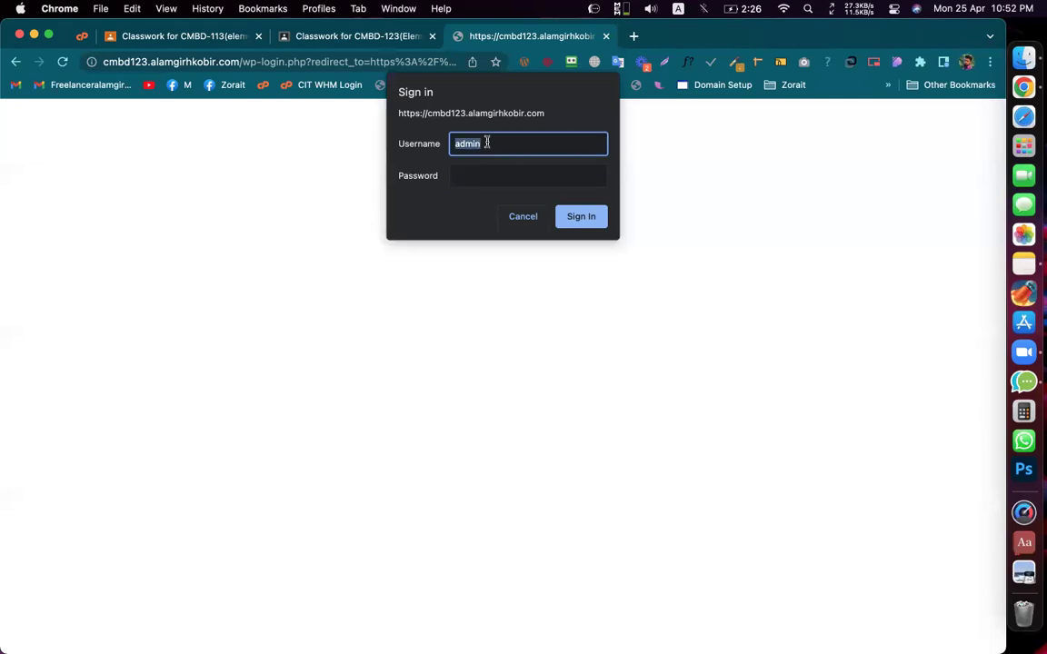
# Step: Enter the site access username and password in the Sign in dialog and submit
pyautogui.press('Tab')
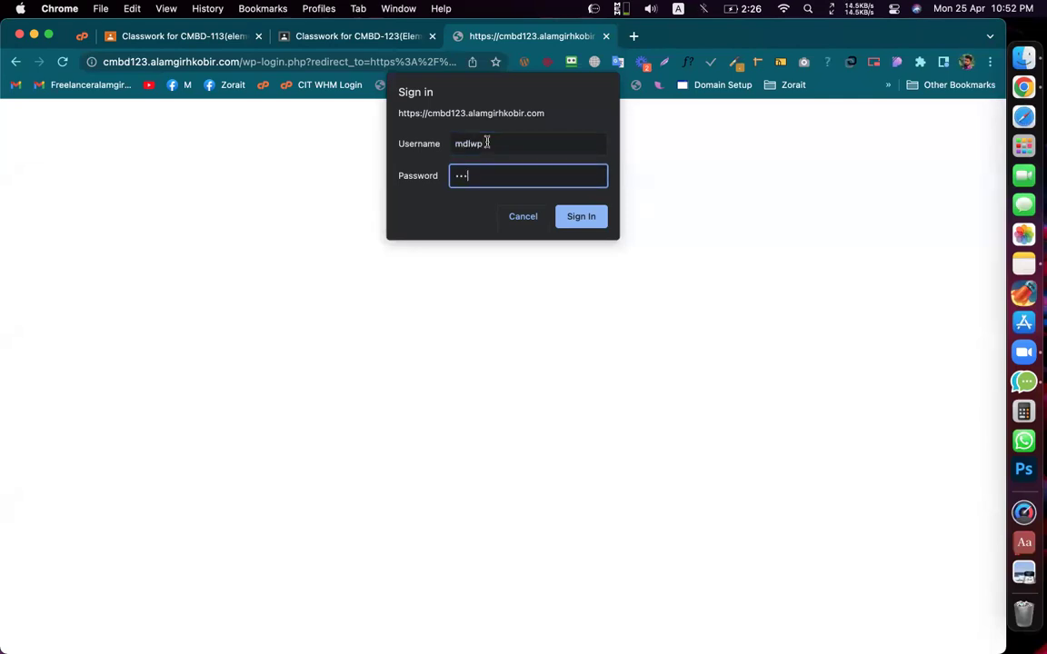
pyautogui.press('Return')
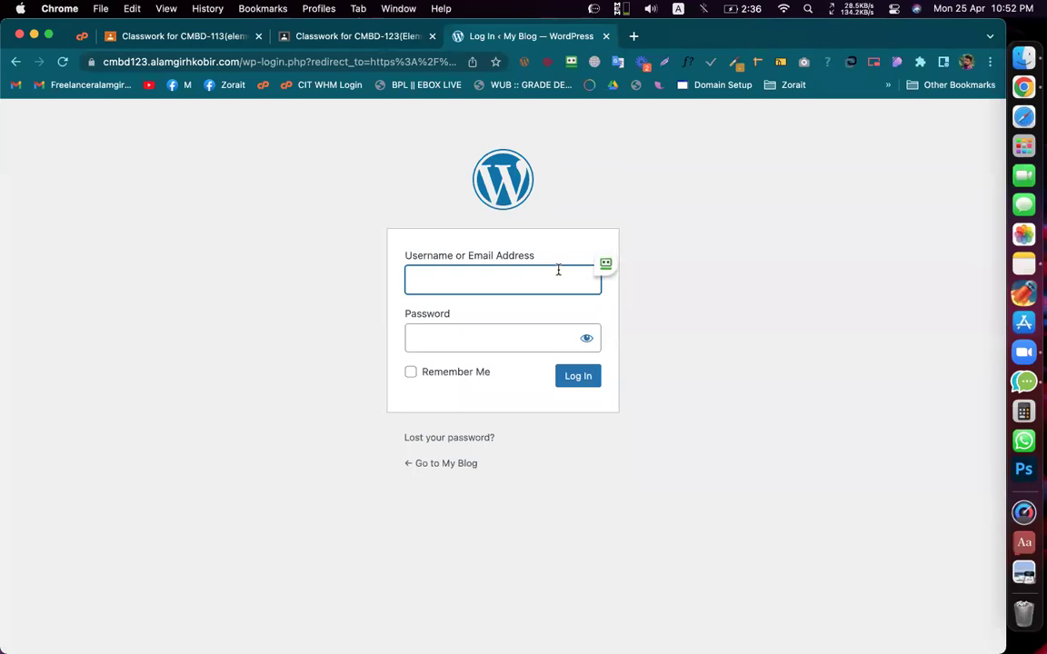
# Step: Log in to WordPress with the admin username and password
pyautogui.write('admin')
pyautogui.press('Tab')
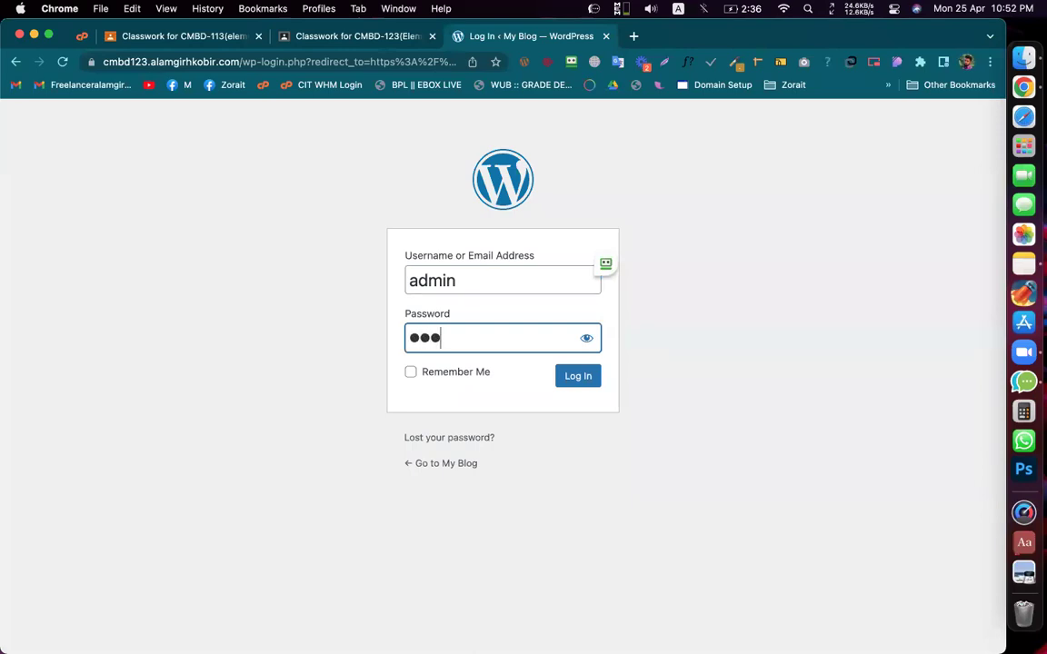
pyautogui.press('Return')
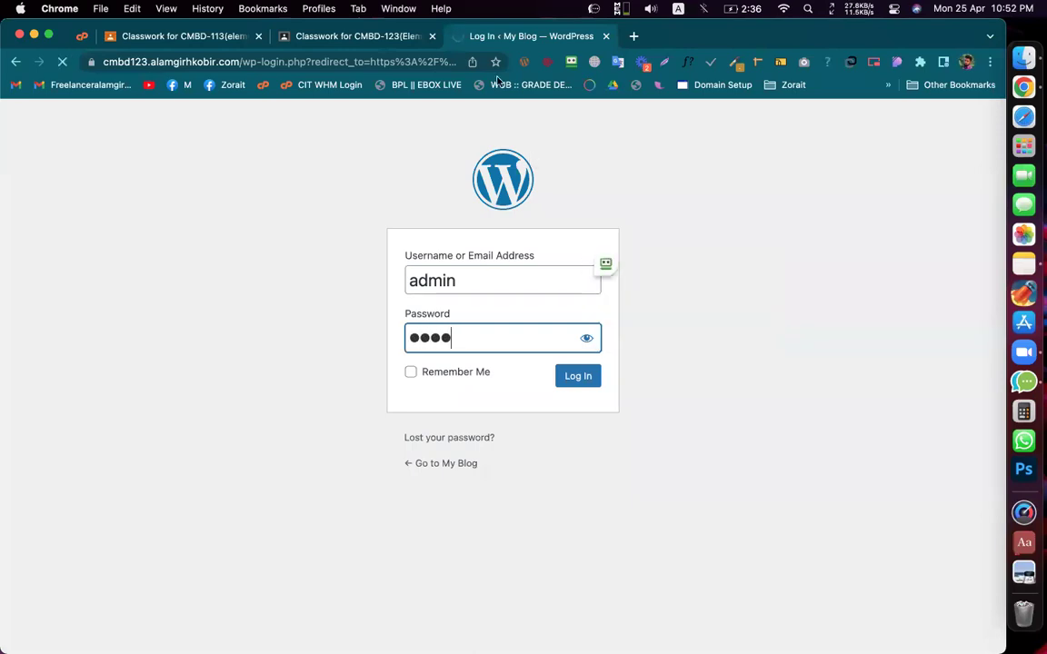
# Step: Move the Dashboard tab first, close the tabs to its right, and decline saving the login
pyautogui.moveTo(532, 37); pyautogui.dragTo(176, 51)
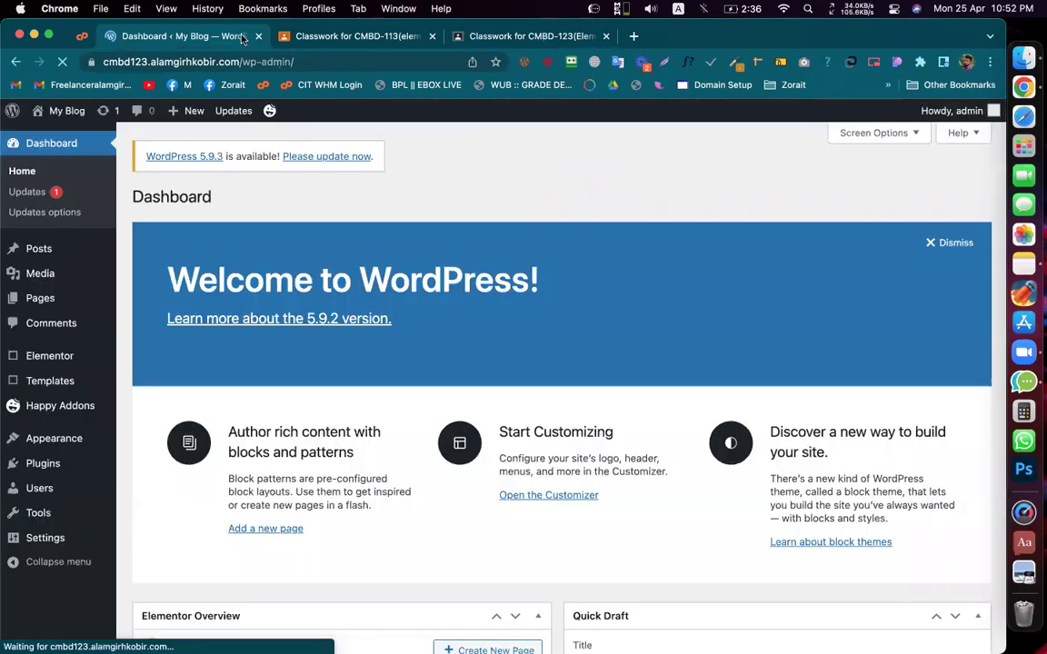
pyautogui.rightClick(188, 35)
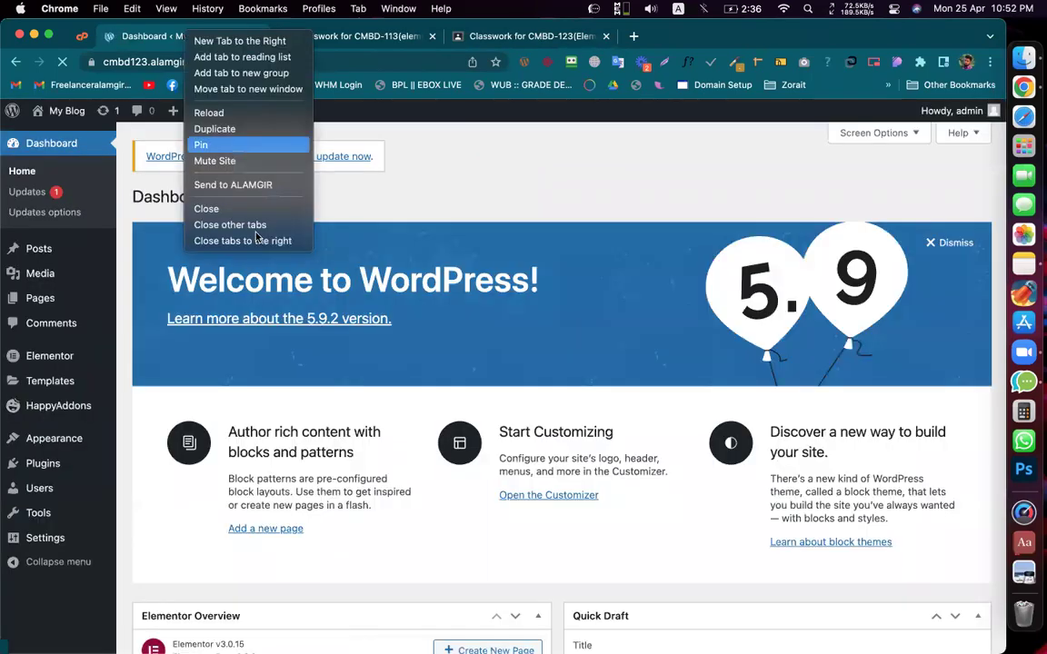
pyautogui.click(256, 240)
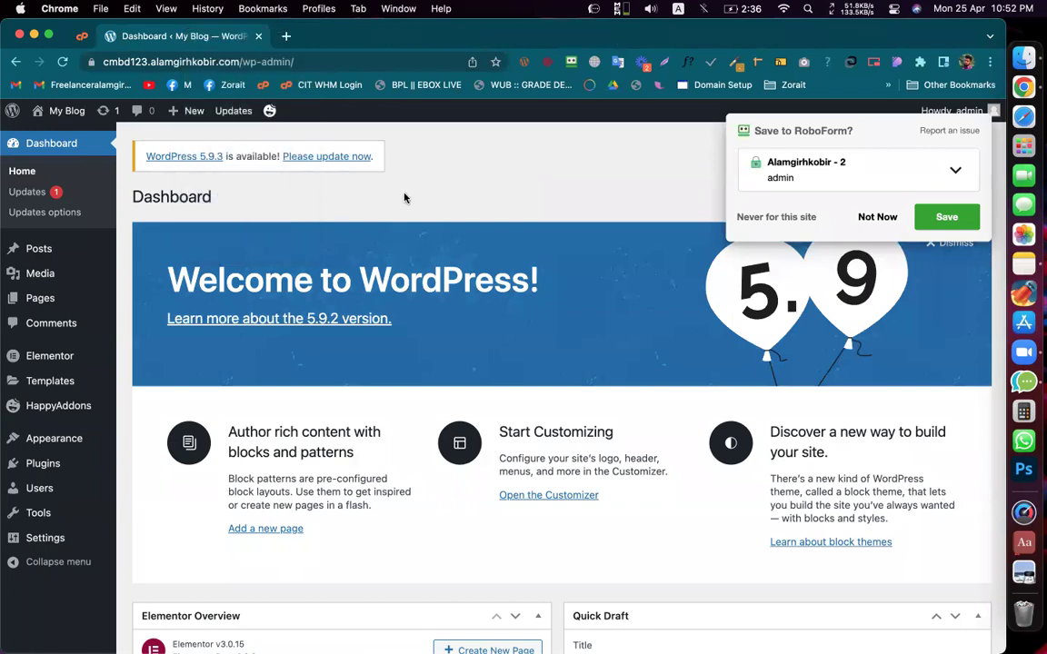
pyautogui.click(876, 218)
# Step: Search Google for 'digicard' from a new tab
pyautogui.click(285, 37)
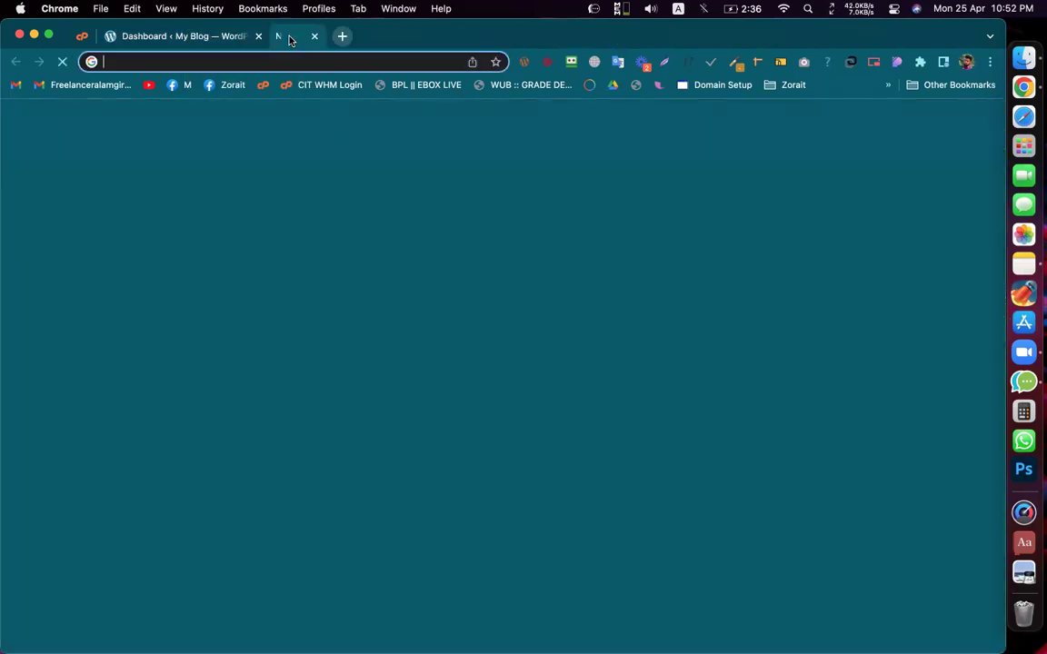
pyautogui.write('digi')
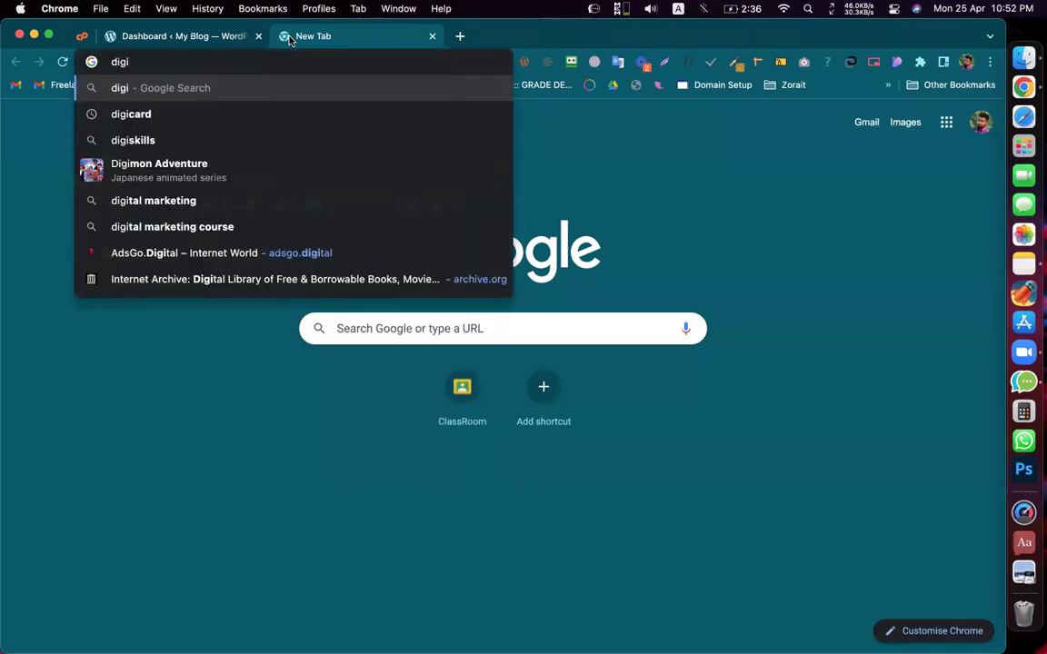
pyautogui.write('card')
pyautogui.press('Return')
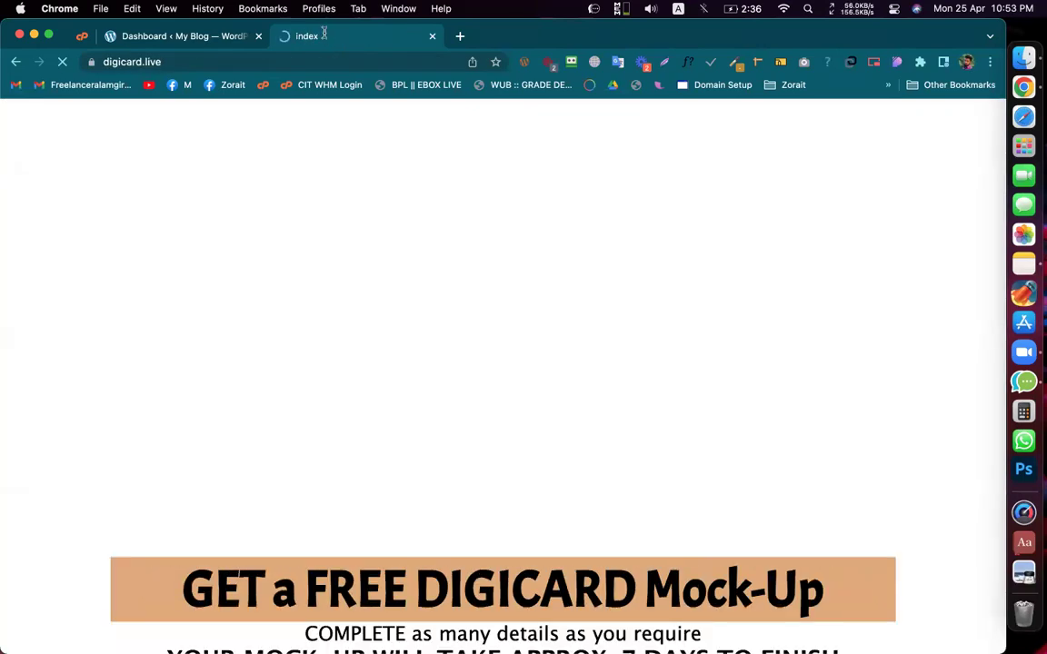
# Step: Open the griffinalgorithm.com 'DigiCard - Digital Business Card' result
pyautogui.scroll(-5, 419, 311)
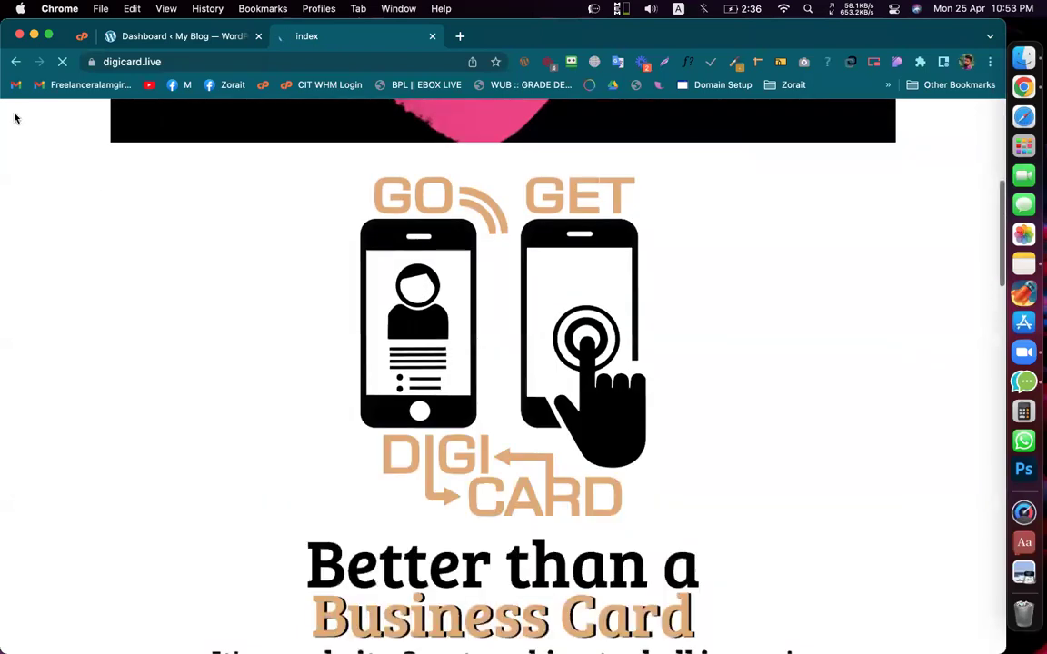
pyautogui.click(16, 62)
pyautogui.scroll(-1, 349, 317)
pyautogui.scroll(-5, 349, 317)
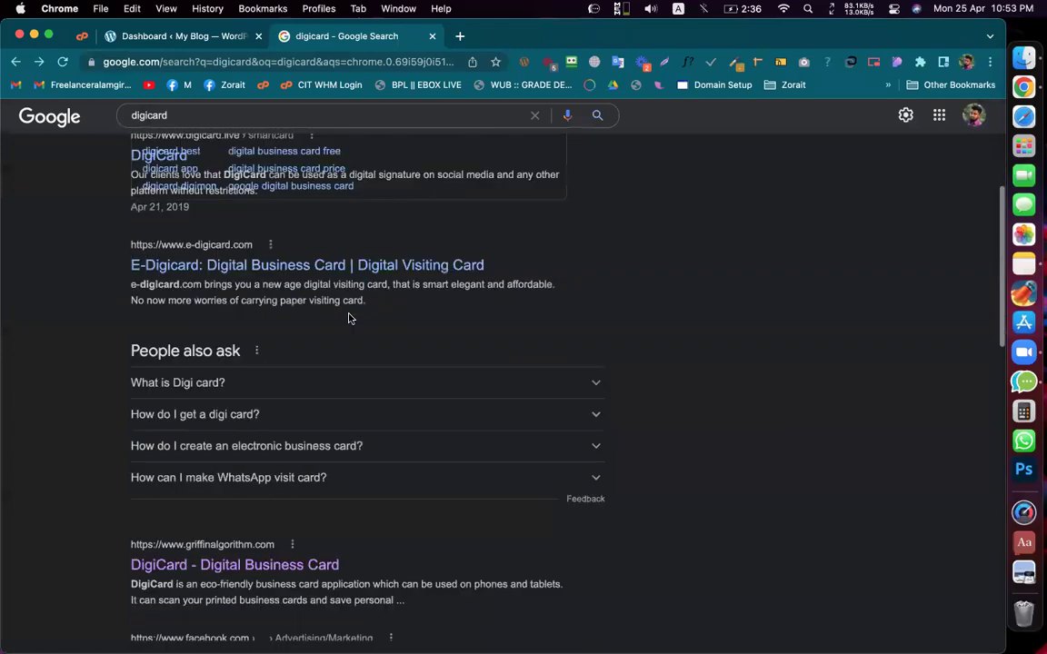
pyautogui.scroll(-1, 349, 318)
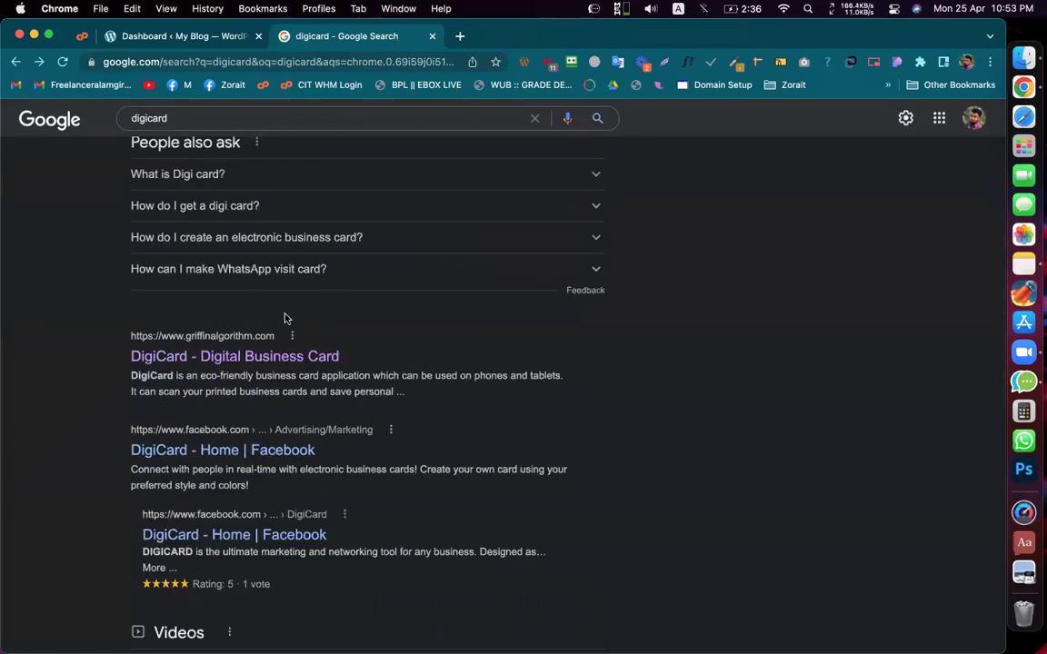
pyautogui.click(215, 360)
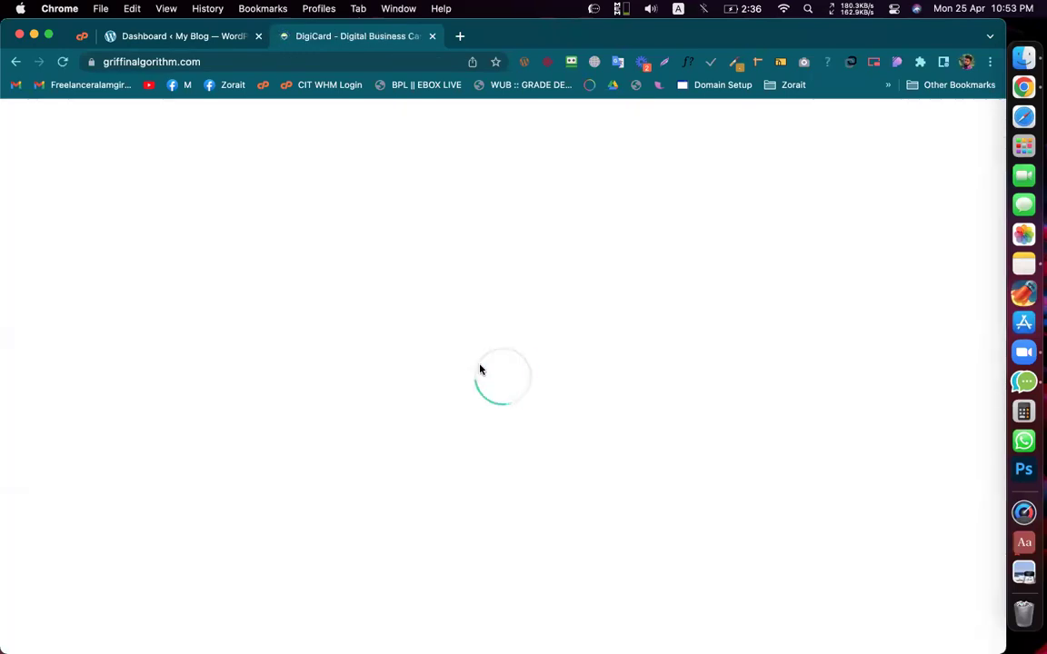
# Step: Scroll the DigiCard page to the footer and back, then jump to FEATURES, SCREENSHOTS and HOME
pyautogui.scroll(-5, 475, 345)
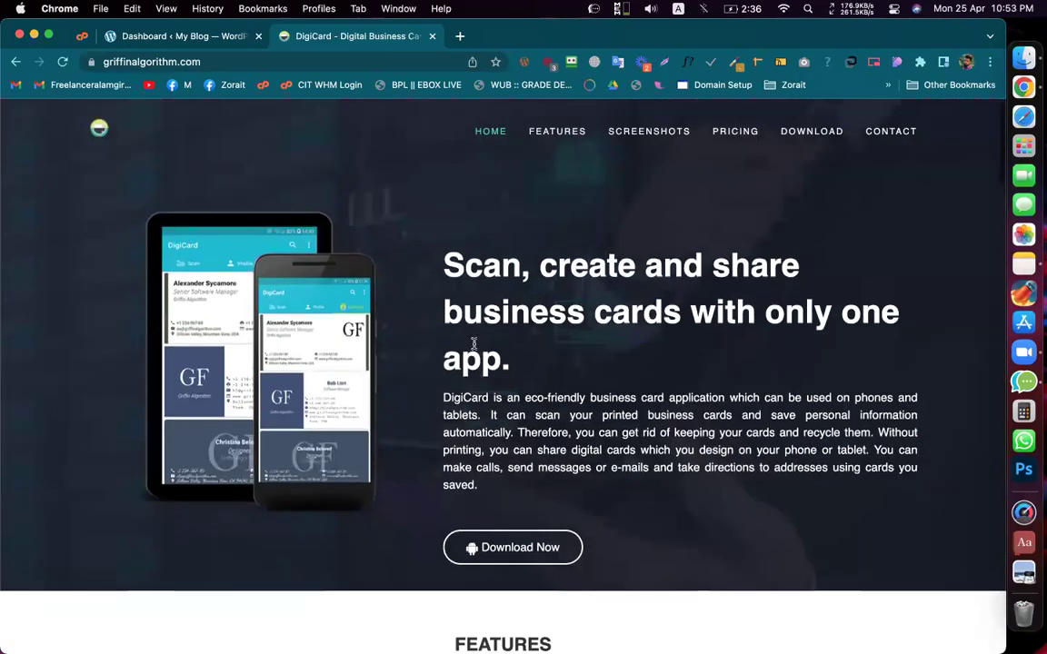
pyautogui.scroll(-10, 475, 348)
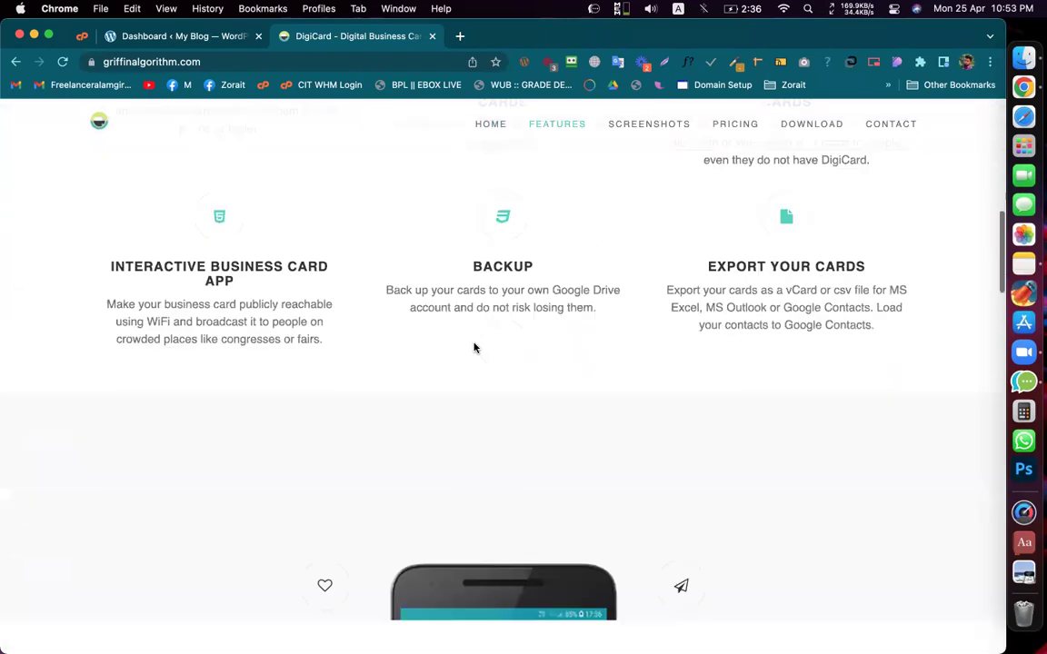
pyautogui.scroll(-15, 474, 348)
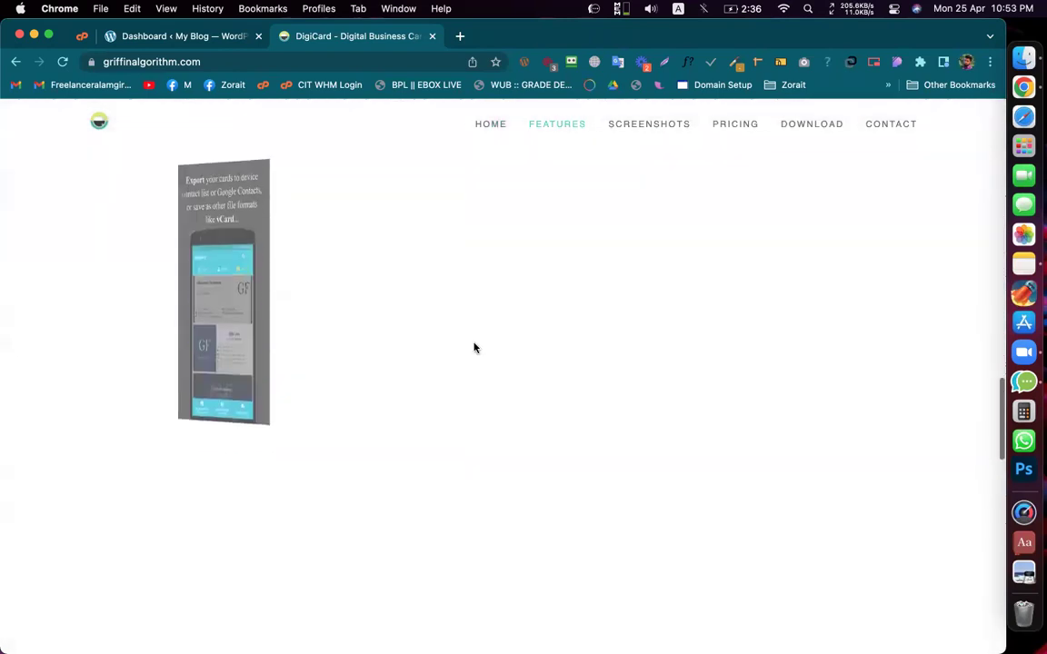
pyautogui.scroll(-15, 475, 348)
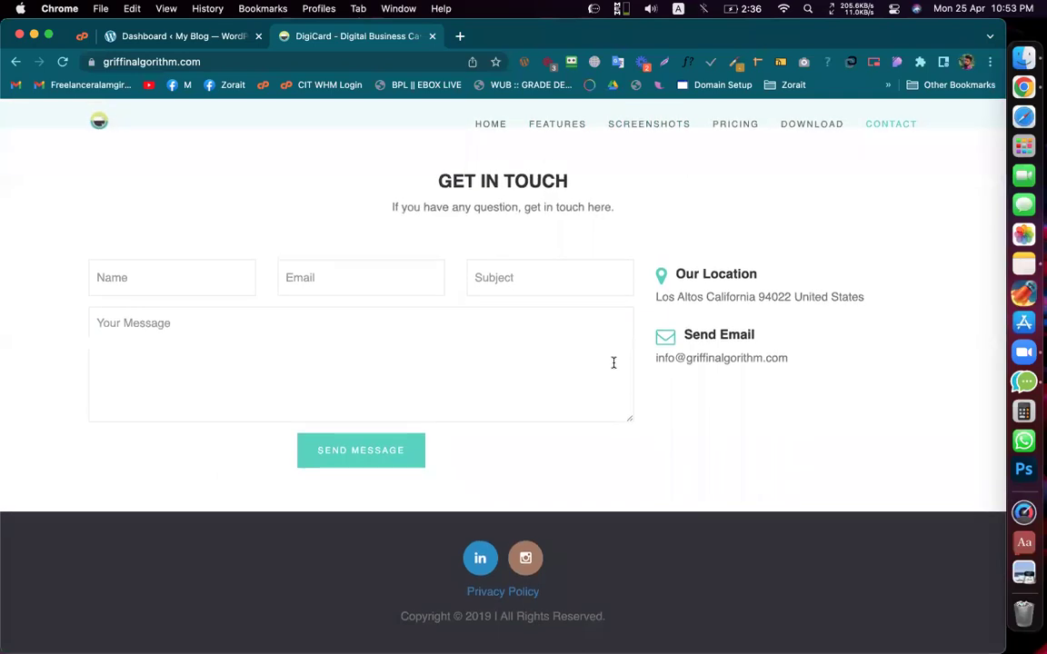
pyautogui.scroll(5, 614, 363)
pyautogui.scroll(20, 614, 362)
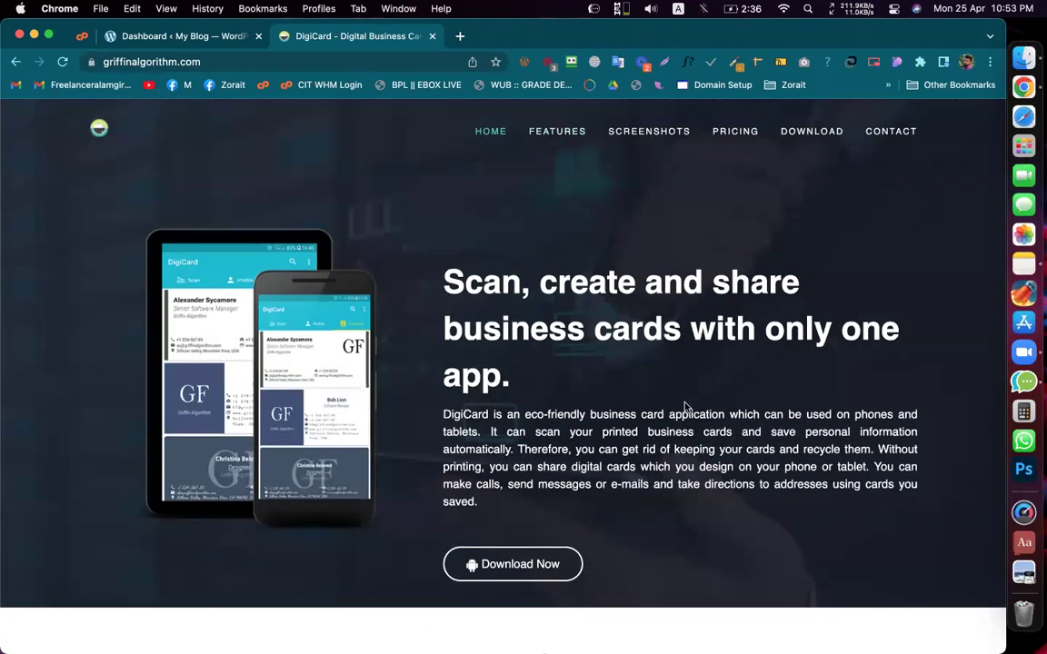
pyautogui.click(560, 133)
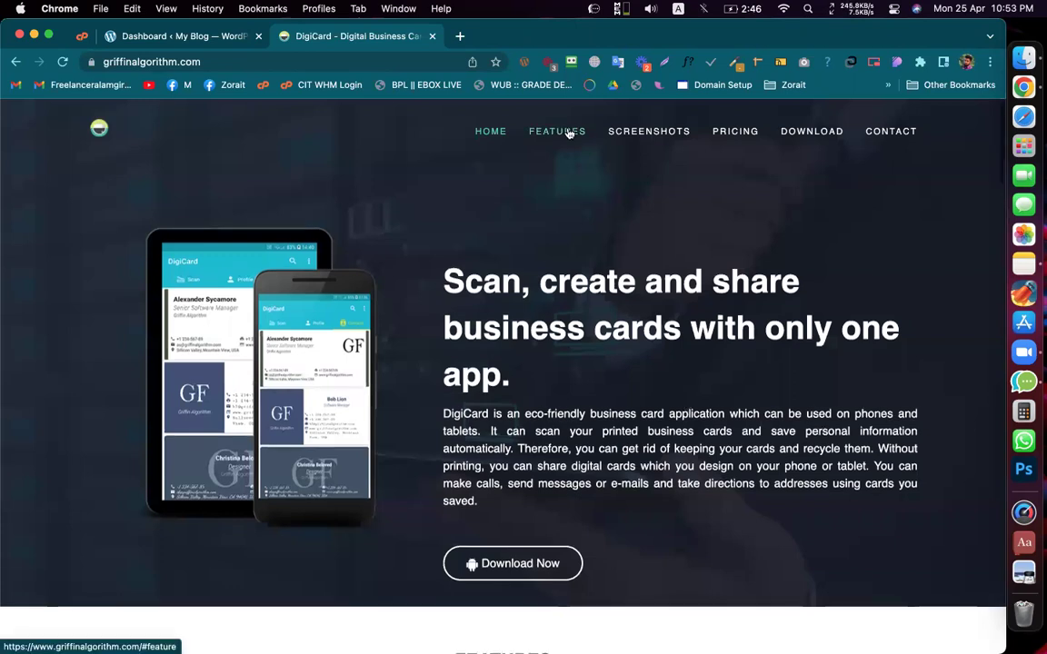
pyautogui.click(656, 136)
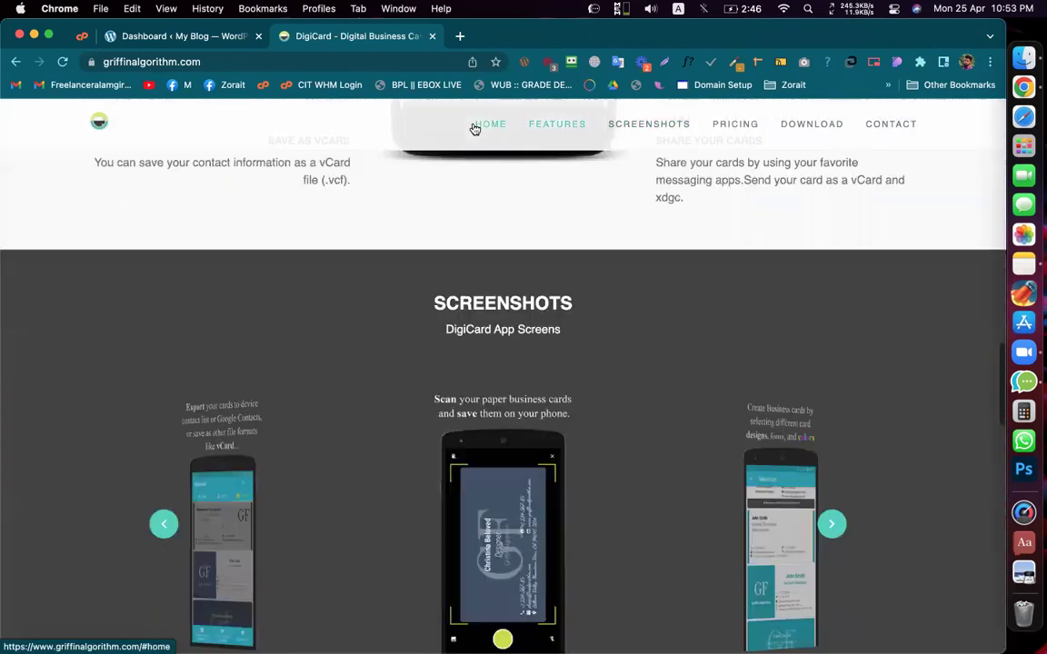
pyautogui.click(474, 129)
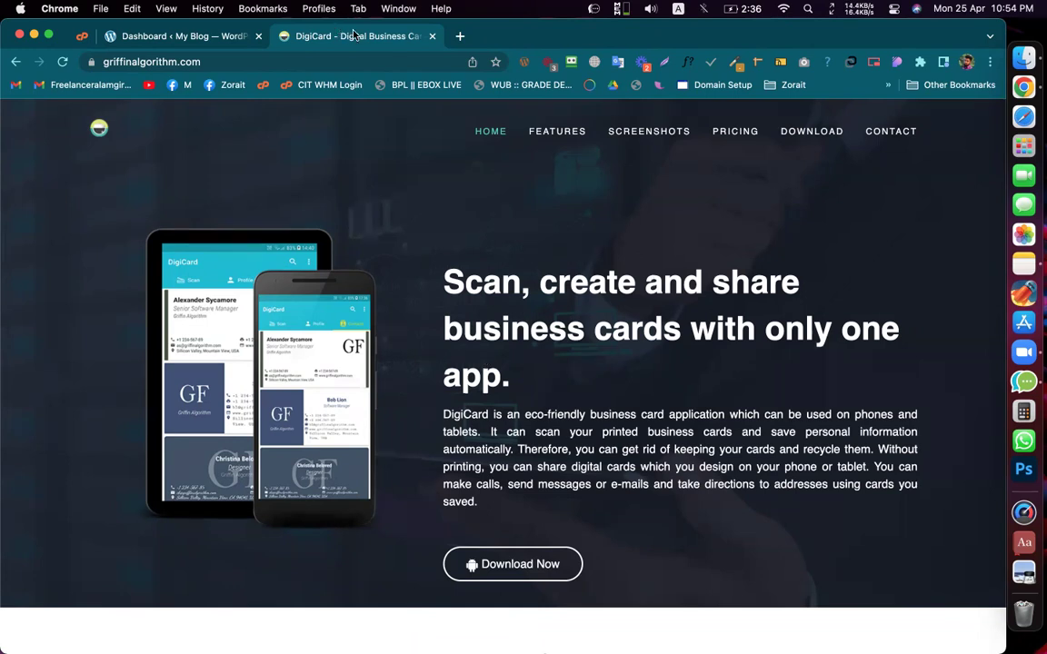
pyautogui.tripleClick(562, 329)
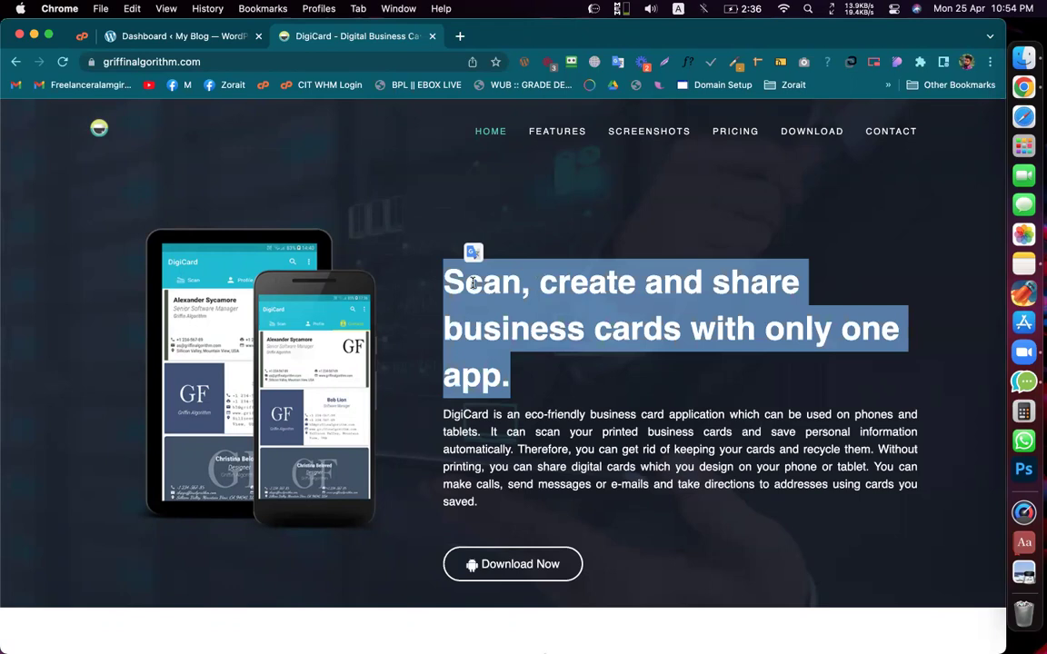
pyautogui.click(509, 380)
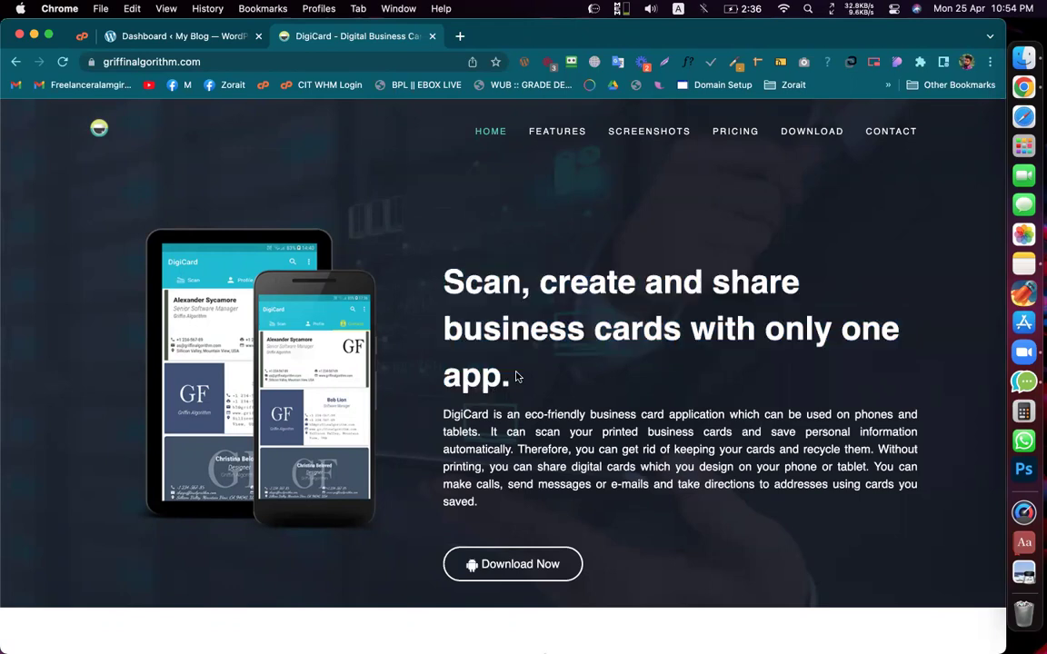
pyautogui.scroll(-5, 515, 376)
pyautogui.scroll(5, 515, 376)
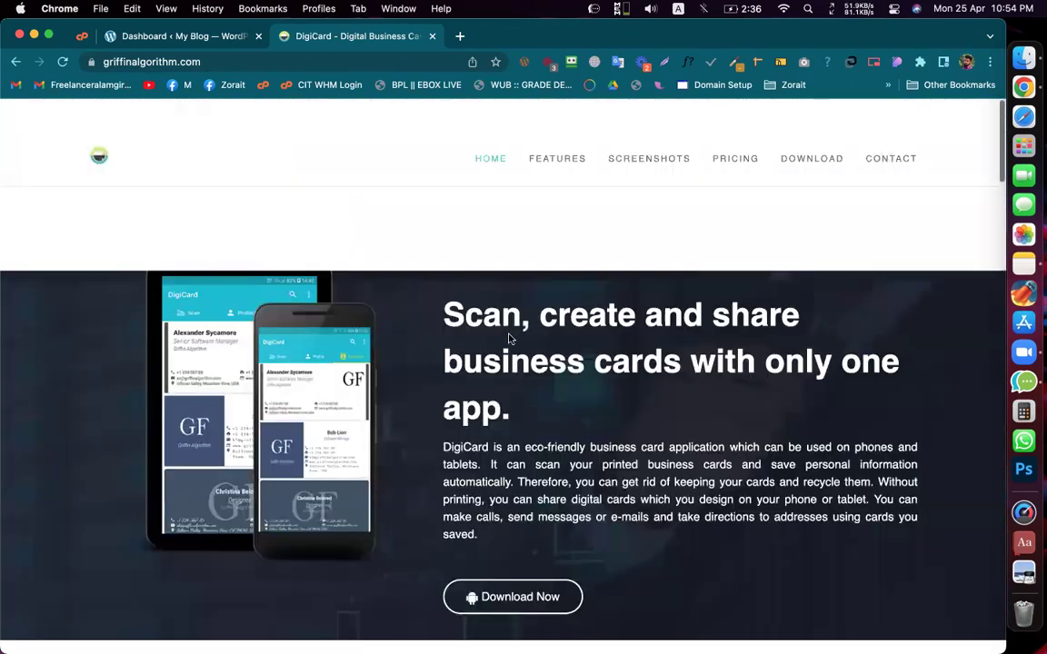
pyautogui.scroll(-1, 515, 377)
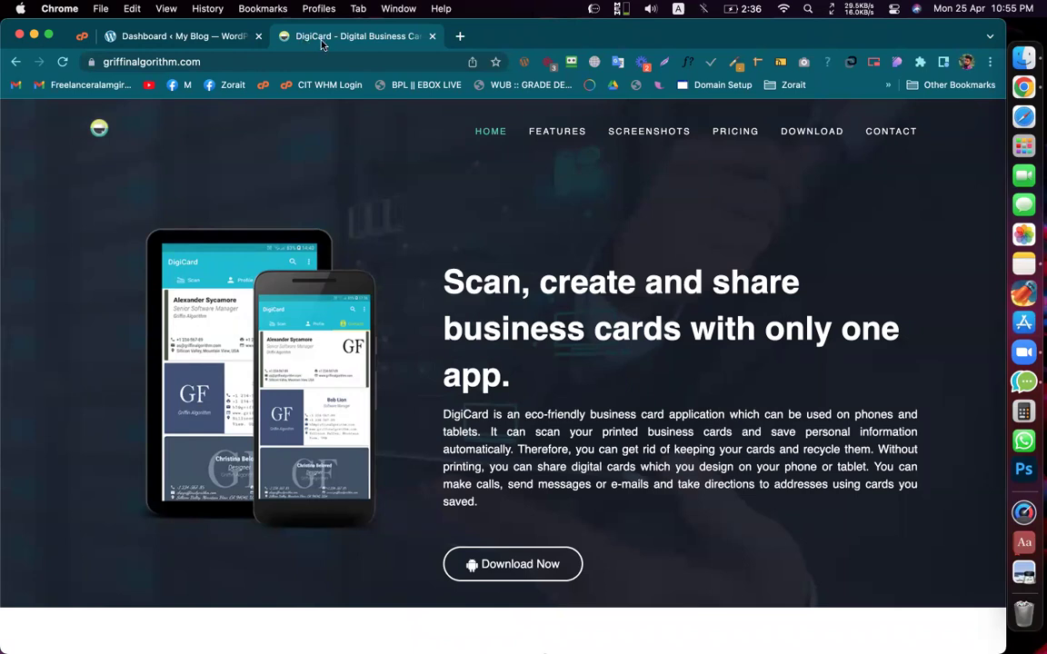
pyautogui.moveTo(444, 279); pyautogui.dragTo(522, 368)
pyautogui.click(543, 370)
pyautogui.click(194, 36)
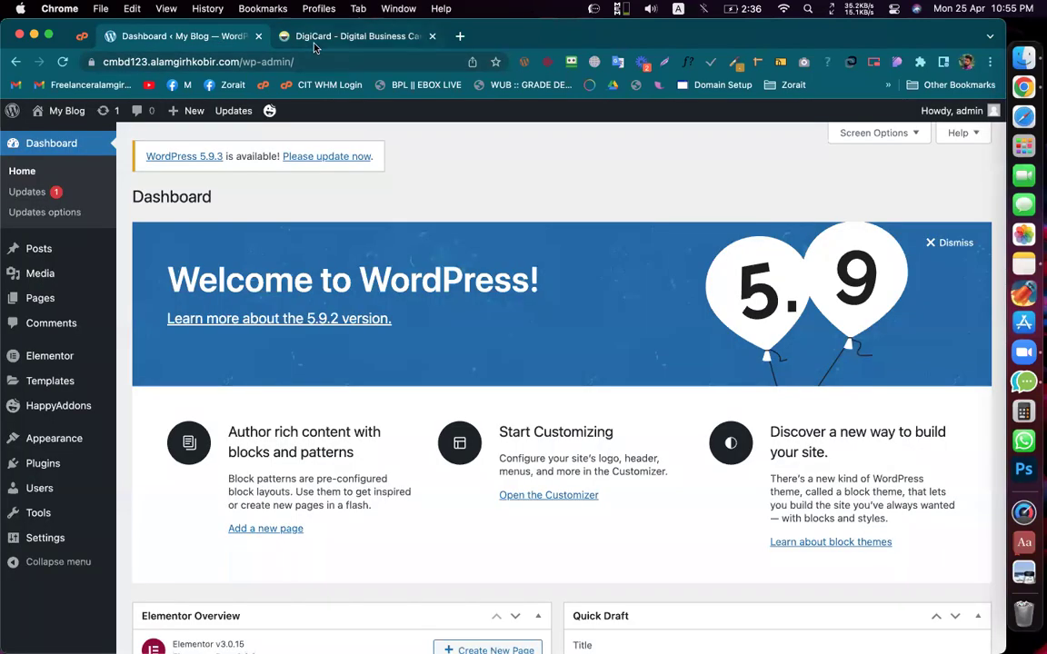
pyautogui.click(282, 38)
pyautogui.moveTo(444, 273); pyautogui.dragTo(533, 373)
pyautogui.click(536, 381)
pyautogui.click(447, 283)
pyautogui.click(570, 338)
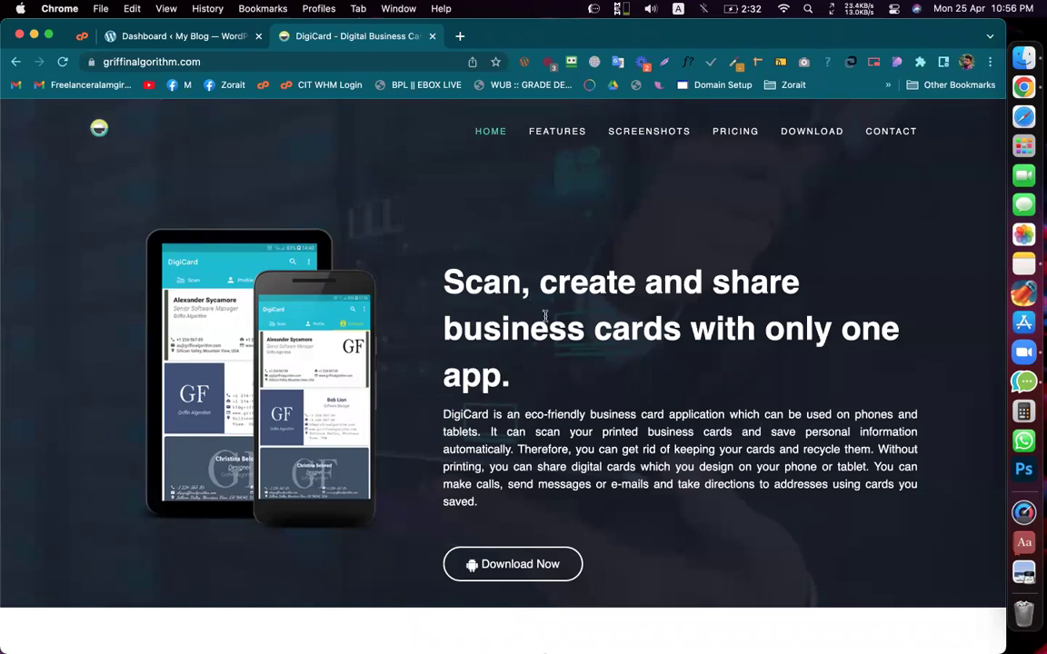
pyautogui.scroll(-3, 545, 316)
pyautogui.scroll(3, 546, 320)
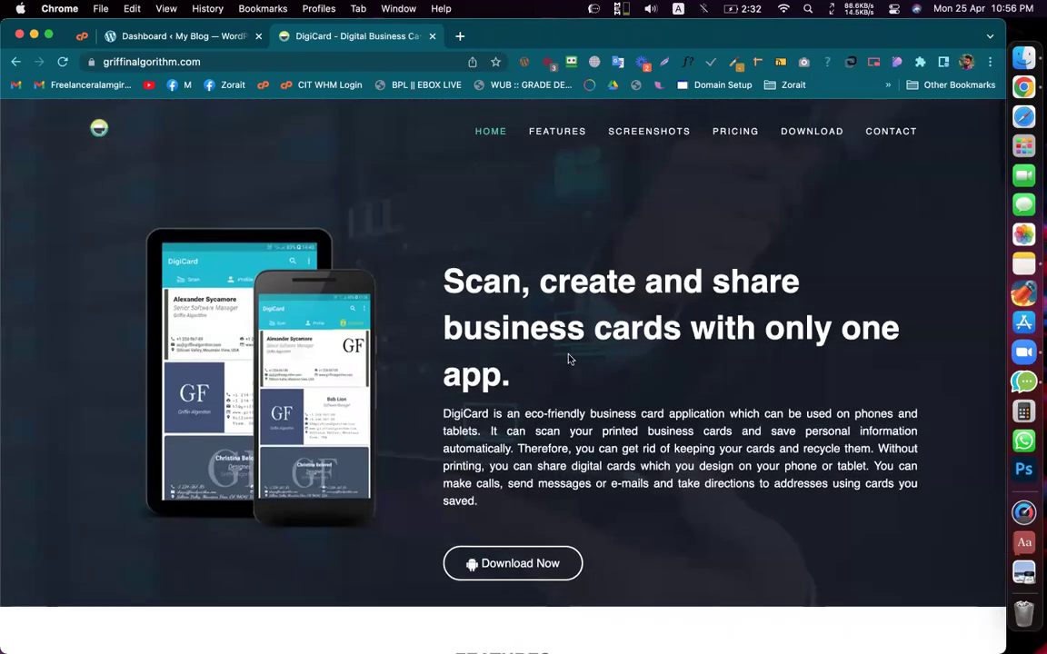
pyautogui.scroll(-5, 568, 357)
pyautogui.scroll(5, 568, 358)
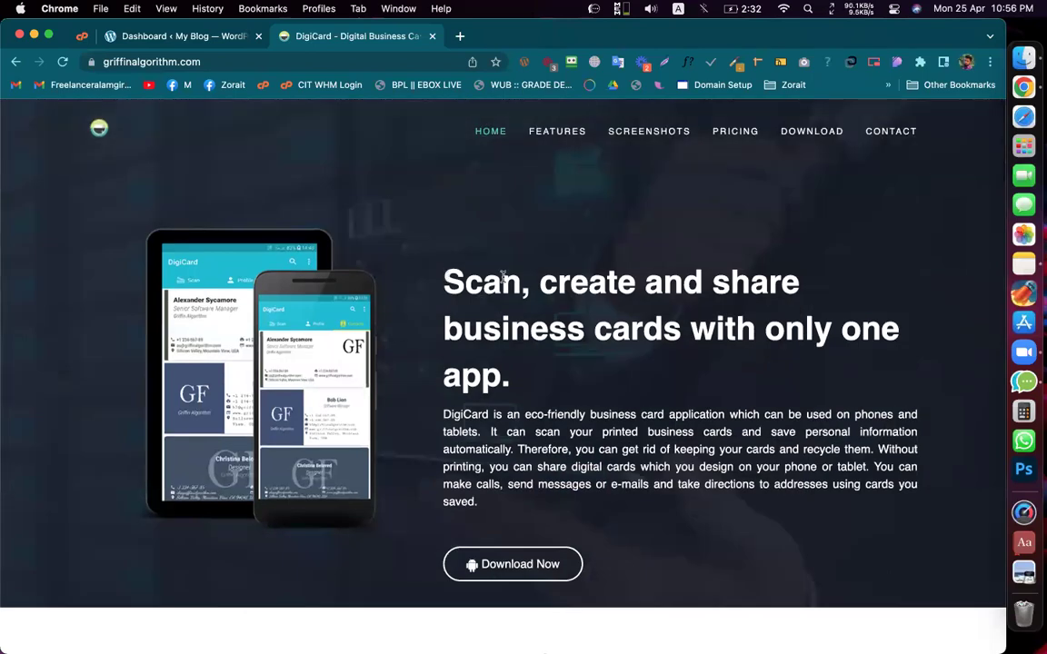
pyautogui.scroll(-1, 564, 295)
pyautogui.scroll(-12, 564, 295)
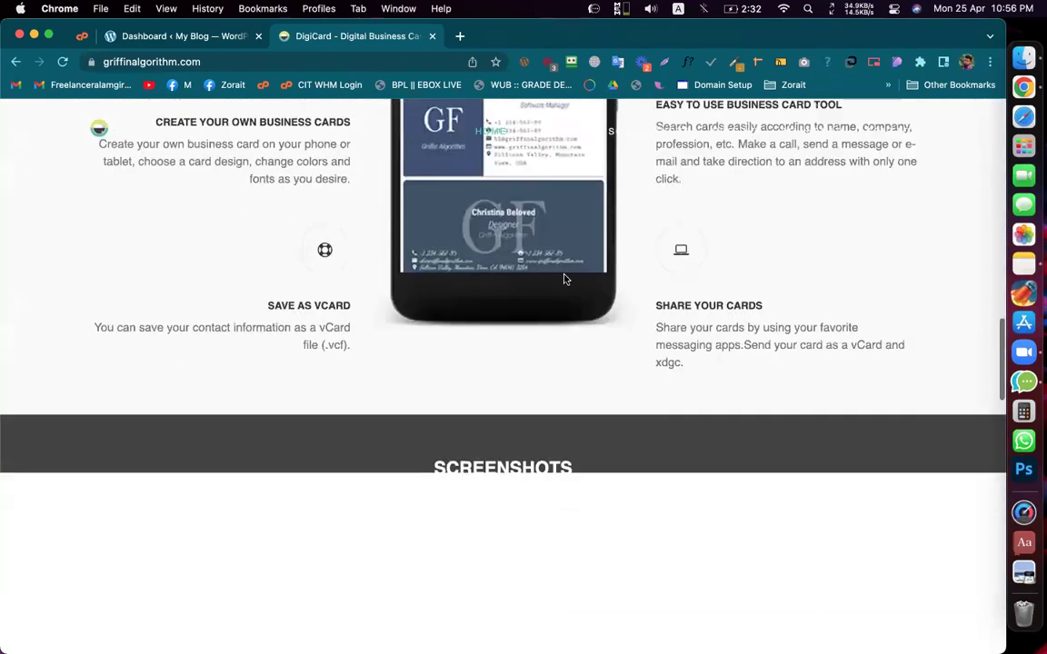
pyautogui.scroll(-15, 598, 372)
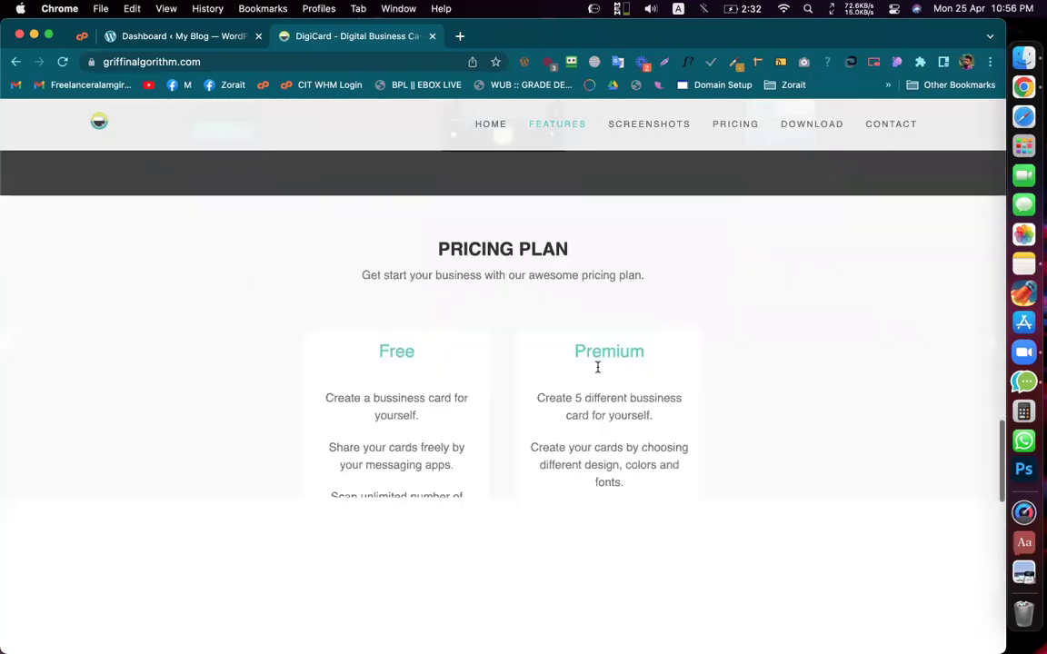
pyautogui.scroll(15, 597, 366)
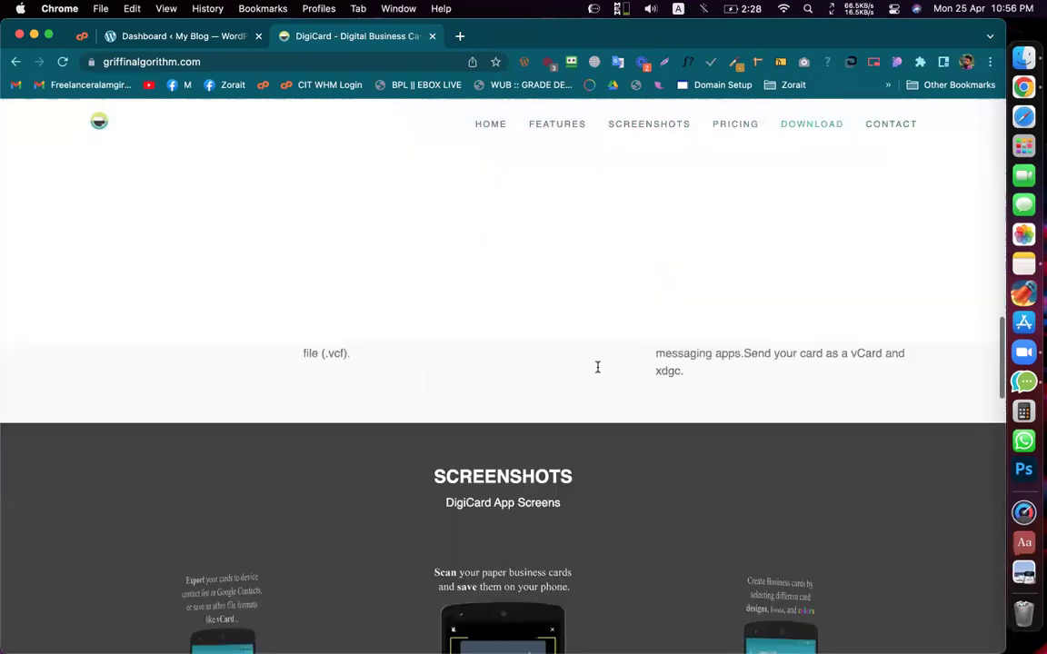
pyautogui.scroll(10, 597, 366)
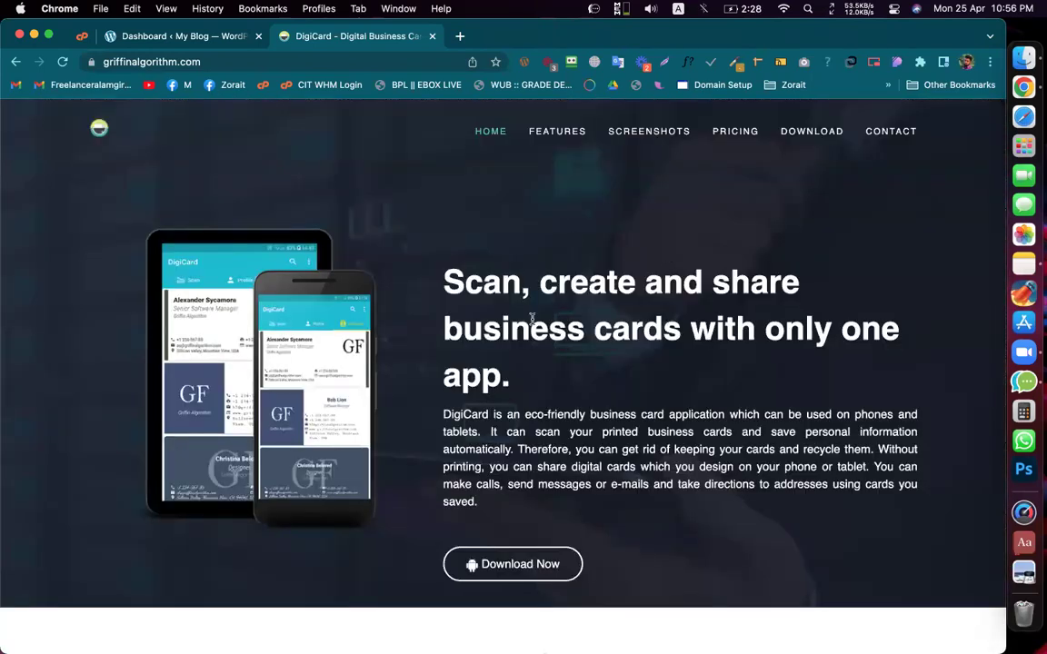
pyautogui.moveTo(516, 376); pyautogui.dragTo(472, 289)
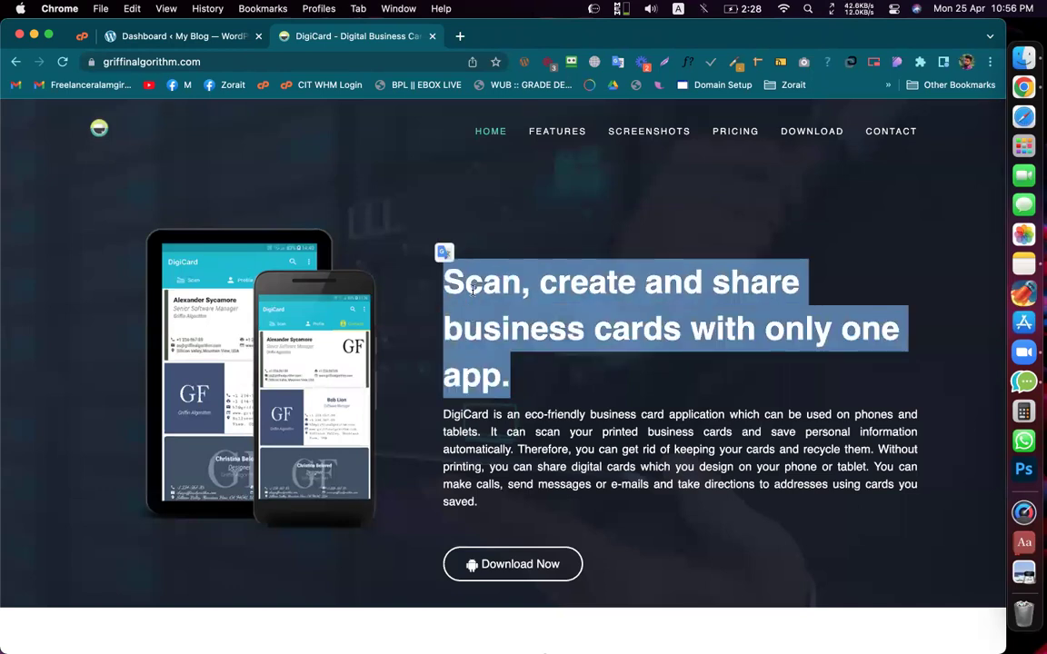
pyautogui.click(471, 289)
pyautogui.moveTo(406, 254); pyautogui.dragTo(540, 391)
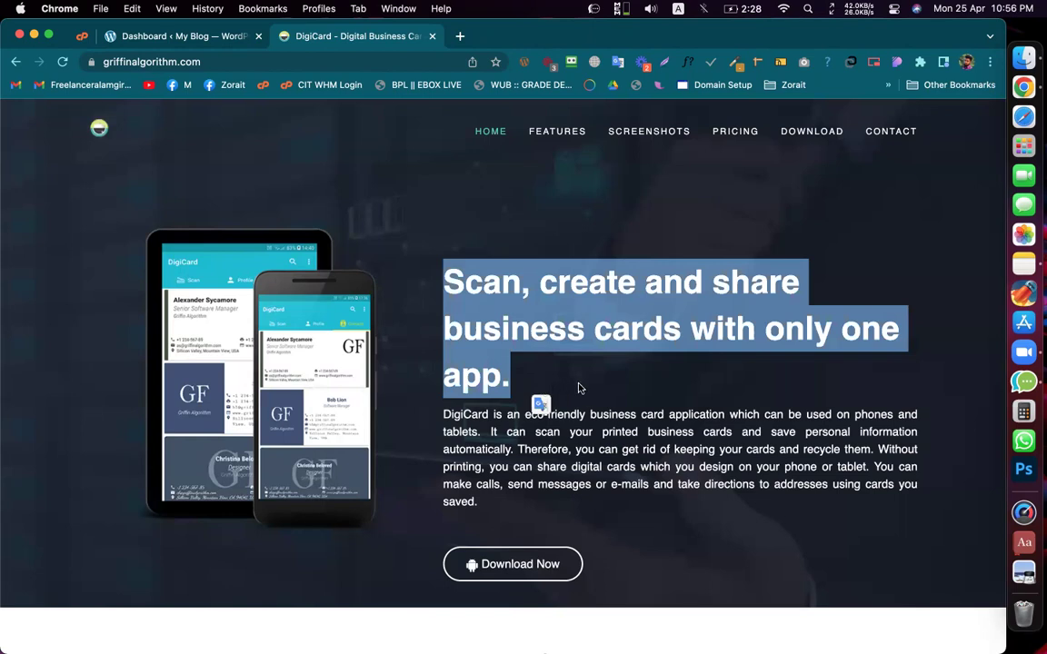
pyautogui.click(578, 388)
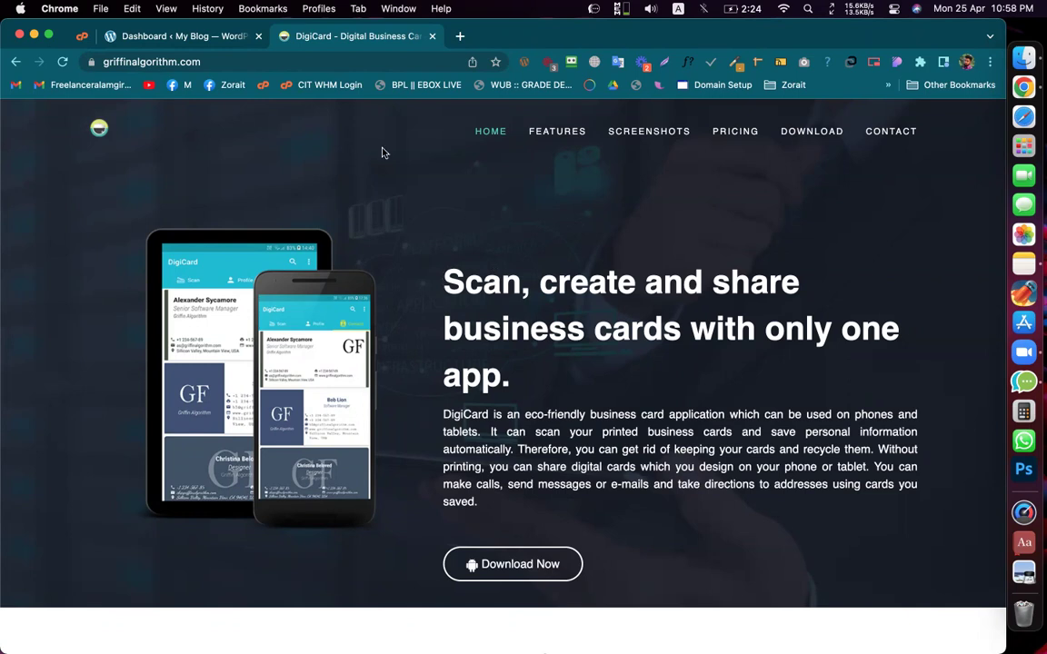
pyautogui.click(208, 41)
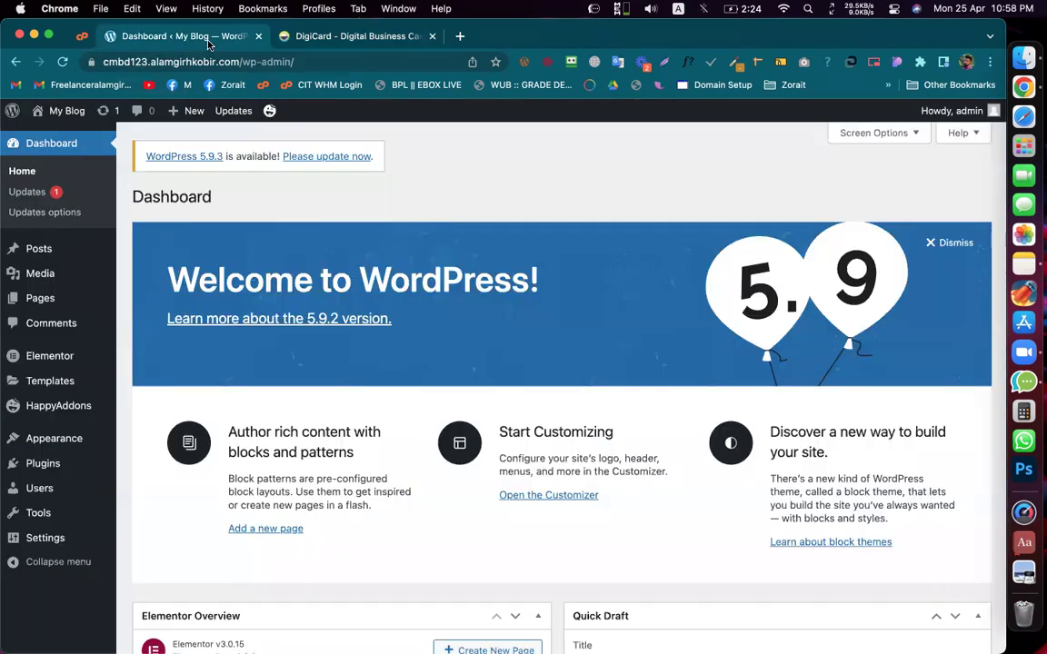
pyautogui.click(274, 38)
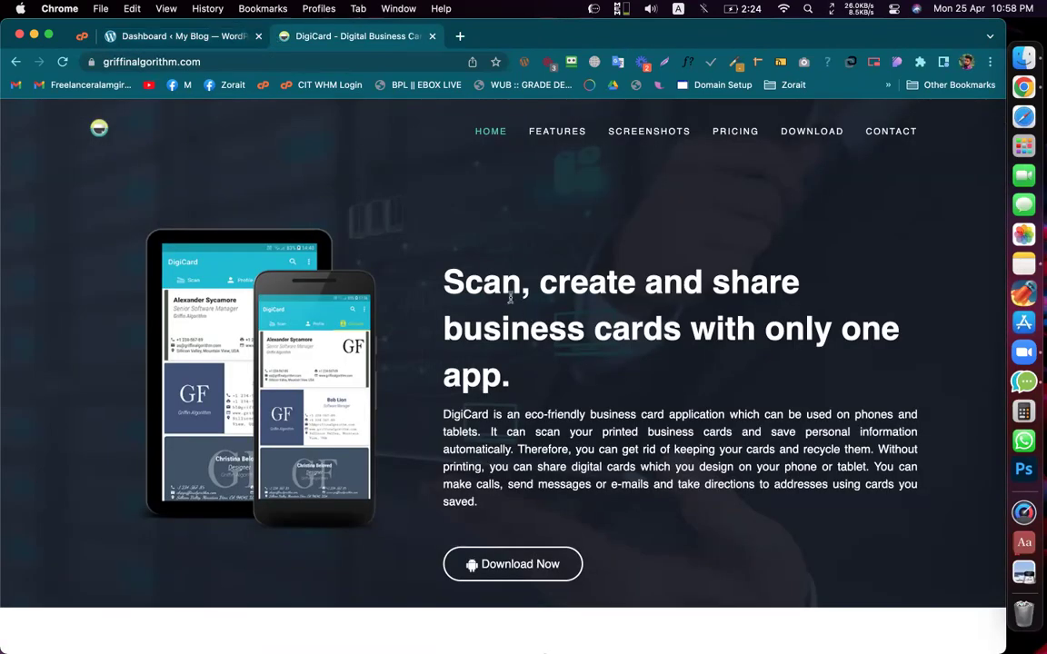
pyautogui.scroll(-1, 516, 298)
pyautogui.scroll(1, 525, 297)
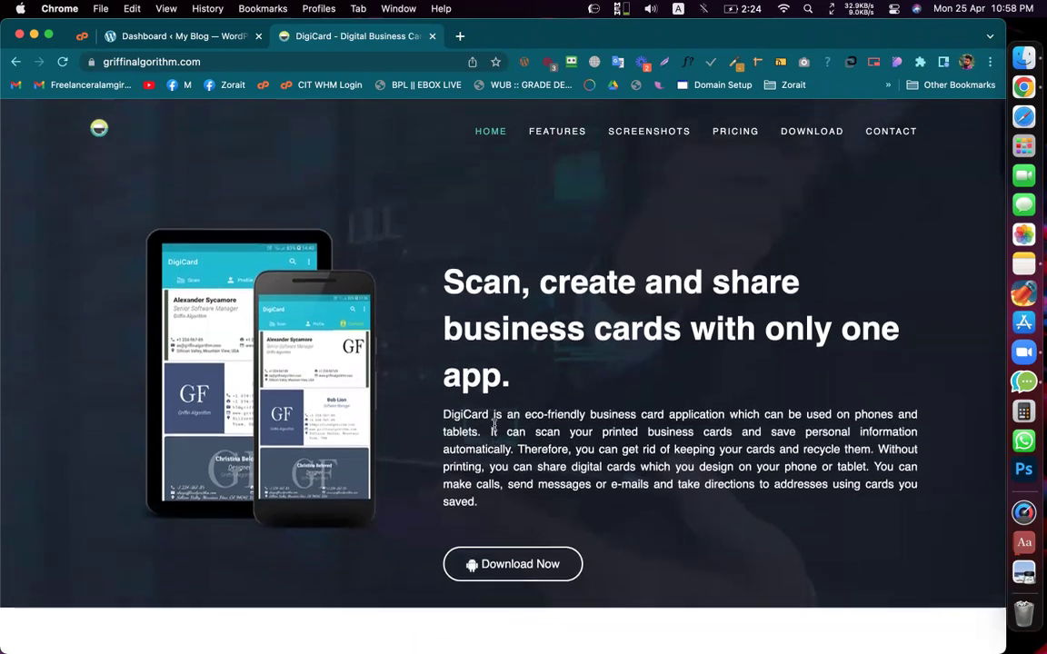
# Step: Switch back to the WordPress Dashboard tab
pyautogui.click(188, 40)
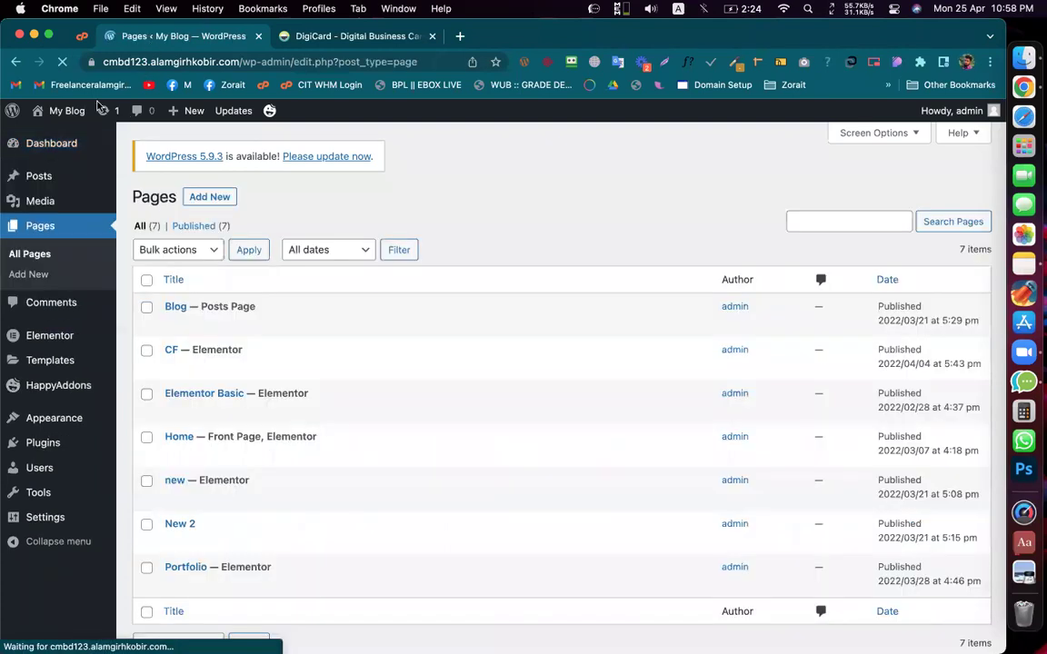
# Step: Open My Blog's Visit Site link in a new tab and scroll its front page
pyautogui.click(14, 150)
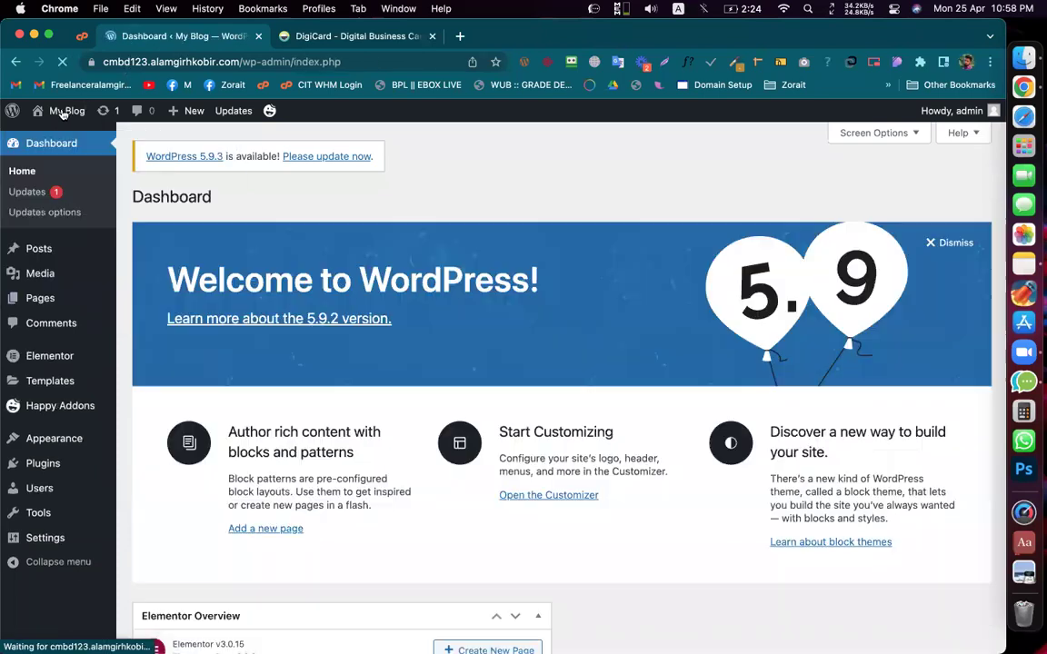
pyautogui.moveTo(64, 111)
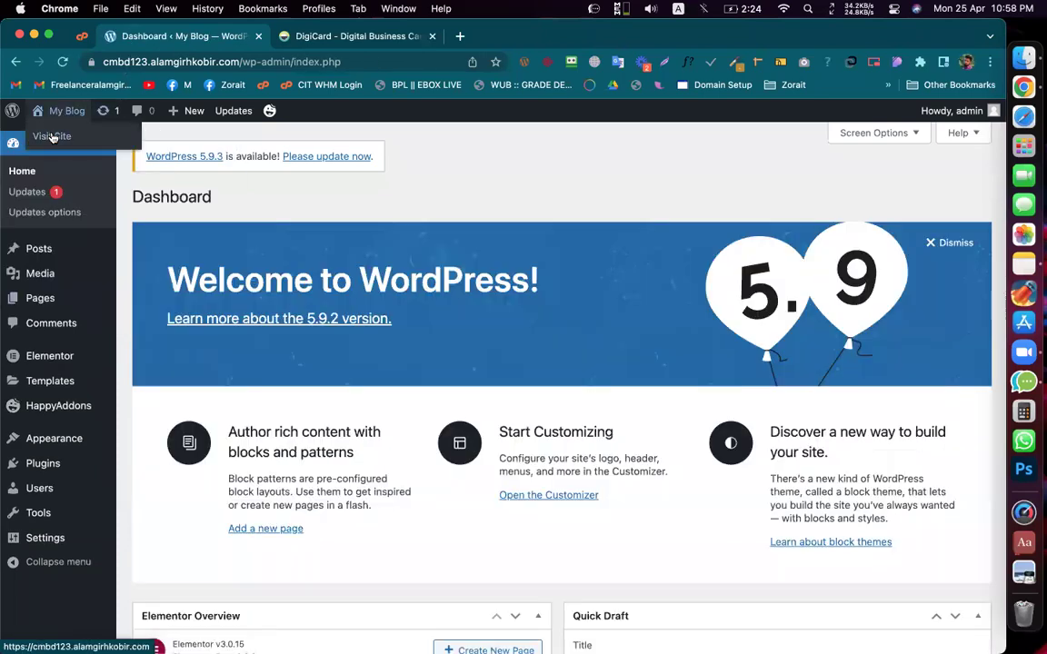
pyautogui.rightClick(51, 140)
pyautogui.click(68, 142)
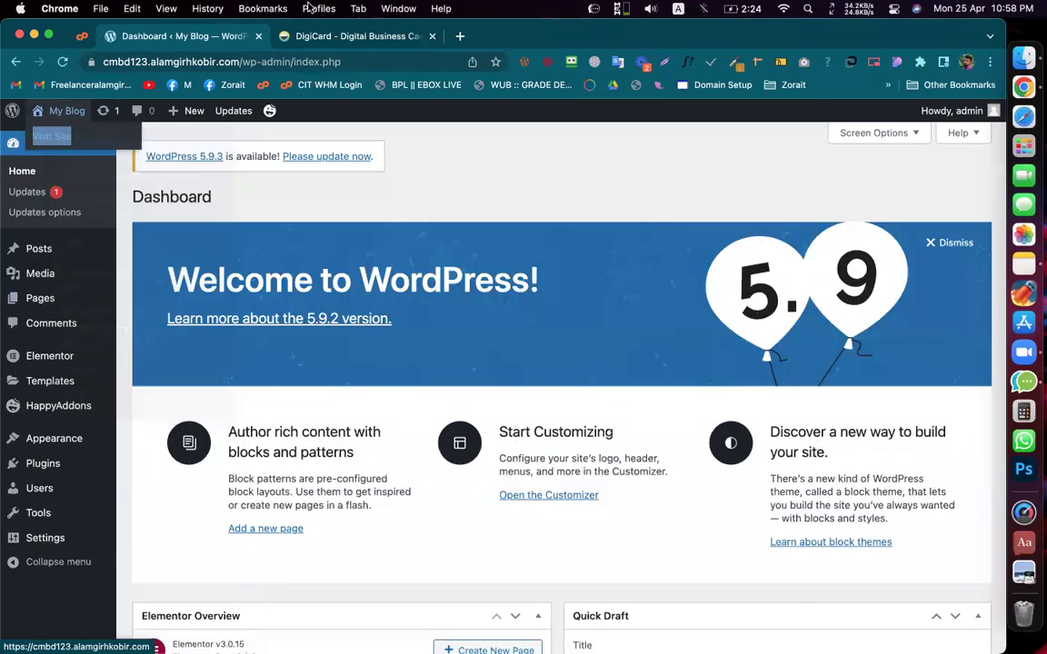
pyautogui.click(322, 36)
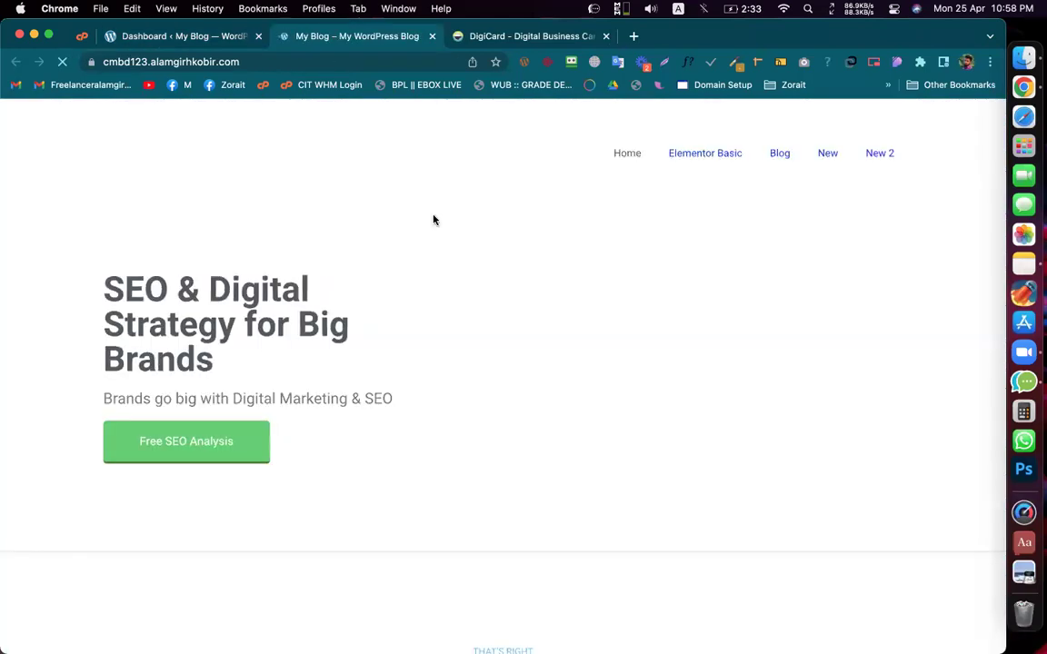
pyautogui.scroll(-15, 416, 349)
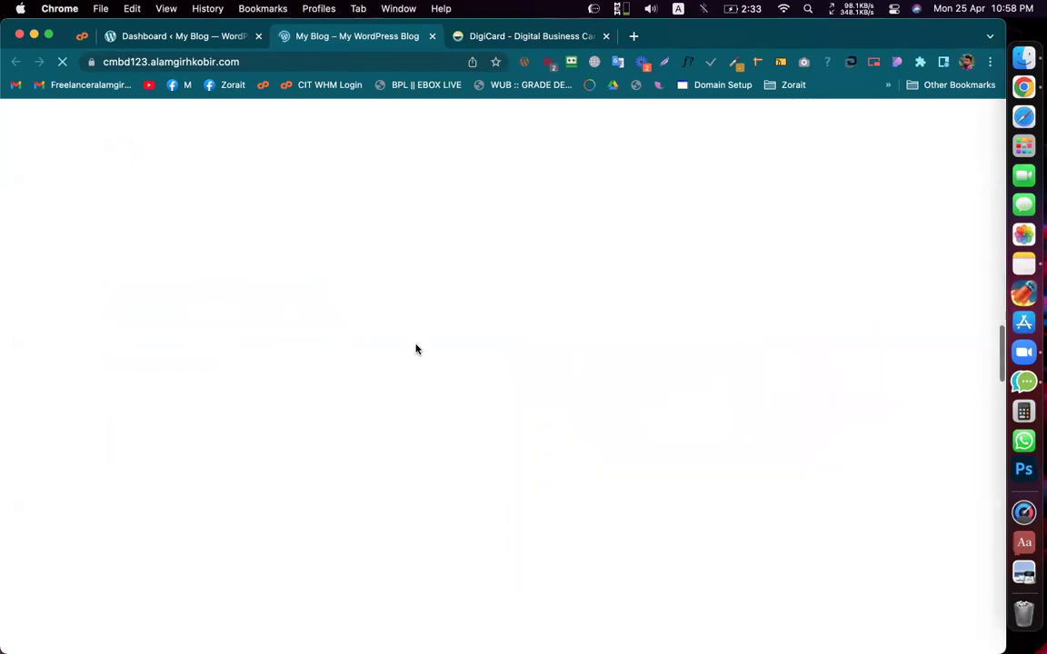
pyautogui.scroll(15, 416, 349)
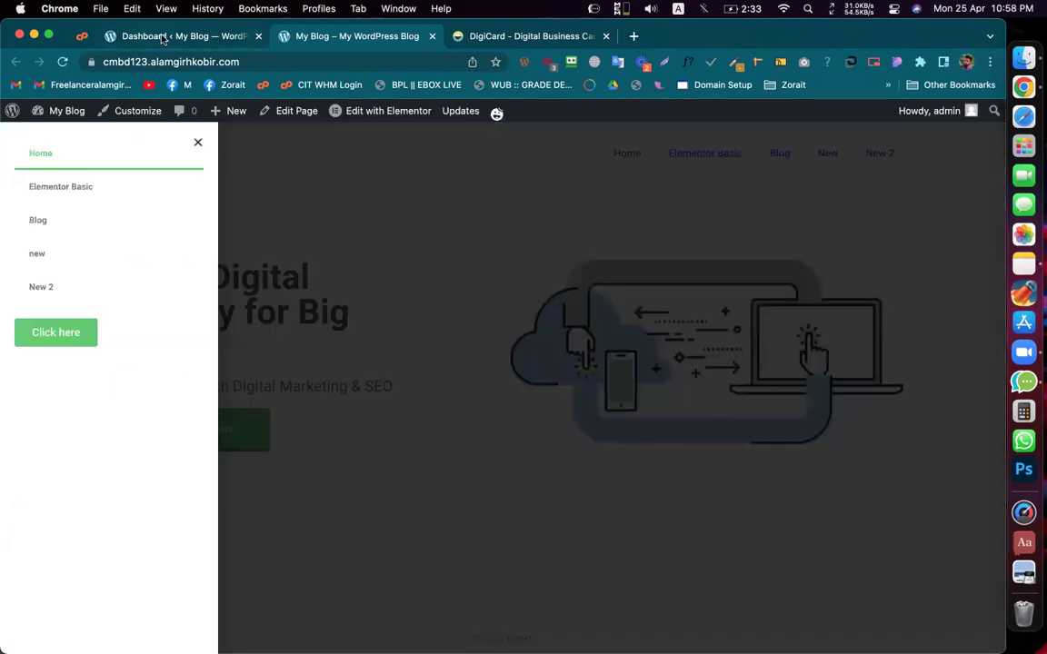
# Step: Compare the blog front page with the Dashboard and select its 'Welcome to WordPress!' heading
pyautogui.click(173, 37)
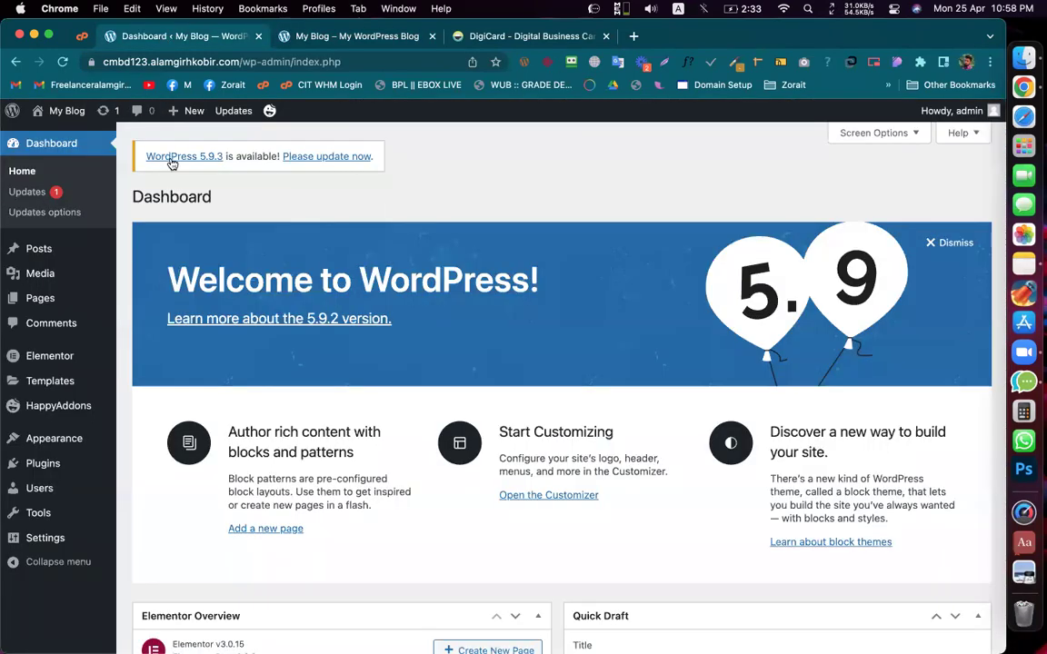
pyautogui.moveTo(80, 469)
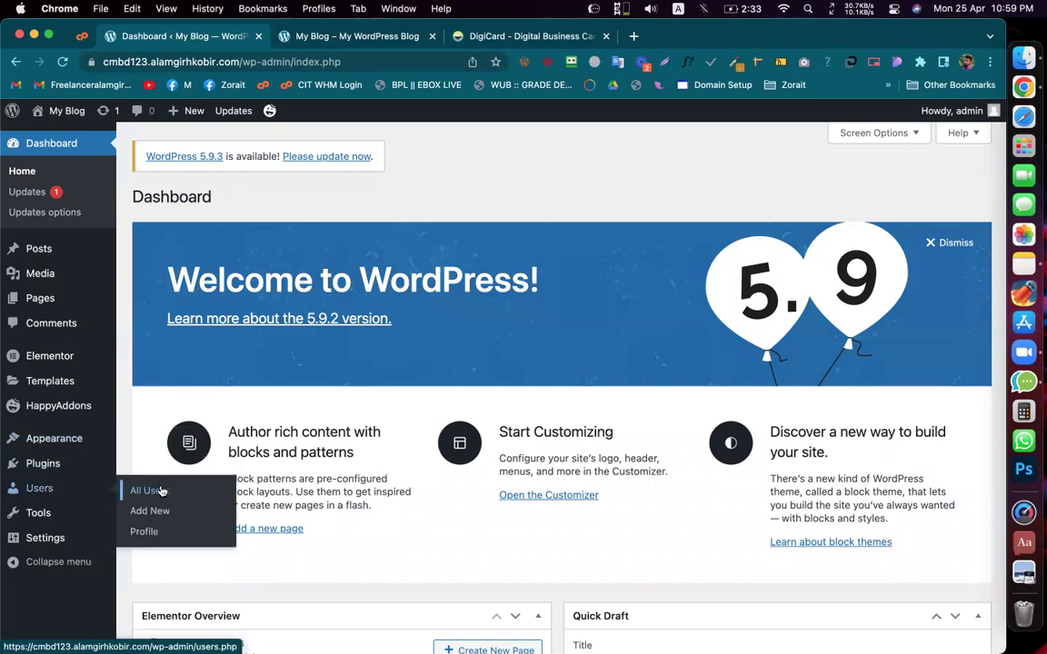
pyautogui.click(316, 38)
pyautogui.click(210, 37)
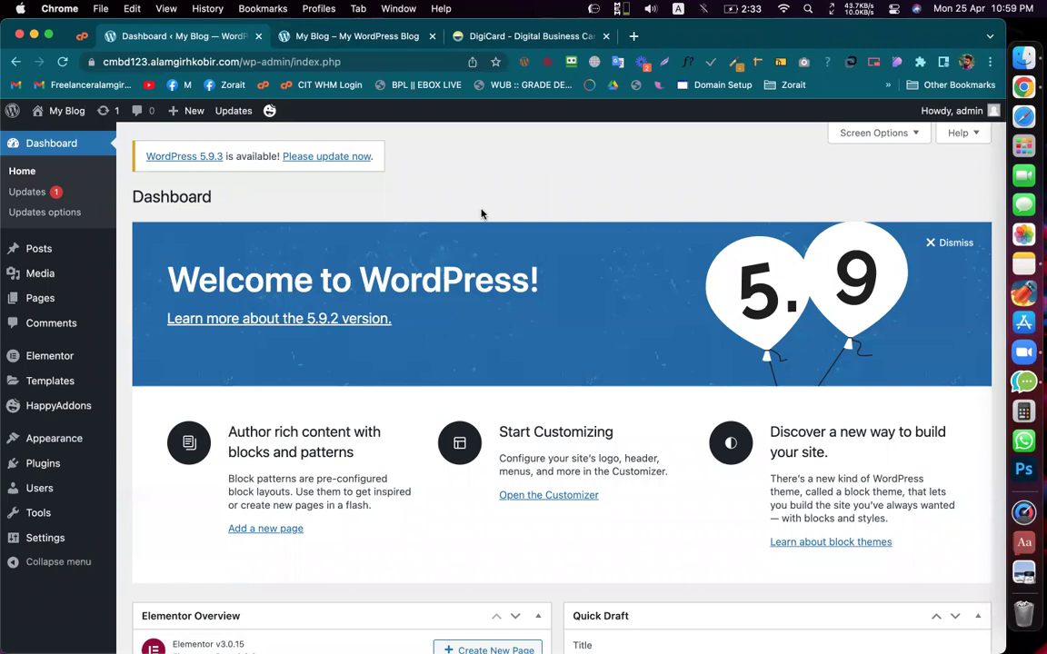
pyautogui.tripleClick(462, 278)
pyautogui.click(507, 286)
pyautogui.scroll(-8, 537, 304)
pyautogui.scroll(8, 454, 354)
# Step: Show the Pages list with its 7 published pages, including Home, Portfolio and Elementor Basic
pyautogui.moveTo(40, 463)
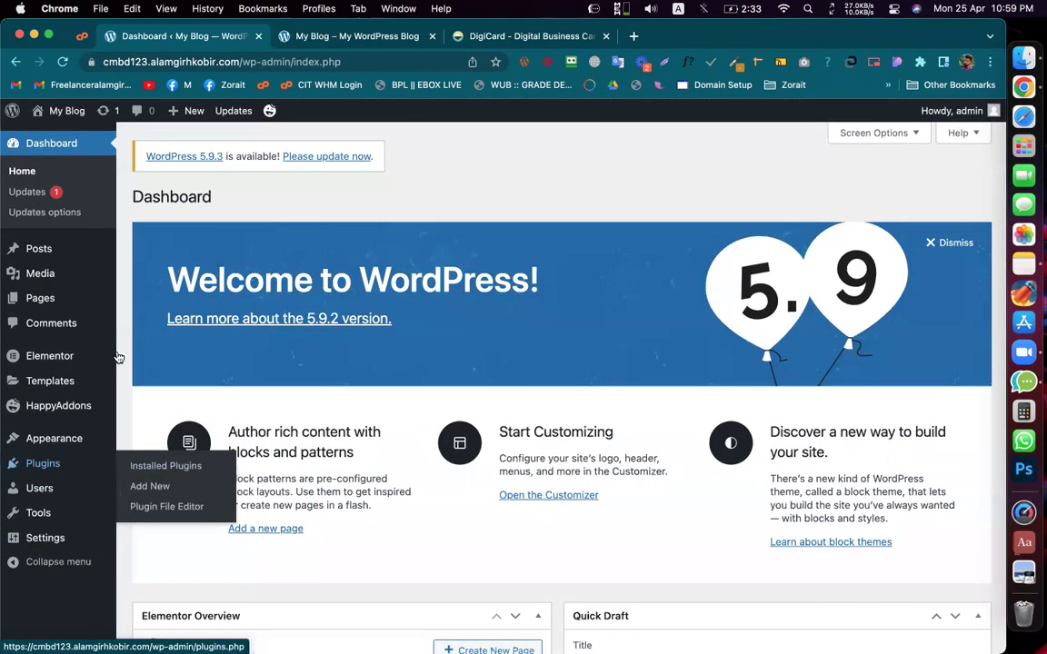
pyautogui.click(40, 298)
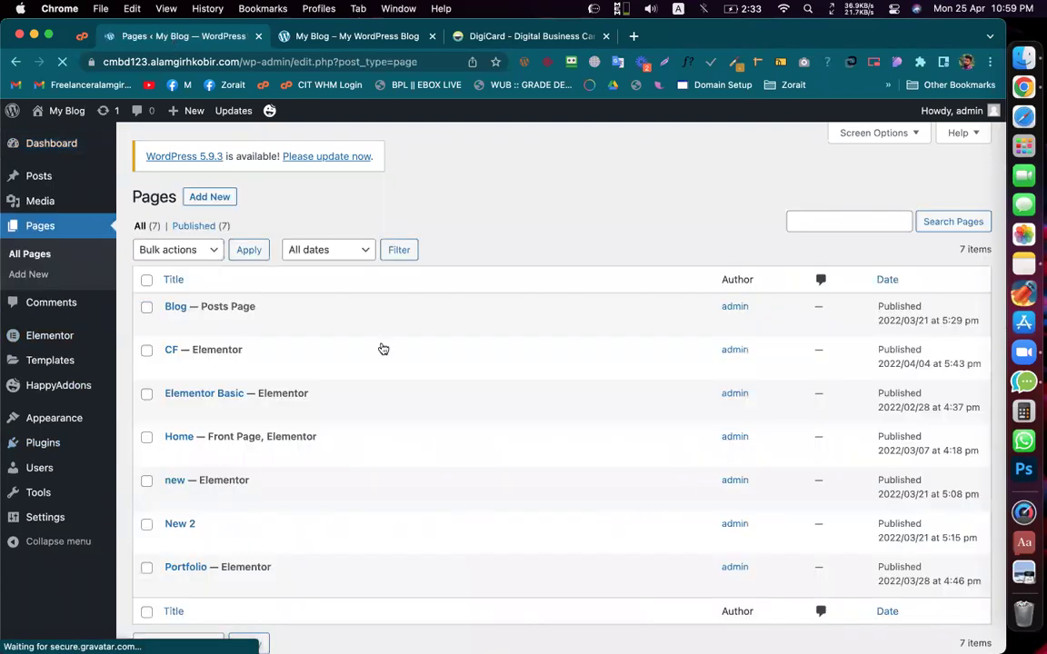
pyautogui.scroll(-1, 383, 347)
pyautogui.scroll(1, 362, 397)
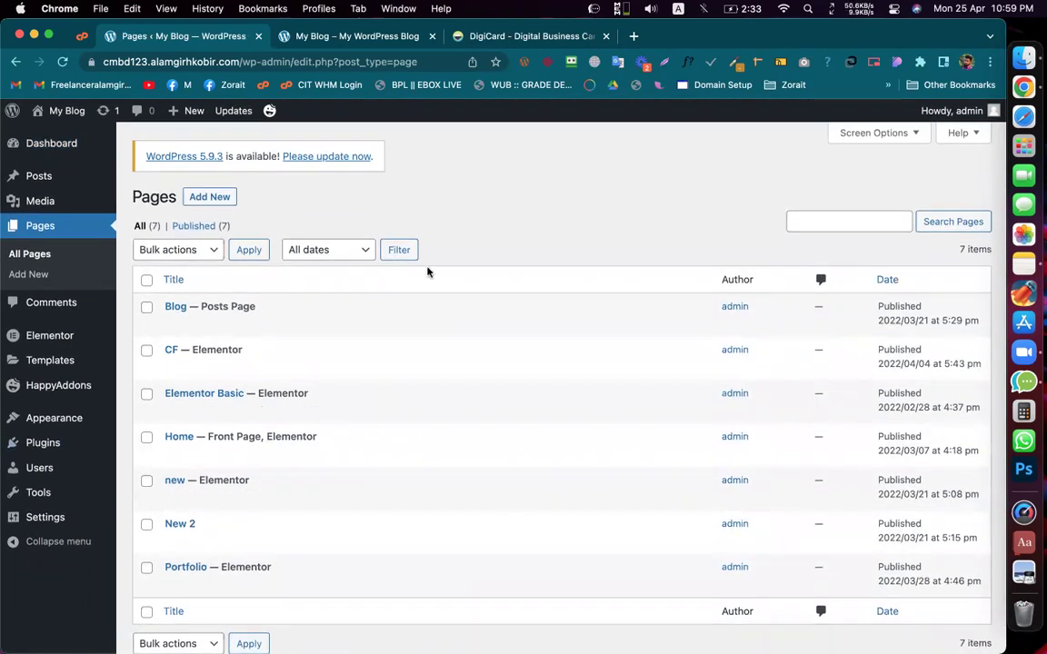
pyautogui.moveTo(58, 451)
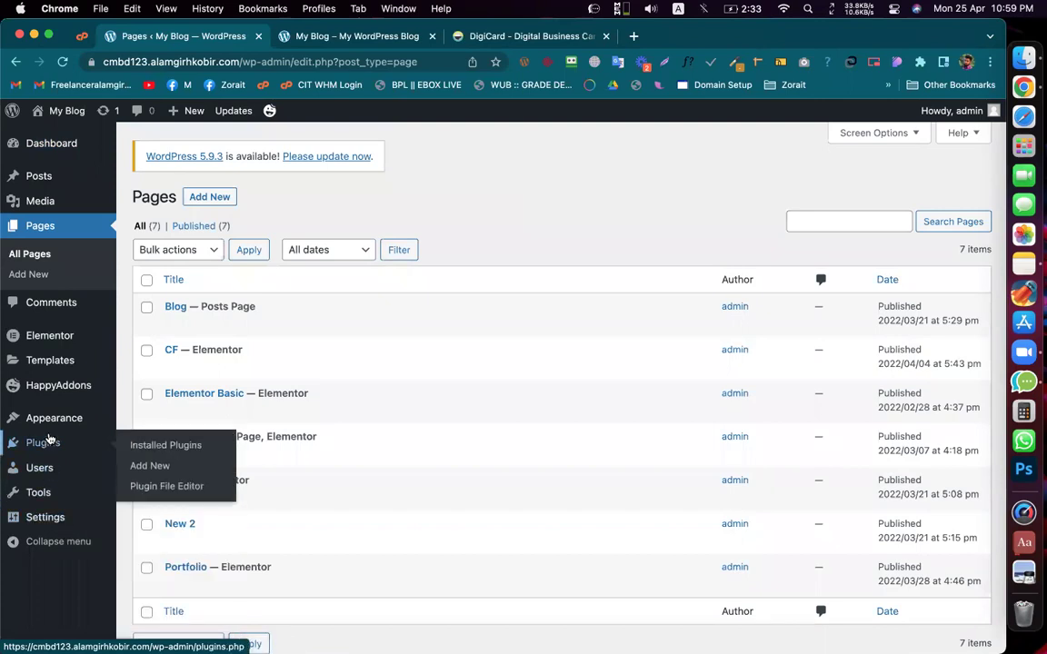
# Step: Search Add Plugins for 'all in one', then install and activate All-in-One WP Migration
pyautogui.click(154, 465)
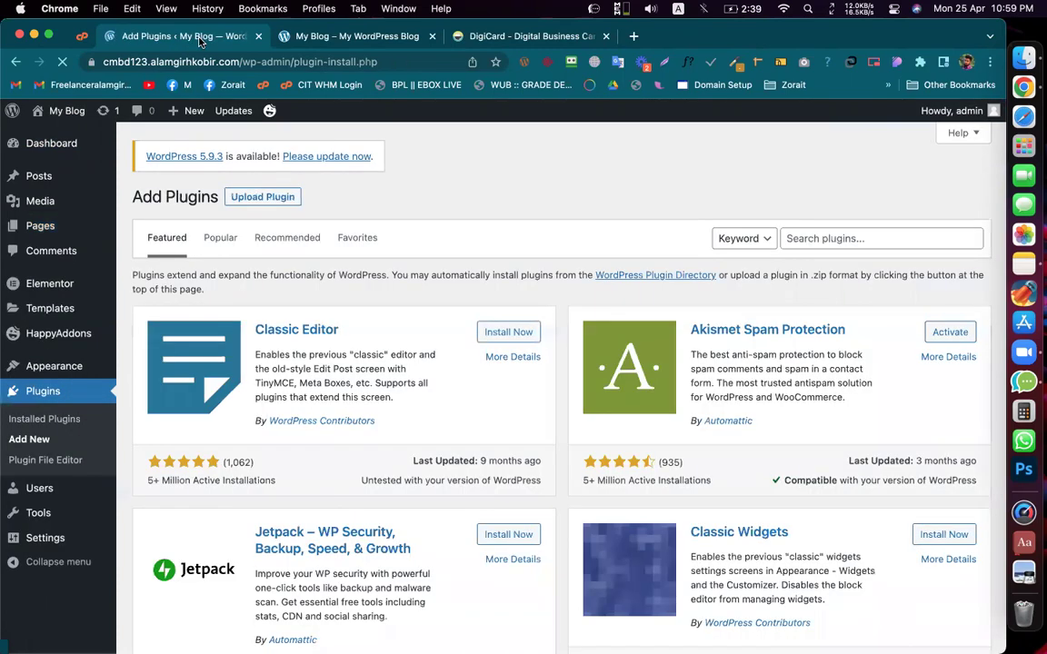
pyautogui.click(810, 227)
pyautogui.write('all in one')
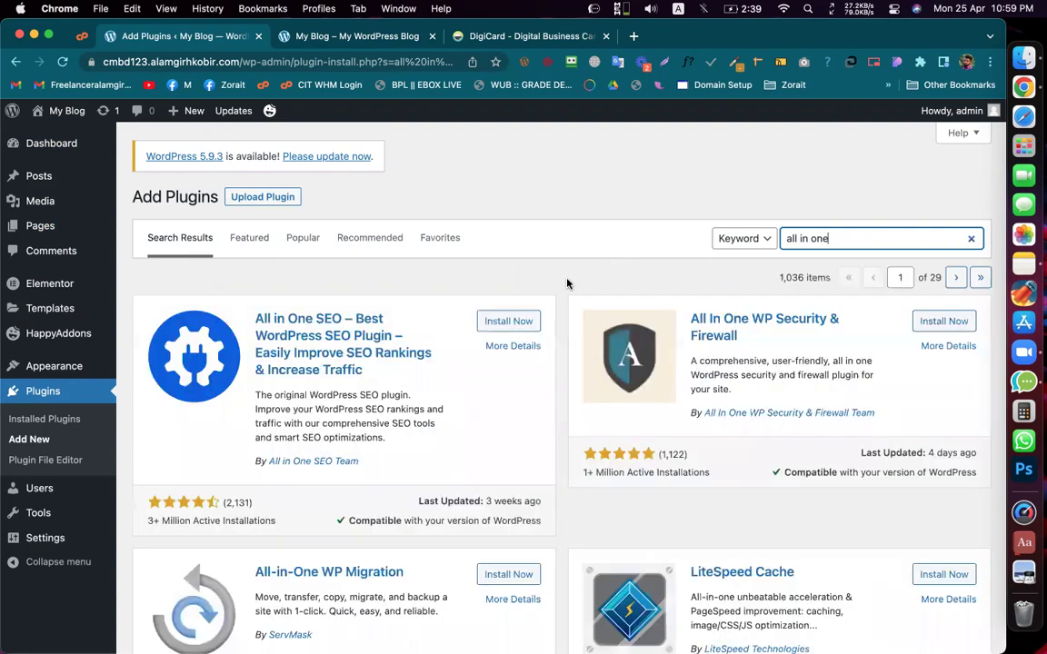
pyautogui.scroll(-3, 582, 318)
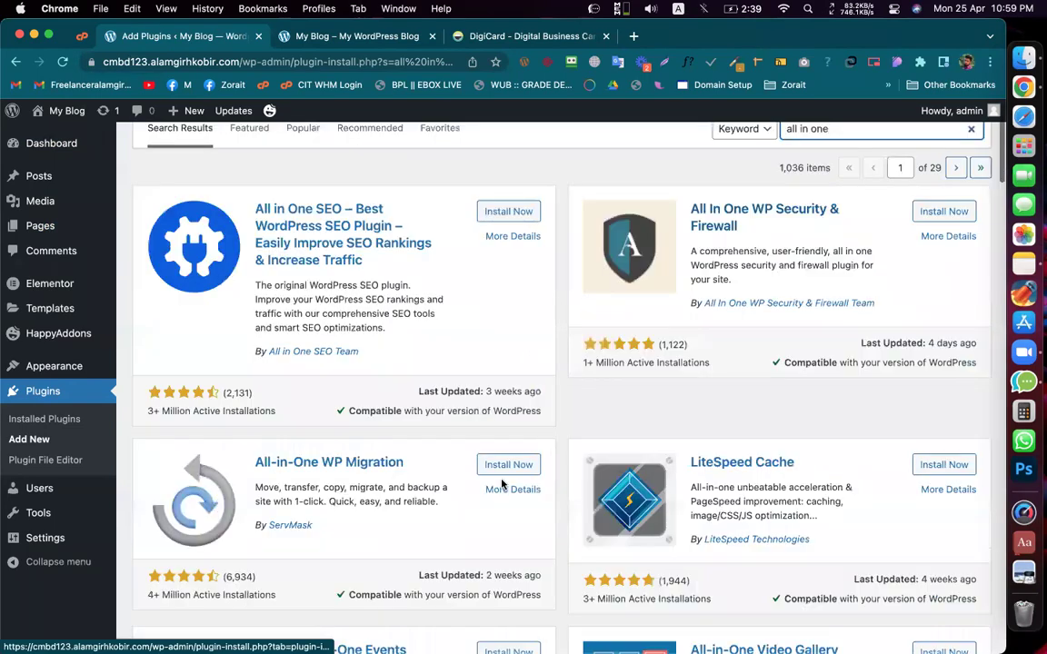
pyautogui.click(491, 464)
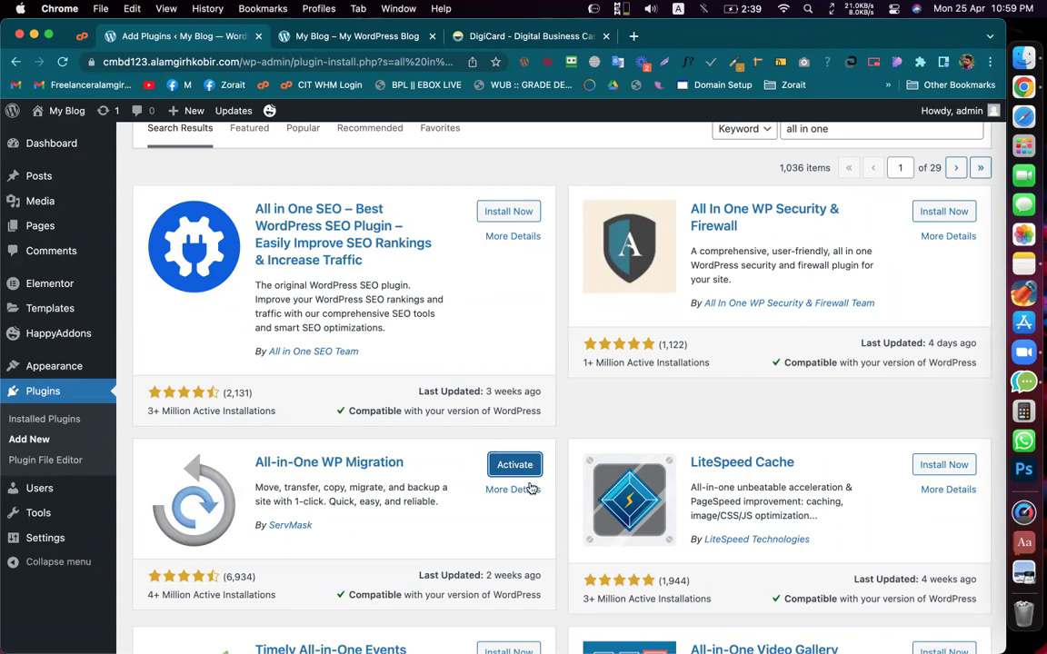
pyautogui.click(514, 466)
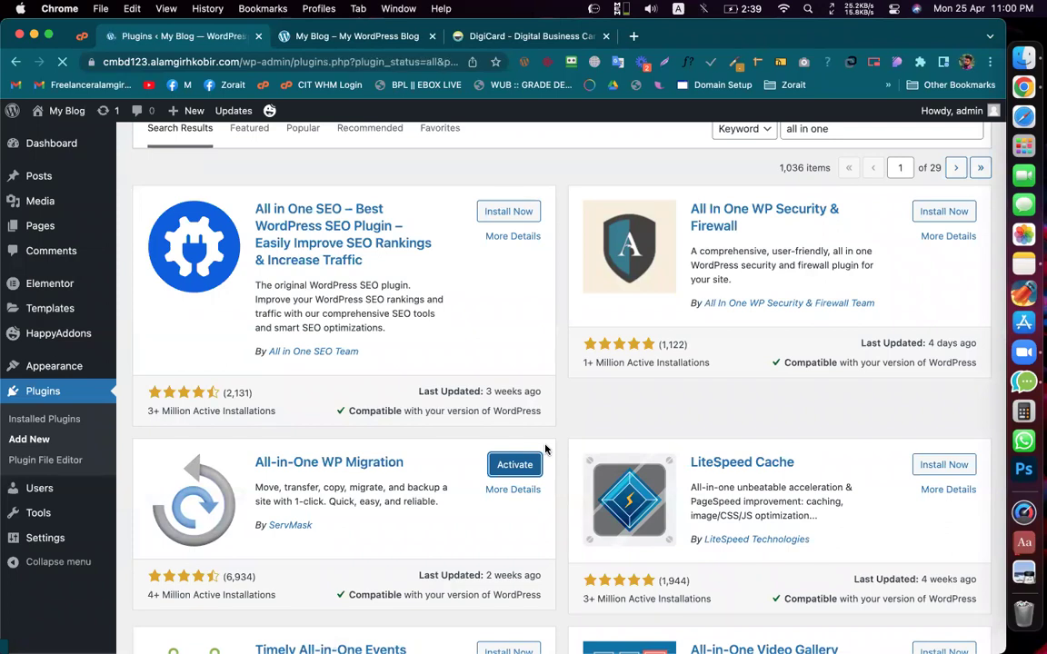
pyautogui.scroll(-5, 554, 471)
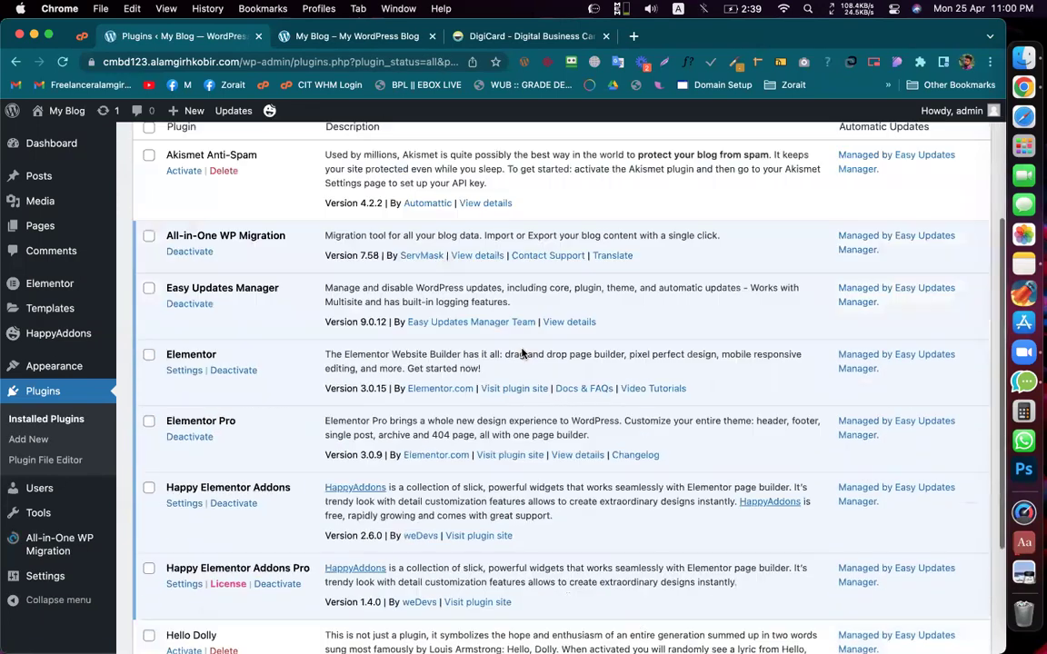
pyautogui.moveTo(77, 551)
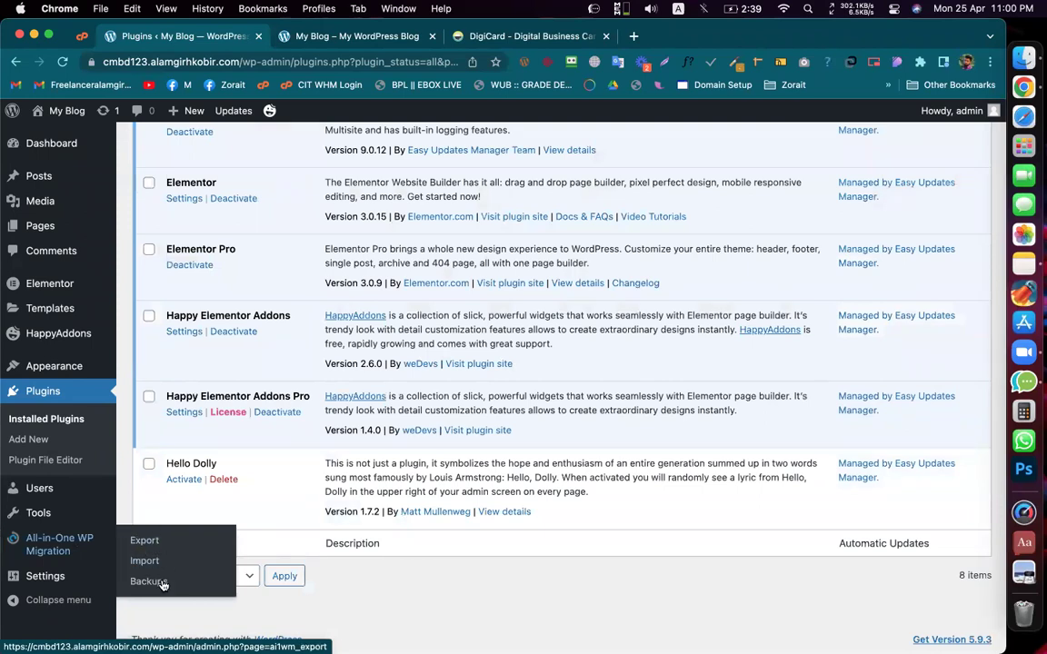
# Step: Export the whole site to File from the All-in-One WP Migration Export page
pyautogui.click(143, 539)
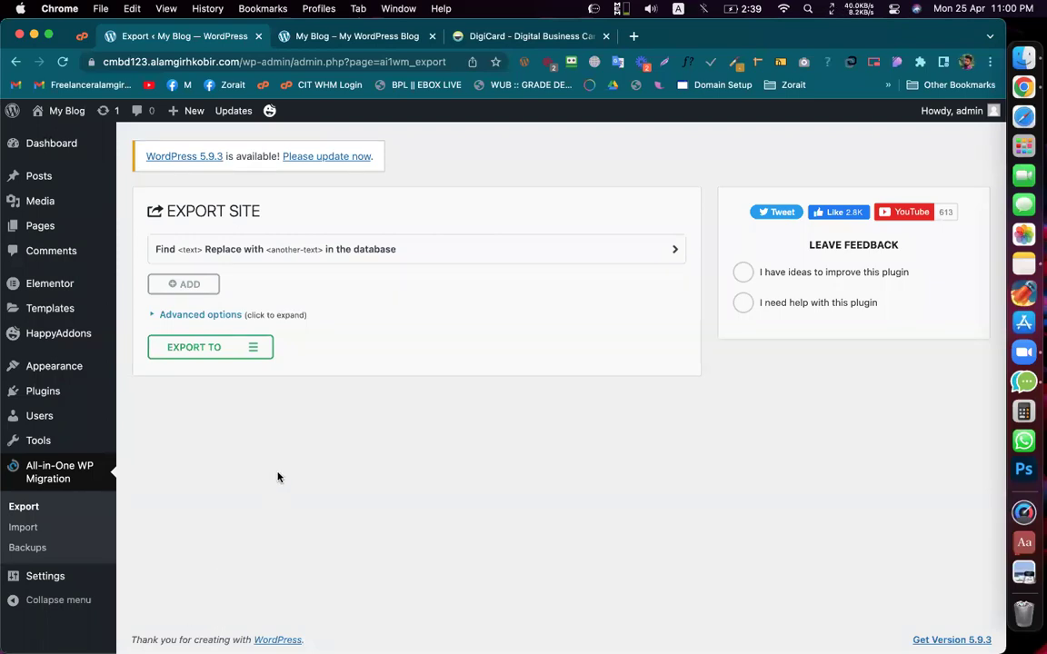
pyautogui.click(196, 348)
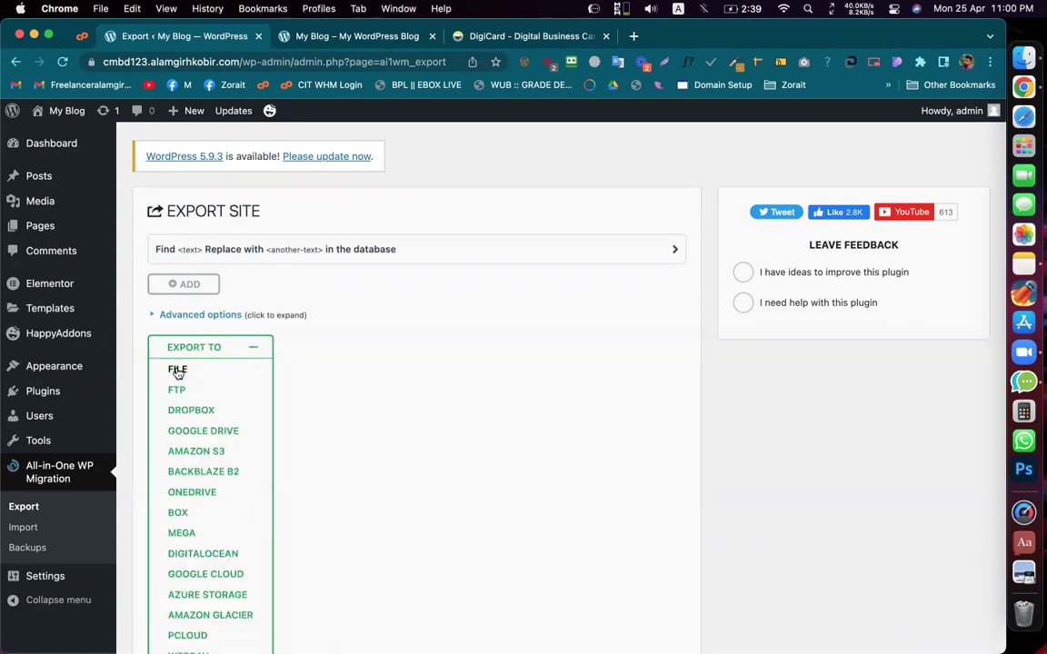
pyautogui.click(177, 369)
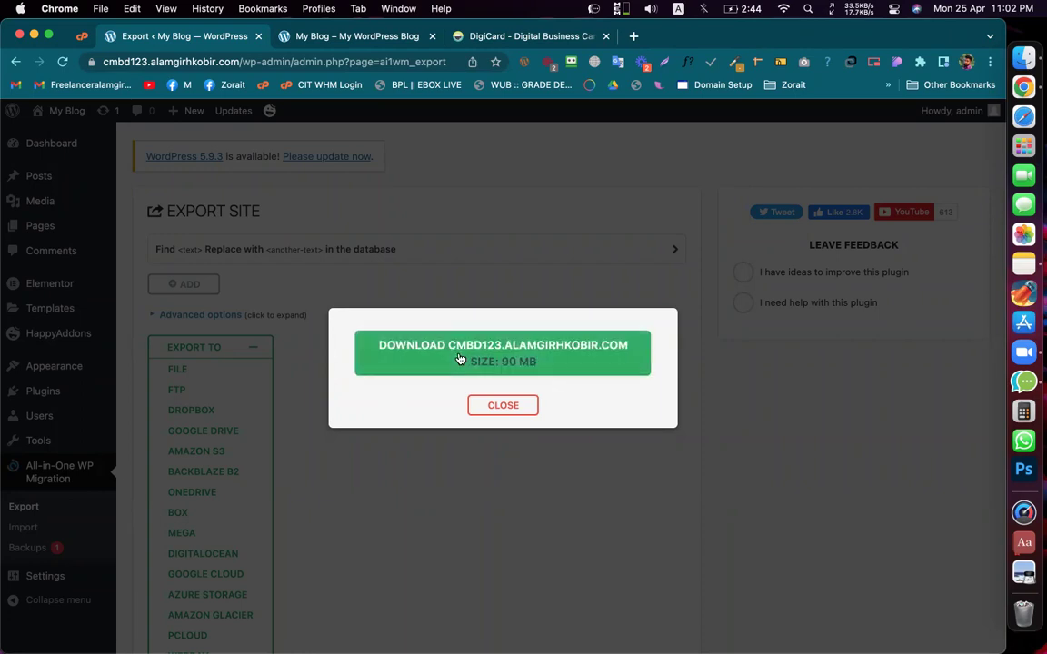
# Step: Download the exported .wpress backup file and close the download dialog
pyautogui.click(414, 398)
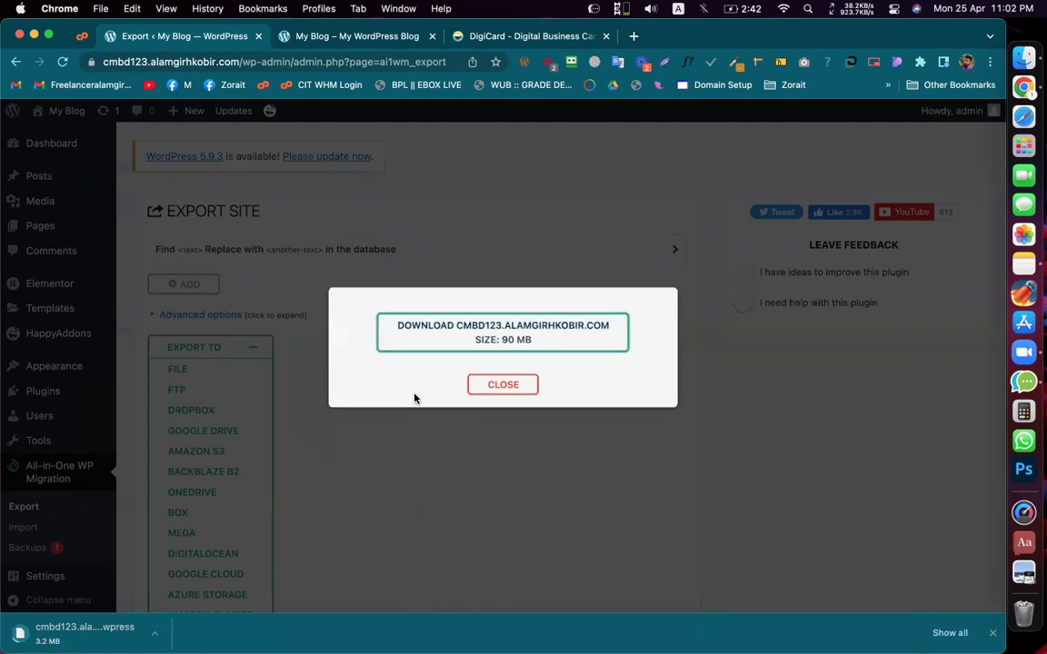
pyautogui.click(502, 384)
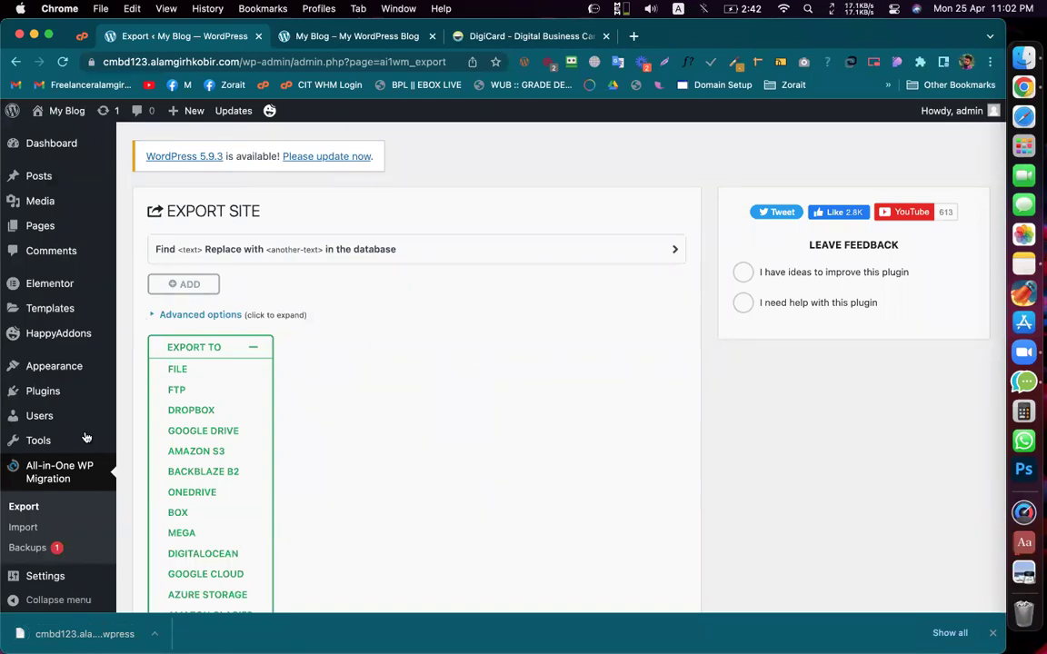
pyautogui.scroll(-1, 82, 471)
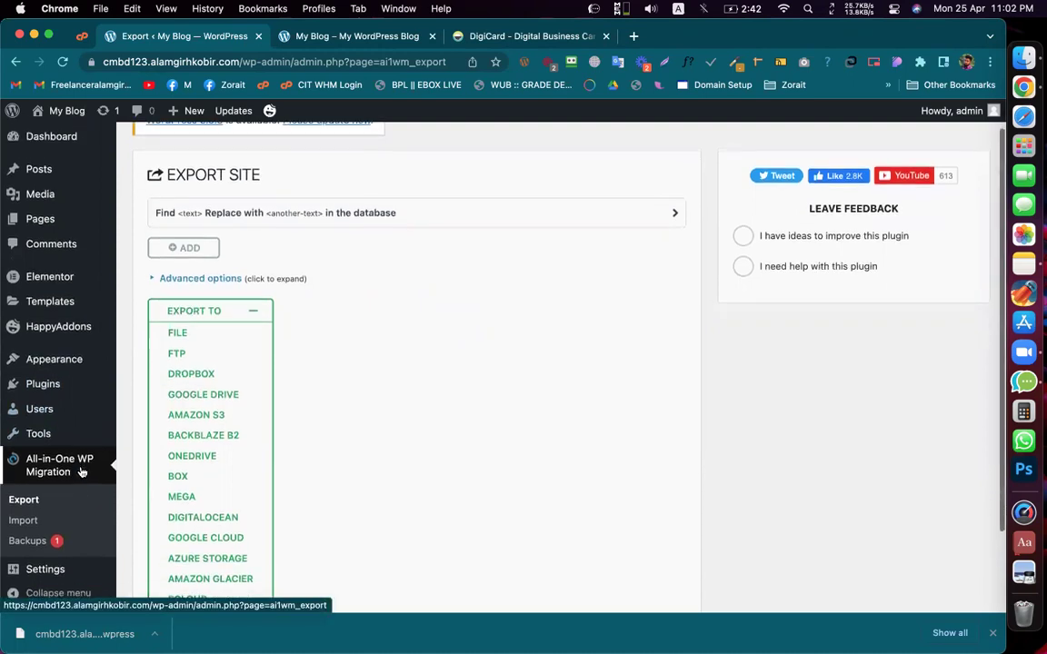
pyautogui.scroll(1, 81, 471)
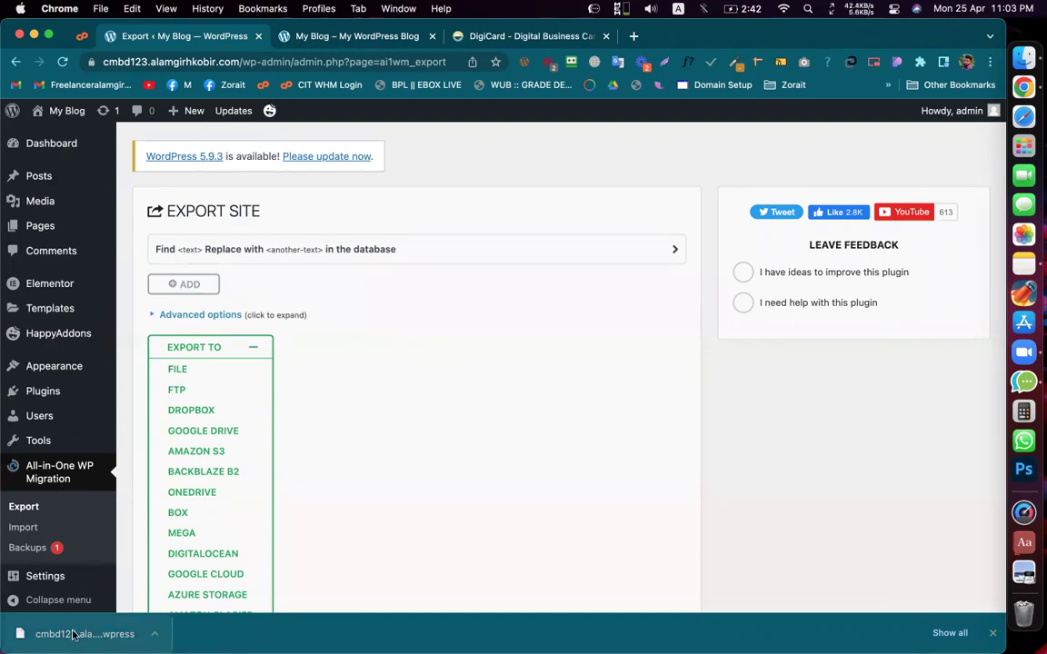
pyautogui.scroll(-3, 314, 421)
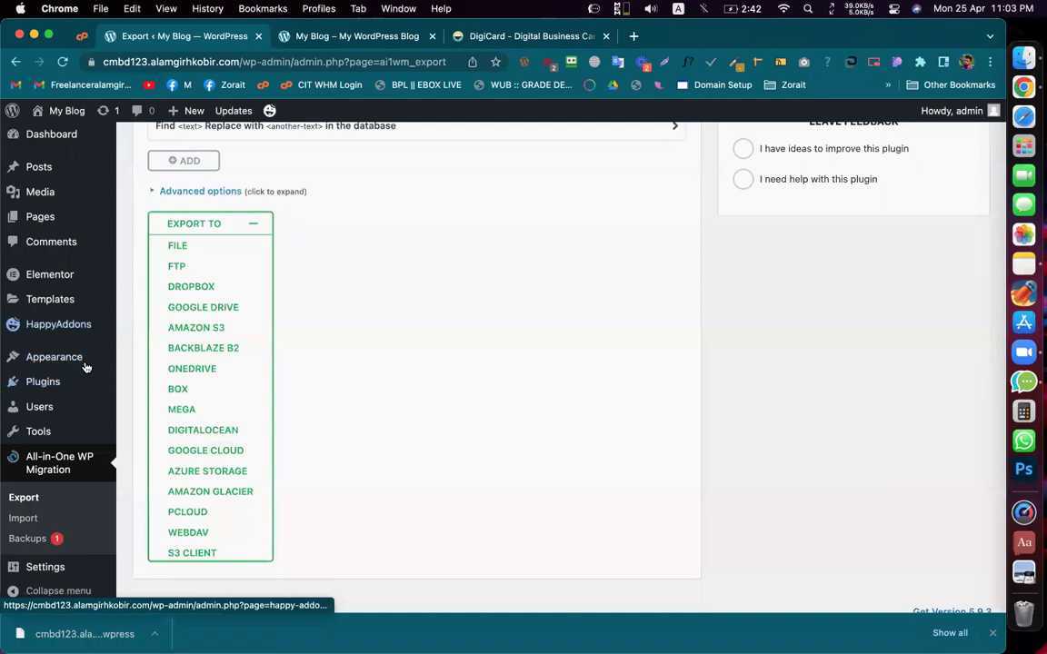
# Step: Search Add Plugins for 'wp reset', fixing the search term
pyautogui.moveTo(43, 382)
pyautogui.click(137, 408)
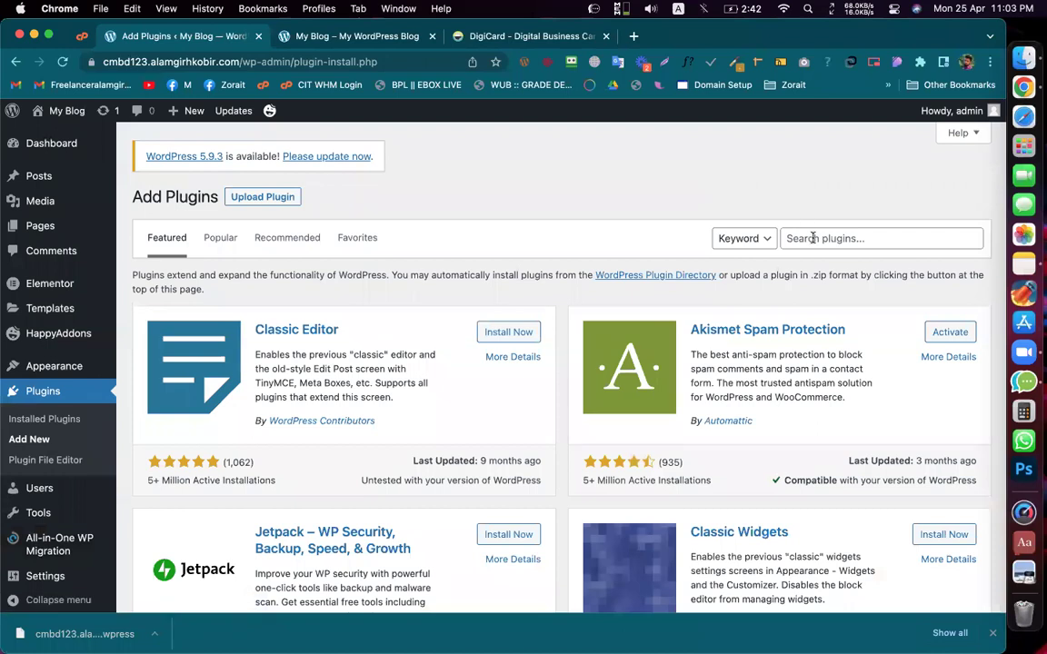
pyautogui.click(814, 238)
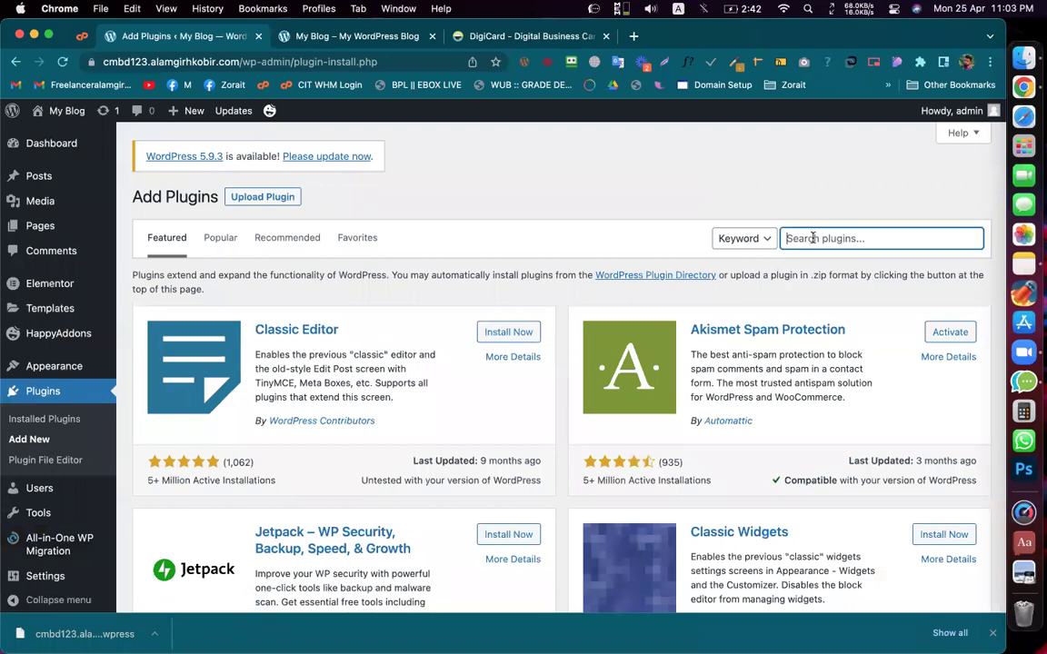
pyautogui.write('wp reet')
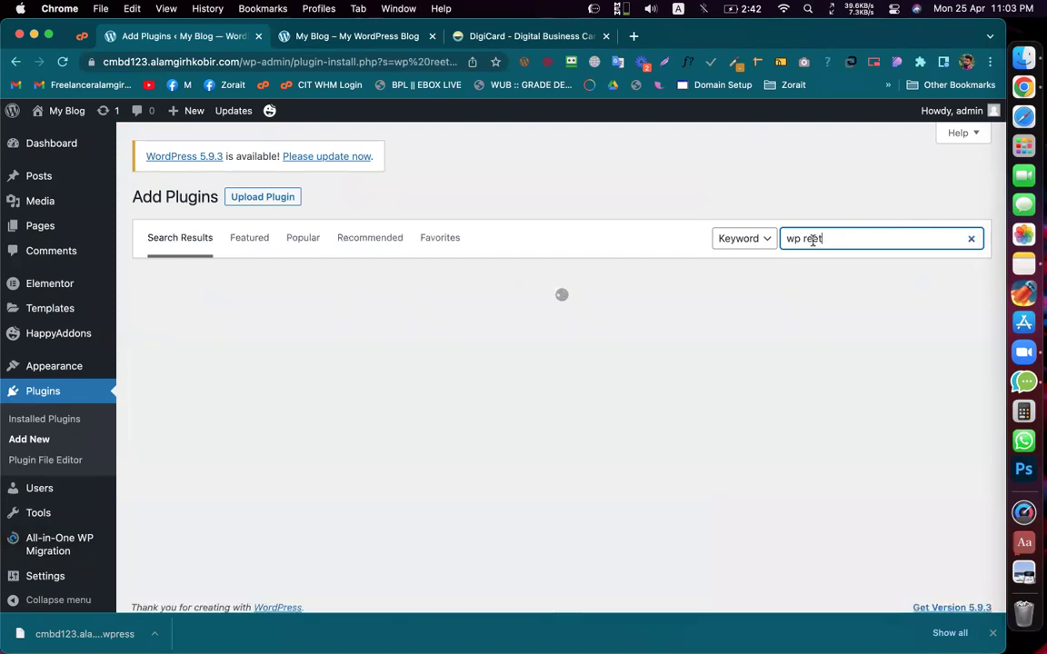
pyautogui.doubleClick(813, 239)
pyautogui.write('s')
pyautogui.scroll(-1, 591, 218)
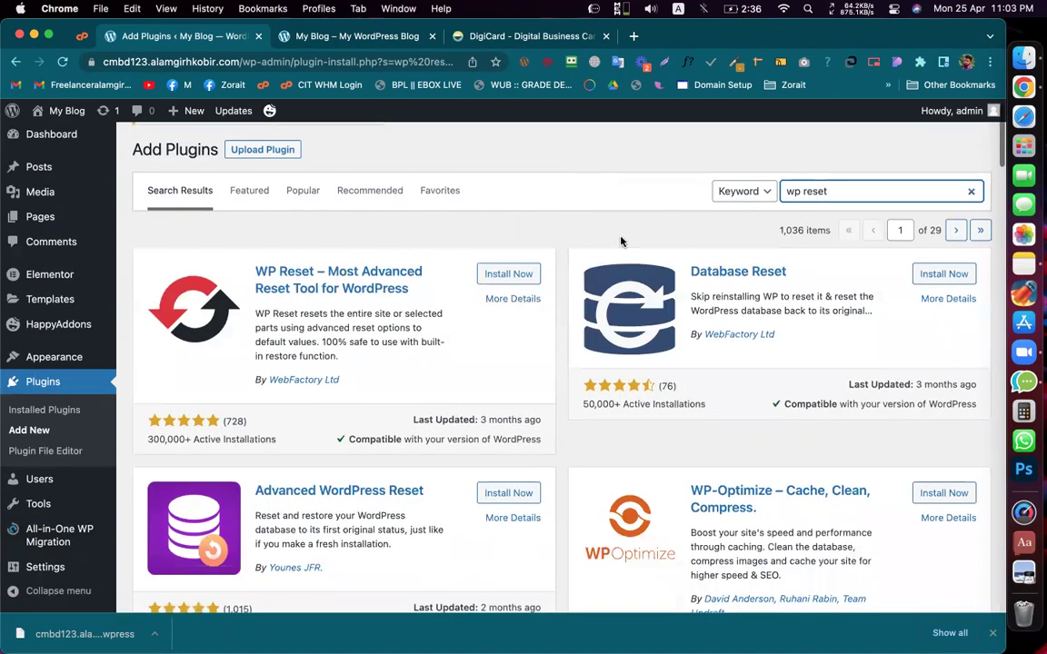
pyautogui.scroll(-1, 545, 250)
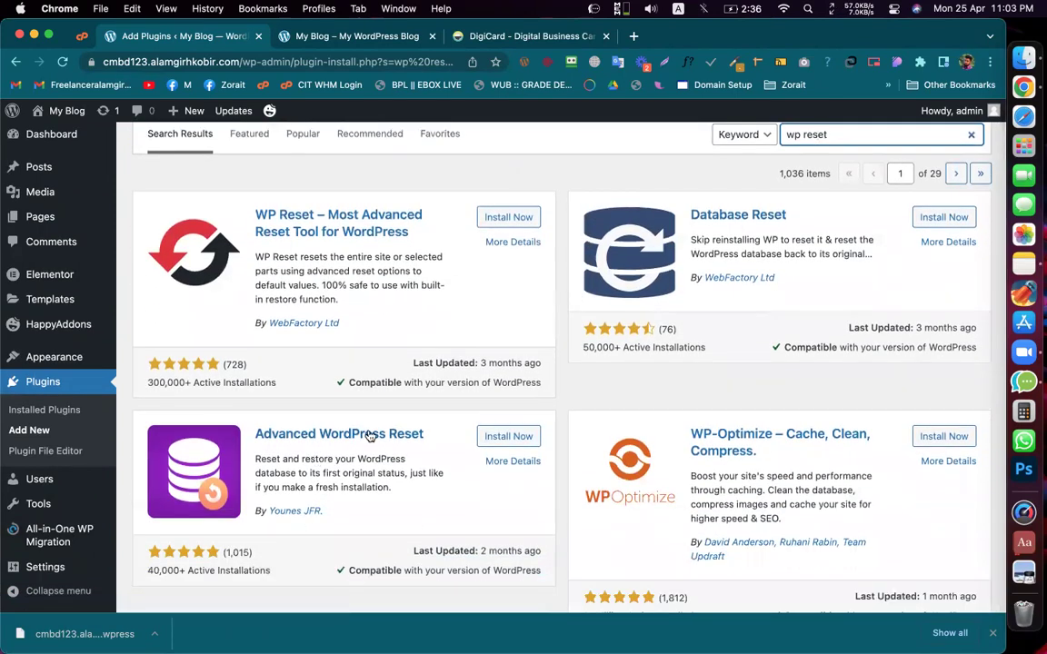
pyautogui.scroll(-1, 372, 264)
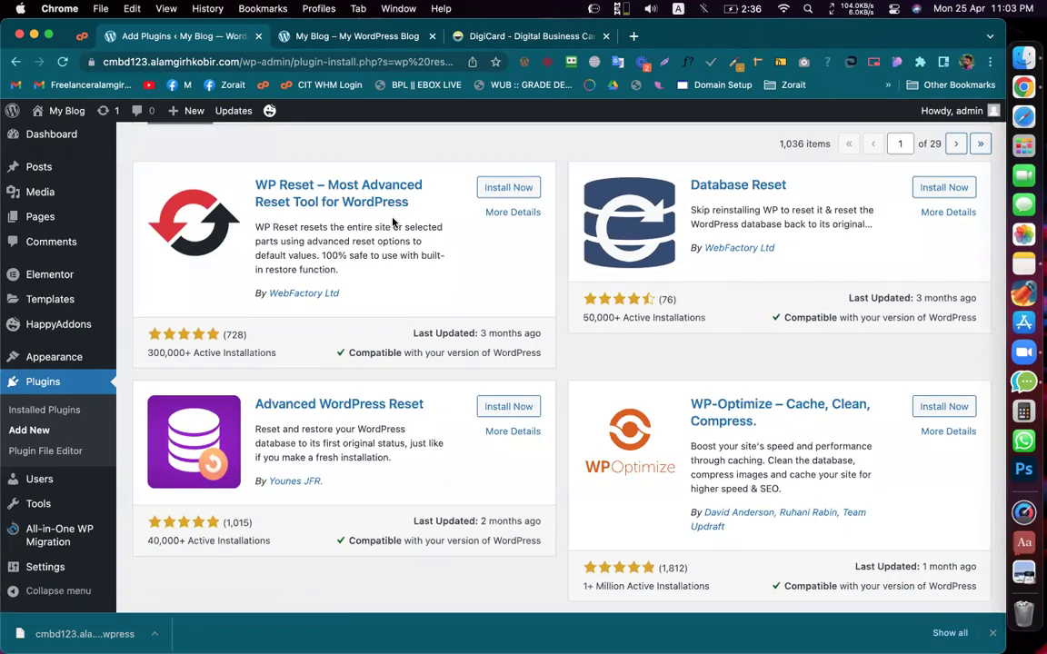
# Step: Install and activate Advanced WordPress Reset, then open its Advanced WP Reset page
pyautogui.click(515, 405)
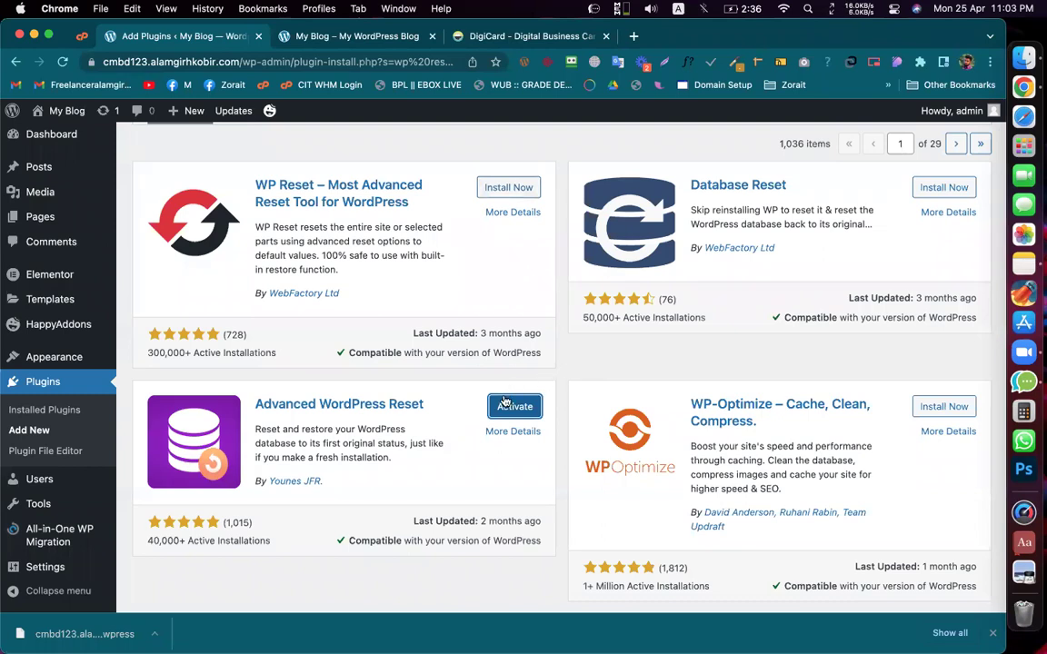
pyautogui.click(505, 402)
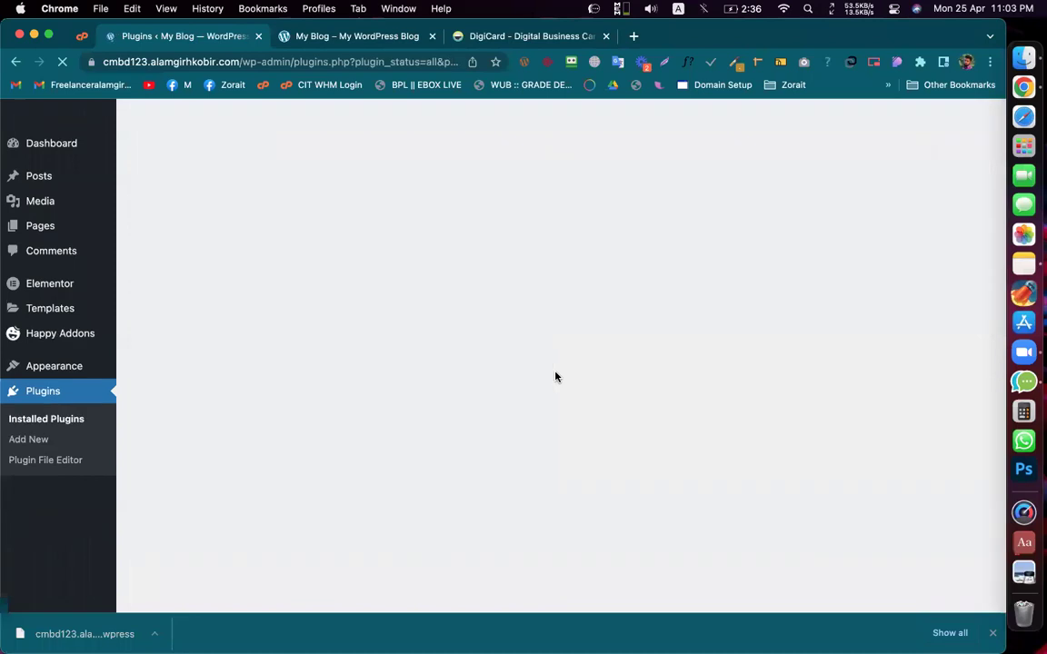
pyautogui.scroll(-5, 344, 365)
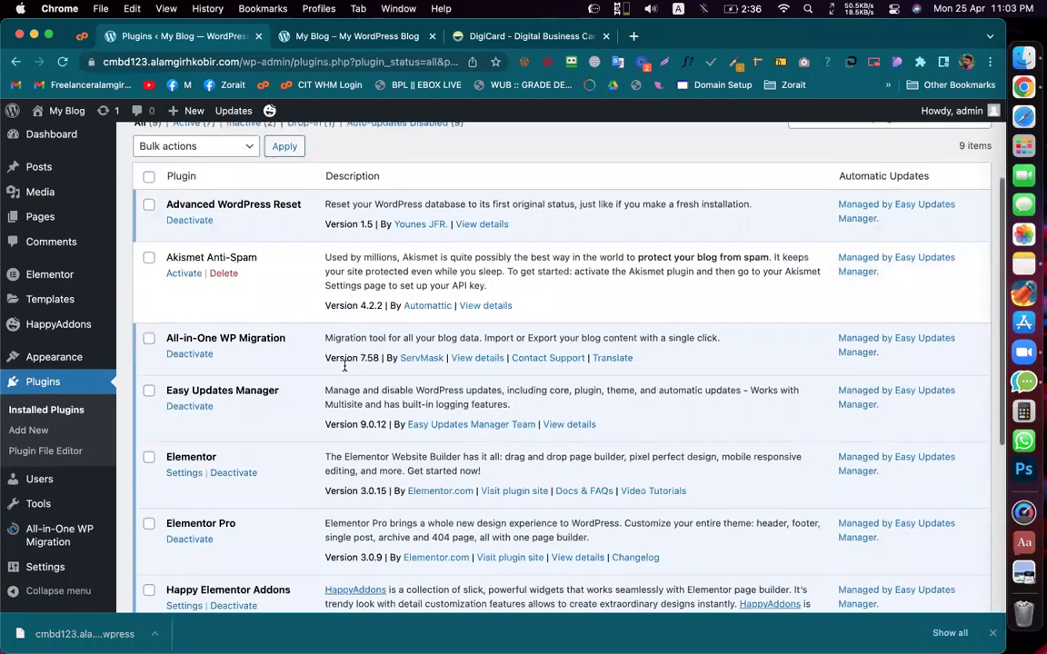
pyautogui.moveTo(40, 514)
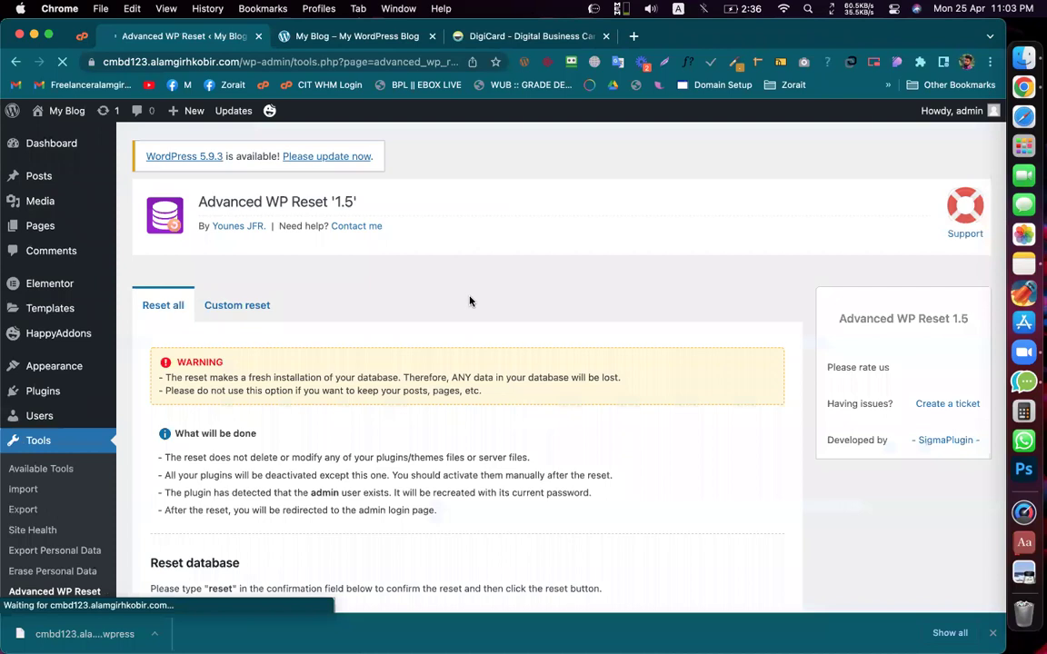
# Step: Enter 'reset' in the confirmation field and confirm resetting the database
pyautogui.scroll(-5, 470, 300)
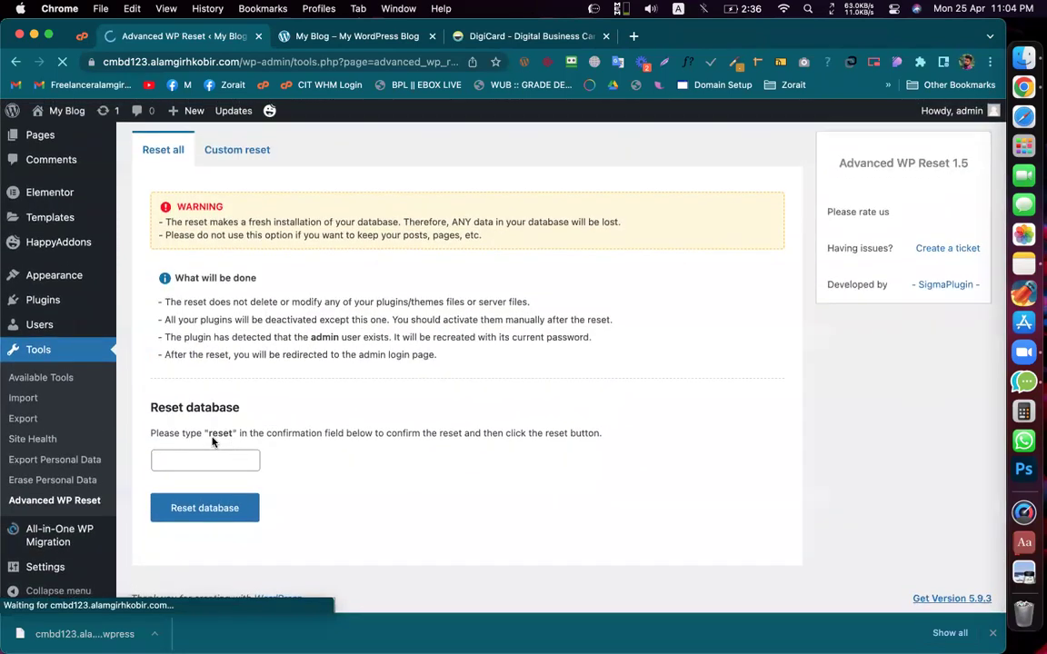
pyautogui.click(210, 463)
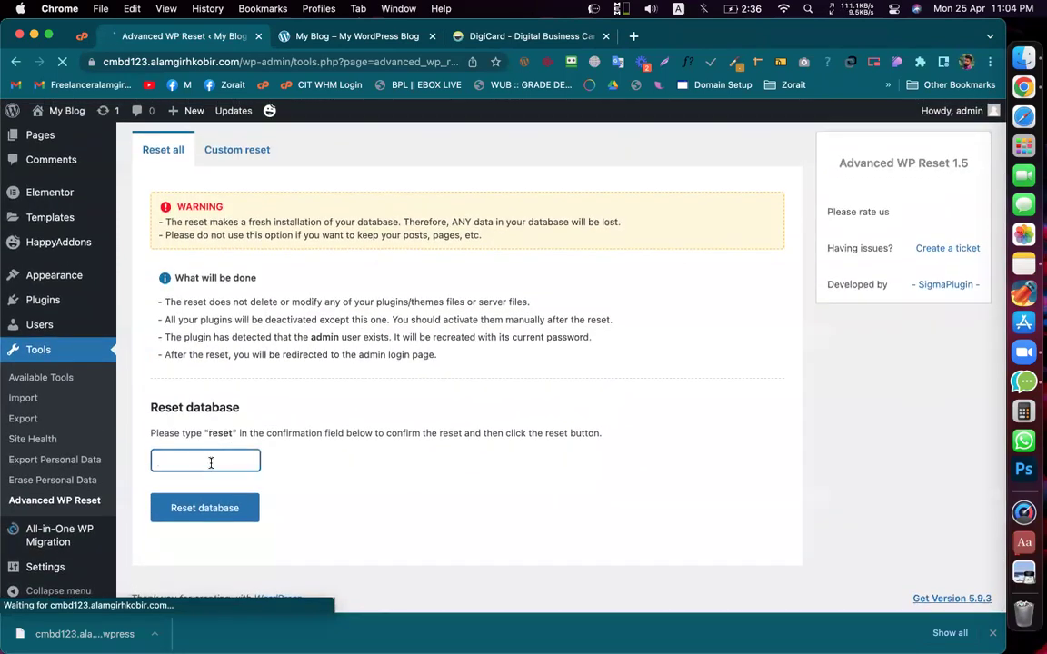
pyautogui.write('reset')
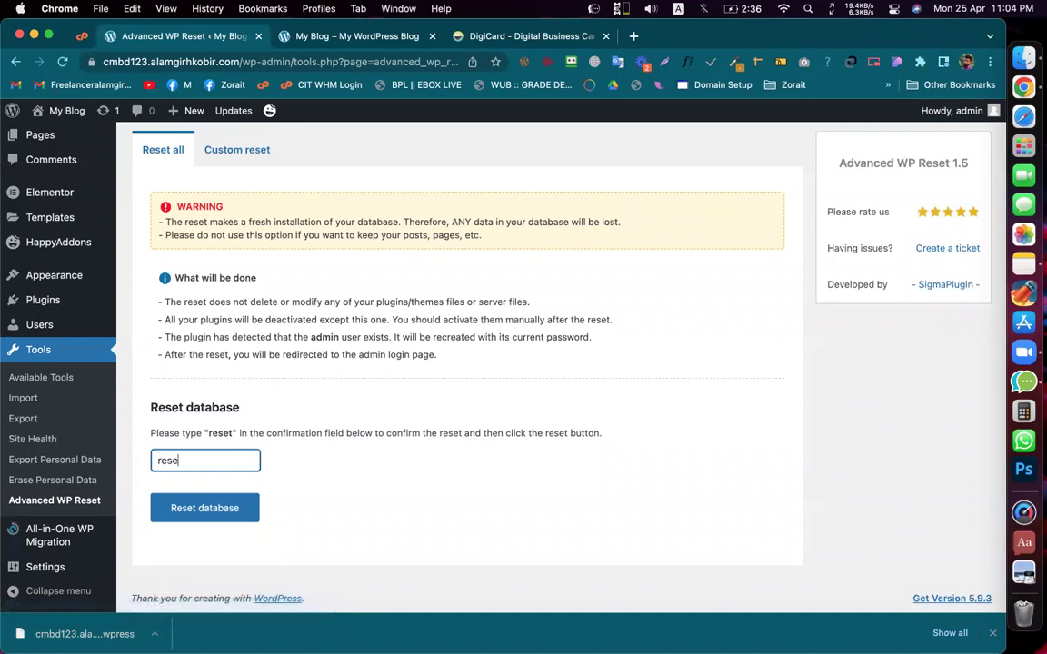
pyautogui.click(227, 511)
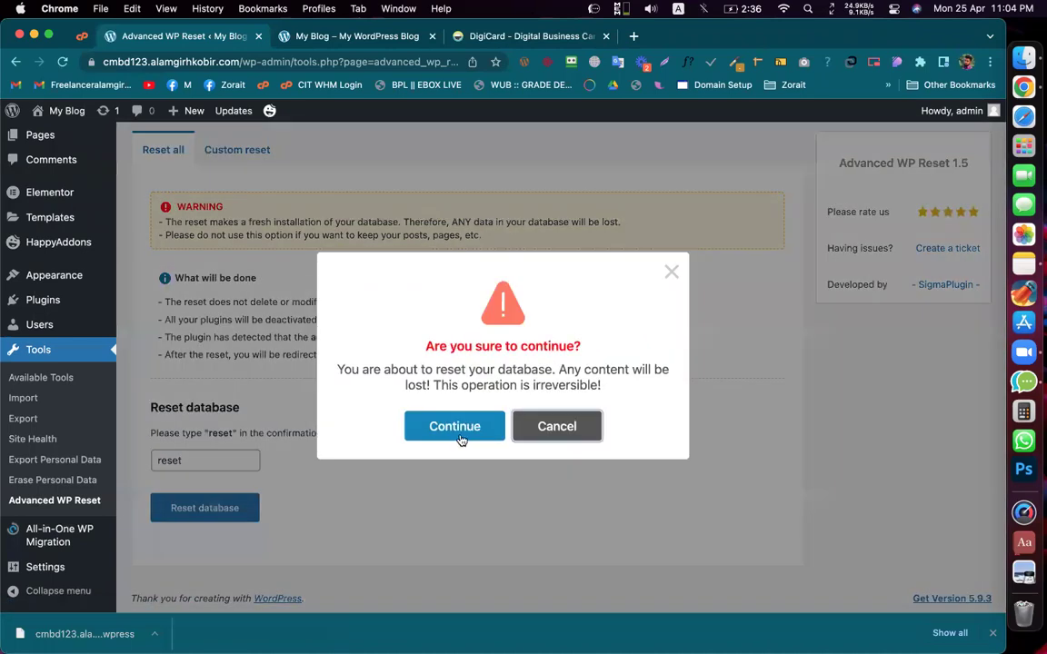
pyautogui.click(459, 430)
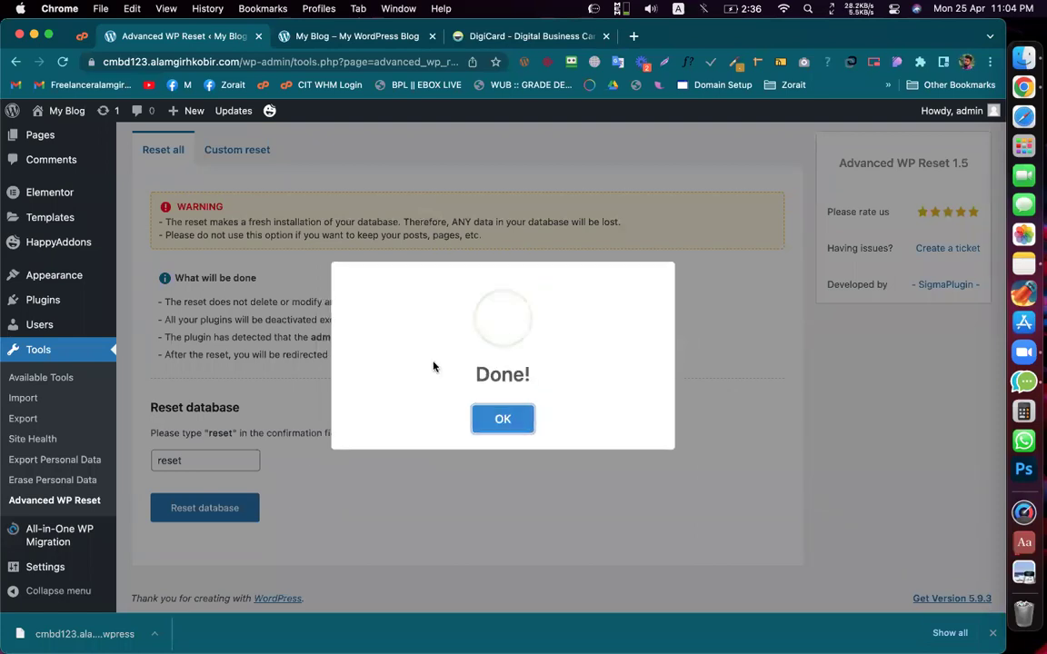
# Step: Acknowledge the completed reset, log back in as admin, and dismiss the password-save and rating prompts
pyautogui.click(506, 425)
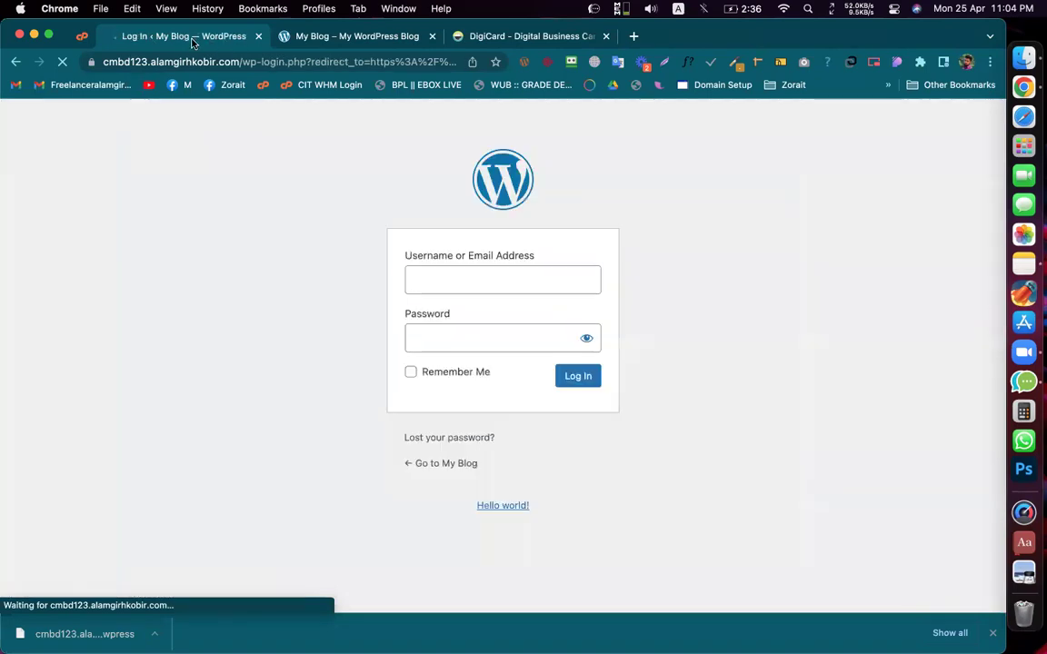
pyautogui.write('admin')
pyautogui.press('Tab')
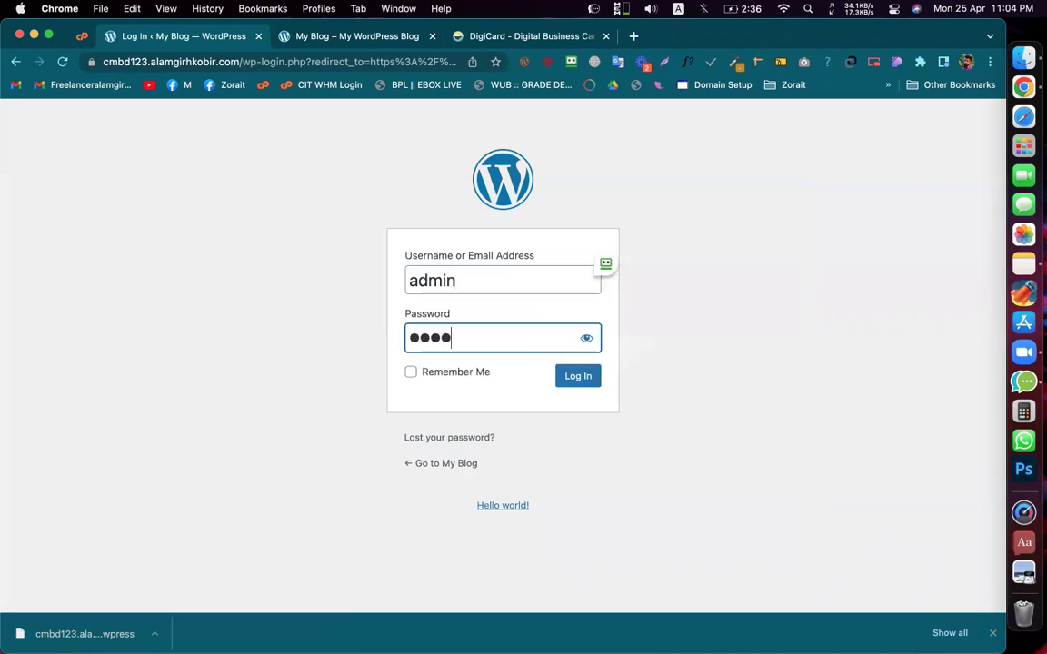
pyautogui.press('Return')
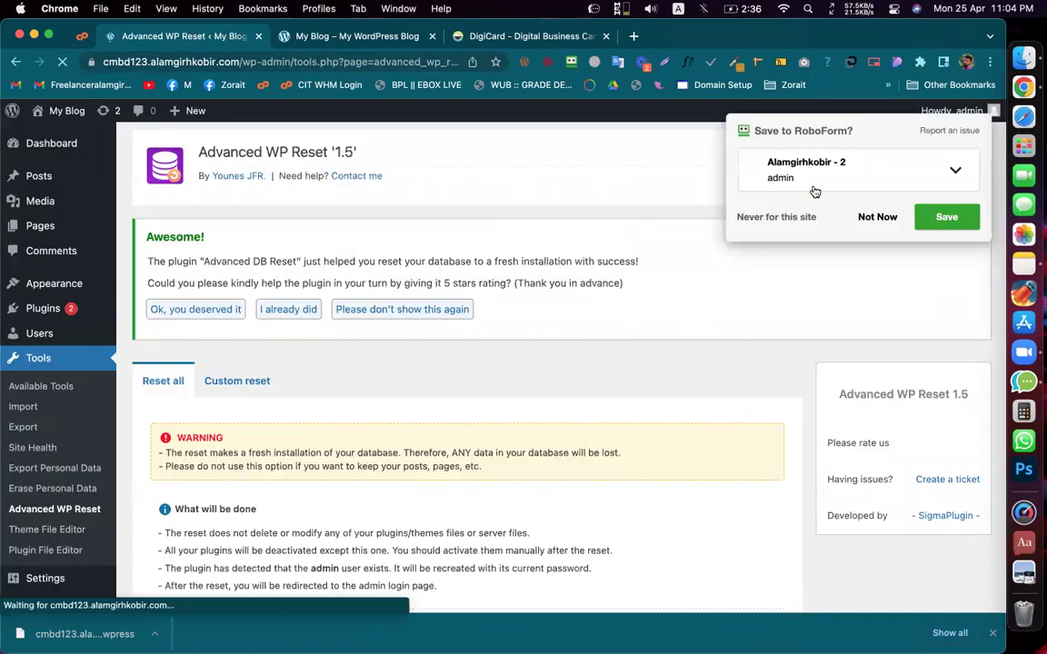
pyautogui.click(877, 217)
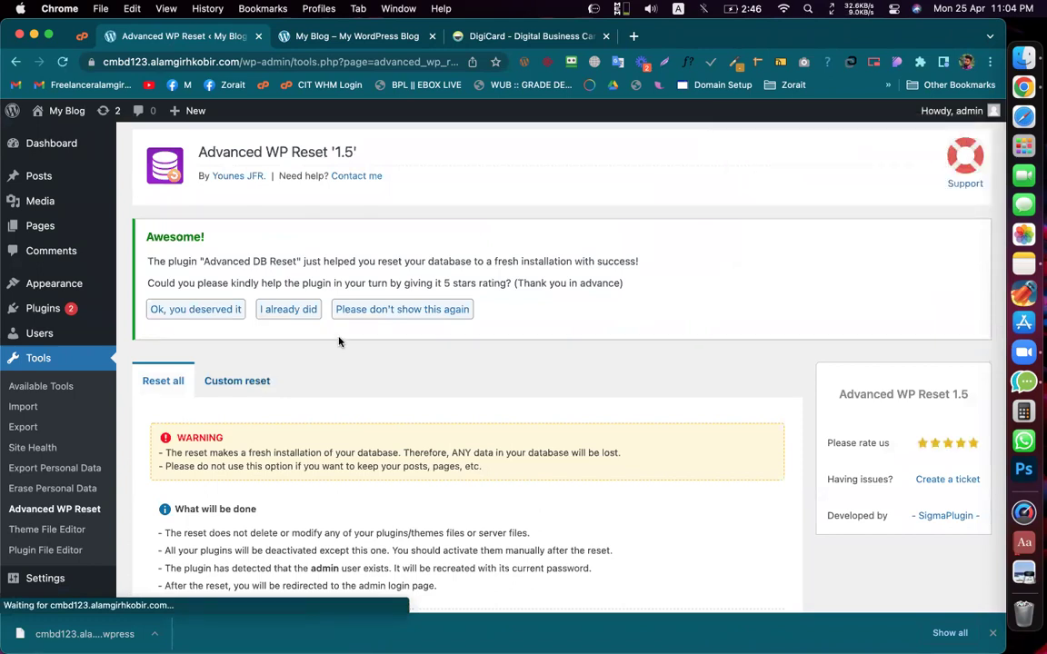
pyautogui.click(386, 312)
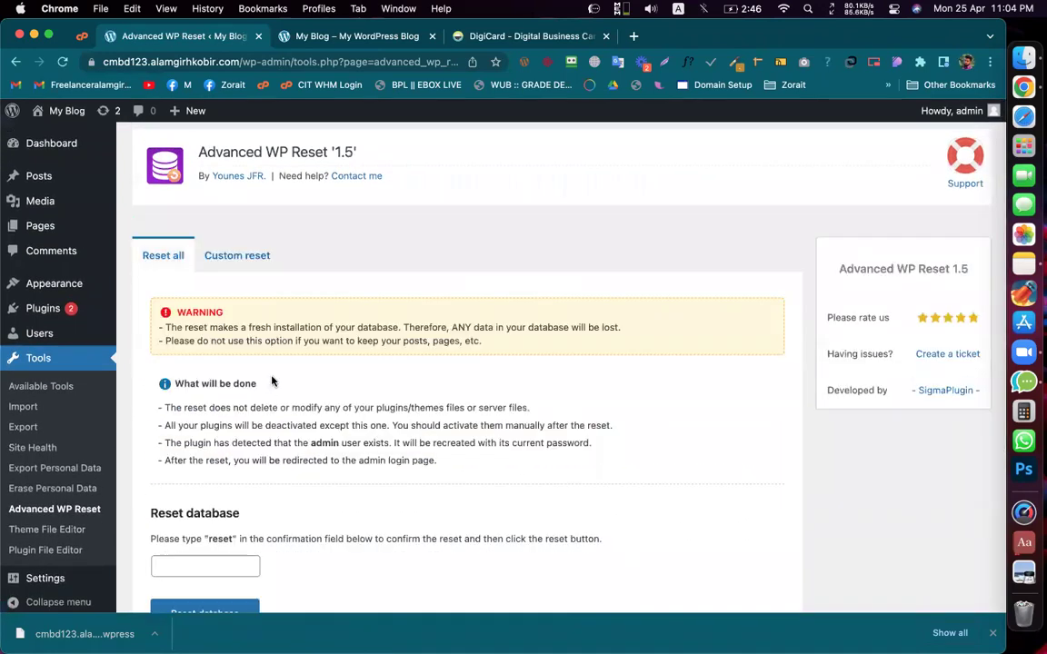
# Step: Check Akismet, All-in-One WP Migration, Happy Elementor Addons Pro and Hello Dolly in the plugins list
pyautogui.click(37, 307)
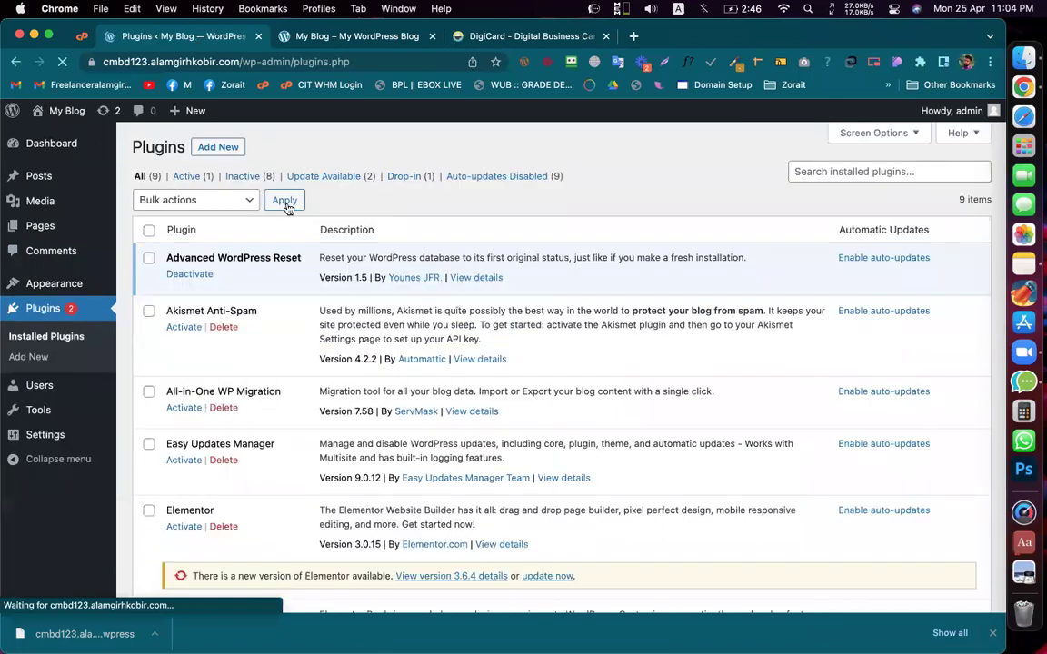
pyautogui.scroll(-10, 287, 209)
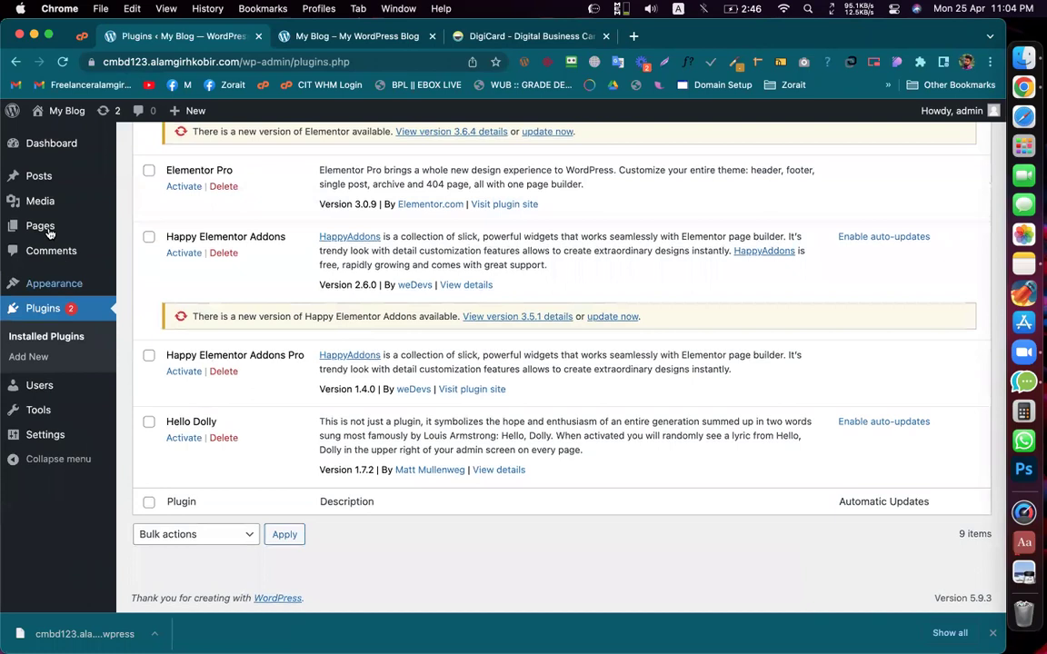
pyautogui.click(109, 109)
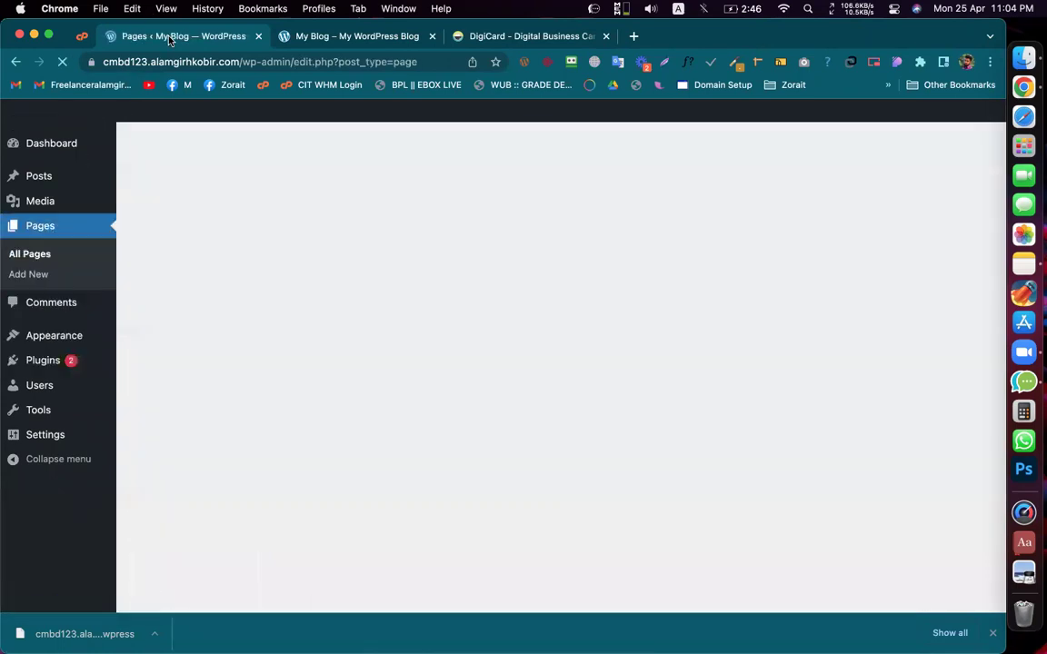
pyautogui.click(44, 360)
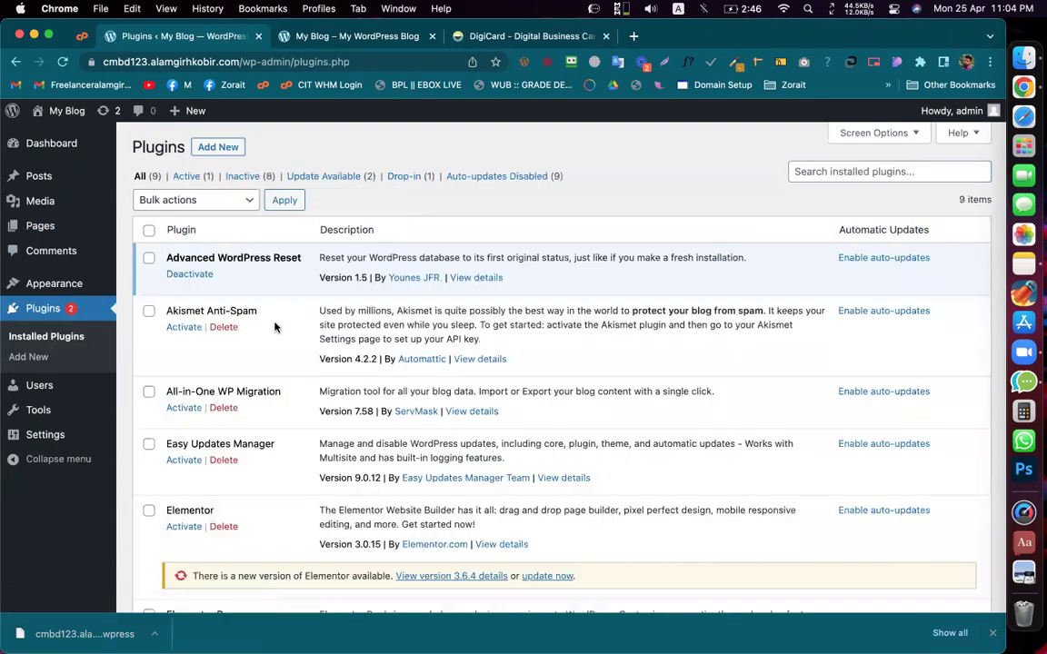
pyautogui.click(148, 311)
pyautogui.click(148, 395)
pyautogui.scroll(-1, 149, 397)
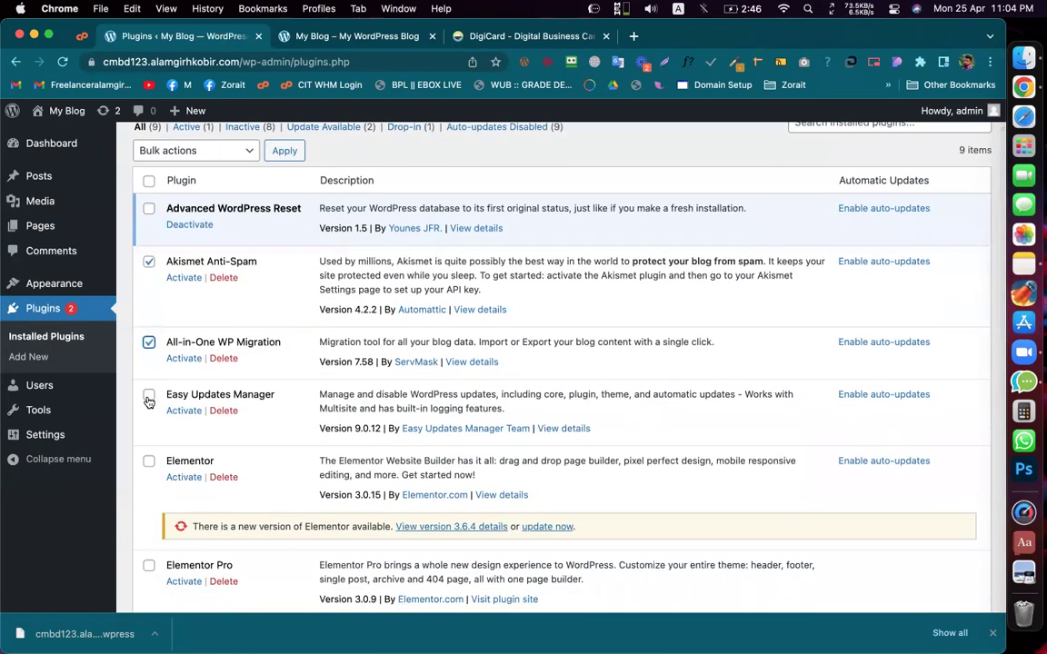
pyautogui.scroll(-1, 149, 403)
pyautogui.scroll(-5, 149, 403)
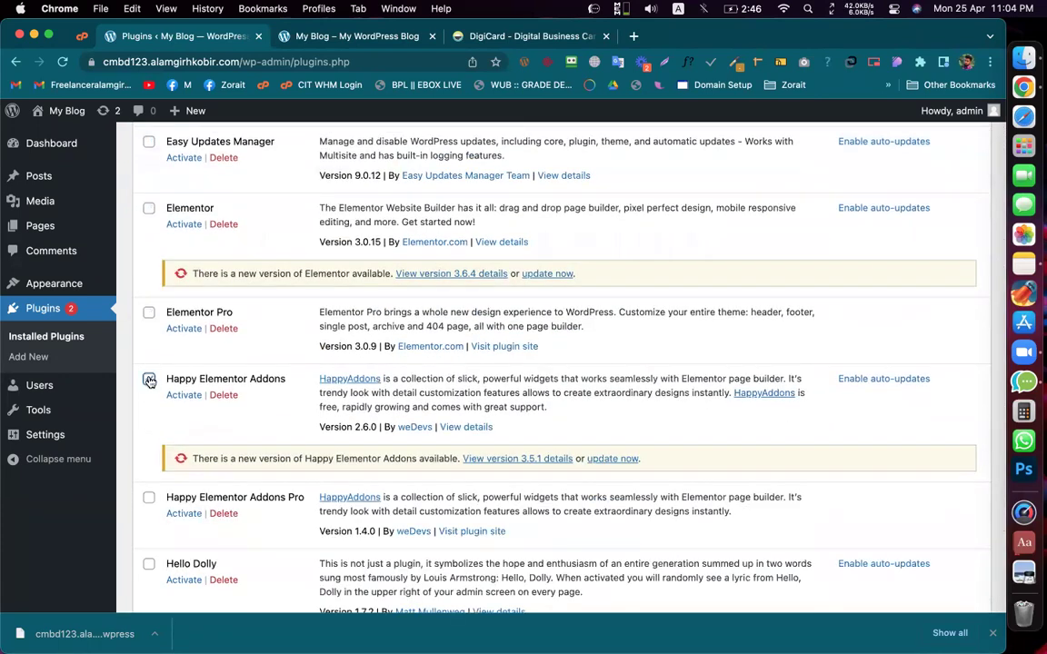
pyautogui.click(148, 497)
pyautogui.scroll(-3, 150, 440)
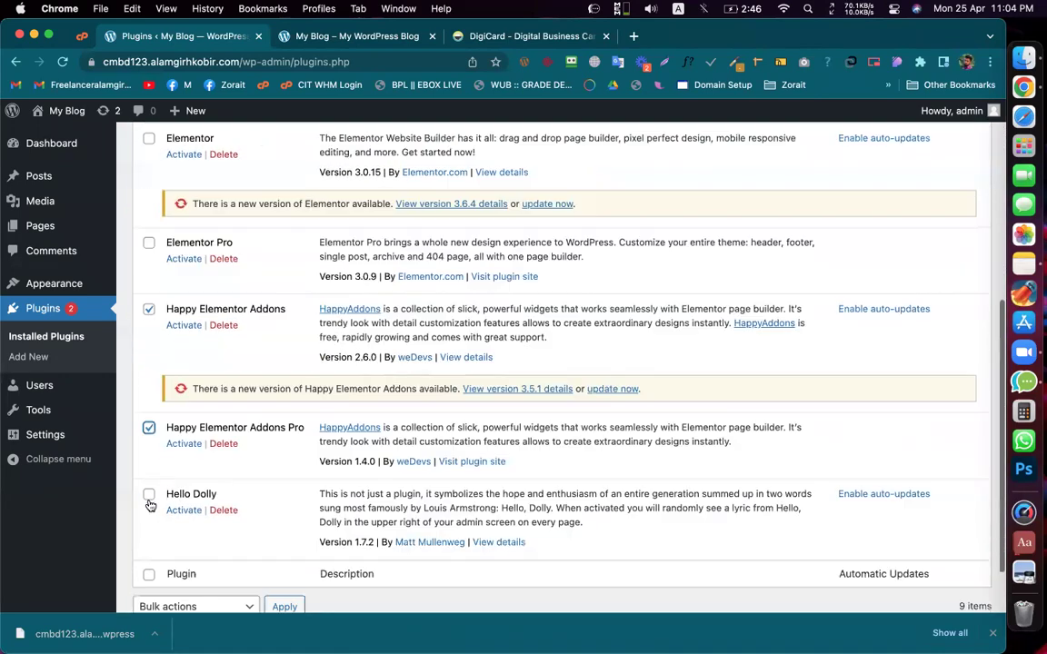
pyautogui.click(149, 424)
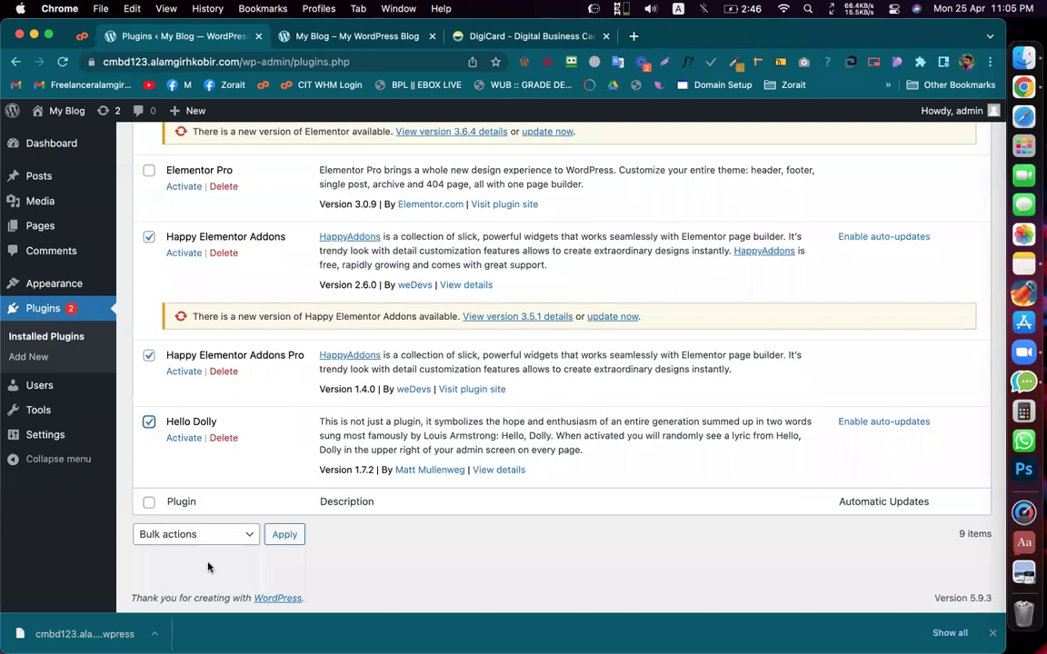
# Step: Bulk-delete the checked plugins, confirm the deletion, and reload the plugins page
pyautogui.click(219, 544)
pyautogui.click(198, 553)
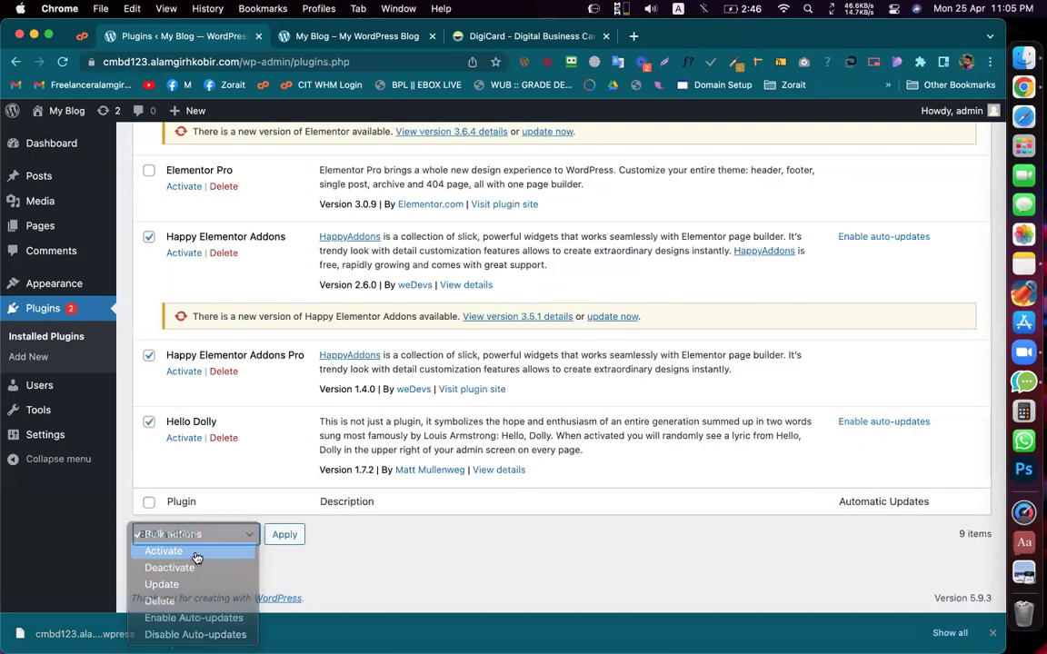
pyautogui.click(206, 542)
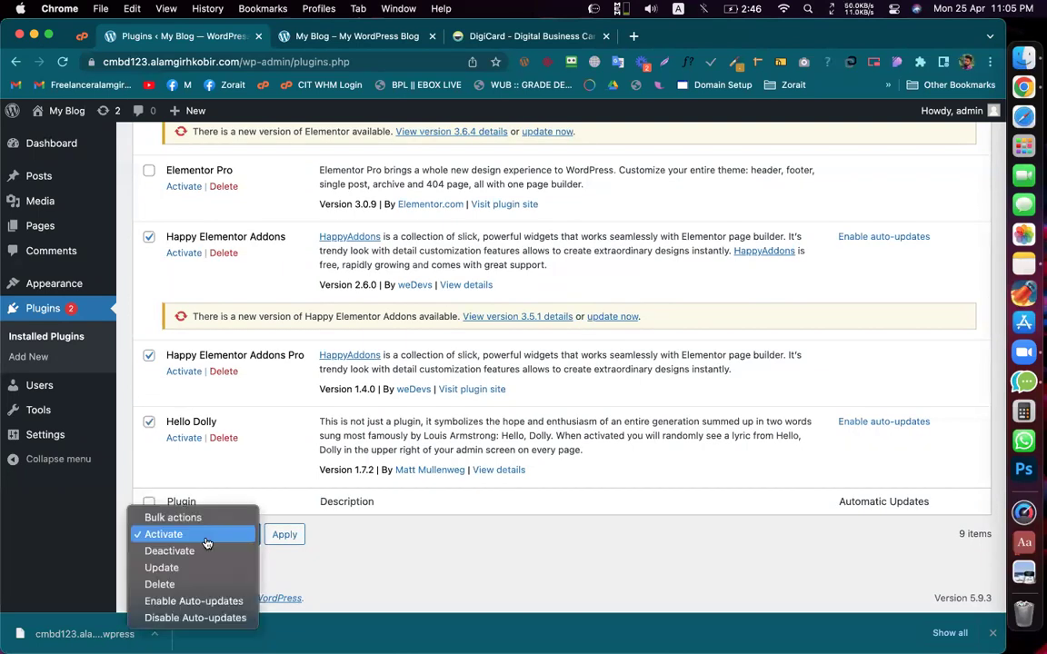
pyautogui.click(188, 584)
pyautogui.click(277, 540)
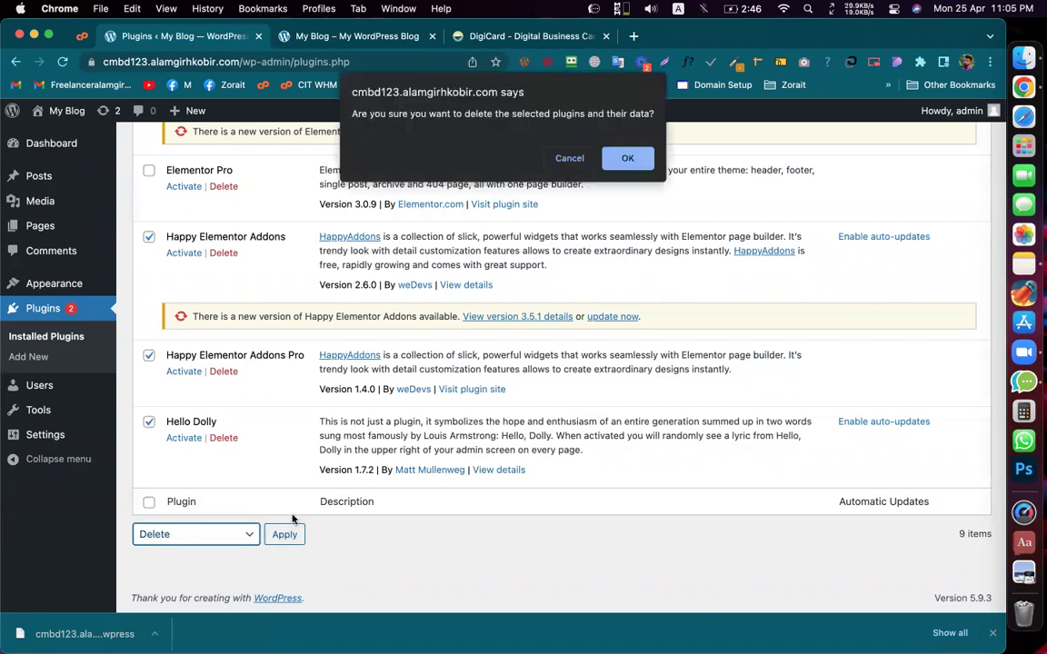
pyautogui.click(629, 159)
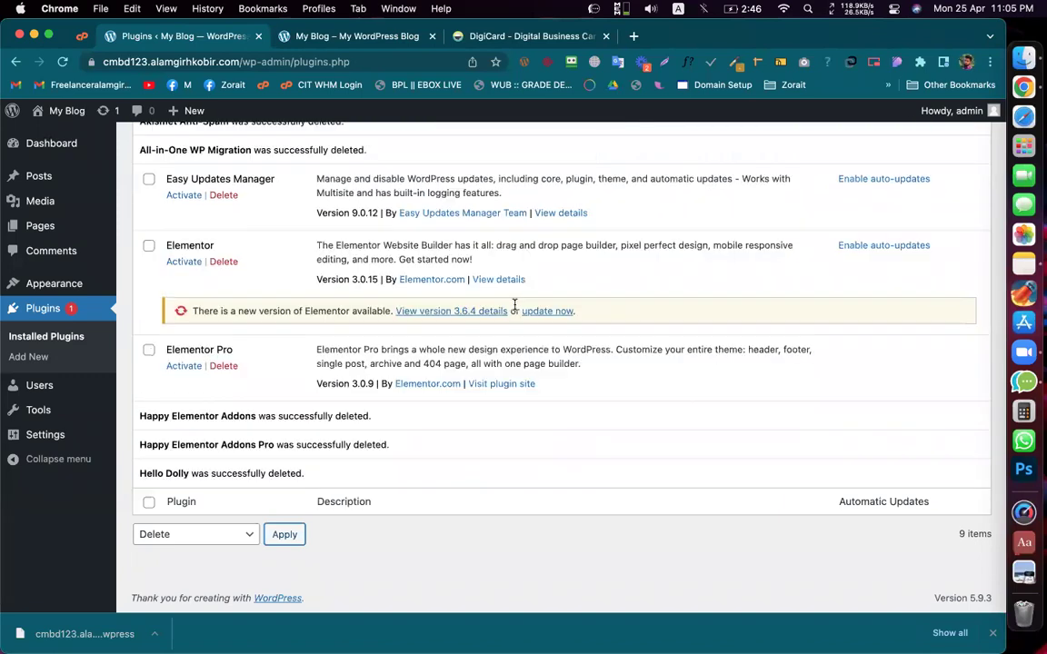
pyautogui.scroll(5, 512, 306)
pyautogui.scroll(-2, 483, 329)
pyautogui.scroll(3, 483, 329)
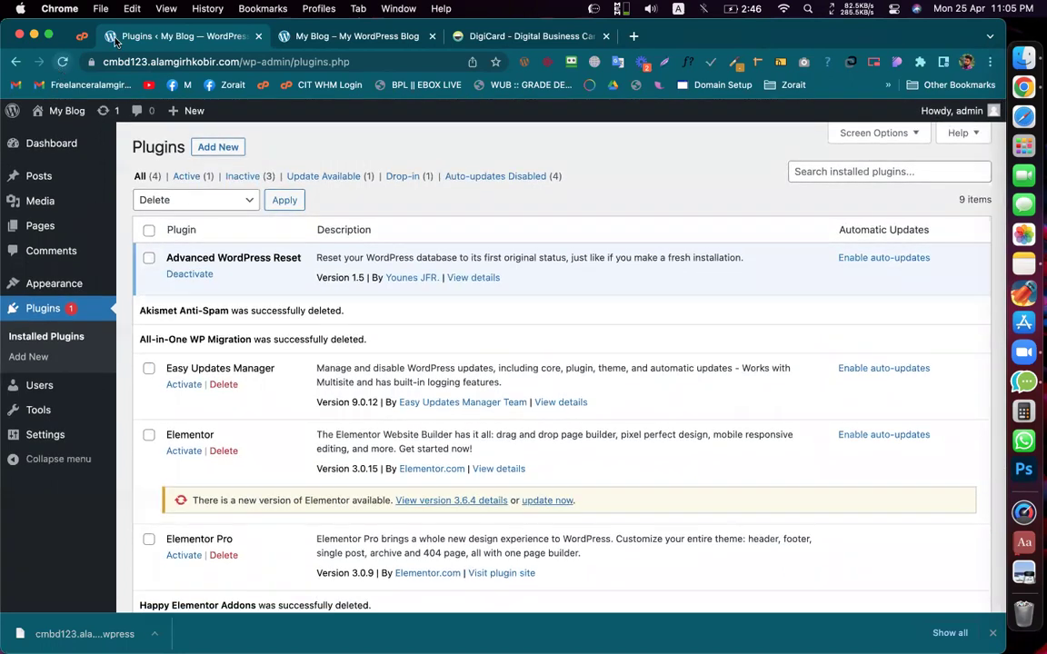
pyautogui.press('super+r')
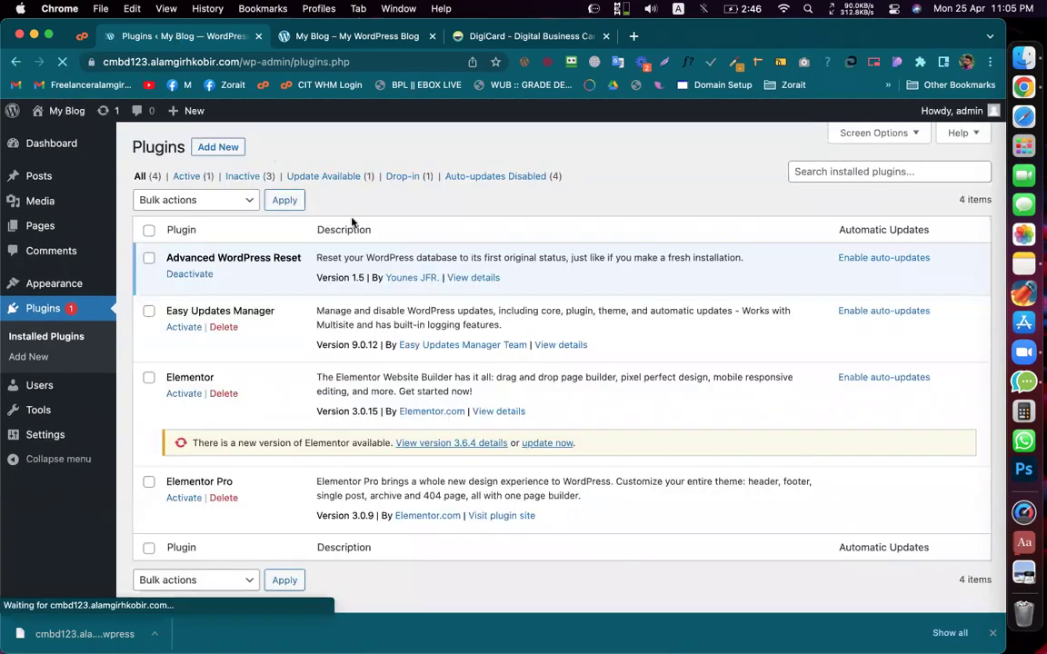
# Step: Select Easy Updates Manager, Elementor and Elementor Pro and bulk-activate them
pyautogui.scroll(-2, 362, 252)
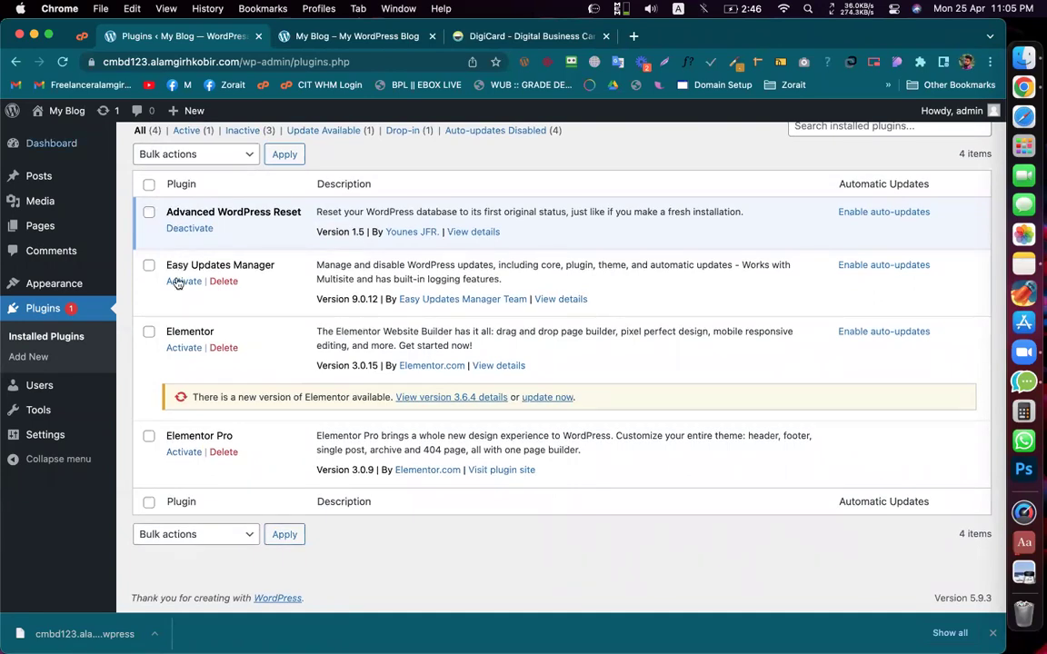
pyautogui.click(149, 184)
pyautogui.click(149, 212)
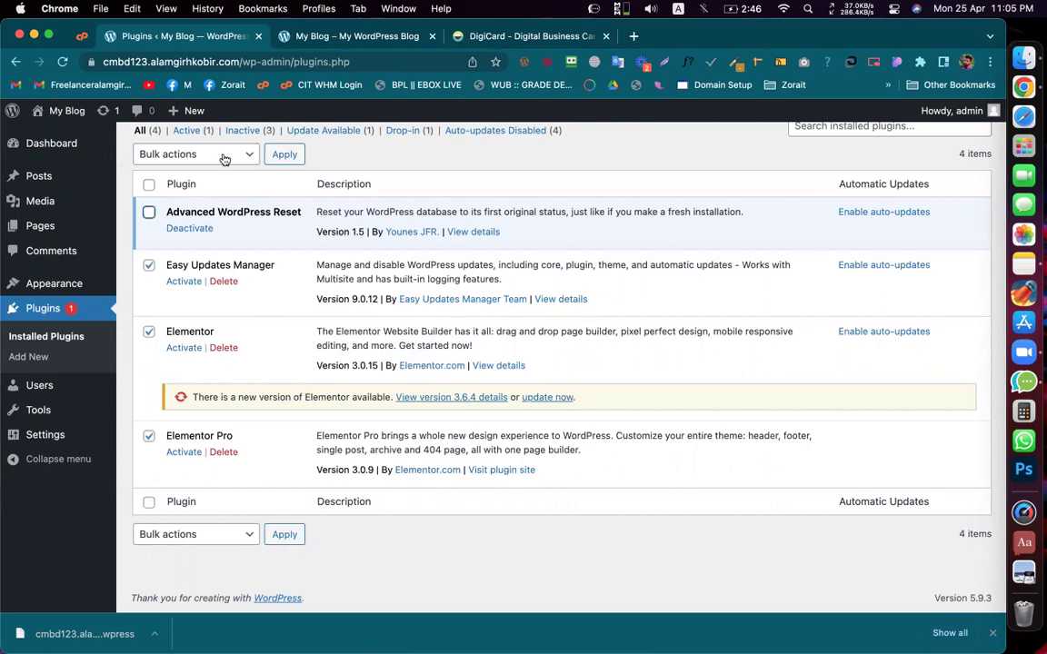
pyautogui.click(193, 156)
pyautogui.click(193, 186)
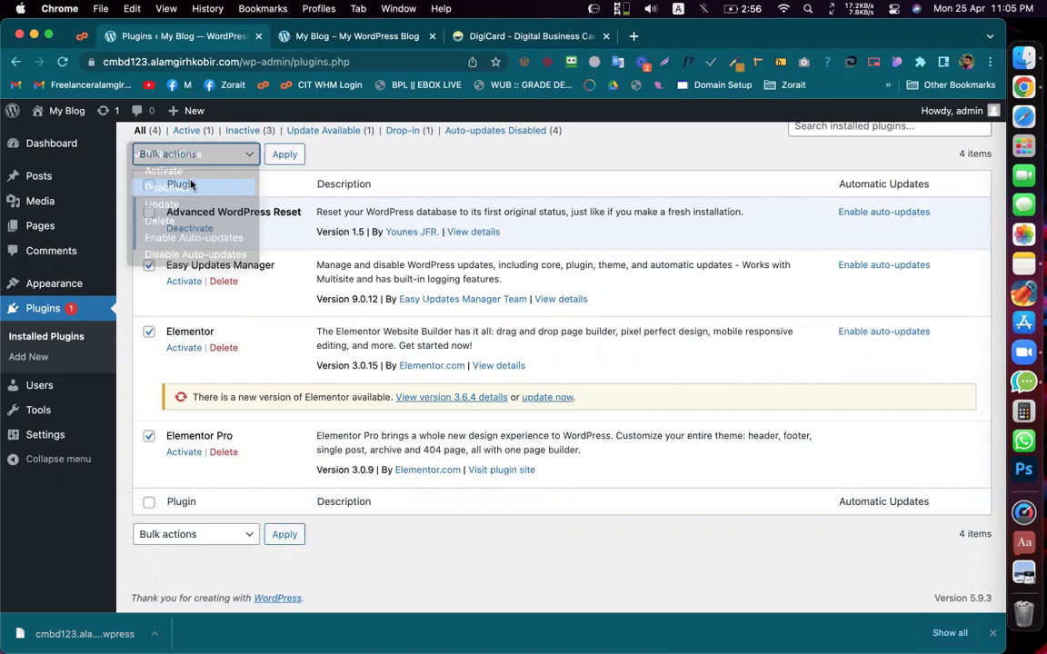
pyautogui.click(180, 157)
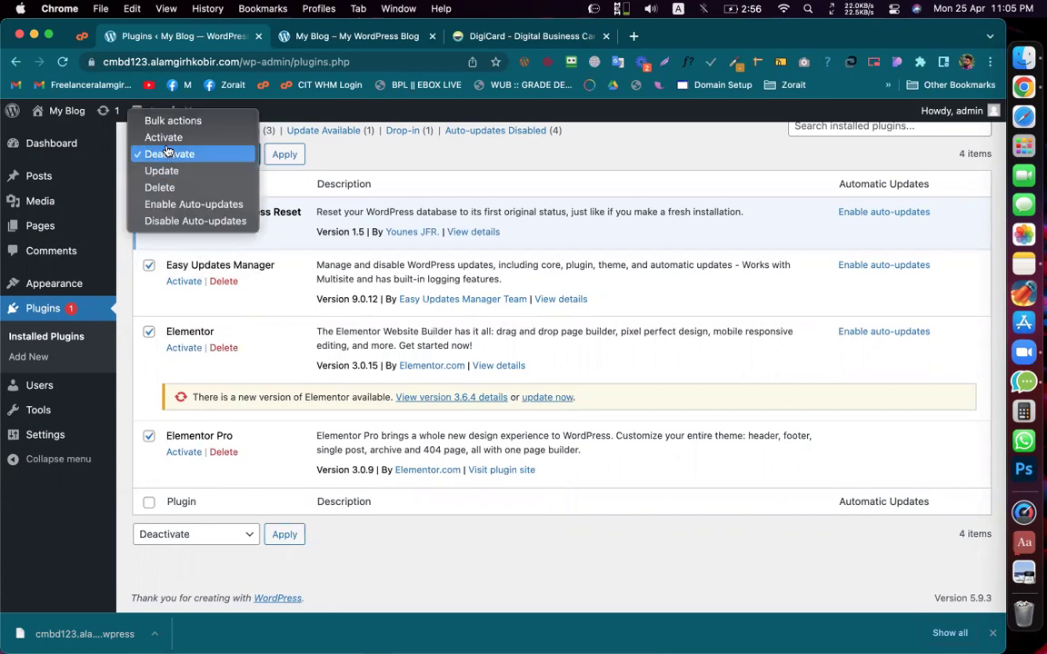
pyautogui.click(163, 138)
pyautogui.click(292, 156)
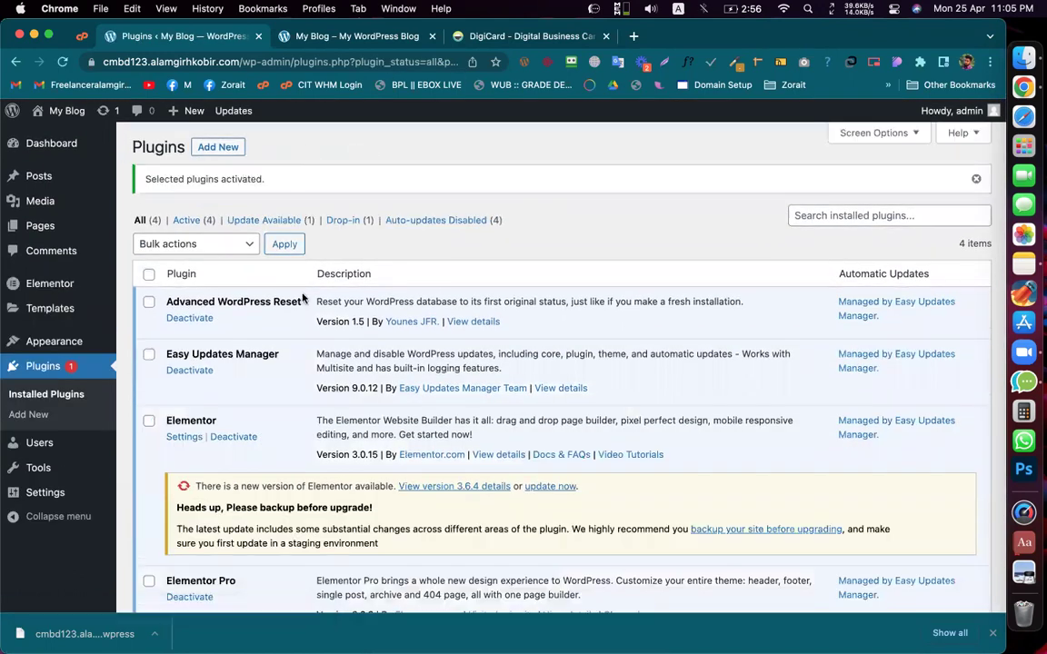
pyautogui.scroll(-2, 378, 409)
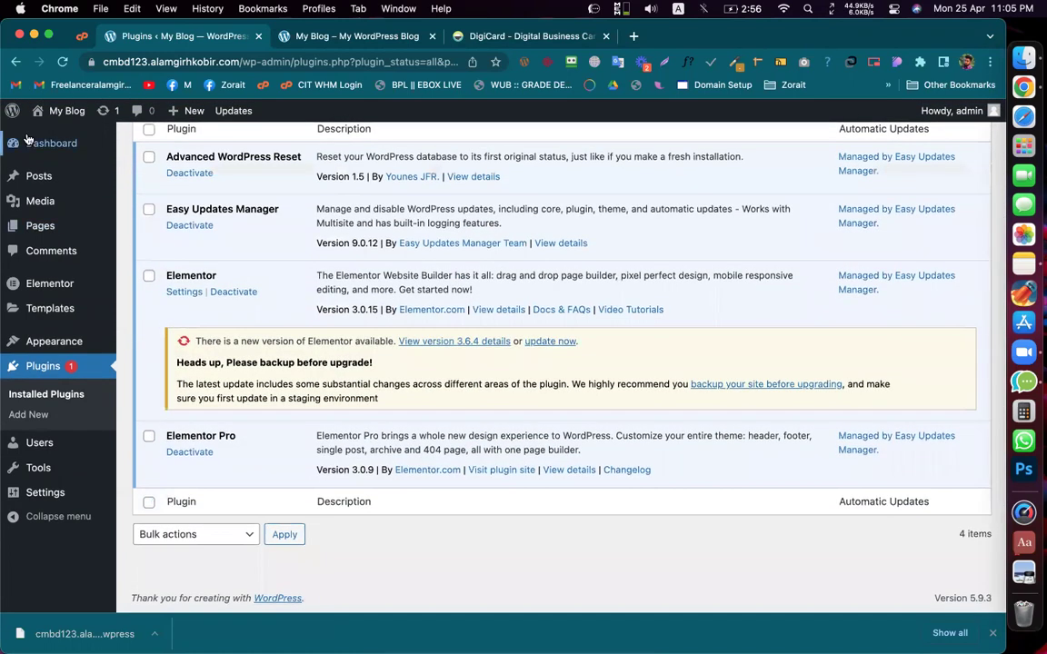
# Step: Mark Elementor and Elementor Pro as Blocked in Easy Updates Manager's Plugins tab, then go to Plugins
pyautogui.moveTo(66, 110)
pyautogui.click(191, 187)
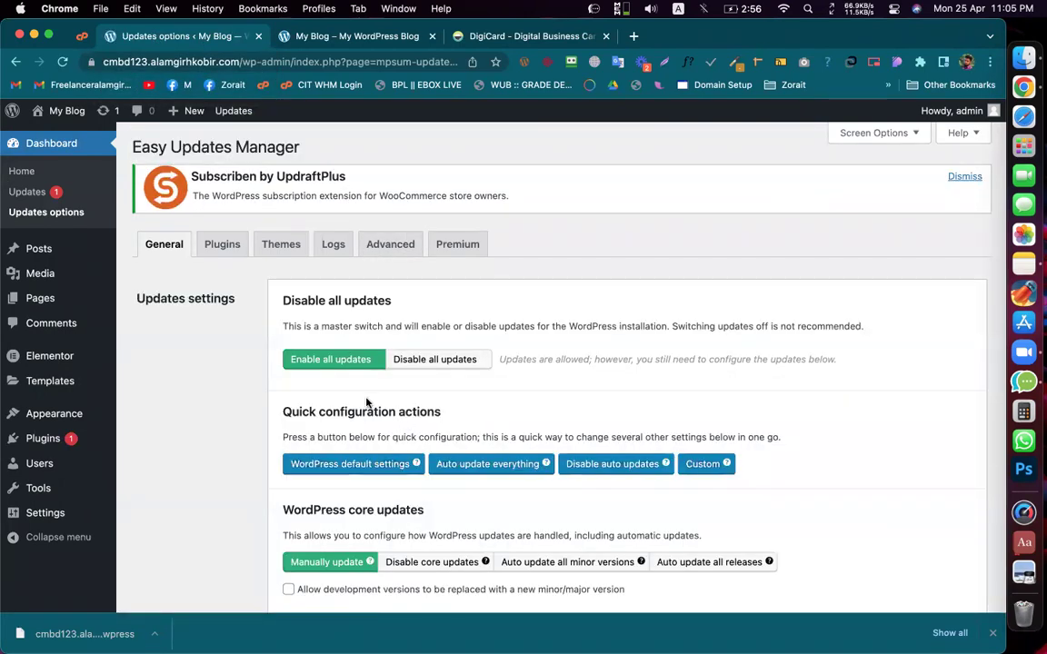
pyautogui.click(222, 242)
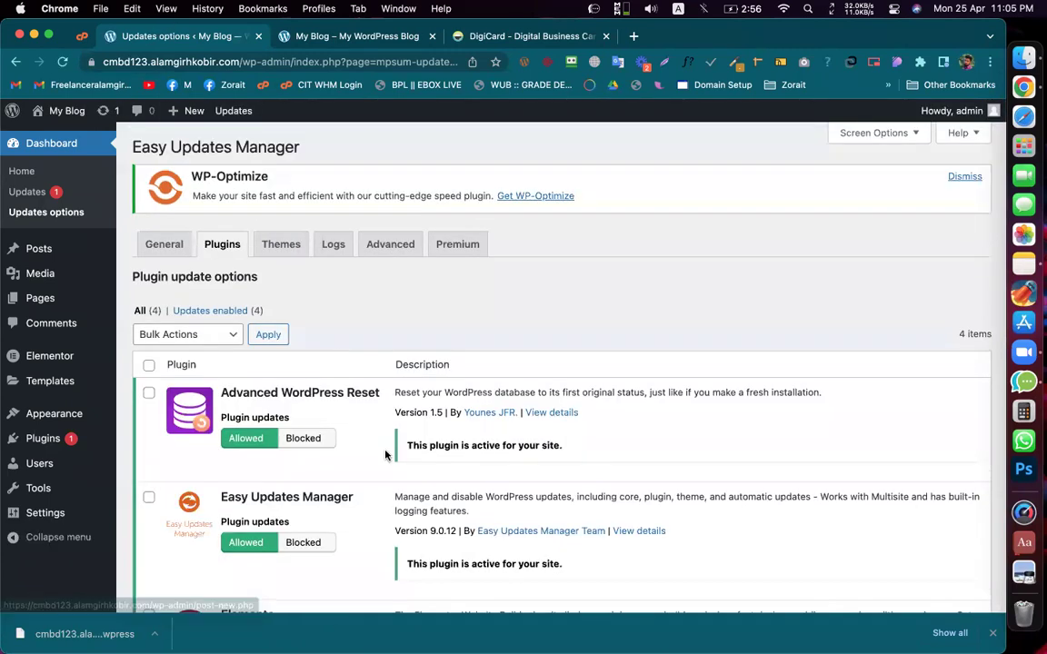
pyautogui.scroll(-5, 346, 404)
pyautogui.click(303, 325)
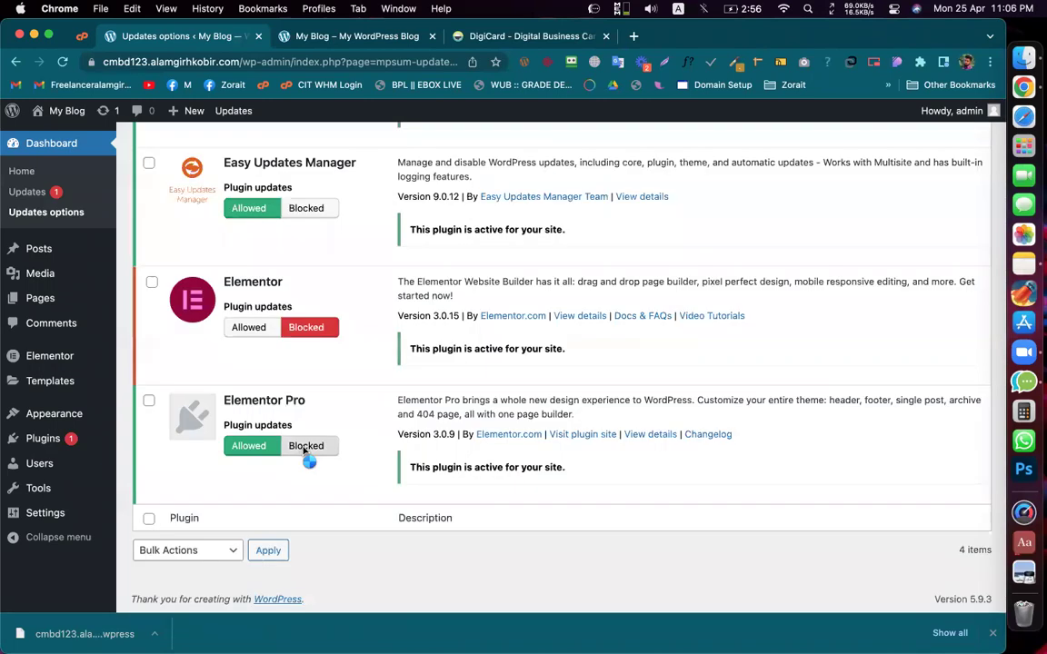
pyautogui.click(305, 447)
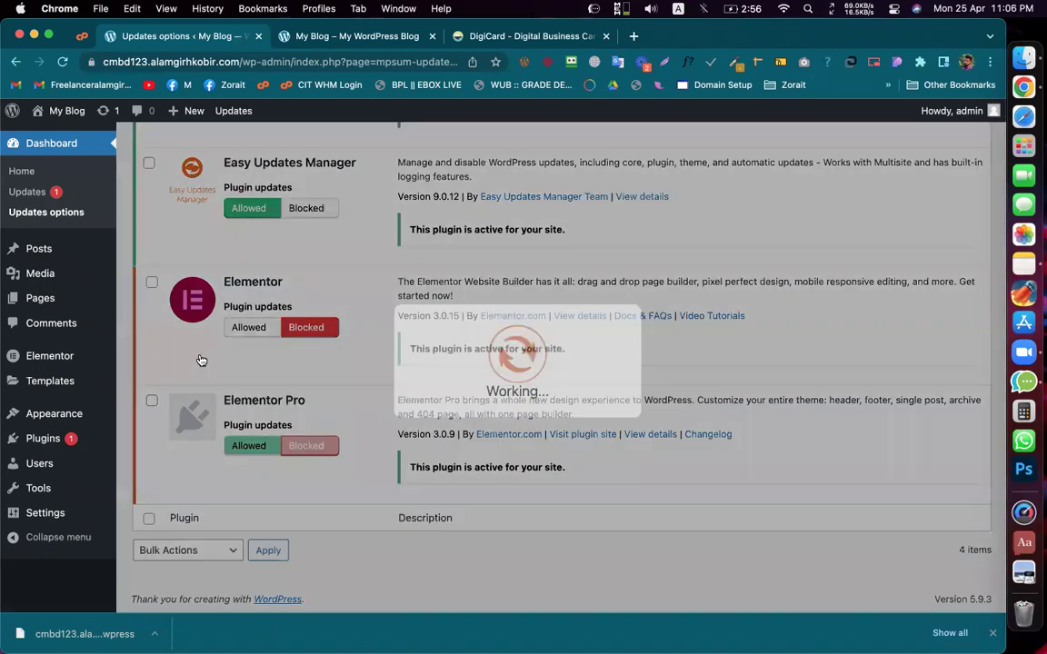
pyautogui.moveTo(46, 442)
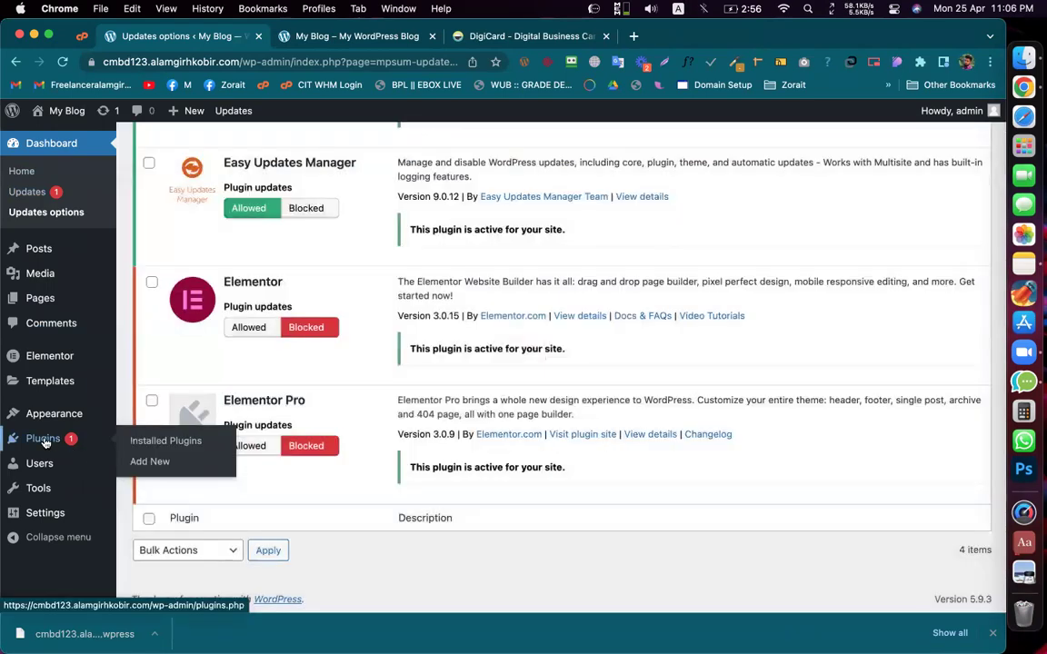
pyautogui.click(44, 440)
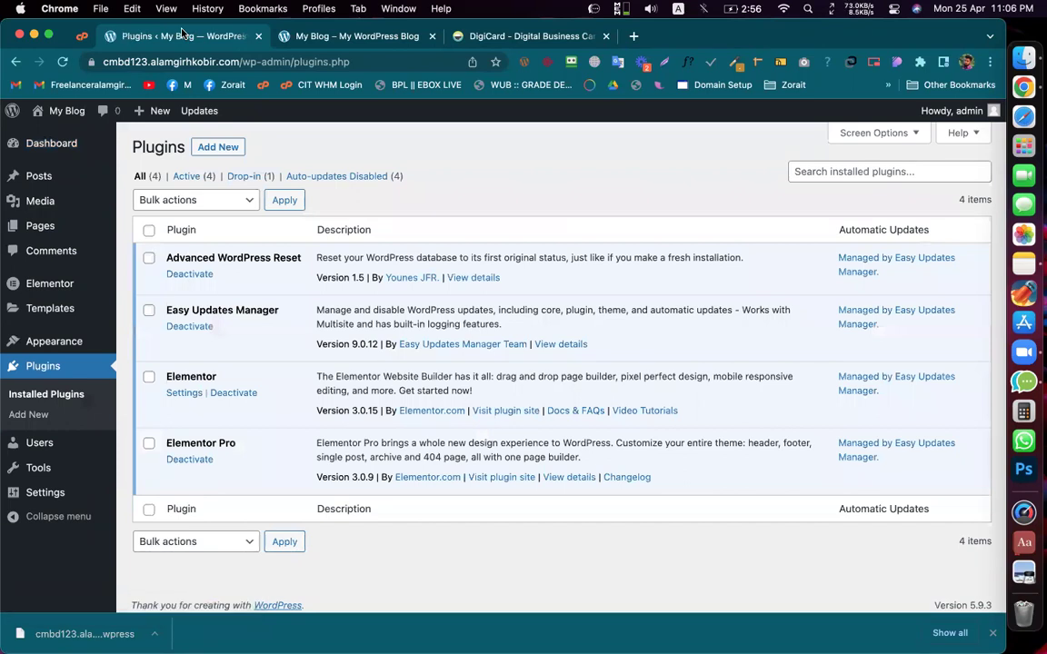
# Step: Glance at the DigiCard site, then start a new page via Pages > Add New
pyautogui.click(484, 38)
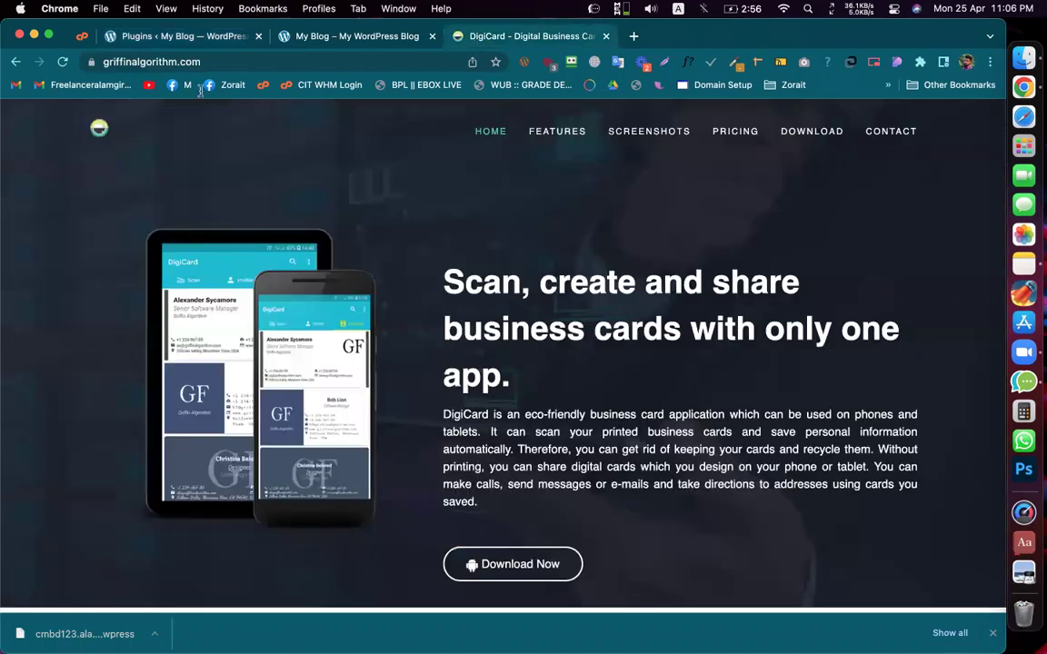
pyautogui.click(175, 41)
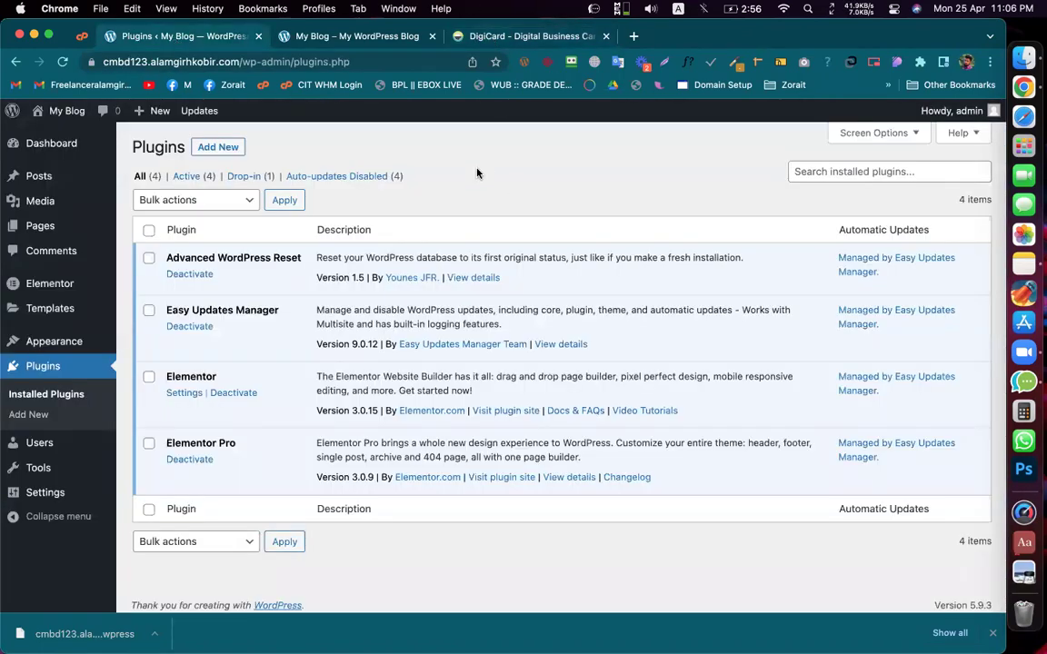
pyautogui.click(51, 142)
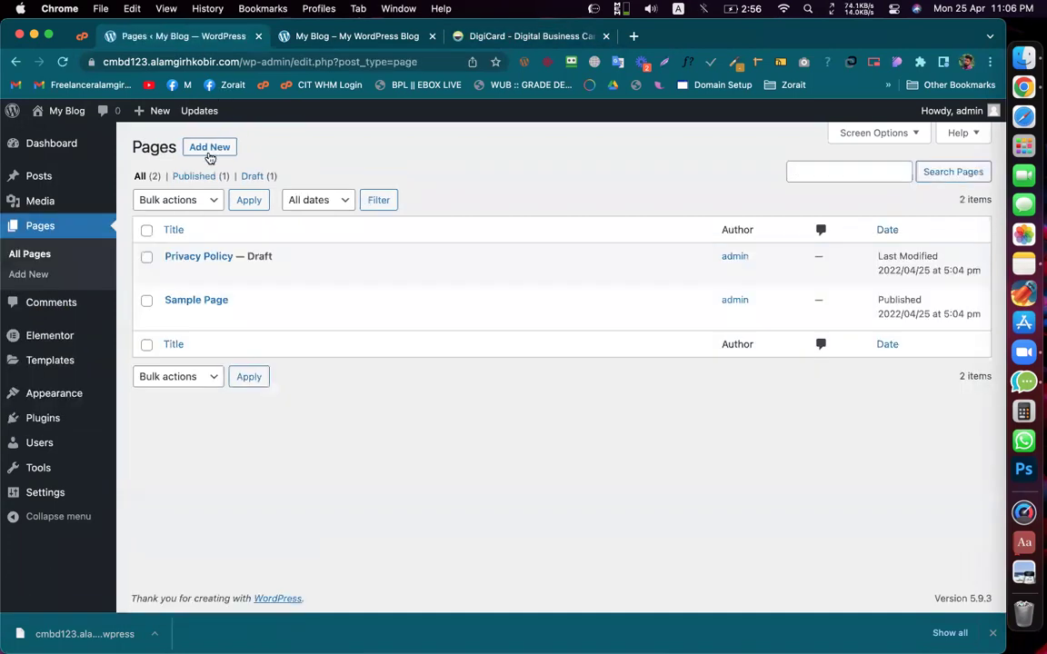
pyautogui.click(209, 147)
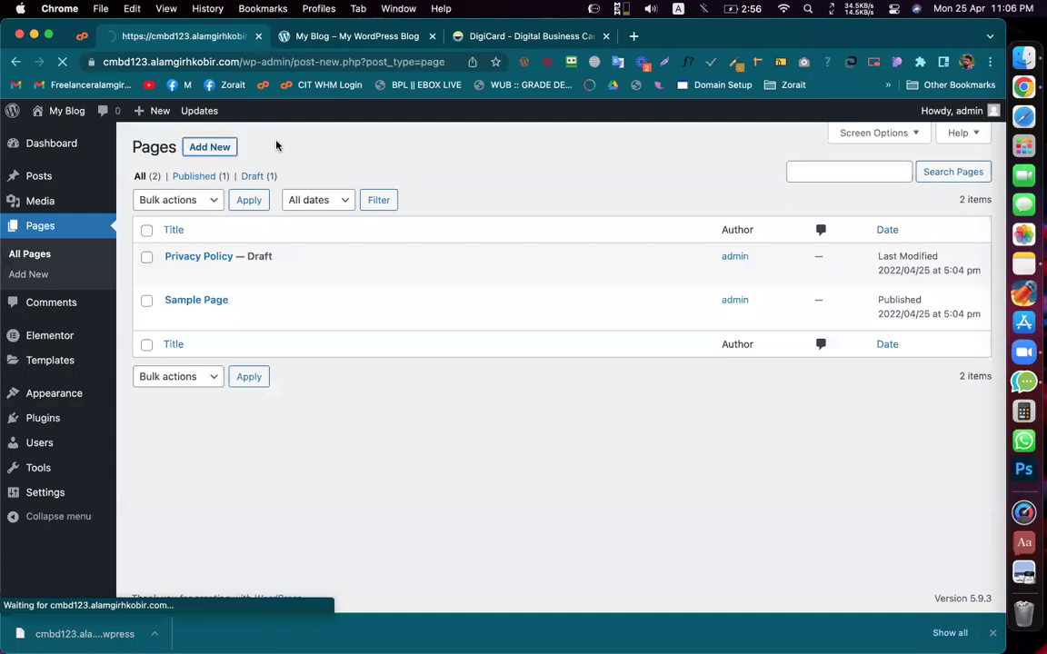
# Step: Review DigiCard's Features, Screenshots and Pricing sections, then return to its top
pyautogui.click(534, 38)
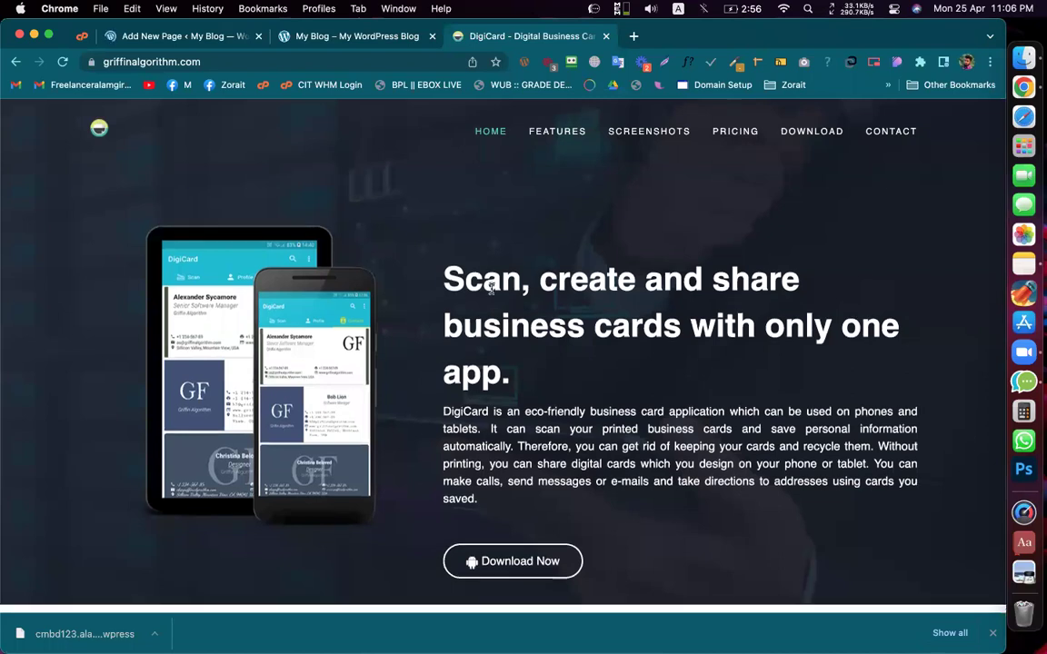
pyautogui.scroll(-2, 490, 288)
pyautogui.scroll(2, 490, 289)
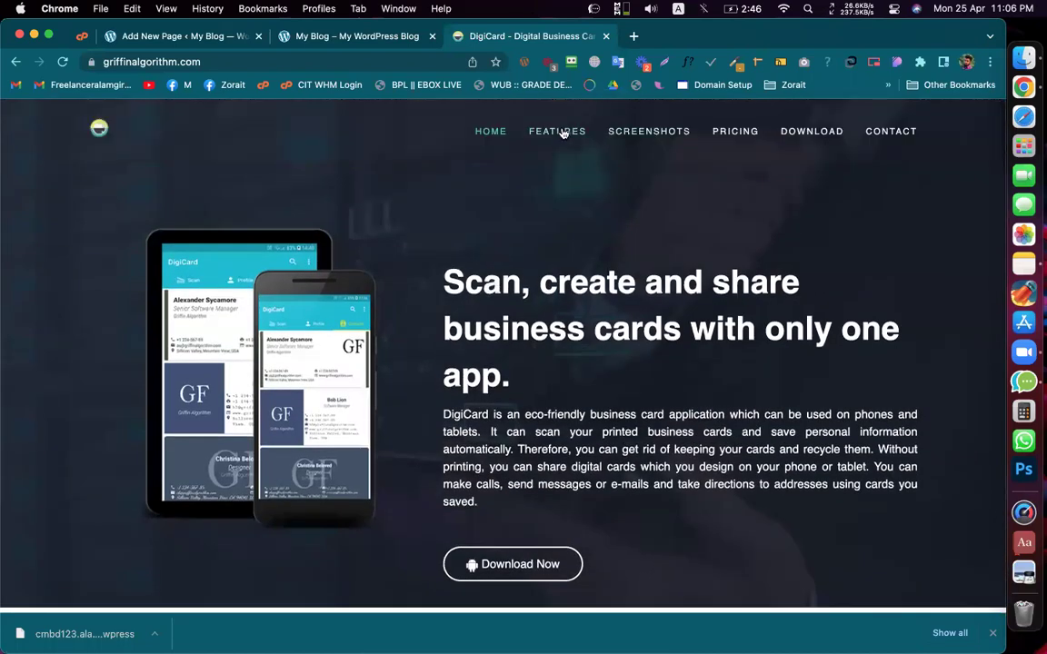
pyautogui.click(563, 133)
pyautogui.click(626, 135)
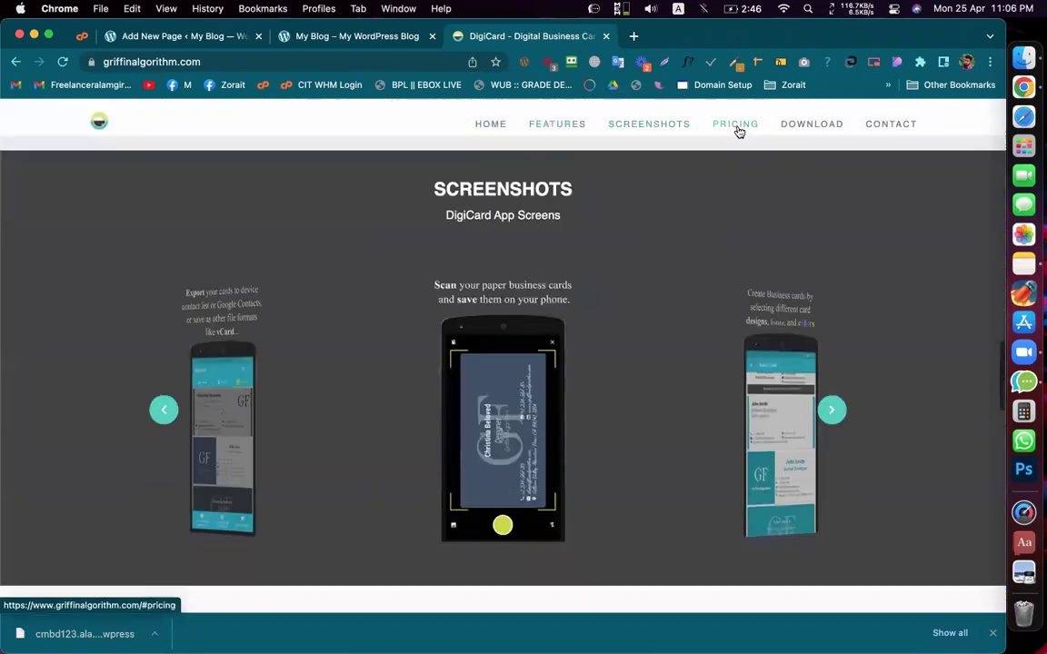
pyautogui.click(736, 132)
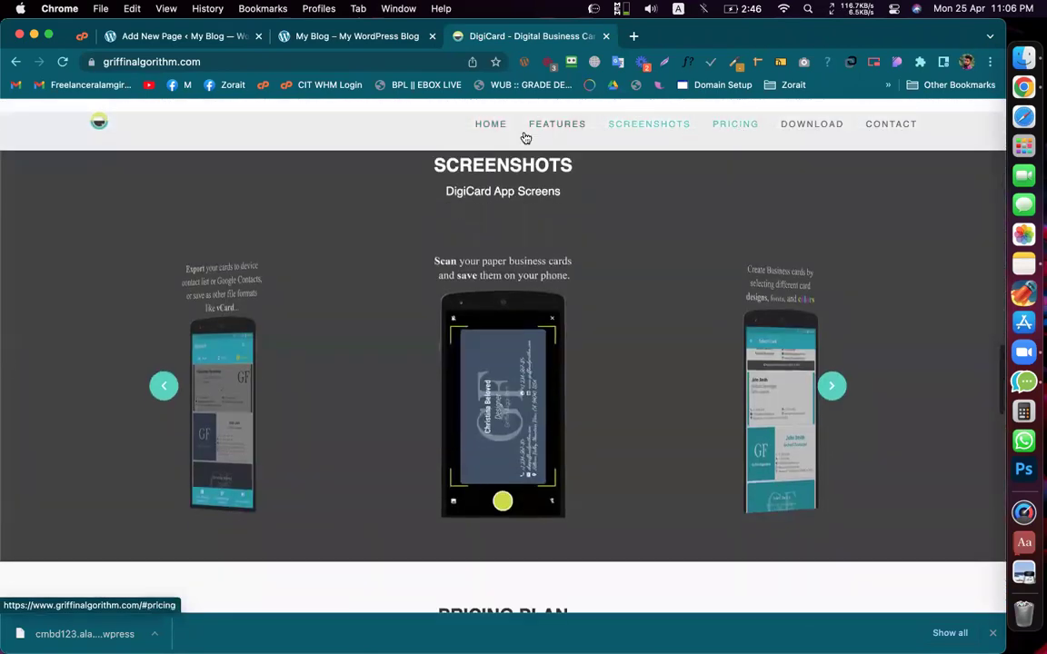
pyautogui.click(487, 133)
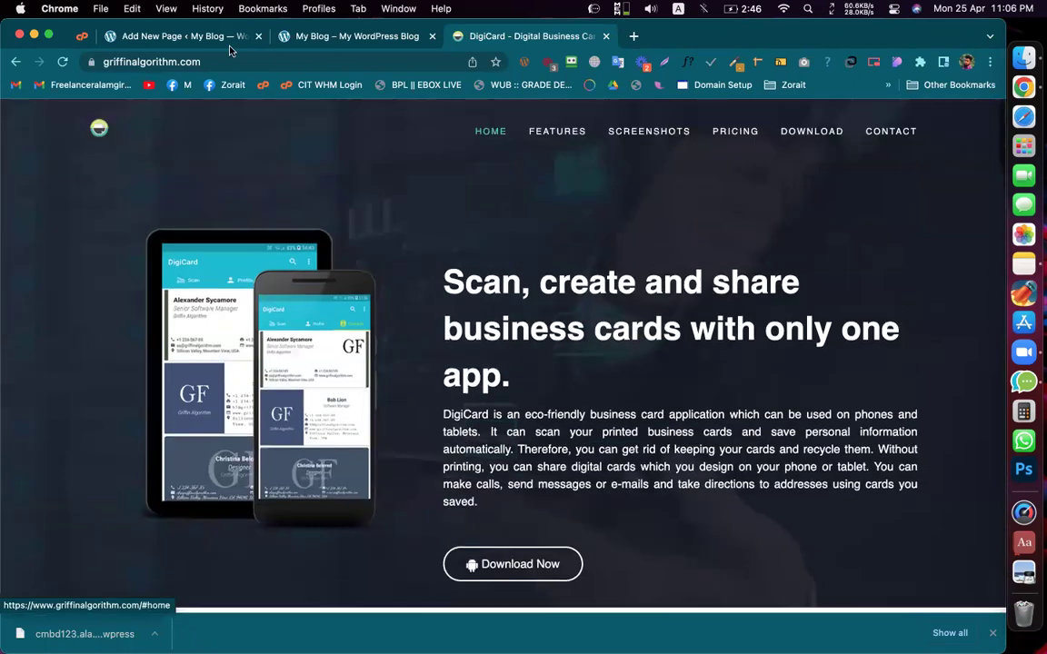
# Step: Title the new page 'Home' in the block editor
pyautogui.click(194, 36)
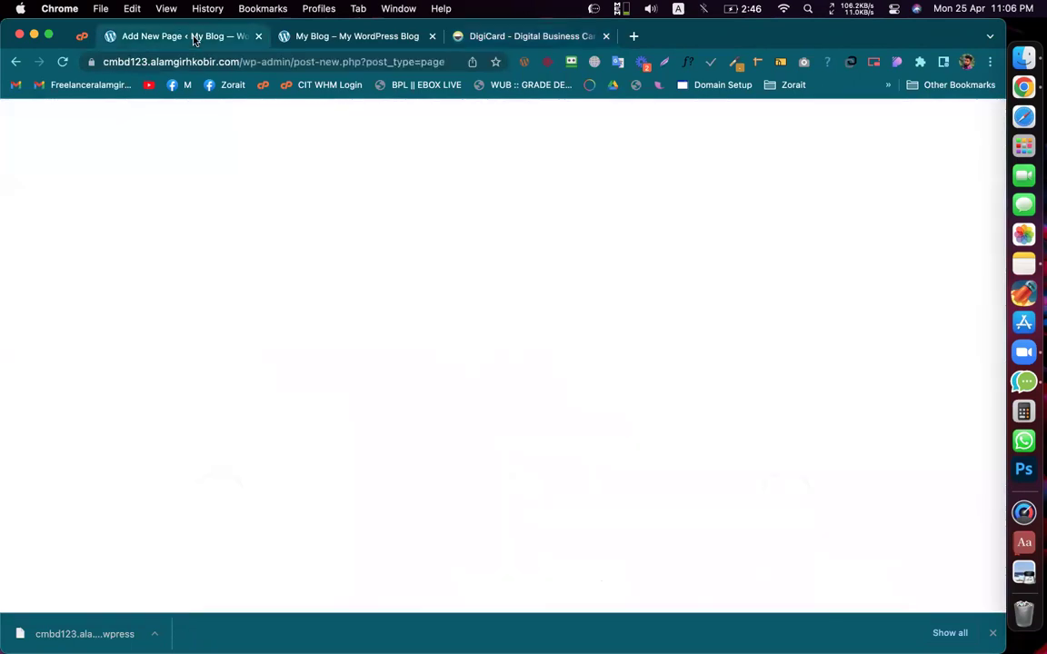
pyautogui.click(213, 227)
pyautogui.write('Home')
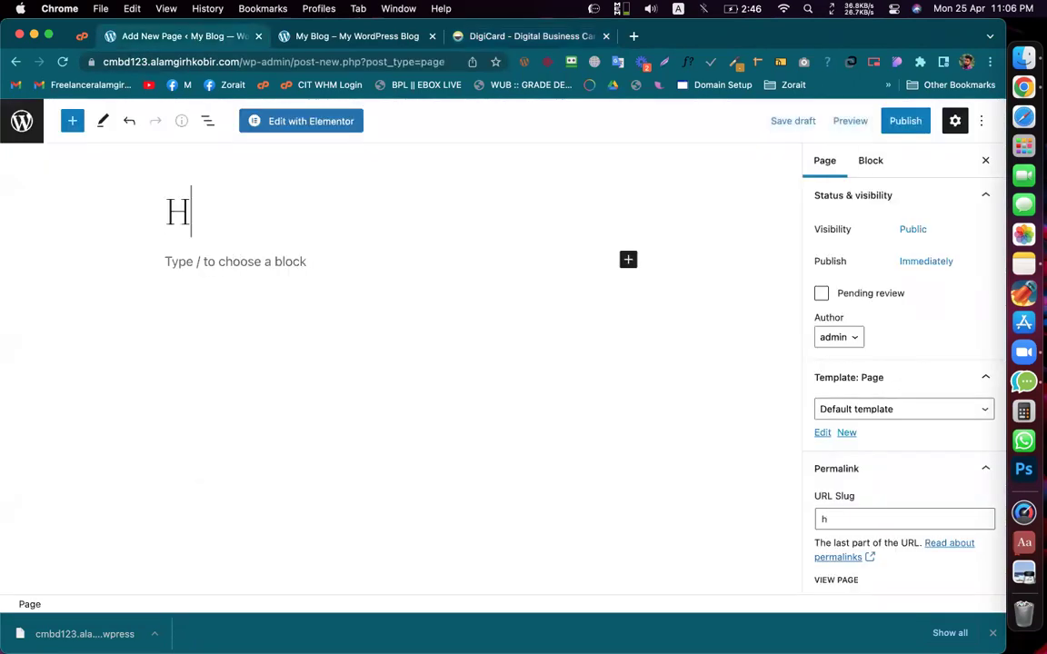
# Step: Keep the Home page on Default template and switch to the DigiCard tab
pyautogui.click(850, 410)
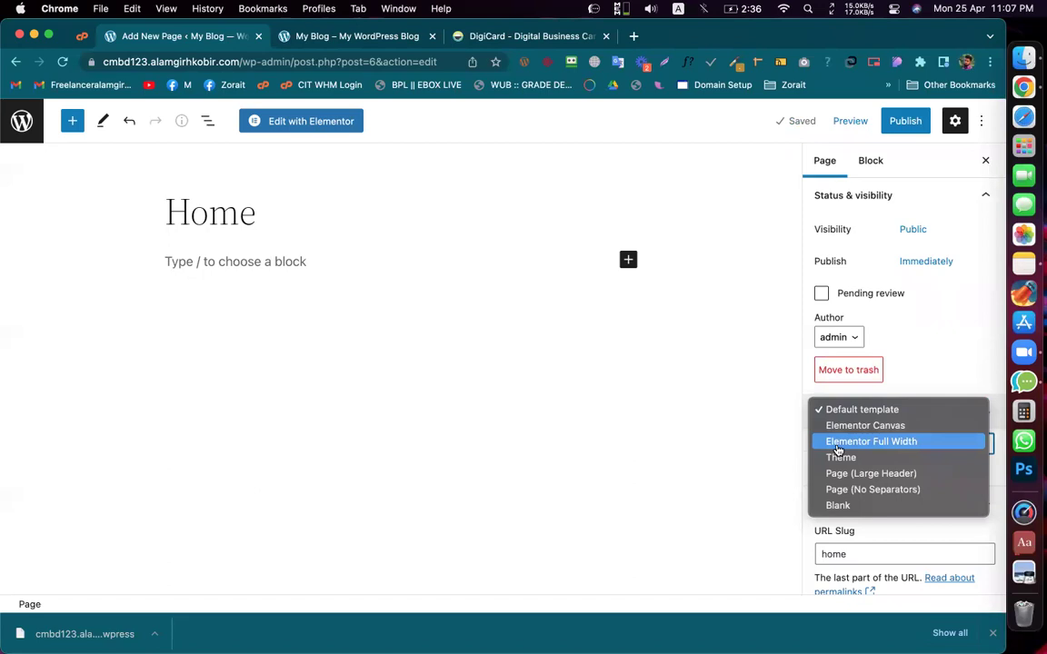
pyautogui.click(498, 36)
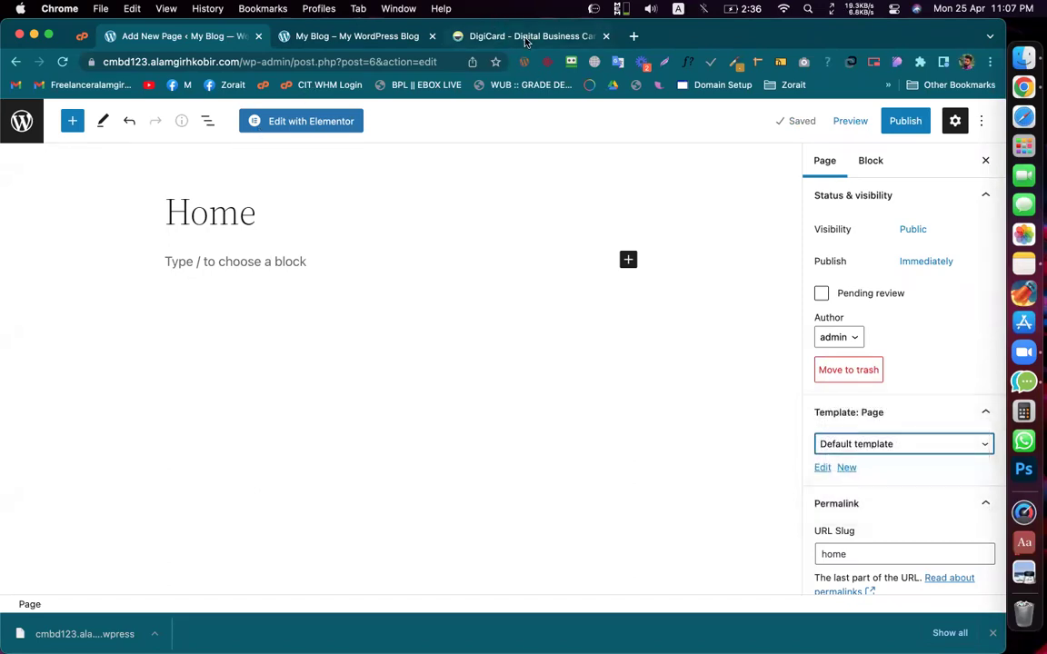
pyautogui.click(525, 36)
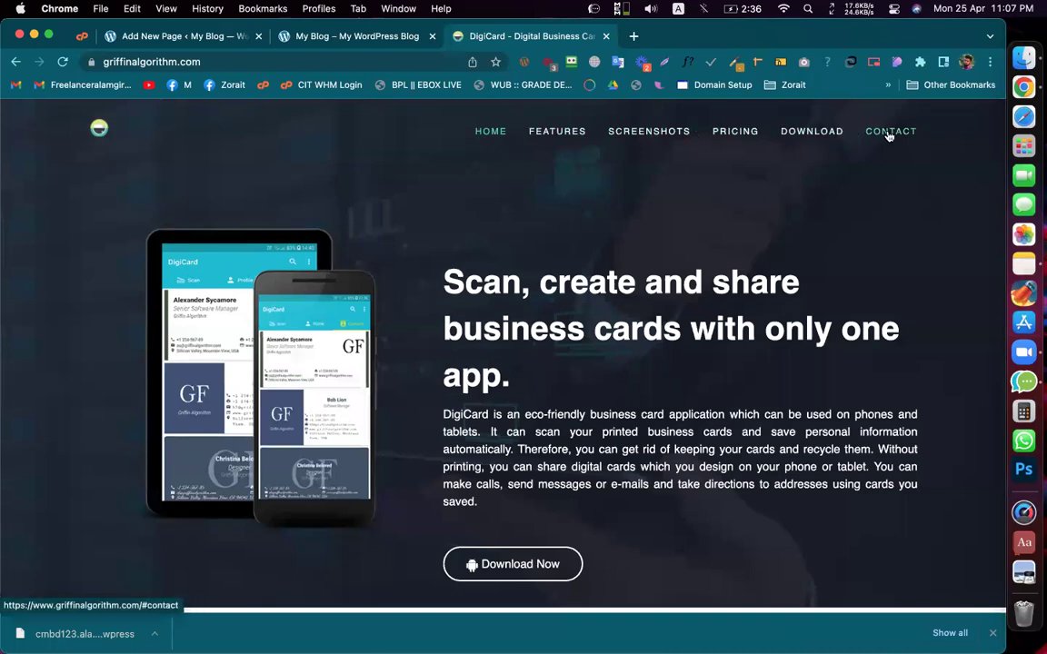
# Step: Browse DigiCard's Features, Screenshots and Pricing sections, then return to the Home page editor
pyautogui.click(557, 132)
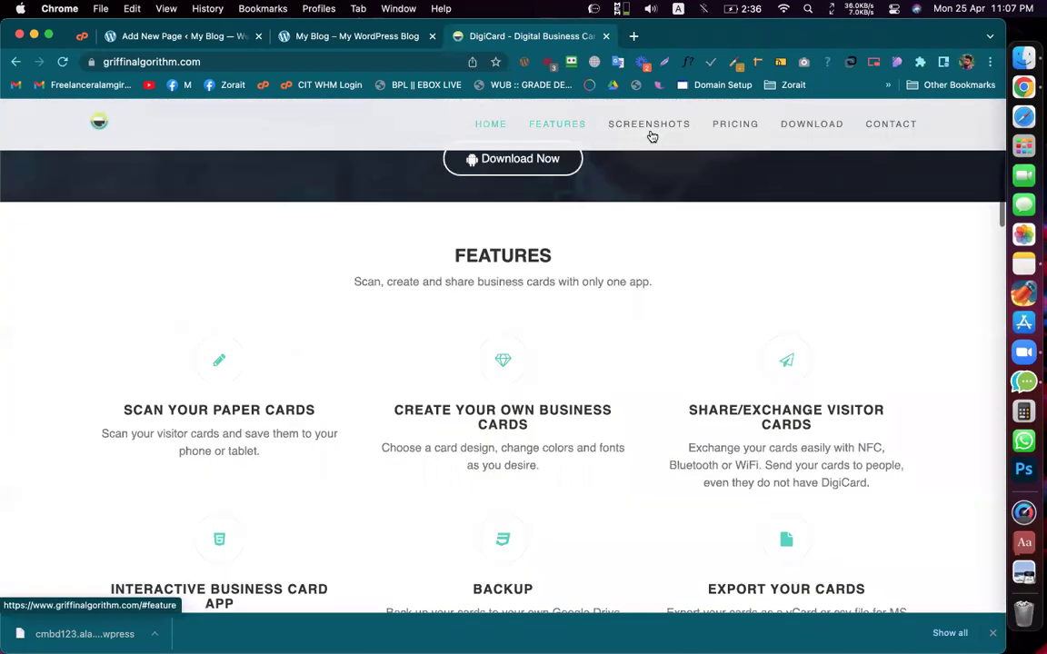
pyautogui.click(651, 133)
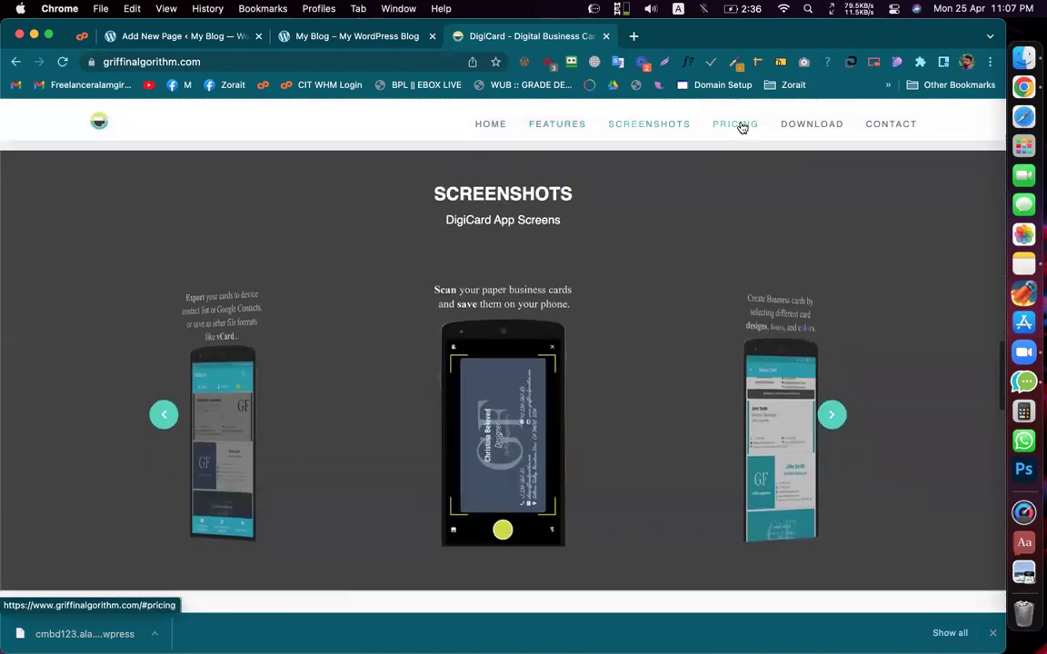
pyautogui.click(741, 128)
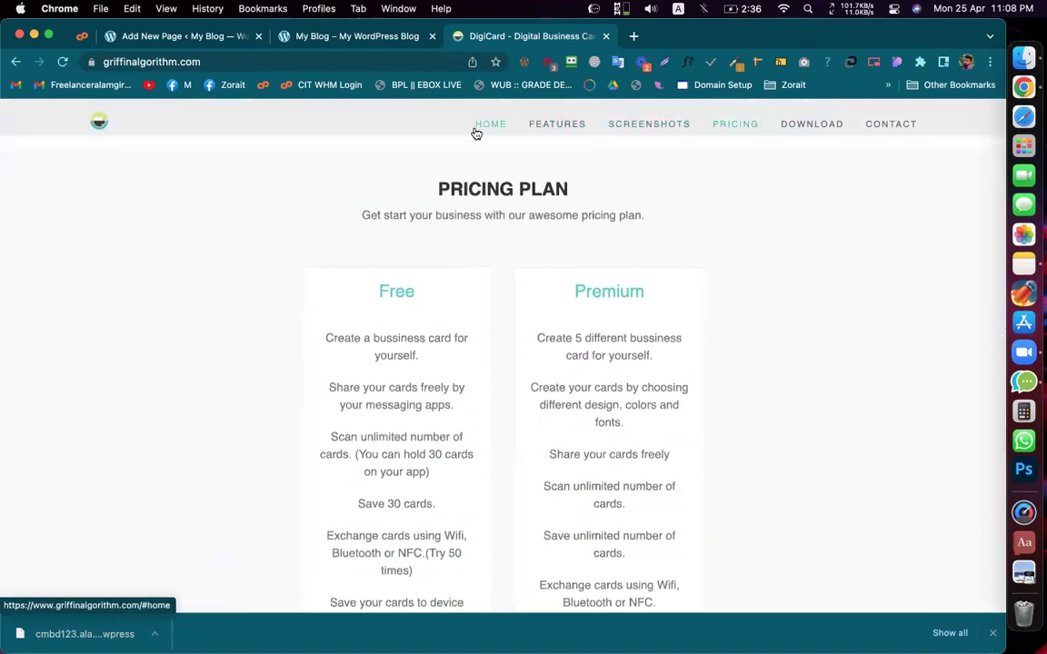
pyautogui.click(475, 131)
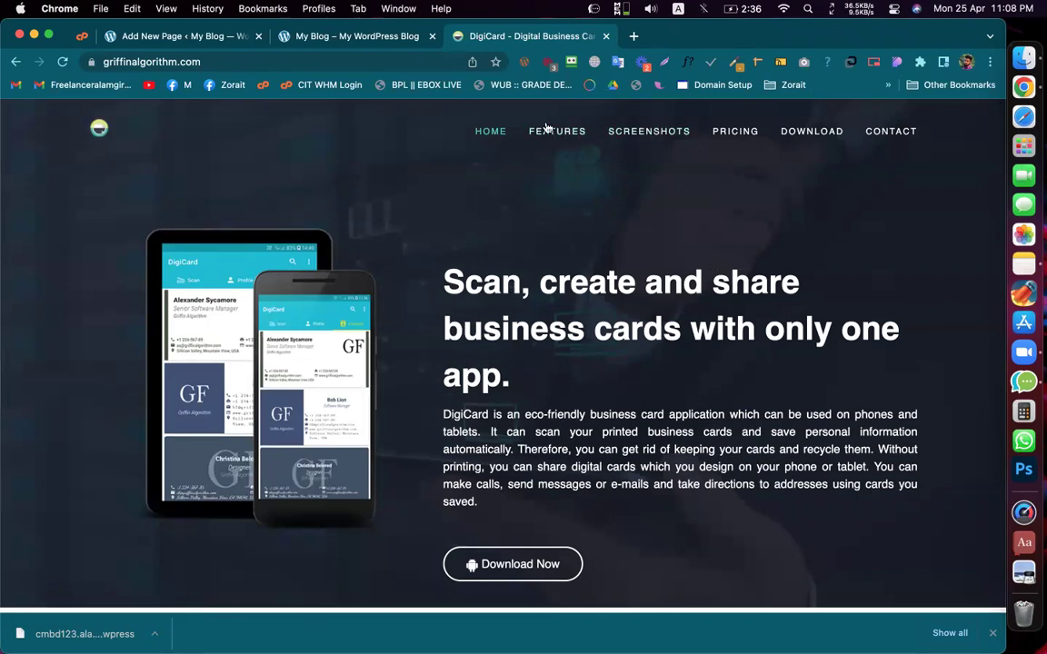
pyautogui.click(363, 38)
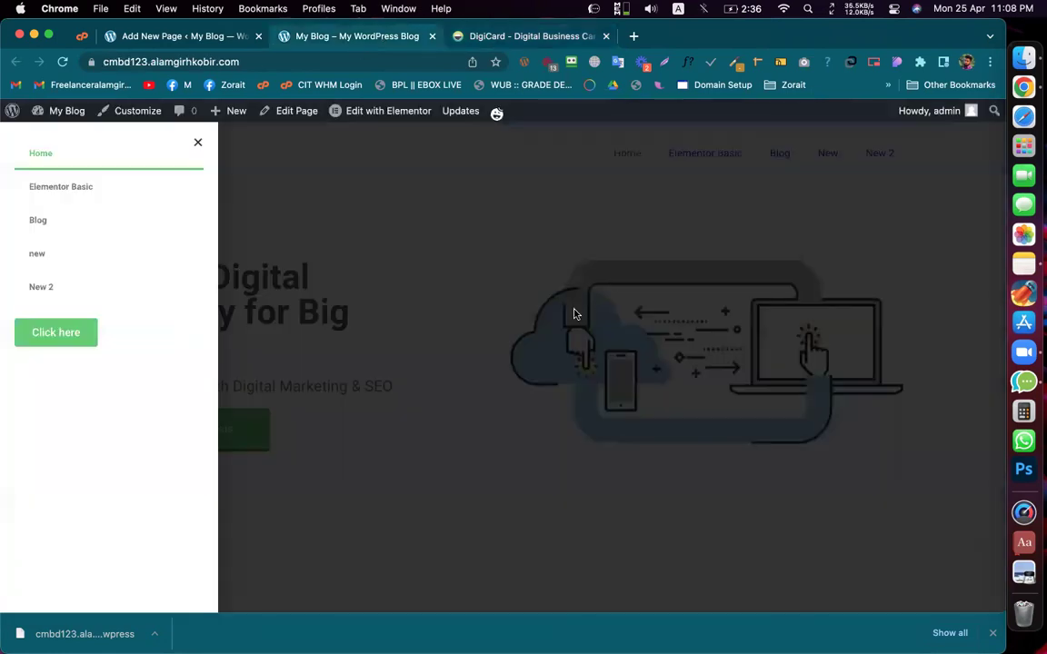
pyautogui.click(166, 37)
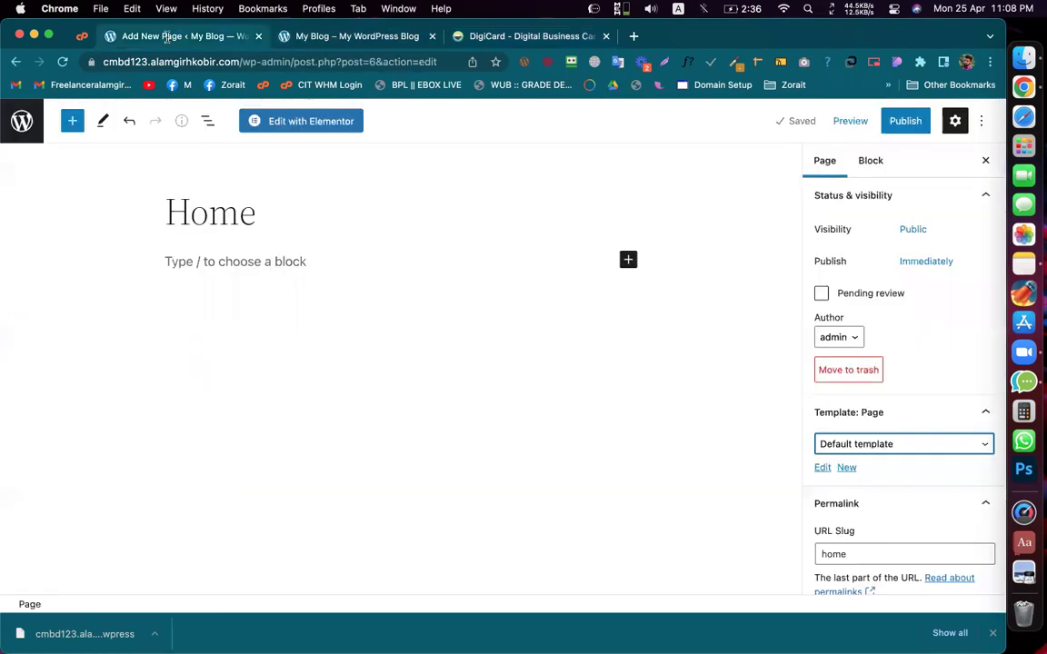
# Step: Switch Home's template to Elementor Canvas, publish it, close the summary, and exit to Pages
pyautogui.click(859, 445)
pyautogui.click(878, 461)
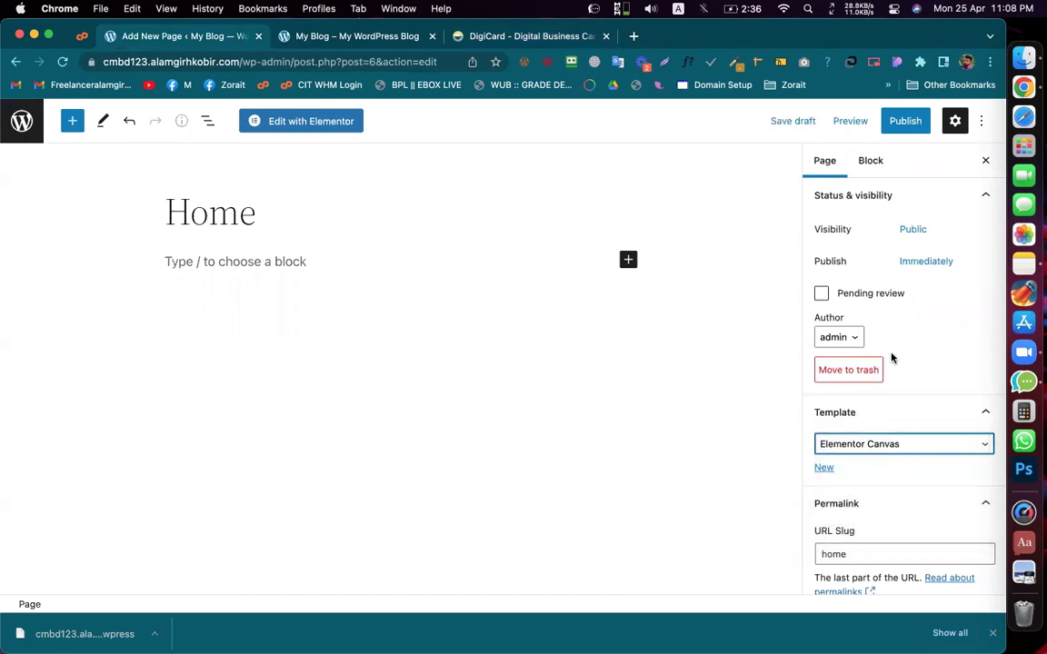
pyautogui.click(903, 132)
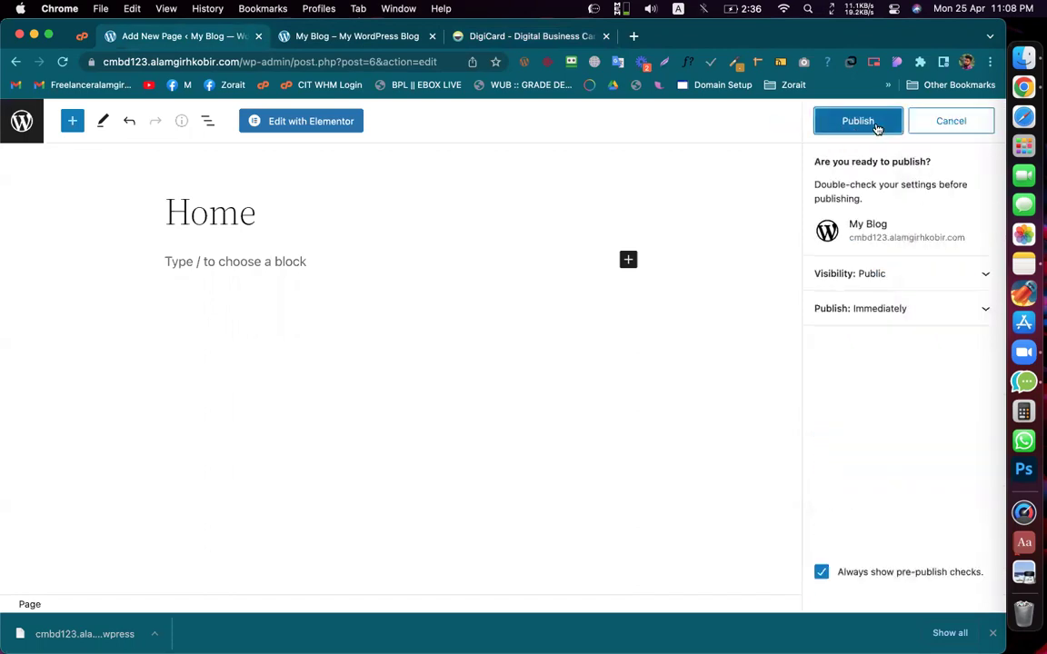
pyautogui.click(878, 127)
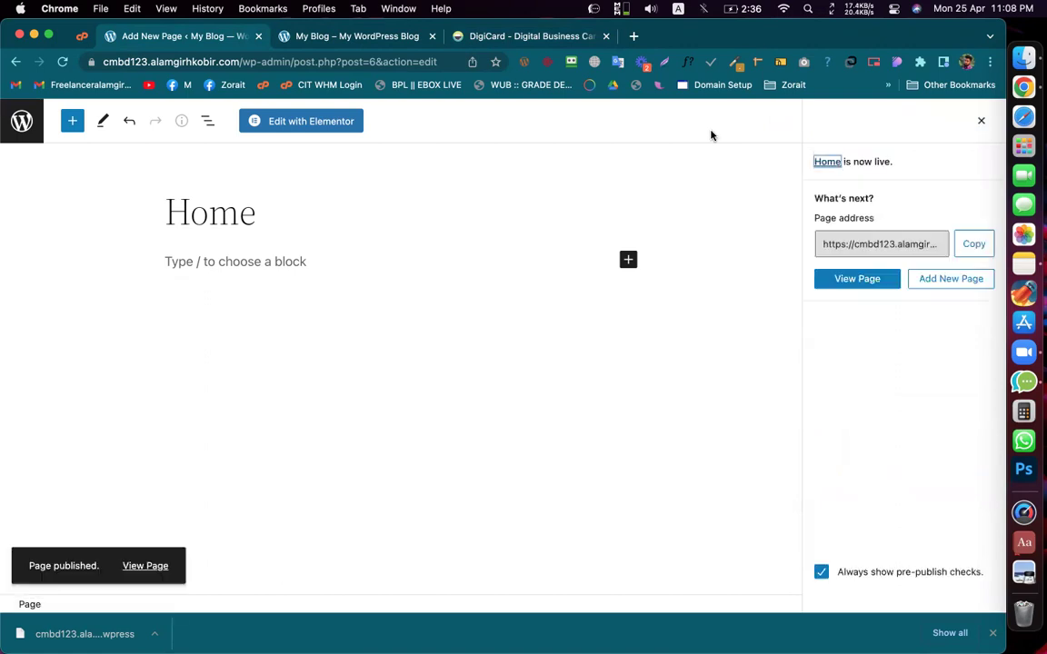
pyautogui.click(984, 120)
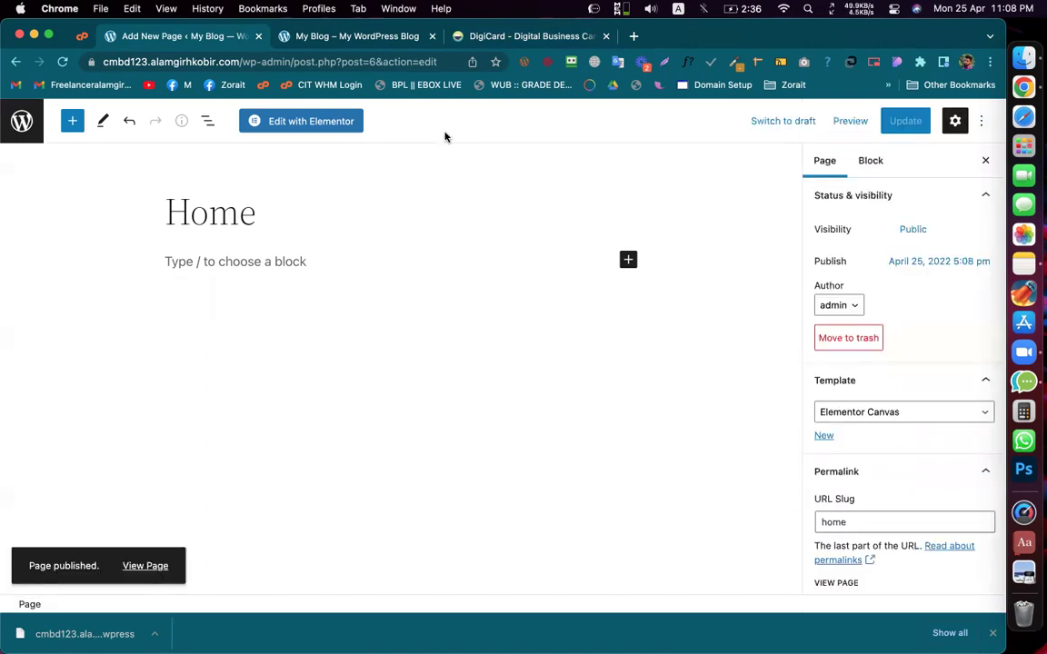
pyautogui.click(22, 121)
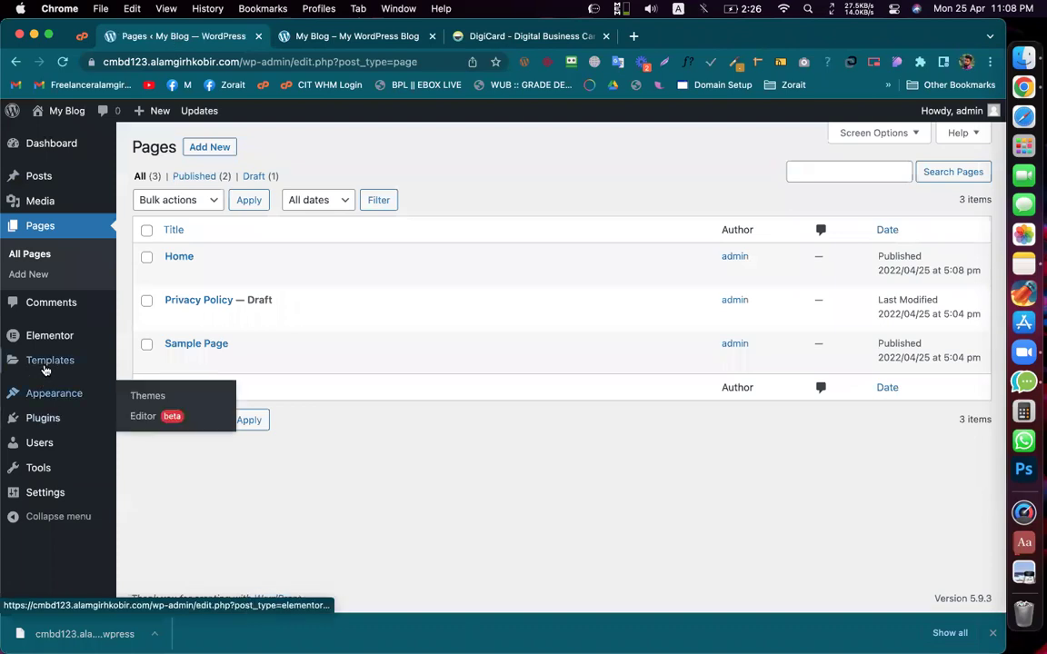
# Step: View the empty Elementor Templates list, then All Pages, then open Settings > Reading
pyautogui.click(45, 366)
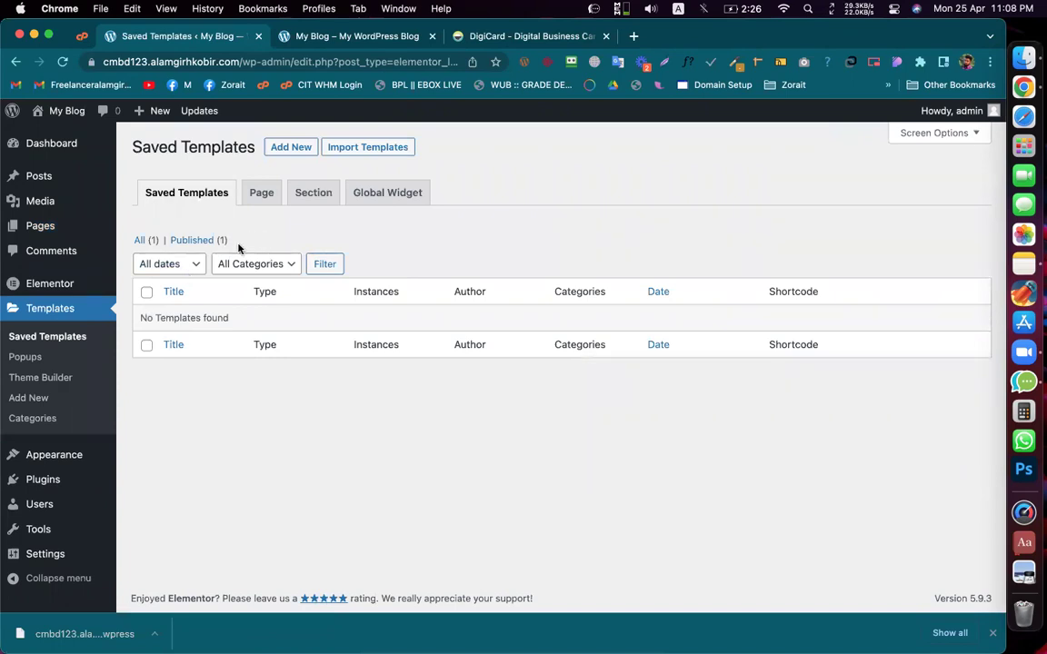
pyautogui.moveTo(38, 227)
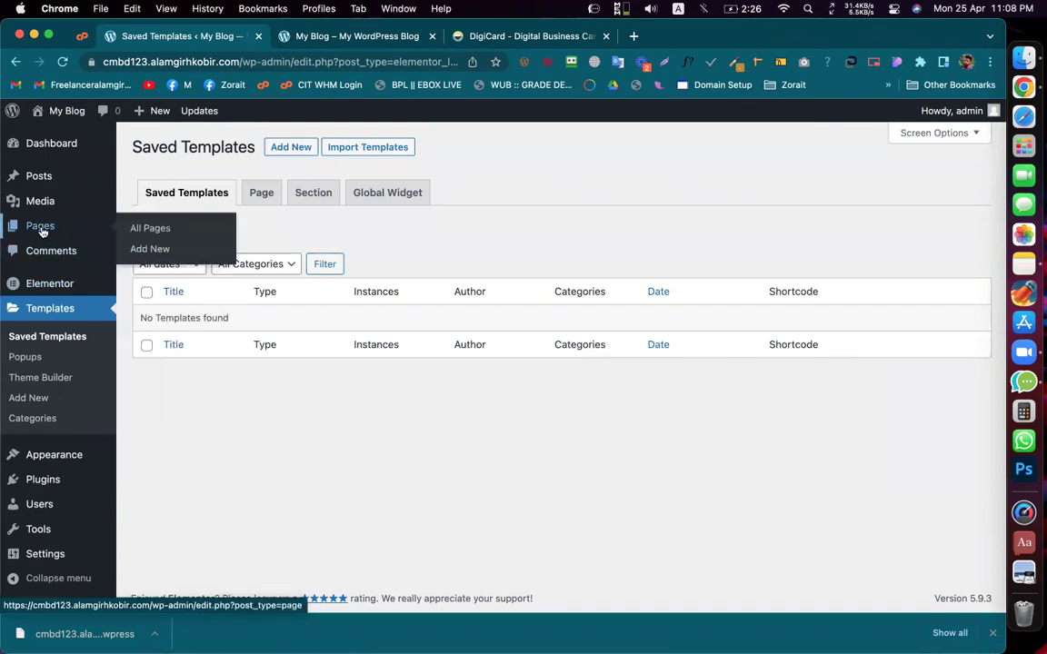
pyautogui.click(41, 224)
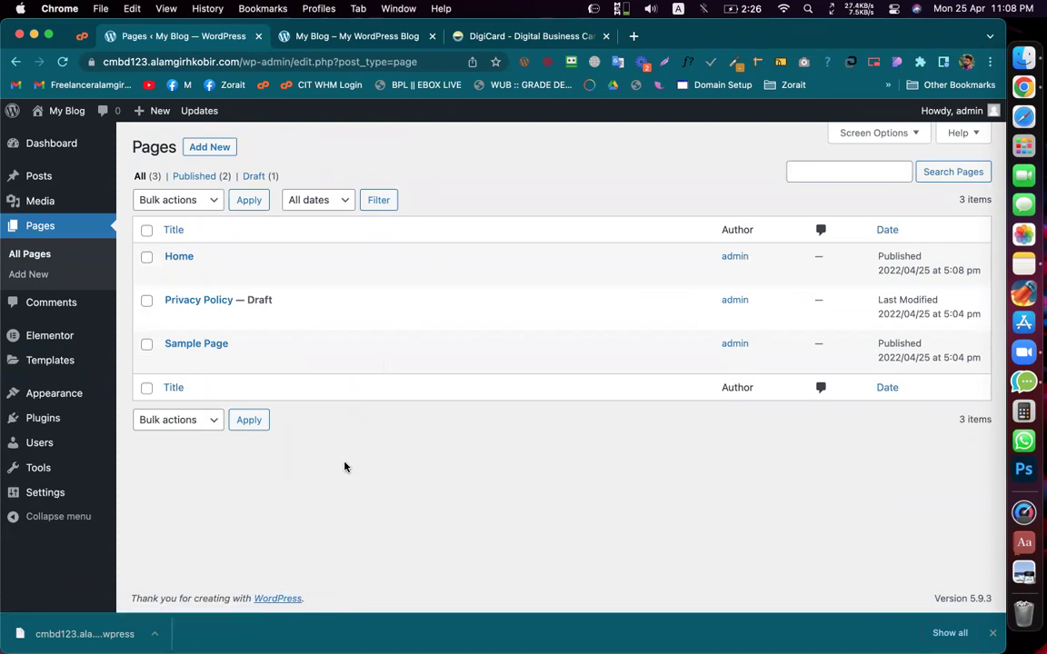
pyautogui.moveTo(57, 501)
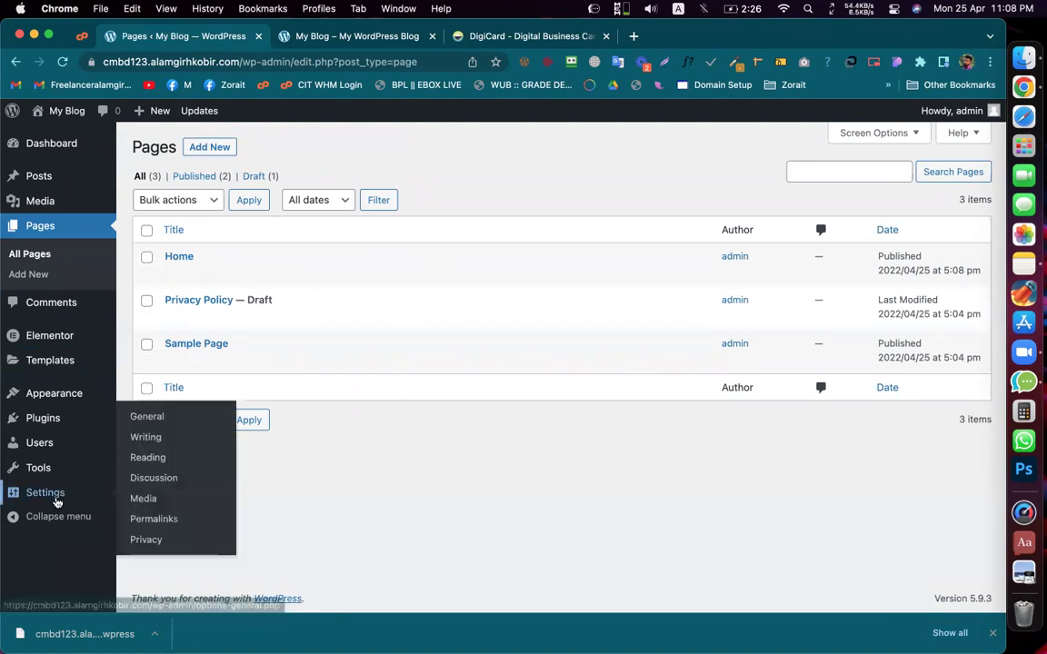
pyautogui.click(148, 458)
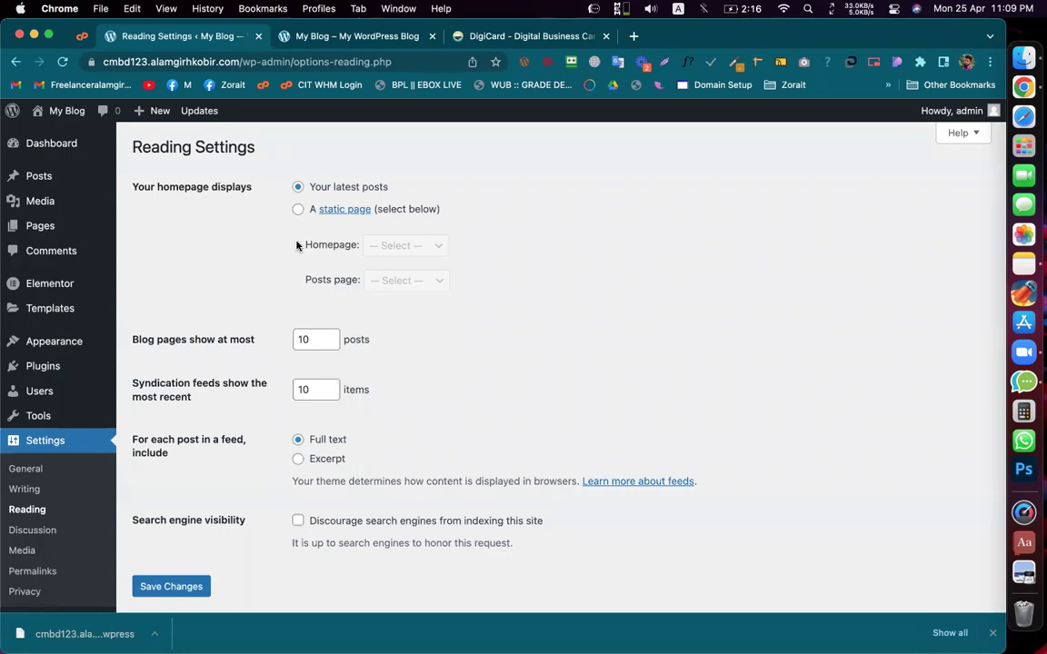
# Step: Switch to the DigiCard browser tab for reference
pyautogui.click(504, 39)
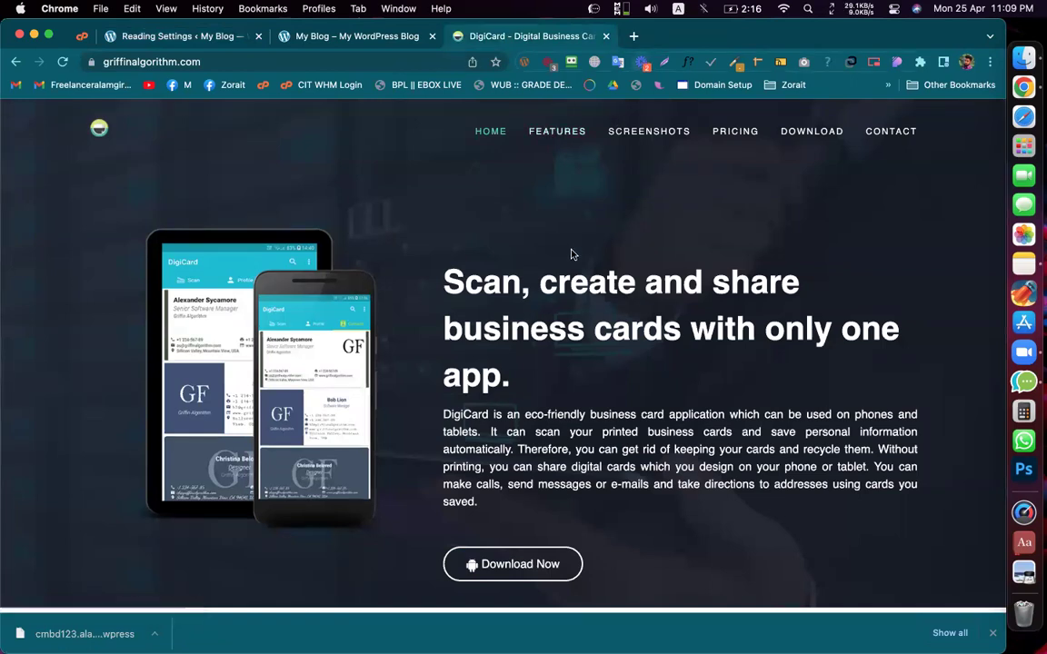
# Step: Scroll the DigiCard reference site down to the Features section and select the FEATURES heading text
pyautogui.scroll(-5, 571, 256)
pyautogui.scroll(-2, 570, 256)
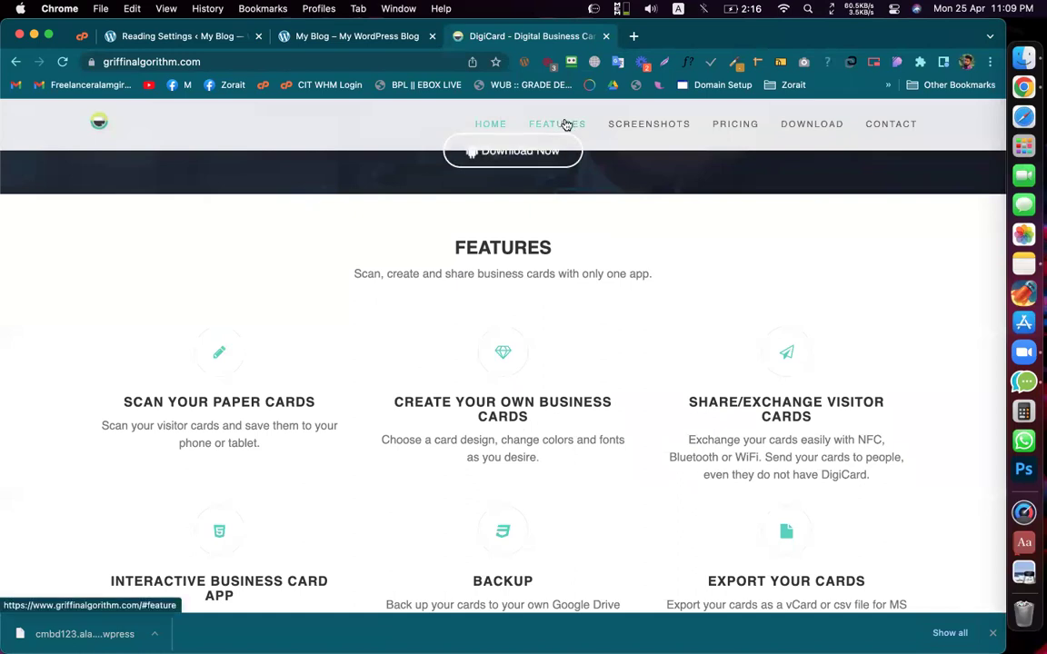
pyautogui.doubleClick(486, 245)
pyautogui.click(545, 246)
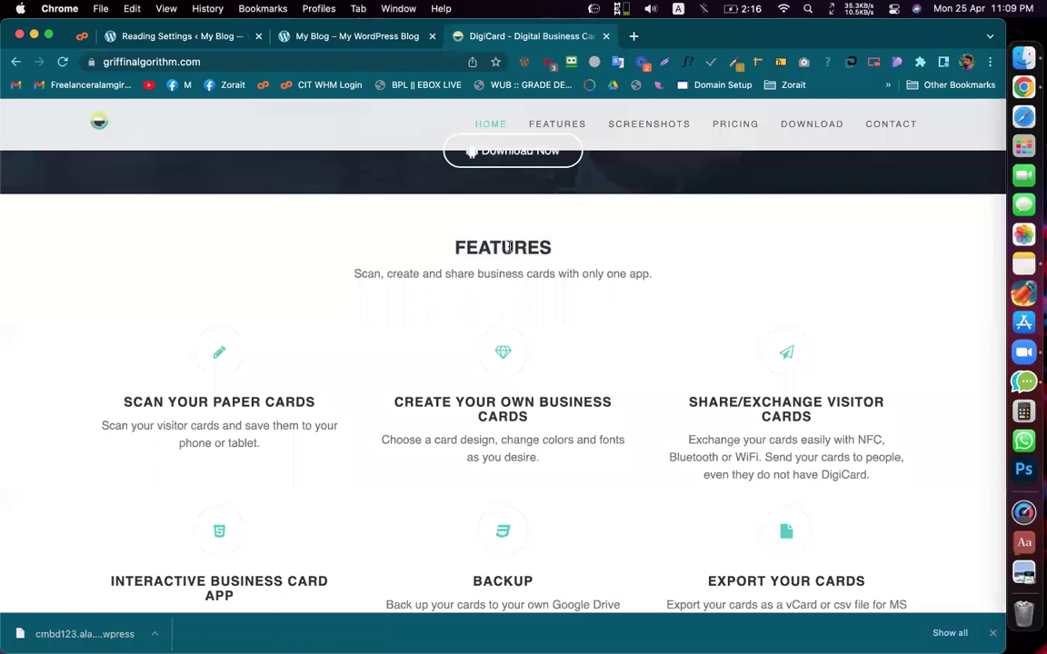
pyautogui.doubleClick(509, 245)
pyautogui.click(545, 252)
pyautogui.doubleClick(550, 241)
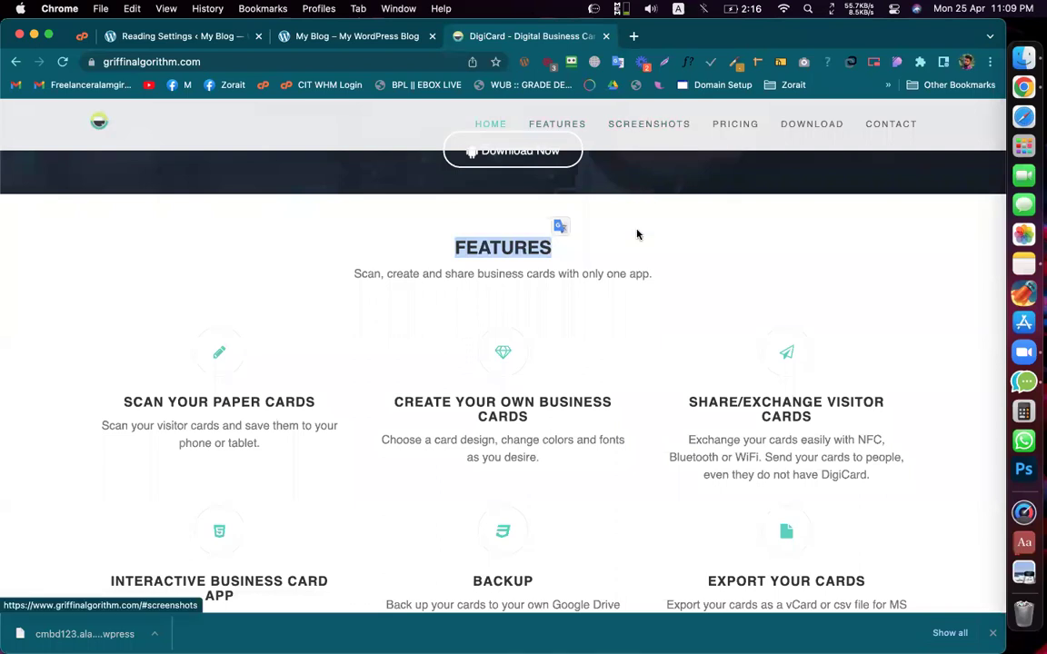
# Step: Jump to the FEATURES and SCREENSHOTS sections, then return to WordPress Reading Settings
pyautogui.scroll(-6, 636, 234)
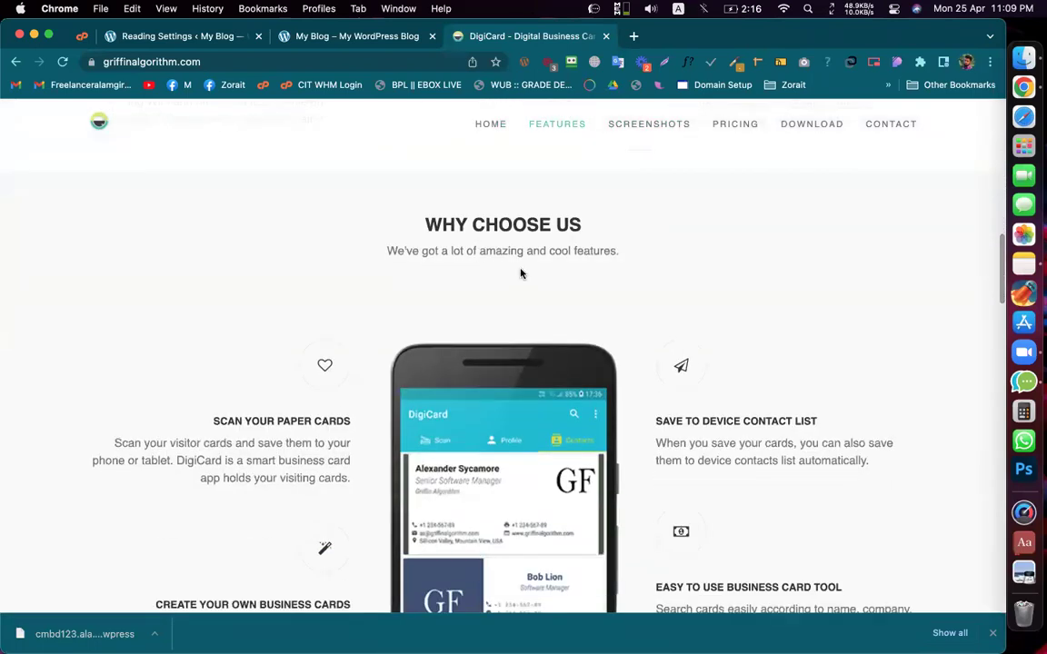
pyautogui.scroll(10, 570, 231)
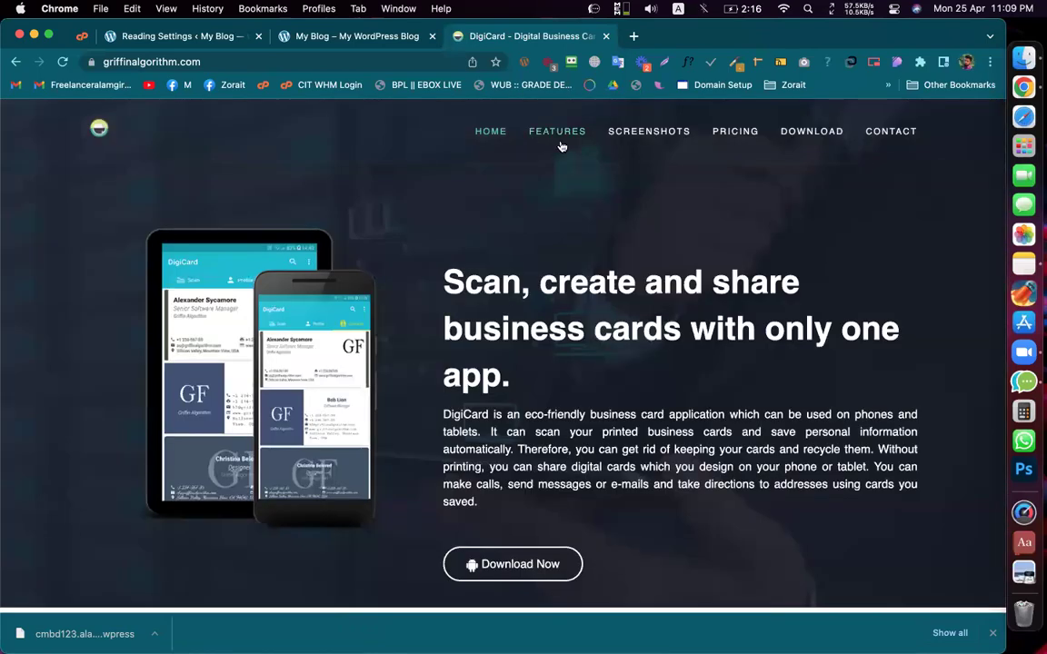
pyautogui.click(557, 132)
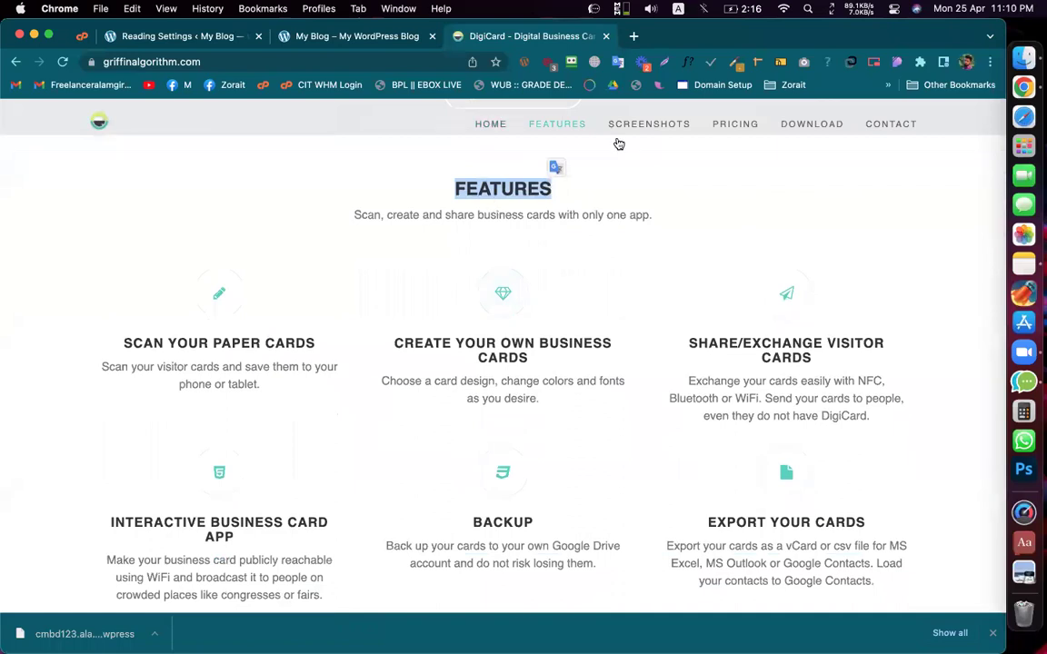
pyautogui.click(645, 134)
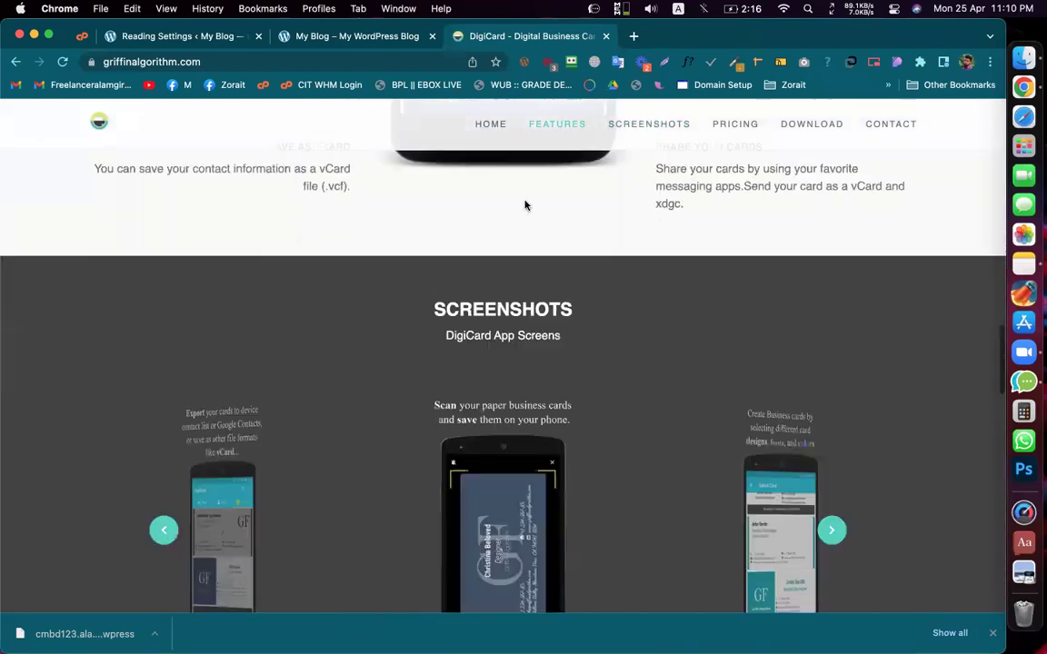
pyautogui.scroll(15, 552, 211)
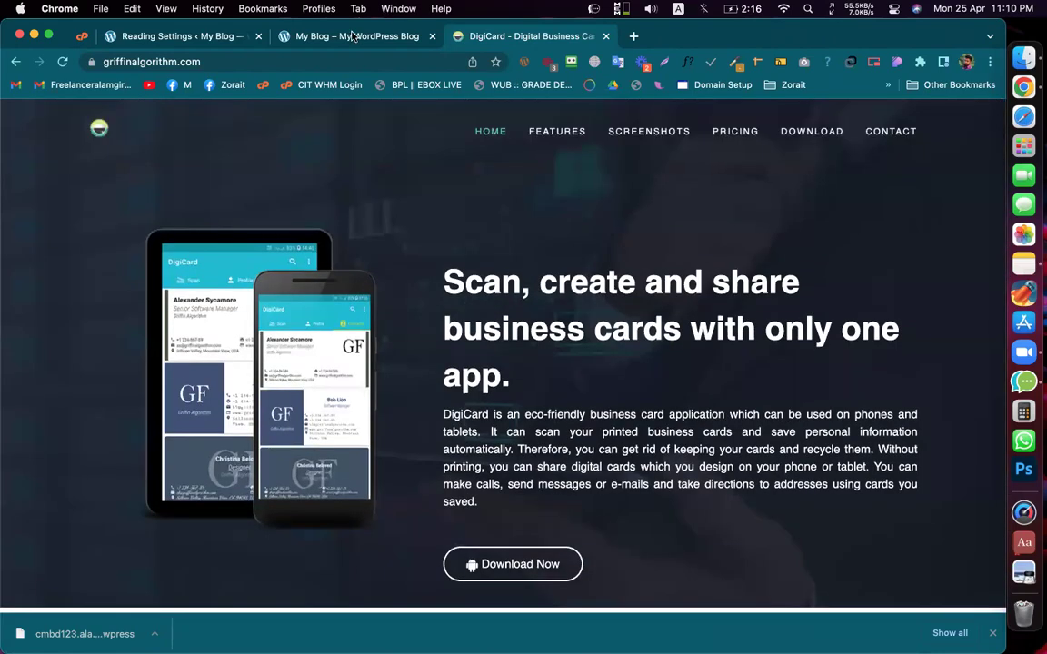
pyautogui.click(182, 37)
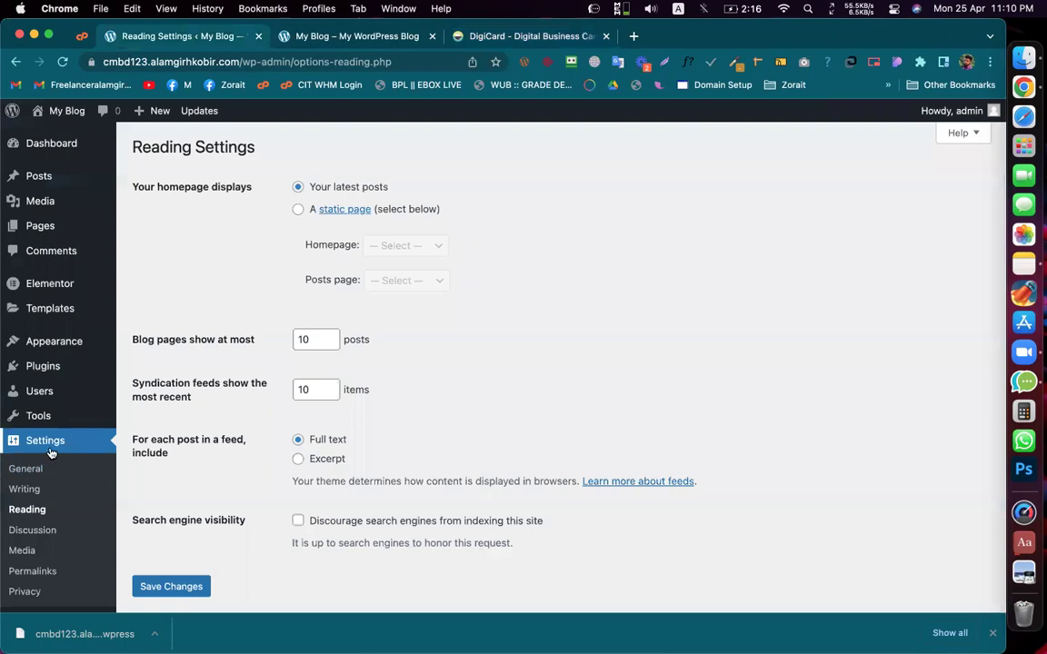
# Step: Make Home the static homepage, save the reading settings, and go to Permalinks
pyautogui.click(298, 209)
pyautogui.click(400, 246)
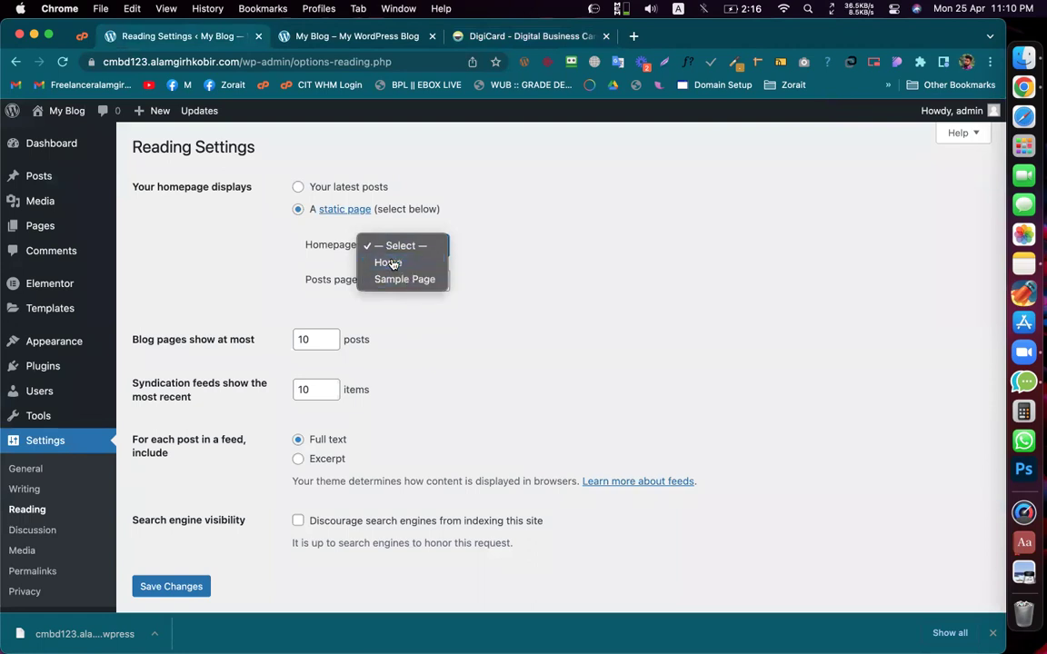
pyautogui.click(389, 262)
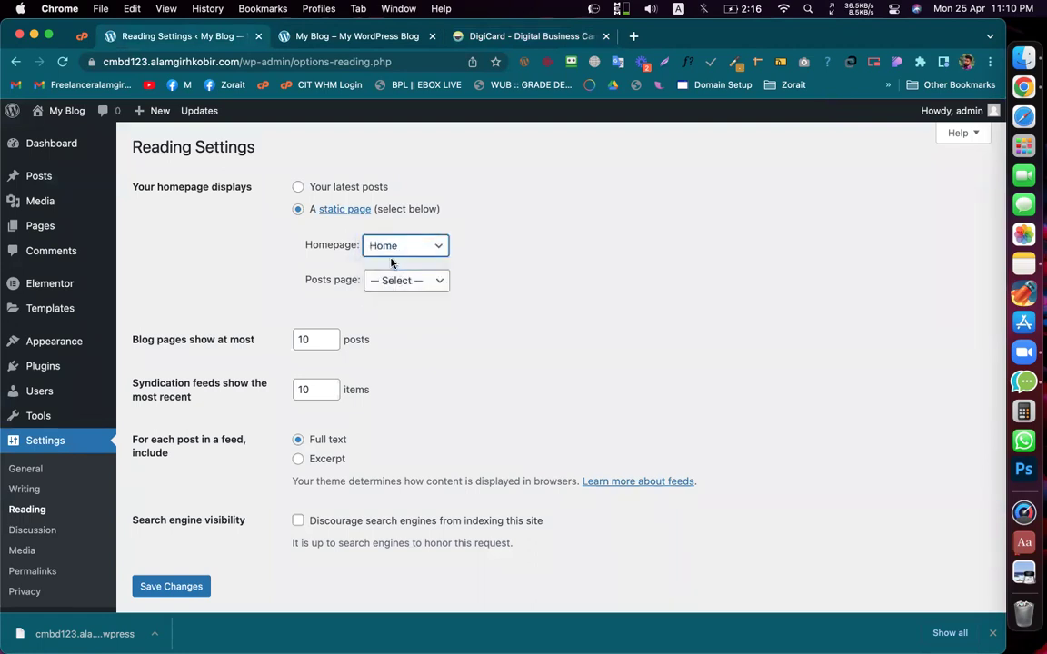
pyautogui.click(169, 586)
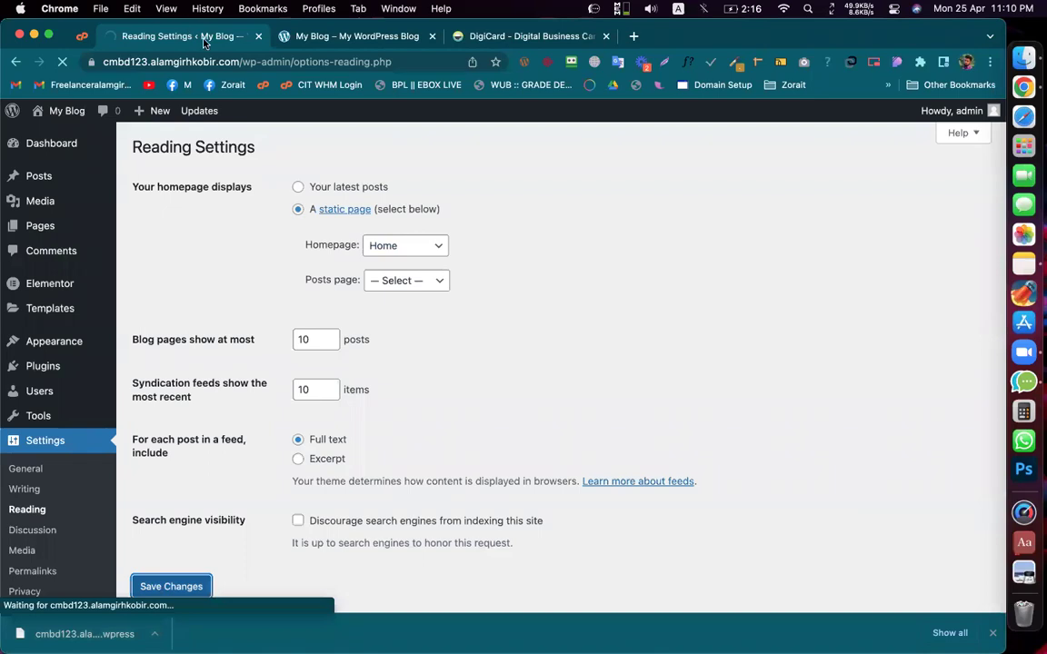
pyautogui.scroll(-2, 40, 444)
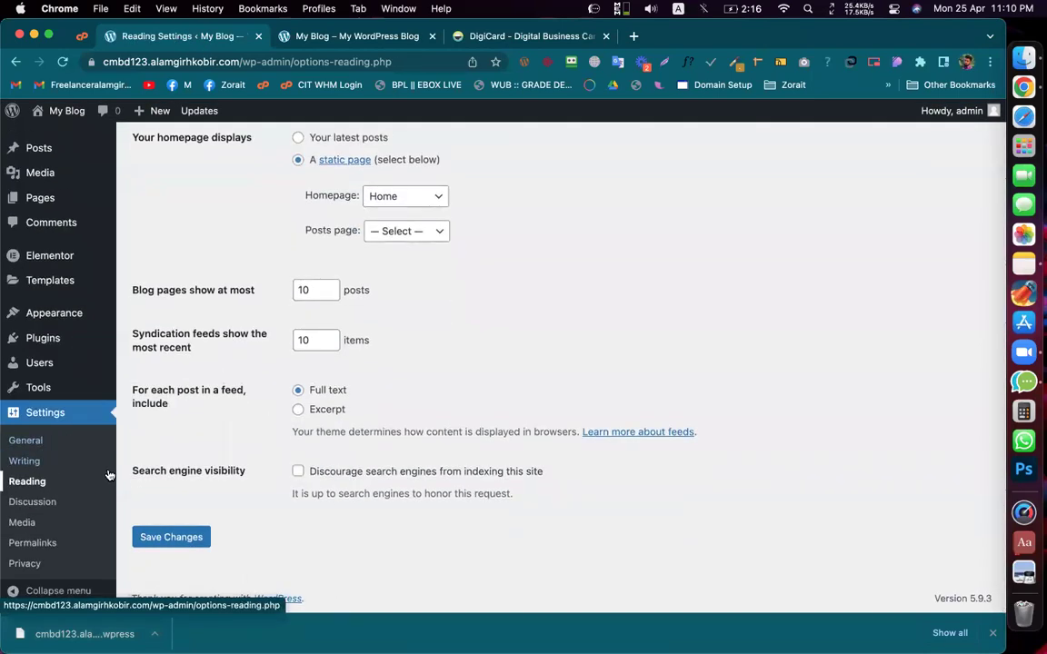
pyautogui.click(33, 545)
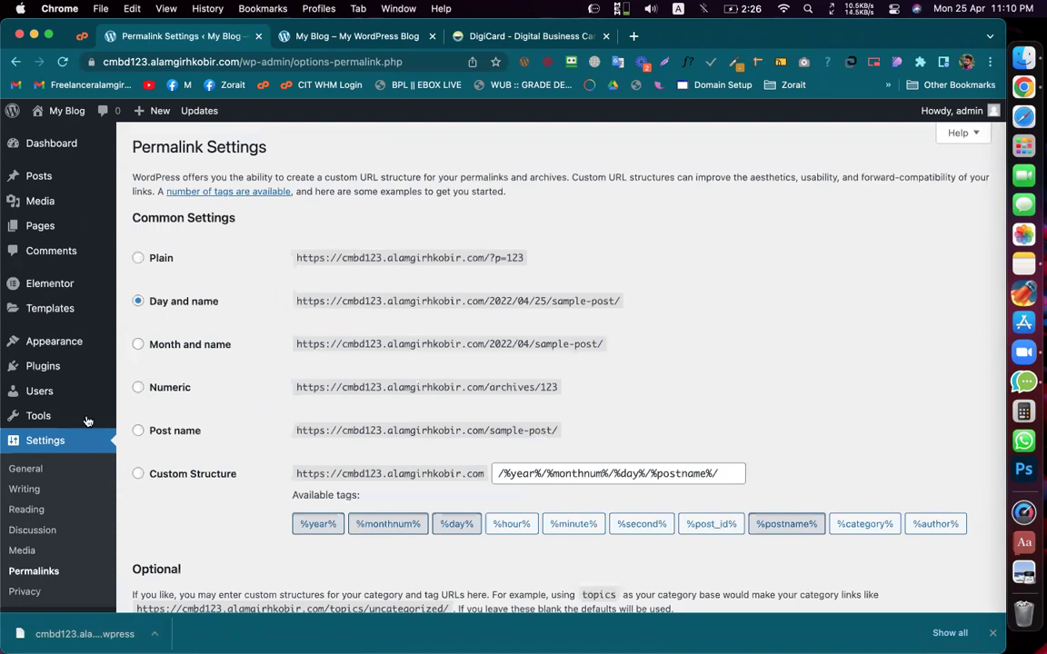
# Step: Choose the Post name permalink structure and save the change
pyautogui.scroll(-2, 65, 434)
pyautogui.scroll(-2, 65, 433)
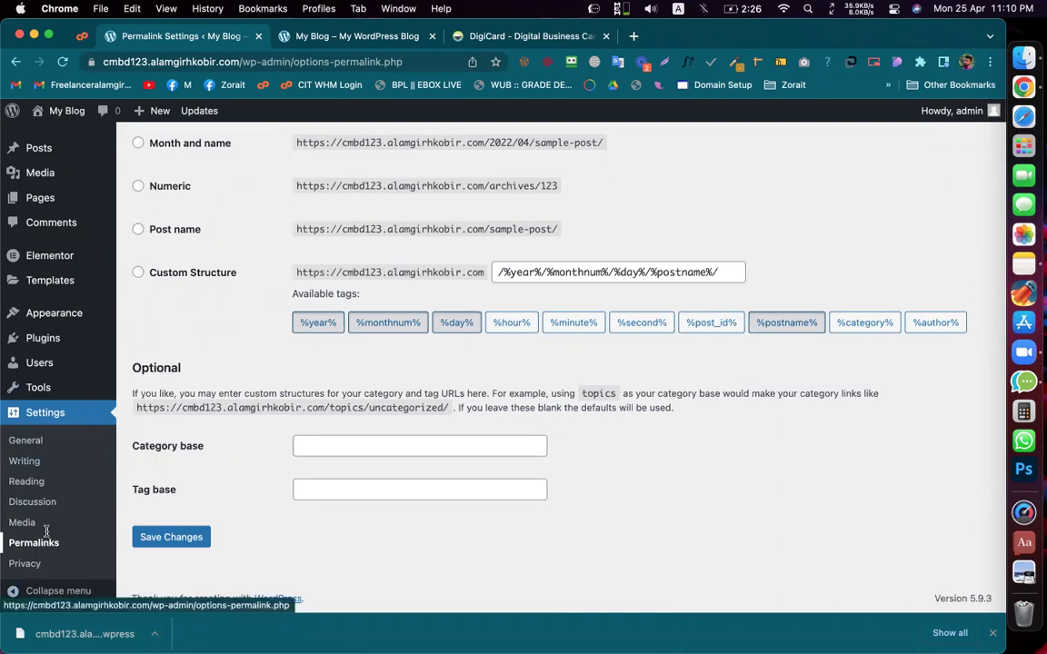
pyautogui.scroll(5, 257, 273)
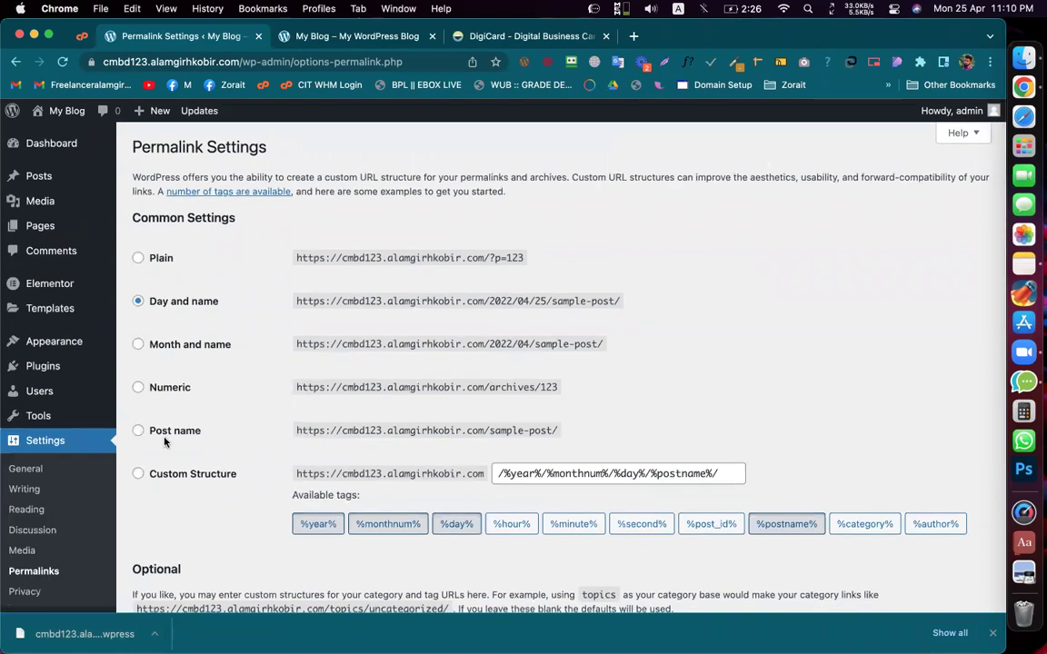
pyautogui.click(155, 433)
pyautogui.scroll(-2, 155, 433)
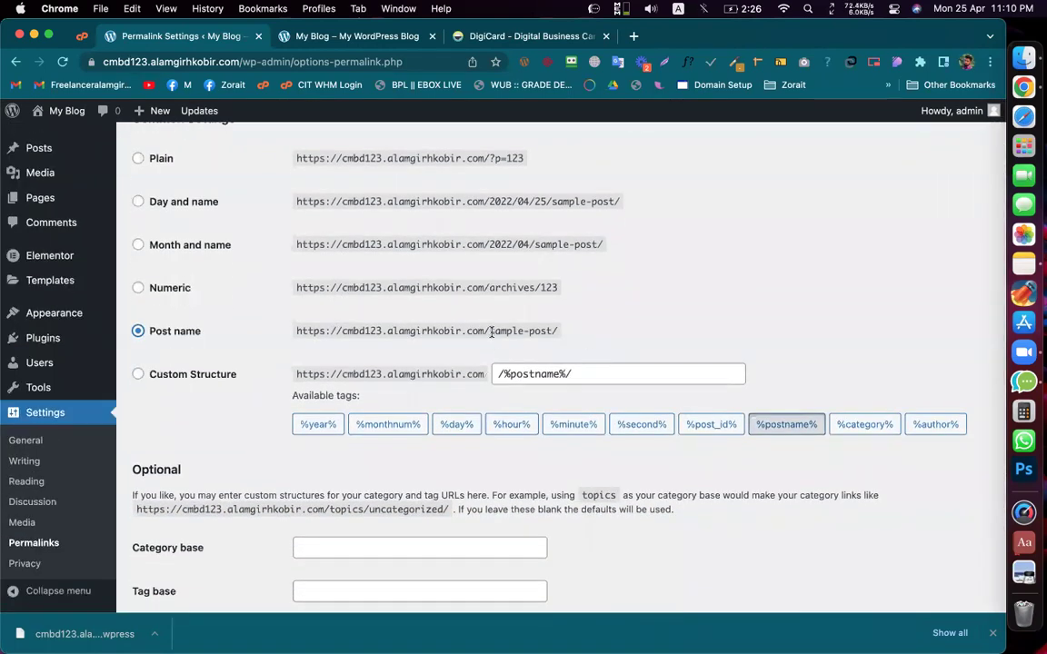
pyautogui.moveTo(489, 331); pyautogui.dragTo(552, 329)
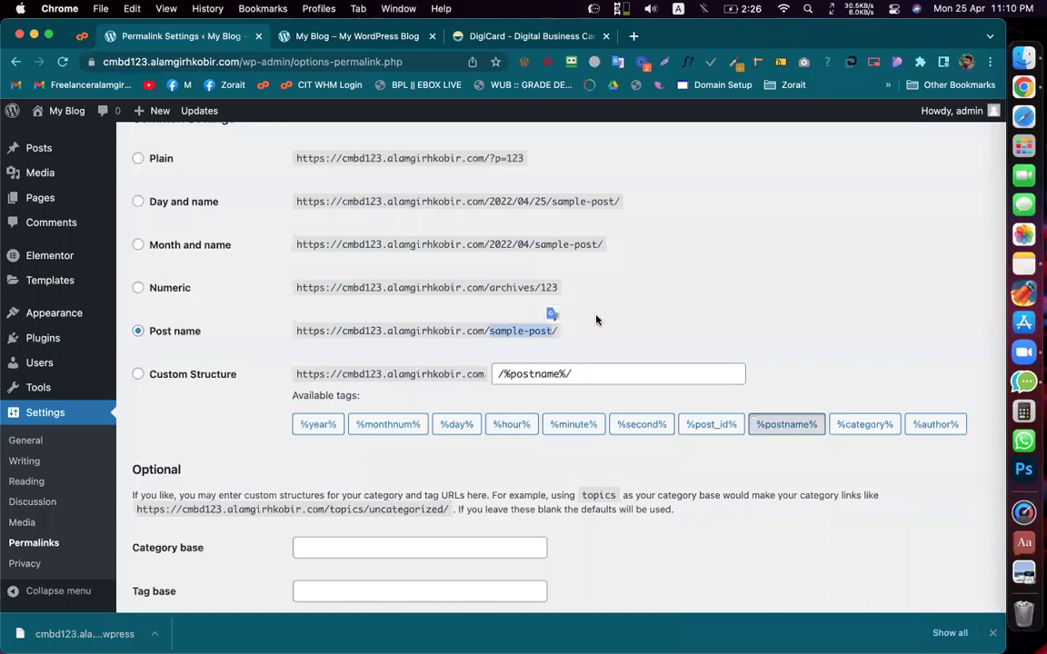
pyautogui.scroll(-3, 597, 320)
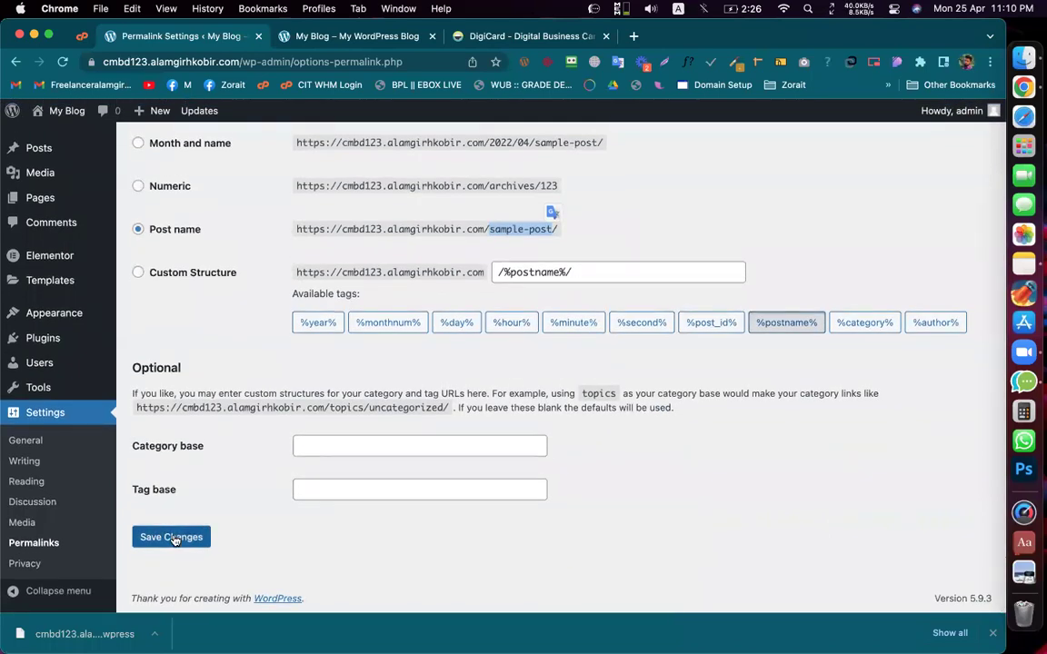
pyautogui.click(173, 538)
# Step: Reload Permalink Settings, then reselect Post name and save it again
pyautogui.scroll(6, 462, 245)
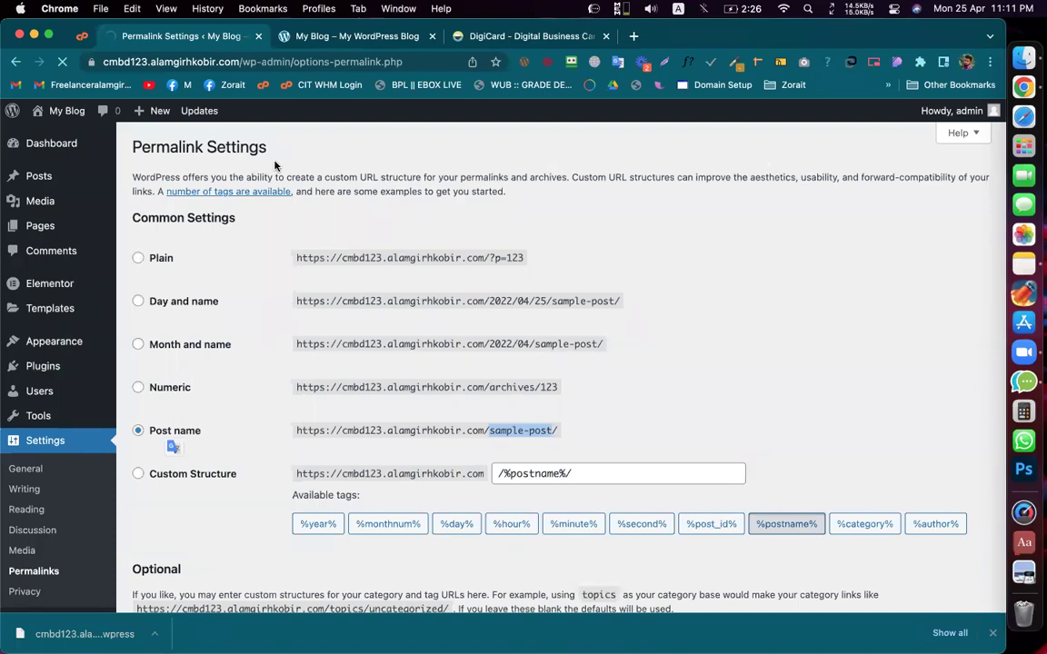
pyautogui.moveTo(81, 200)
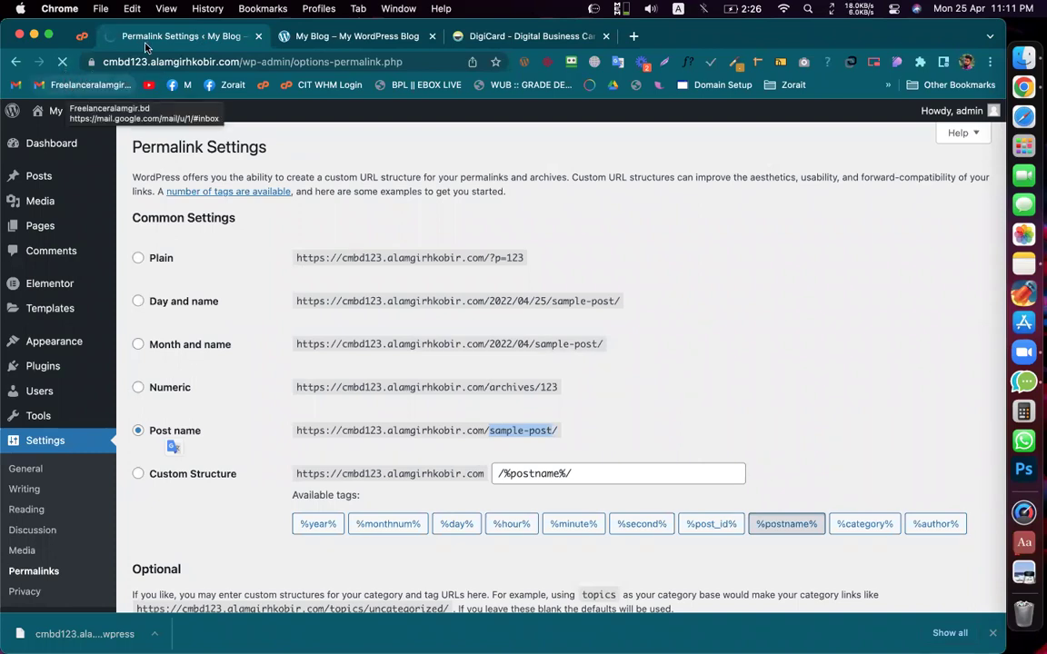
pyautogui.click(63, 61)
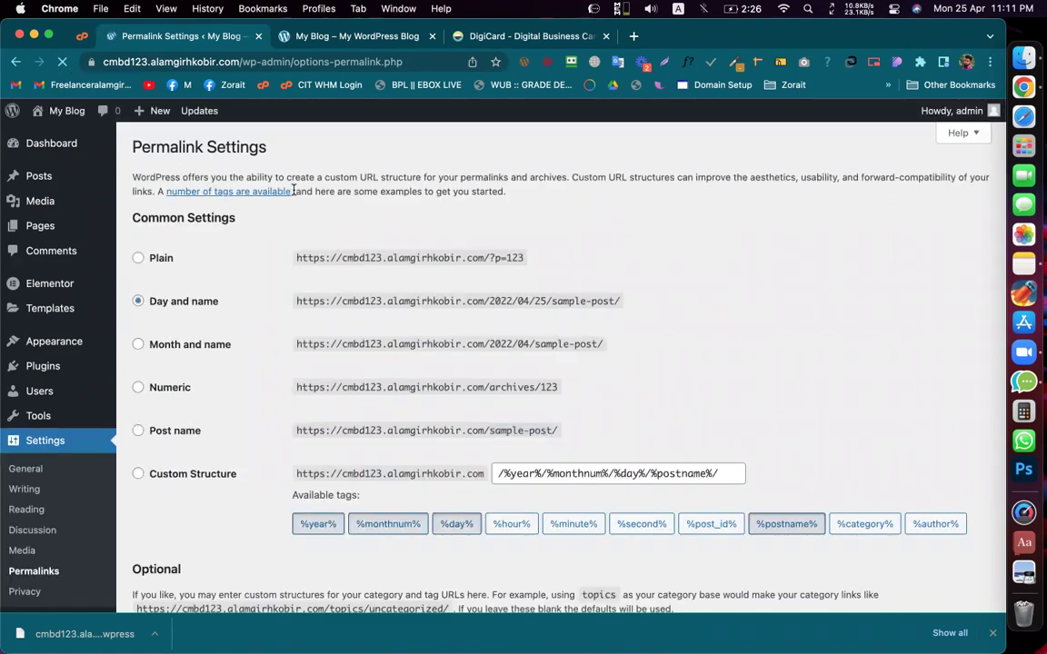
pyautogui.click(174, 433)
pyautogui.scroll(-5, 173, 409)
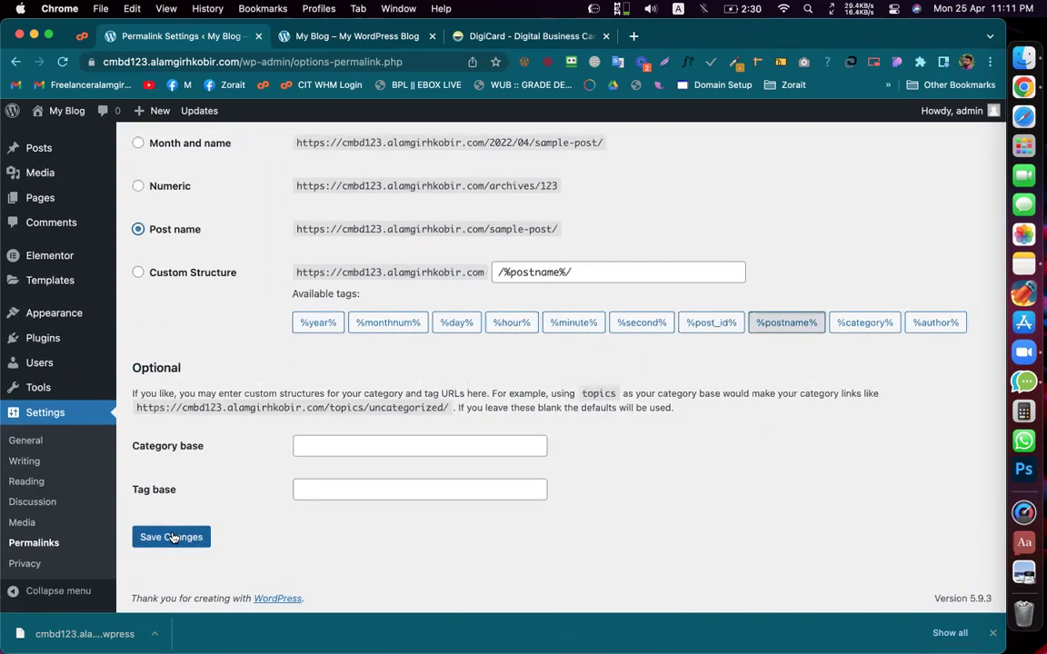
pyautogui.click(171, 537)
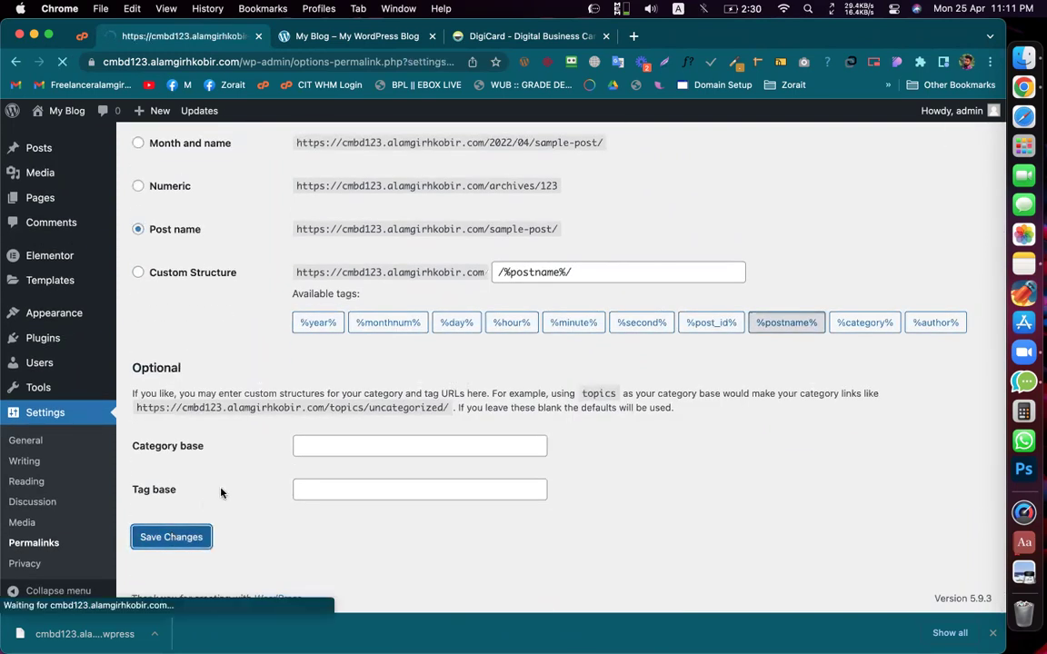
pyautogui.scroll(-5, 498, 273)
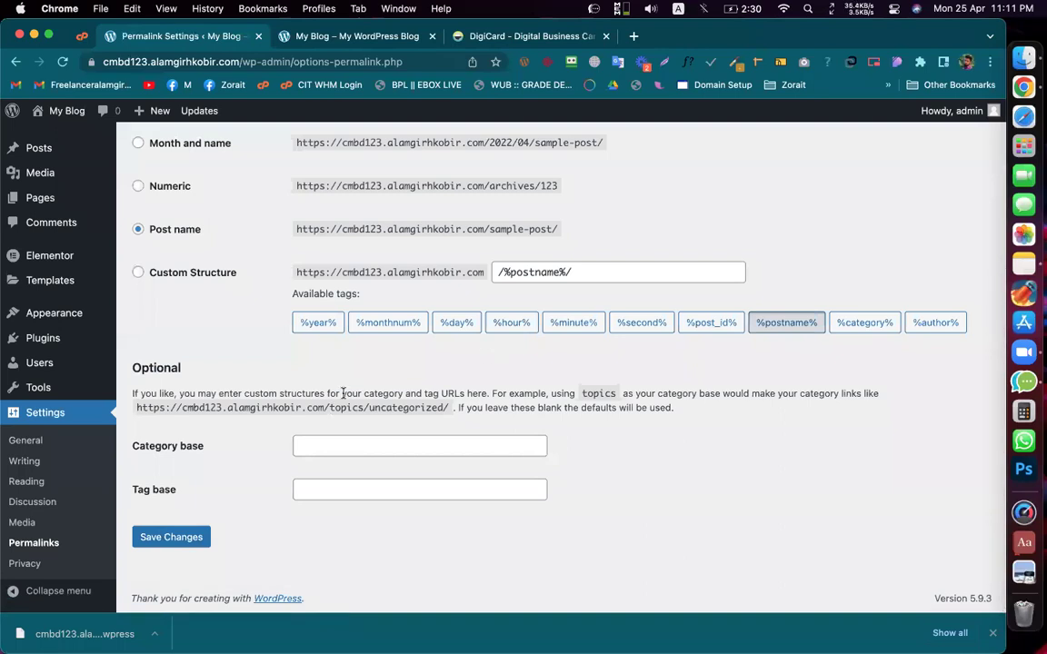
# Step: Inspect %postname% in the Custom Structure, re-save Post name, and go to Pages
pyautogui.click(199, 278)
pyautogui.moveTo(557, 271); pyautogui.dragTo(509, 272)
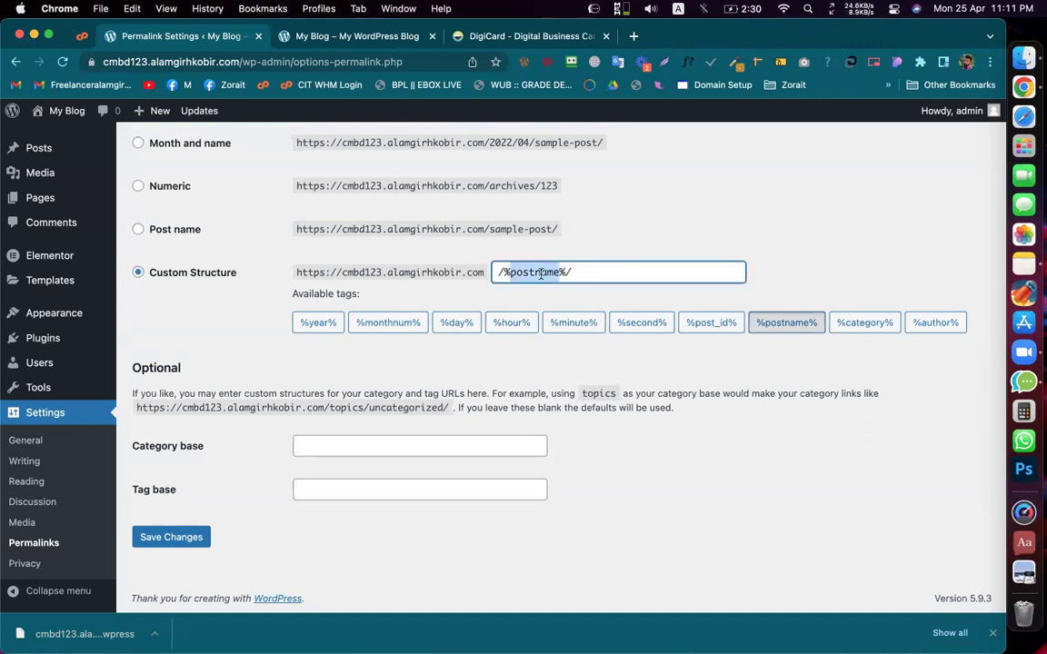
pyautogui.click(540, 272)
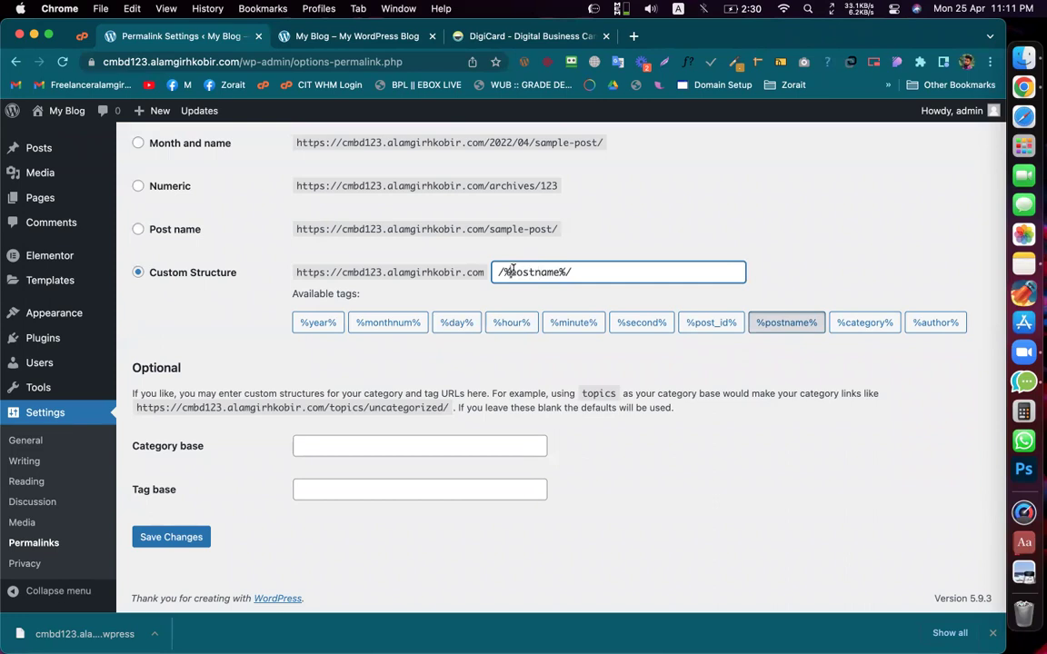
pyautogui.moveTo(512, 271); pyautogui.dragTo(562, 273)
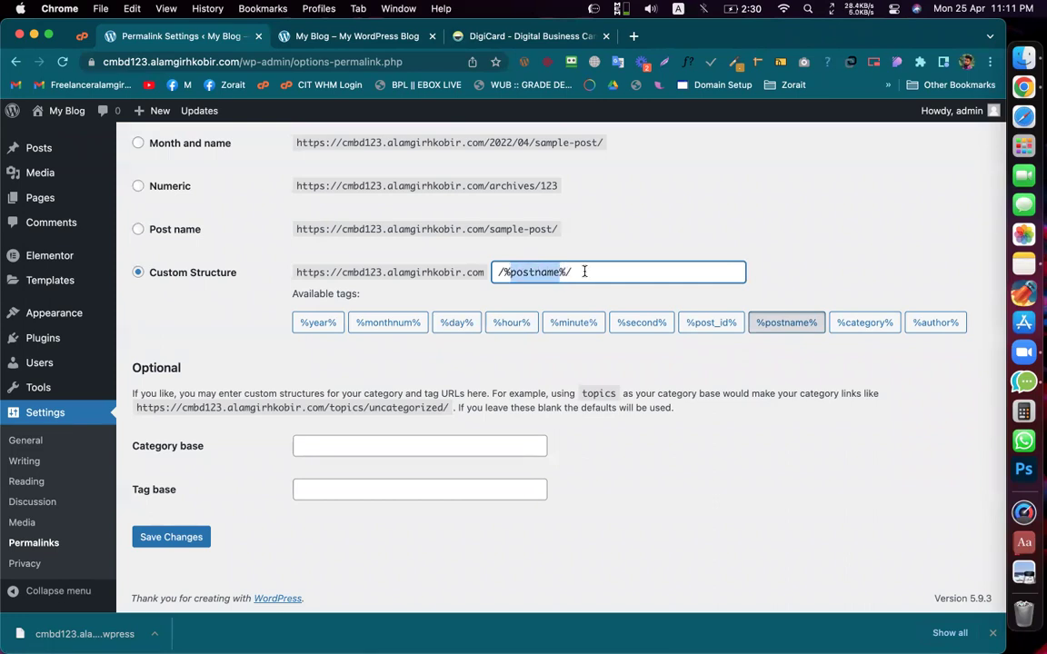
pyautogui.click(565, 270)
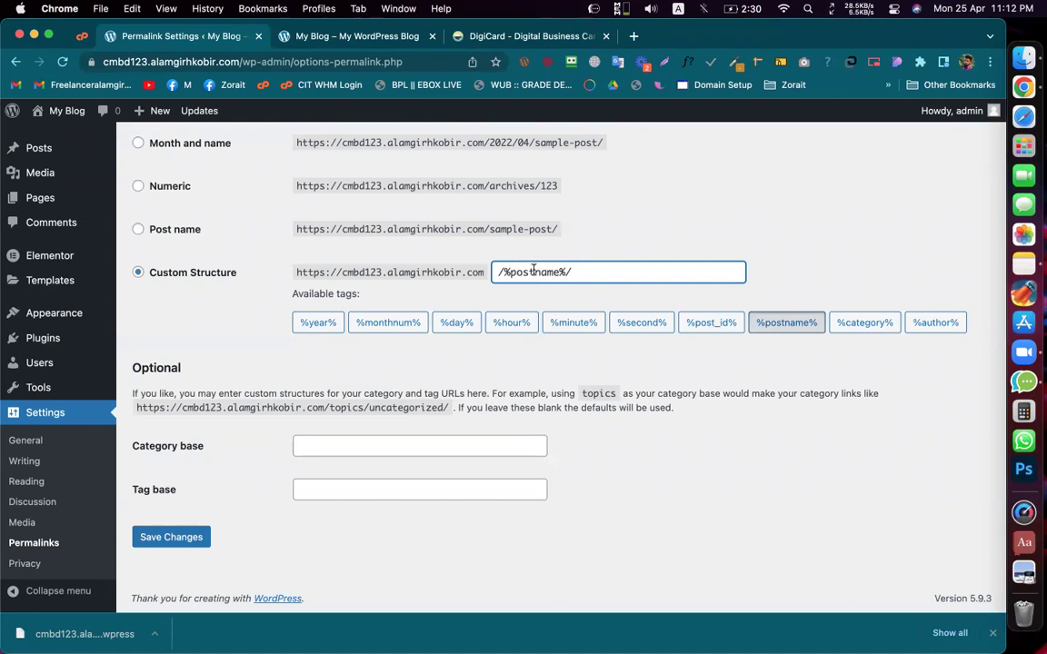
pyautogui.doubleClick(538, 271)
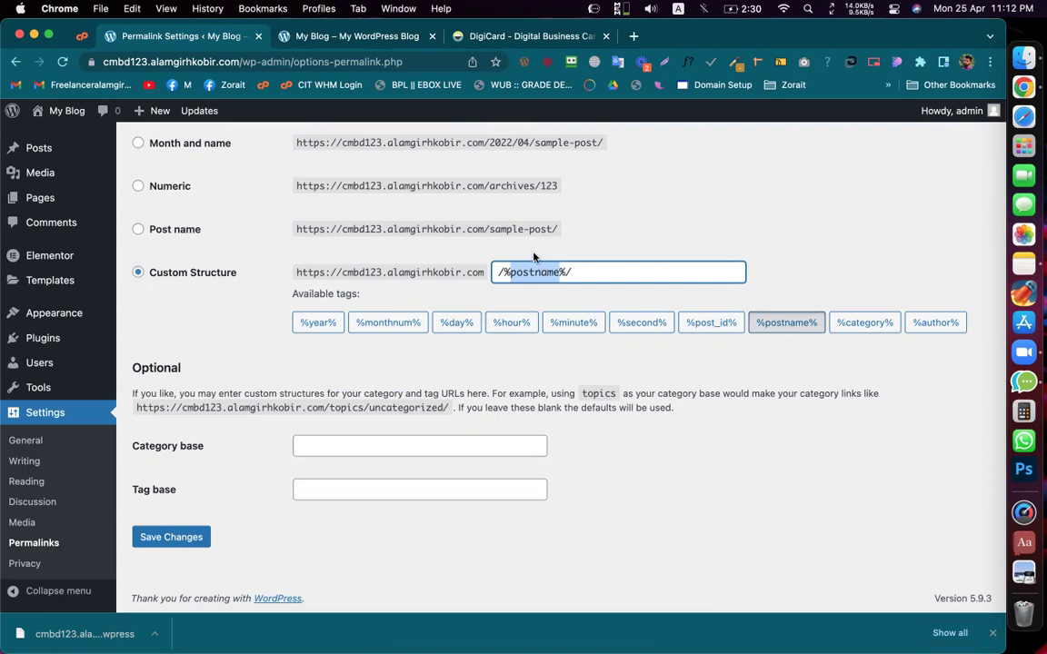
pyautogui.click(164, 232)
pyautogui.click(168, 537)
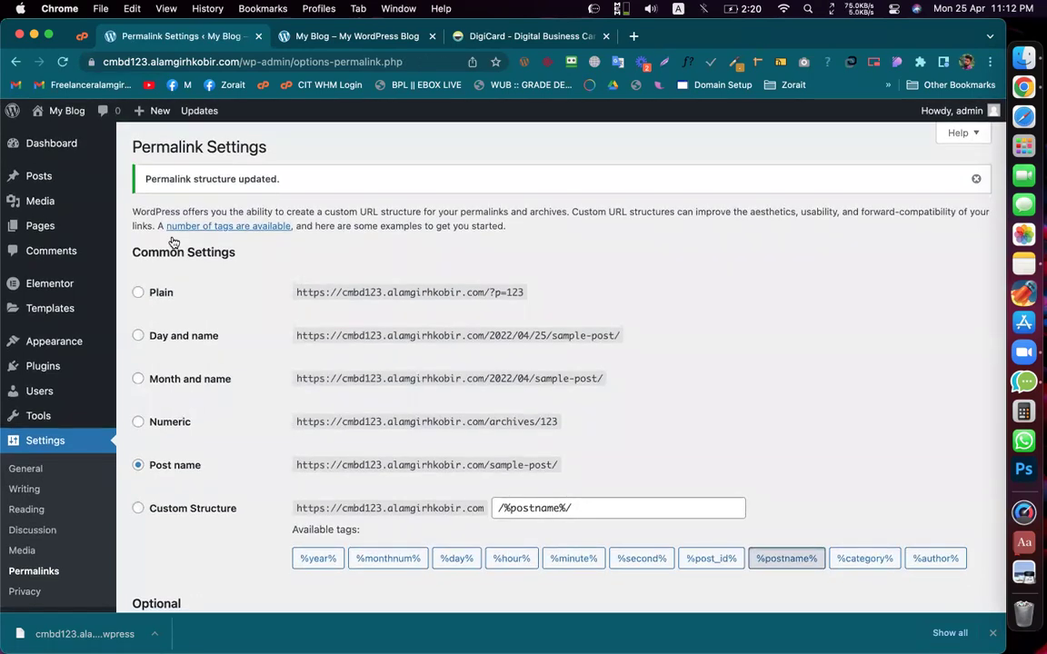
pyautogui.click(20, 225)
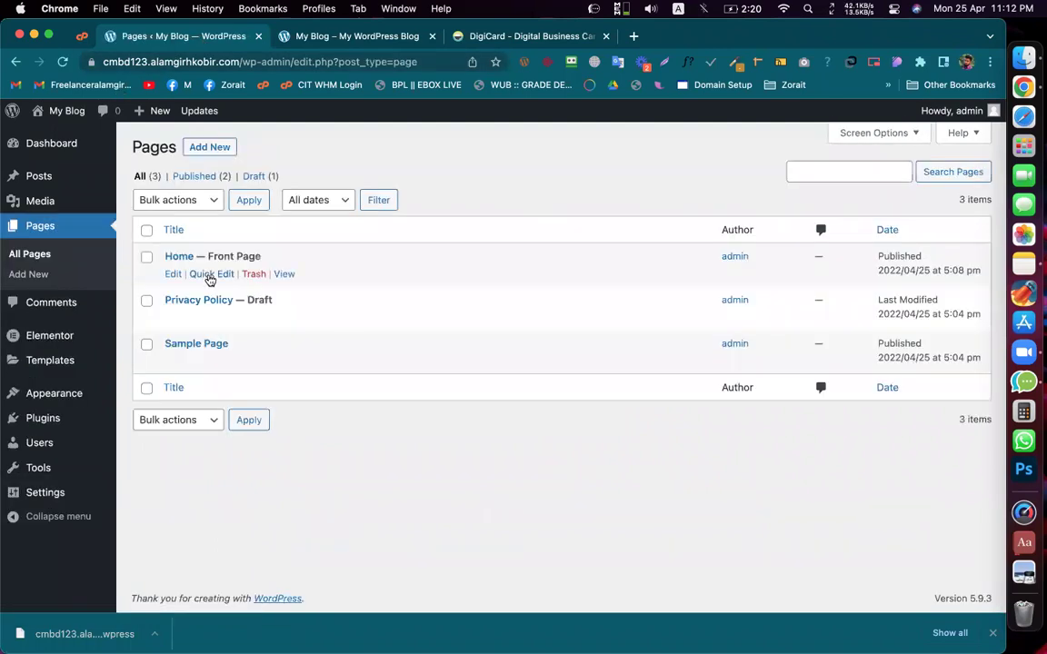
# Step: Quick Edit the Home page to check its slug is 'home', then cancel without saving
pyautogui.click(207, 274)
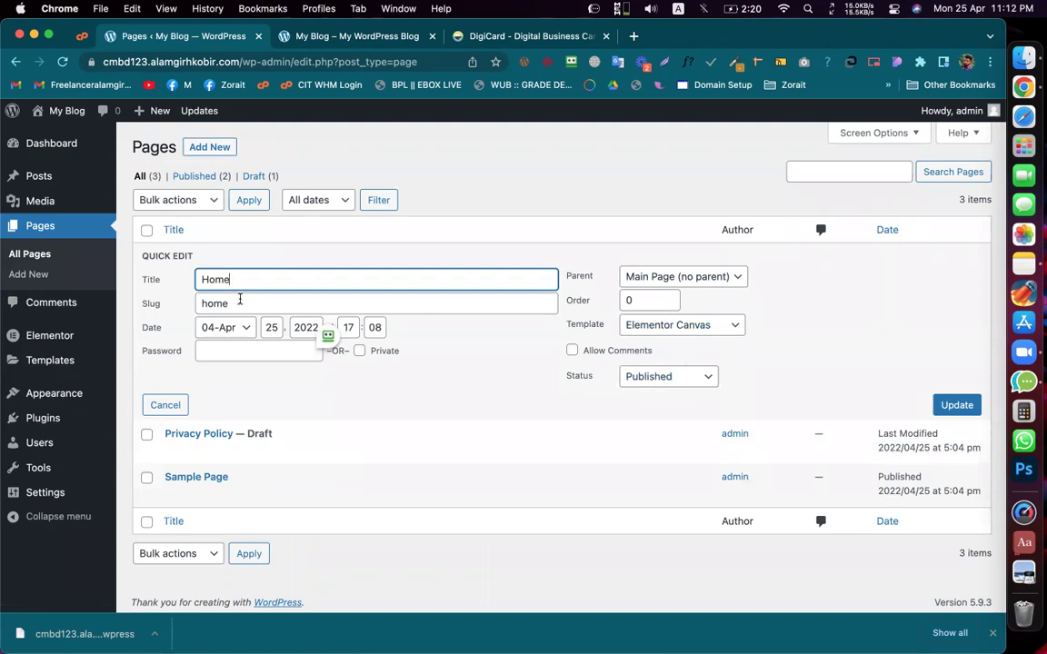
pyautogui.doubleClick(212, 300)
pyautogui.click(266, 299)
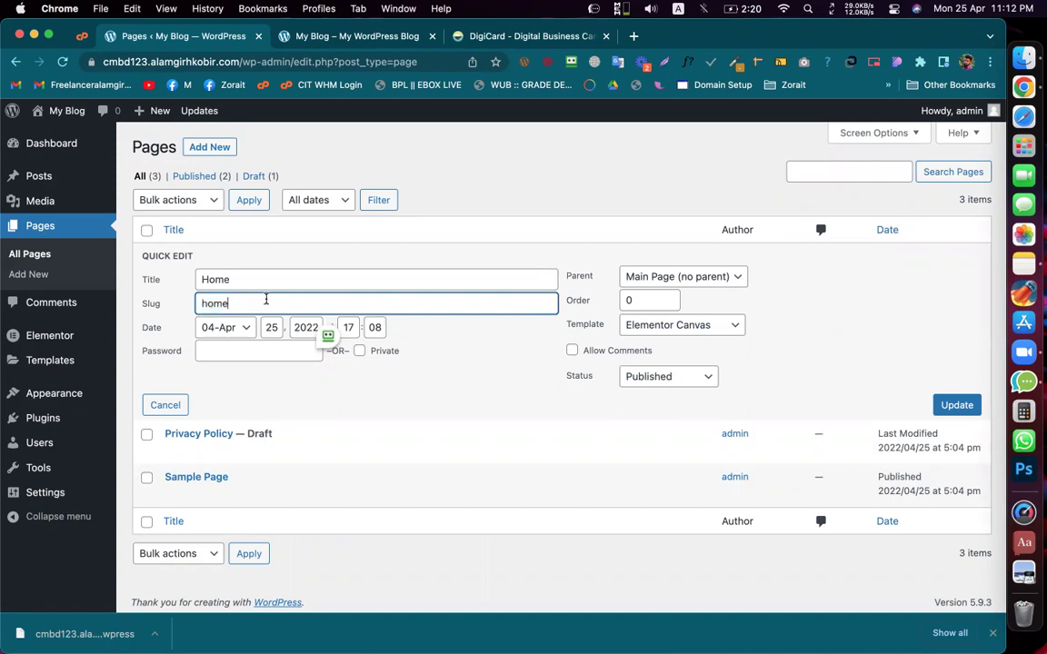
pyautogui.moveTo(199, 301); pyautogui.dragTo(262, 303)
pyautogui.click(244, 308)
pyautogui.doubleClick(213, 302)
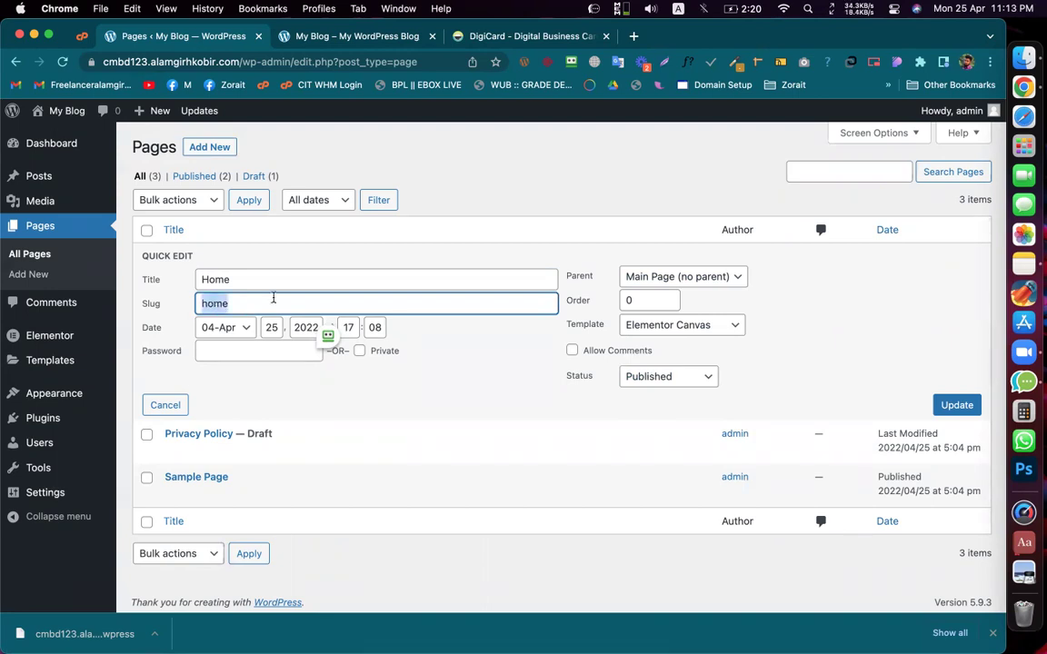
pyautogui.click(495, 352)
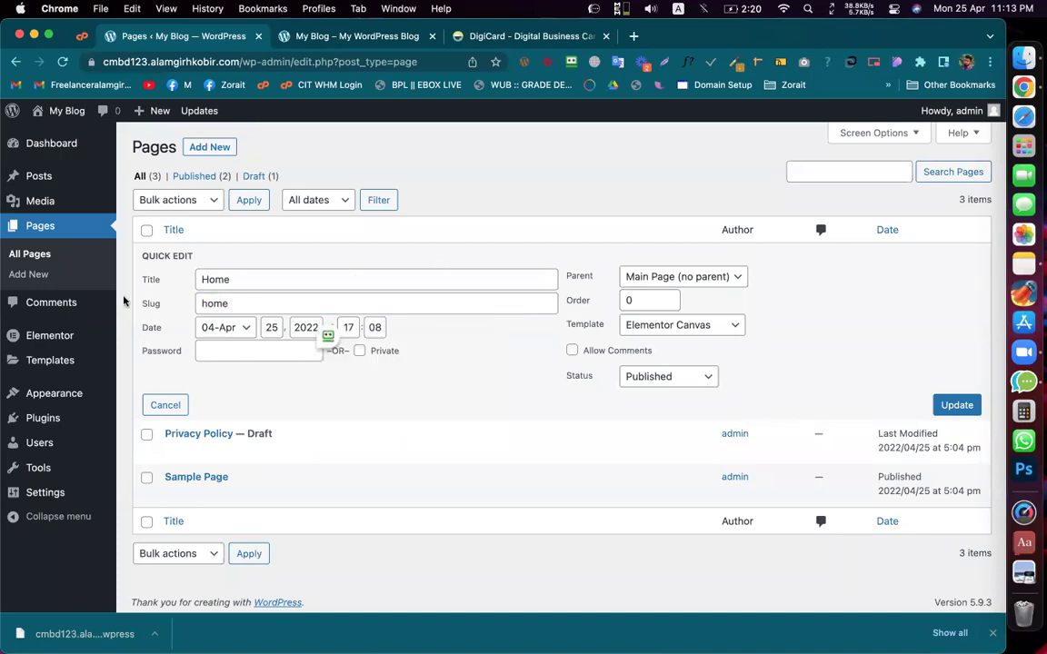
pyautogui.doubleClick(234, 302)
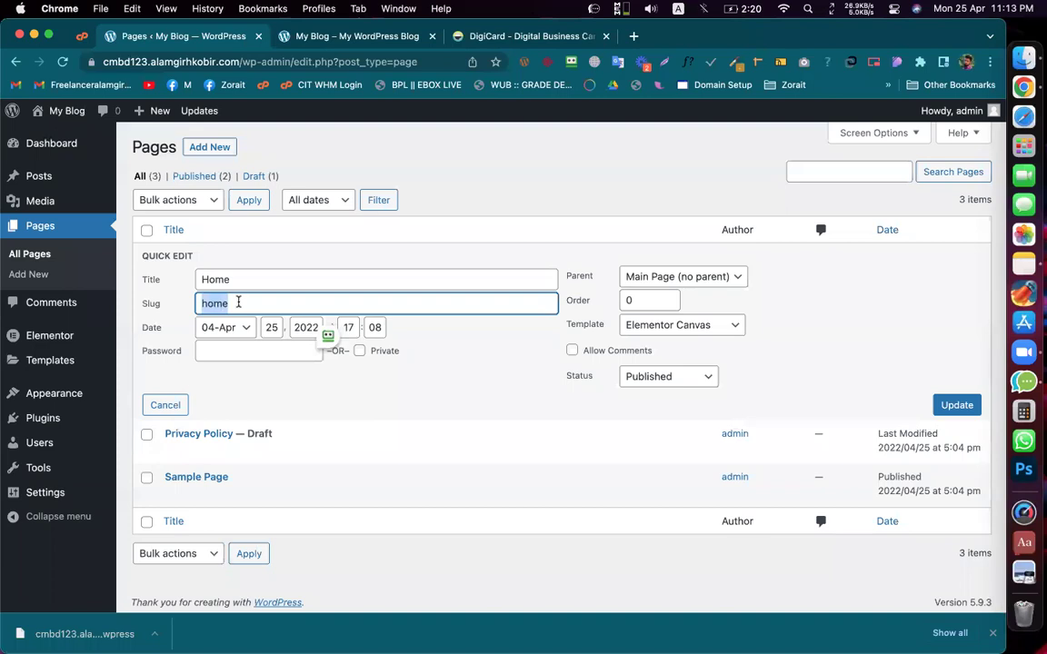
pyautogui.click(454, 373)
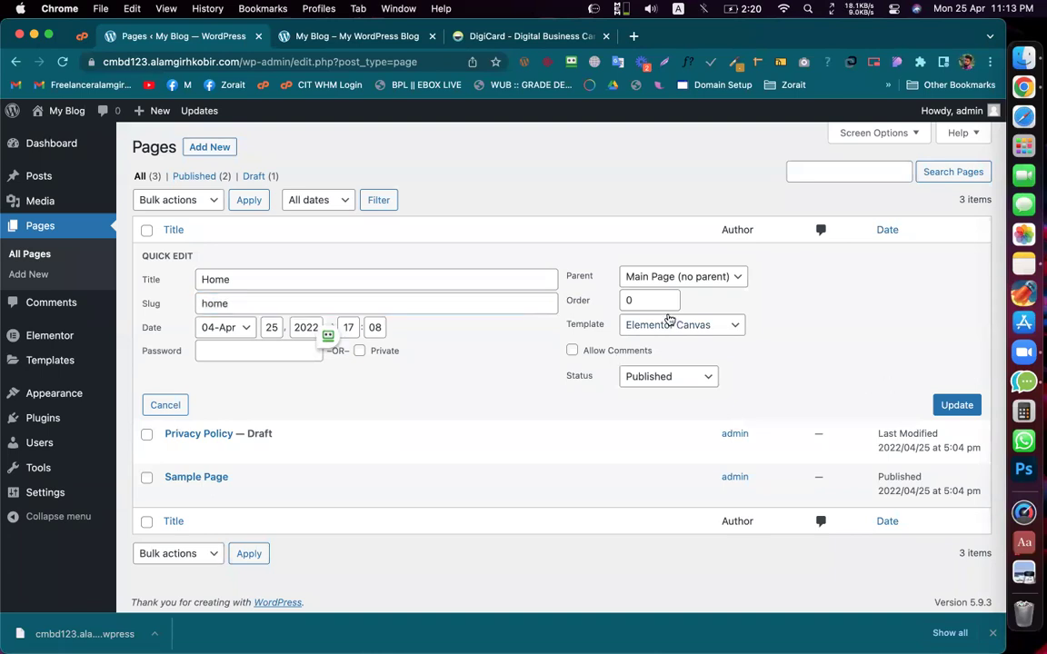
pyautogui.click(169, 405)
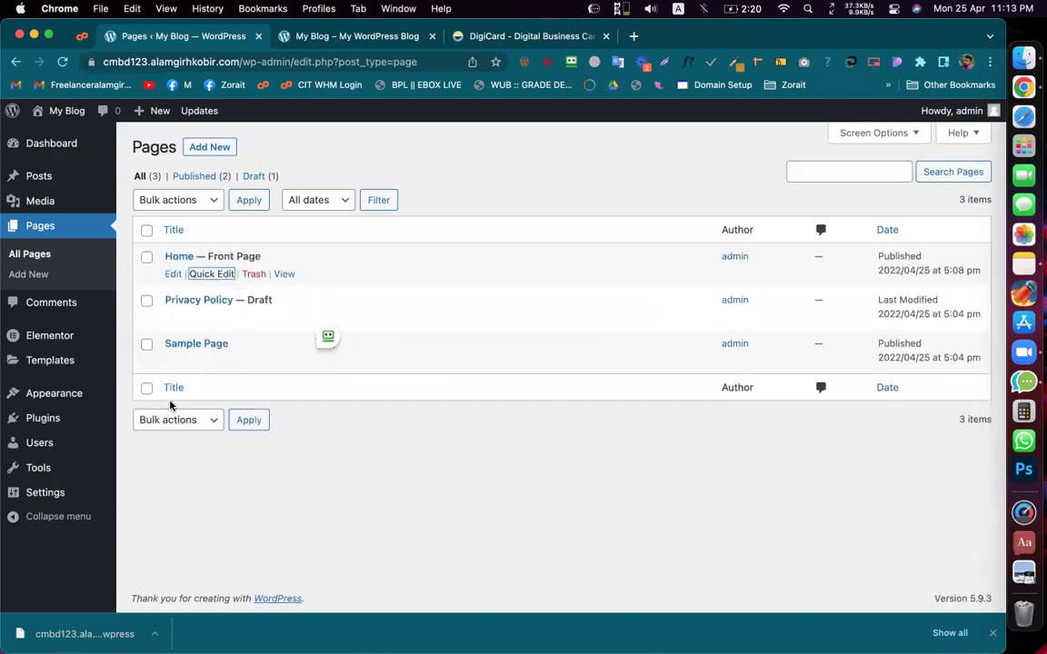
pyautogui.click(173, 273)
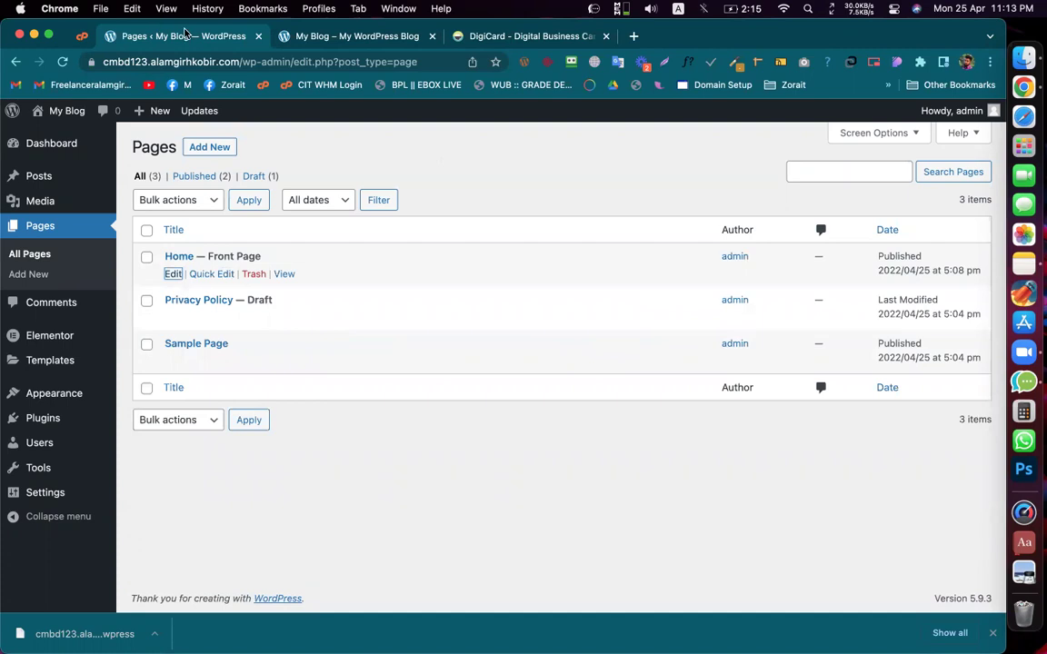
# Step: Open the Home page in the WordPress block editor
pyautogui.click(173, 273)
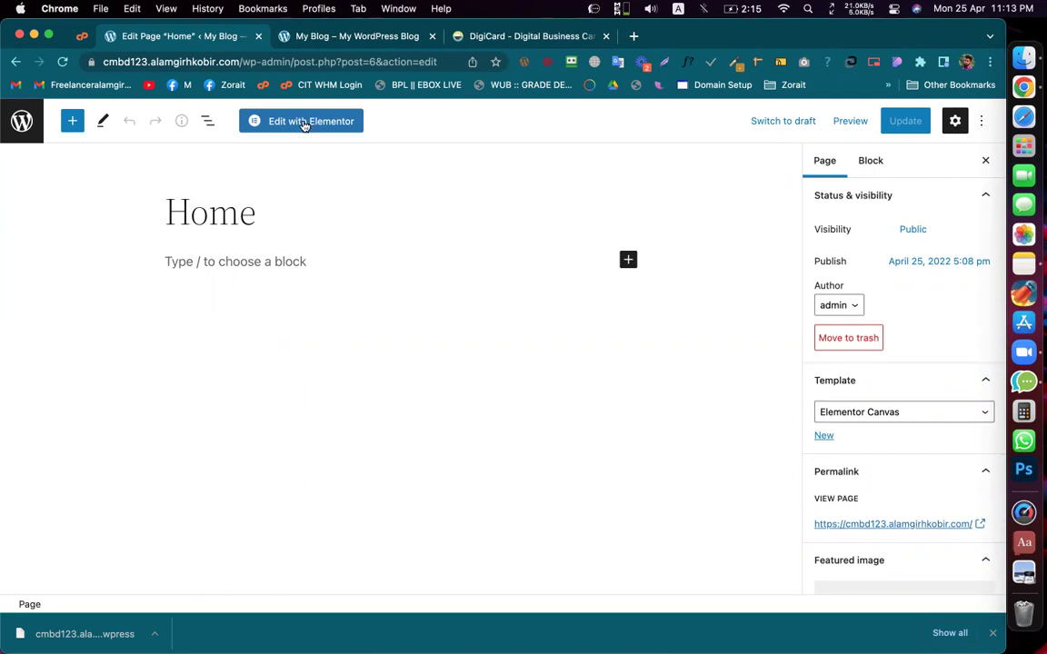
# Step: Look over the DigiCard reference landing page, then return to the Home page editor
pyautogui.click(495, 38)
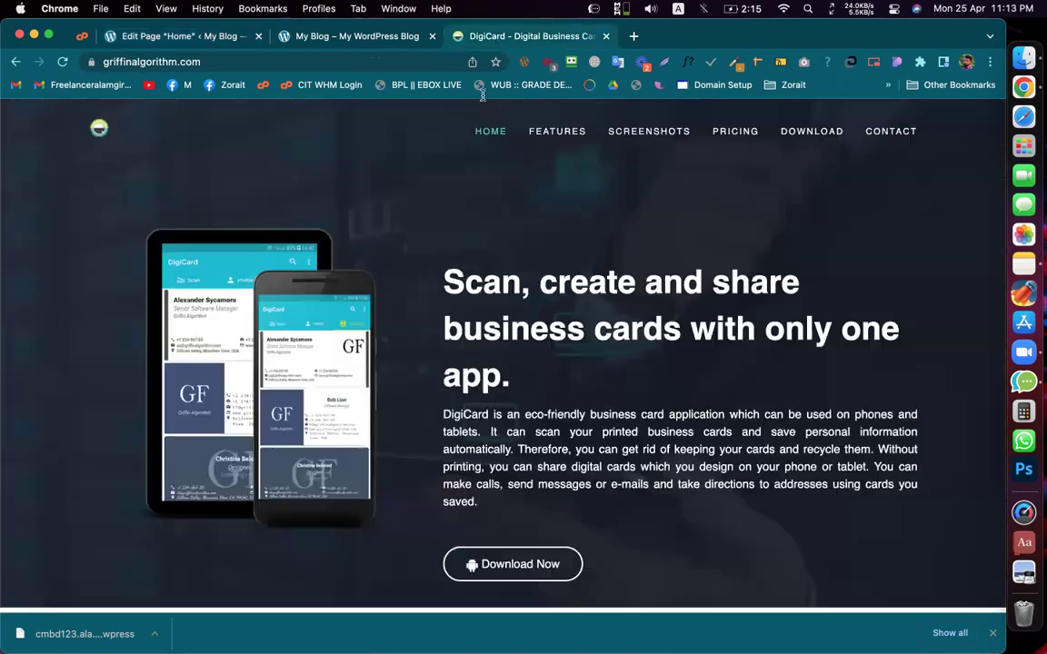
pyautogui.scroll(-2, 532, 306)
pyautogui.scroll(2, 536, 307)
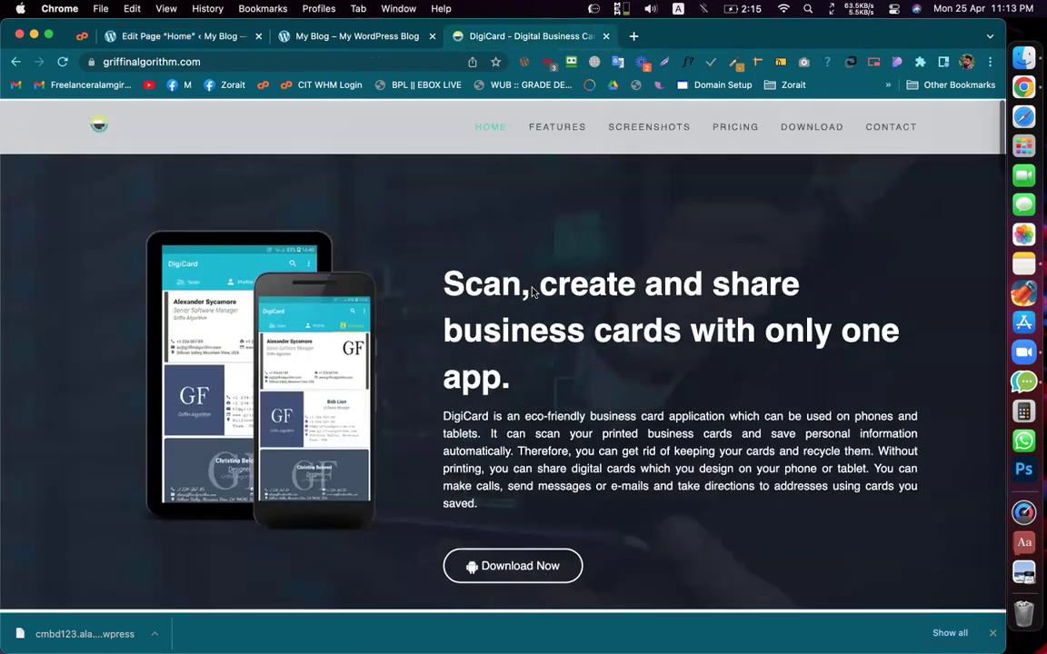
pyautogui.click(211, 38)
pyautogui.click(536, 36)
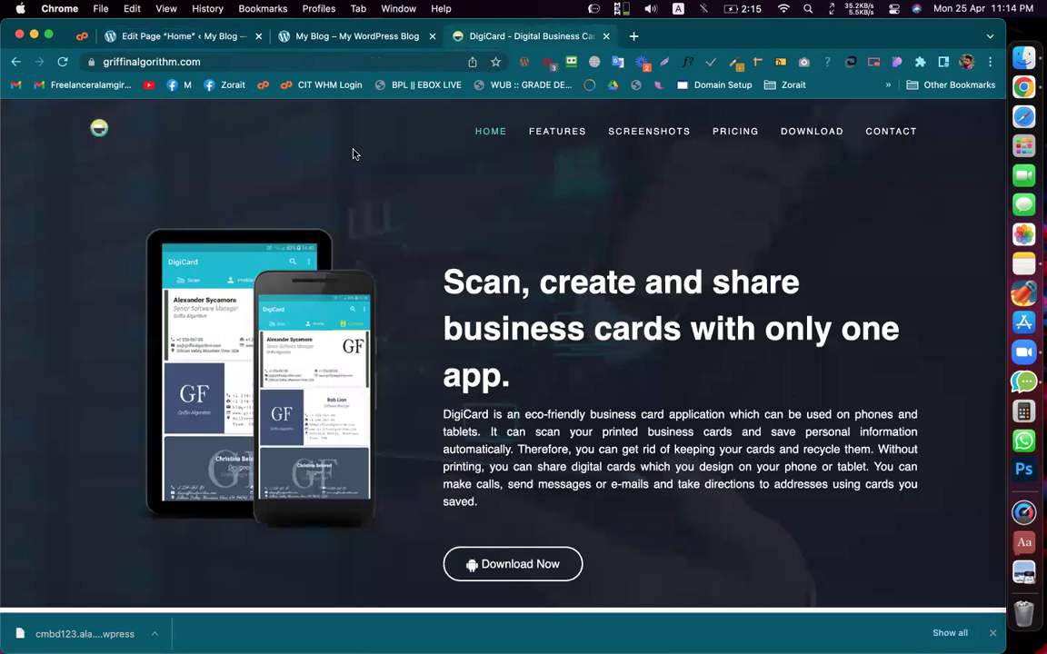
pyautogui.scroll(-15, 385, 136)
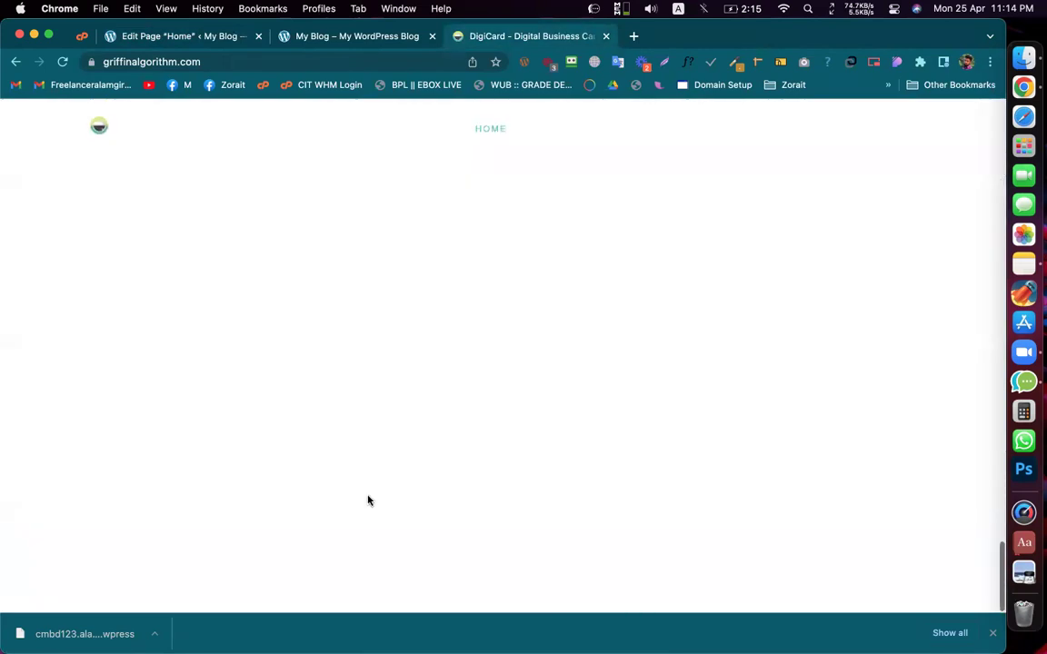
pyautogui.scroll(15, 478, 354)
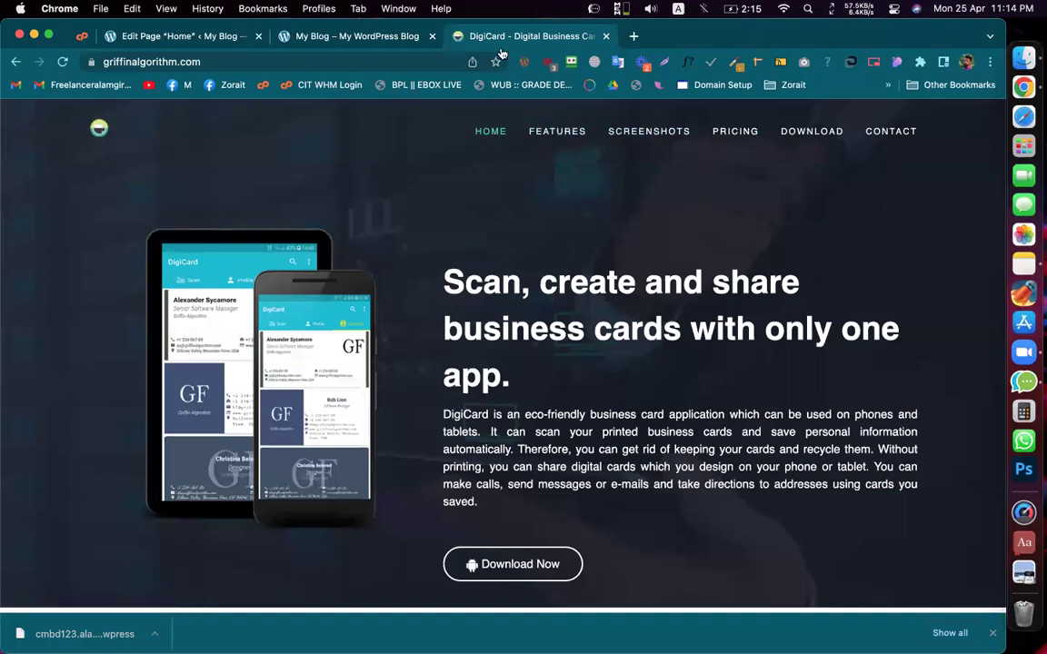
pyautogui.click(150, 37)
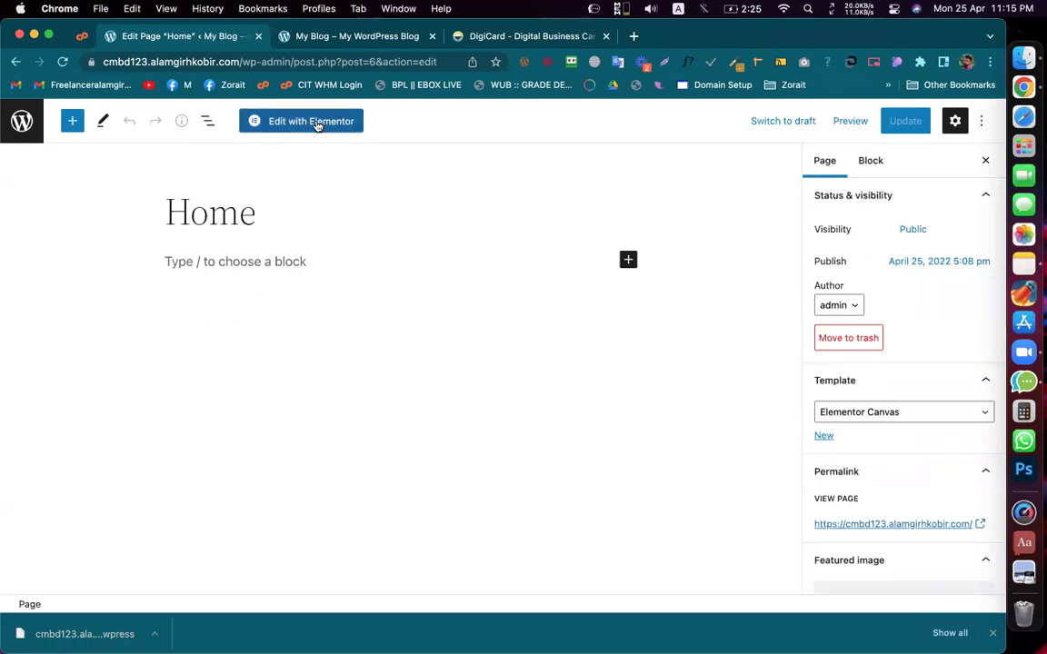
# Step: Launch Elementor on the Home page, glance at the reference site, and start a new section
pyautogui.click(316, 124)
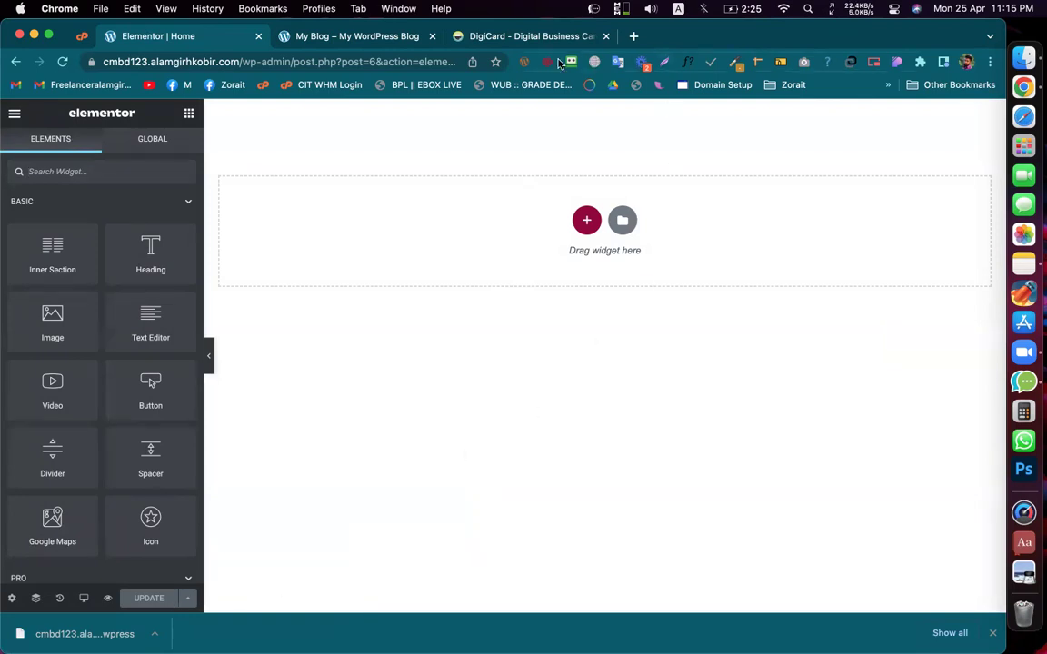
pyautogui.click(490, 37)
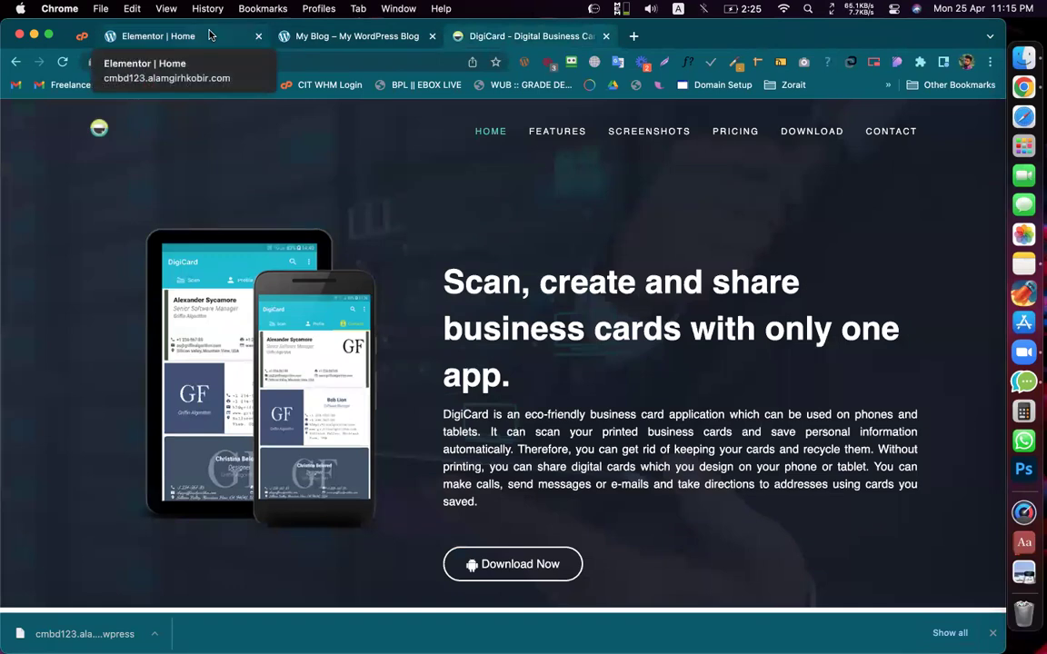
pyautogui.click(209, 36)
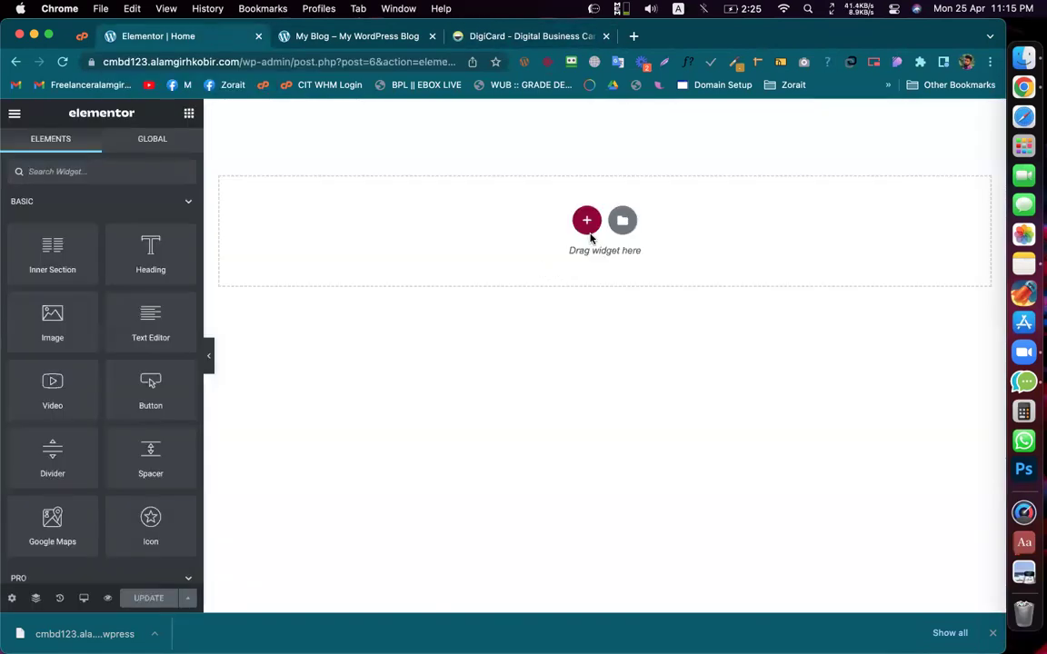
pyautogui.click(587, 227)
# Step: Add a top inner section, narrow its left column to about 11%, and drop an Image widget there
pyautogui.click(397, 247)
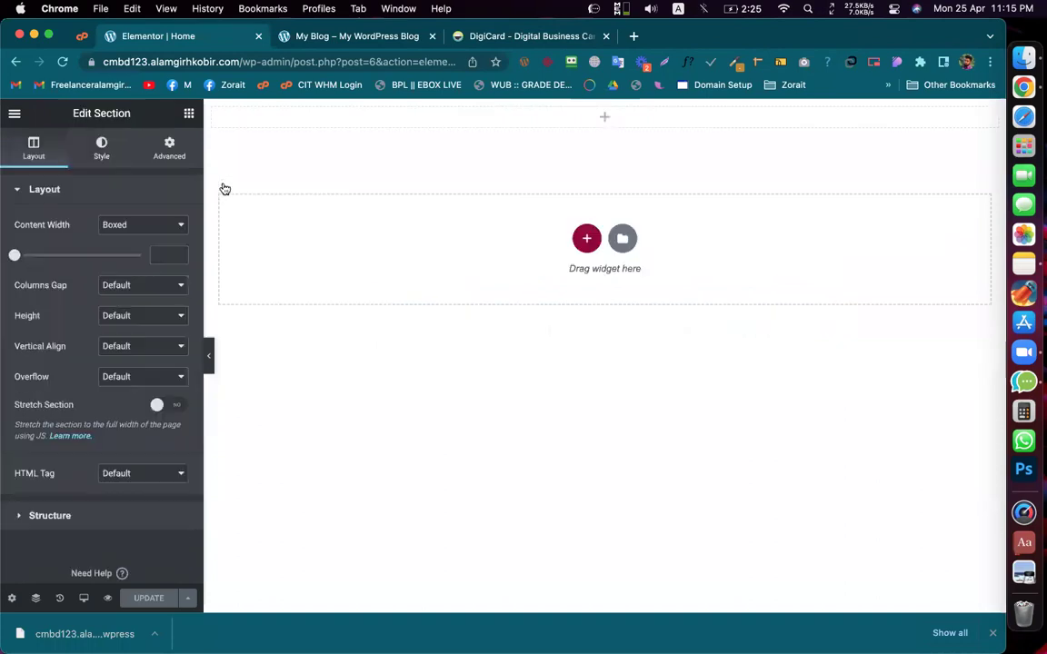
pyautogui.moveTo(92, 220); pyautogui.dragTo(559, 120)
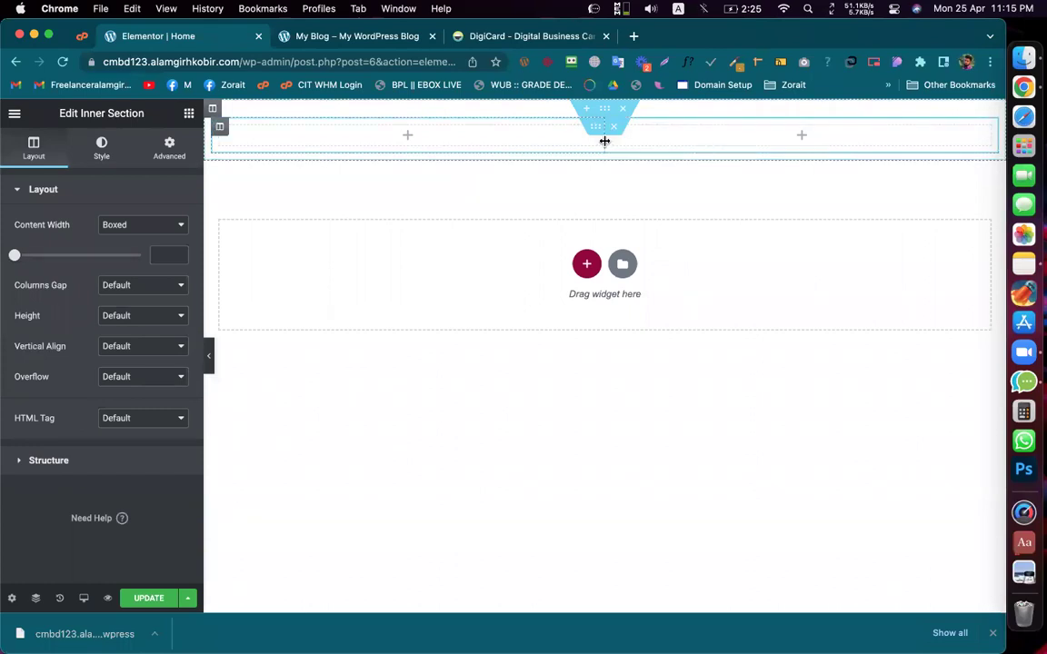
pyautogui.moveTo(604, 140); pyautogui.dragTo(293, 133)
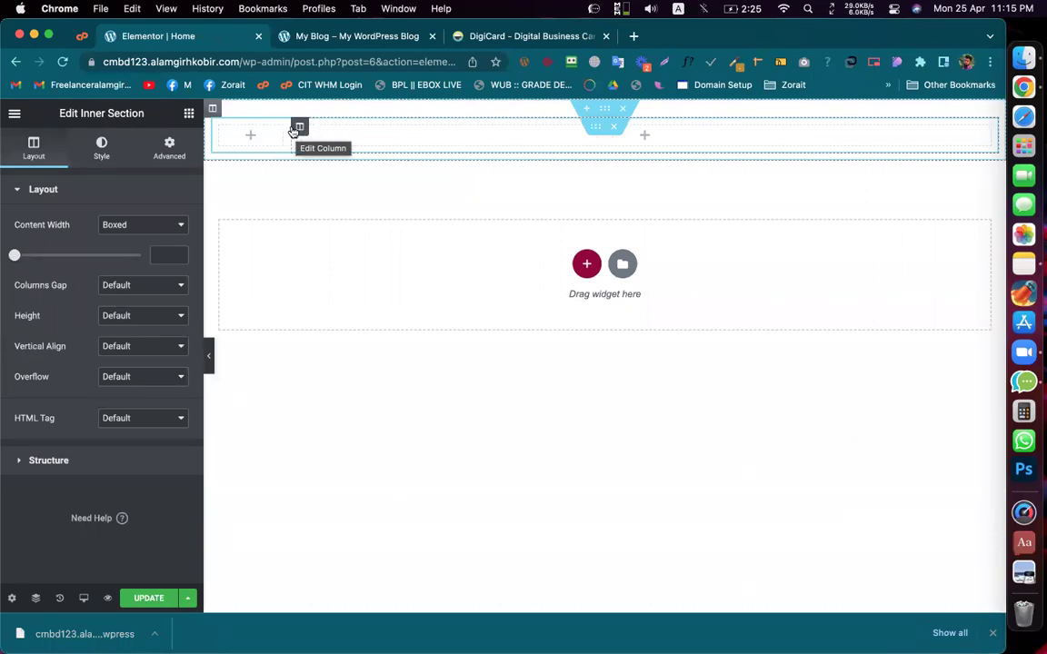
pyautogui.click(188, 114)
pyautogui.moveTo(57, 323); pyautogui.dragTo(253, 138)
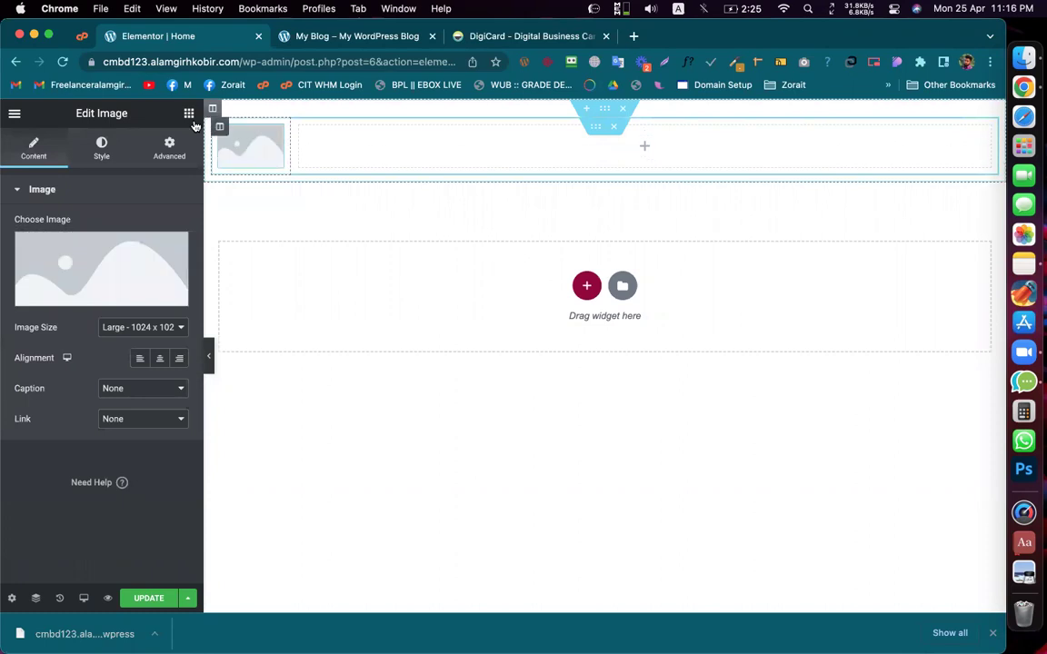
pyautogui.click(189, 113)
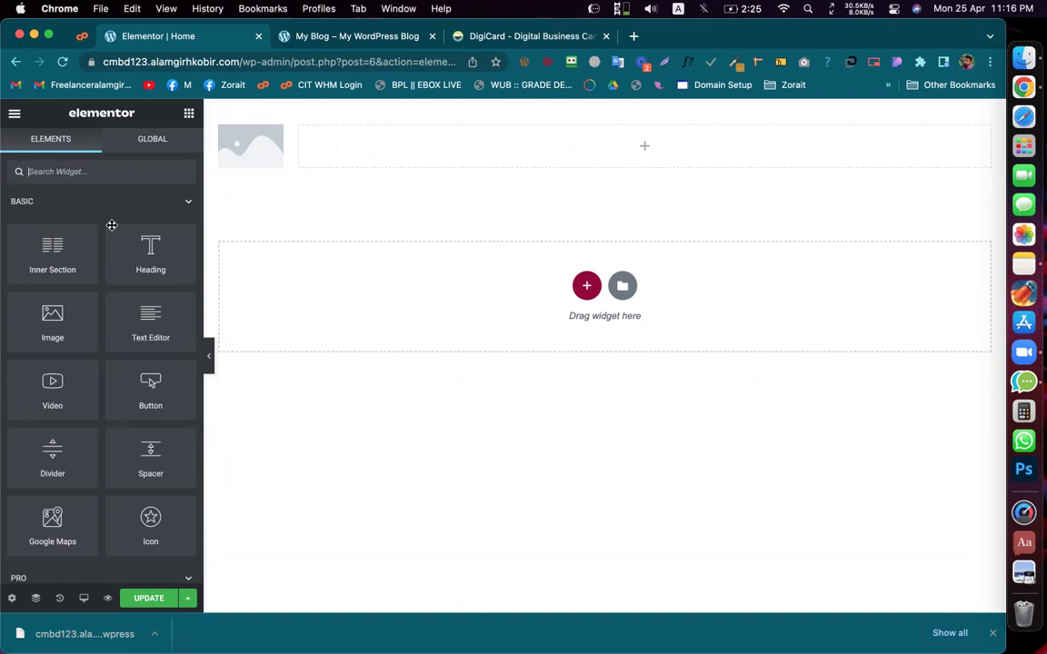
# Step: Scroll down and compare against the logo on the DigiCard reference site
pyautogui.scroll(-5, 84, 379)
pyautogui.scroll(-5, 84, 379)
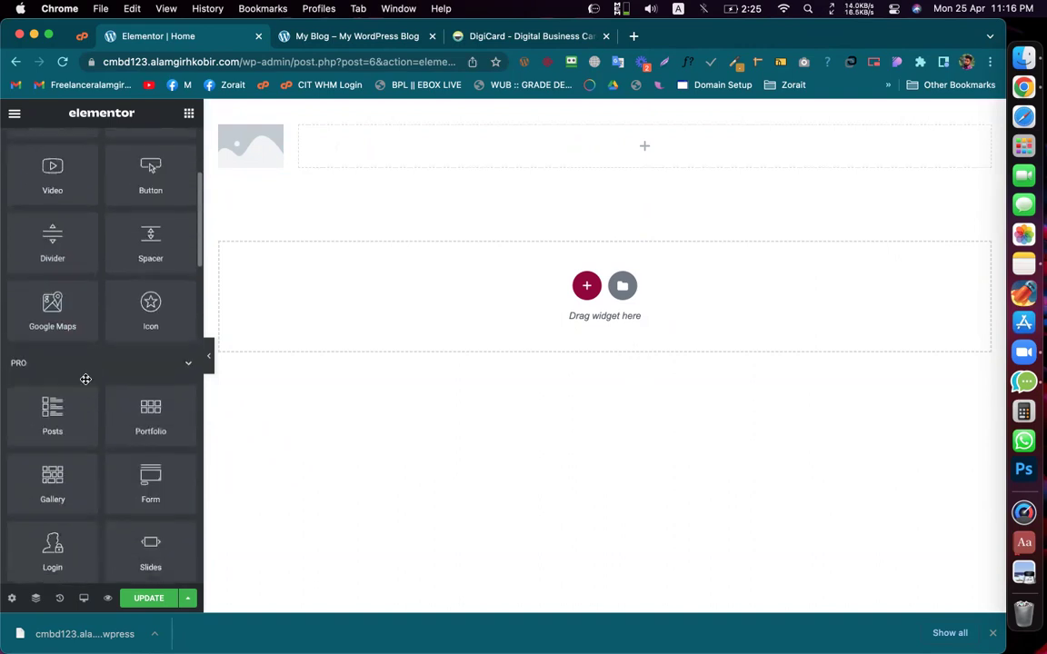
pyautogui.scroll(-2, 108, 433)
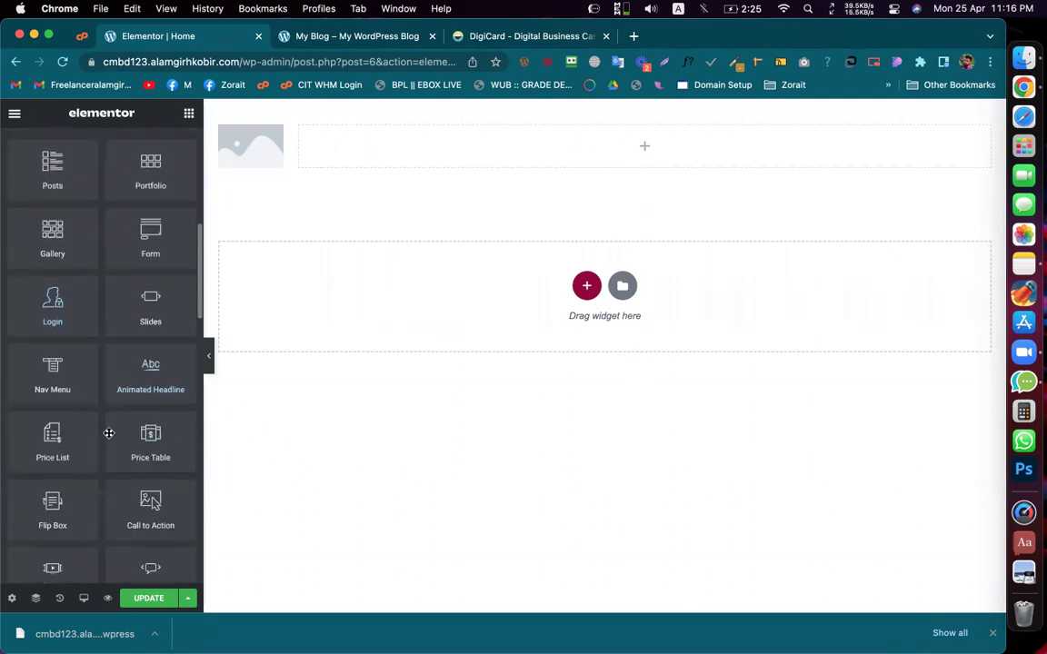
pyautogui.scroll(-8, 108, 434)
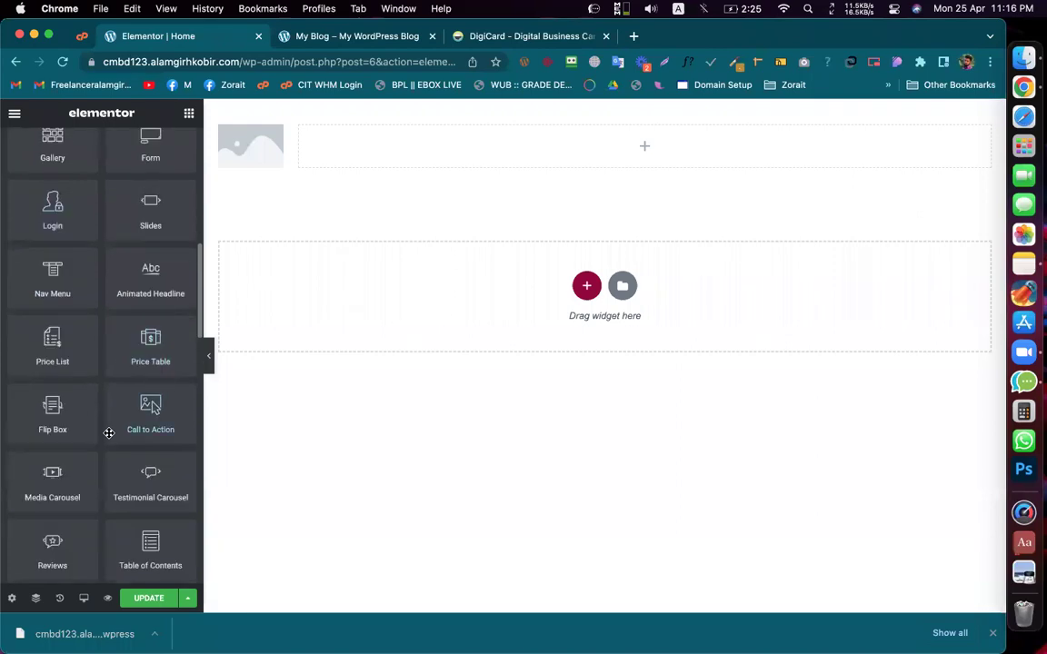
pyautogui.scroll(-2, 108, 433)
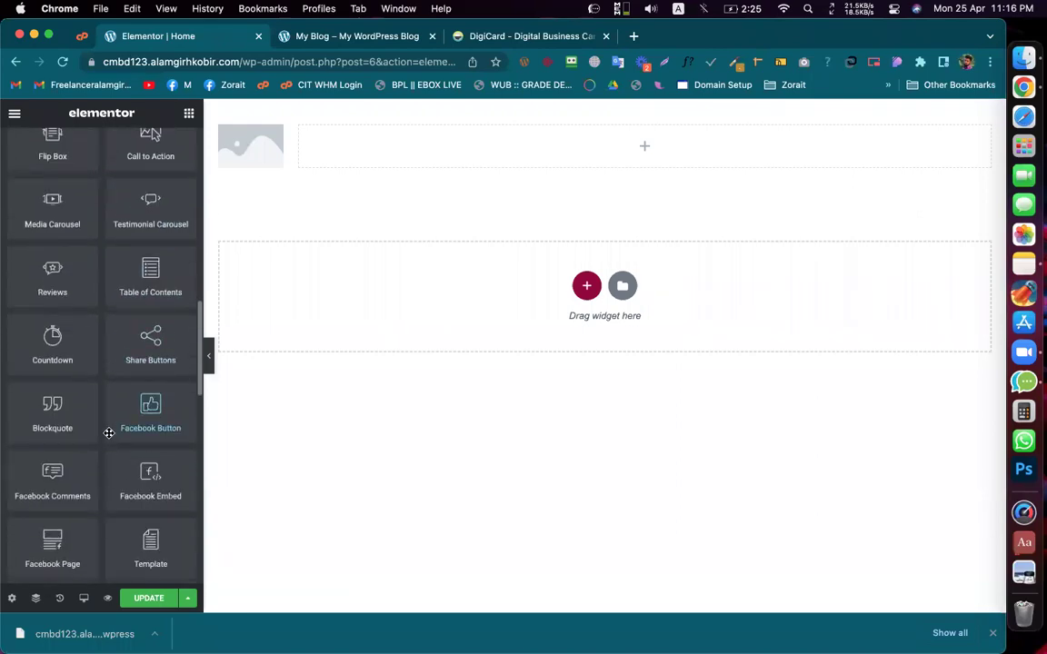
pyautogui.click(510, 36)
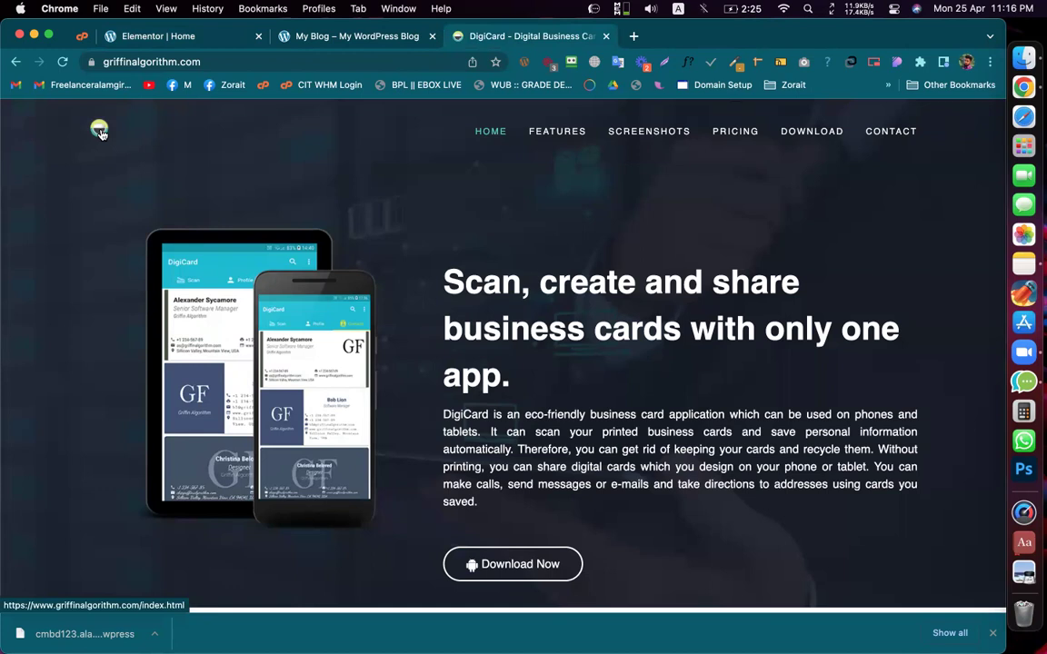
pyautogui.click(189, 34)
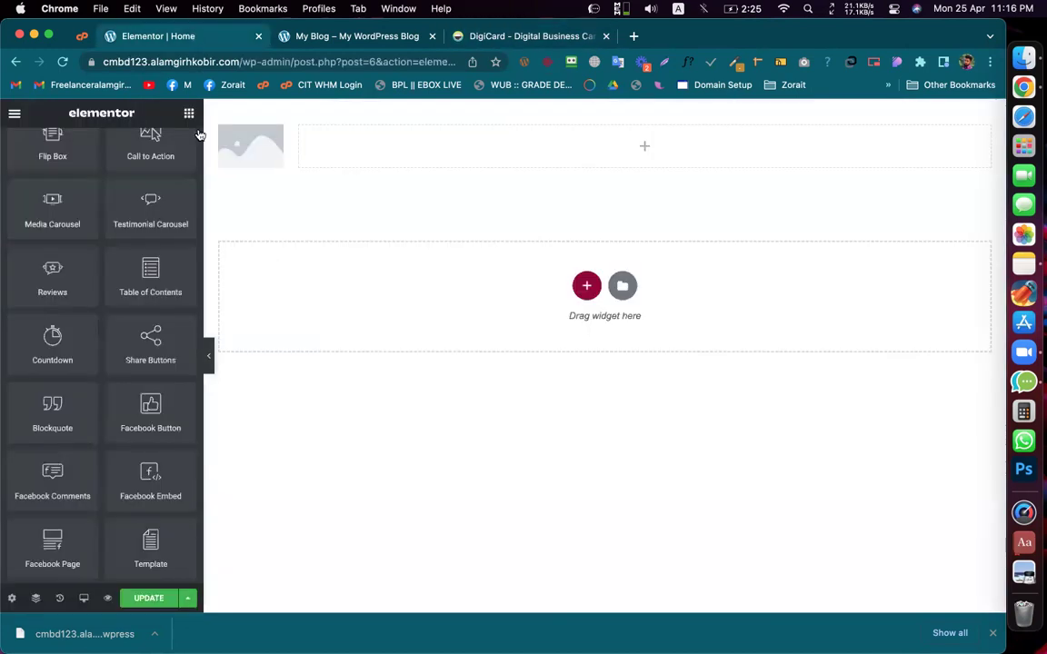
# Step: Link the image to a Custom URL using the dynamic Site URL tag
pyautogui.click(258, 152)
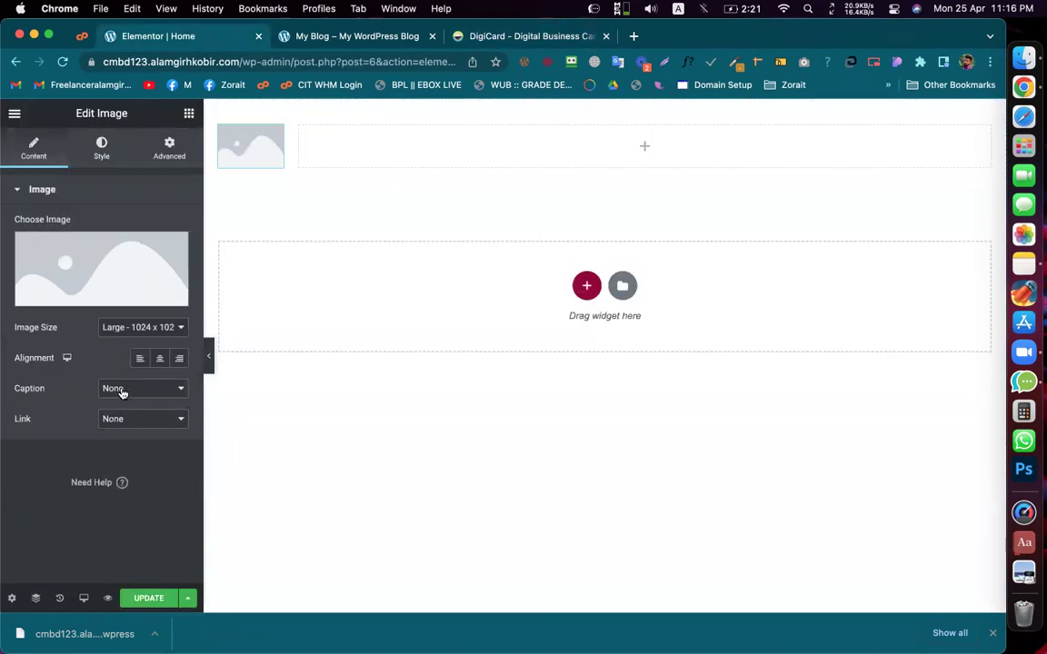
pyautogui.click(129, 419)
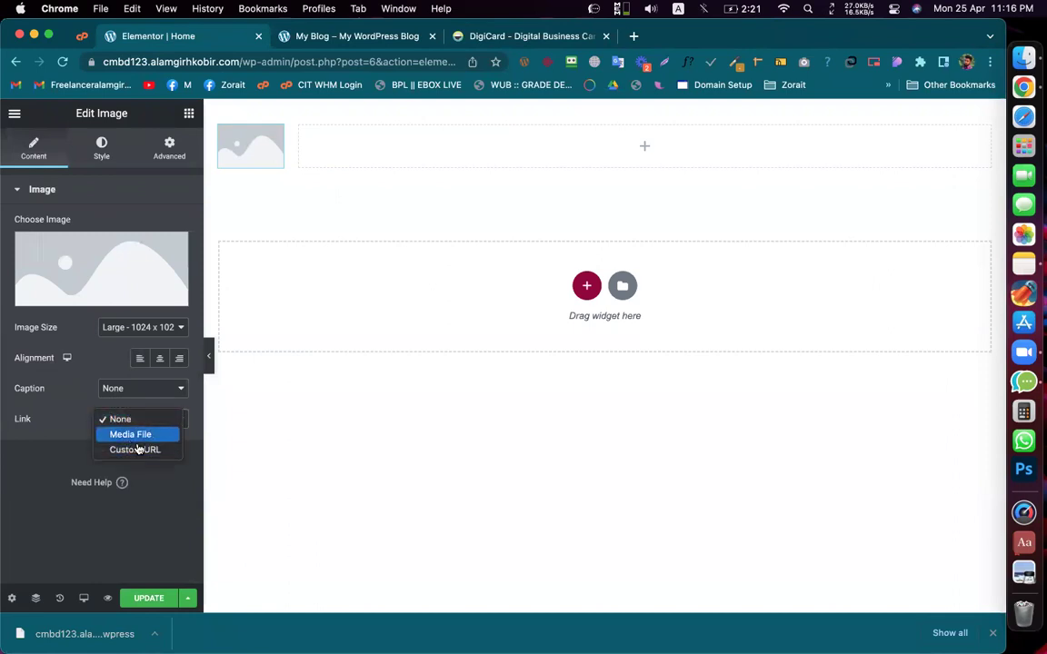
pyautogui.press('Escape')
pyautogui.press('c')
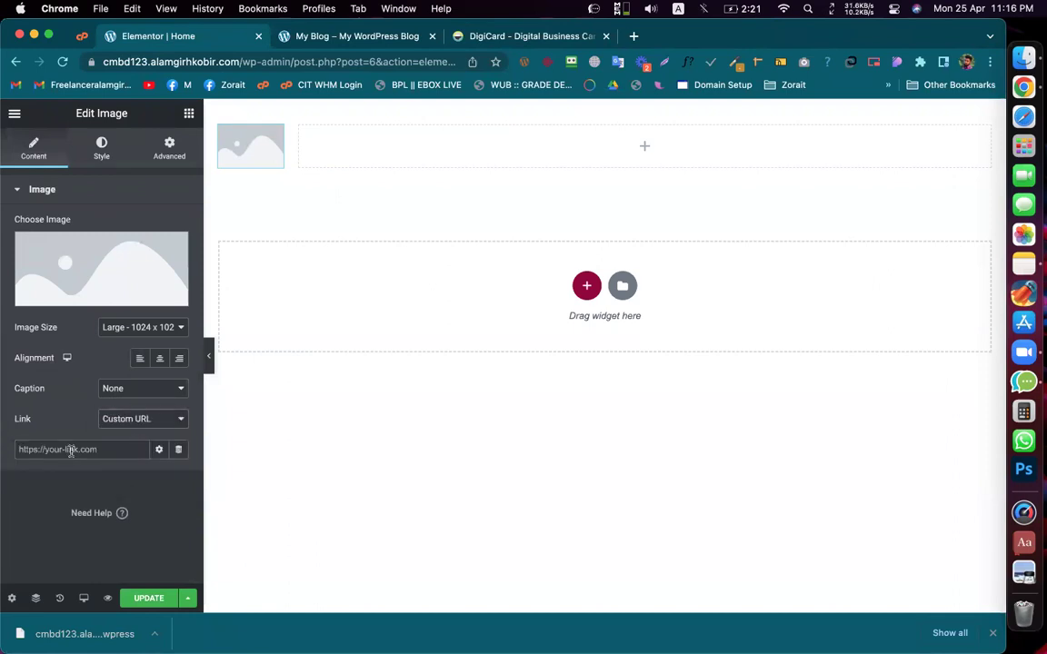
pyautogui.click(178, 451)
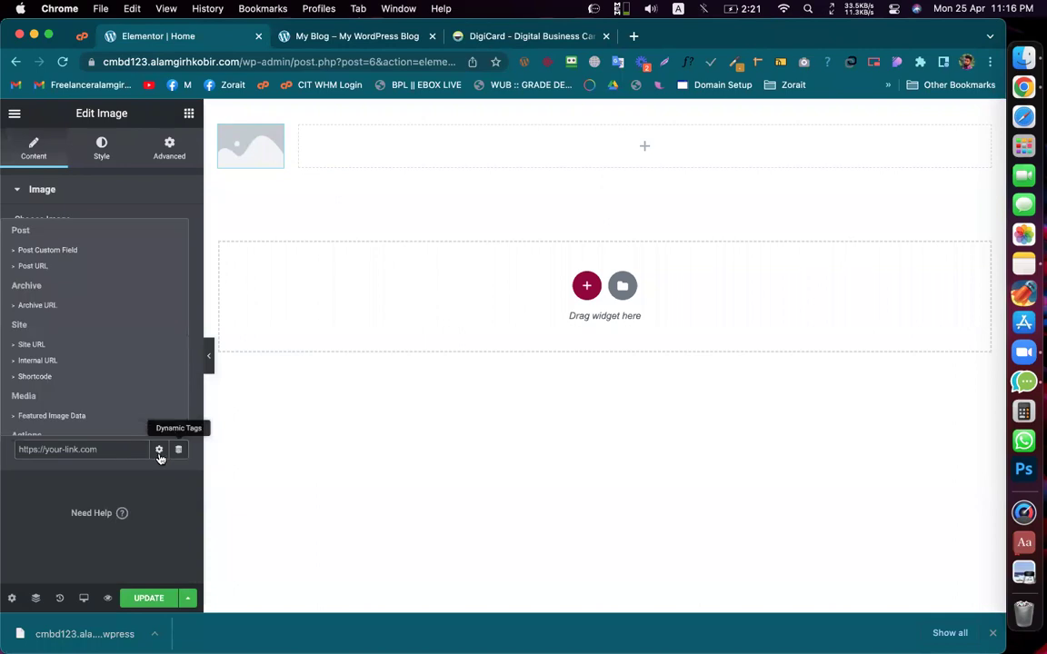
pyautogui.click(32, 345)
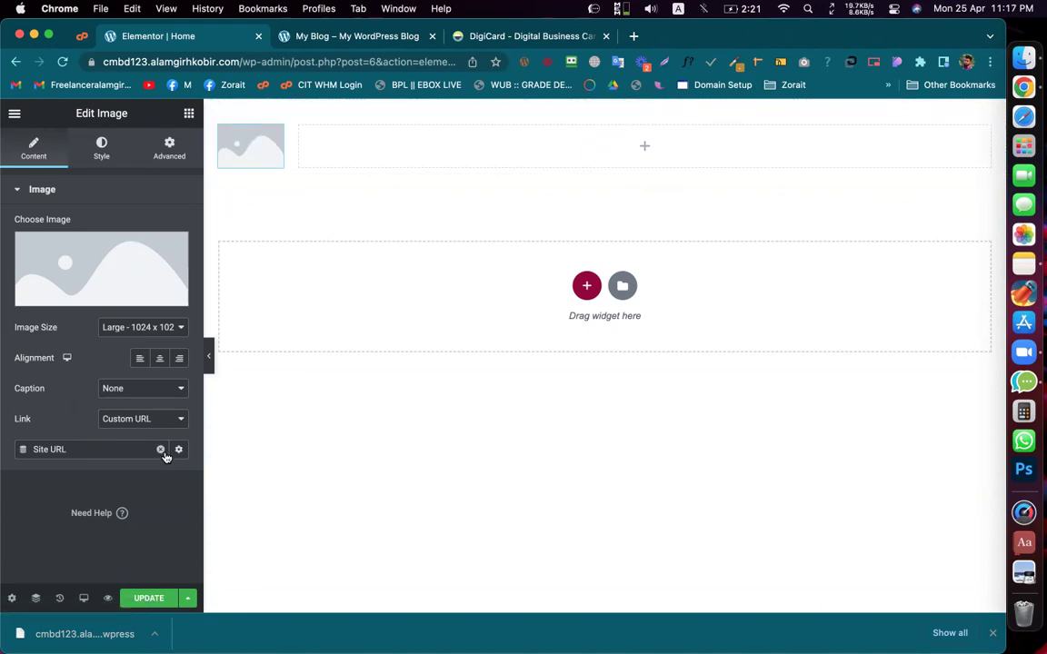
pyautogui.click(523, 37)
pyautogui.scroll(-10, 357, 311)
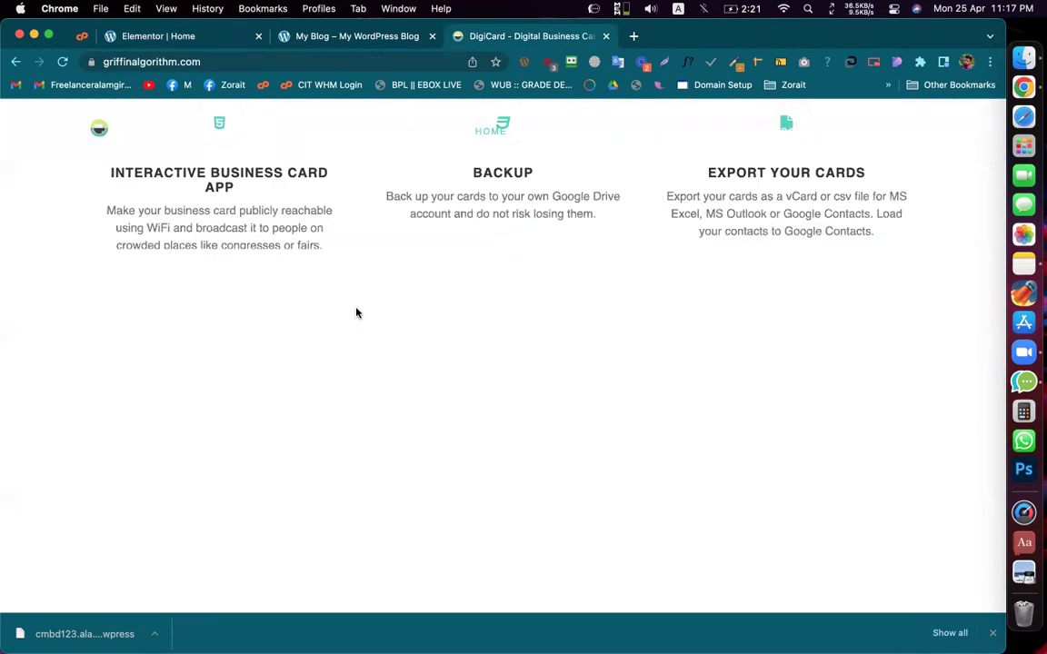
pyautogui.scroll(5, 242, 204)
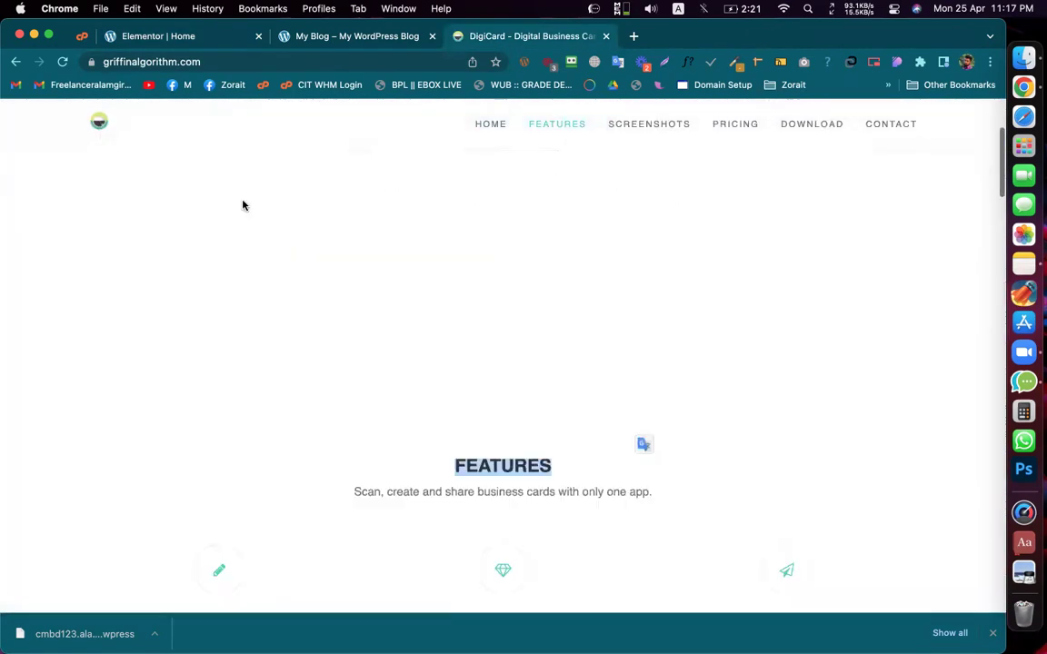
pyautogui.scroll(5, 243, 205)
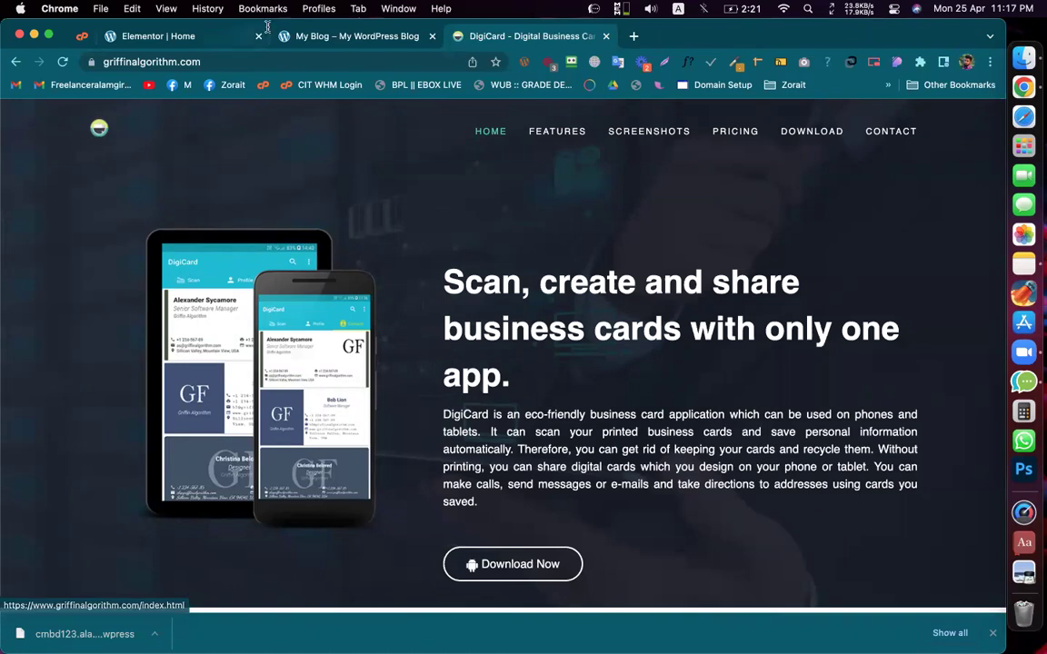
pyautogui.scroll(-1, 157, 213)
pyautogui.scroll(-5, 156, 213)
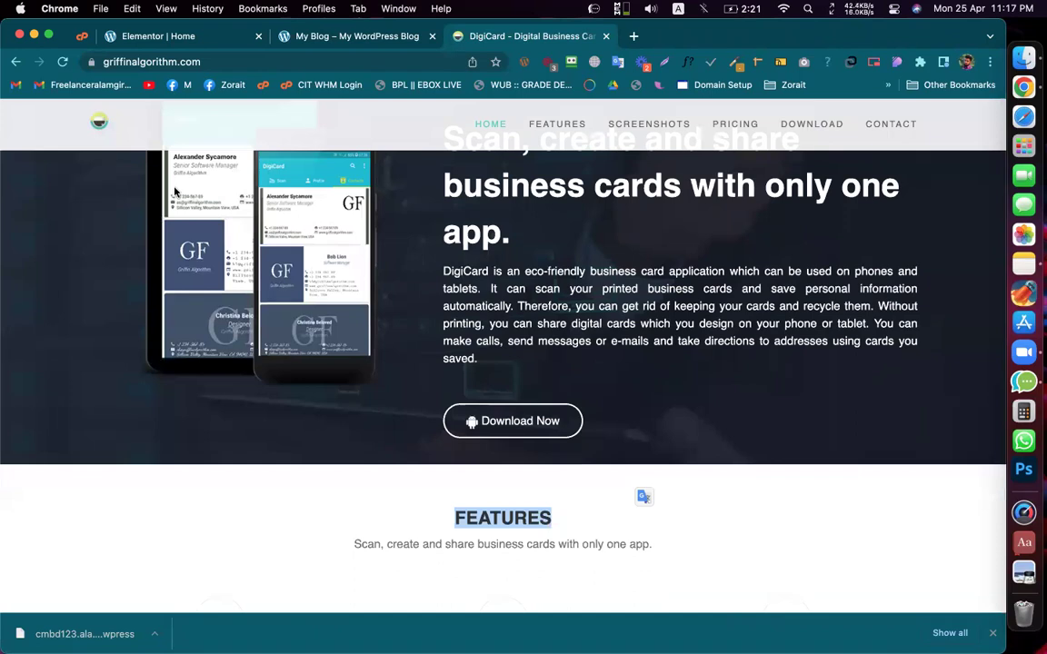
pyautogui.scroll(-1, 218, 270)
pyautogui.scroll(-5, 218, 270)
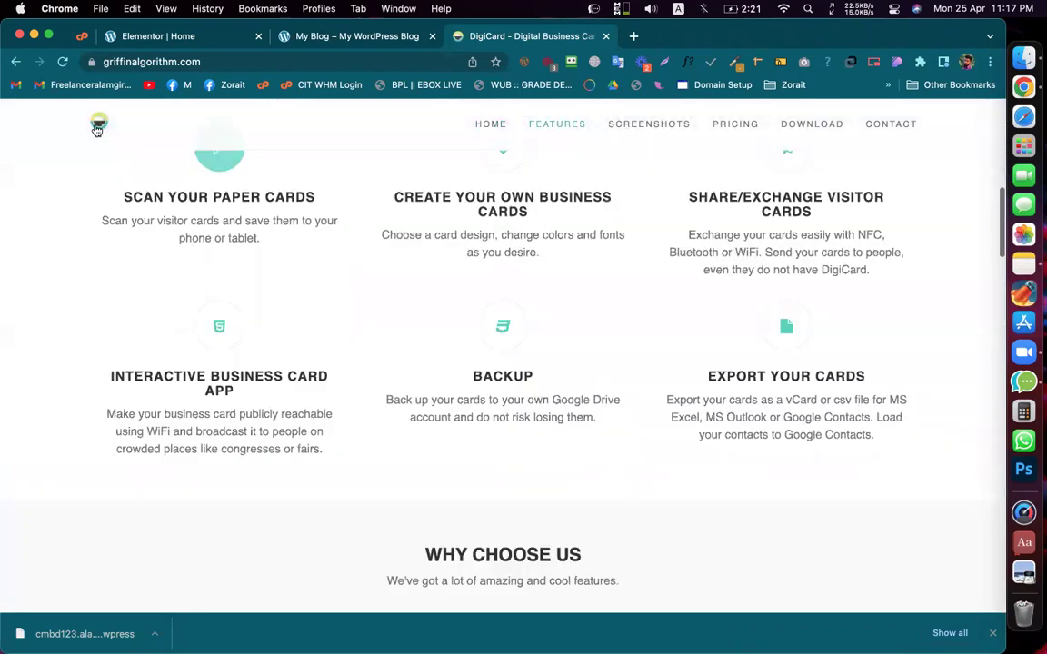
pyautogui.scroll(6, 191, 145)
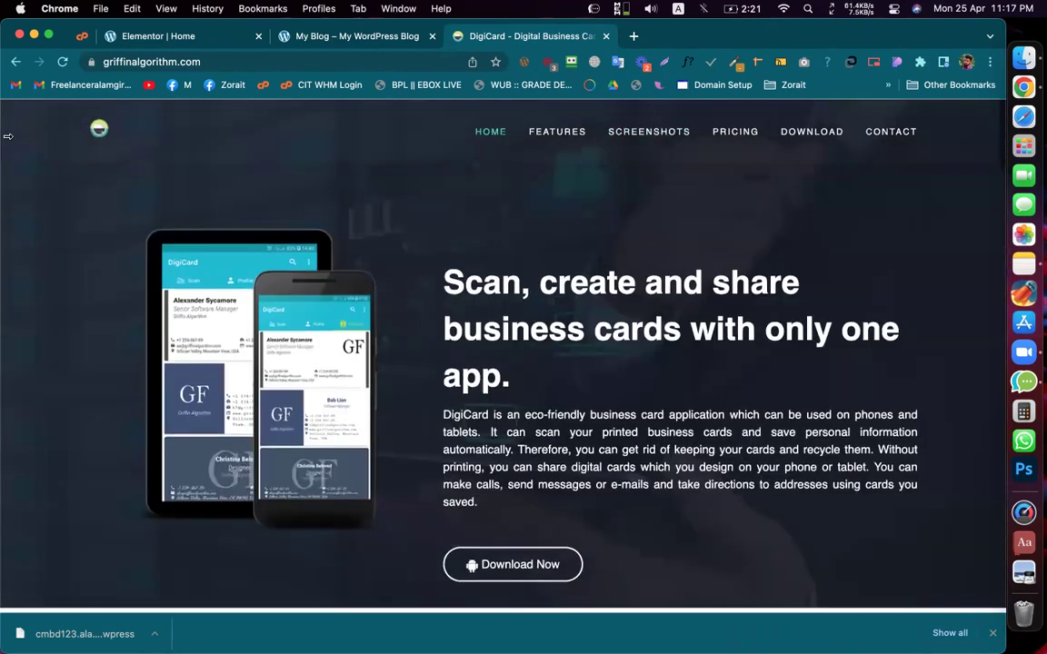
pyautogui.click(239, 62)
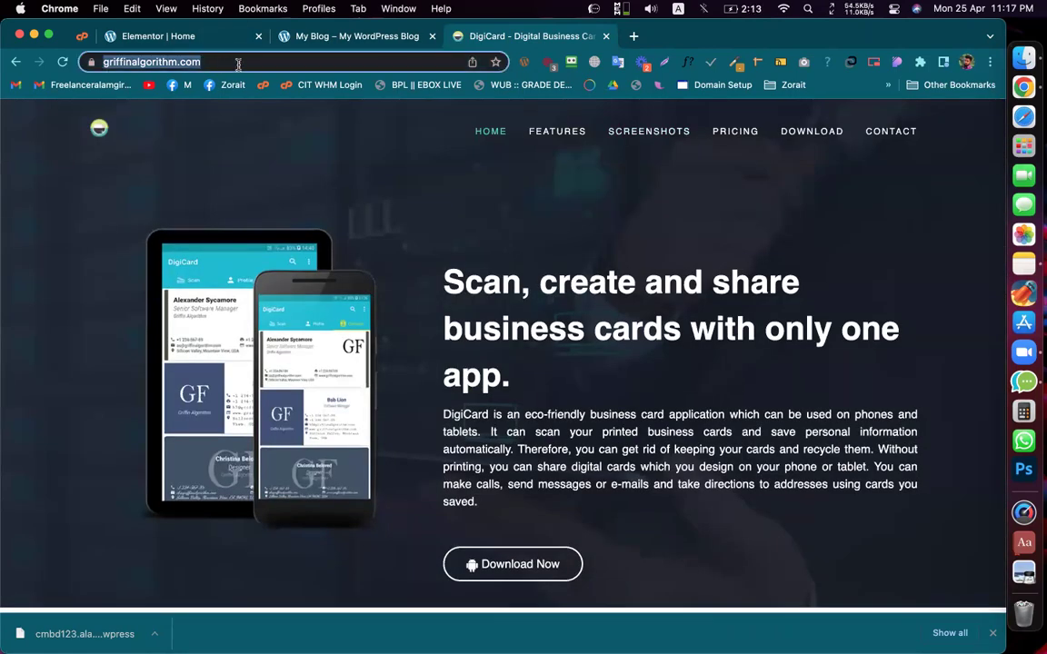
pyautogui.press('Escape')
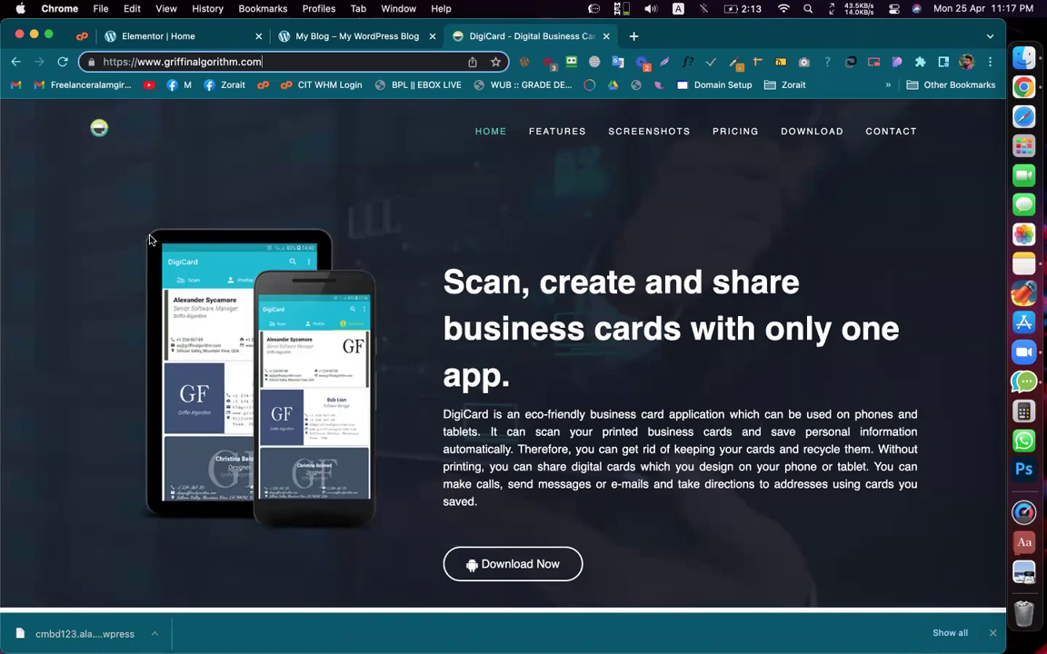
pyautogui.click(218, 40)
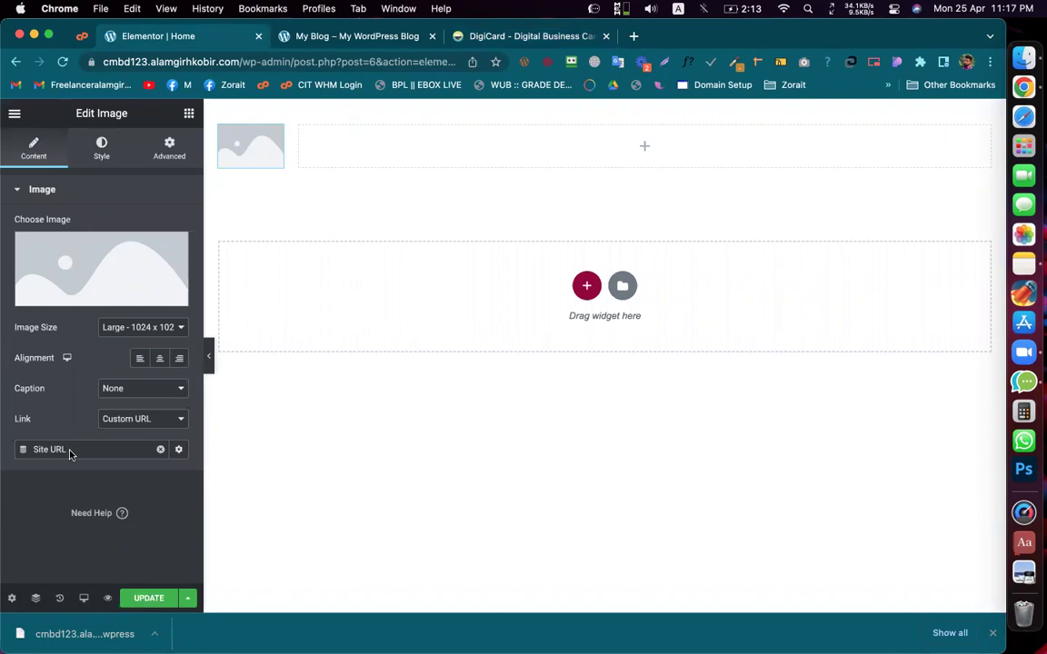
# Step: Reapply the Site URL dynamic link, open the media library, and switch to the DigiCard site
pyautogui.click(161, 452)
pyautogui.click(178, 449)
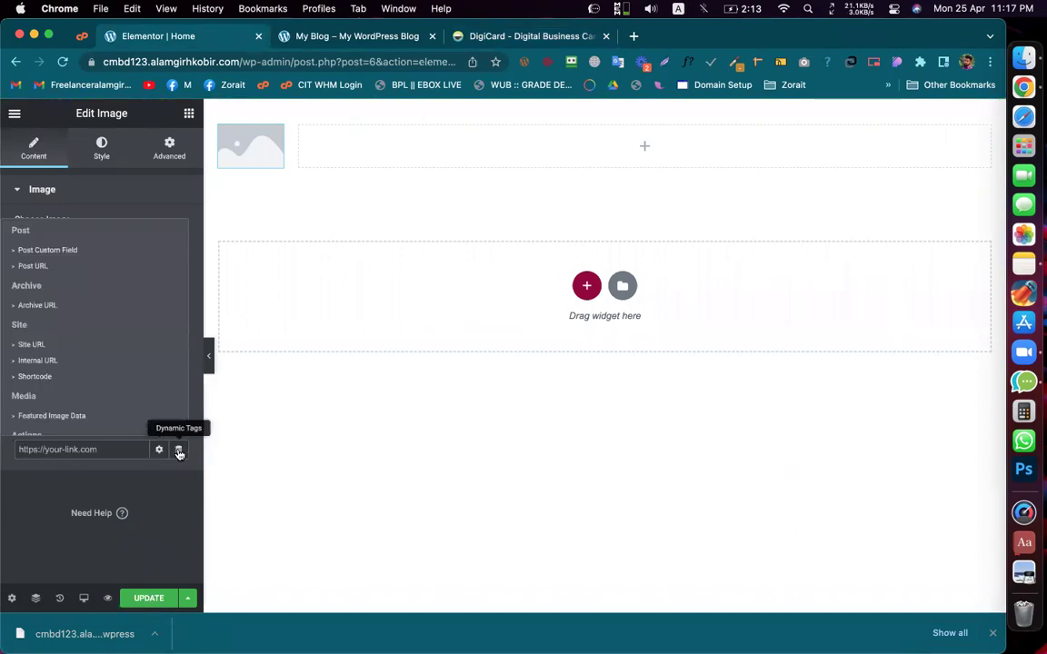
pyautogui.click(32, 345)
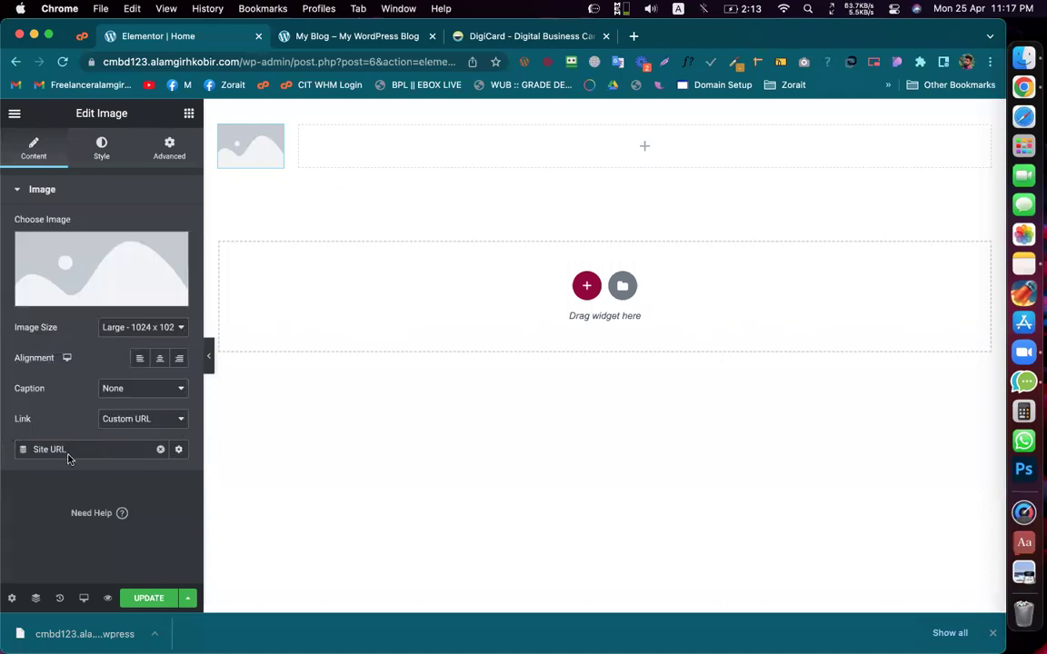
pyautogui.click(116, 261)
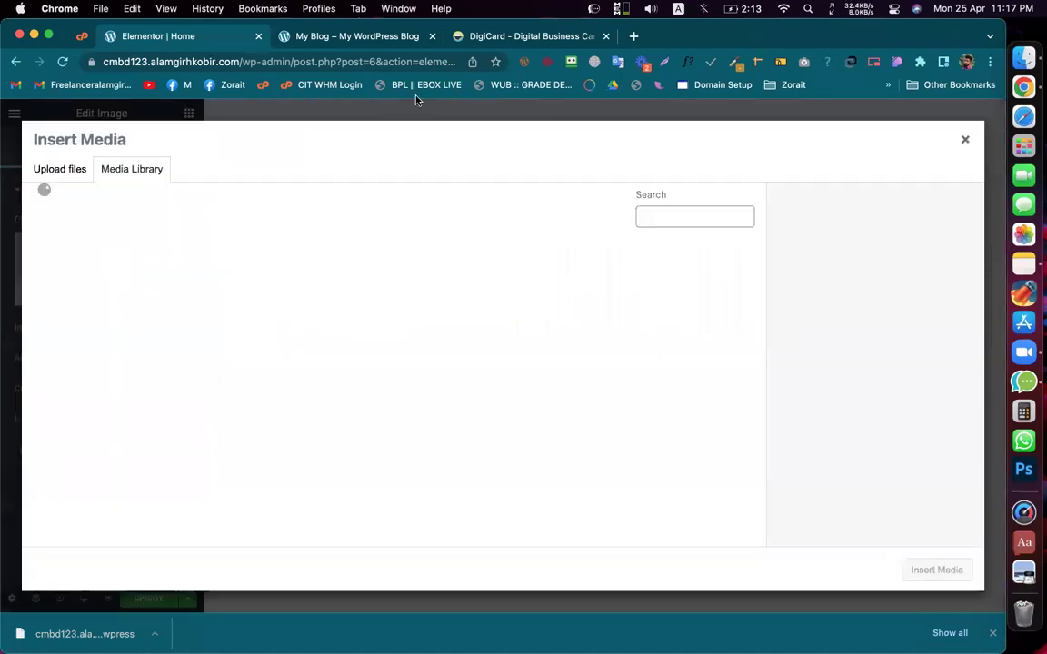
pyautogui.click(511, 35)
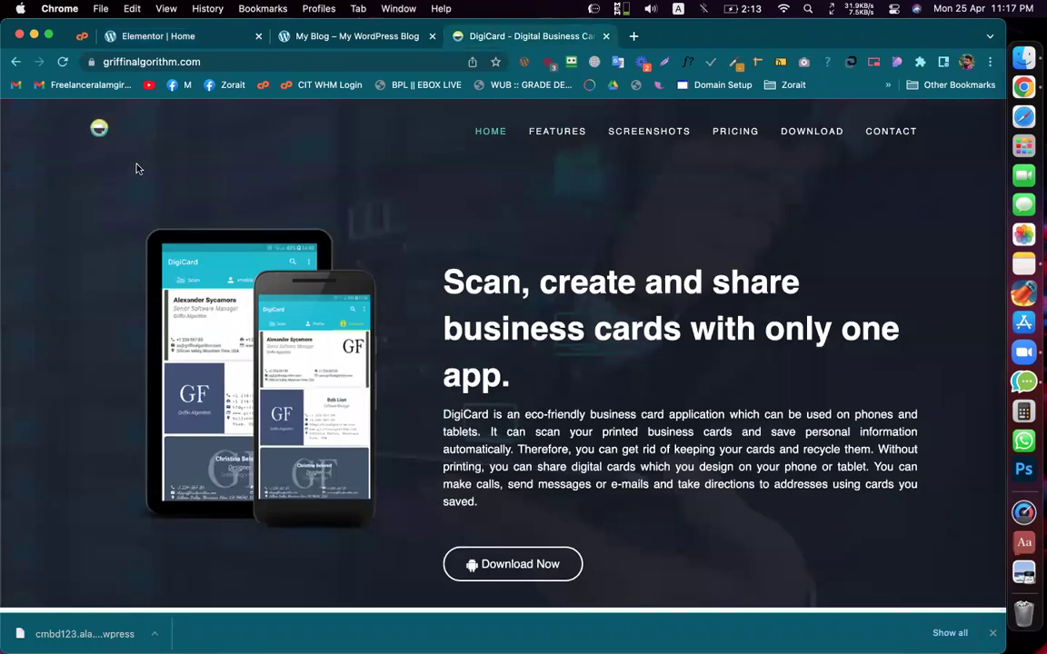
# Step: Save the DigiCard site logo image as logo.png, then return to the Elementor | Home tab
pyautogui.rightClick(99, 129)
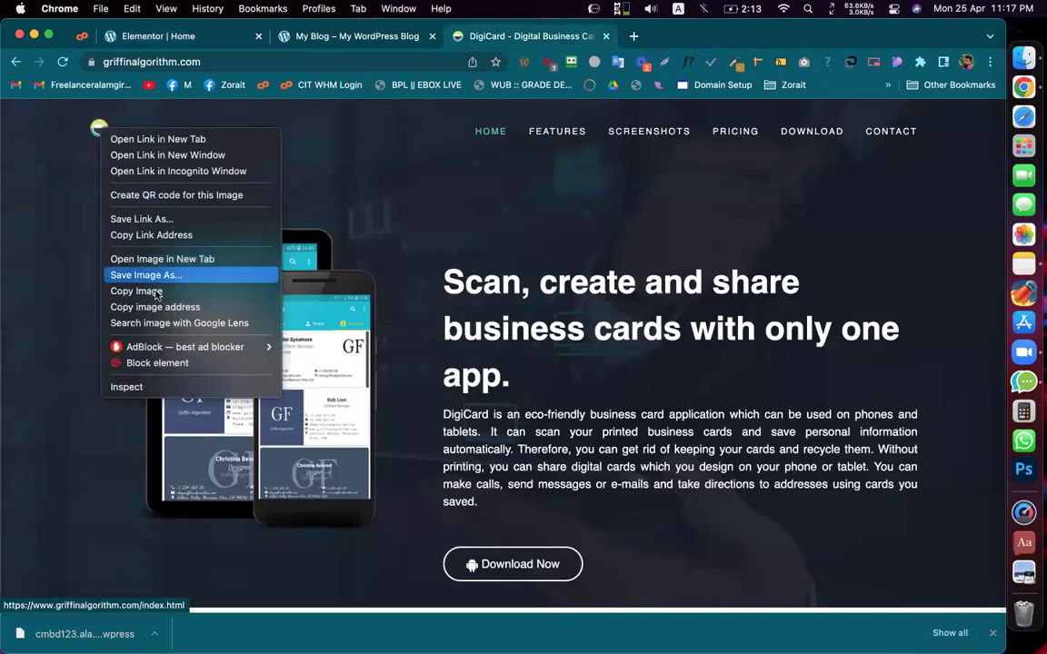
pyautogui.click(151, 280)
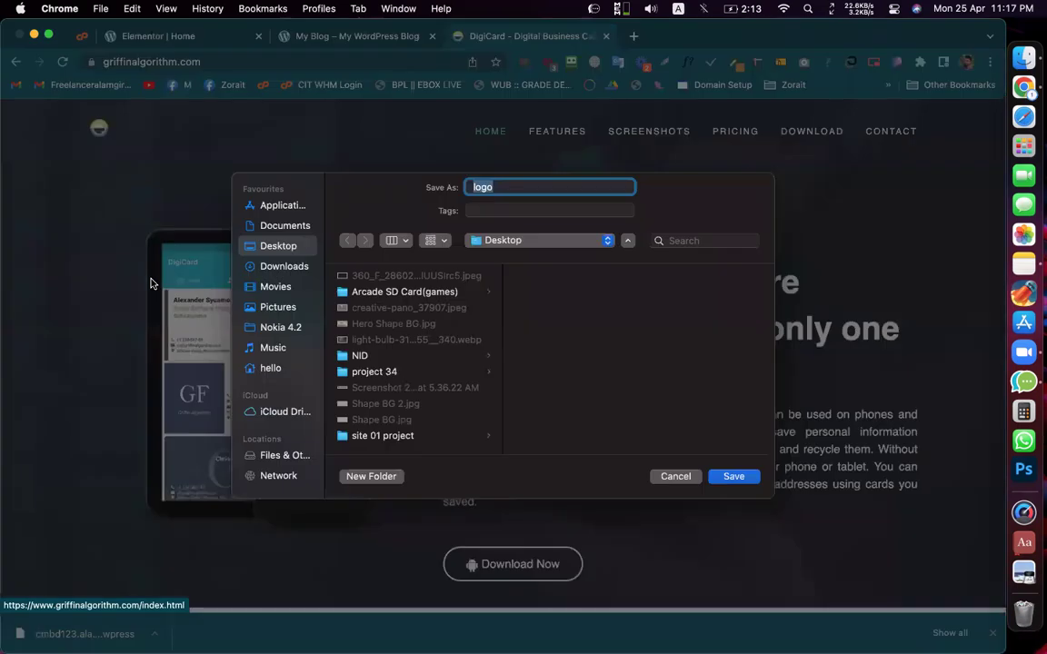
pyautogui.press('Return')
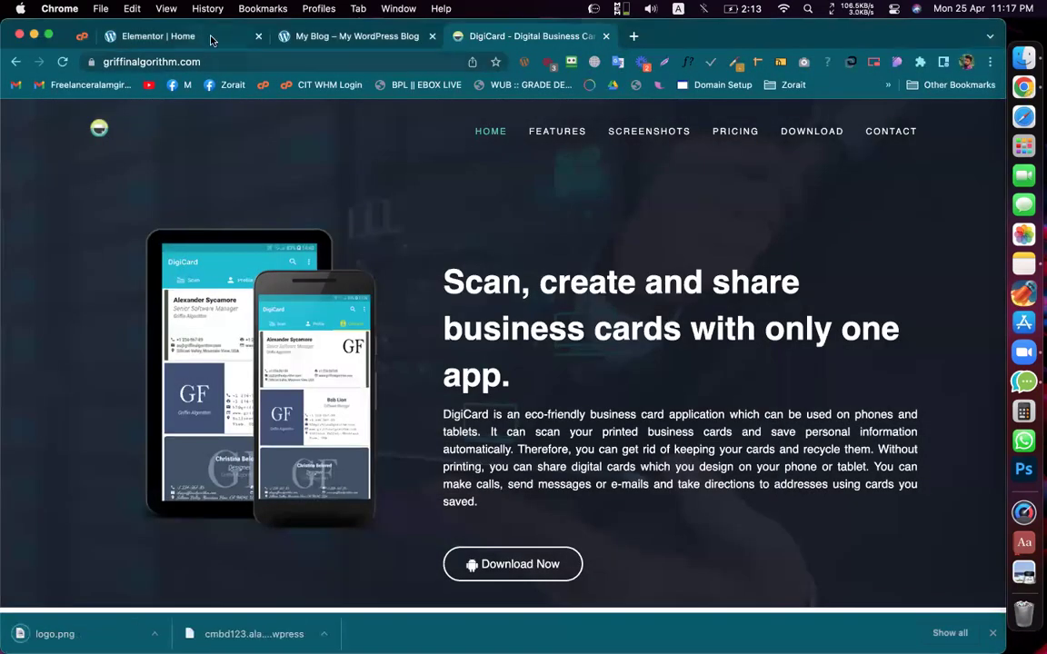
pyautogui.click(193, 37)
# Step: Upload logo.png, insert it into the header Image widget, and update the page
pyautogui.moveTo(56, 627); pyautogui.dragTo(273, 413)
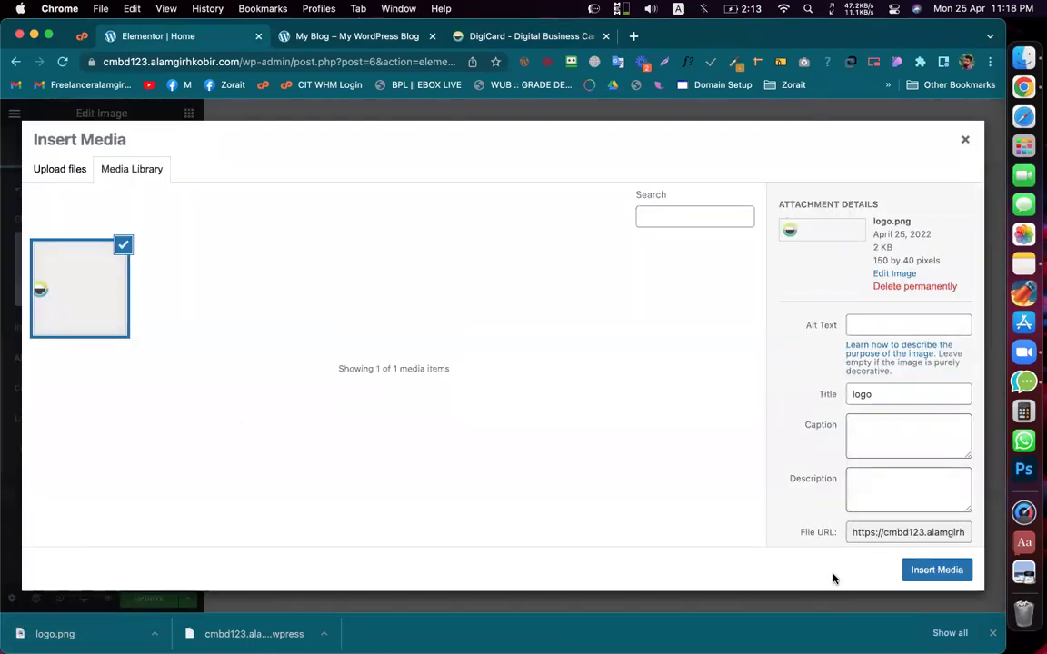
pyautogui.click(950, 570)
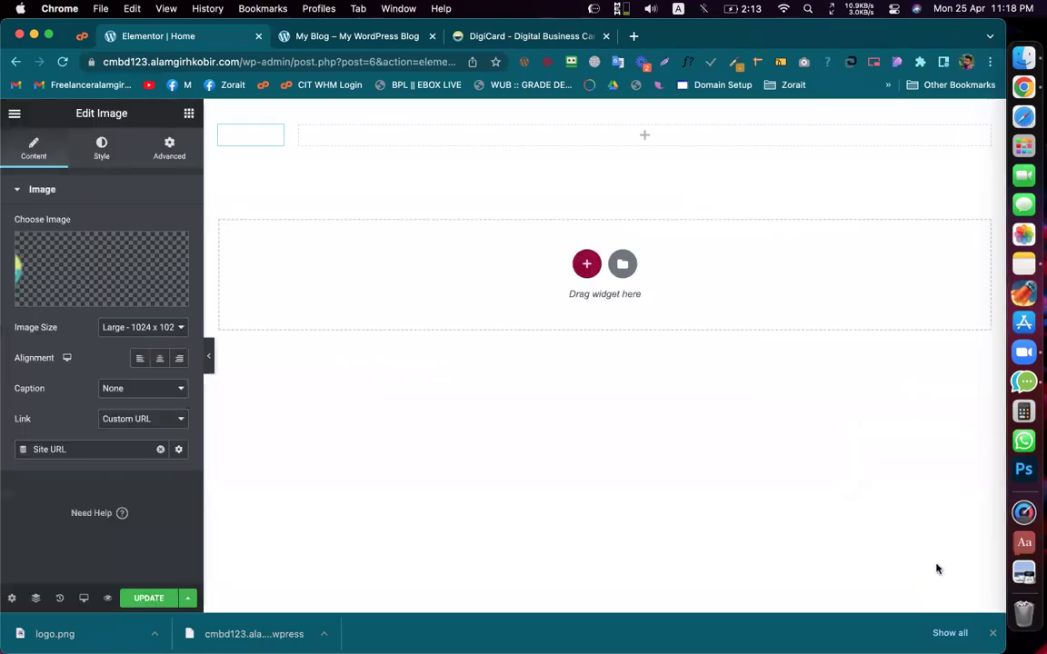
pyautogui.click(146, 598)
pyautogui.click(100, 148)
pyautogui.click(33, 148)
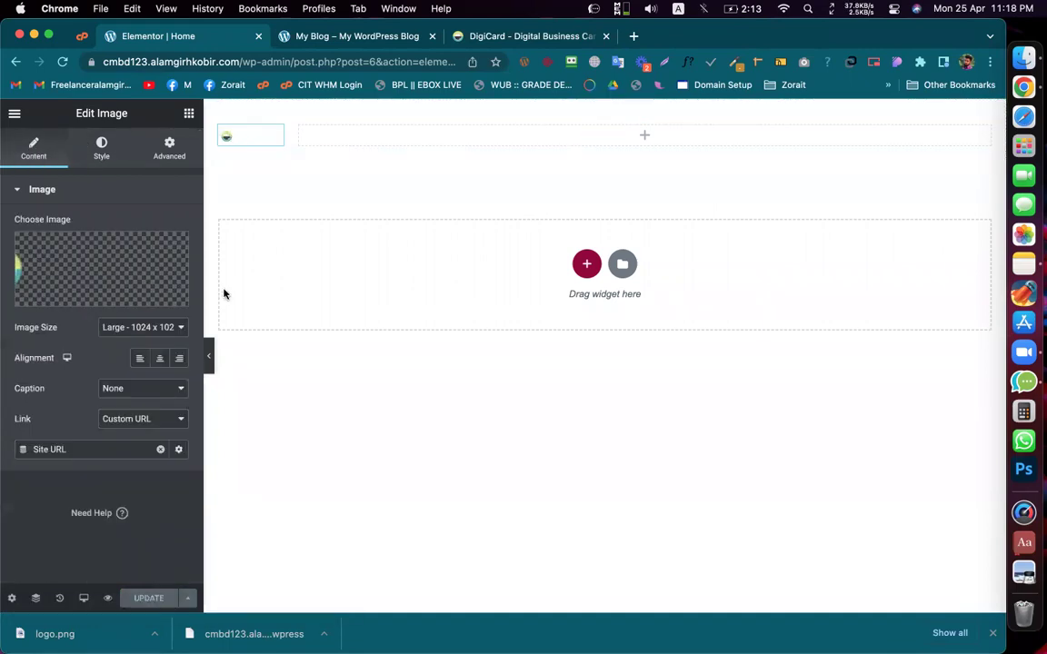
# Step: Set the logo image width to 100% in its Style settings
pyautogui.click(98, 151)
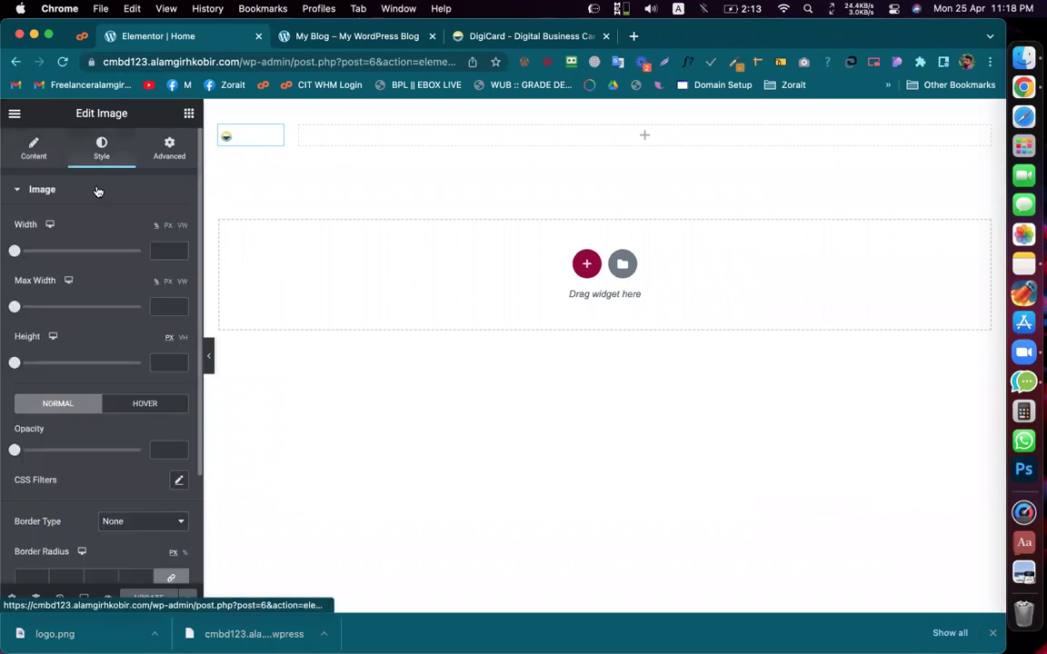
pyautogui.moveTo(14, 252); pyautogui.dragTo(159, 266)
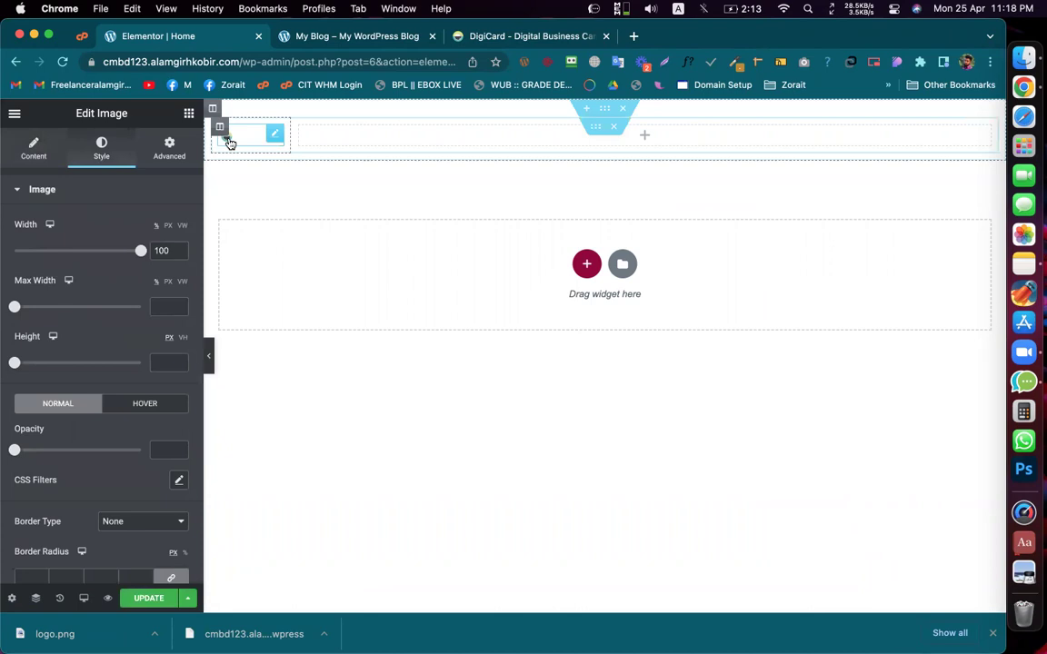
pyautogui.click(34, 148)
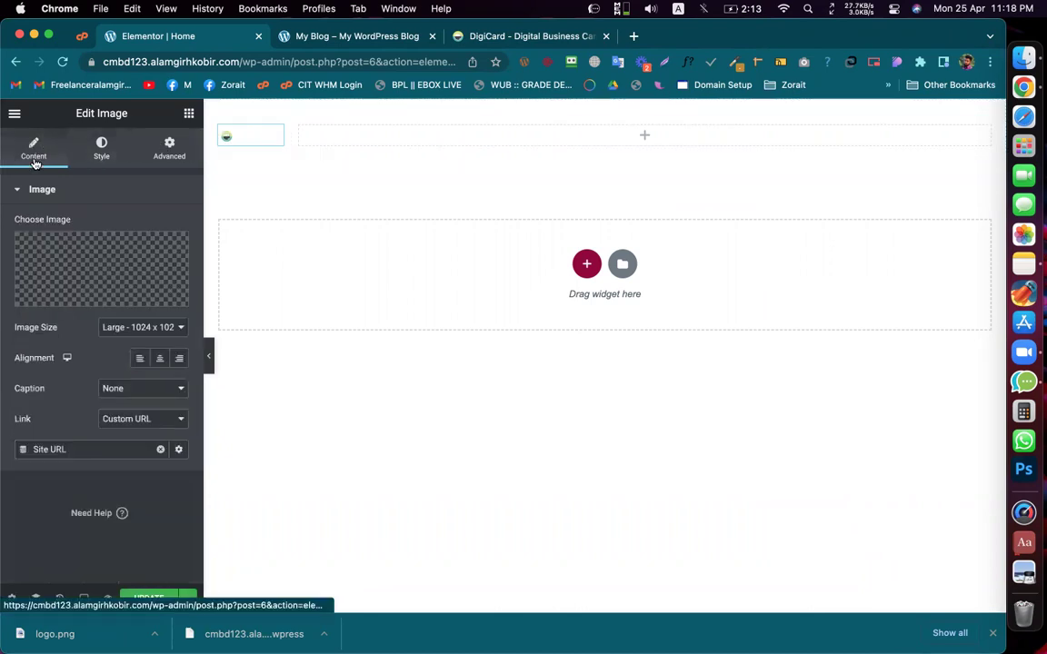
pyautogui.click(75, 263)
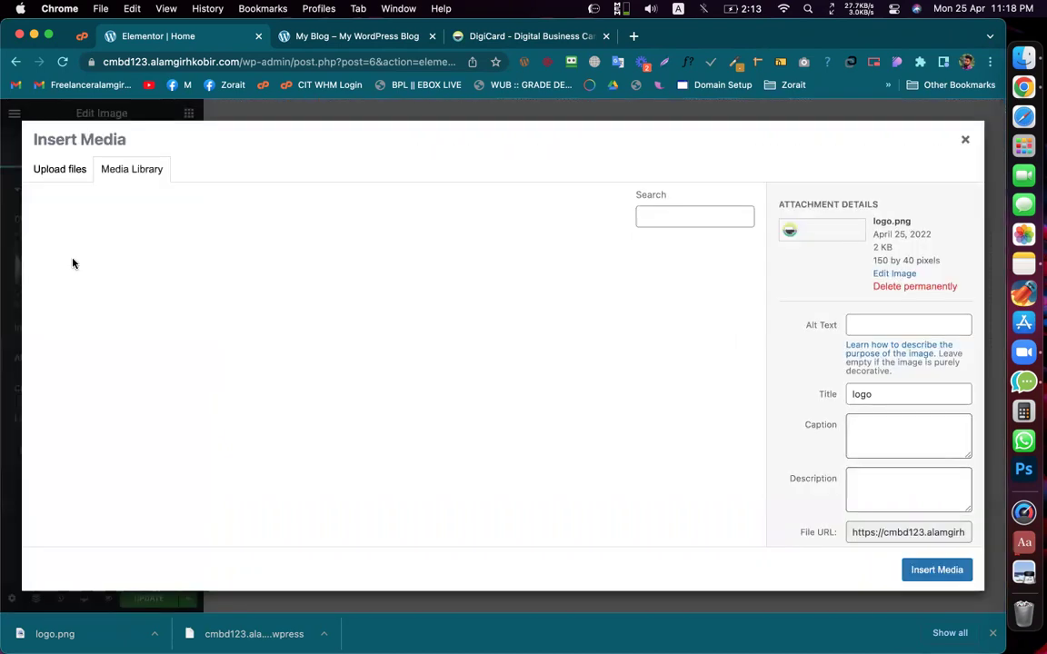
pyautogui.click(965, 139)
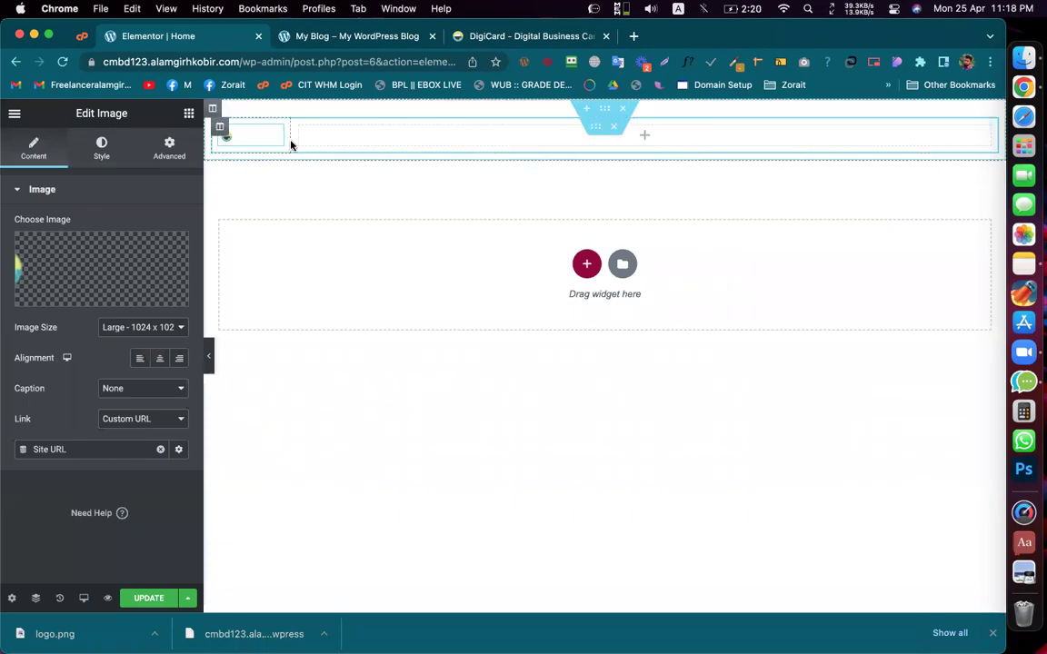
# Step: Widen the logo column to 30.5%, save, right-align the logo, and compare with DigiCard
pyautogui.moveTo(291, 137); pyautogui.dragTo(330, 144)
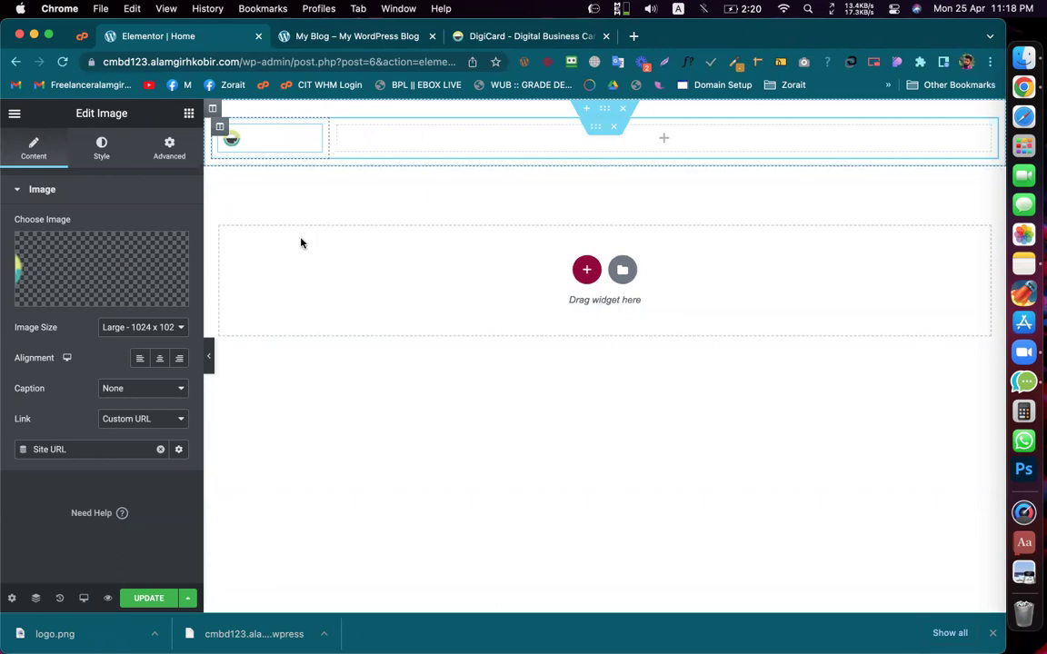
pyautogui.click(137, 597)
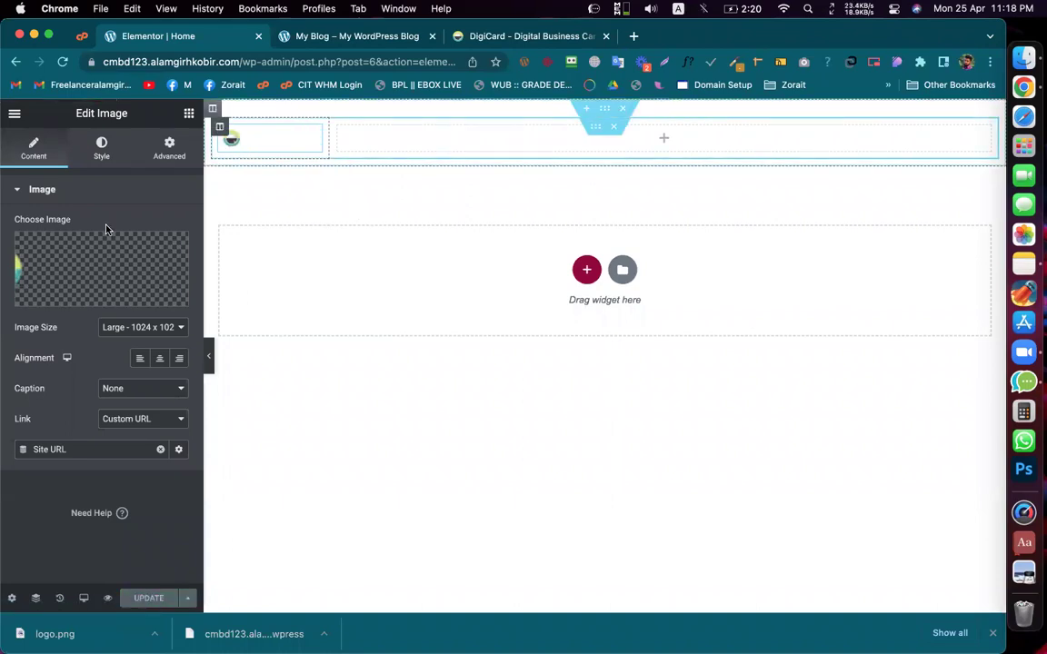
pyautogui.click(179, 359)
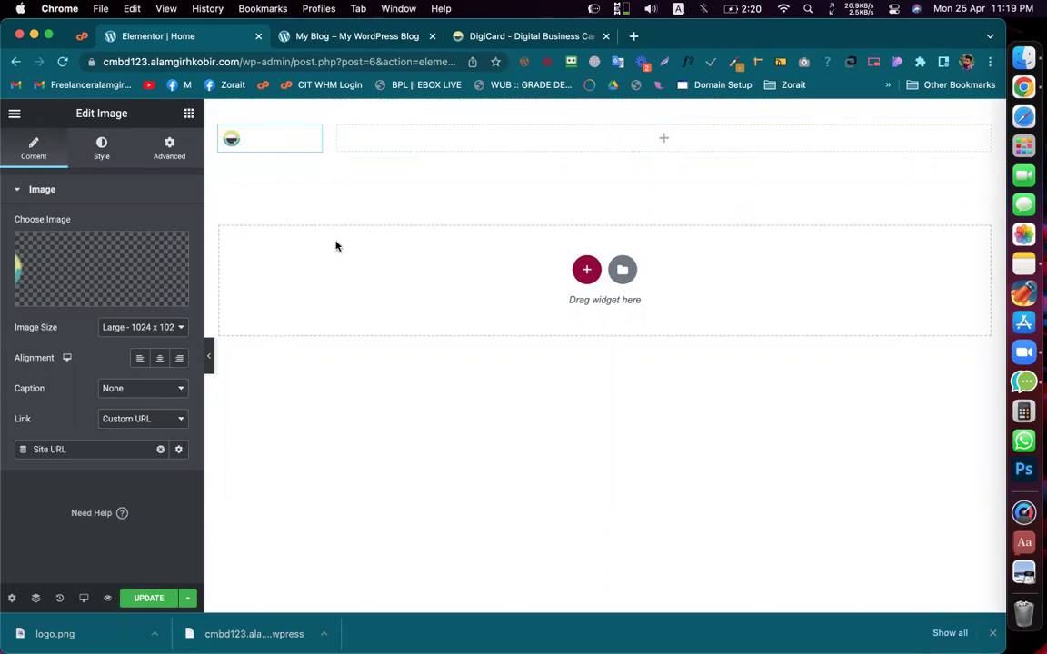
pyautogui.click(473, 41)
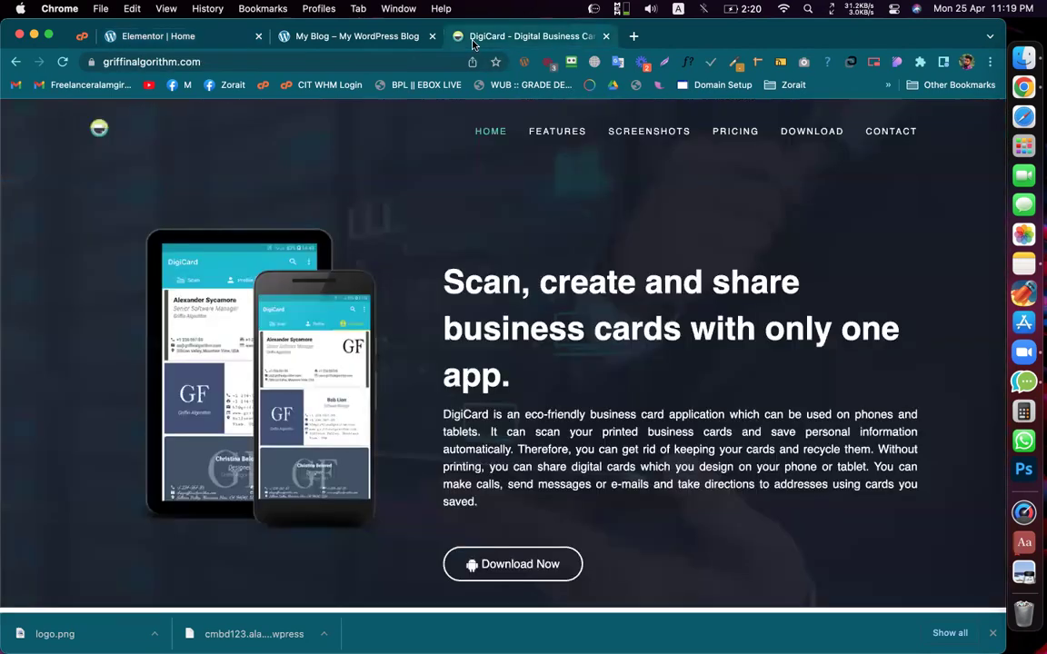
# Step: Open the Edit Media page for logo.png (150×40) in a new tab from the media library
pyautogui.click(157, 39)
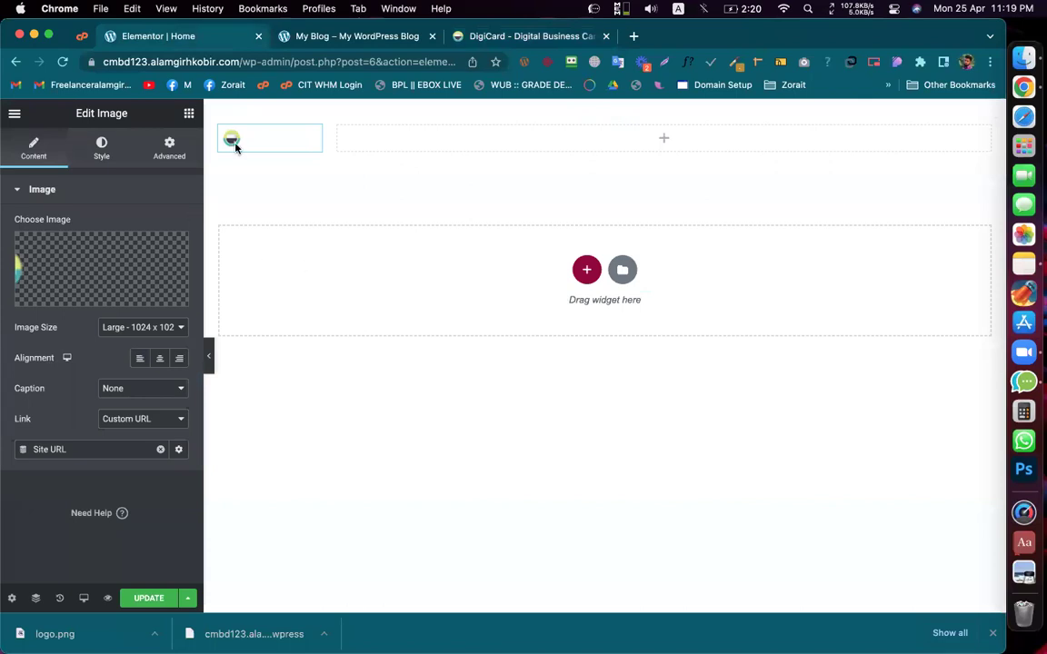
pyautogui.click(93, 274)
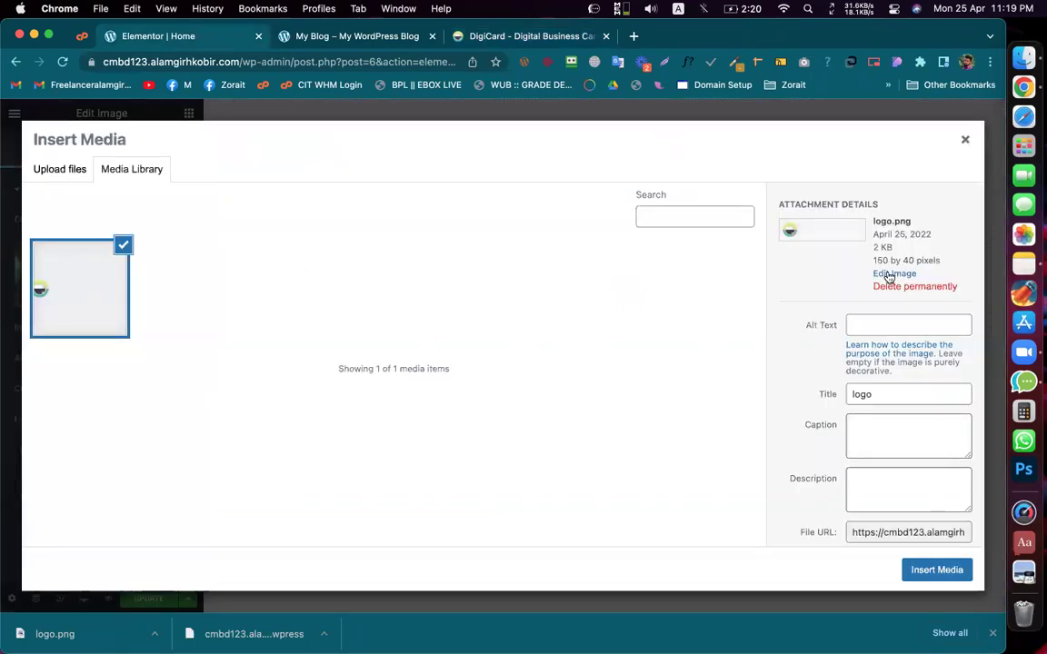
pyautogui.click(889, 275)
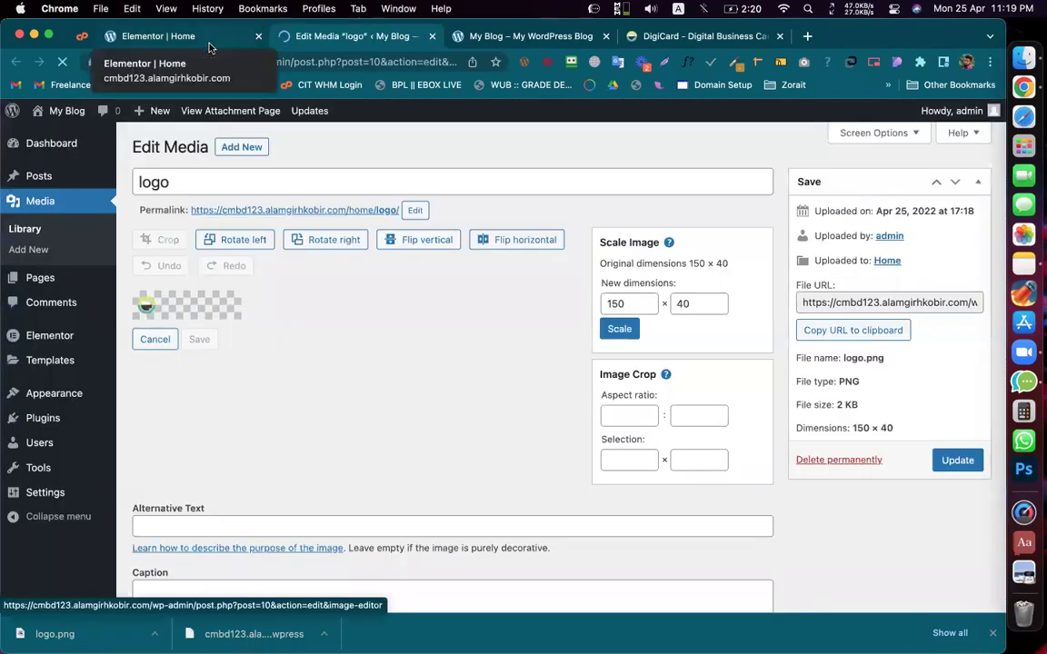
pyautogui.click(207, 41)
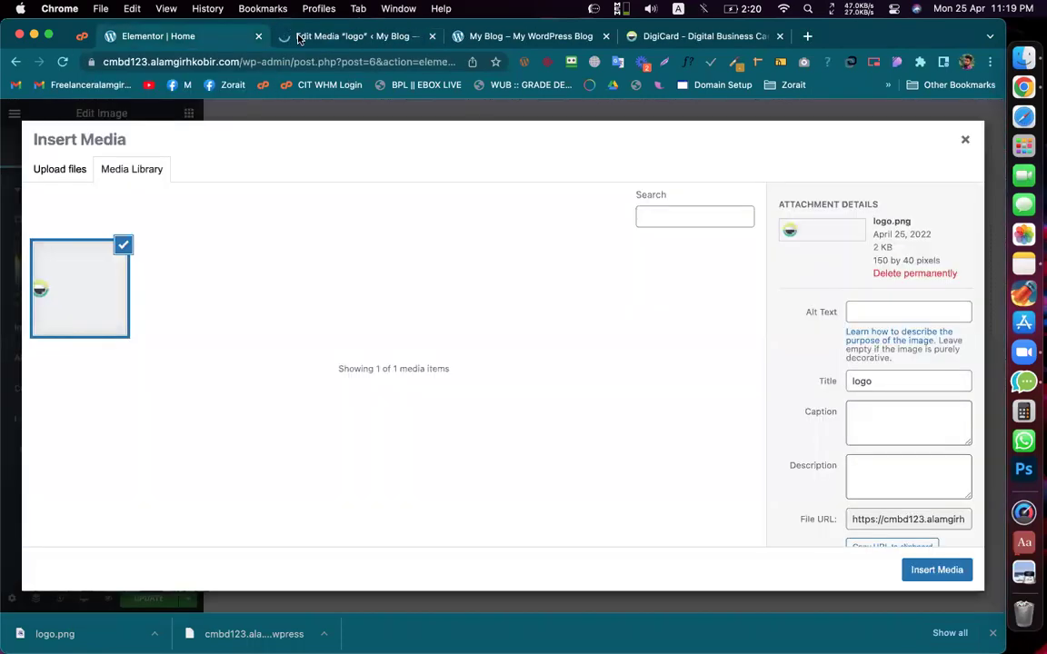
# Step: On logo.png's Edit Media page, select the Scale Image width value 150 for editing
pyautogui.click(316, 40)
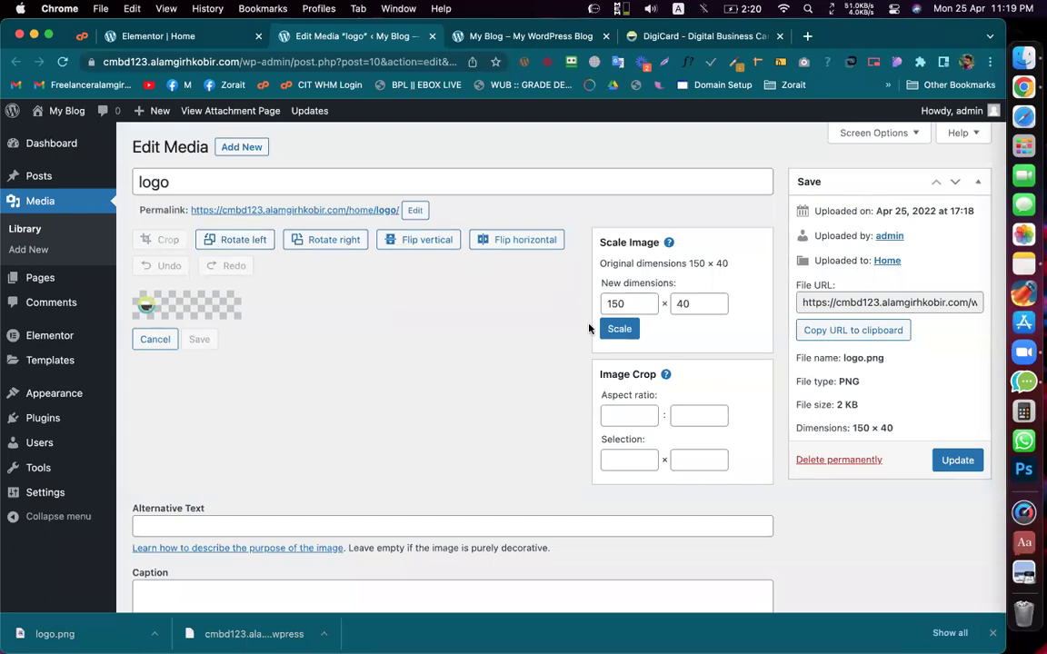
pyautogui.scroll(-4, 646, 351)
pyautogui.scroll(2, 264, 234)
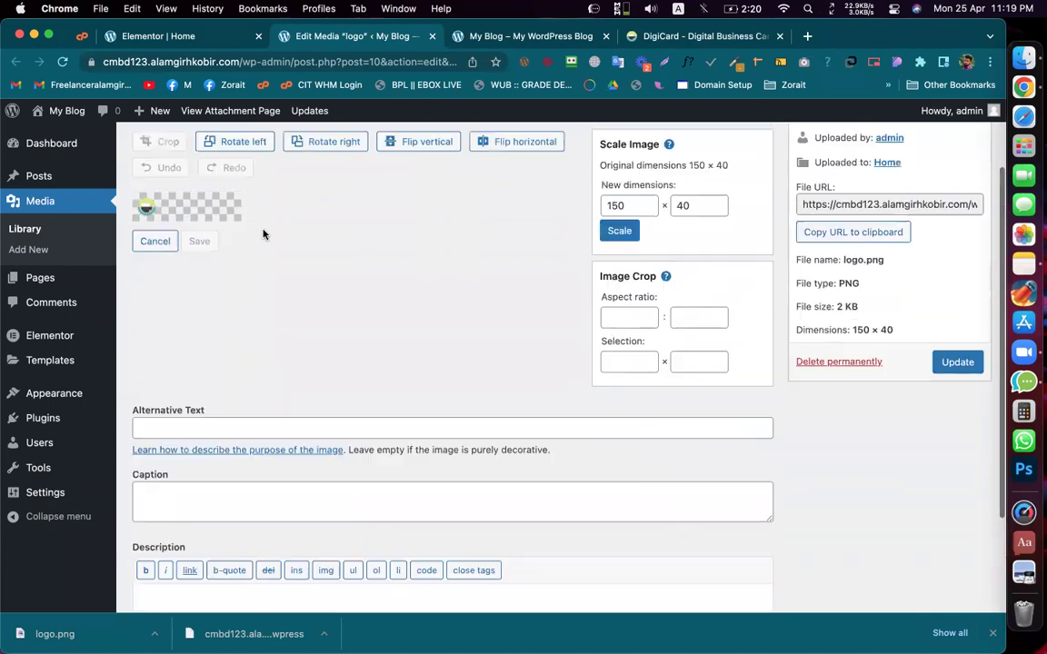
pyautogui.scroll(2, 263, 234)
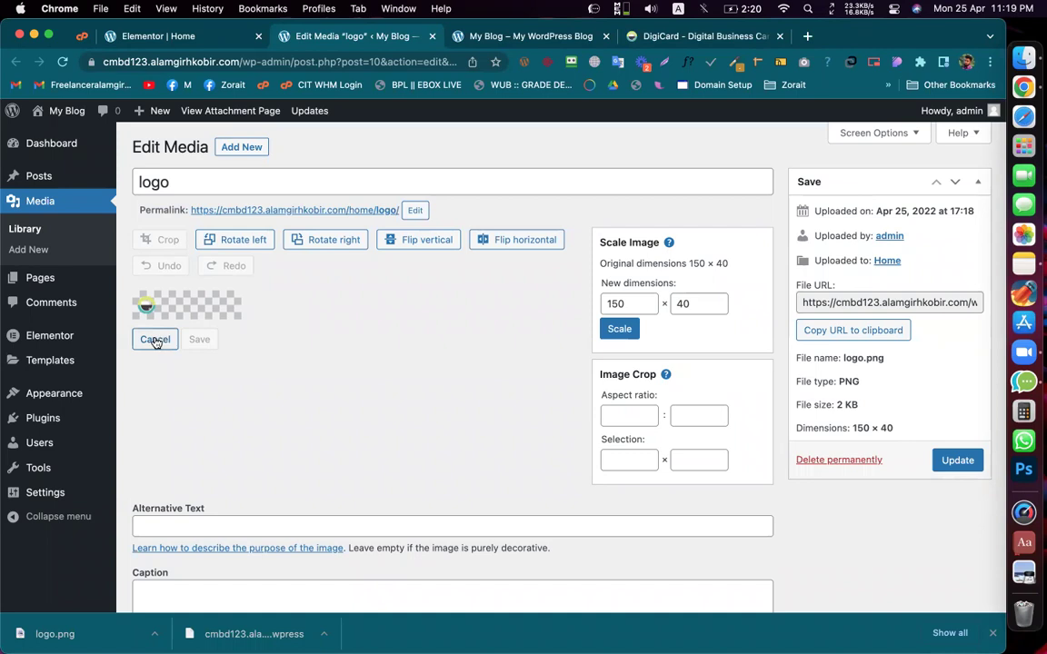
pyautogui.doubleClick(615, 302)
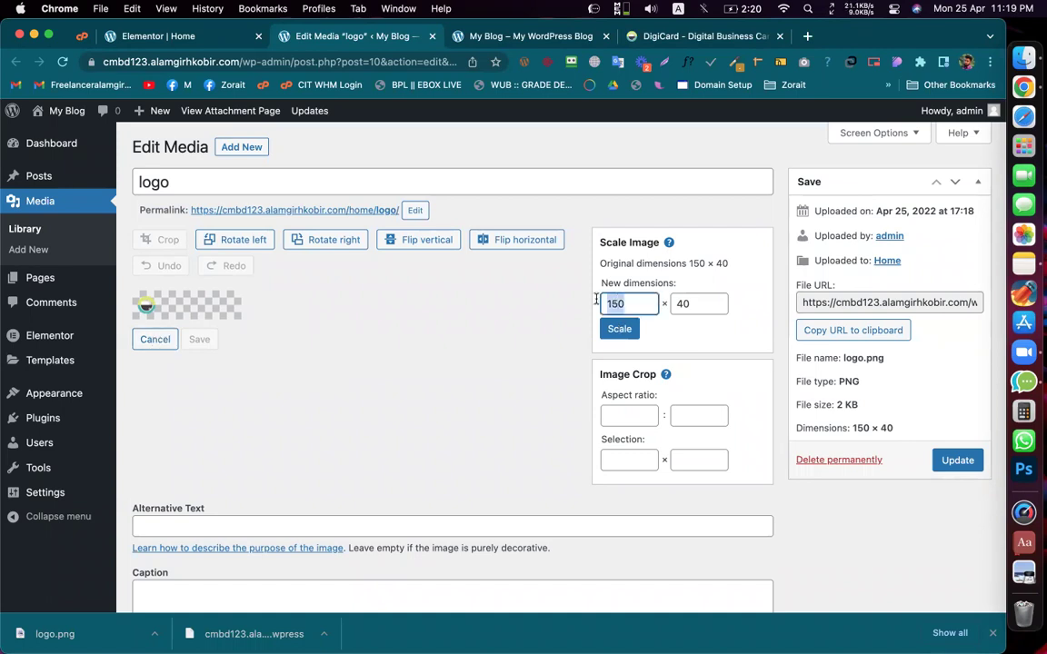
pyautogui.click(511, 311)
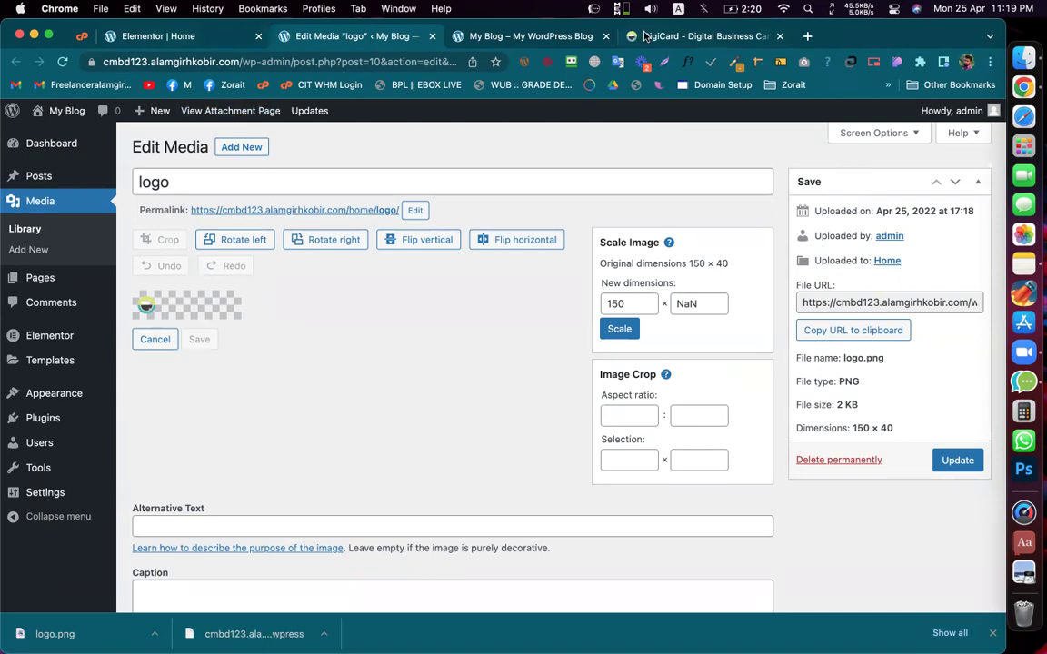
# Step: Open the DigiCard site logo image in a new tab
pyautogui.click(690, 36)
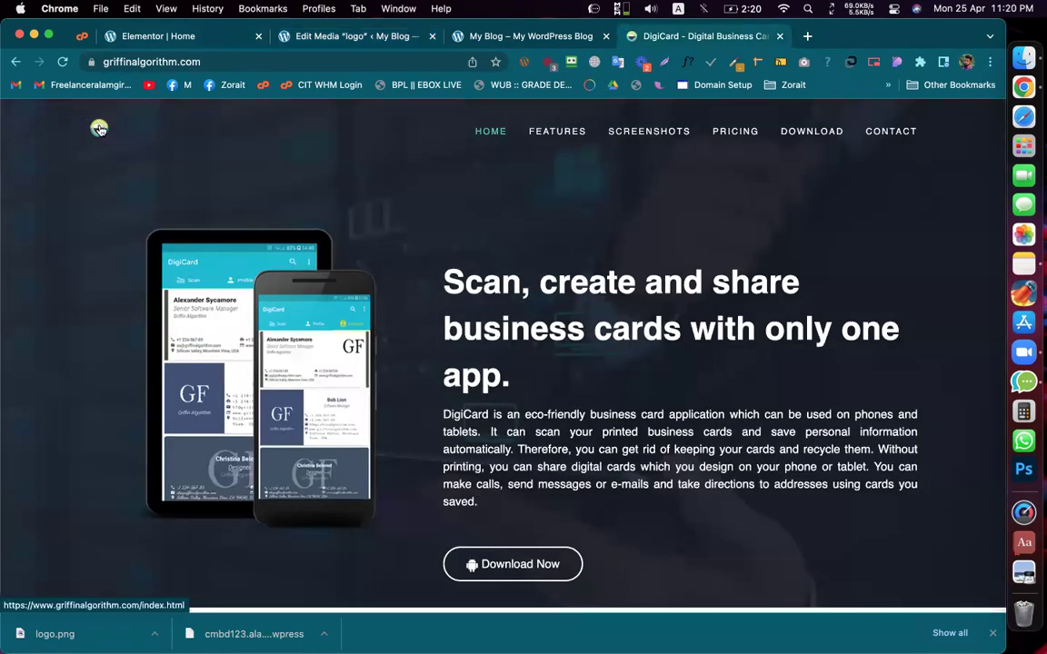
pyautogui.moveTo(99, 129); pyautogui.dragTo(586, 36)
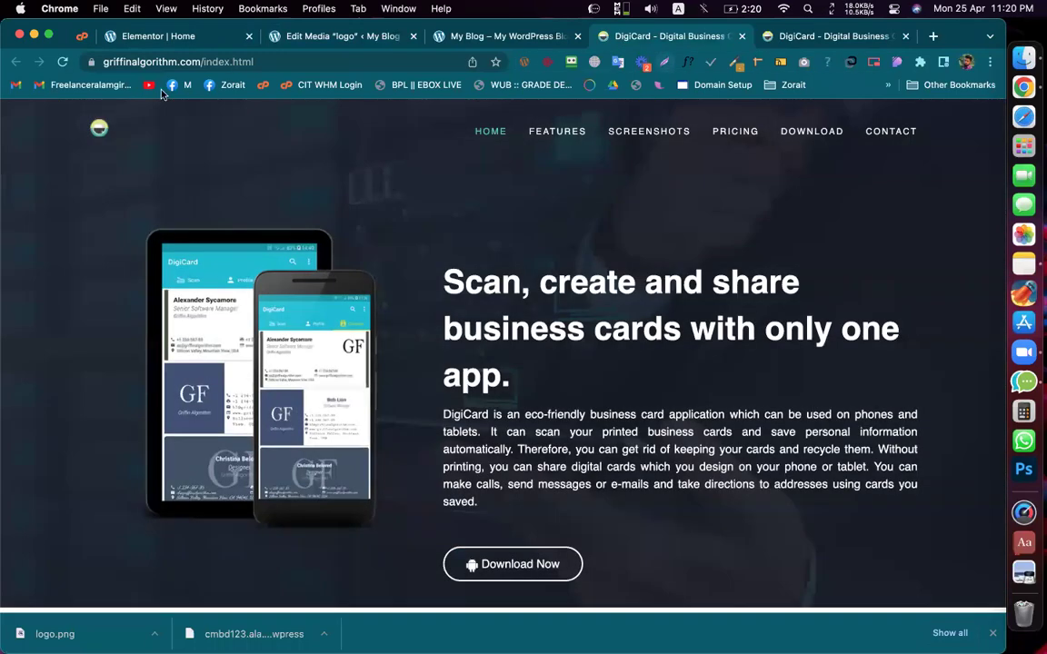
pyautogui.rightClick(99, 132)
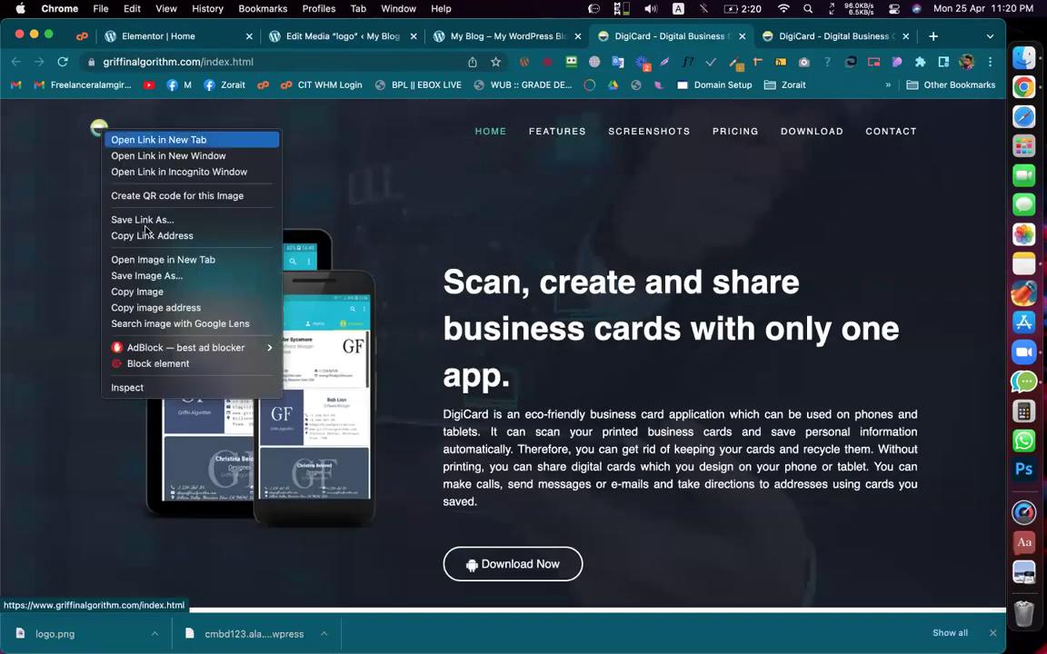
pyautogui.click(163, 260)
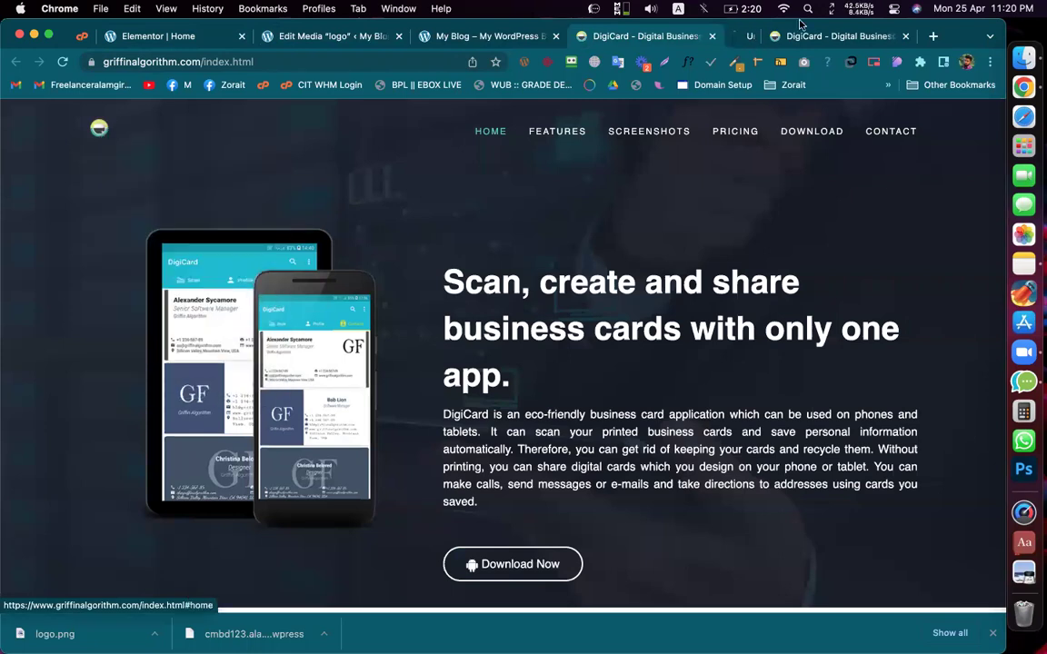
# Step: Close the duplicate page, logo image and media-editing tabs, and dismiss the Insert Media dialog
pyautogui.click(634, 36)
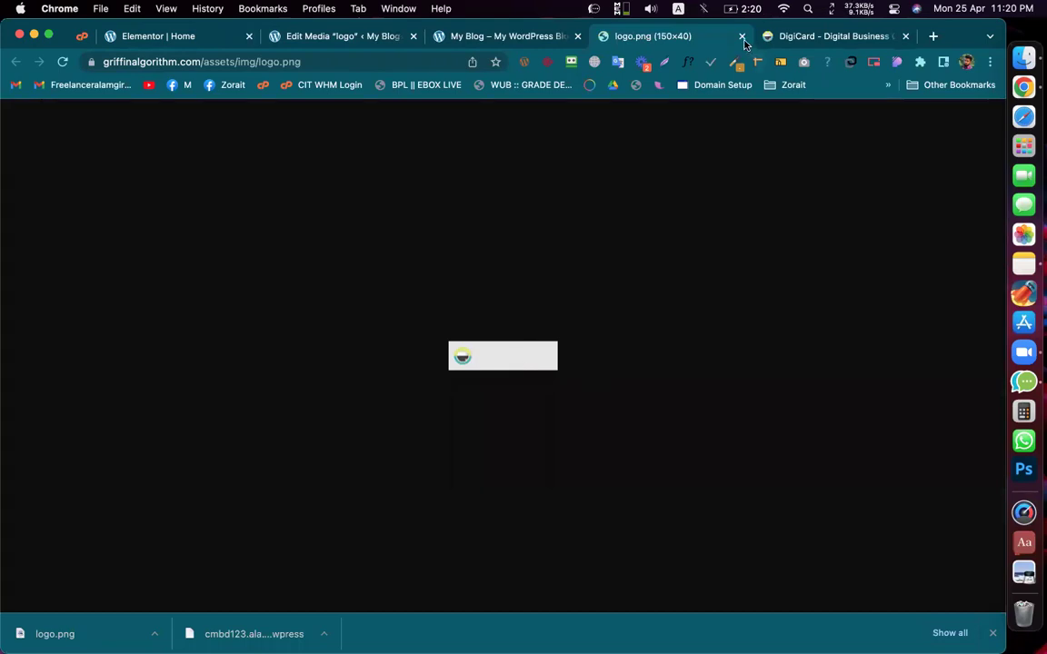
pyautogui.press('super+w')
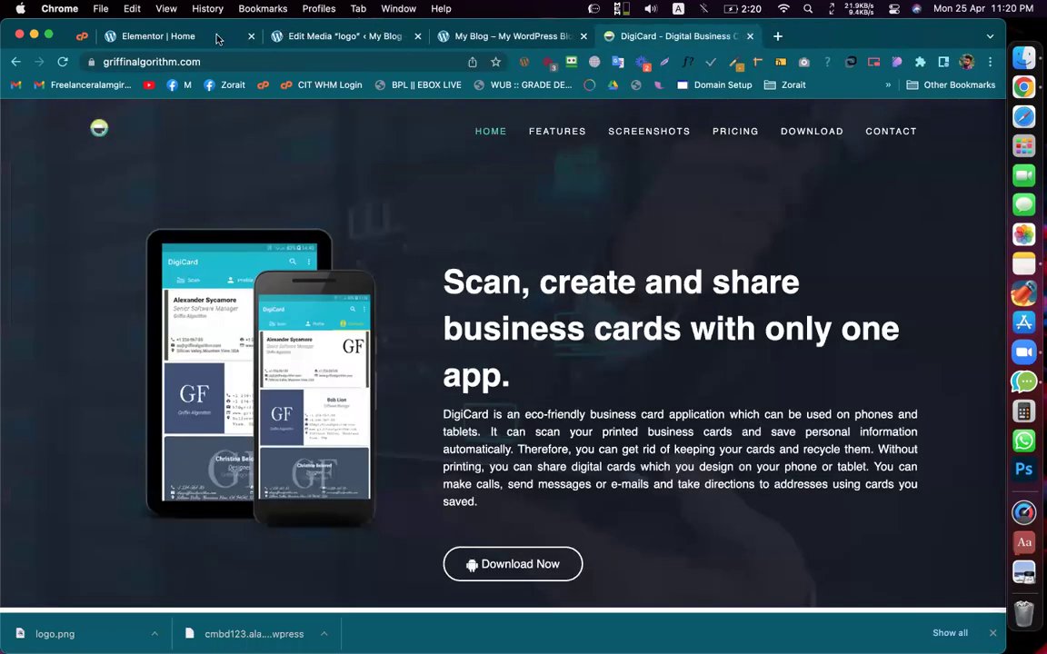
pyautogui.click(385, 36)
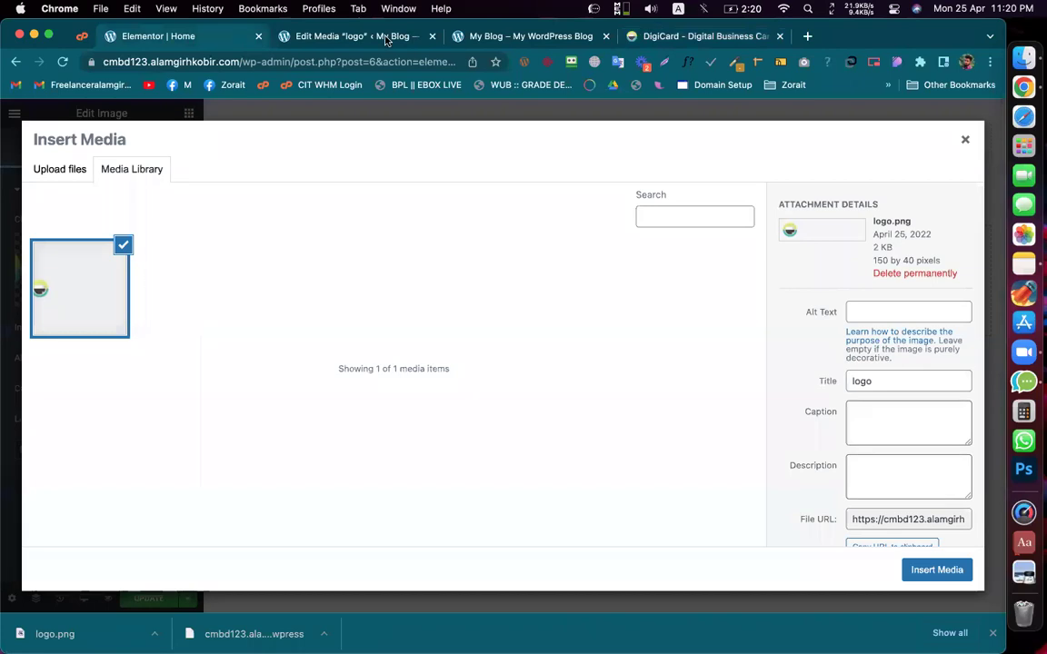
pyautogui.click(431, 37)
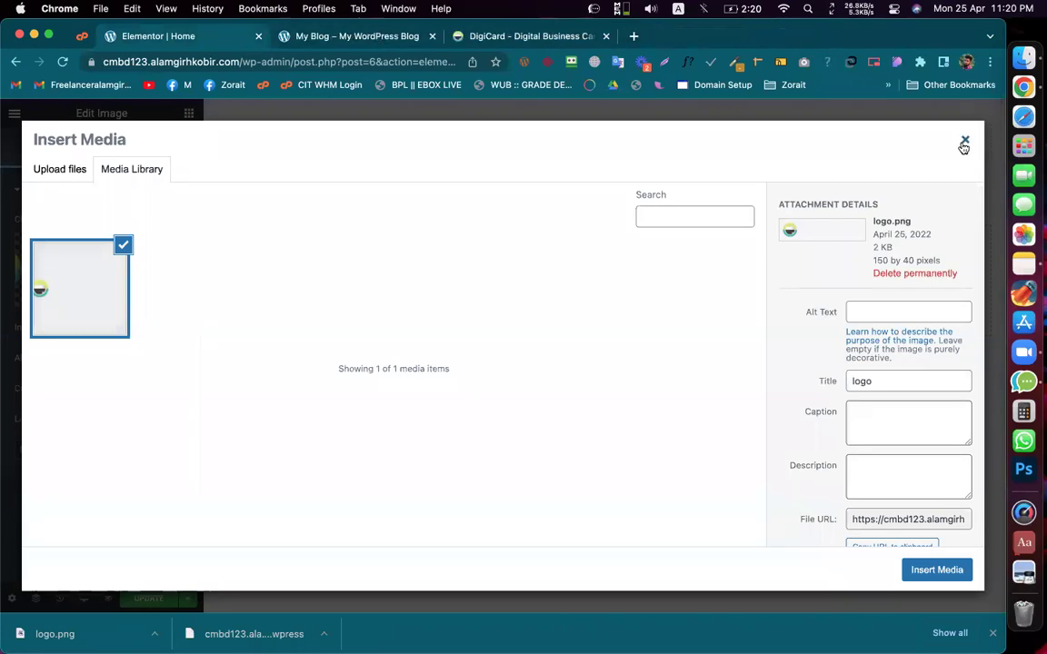
pyautogui.click(964, 141)
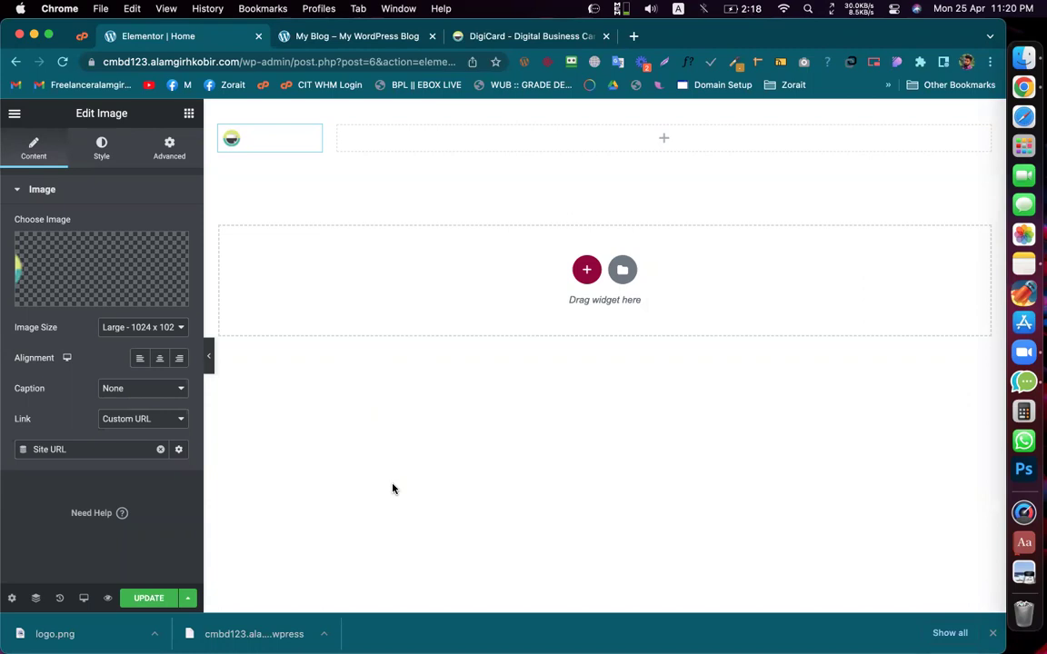
# Step: Look over the live DigiCard site's layout
pyautogui.click(469, 39)
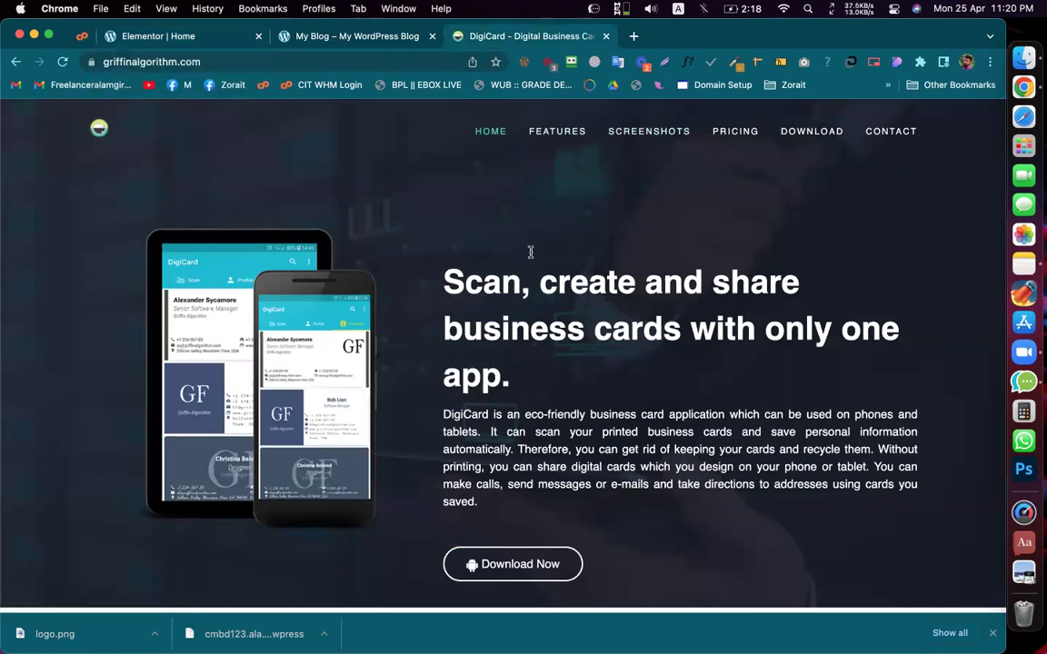
pyautogui.click(169, 40)
pyautogui.click(509, 36)
pyautogui.scroll(-10, 441, 314)
pyautogui.scroll(-10, 491, 354)
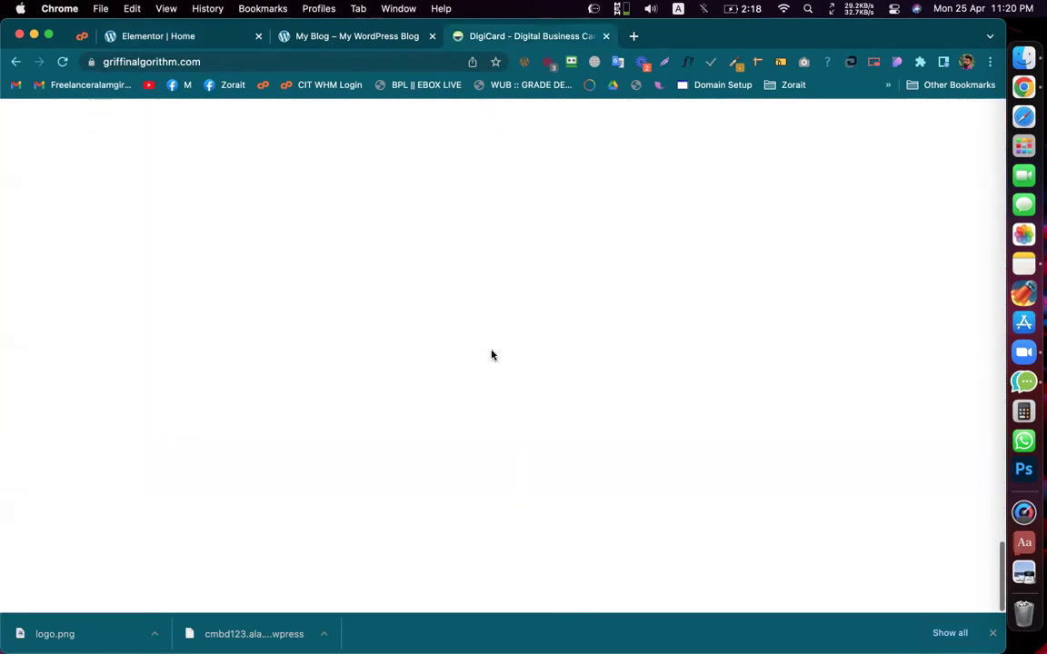
pyautogui.scroll(10, 491, 350)
pyautogui.scroll(5, 490, 350)
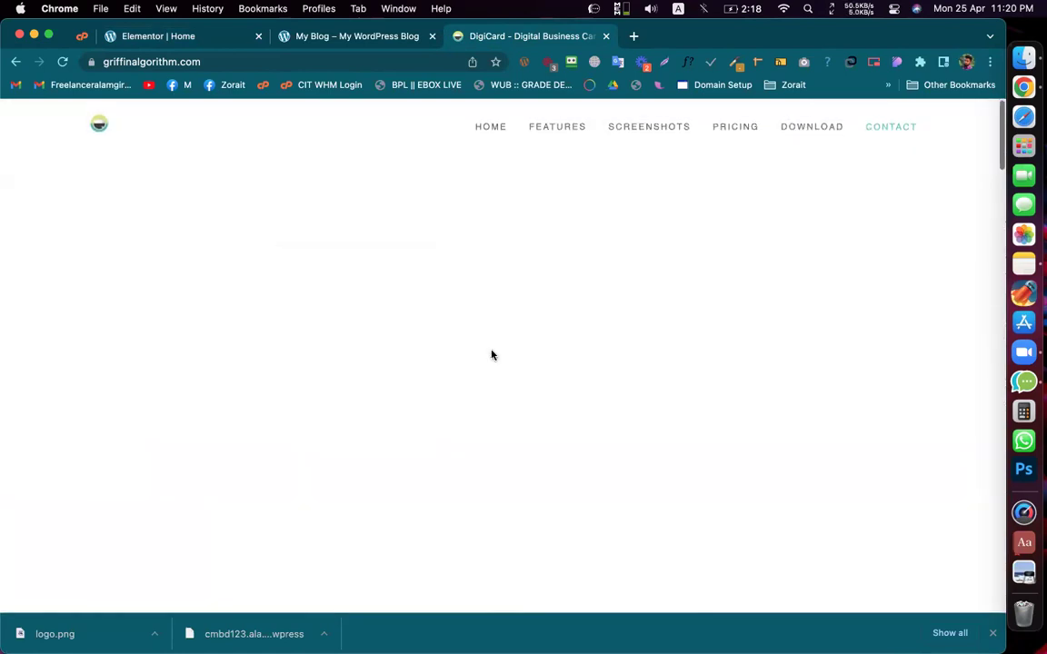
pyautogui.scroll(-3, 540, 389)
pyautogui.scroll(3, 540, 389)
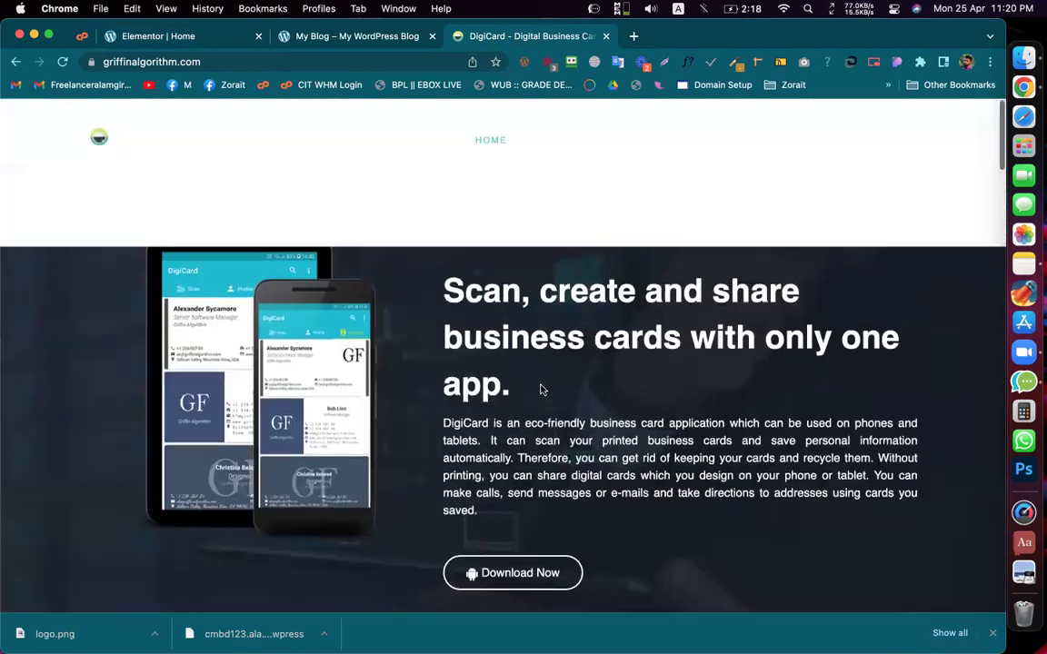
# Step: Add a single-column section below the logo row in Elementor
pyautogui.click(169, 38)
pyautogui.click(586, 269)
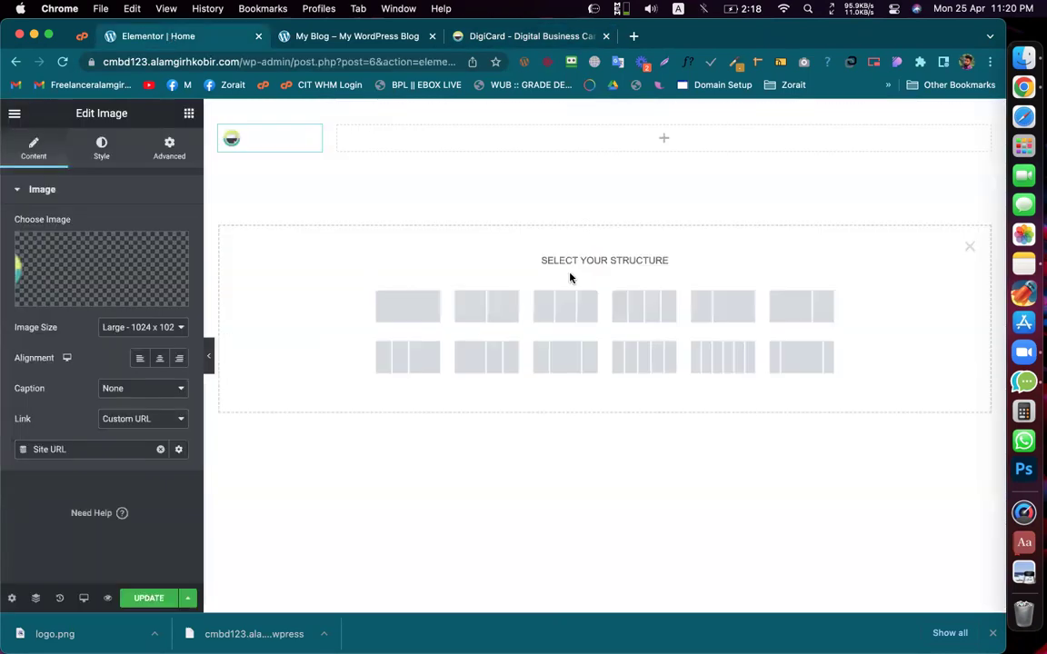
pyautogui.click(403, 309)
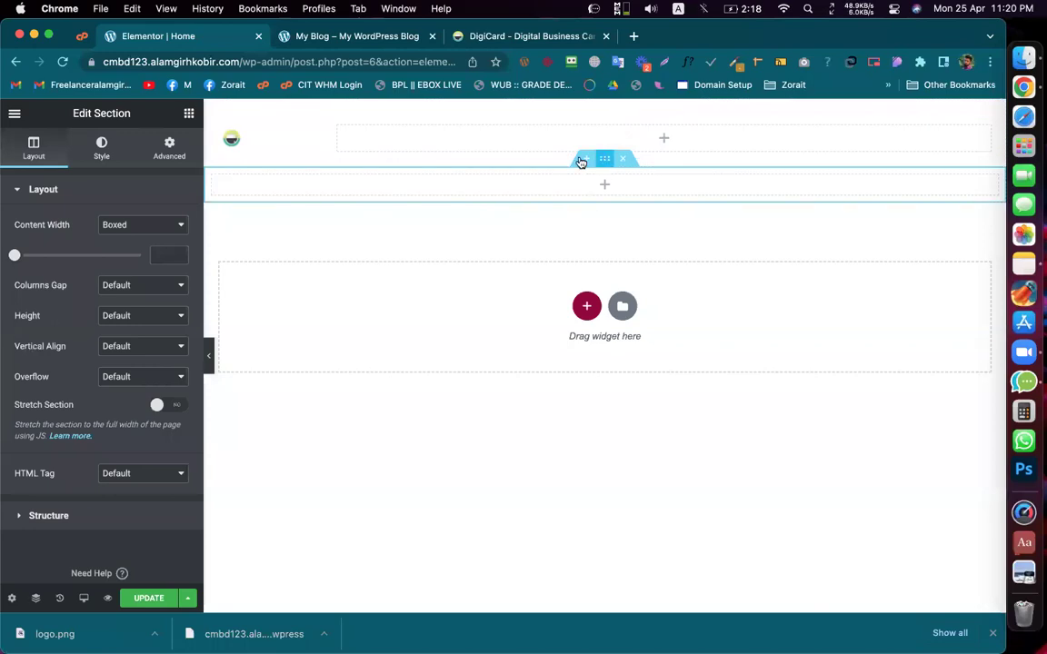
# Step: Review the hero headline text on the live DigiCard site
pyautogui.click(481, 36)
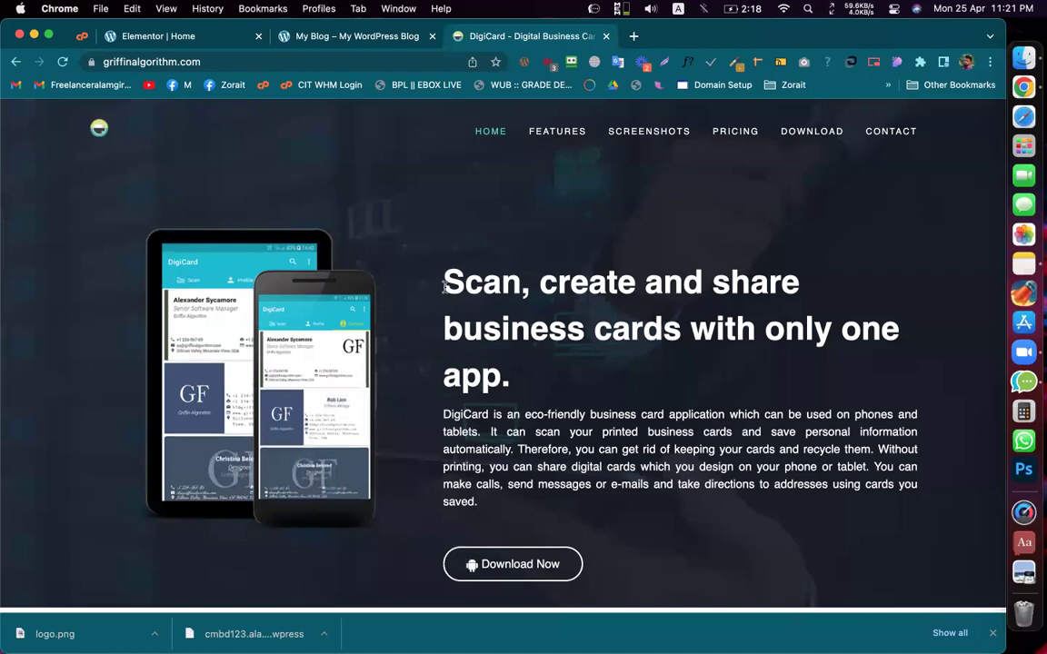
pyautogui.moveTo(407, 271); pyautogui.dragTo(521, 388)
pyautogui.click(519, 404)
pyautogui.scroll(-2, 512, 465)
pyautogui.scroll(-5, 522, 463)
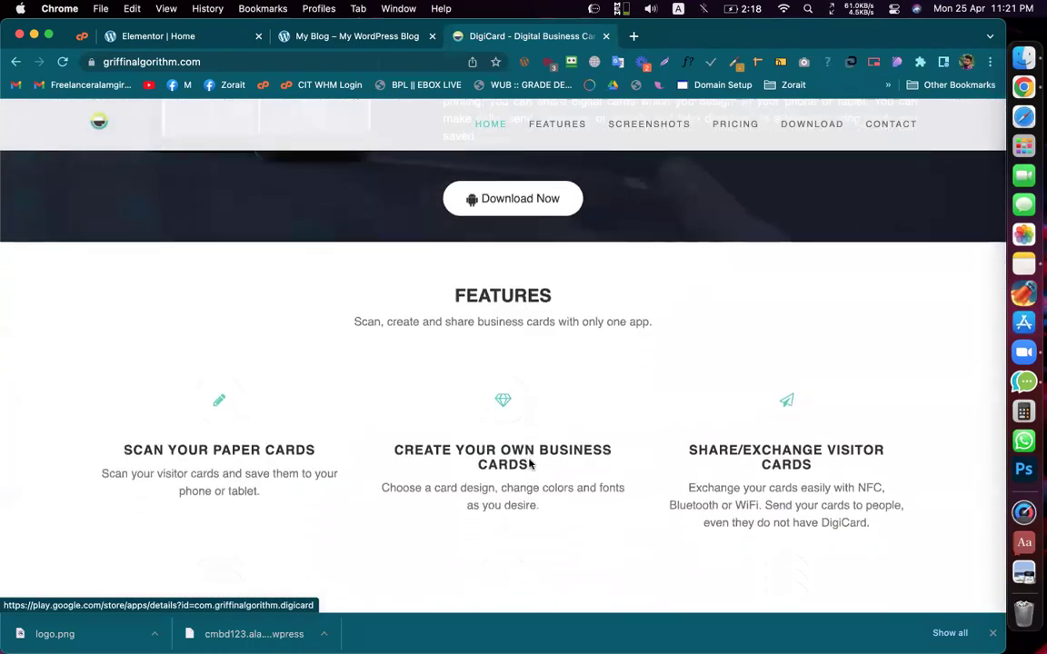
pyautogui.scroll(8, 529, 463)
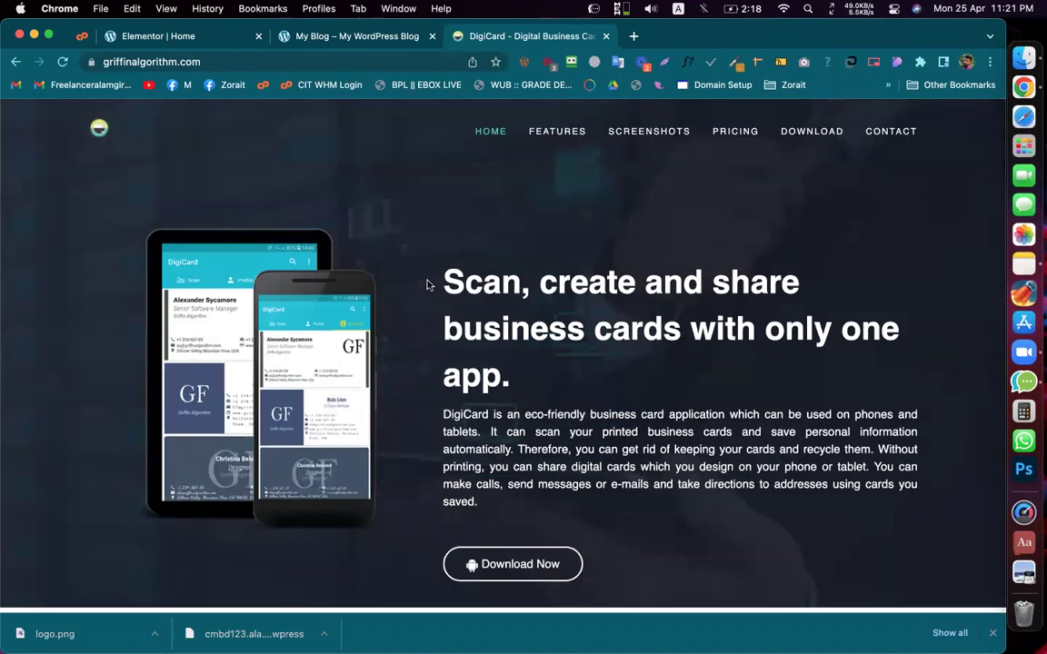
pyautogui.click(164, 38)
# Step: Drop an Inner Section into the new section and an Image widget into its left column
pyautogui.click(173, 114)
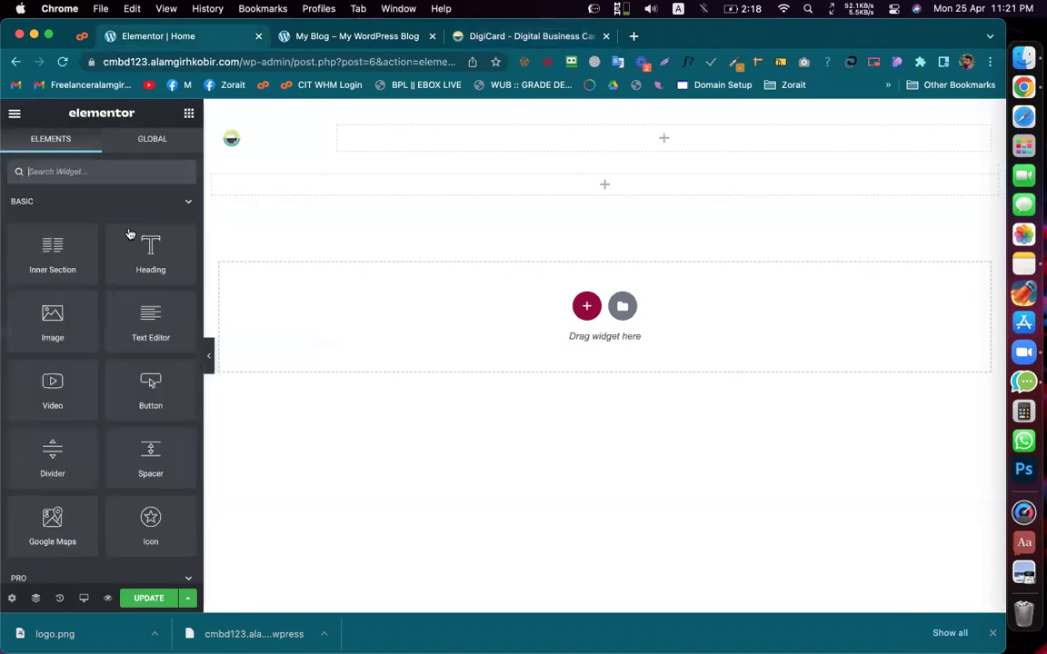
pyautogui.moveTo(33, 249); pyautogui.dragTo(469, 192)
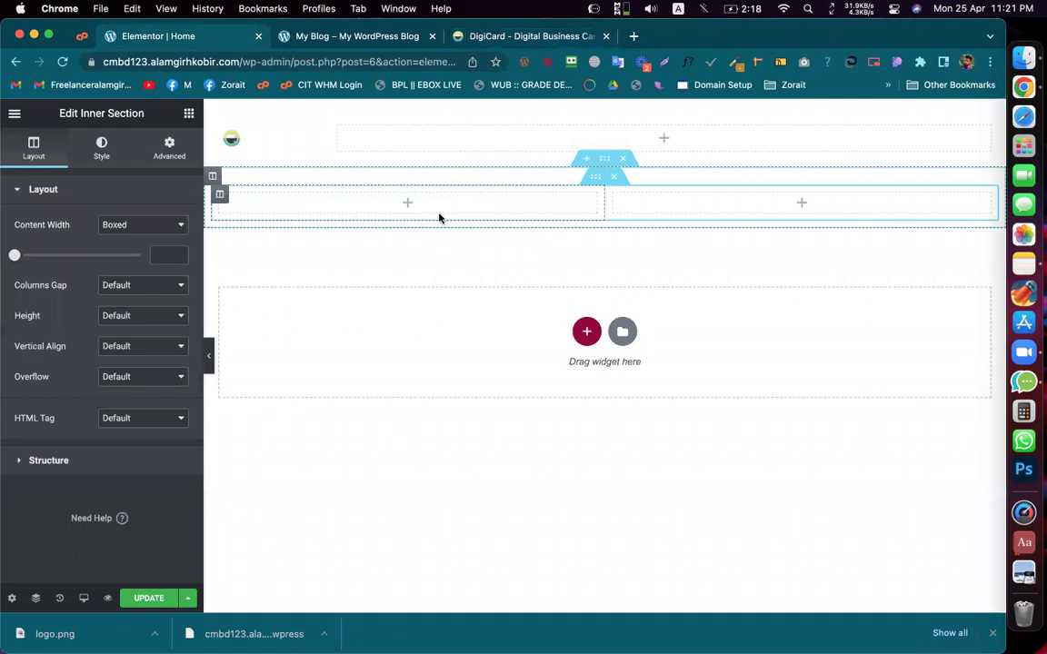
pyautogui.click(479, 210)
pyautogui.moveTo(69, 343); pyautogui.dragTo(427, 201)
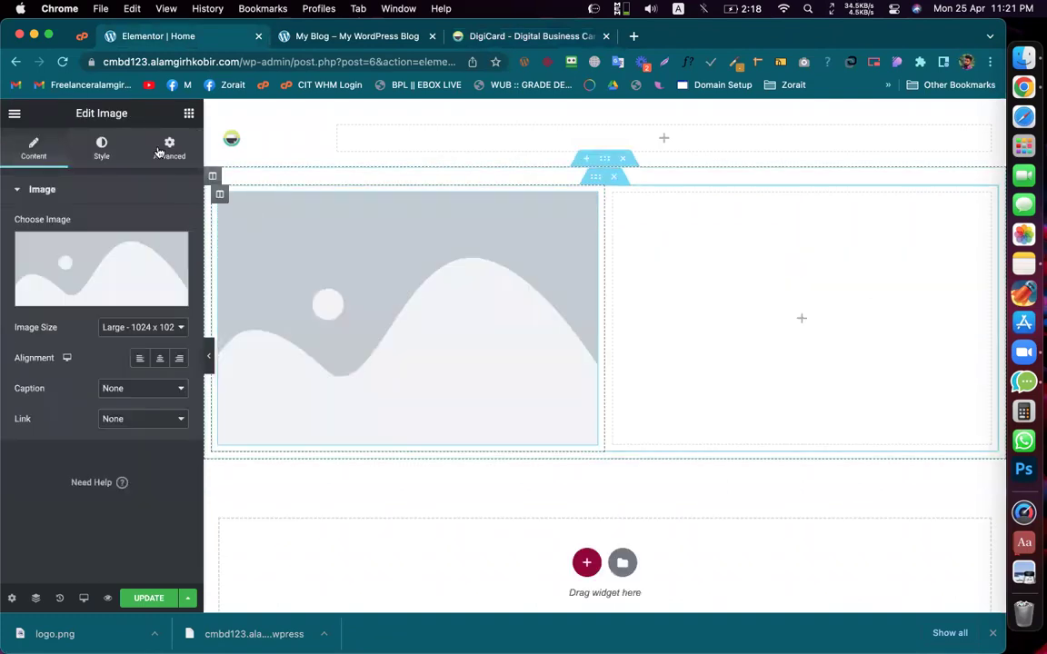
# Step: Add a Heading and a Text Editor paragraph to the right column
pyautogui.click(188, 113)
pyautogui.moveTo(139, 265); pyautogui.dragTo(740, 282)
pyautogui.moveTo(504, 37); pyautogui.dragTo(198, 52)
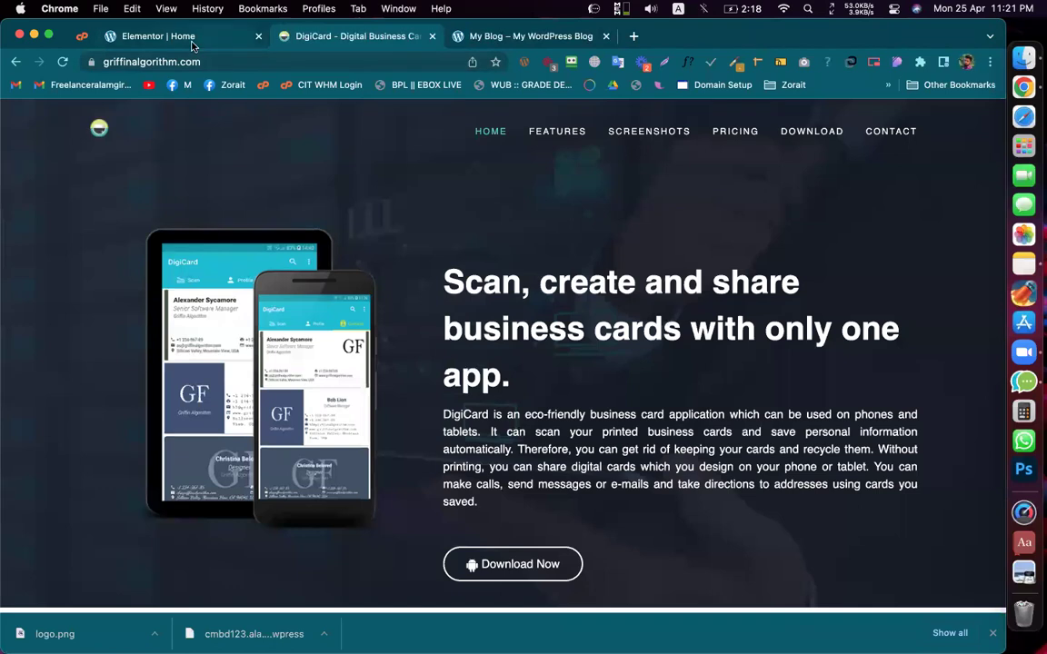
pyautogui.click(191, 40)
pyautogui.click(188, 113)
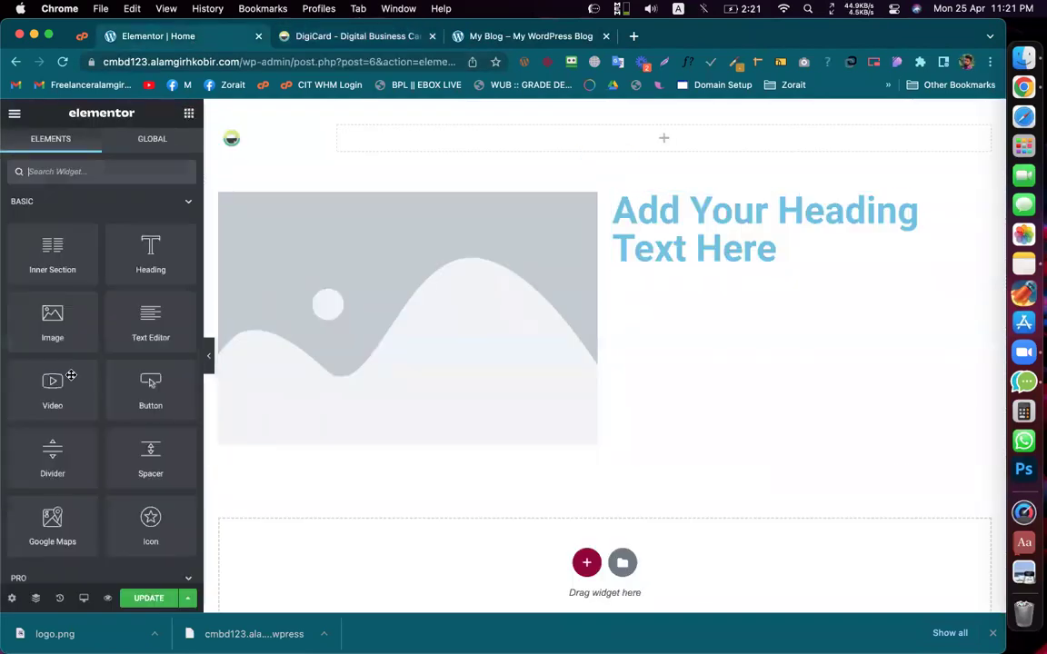
pyautogui.moveTo(151, 327); pyautogui.dragTo(712, 257)
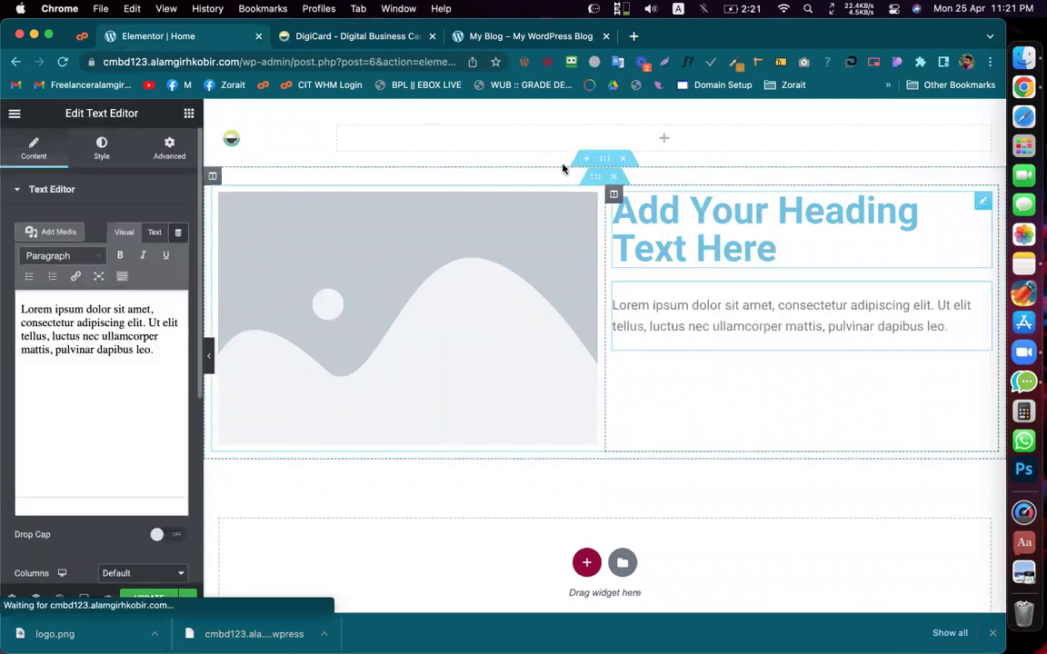
# Step: Add a Button below the paragraph in the right column
pyautogui.click(359, 37)
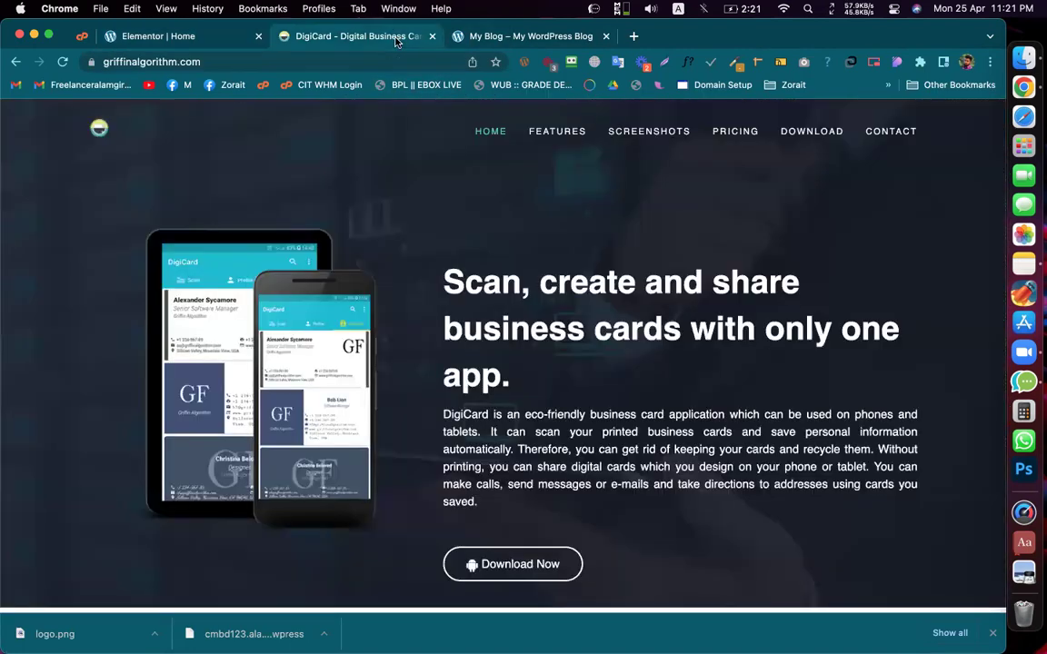
pyautogui.scroll(-4, 501, 482)
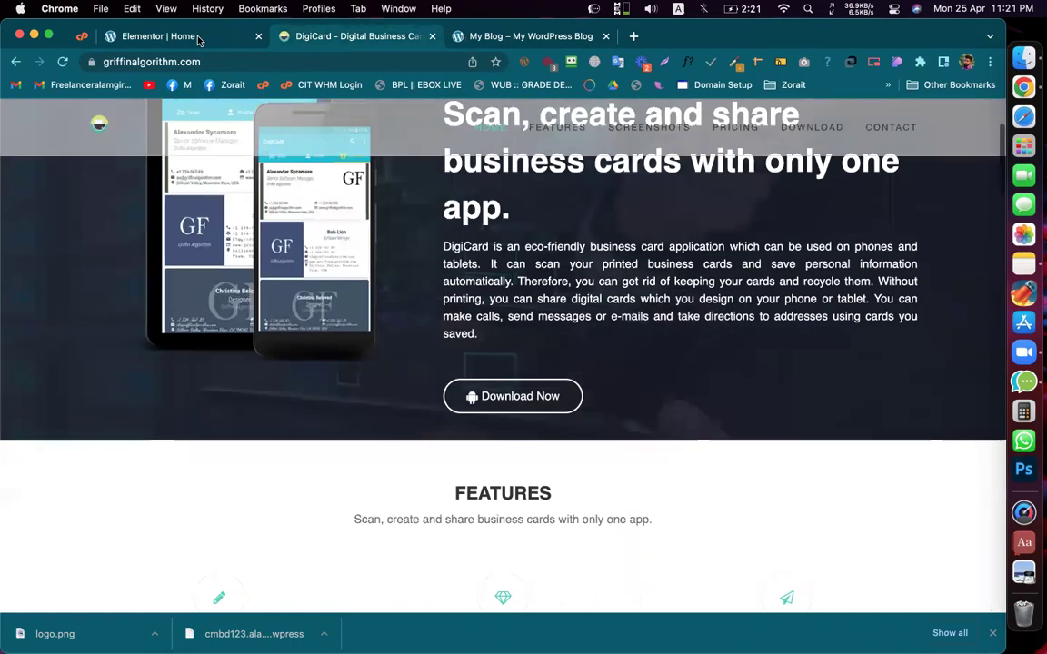
pyautogui.click(192, 36)
pyautogui.click(188, 112)
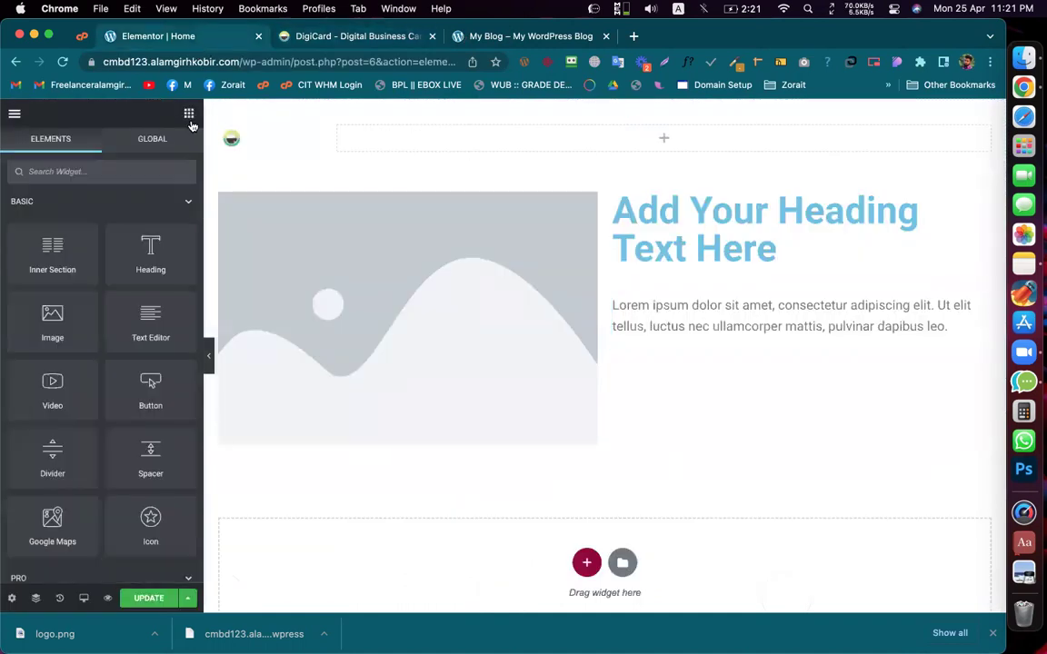
pyautogui.moveTo(154, 383); pyautogui.dragTo(673, 325)
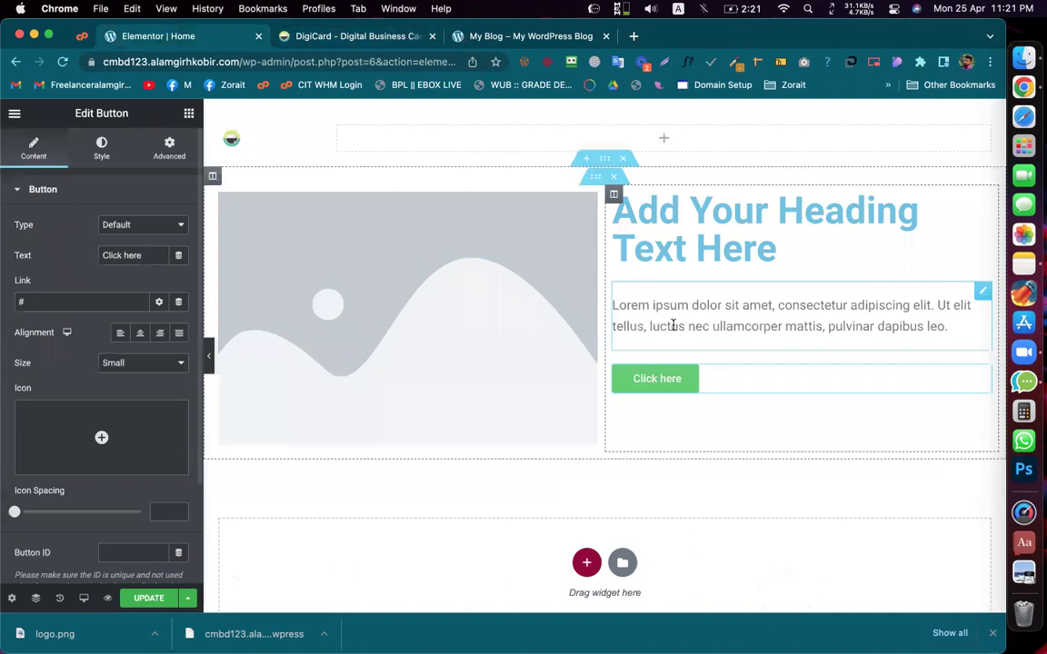
# Step: Replace the heading title with 'Scan, create and share business cards with only one app.'
pyautogui.click(313, 36)
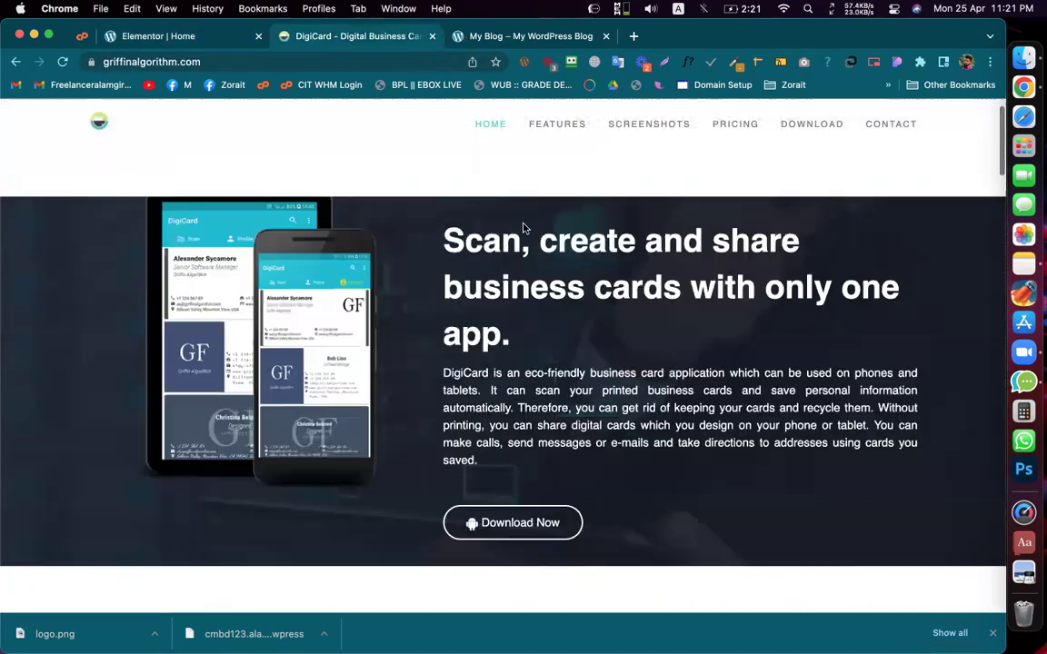
pyautogui.moveTo(409, 235); pyautogui.dragTo(520, 349)
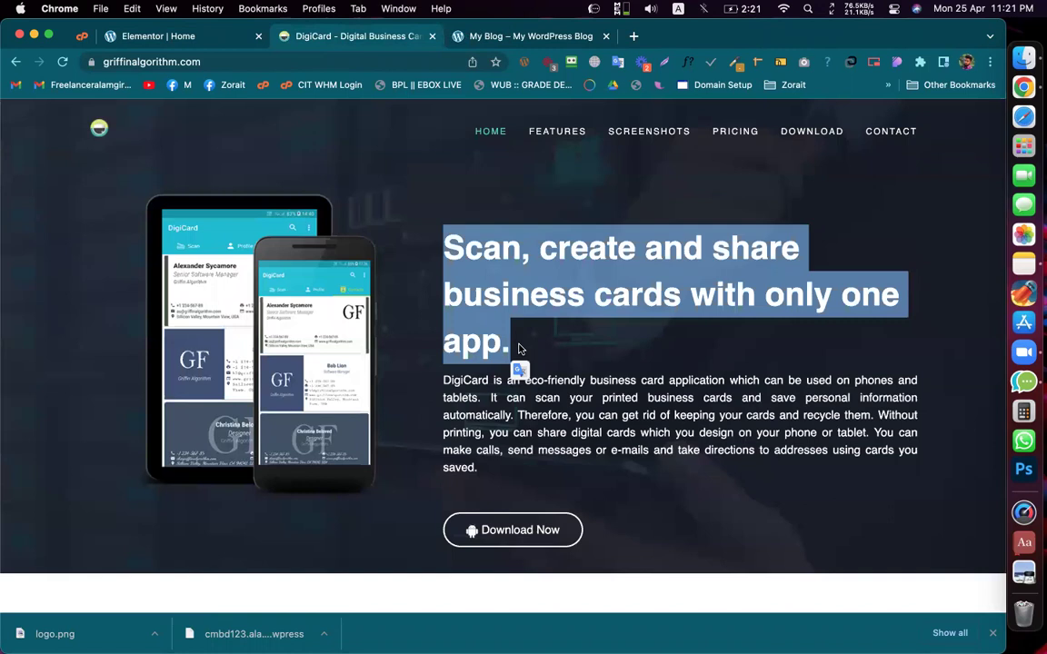
pyautogui.scroll(-2, 519, 353)
pyautogui.scroll(3, 520, 354)
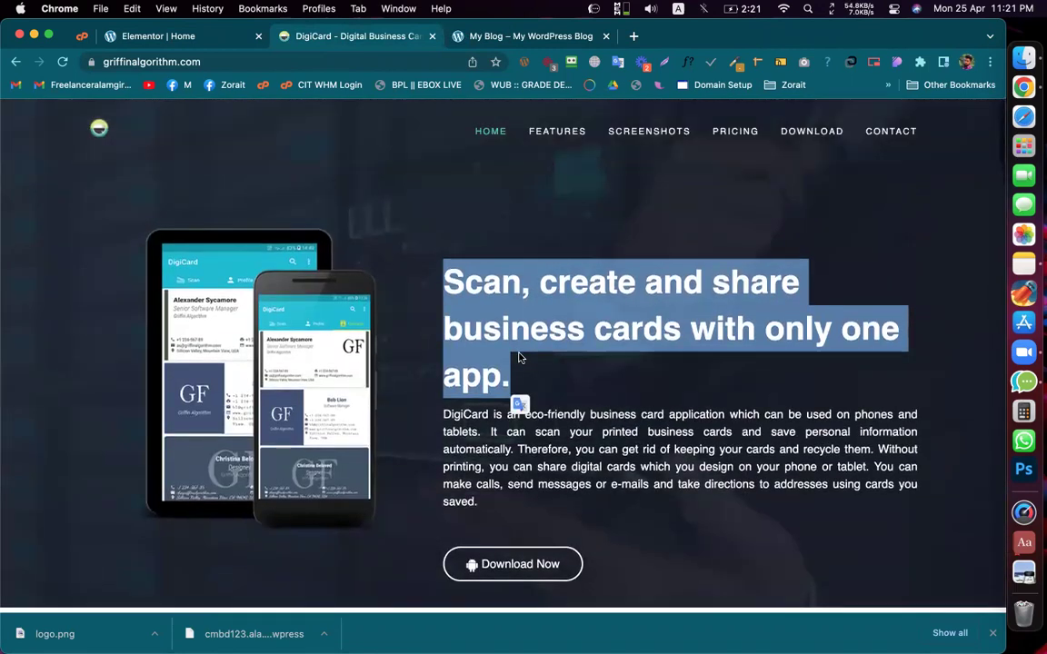
pyautogui.scroll(-3, 520, 357)
pyautogui.scroll(2, 520, 351)
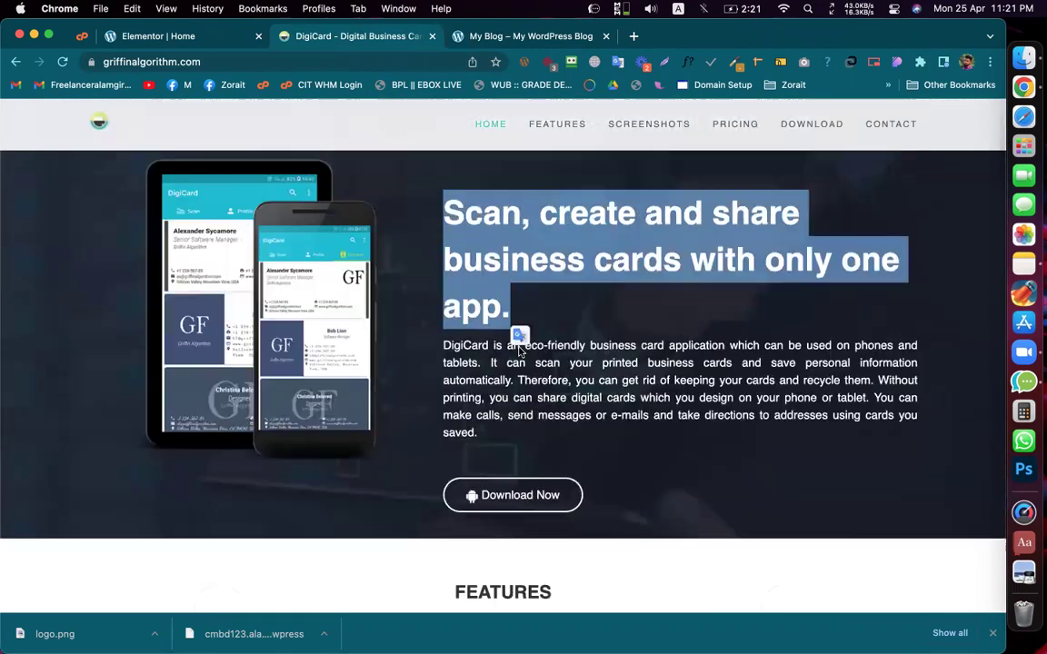
pyautogui.scroll(2, 521, 349)
pyautogui.rightClick(543, 319)
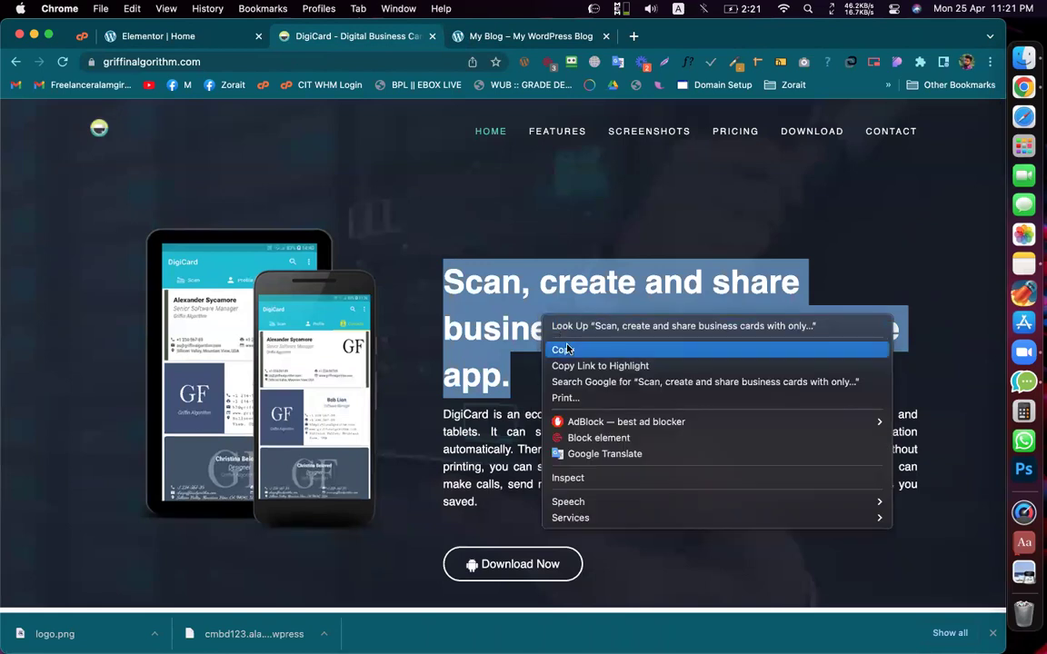
pyautogui.click(564, 349)
pyautogui.click(168, 37)
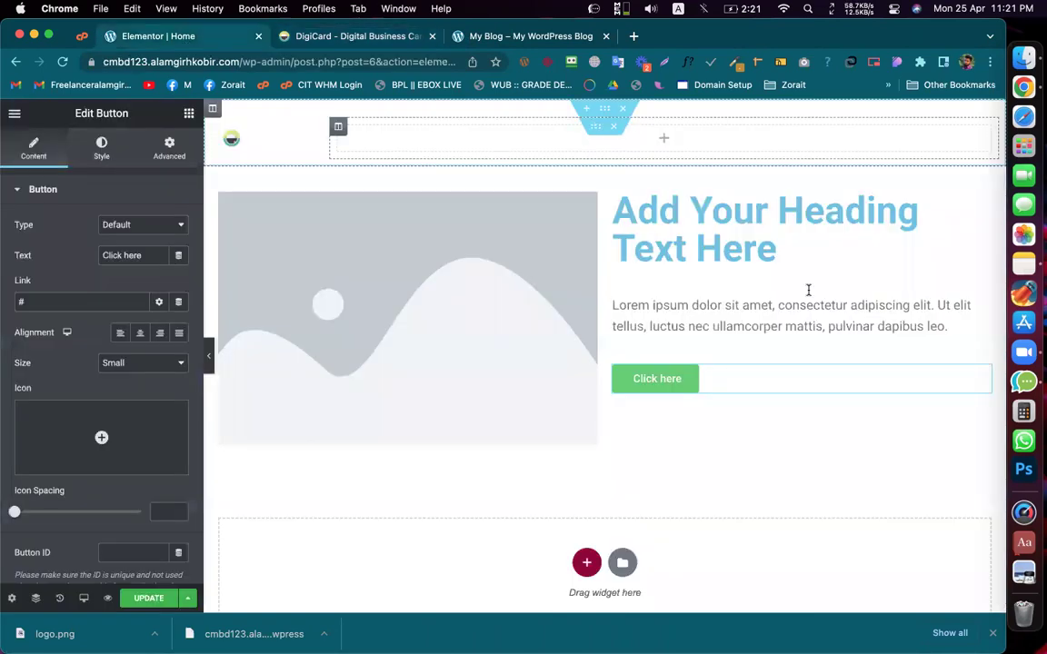
pyautogui.click(738, 248)
pyautogui.click(107, 263)
pyautogui.press('cmd+a')
pyautogui.press('cmd+v')
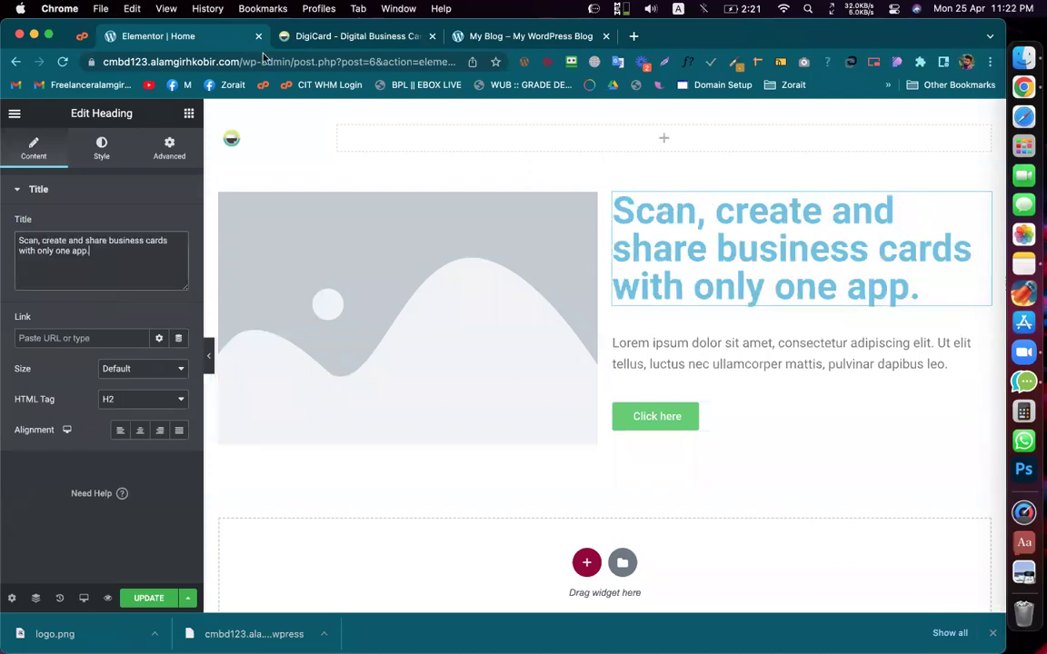
# Step: Replace the Lorem ipsum paragraph with the DigiCard description from the live site
pyautogui.click(368, 37)
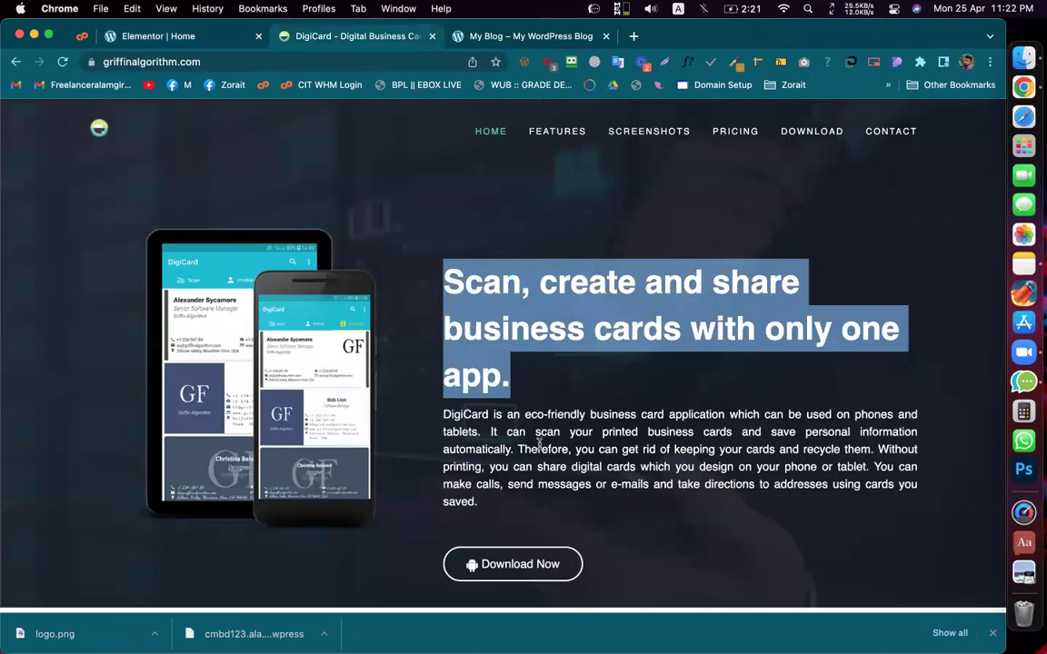
pyautogui.tripleClick(539, 443)
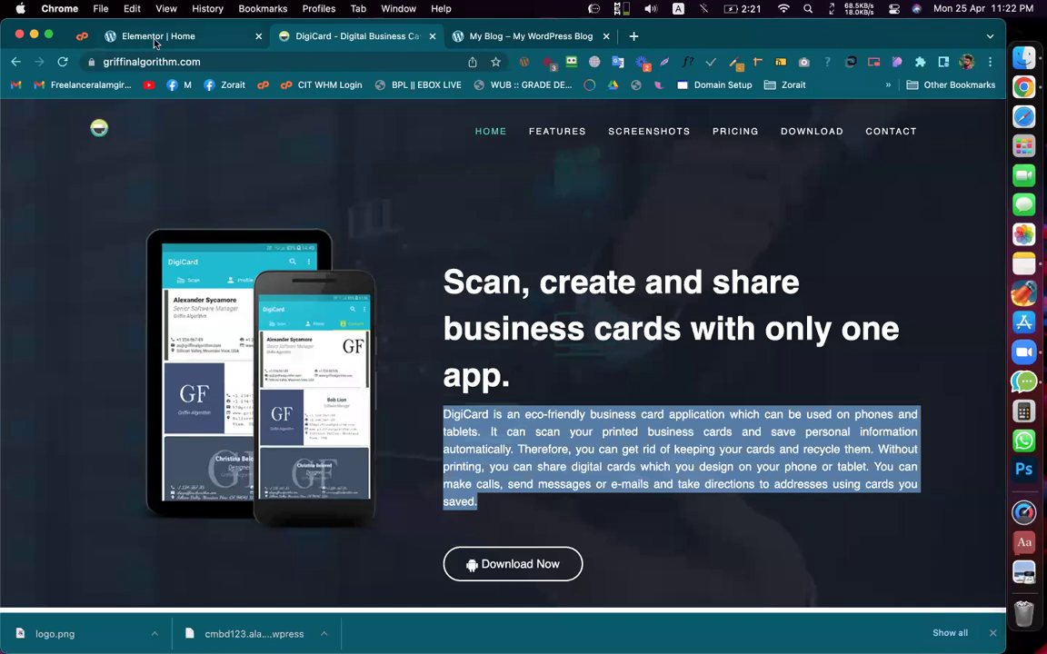
pyautogui.hotkey('ctrl', 'shift', 'Tab')
pyautogui.click(677, 353)
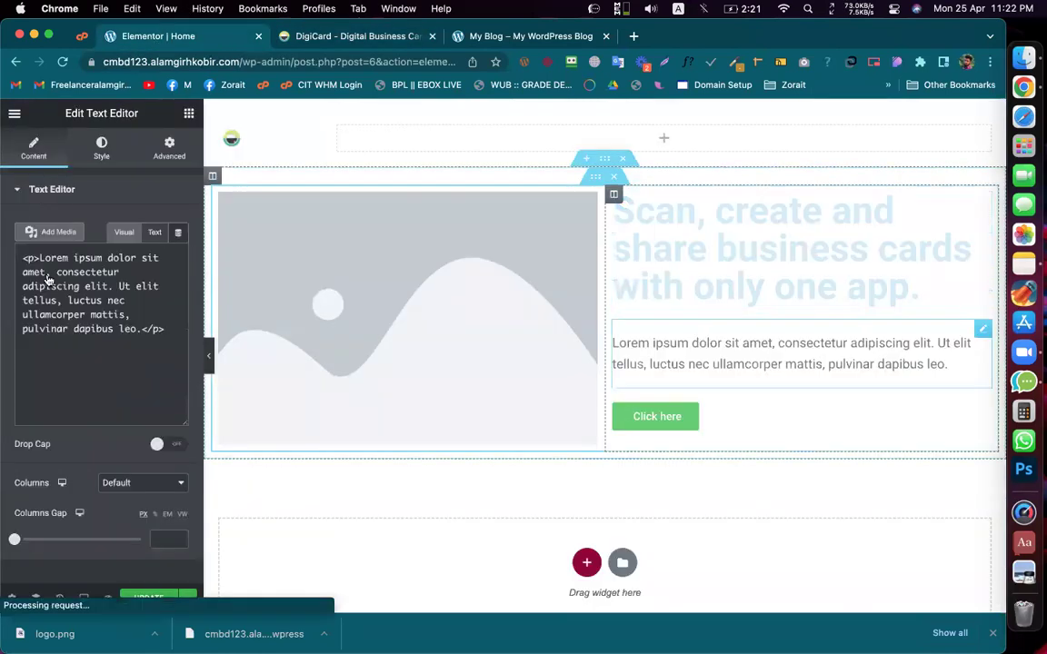
pyautogui.moveTo(84, 381); pyautogui.dragTo(4, 284)
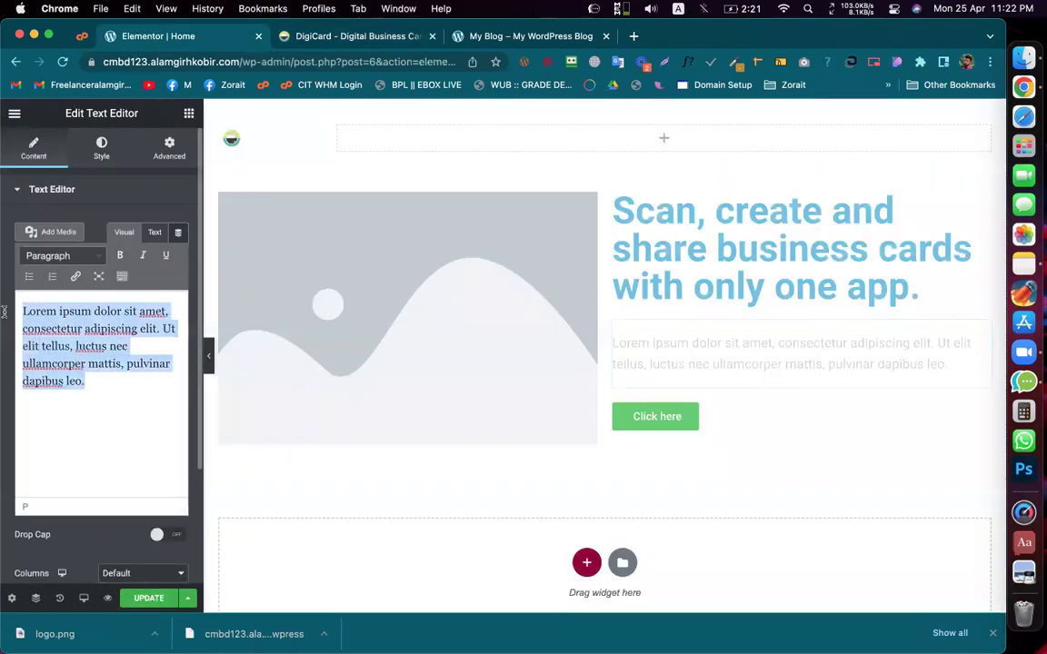
pyautogui.press('super+v')
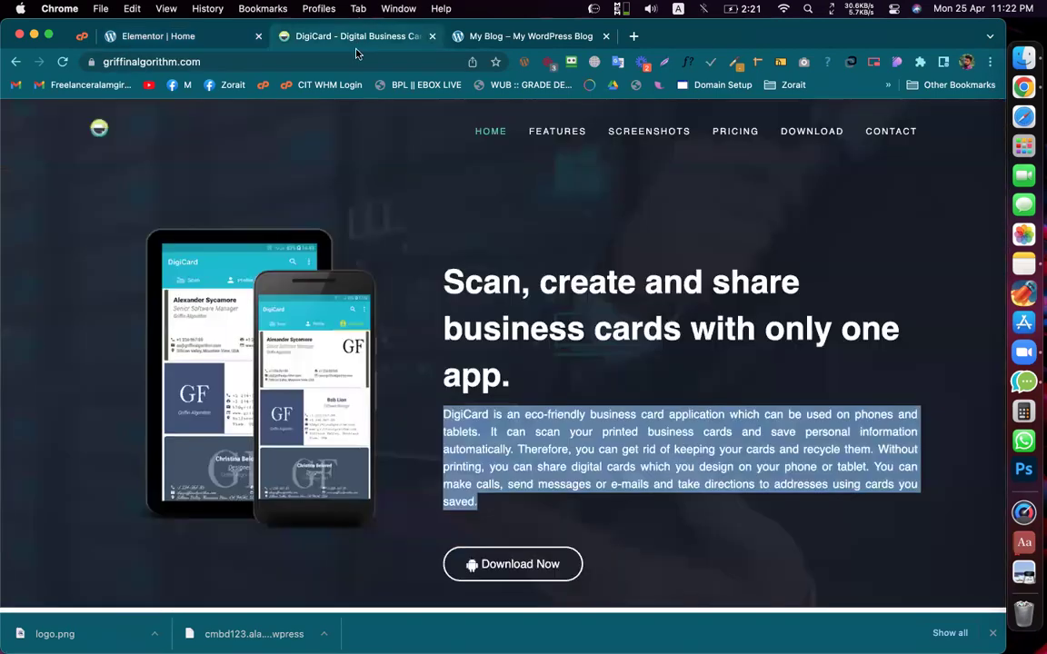
# Step: Copy the 'Download Now' label from the live site and select the Click here button
pyautogui.click(350, 36)
pyautogui.scroll(-3, 493, 403)
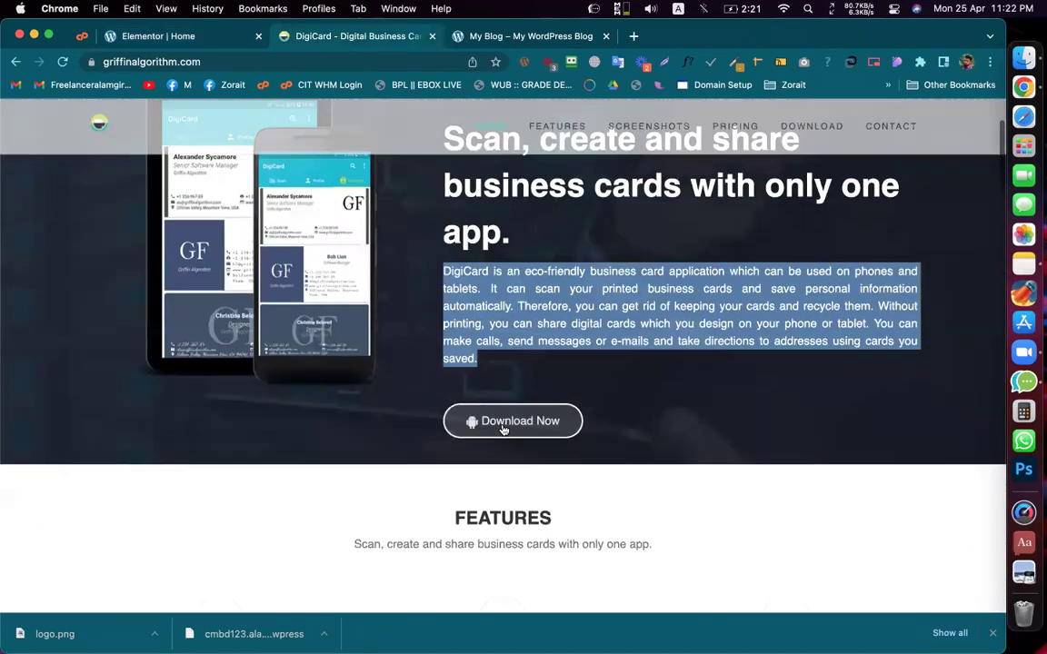
pyautogui.rightClick(502, 426)
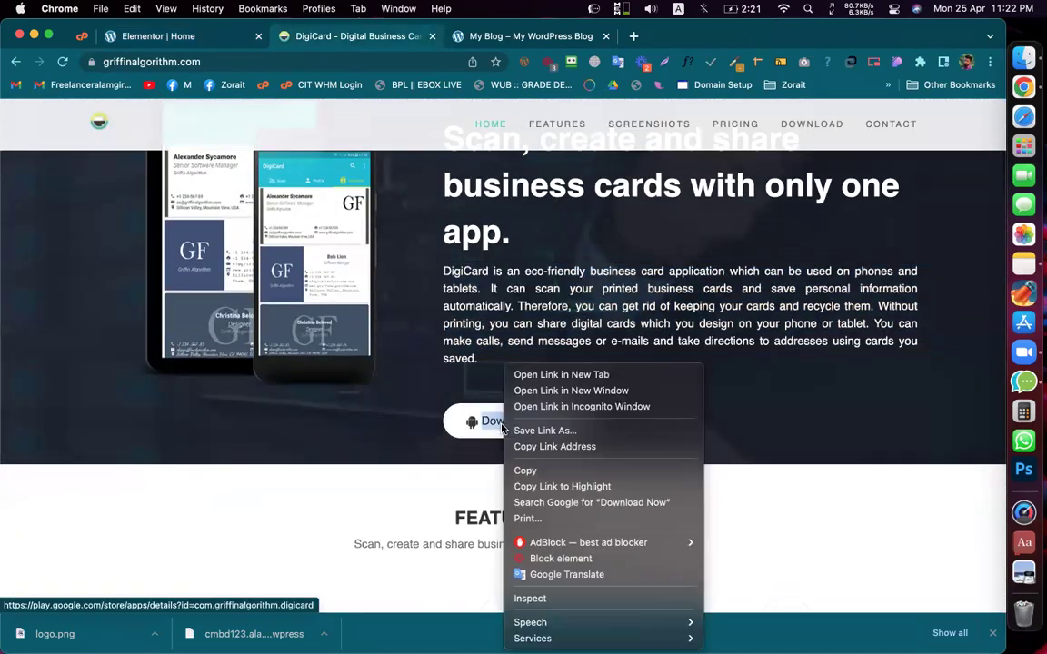
pyautogui.click(531, 470)
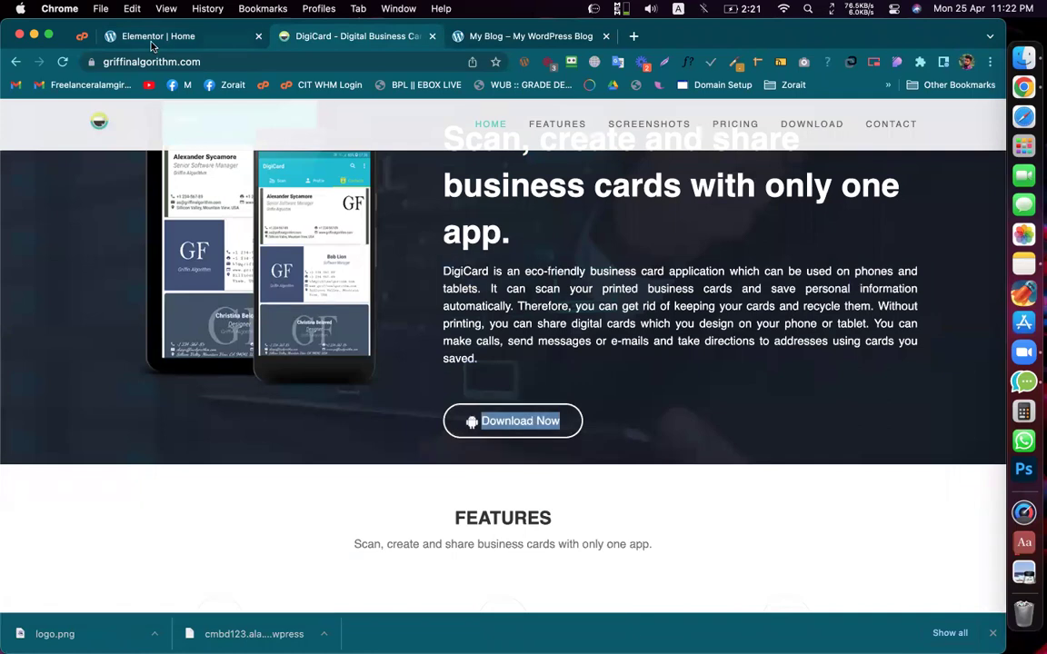
pyautogui.click(152, 40)
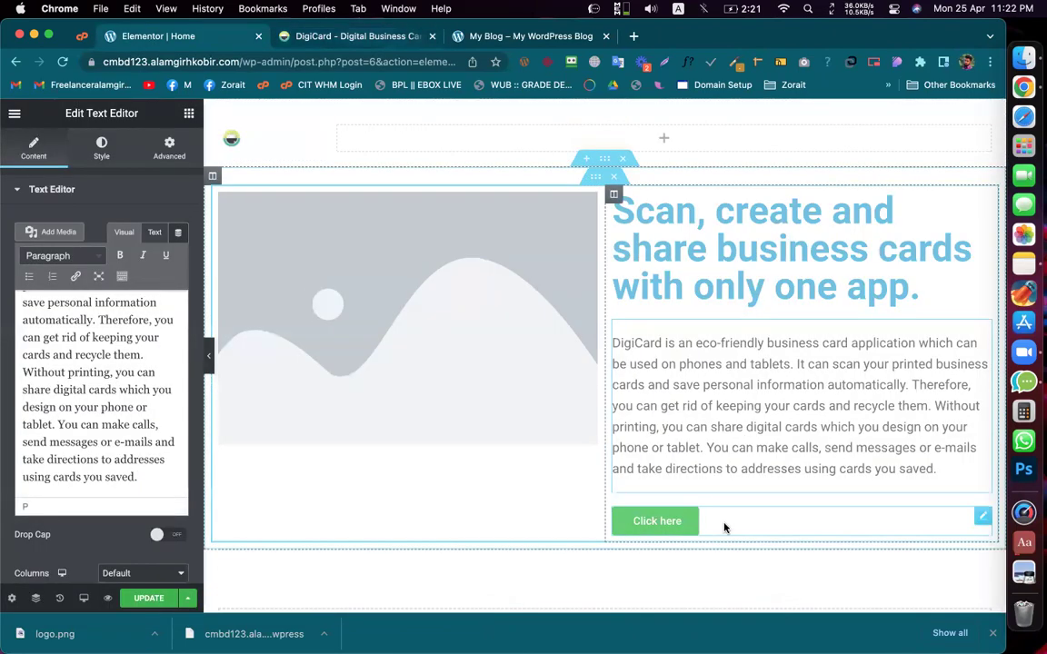
pyautogui.click(700, 520)
# Step: Paste 'Download Now' over the button's 'Click here' text label
pyautogui.tripleClick(127, 257)
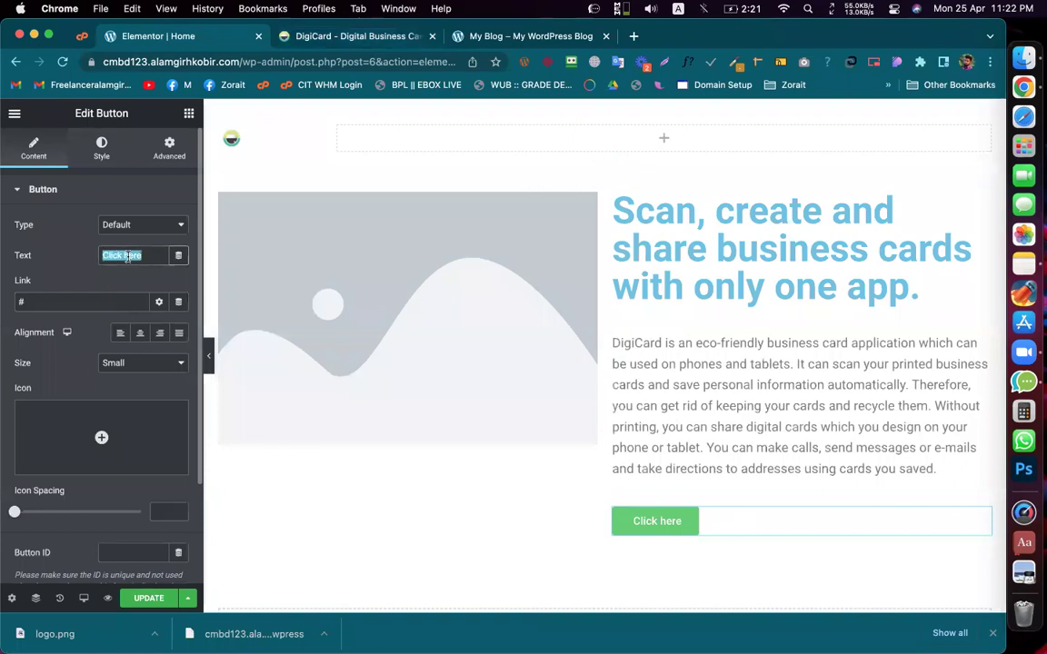
pyautogui.press('super+v')
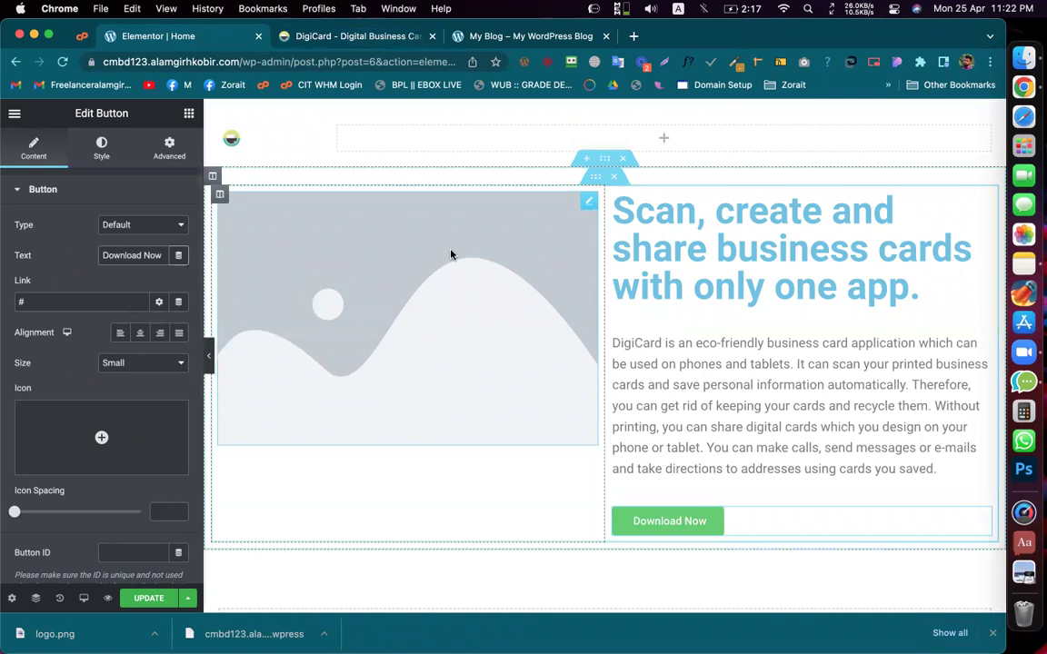
pyautogui.click(219, 195)
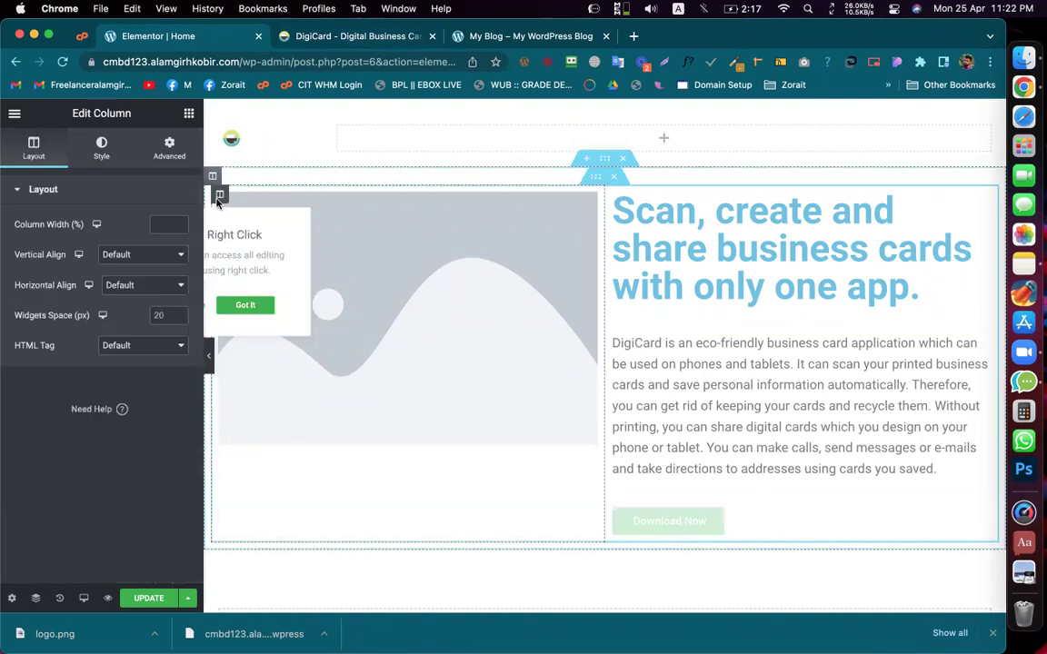
# Step: Set Vertical Align to Middle for both the image column and the text column
pyautogui.click(243, 304)
pyautogui.click(145, 258)
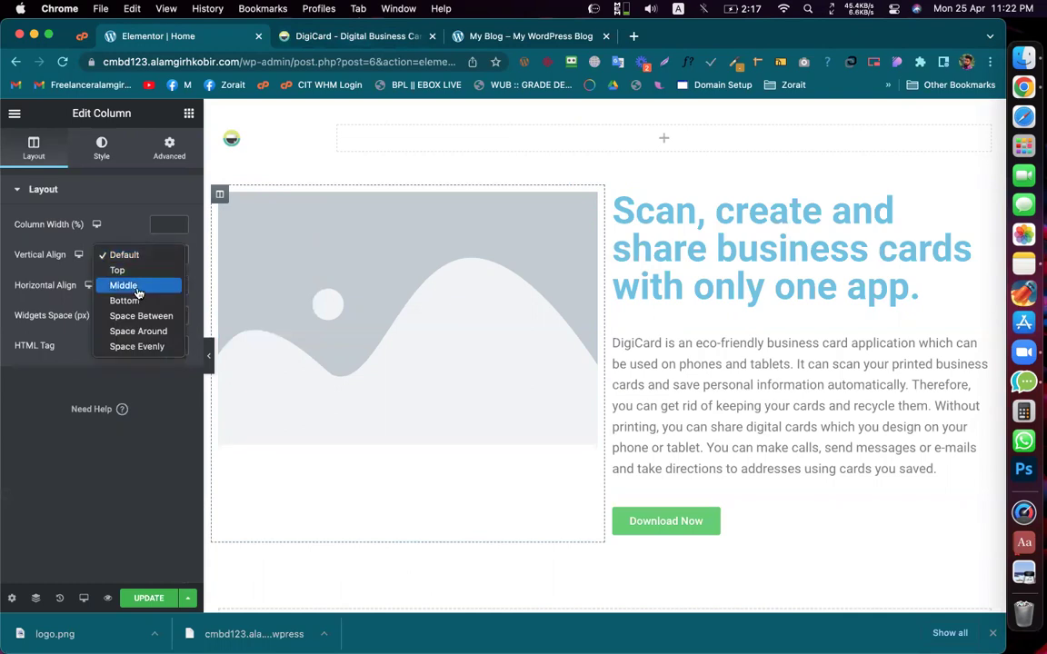
pyautogui.click(128, 285)
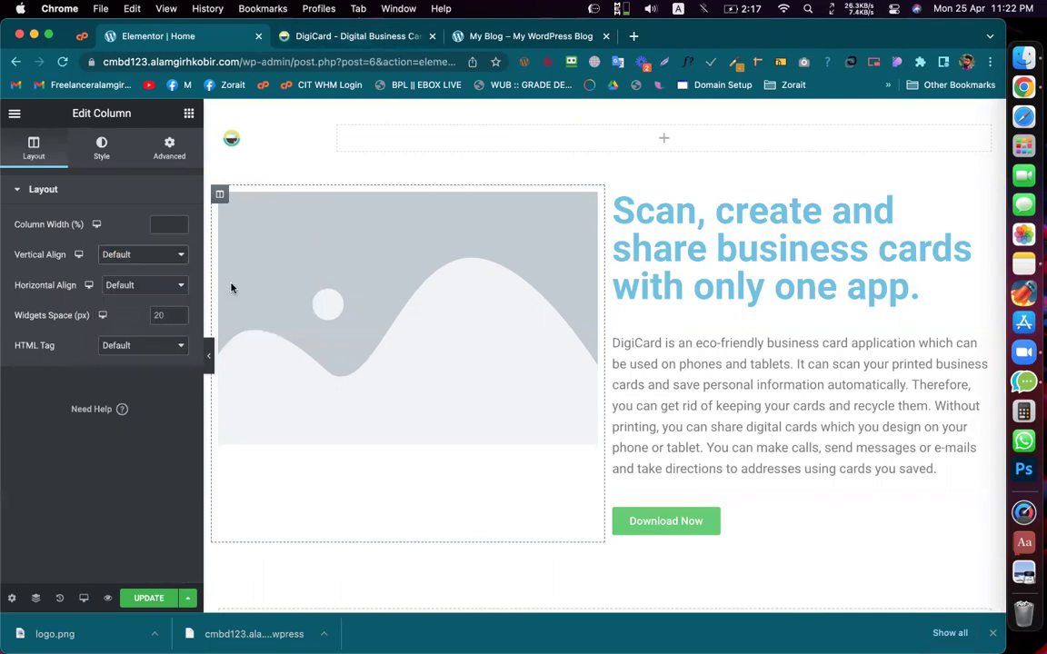
pyautogui.click(615, 195)
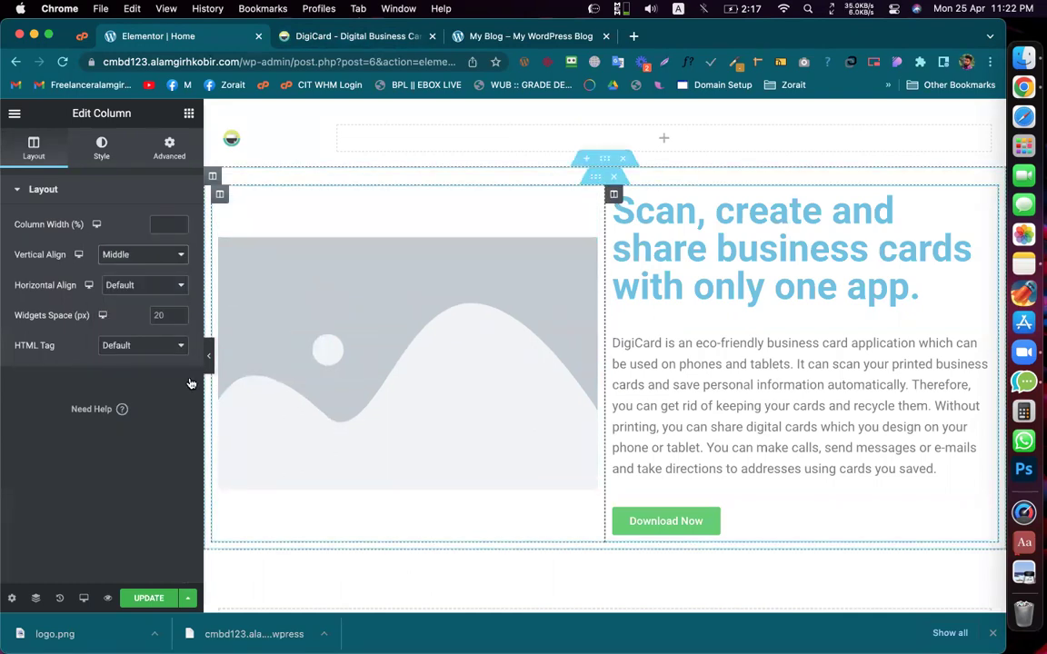
pyautogui.click(135, 258)
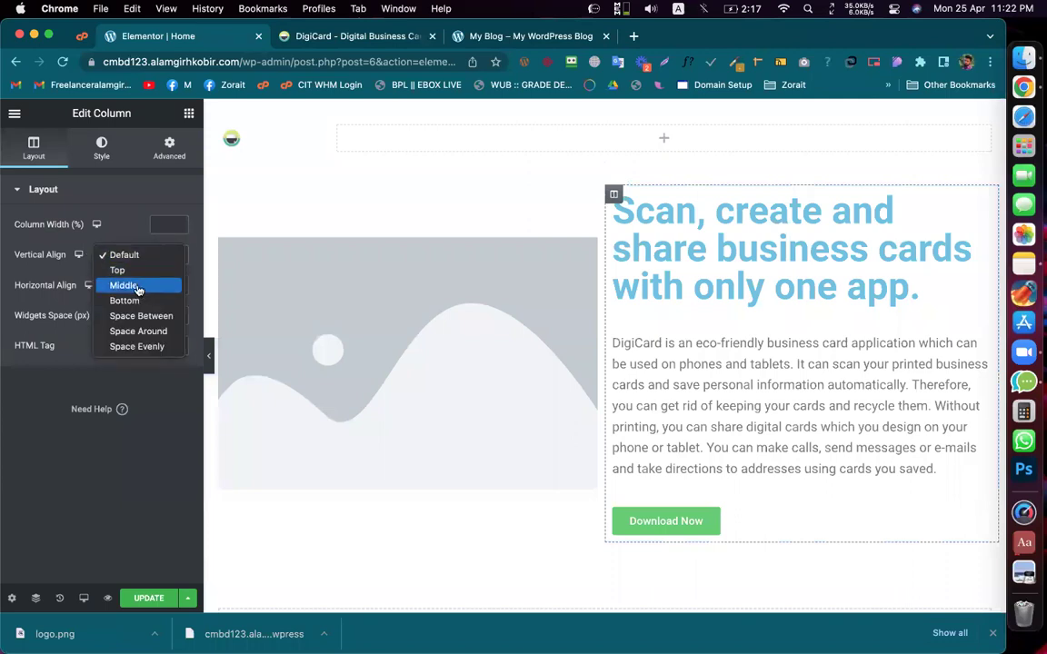
pyautogui.click(137, 287)
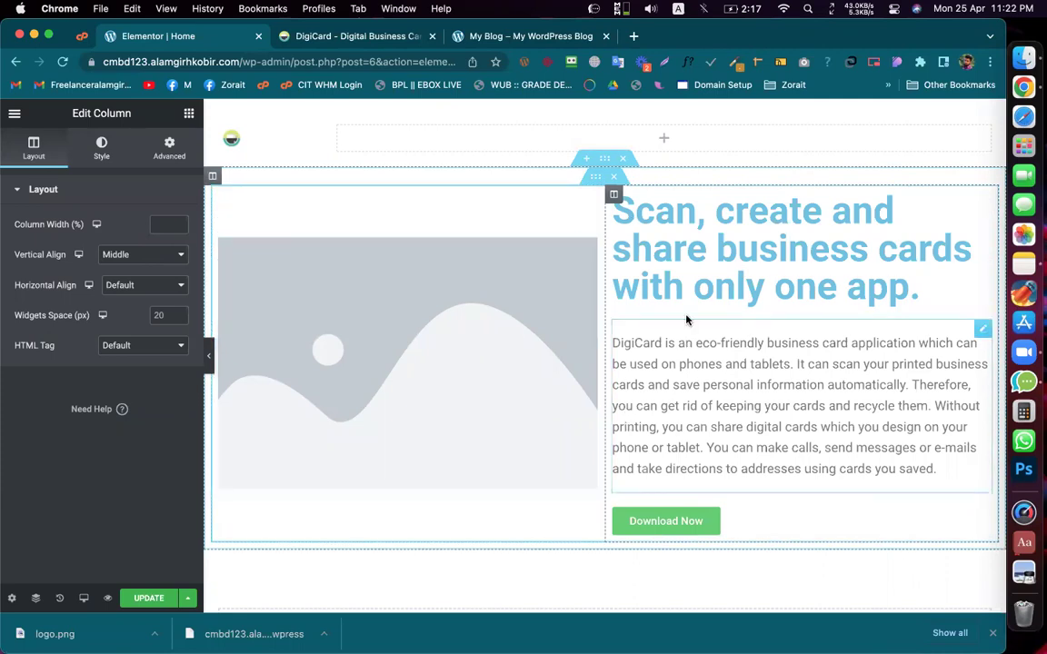
pyautogui.click(606, 161)
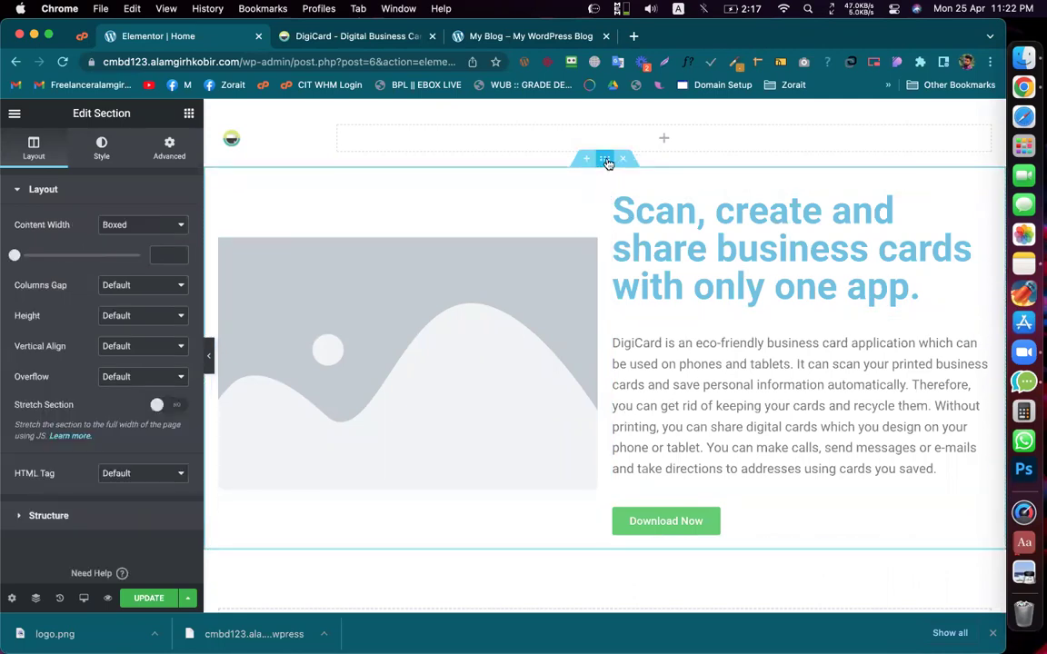
# Step: Open Chrome DevTools on the live DigiCard hero in desktop layout
pyautogui.click(101, 147)
pyautogui.hotkey('ctrl', 'Tab')
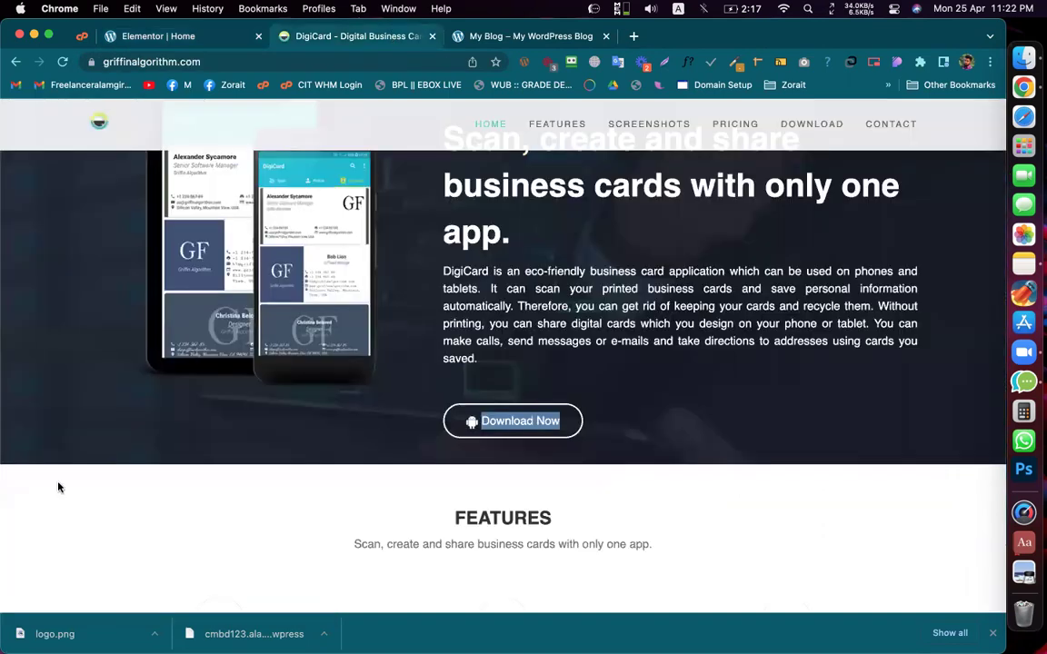
pyautogui.scroll(3, 58, 488)
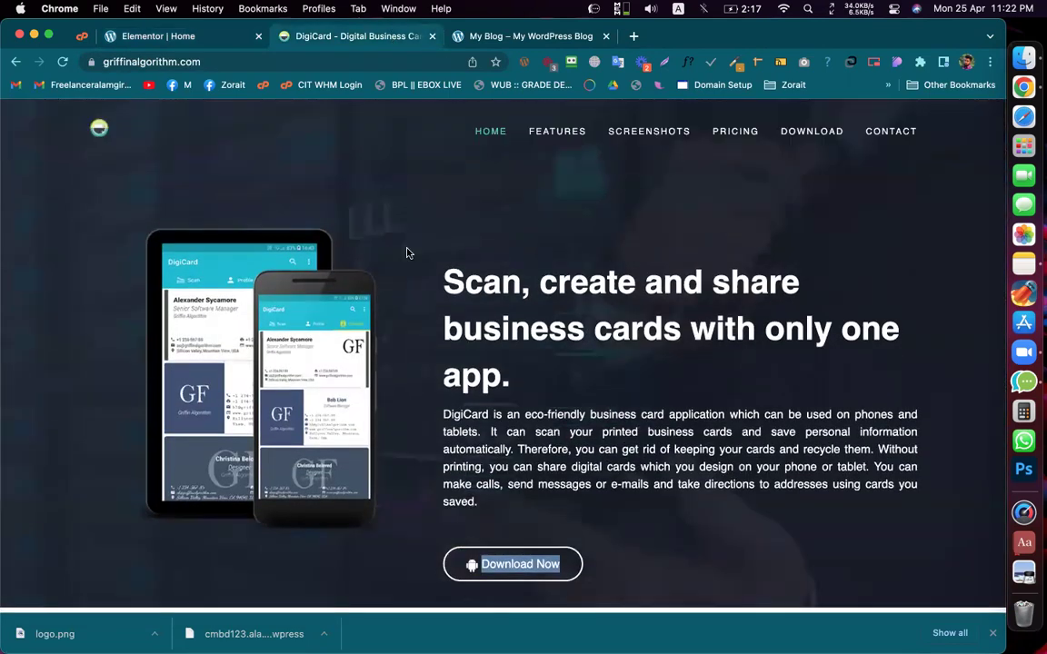
pyautogui.rightClick(409, 249)
pyautogui.click(445, 506)
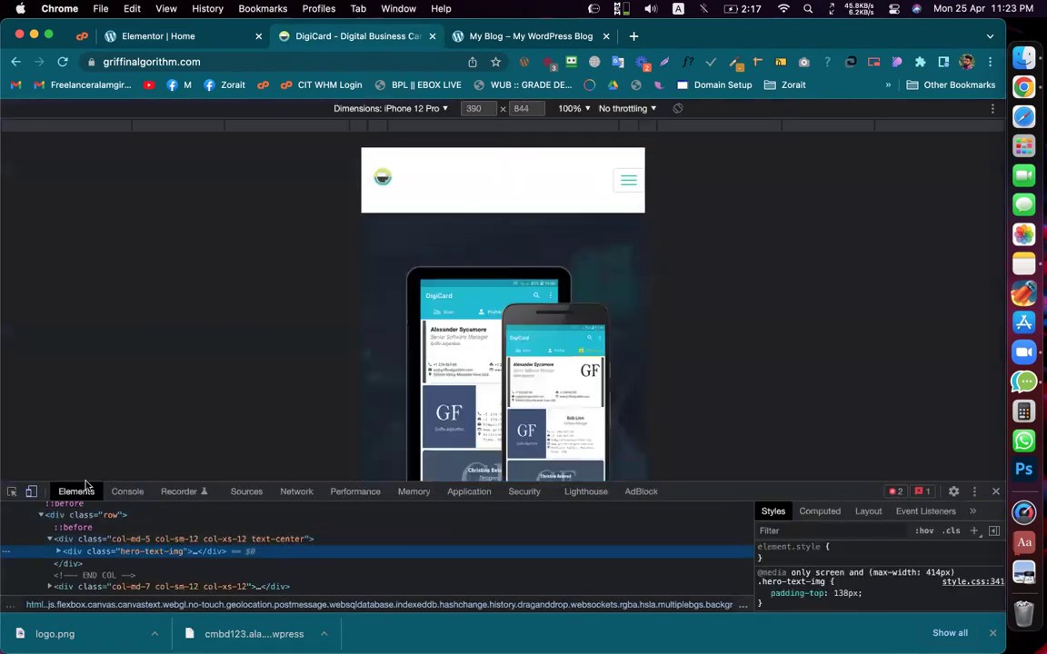
pyautogui.click(31, 493)
pyautogui.click(12, 492)
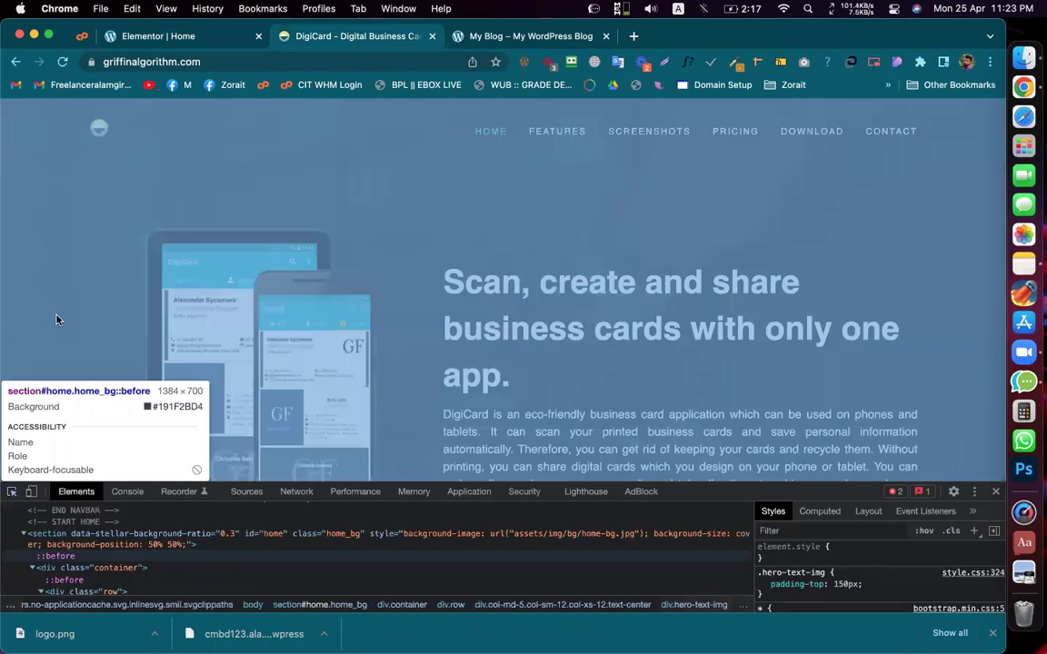
pyautogui.click(56, 319)
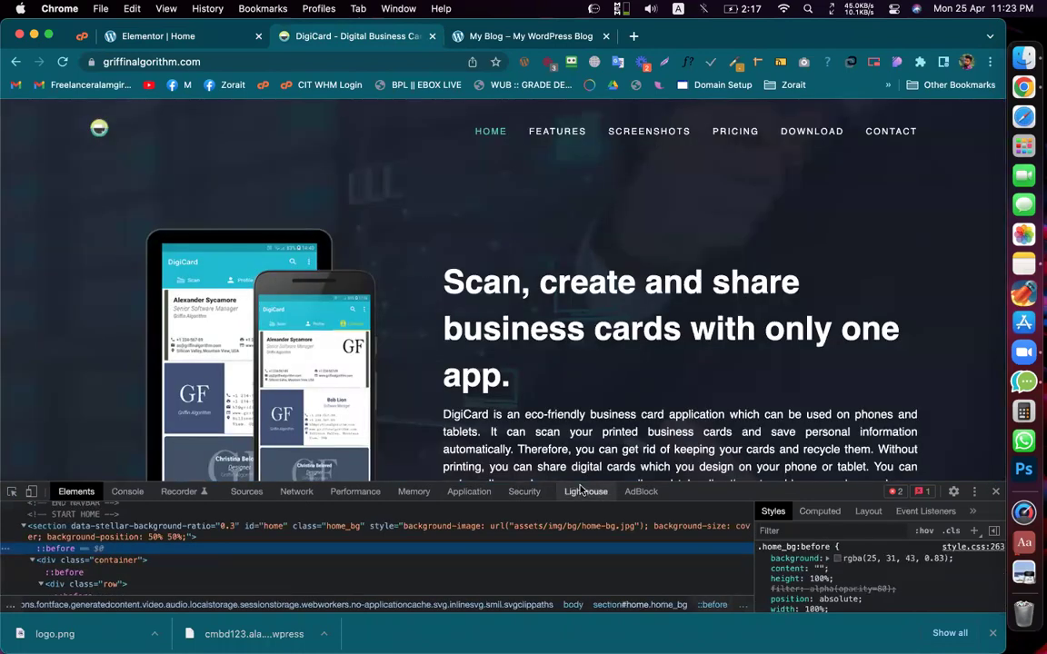
# Step: Select section#home and highlight its inline background path assets/img/bg/home-bg.jpg
pyautogui.moveTo(678, 482); pyautogui.dragTo(677, 261)
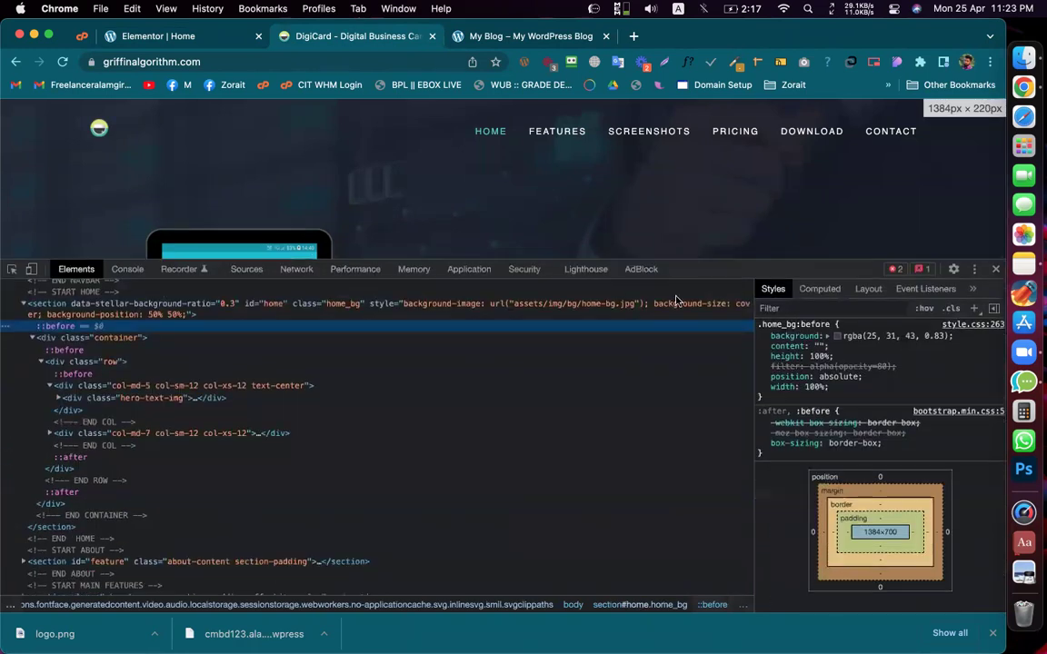
pyautogui.scroll(3, 591, 339)
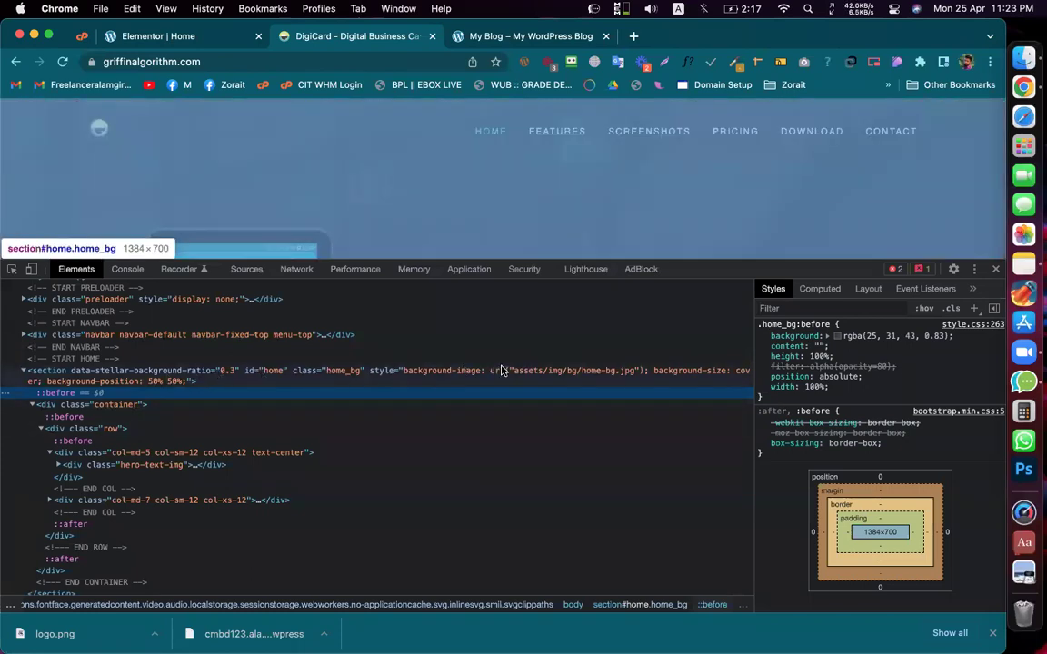
pyautogui.click(524, 379)
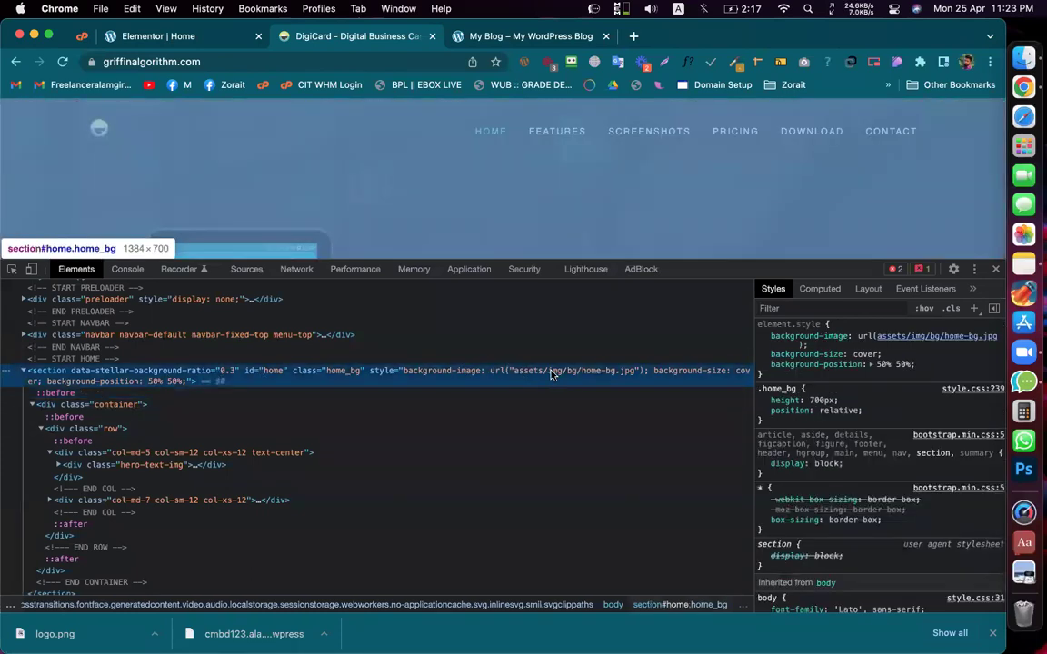
pyautogui.doubleClick(609, 371)
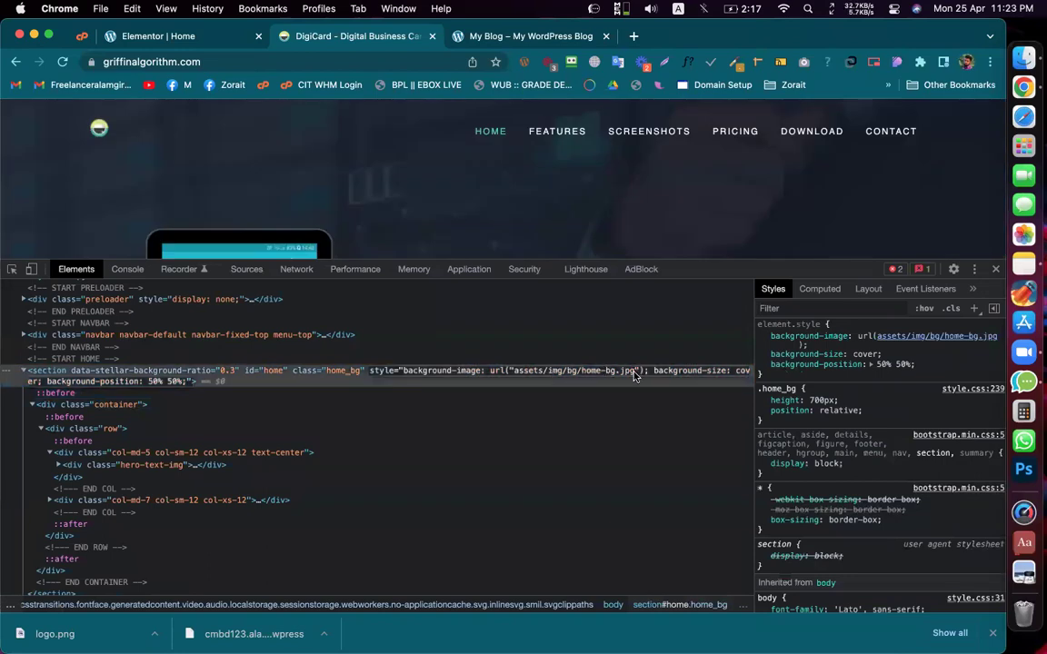
pyautogui.moveTo(633, 376); pyautogui.dragTo(515, 377)
pyautogui.press('super+c')
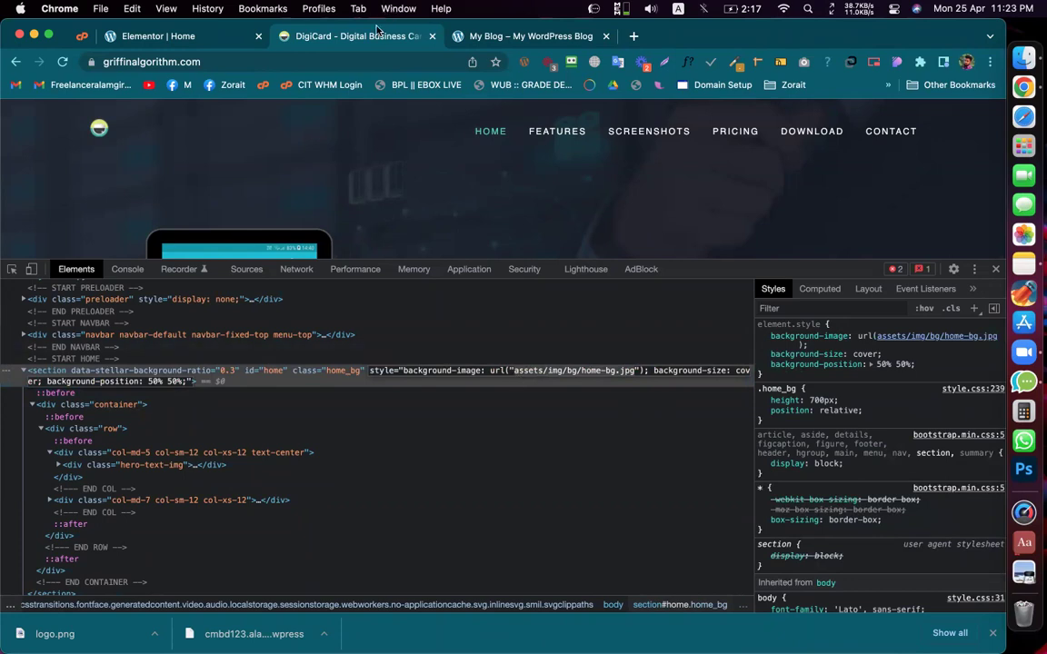
# Step: Duplicate the DigiCard tab and load /assets/img/bg/home-bg.jpg in it
pyautogui.rightClick(369, 42)
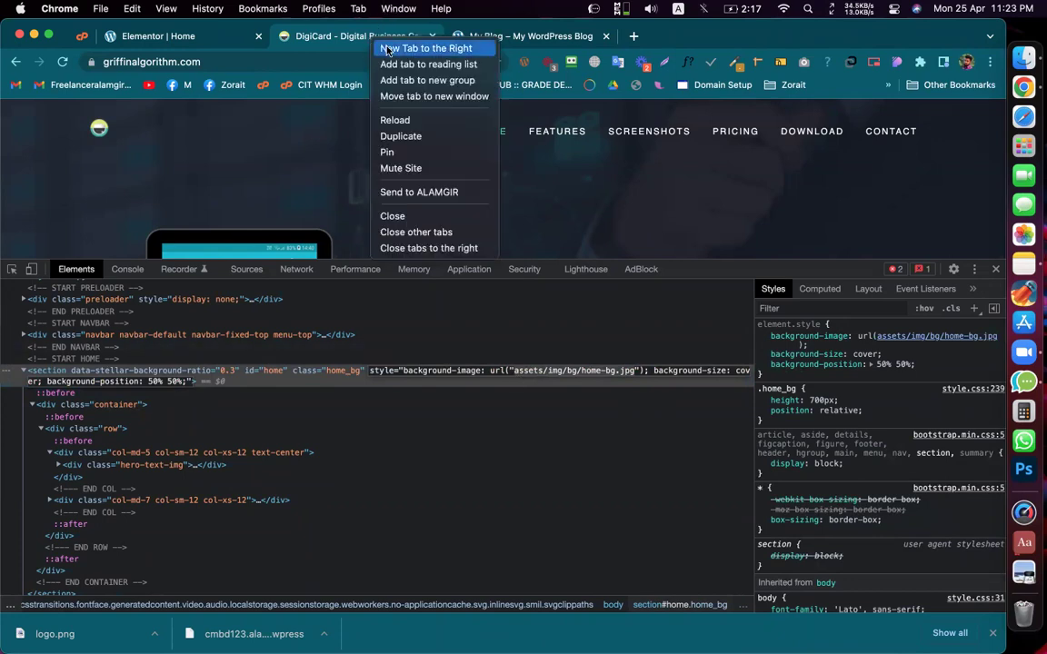
pyautogui.click(400, 137)
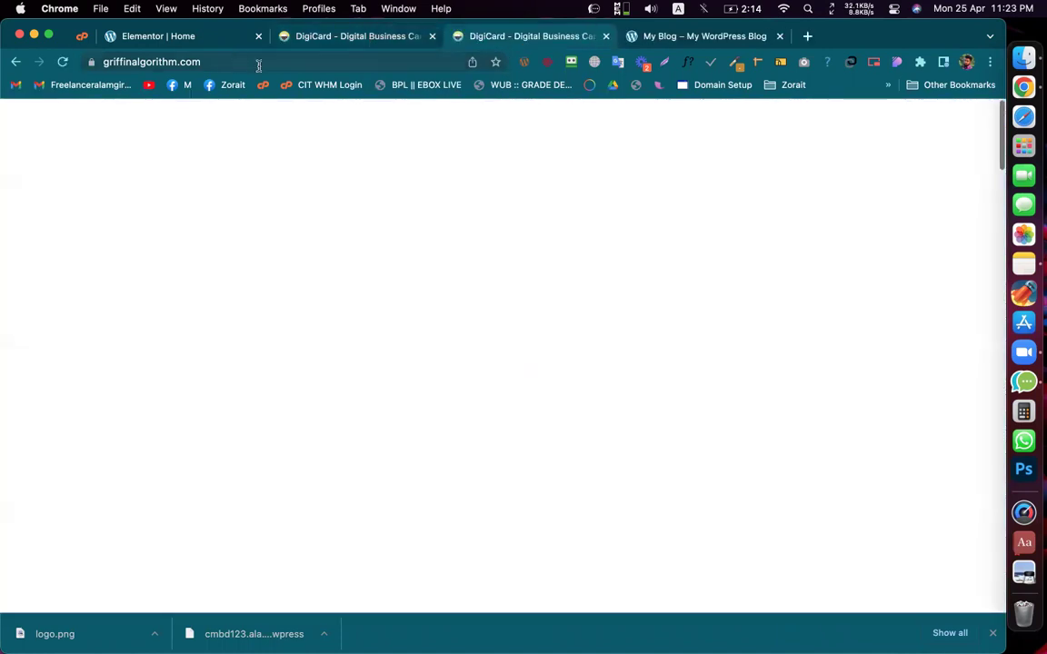
pyautogui.click(268, 64)
pyautogui.click(281, 69)
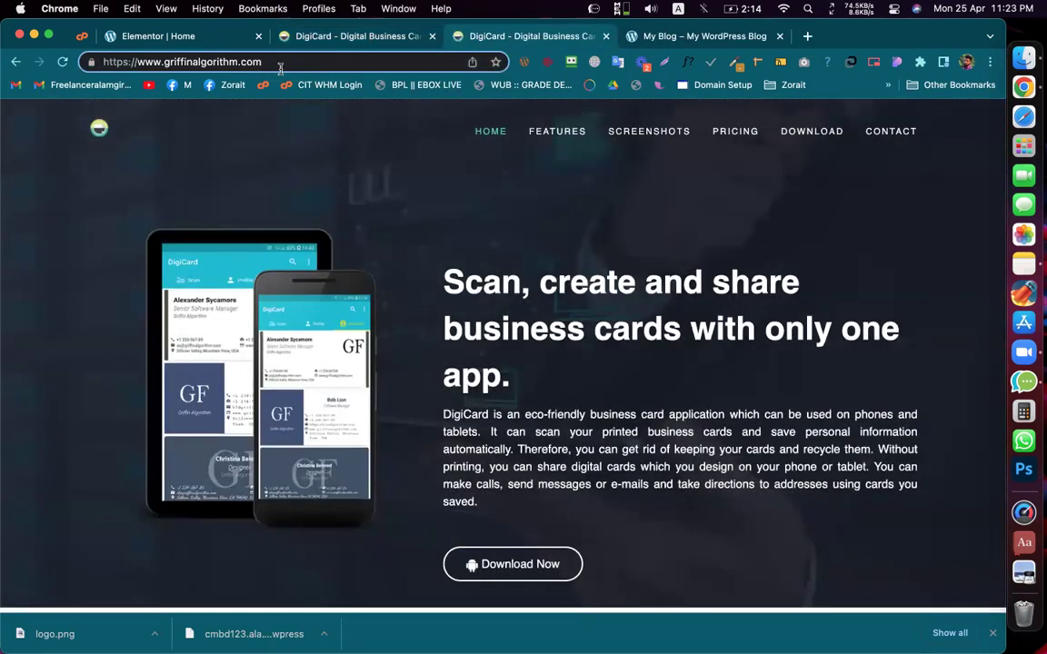
pyautogui.press('super+v')
pyautogui.click(273, 62)
pyautogui.write('/')
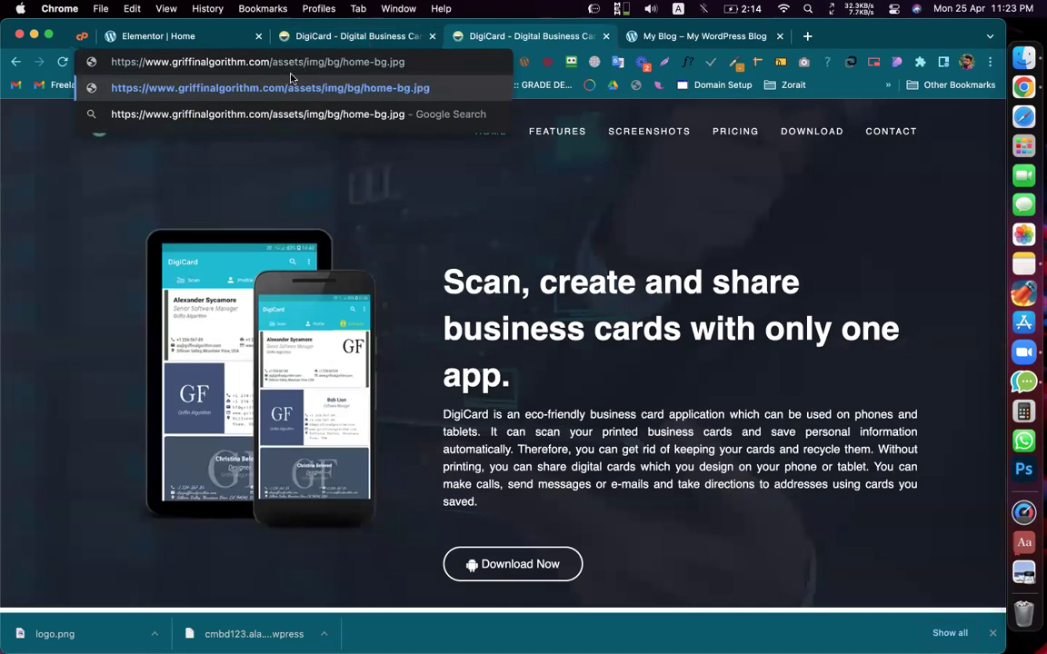
pyautogui.press('Return')
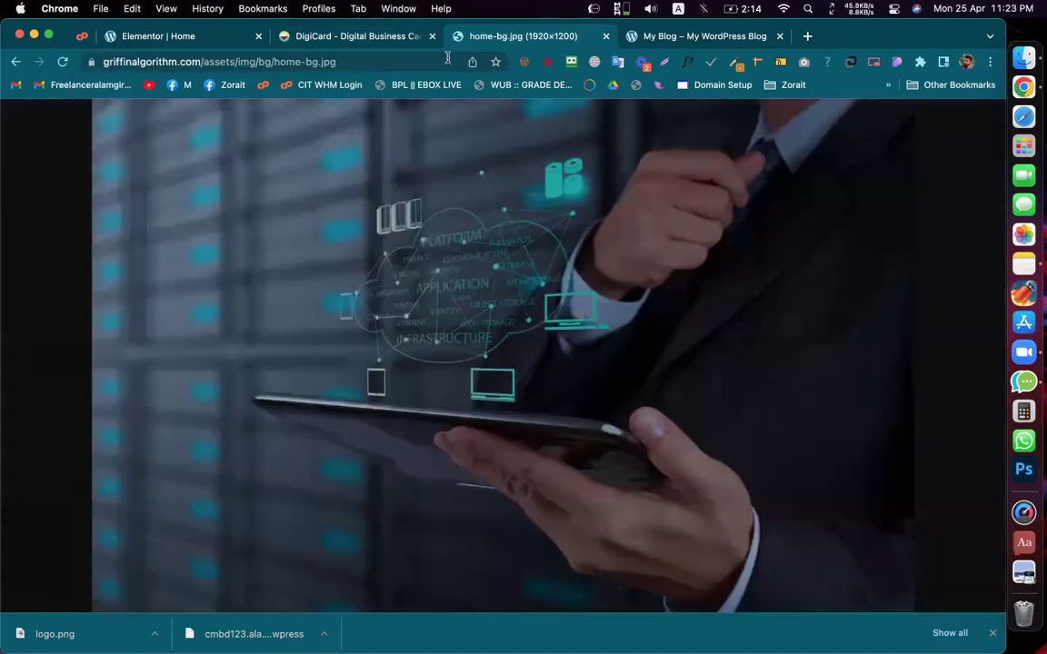
# Step: Edit the hero section's style attribute in the DigiCard inspector
pyautogui.click(303, 41)
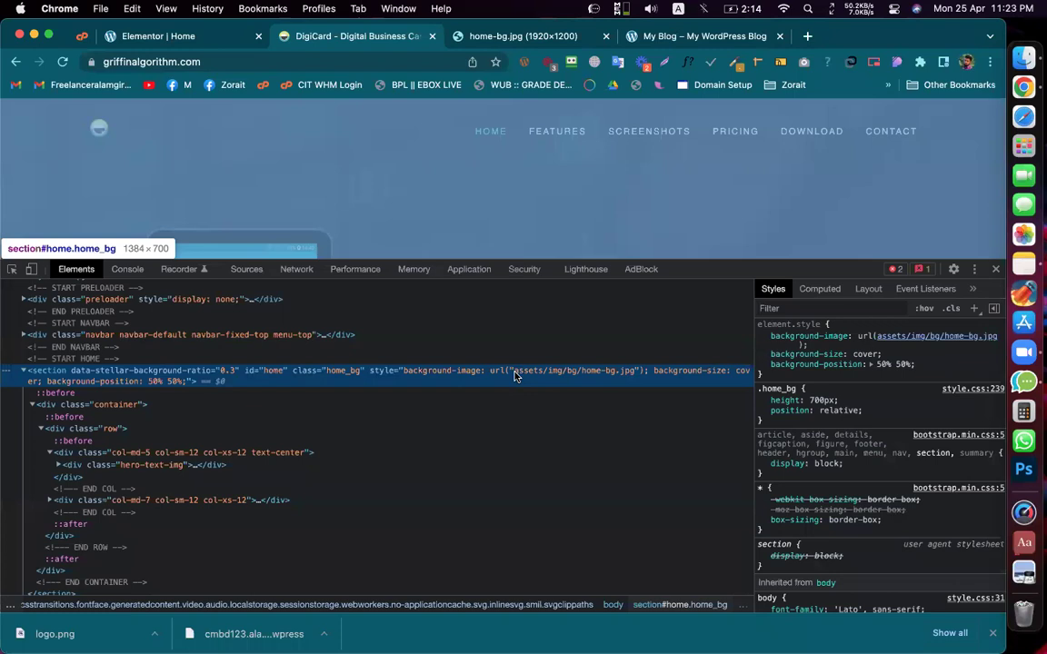
pyautogui.click(515, 376)
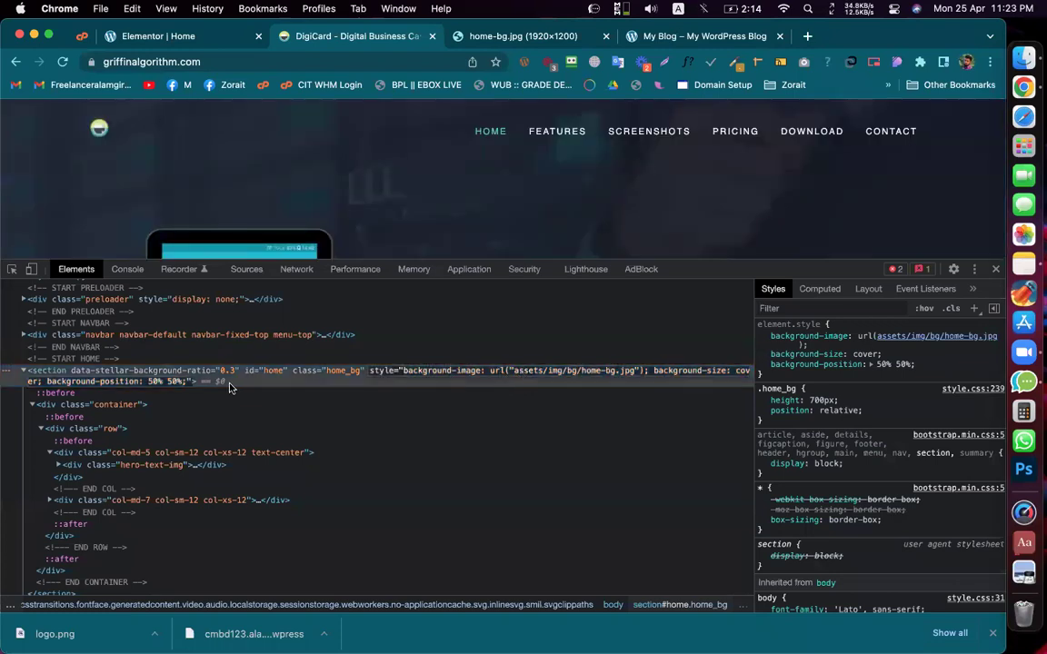
pyautogui.click(53, 374)
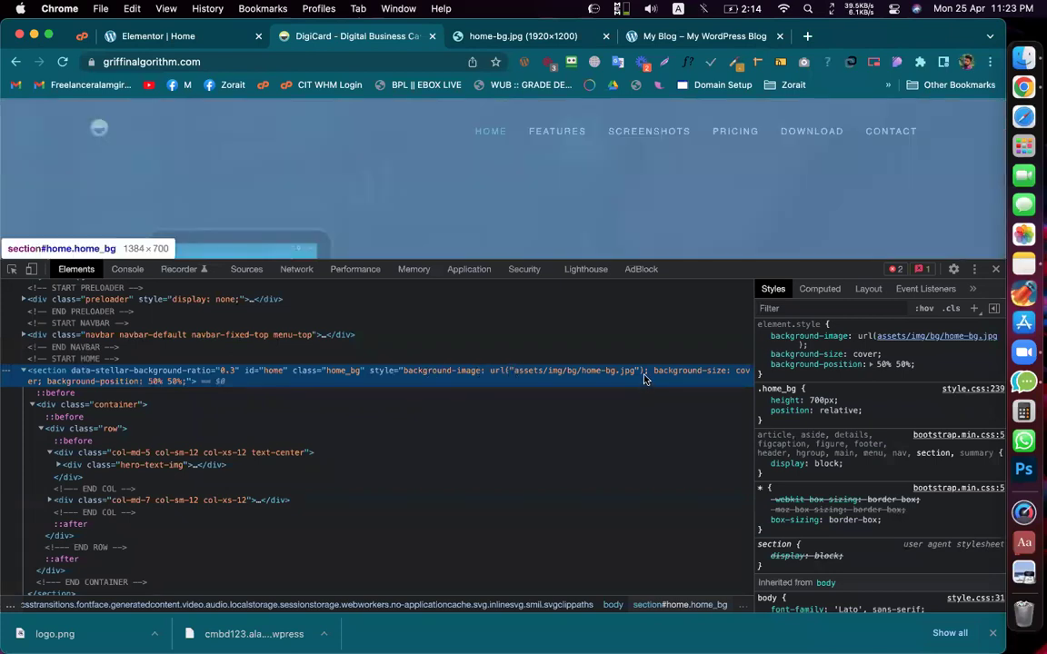
pyautogui.click(516, 376)
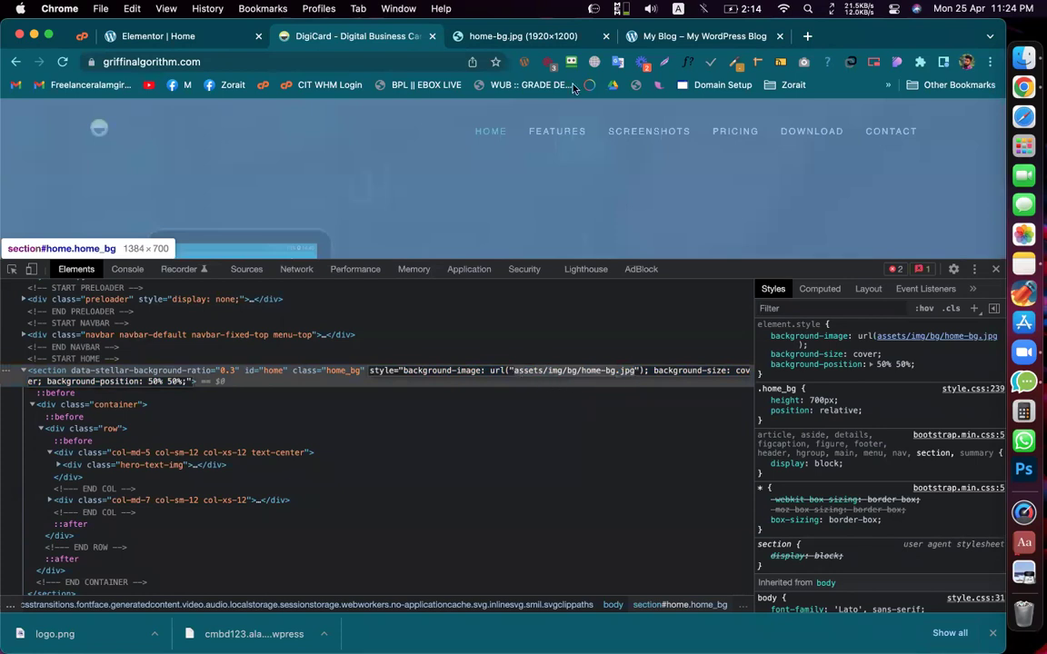
# Step: Check the home-bg.jpg tab's address and image options, leaving them unchanged
pyautogui.click(471, 28)
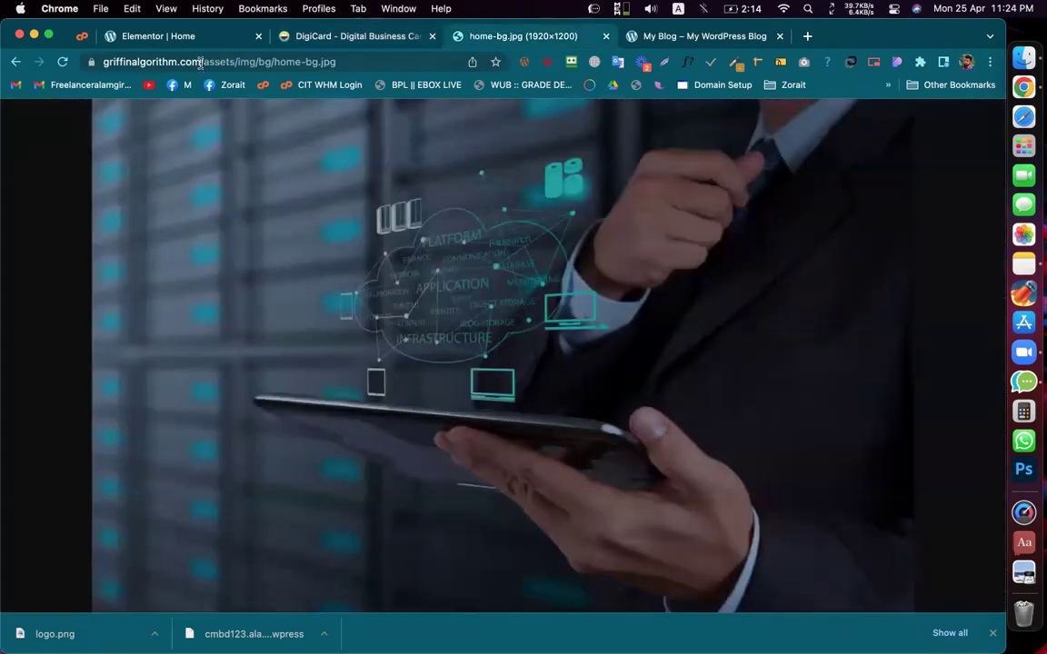
pyautogui.moveTo(202, 62); pyautogui.dragTo(336, 62)
pyautogui.press('BackSpace')
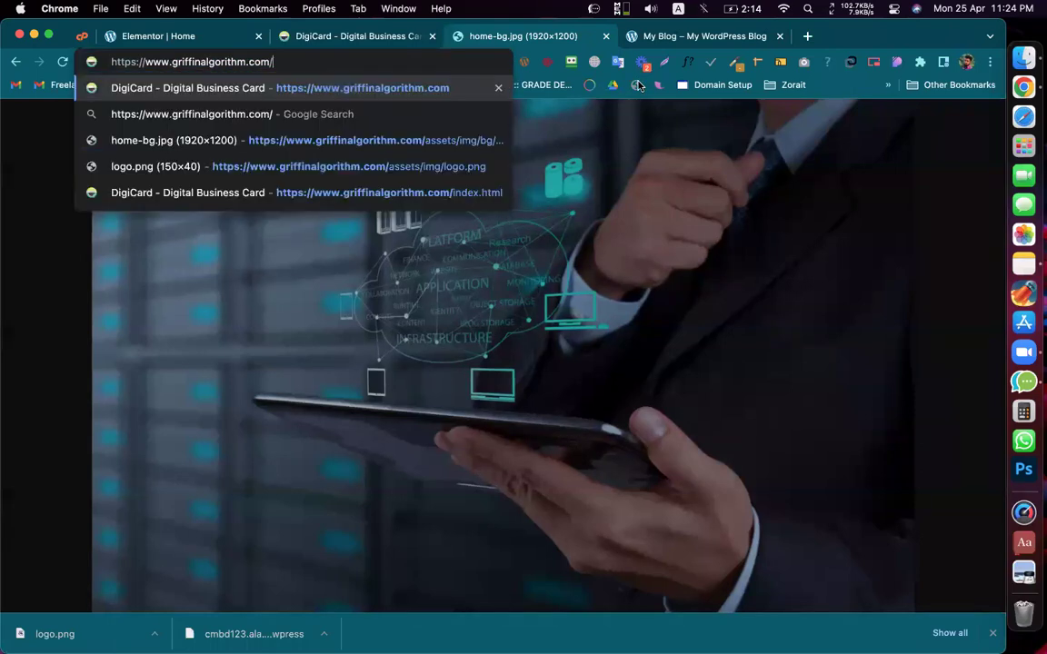
pyautogui.press('super+z')
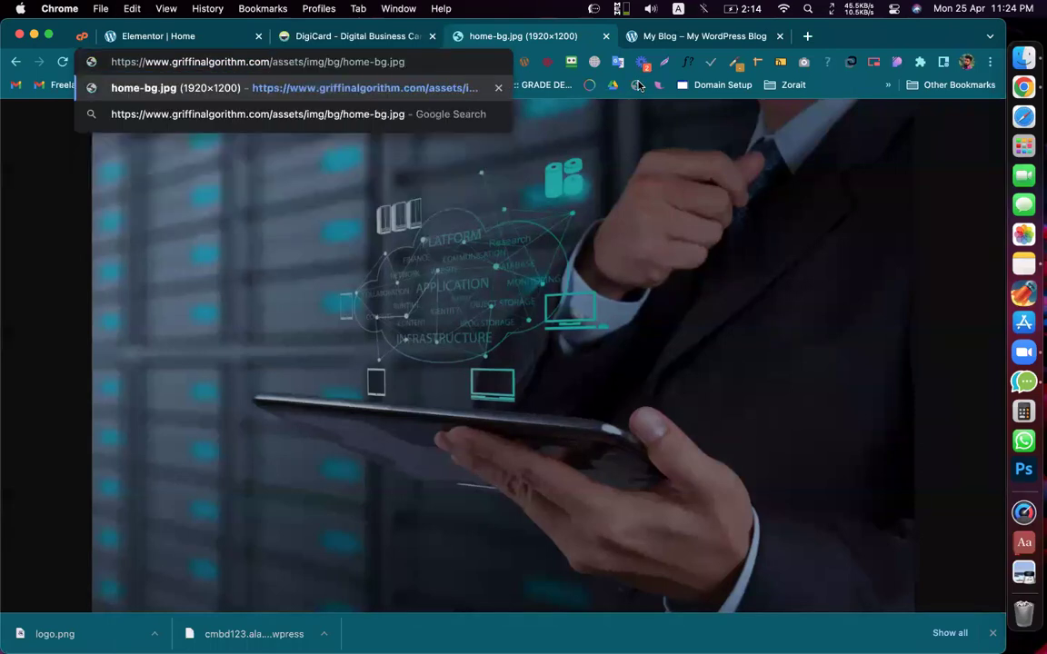
pyautogui.click(656, 106)
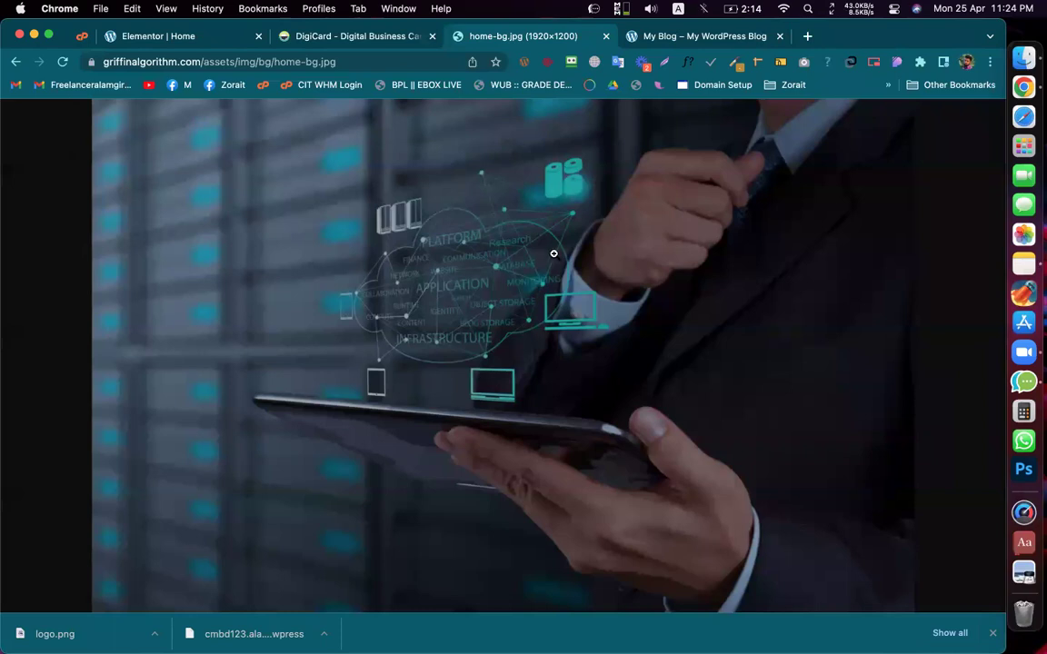
pyautogui.rightClick(492, 261)
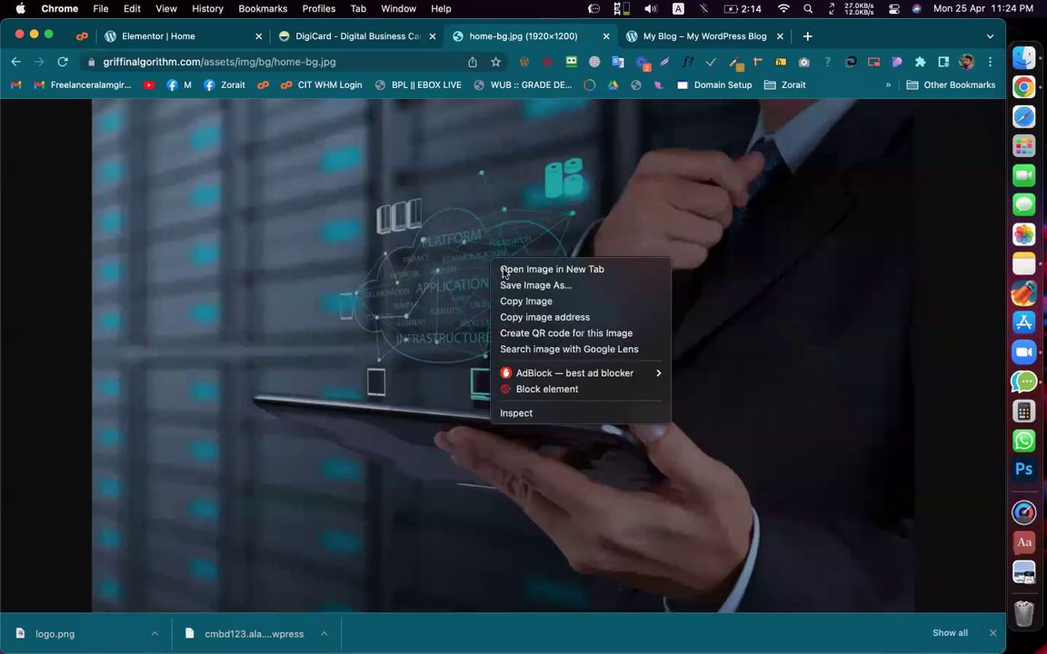
pyautogui.click(387, 44)
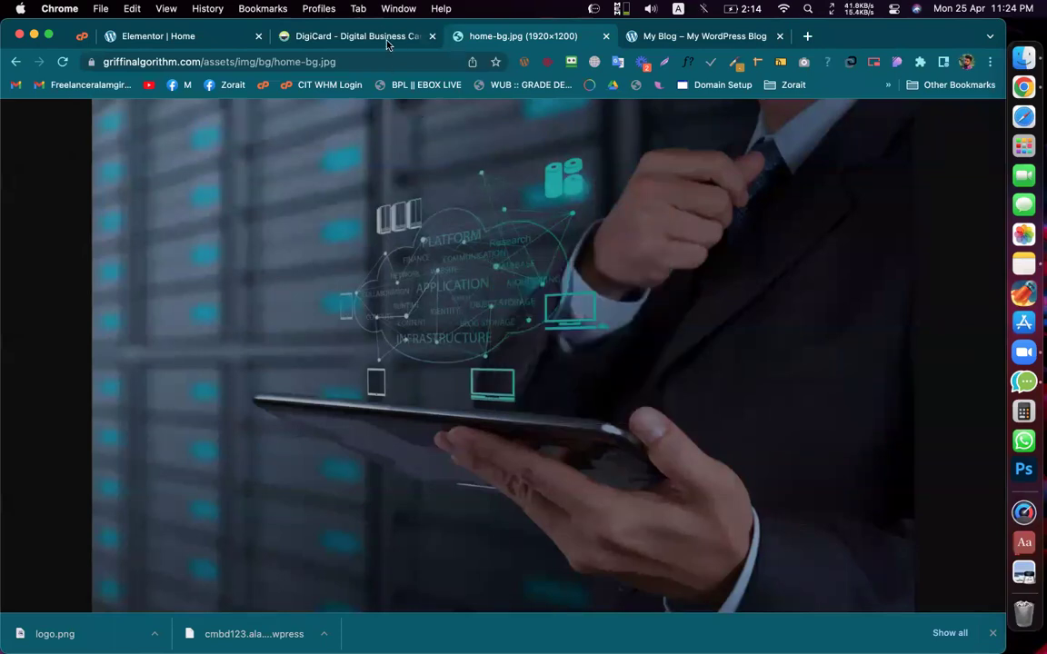
# Step: Open the hero's background-image value from the inspector styles in a new tab
pyautogui.click(370, 36)
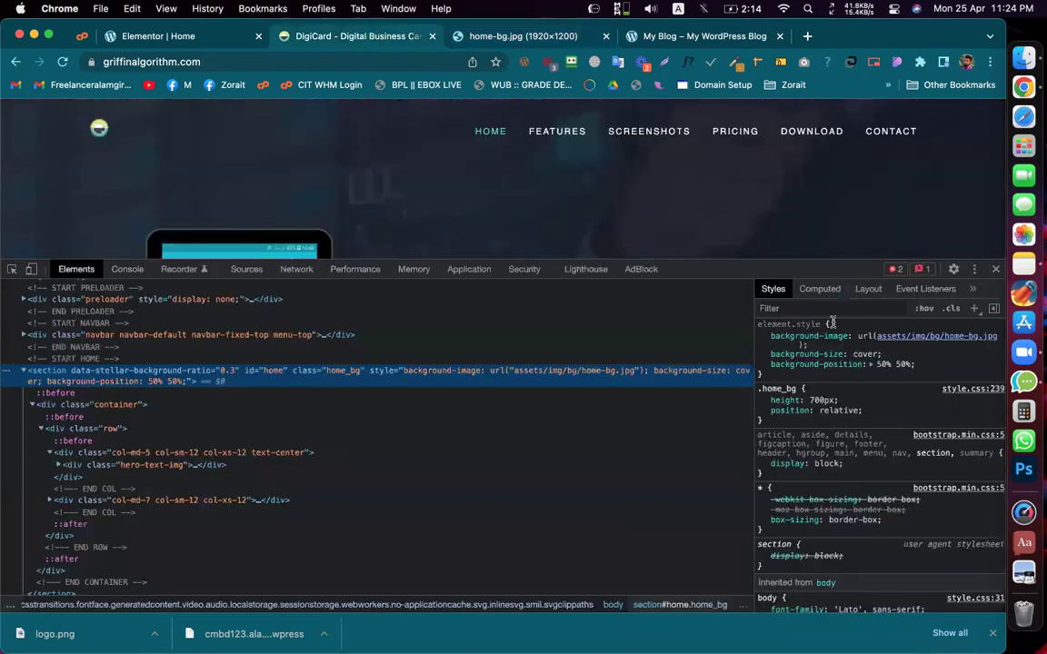
pyautogui.moveTo(922, 339)
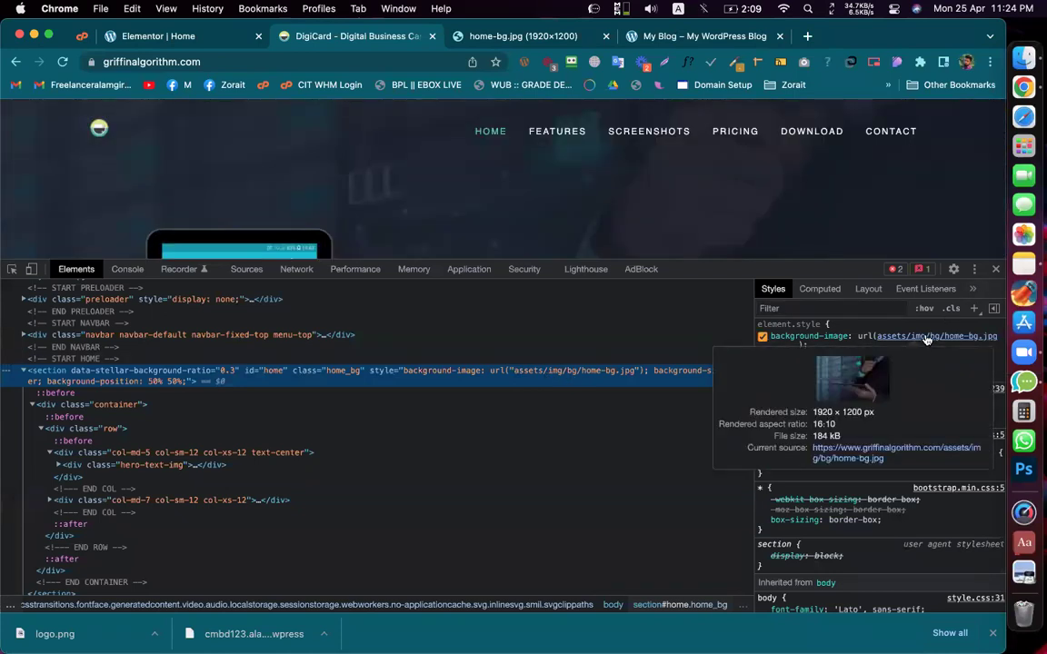
pyautogui.click(927, 339)
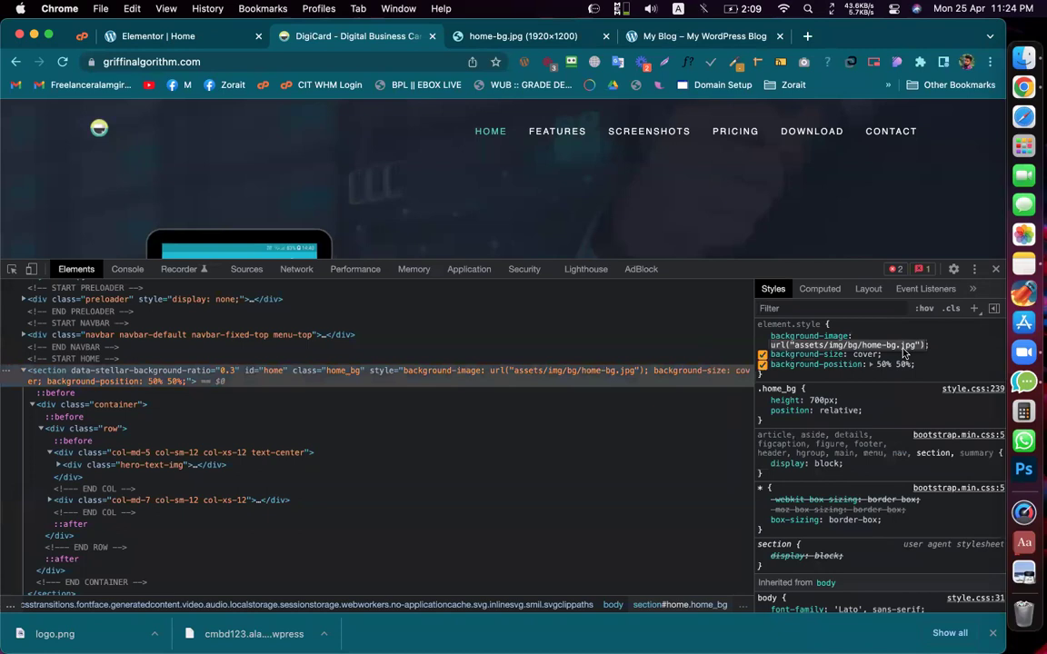
pyautogui.press('Escape')
pyautogui.moveTo(941, 343)
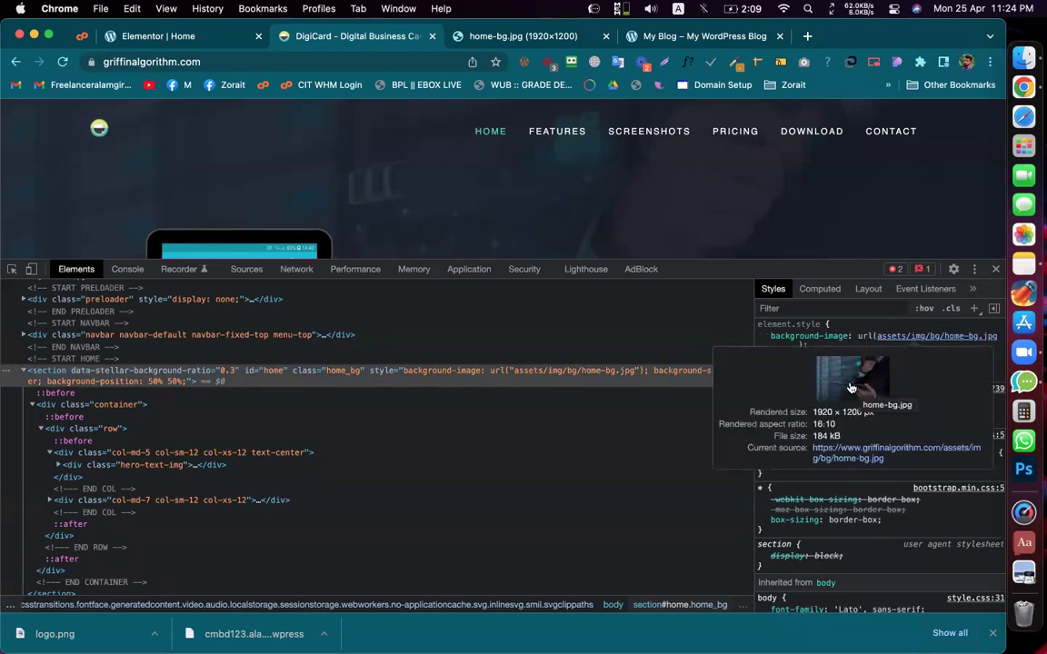
pyautogui.click(851, 388)
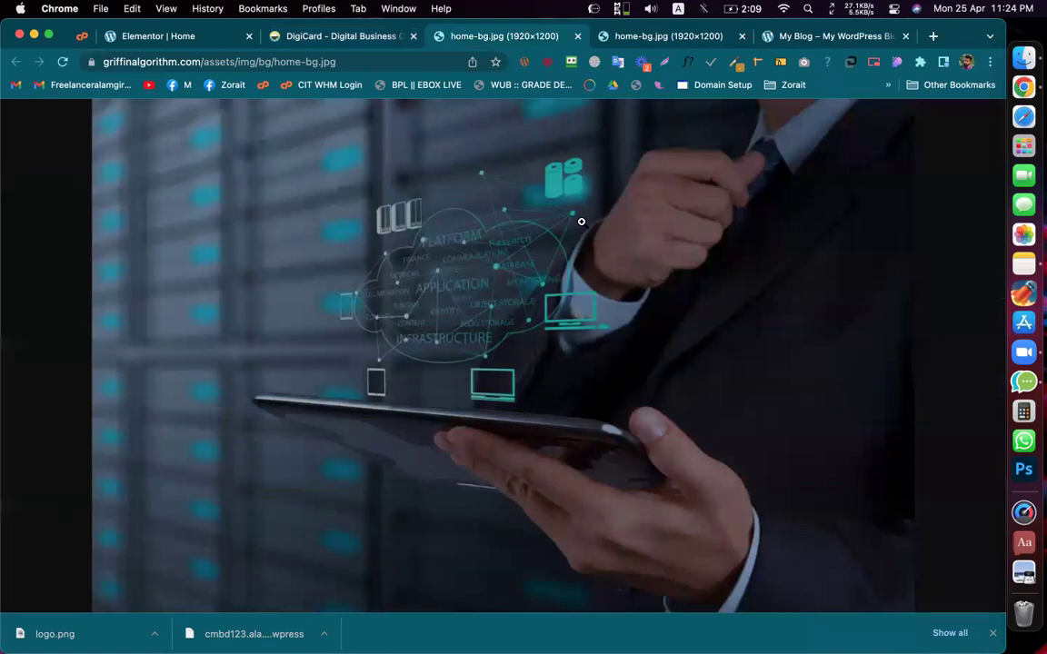
# Step: Close both background image tabs, keeping the DigiCard page
pyautogui.moveTo(204, 62); pyautogui.dragTo(336, 62)
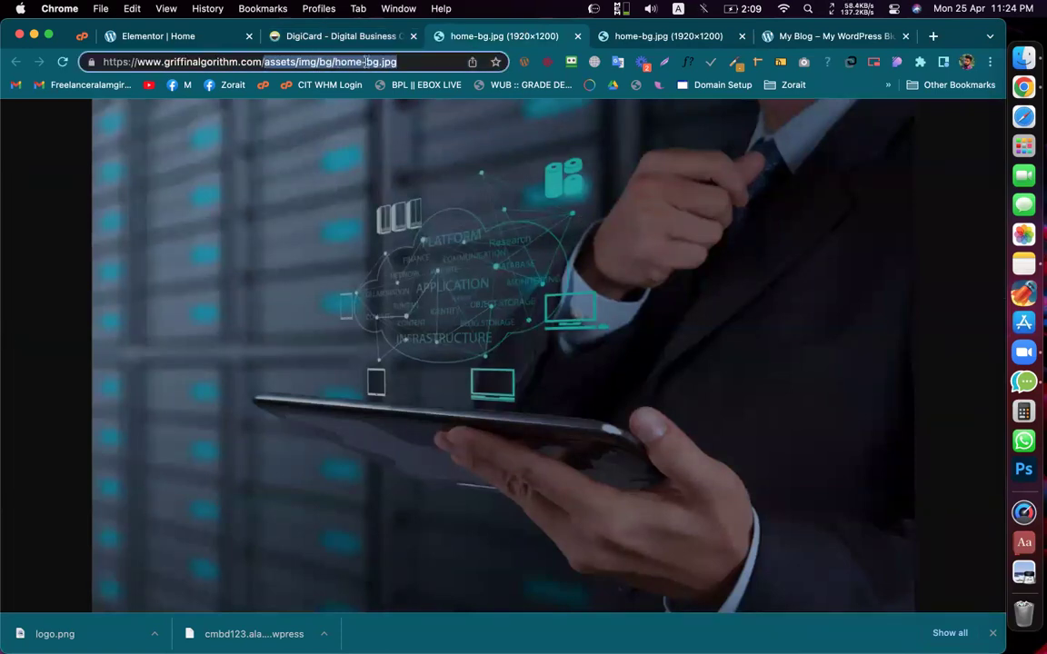
pyautogui.middleClick(627, 36)
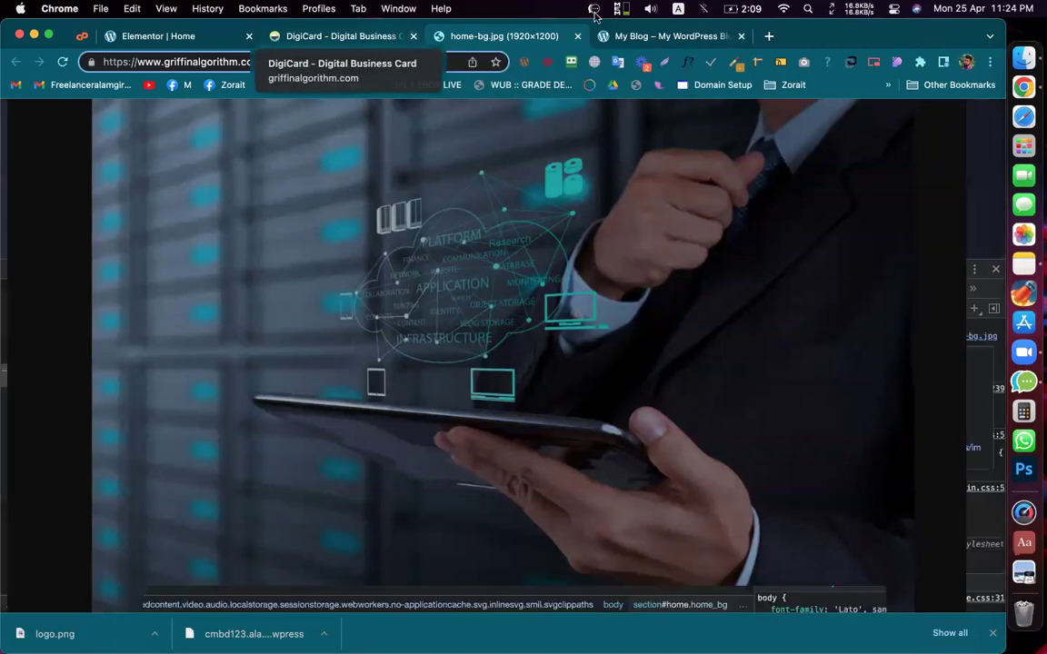
pyautogui.click(341, 36)
pyautogui.click(576, 36)
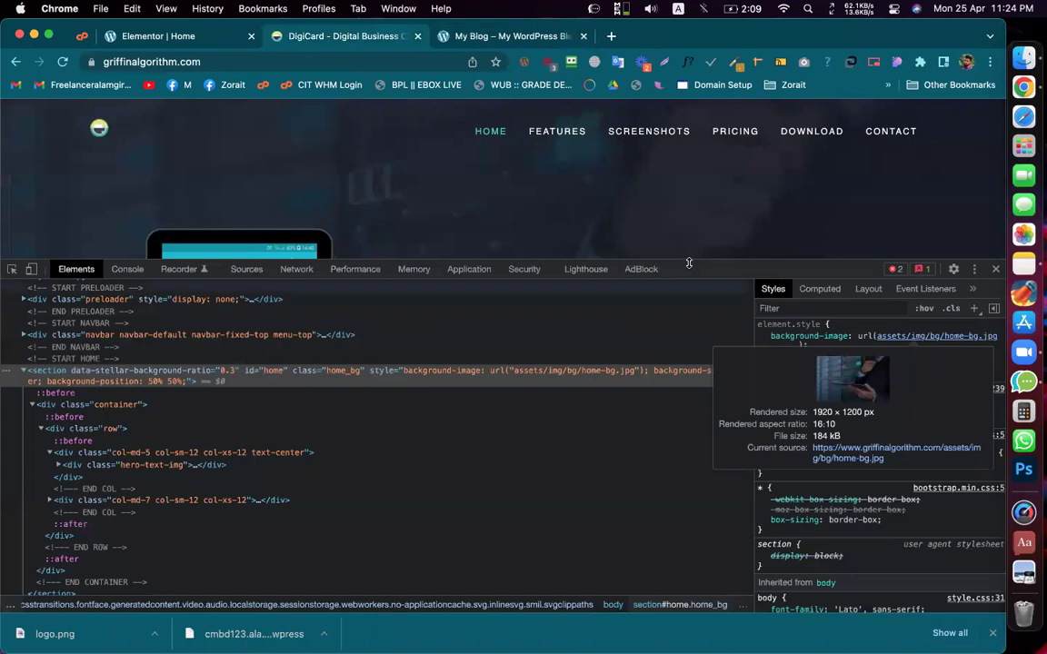
# Step: Reload the DigiCard page and close the developer tools
pyautogui.moveTo(683, 337); pyautogui.dragTo(373, 355)
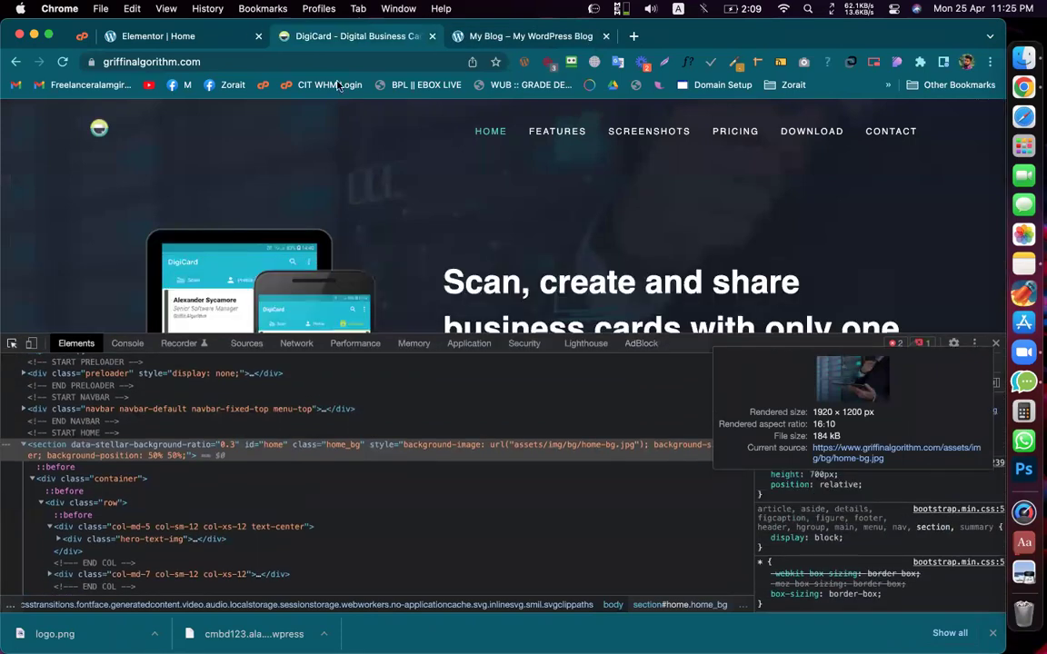
pyautogui.click(60, 60)
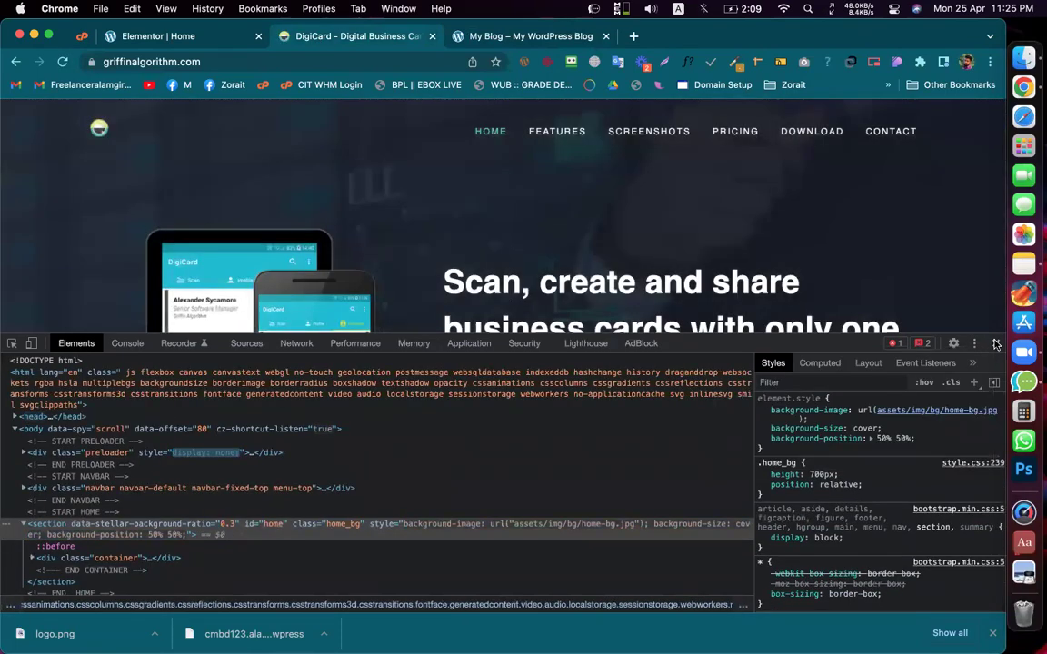
pyautogui.click(996, 344)
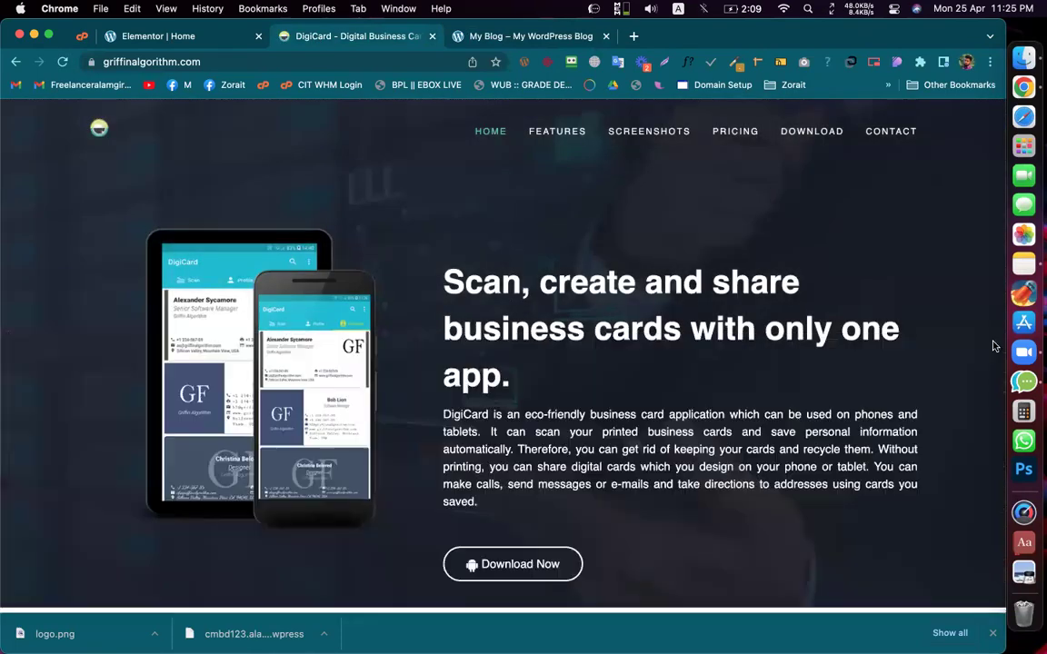
pyautogui.rightClick(40, 284)
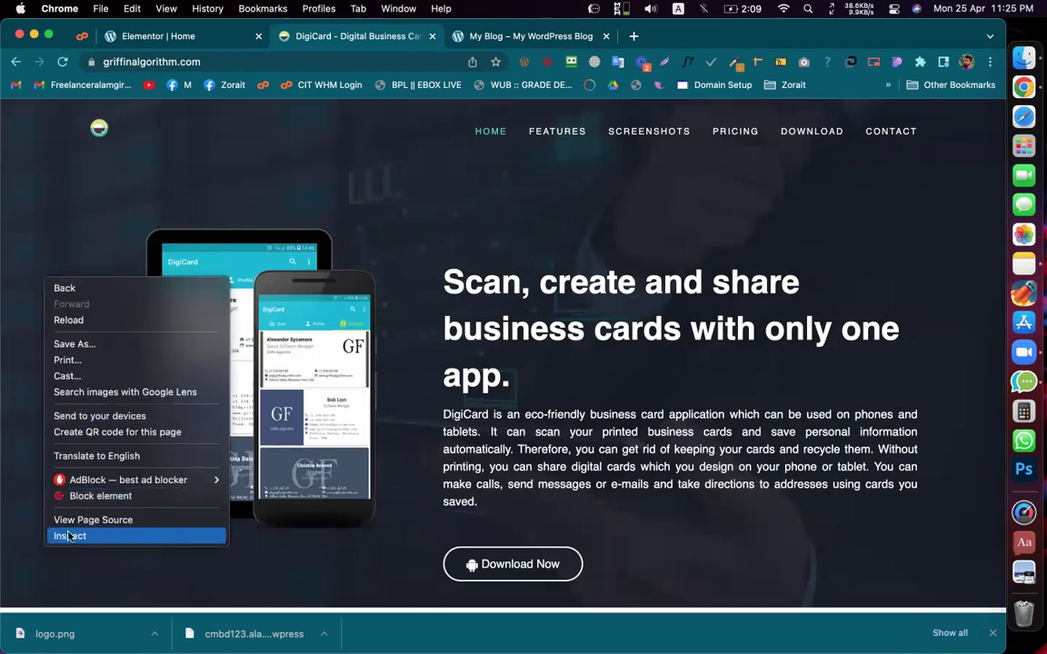
# Step: Reopen DevTools and pick the hero's section#home::before overlay with rgba(25, 31, 43, 0.83) background
pyautogui.click(69, 536)
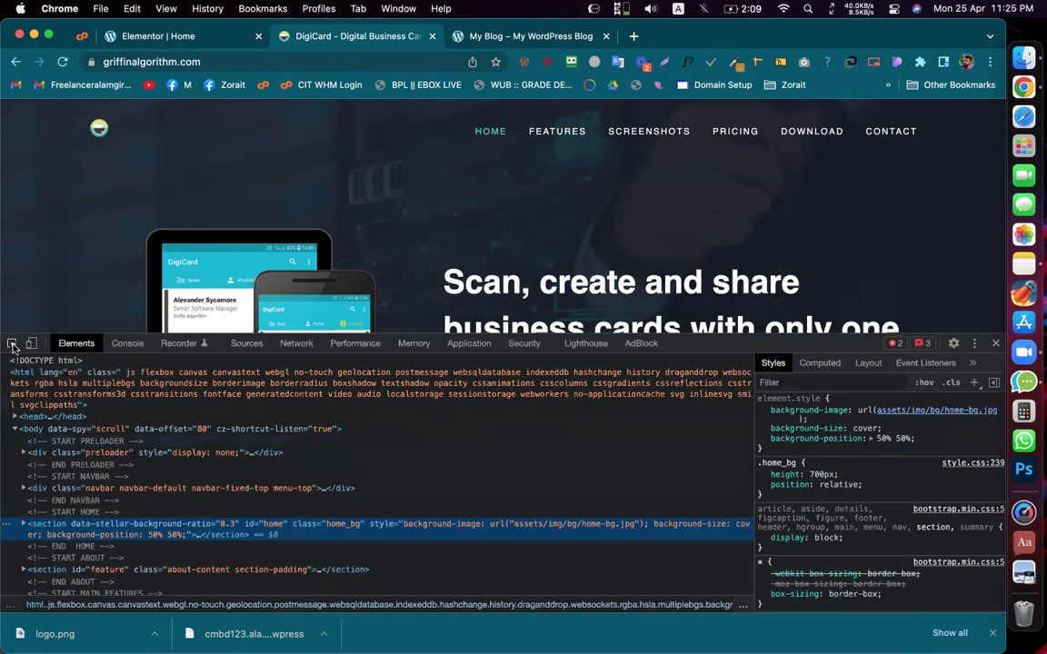
pyautogui.click(13, 345)
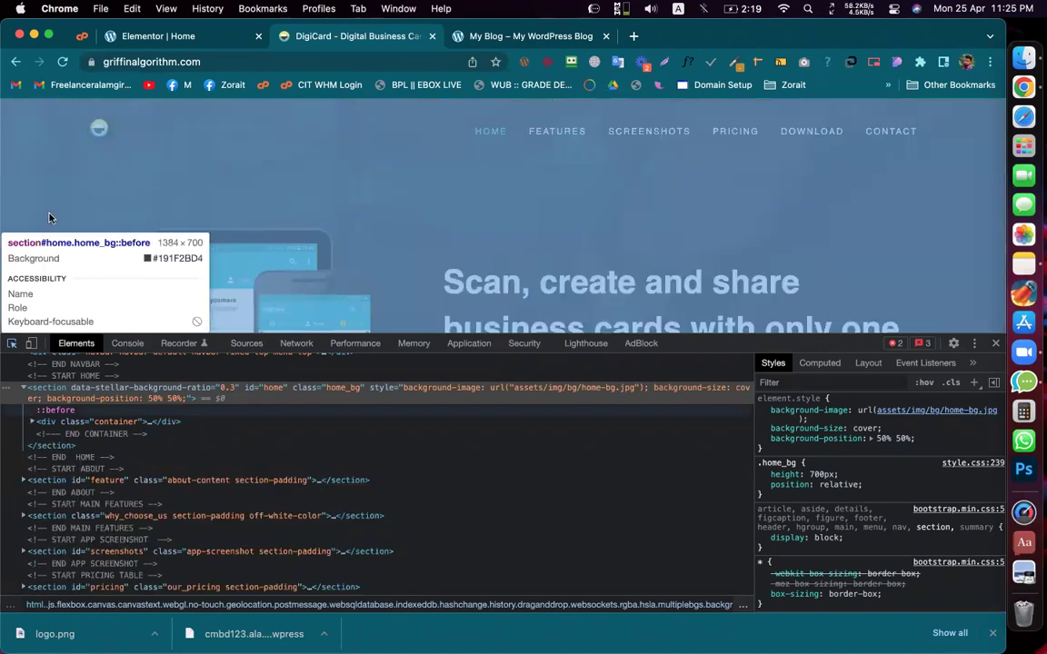
pyautogui.click(49, 217)
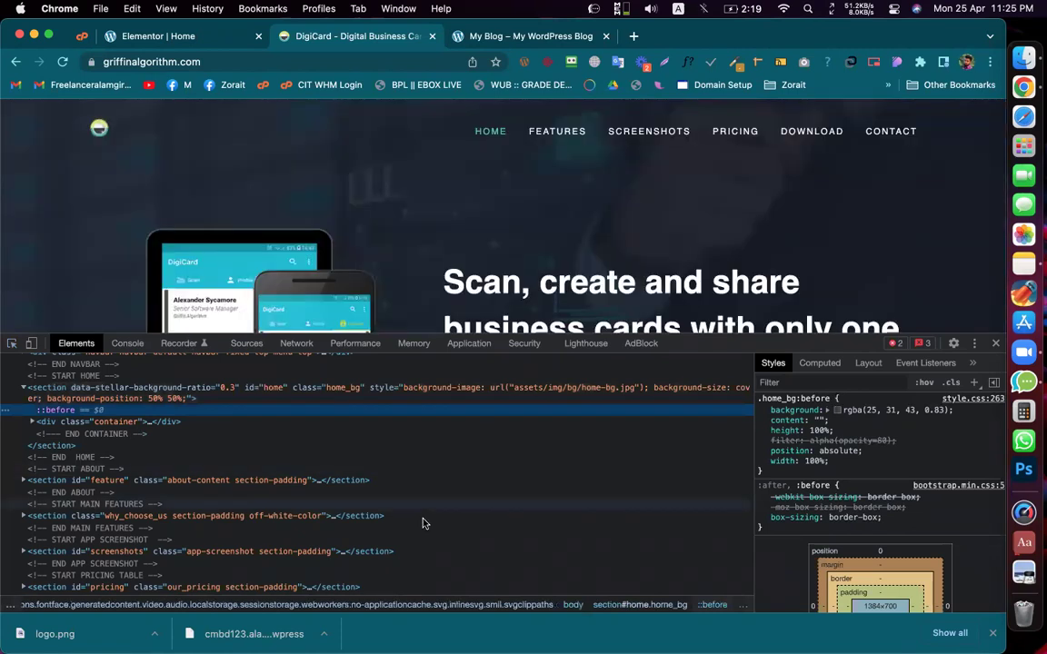
# Step: Search the Elements markup for 'bac' and step through the background matches
pyautogui.scroll(2, 422, 524)
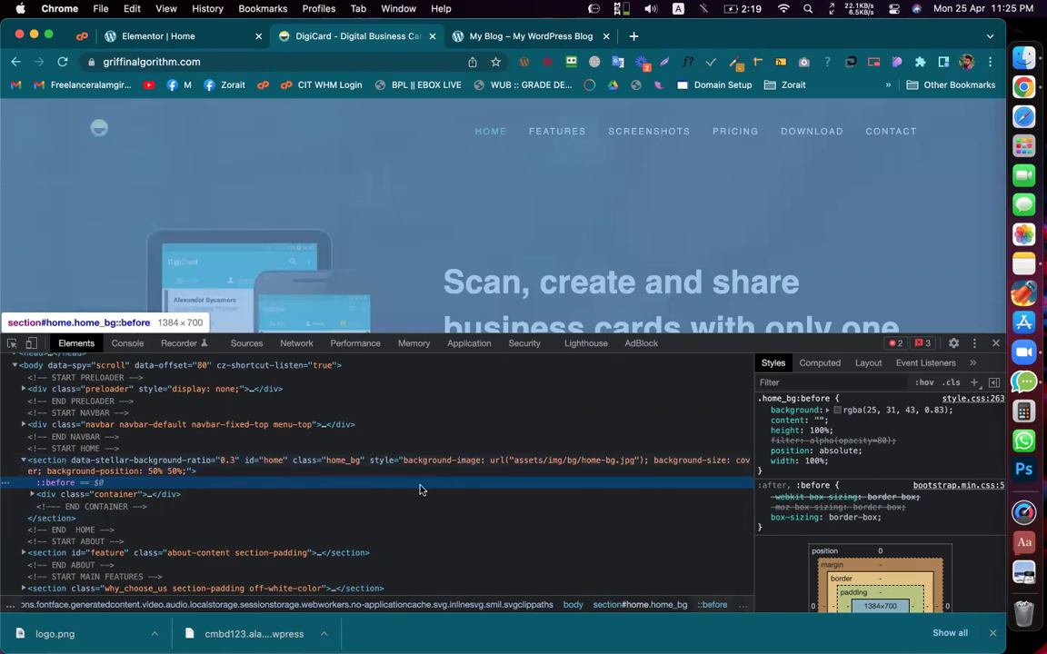
pyautogui.press('super+f')
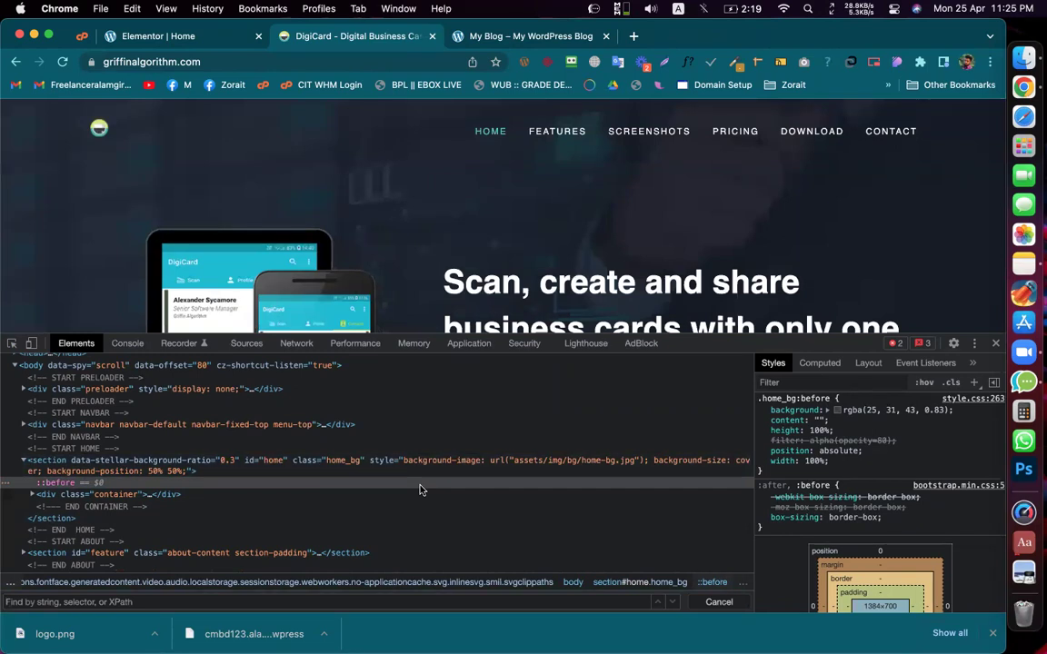
pyautogui.write('background')
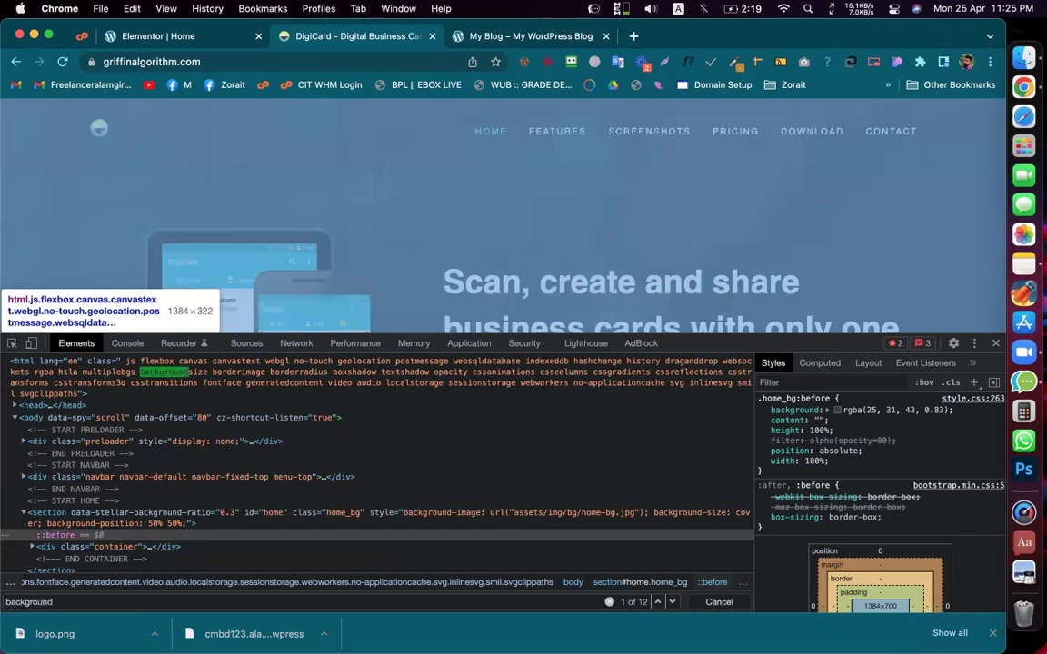
pyautogui.press('Return')
pyautogui.press('Return')
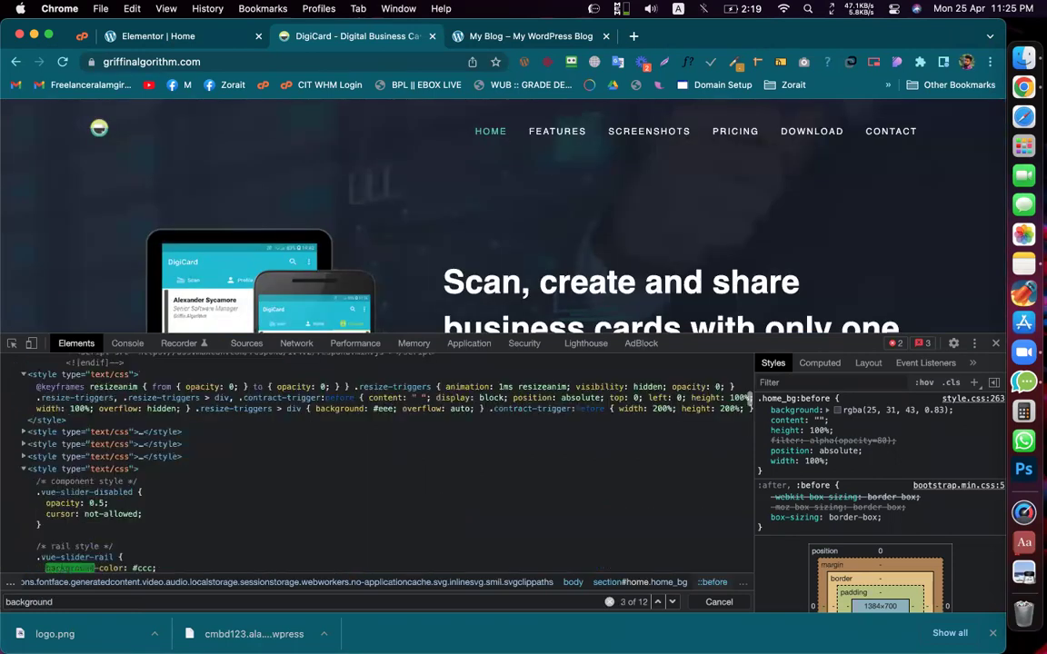
pyautogui.press('Return')
pyautogui.press('Return')
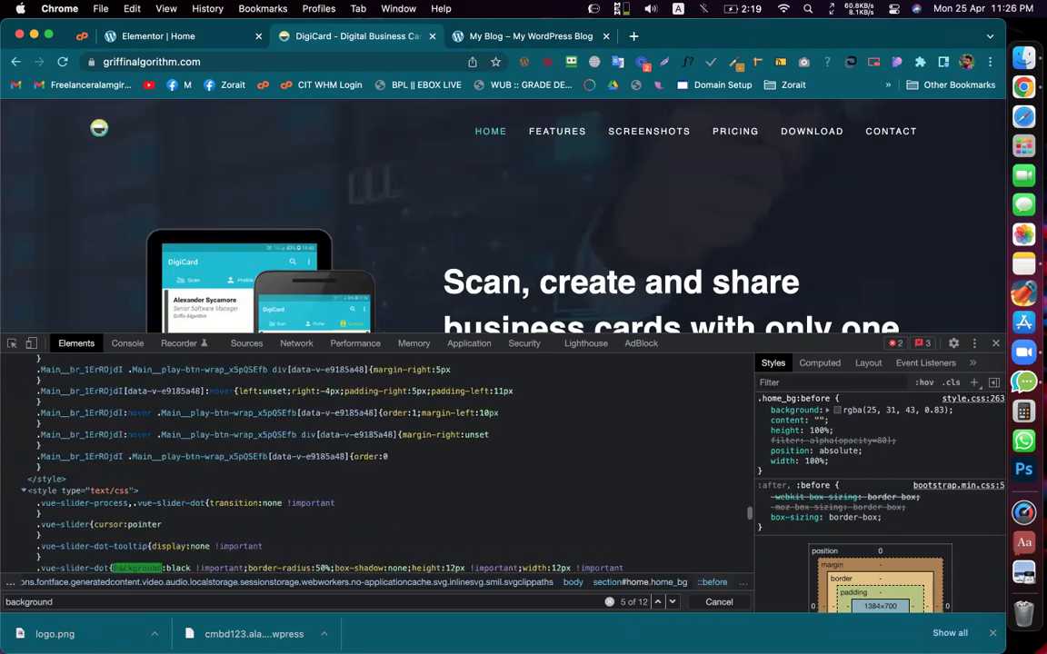
pyautogui.press('Return')
pyautogui.press('Return')
pyautogui.press('Return')
pyautogui.press('Return')
pyautogui.press('Return')
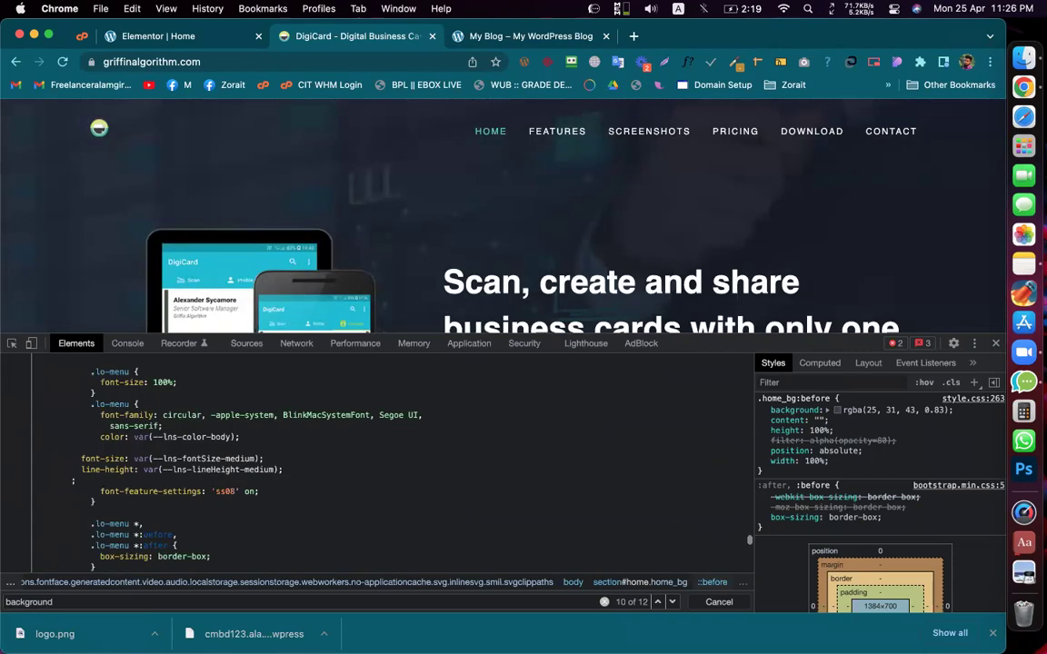
pyautogui.press('Return')
pyautogui.press('Return')
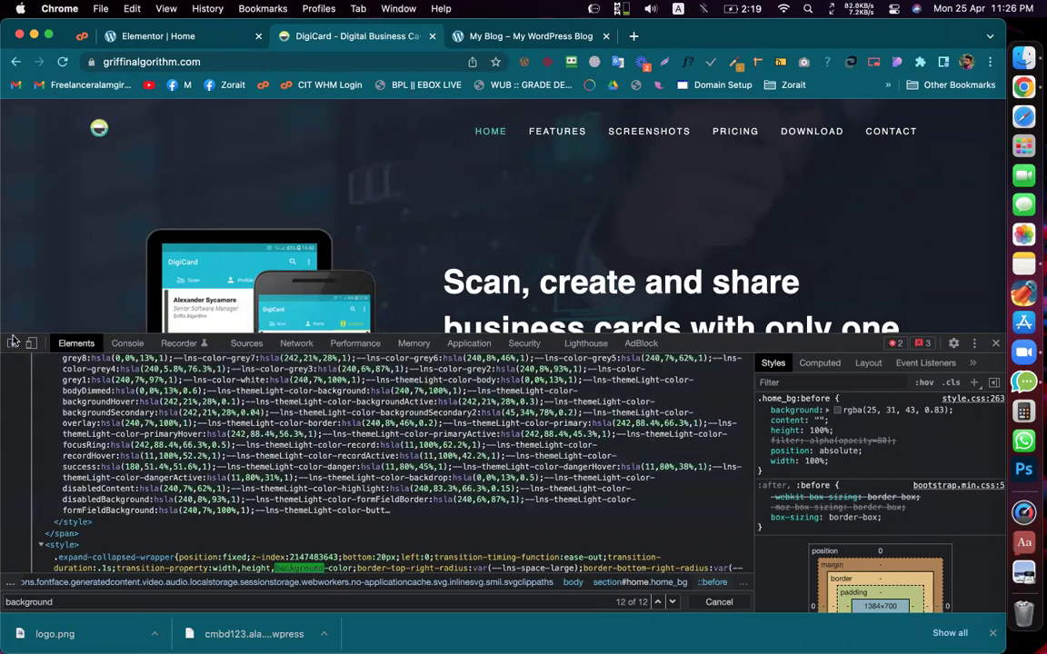
# Step: Inspect section#home ::before to reveal the rgba(25, 31, 43, 0.83) overlay rule
pyautogui.click(12, 343)
pyautogui.click(40, 220)
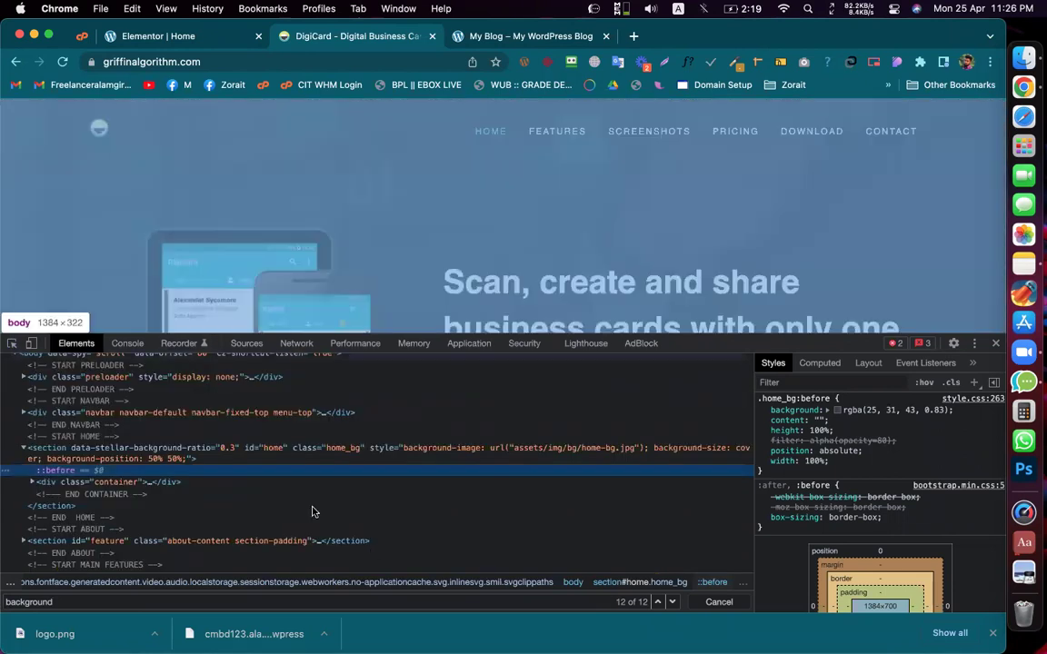
pyautogui.scroll(3, 380, 486)
pyautogui.scroll(-5, 380, 487)
pyautogui.scroll(1, 380, 487)
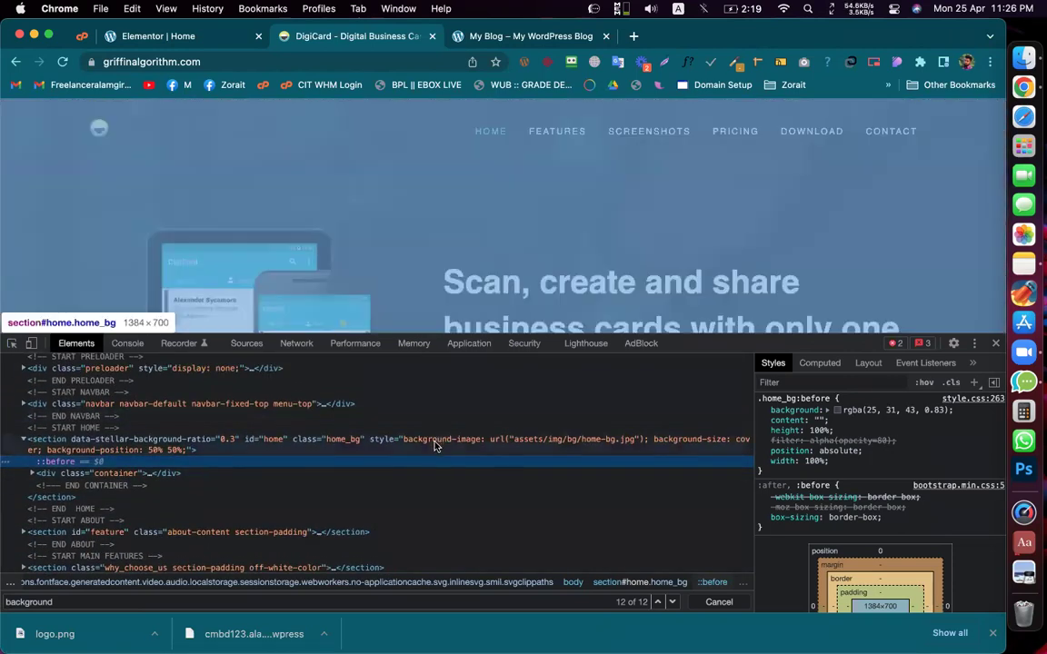
# Step: Open section#home's home-bg.jpg background URL and save the image as home-bg.jpeg
pyautogui.click(434, 444)
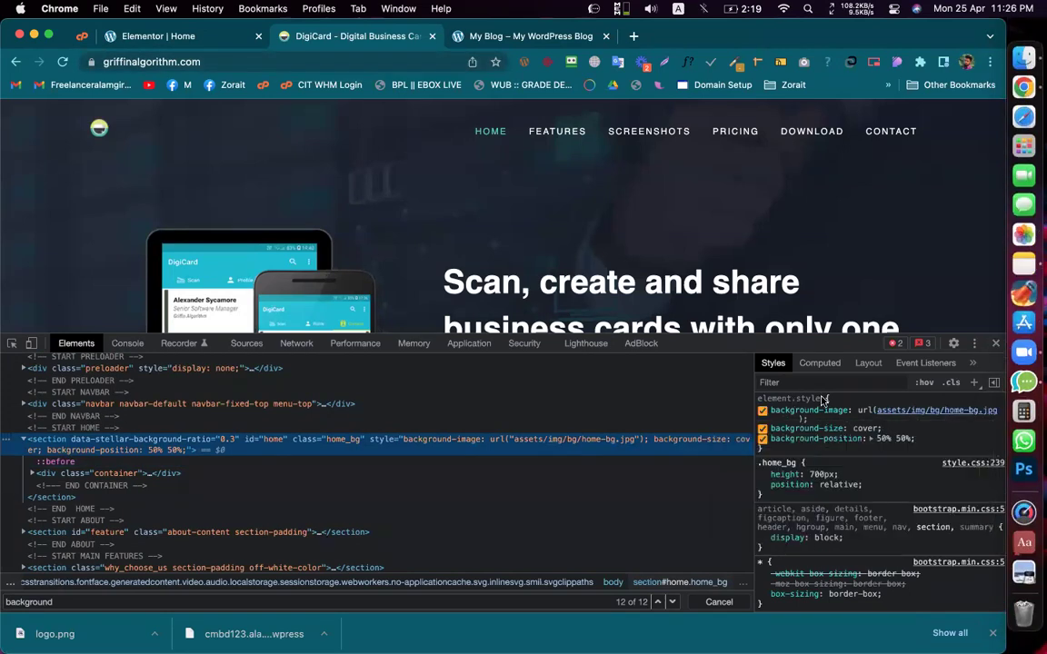
pyautogui.moveTo(930, 415)
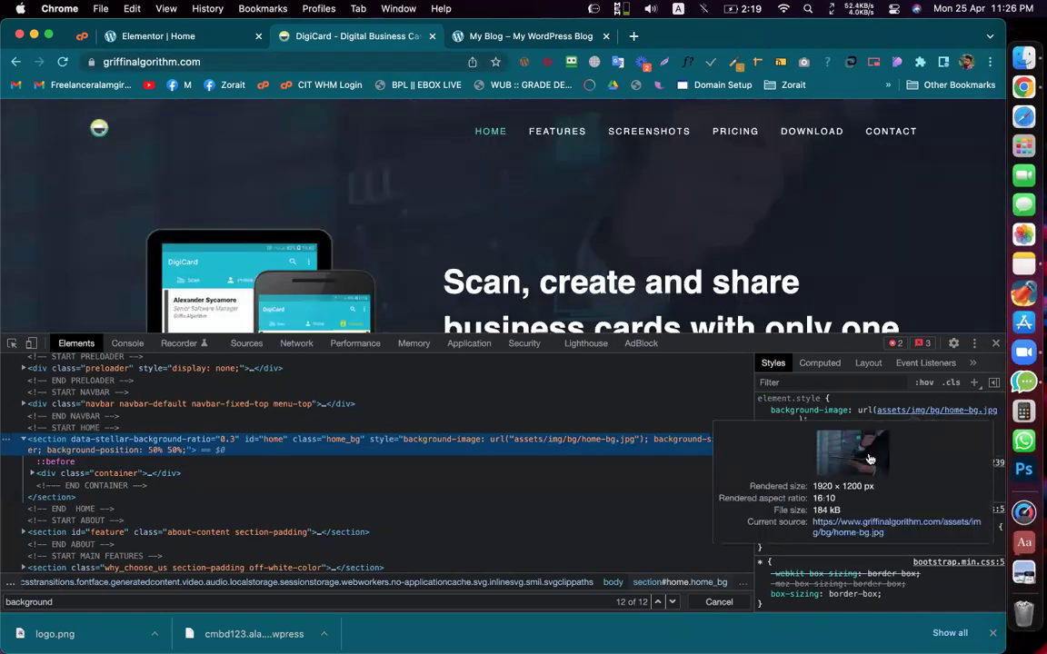
pyautogui.click(896, 527)
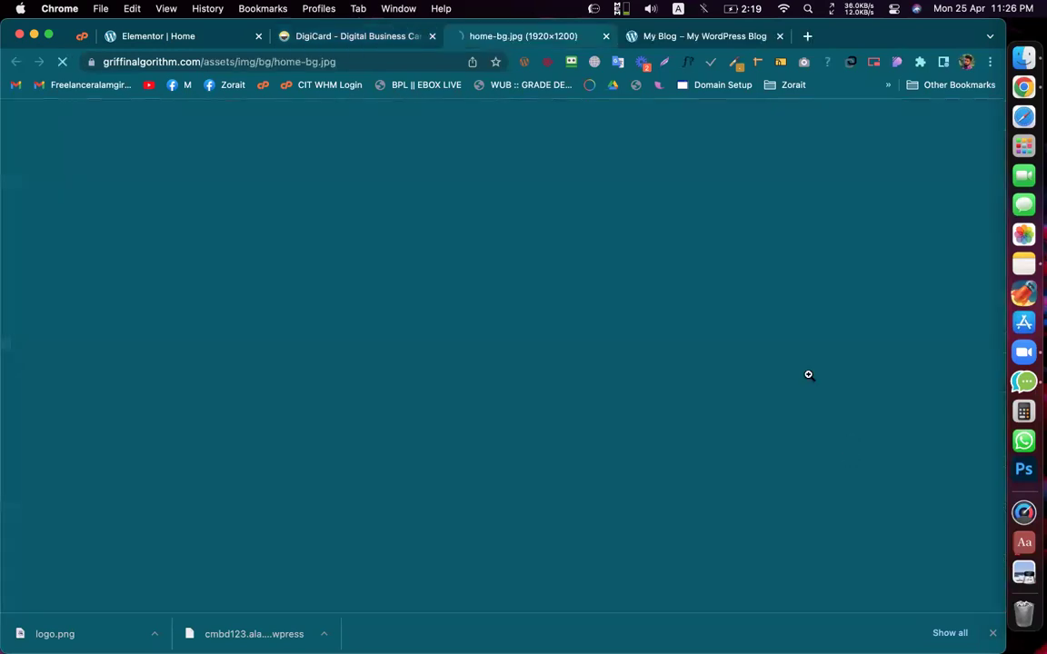
pyautogui.rightClick(478, 244)
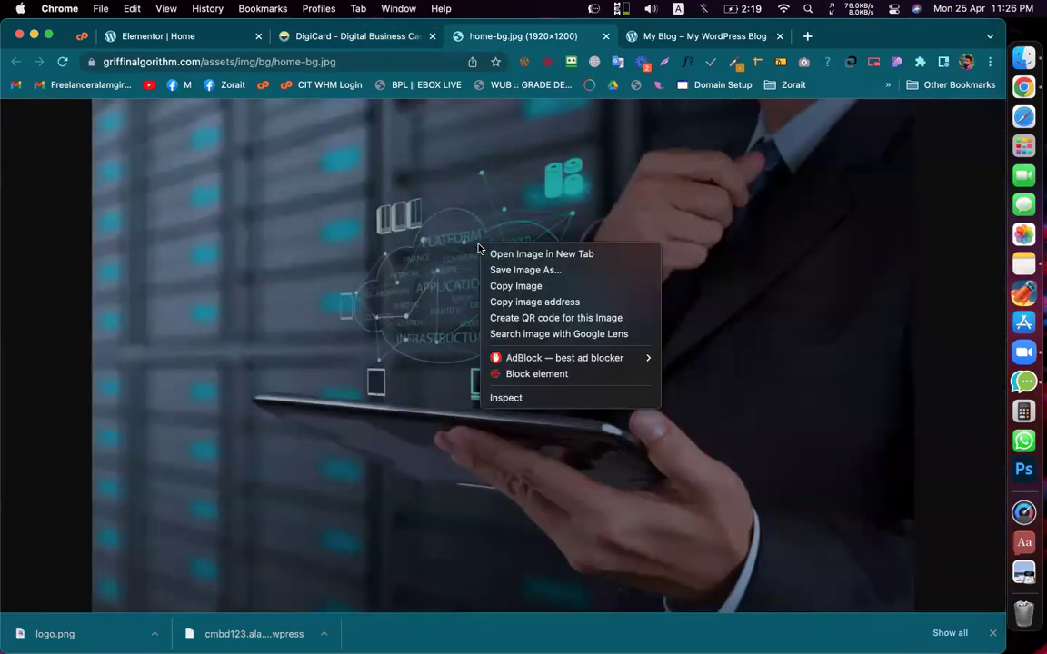
pyautogui.click(501, 267)
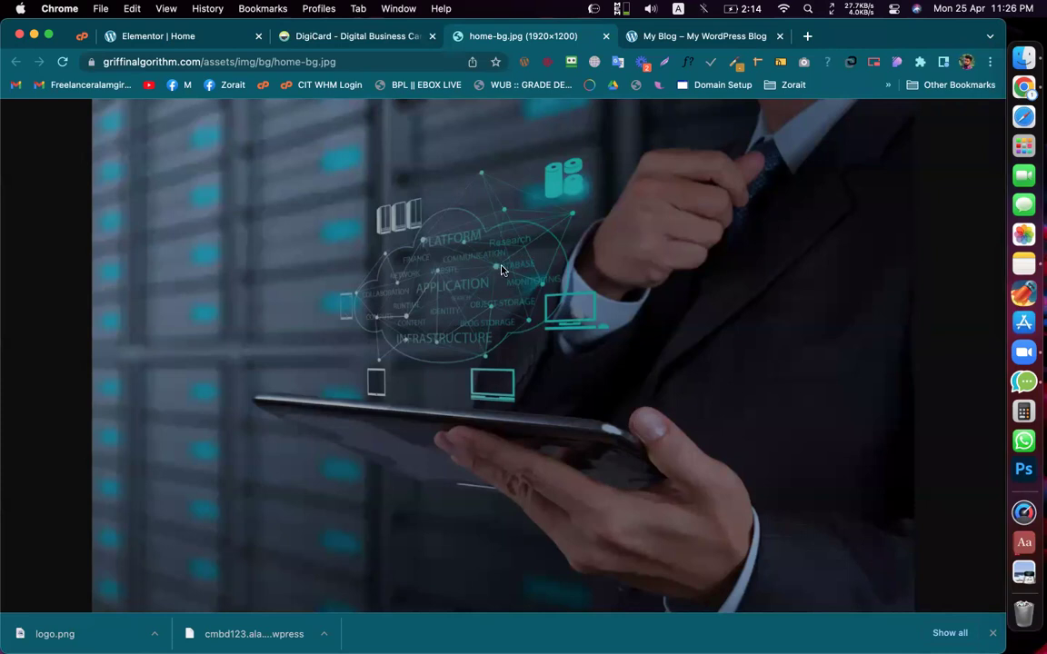
pyautogui.press('Return')
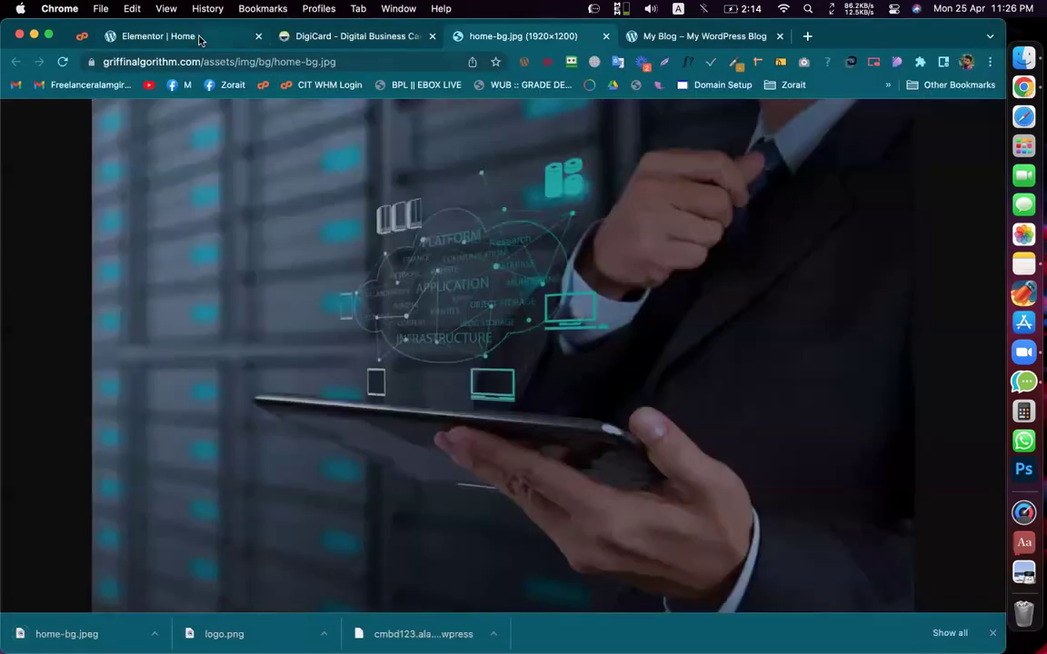
pyautogui.click(200, 39)
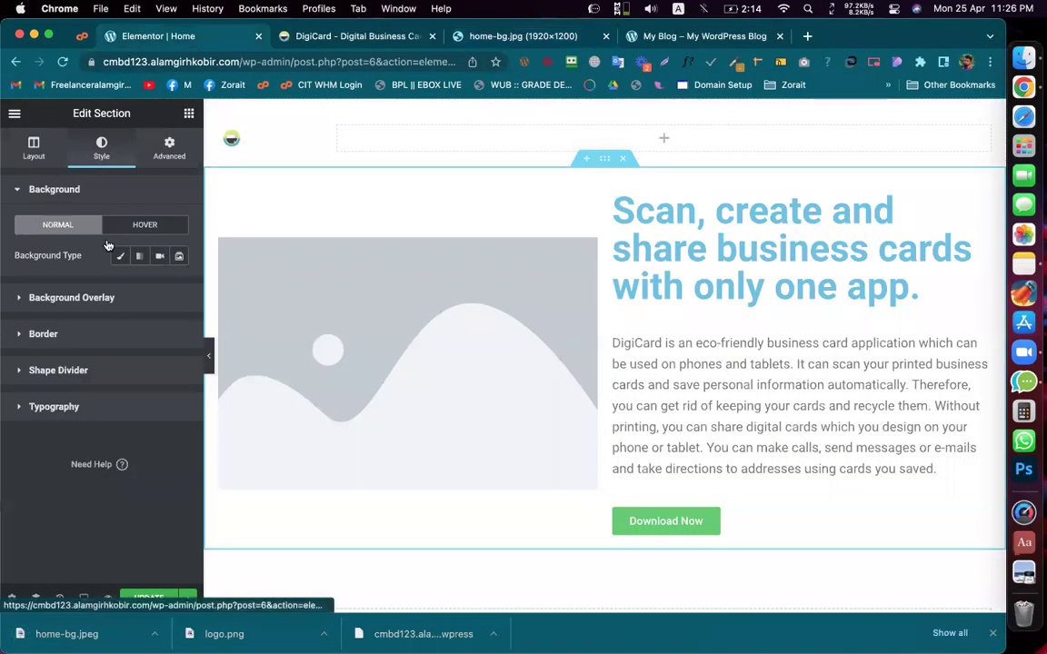
# Step: Give the hero a Classic background using the uploaded home-bg.jpeg image
pyautogui.click(120, 255)
pyautogui.click(99, 349)
pyautogui.moveTo(67, 633); pyautogui.dragTo(191, 493)
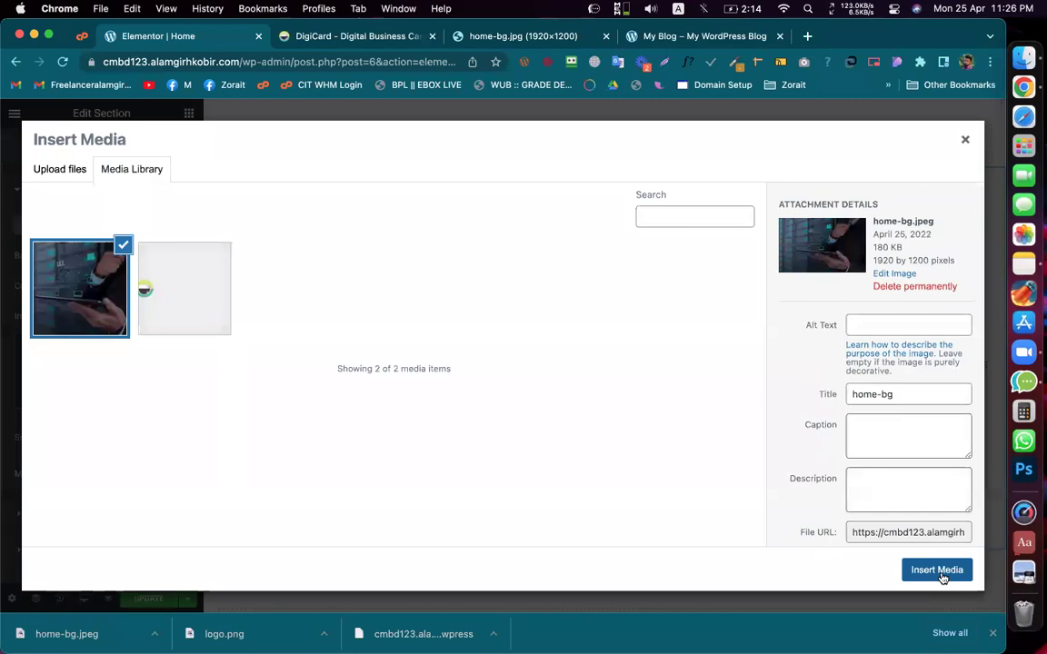
pyautogui.click(940, 571)
pyautogui.press('super+space')
pyautogui.write('pin')
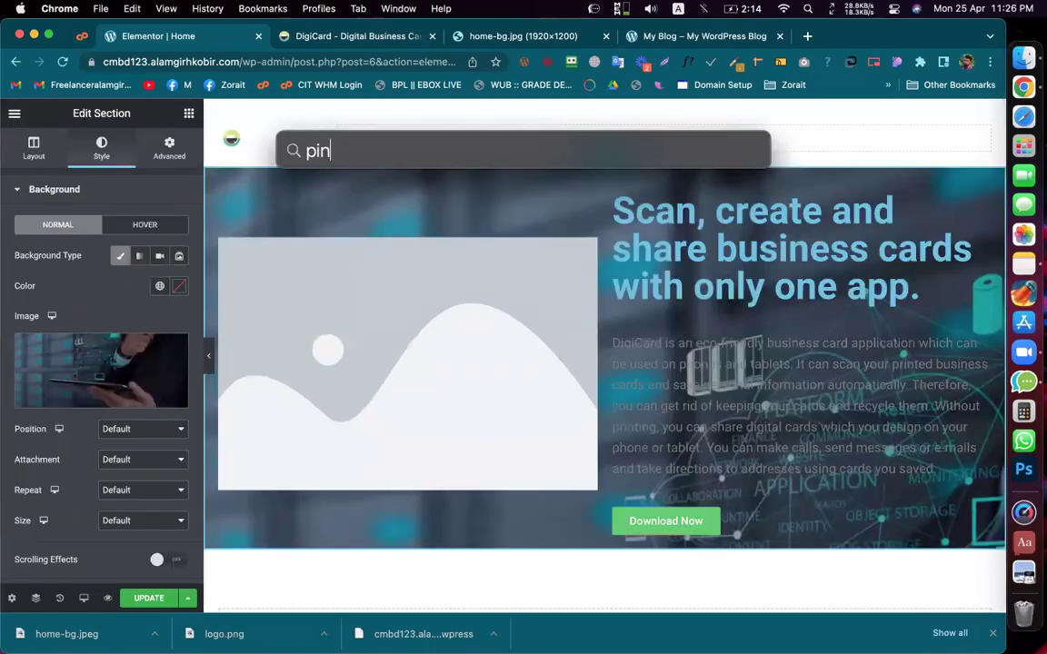
pyautogui.press('Return')
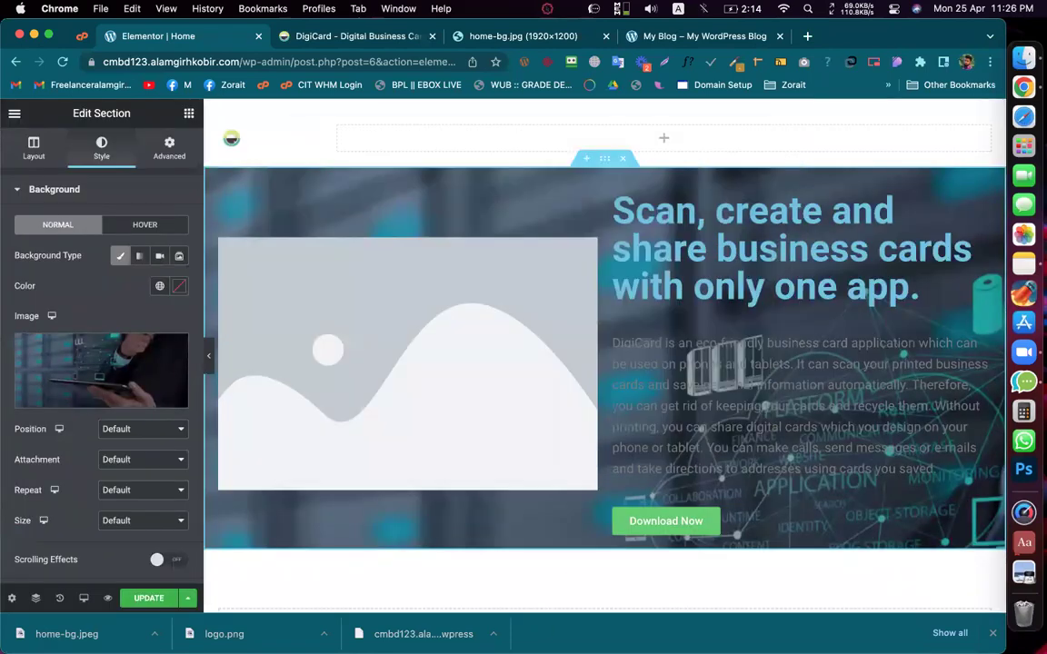
# Step: Set the background to Center Center, Default attachment, No-repeat and Cover size
pyautogui.click(124, 433)
pyautogui.click(141, 447)
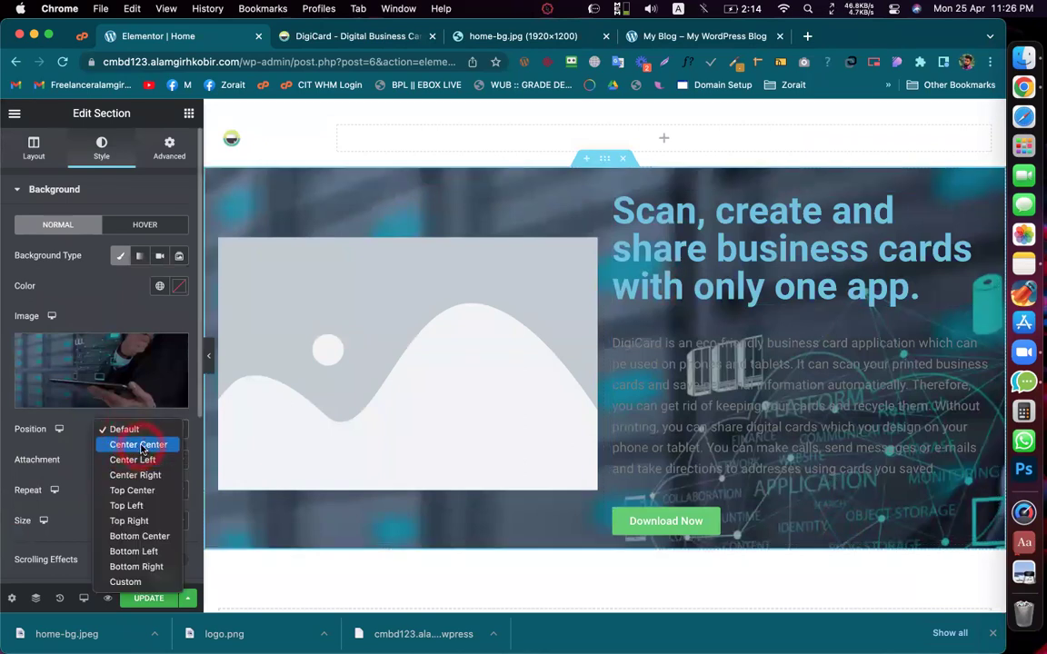
pyautogui.click(147, 460)
pyautogui.click(58, 467)
pyautogui.click(135, 495)
pyautogui.click(130, 510)
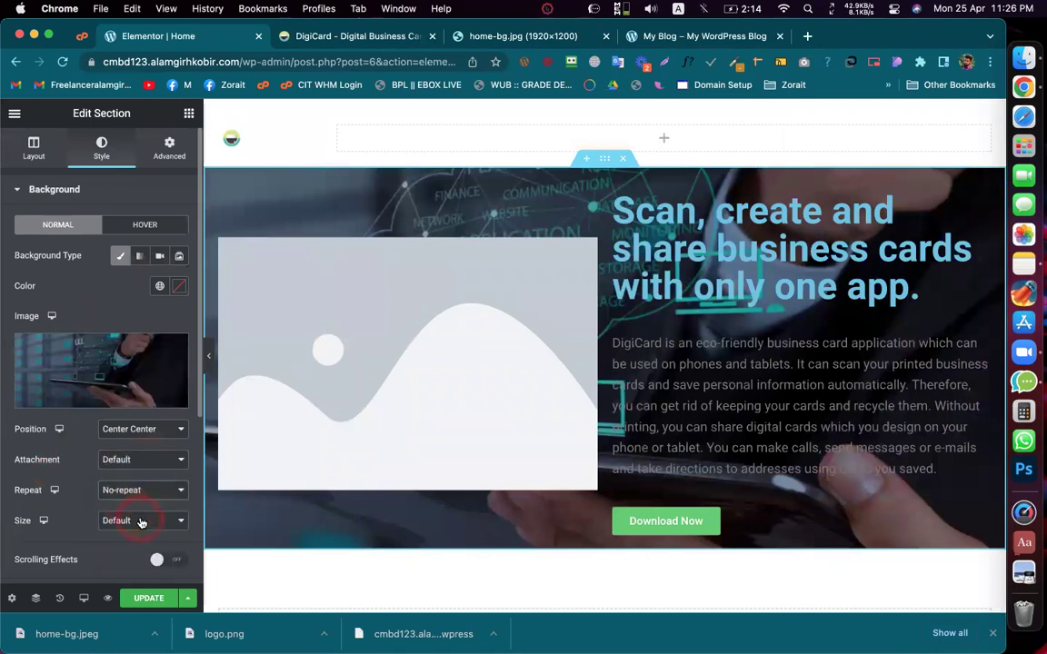
pyautogui.click(141, 521)
pyautogui.click(119, 552)
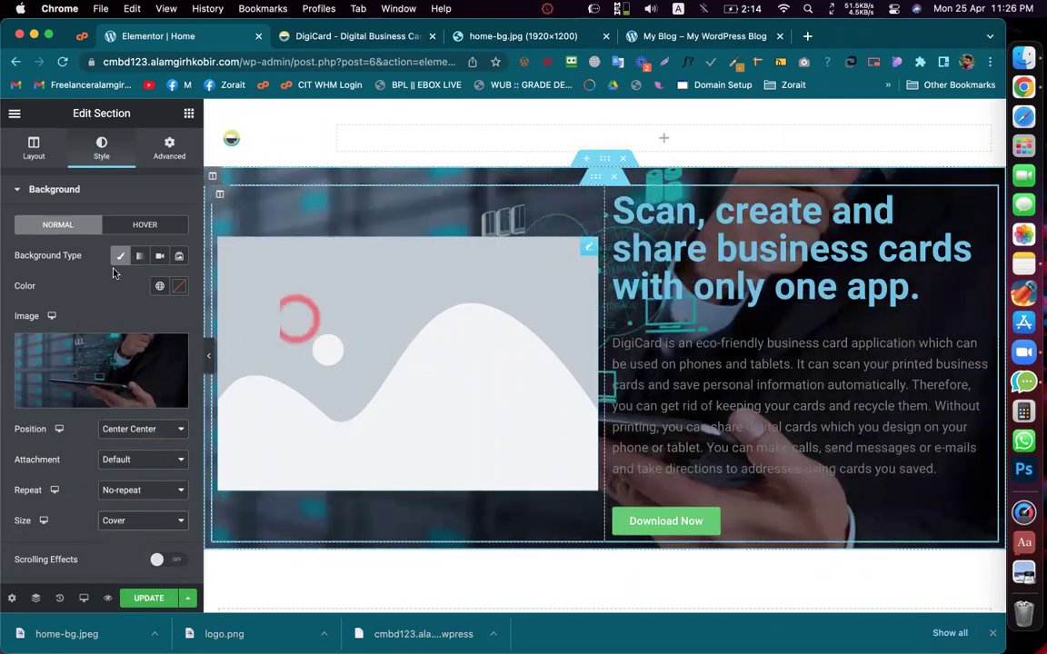
pyautogui.click(91, 300)
pyautogui.click(339, 39)
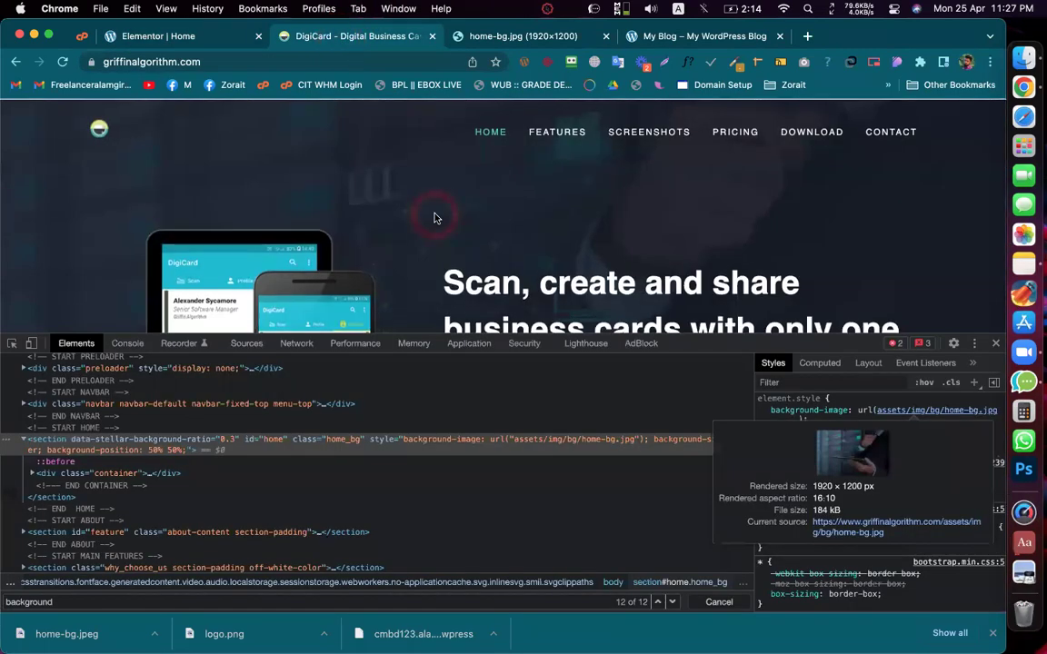
# Step: Close DevTools on the live DigiCard site and scroll its hero to compare with Elementor
pyautogui.scroll(-3, 434, 218)
pyautogui.scroll(-1, 434, 218)
pyautogui.scroll(4, 434, 218)
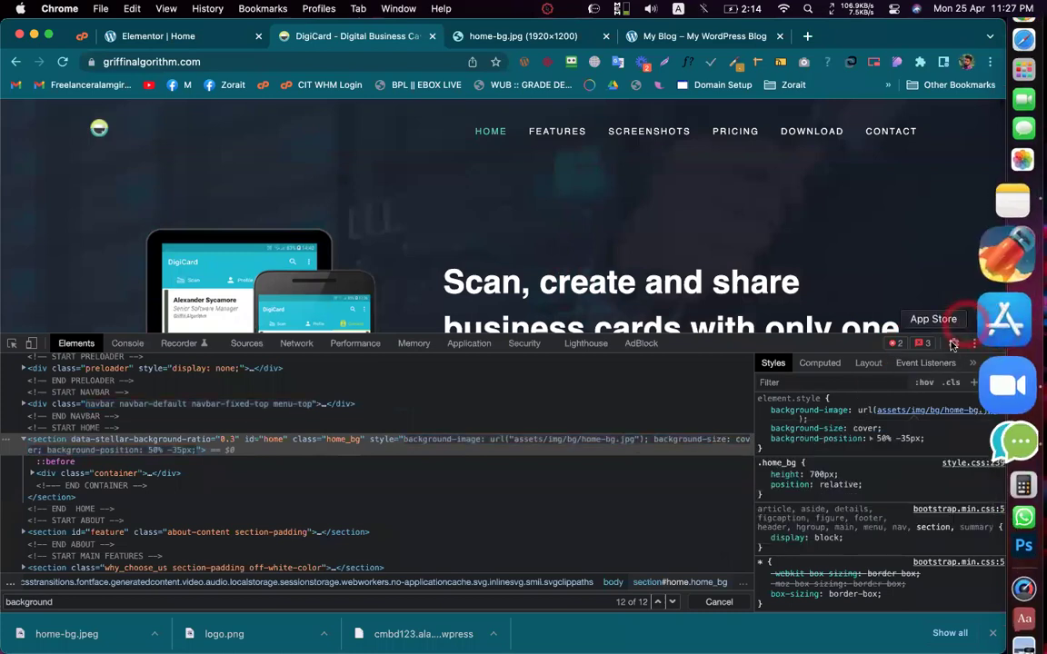
pyautogui.click(994, 345)
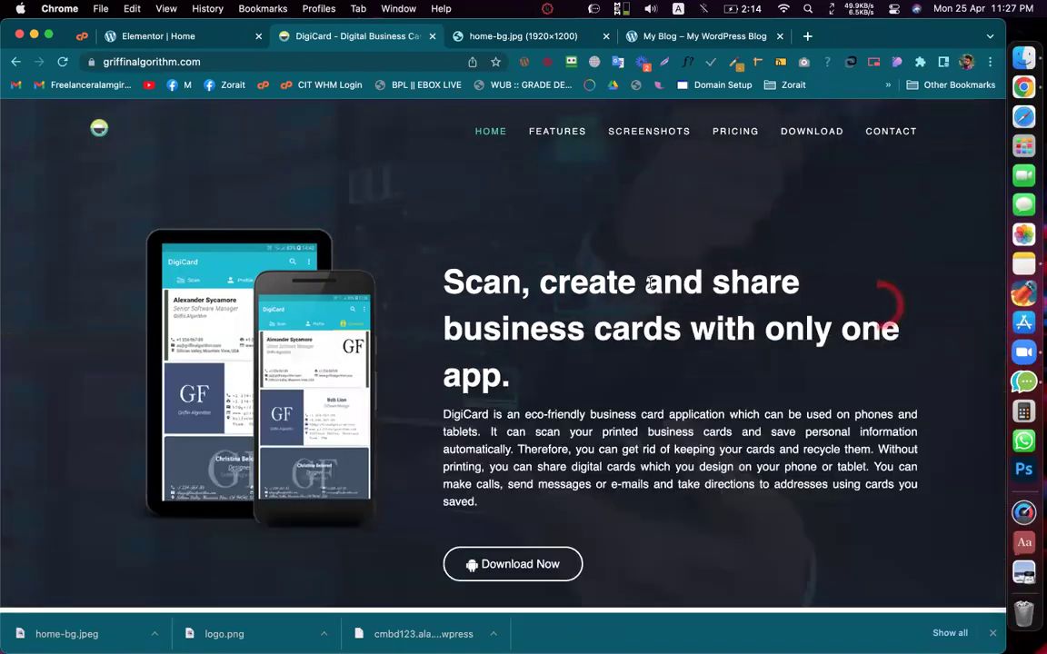
pyautogui.scroll(-4, 643, 283)
pyautogui.scroll(3, 642, 284)
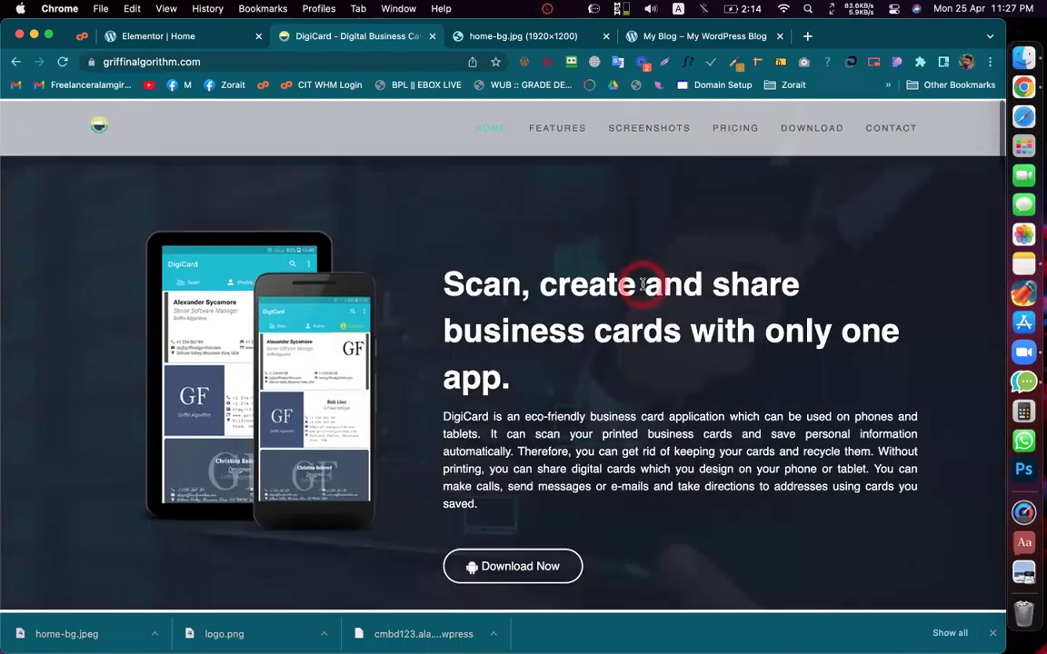
pyautogui.scroll(-6, 642, 284)
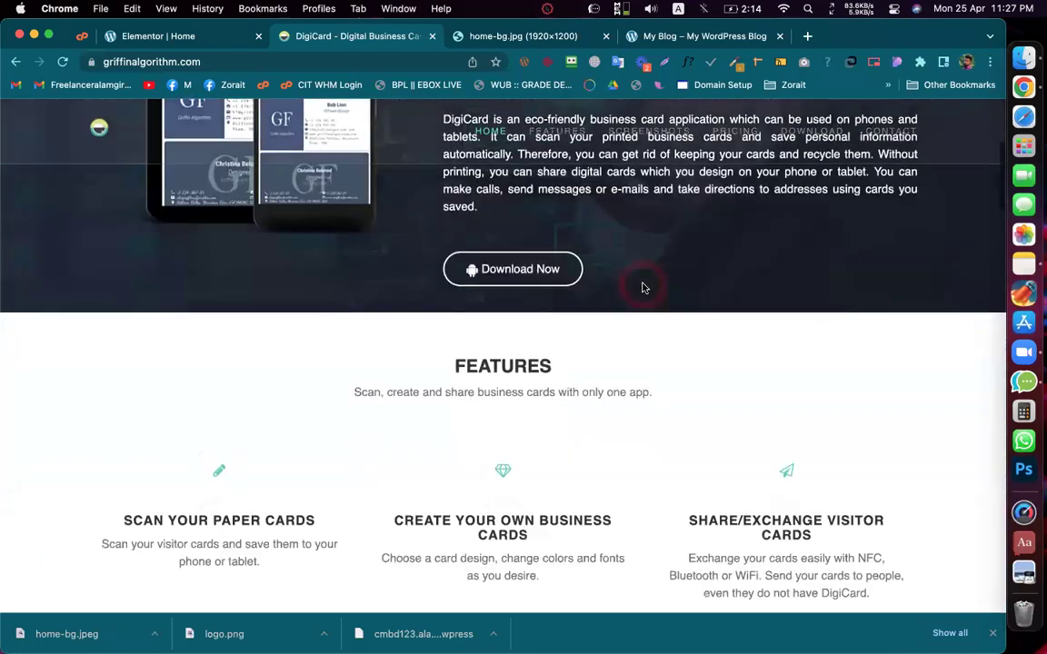
pyautogui.scroll(4, 643, 285)
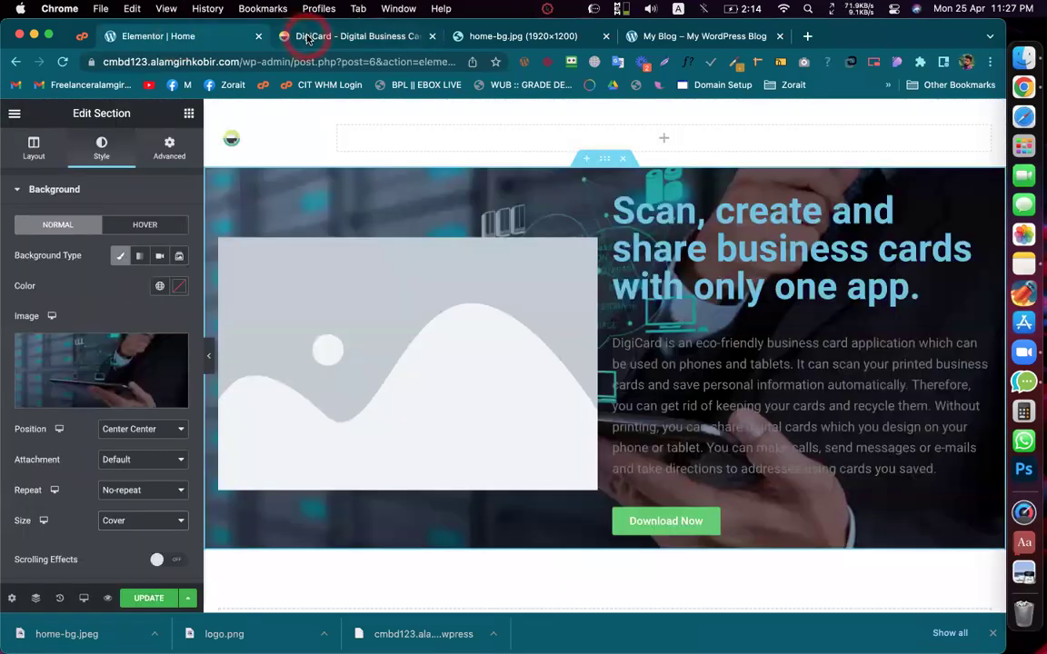
pyautogui.click(307, 38)
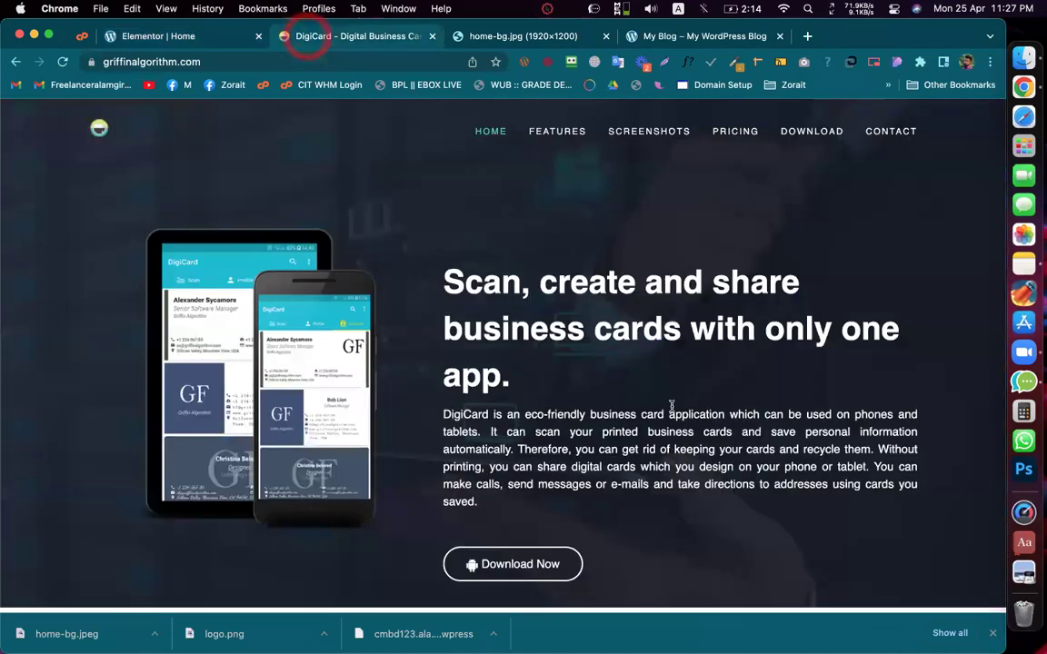
pyautogui.scroll(-5, 664, 306)
pyautogui.scroll(5, 665, 305)
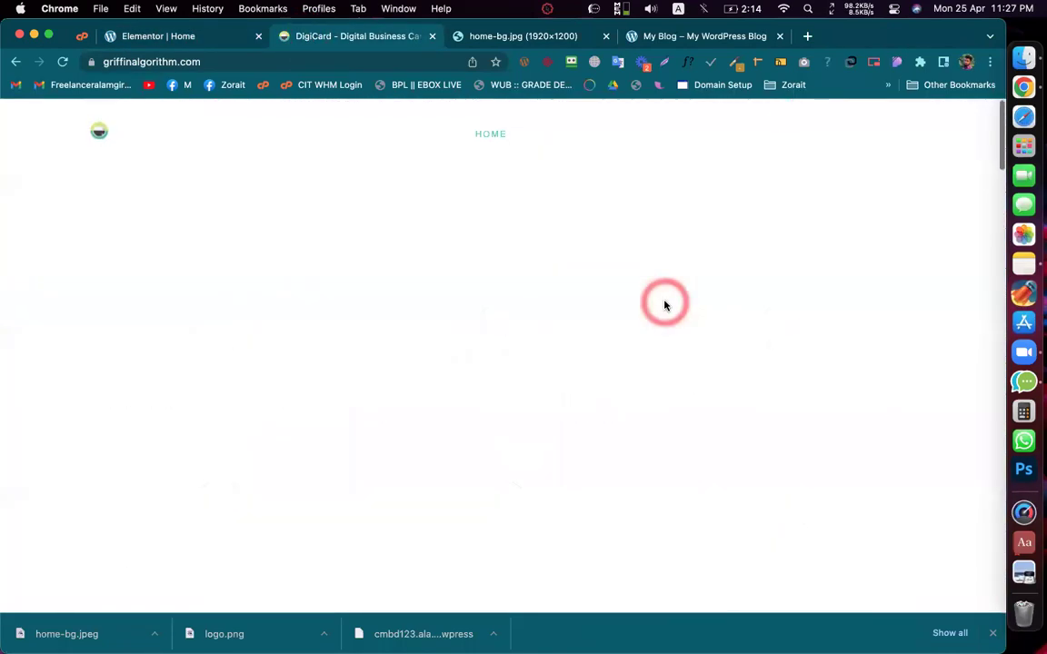
pyautogui.scroll(-2, 623, 291)
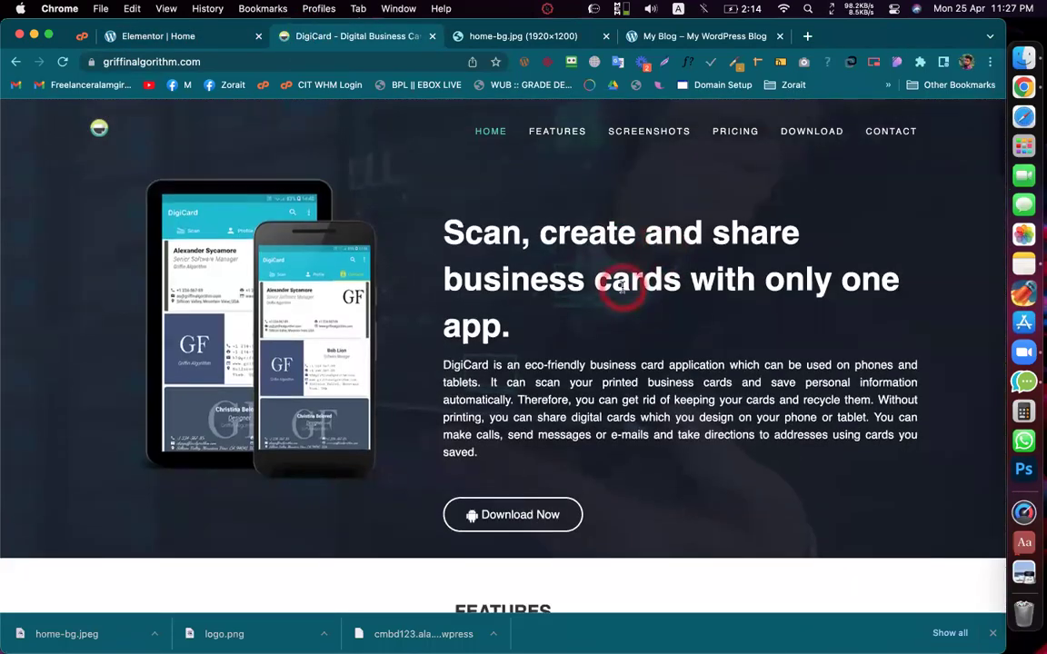
pyautogui.scroll(2, 622, 288)
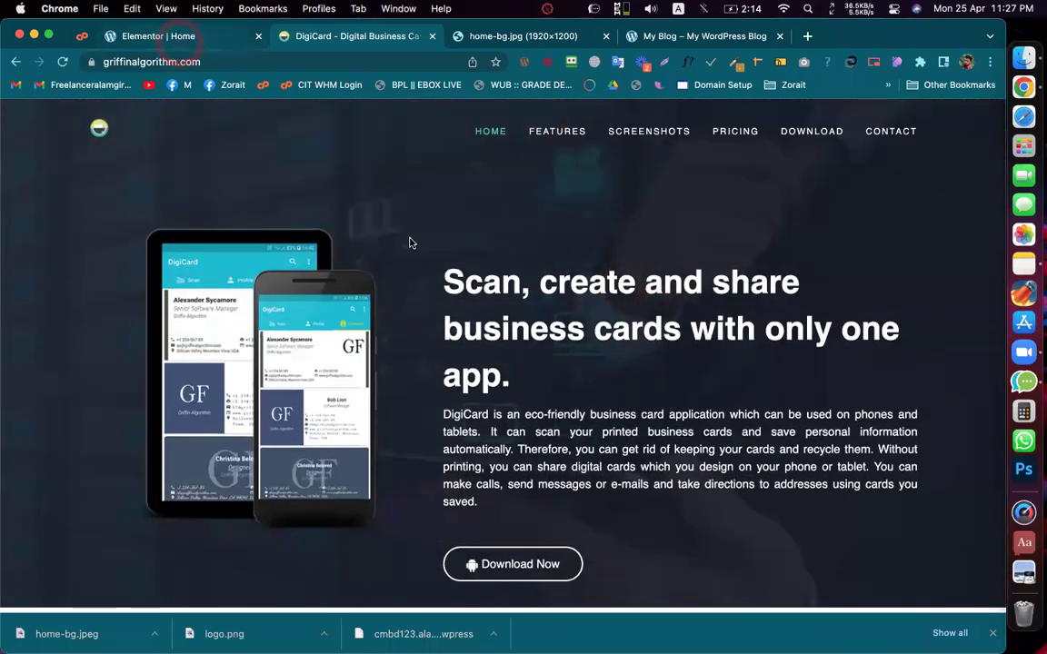
pyautogui.click(158, 35)
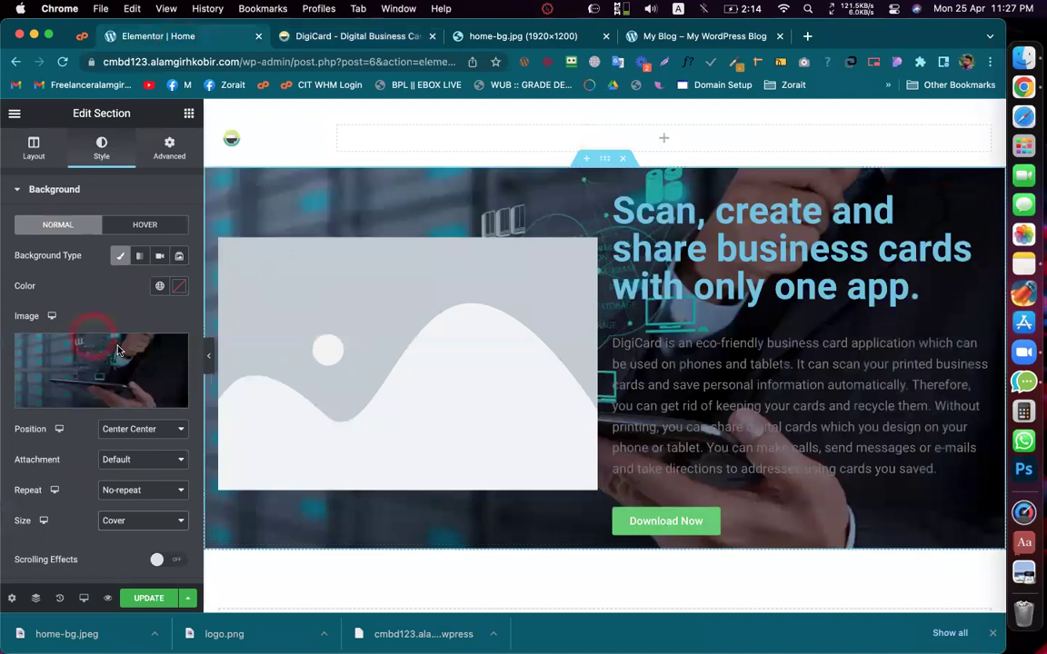
# Step: Set the hero background attachment to Fixed and preview the scrolling effect
pyautogui.click(128, 460)
pyautogui.click(125, 477)
pyautogui.scroll(-3, 662, 369)
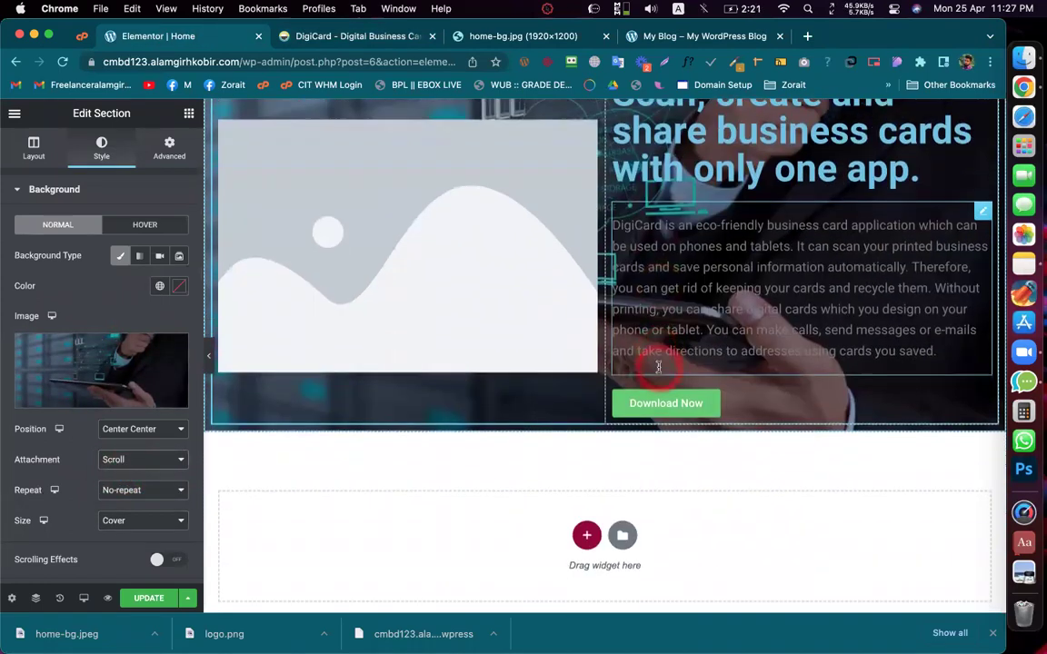
pyautogui.scroll(4, 659, 369)
pyautogui.click(152, 464)
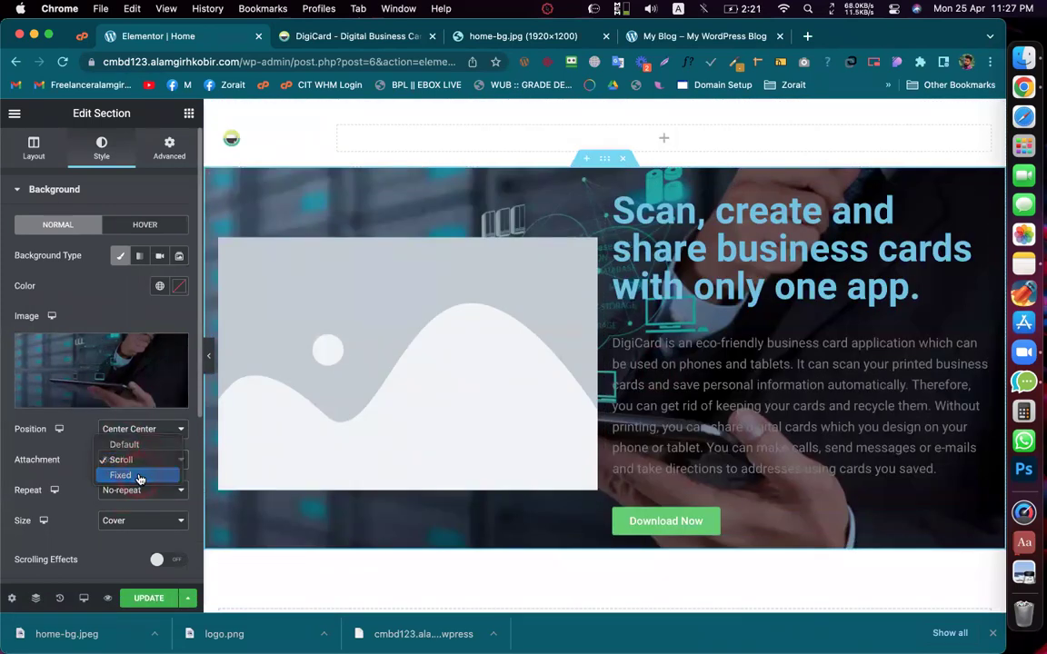
pyautogui.click(135, 476)
pyautogui.click(621, 381)
pyautogui.scroll(-4, 623, 383)
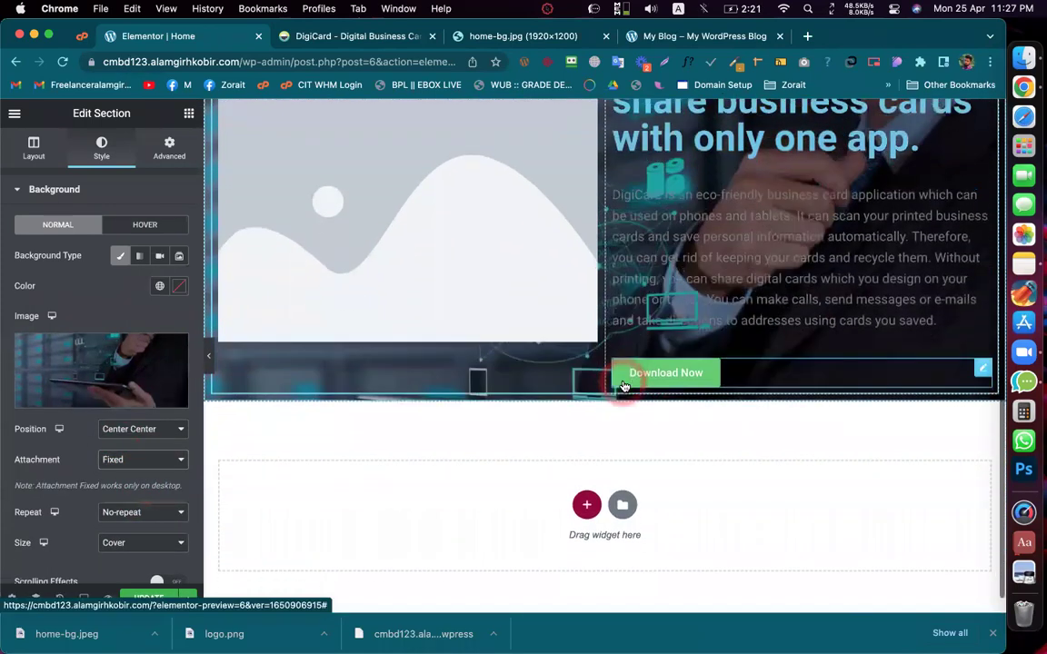
pyautogui.scroll(1, 623, 386)
pyautogui.scroll(2, 623, 387)
pyautogui.scroll(-4, 624, 386)
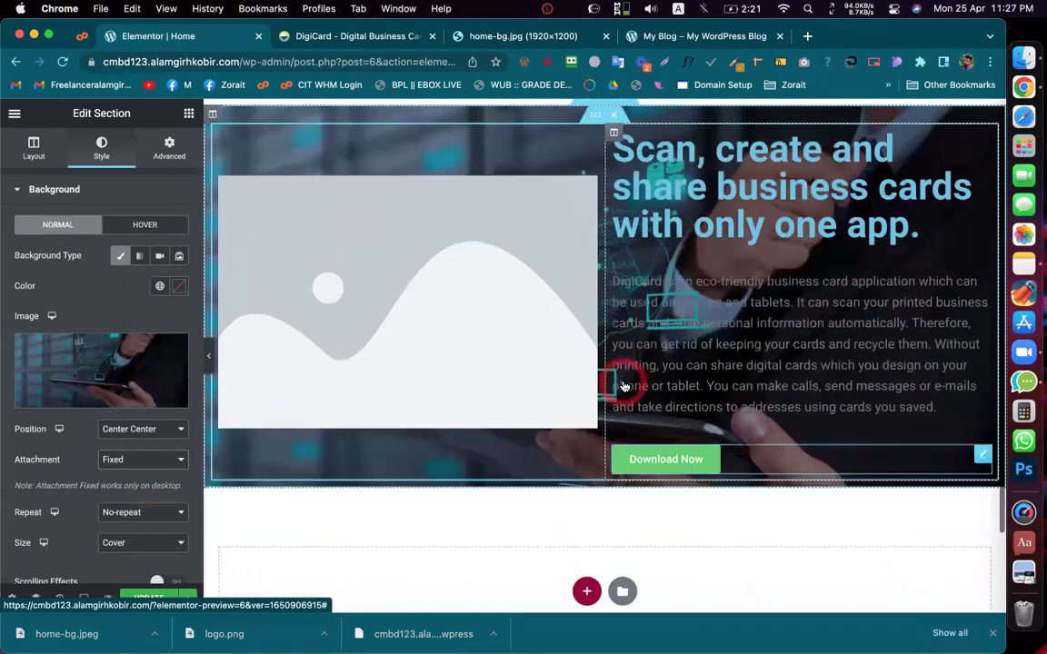
pyautogui.scroll(2, 624, 386)
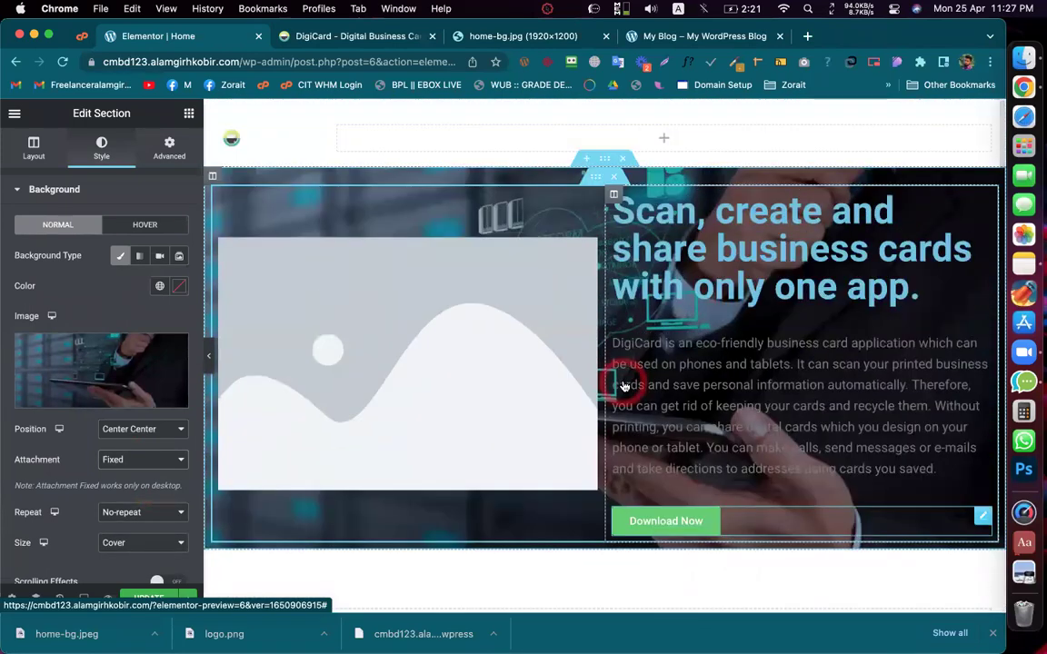
pyautogui.scroll(-1, 622, 383)
pyautogui.scroll(-1, 622, 382)
pyautogui.scroll(3, 600, 391)
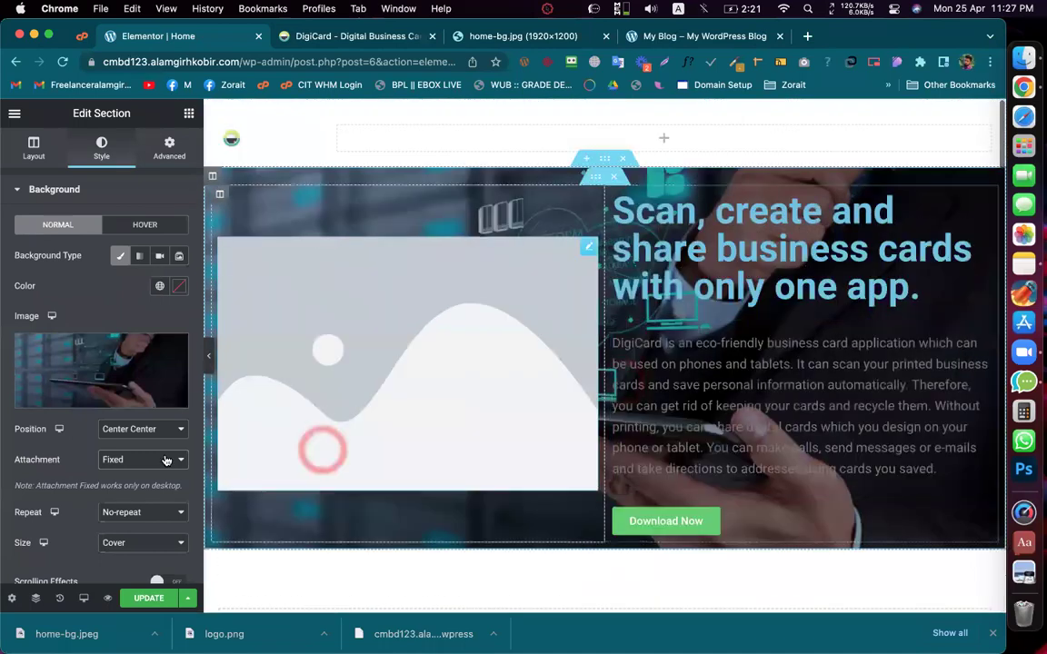
pyautogui.scroll(-4, 577, 400)
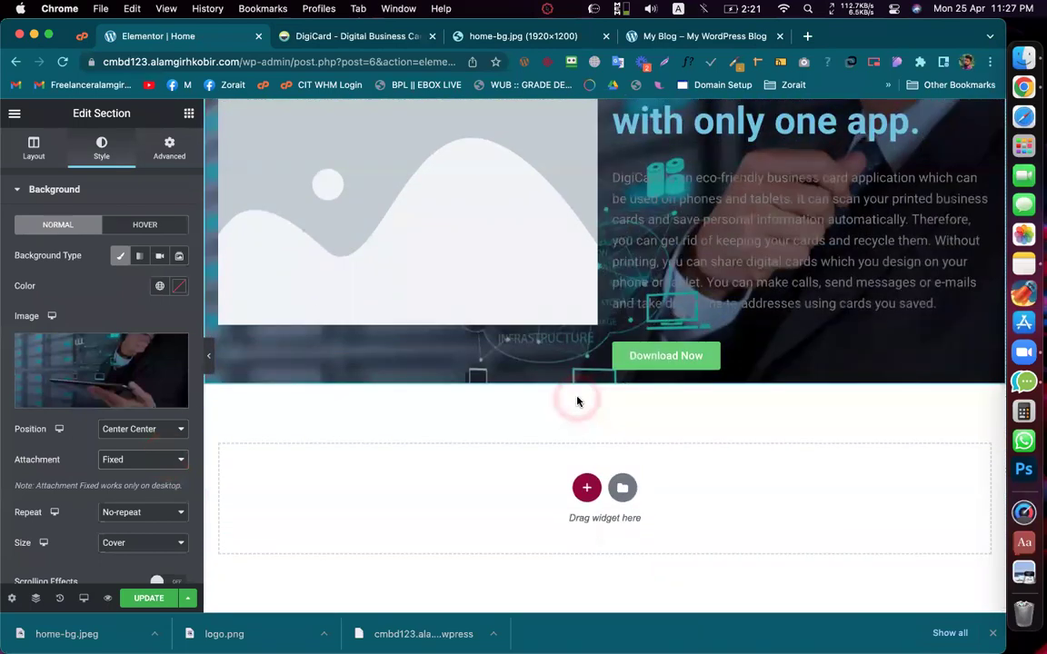
pyautogui.scroll(4, 577, 401)
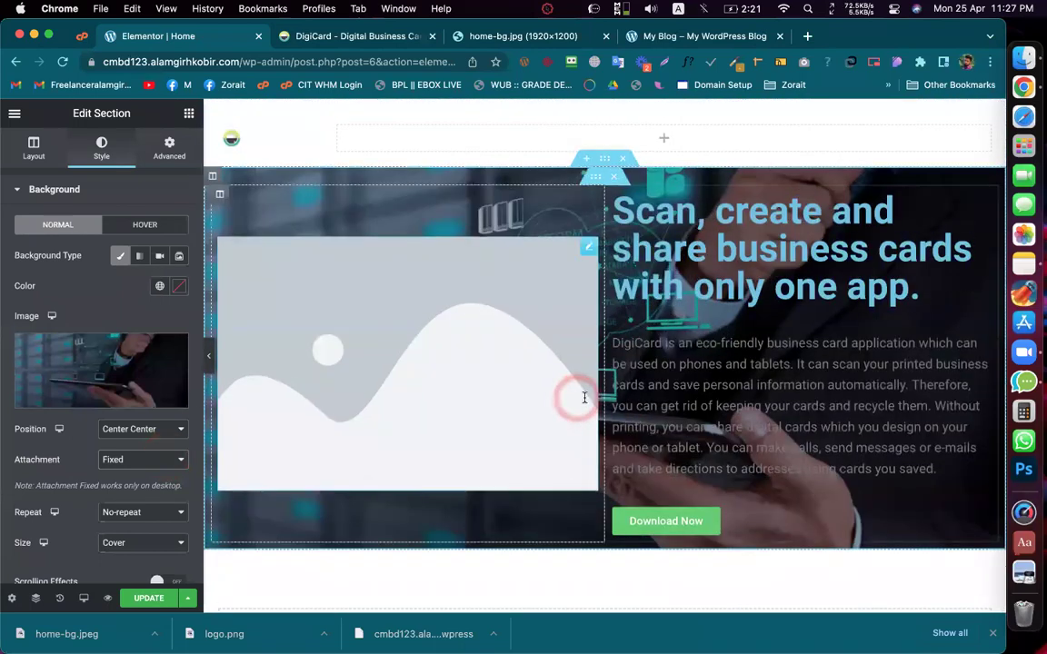
# Step: Save the page changes with UPDATE
pyautogui.click(503, 407)
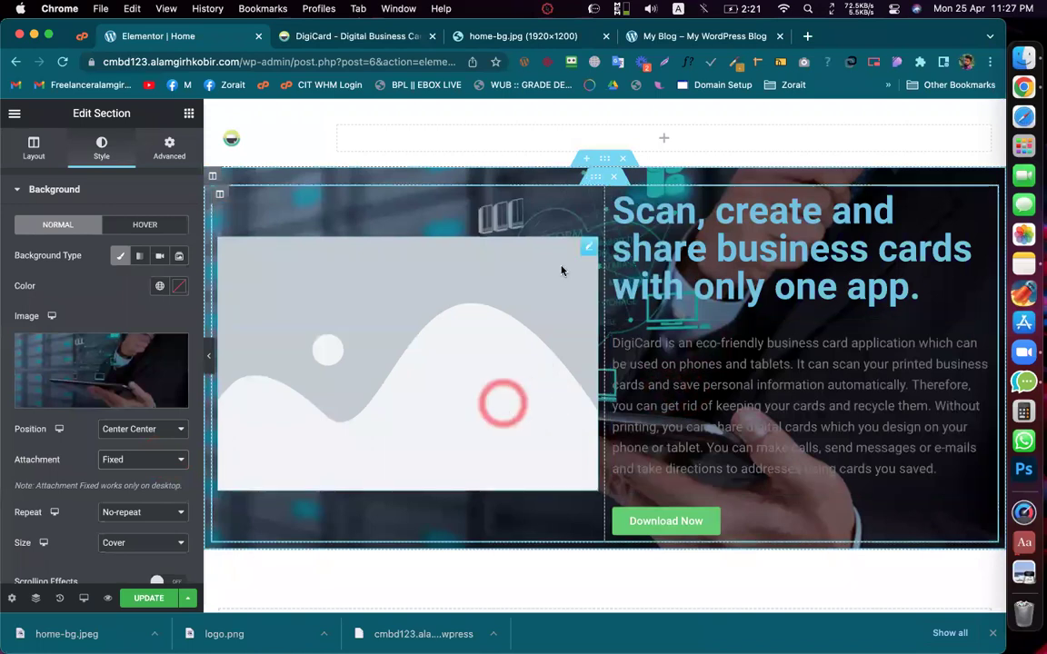
pyautogui.click(461, 179)
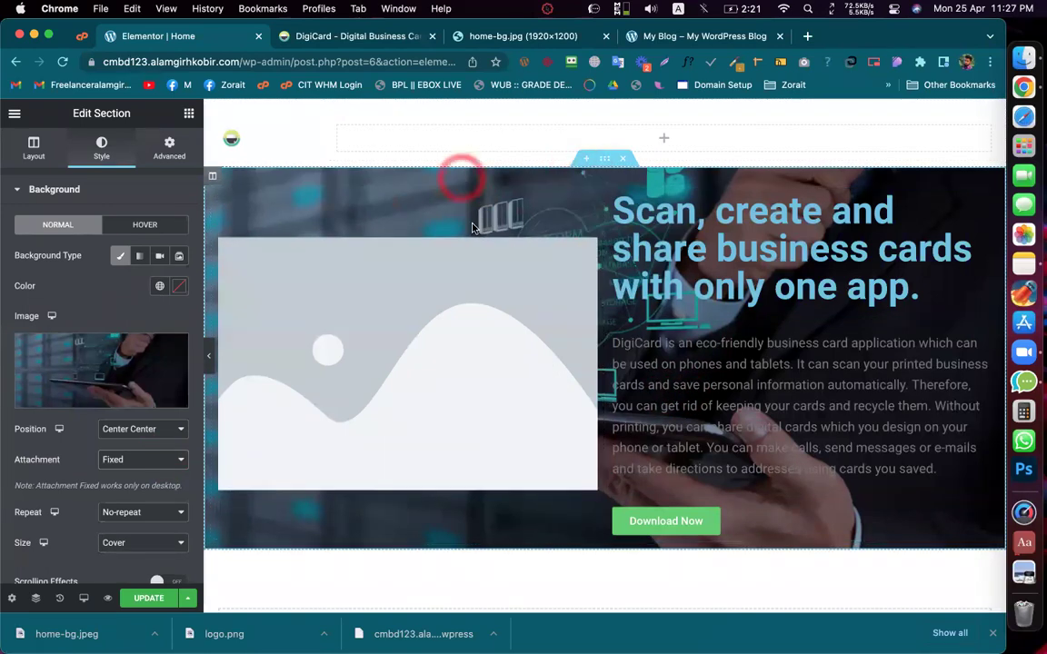
pyautogui.click(499, 350)
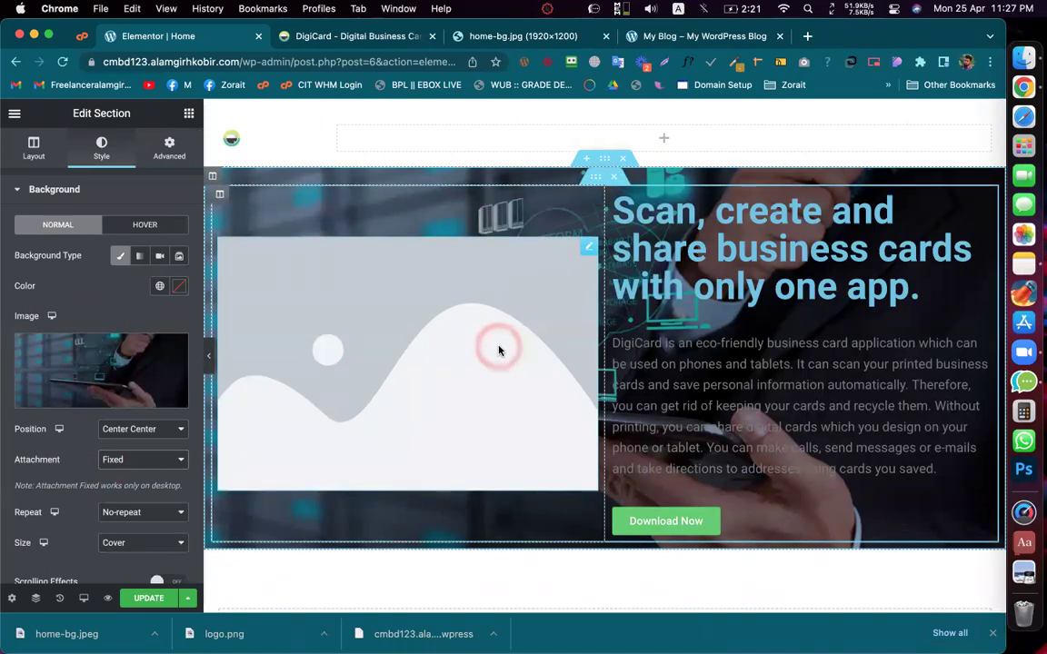
pyautogui.click(136, 599)
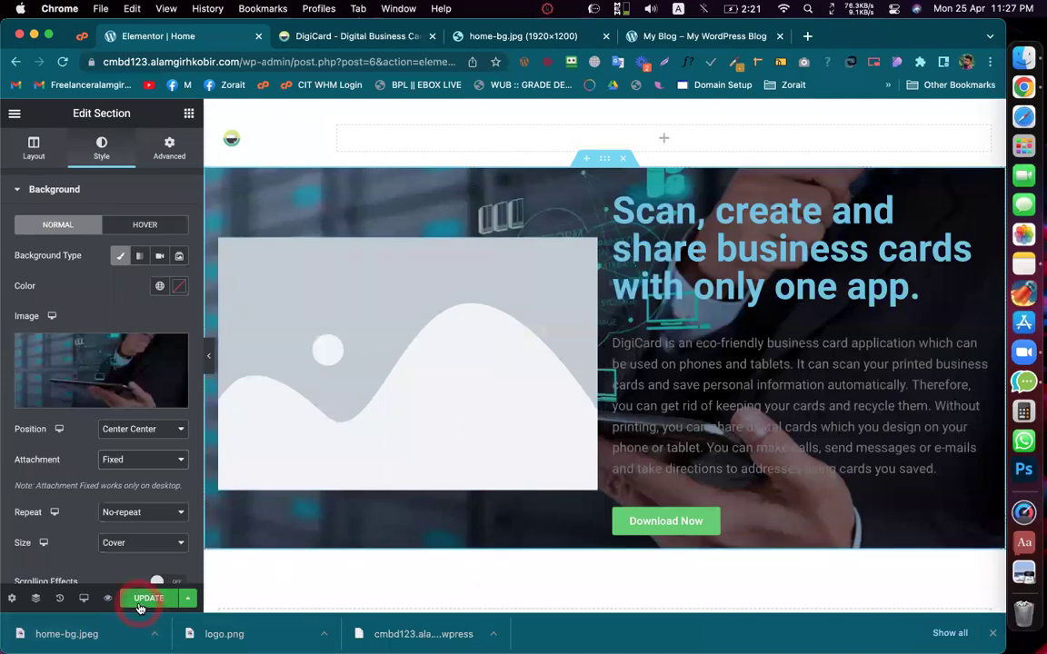
pyautogui.click(406, 382)
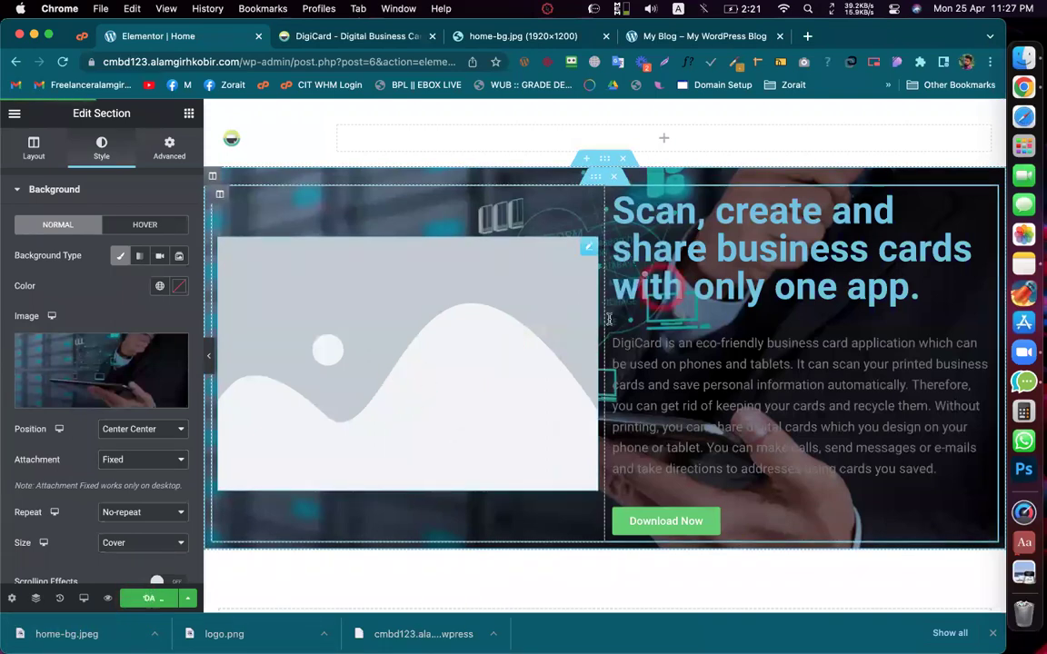
pyautogui.click(598, 159)
pyautogui.click(500, 234)
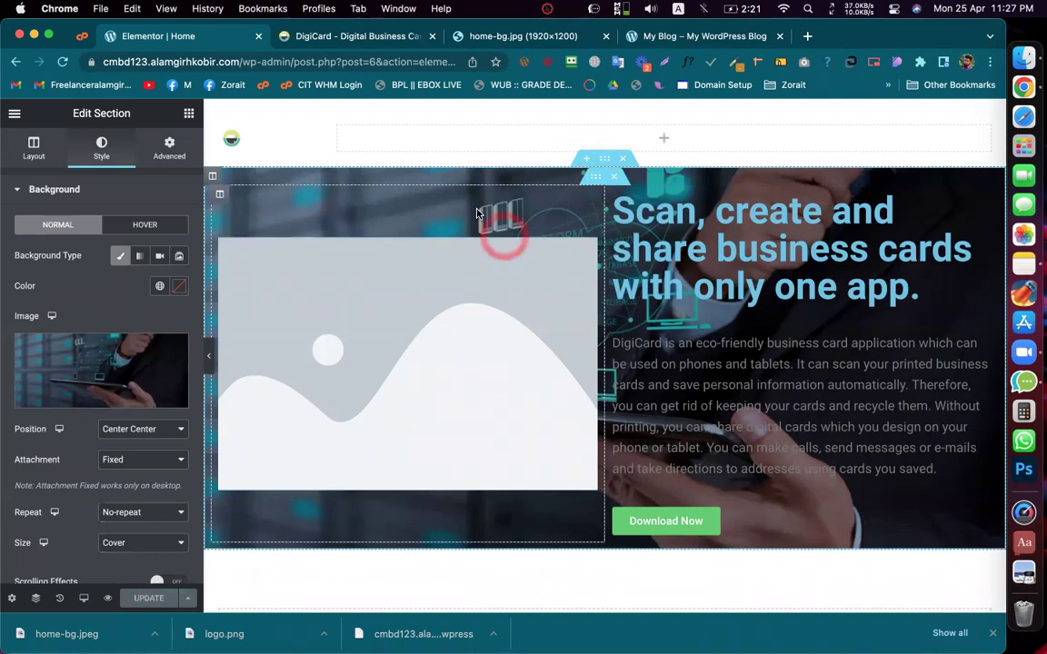
pyautogui.click(285, 269)
pyautogui.click(101, 308)
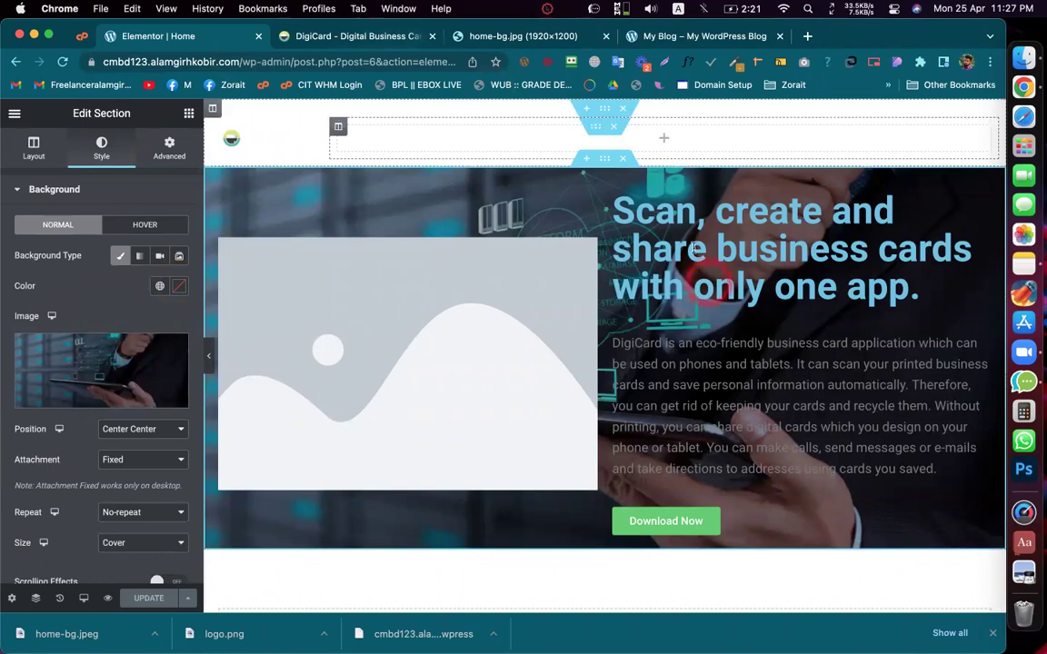
pyautogui.click(298, 43)
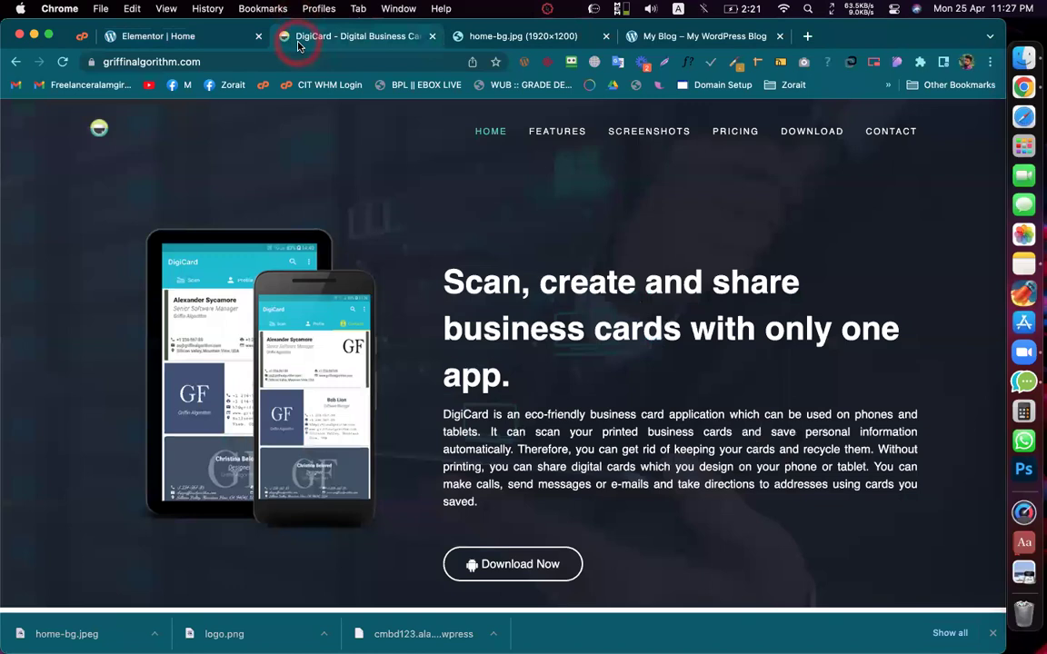
# Step: Save the live site's phone mockup image to the Desktop as iphone_img
pyautogui.click(188, 40)
pyautogui.click(378, 283)
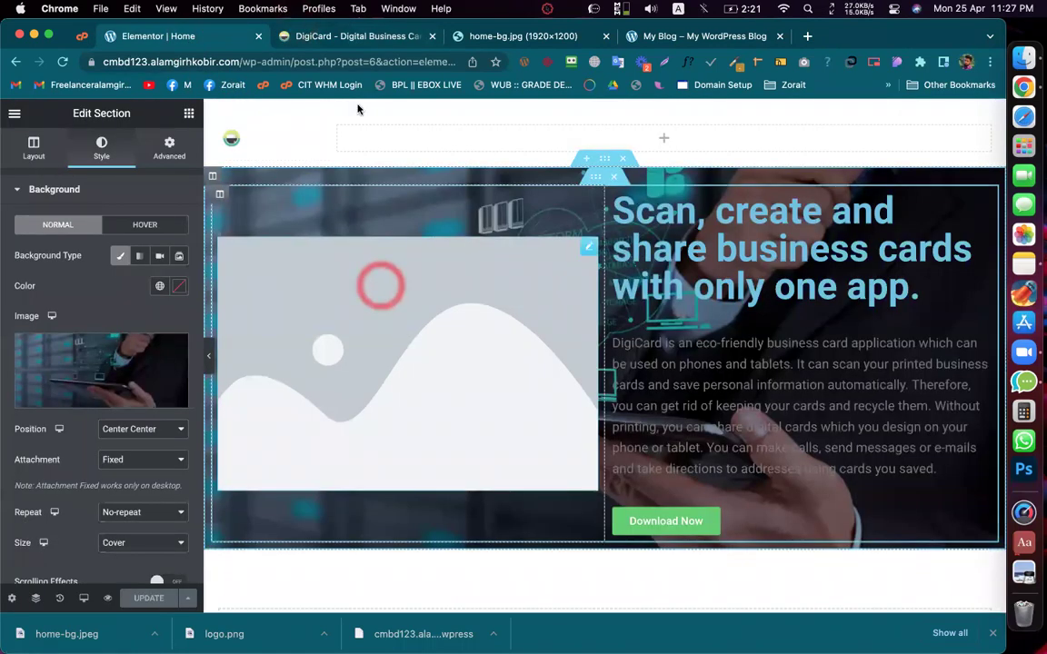
pyautogui.click(303, 41)
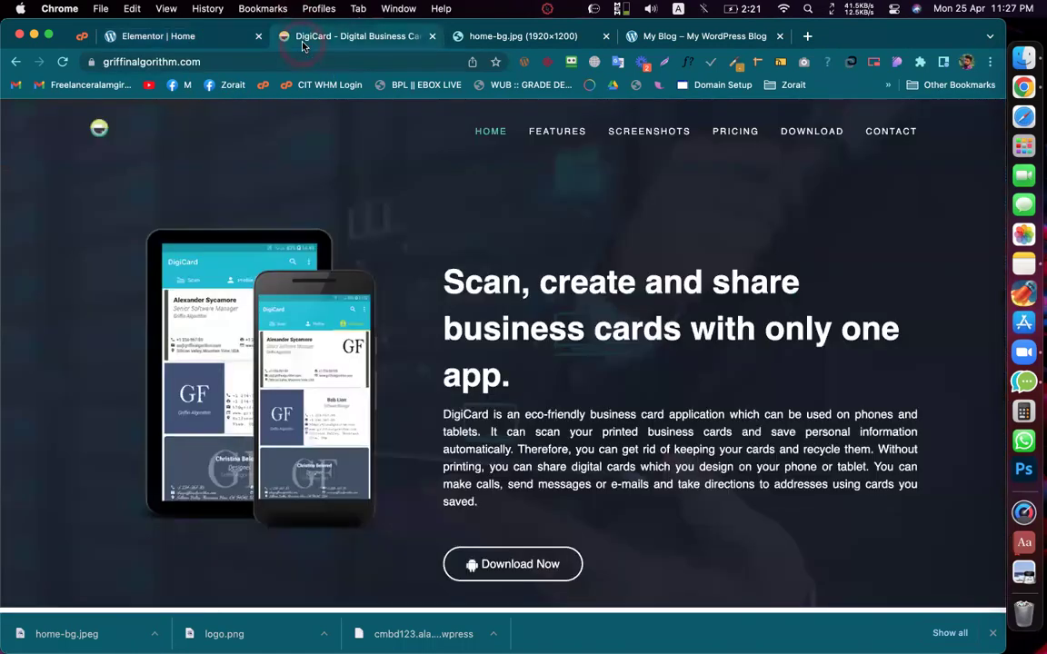
pyautogui.rightClick(260, 293)
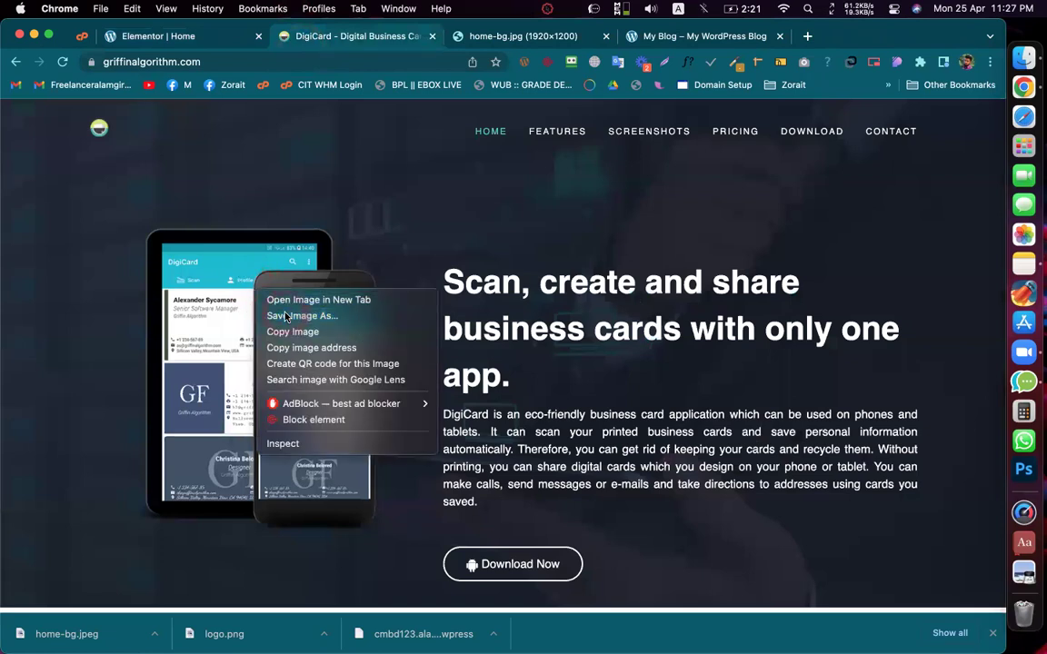
pyautogui.click(286, 315)
pyautogui.press('Return')
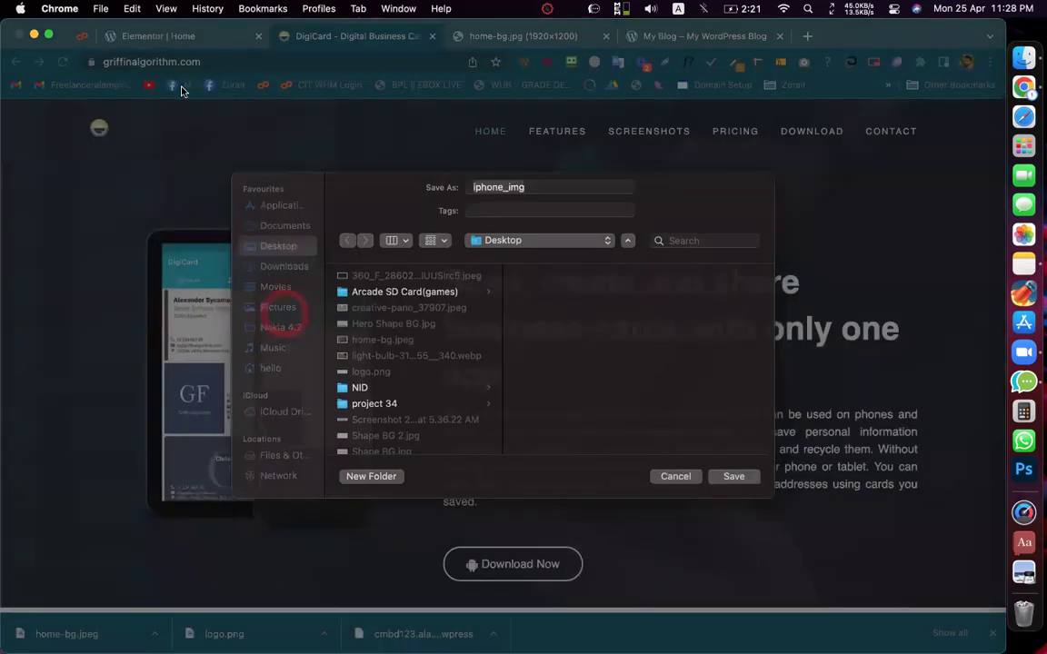
# Step: Swap the placeholder for the iphone_img.png mockup and widen the text column to about 60.7%
pyautogui.click(169, 42)
pyautogui.click(323, 263)
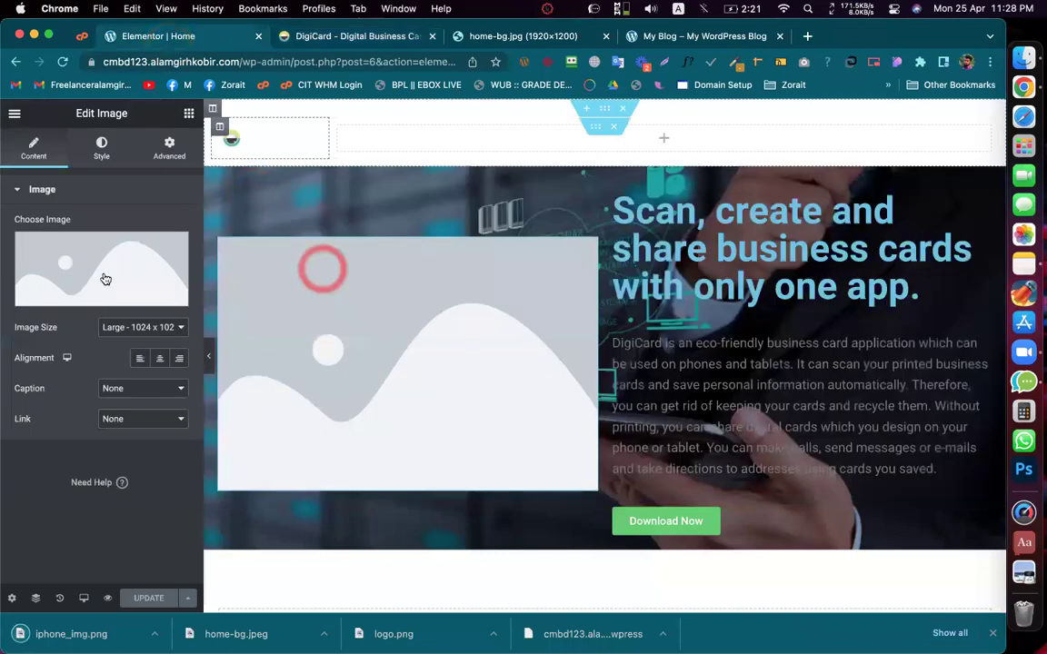
pyautogui.click(100, 273)
pyautogui.moveTo(58, 633); pyautogui.dragTo(290, 406)
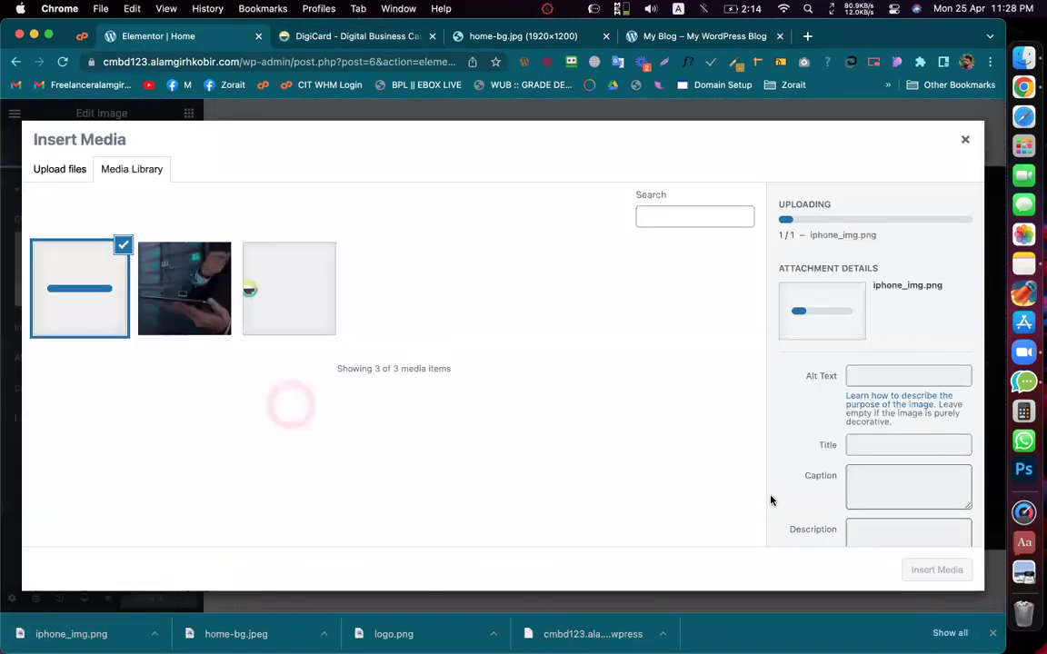
pyautogui.click(946, 572)
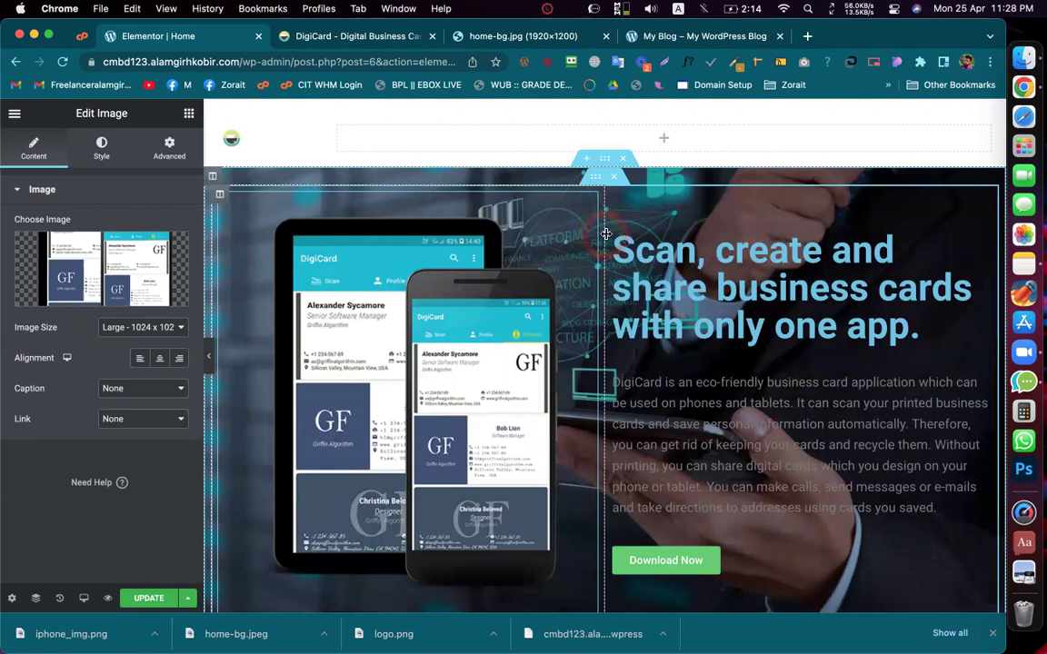
pyautogui.moveTo(597, 247); pyautogui.dragTo(532, 266)
pyautogui.moveTo(591, 172)
pyautogui.mouseDown()
pyautogui.moveTo(609, 162)
pyautogui.moveTo(616, 105)
pyautogui.moveTo(602, 110)
pyautogui.moveTo(600, 169)
pyautogui.mouseUp()
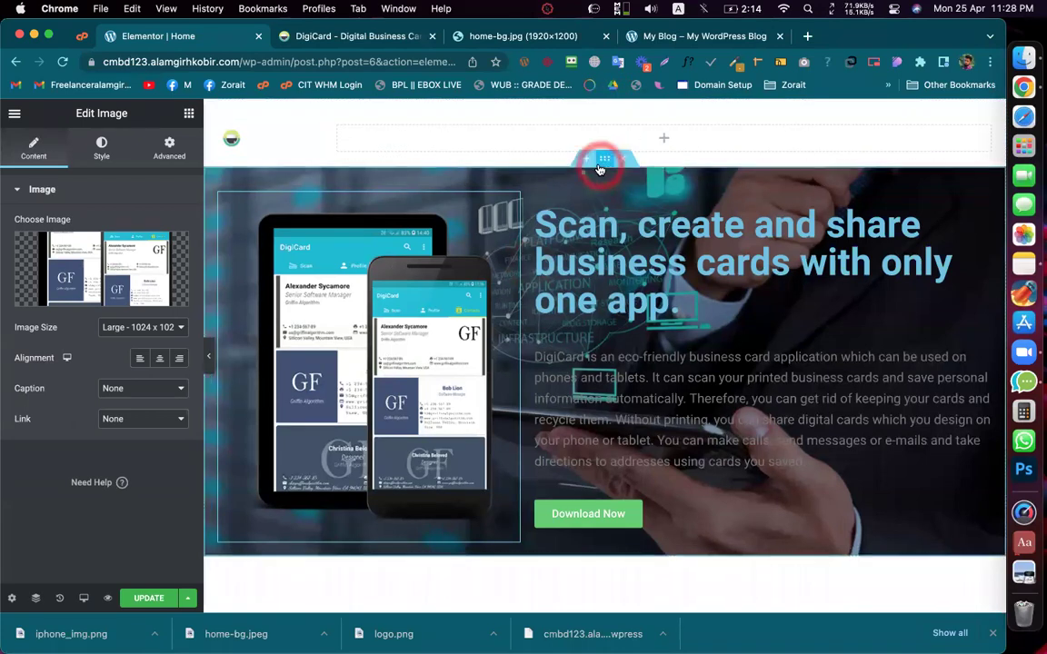
# Step: Edit the hero section's bottom padding in its Advanced settings
pyautogui.click(459, 166)
pyautogui.click(101, 146)
pyautogui.click(169, 145)
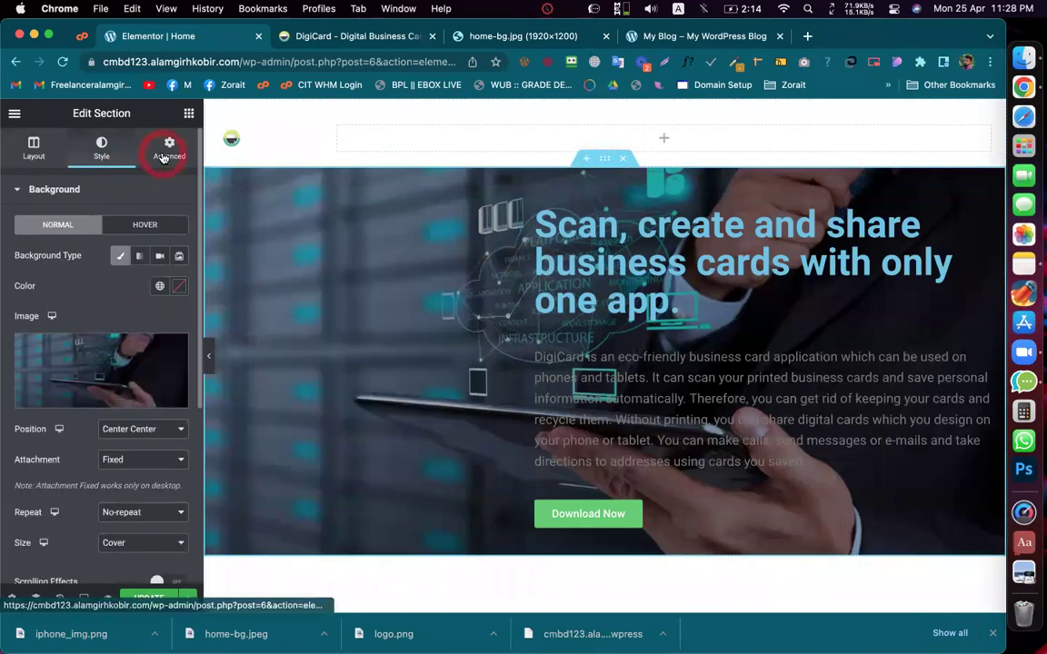
pyautogui.click(166, 293)
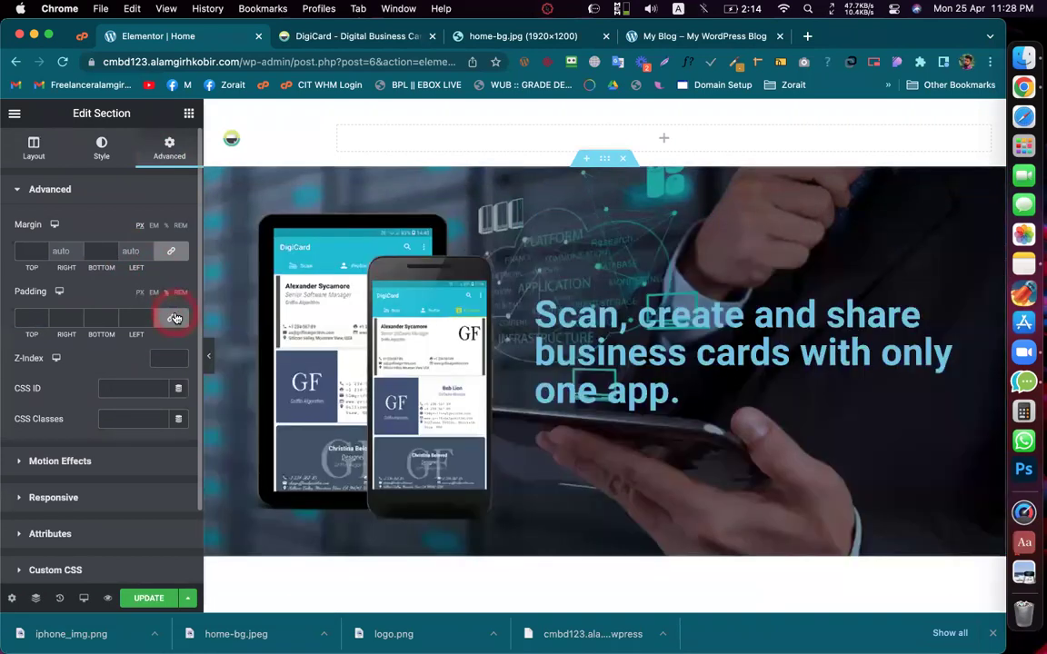
pyautogui.click(111, 320)
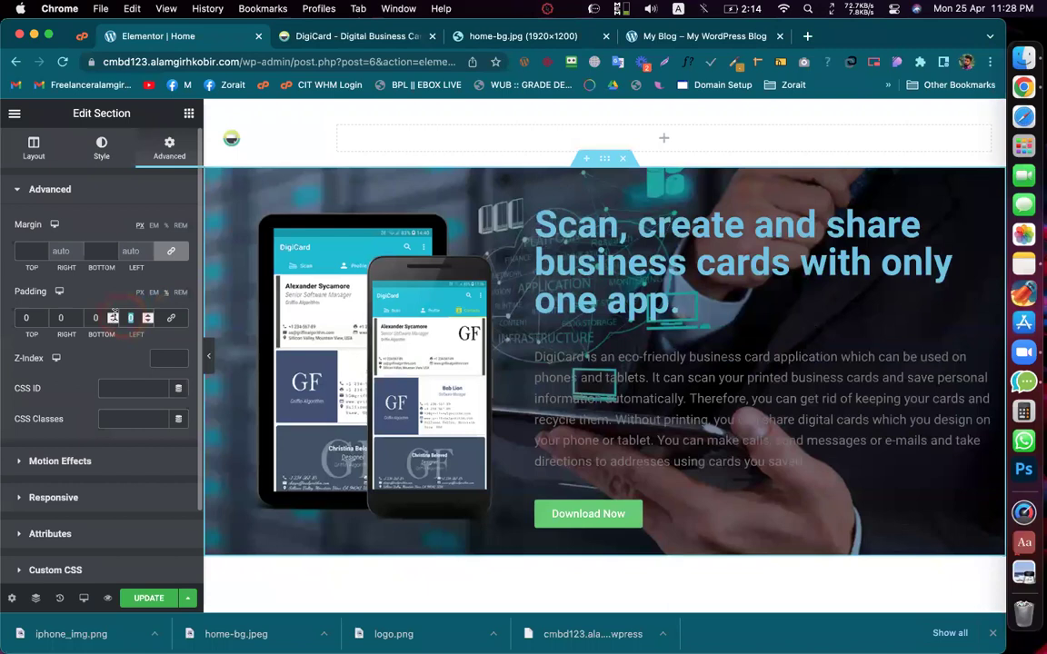
pyautogui.write('5')
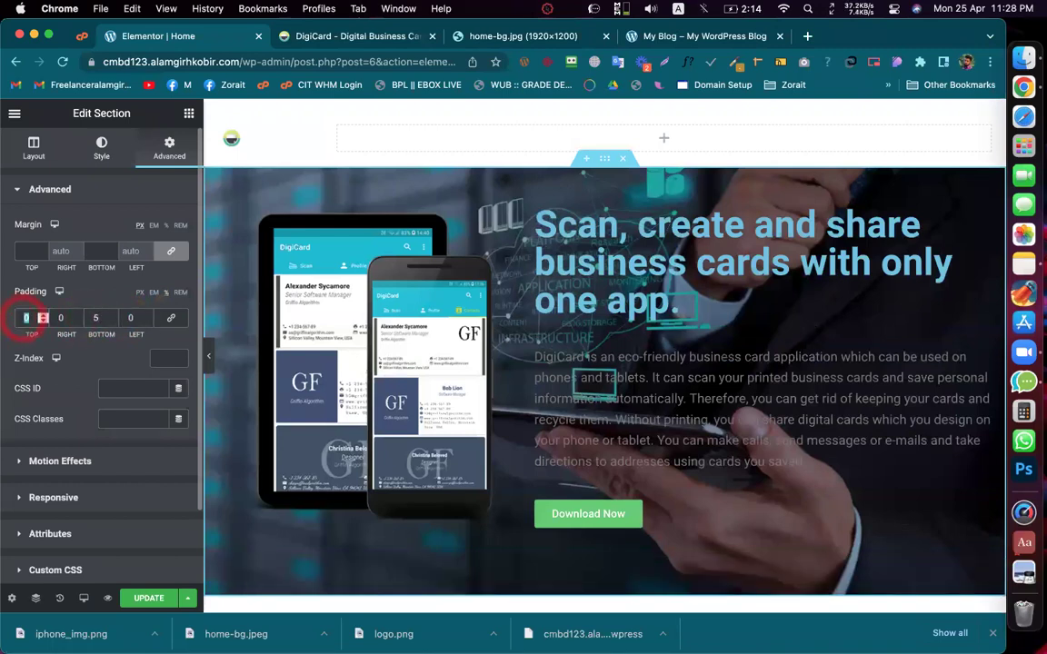
pyautogui.write('5')
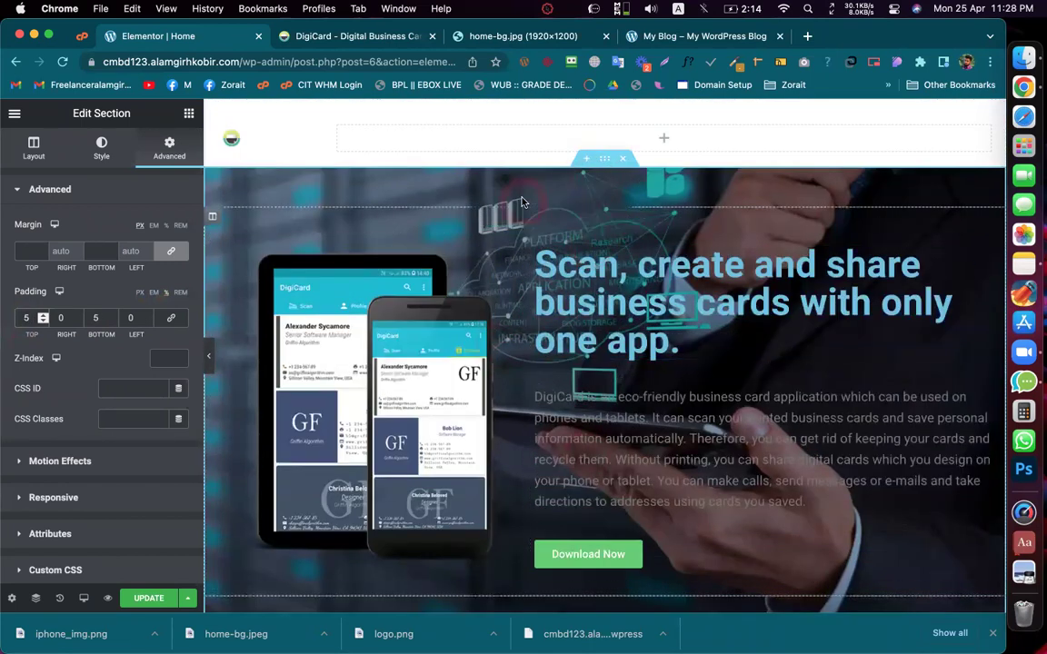
pyautogui.click(603, 162)
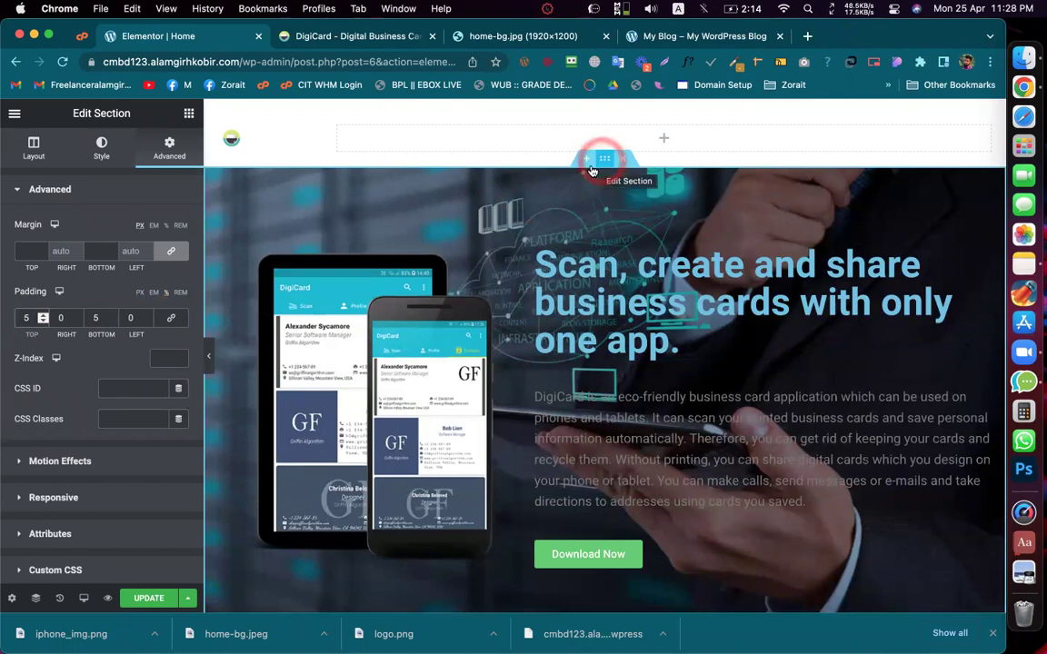
pyautogui.click(93, 266)
pyautogui.click(409, 268)
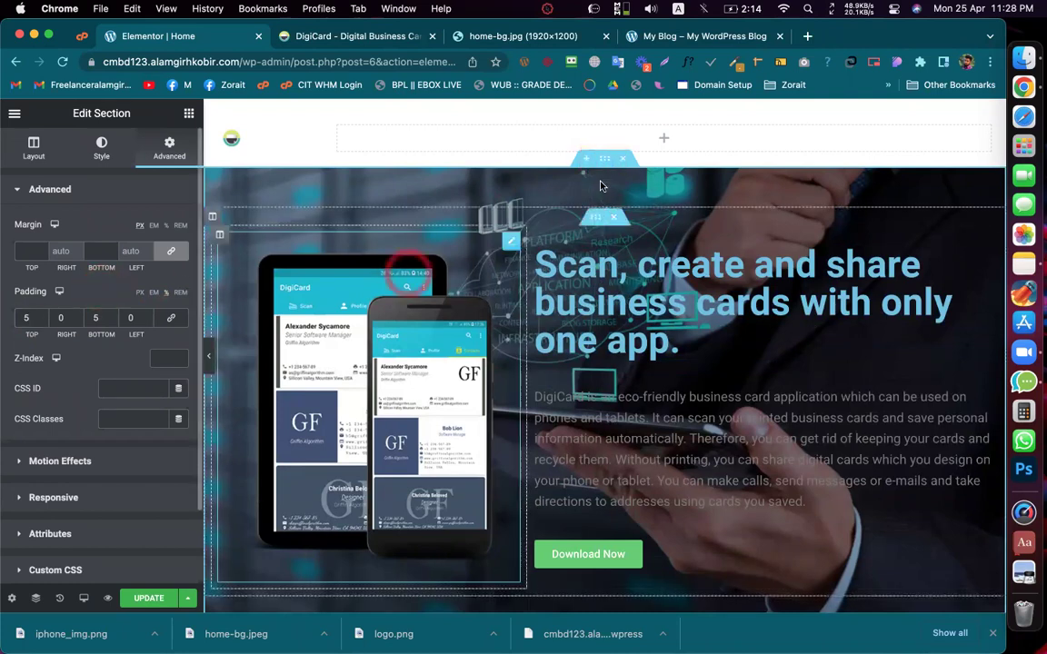
# Step: Try -300 and -100 as the hero's top margin, then reset it to 0
pyautogui.click(600, 160)
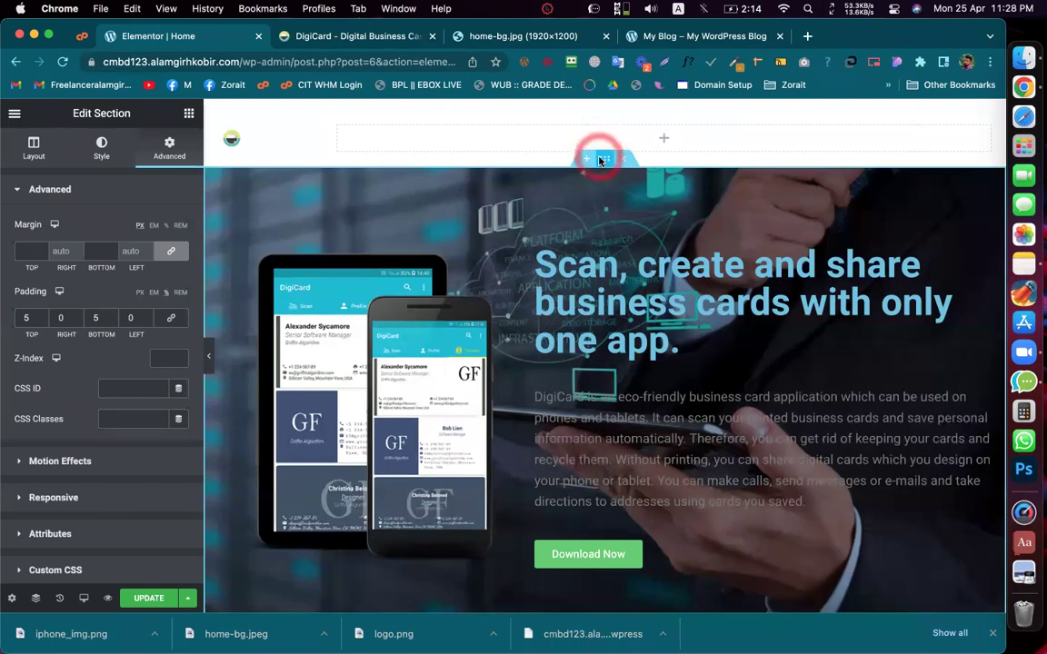
pyautogui.click(116, 251)
pyautogui.write('0')
pyautogui.click(42, 253)
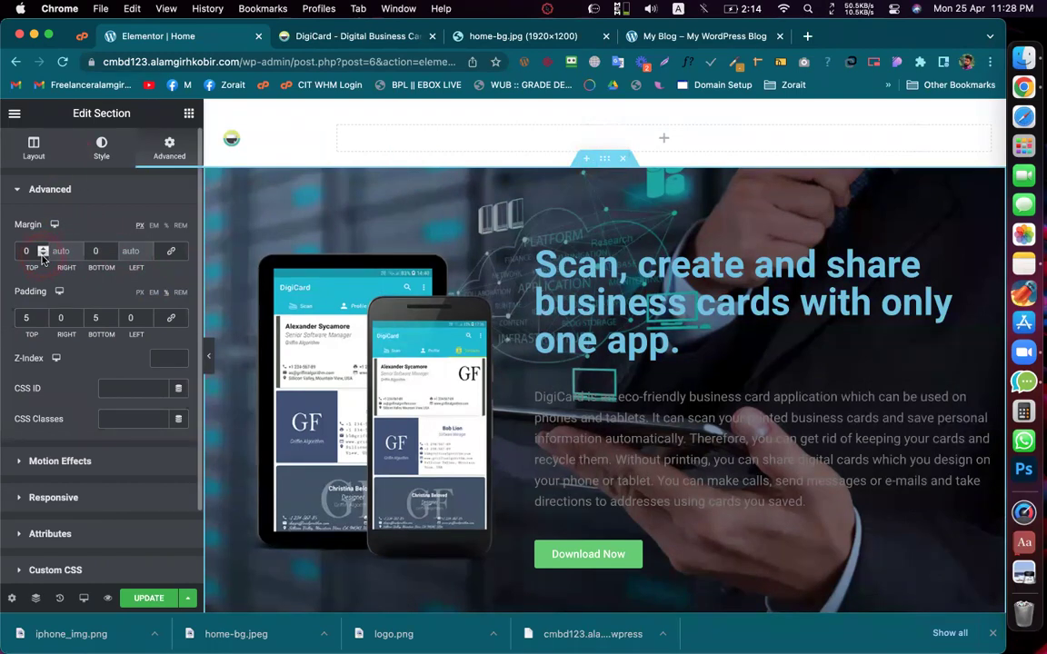
pyautogui.doubleClick(40, 254)
pyautogui.write('-300')
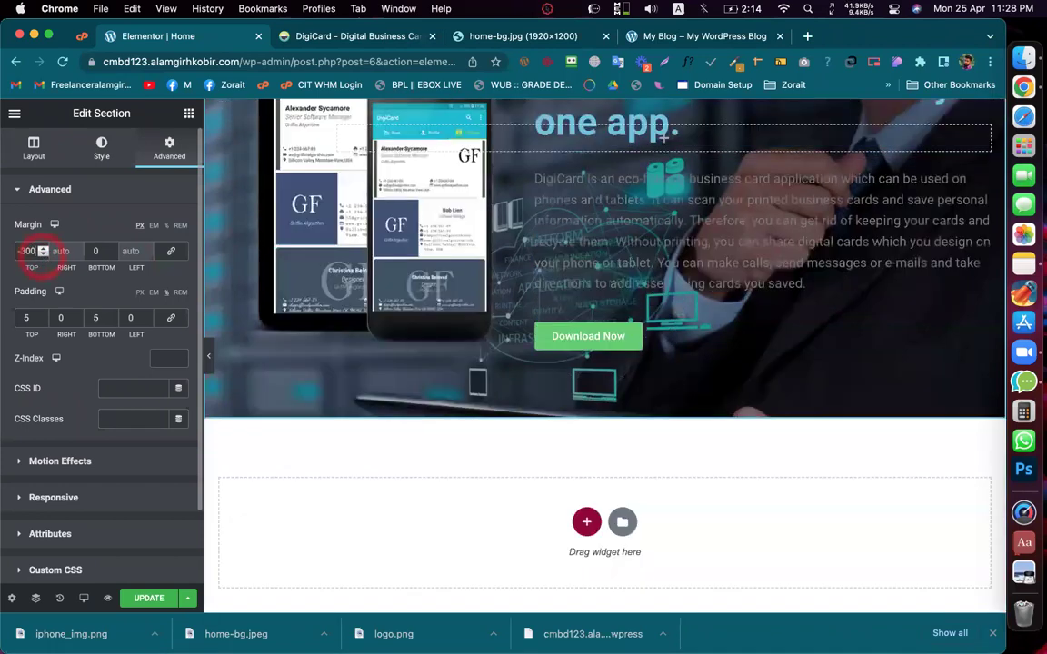
pyautogui.press('BackSpace')
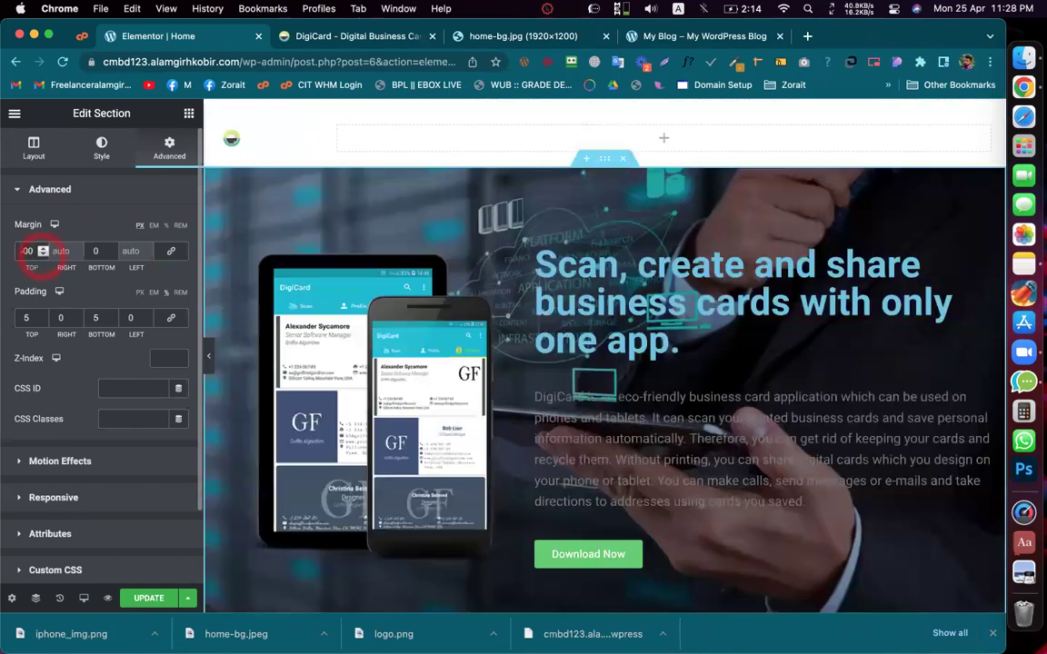
pyautogui.write('1')
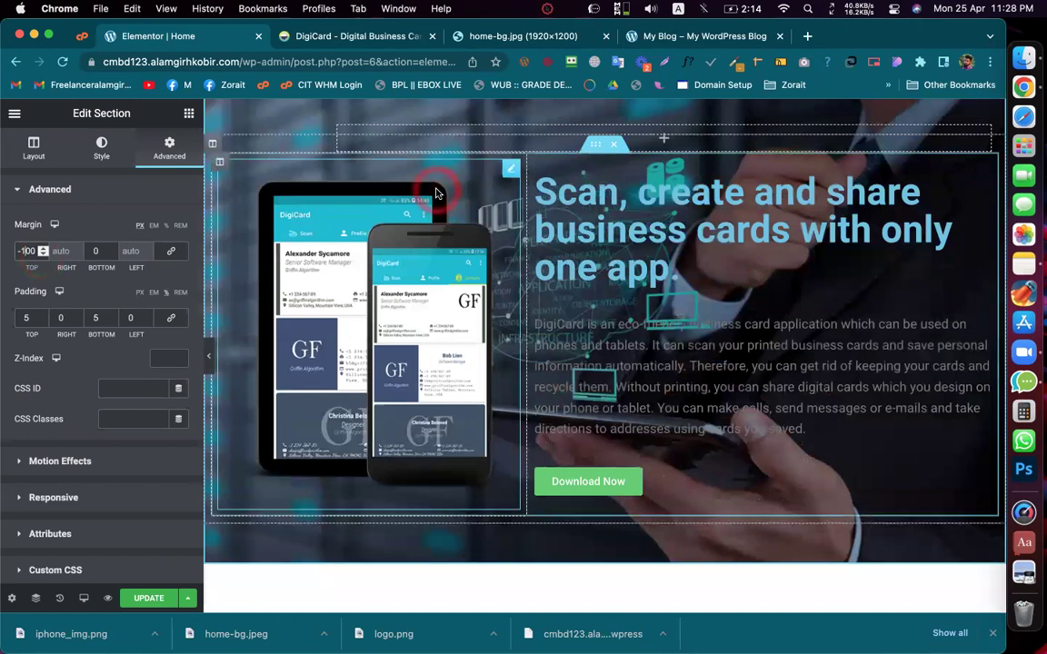
pyautogui.click(603, 114)
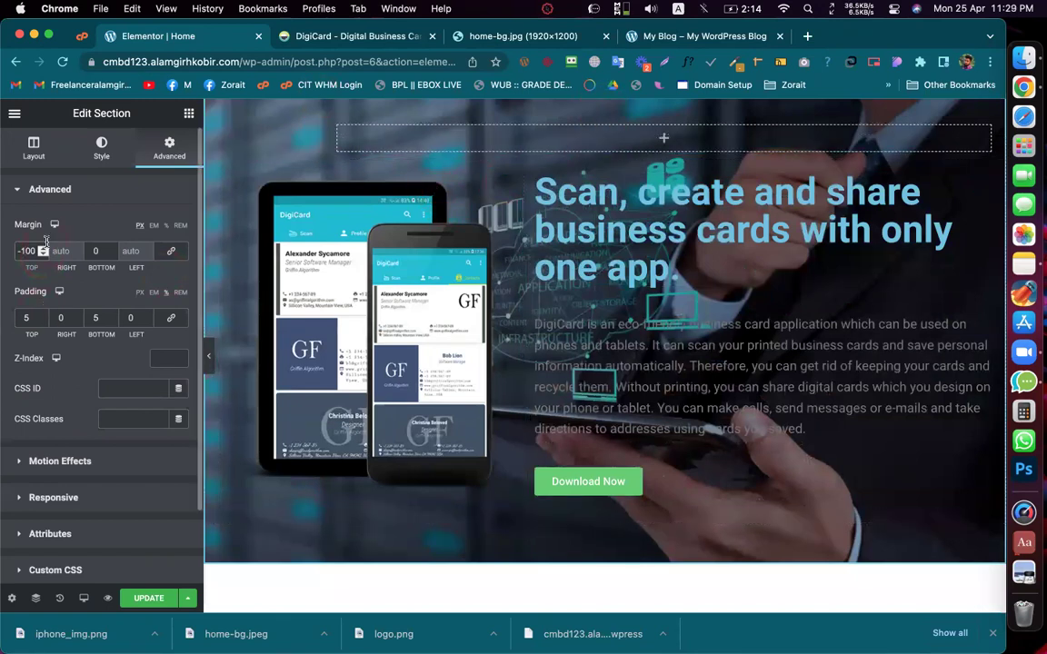
pyautogui.scroll(9, 43, 251)
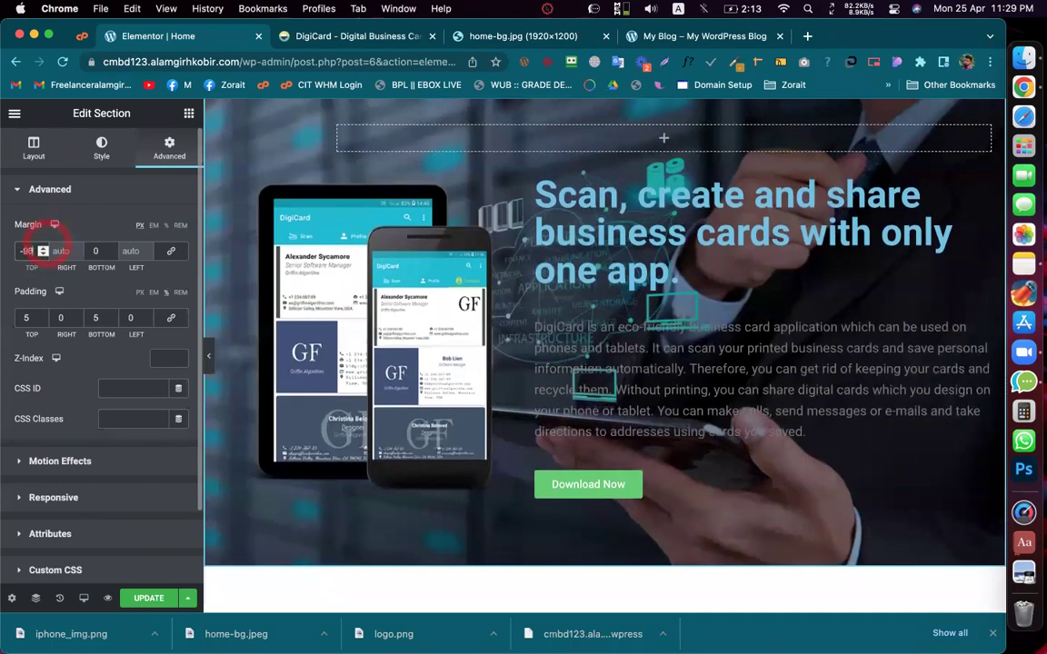
pyautogui.scroll(-4, 42, 251)
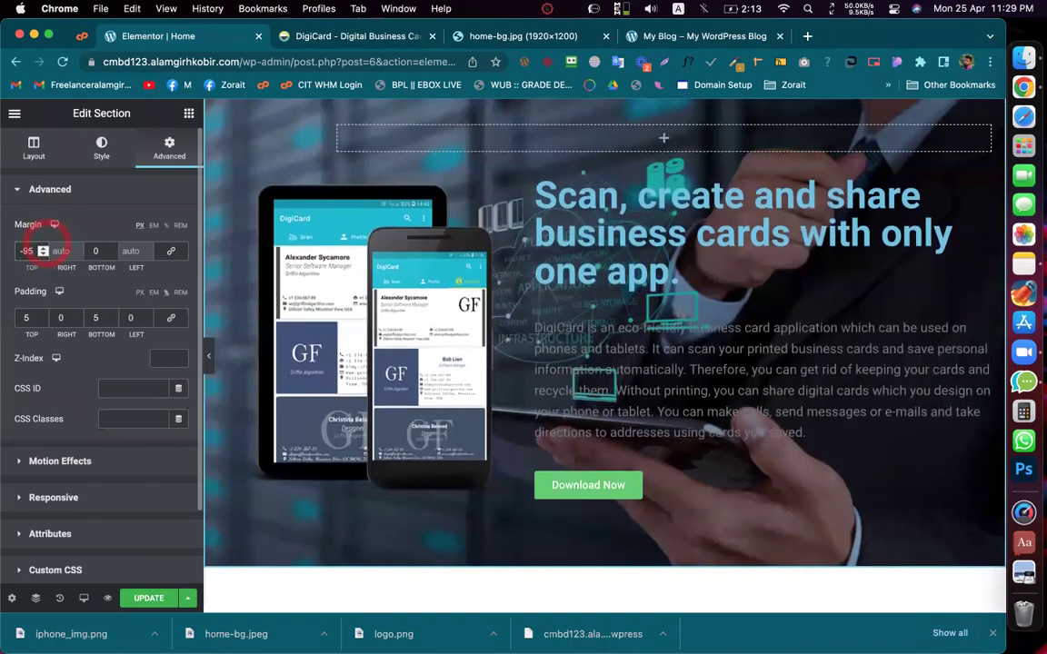
pyautogui.scroll(-4, 43, 251)
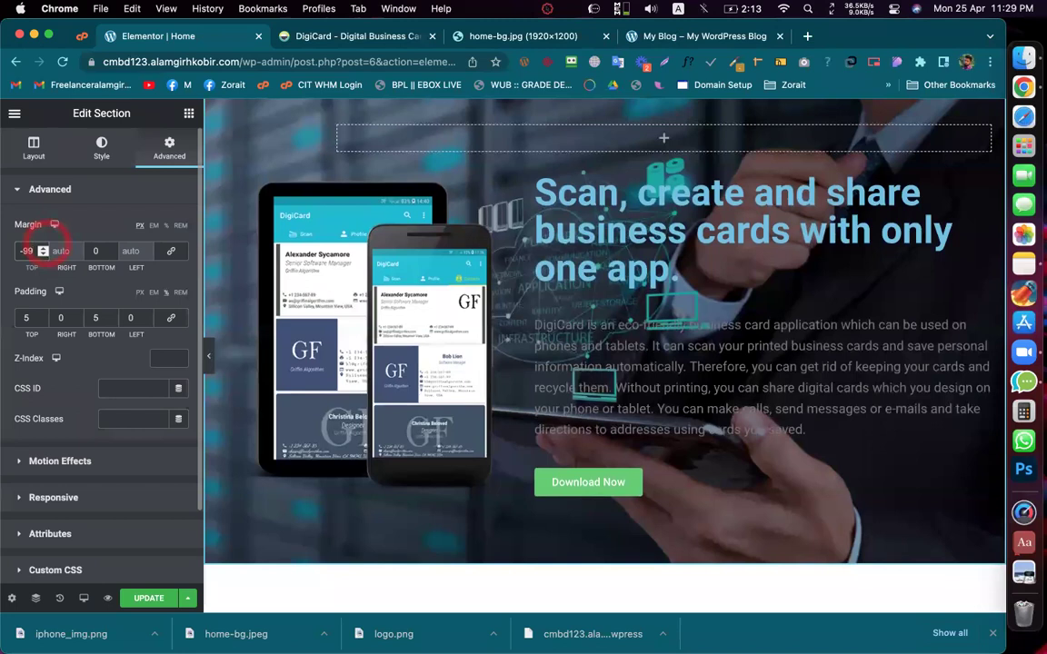
pyautogui.scroll(-1, 43, 251)
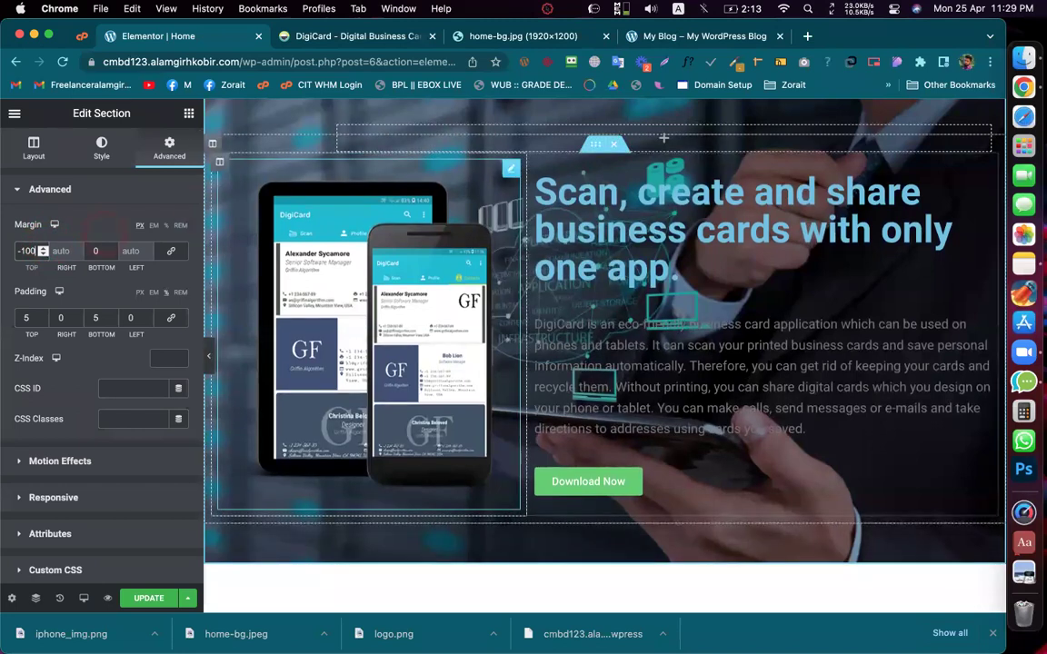
pyautogui.doubleClick(27, 251)
pyautogui.write('0')
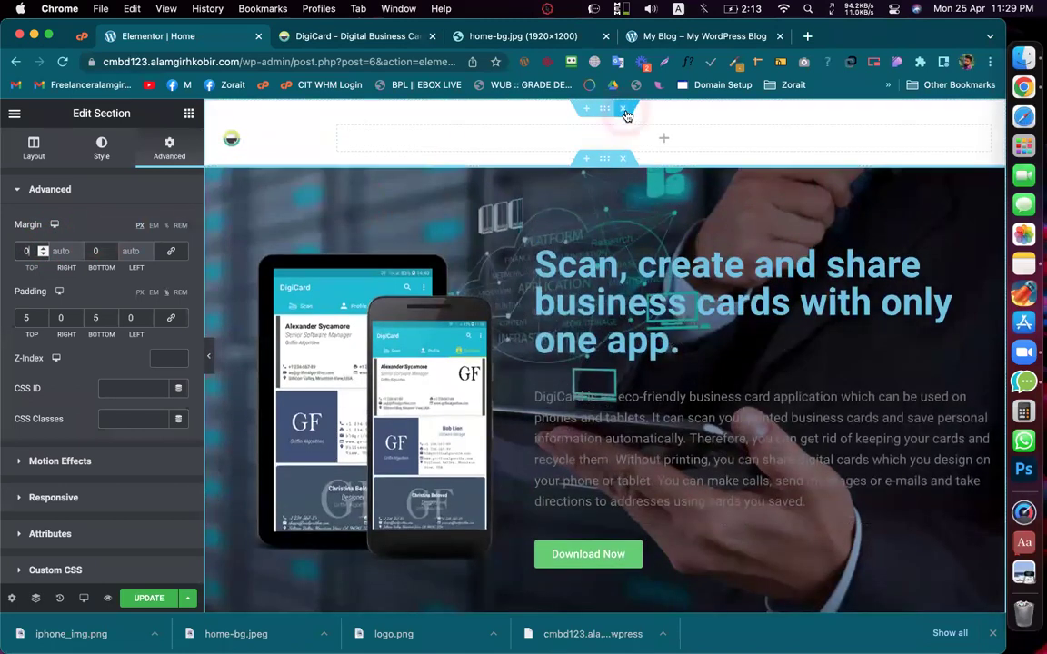
# Step: Unlink the header section's margins and enter -100 as its bottom margin
pyautogui.click(604, 112)
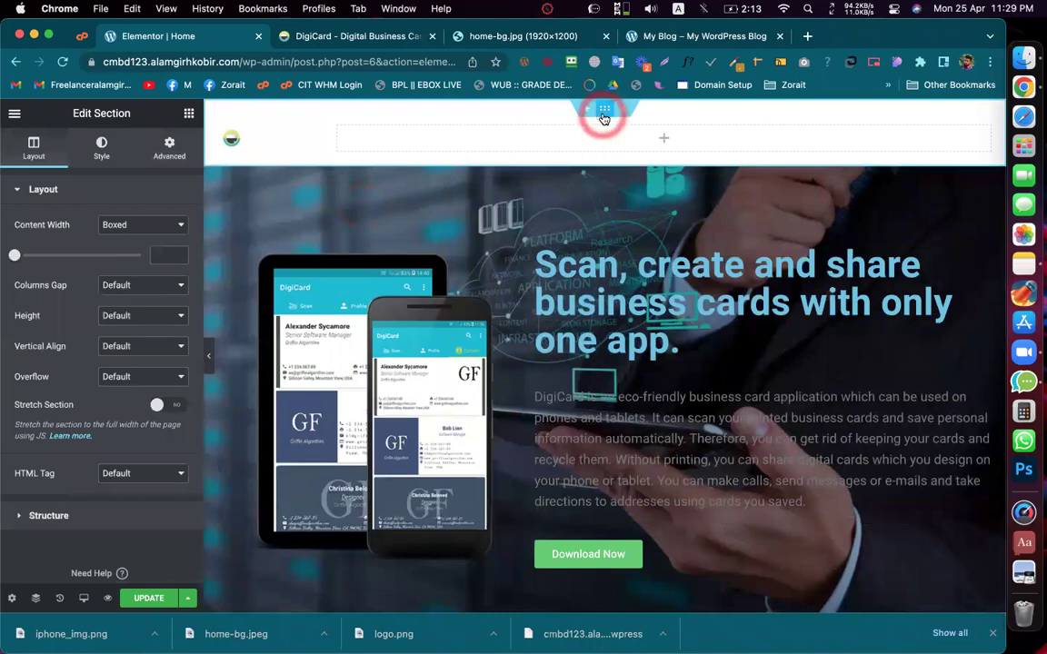
pyautogui.click(167, 148)
pyautogui.click(171, 257)
pyautogui.click(112, 253)
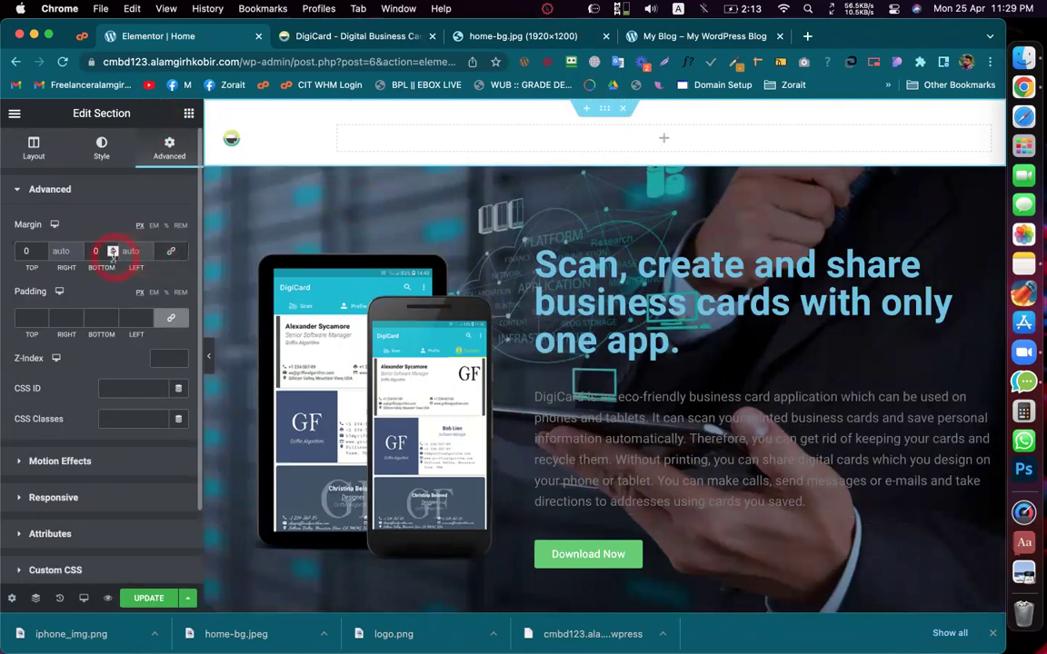
pyautogui.click(114, 258)
pyautogui.write('-100')
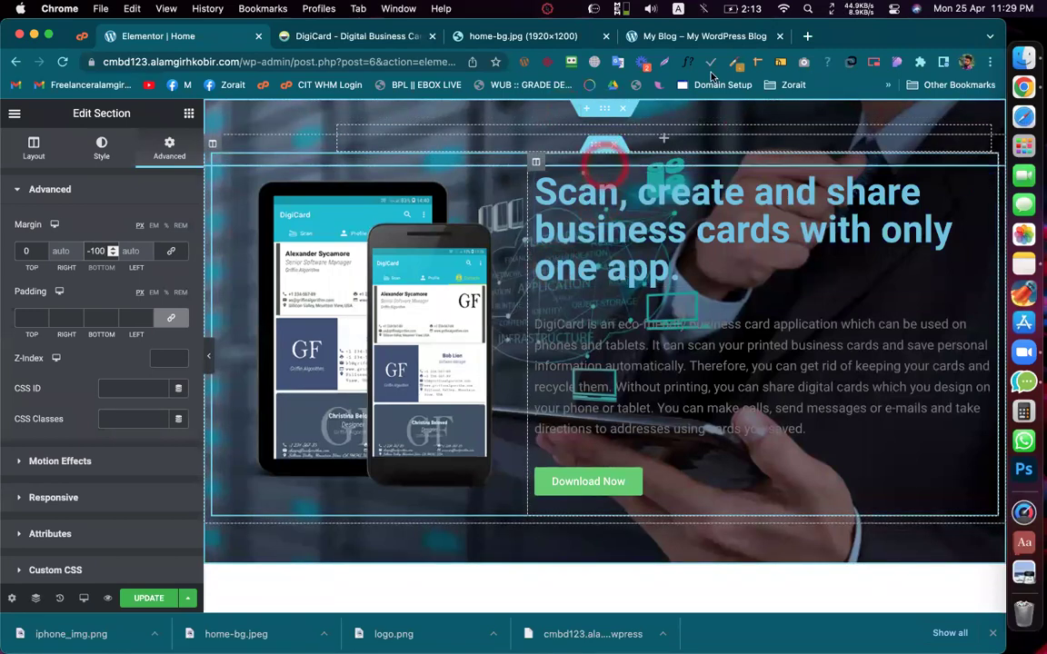
# Step: Rework the header's bottom margin, briefly trying 0 before confirming the entry
pyautogui.click(602, 113)
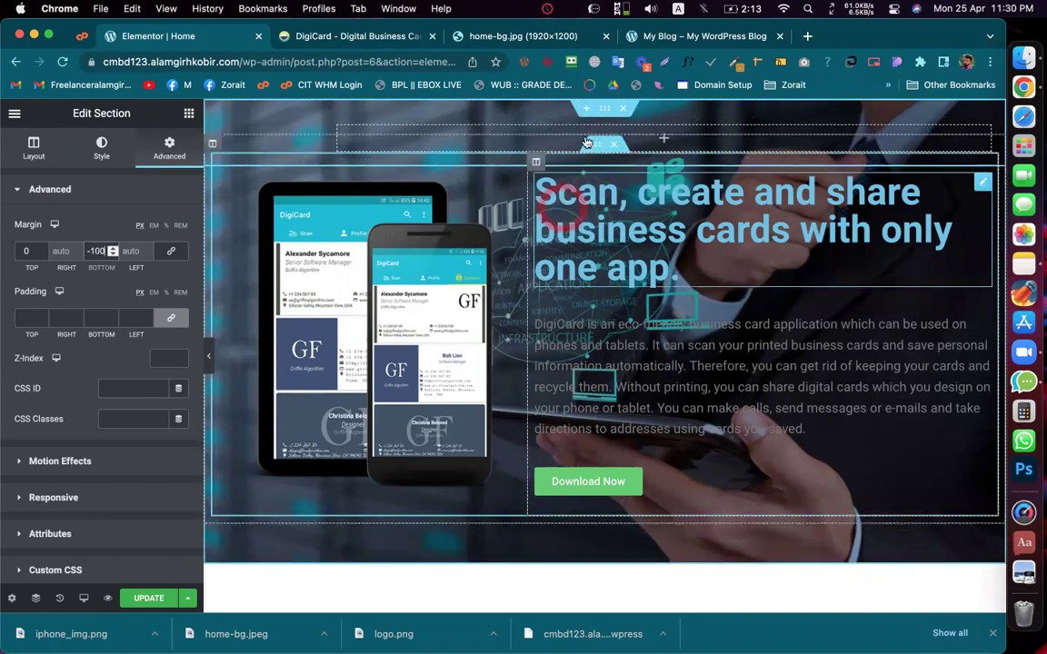
pyautogui.click(35, 599)
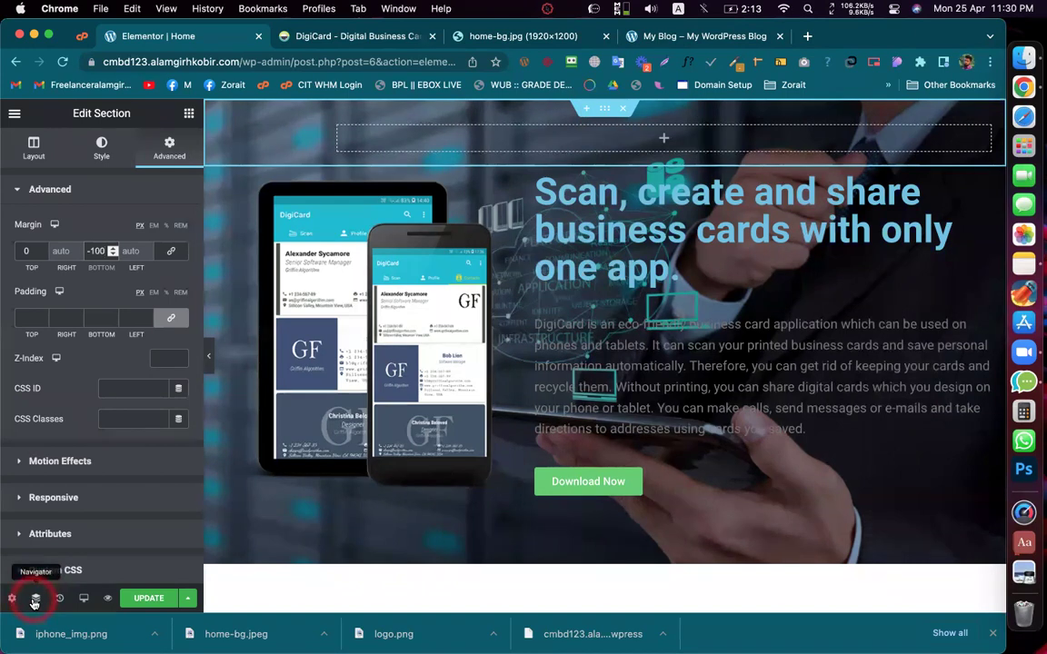
pyautogui.doubleClick(91, 252)
pyautogui.write('0')
pyautogui.click(604, 110)
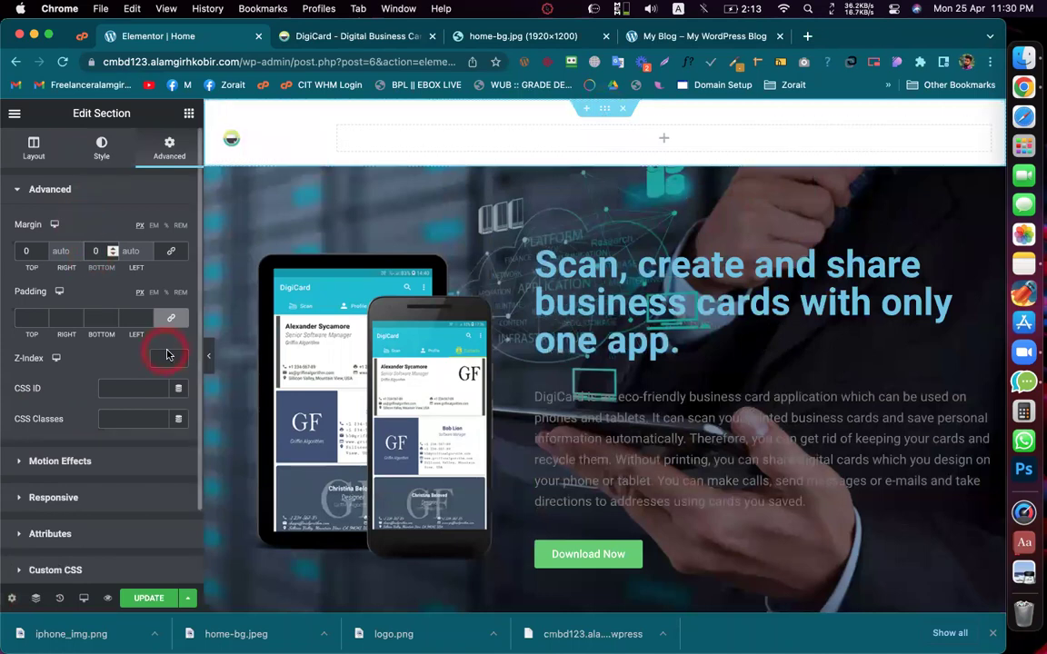
pyautogui.click(96, 251)
pyautogui.click(99, 292)
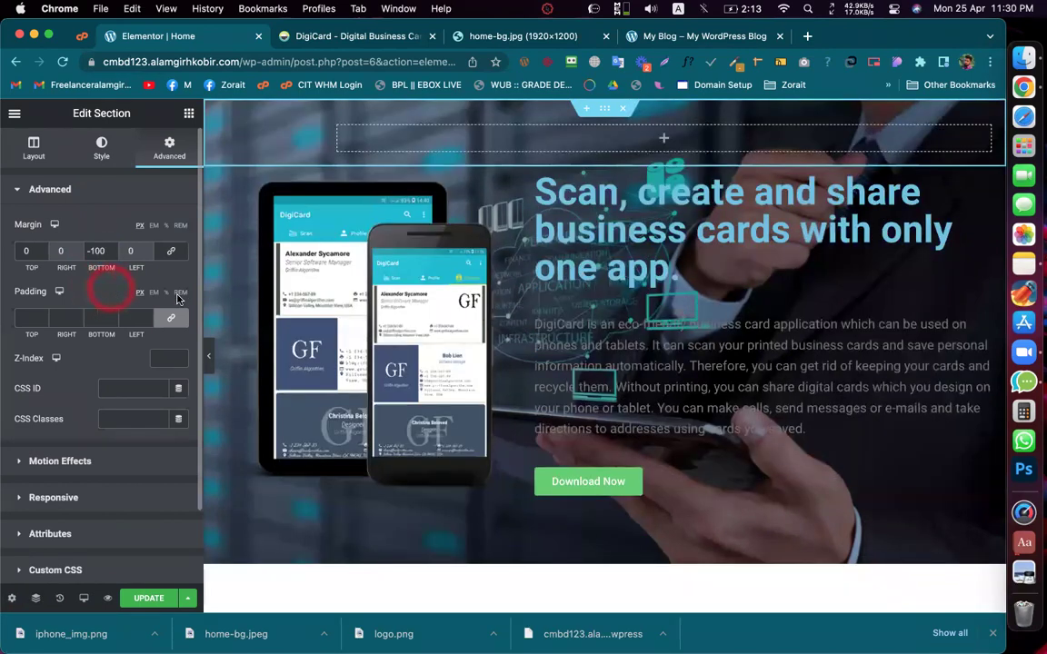
pyautogui.click(95, 252)
# Step: Show the Navigator with both Section rows collapsed and select the header section
pyautogui.click(30, 598)
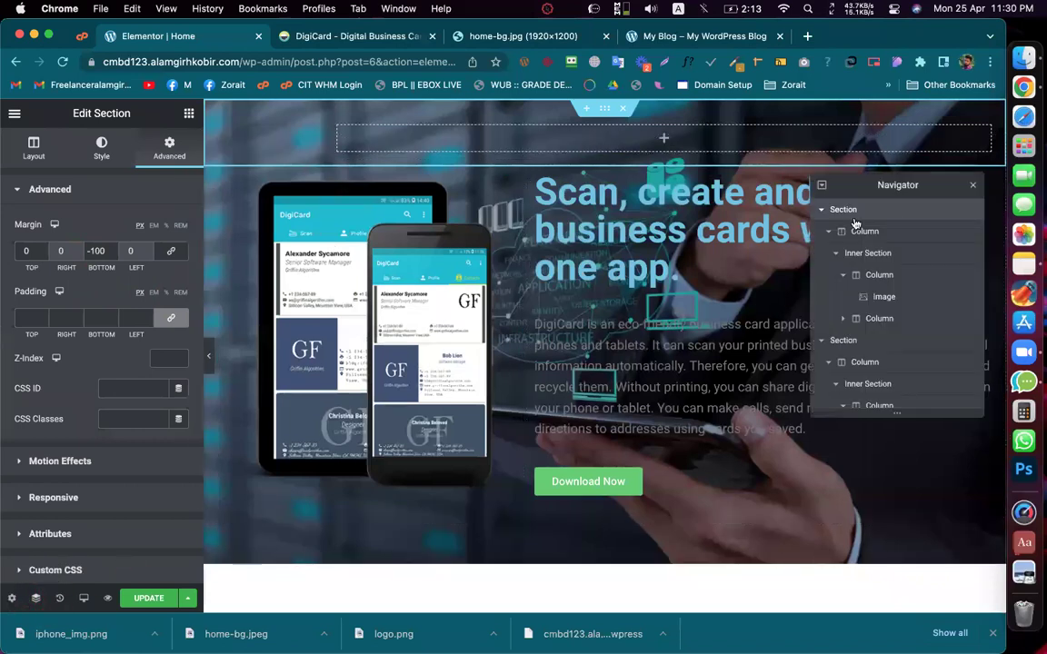
pyautogui.click(836, 211)
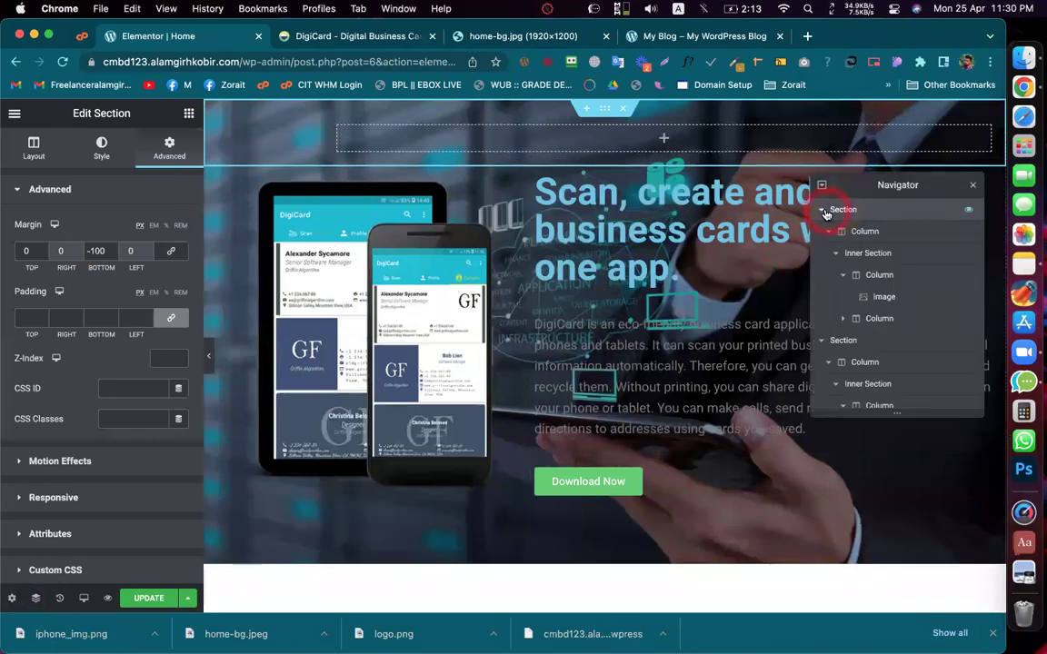
pyautogui.click(823, 211)
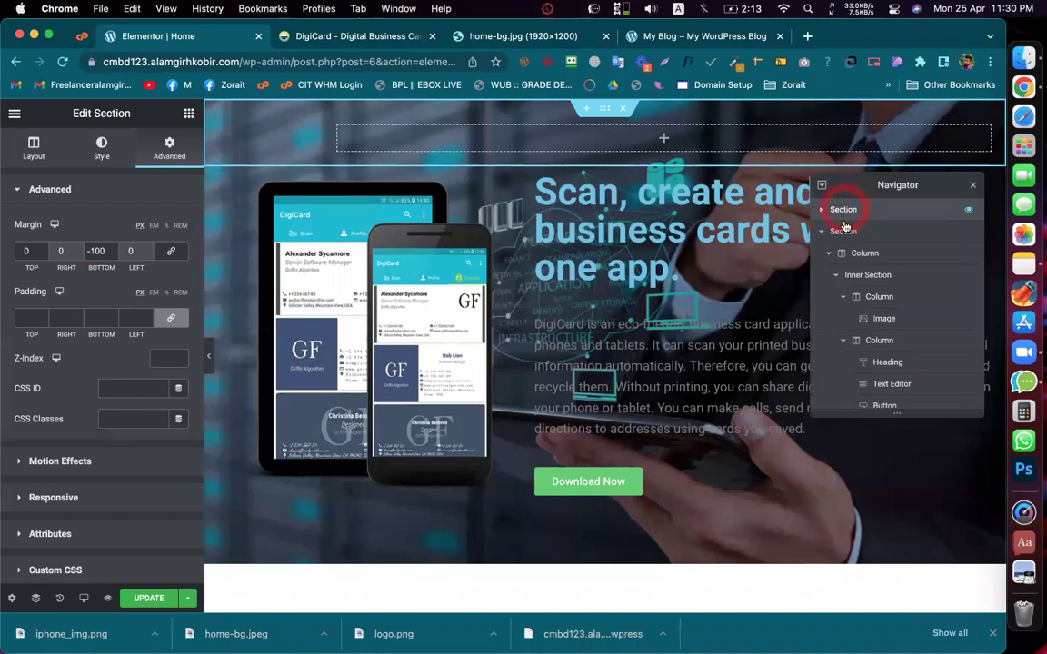
pyautogui.click(824, 234)
pyautogui.click(845, 210)
pyautogui.click(160, 358)
# Step: Enter 9 as the header section's Z-index and compare it with the hero section's Z-index
pyautogui.write('9')
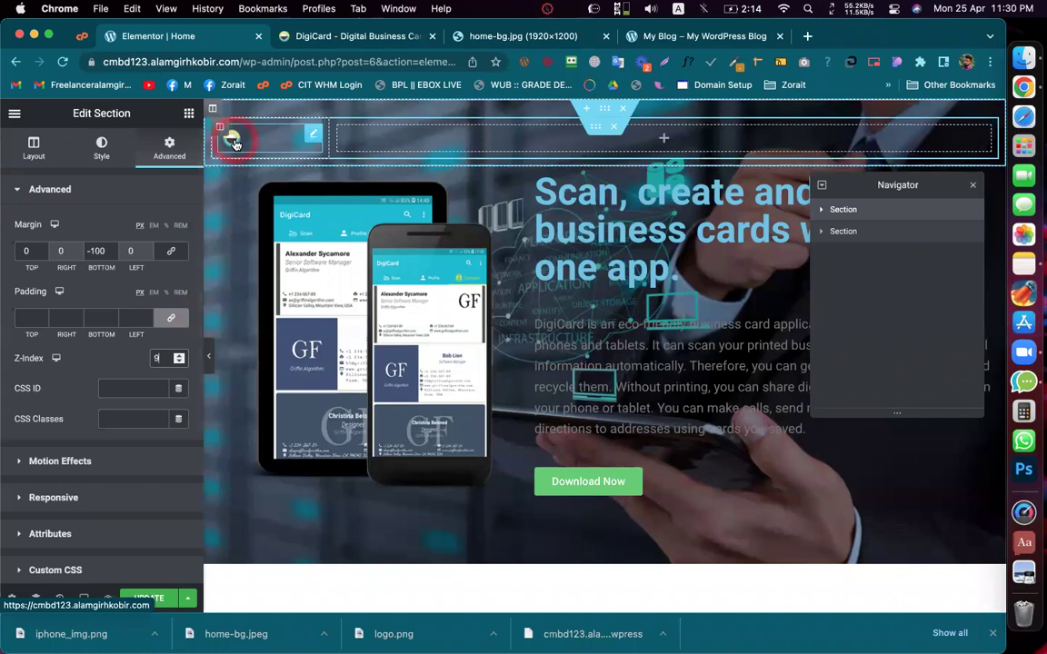
pyautogui.click(861, 238)
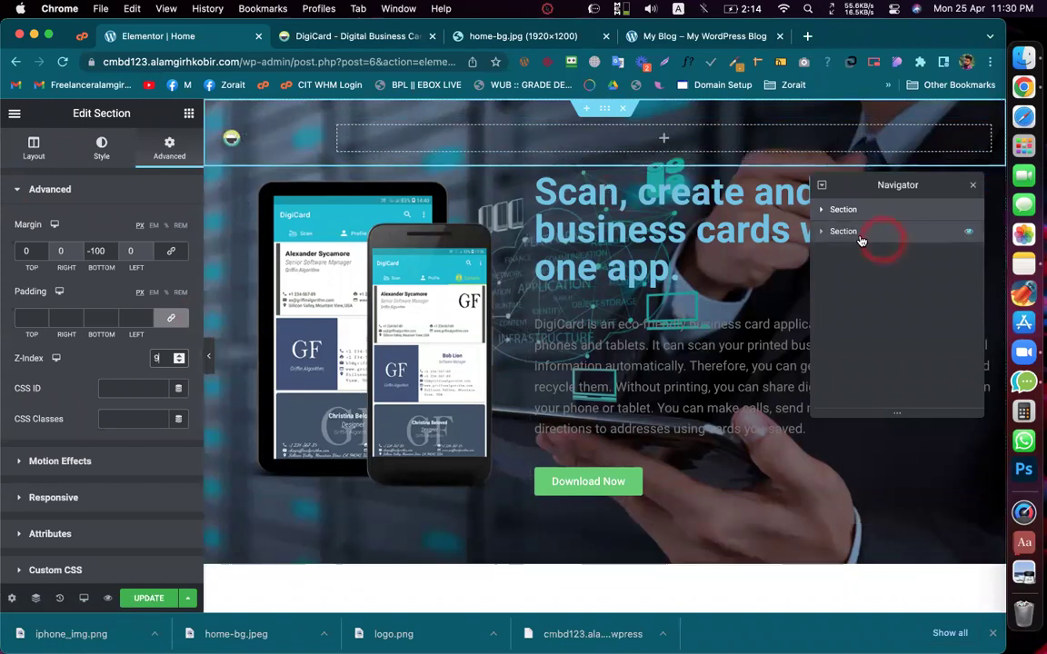
pyautogui.click(178, 358)
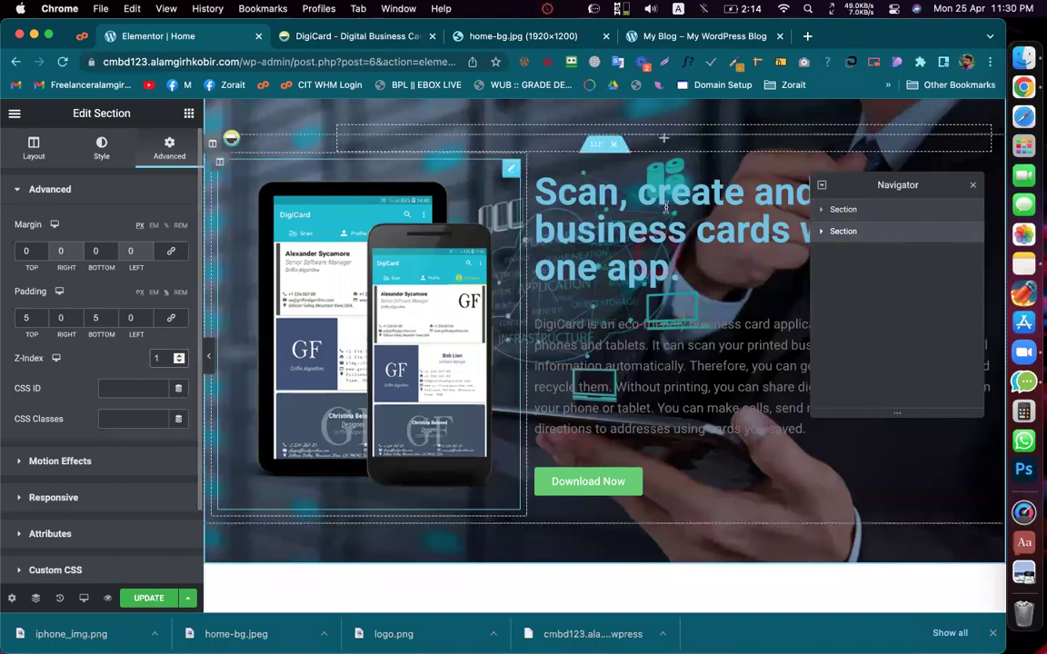
pyautogui.click(847, 222)
pyautogui.click(164, 358)
pyautogui.doubleClick(167, 358)
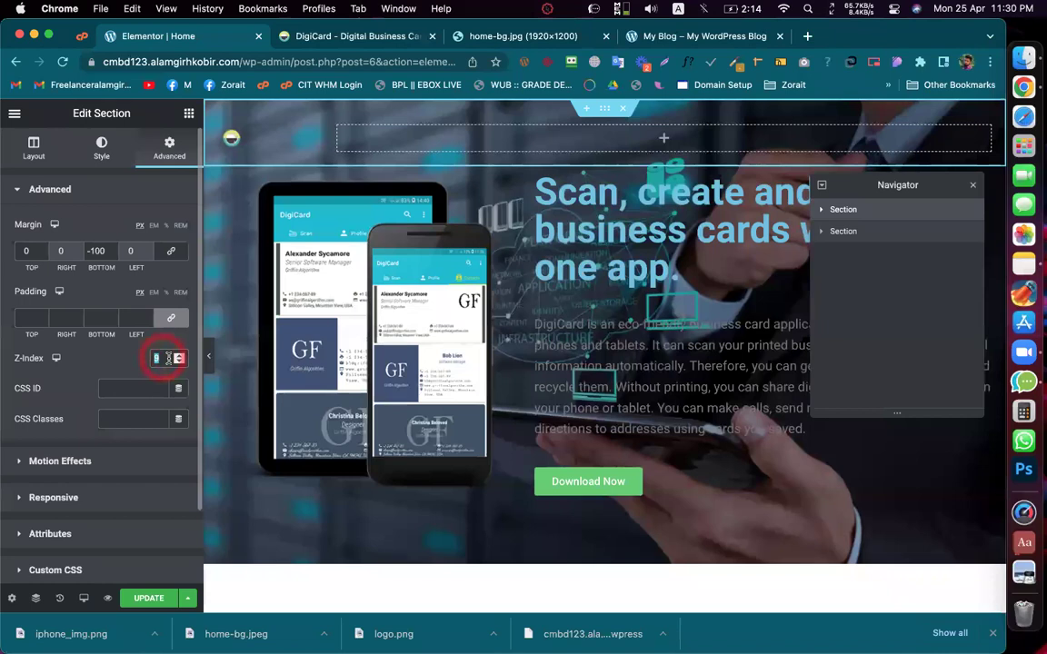
pyautogui.click(845, 233)
pyautogui.click(157, 358)
# Step: Try 99 for the header's Z-index, trim it back to 9, and save the page
pyautogui.click(840, 211)
pyautogui.click(160, 357)
pyautogui.click(118, 363)
pyautogui.write('9999')
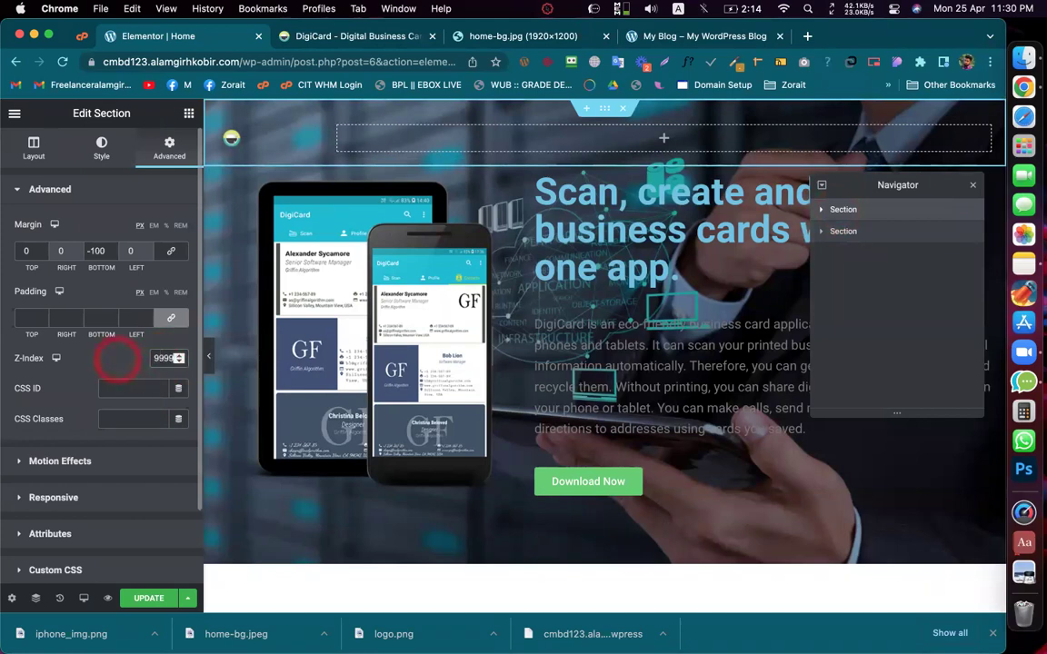
pyautogui.press('BackSpace')
pyautogui.press('BackSpace')
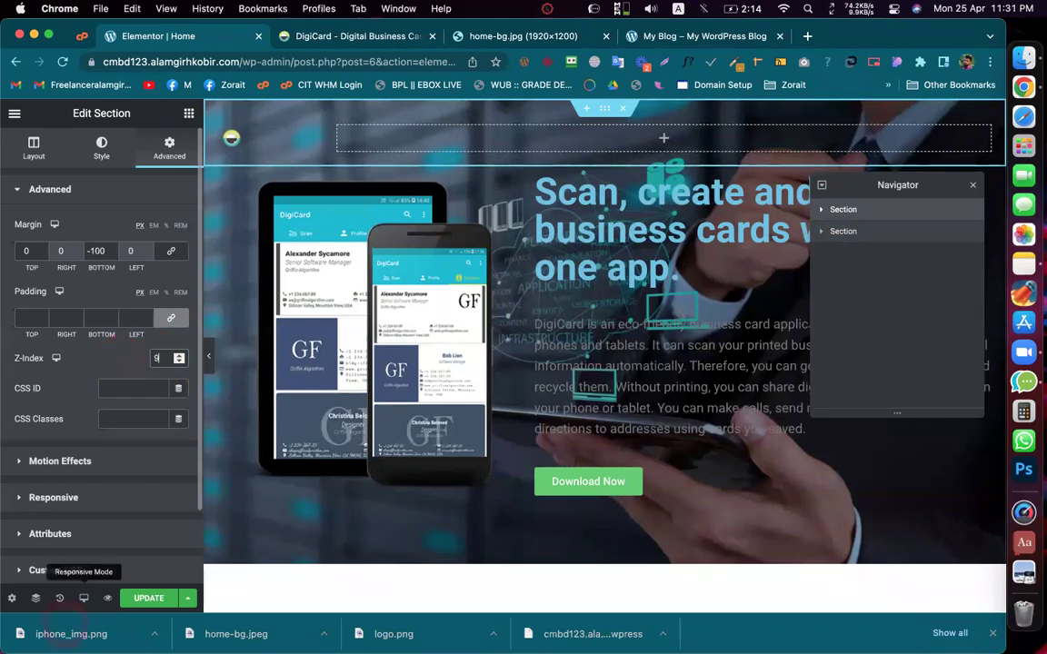
pyautogui.click(136, 600)
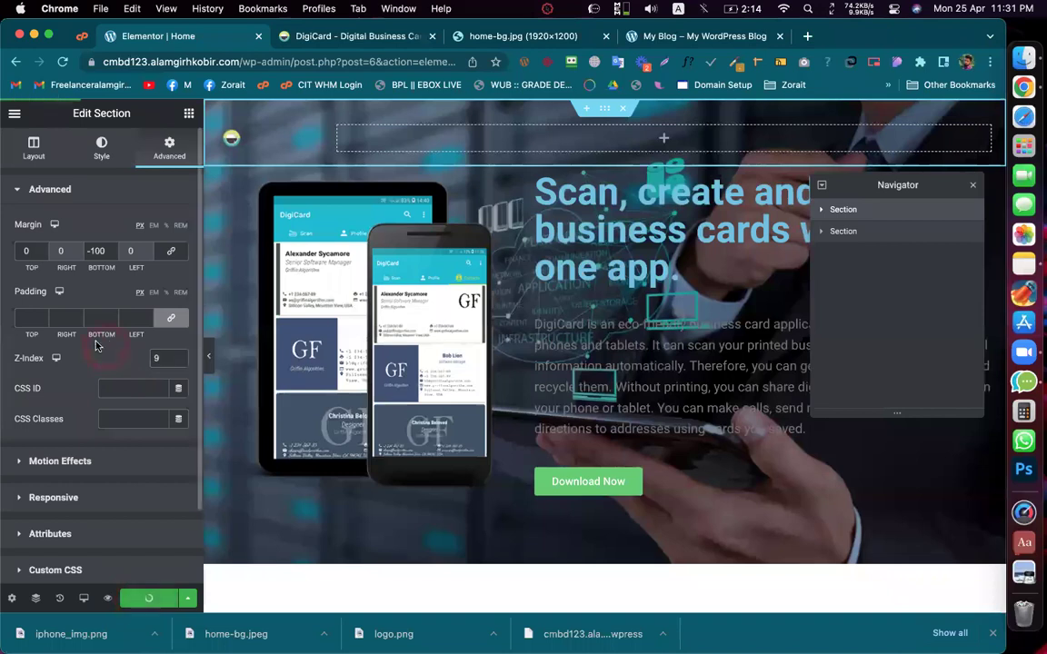
pyautogui.click(92, 362)
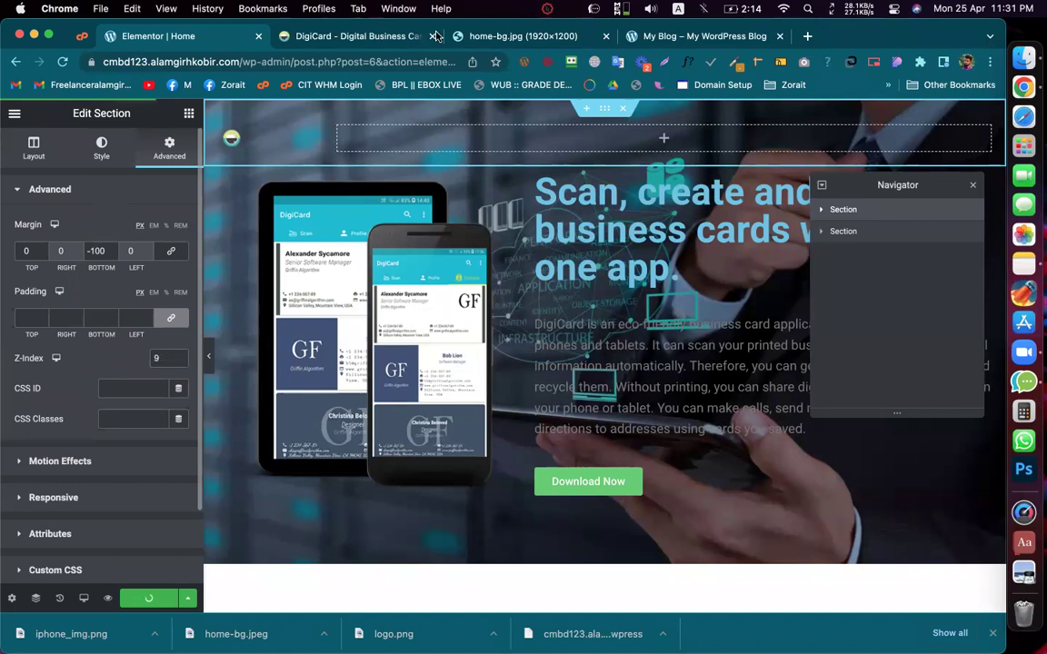
pyautogui.click(546, 37)
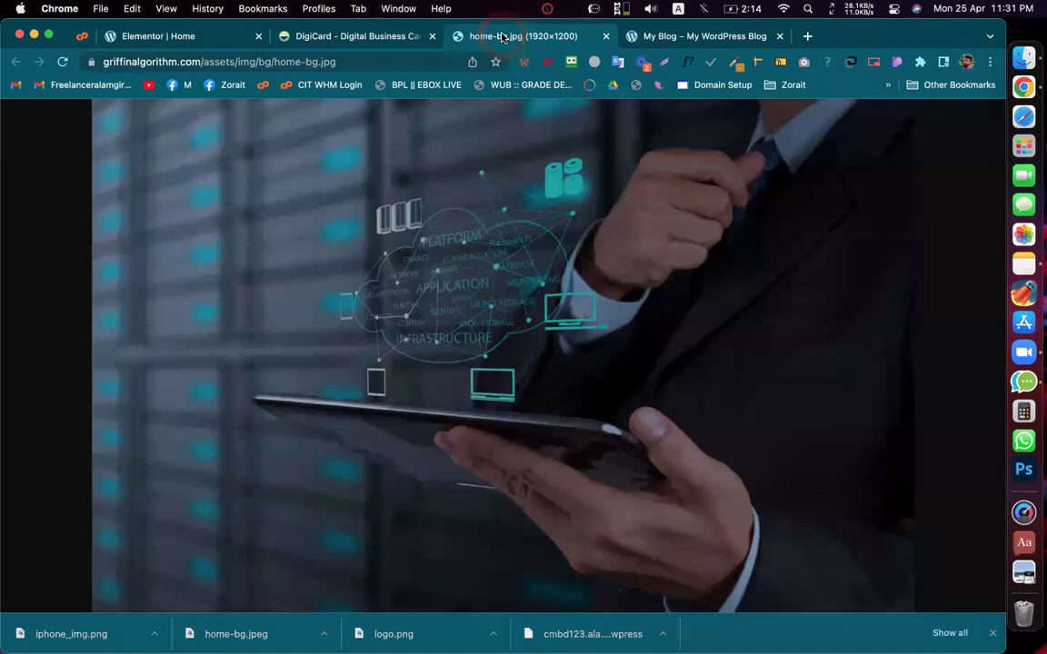
pyautogui.click(502, 37)
pyautogui.click(502, 36)
pyautogui.click(503, 38)
pyautogui.click(503, 37)
pyautogui.click(503, 37)
pyautogui.click(502, 37)
pyautogui.click(503, 37)
pyautogui.click(502, 37)
pyautogui.click(503, 38)
pyautogui.click(502, 38)
pyautogui.click(502, 37)
pyautogui.click(502, 38)
pyautogui.click(503, 37)
pyautogui.click(503, 37)
pyautogui.click(503, 38)
pyautogui.click(503, 38)
pyautogui.click(503, 37)
pyautogui.click(502, 38)
pyautogui.click(502, 37)
pyautogui.click(503, 38)
pyautogui.click(503, 37)
pyautogui.click(503, 38)
pyautogui.click(503, 37)
pyautogui.click(503, 37)
pyautogui.click(502, 36)
pyautogui.click(188, 38)
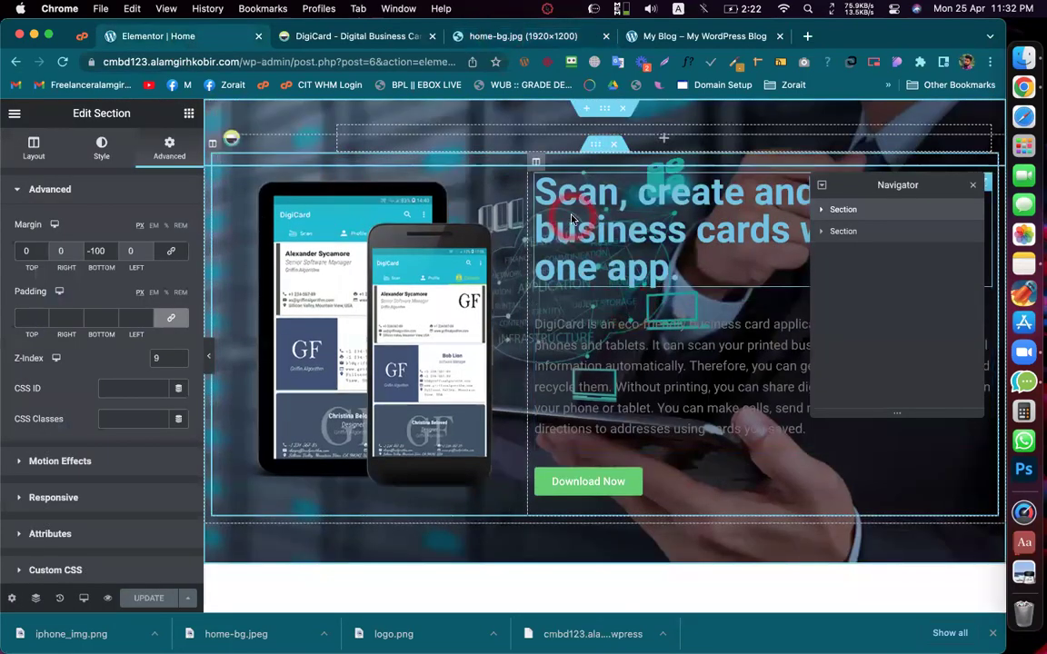
# Step: Check the live DigiCard site, then select the hero's Inner Section in the editor
pyautogui.click(287, 38)
pyautogui.click(201, 45)
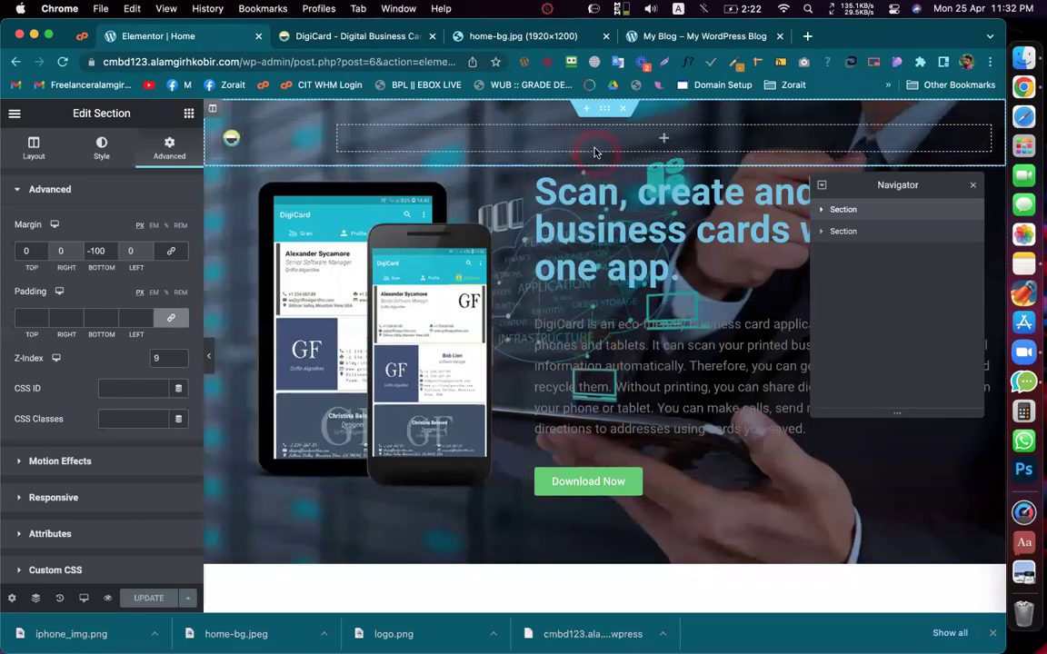
pyautogui.click(820, 234)
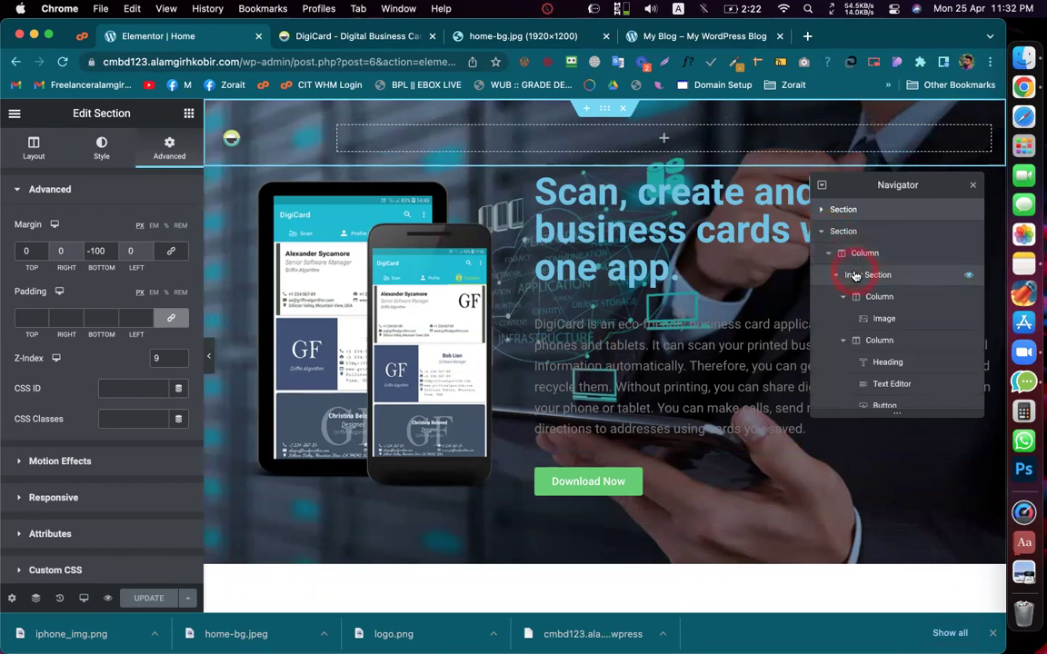
pyautogui.click(854, 275)
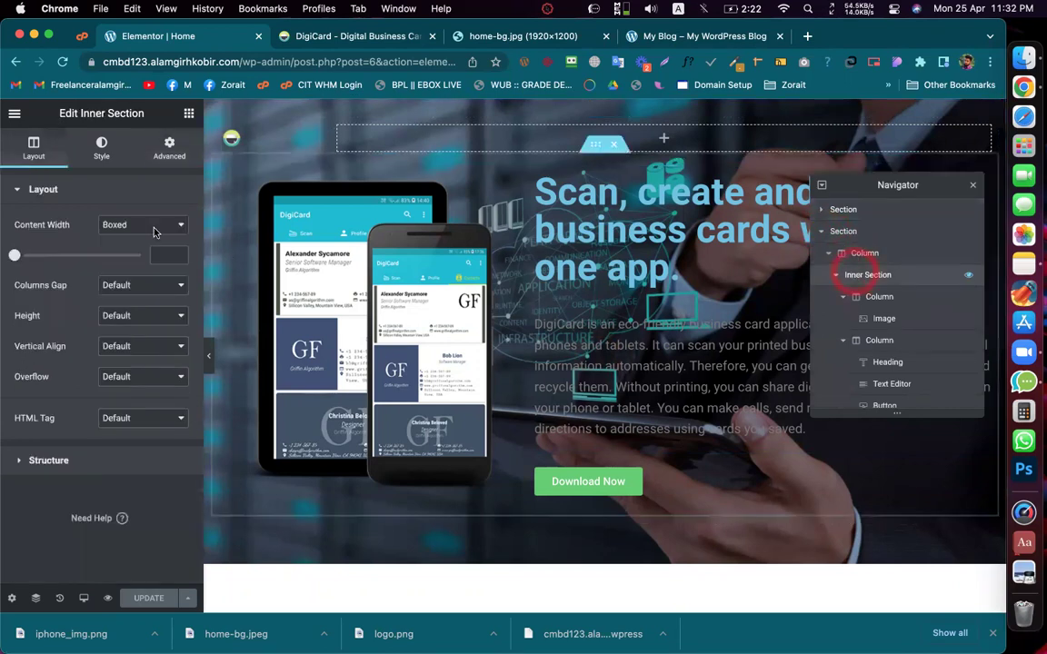
# Step: Unlink the inner section's padding, set top and bottom to 5 px, and save
pyautogui.click(171, 145)
pyautogui.click(169, 313)
pyautogui.click(100, 315)
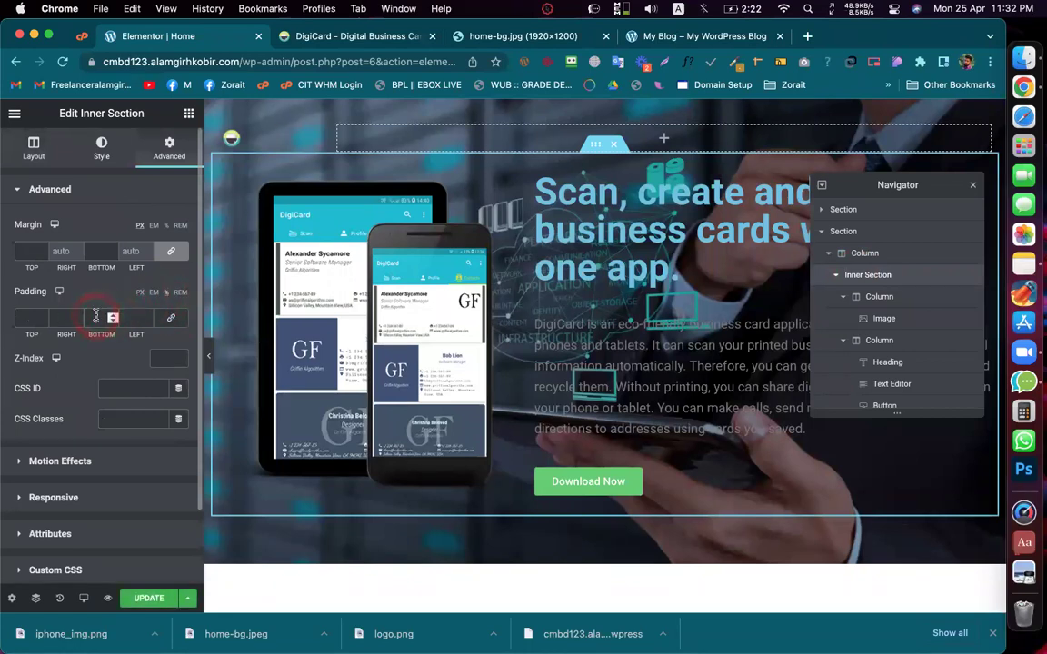
pyautogui.write('5')
pyautogui.click(28, 317)
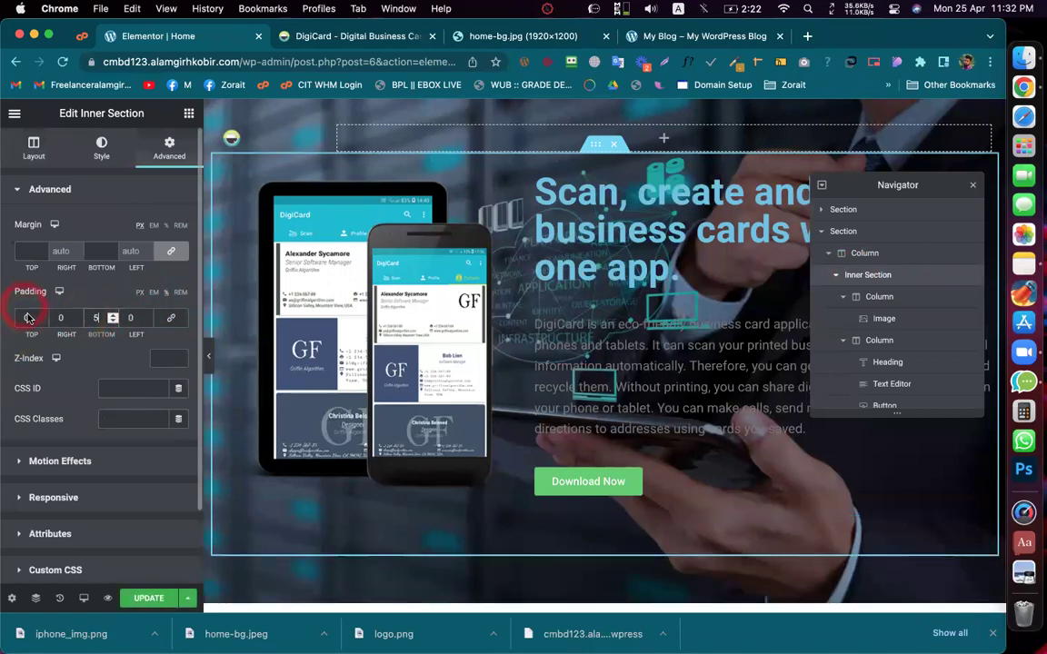
pyautogui.click(25, 316)
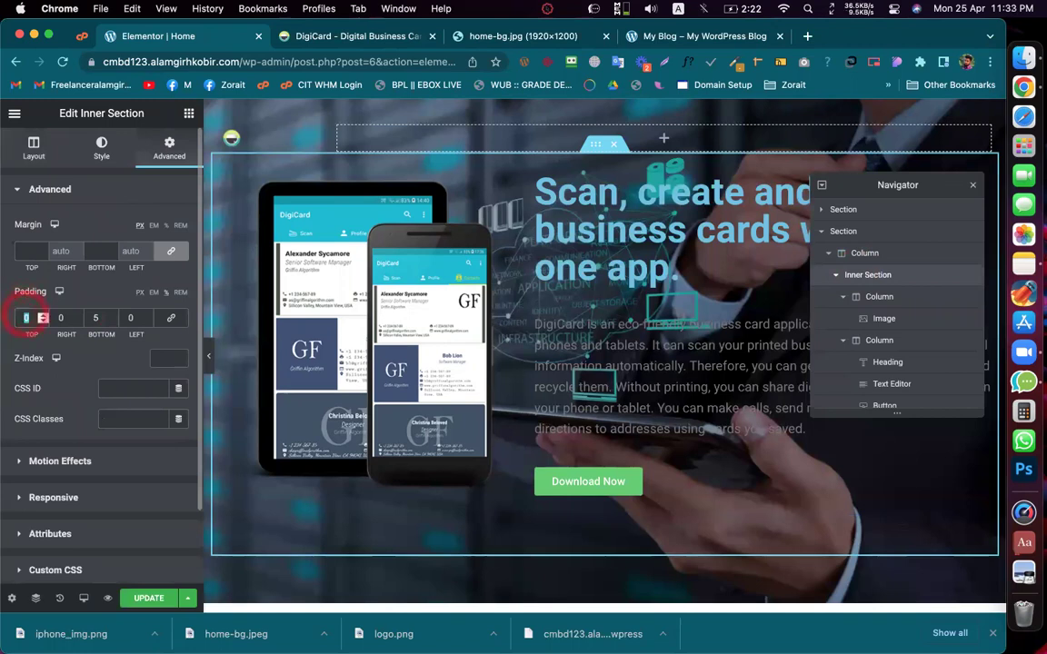
pyautogui.write('5')
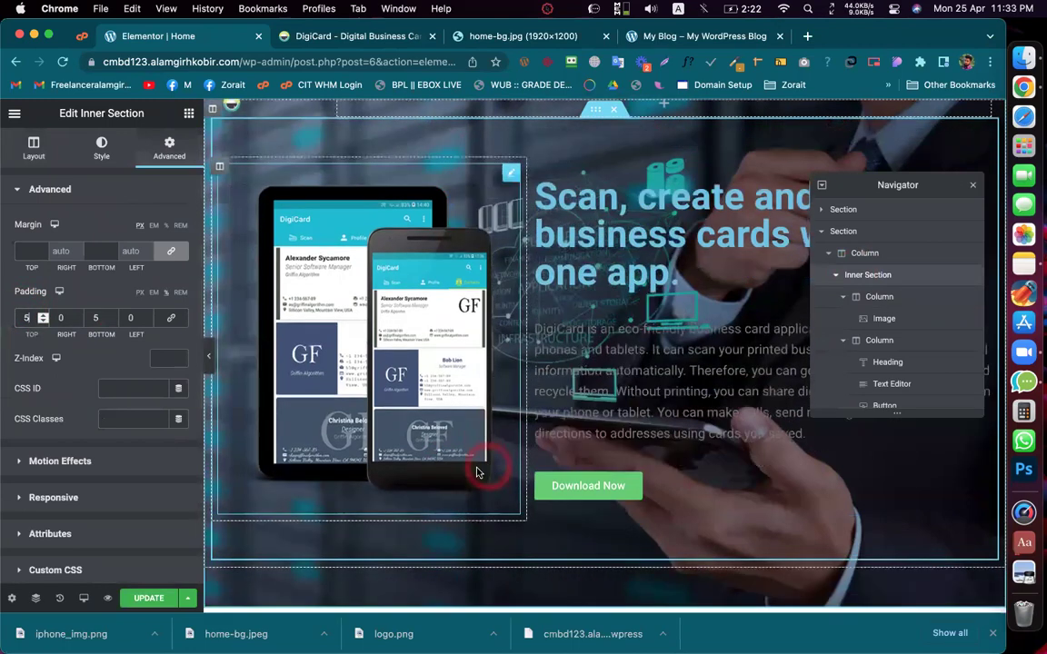
pyautogui.click(146, 599)
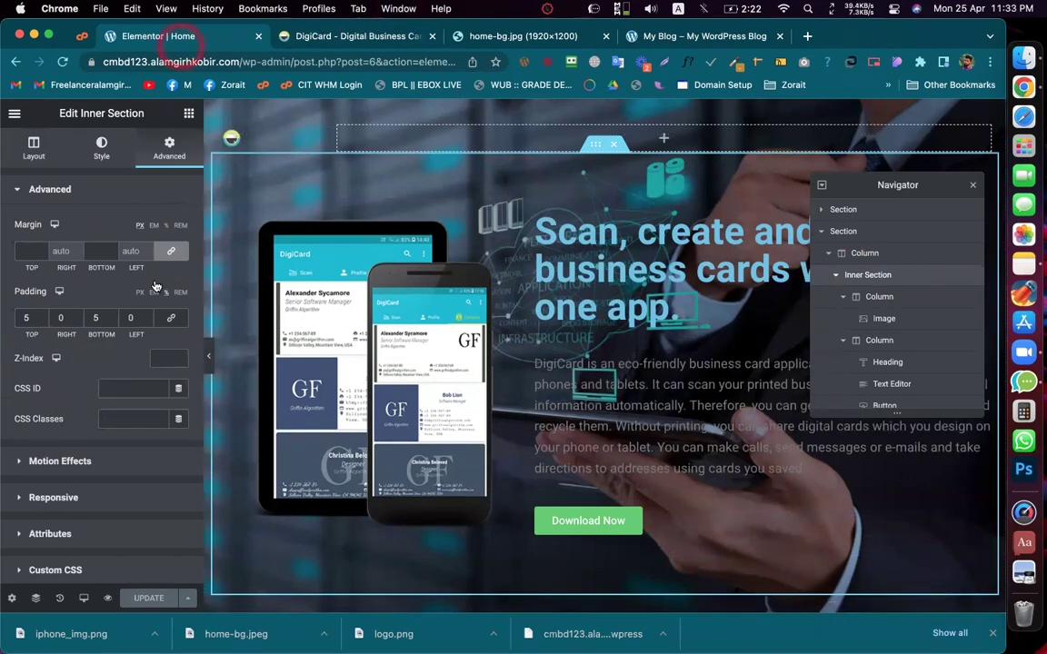
# Step: Close the home-bg.jpg image tab, leaving the padding unit in pixels
pyautogui.click(93, 296)
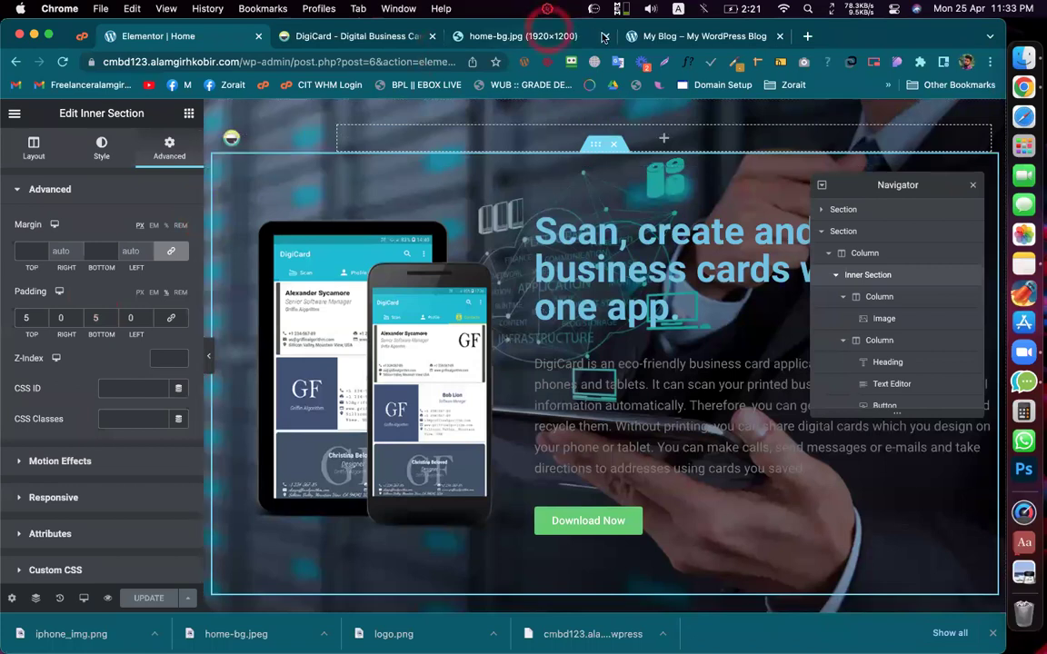
pyautogui.click(605, 36)
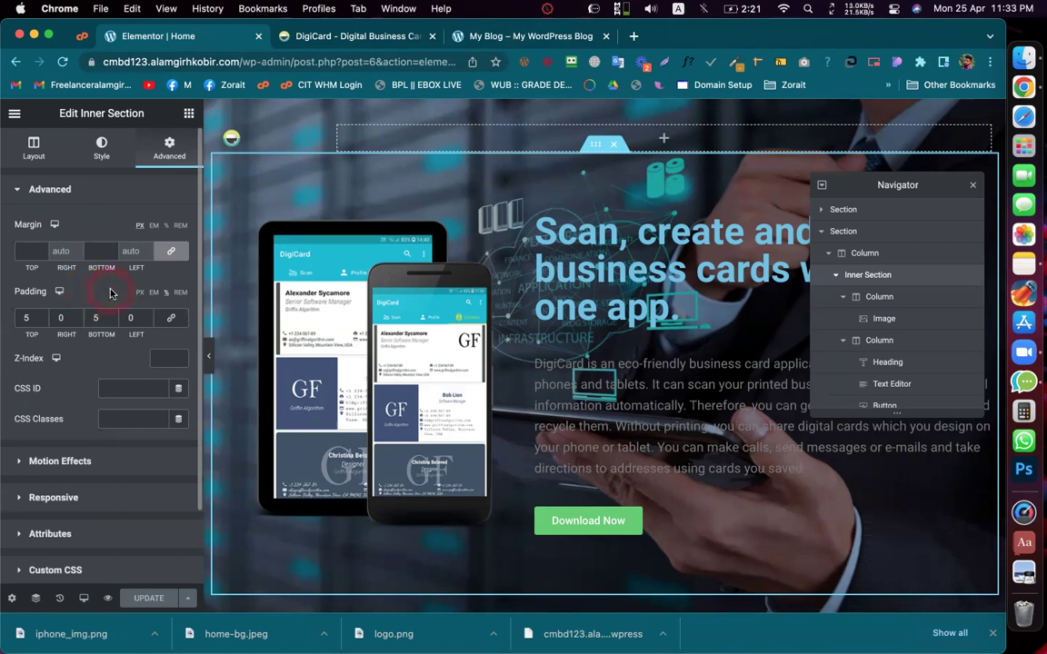
pyautogui.click(141, 294)
# Step: In a new tab beside the editor, search 'happy addon' and open the HappyAddons homepage
pyautogui.rightClick(232, 37)
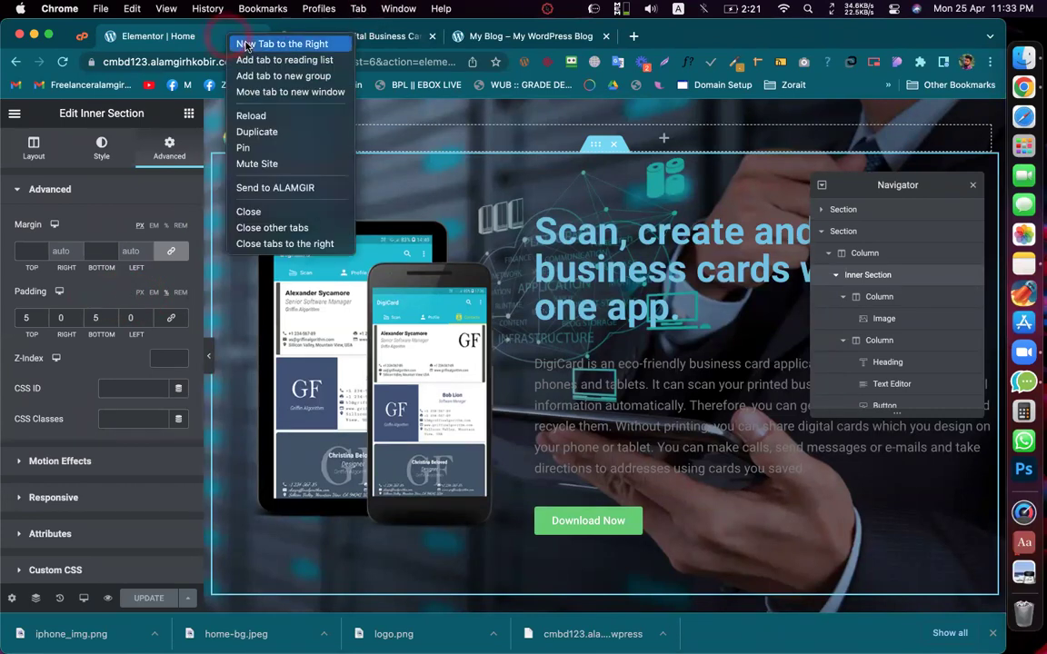
pyautogui.click(247, 45)
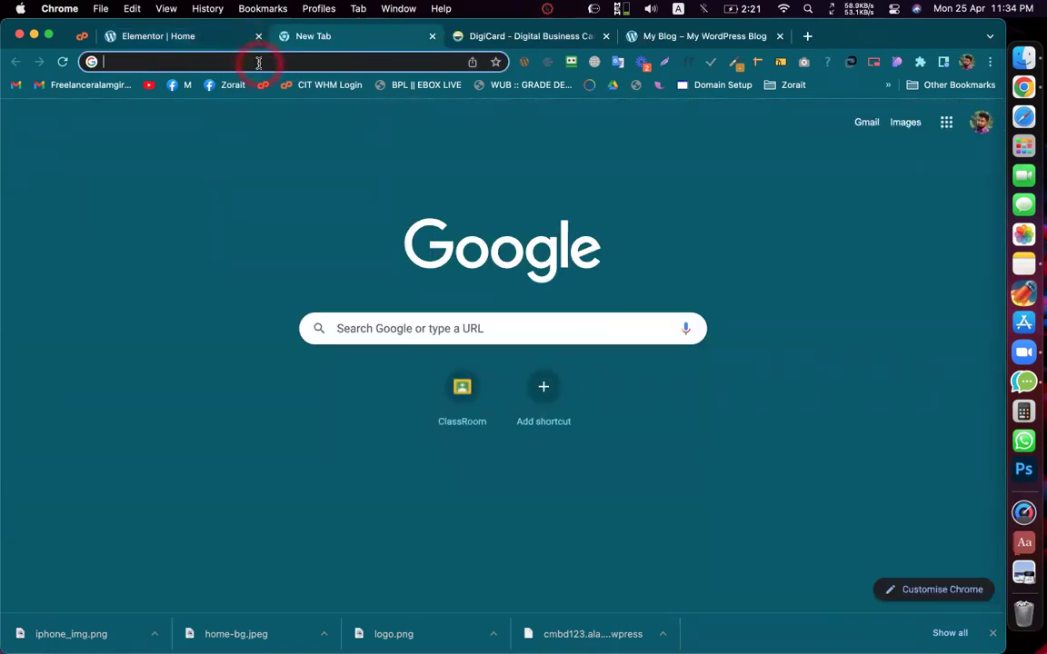
pyautogui.write('happ')
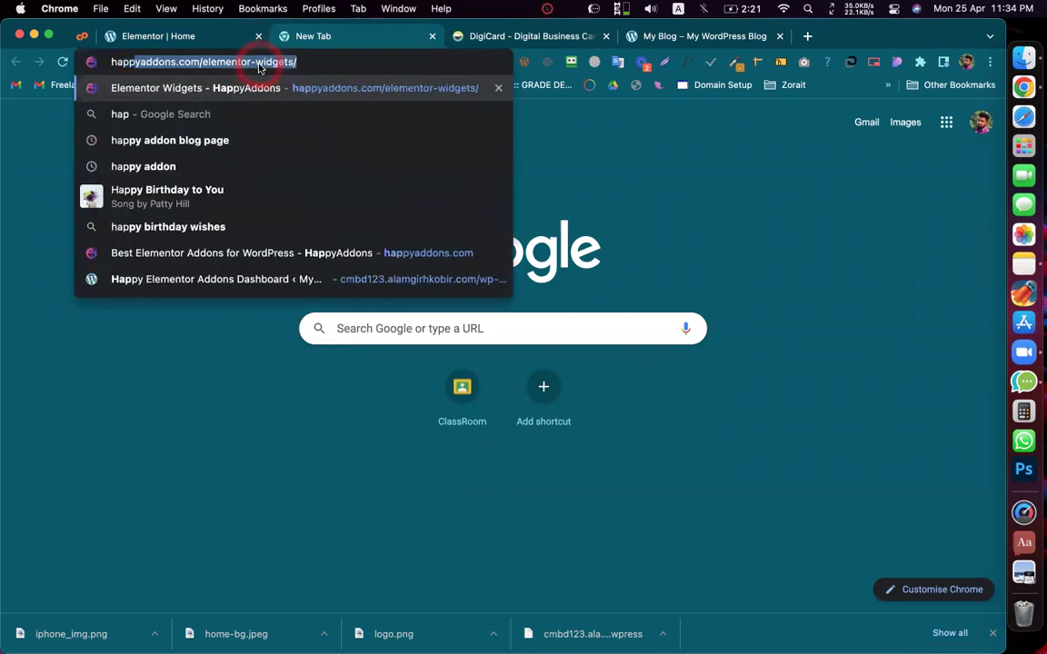
pyautogui.write('y addon')
pyautogui.press('Return')
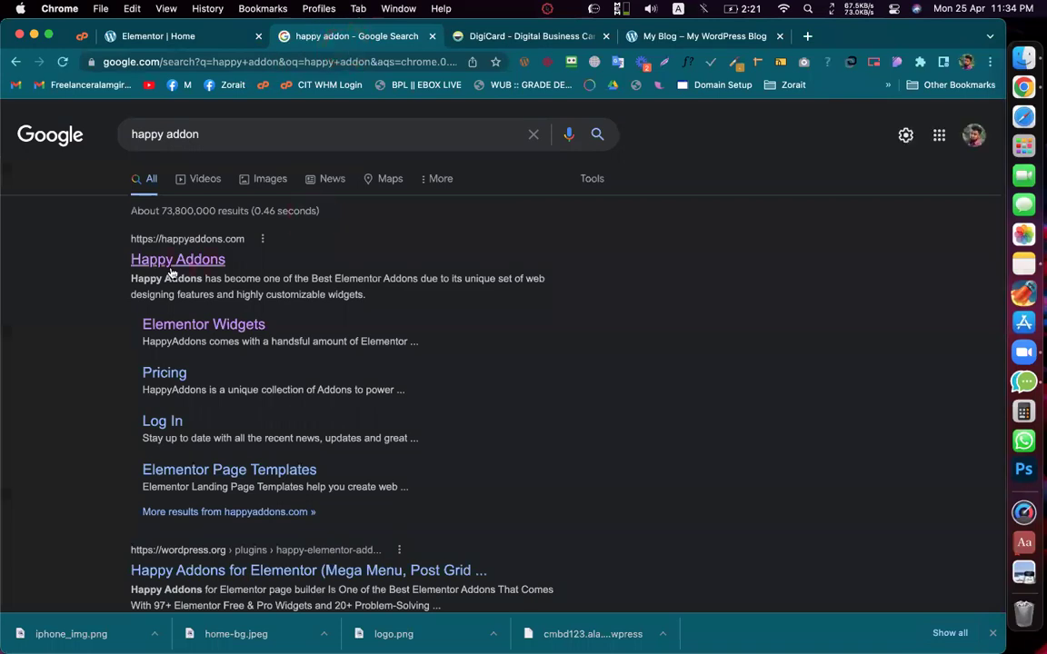
pyautogui.click(170, 262)
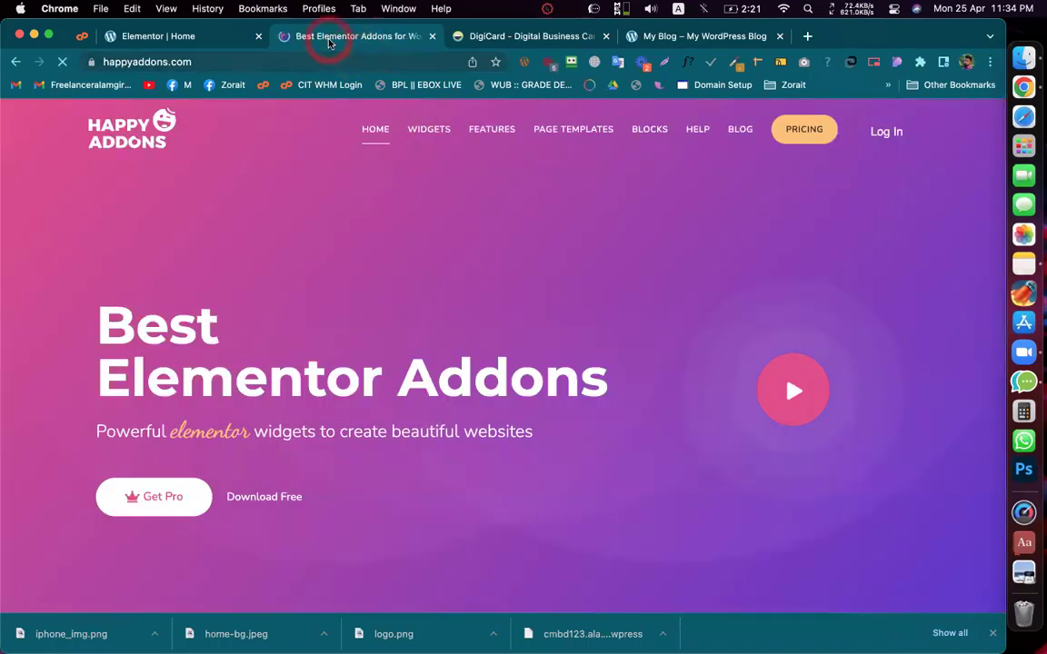
# Step: Open the HappyAddons WIDGETS catalogue page and browse its first widget cards
pyautogui.click(428, 129)
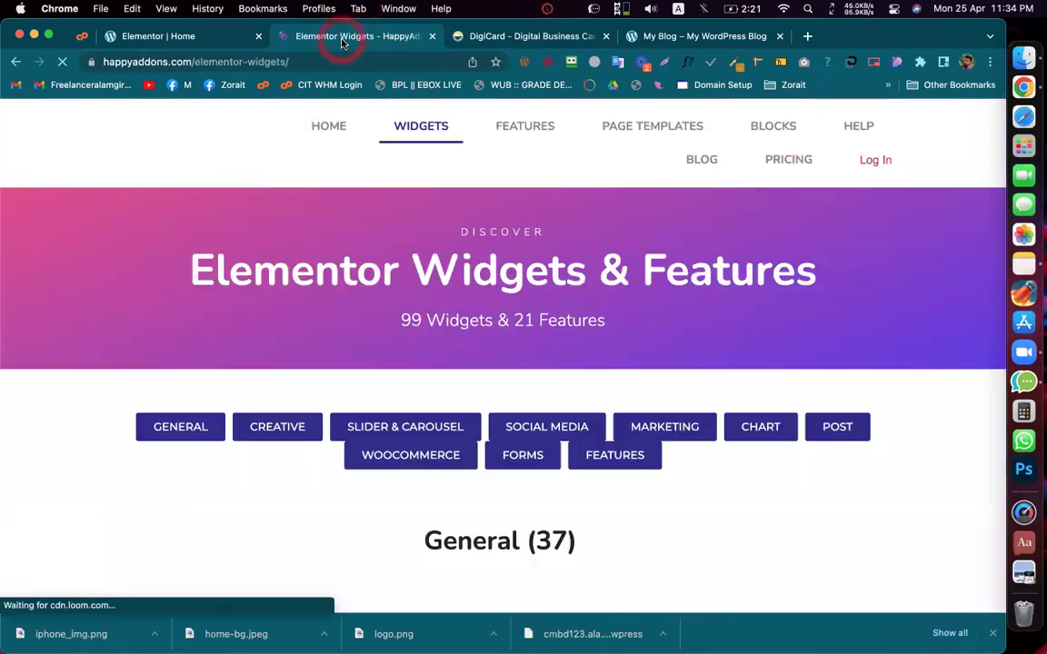
pyautogui.scroll(-3, 427, 292)
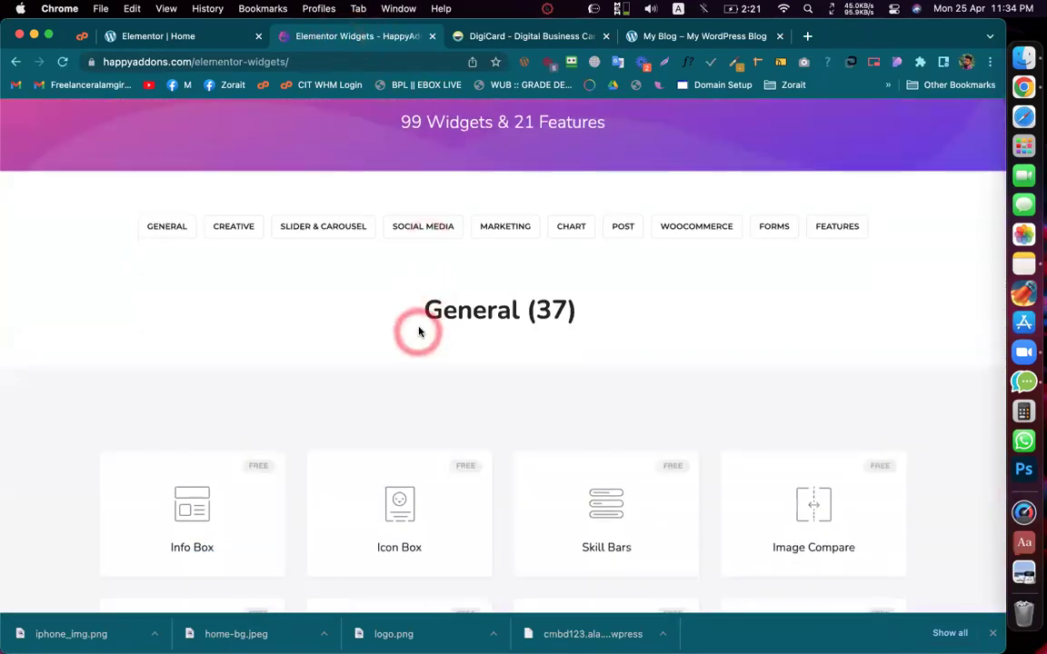
pyautogui.scroll(-5, 419, 332)
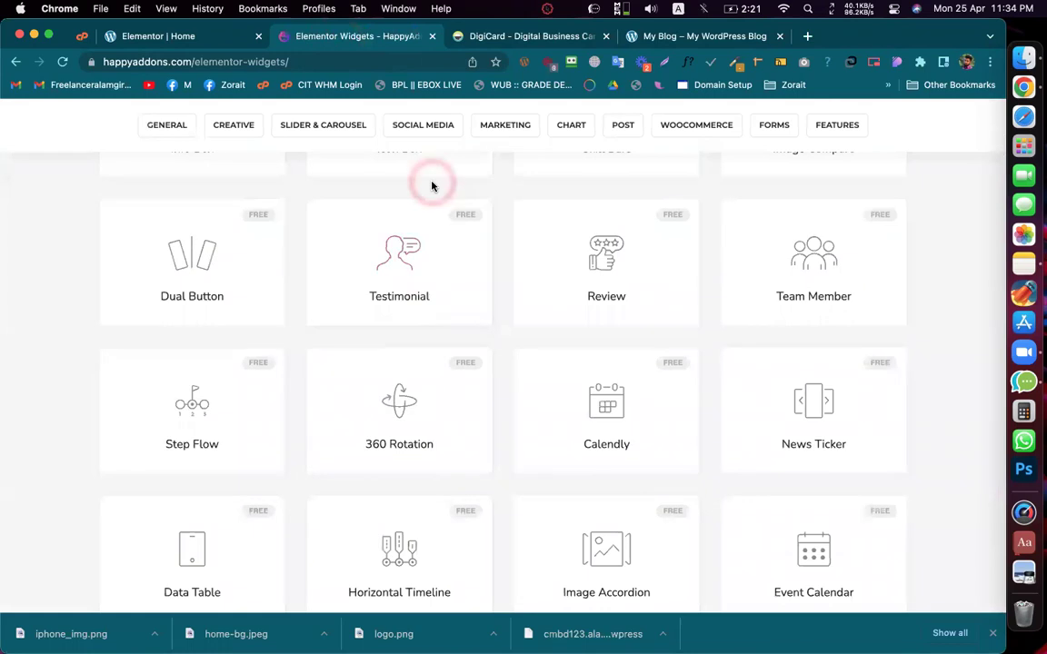
pyautogui.scroll(2, 427, 177)
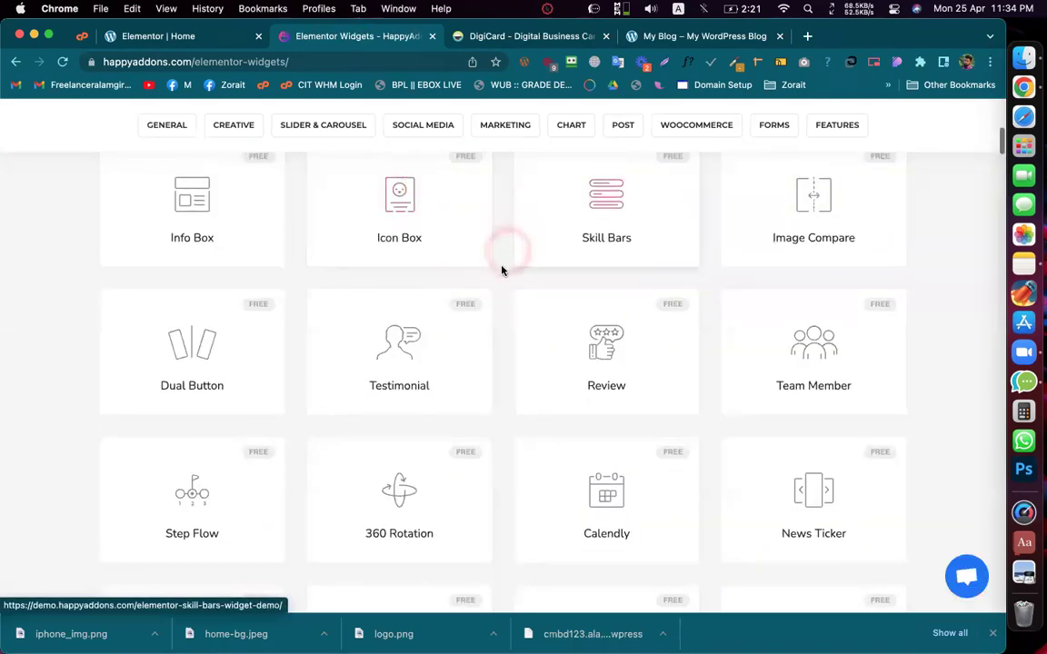
pyautogui.click(499, 286)
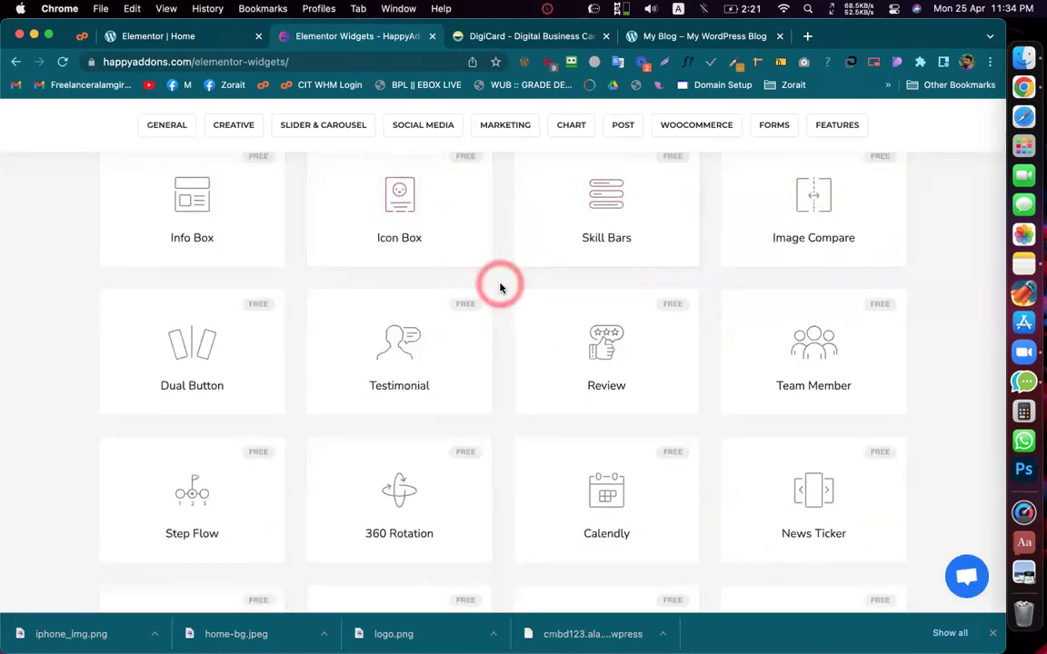
pyautogui.click(500, 288)
pyautogui.click(500, 287)
pyautogui.click(500, 287)
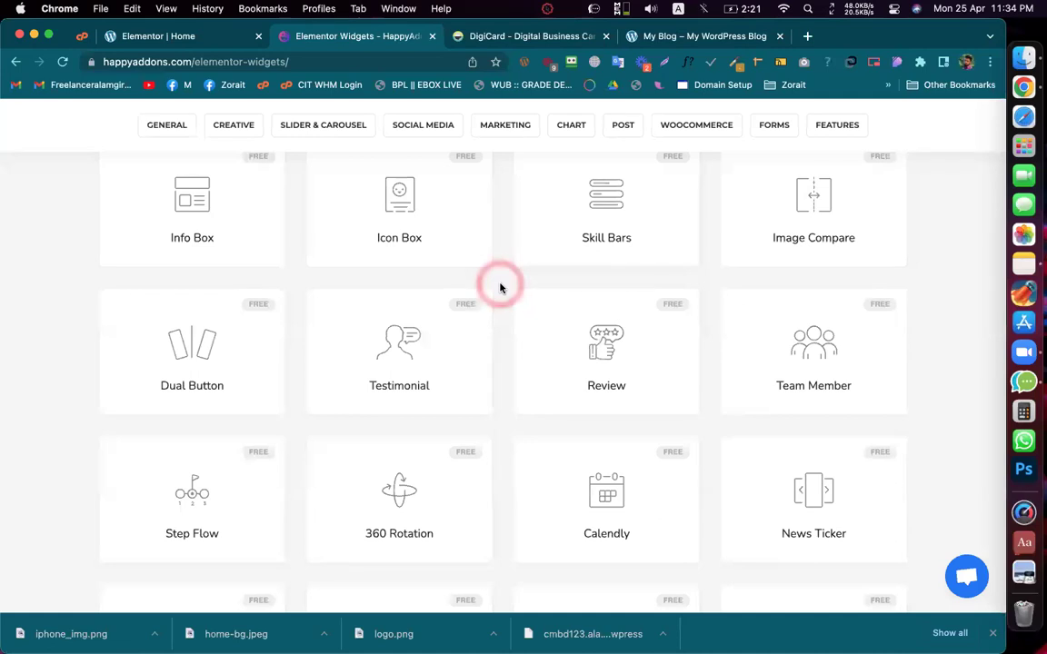
pyautogui.click(500, 287)
pyautogui.click(500, 287)
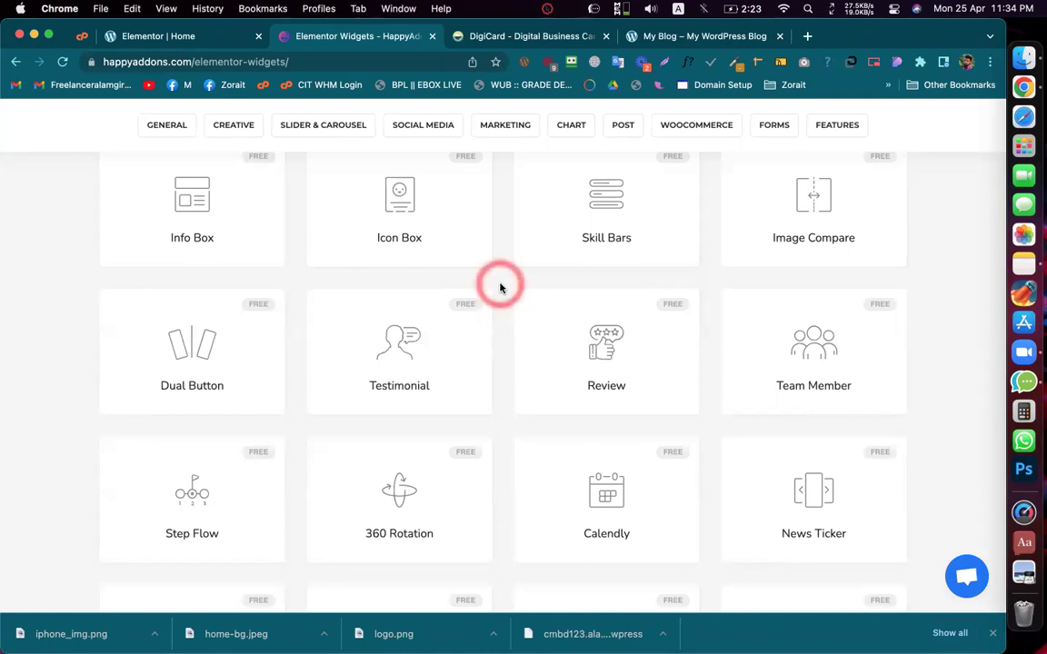
# Step: Scroll down through the General and Creative widget cards
pyautogui.scroll(10, 500, 287)
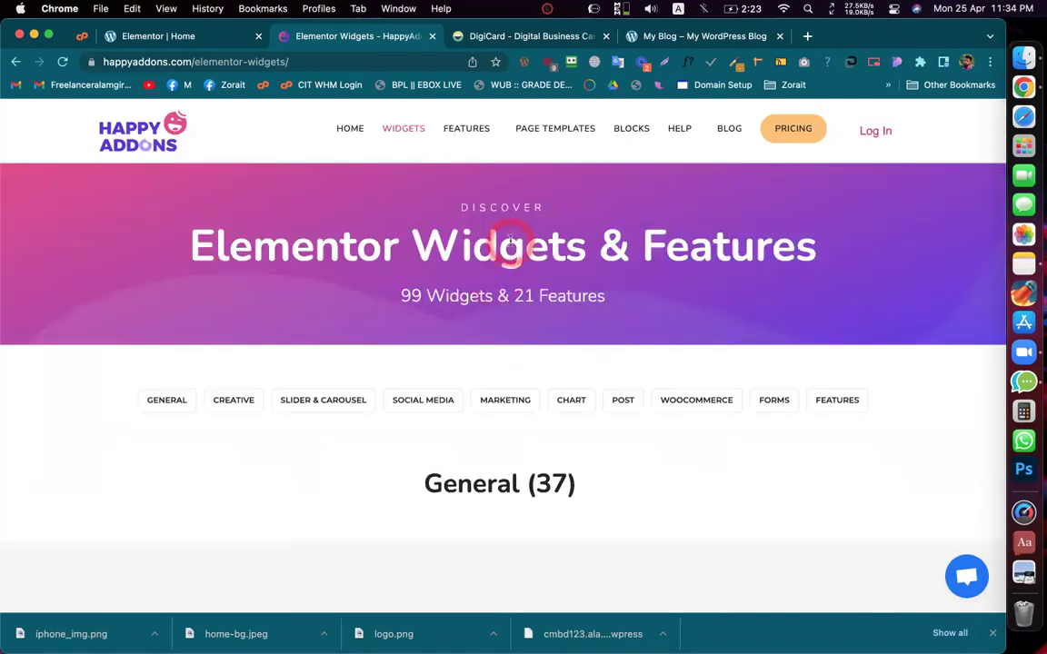
pyautogui.scroll(-10, 499, 244)
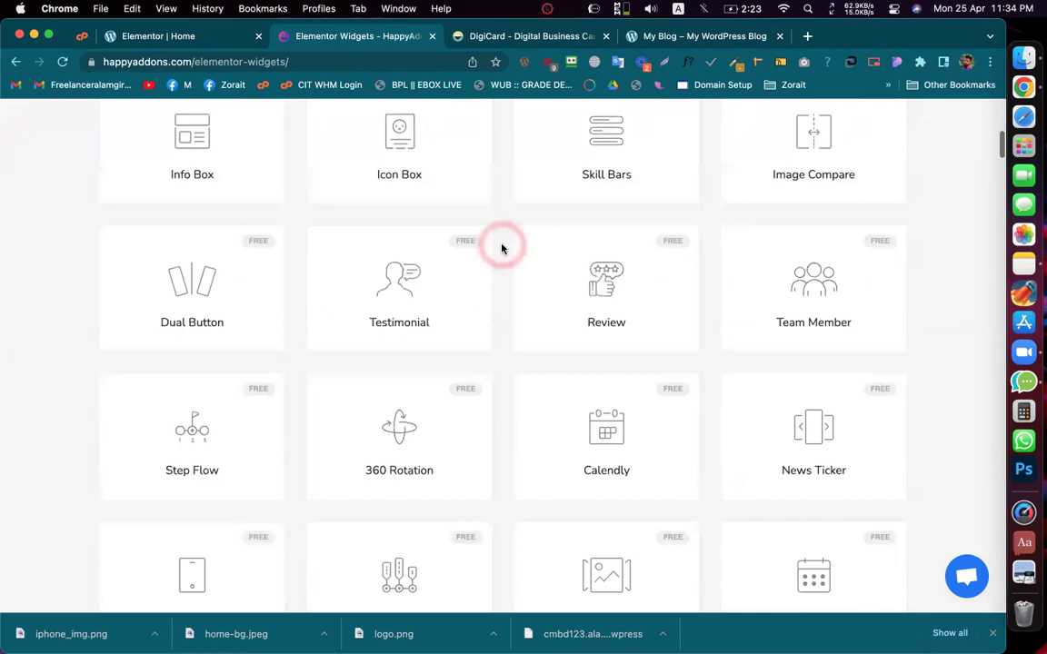
pyautogui.scroll(-5, 502, 248)
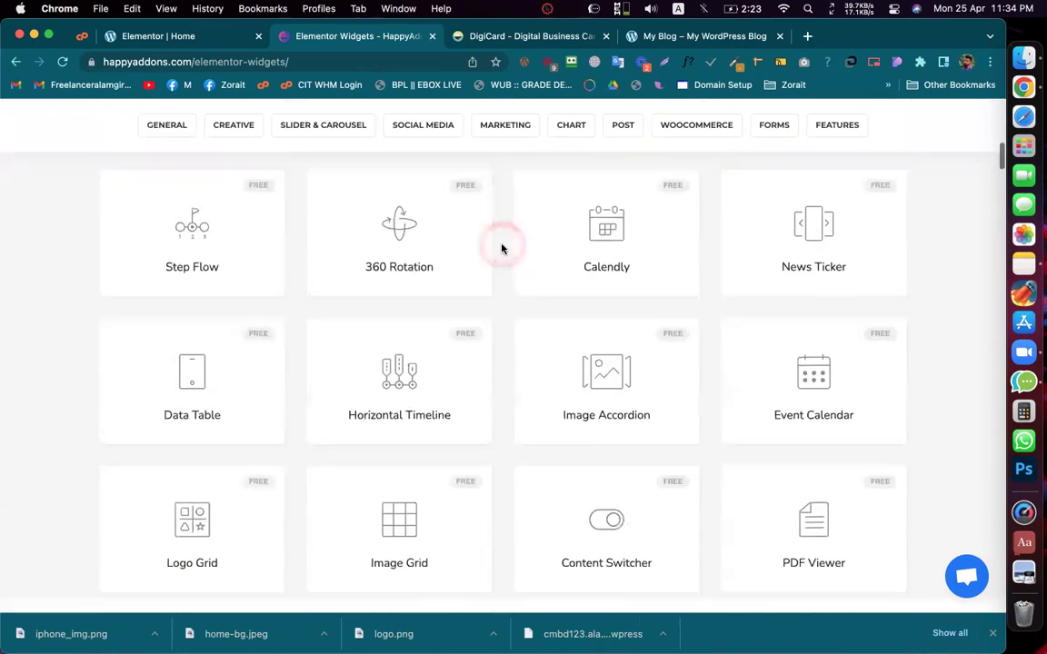
pyautogui.scroll(-10, 502, 248)
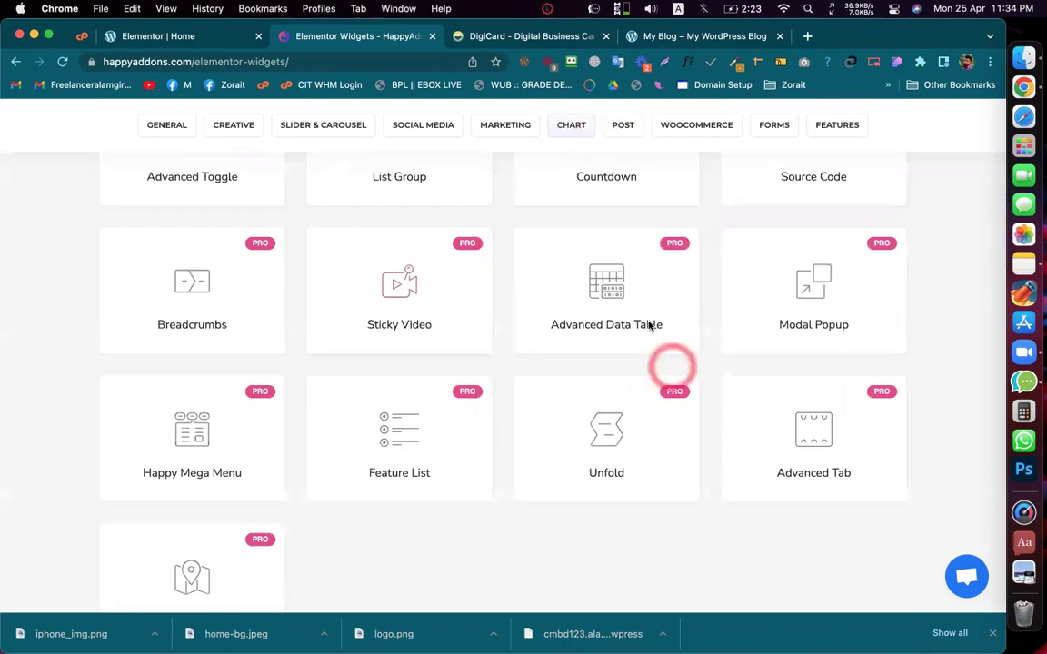
pyautogui.scroll(-1, 498, 393)
pyautogui.scroll(-5, 500, 396)
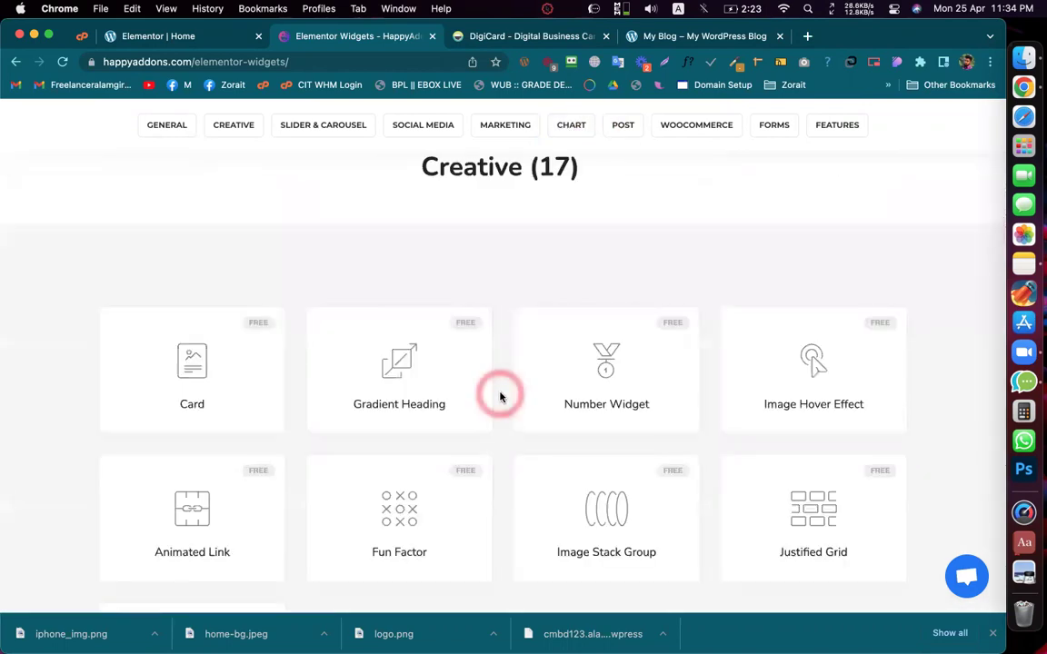
pyautogui.scroll(-6, 499, 396)
# Step: Interact with several widget cards on the catalogue page, then return to the top
pyautogui.click(500, 396)
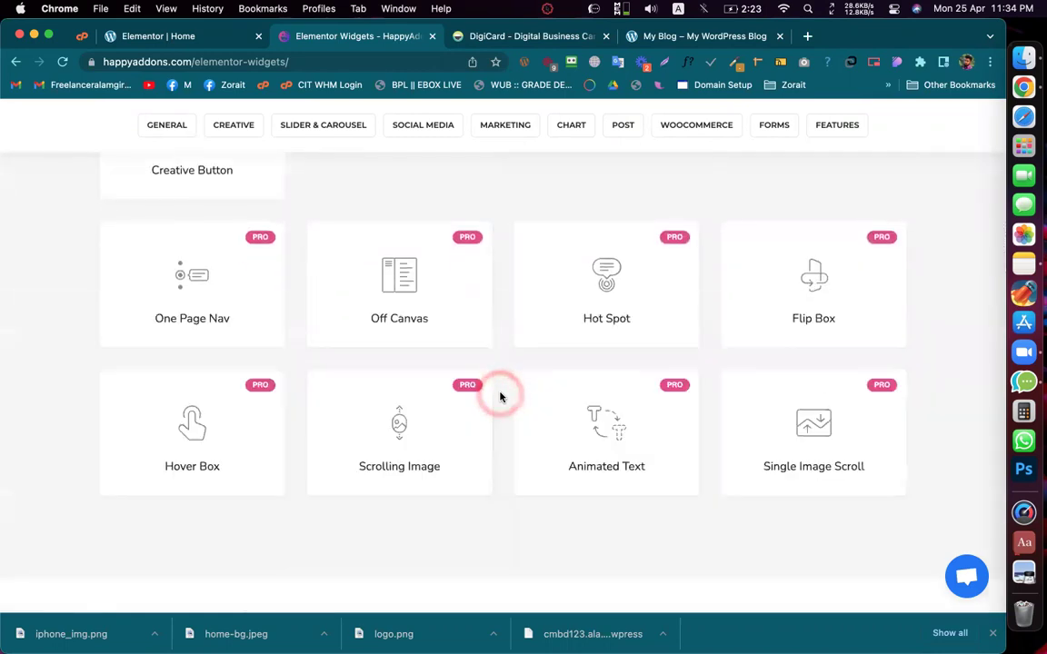
pyautogui.click(498, 395)
pyautogui.click(481, 641)
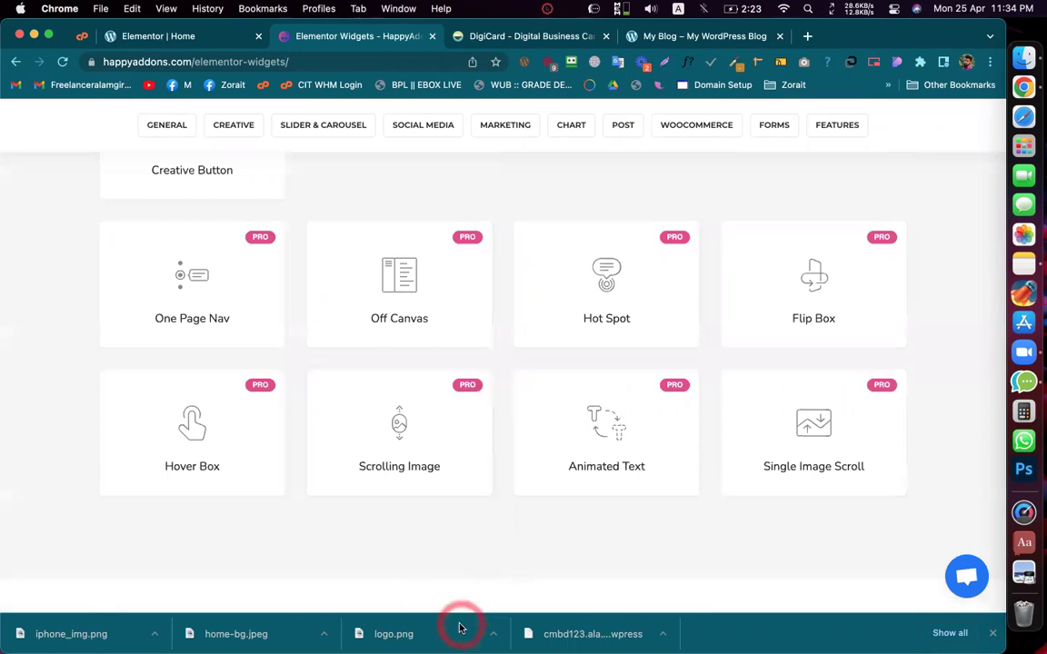
pyautogui.click(466, 391)
pyautogui.moveTo(488, 301); pyautogui.dragTo(449, 265)
pyautogui.click(462, 264)
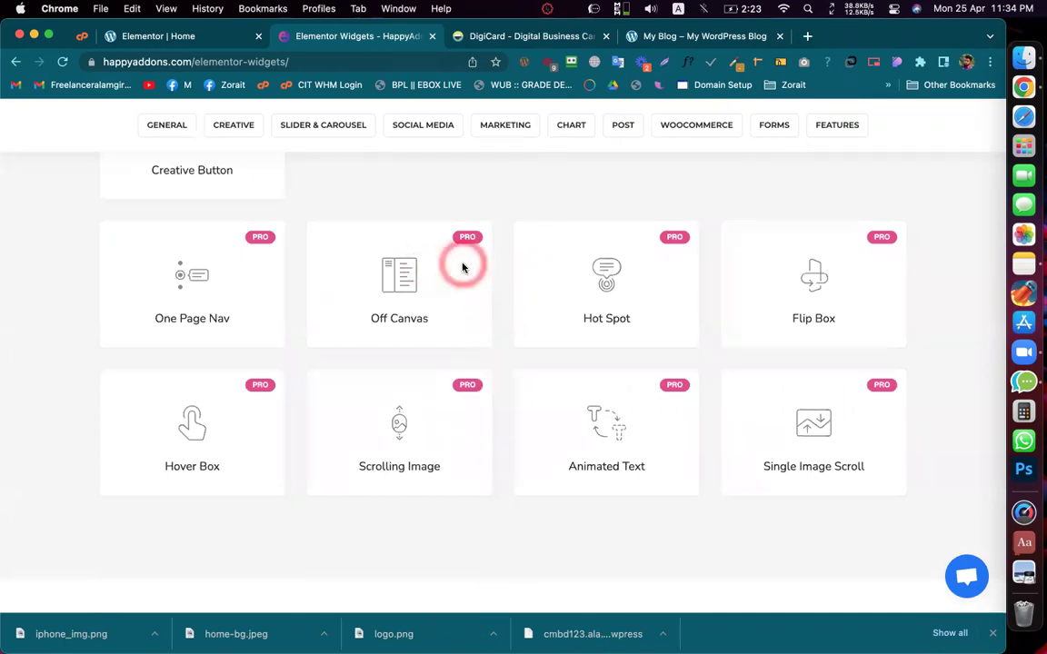
pyautogui.click(372, 116)
pyautogui.moveTo(422, 118); pyautogui.dragTo(320, 244)
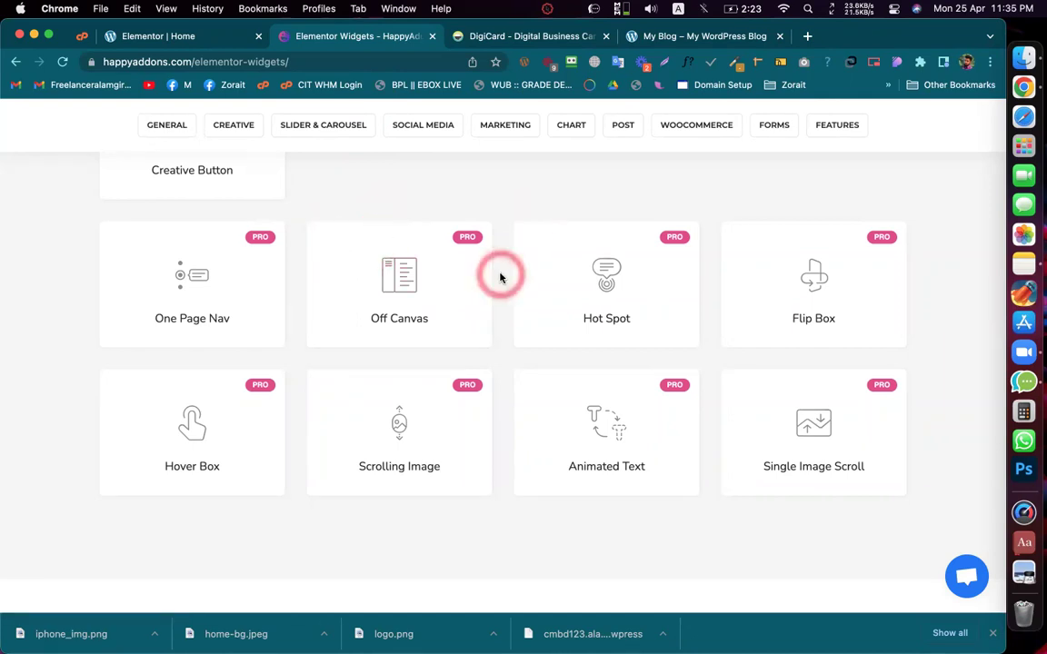
pyautogui.scroll(3, 500, 277)
pyautogui.scroll(10, 501, 277)
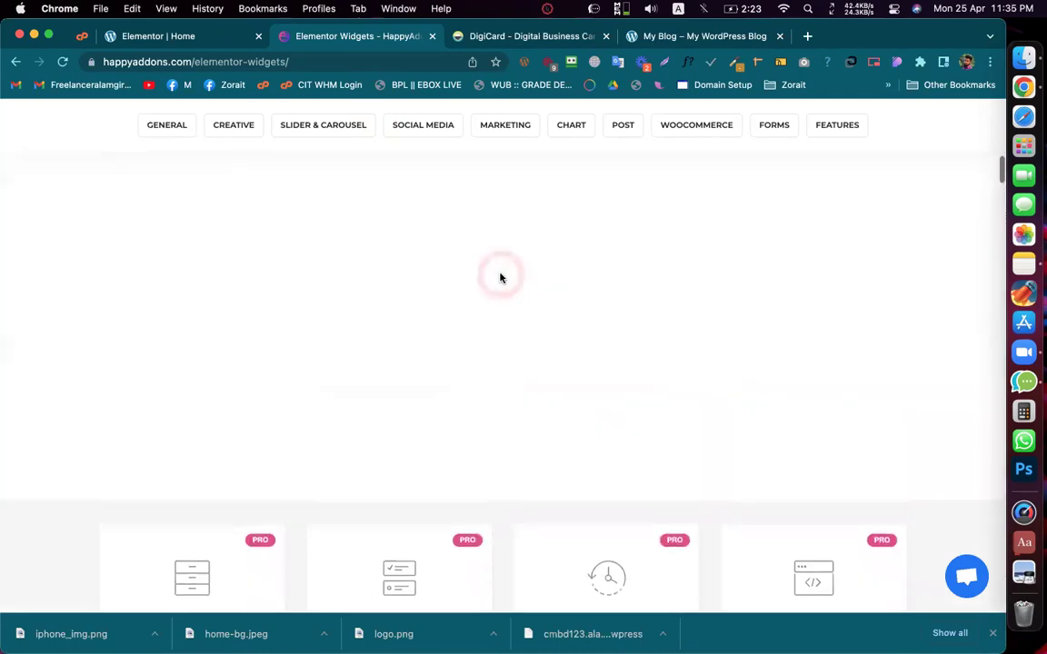
pyautogui.scroll(5, 501, 277)
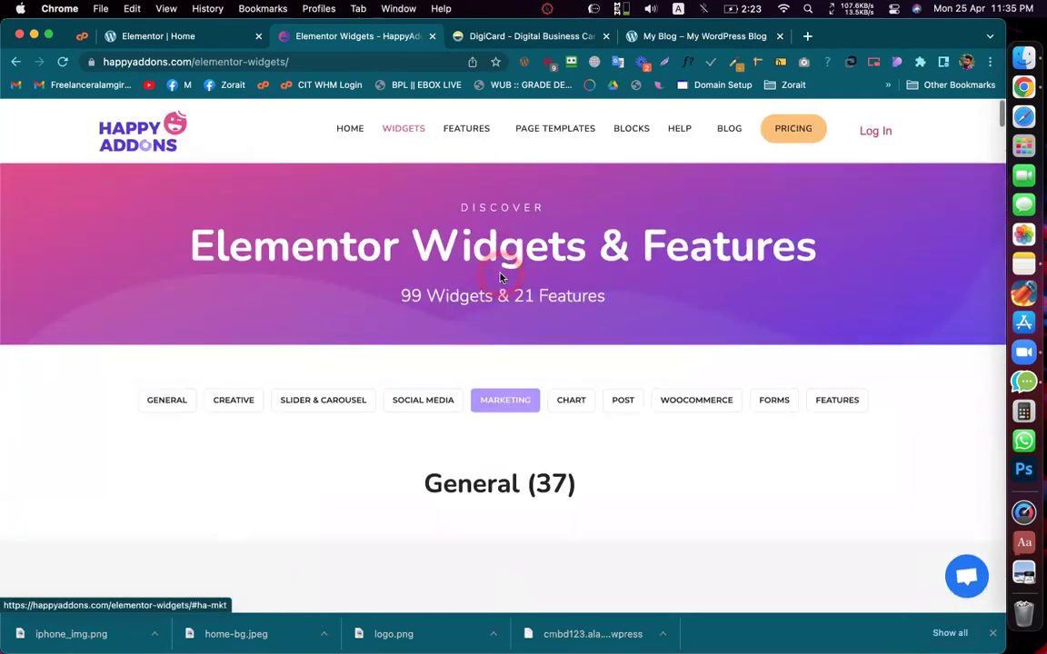
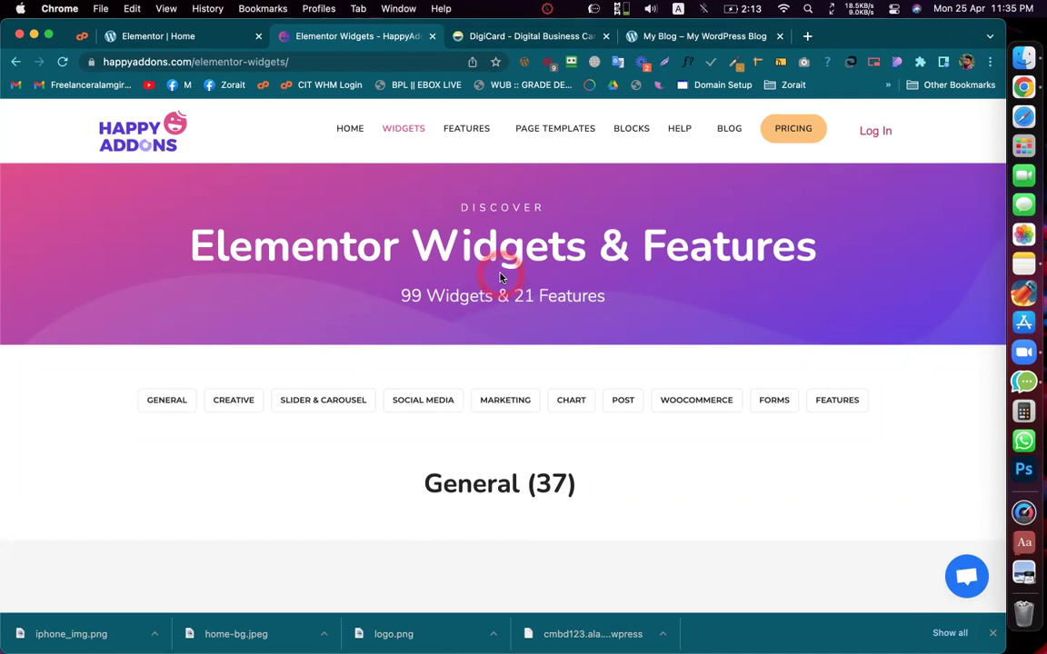
# Step: Browse the HappyAddons widget catalogue, then switch back to the Elementor | Home tab
pyautogui.scroll(-4, 499, 277)
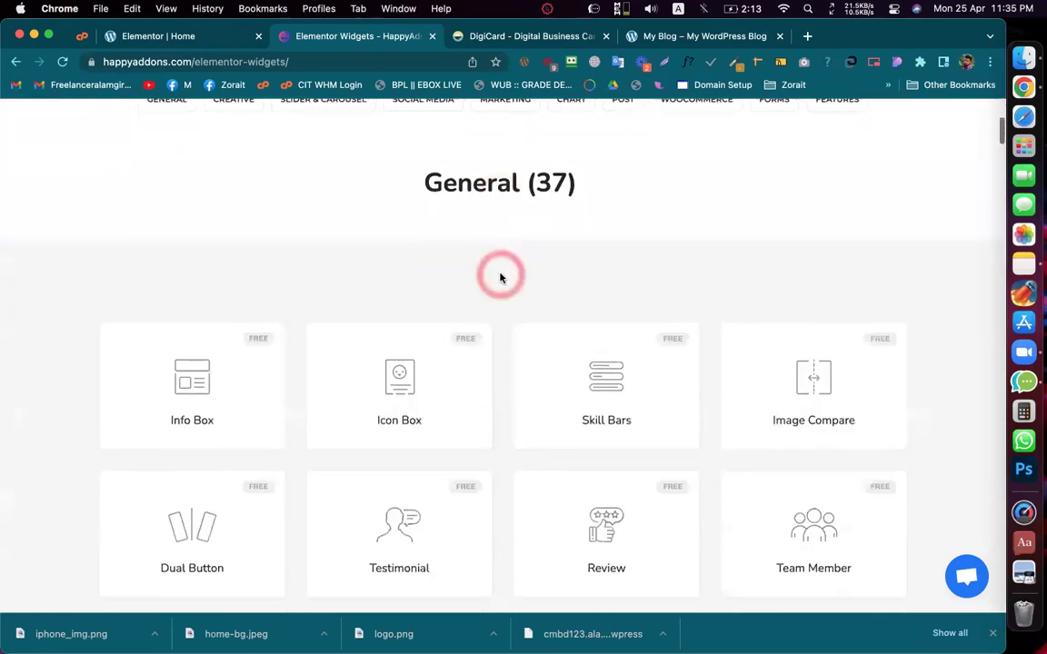
pyautogui.scroll(-3, 500, 277)
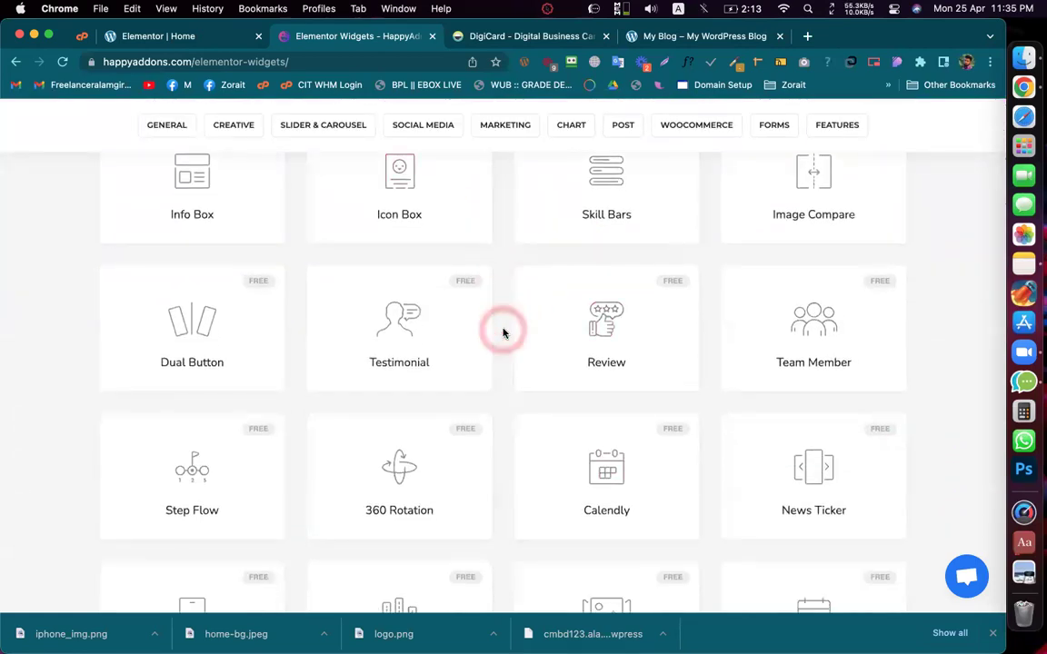
pyautogui.scroll(-3, 504, 350)
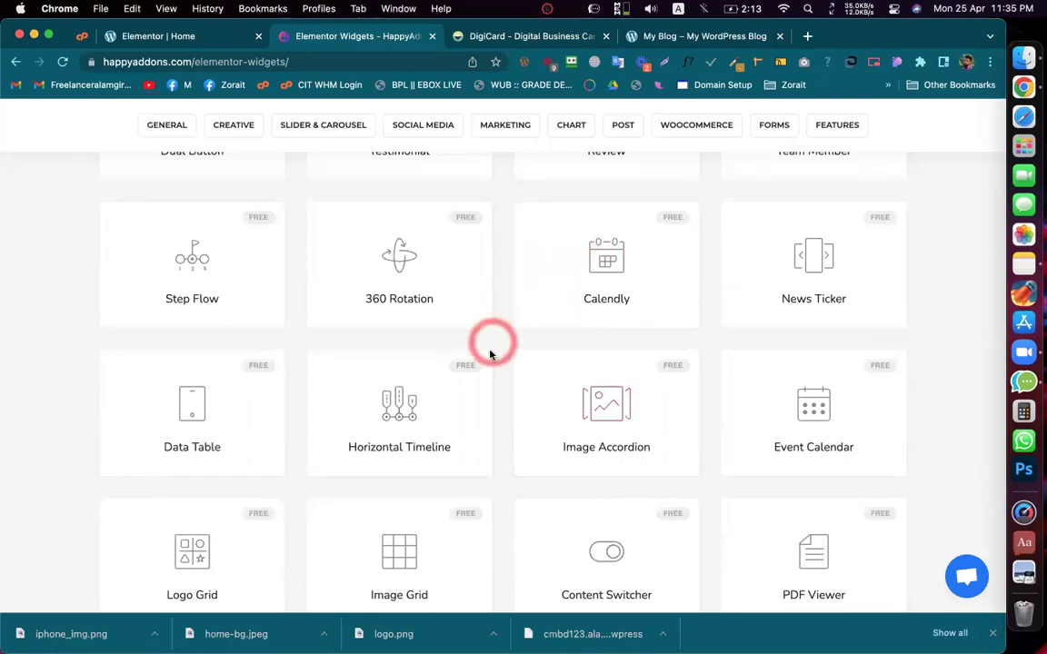
pyautogui.scroll(-3, 500, 387)
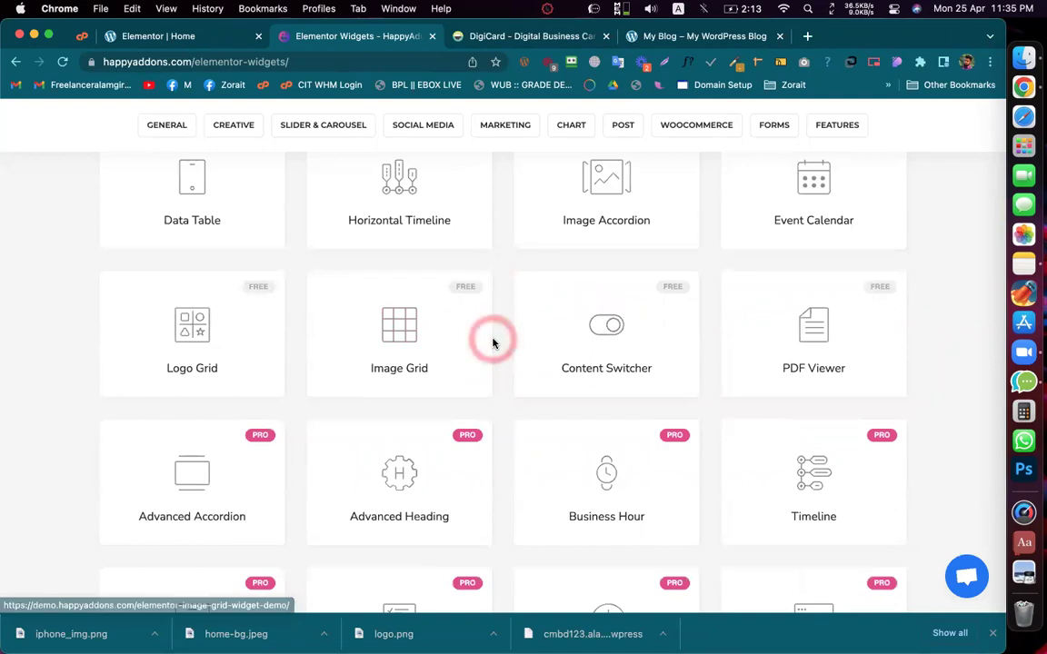
pyautogui.click(187, 35)
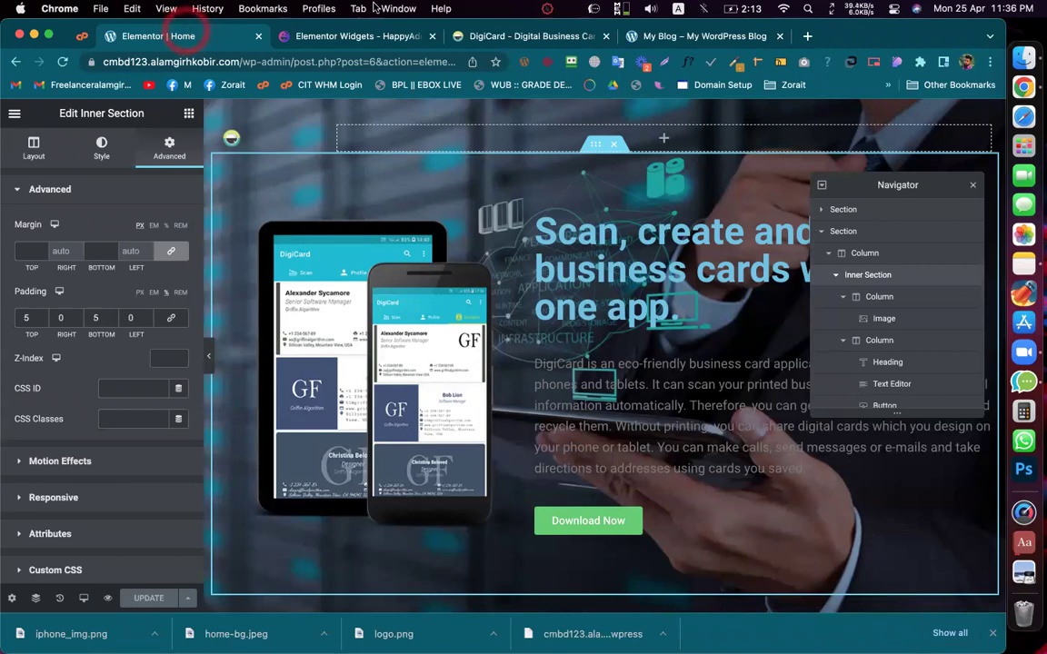
# Step: Close the HappyAddons widgets tab and switch to the DigiCard reference site
pyautogui.click(534, 218)
pyautogui.click(354, 38)
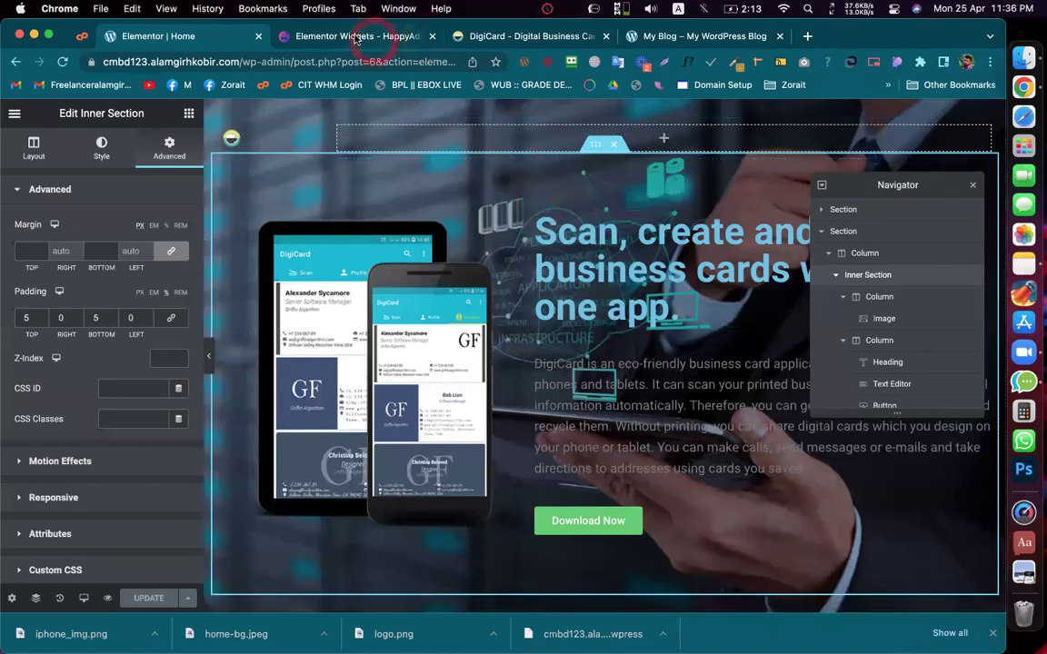
pyautogui.click(433, 37)
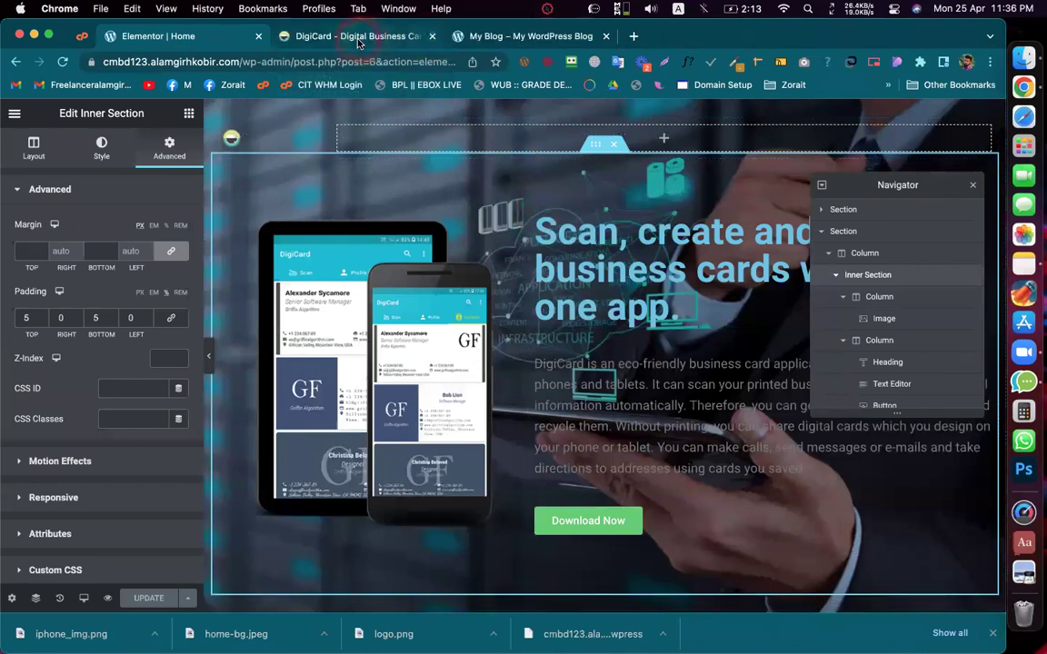
pyautogui.click(596, 325)
pyautogui.click(352, 40)
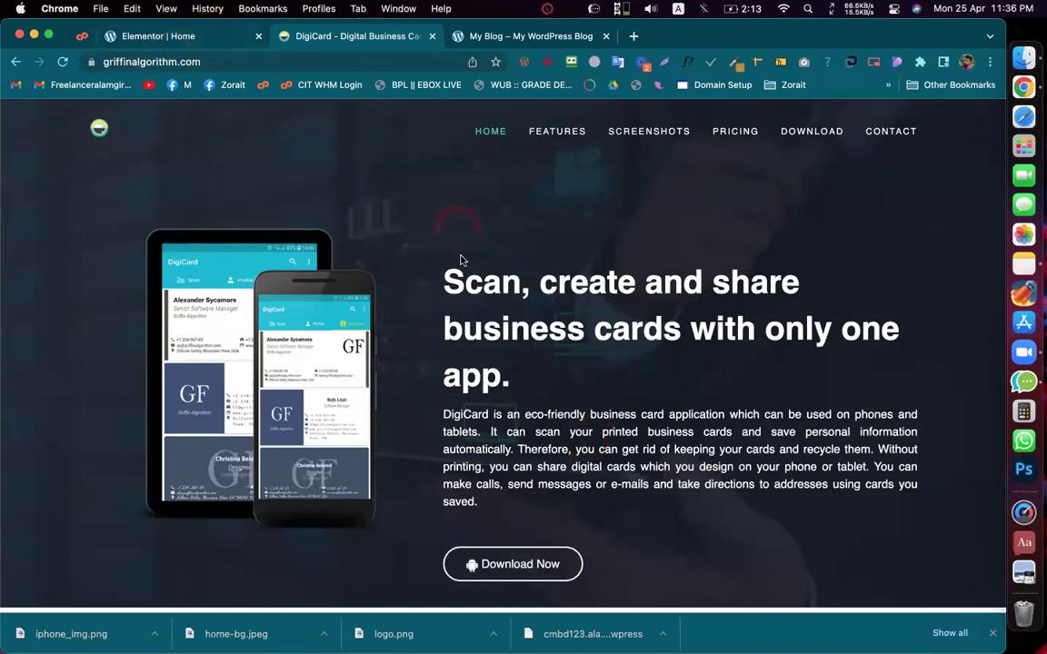
# Step: Review the DigiCard hero and Features sections on the reference page
pyautogui.scroll(-4, 461, 261)
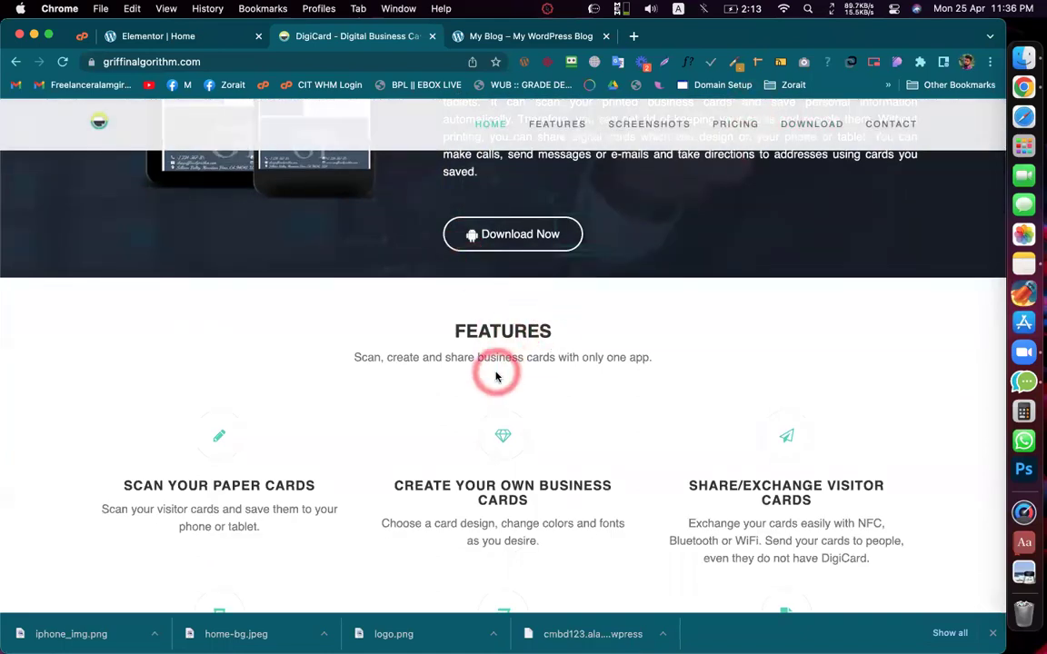
pyautogui.scroll(4, 496, 376)
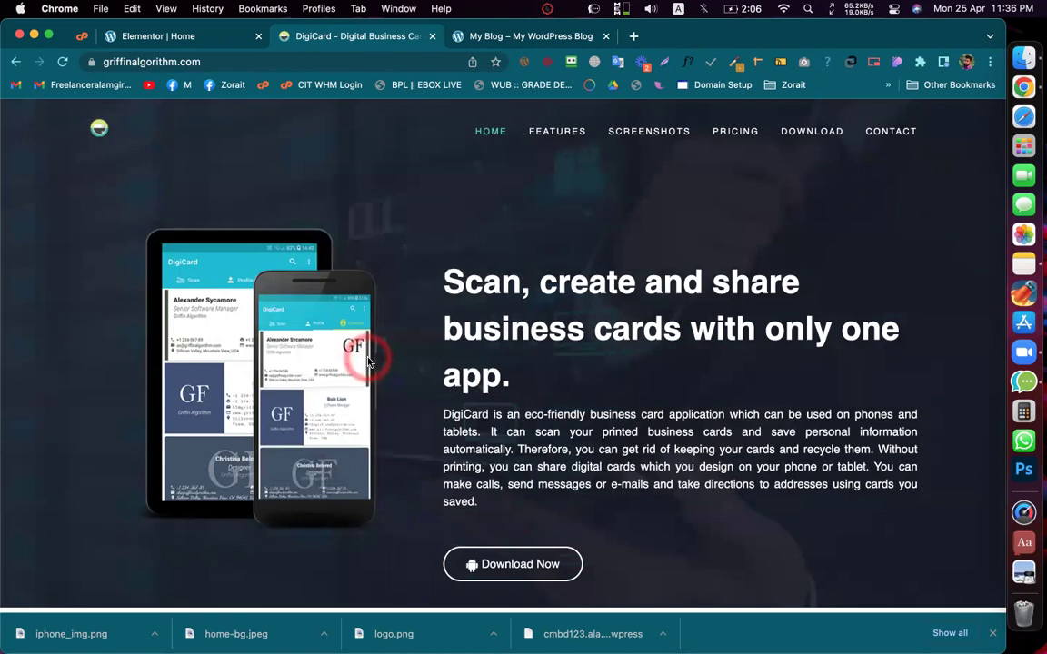
pyautogui.scroll(-4, 368, 362)
pyautogui.scroll(2, 368, 361)
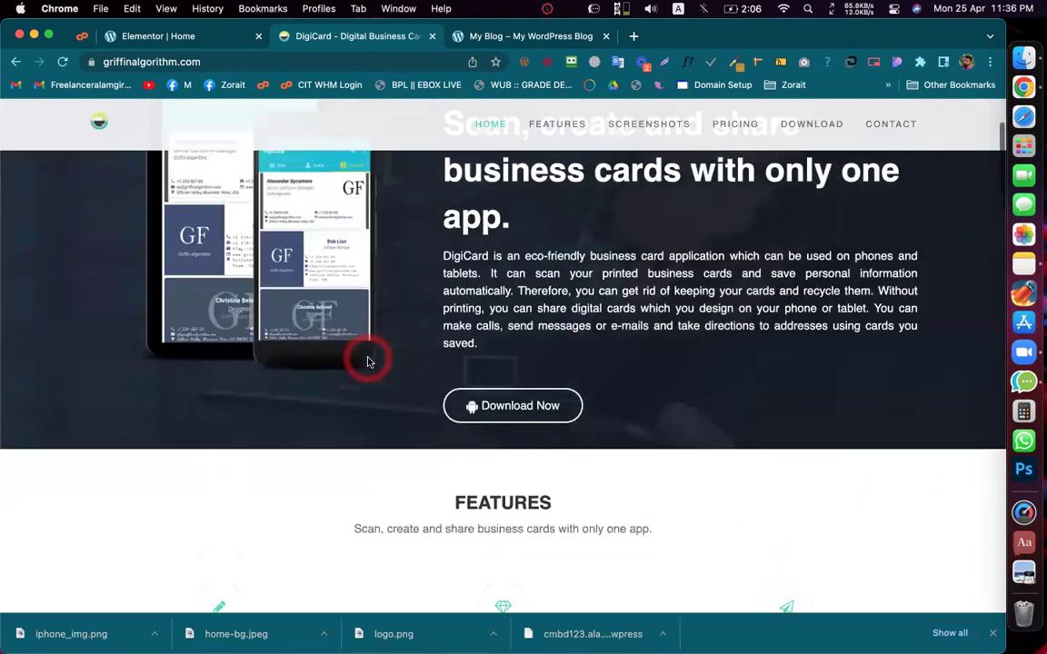
pyautogui.scroll(1, 368, 362)
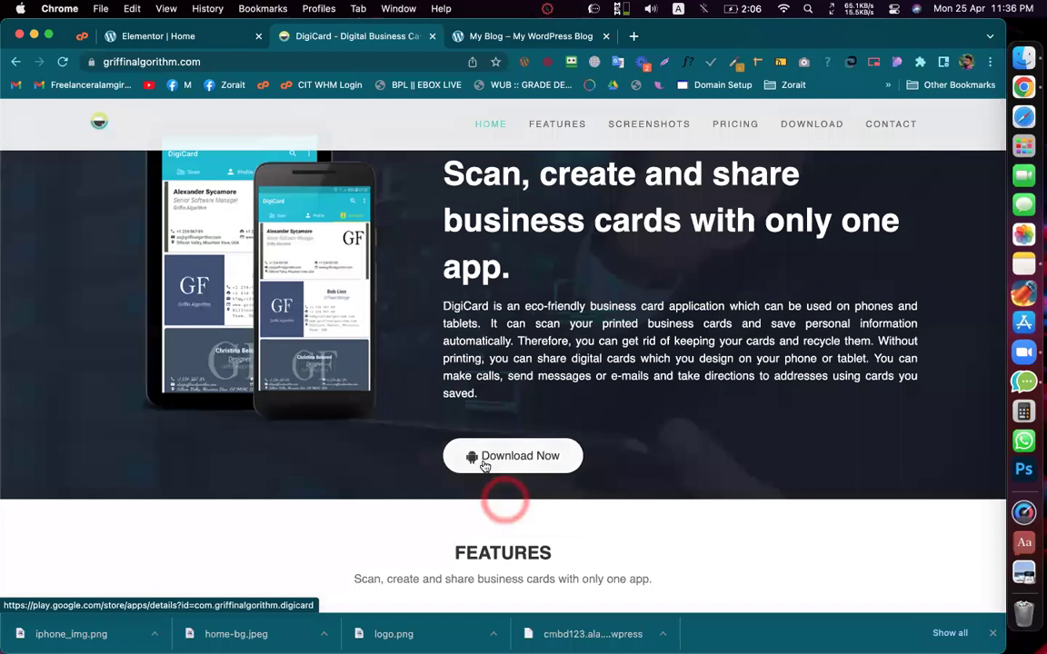
pyautogui.moveTo(473, 461)
pyautogui.mouseDown()
pyautogui.moveTo(494, 493)
pyautogui.moveTo(483, 477)
pyautogui.mouseUp()
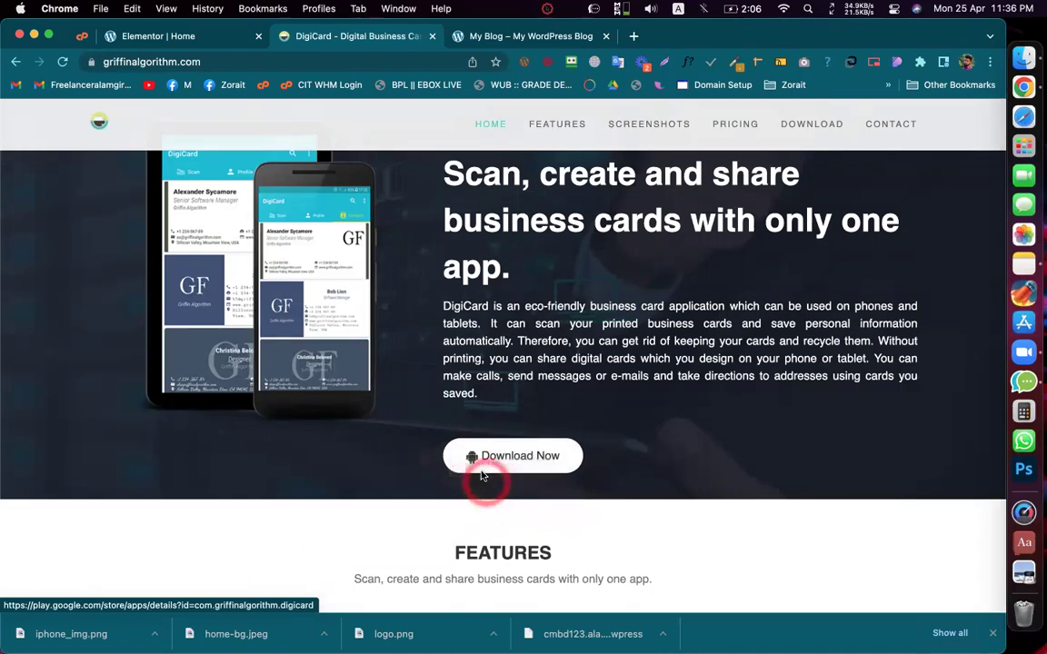
# Step: Inspect the Download Now button's markup in Chrome DevTools
pyautogui.rightClick(472, 462)
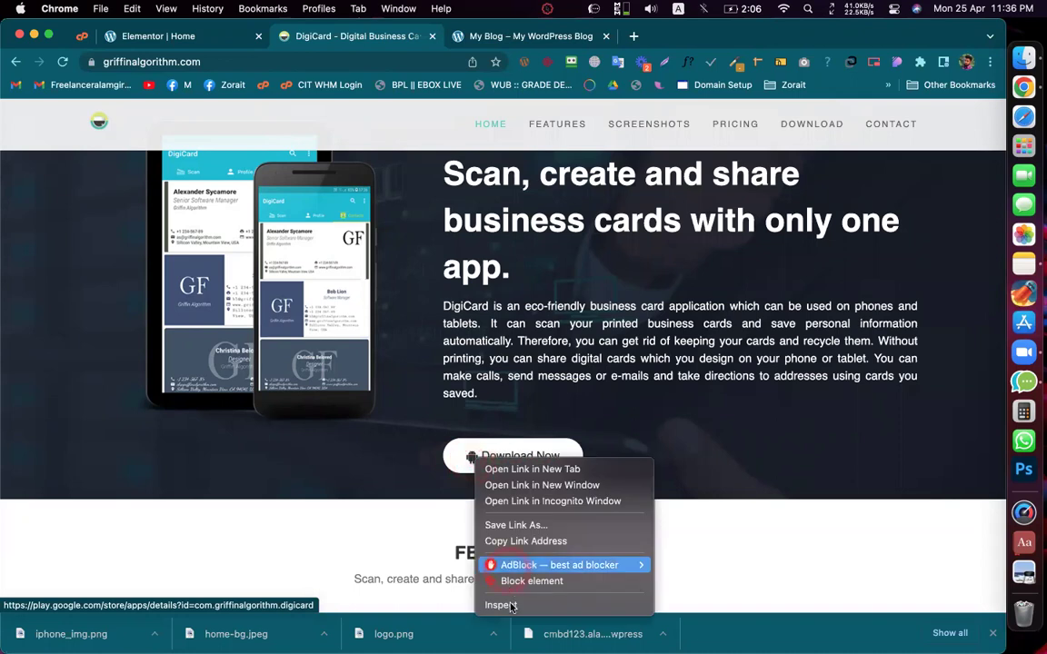
pyautogui.click(509, 606)
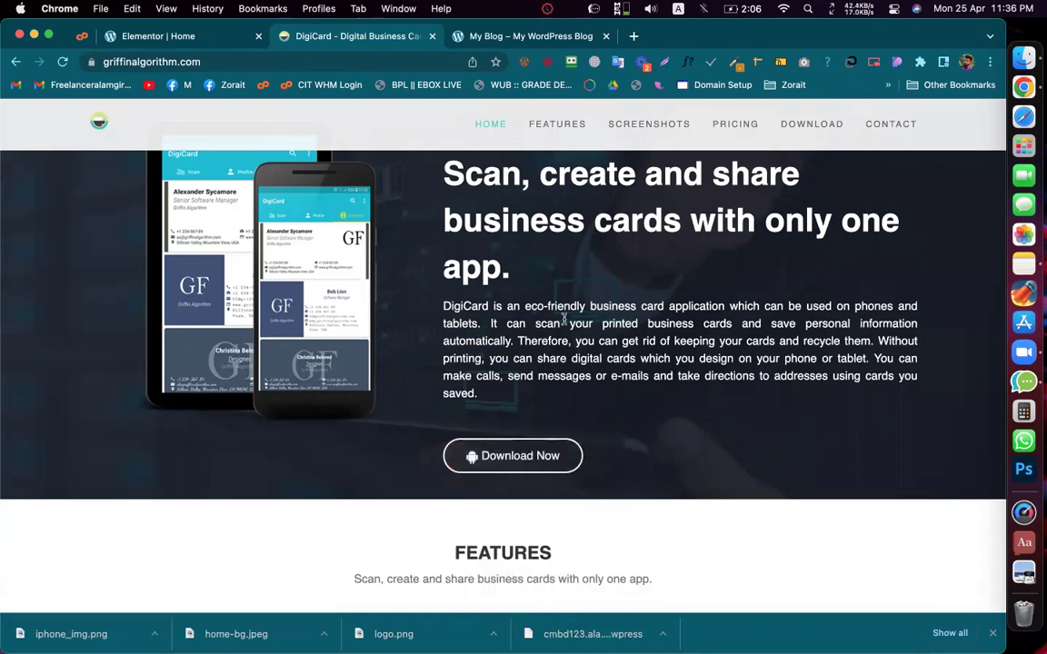
pyautogui.scroll(-4, 564, 318)
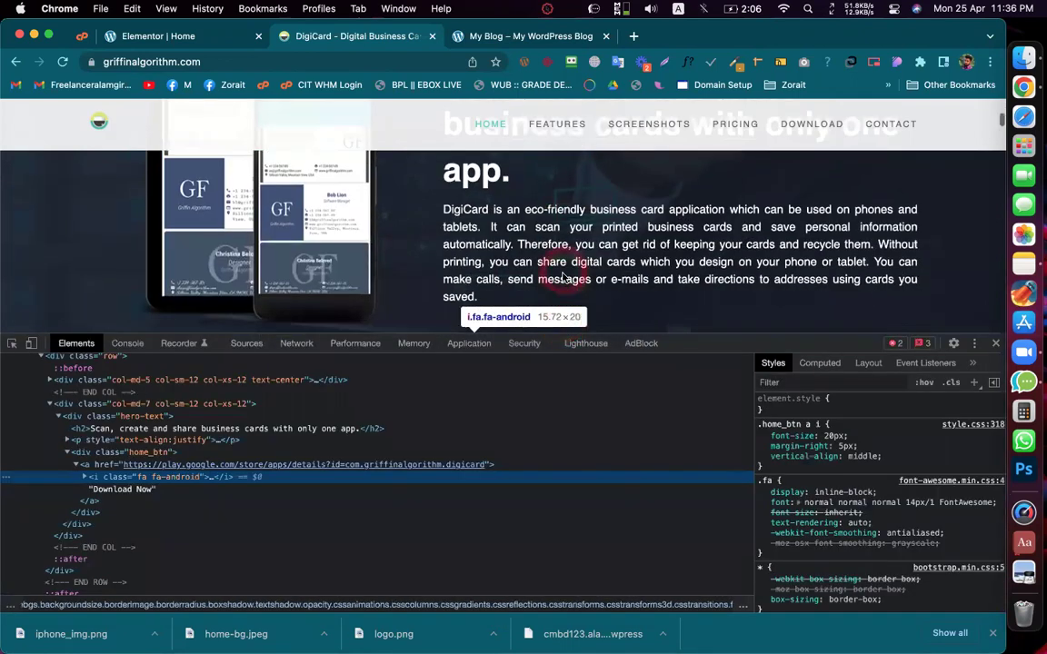
# Step: Pick the Android icon to view its fa-android ::before content "\f17b", then return to Elementor
pyautogui.click(11, 344)
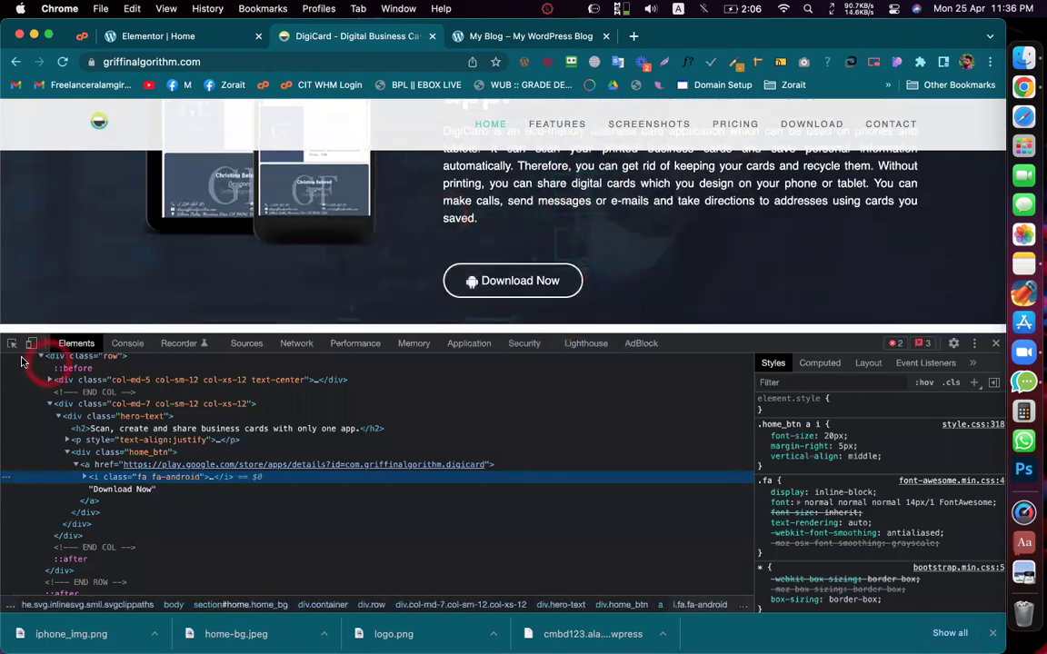
pyautogui.click(471, 283)
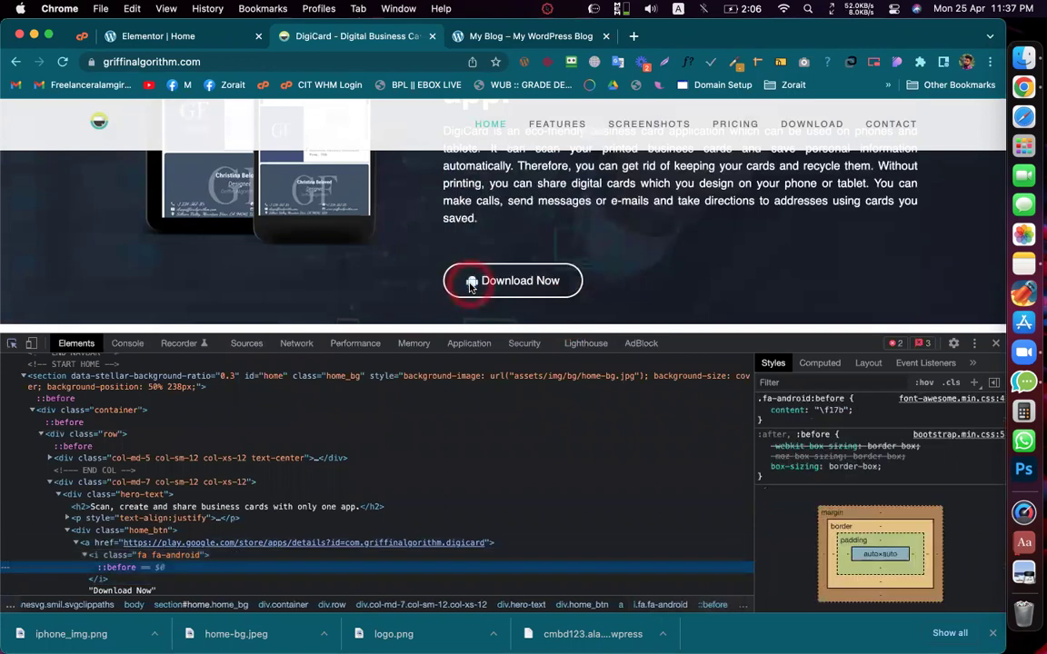
pyautogui.scroll(-3, 391, 427)
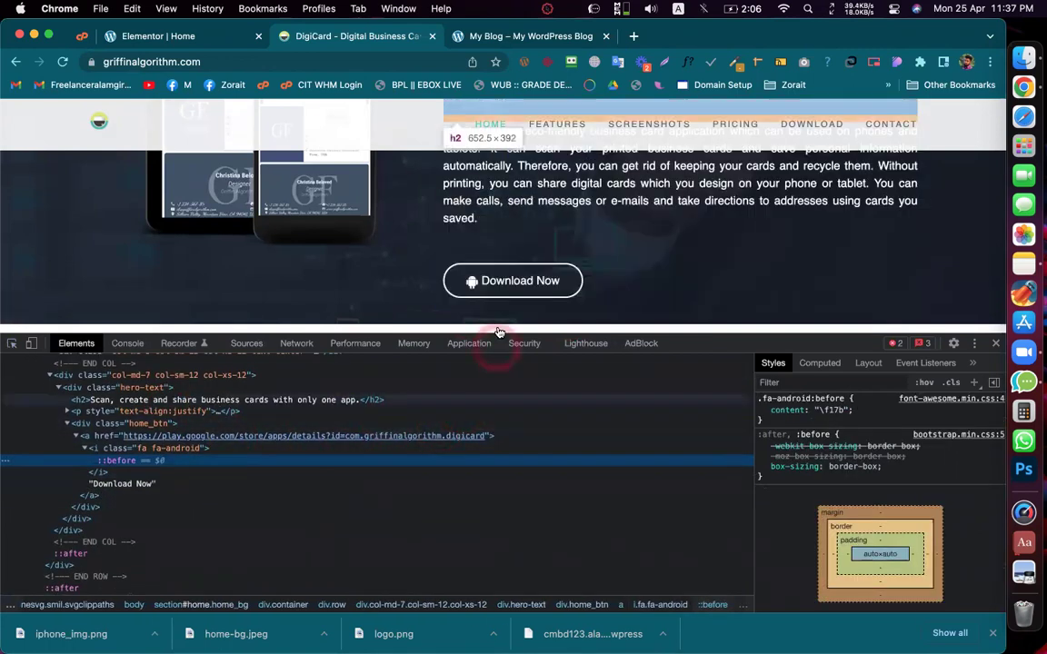
pyautogui.click(12, 342)
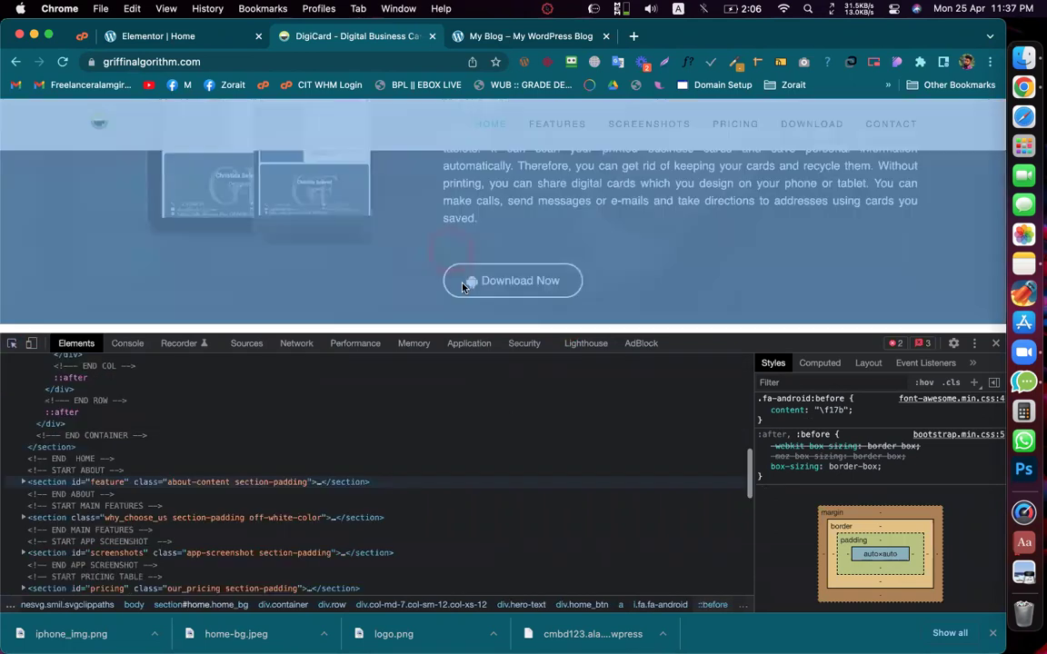
pyautogui.click(467, 282)
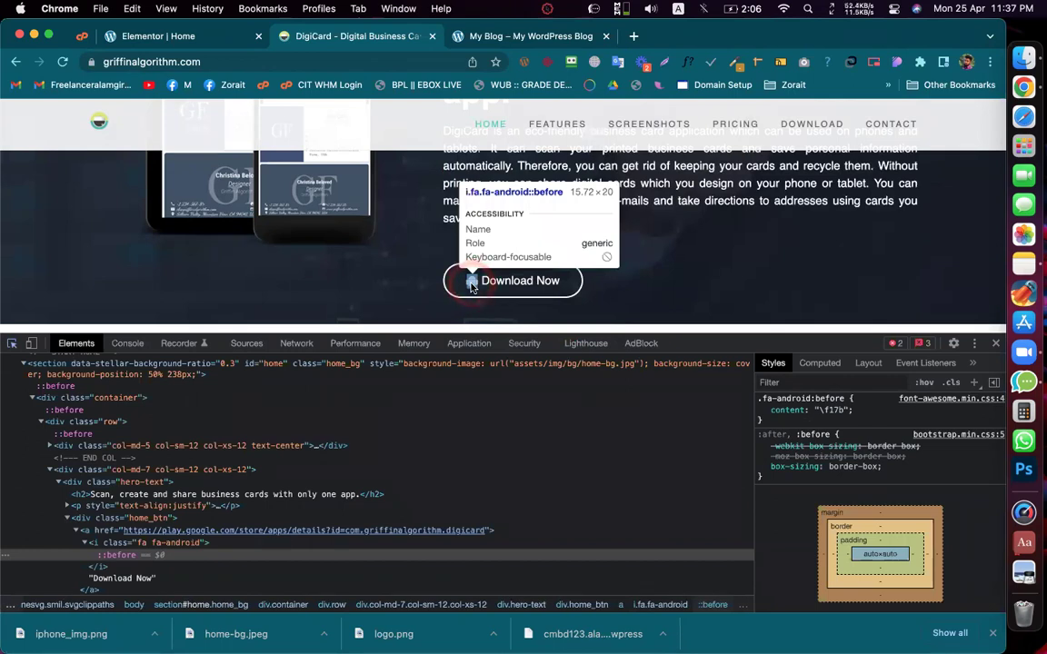
pyautogui.click(472, 287)
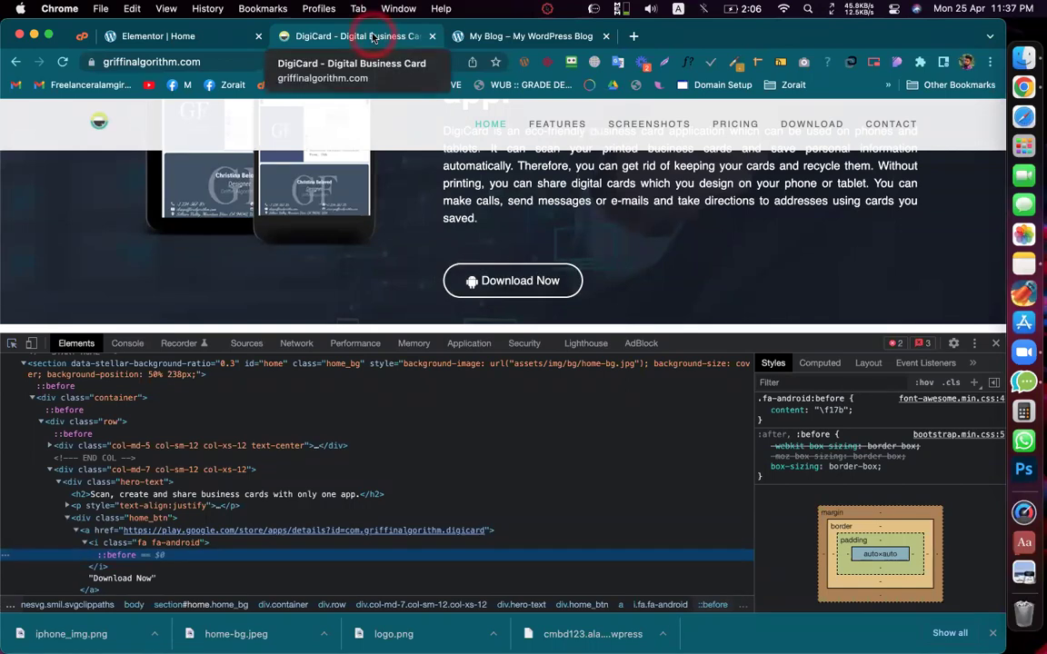
pyautogui.click(221, 40)
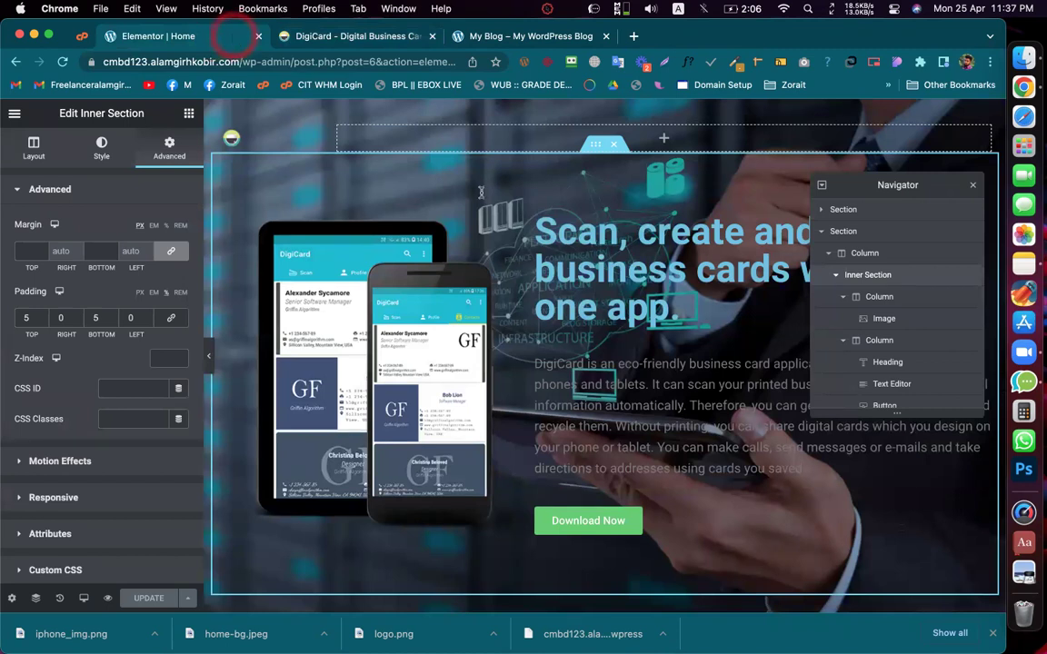
pyautogui.click(339, 37)
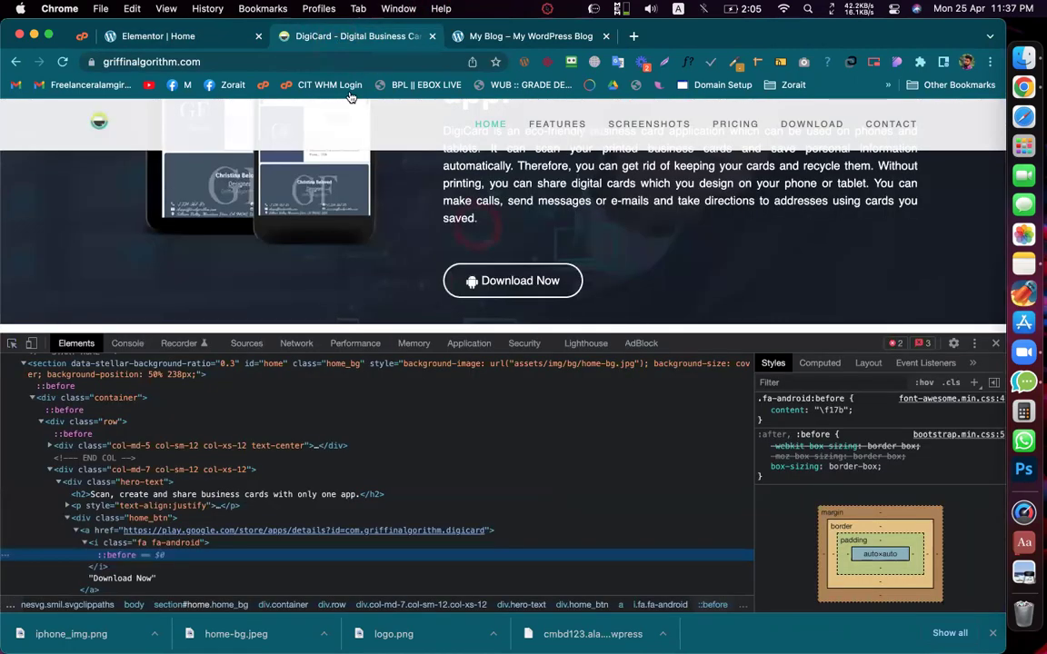
pyautogui.scroll(5, 512, 281)
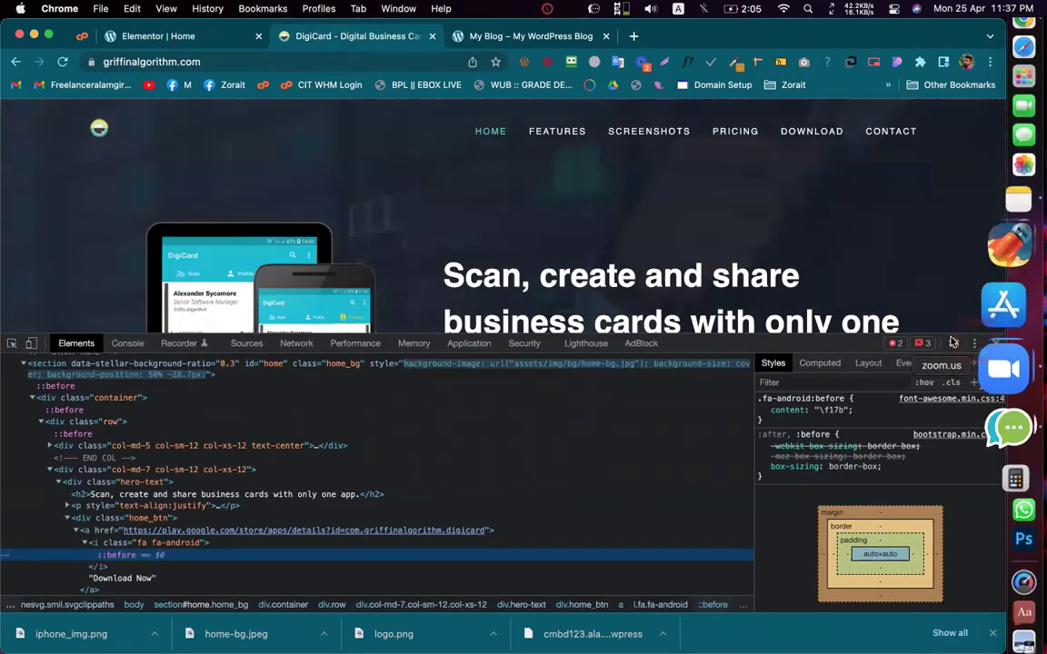
pyautogui.click(993, 342)
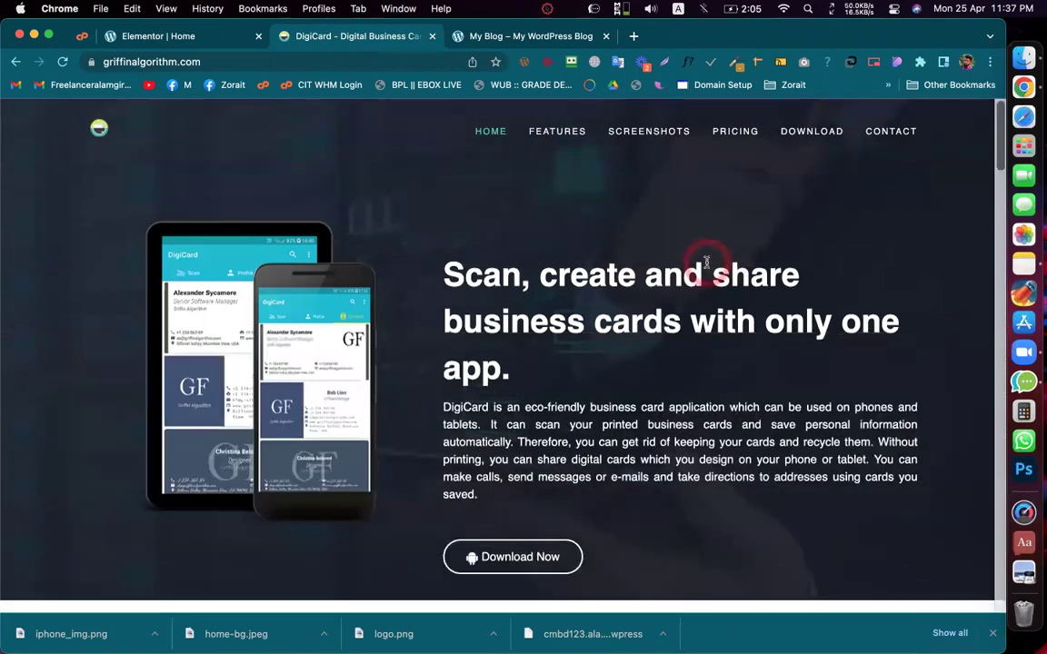
pyautogui.scroll(-3, 636, 299)
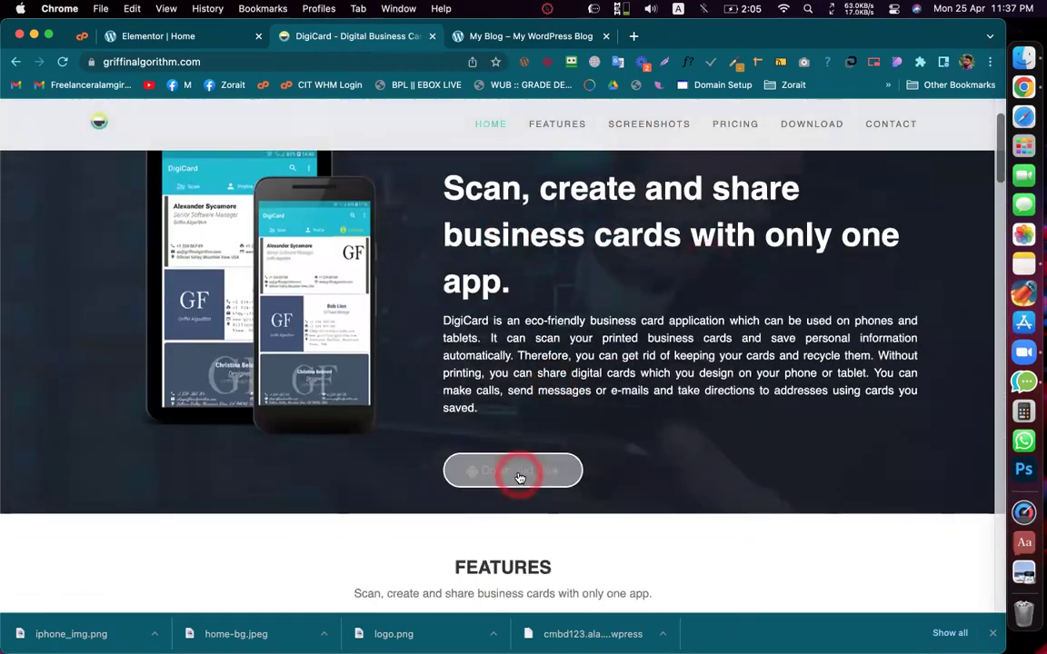
pyautogui.scroll(-5, 518, 471)
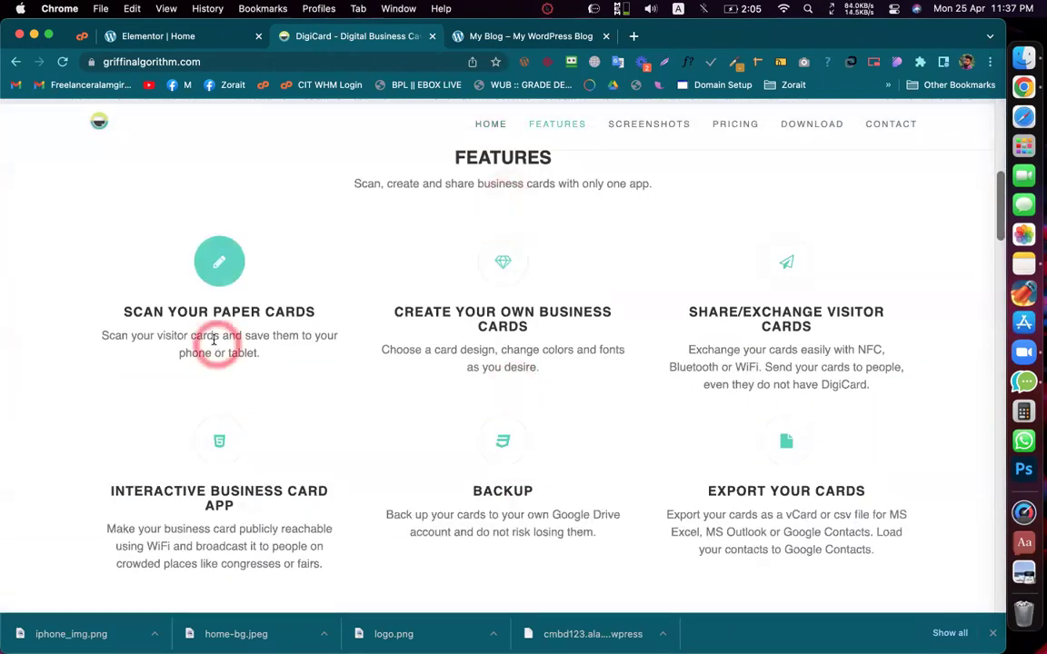
pyautogui.scroll(-5, 491, 346)
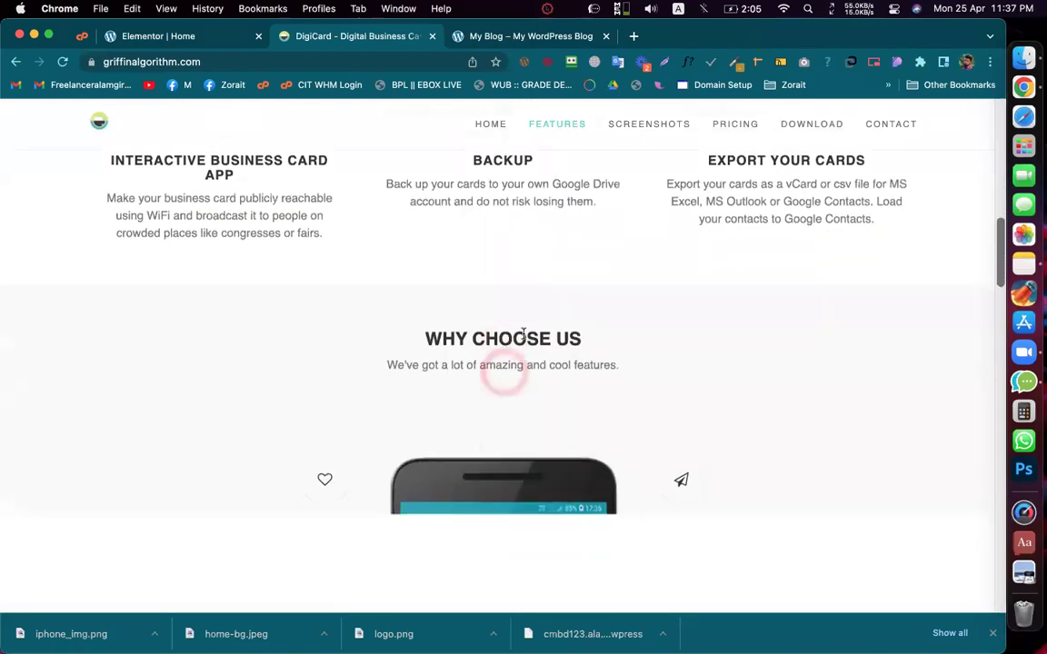
pyautogui.scroll(5, 523, 335)
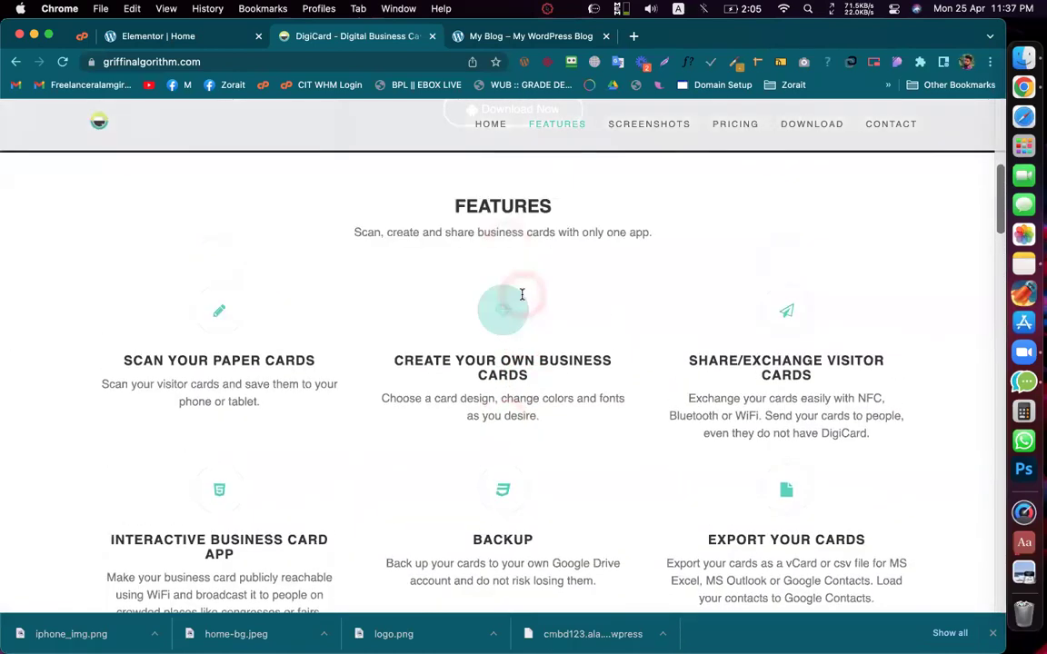
pyautogui.scroll(-5, 502, 204)
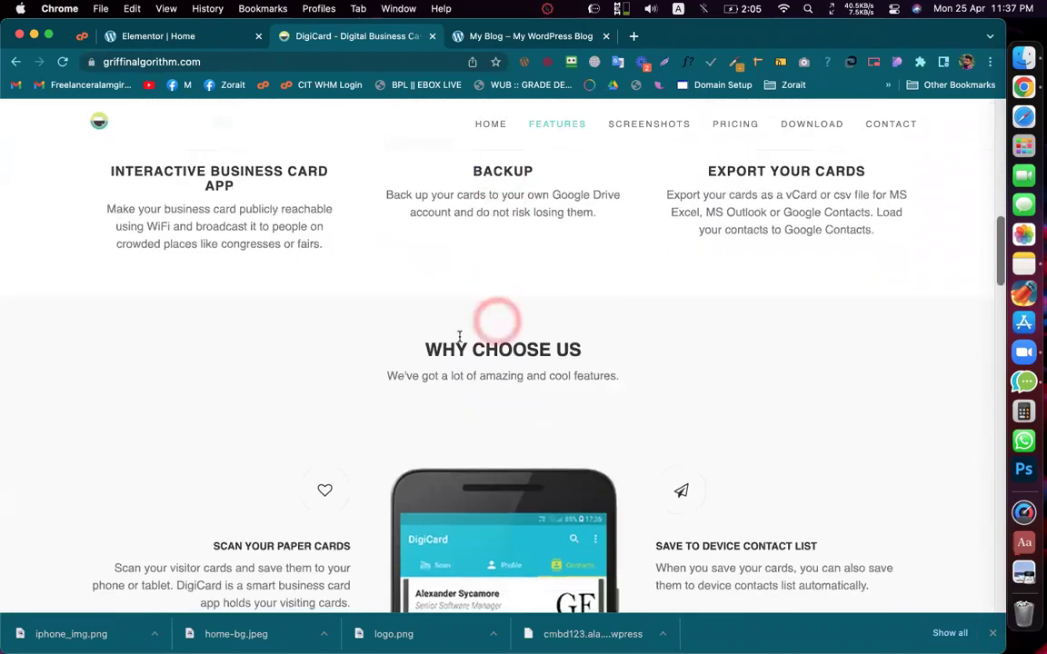
pyautogui.tripleClick(495, 347)
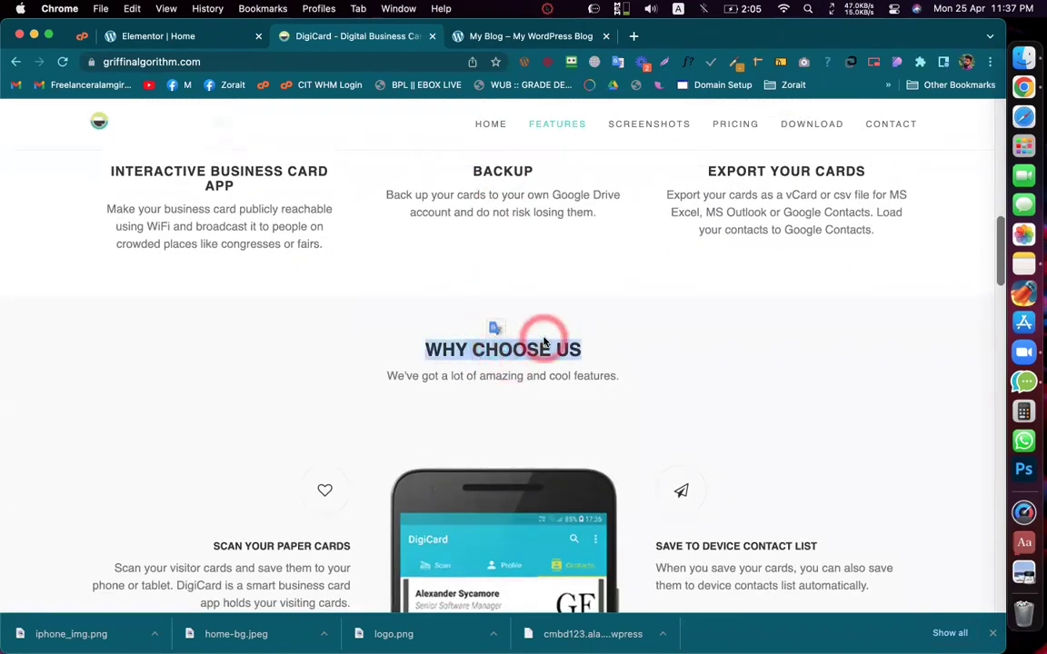
pyautogui.scroll(5, 542, 340)
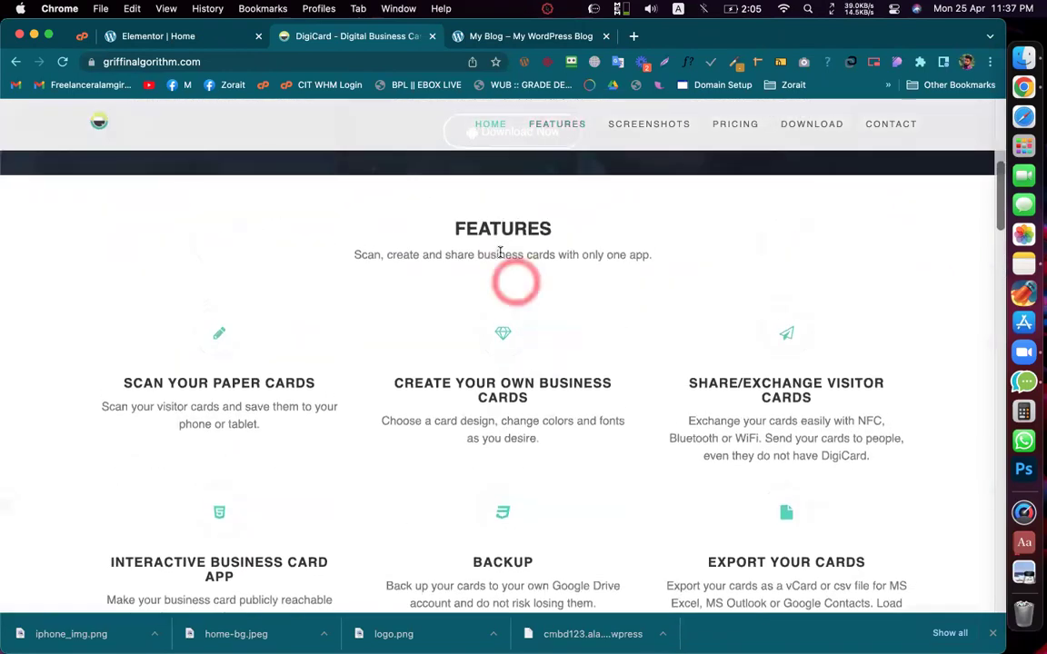
pyautogui.scroll(-5, 474, 261)
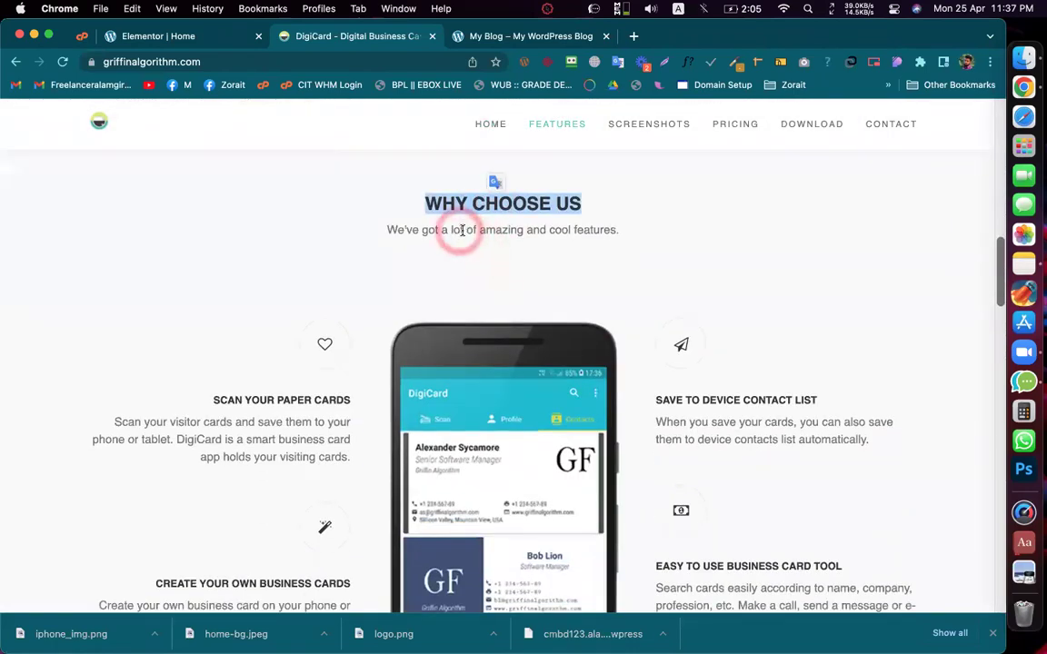
pyautogui.tripleClick(463, 230)
pyautogui.click(558, 249)
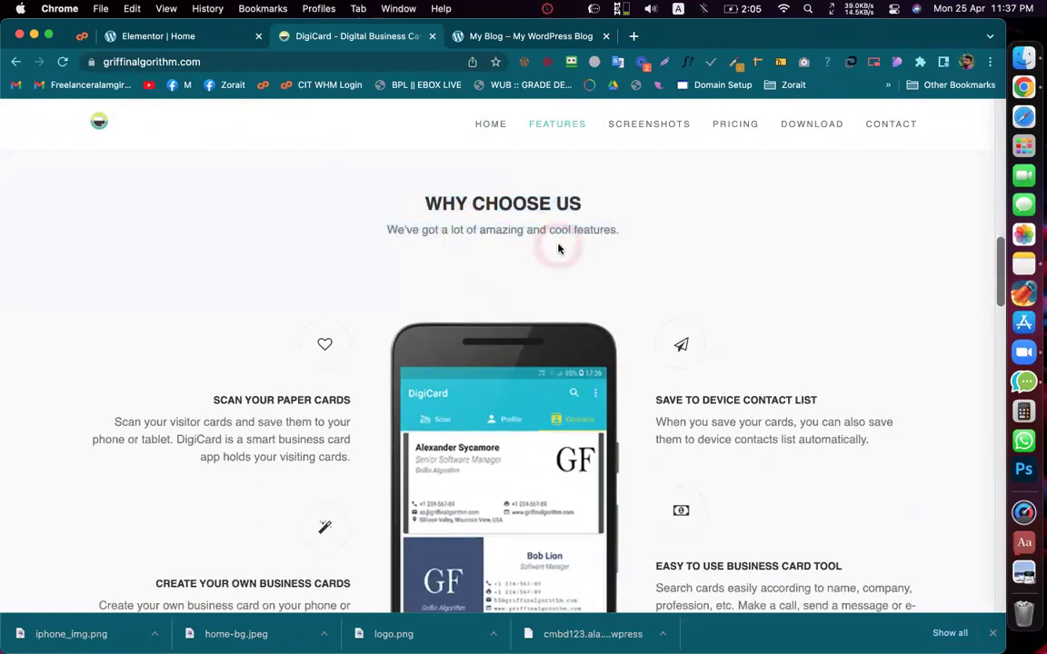
pyautogui.scroll(4, 555, 247)
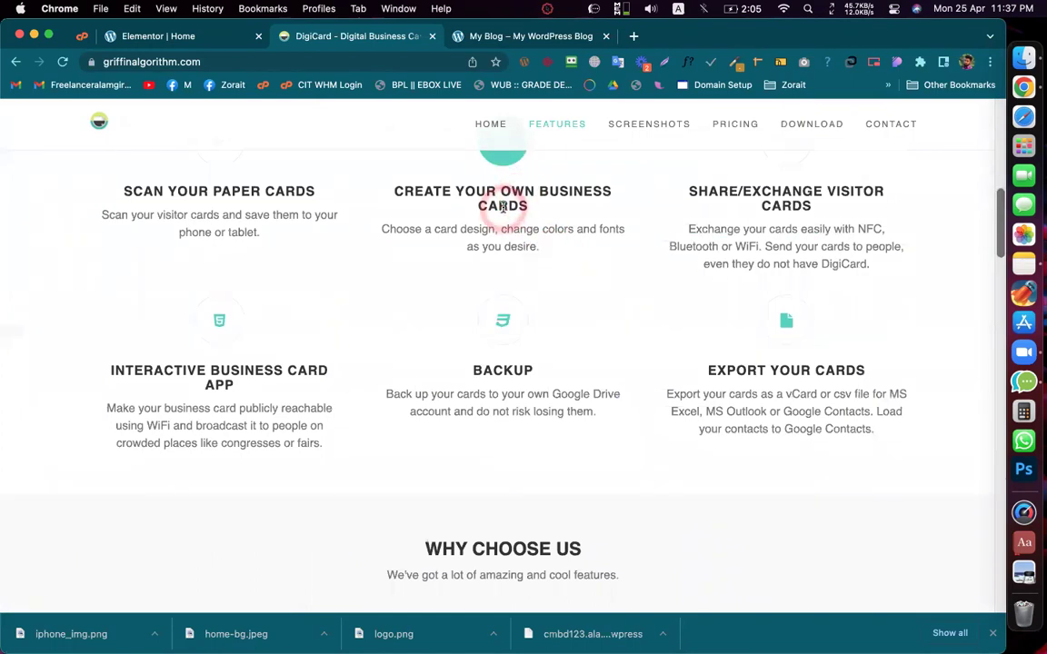
pyautogui.scroll(-6, 503, 206)
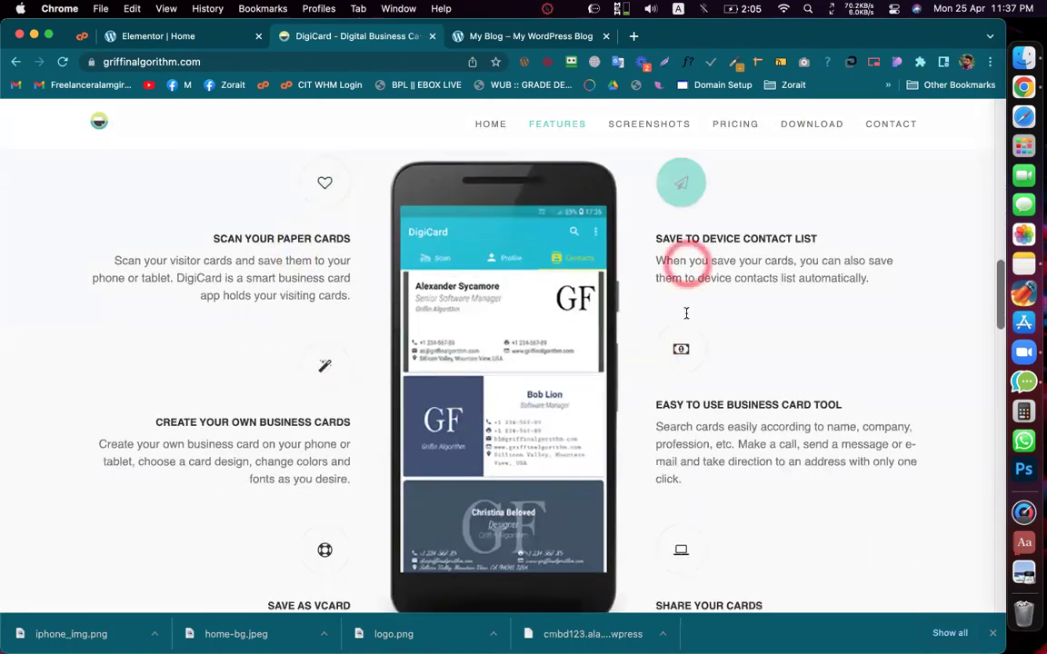
pyautogui.scroll(-5, 686, 313)
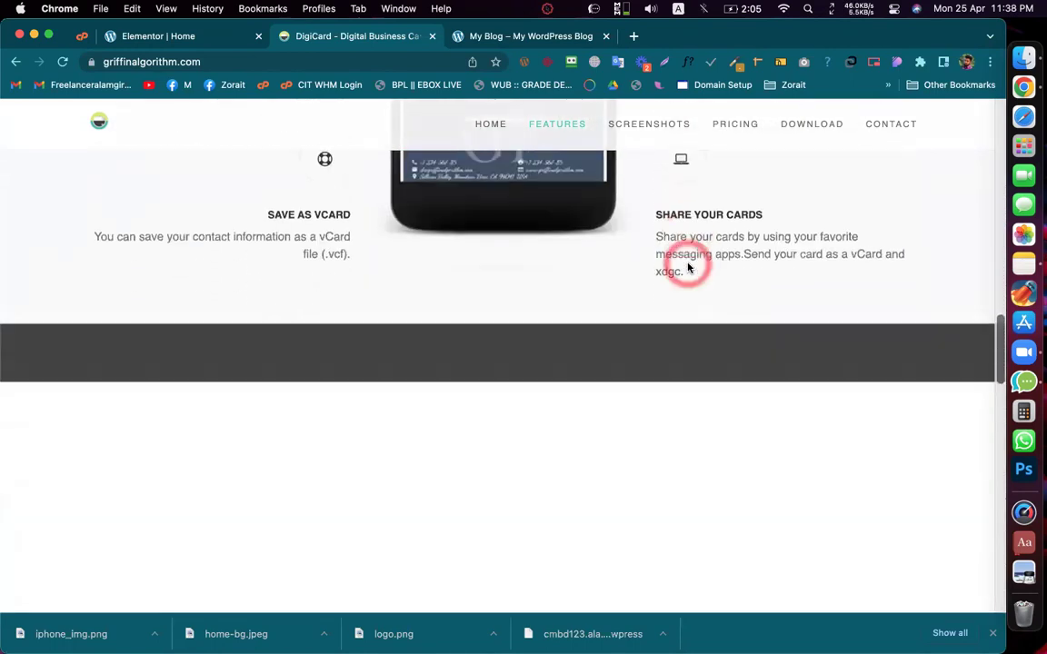
pyautogui.scroll(5, 691, 266)
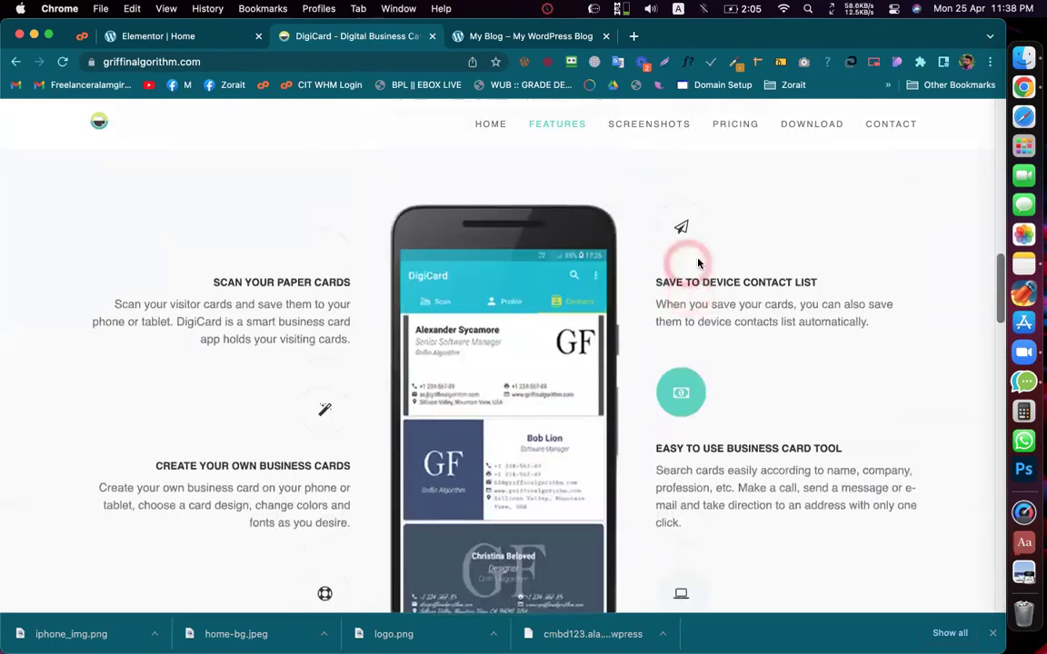
pyautogui.tripleClick(713, 287)
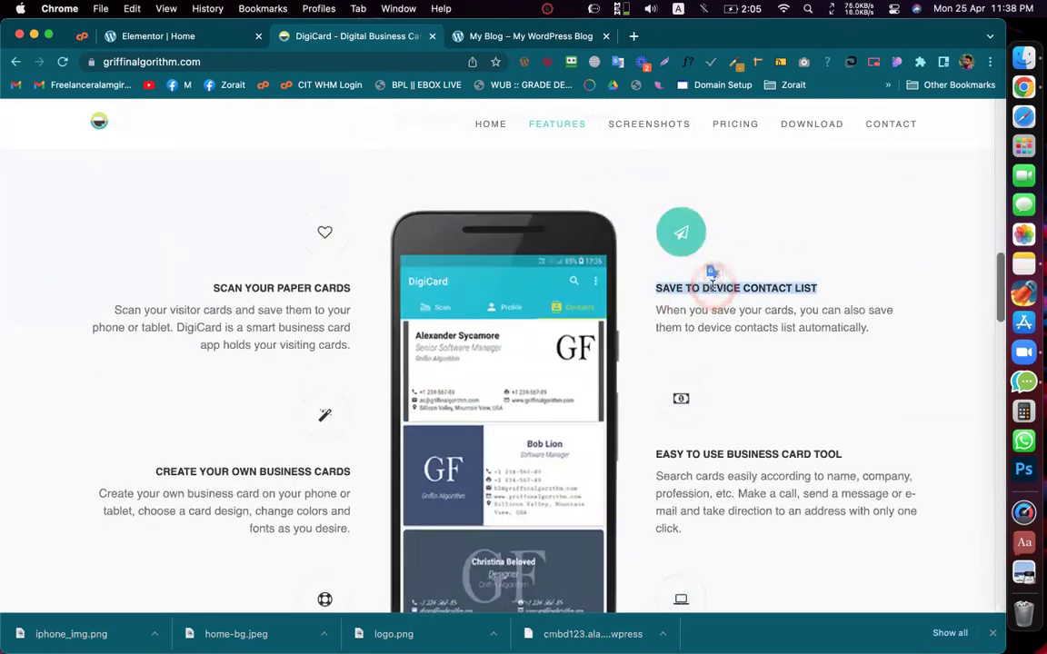
pyautogui.scroll(-3, 713, 287)
pyautogui.tripleClick(733, 257)
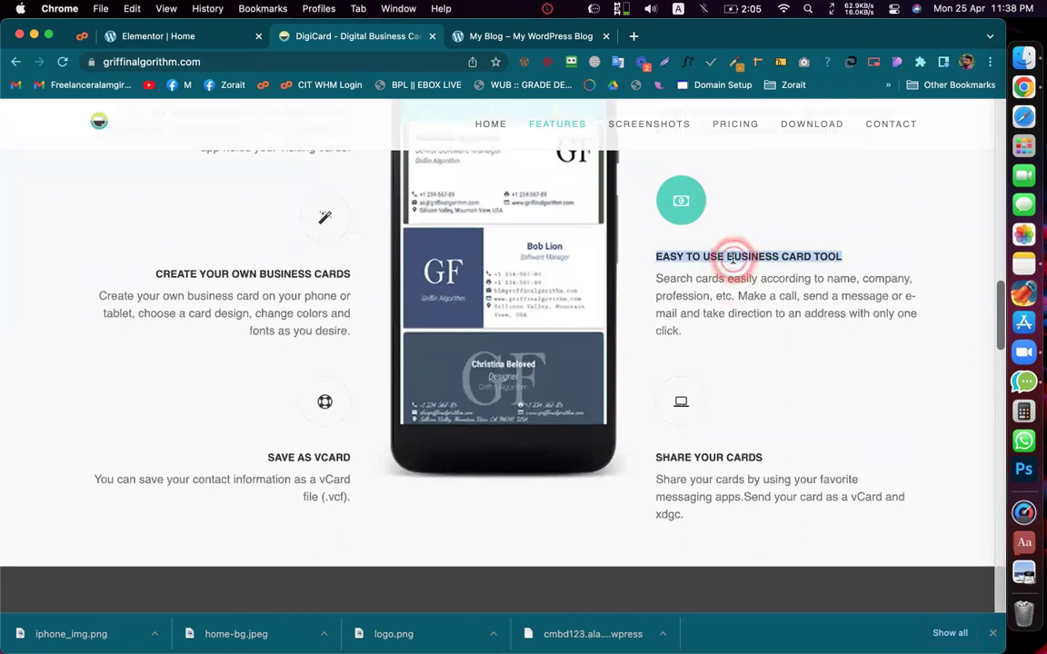
pyautogui.scroll(-5, 732, 262)
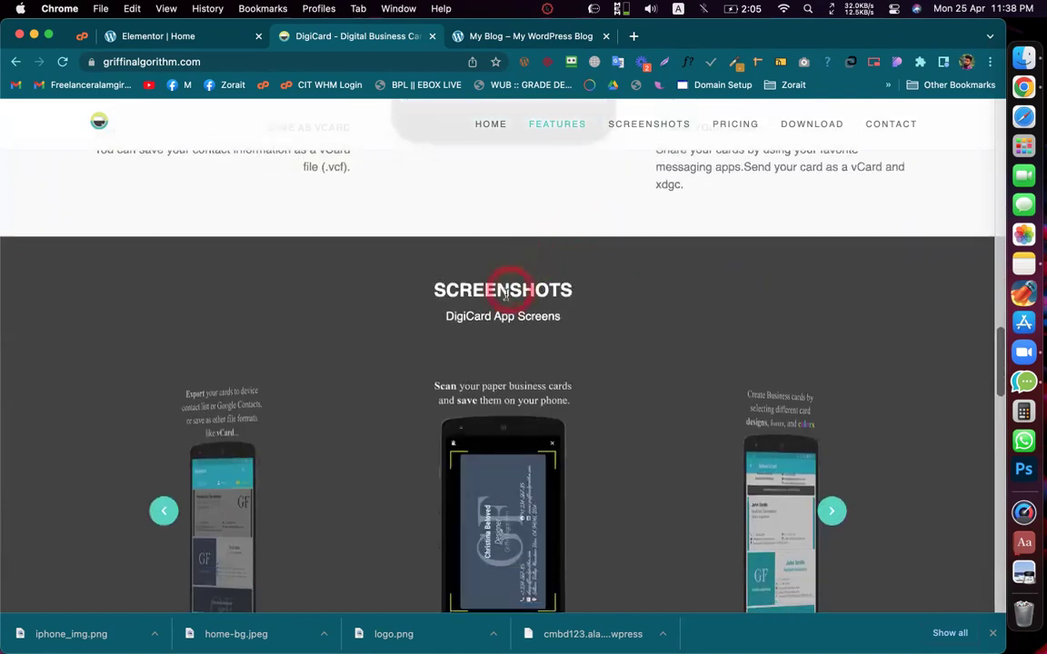
pyautogui.tripleClick(506, 289)
pyautogui.scroll(8, 504, 300)
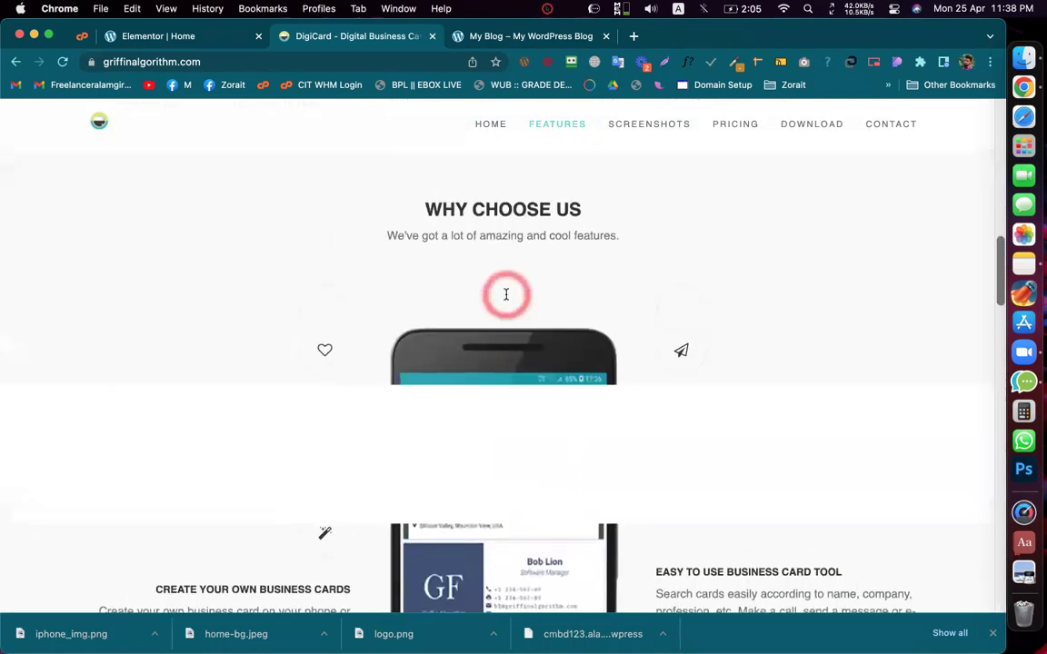
pyautogui.tripleClick(498, 210)
pyautogui.scroll(-8, 498, 210)
pyautogui.click(593, 269)
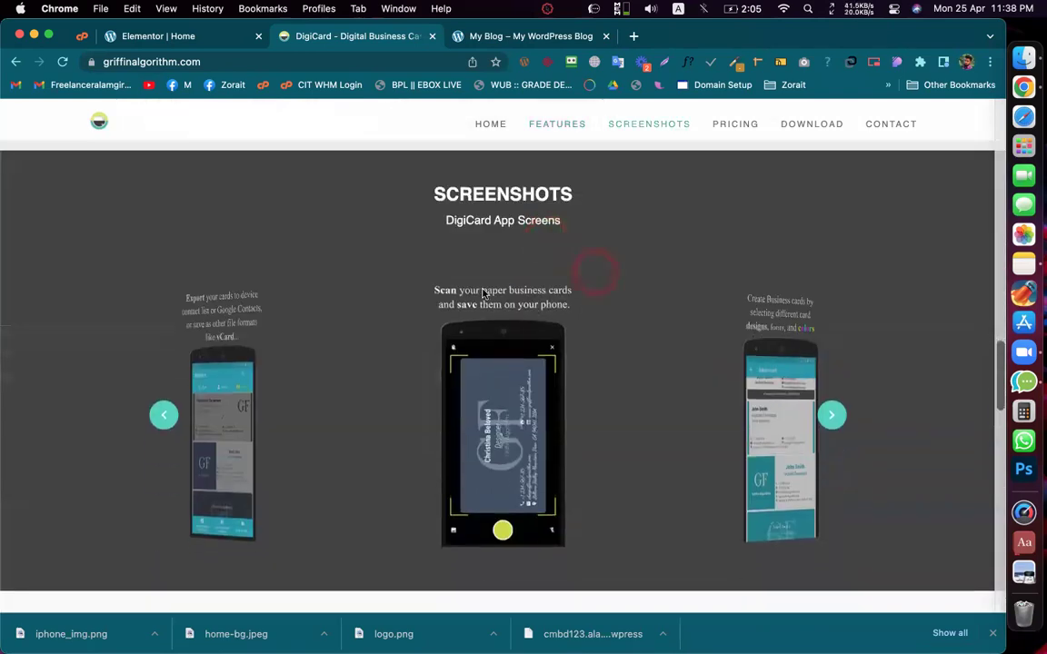
pyautogui.tripleClick(460, 190)
pyautogui.scroll(-5, 491, 225)
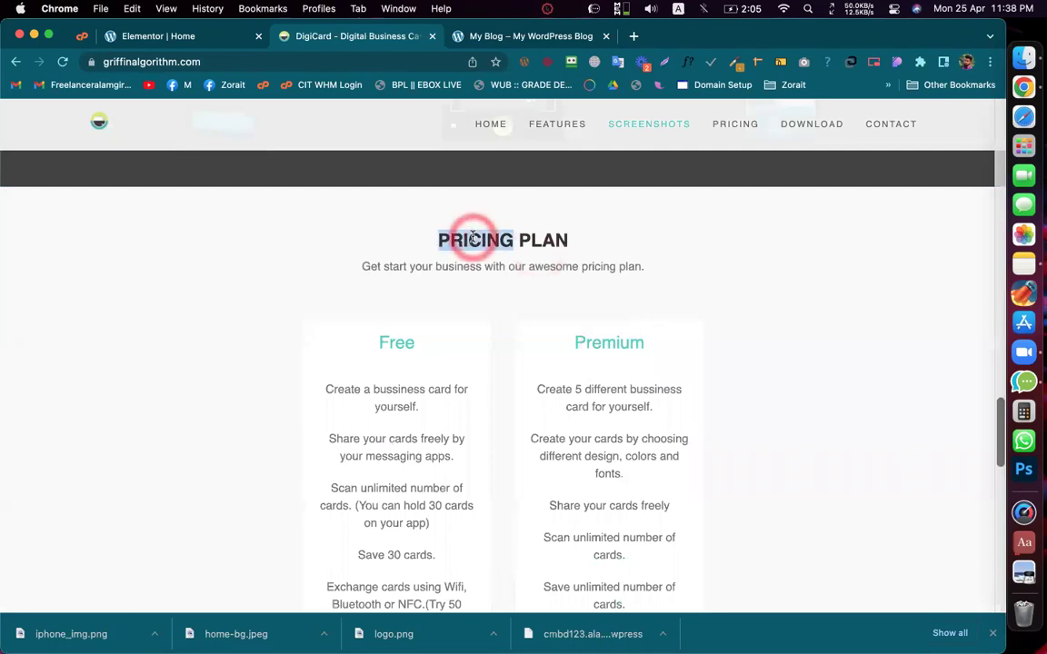
pyautogui.tripleClick(472, 238)
pyautogui.tripleClick(514, 266)
pyautogui.scroll(-5, 515, 266)
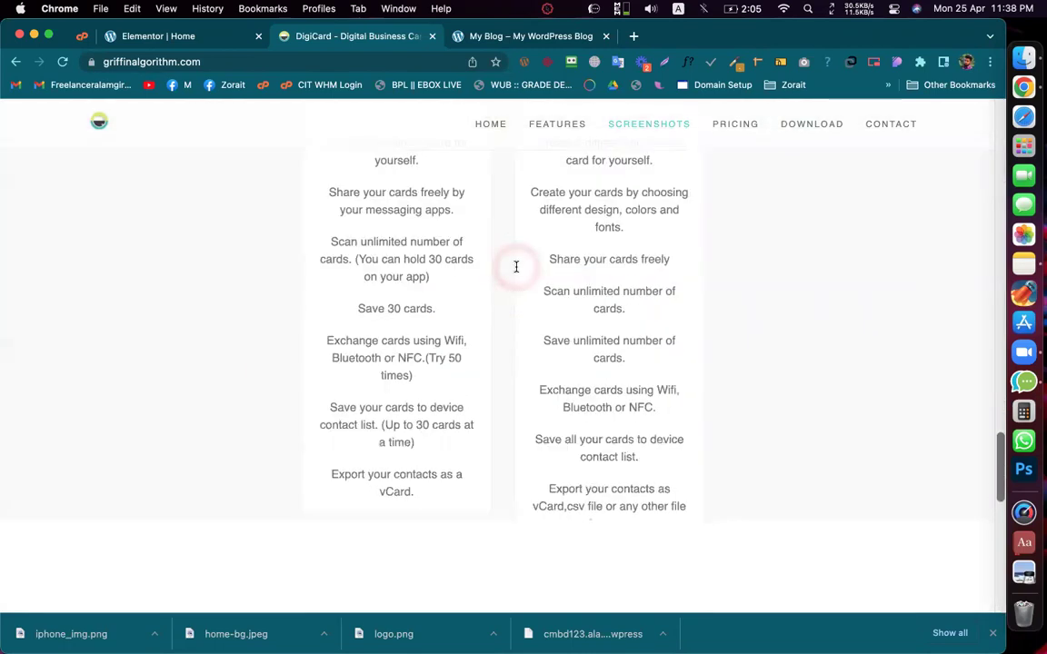
pyautogui.scroll(-5, 516, 267)
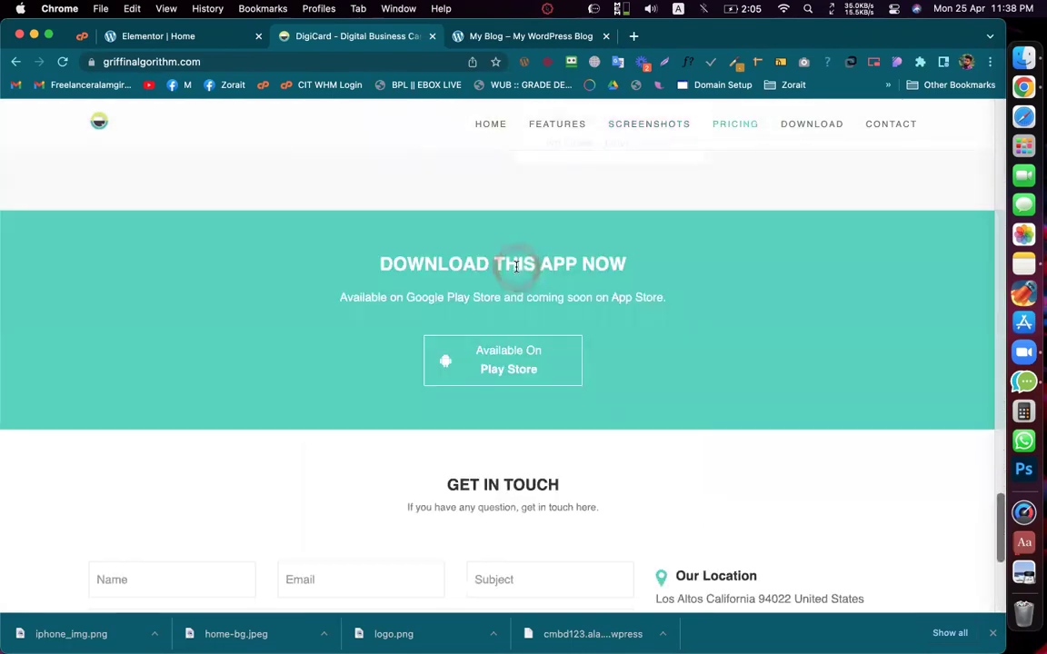
pyautogui.scroll(15, 515, 266)
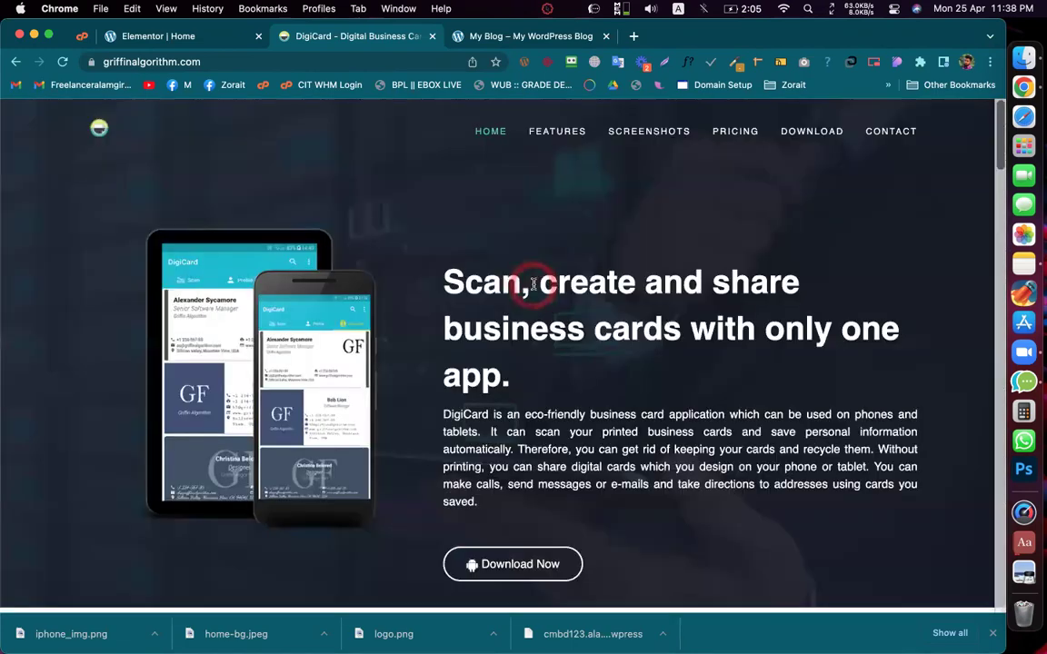
pyautogui.tripleClick(498, 283)
pyautogui.scroll(-2, 496, 309)
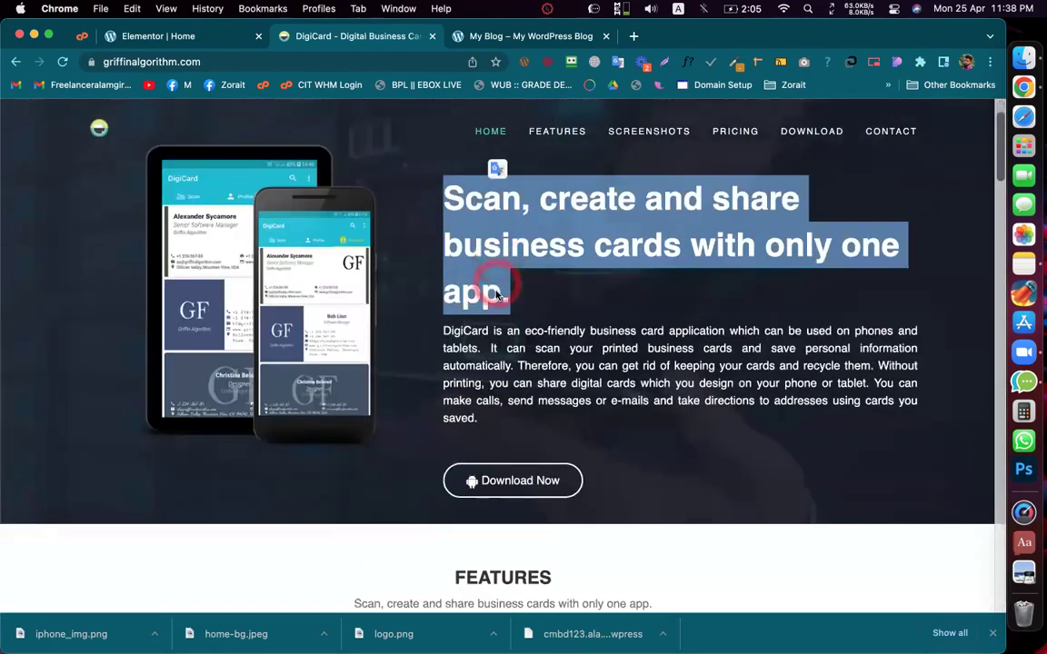
pyautogui.tripleClick(488, 347)
pyautogui.scroll(-5, 487, 363)
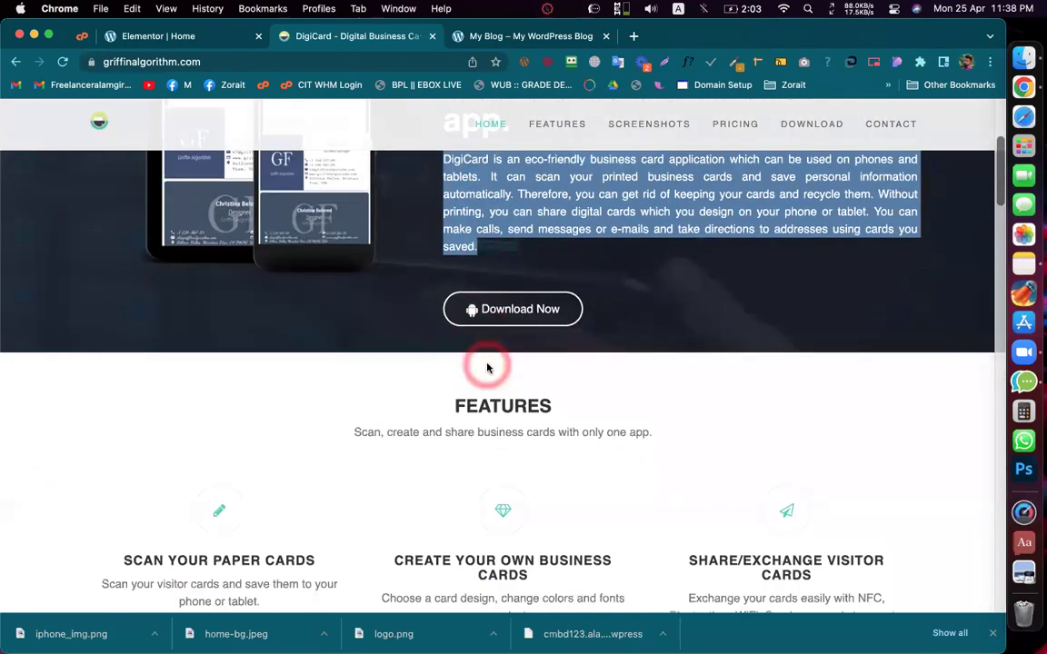
pyautogui.tripleClick(491, 378)
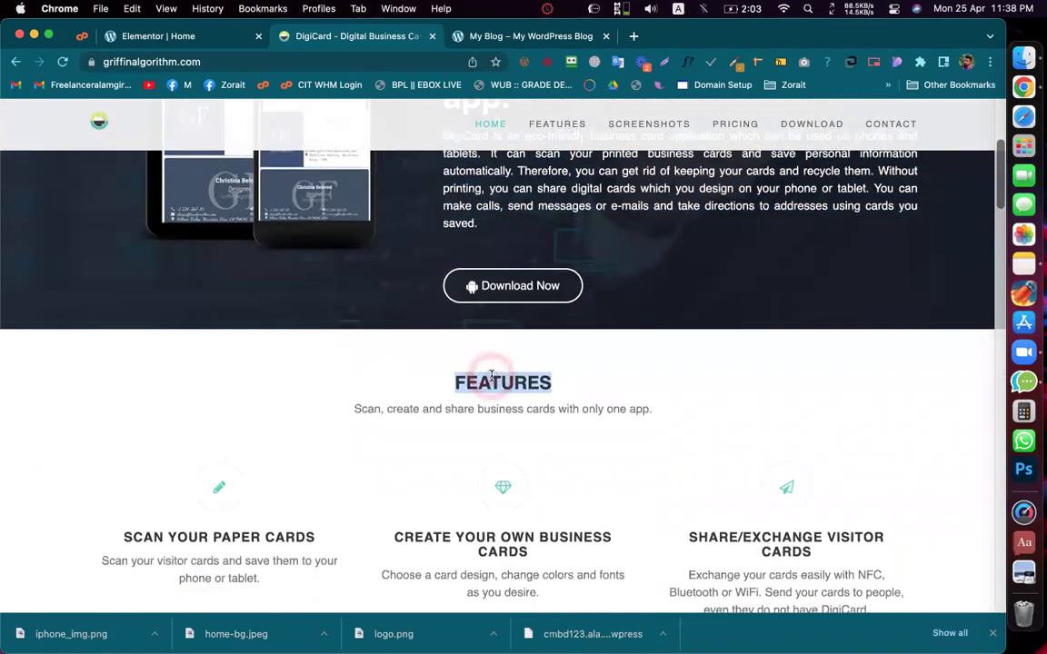
pyautogui.scroll(5, 492, 376)
pyautogui.scroll(-3, 491, 378)
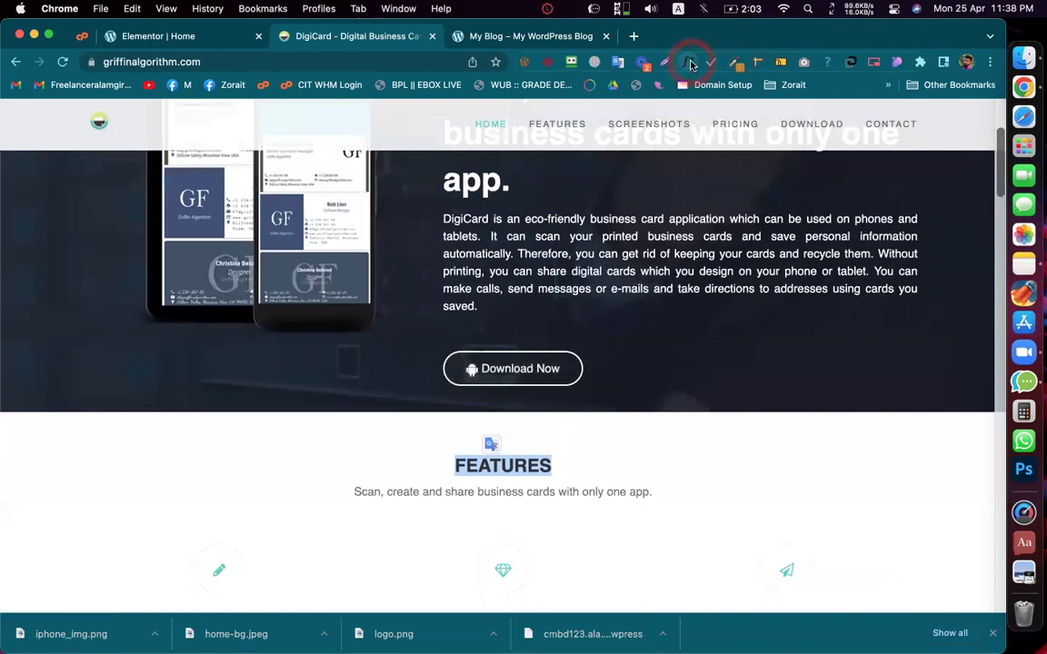
pyautogui.click(689, 64)
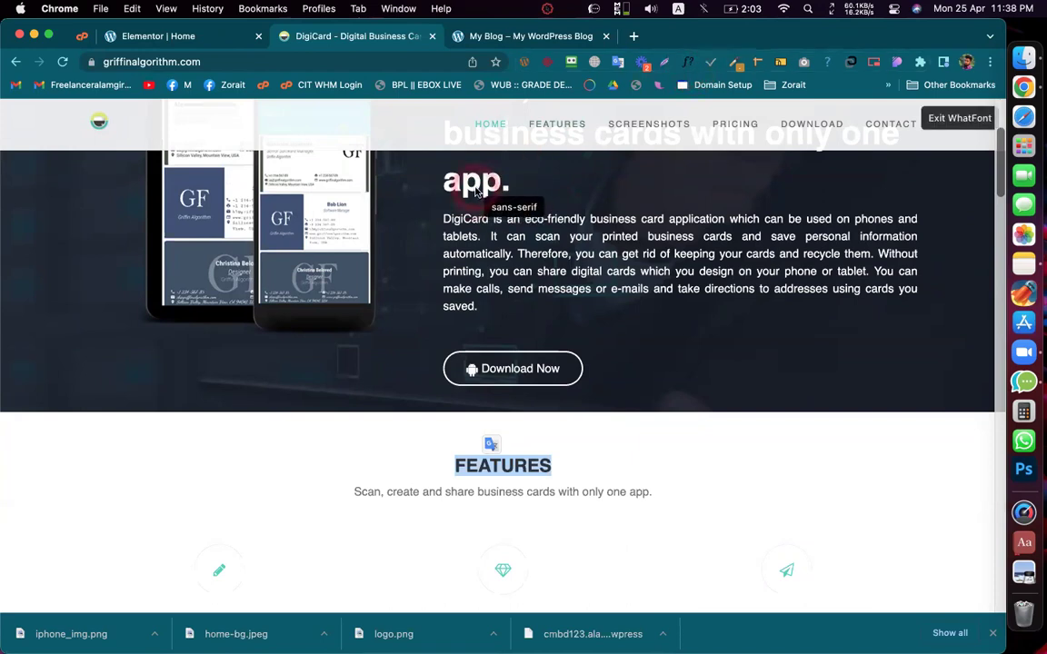
pyautogui.click(476, 187)
pyautogui.click(512, 469)
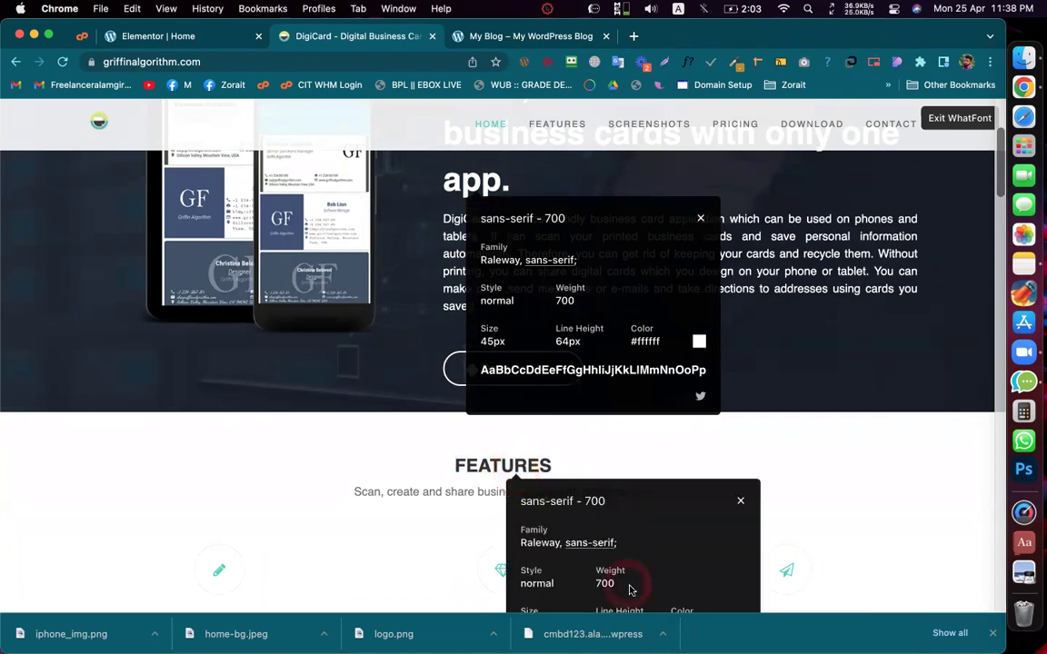
pyautogui.scroll(-2, 627, 589)
pyautogui.scroll(2, 632, 590)
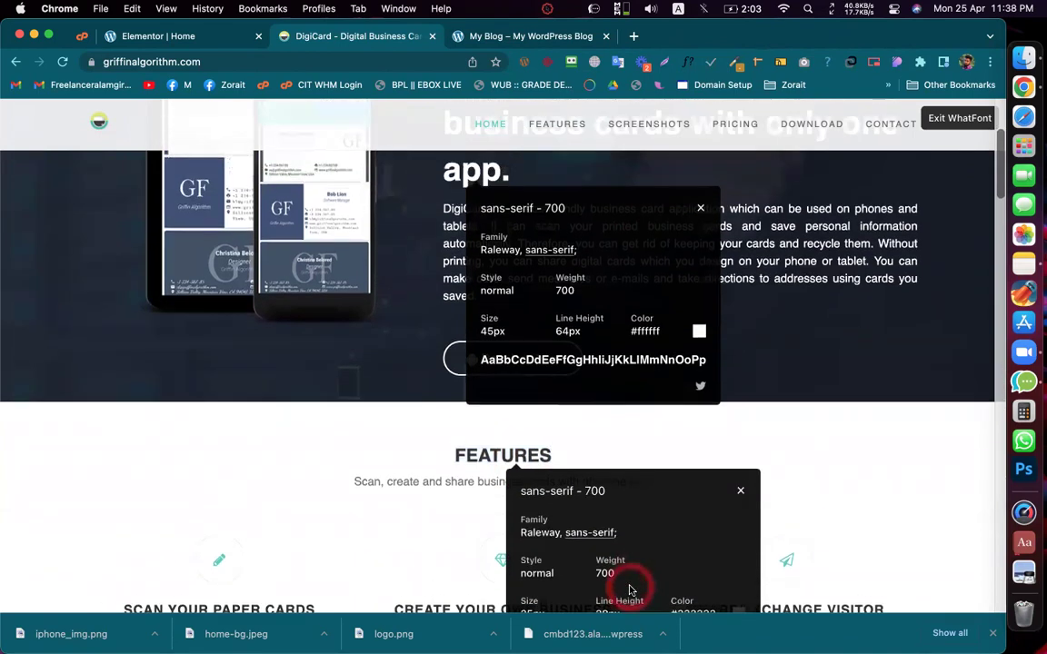
pyautogui.click(742, 498)
pyautogui.click(699, 211)
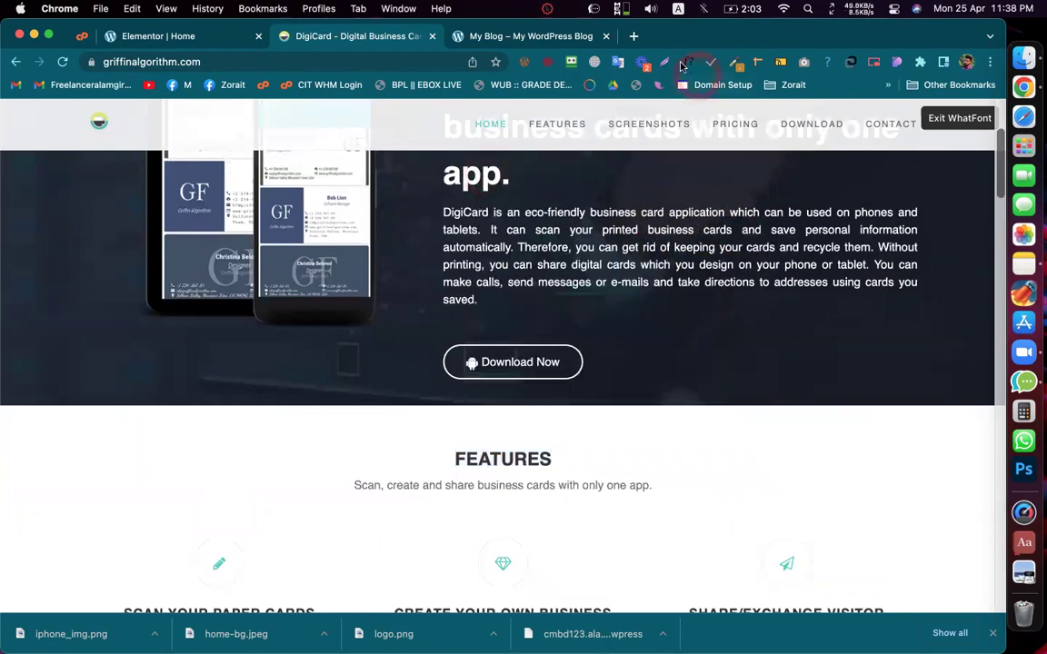
pyautogui.click(681, 65)
pyautogui.scroll(5, 615, 210)
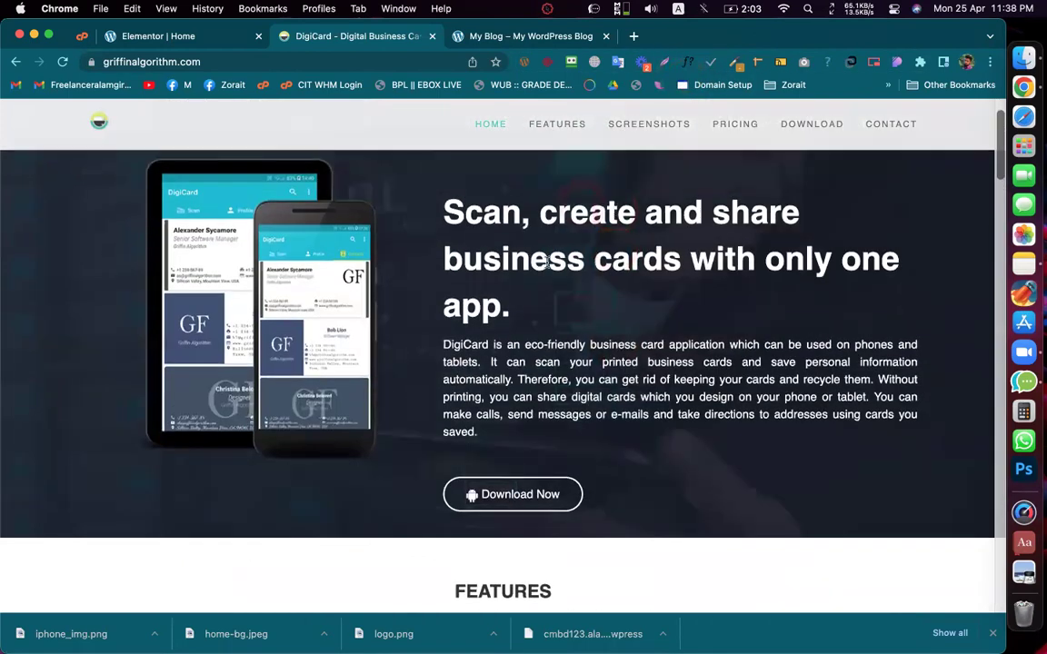
# Step: Scroll the DigiCard reference page from the hero down to the footer
pyautogui.scroll(-3, 545, 259)
pyautogui.scroll(-1, 508, 277)
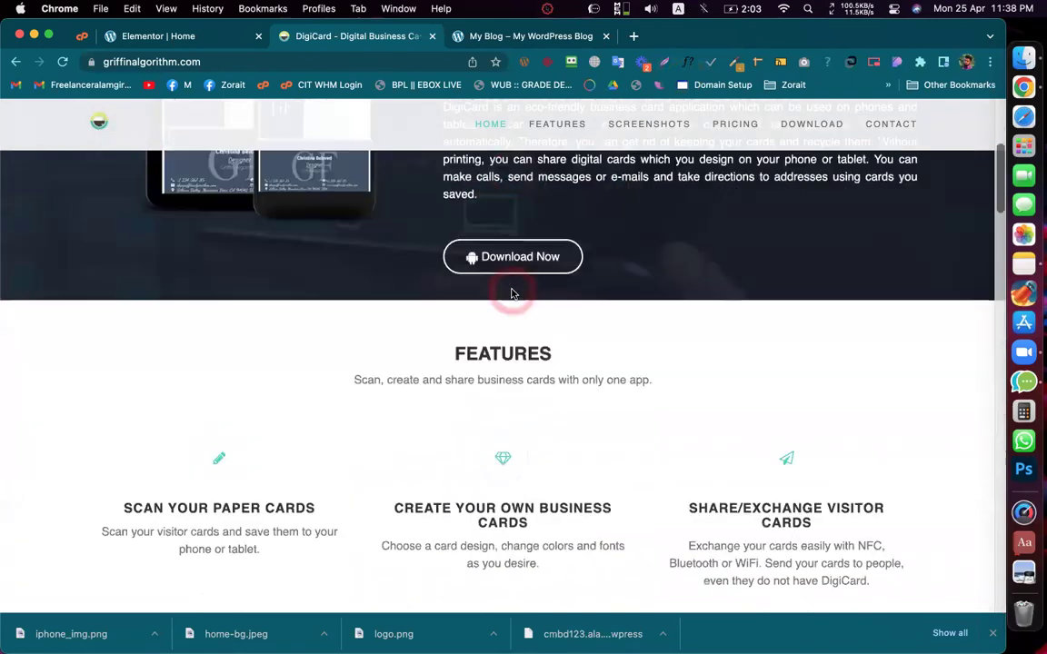
pyautogui.scroll(-4, 482, 370)
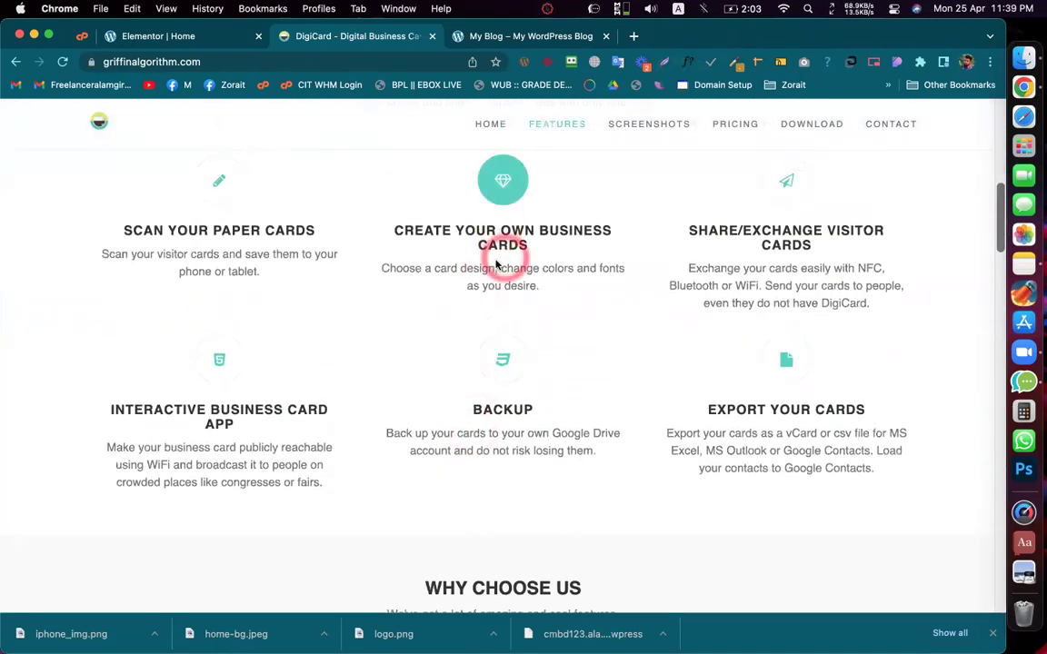
pyautogui.scroll(-2, 498, 259)
pyautogui.scroll(-5, 502, 291)
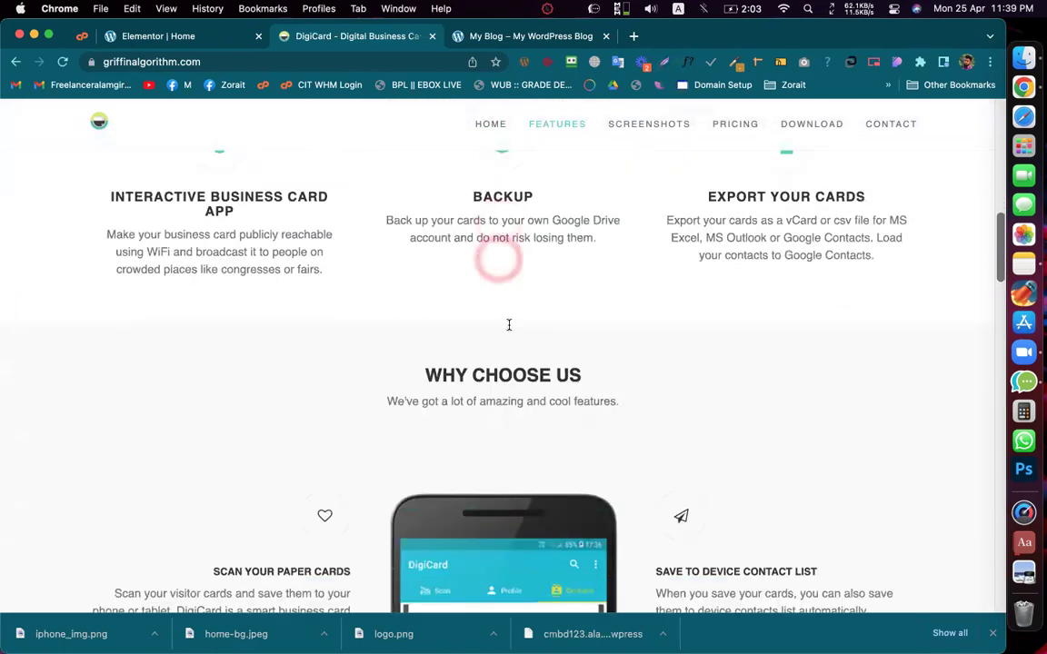
pyautogui.scroll(-5, 506, 393)
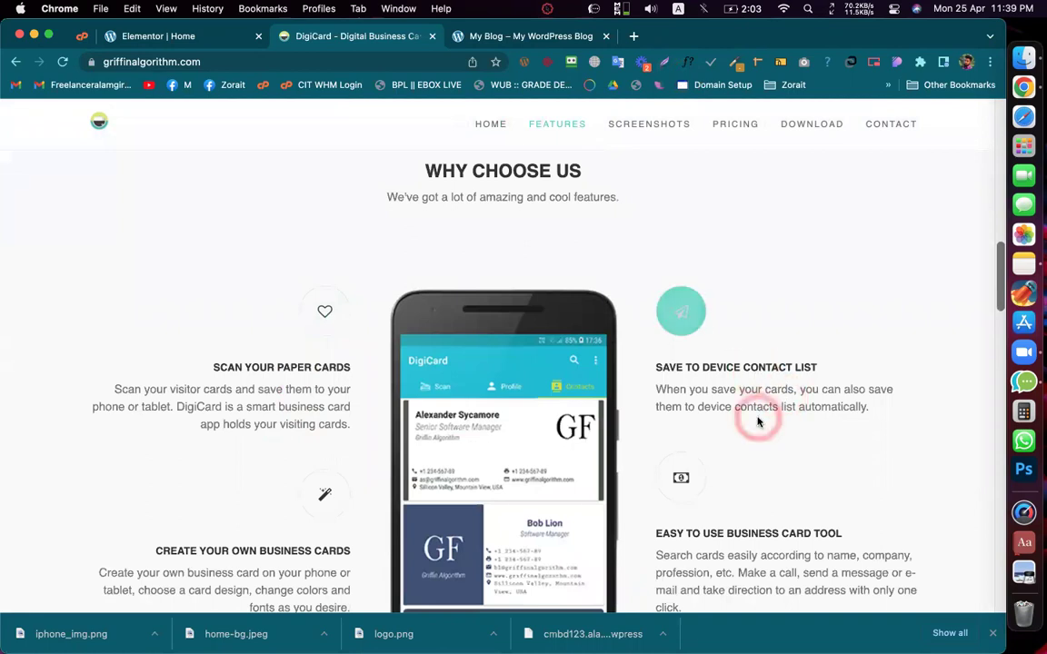
pyautogui.scroll(-14, 758, 400)
pyautogui.scroll(-2, 757, 416)
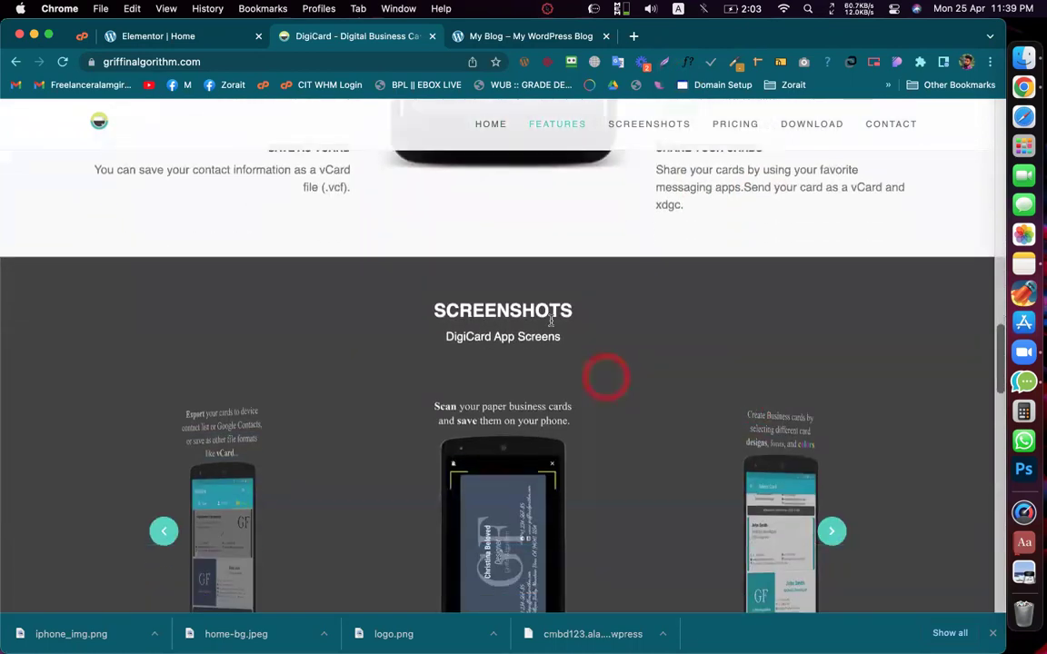
pyautogui.scroll(-12, 540, 352)
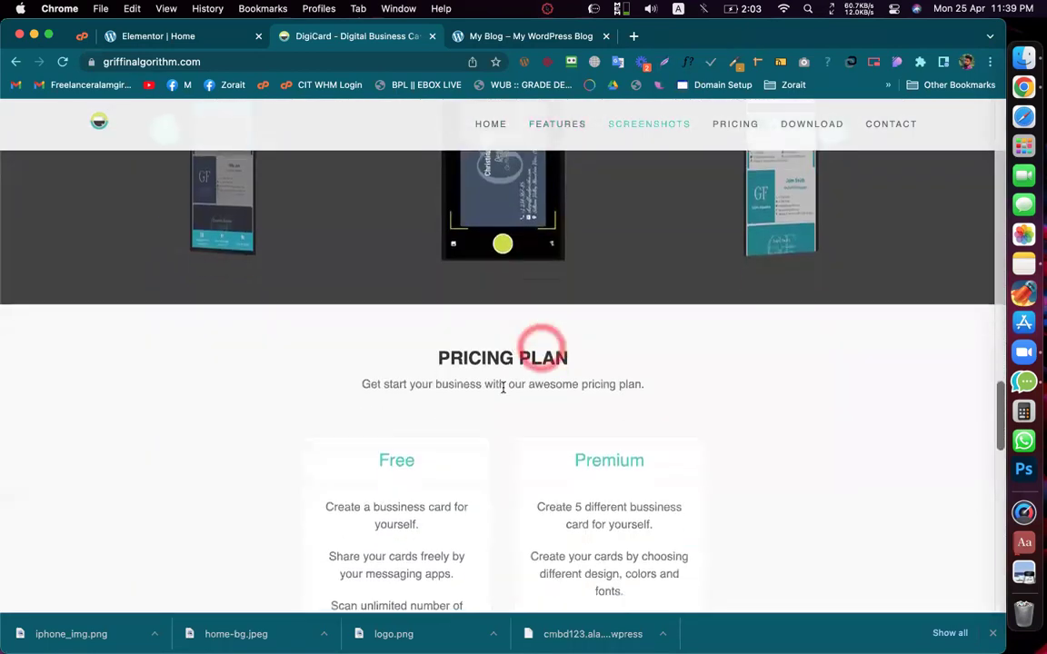
pyautogui.scroll(-9, 503, 389)
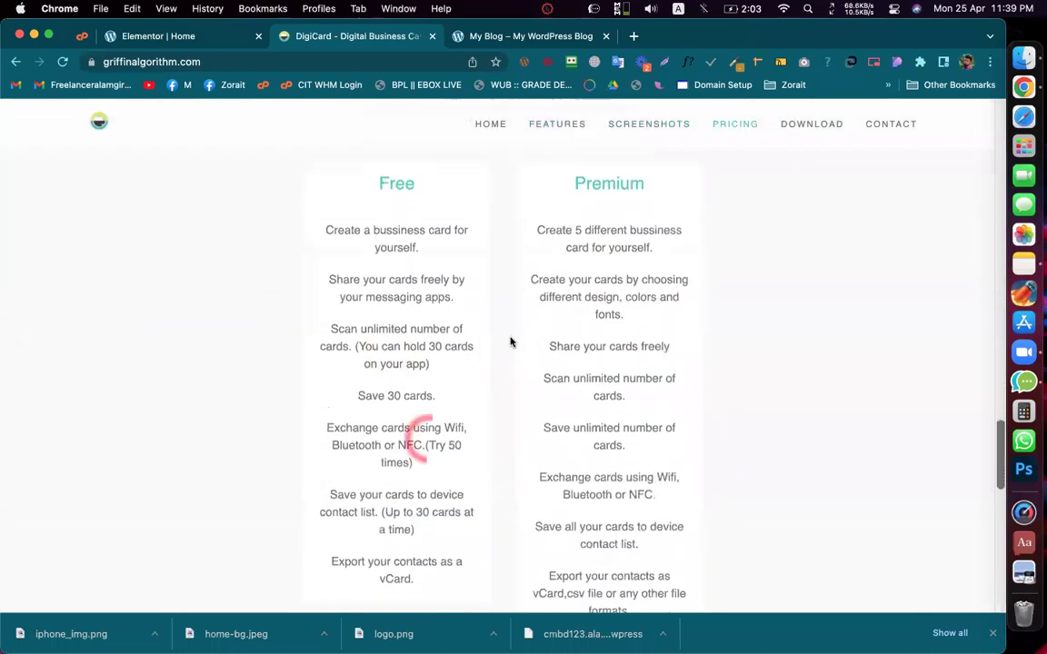
pyautogui.scroll(-14, 494, 355)
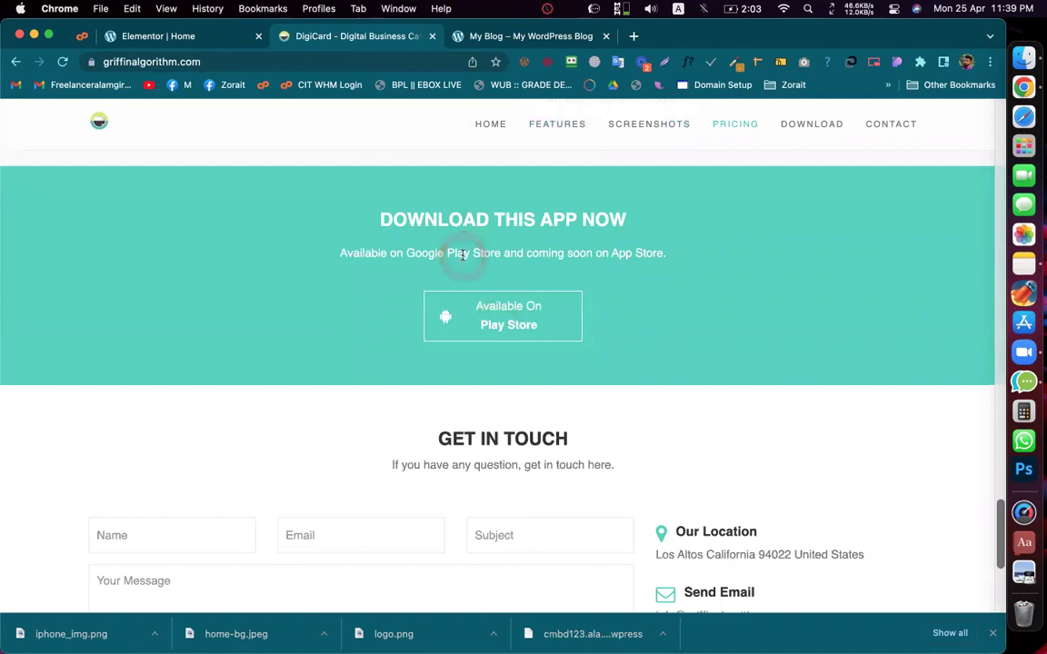
pyautogui.scroll(-4, 462, 259)
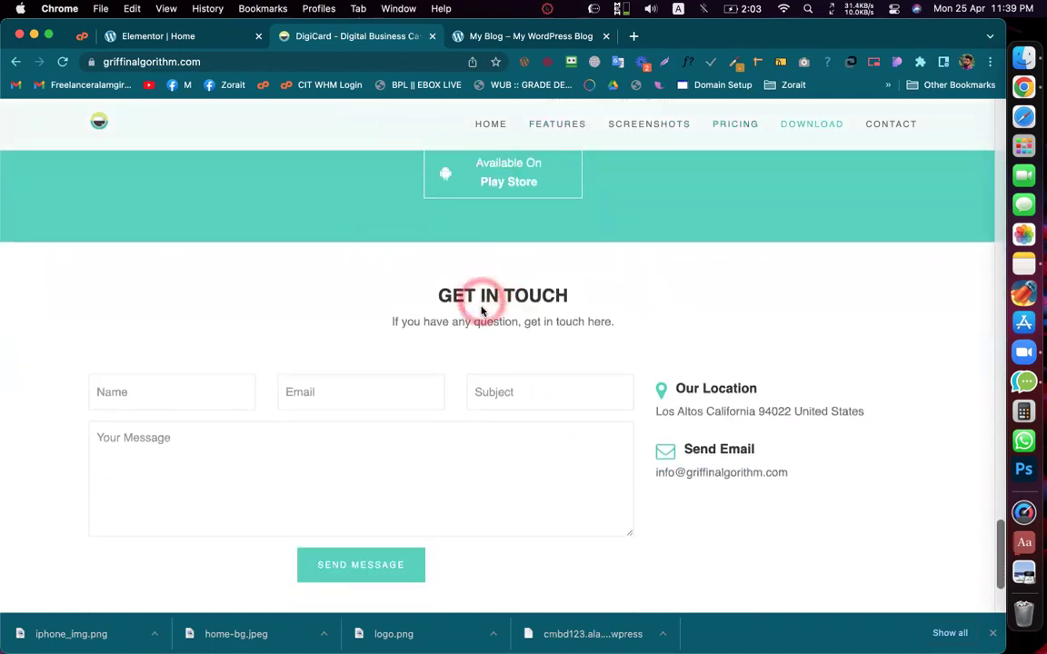
pyautogui.scroll(-5, 525, 349)
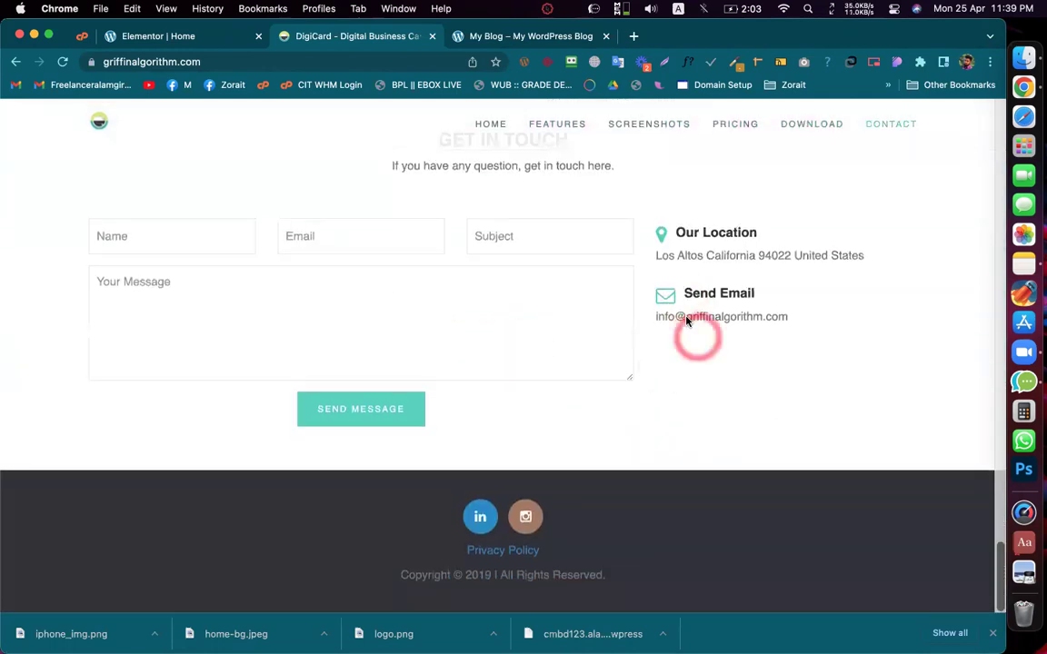
pyautogui.scroll(3, 686, 321)
pyautogui.scroll(15, 686, 320)
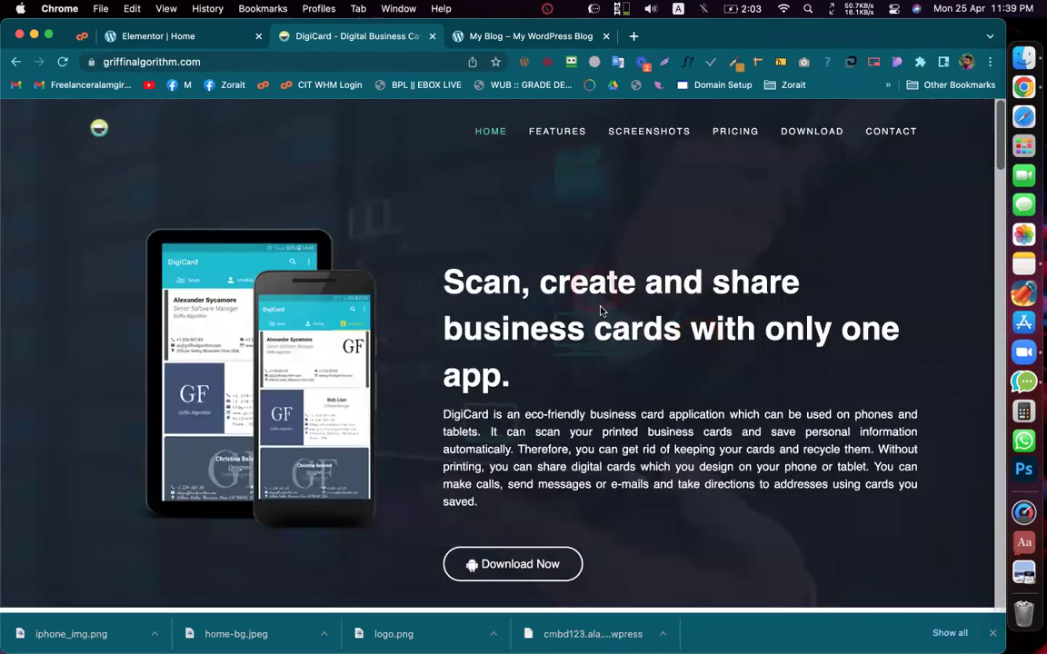
# Step: Select the hero headline text on the reference page to examine it
pyautogui.click(560, 338)
pyautogui.moveTo(514, 383); pyautogui.dragTo(448, 276)
pyautogui.click(498, 255)
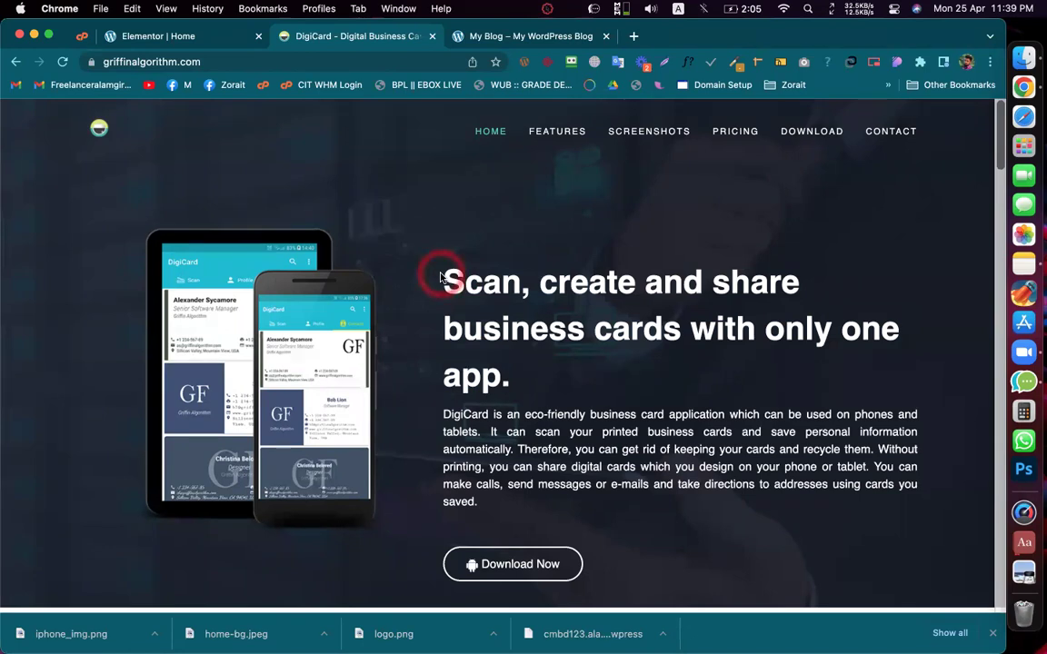
pyautogui.click(516, 382)
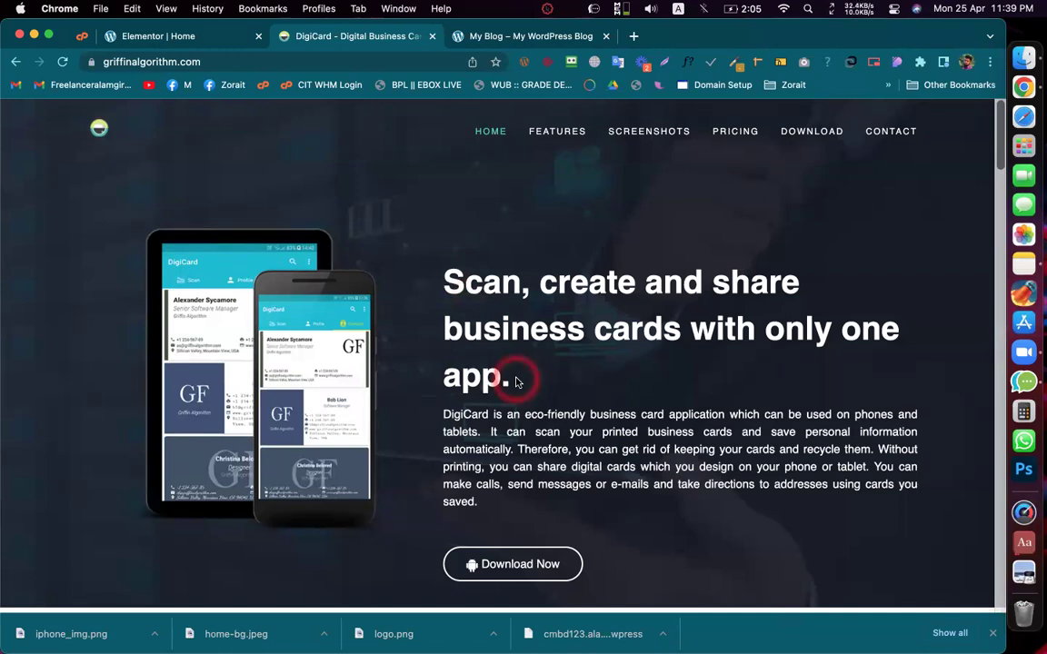
pyautogui.click(289, 38)
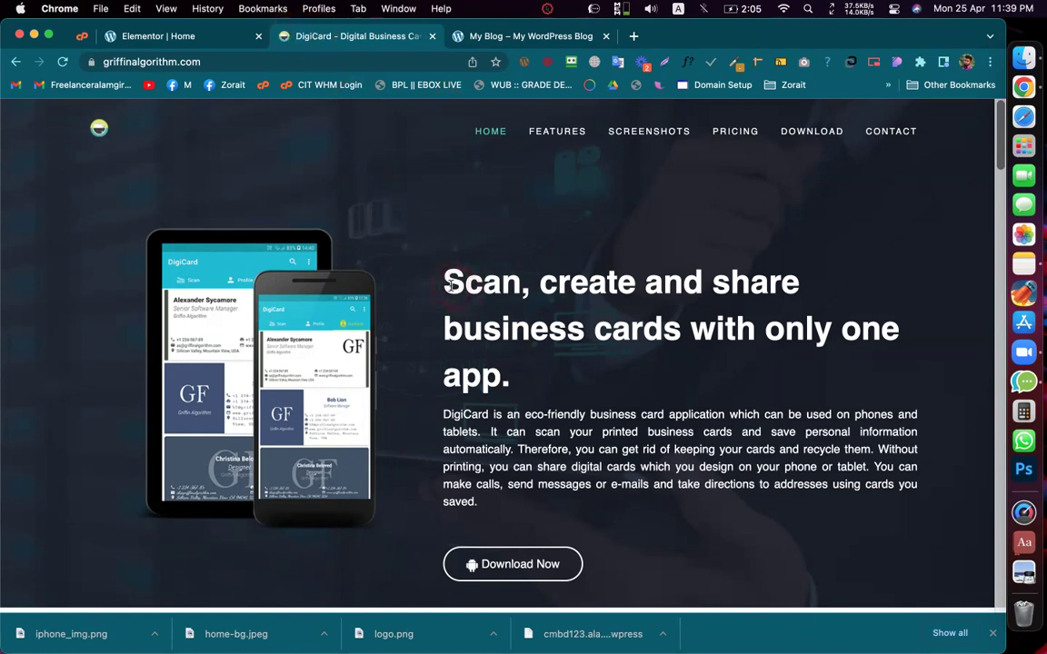
pyautogui.moveTo(452, 286); pyautogui.dragTo(549, 390)
pyautogui.click(556, 398)
# Step: Scroll back to the hero and switch to the Elementor | Home tab
pyautogui.scroll(-2, 558, 400)
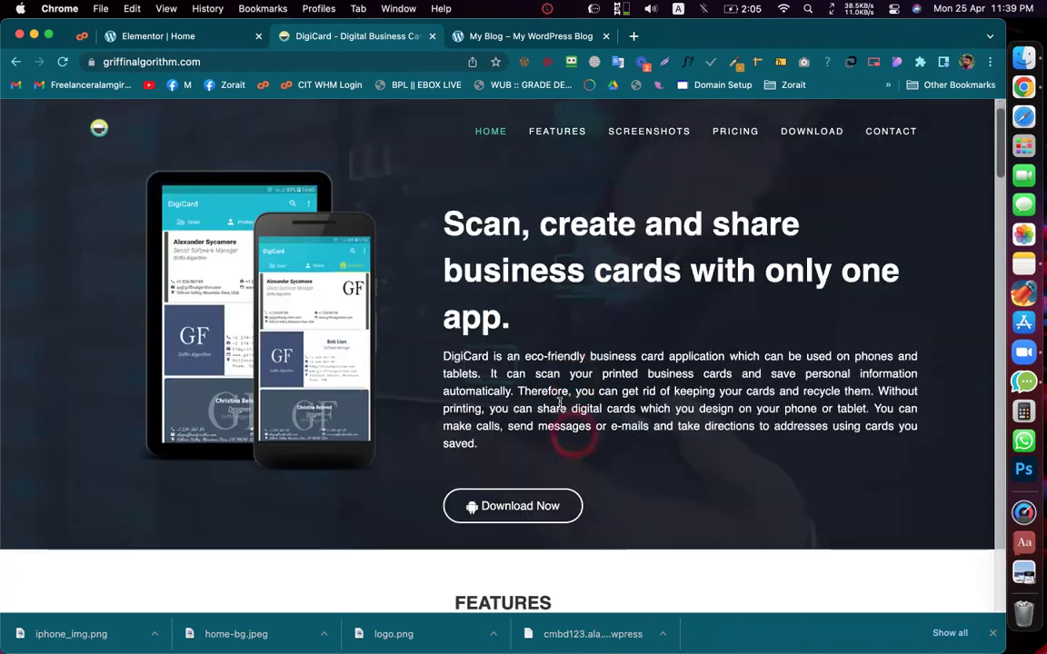
pyautogui.scroll(-5, 560, 403)
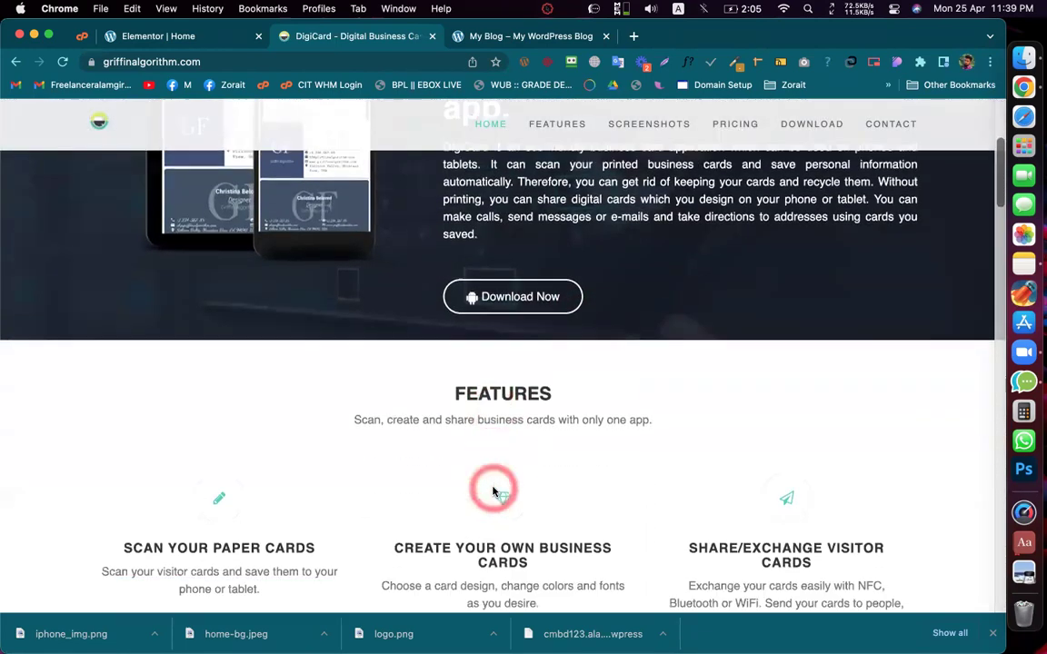
pyautogui.scroll(1, 547, 378)
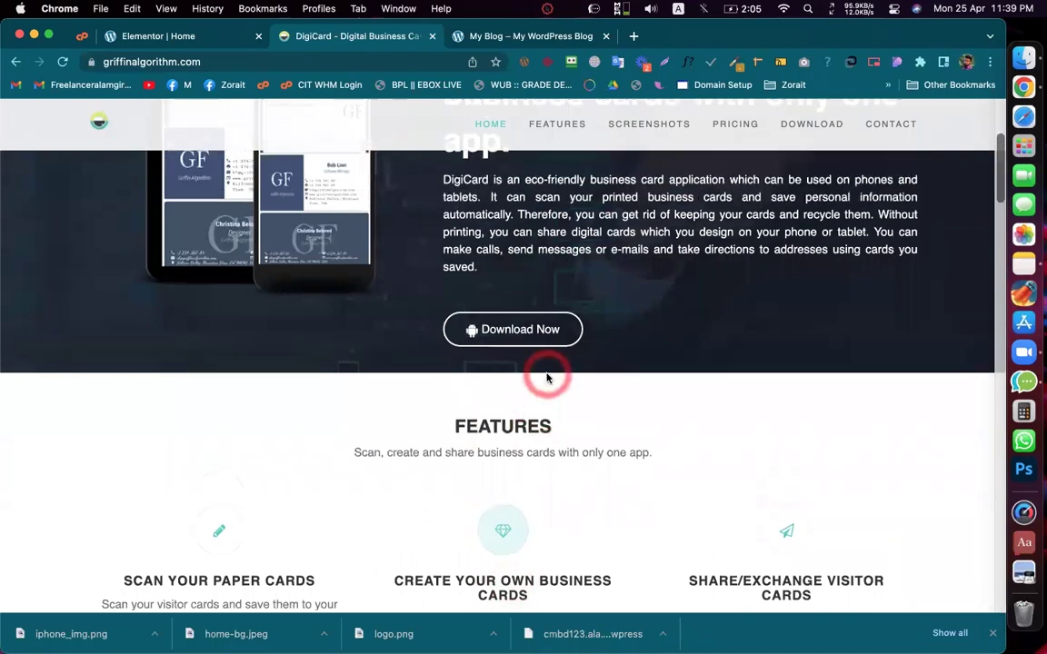
pyautogui.scroll(6, 547, 378)
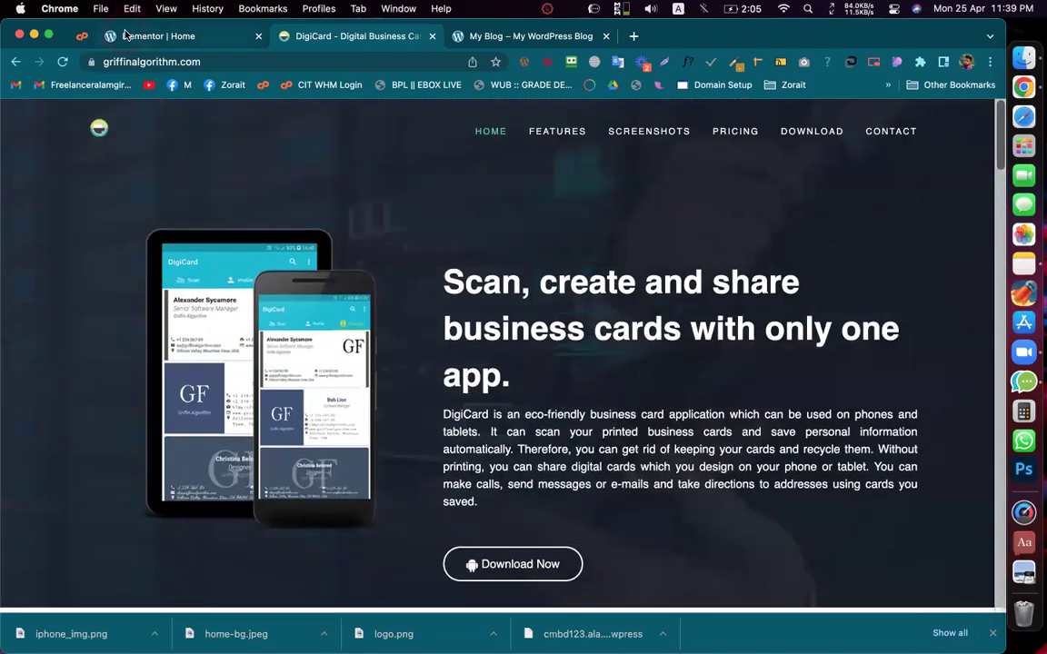
pyautogui.click(125, 34)
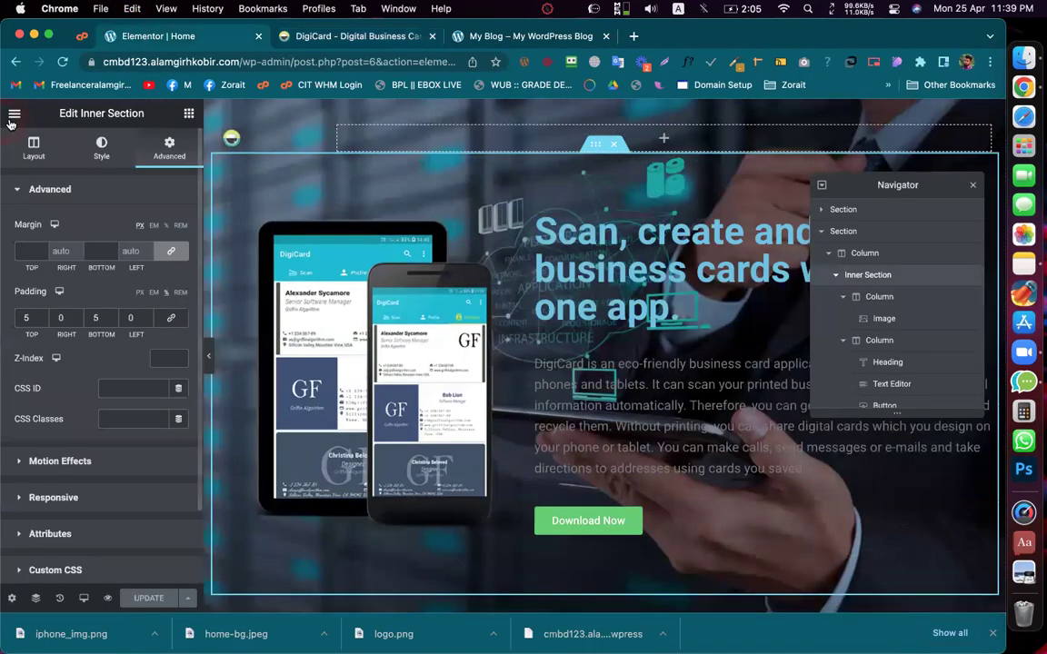
# Step: Show Site Settings > Global Colors (Primary, Secondary, Text, Accent), then switch to the DigiCard tab
pyautogui.click(12, 118)
pyautogui.click(12, 113)
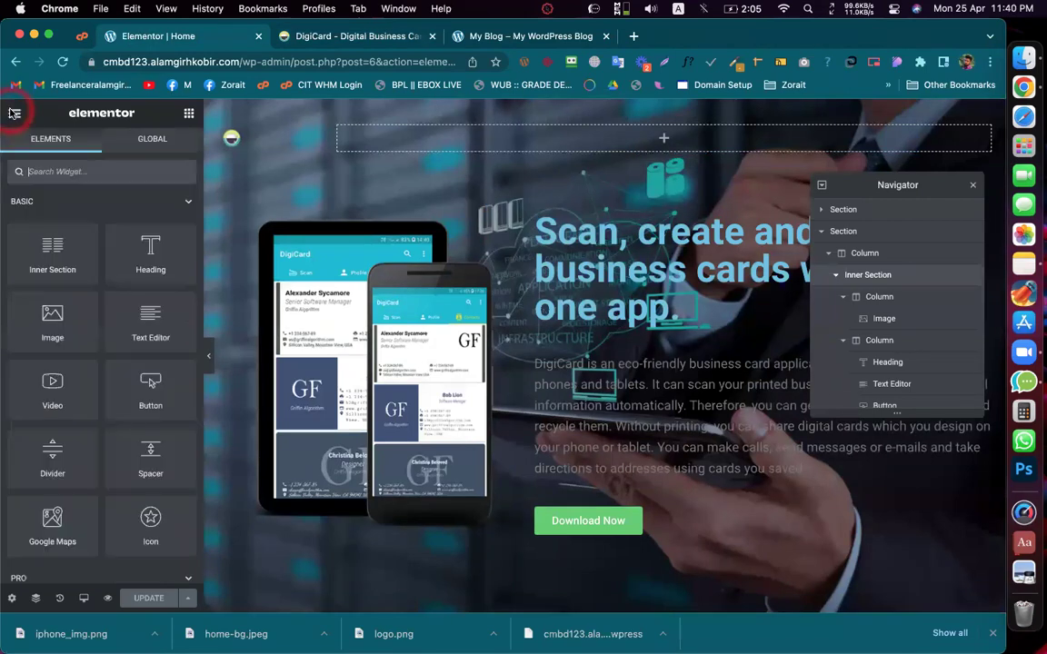
pyautogui.click(15, 112)
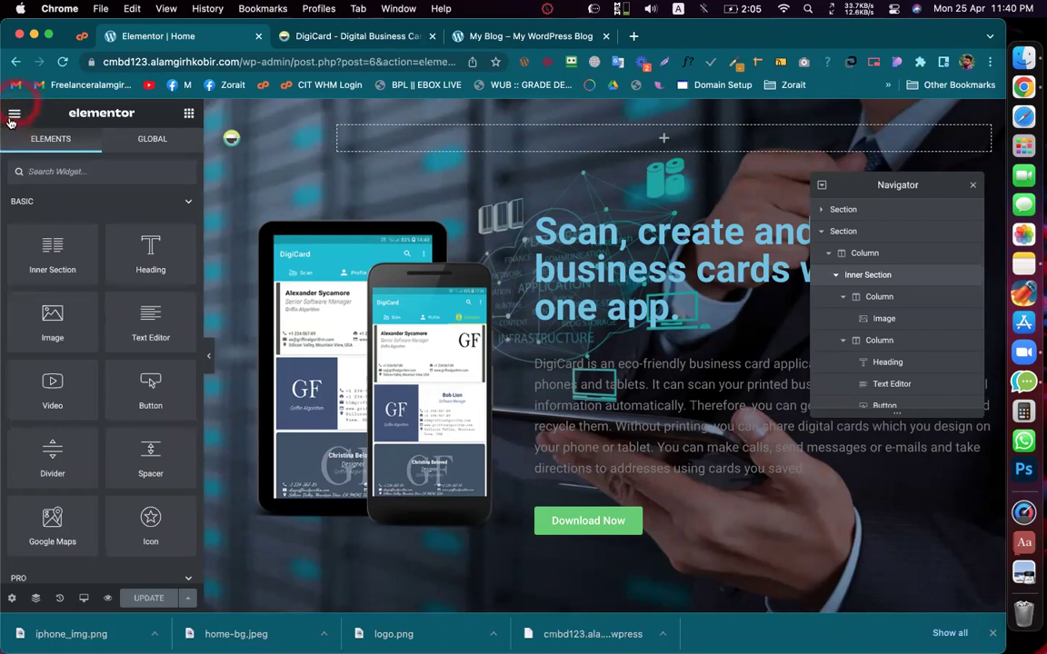
pyautogui.click(16, 113)
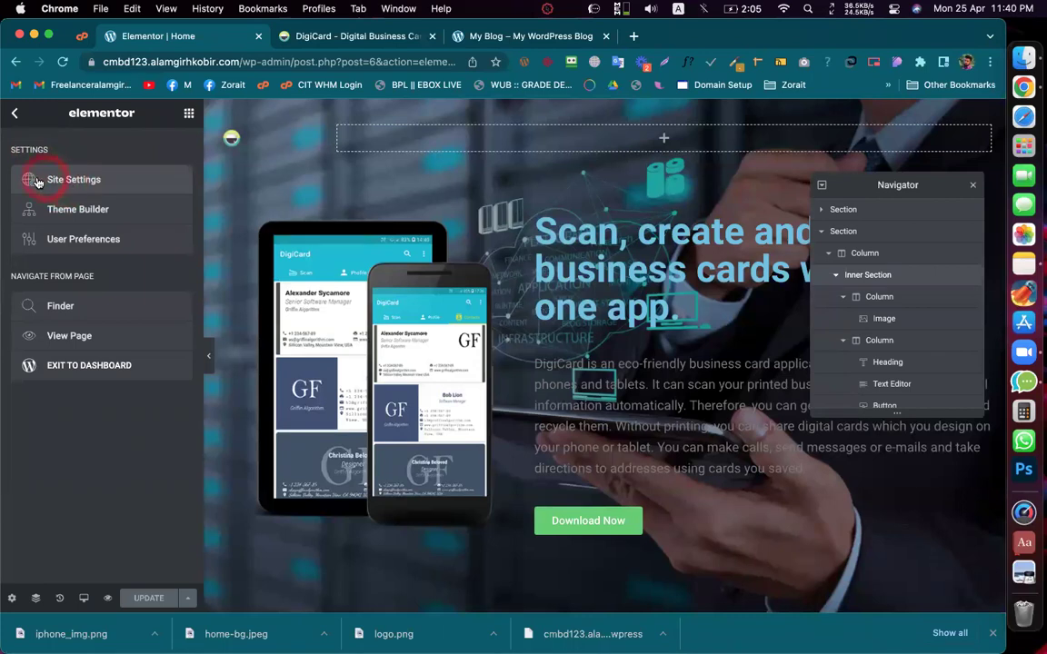
pyautogui.click(56, 182)
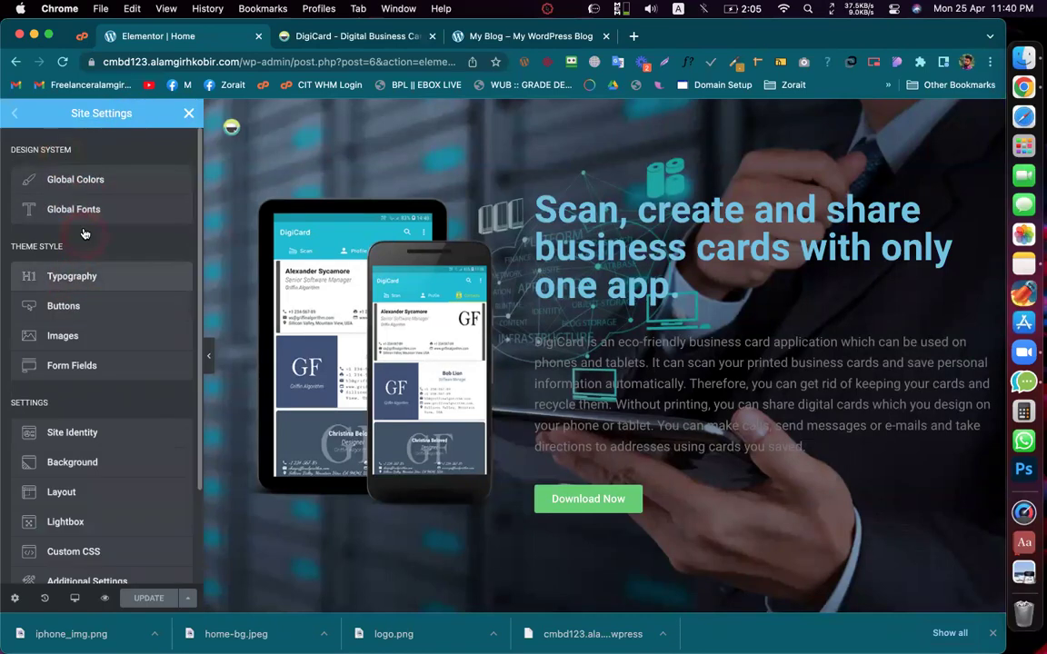
pyautogui.click(82, 177)
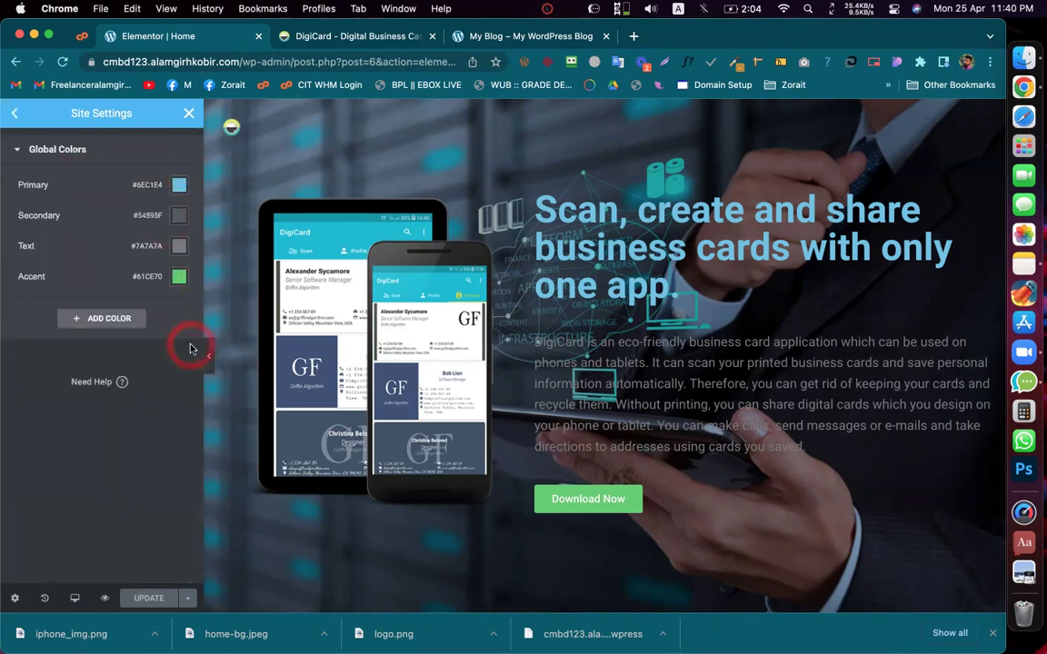
pyautogui.click(344, 35)
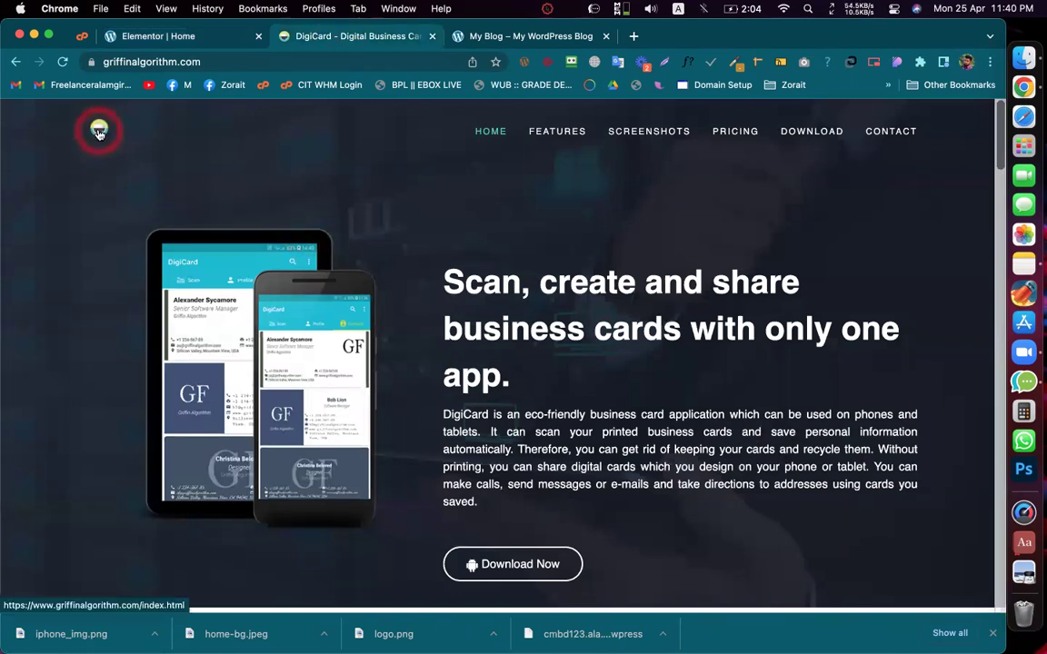
# Step: Copy the Features diamond icon's teal #51D2C0 with ColorZilla, then return to Elementor
pyautogui.click(335, 302)
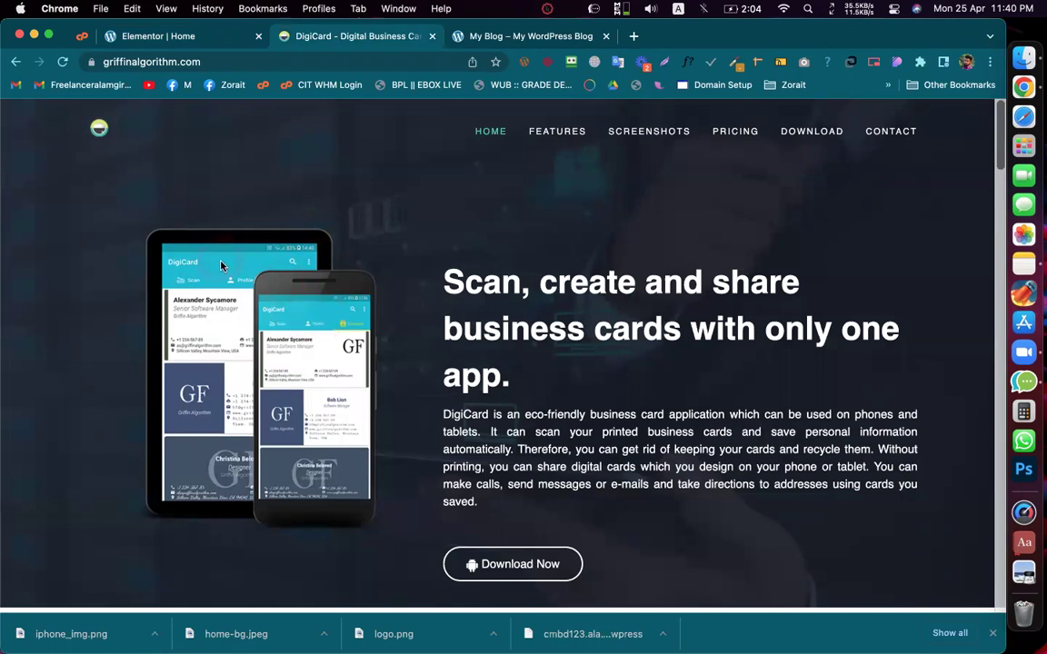
pyautogui.scroll(-5, 473, 323)
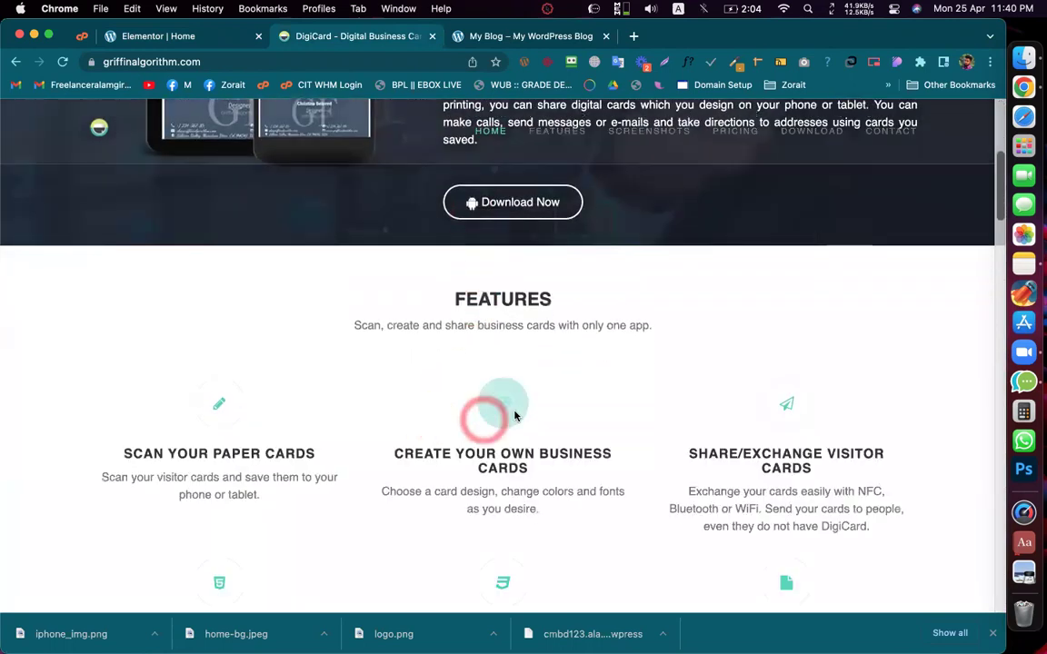
pyautogui.click(424, 315)
pyautogui.scroll(3, 474, 357)
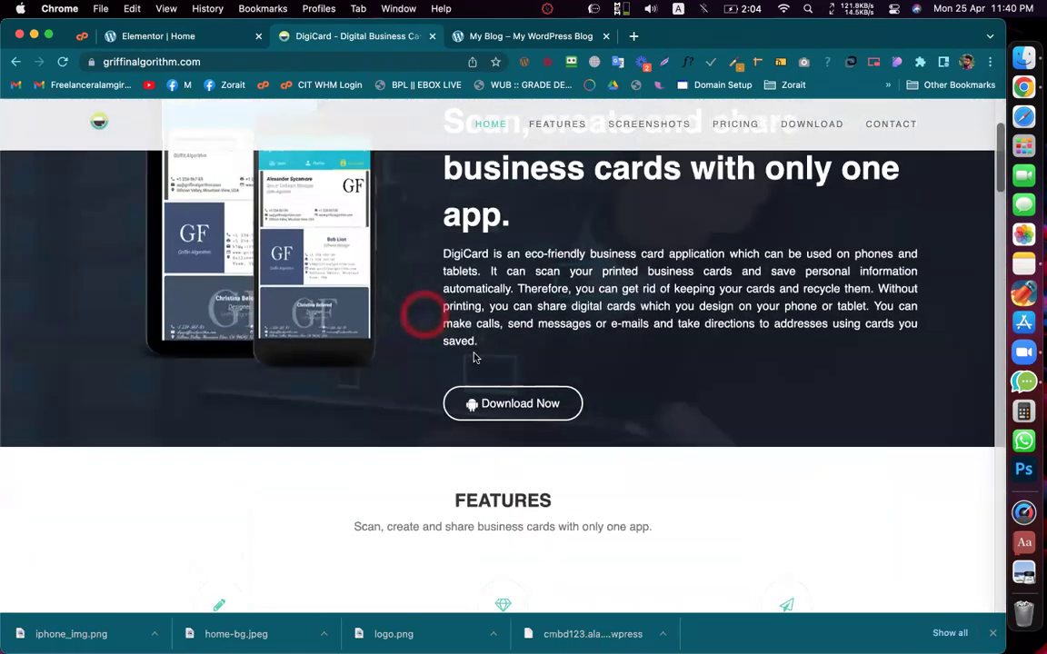
pyautogui.scroll(-2, 490, 345)
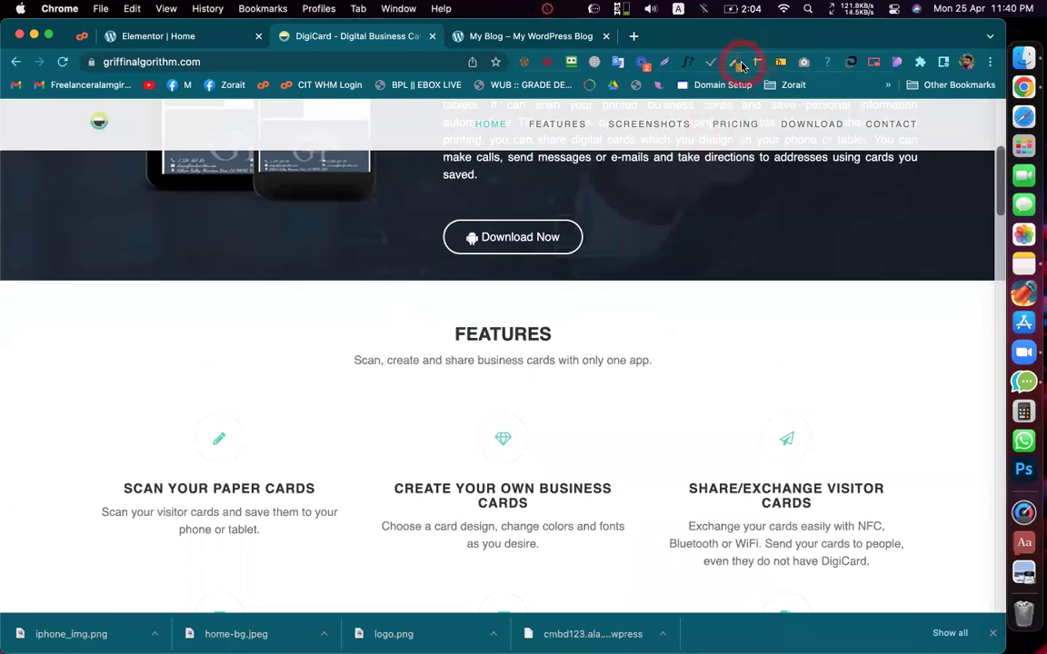
pyautogui.click(742, 64)
pyautogui.click(695, 82)
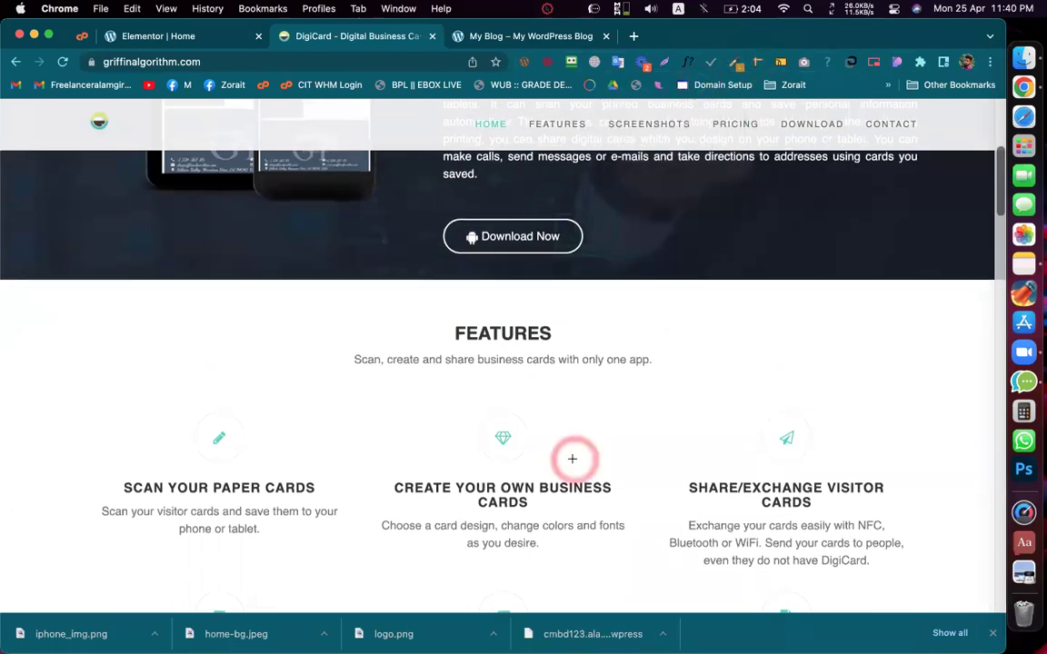
pyautogui.scroll(1, 509, 423)
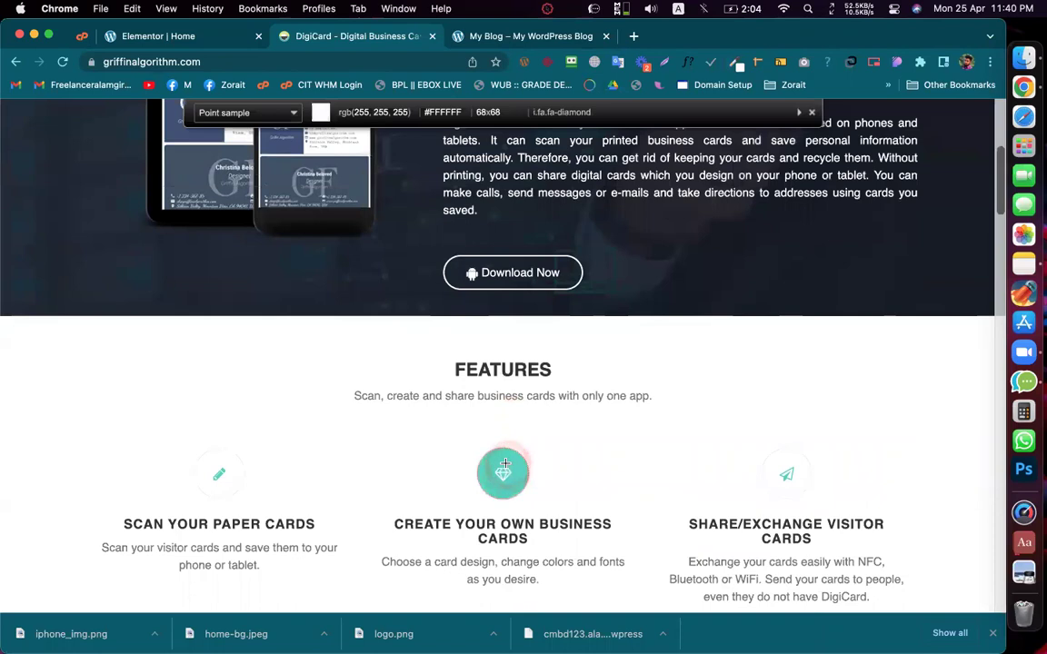
pyautogui.click(503, 459)
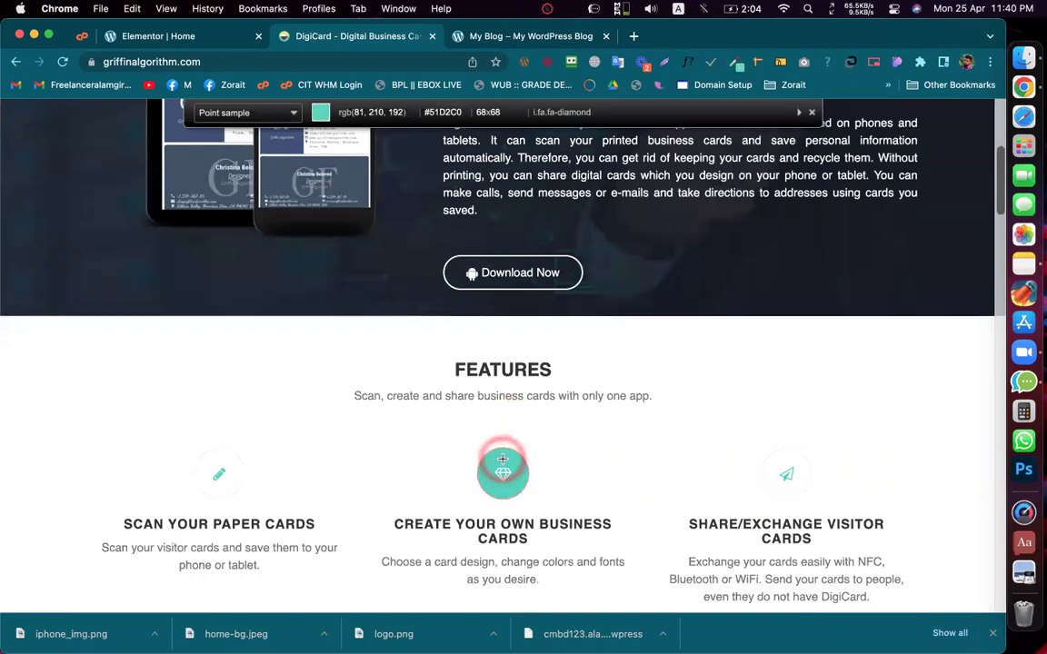
pyautogui.click(503, 461)
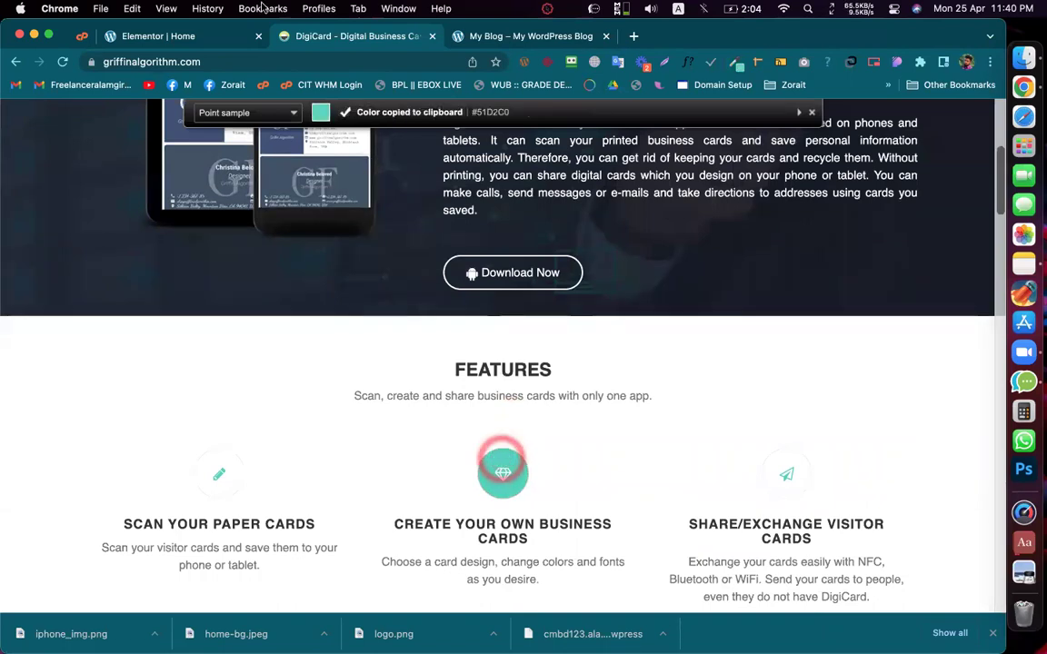
pyautogui.click(159, 36)
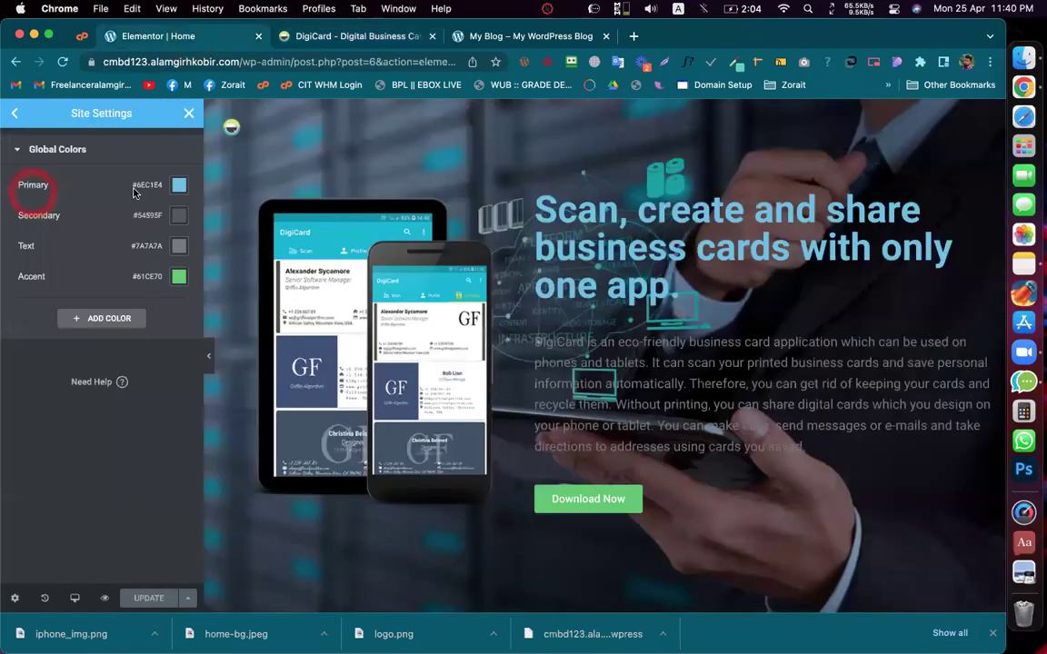
# Step: Replace the Primary global colour #6EC1E4 with teal #51D2C0, then switch to DigiCard
pyautogui.click(179, 185)
pyautogui.doubleClick(215, 406)
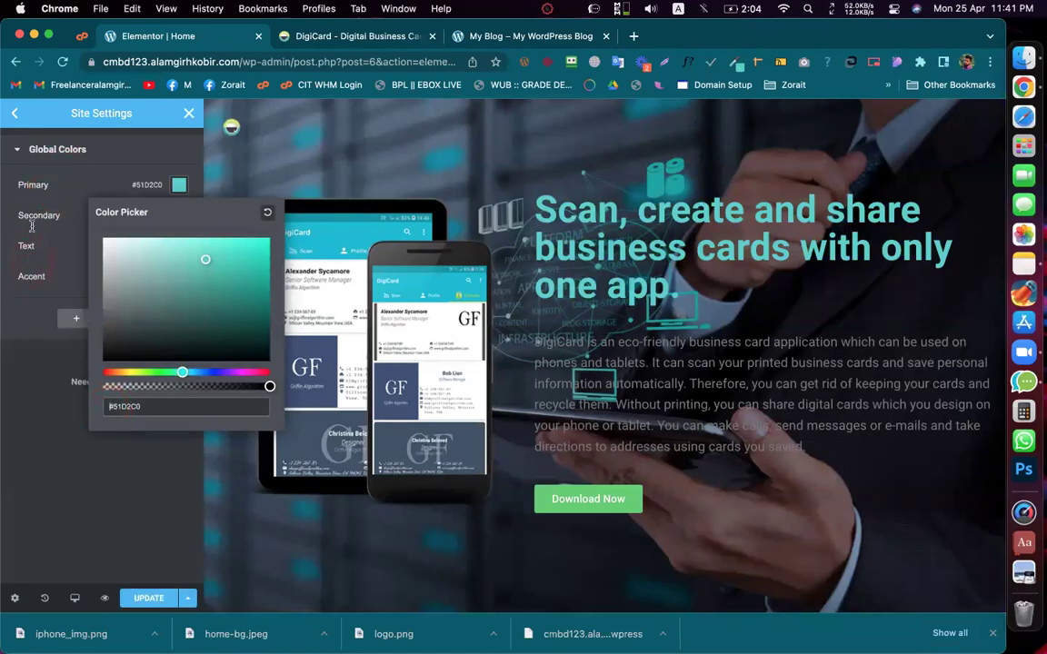
pyautogui.click(154, 459)
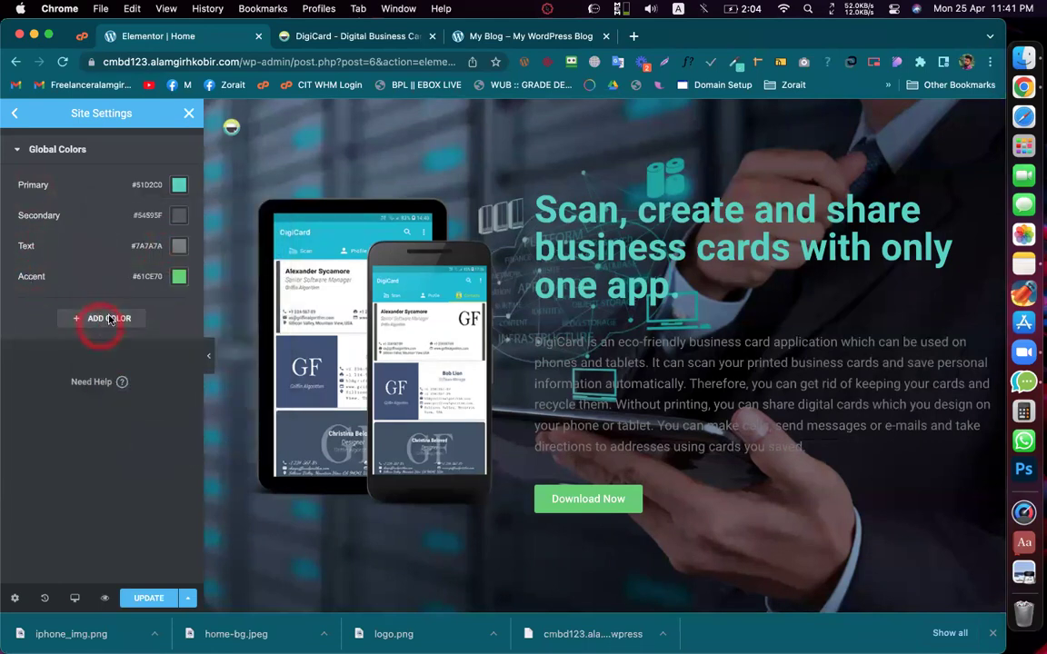
pyautogui.click(179, 216)
pyautogui.click(180, 183)
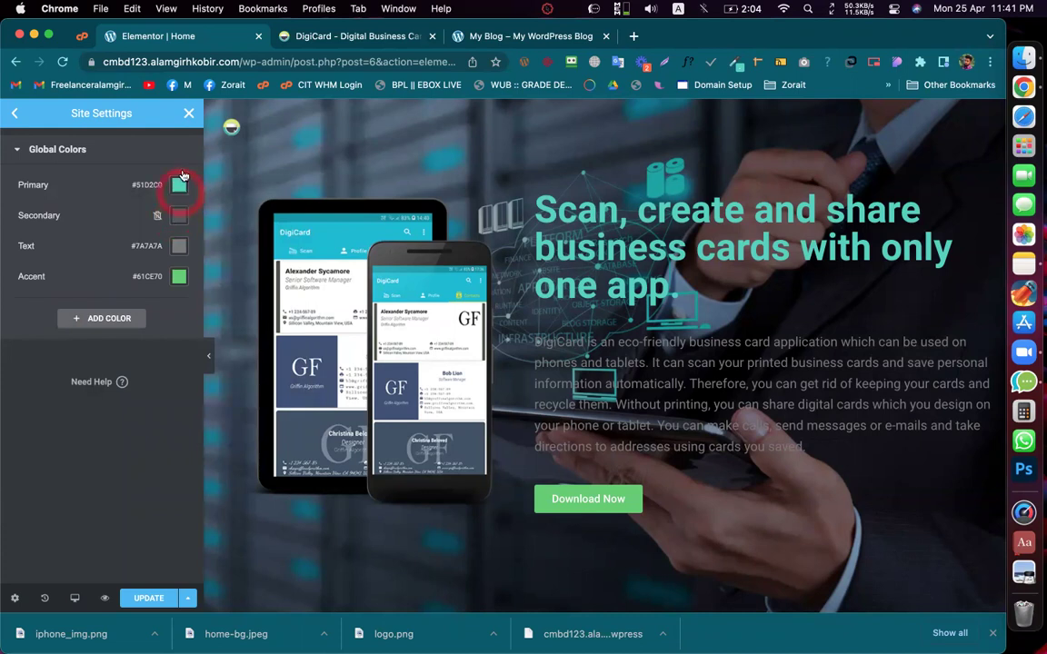
pyautogui.click(179, 277)
pyautogui.click(174, 182)
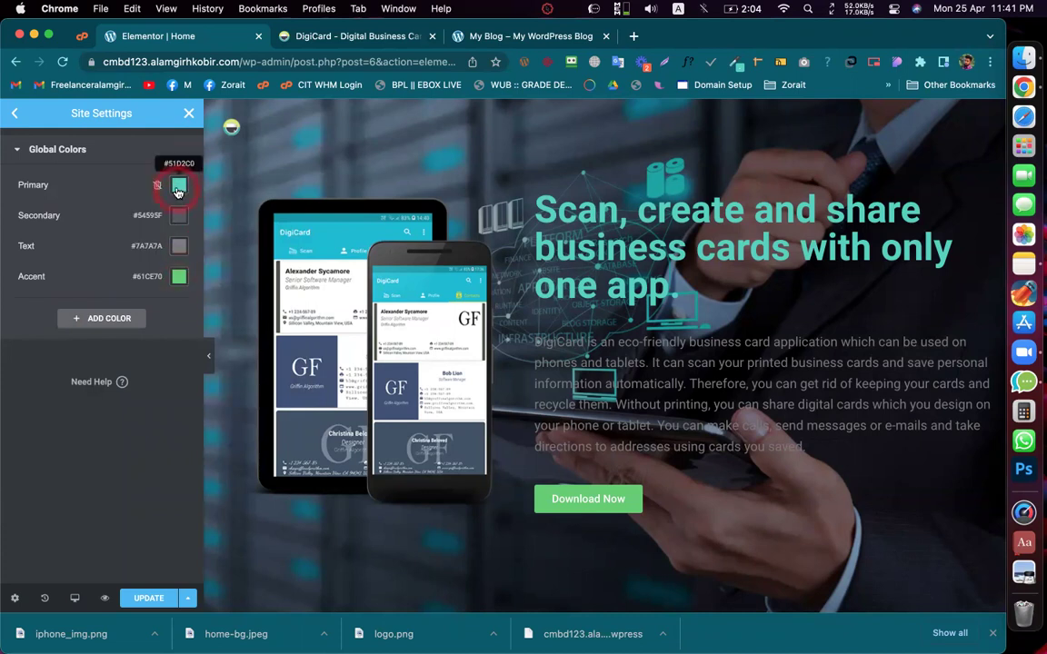
pyautogui.click(304, 34)
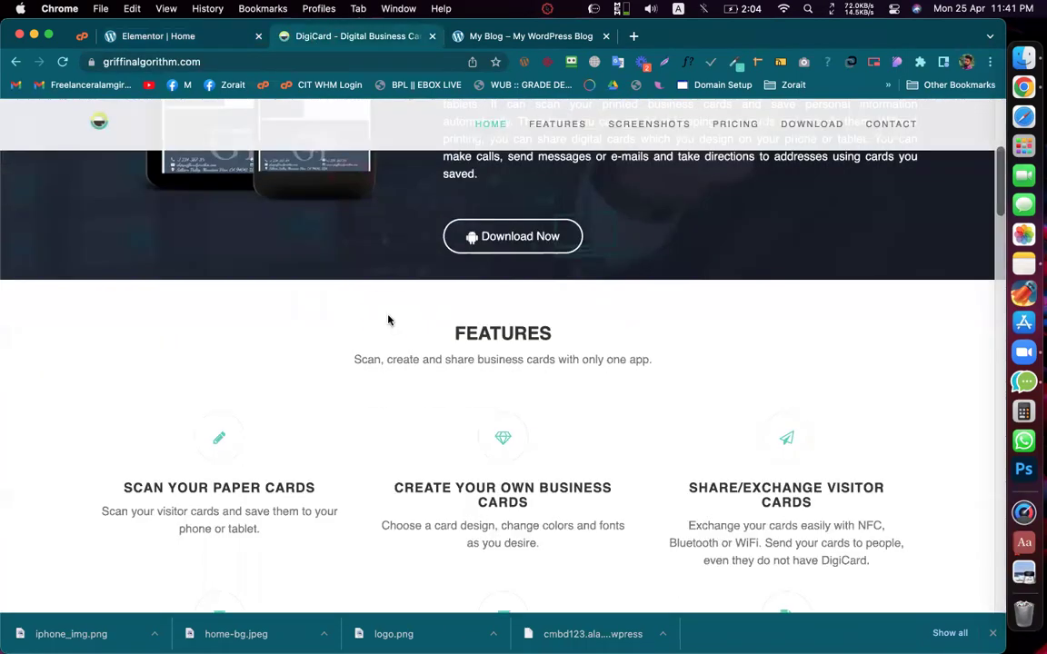
# Step: Copy the pricing section's light grey #F9F9F9 background with ColorZilla, then return to Elementor
pyautogui.scroll(5, 388, 320)
pyautogui.scroll(2, 388, 320)
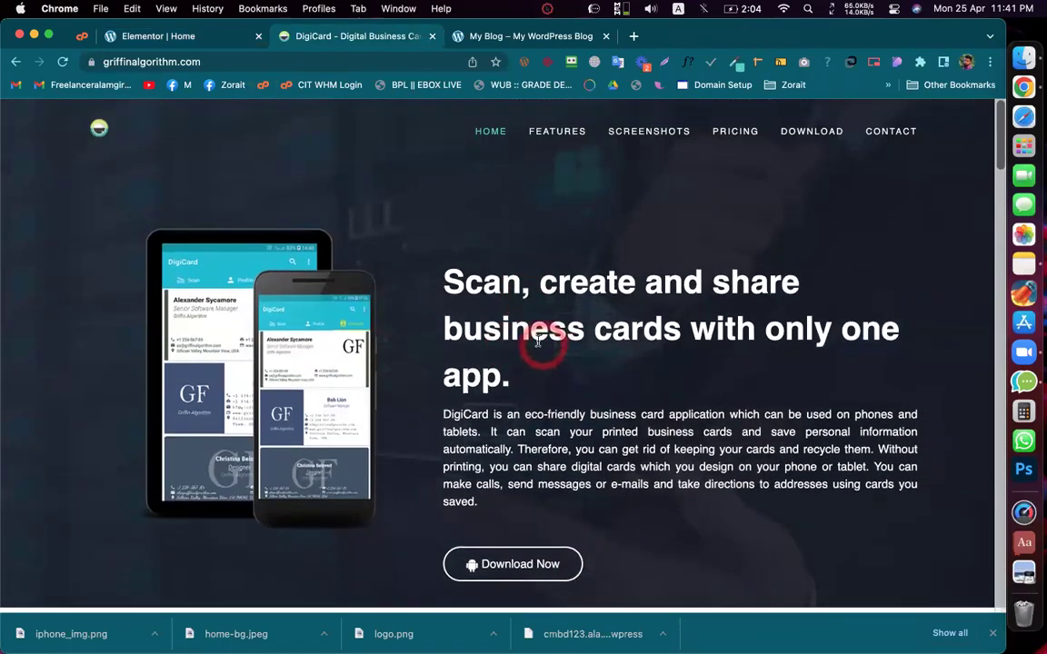
pyautogui.scroll(-10, 507, 445)
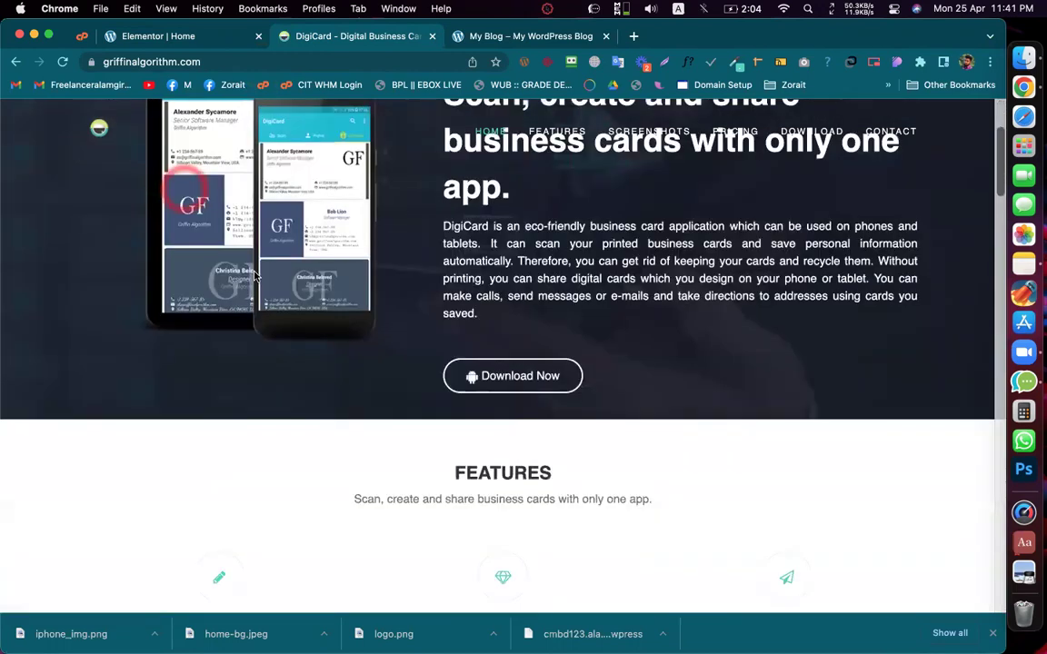
pyautogui.scroll(-6, 507, 448)
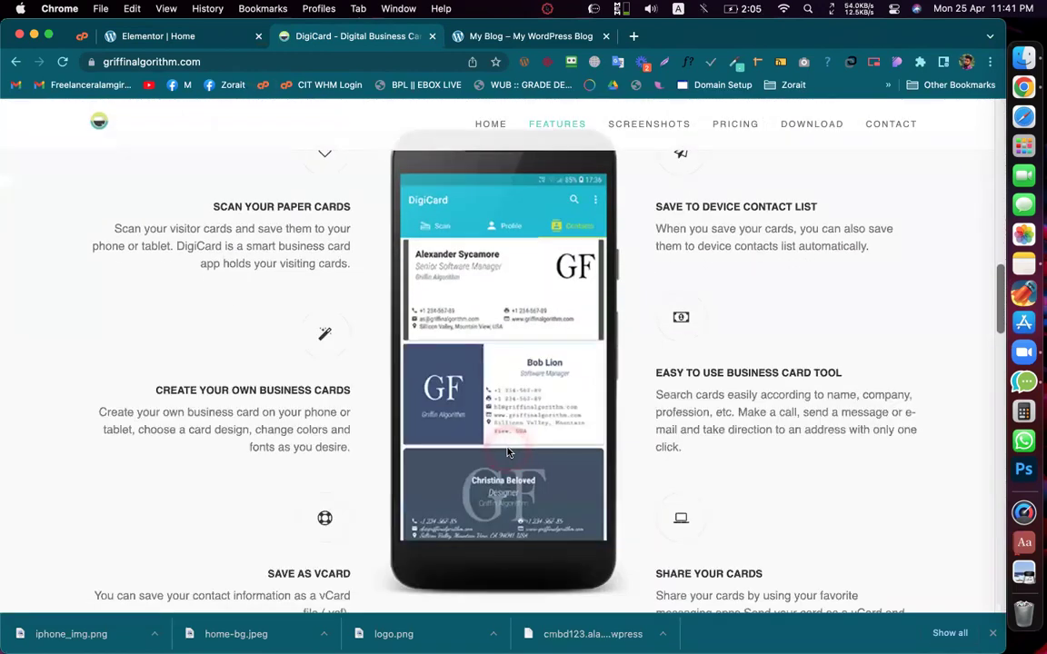
pyautogui.scroll(-3, 507, 452)
pyautogui.scroll(-6, 507, 451)
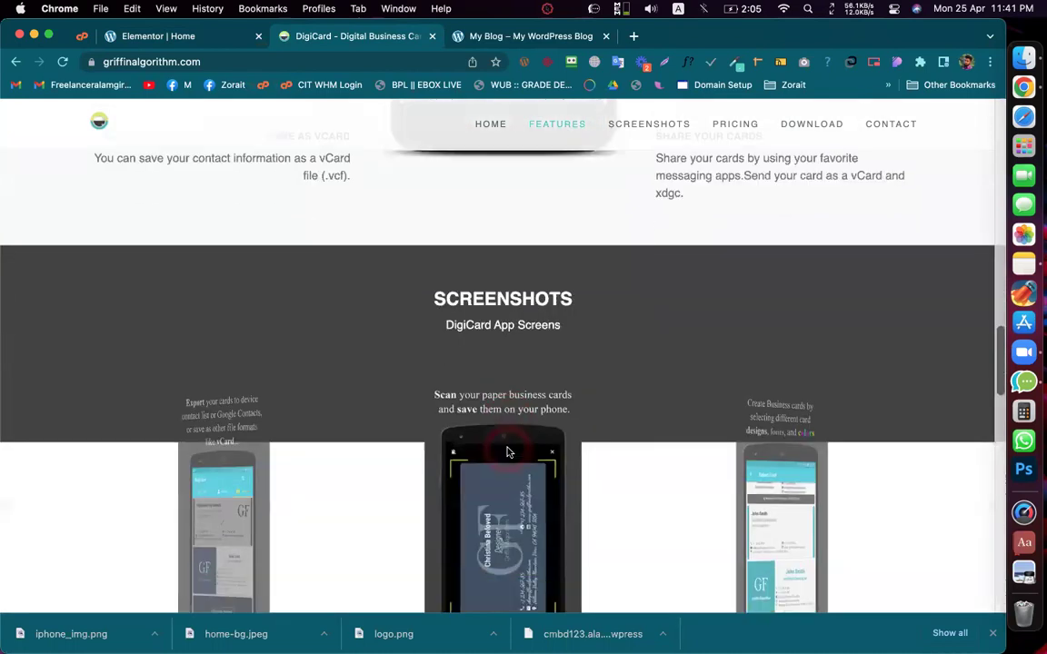
pyautogui.scroll(-7, 507, 452)
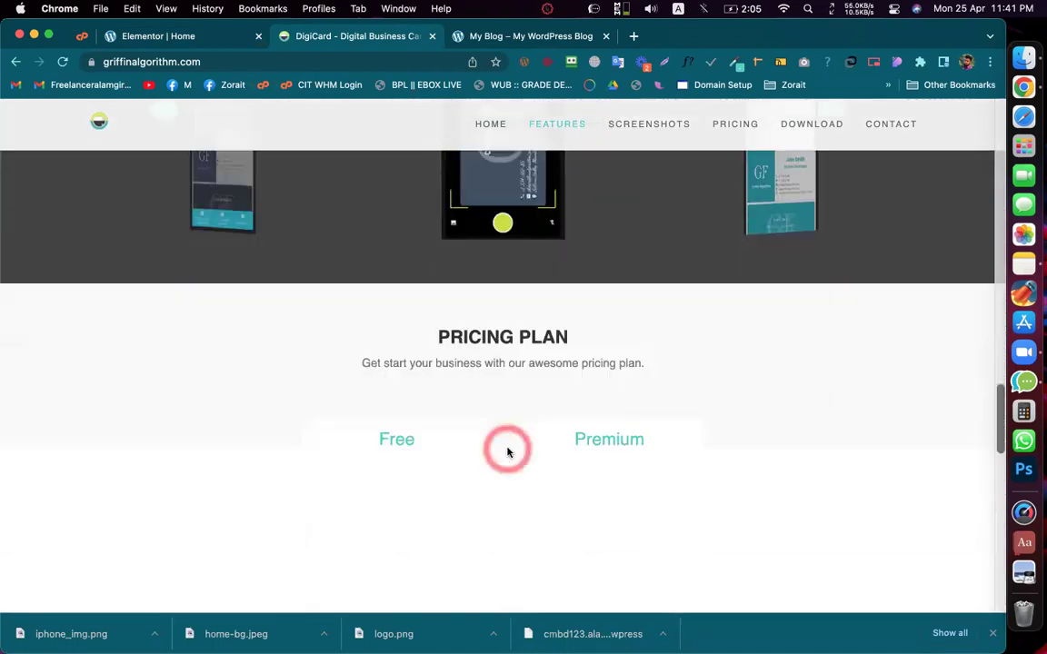
pyautogui.scroll(-6, 507, 451)
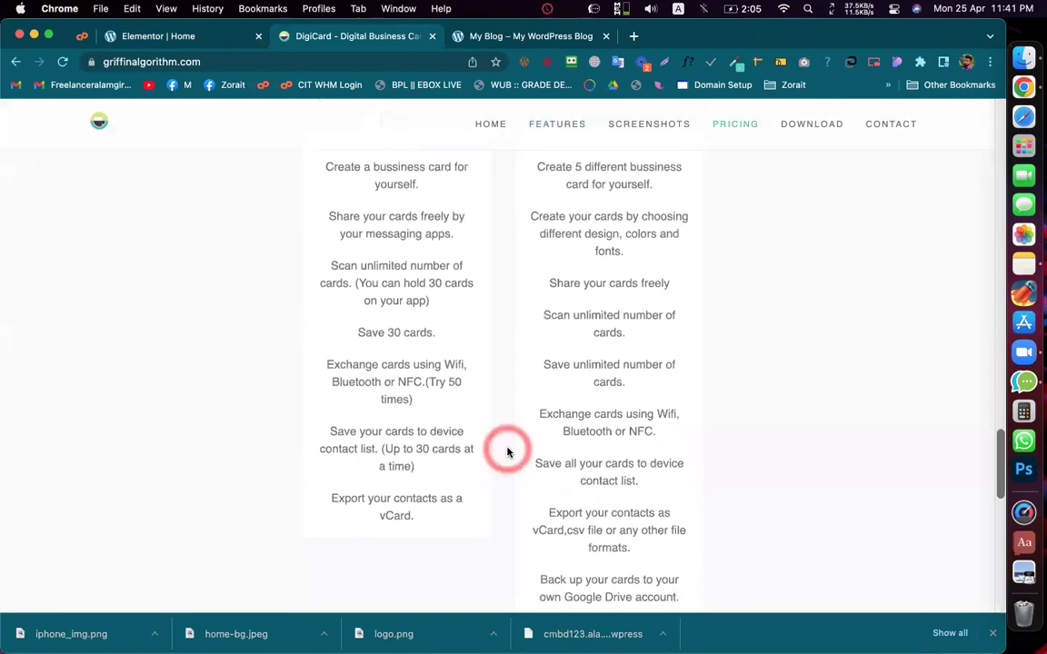
pyautogui.scroll(5, 507, 451)
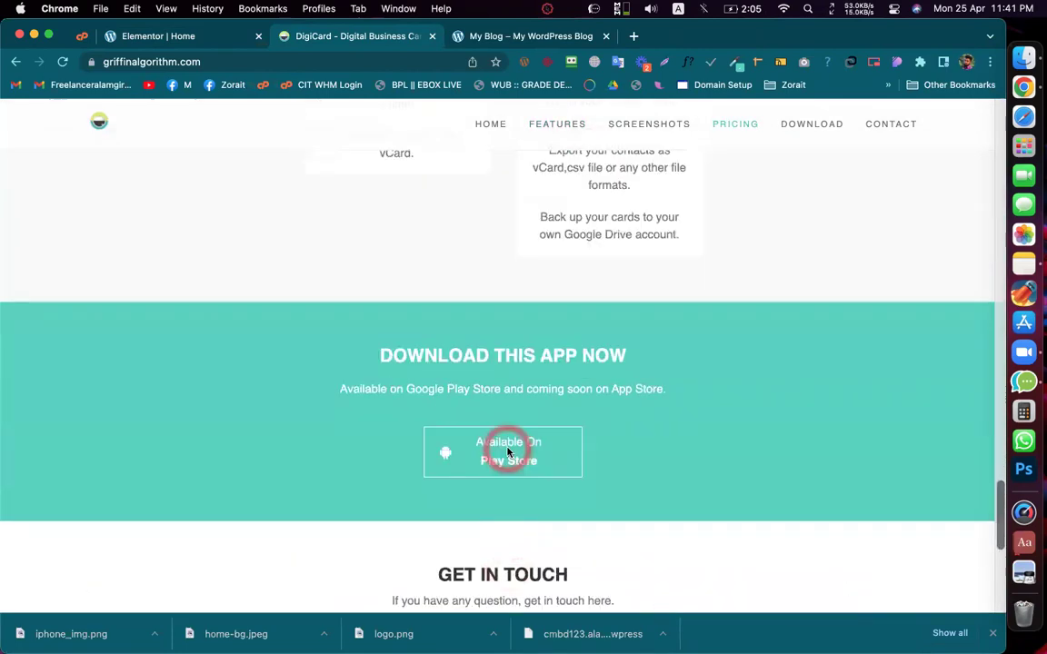
pyautogui.click(739, 62)
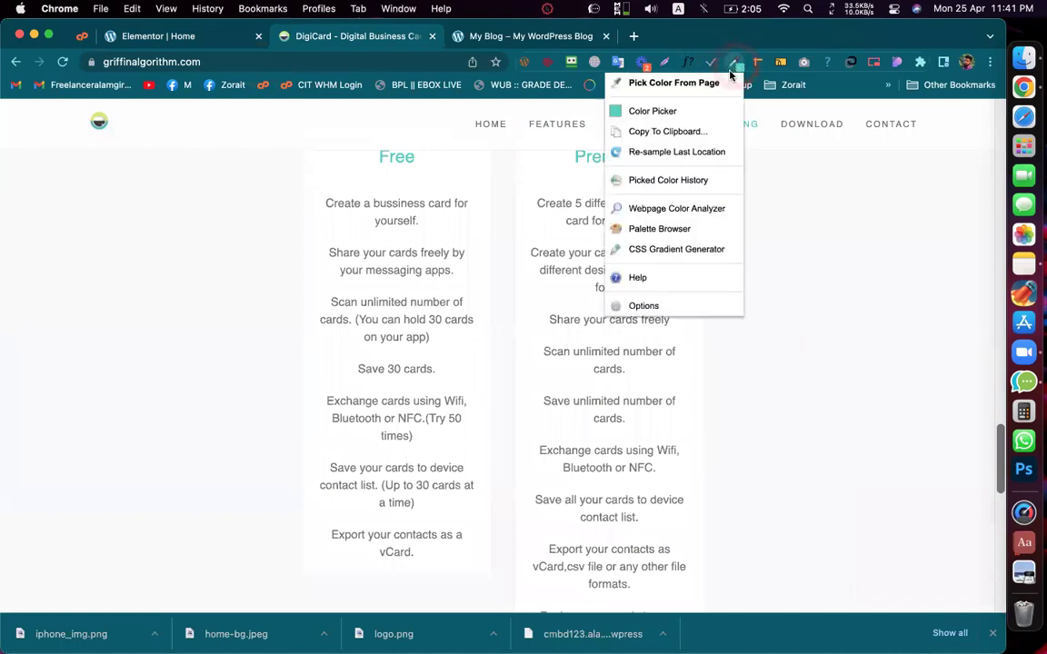
pyautogui.click(703, 83)
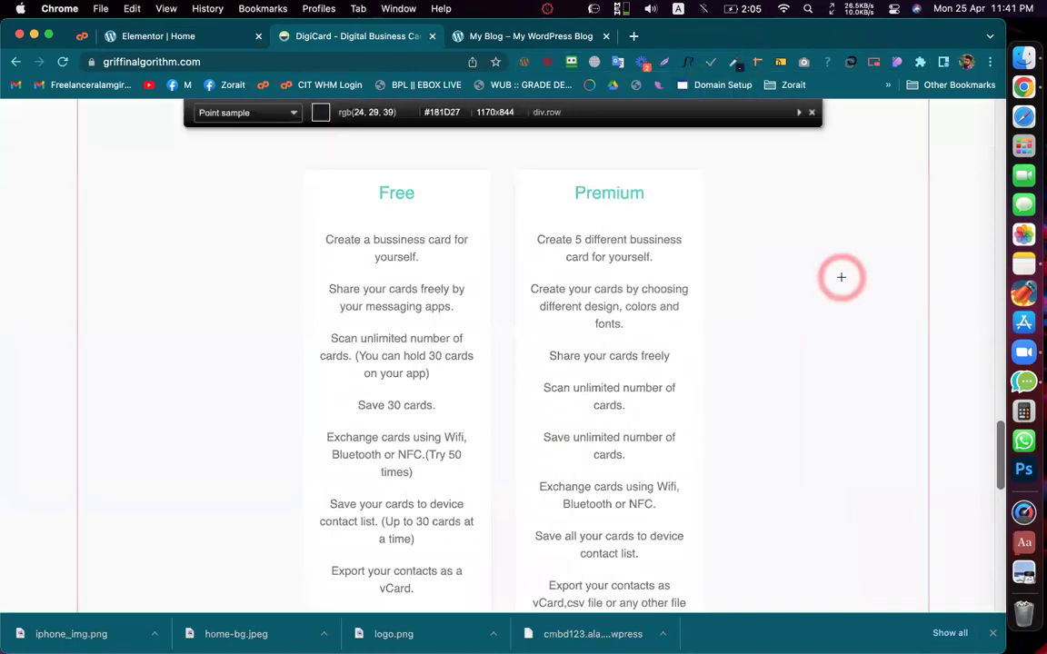
pyautogui.click(841, 278)
pyautogui.click(201, 49)
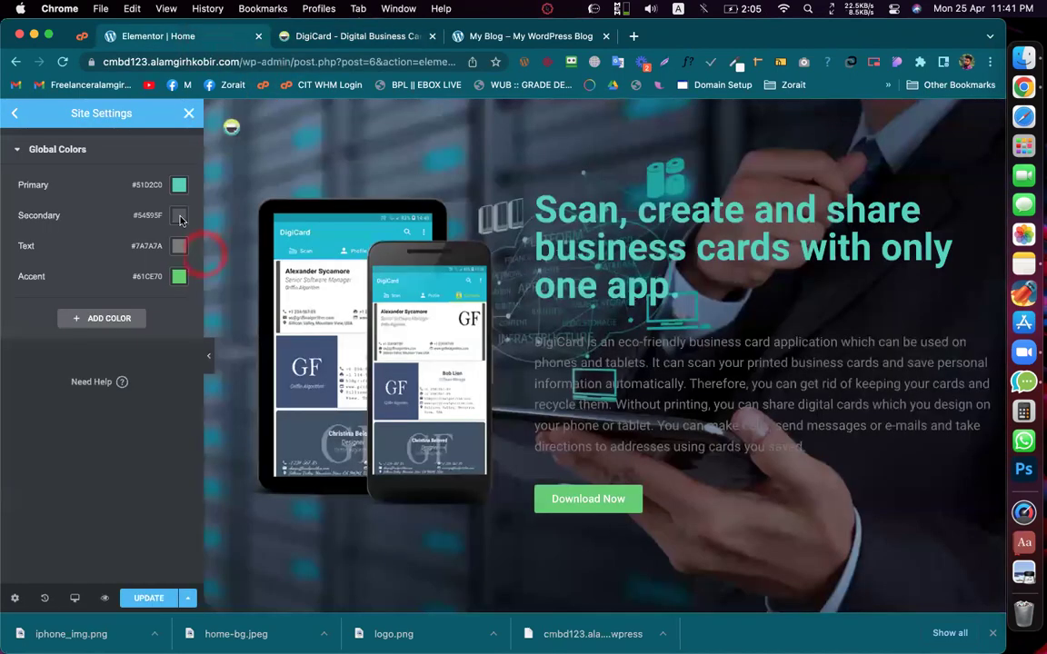
# Step: Paste #F9F9F9 into the Secondary global colour in place of #54595F, then return to DigiCard
pyautogui.click(180, 218)
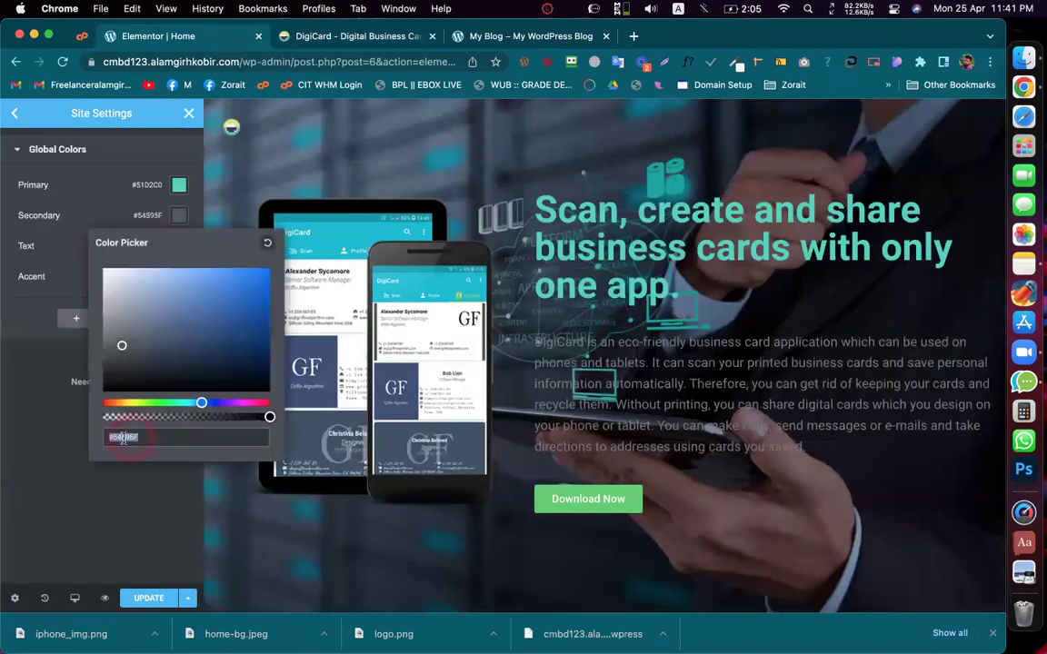
pyautogui.press('super+v')
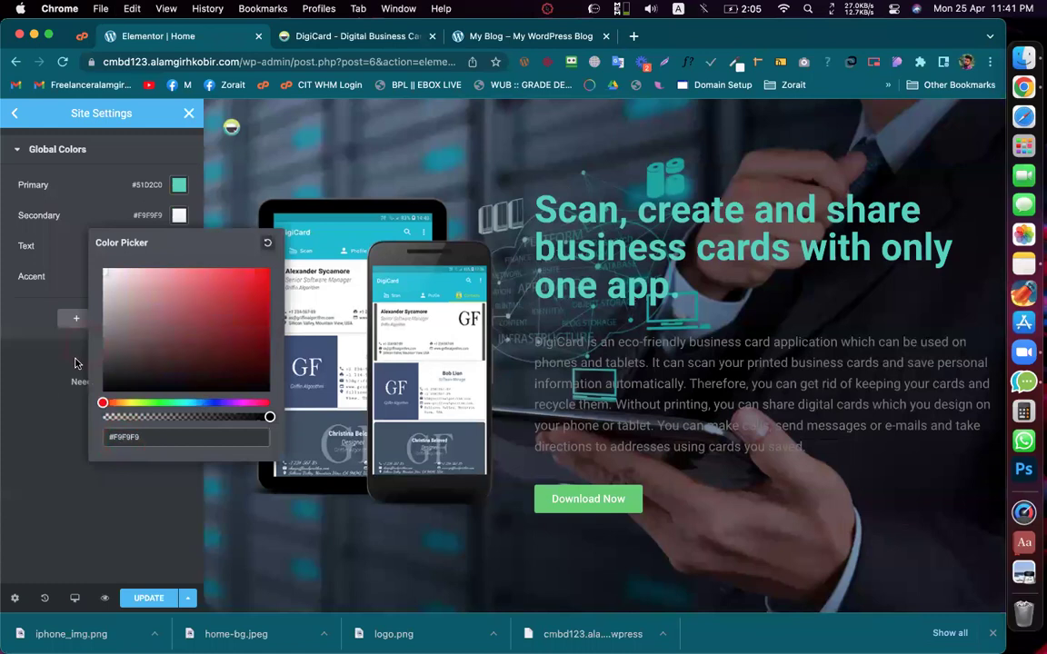
pyautogui.click(32, 395)
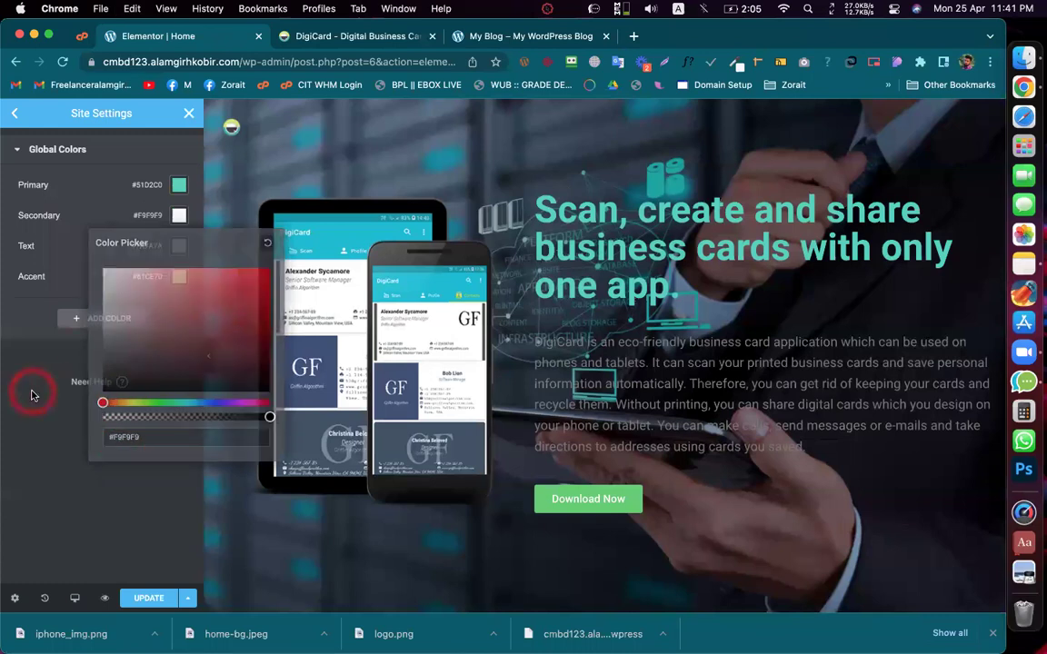
pyautogui.click(364, 36)
pyautogui.click(842, 263)
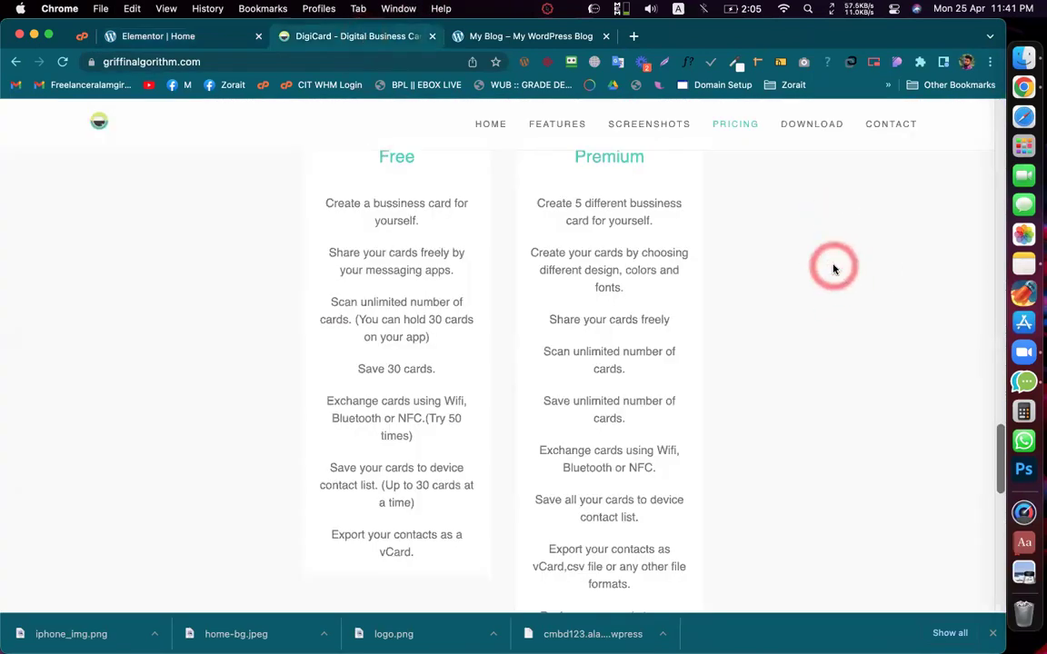
# Step: Reload the DigiCard reference page and come back to its tab
pyautogui.scroll(10, 825, 290)
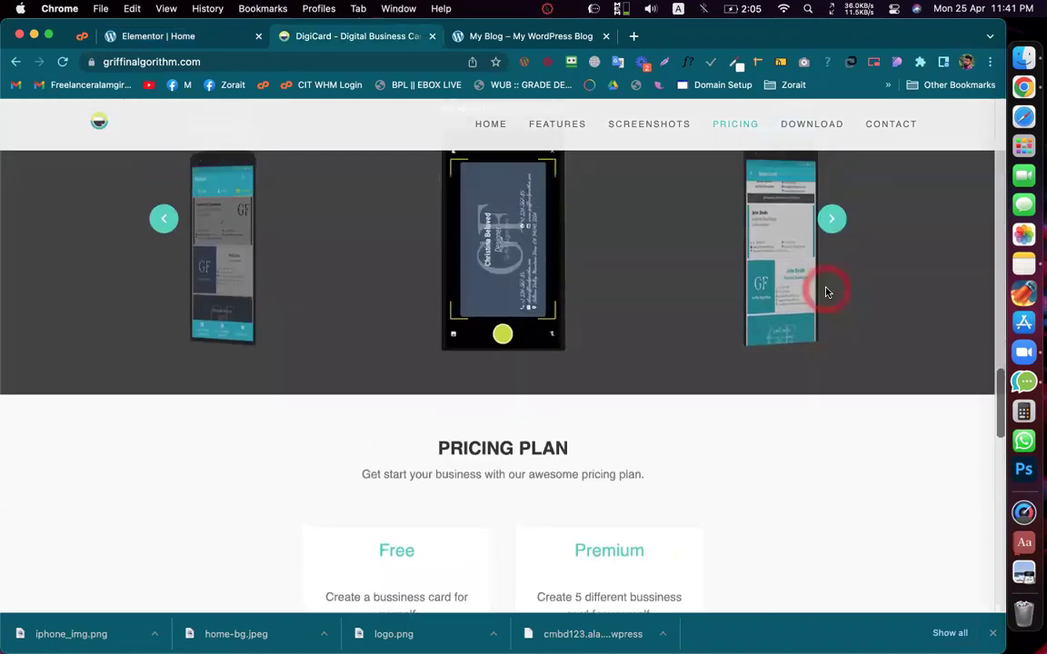
pyautogui.press('super+r')
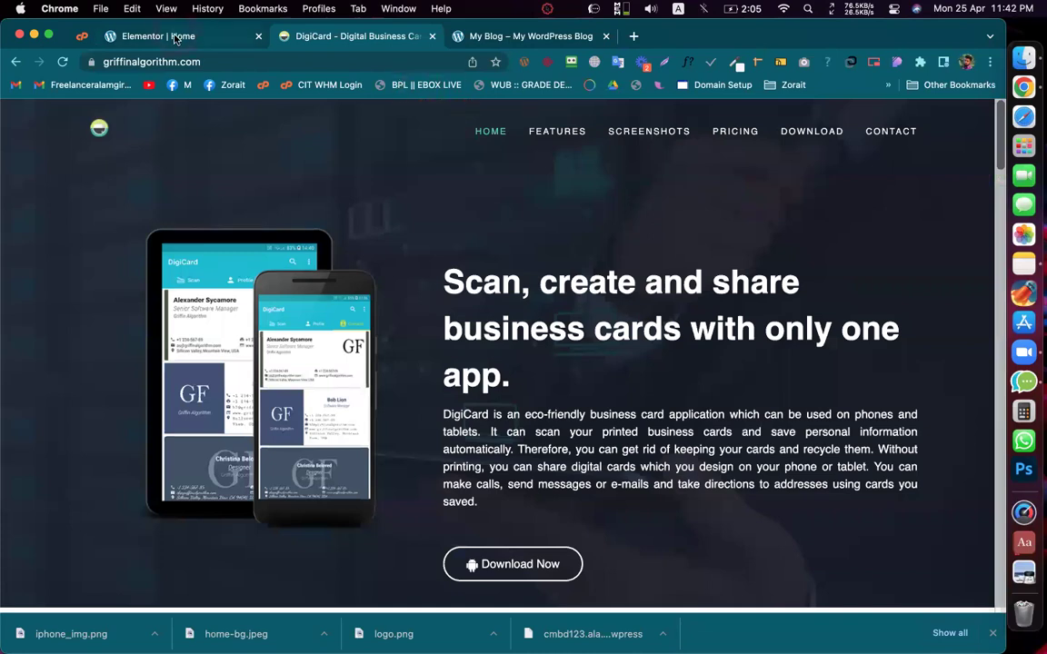
pyautogui.click(173, 36)
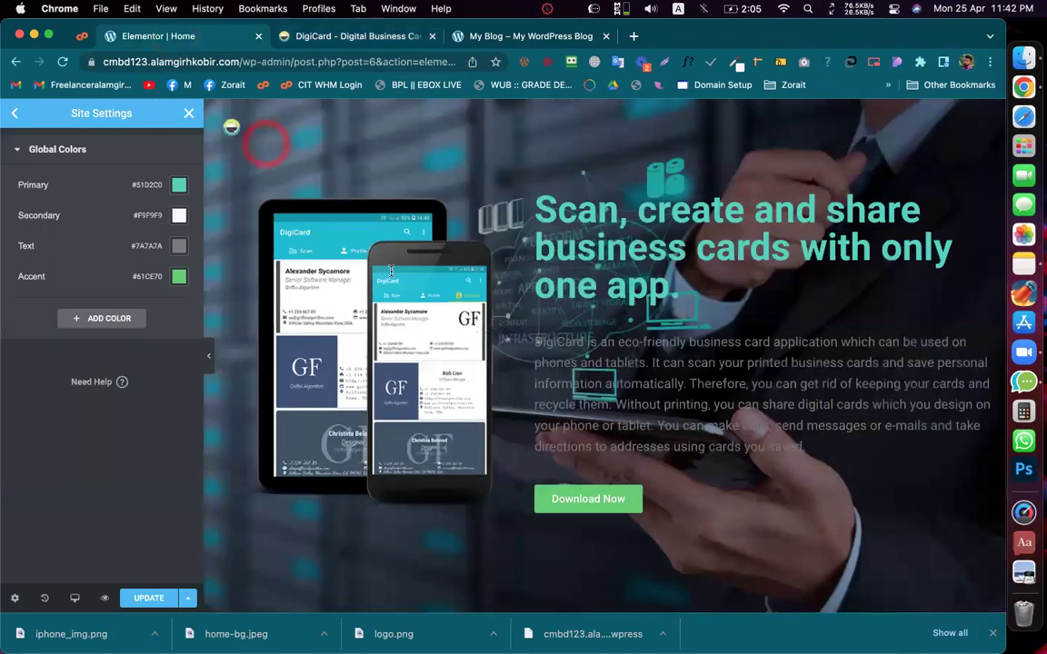
pyautogui.click(347, 38)
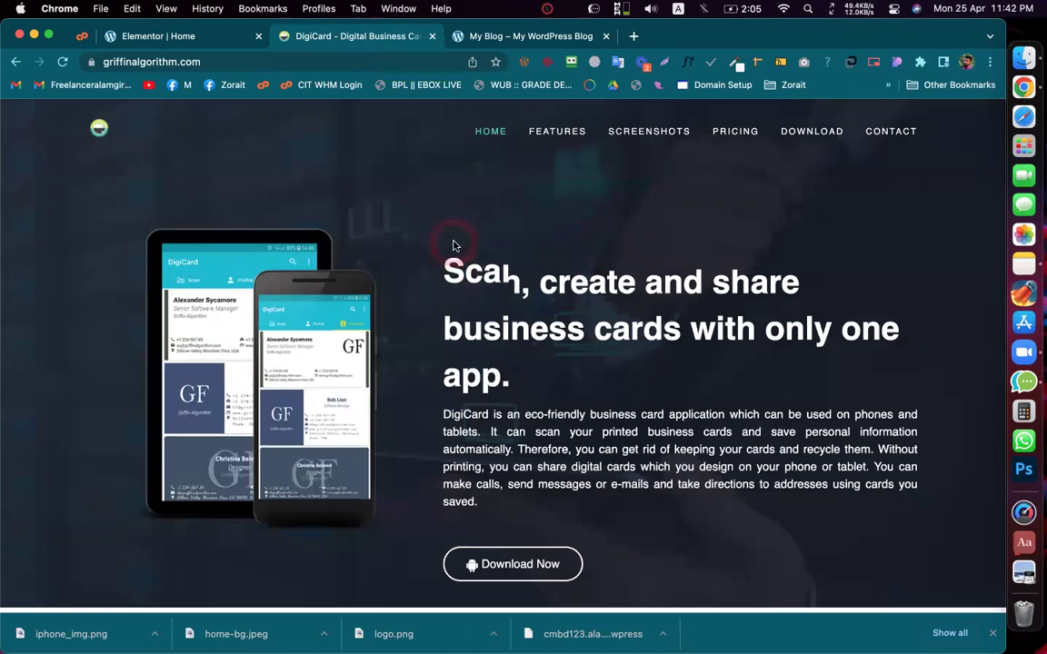
# Step: Copy the screenshots carousel button's yellow-green #CEDB39 with ColorZilla, then return to Elementor
pyautogui.scroll(-2, 455, 238)
pyautogui.scroll(-2, 465, 313)
pyautogui.scroll(-10, 467, 320)
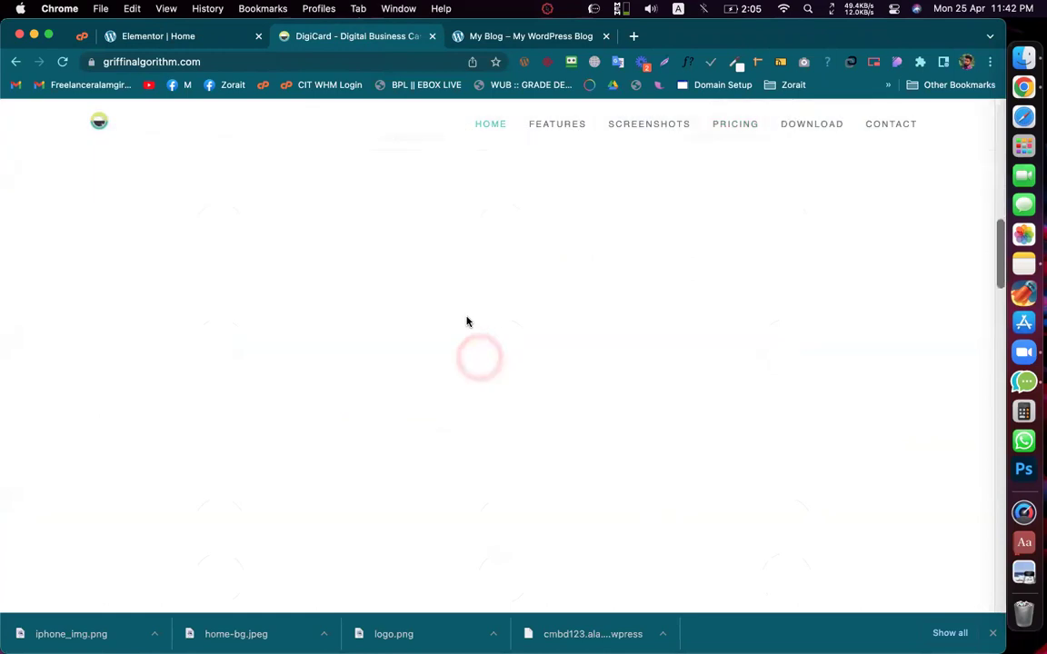
pyautogui.scroll(-3, 480, 361)
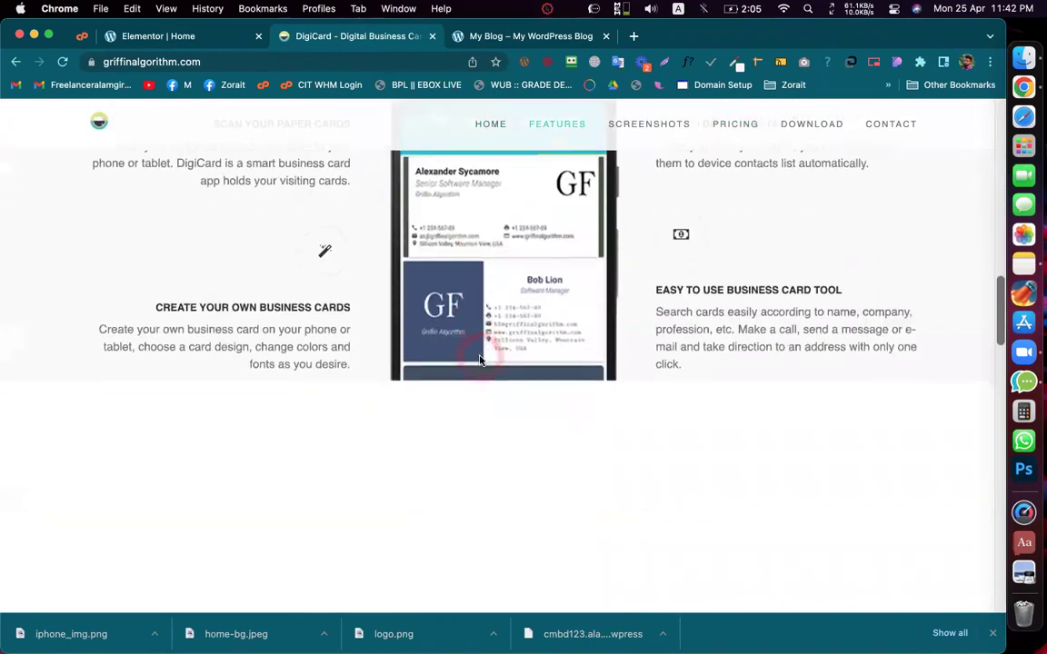
pyautogui.scroll(-5, 481, 361)
pyautogui.scroll(-5, 481, 360)
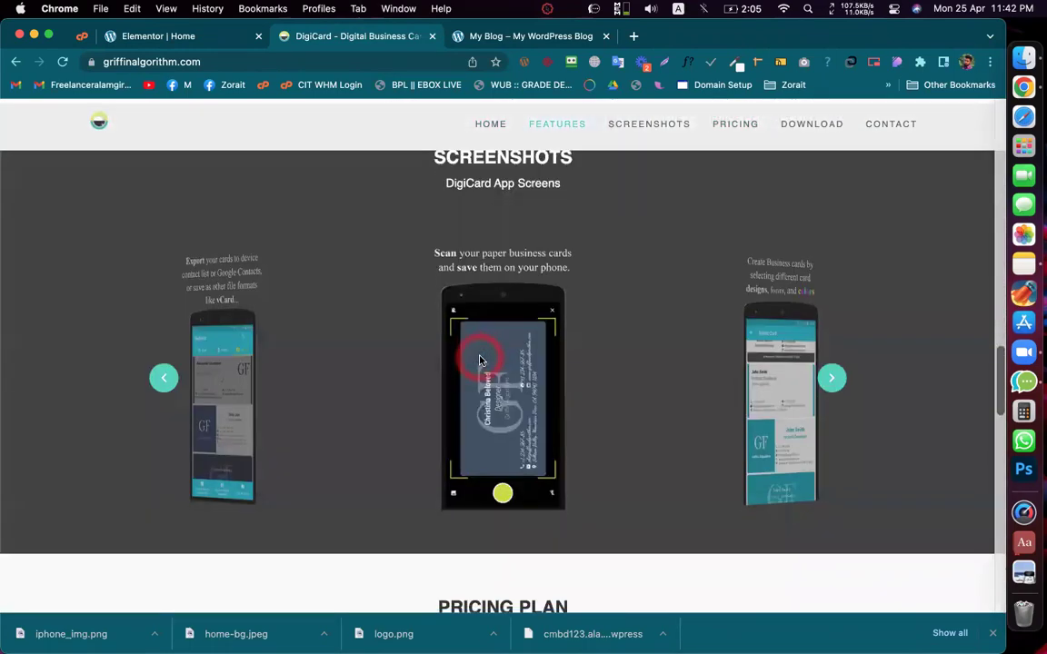
pyautogui.scroll(1, 509, 332)
pyautogui.click(501, 332)
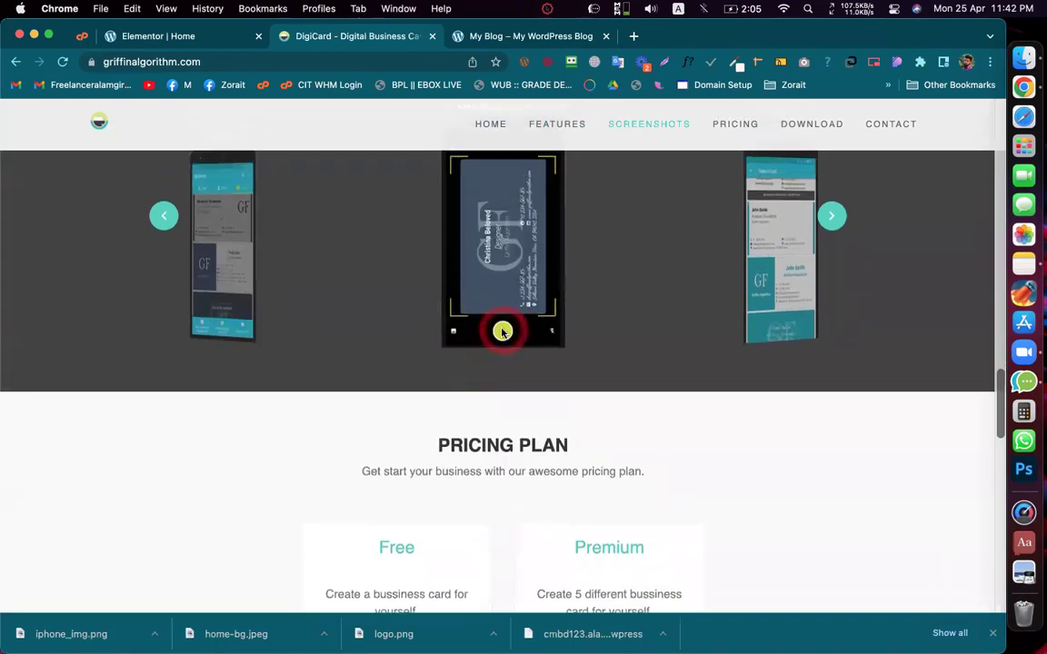
pyautogui.click(737, 65)
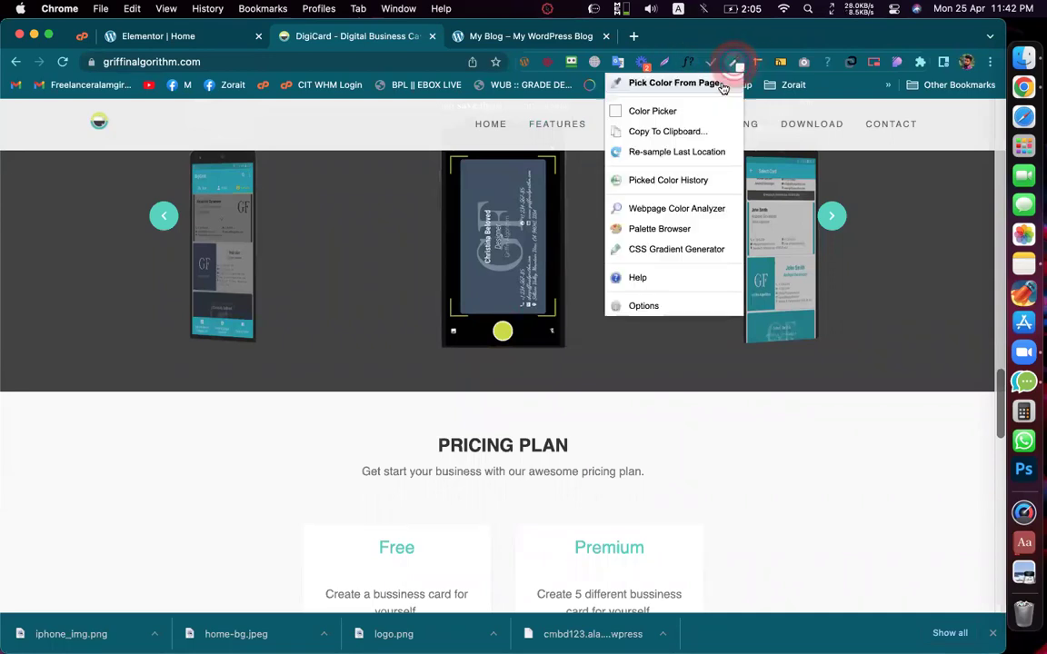
pyautogui.click(690, 83)
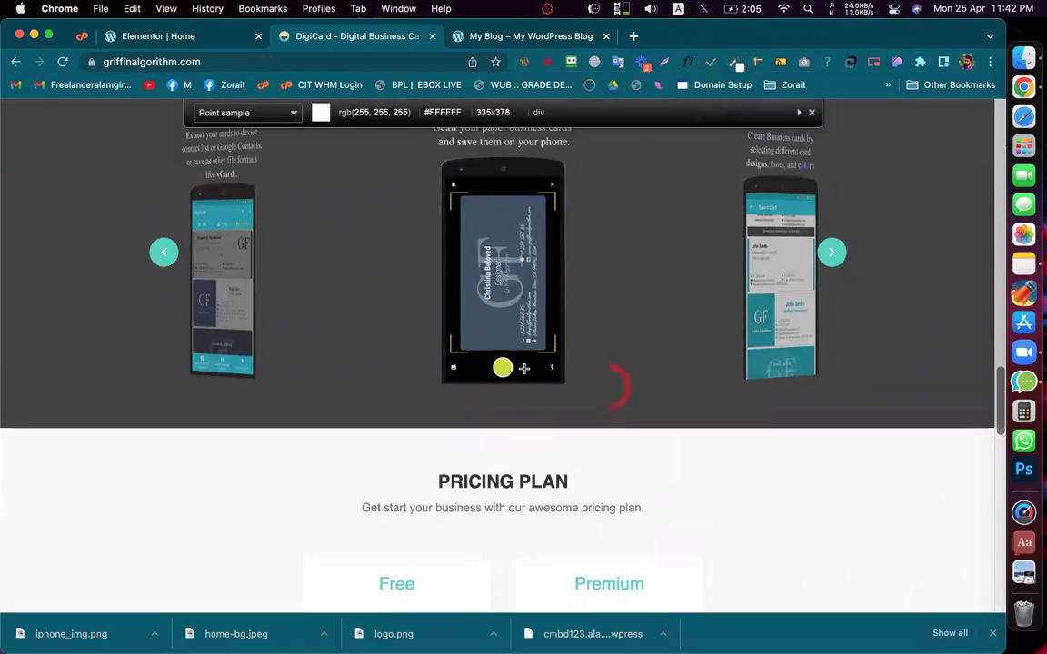
pyautogui.click(502, 367)
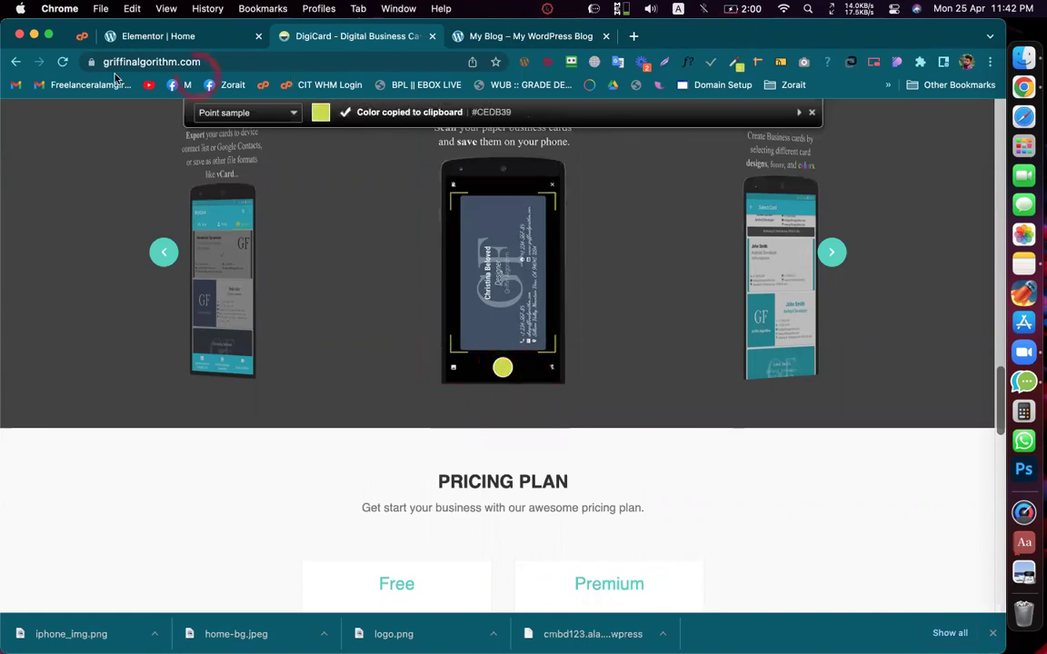
pyautogui.click(162, 37)
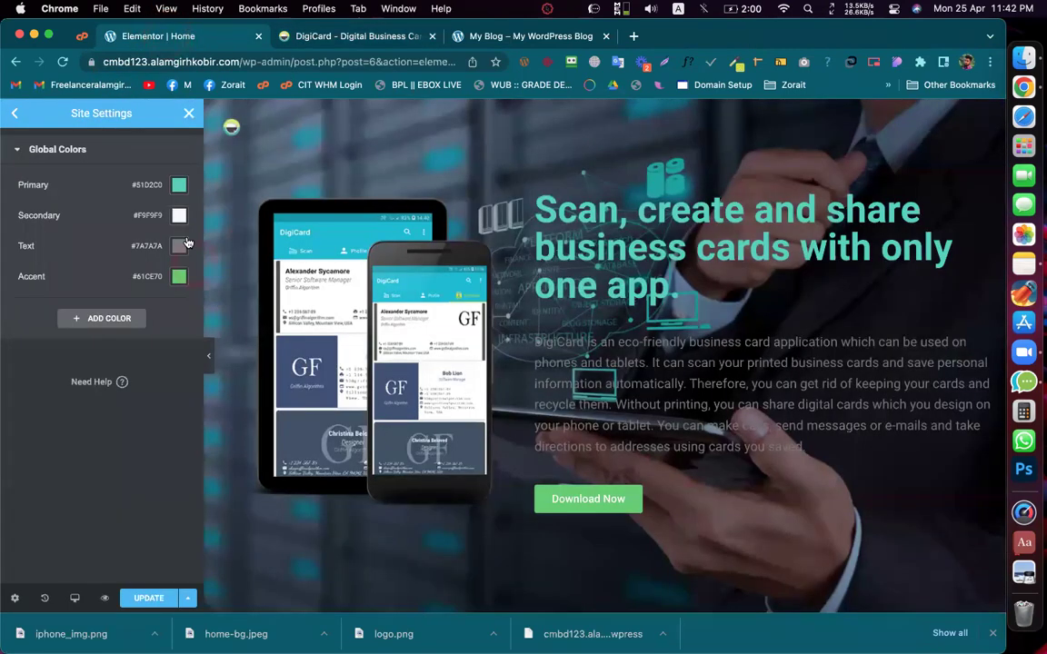
# Step: Replace the Text global color #7A7A7A with pasted #CEDB39, then return to the DigiCard tab
pyautogui.click(179, 245)
pyautogui.tripleClick(116, 468)
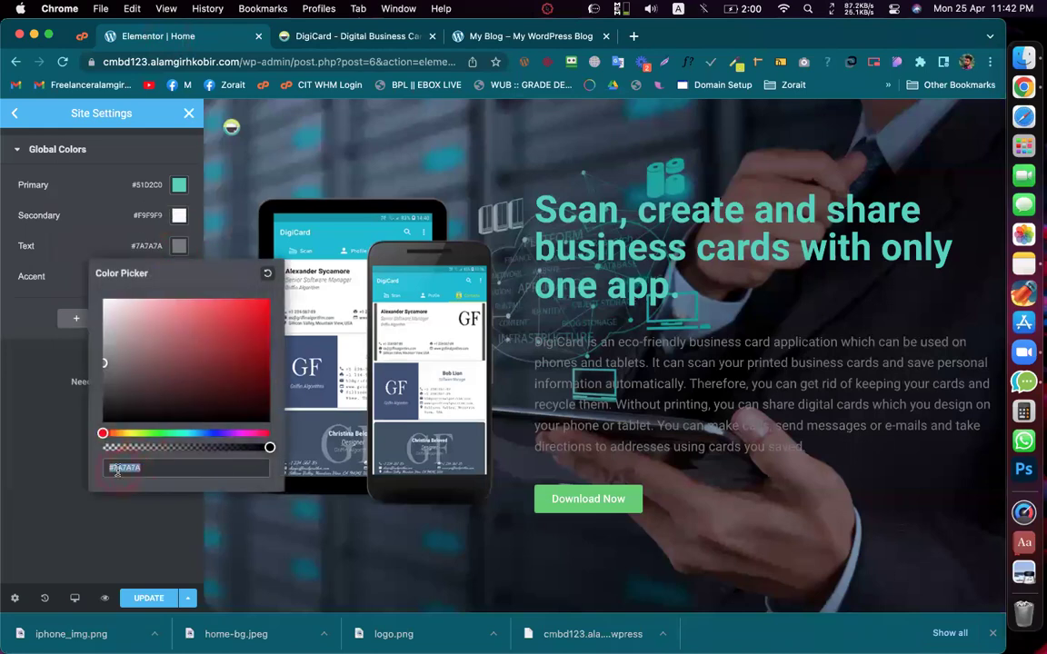
pyautogui.write('#CEDB39')
pyautogui.click(69, 424)
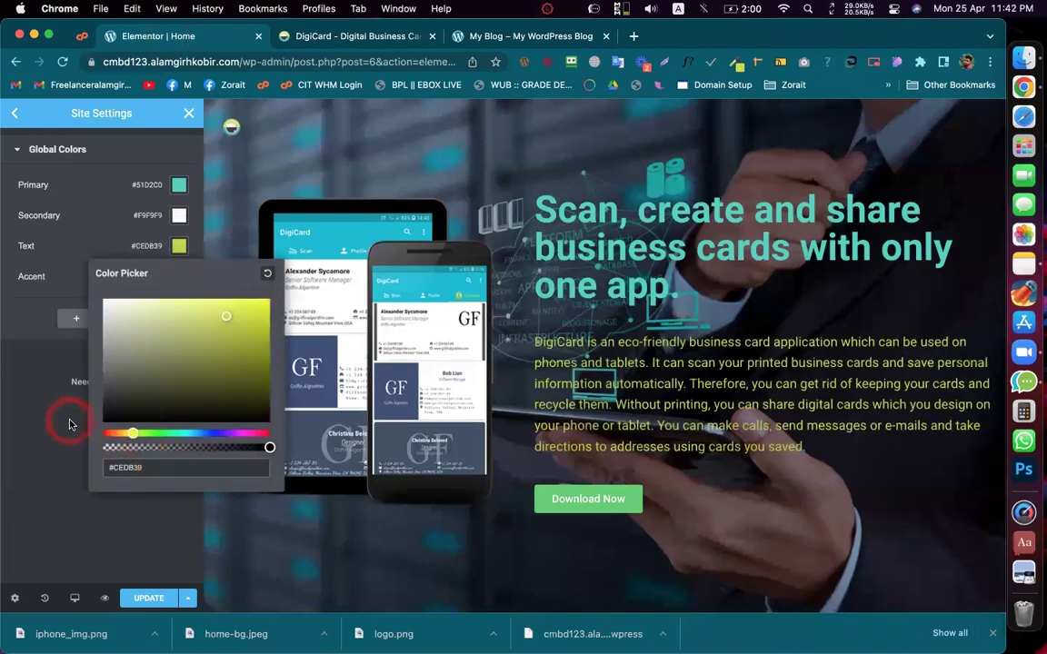
pyautogui.click(354, 38)
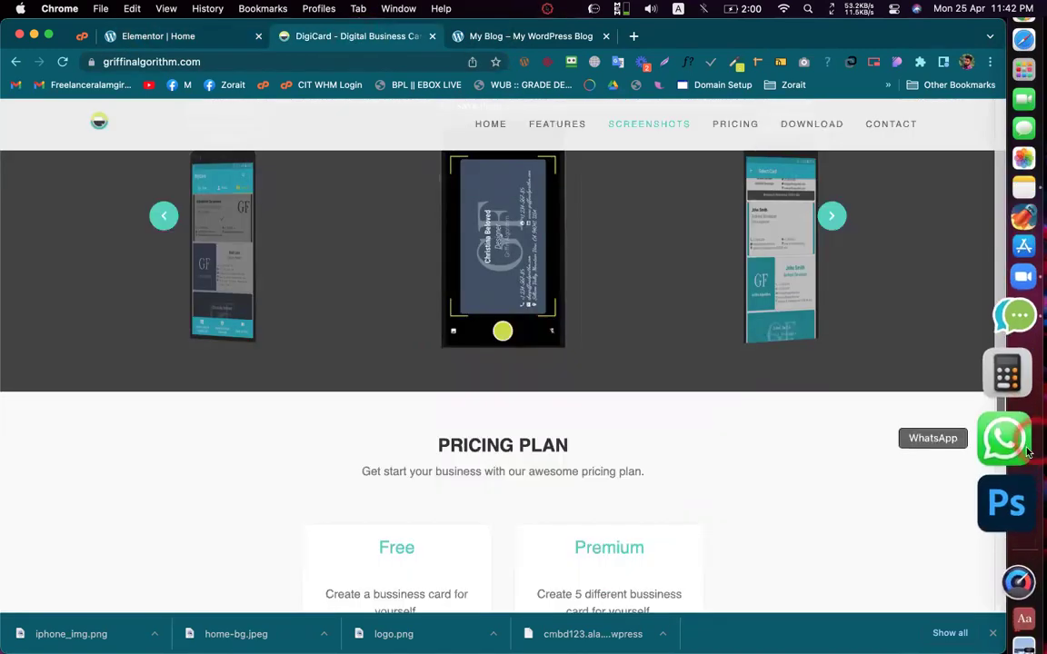
# Step: Scroll the DigiCard reference page down into its Pricing and Download sections
pyautogui.click(328, 43)
pyautogui.scroll(-5, 493, 400)
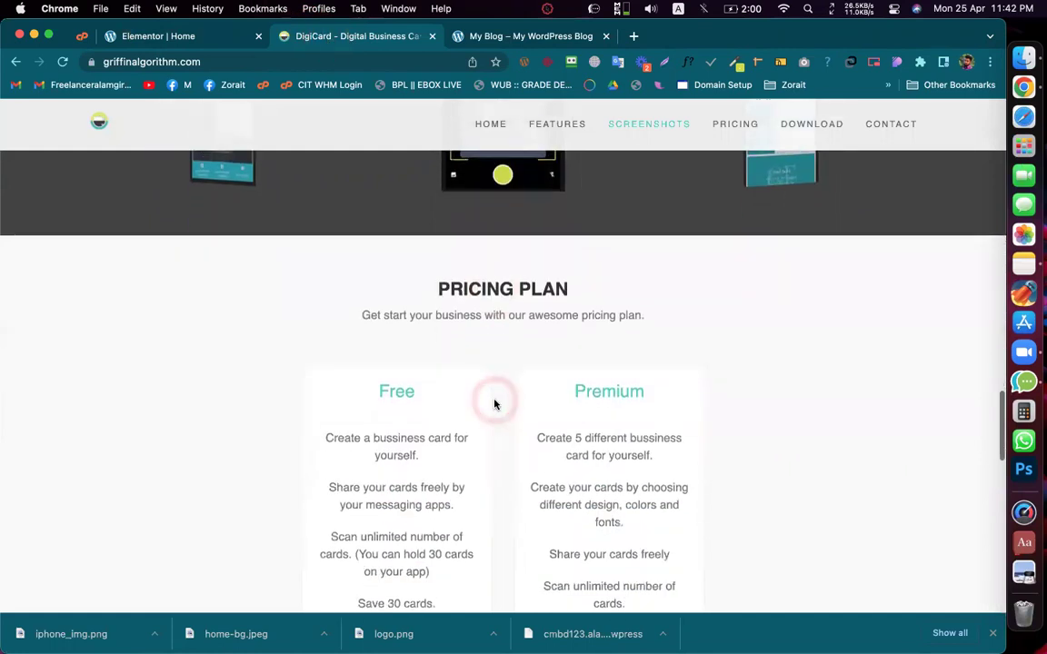
pyautogui.scroll(-5, 495, 404)
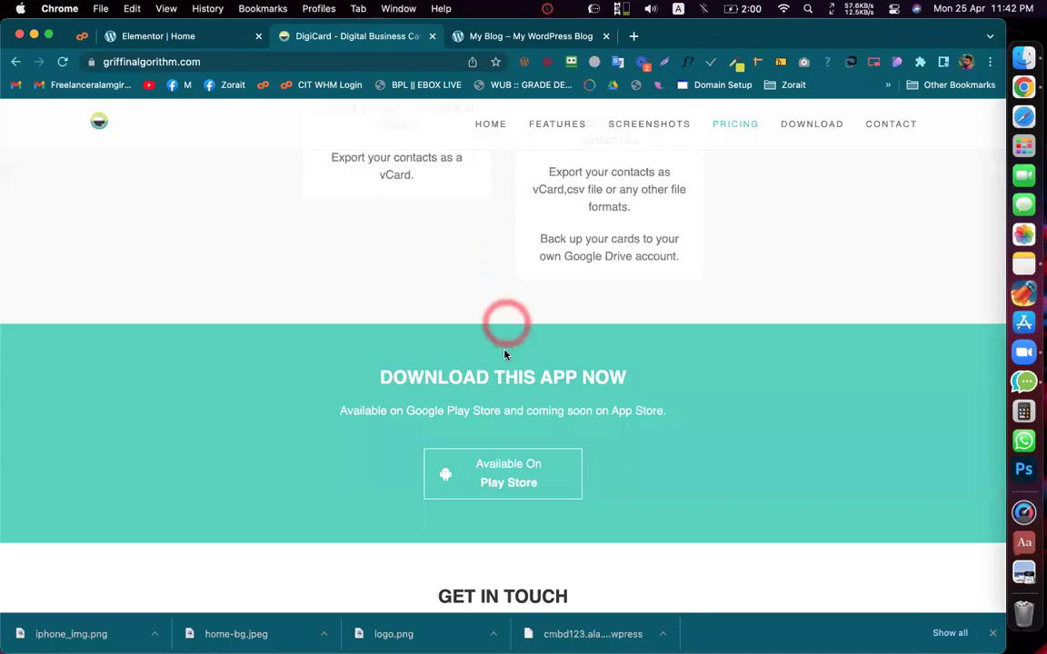
pyautogui.click(495, 377)
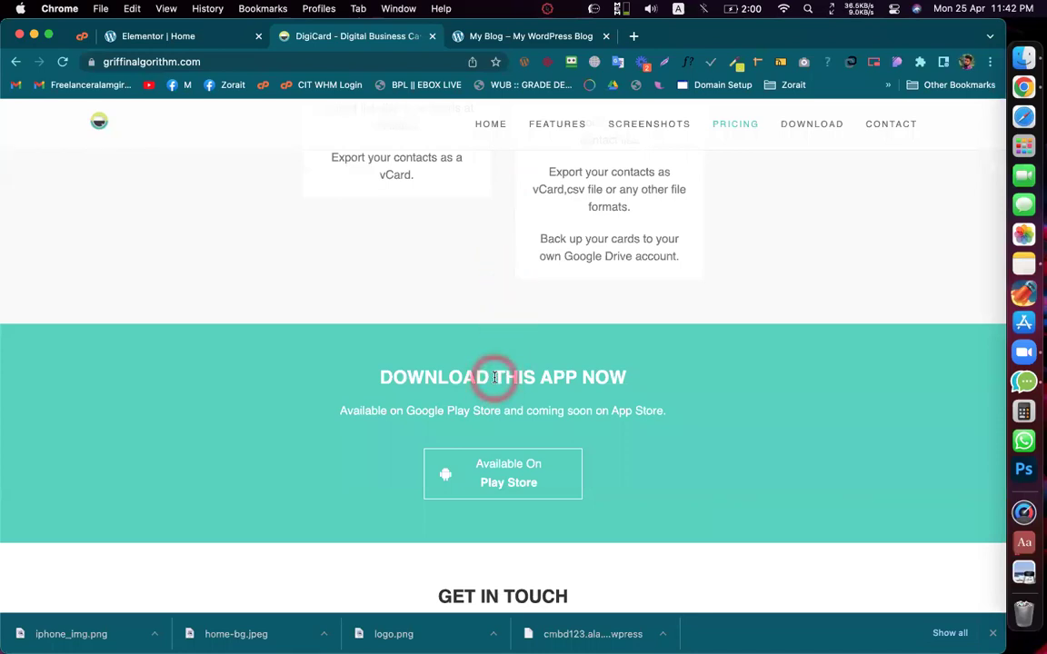
pyautogui.click(490, 381)
pyautogui.click(512, 550)
pyautogui.click(537, 381)
pyautogui.click(538, 382)
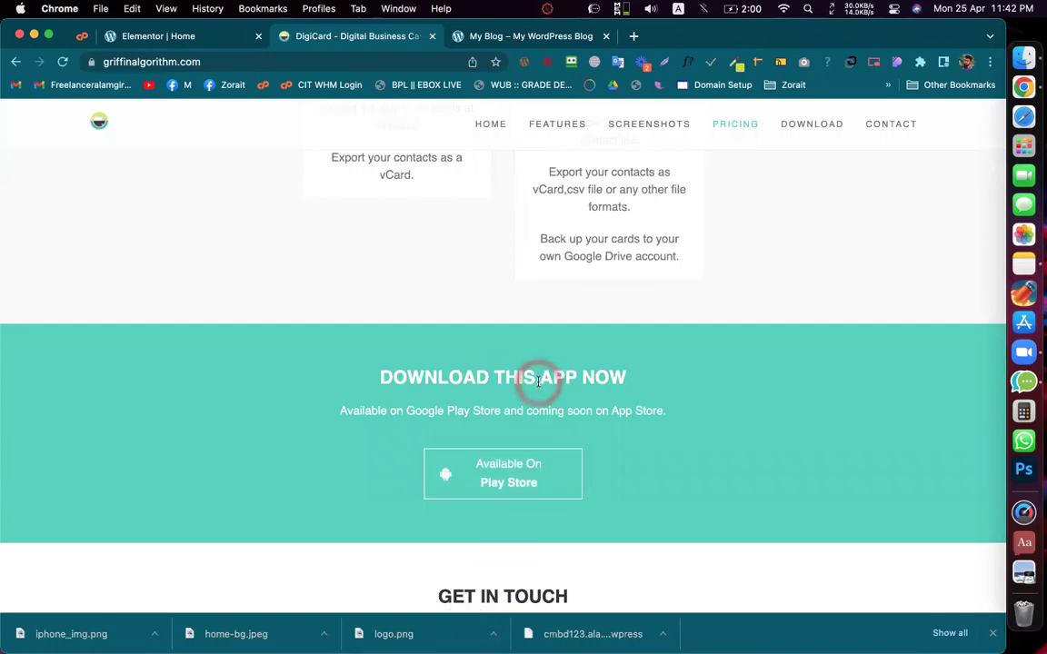
# Step: Scroll on to the Get in Touch form and the dark footer with social icons
pyautogui.scroll(-5, 509, 397)
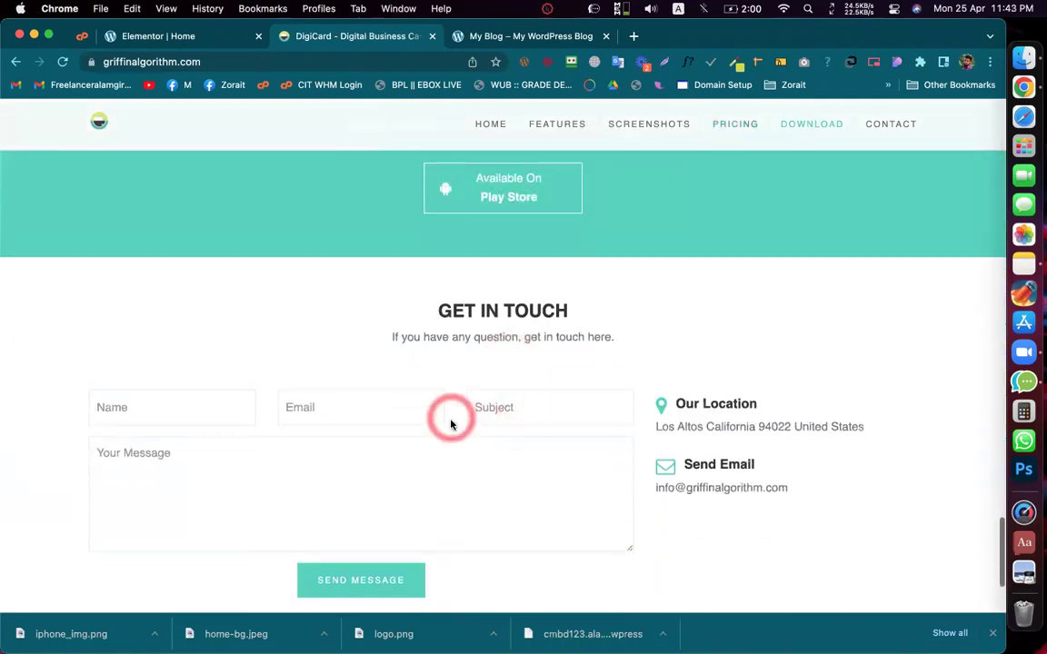
pyautogui.scroll(-2, 451, 421)
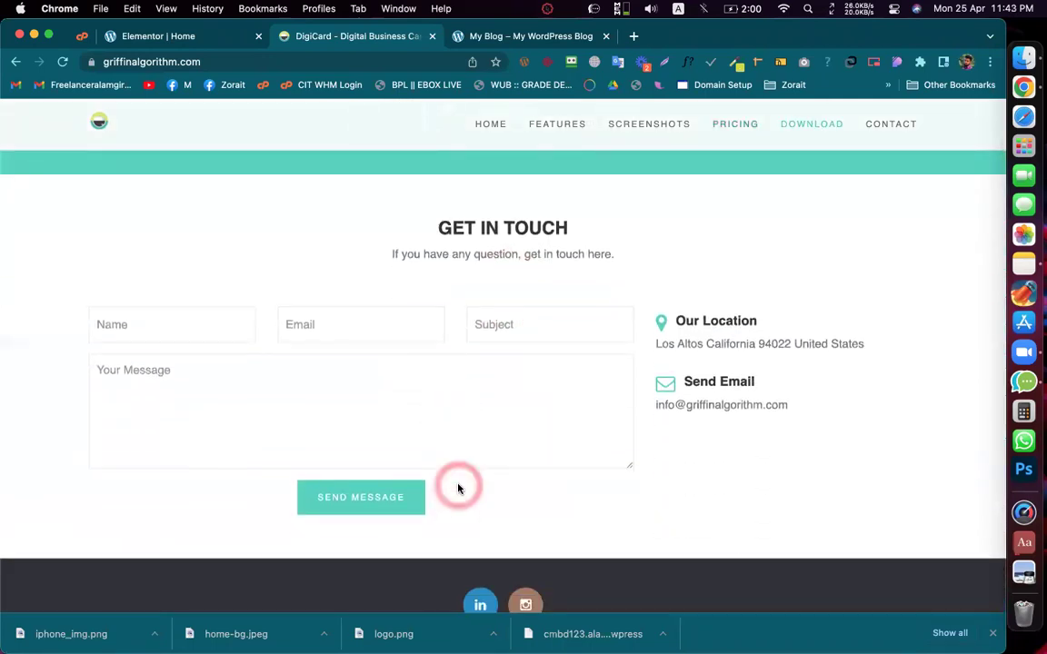
pyautogui.scroll(-2, 457, 488)
pyautogui.scroll(-2, 458, 488)
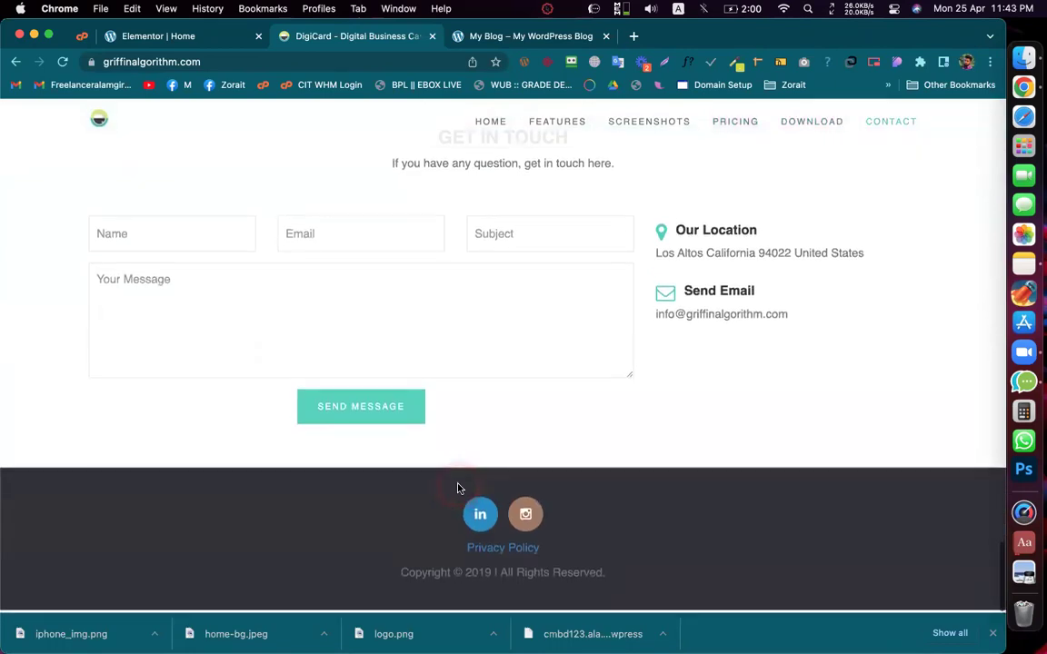
pyautogui.click(688, 61)
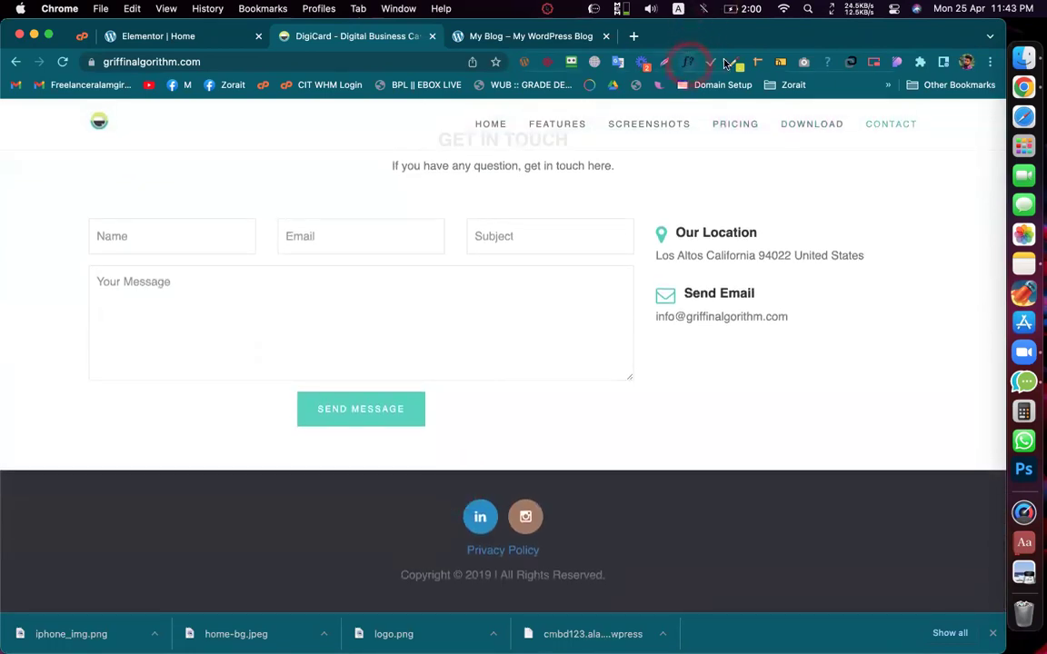
# Step: Sample the footer's Instagram icon with ColorZilla's page picker to copy brown #A4785F
pyautogui.click(734, 62)
pyautogui.click(700, 84)
pyautogui.click(632, 416)
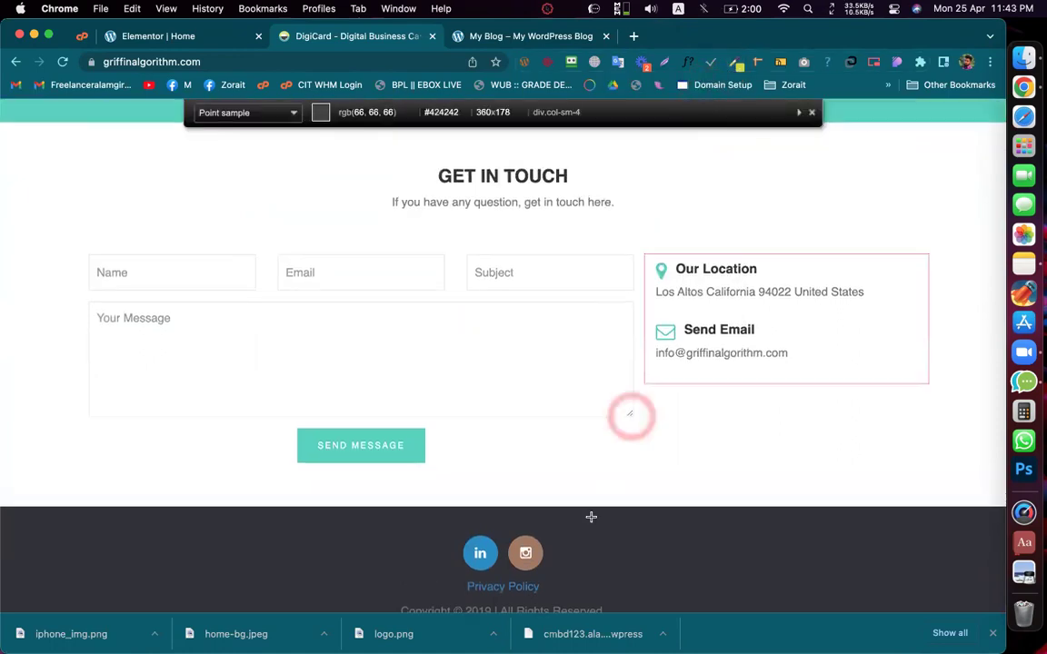
pyautogui.click(531, 530)
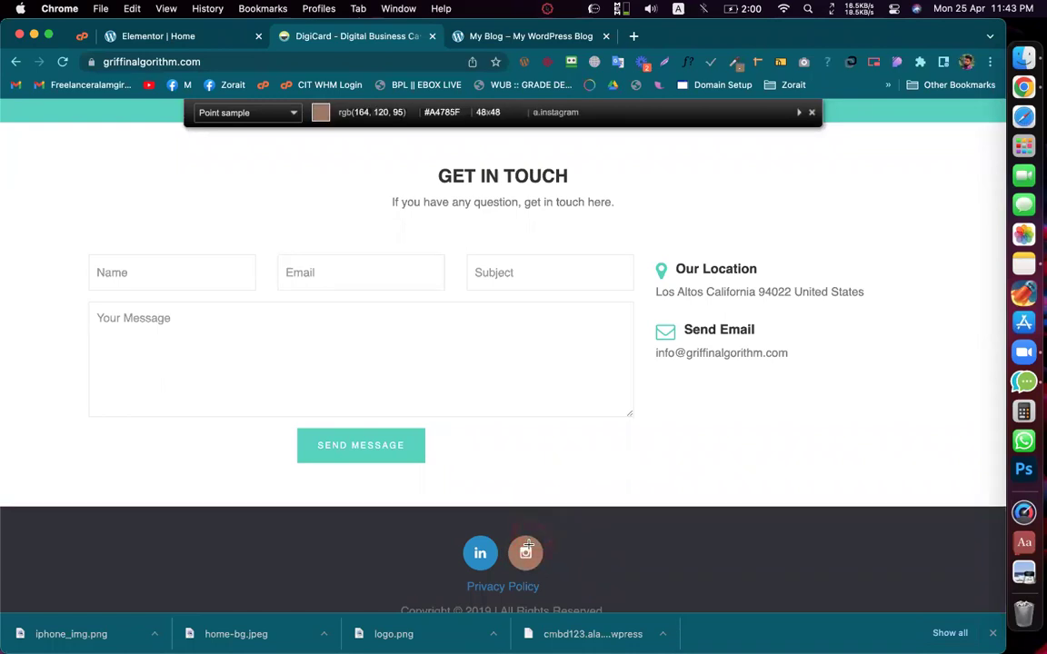
pyautogui.click(528, 546)
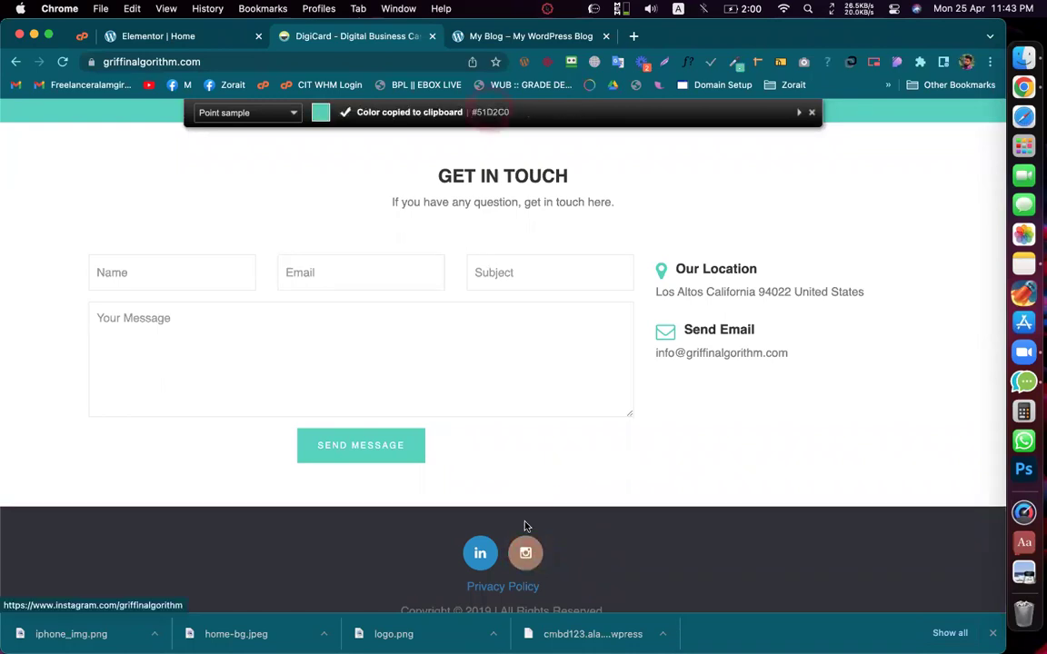
pyautogui.click(735, 64)
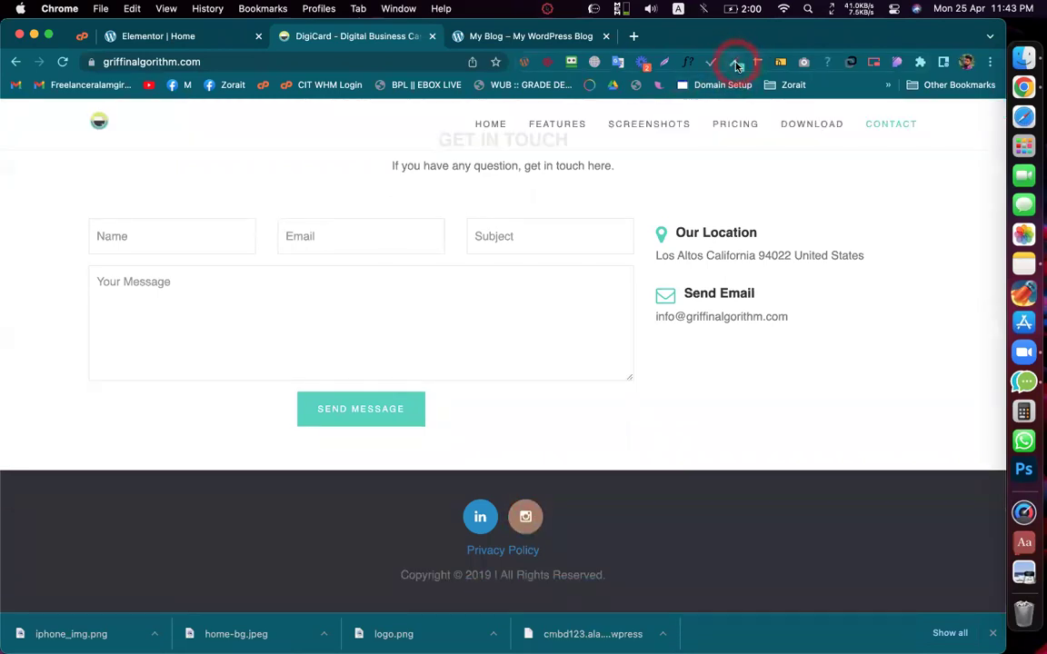
pyautogui.click(735, 63)
pyautogui.click(674, 84)
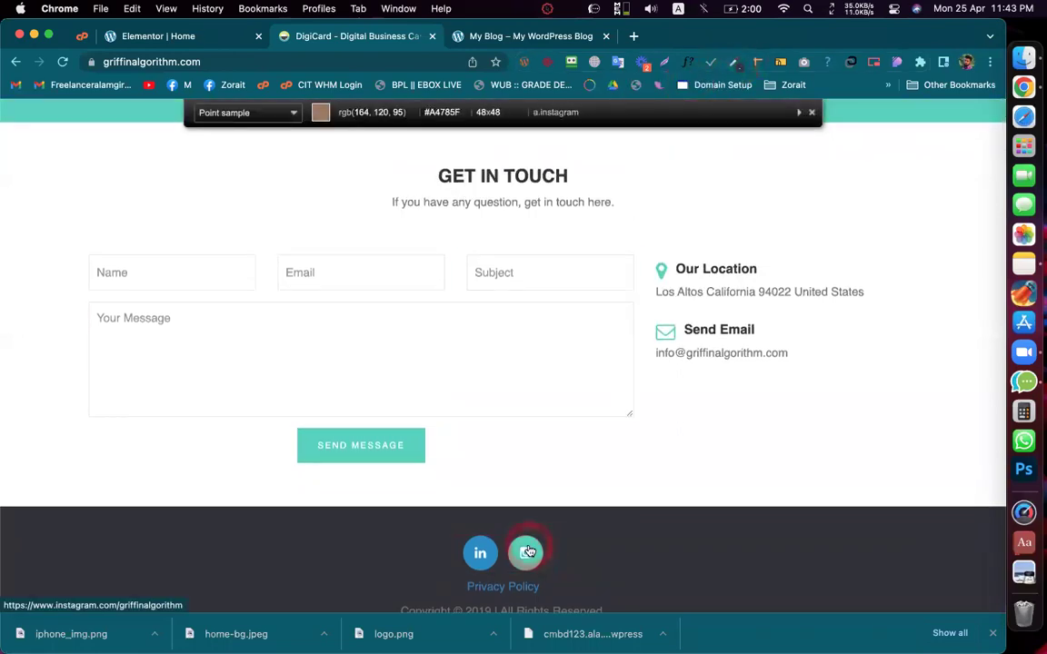
pyautogui.click(528, 552)
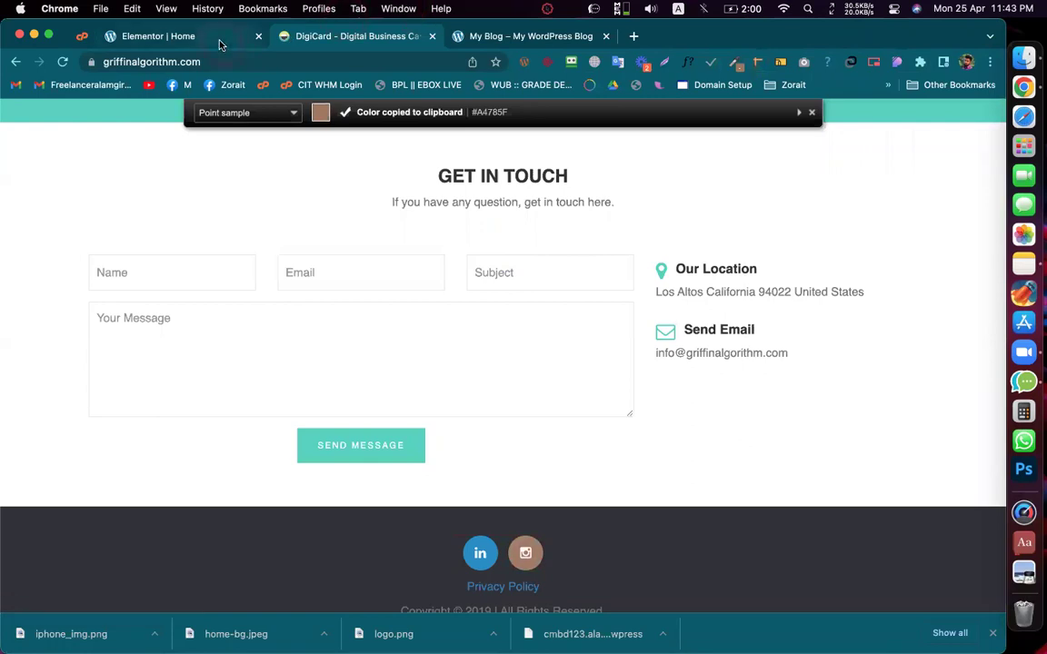
# Step: In Elementor, replace the Accent global color #61CE70 with the pasted brown #A4785F
pyautogui.click(222, 40)
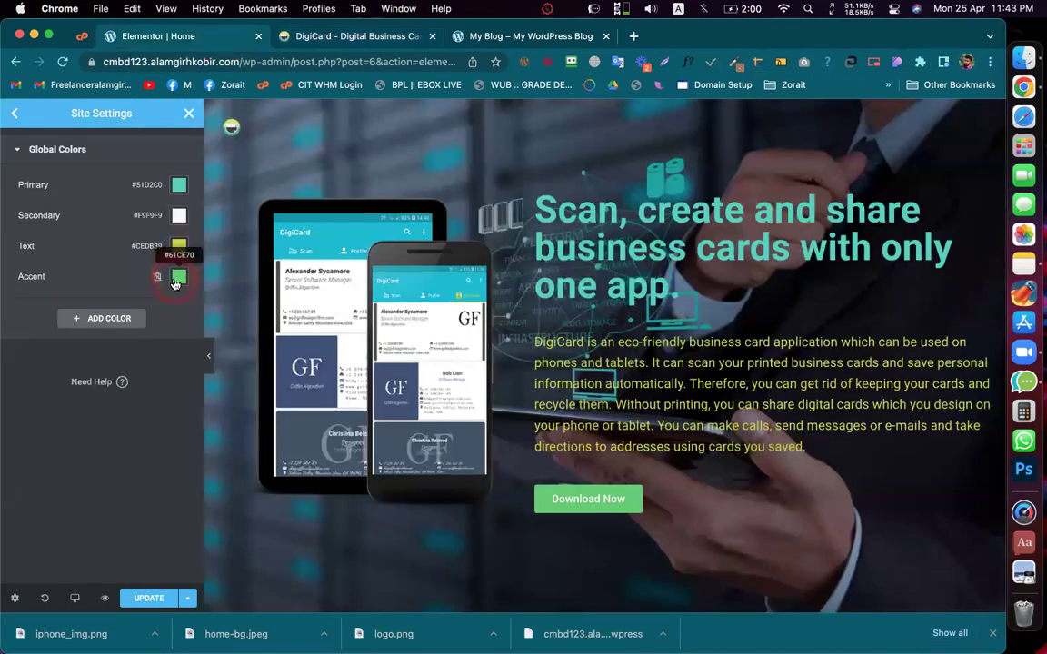
pyautogui.click(178, 277)
pyautogui.click(124, 500)
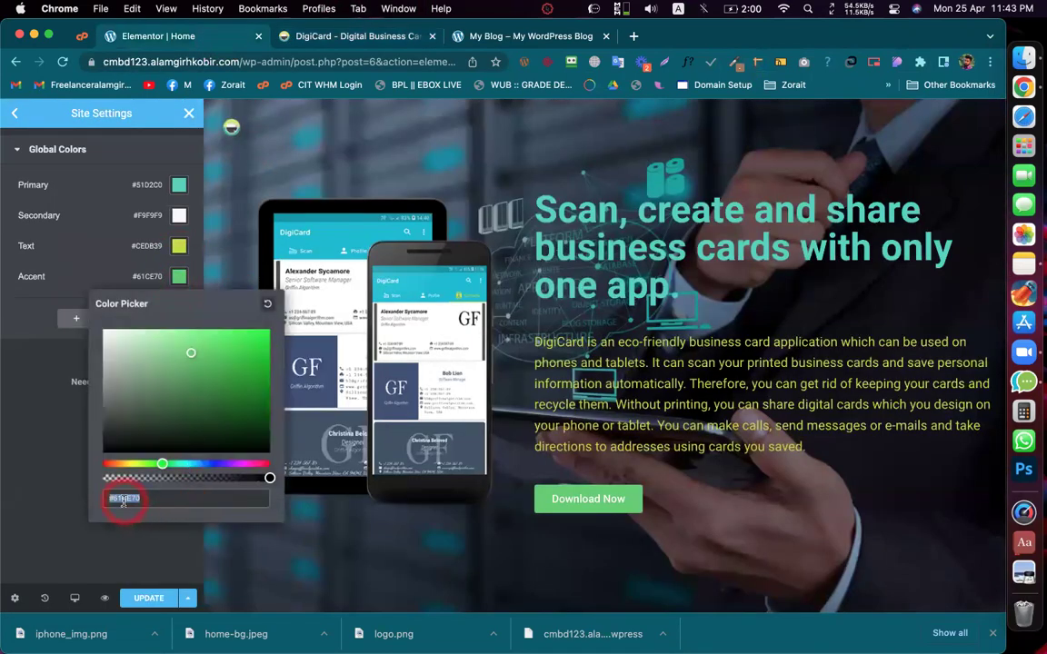
pyautogui.press('super+v')
pyautogui.click(58, 465)
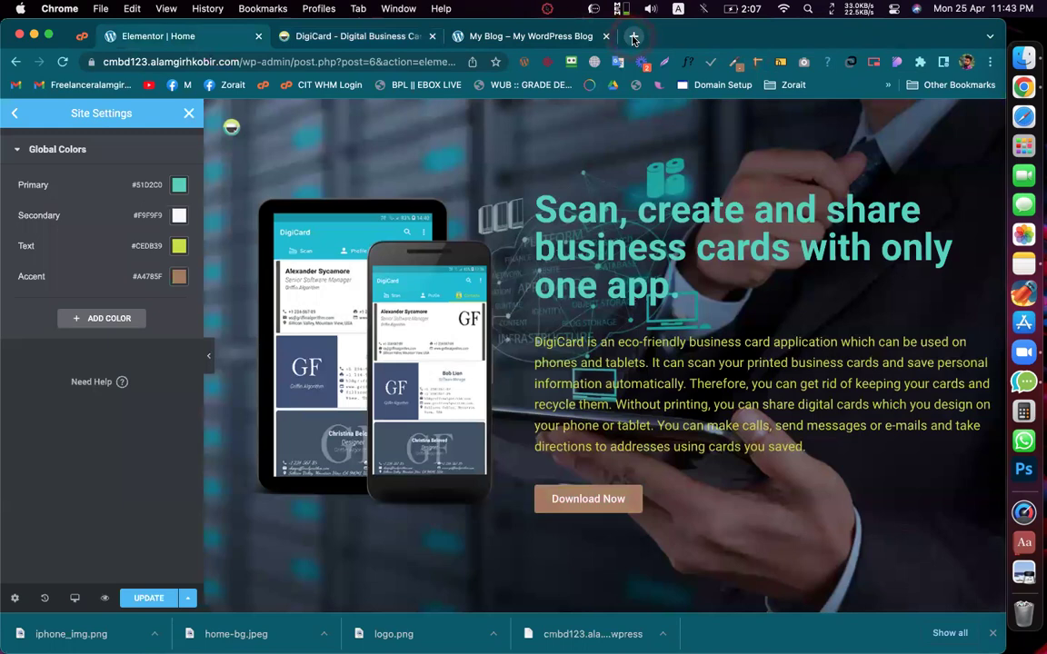
# Step: Search Google for 'happy addon' in a new tab and open the HappyAddons result
pyautogui.click(633, 37)
pyautogui.write('h')
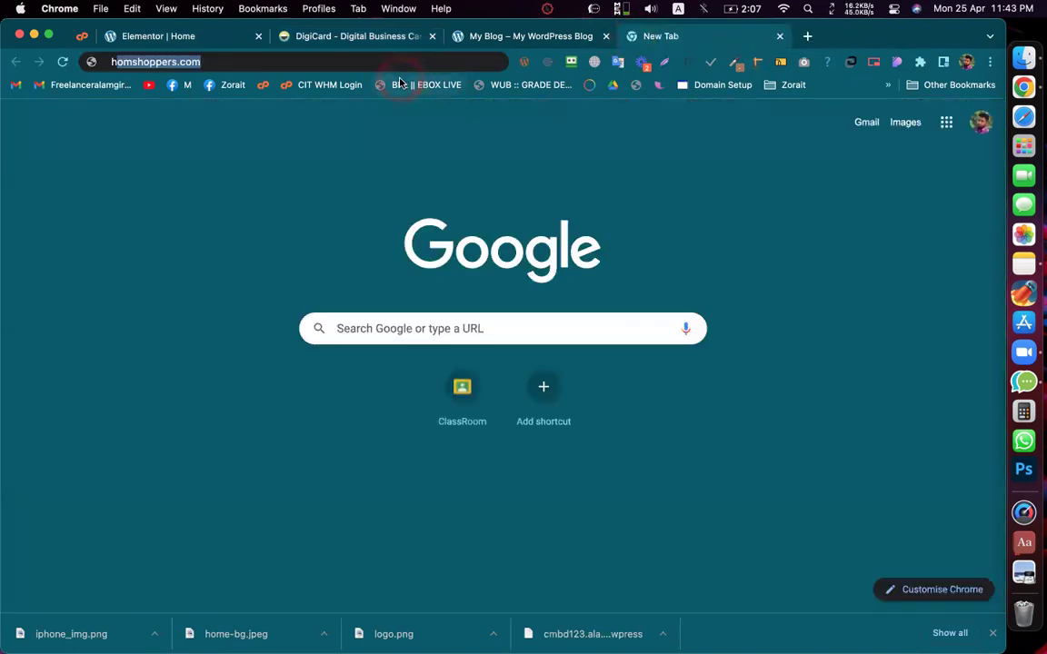
pyautogui.write('appy')
pyautogui.press('BackSpace')
pyautogui.press('BackSpace')
pyautogui.press('BackSpace')
pyautogui.press('BackSpace')
pyautogui.write('appy+addon&oq=happy&aqs=chrome.0.69i59j4')
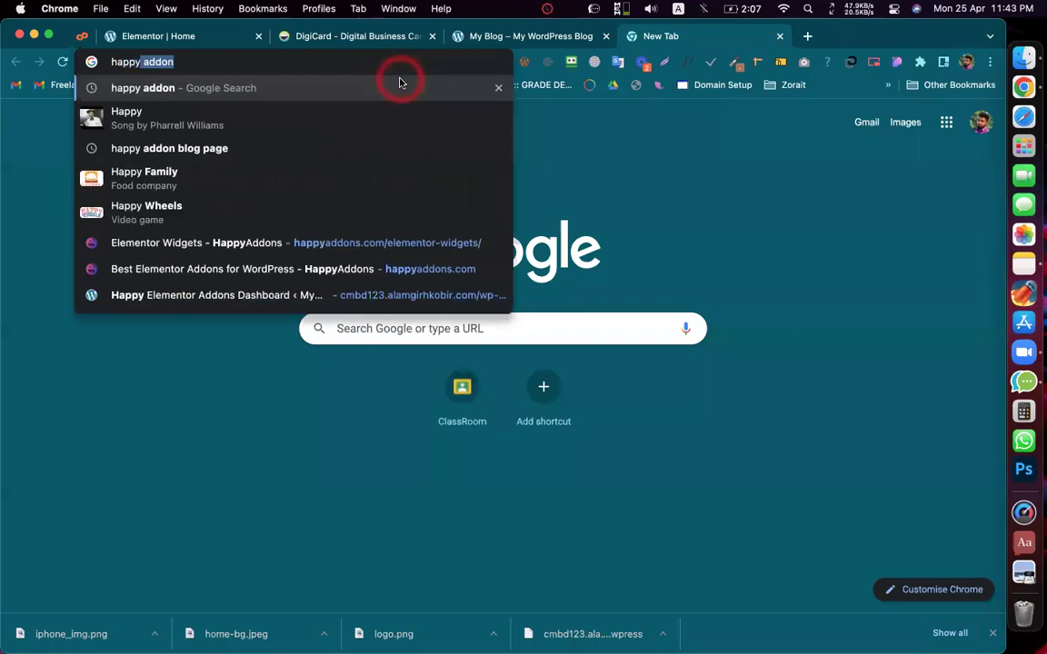
pyautogui.click(400, 83)
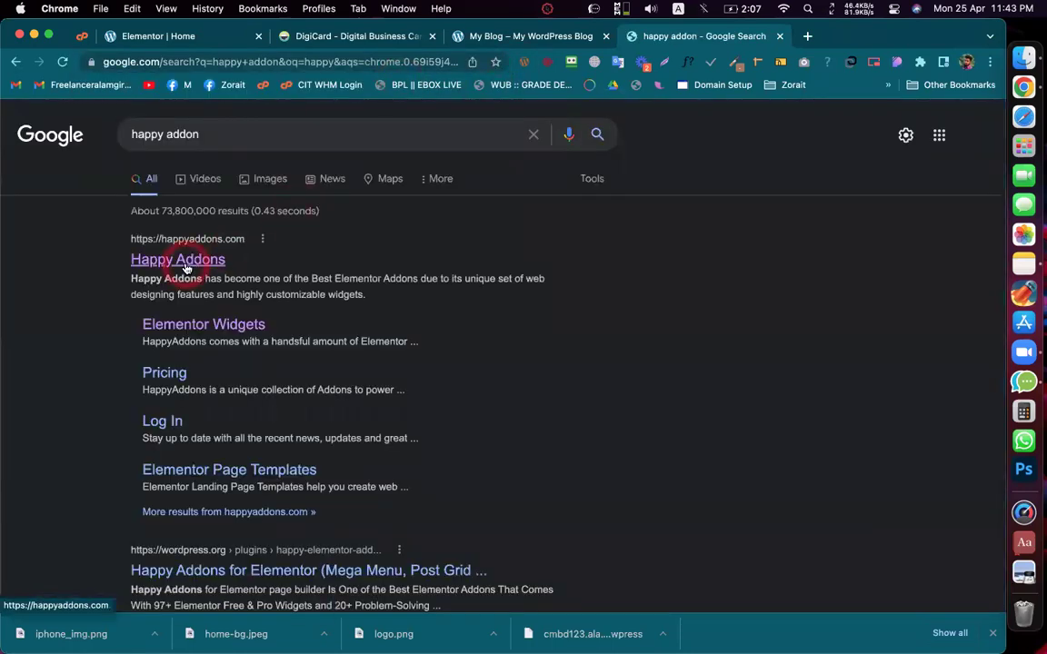
pyautogui.click(185, 263)
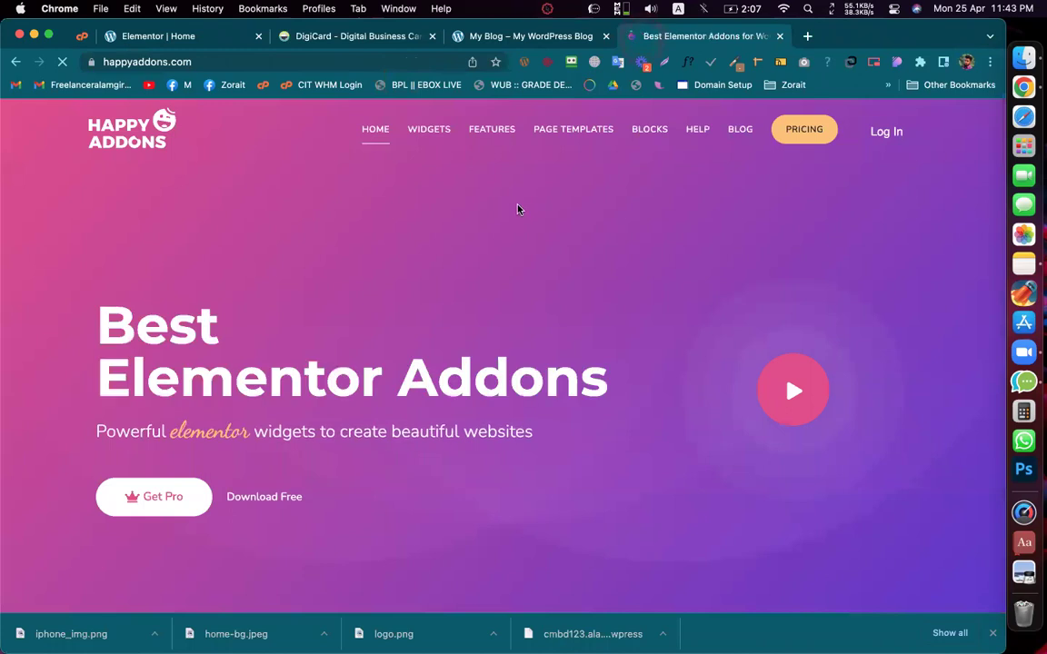
# Step: Browse the HappyAddons Page Templates grid and preview the Agency 1 template
pyautogui.click(568, 129)
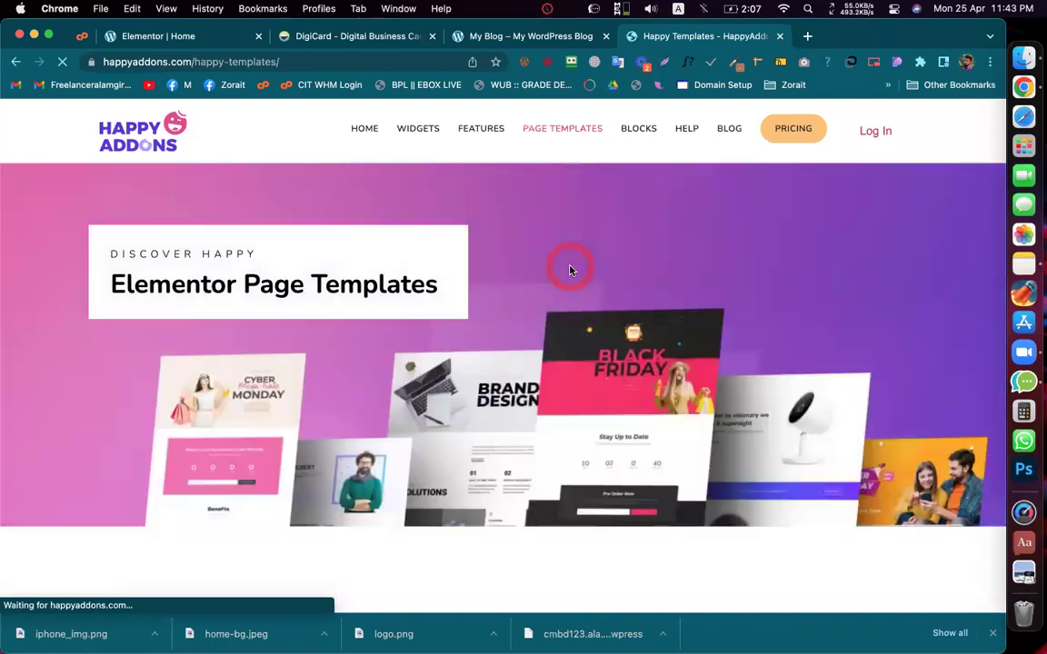
pyautogui.scroll(-5, 569, 270)
pyautogui.scroll(-5, 569, 270)
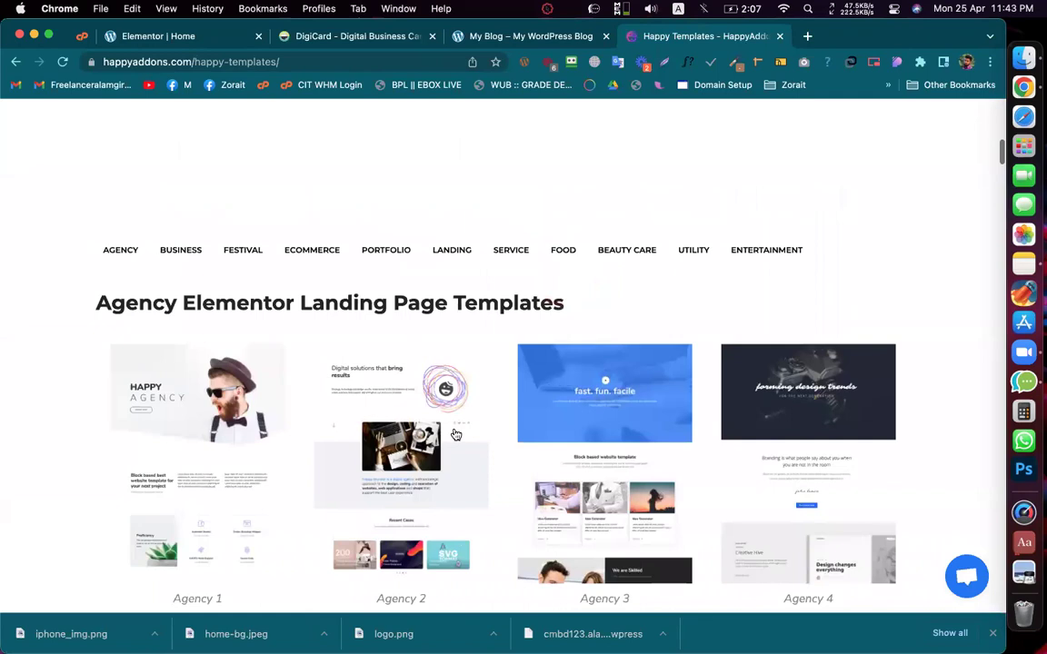
pyautogui.scroll(-3, 456, 436)
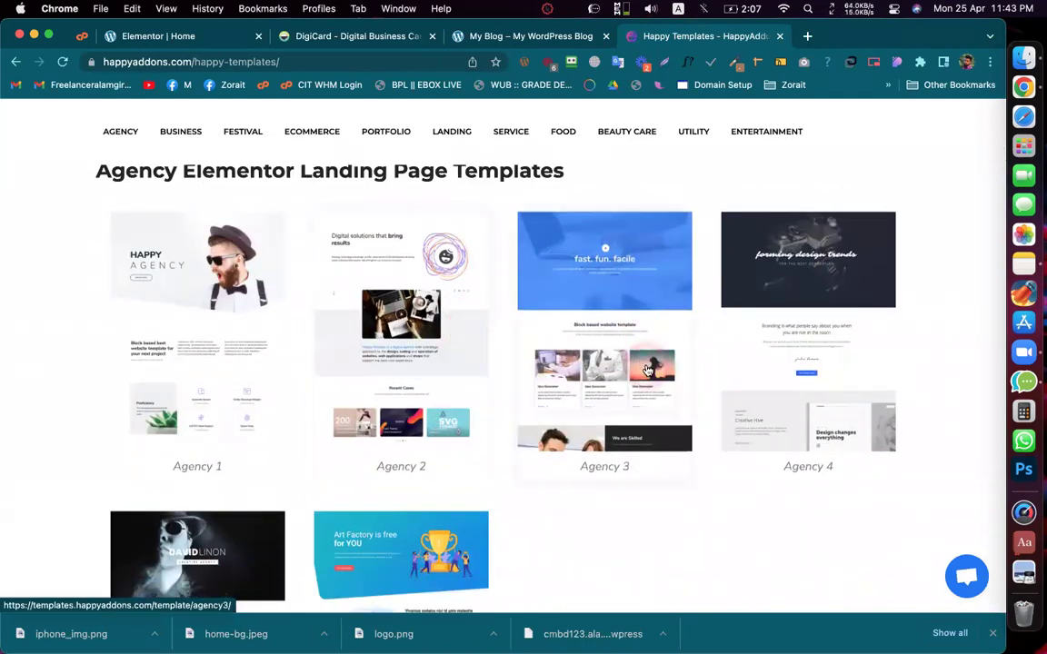
pyautogui.scroll(-3, 647, 368)
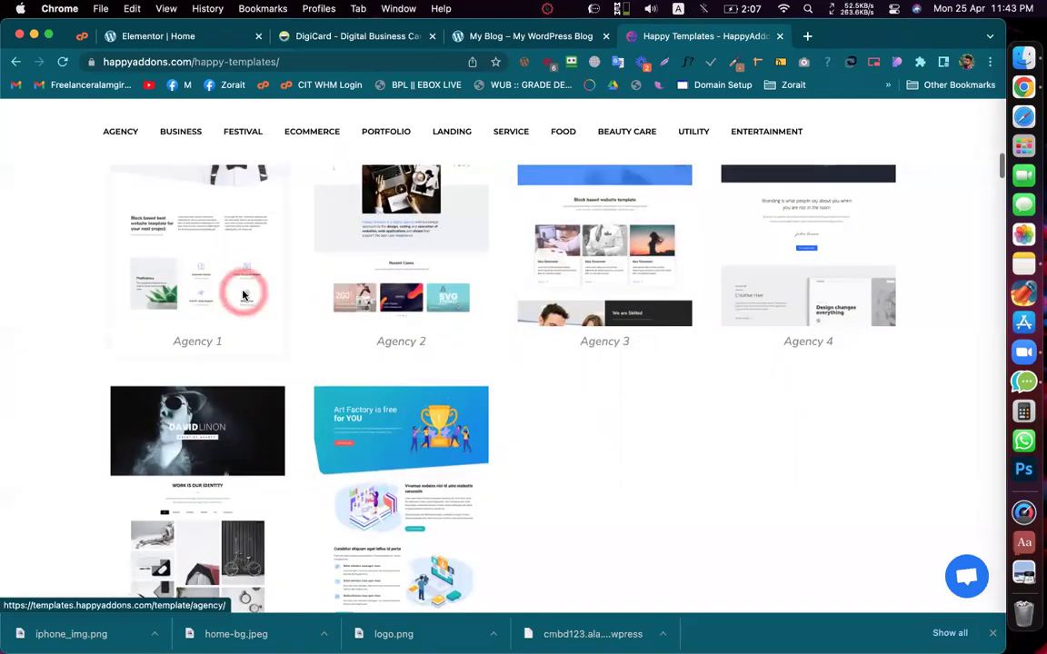
pyautogui.click(243, 295)
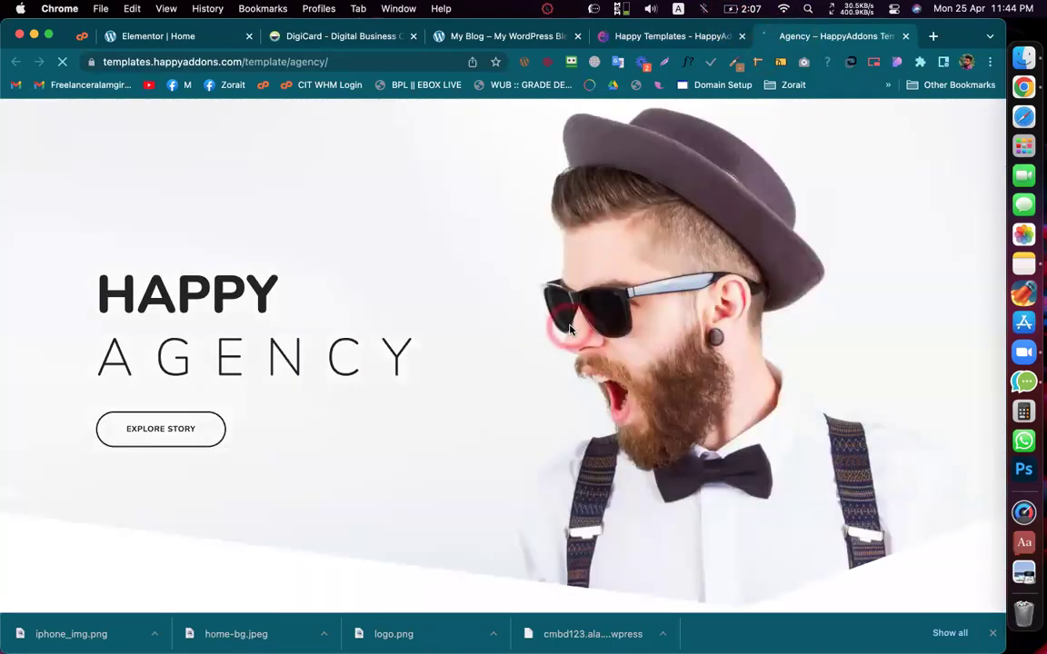
pyautogui.scroll(-10, 570, 329)
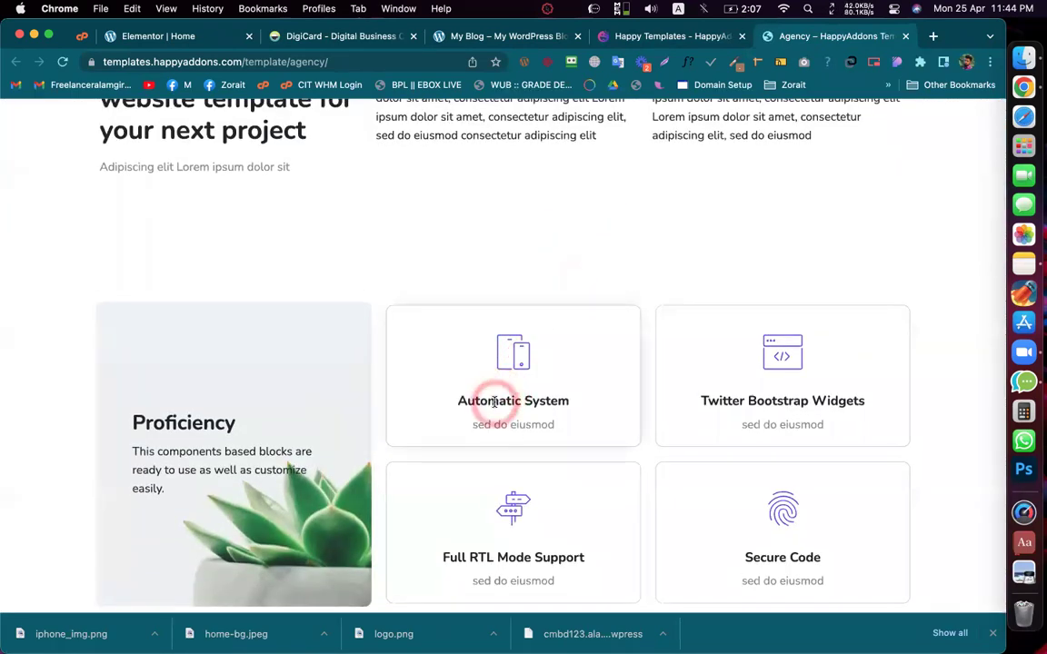
pyautogui.click(533, 204)
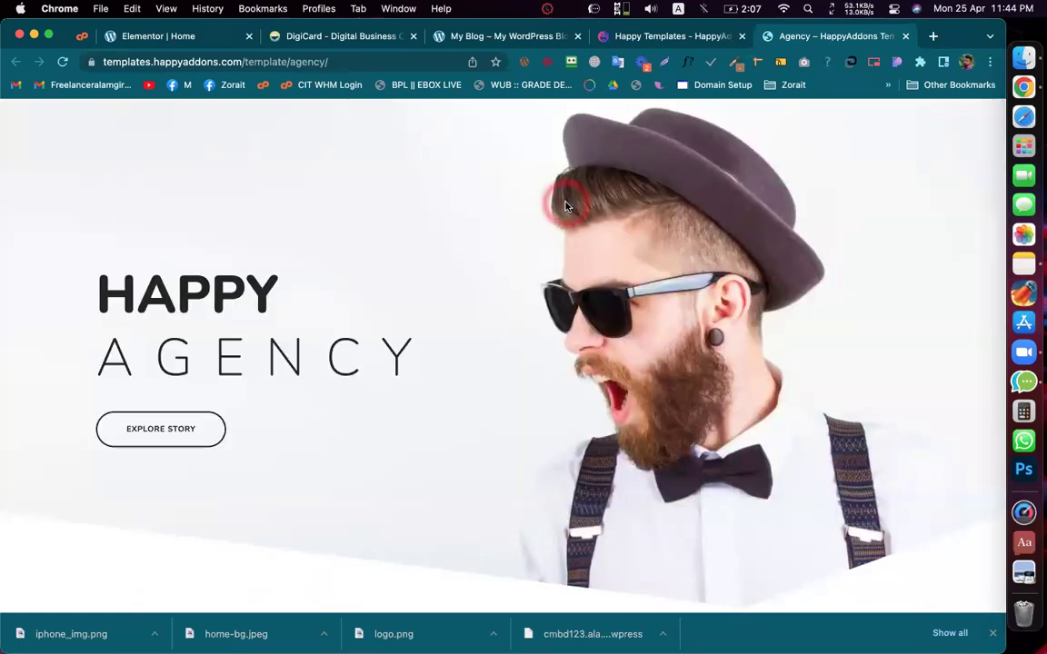
# Step: Scroll further through the template listing, then close both HappyAddons tabs
pyautogui.click(675, 38)
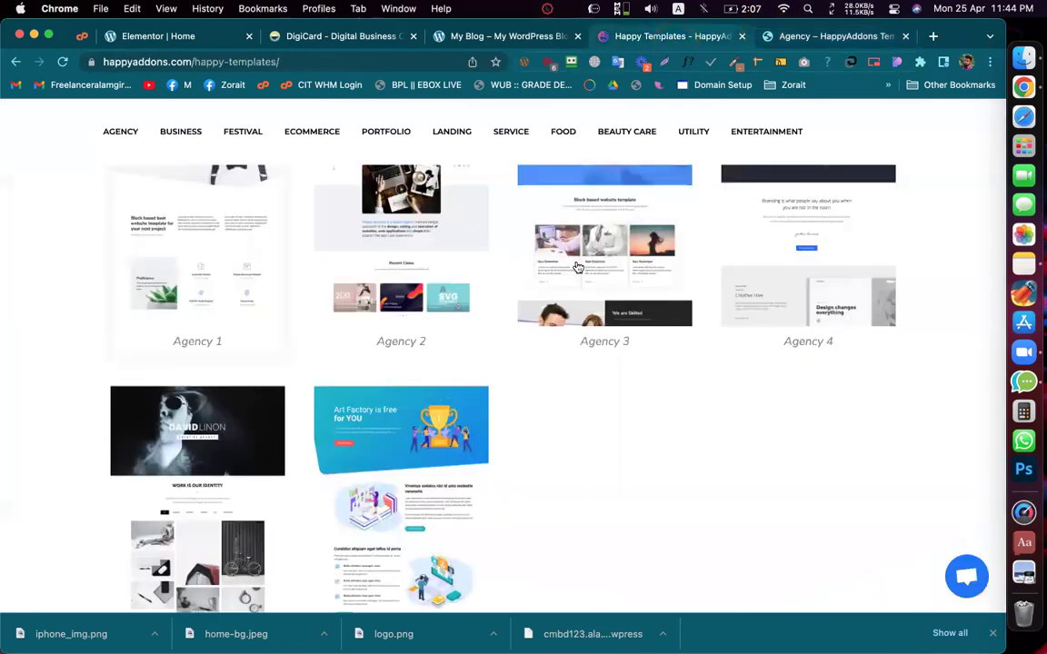
pyautogui.scroll(-5, 577, 267)
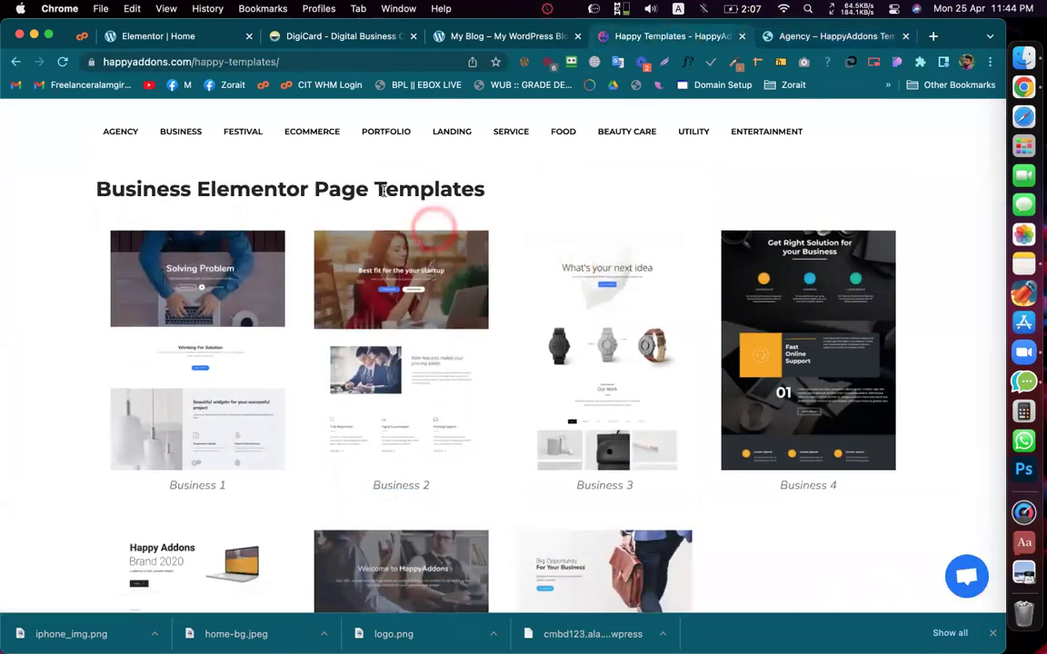
pyautogui.scroll(-10, 353, 188)
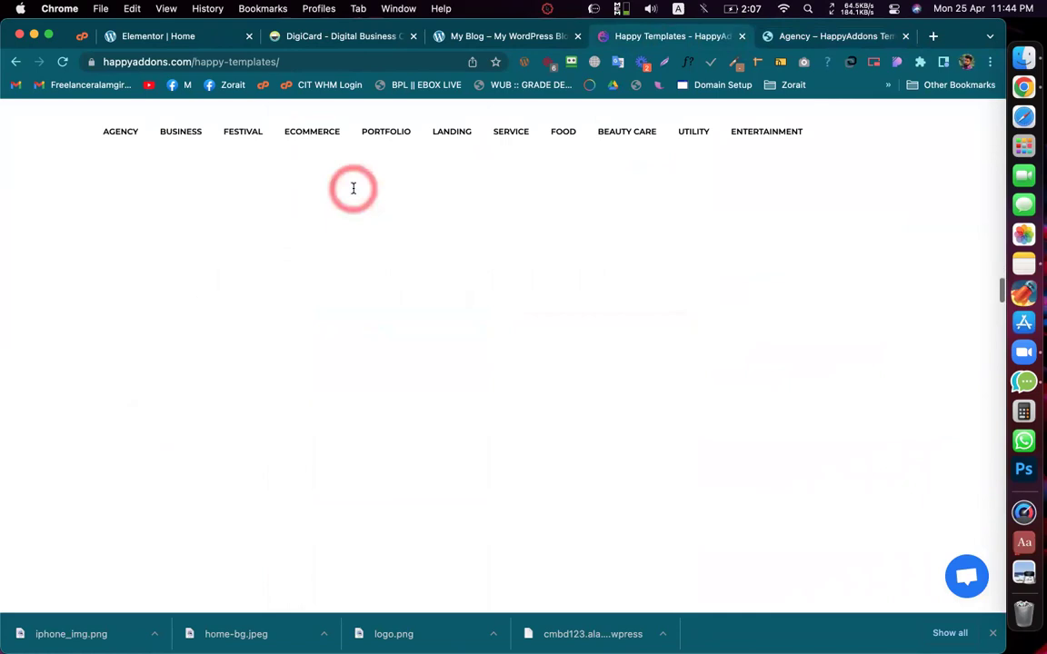
pyautogui.scroll(-3, 353, 188)
pyautogui.scroll(15, 354, 188)
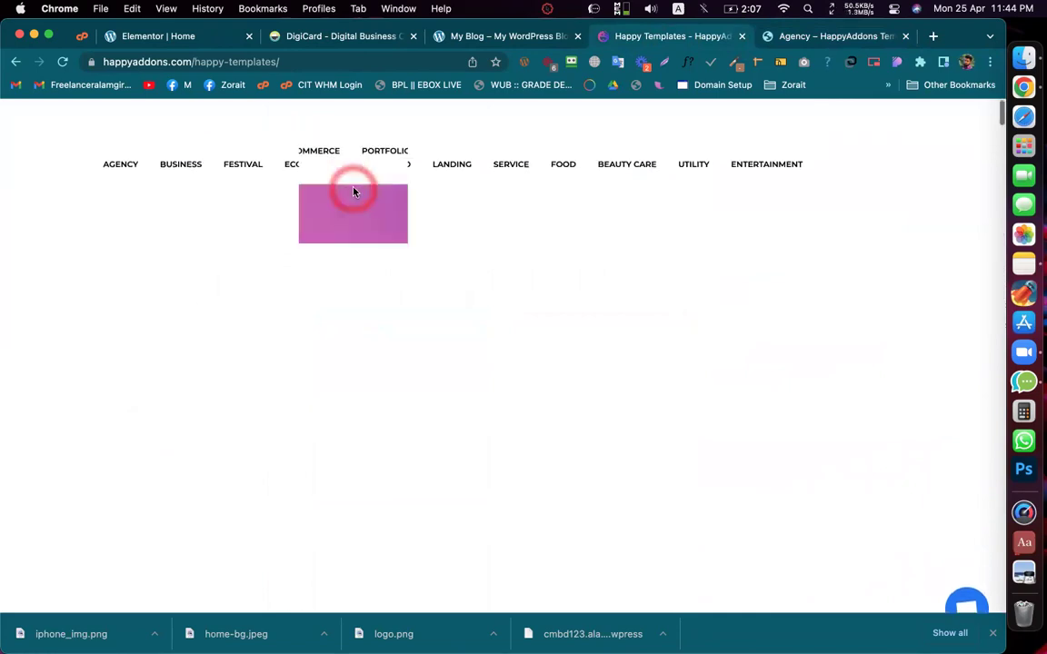
pyautogui.scroll(-7, 511, 347)
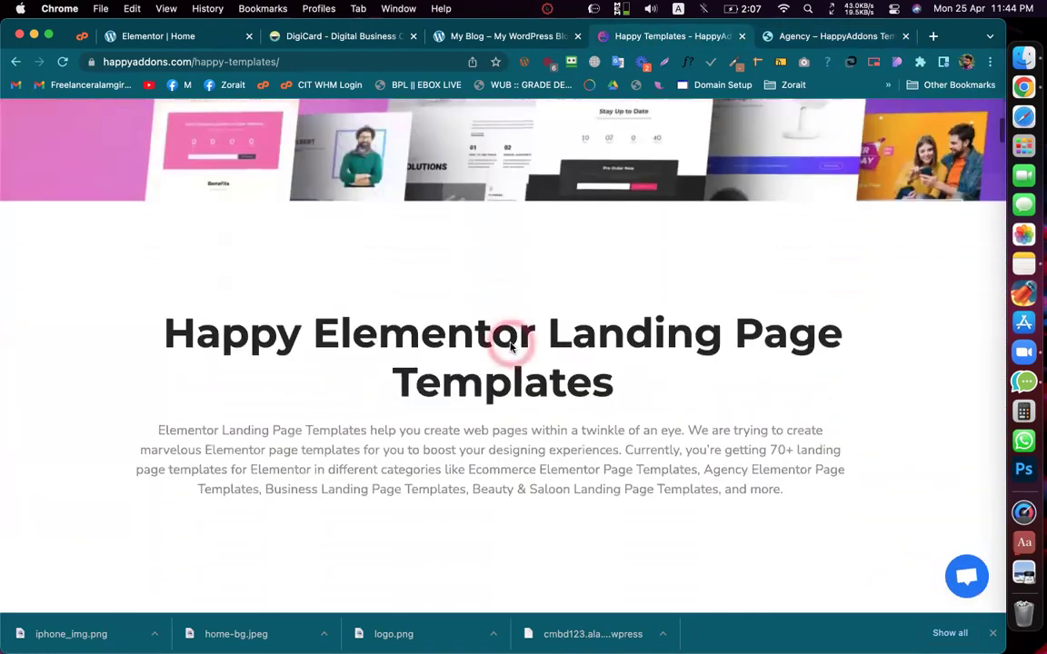
pyautogui.scroll(-5, 510, 347)
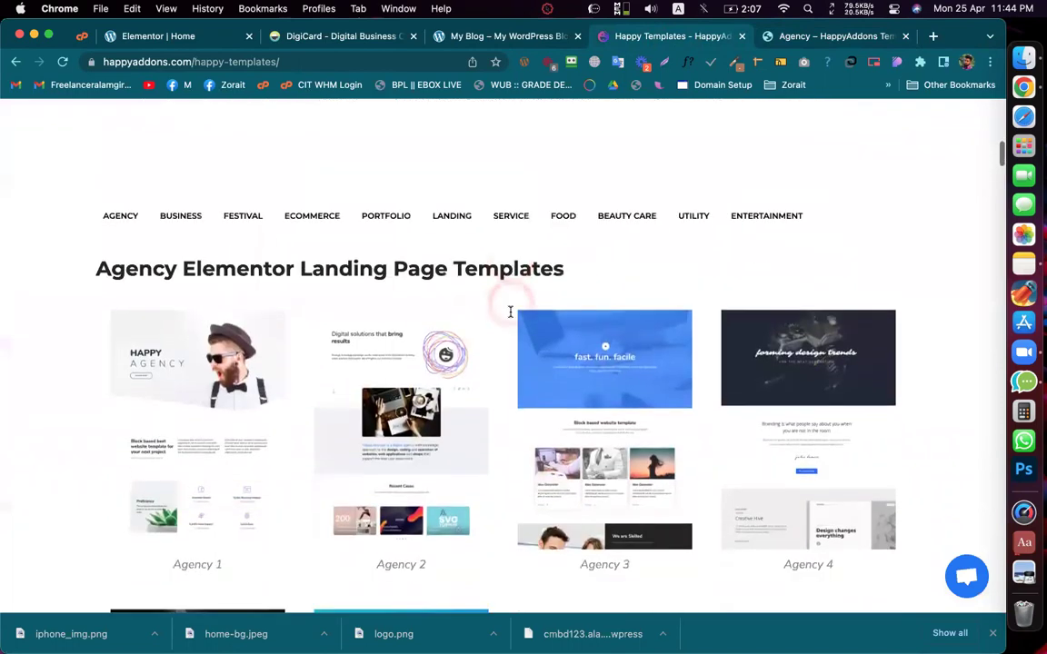
pyautogui.click(741, 37)
pyautogui.click(742, 37)
pyautogui.click(742, 37)
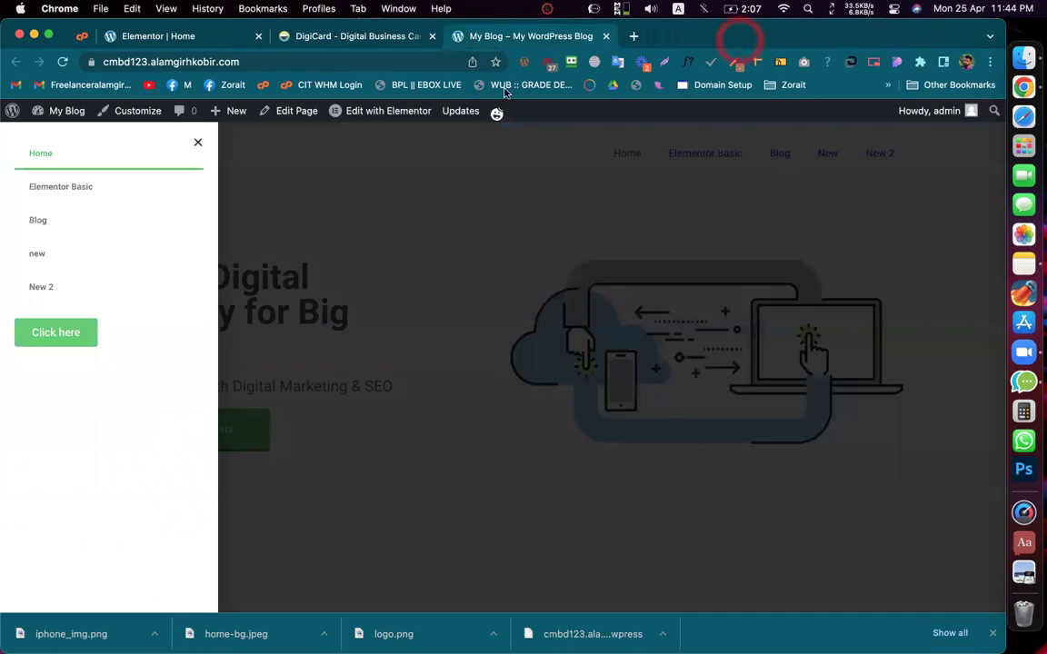
# Step: Return to the Elementor editor's Global Colors panel, leaving a blank new tab open
pyautogui.click(211, 41)
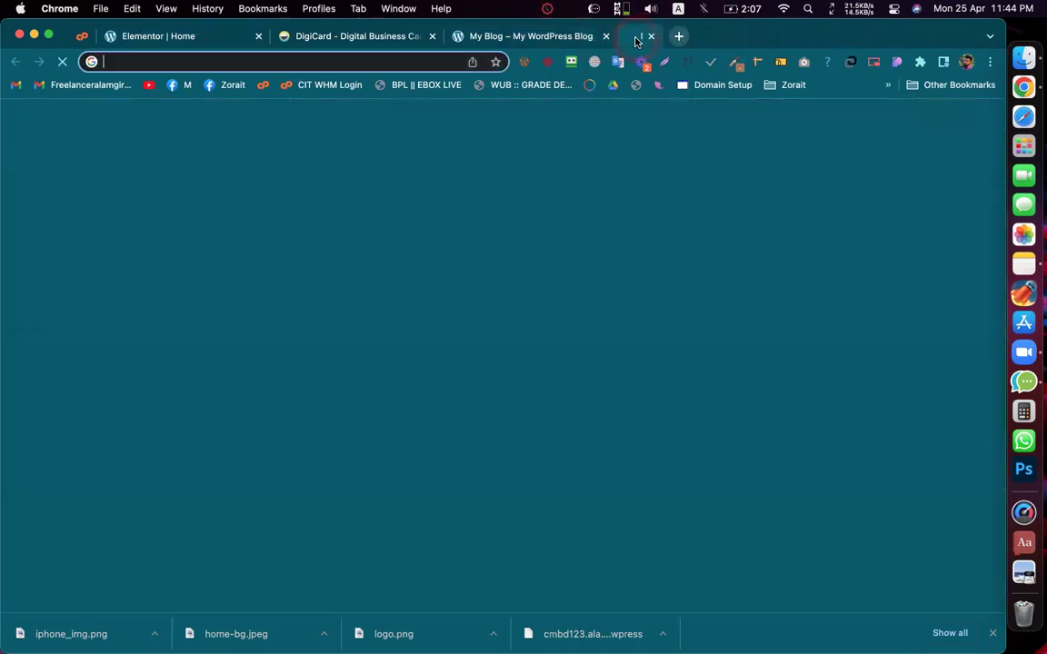
pyautogui.click(636, 37)
pyautogui.click(388, 64)
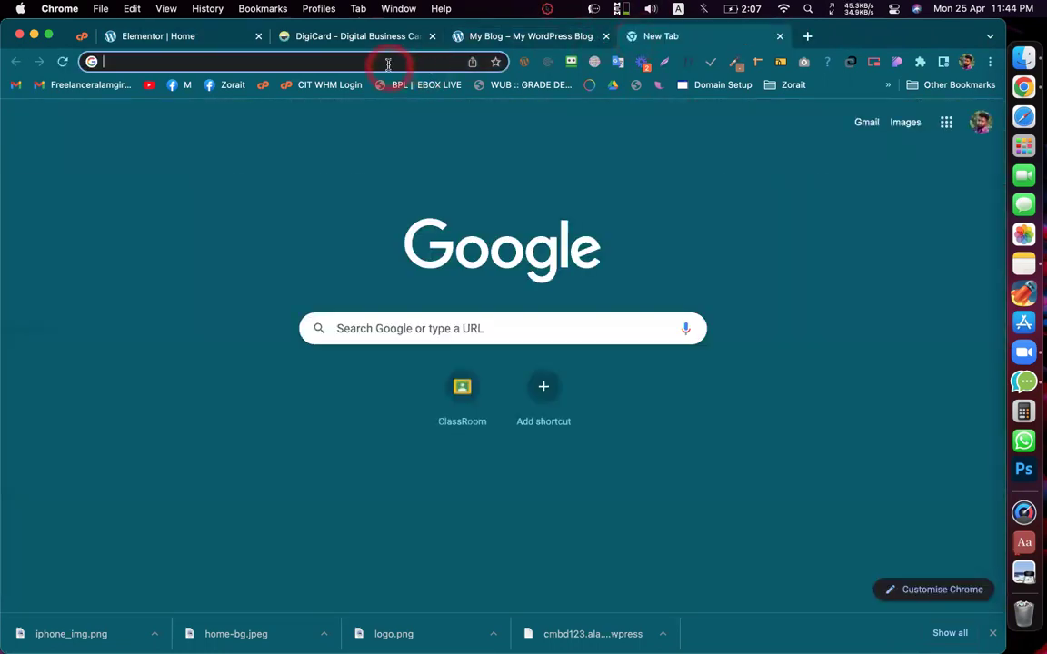
pyautogui.click(375, 231)
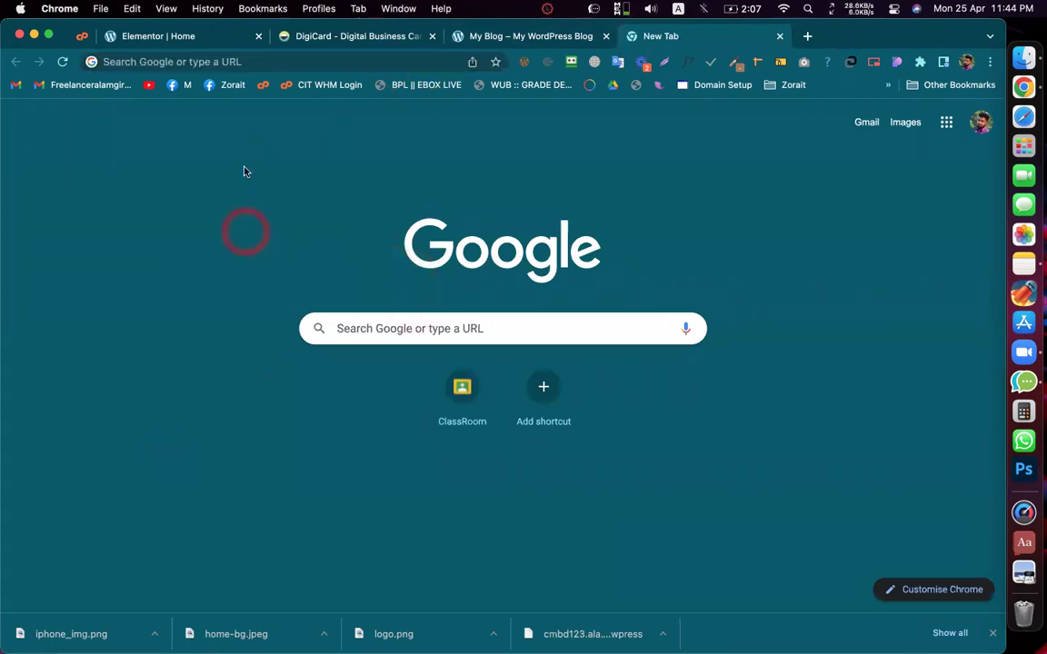
pyautogui.click(182, 38)
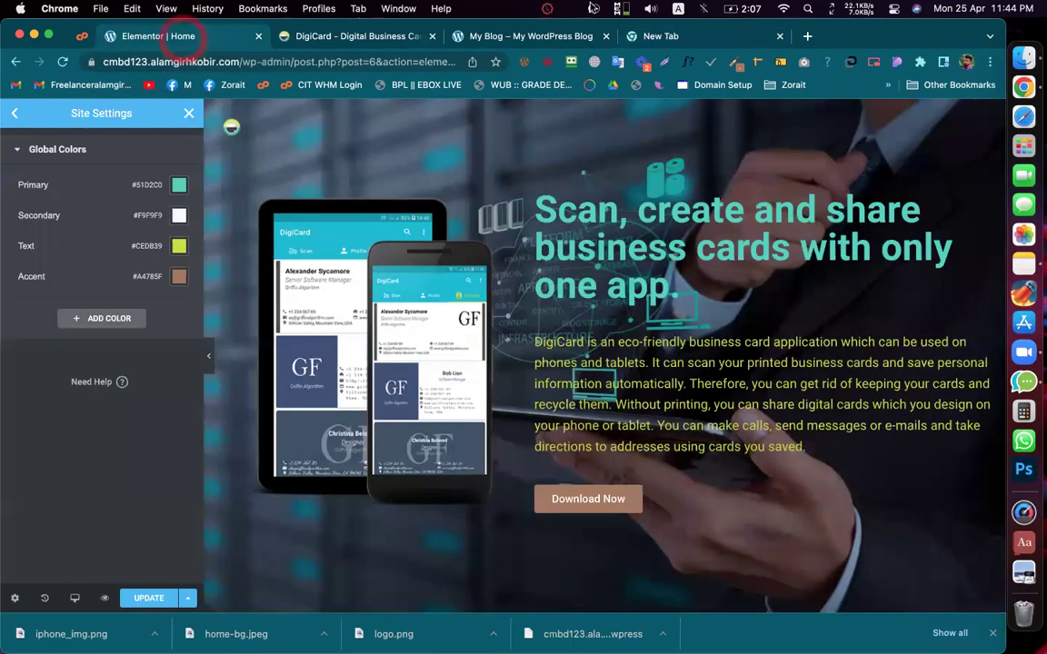
# Step: Close the blank New Tab and move through Site Settings, keeping the four global colours unchanged
pyautogui.click(779, 36)
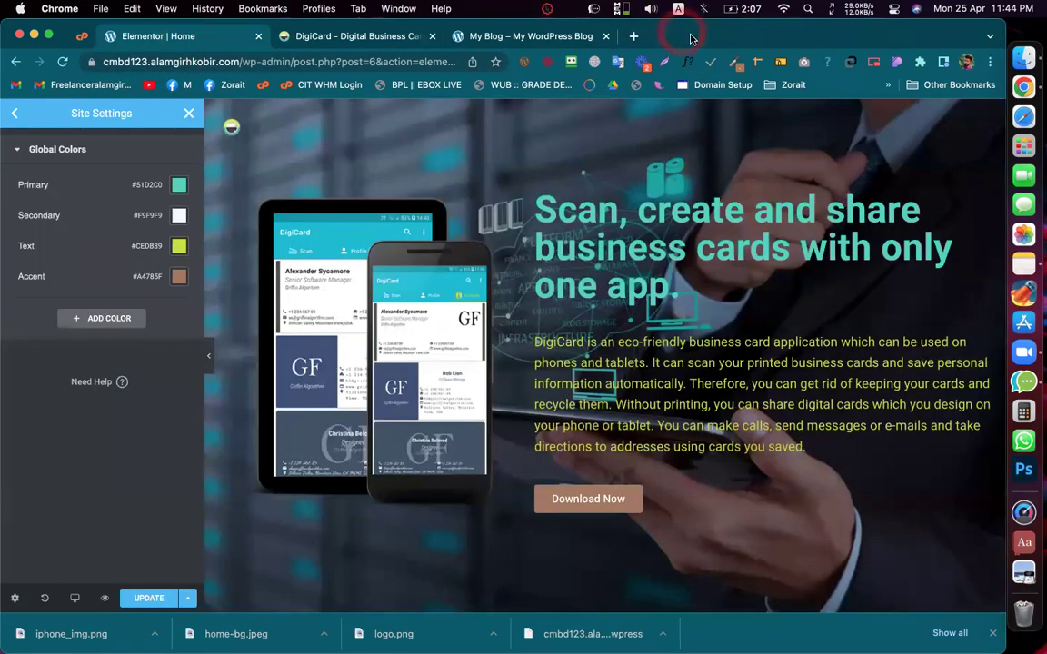
pyautogui.click(179, 383)
pyautogui.click(37, 303)
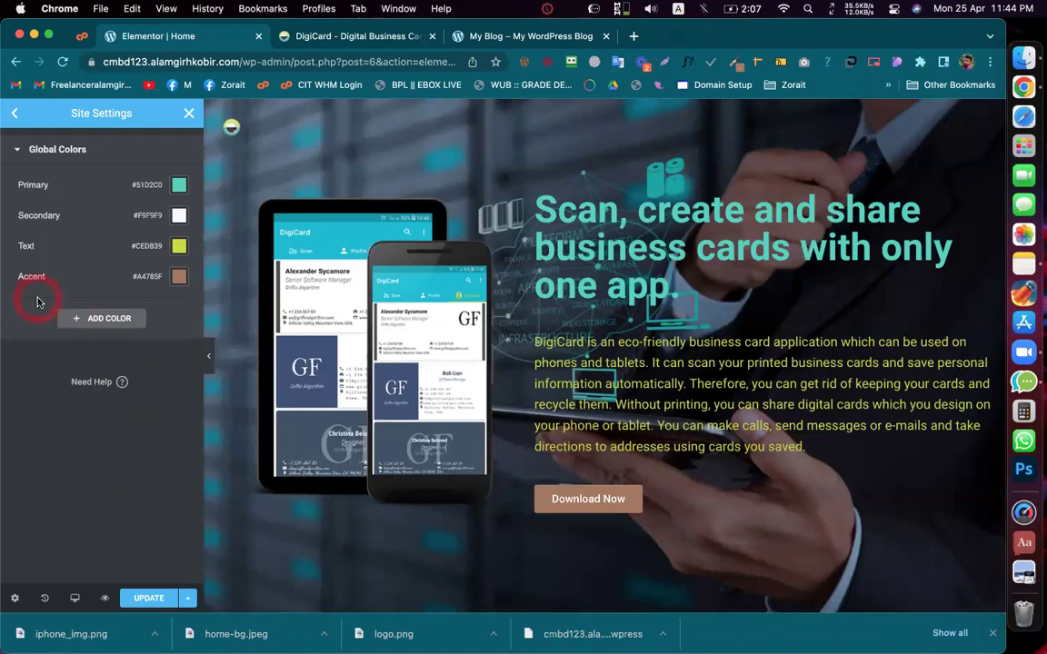
pyautogui.click(99, 298)
pyautogui.click(54, 302)
pyautogui.click(43, 300)
pyautogui.click(549, 227)
pyautogui.click(505, 395)
pyautogui.scroll(-1, 505, 396)
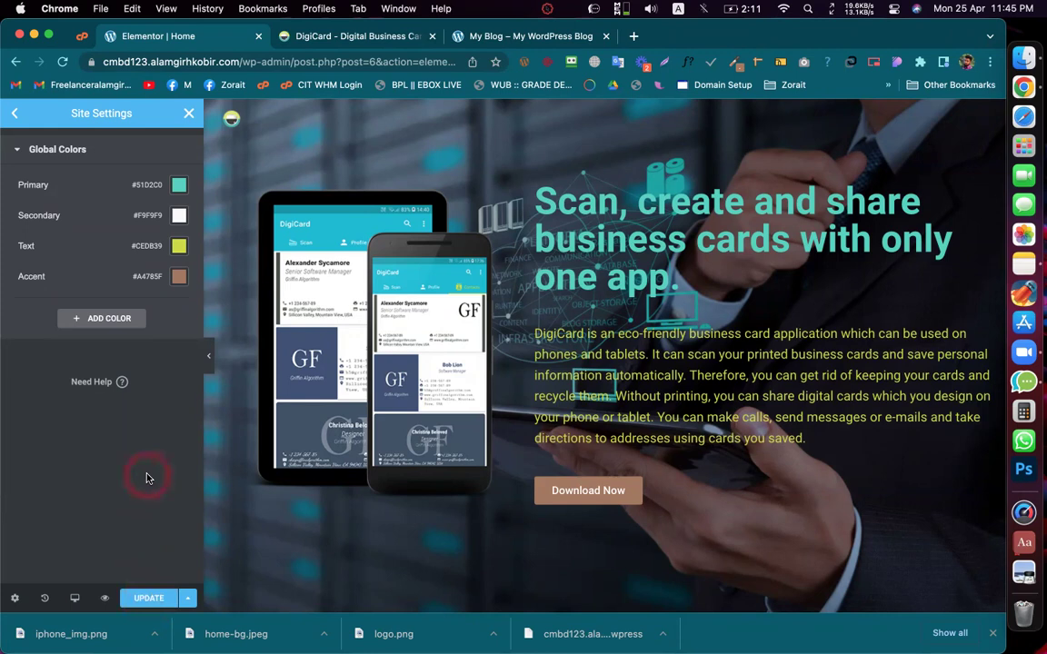
# Step: Add a custom global colour, New Item #1, set to white #FFFFFF
pyautogui.click(141, 296)
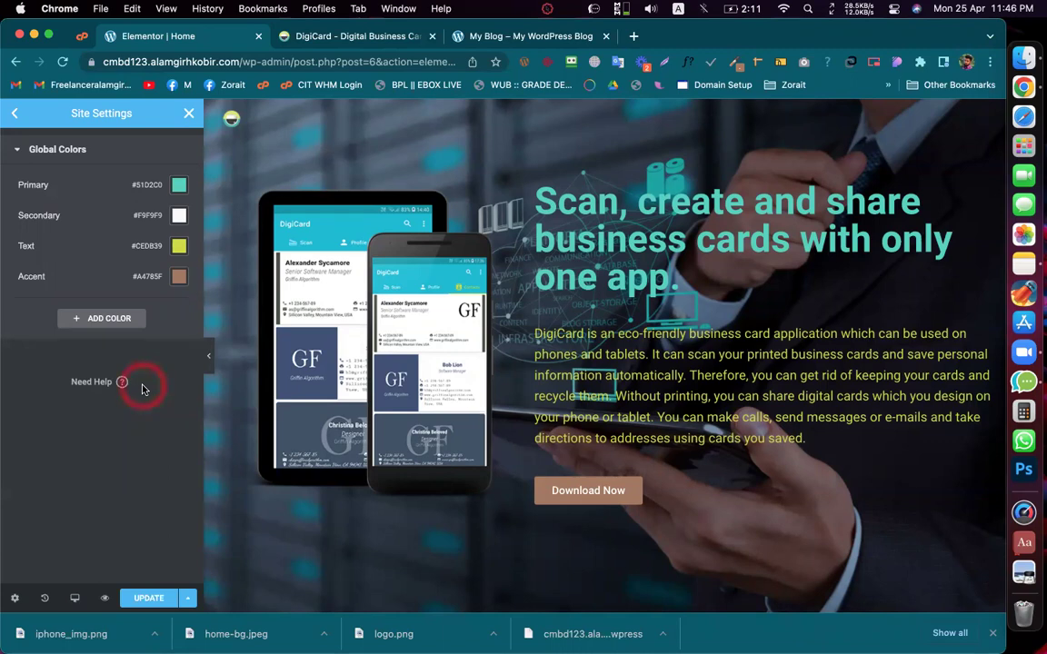
pyautogui.moveTo(209, 619)
pyautogui.mouseDown()
pyautogui.moveTo(188, 603)
pyautogui.moveTo(194, 621)
pyautogui.mouseUp()
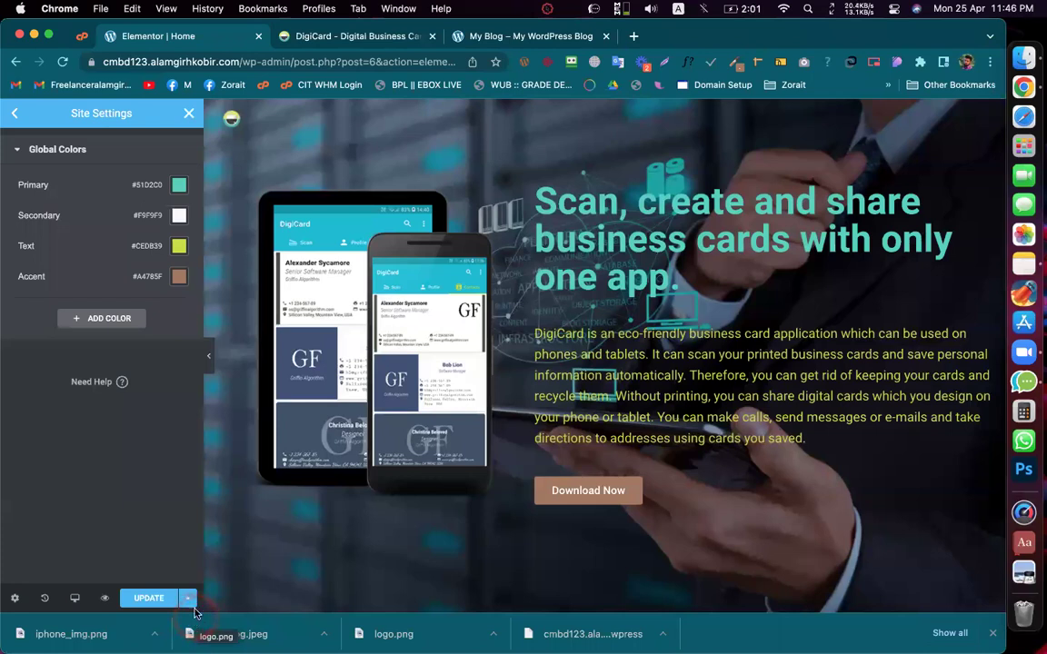
pyautogui.click(156, 478)
pyautogui.click(112, 320)
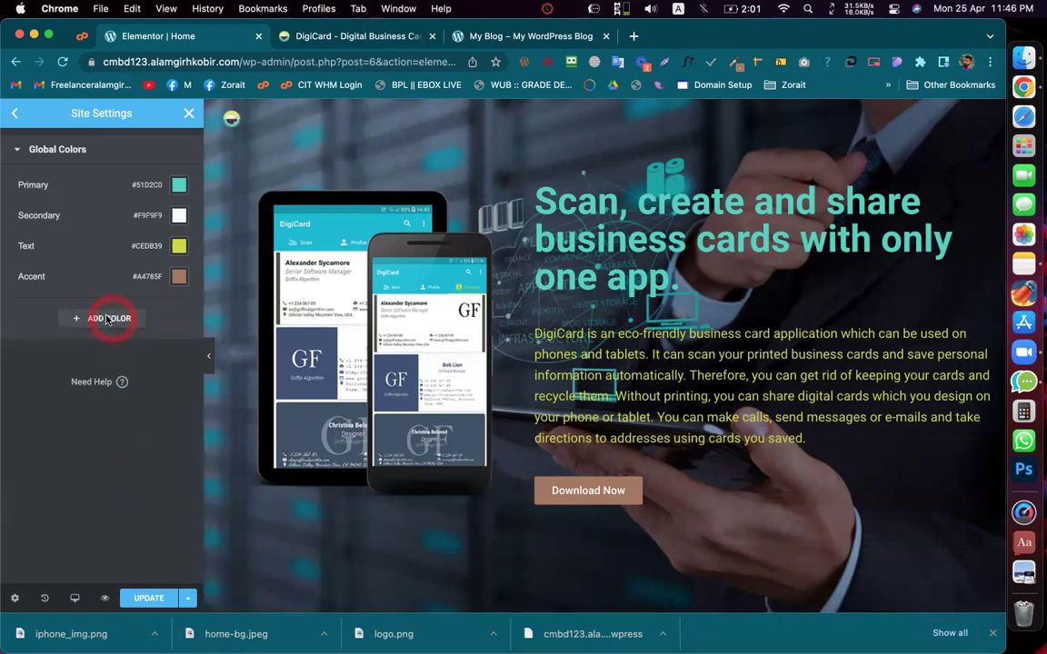
pyautogui.click(179, 314)
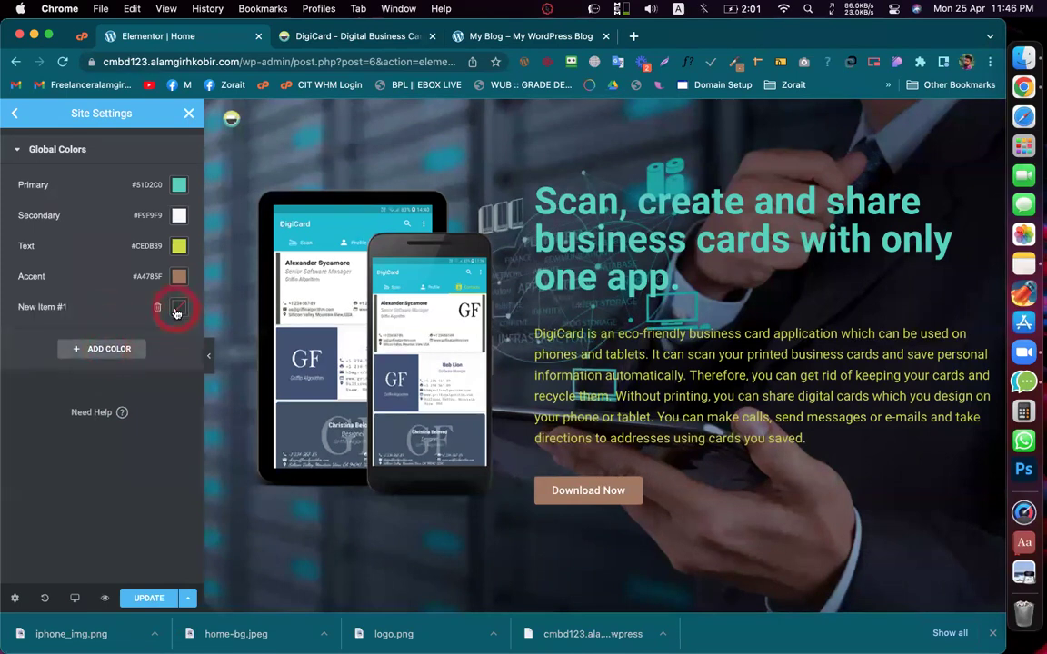
pyautogui.moveTo(146, 445); pyautogui.dragTo(82, 338)
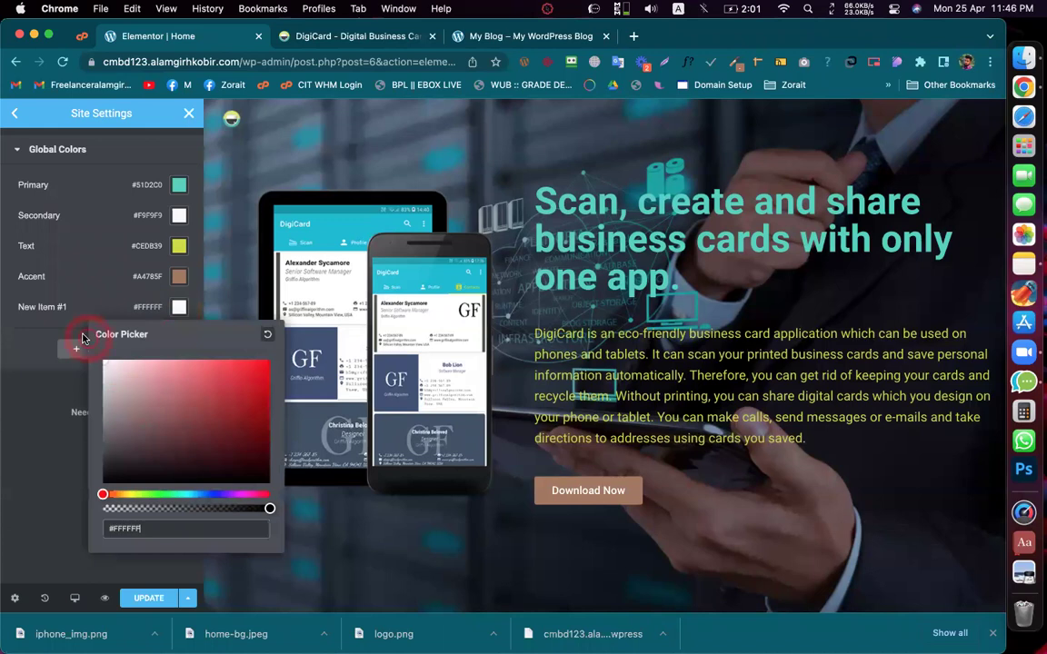
pyautogui.click(56, 314)
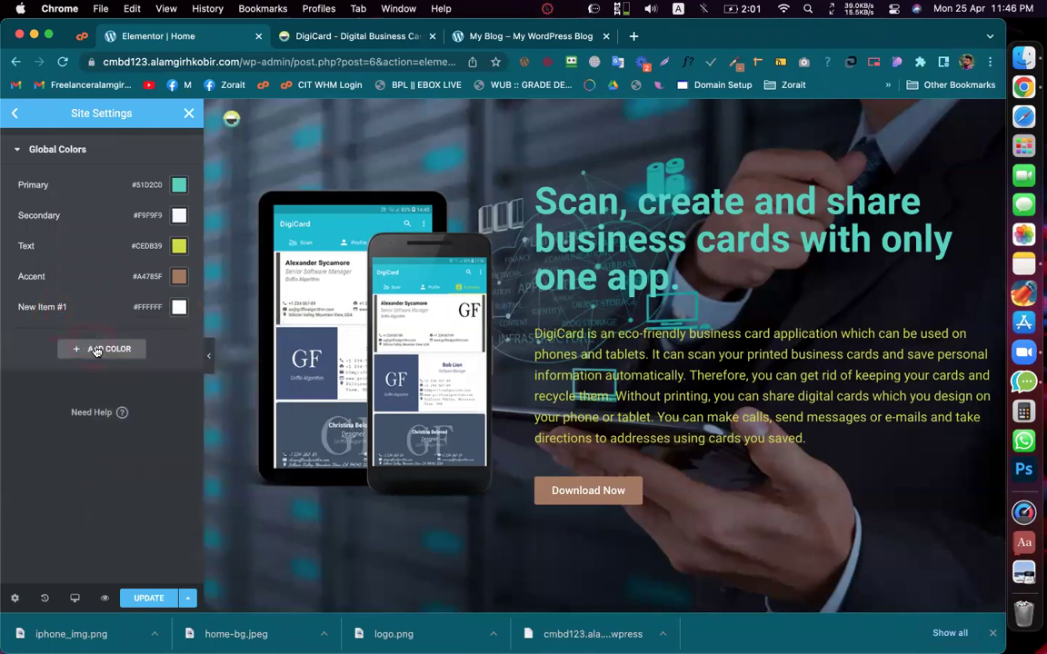
# Step: Add a second custom colour, New Item #2, set to black #000000
pyautogui.click(96, 350)
pyautogui.click(181, 338)
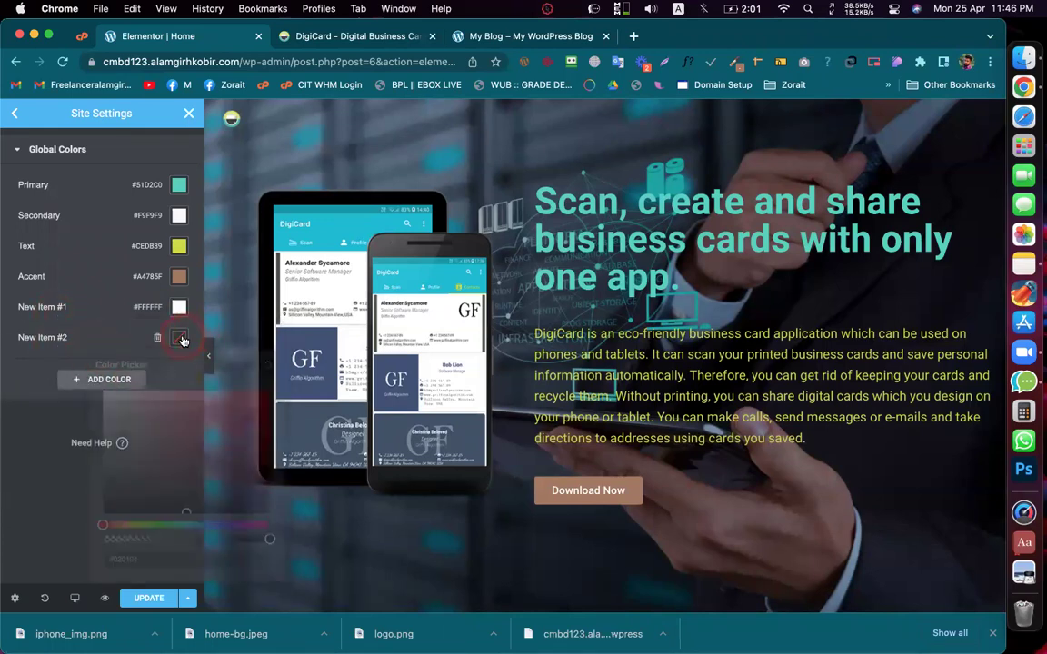
pyautogui.moveTo(140, 458)
pyautogui.mouseDown()
pyautogui.moveTo(100, 524)
pyautogui.moveTo(68, 549)
pyautogui.mouseUp()
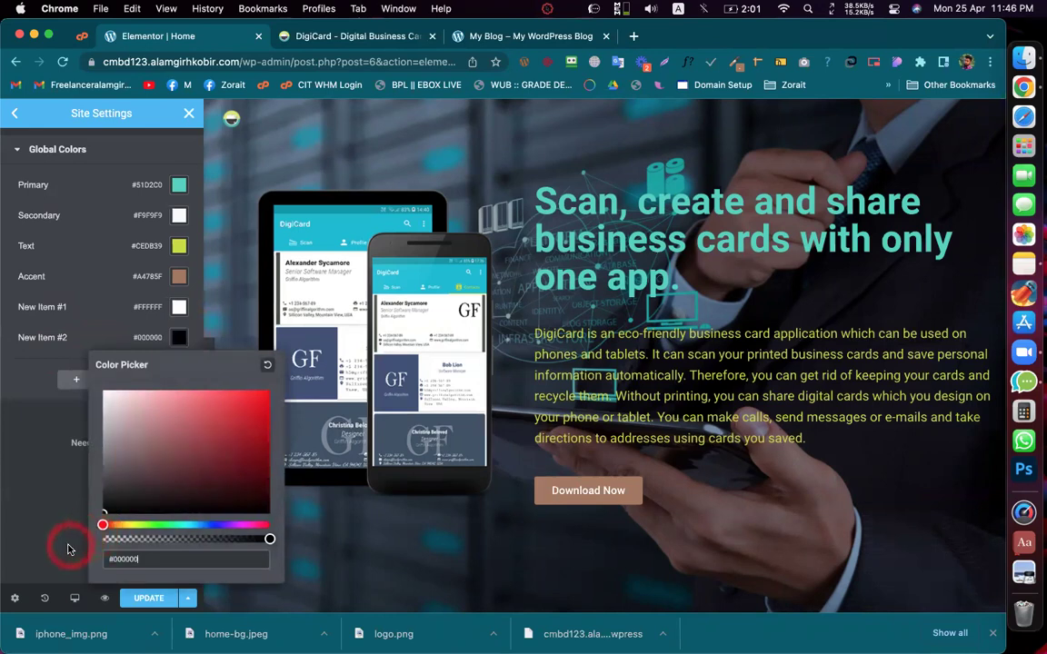
pyautogui.click(37, 431)
pyautogui.click(52, 303)
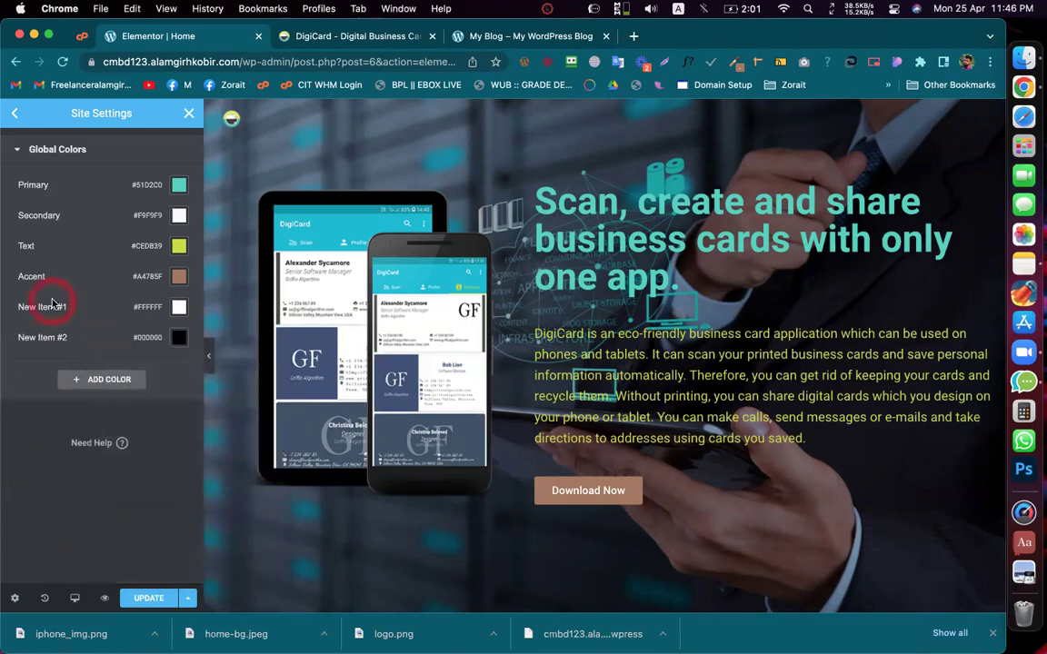
pyautogui.click(65, 307)
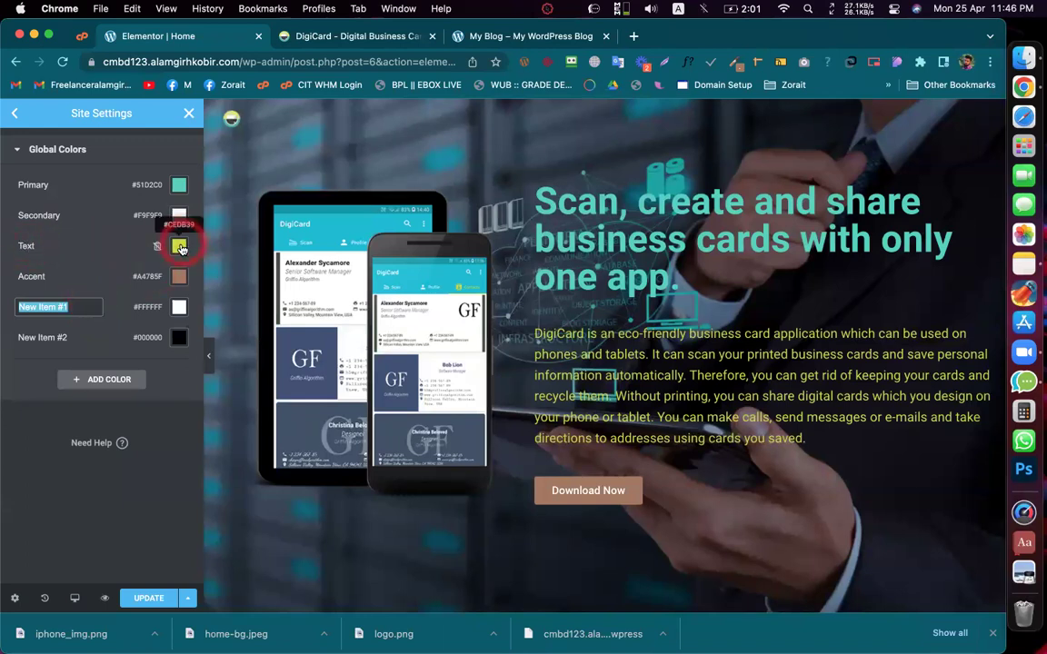
pyautogui.click(390, 37)
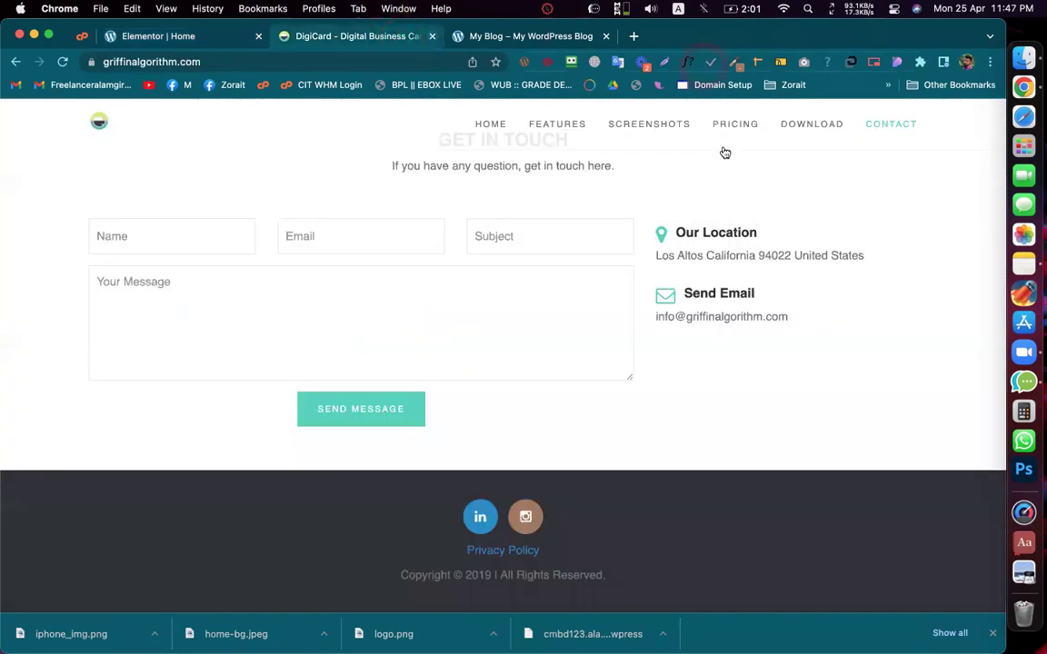
pyautogui.click(715, 217)
pyautogui.scroll(15, 715, 216)
pyautogui.click(736, 122)
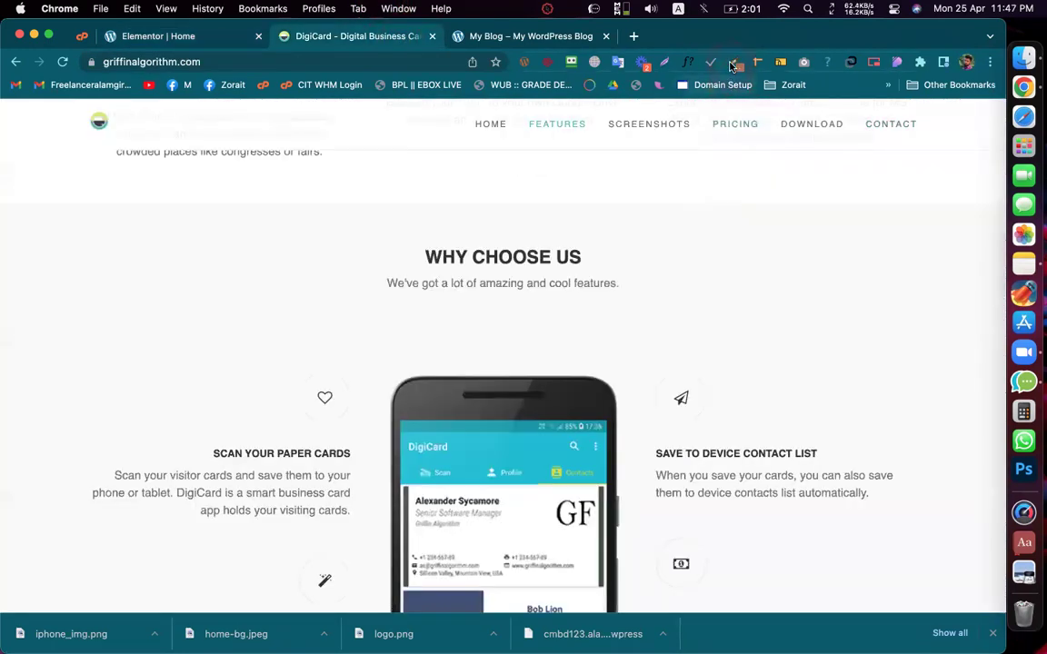
pyautogui.click(735, 63)
pyautogui.click(589, 264)
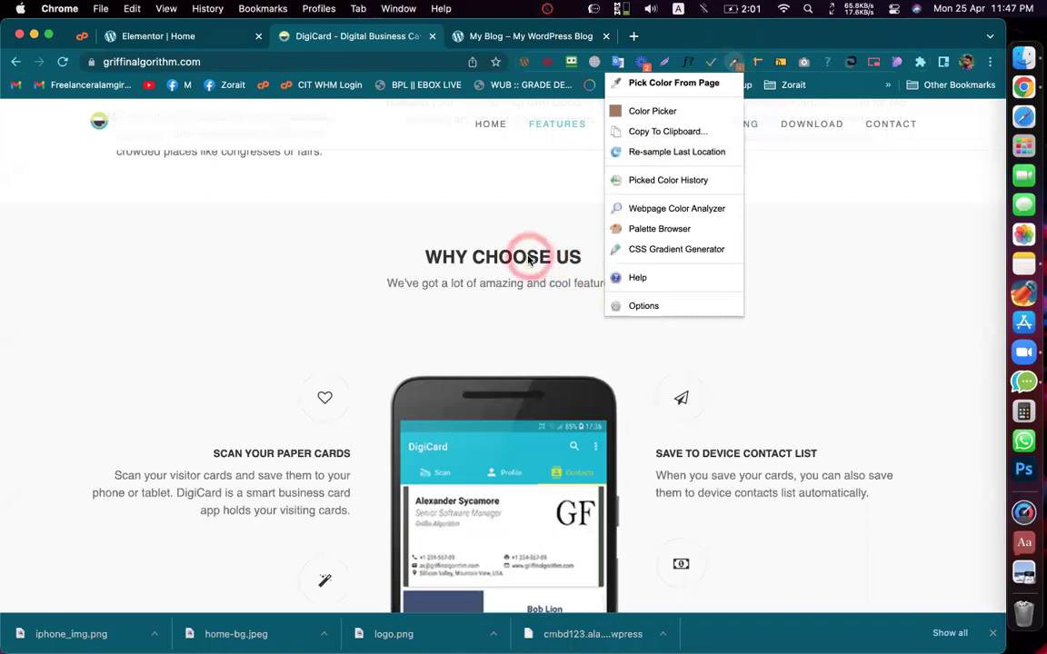
pyautogui.click(692, 62)
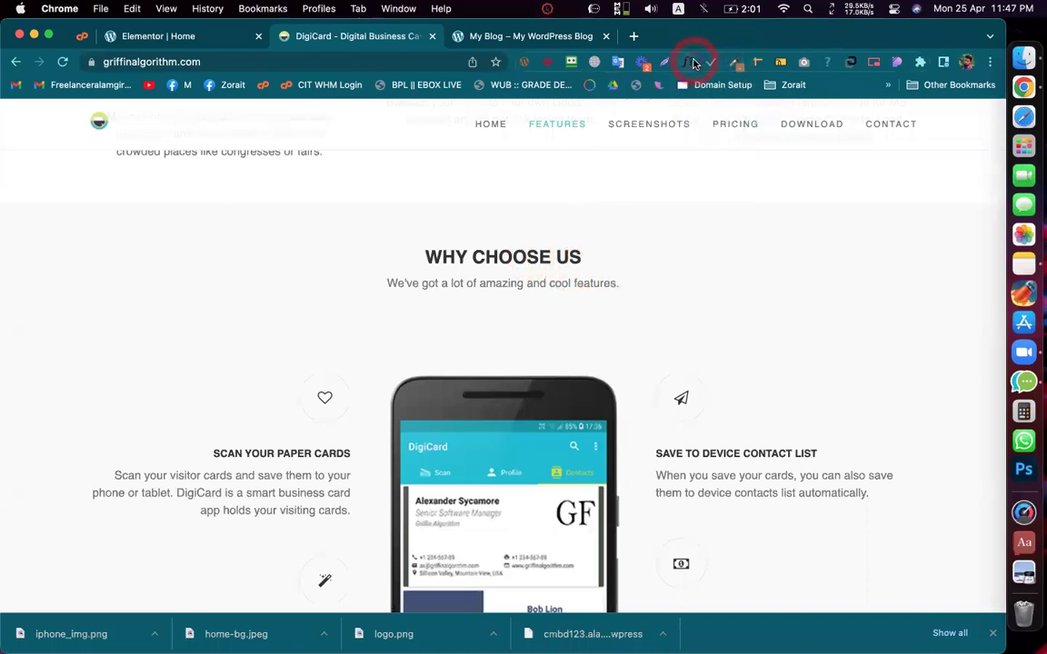
pyautogui.click(511, 288)
pyautogui.doubleClick(683, 438)
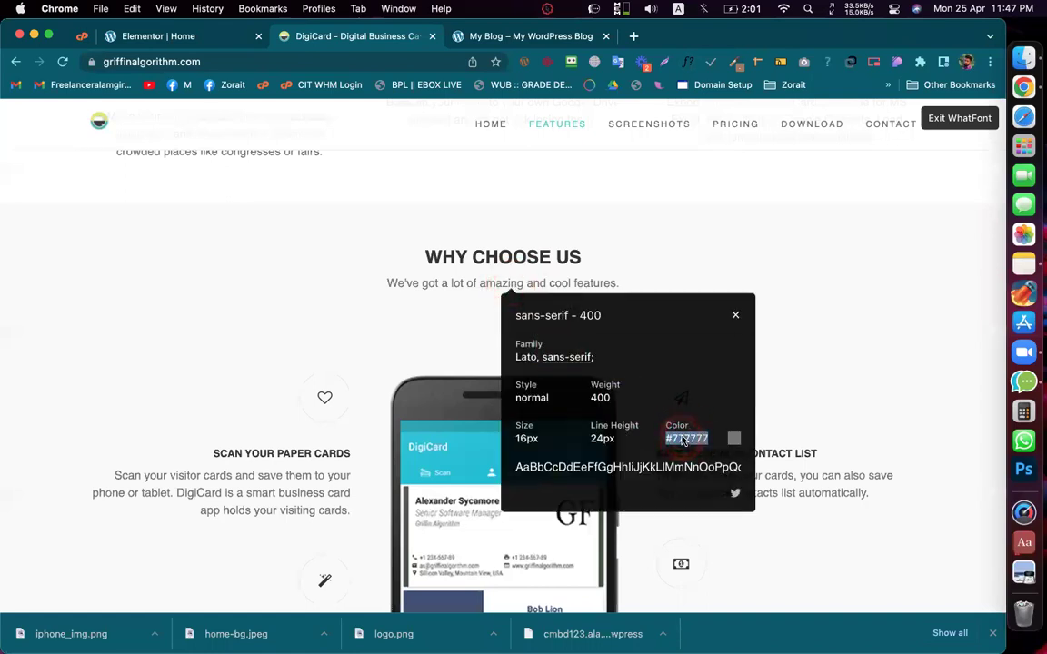
pyautogui.press('super+c')
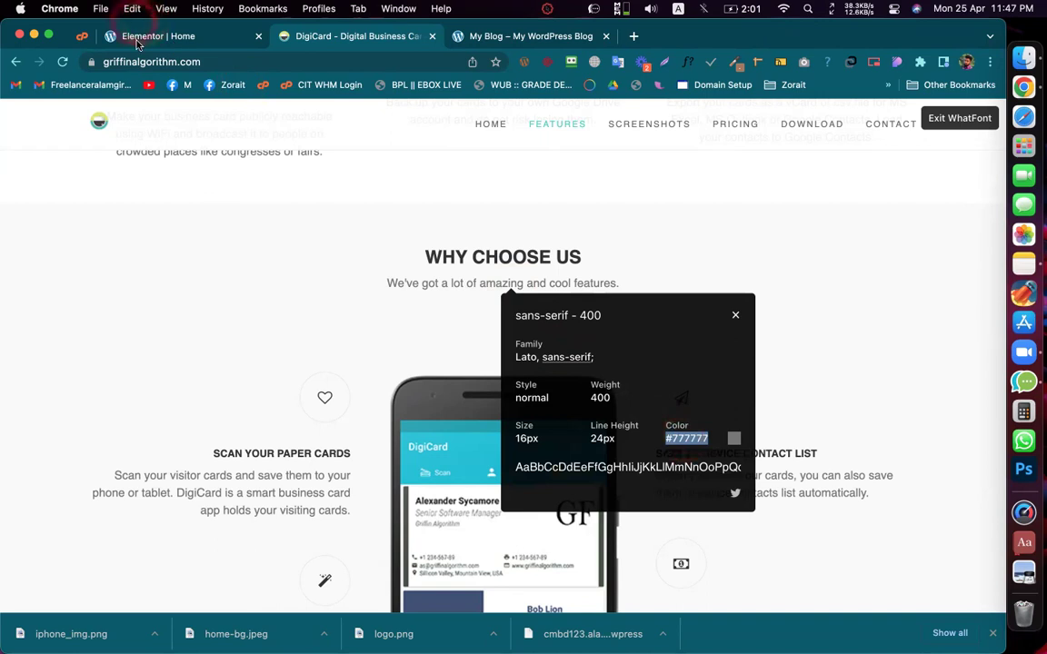
pyautogui.click(135, 36)
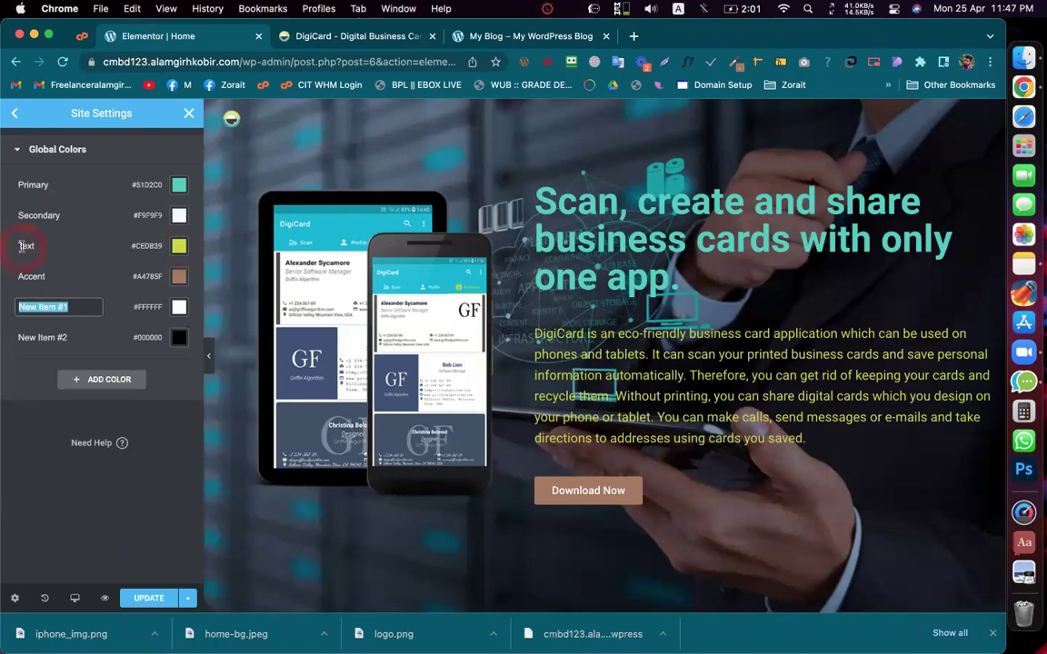
# Step: Start renaming the Text global colour, then cancel and keep its original name
pyautogui.click(23, 246)
pyautogui.click(44, 299)
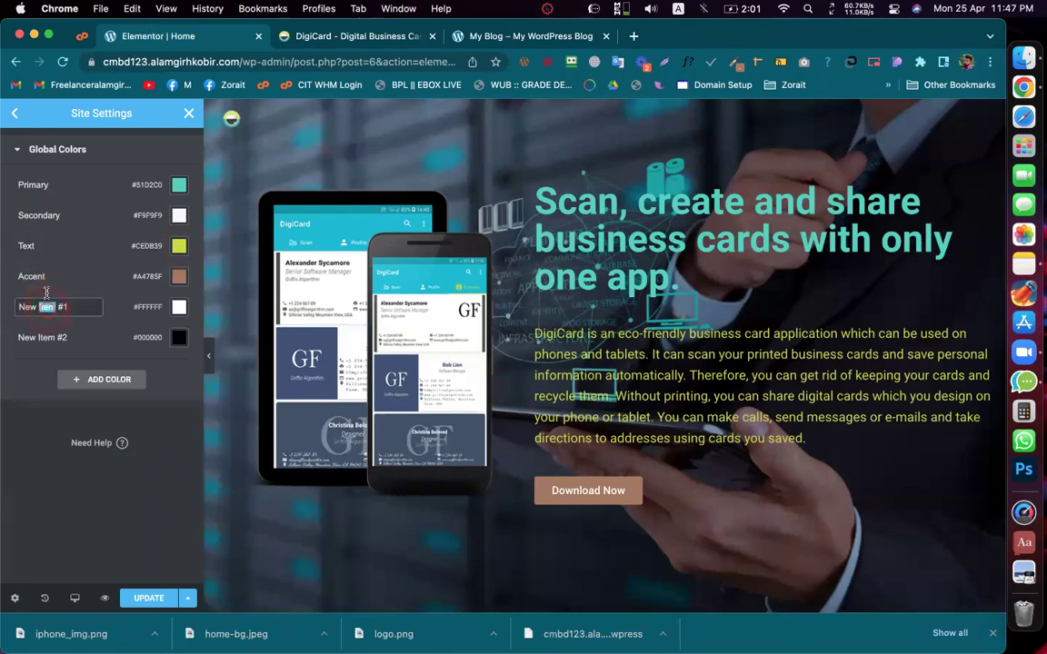
pyautogui.click(26, 246)
pyautogui.write('lahs')
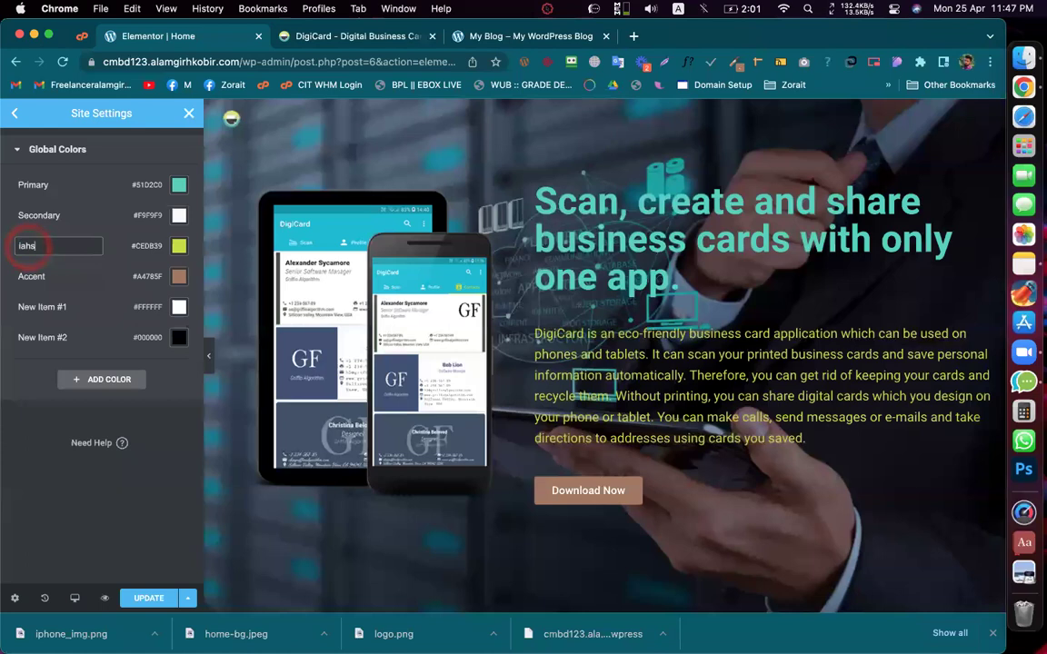
pyautogui.write('hciash')
pyautogui.press('BackSpace')
pyautogui.press('BackSpace')
pyautogui.press('BackSpace')
pyautogui.press('BackSpace')
pyautogui.press('BackSpace')
pyautogui.press('BackSpace')
pyautogui.press('BackSpace')
pyautogui.press('BackSpace')
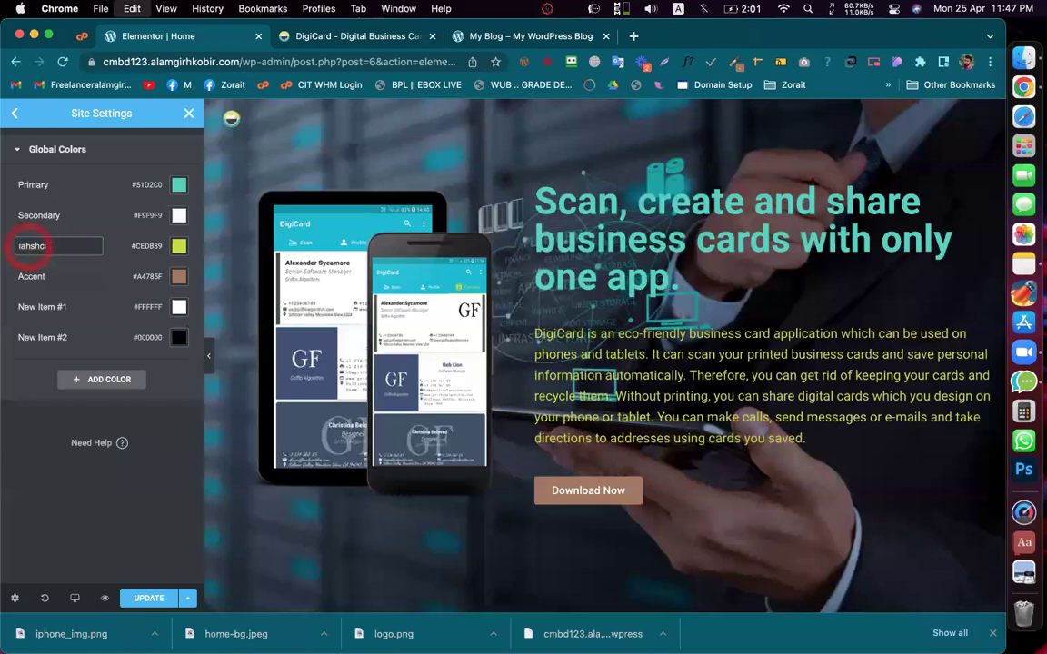
pyautogui.click(33, 357)
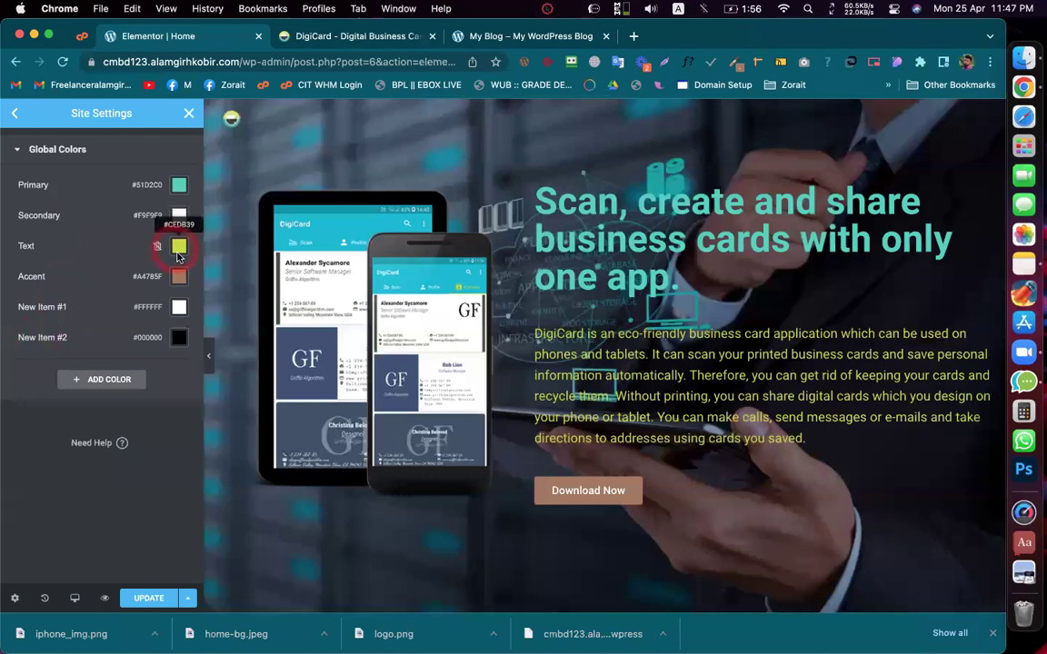
pyautogui.click(64, 319)
# Step: Change the Text global colour from #CEDB39 to grey #777777 and return to the DigiCard tab
pyautogui.click(179, 245)
pyautogui.click(166, 466)
pyautogui.write('#777777')
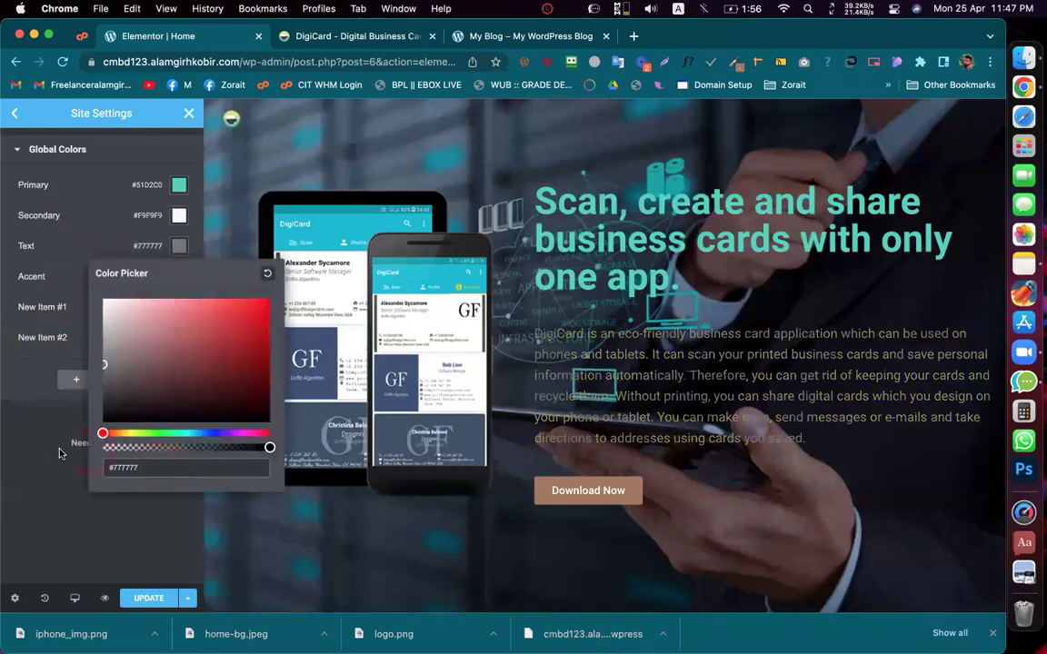
pyautogui.click(59, 453)
pyautogui.click(373, 45)
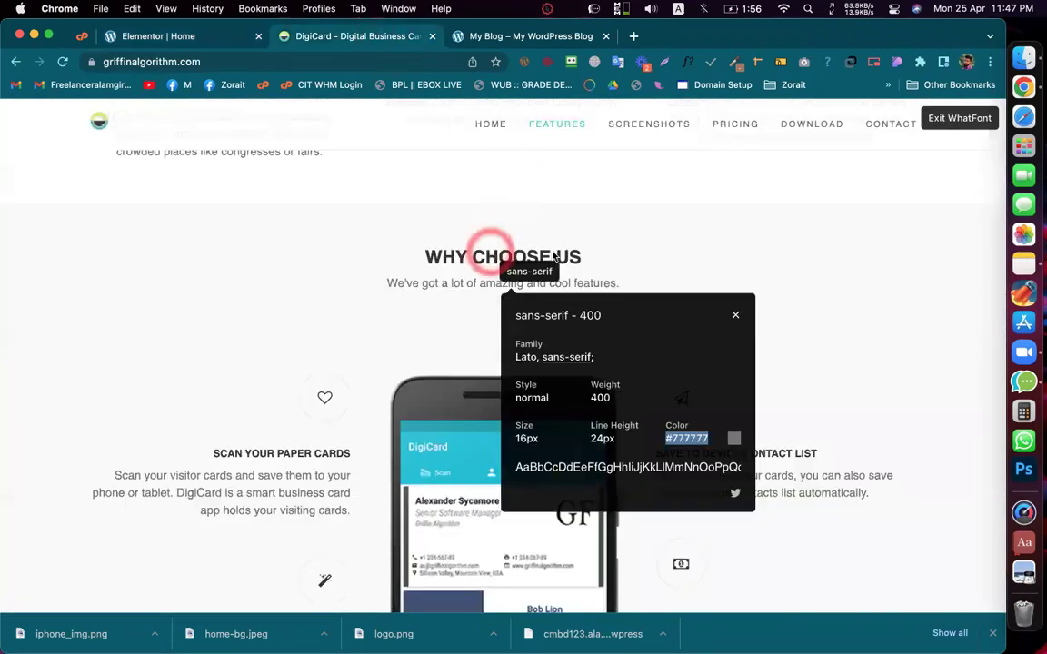
# Step: Read the WHY CHOOSE US heading as Raleway 700, 25px, #333333, then turn off WhatFont
pyautogui.moveTo(600, 257); pyautogui.dragTo(418, 262)
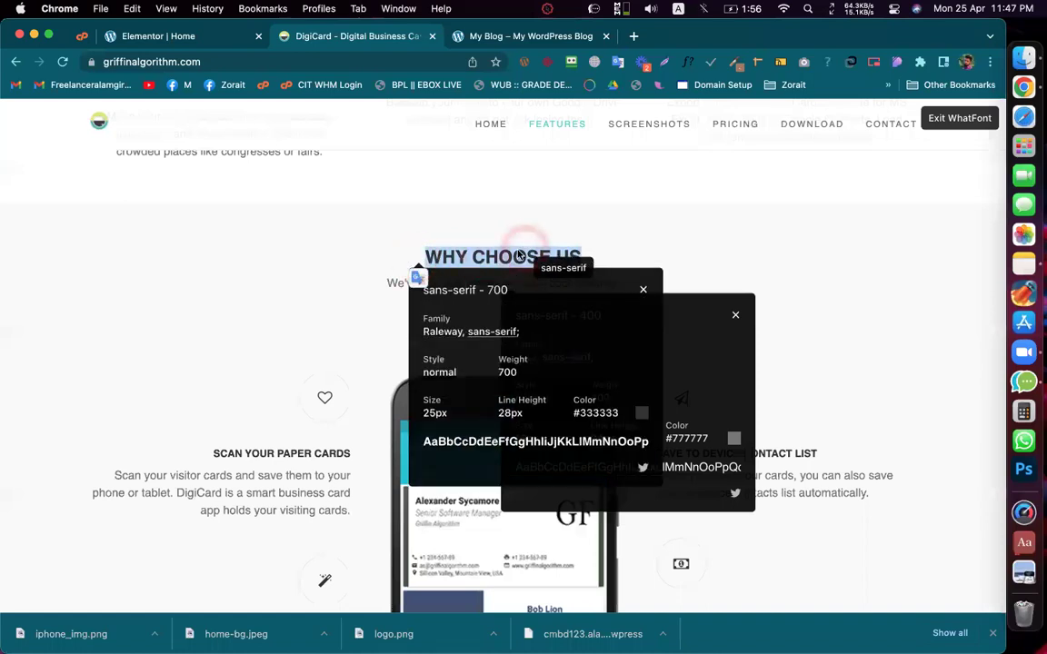
pyautogui.click(642, 288)
pyautogui.click(736, 313)
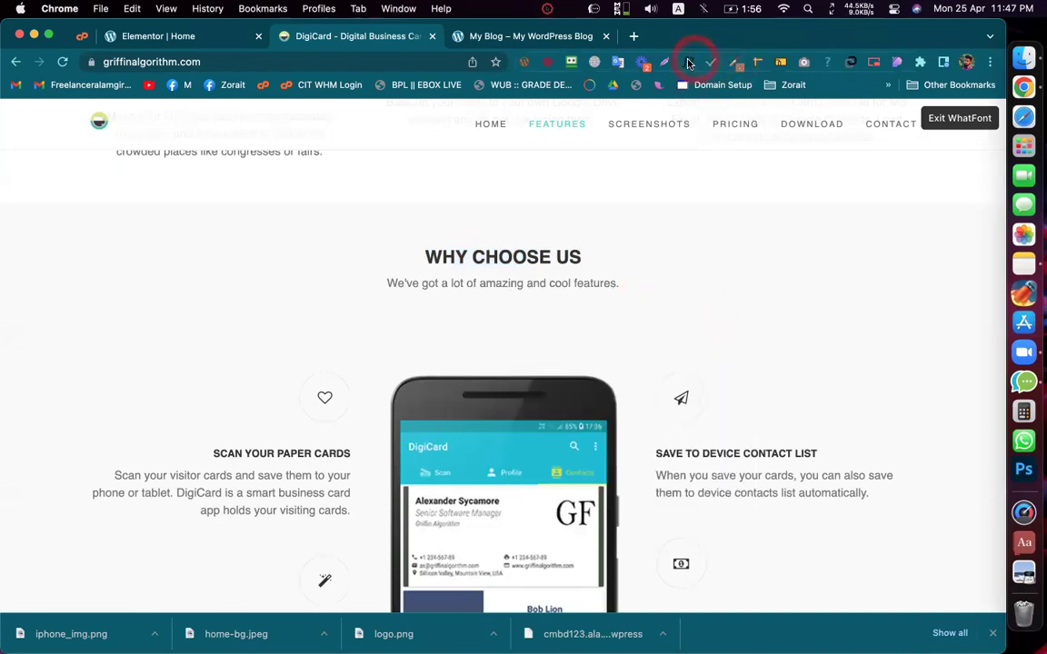
pyautogui.click(947, 118)
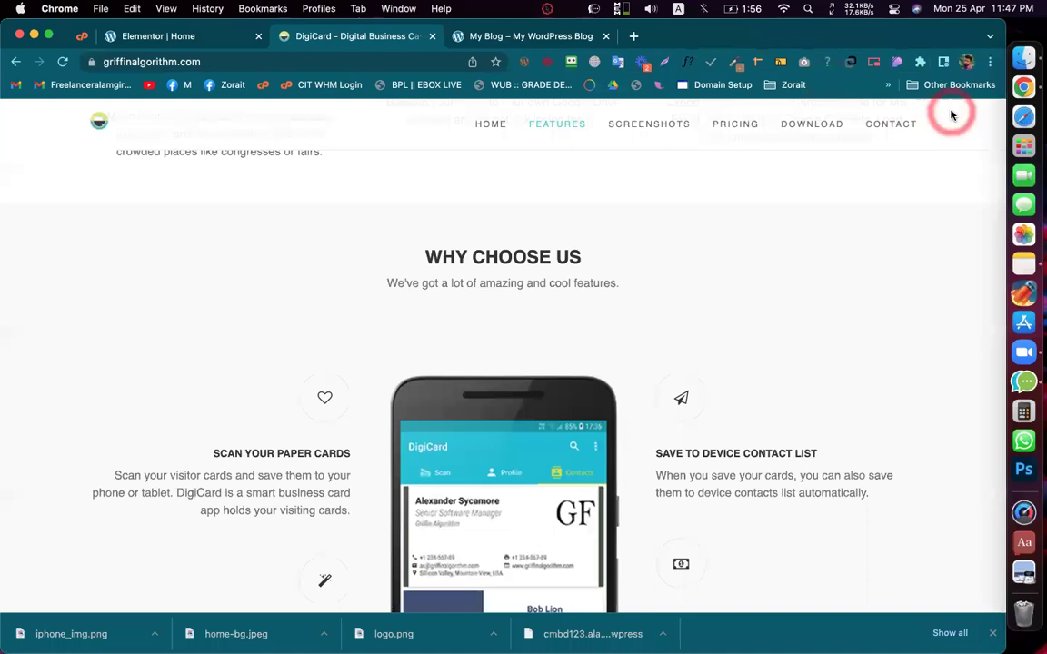
pyautogui.moveTo(425, 255); pyautogui.dragTo(589, 253)
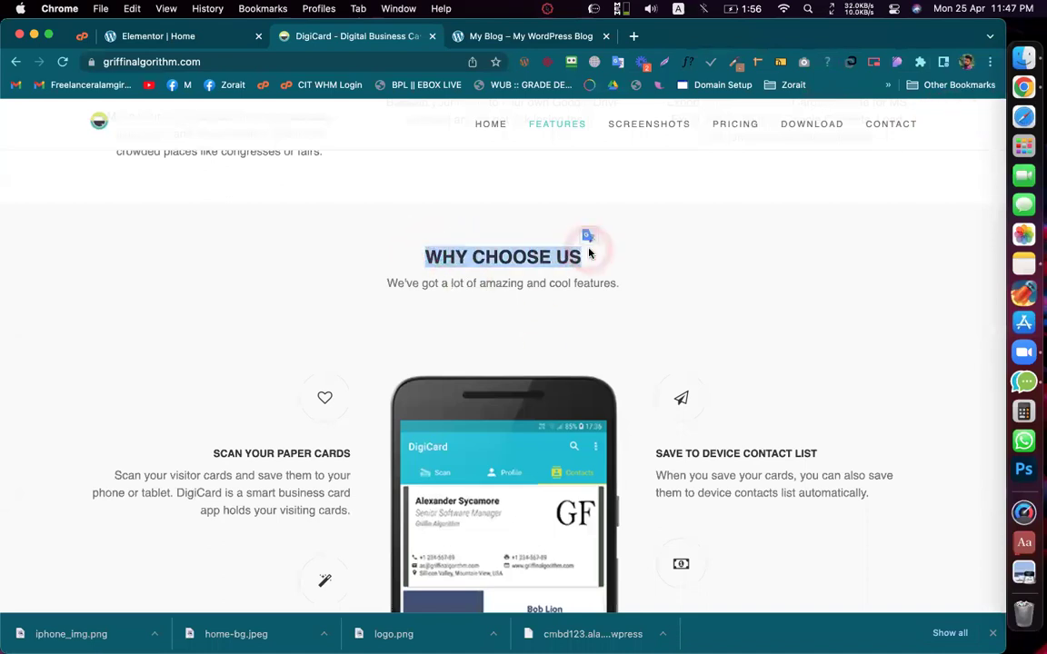
pyautogui.click(589, 253)
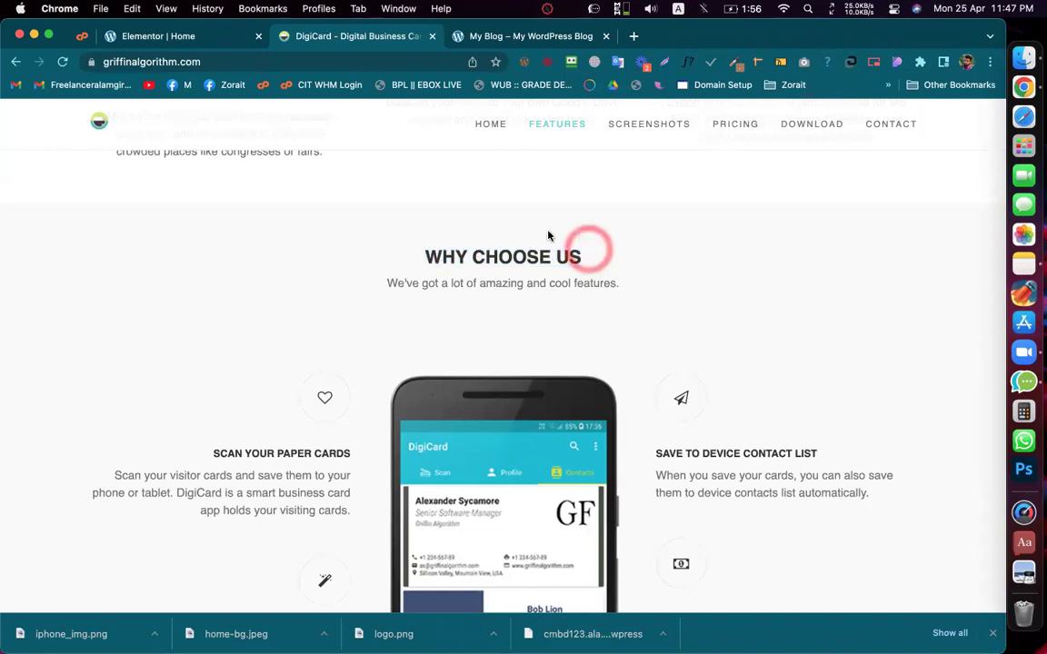
# Step: Rename global colours New Item #1 to White and New Item #2 to Black
pyautogui.click(157, 37)
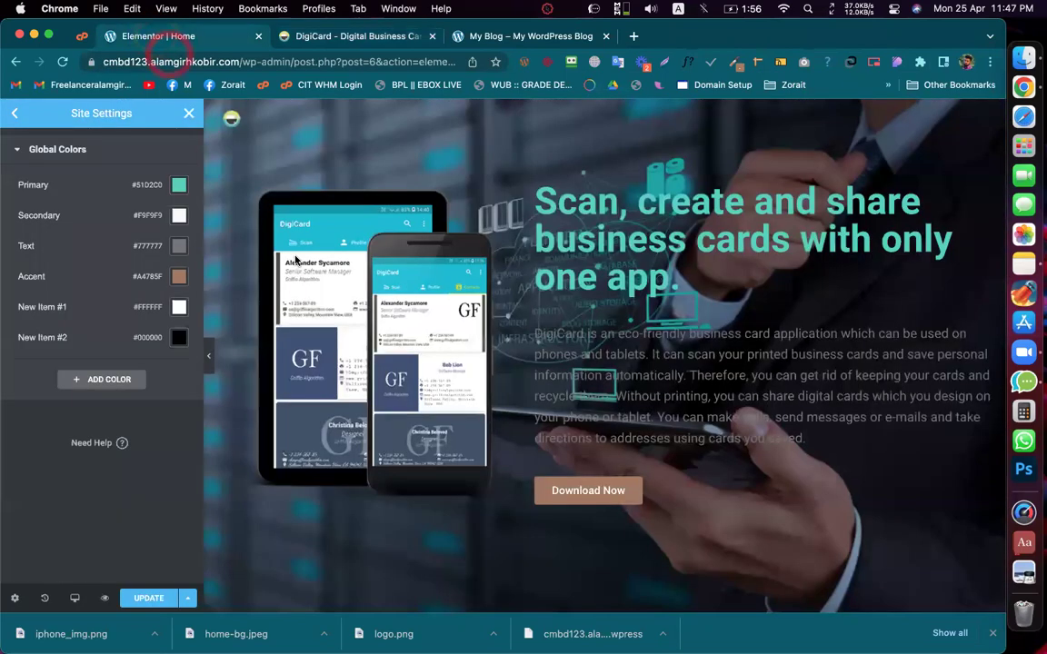
pyautogui.click(28, 308)
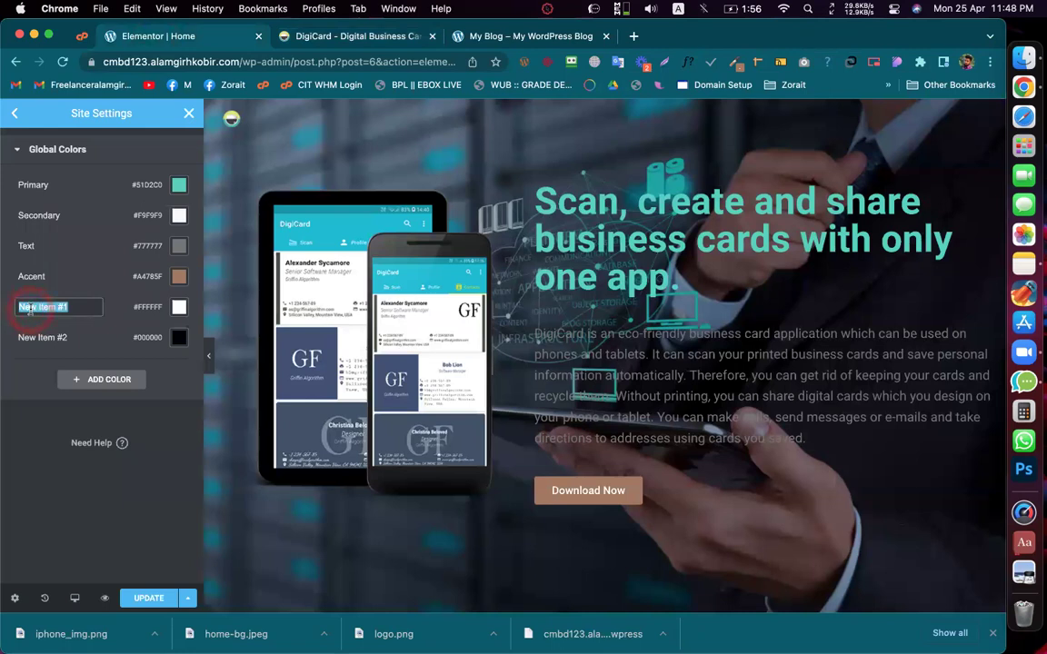
pyautogui.write('White')
pyautogui.click(33, 338)
pyautogui.write('Bl')
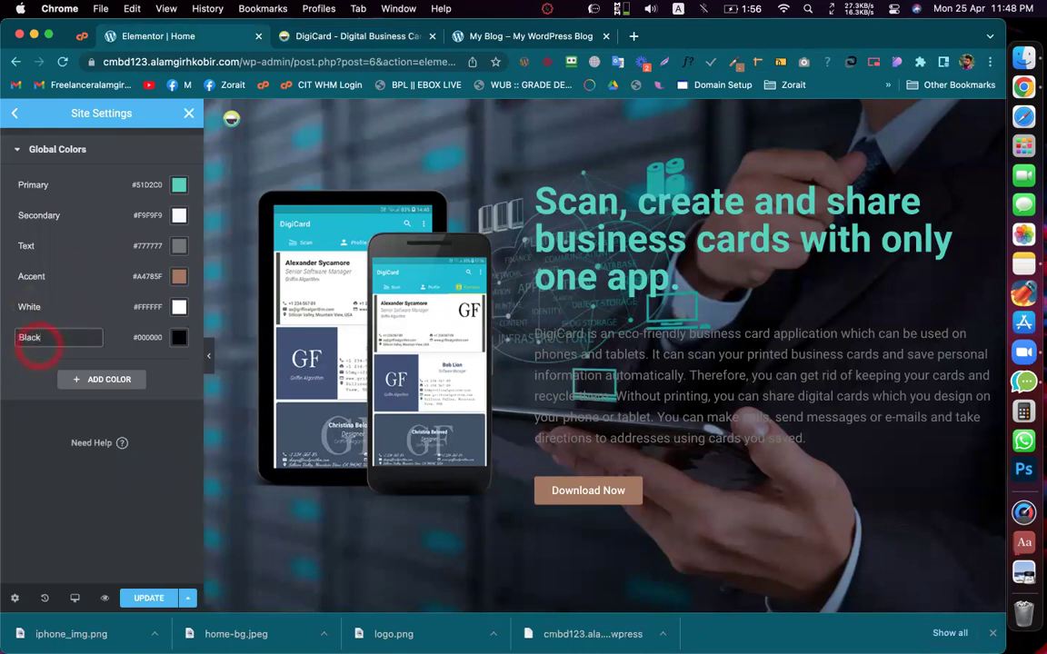
pyautogui.write('ack')
pyautogui.click(15, 391)
# Step: Go back to Site Settings, open Global Fonts and start editing the Primary font
pyautogui.click(159, 177)
pyautogui.click(30, 134)
pyautogui.click(15, 114)
pyautogui.click(86, 209)
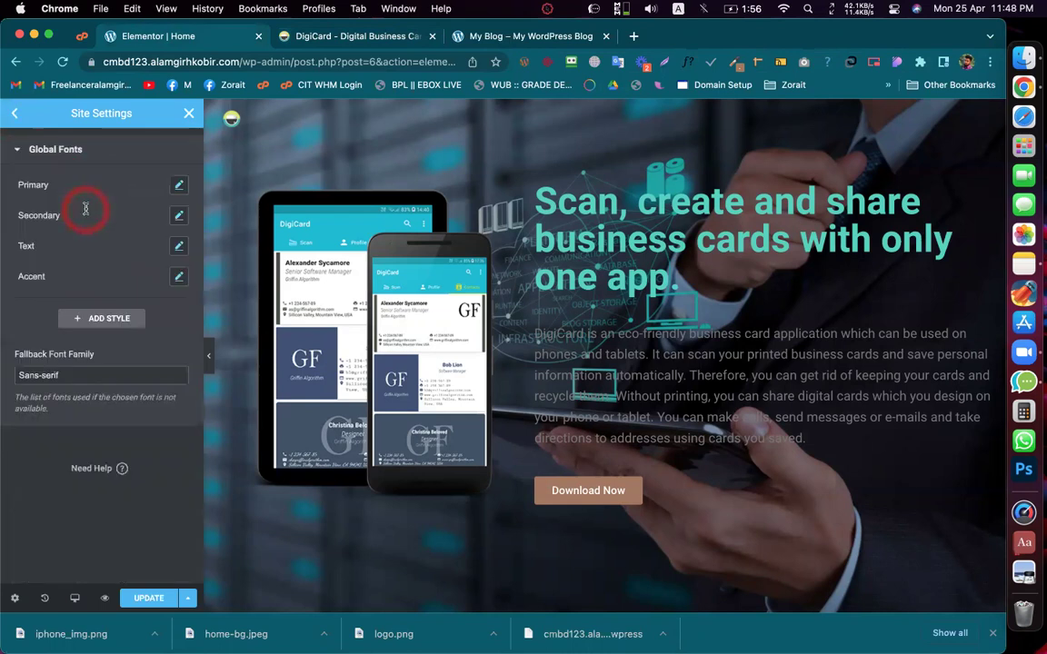
pyautogui.click(181, 189)
# Step: Enable WhatFont on the DigiCard page and inspect the WHY CHOOSE US heading font
pyautogui.click(358, 37)
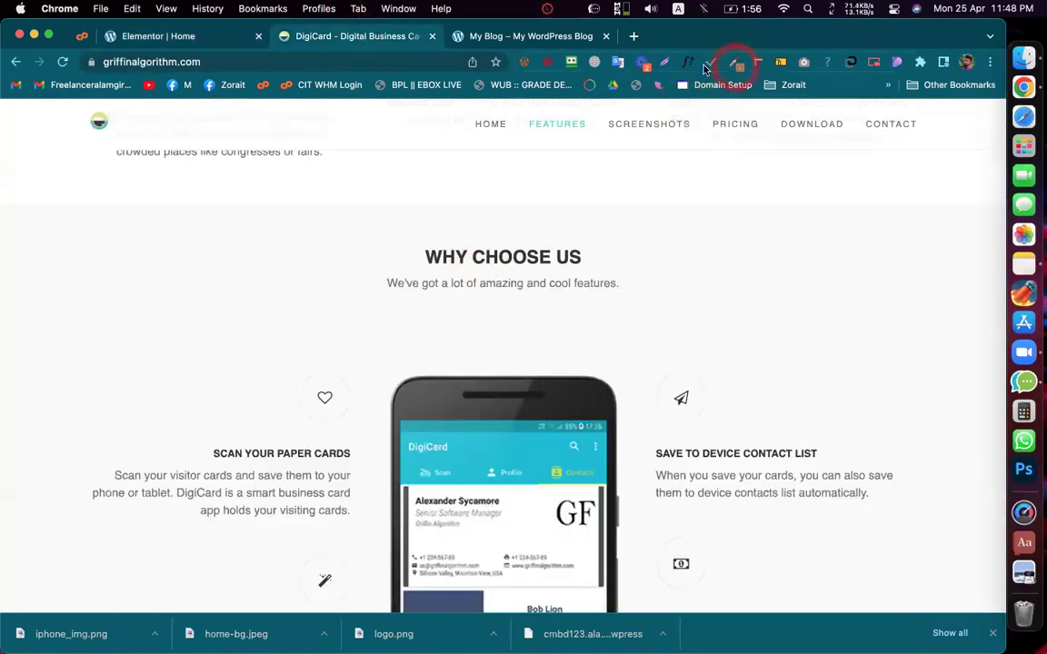
pyautogui.click(688, 62)
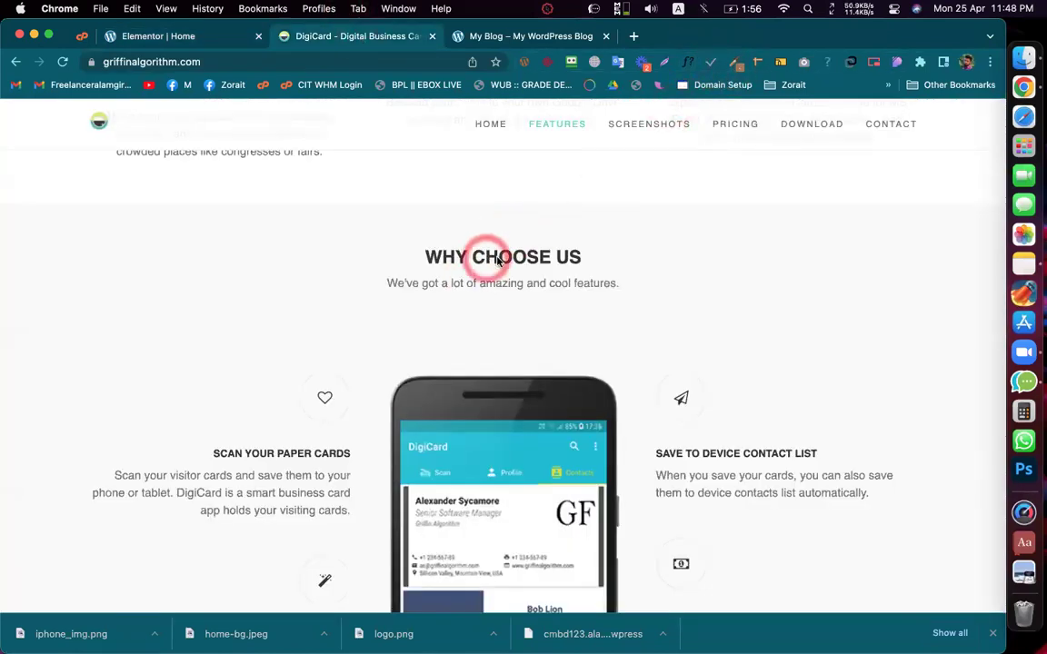
pyautogui.click(499, 261)
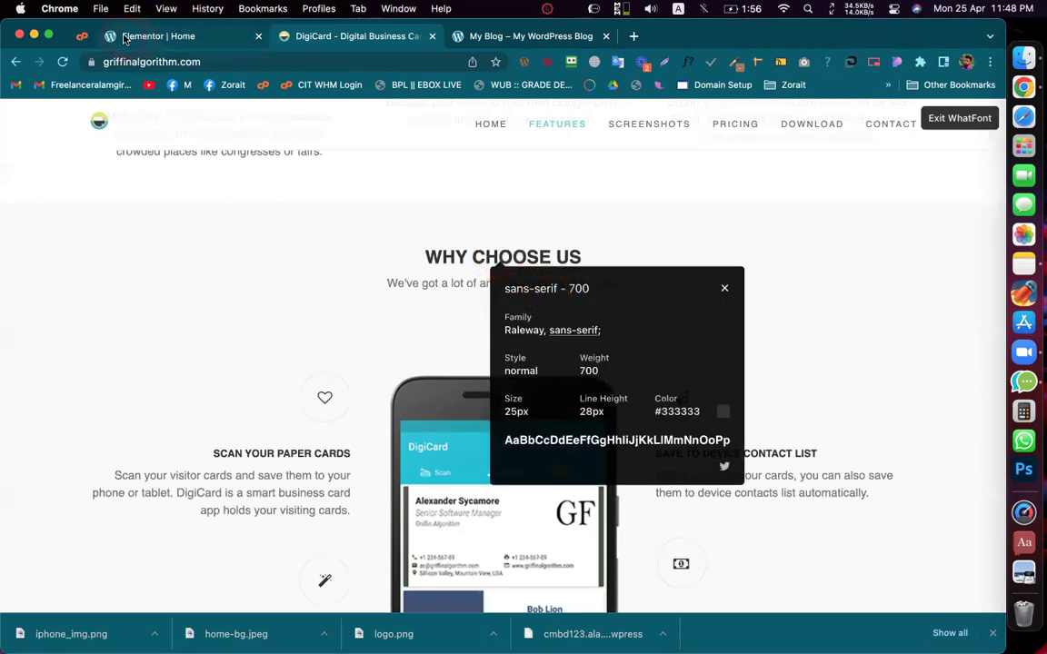
pyautogui.click(160, 37)
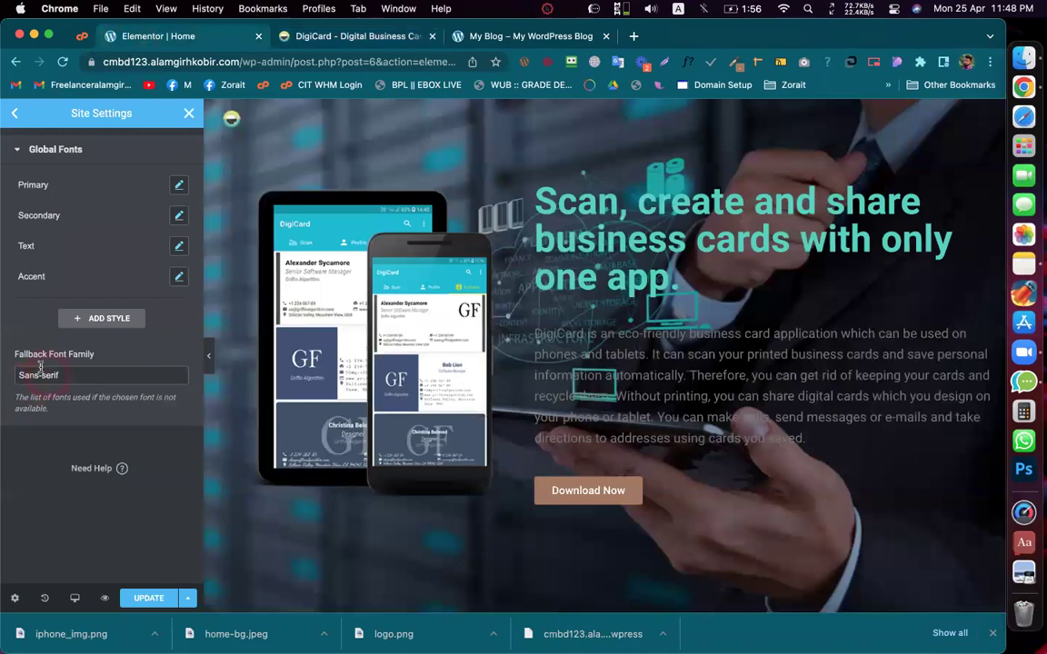
pyautogui.click(124, 356)
pyautogui.click(179, 186)
# Step: Inspect the hero heading's font (Raleway 700, 45px, 64px line height) and select 'sans-serif'
pyautogui.click(342, 36)
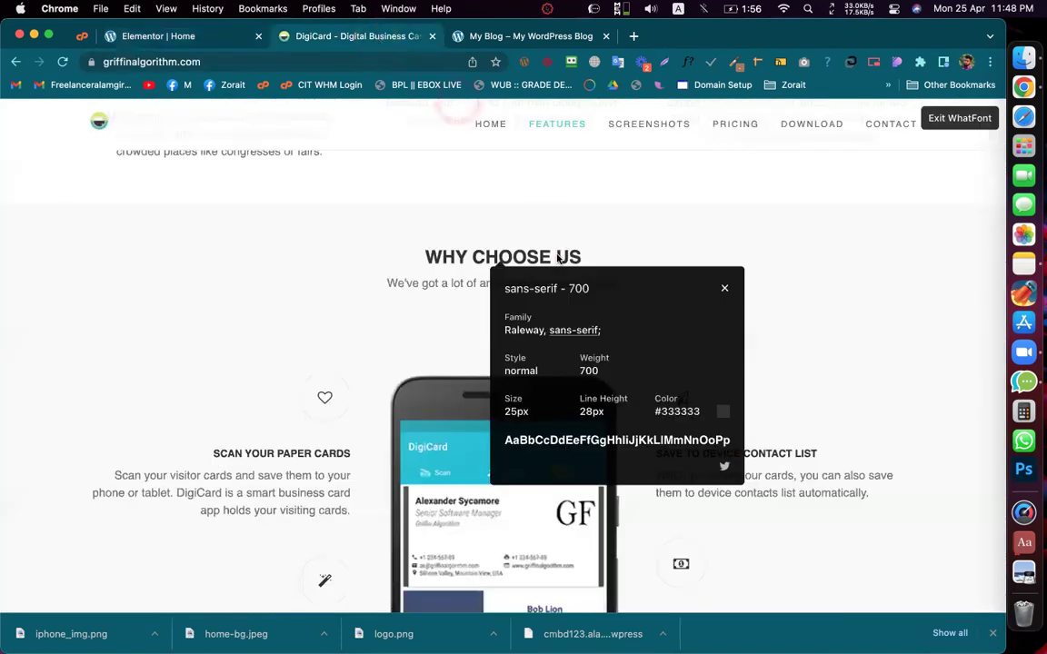
pyautogui.click(559, 268)
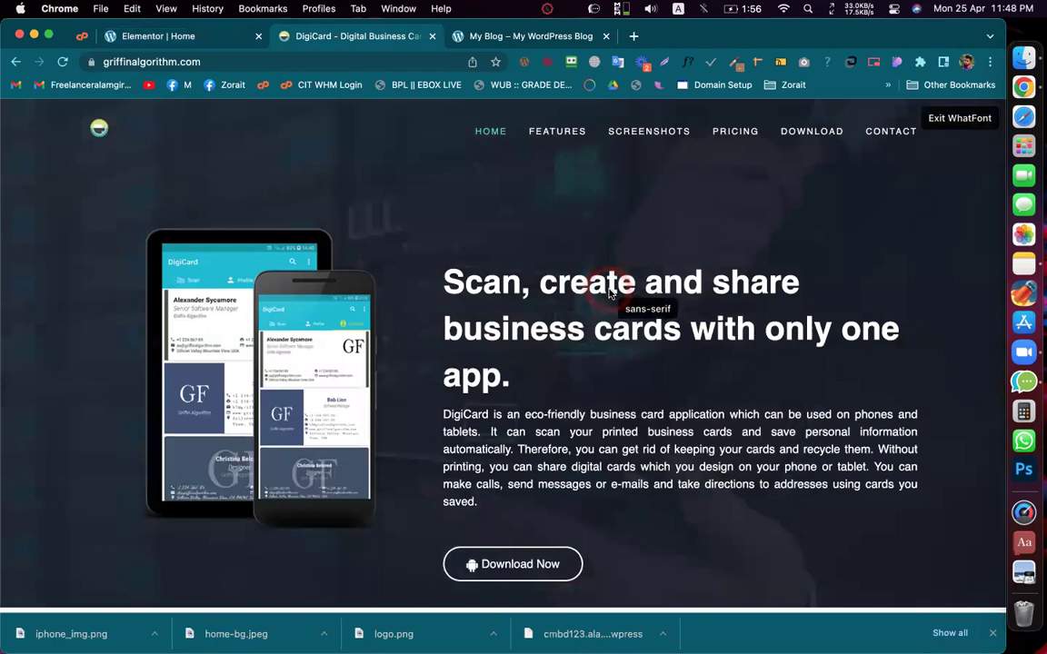
pyautogui.click(616, 298)
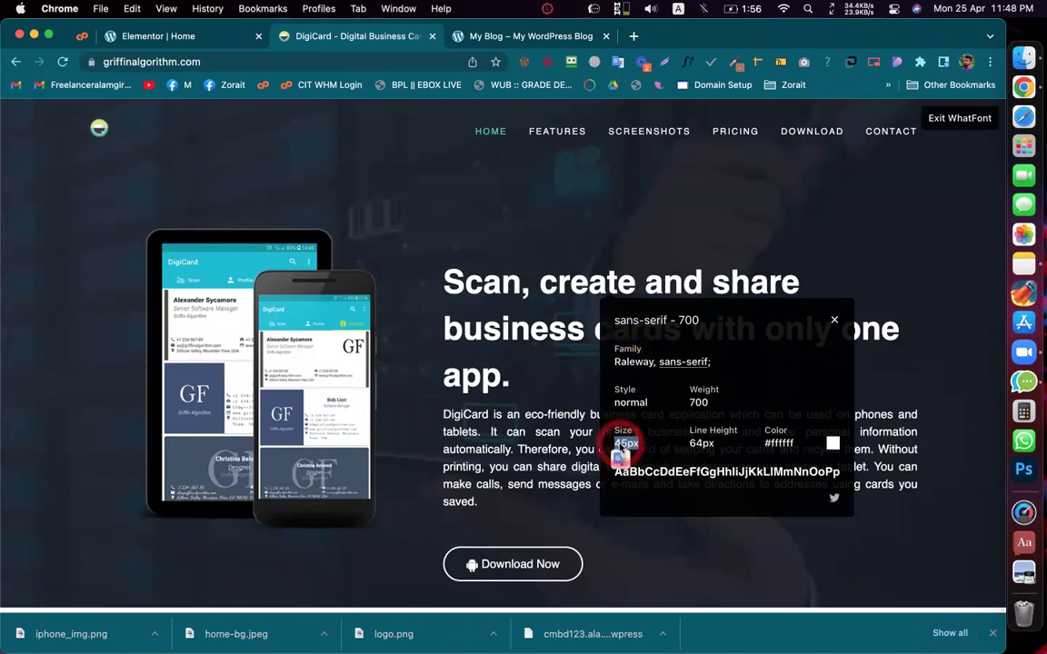
pyautogui.moveTo(614, 320); pyautogui.dragTo(668, 327)
pyautogui.press('super+c')
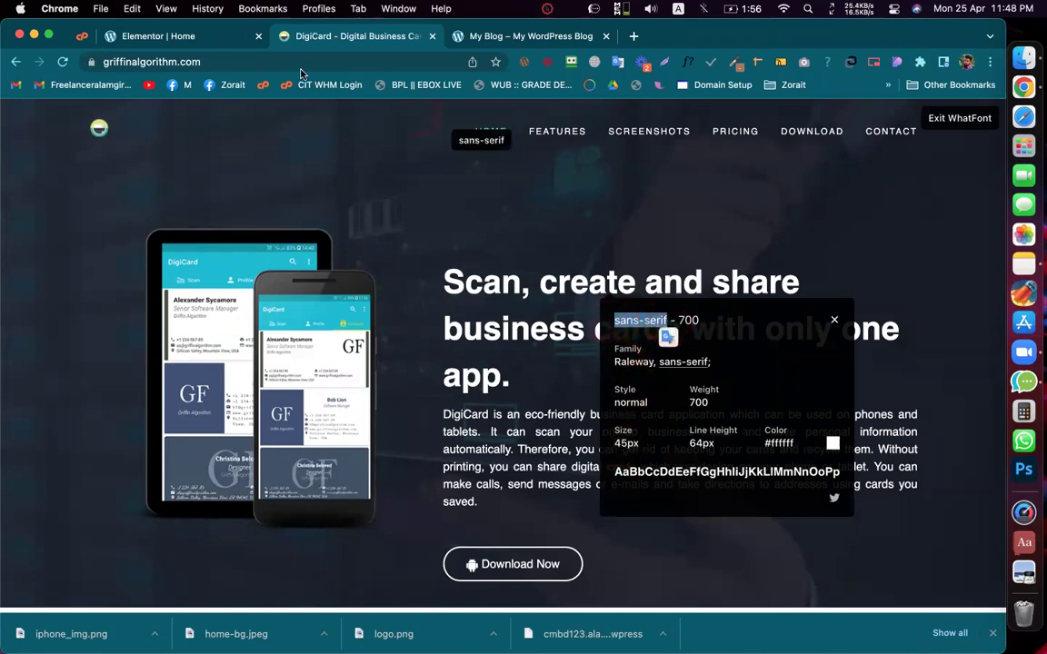
pyautogui.click(181, 37)
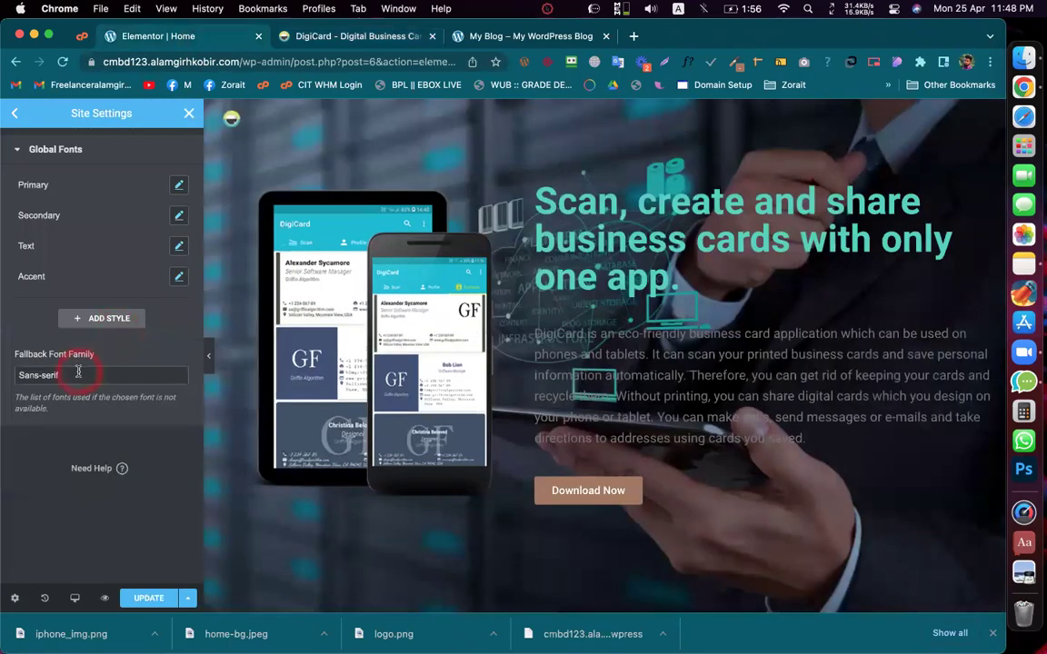
# Step: Leave the fallback font family unchanged and recheck the hero heading font (Raleway 700, 45px)
pyautogui.tripleClick(78, 373)
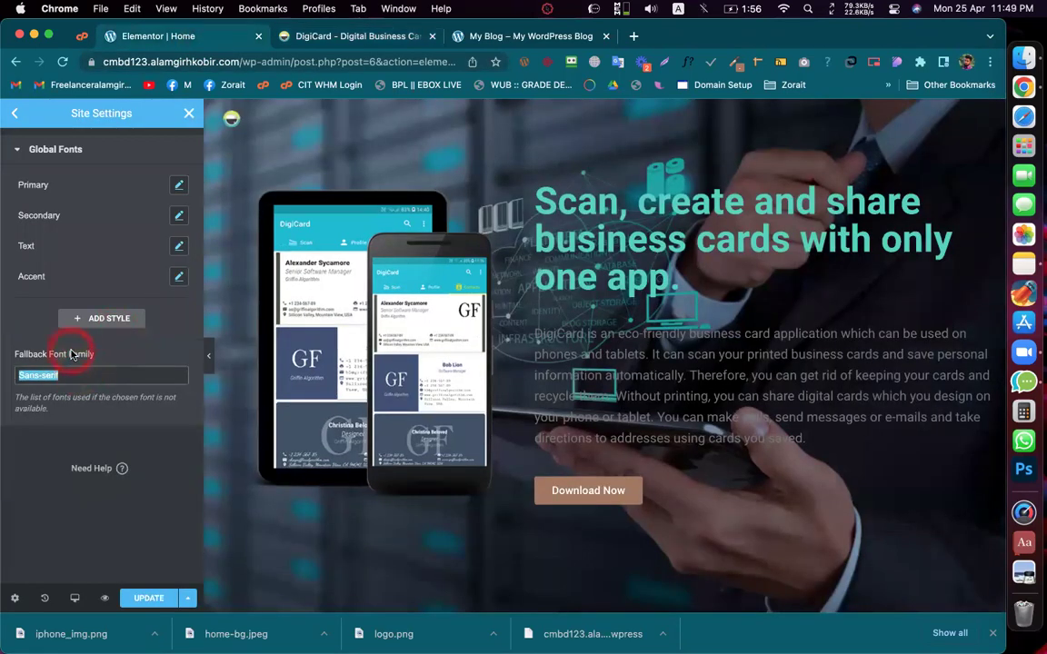
pyautogui.click(106, 358)
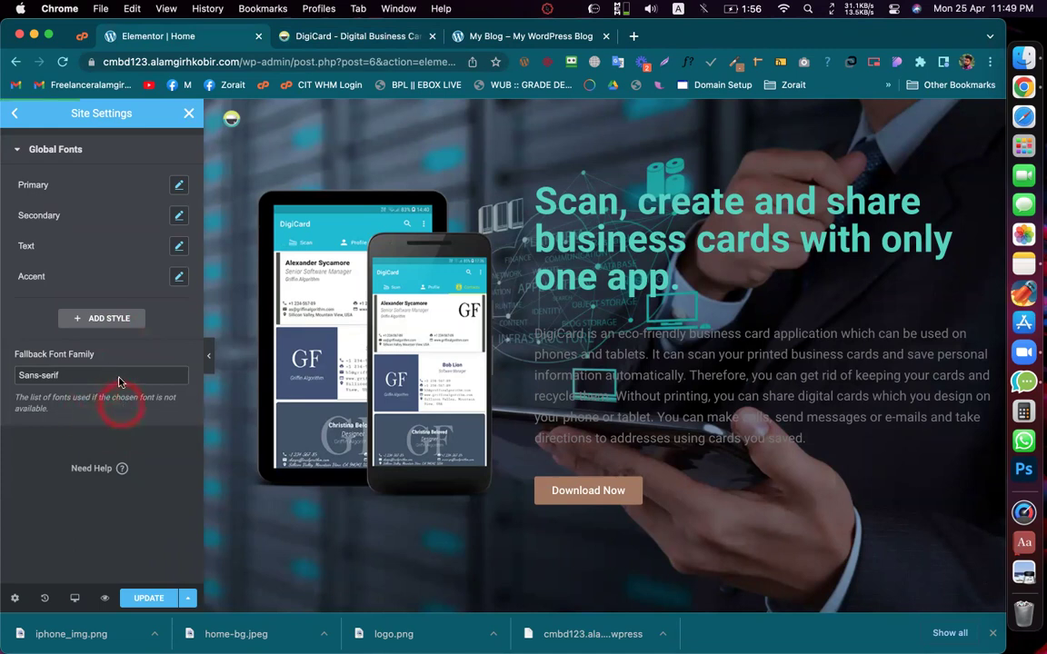
pyautogui.click(313, 38)
pyautogui.click(385, 38)
pyautogui.click(469, 568)
pyautogui.click(481, 329)
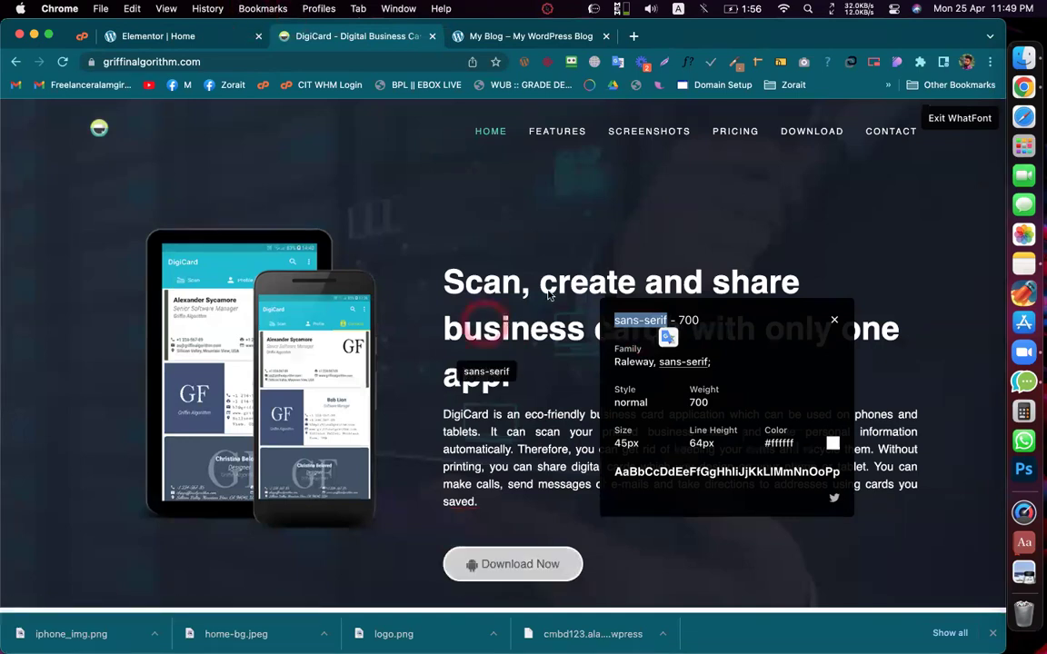
pyautogui.click(173, 43)
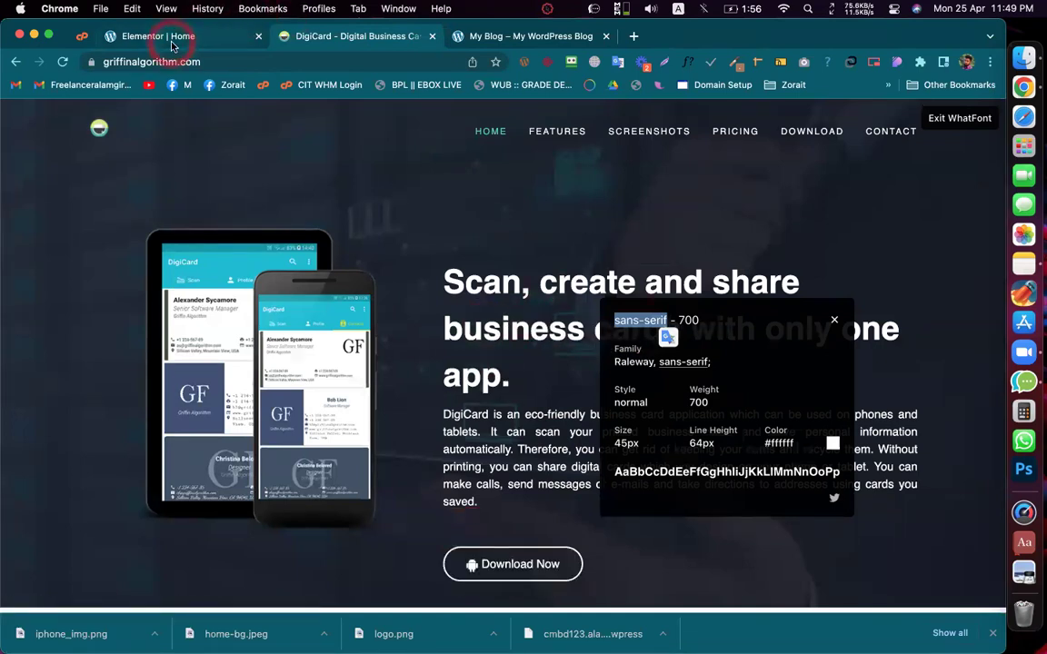
# Step: Open the Primary font's typography settings and recheck the reference hero font details
pyautogui.click(181, 187)
pyautogui.click(290, 41)
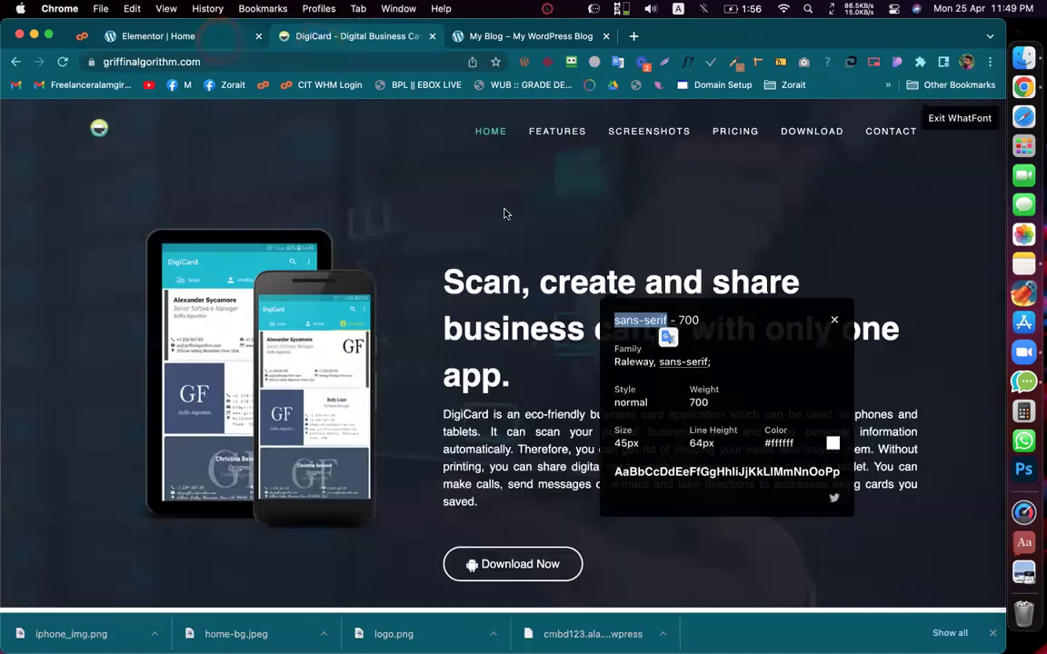
pyautogui.click(636, 440)
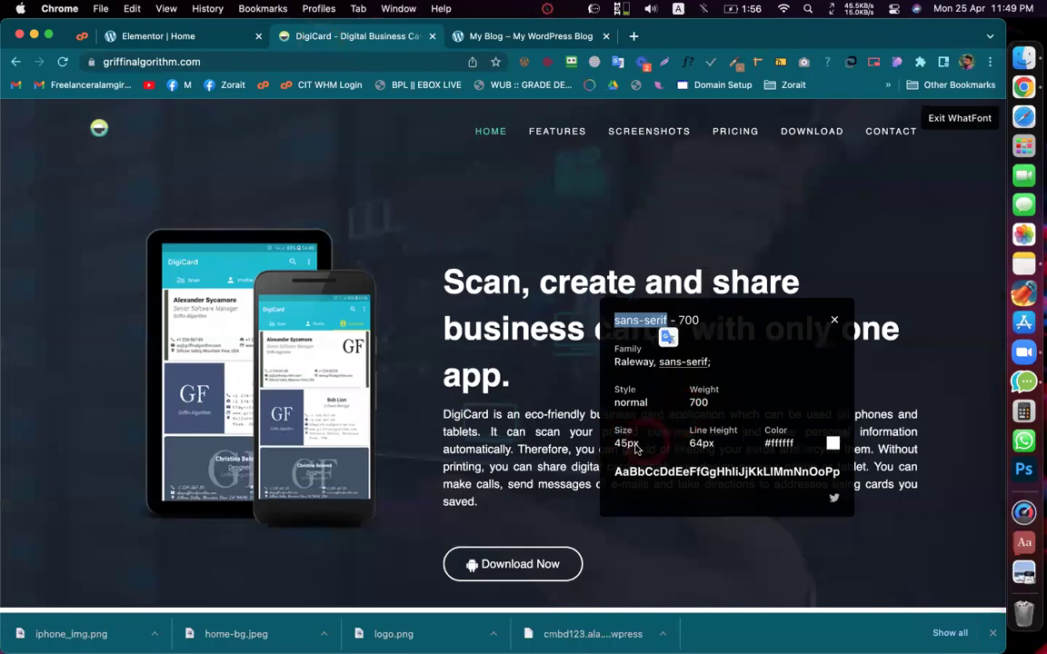
pyautogui.click(825, 442)
pyautogui.click(712, 442)
pyautogui.click(208, 100)
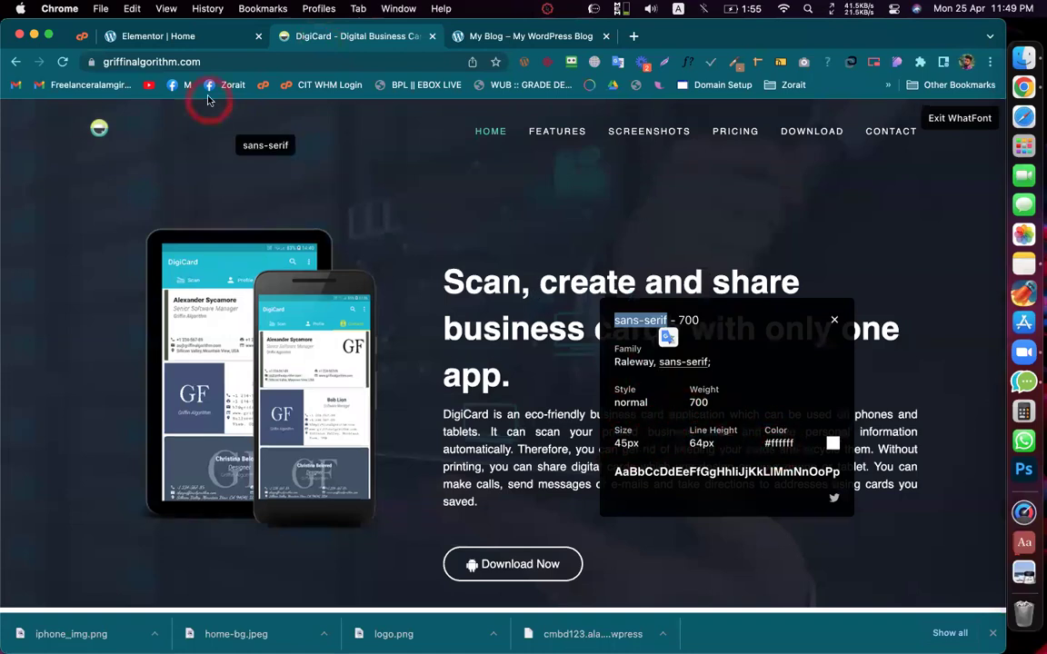
pyautogui.click(181, 37)
# Step: Set the Primary font size to 45 px, weight 700 and line-height 64 px
pyautogui.click(143, 300)
pyautogui.write('45')
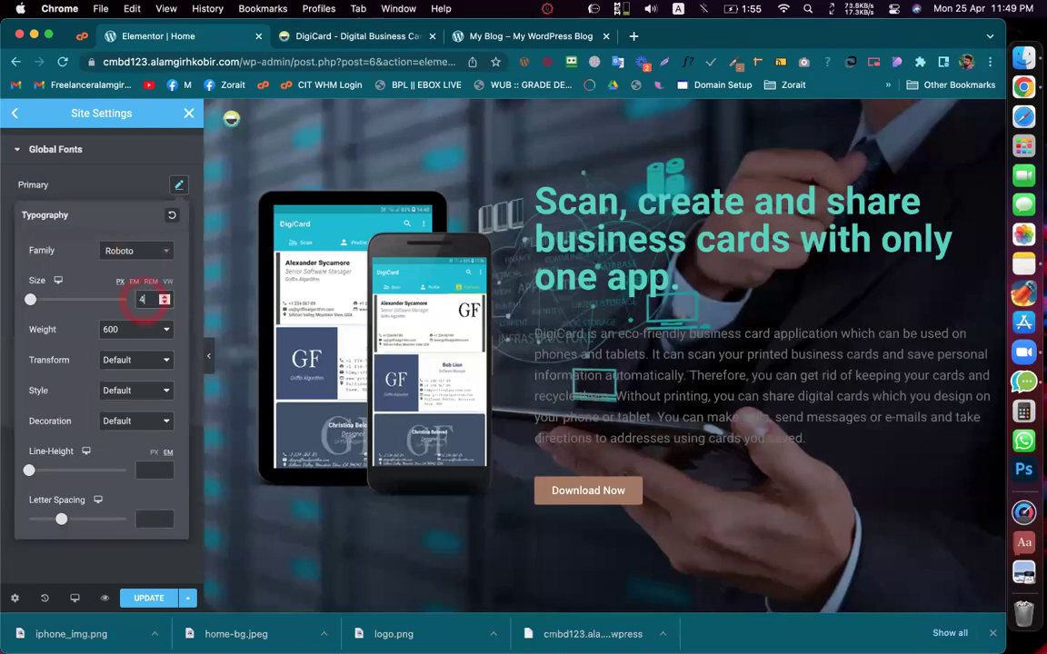
pyautogui.click(138, 329)
pyautogui.click(134, 346)
pyautogui.click(146, 470)
pyautogui.click(150, 470)
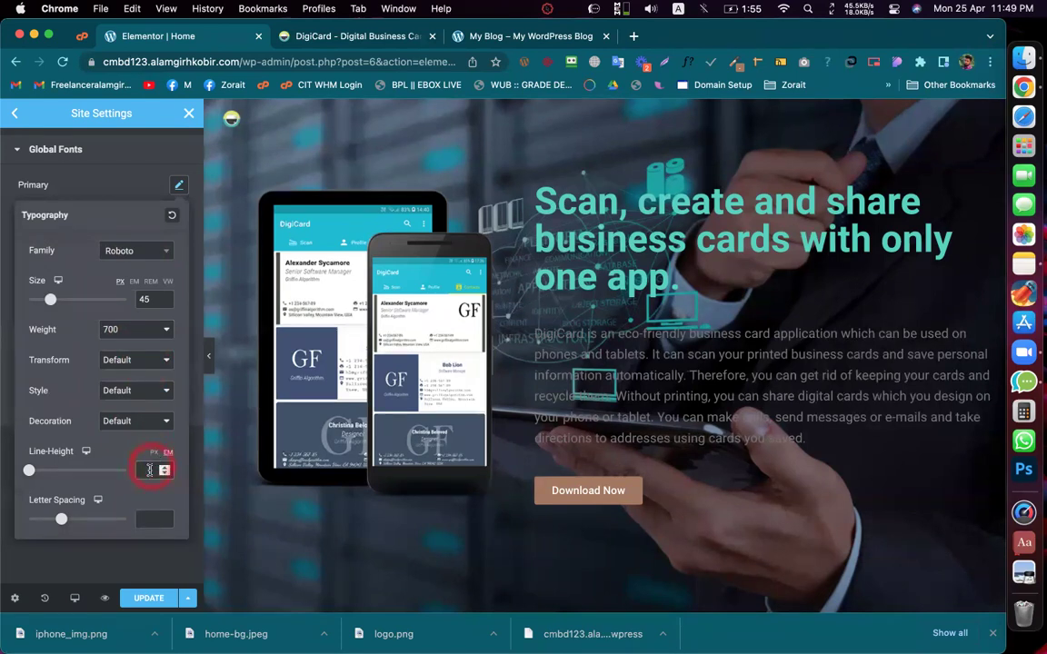
pyautogui.click(150, 471)
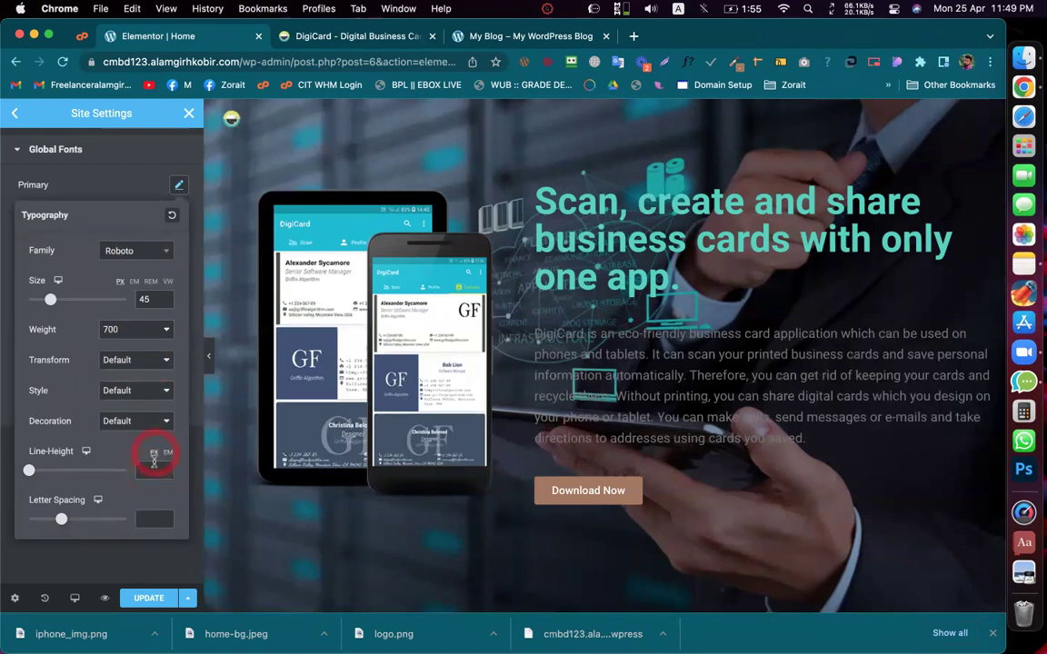
pyautogui.write('64')
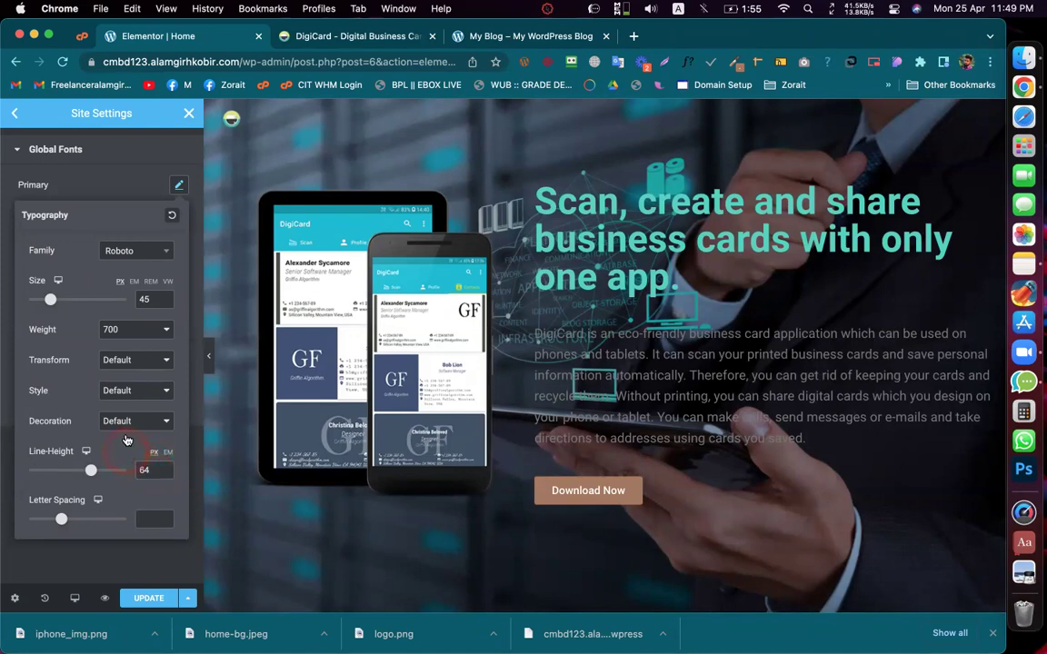
pyautogui.click(127, 372)
pyautogui.click(178, 187)
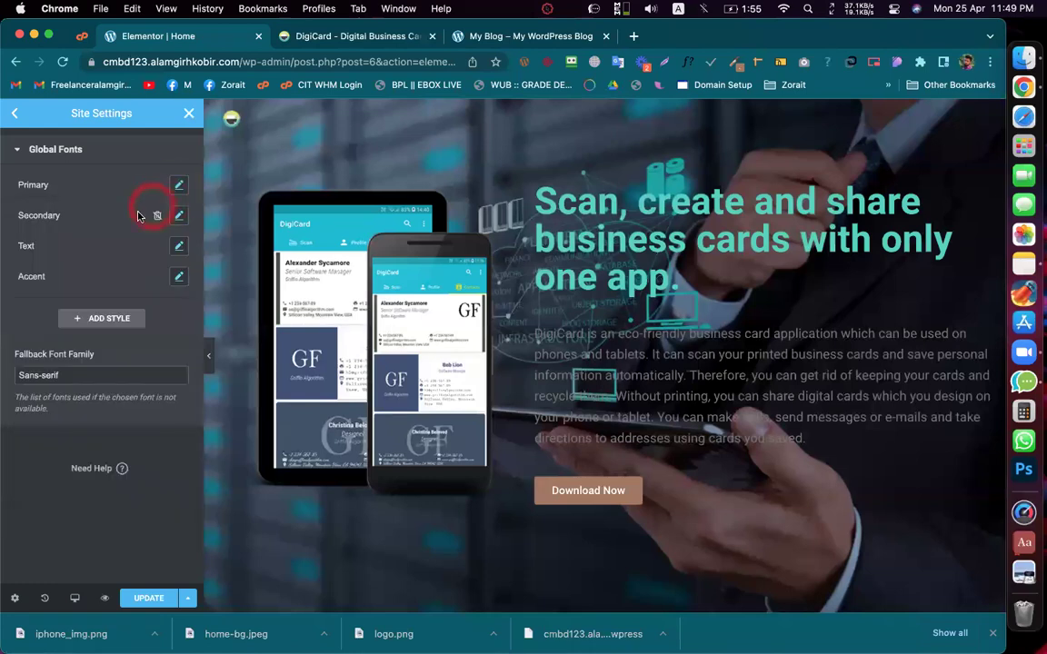
# Step: Search the Primary font family list for 'sans'
pyautogui.click(176, 187)
pyautogui.click(143, 256)
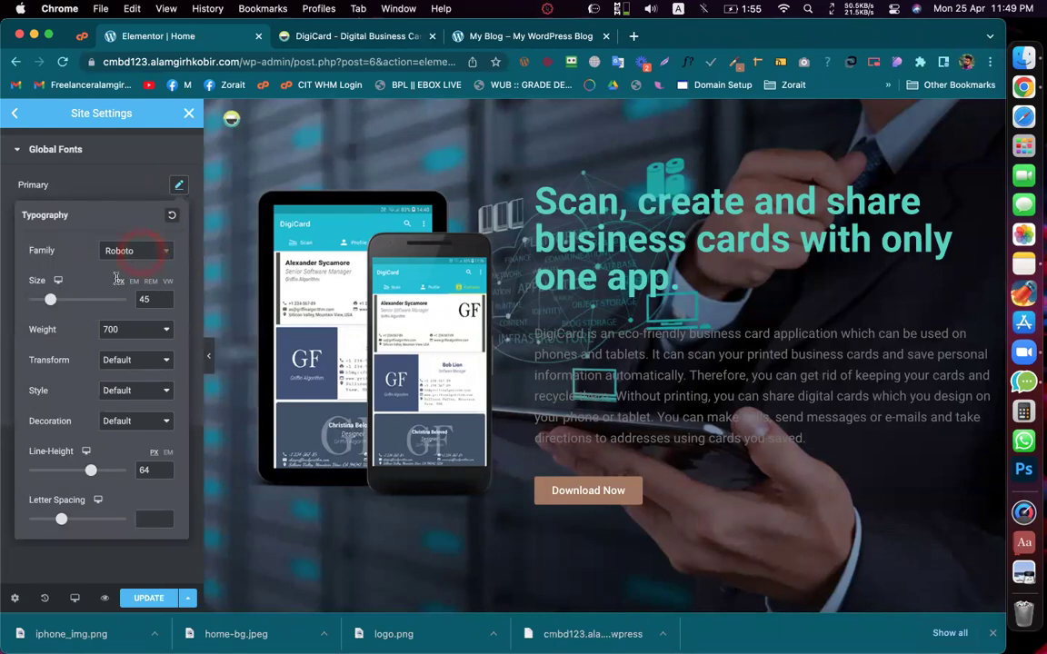
pyautogui.click(118, 275)
pyautogui.press('super+v')
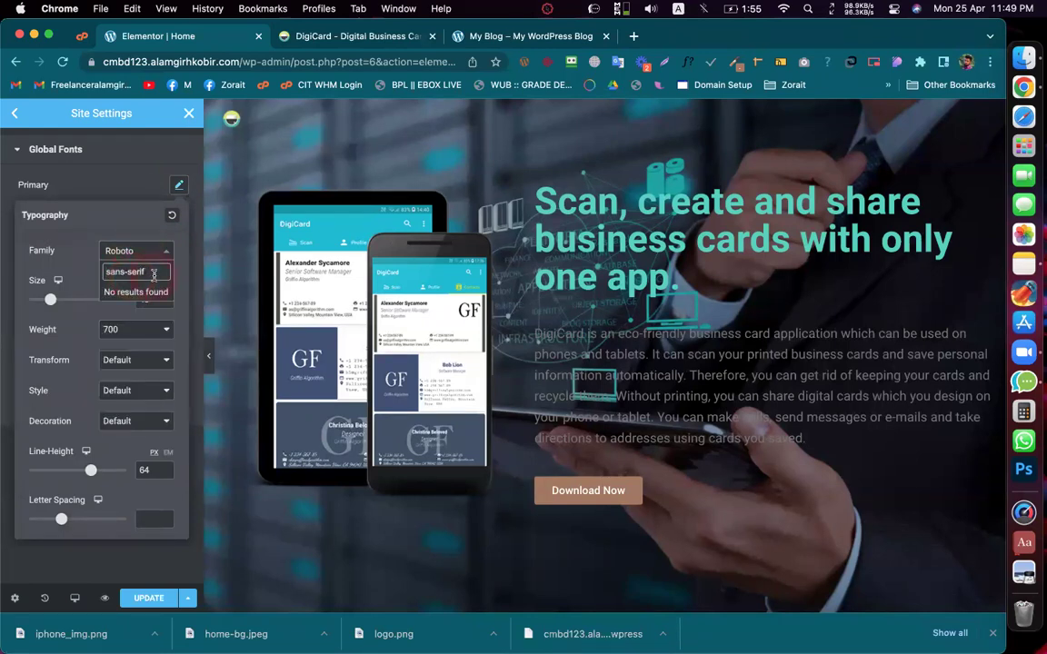
pyautogui.moveTo(154, 274); pyautogui.dragTo(130, 271)
pyautogui.click(158, 284)
pyautogui.doubleClick(156, 272)
pyautogui.press('BackSpace')
pyautogui.click(148, 274)
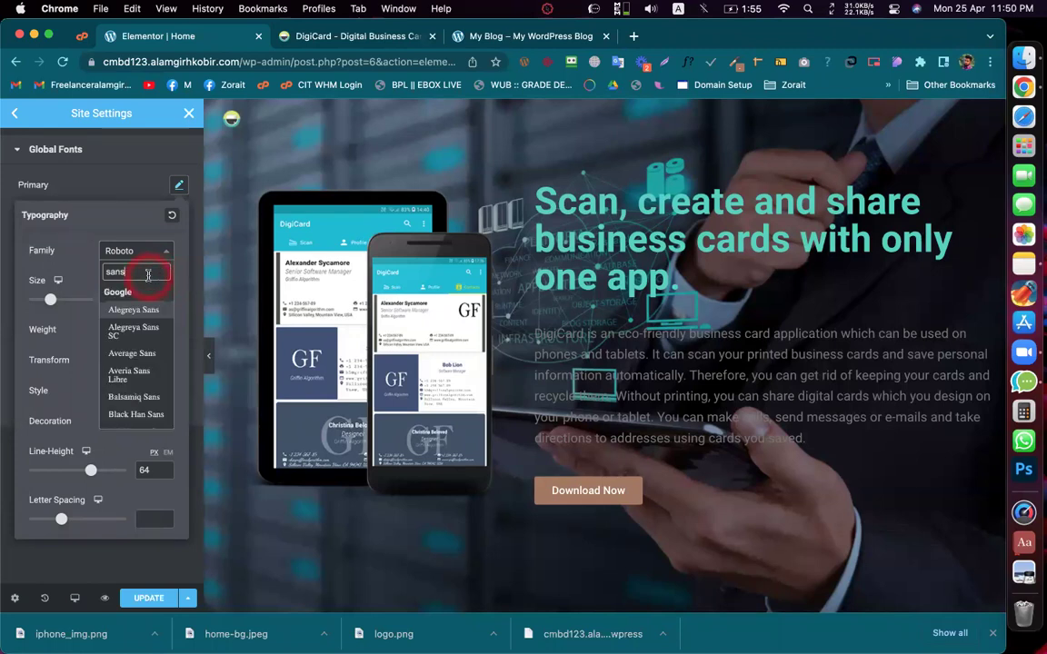
pyautogui.click(333, 37)
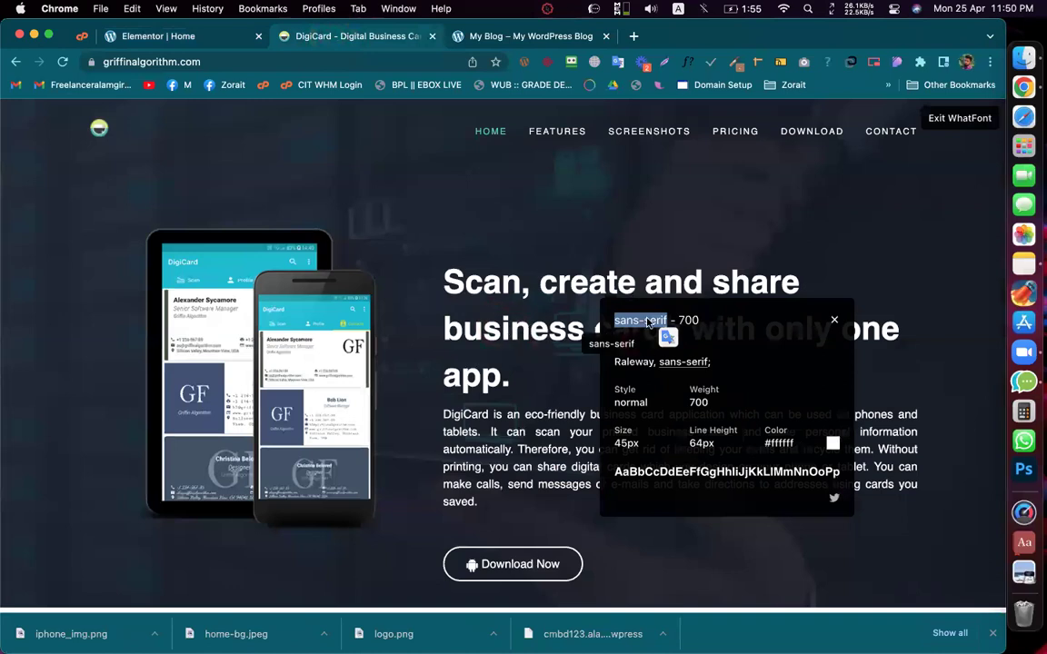
# Step: Copy 'Raleway' from the reference heading and set it as the Primary font family
pyautogui.doubleClick(632, 322)
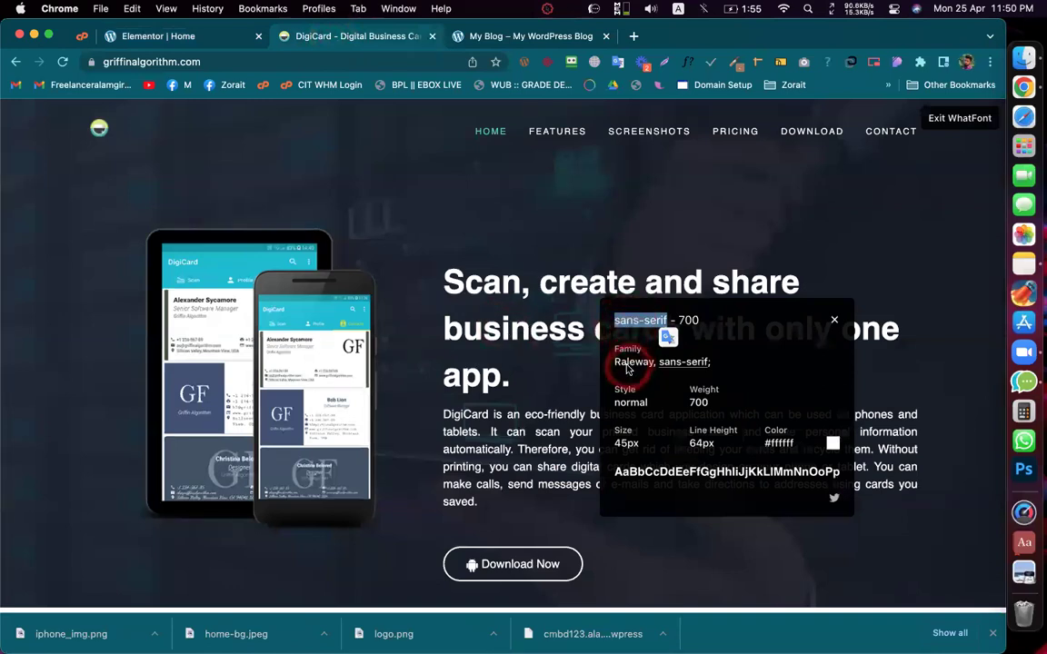
pyautogui.doubleClick(627, 363)
pyautogui.doubleClick(698, 362)
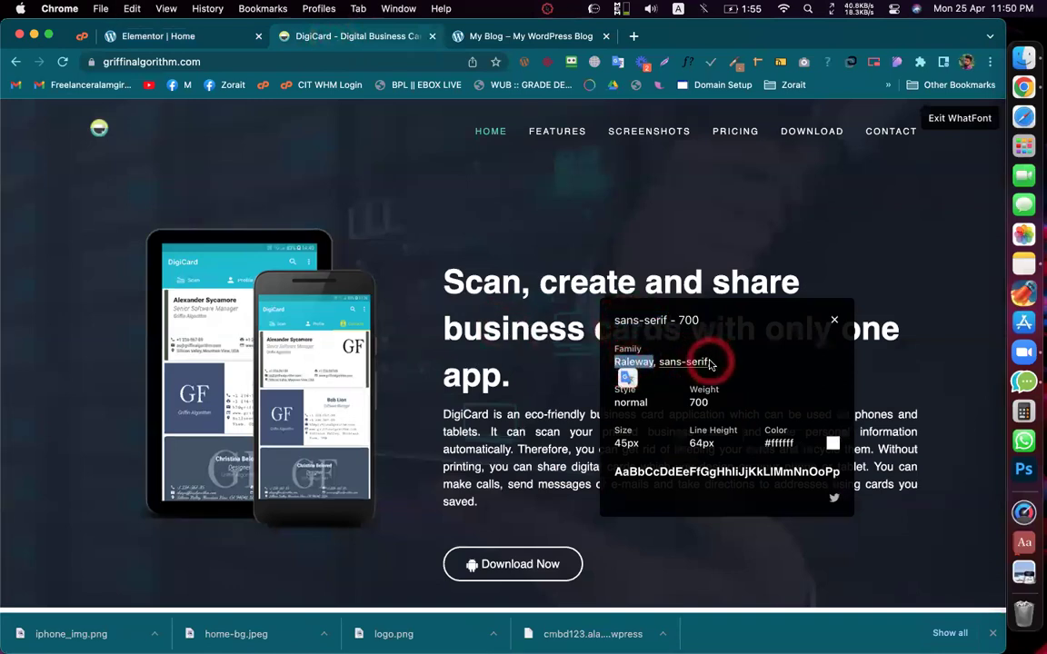
pyautogui.doubleClick(695, 363)
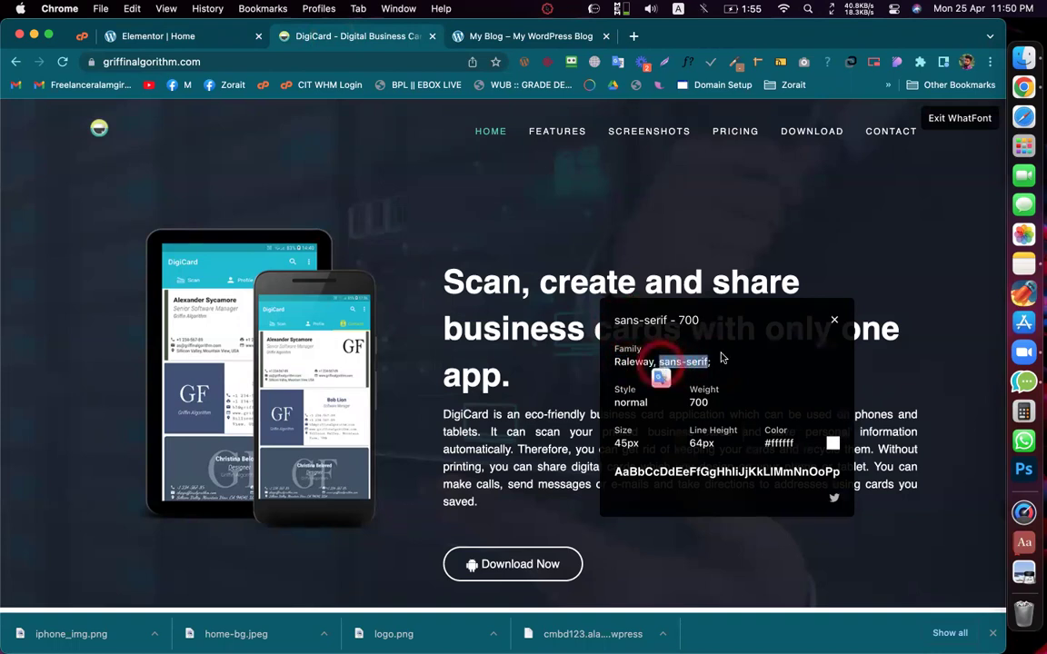
pyautogui.doubleClick(633, 362)
pyautogui.press('super+c')
pyautogui.click(176, 43)
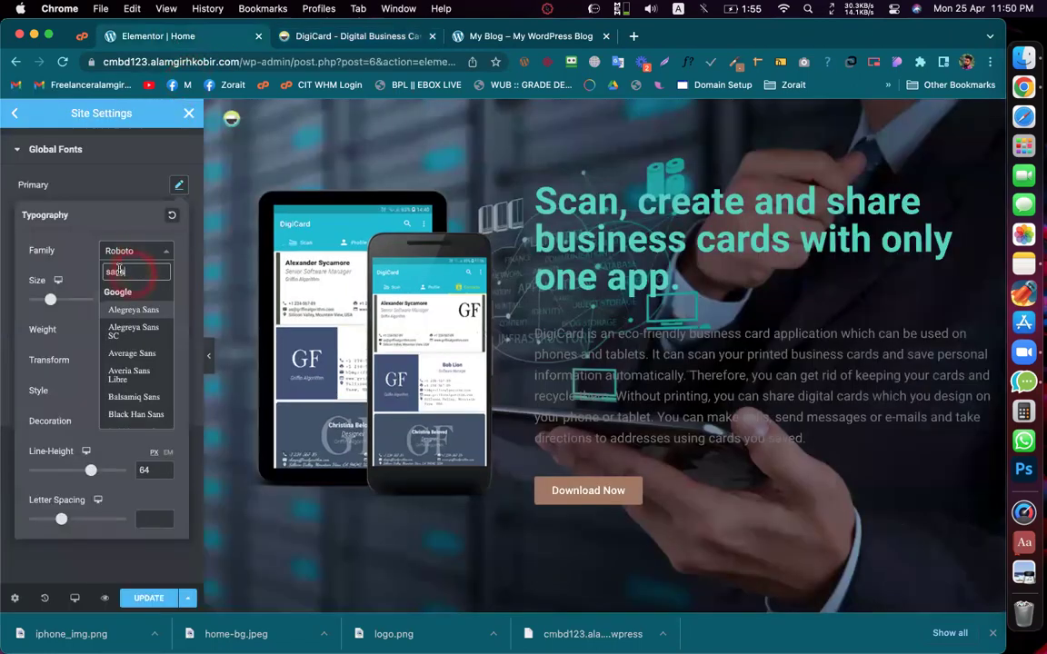
pyautogui.press('super+v')
pyautogui.click(130, 315)
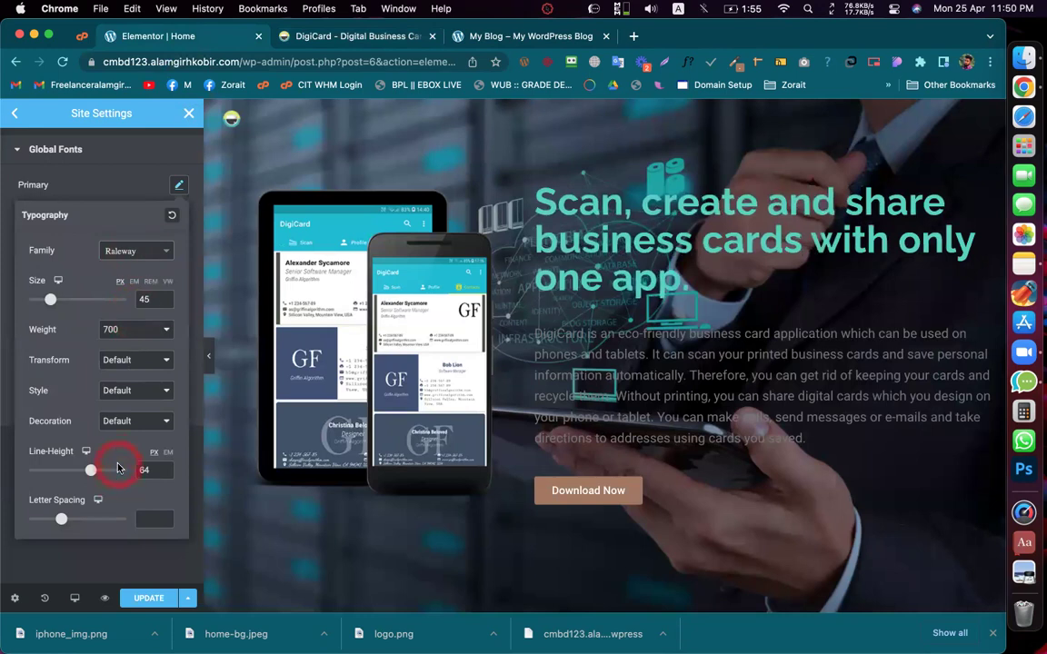
pyautogui.click(72, 567)
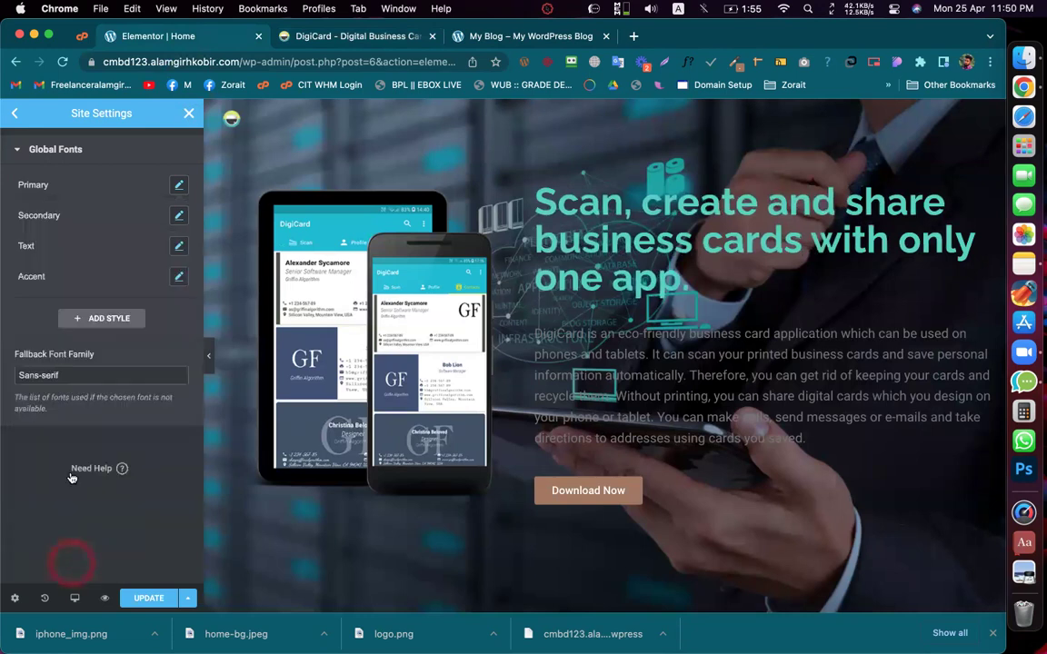
# Step: Review the Primary font and fallback font family against the reference hero heading
pyautogui.moveTo(18, 374); pyautogui.dragTo(75, 373)
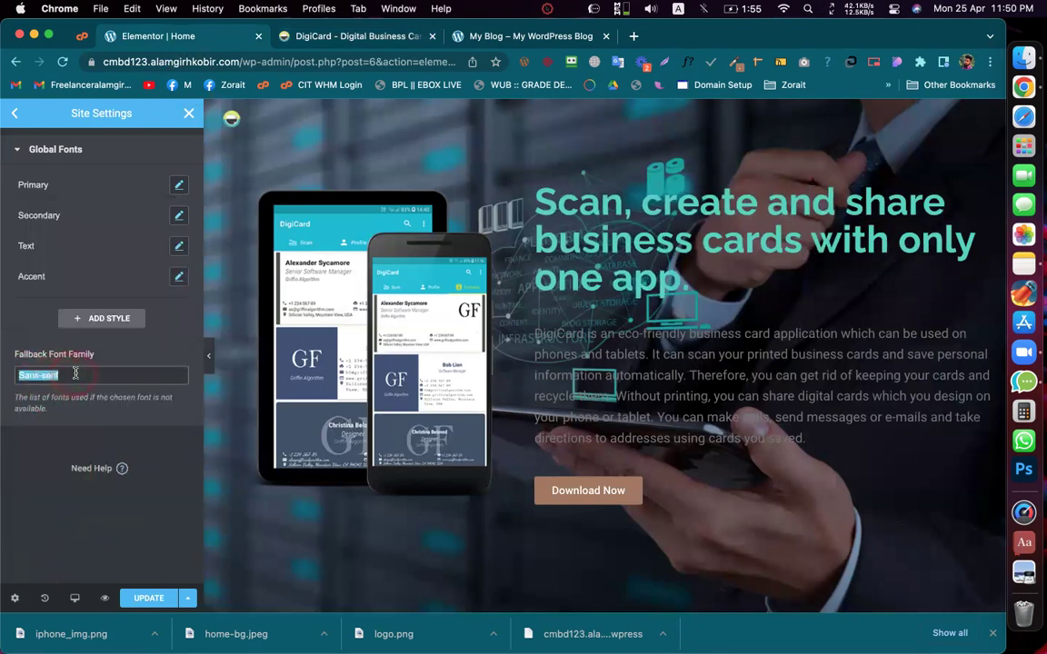
pyautogui.click(180, 184)
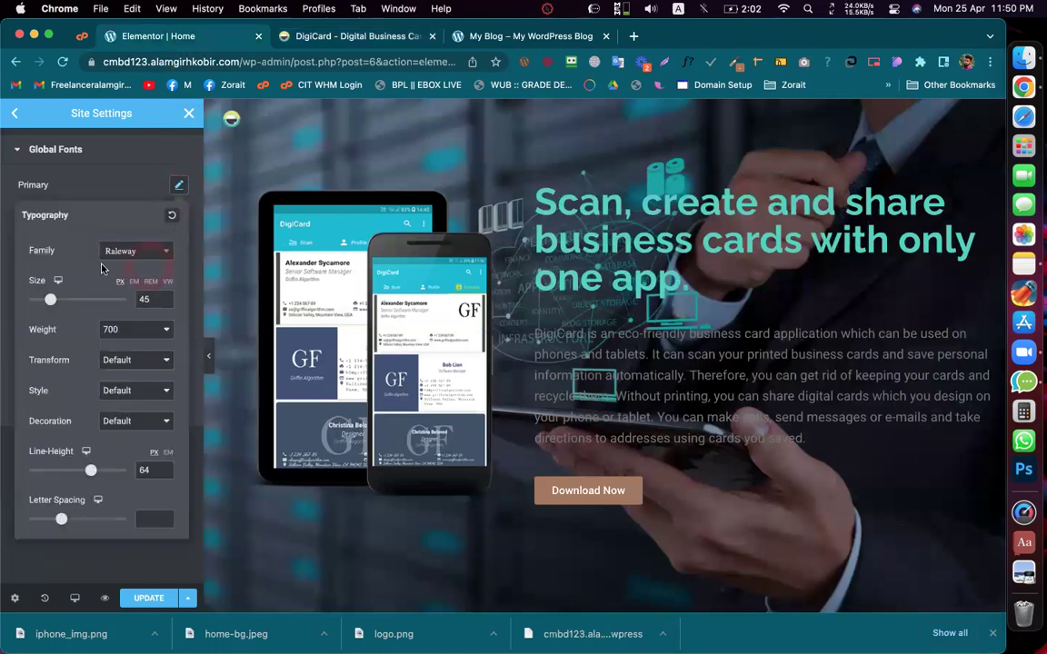
pyautogui.click(134, 256)
pyautogui.click(118, 167)
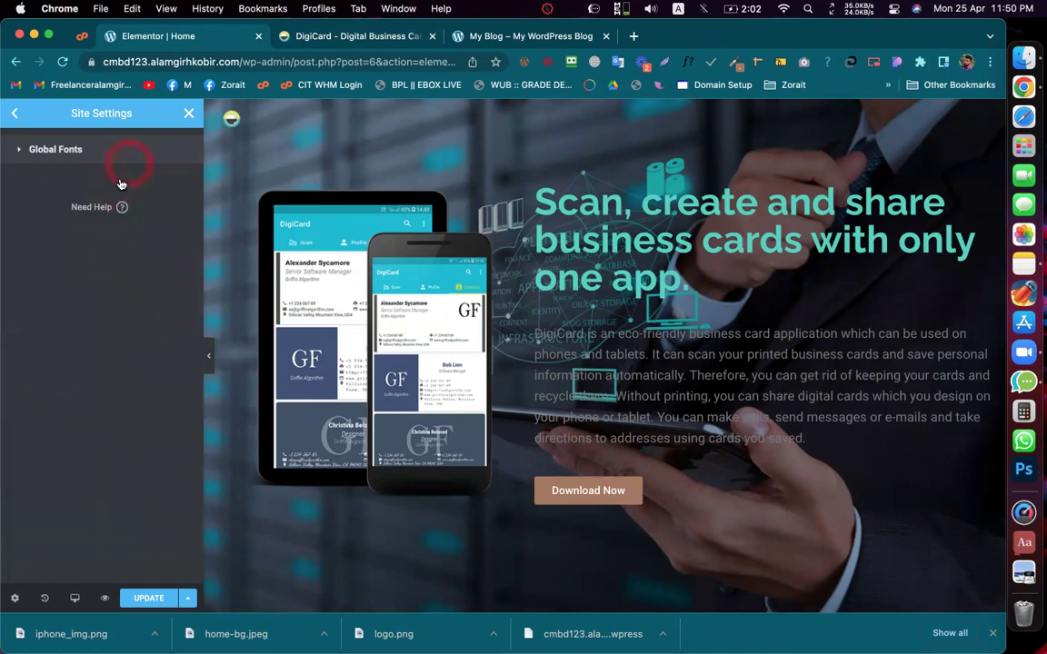
pyautogui.click(102, 261)
pyautogui.click(14, 374)
pyautogui.tripleClick(77, 374)
pyautogui.click(77, 375)
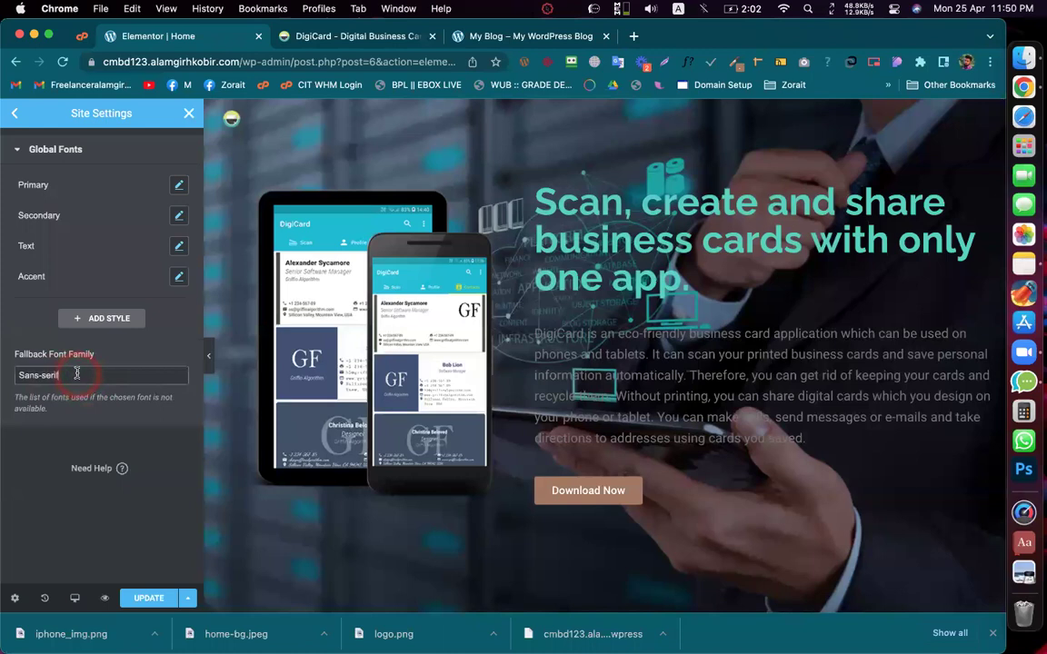
pyautogui.click(179, 185)
pyautogui.click(309, 38)
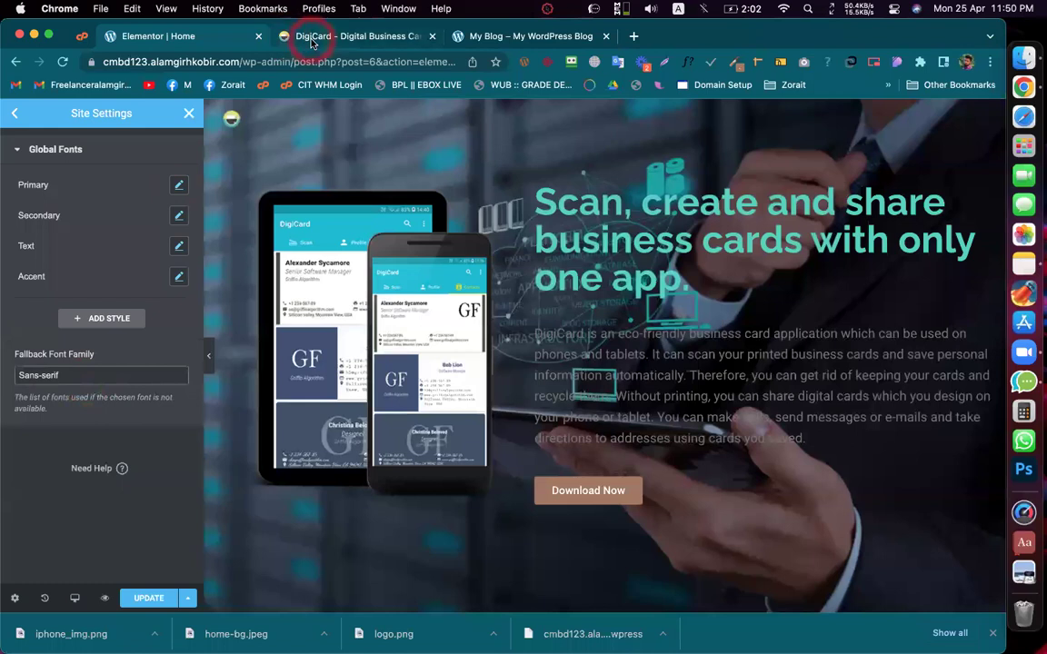
pyautogui.click(211, 41)
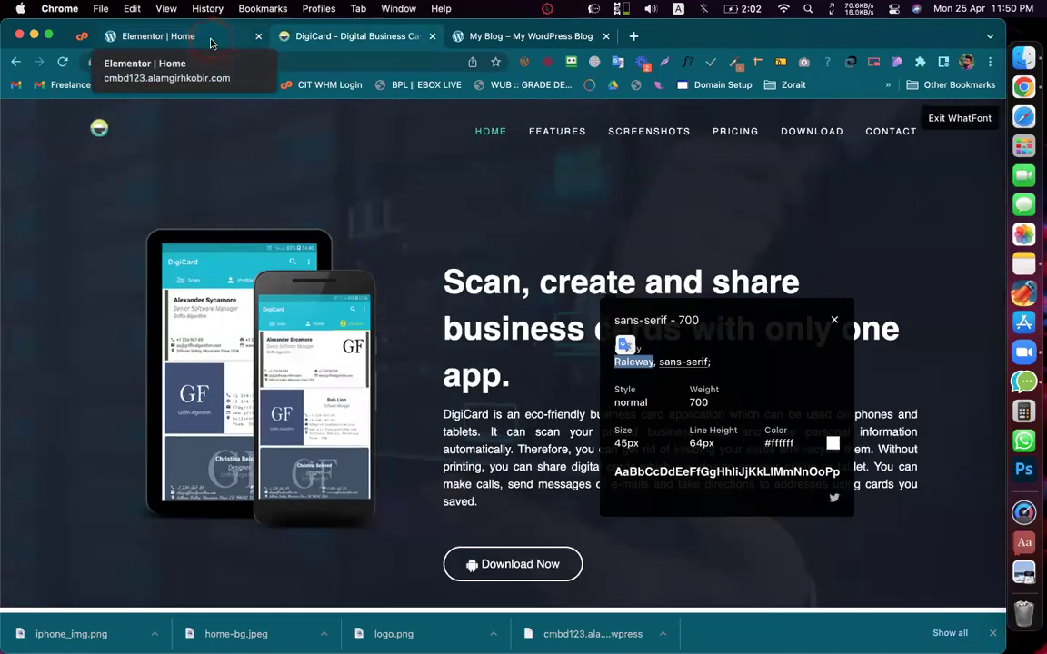
# Step: Open the Secondary font settings and inspect the reference paragraph text's font
pyautogui.click(211, 42)
pyautogui.click(178, 186)
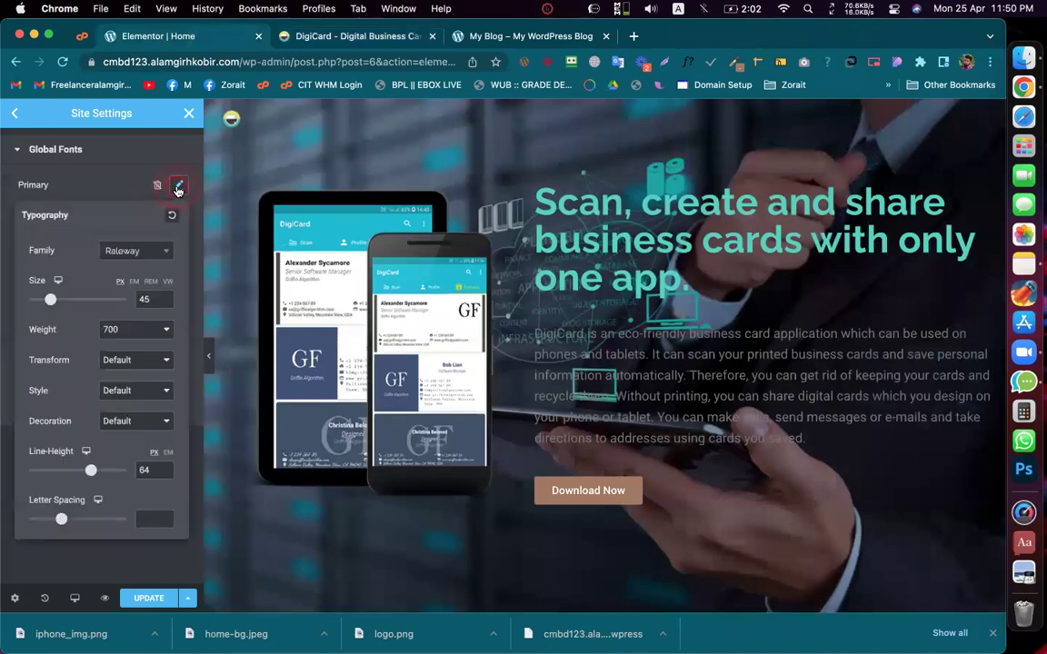
pyautogui.click(178, 186)
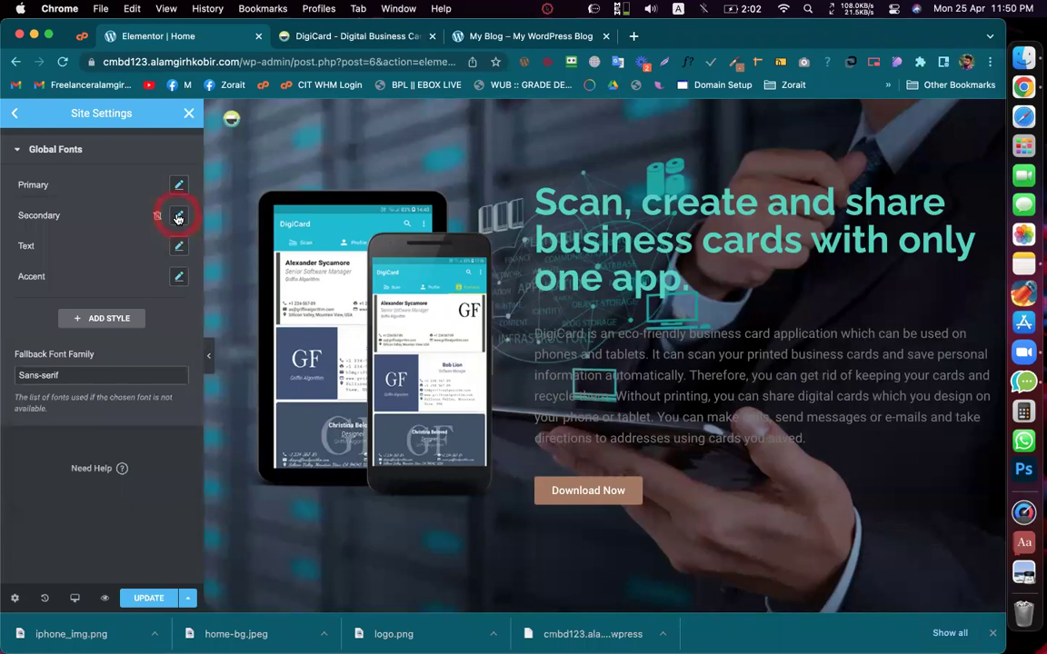
pyautogui.click(178, 218)
pyautogui.hotkey('ctrl', 'Tab')
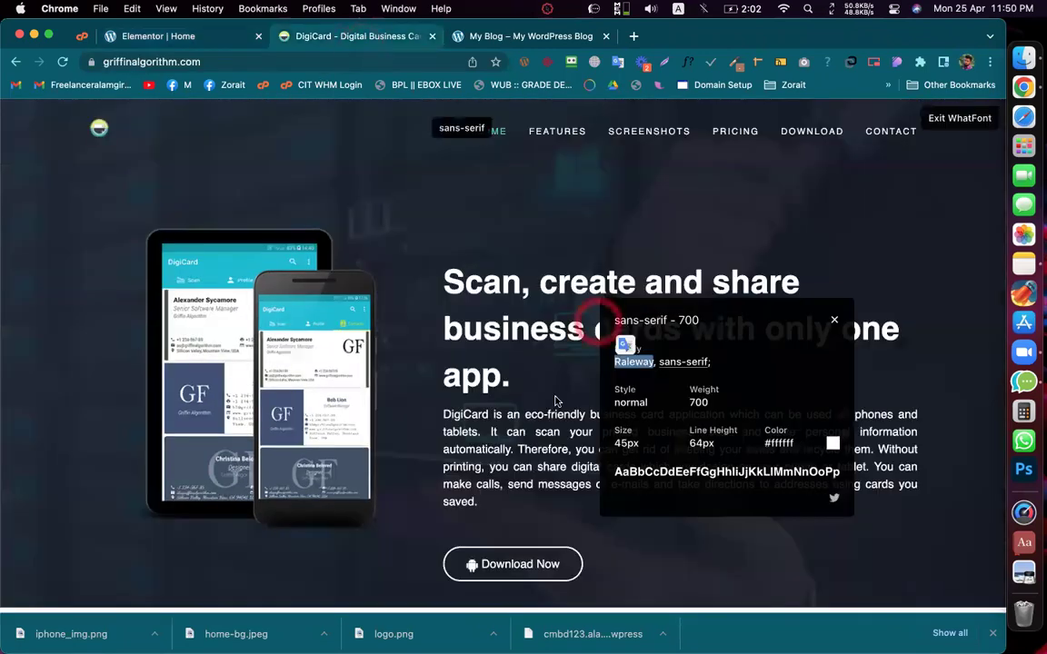
pyautogui.click(520, 391)
pyautogui.scroll(-1, 520, 437)
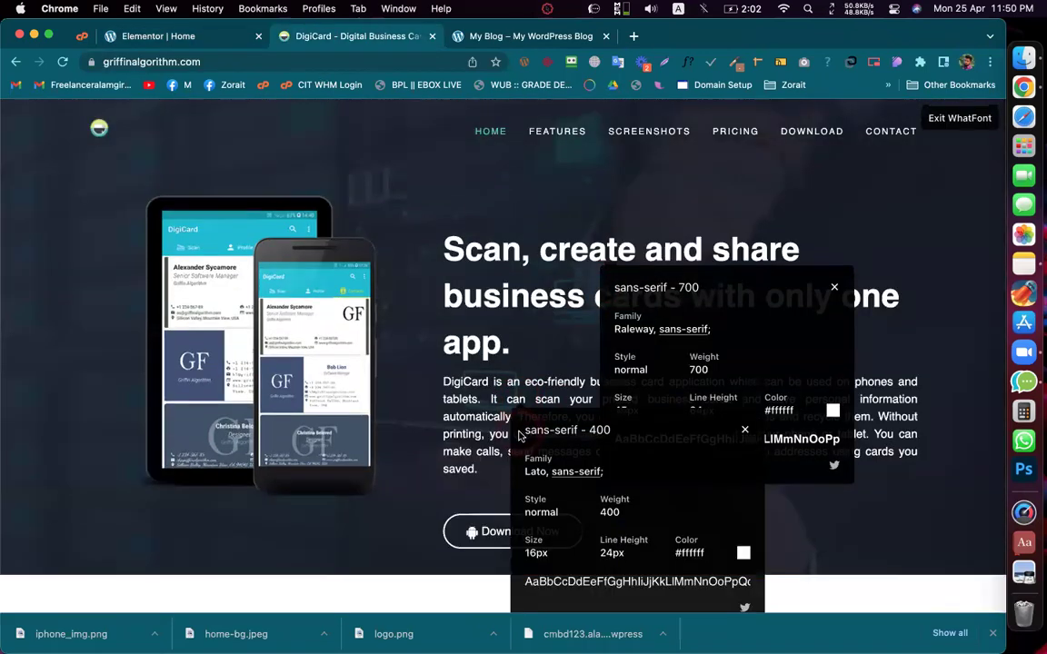
pyautogui.scroll(-3, 520, 438)
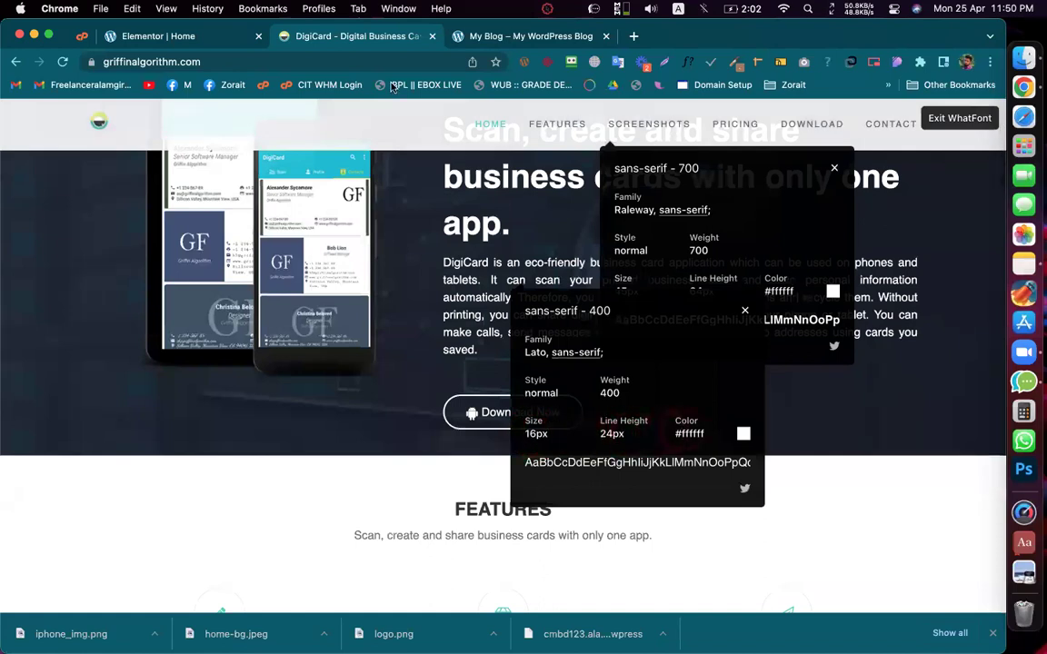
pyautogui.click(220, 44)
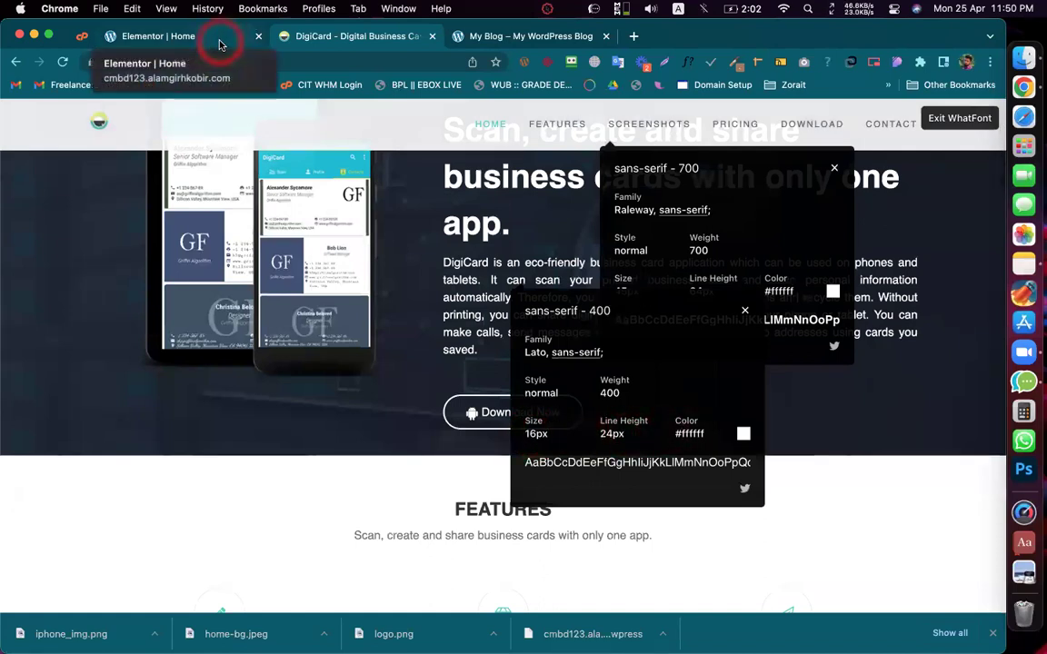
pyautogui.click(221, 43)
# Step: Set the Secondary font to Lato, size 16, weight 400, 24px line height
pyautogui.click(148, 284)
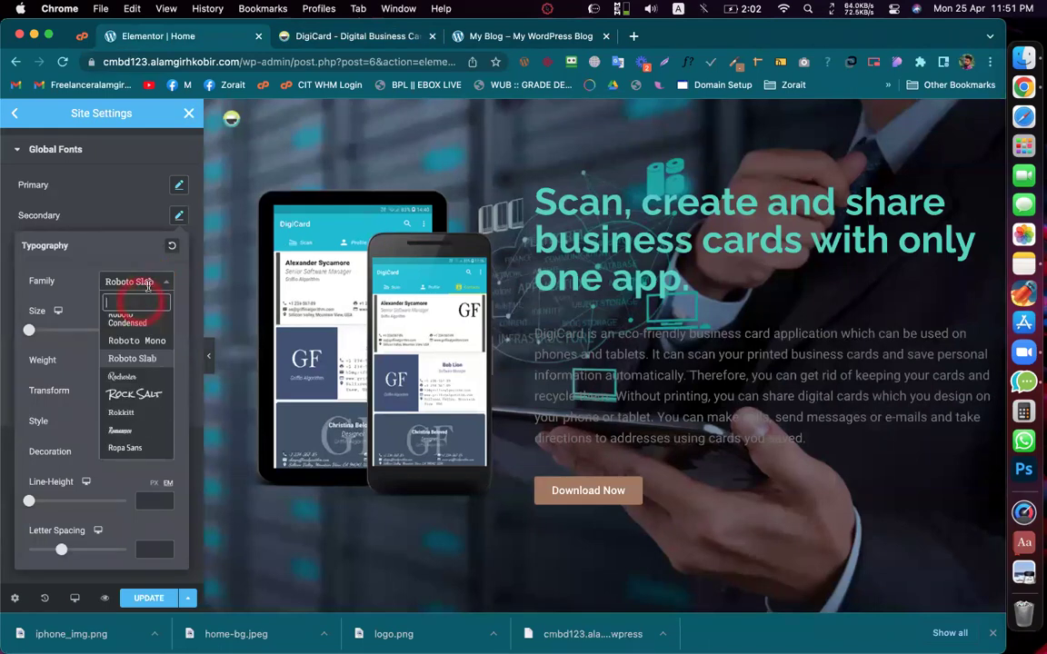
pyautogui.write('rale')
pyautogui.click(136, 335)
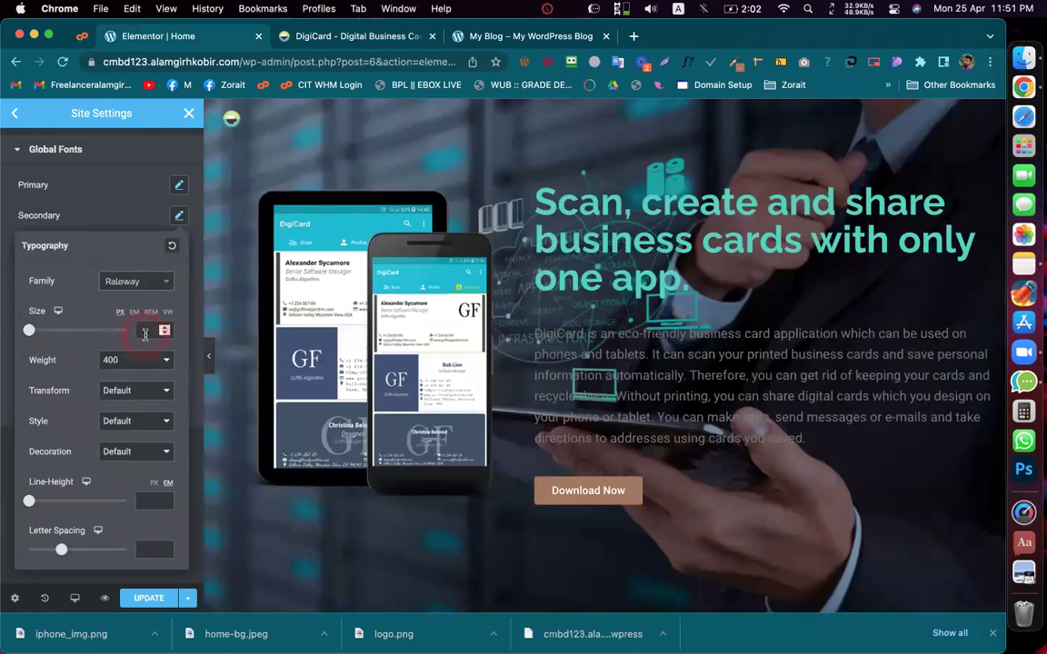
pyautogui.click(143, 330)
pyautogui.write('16')
pyautogui.click(148, 282)
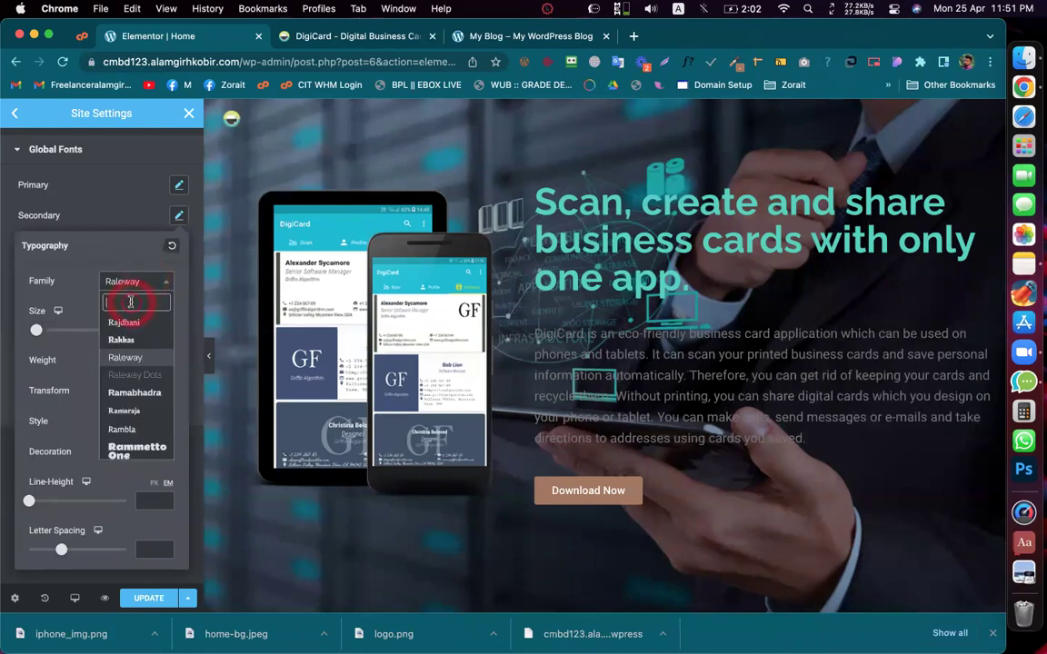
pyautogui.write('lato')
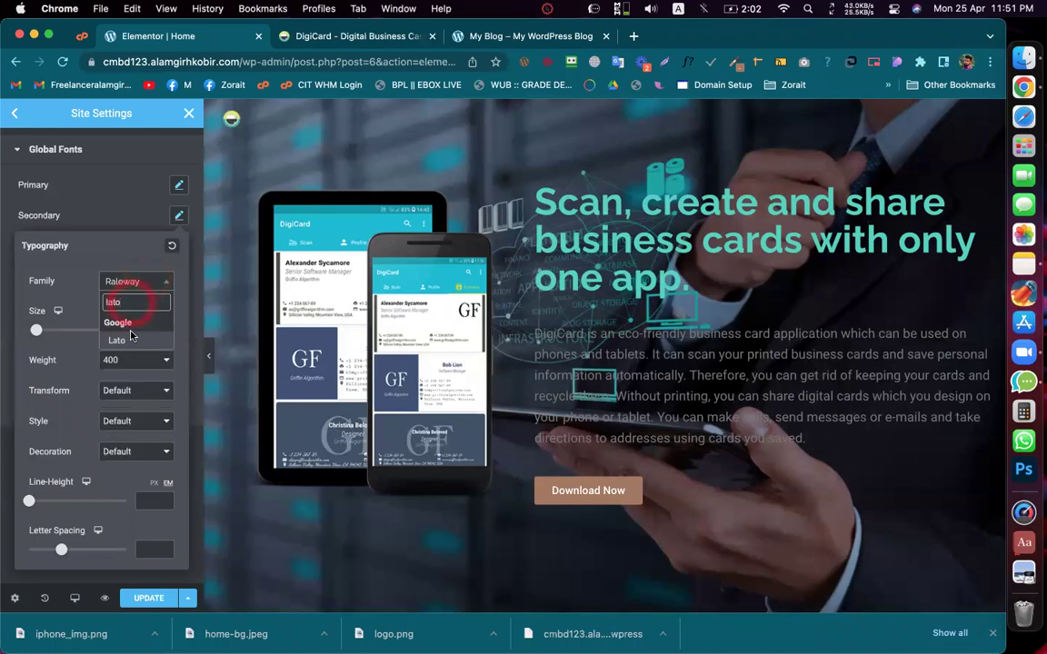
pyautogui.click(130, 336)
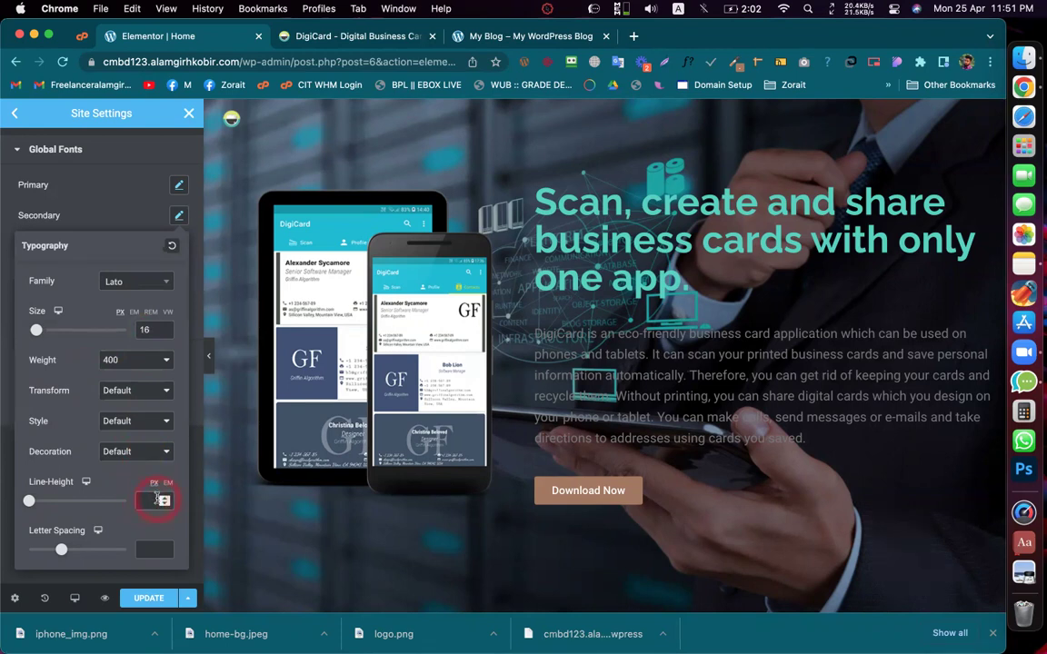
pyautogui.write('24')
pyautogui.click(109, 475)
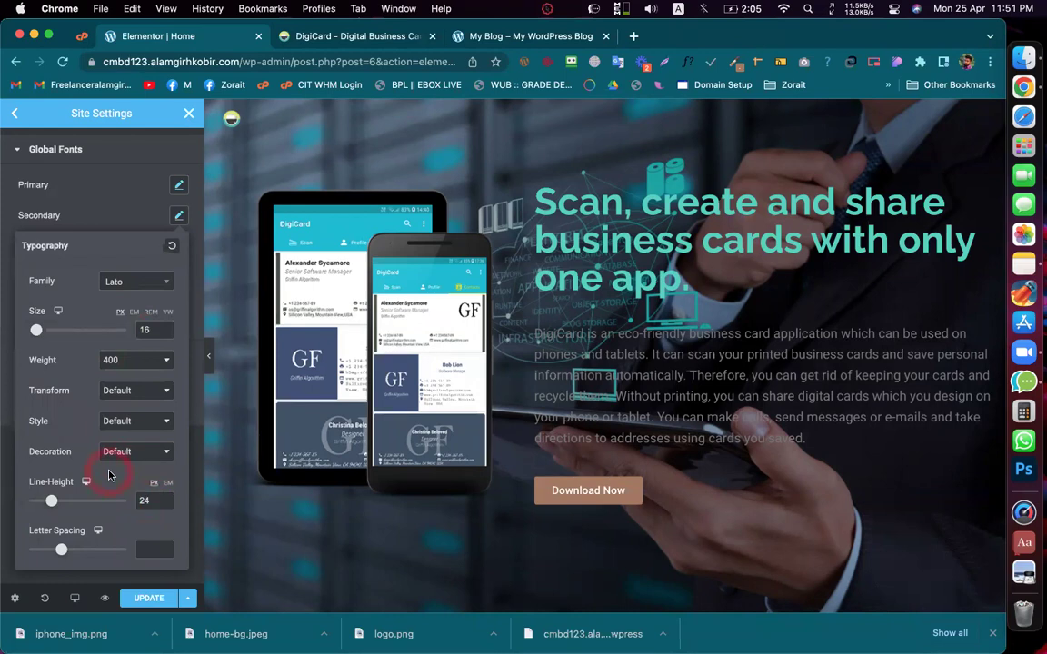
pyautogui.click(112, 206)
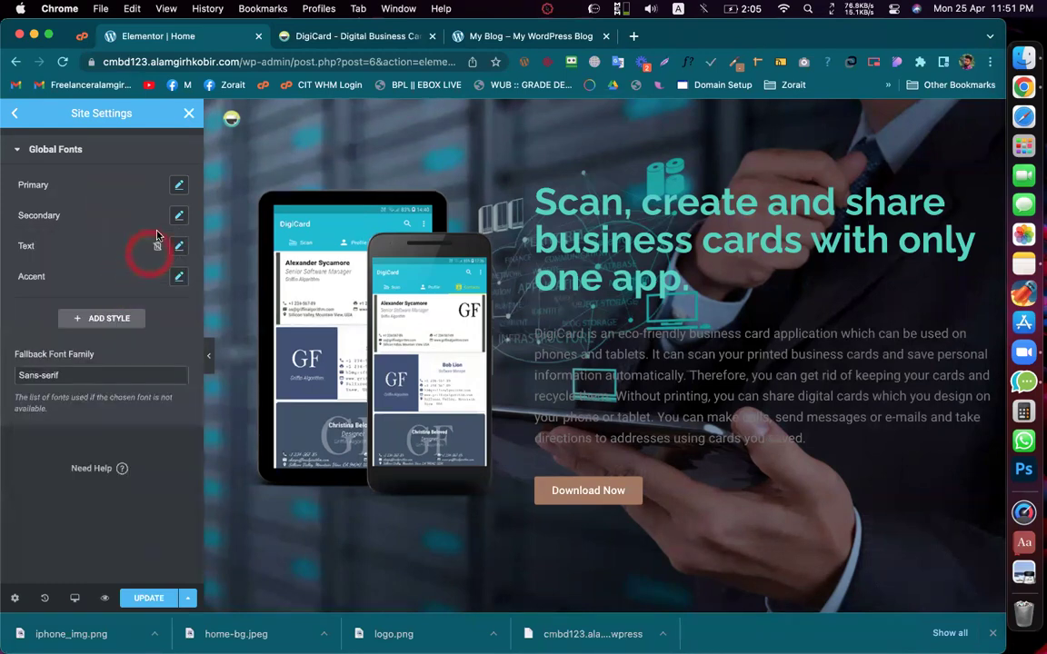
# Step: Add a new custom global font style, New Item #1, and select its name
pyautogui.click(179, 188)
pyautogui.click(108, 323)
pyautogui.click(98, 326)
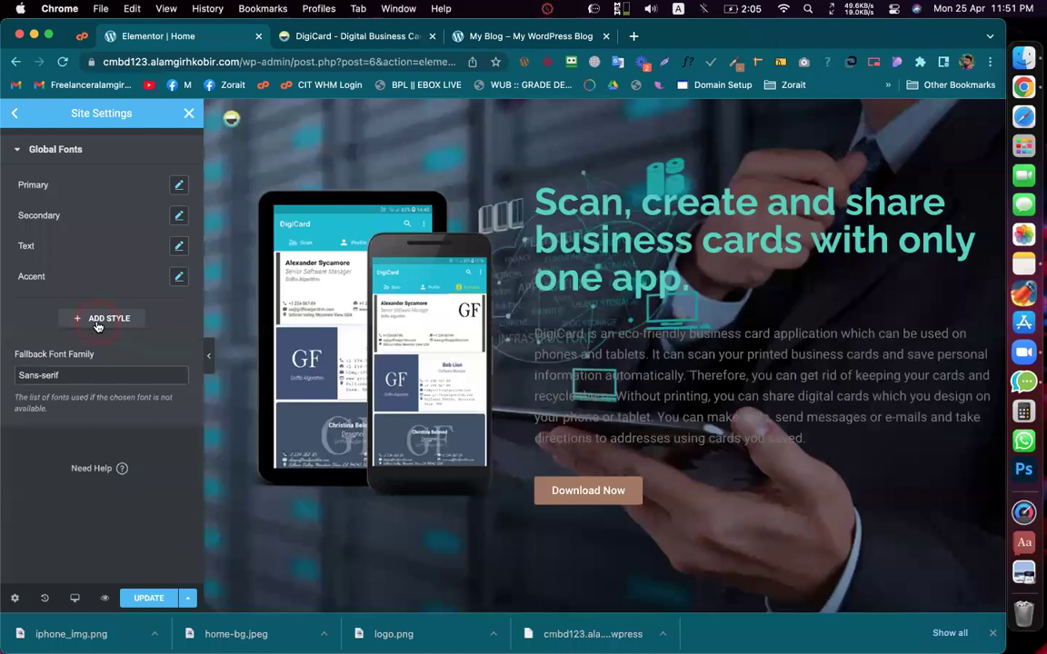
pyautogui.click(39, 302)
pyautogui.click(39, 305)
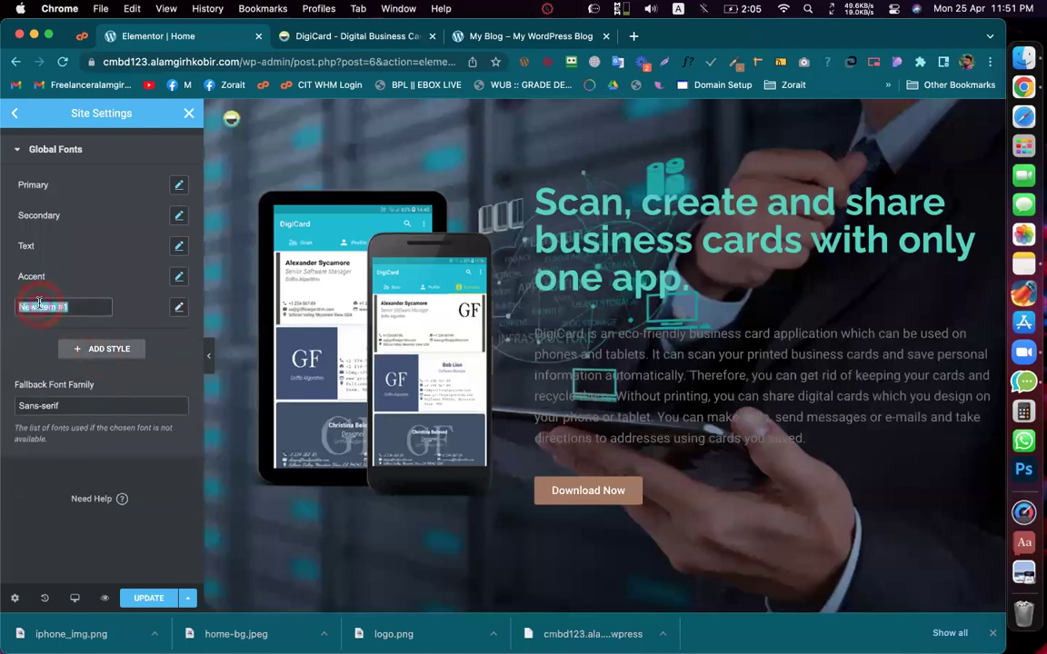
pyautogui.click(53, 338)
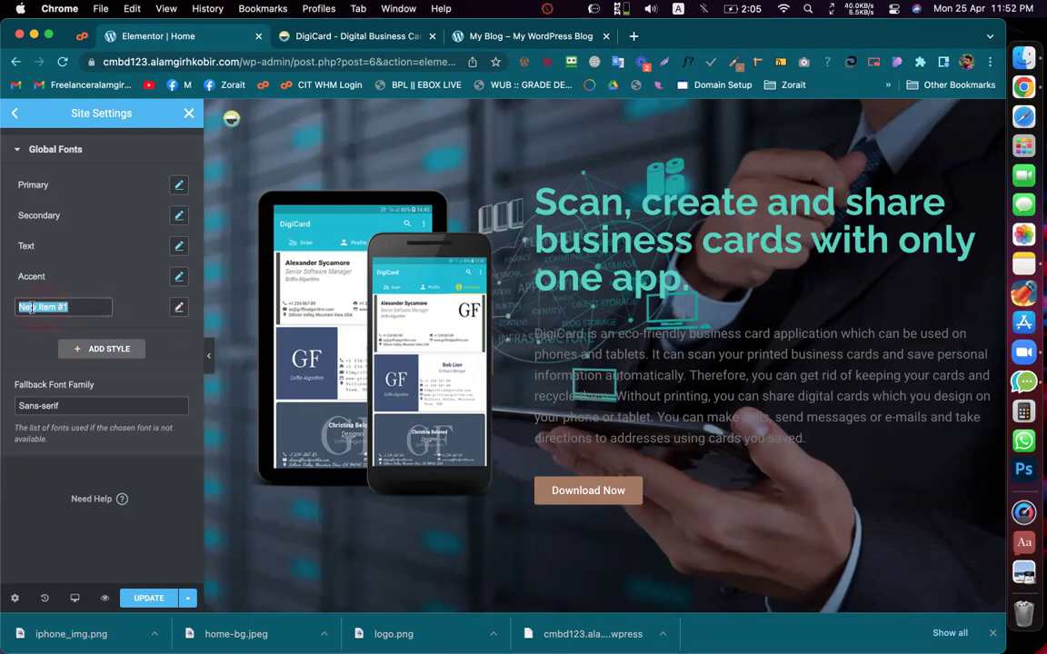
# Step: Delete the New Item #1 global font, keeping Primary, Secondary, Text and Accent, and update
pyautogui.click(175, 367)
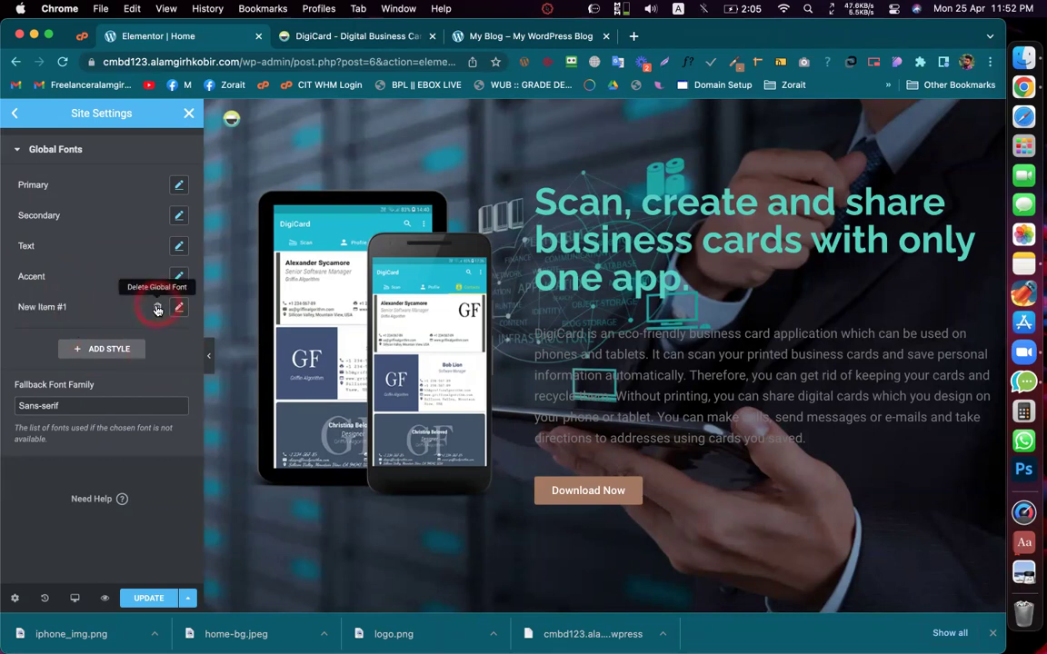
pyautogui.click(158, 309)
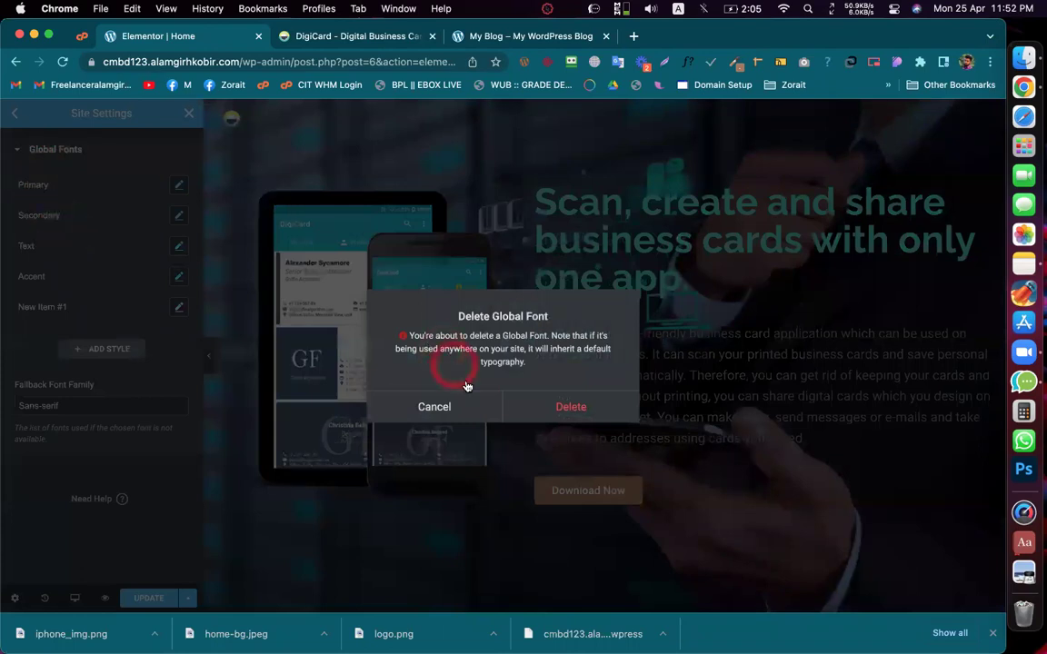
pyautogui.click(540, 402)
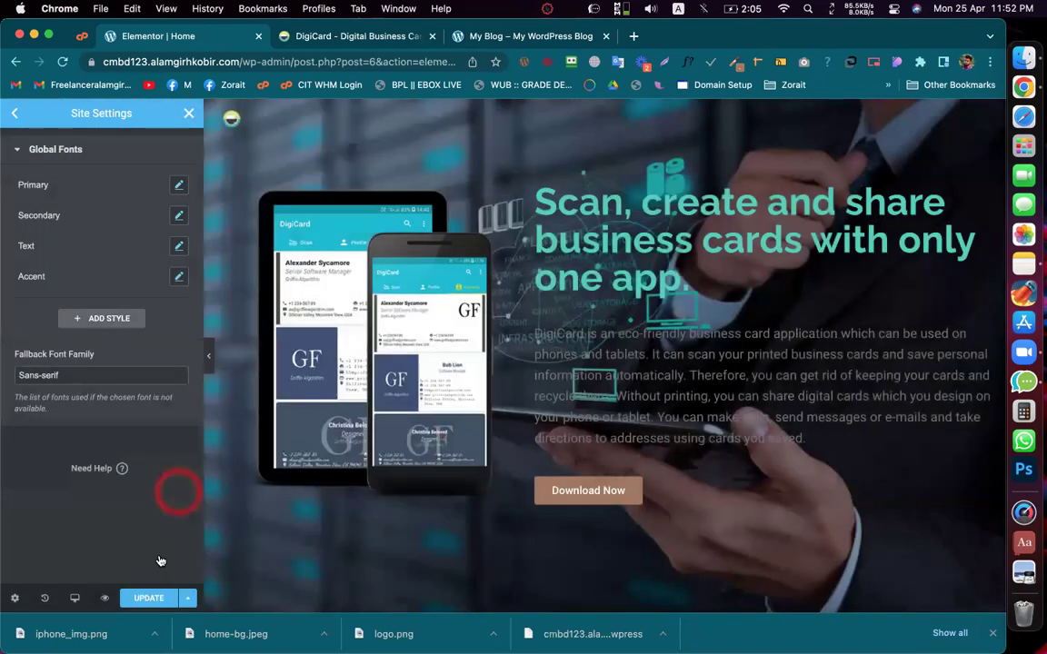
pyautogui.click(148, 600)
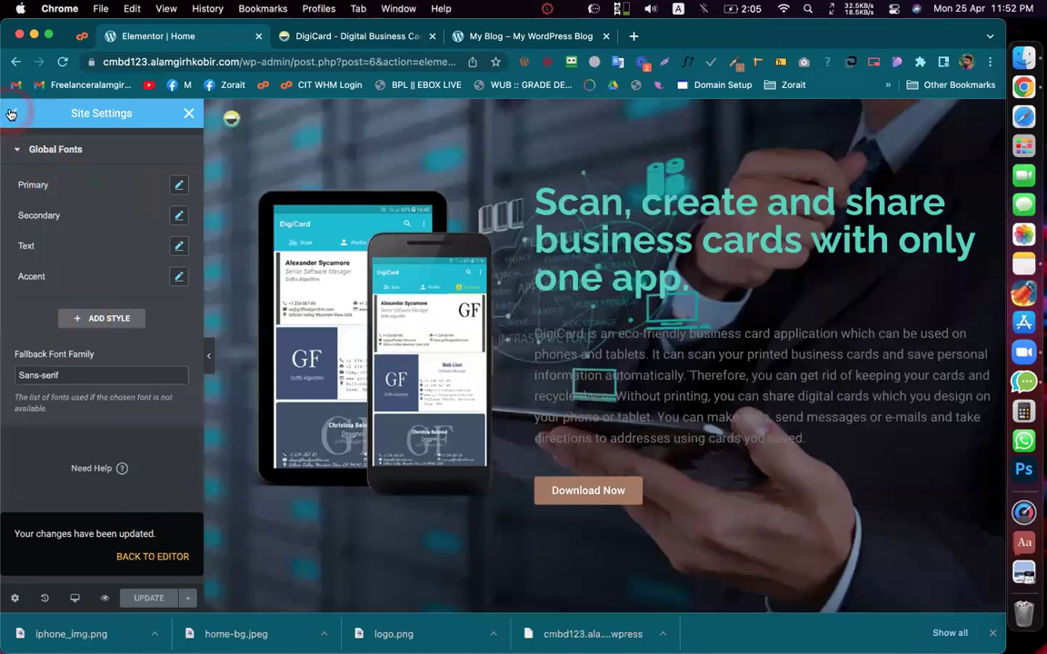
# Step: Inspect the Primary global colour and cancel deleting Black, leaving all colours unchanged
pyautogui.click(12, 115)
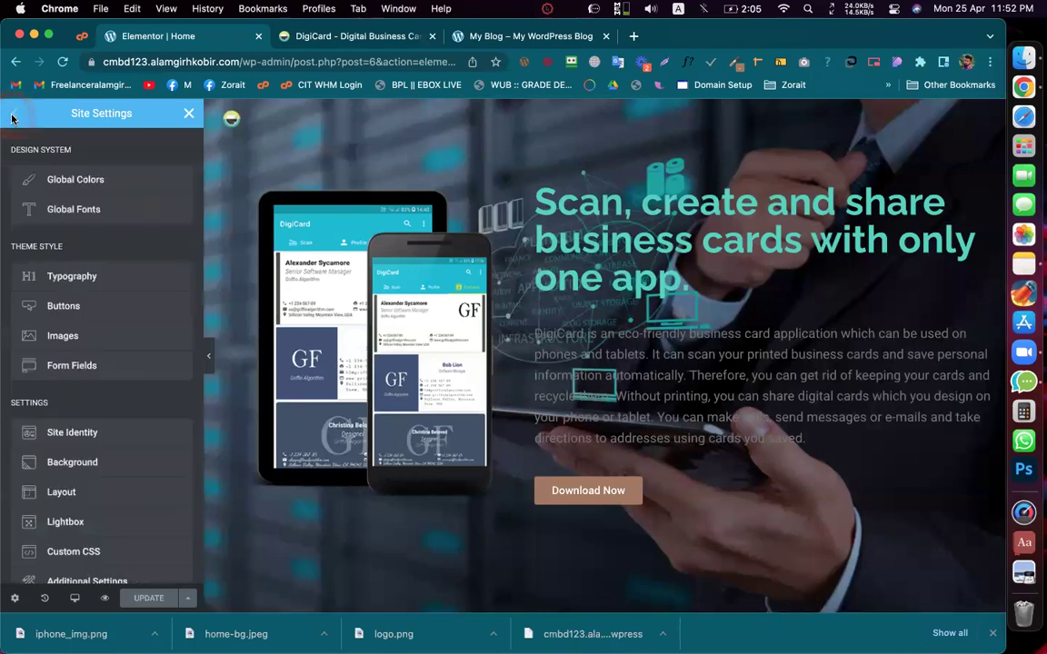
pyautogui.click(89, 177)
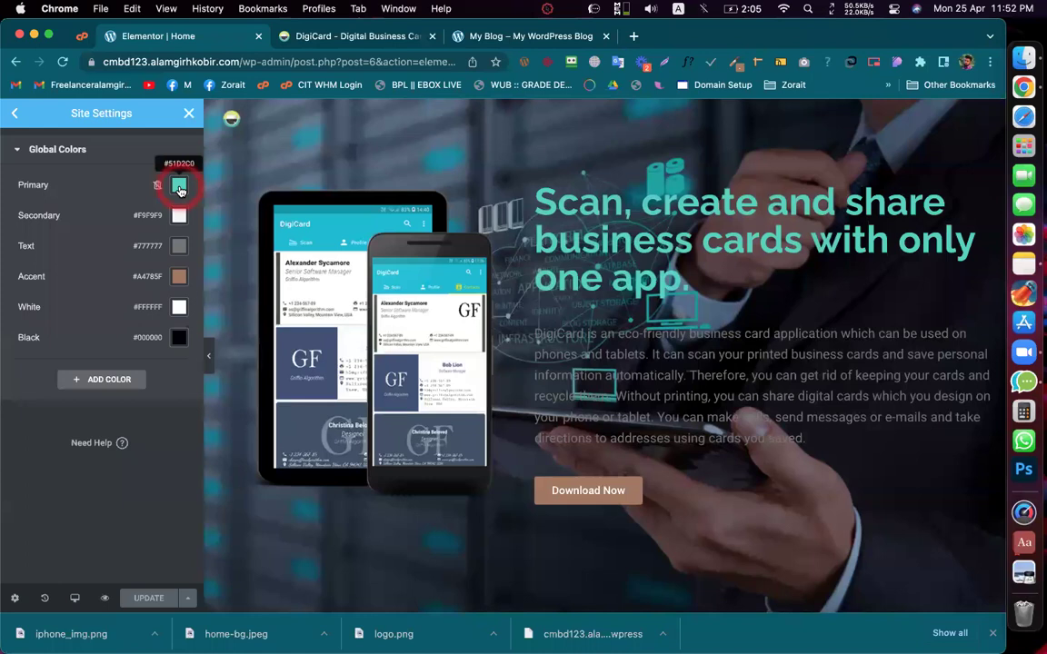
pyautogui.click(179, 188)
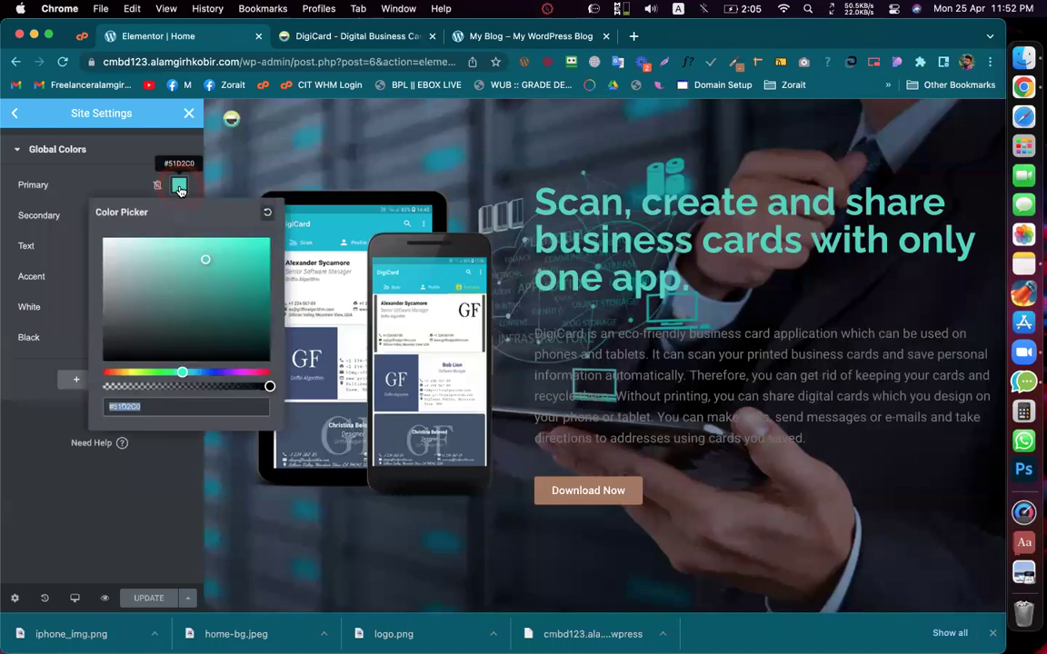
pyautogui.click(118, 488)
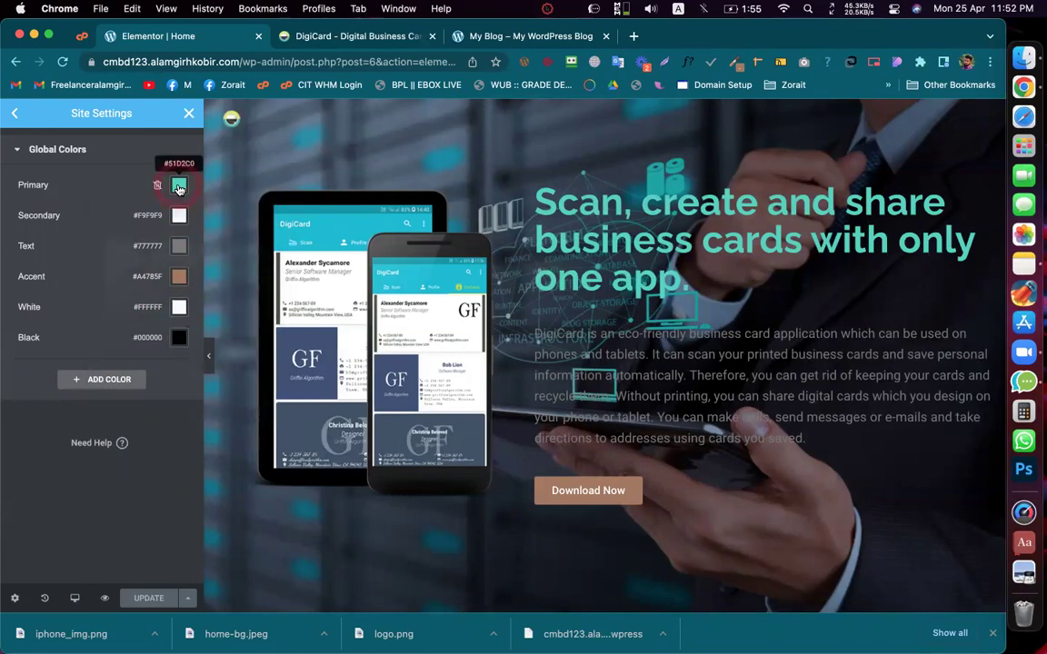
pyautogui.click(179, 188)
pyautogui.click(77, 493)
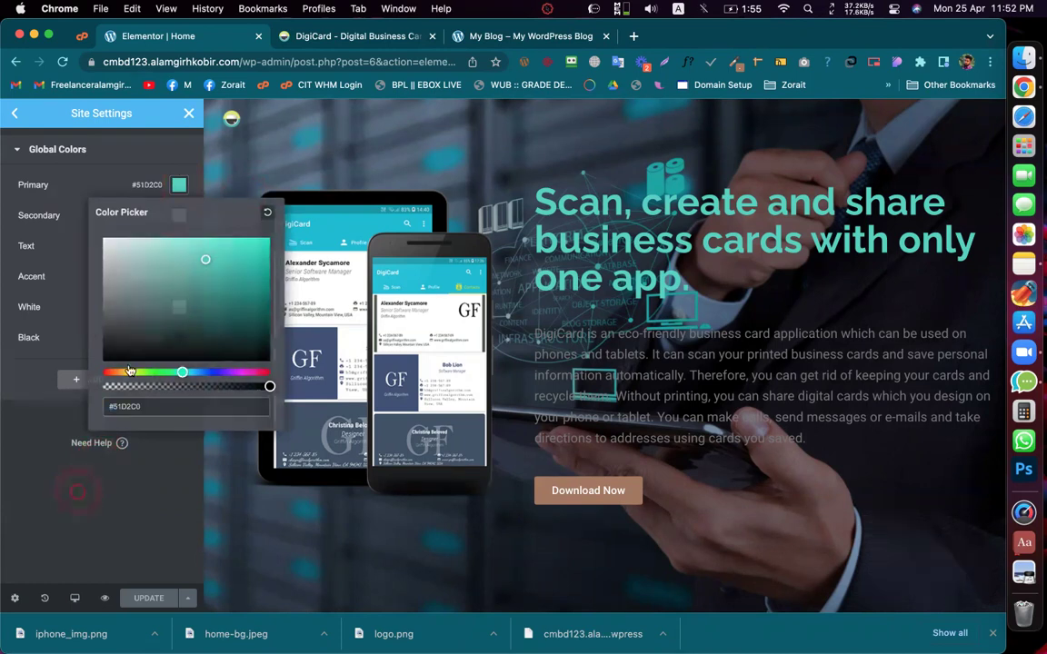
pyautogui.click(121, 339)
pyautogui.click(102, 337)
pyautogui.click(156, 339)
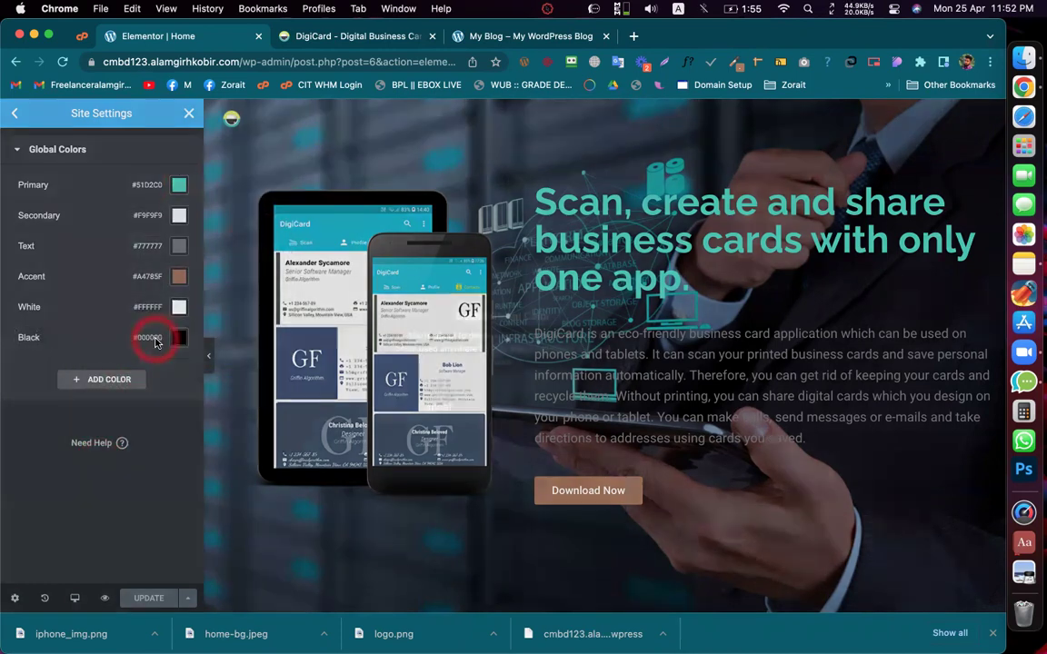
pyautogui.click(428, 406)
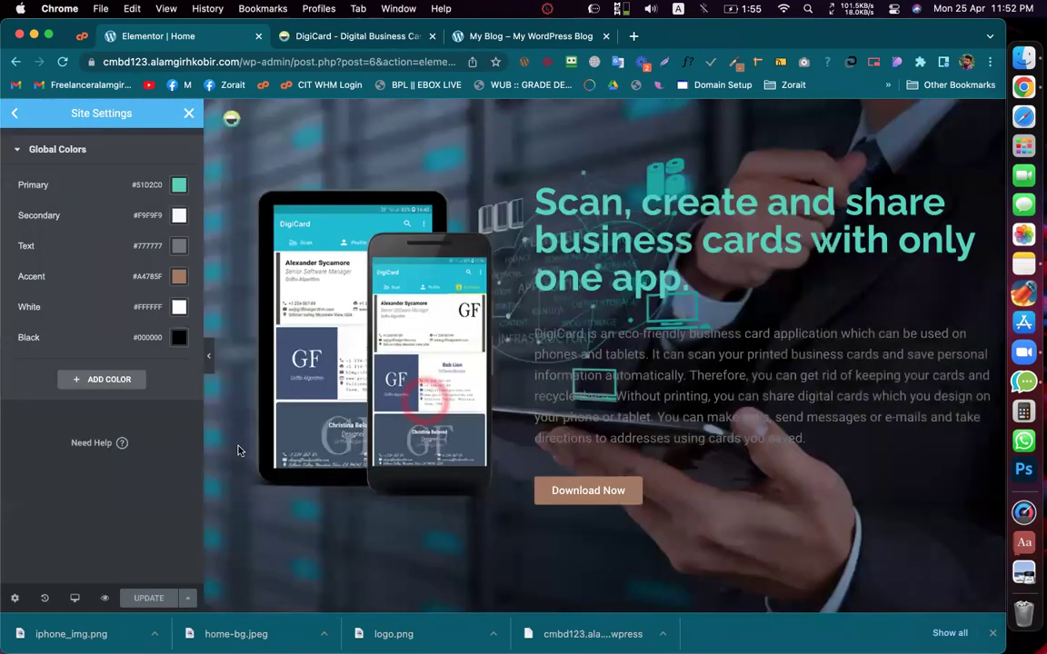
pyautogui.click(139, 510)
pyautogui.click(132, 234)
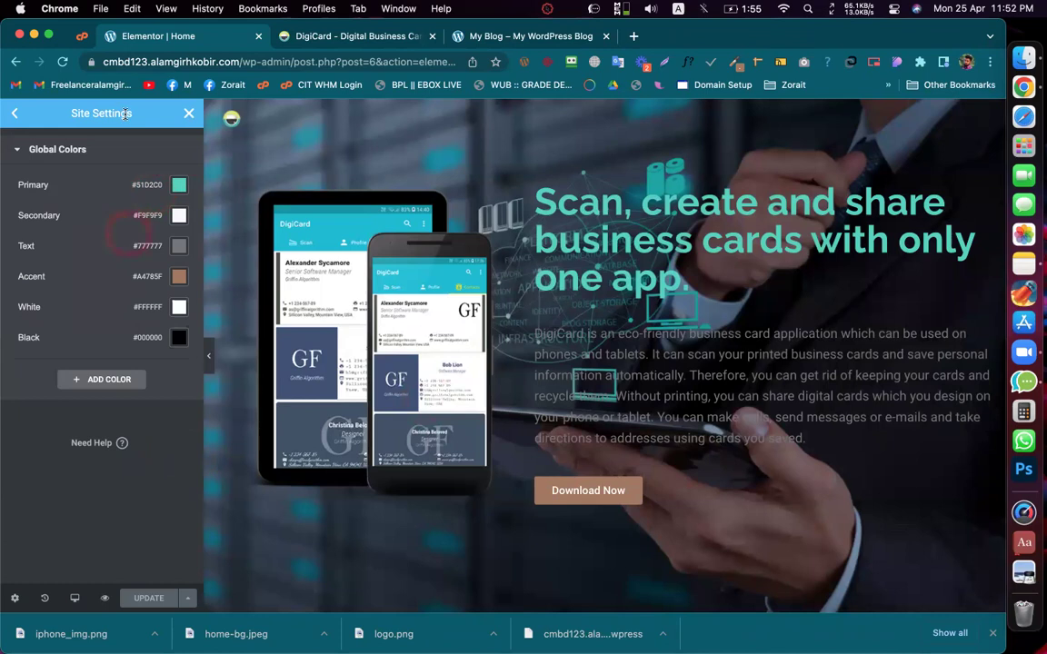
# Step: Review the H1–H6 heading typography settings, then close Site Settings
pyautogui.click(18, 116)
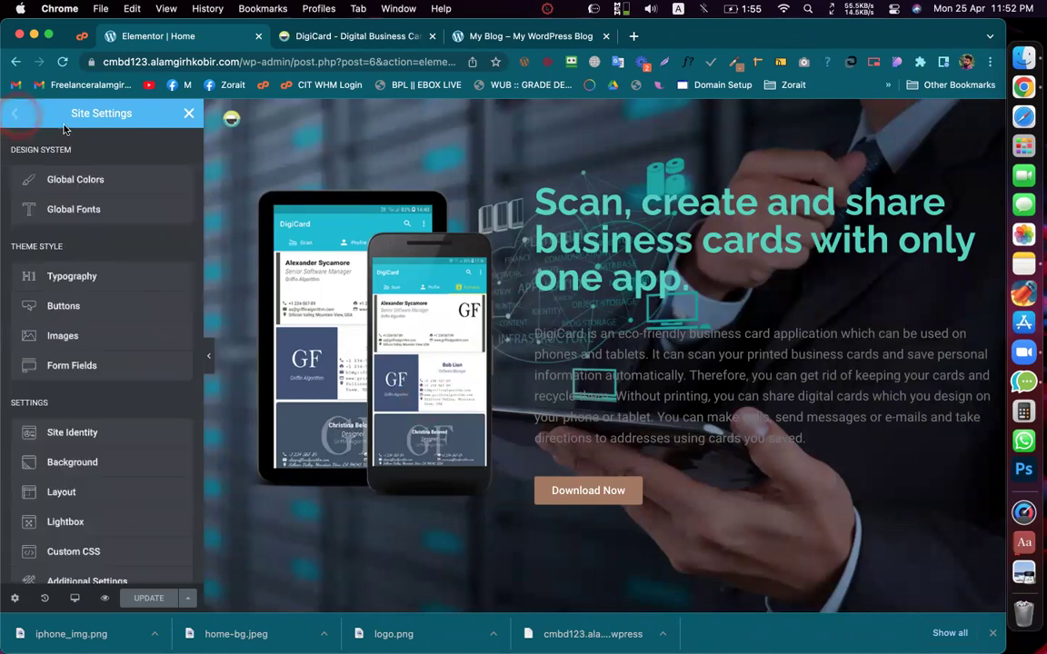
pyautogui.click(90, 150)
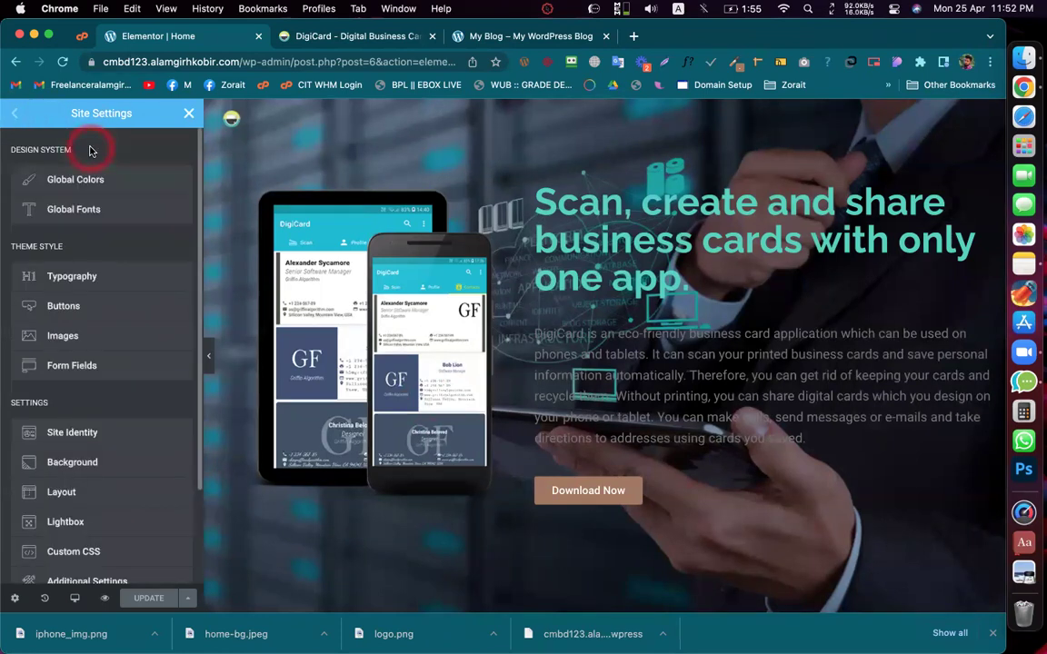
pyautogui.click(62, 213)
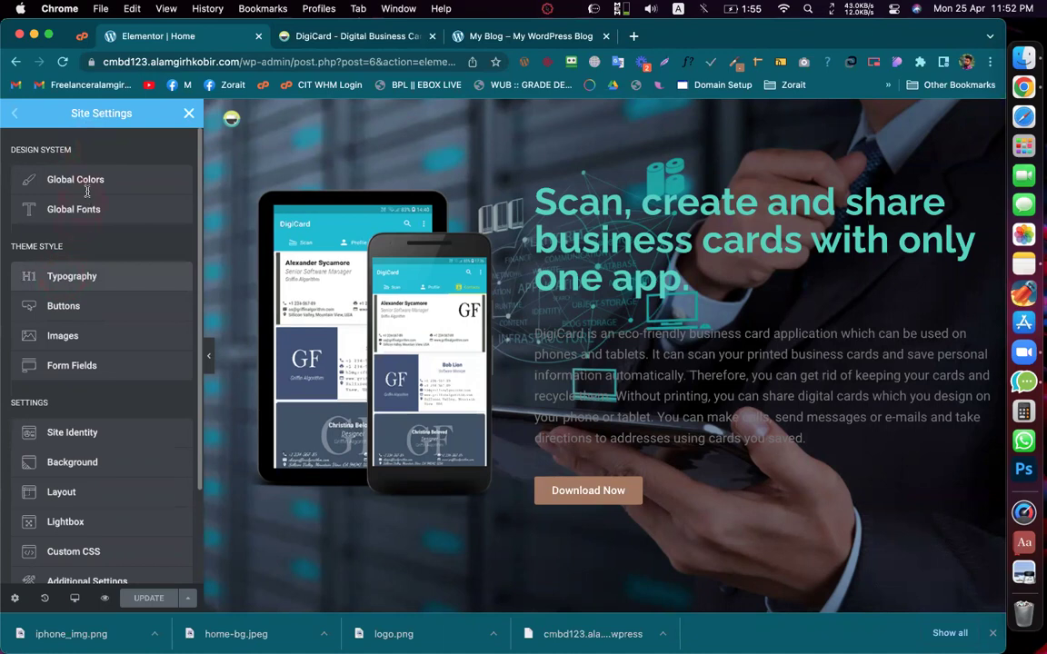
pyautogui.click(127, 276)
pyautogui.scroll(-10, 133, 359)
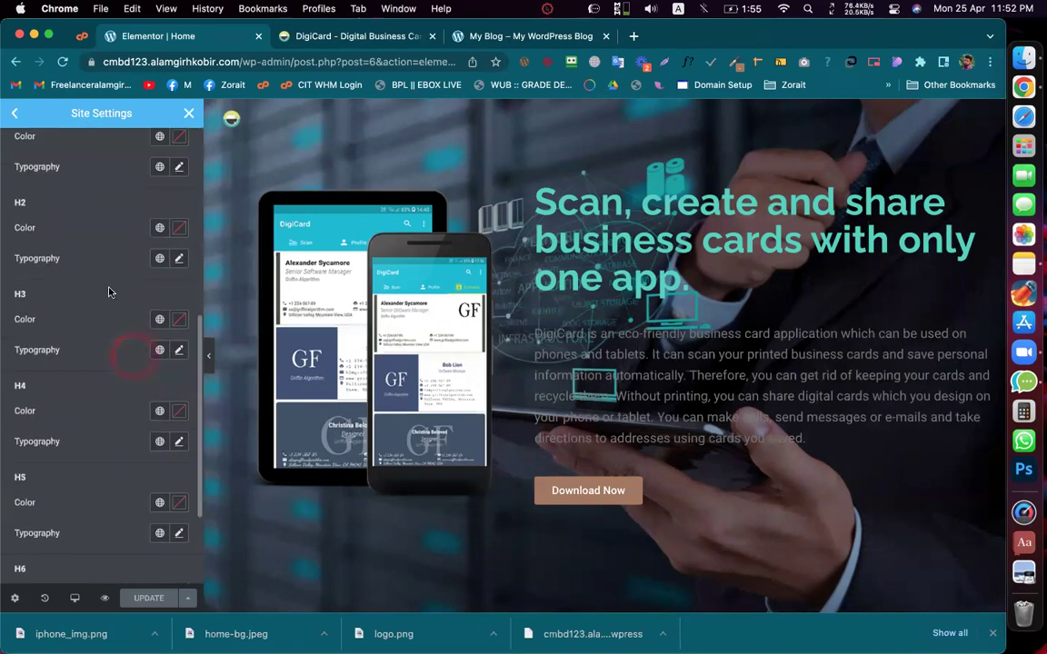
pyautogui.scroll(1, 41, 250)
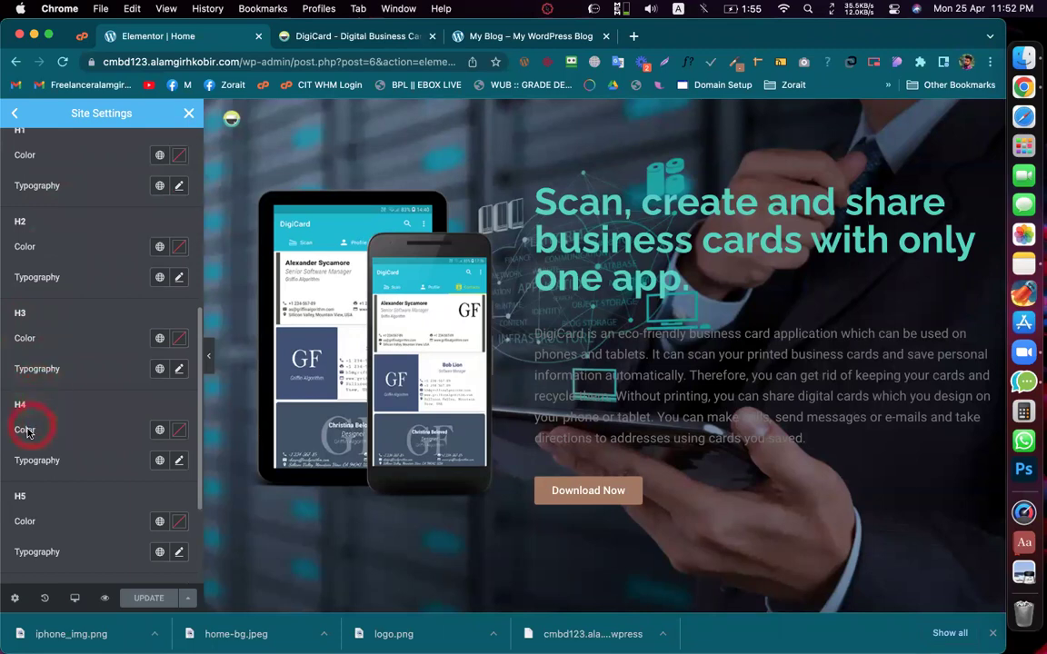
pyautogui.scroll(10, 22, 454)
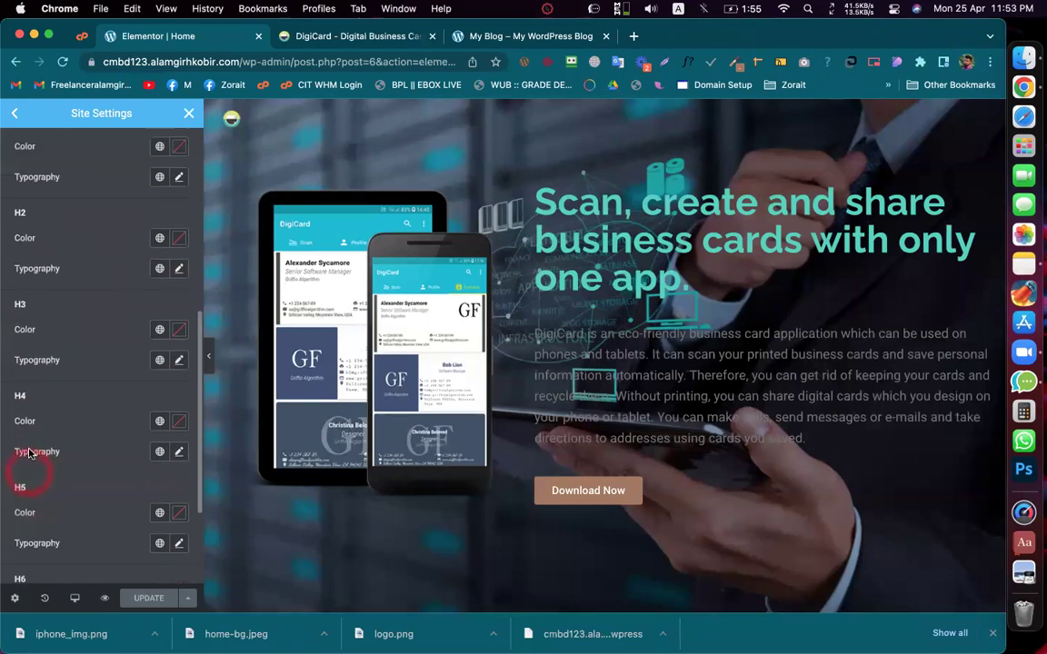
pyautogui.click(12, 114)
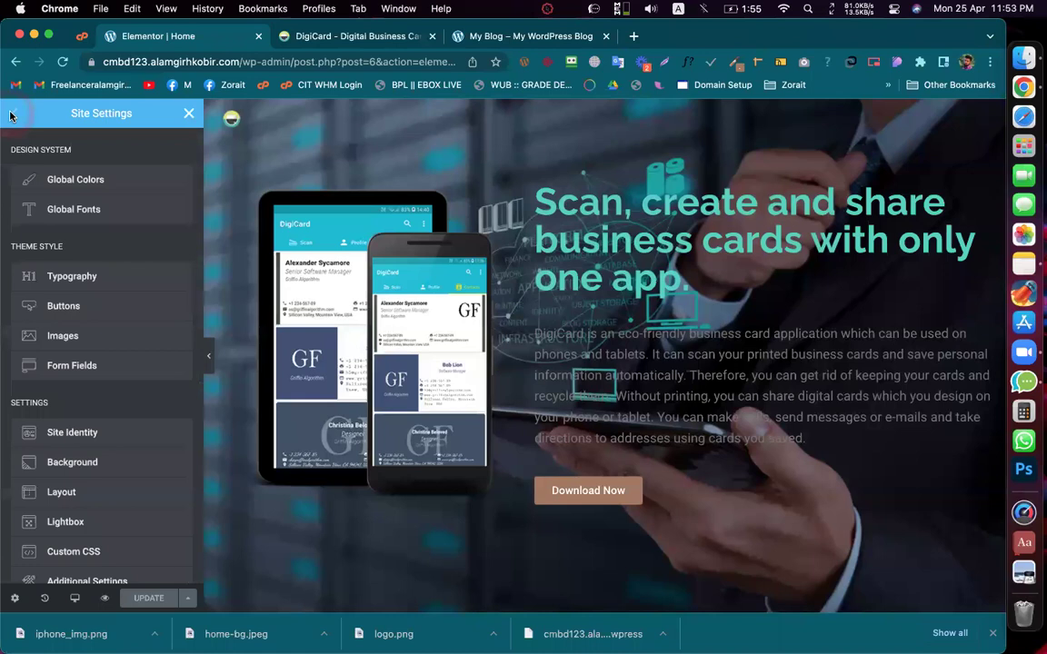
pyautogui.click(188, 113)
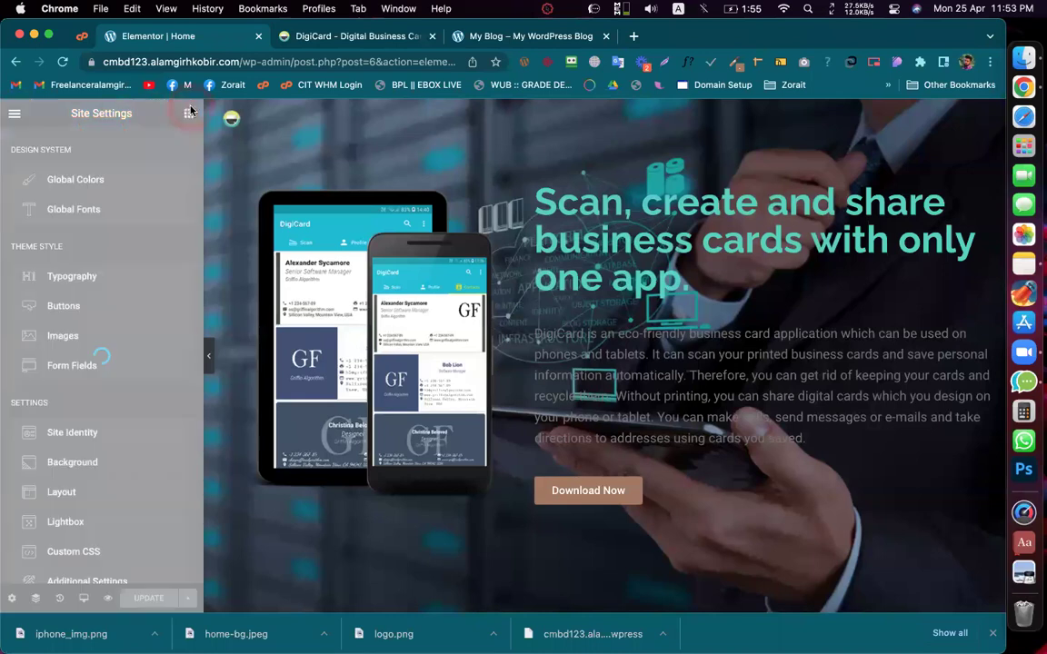
# Step: Give the hero heading the Primary global font and White colour, comparing with the live site
pyautogui.click(576, 329)
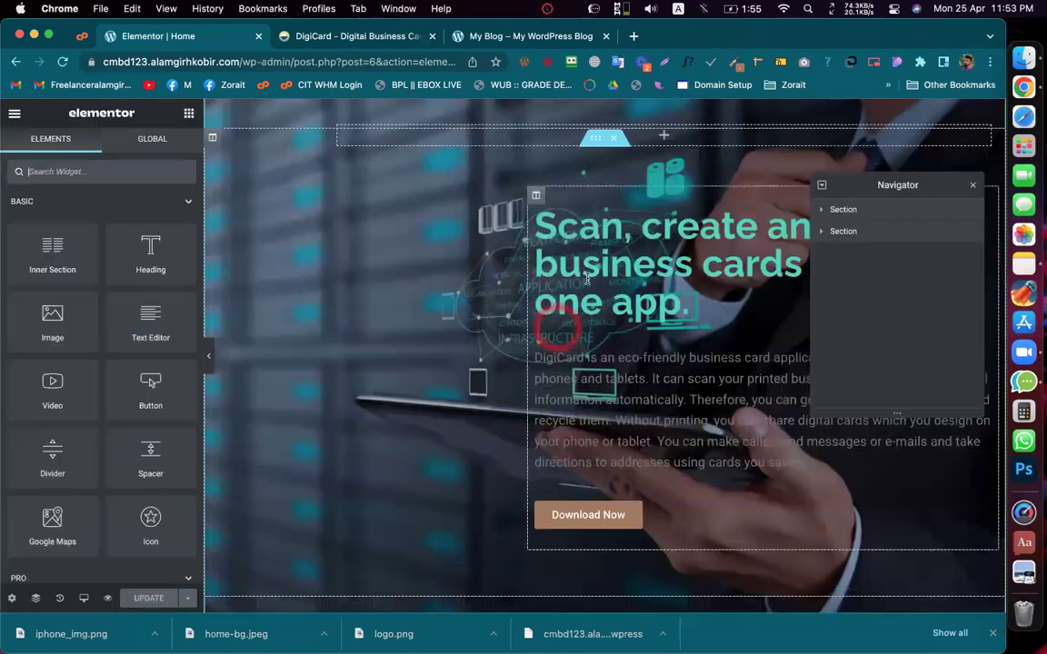
pyautogui.click(640, 244)
pyautogui.click(101, 148)
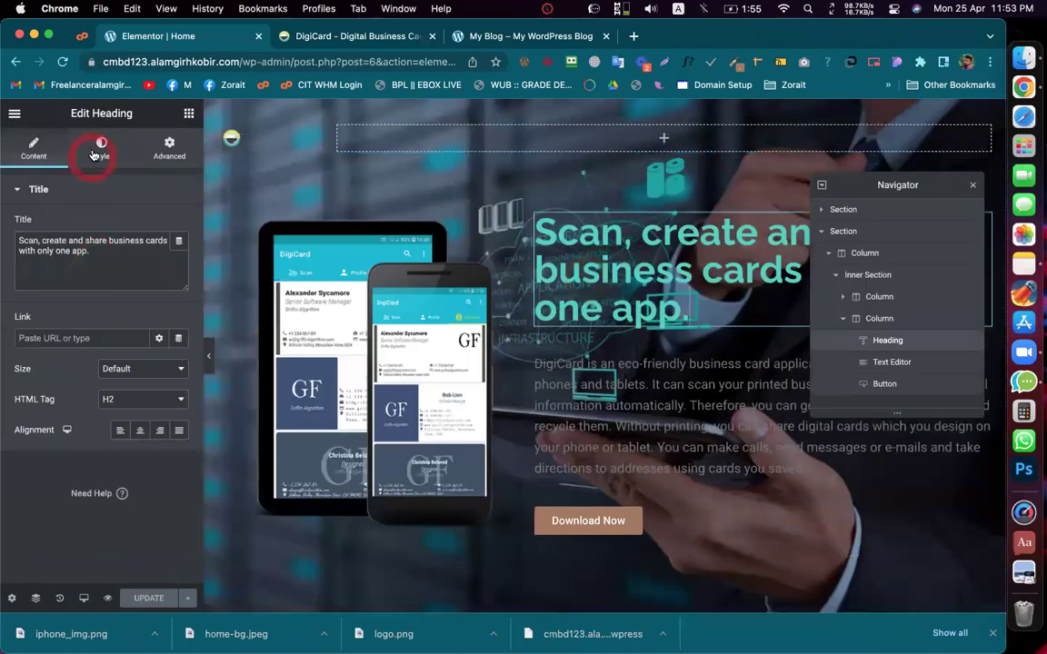
pyautogui.click(160, 258)
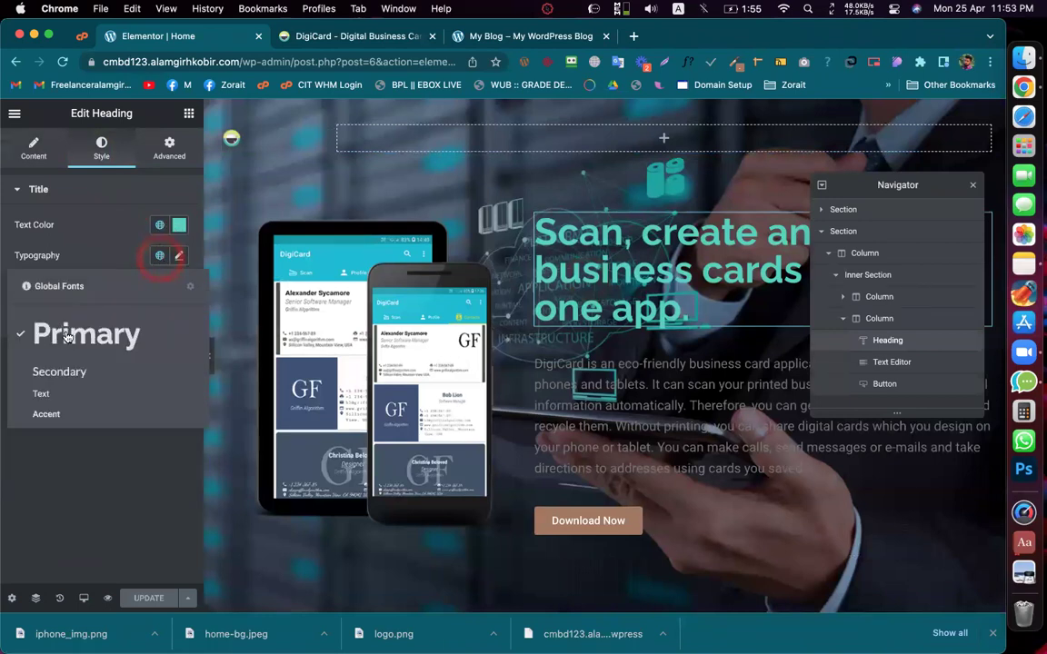
pyautogui.click(65, 337)
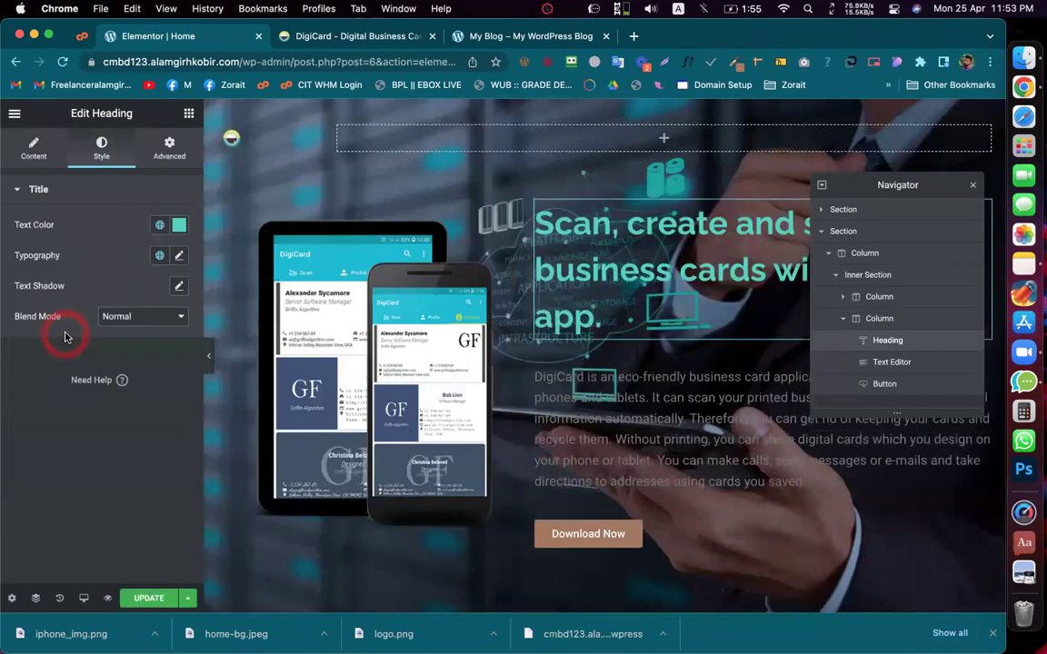
pyautogui.click(160, 225)
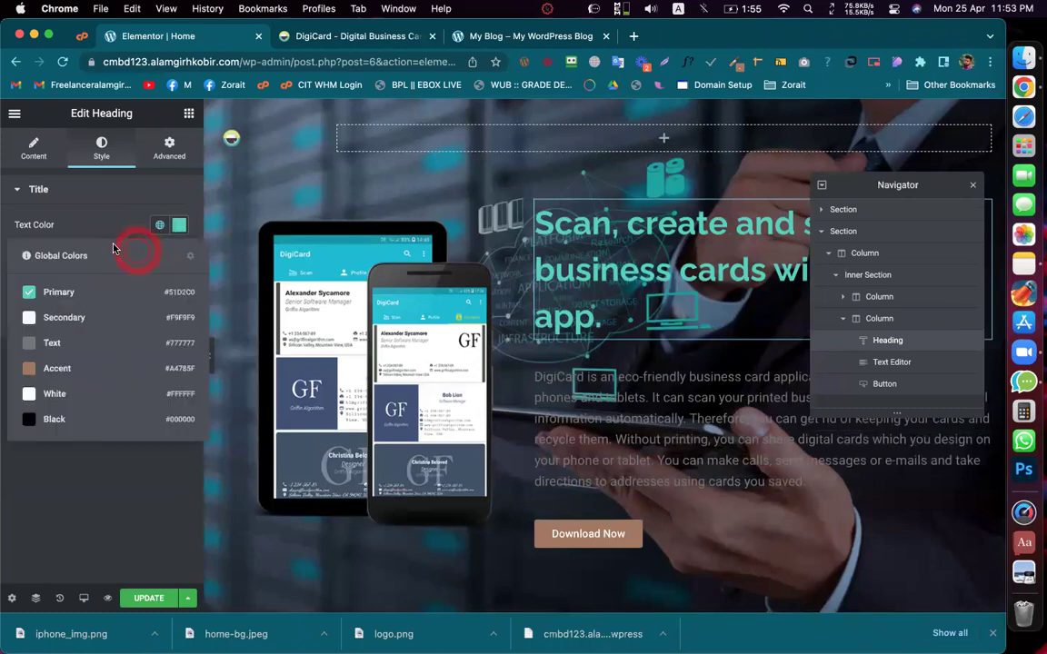
pyautogui.click(315, 44)
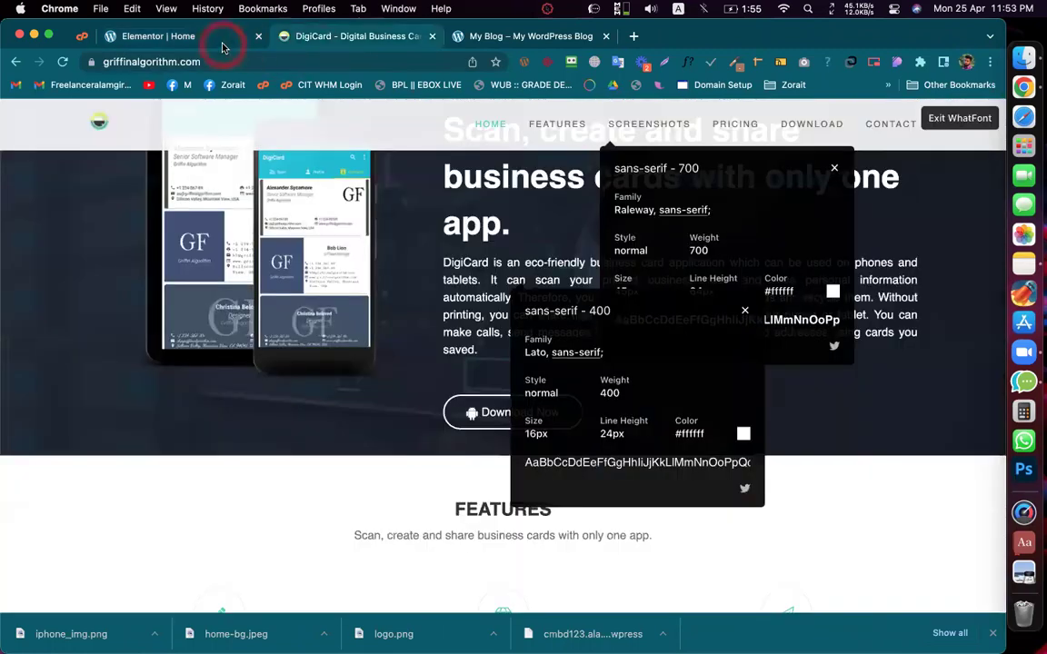
pyautogui.click(224, 48)
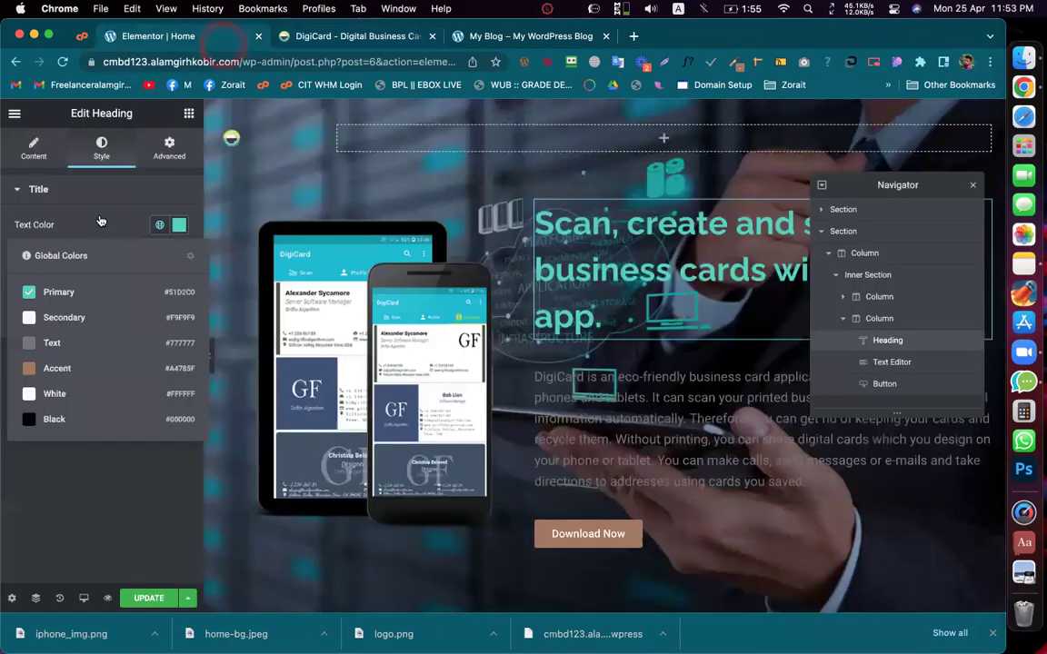
pyautogui.click(50, 392)
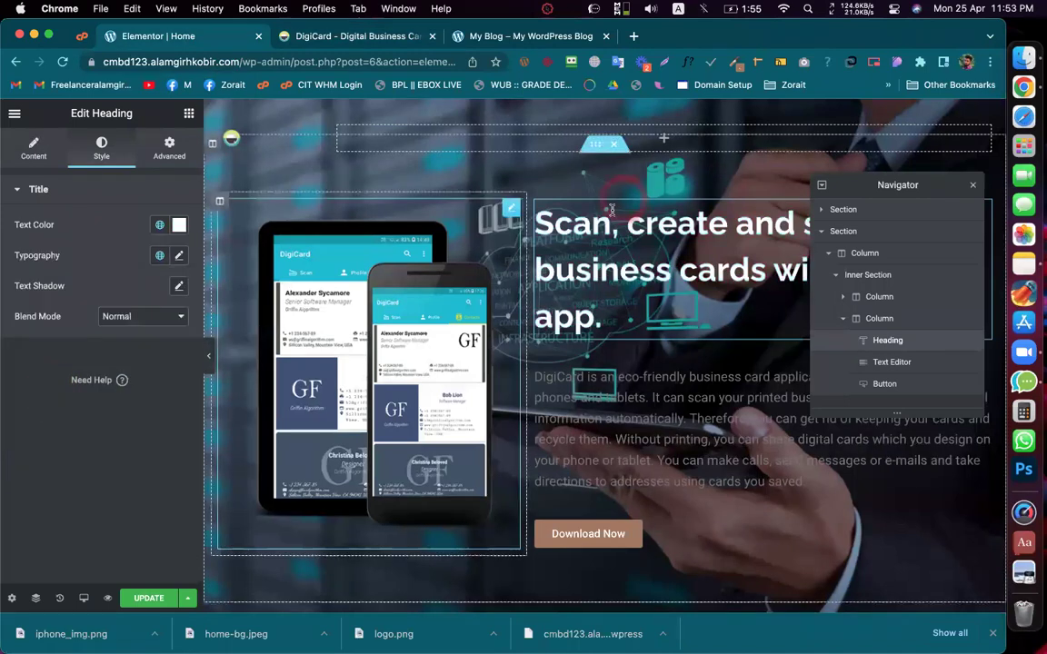
pyautogui.click(375, 44)
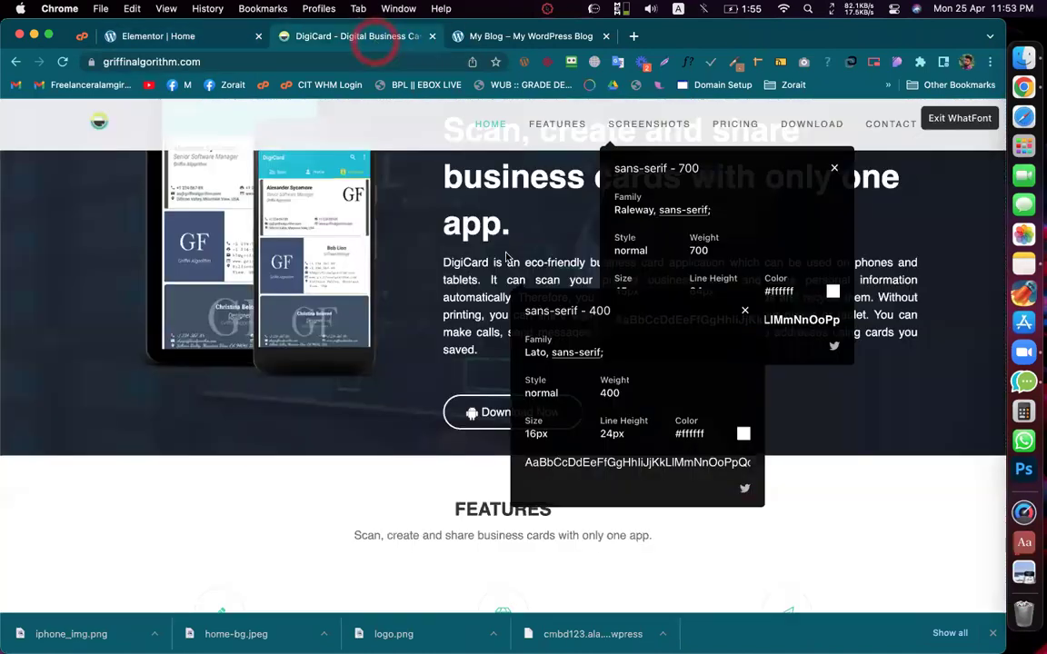
pyautogui.click(197, 42)
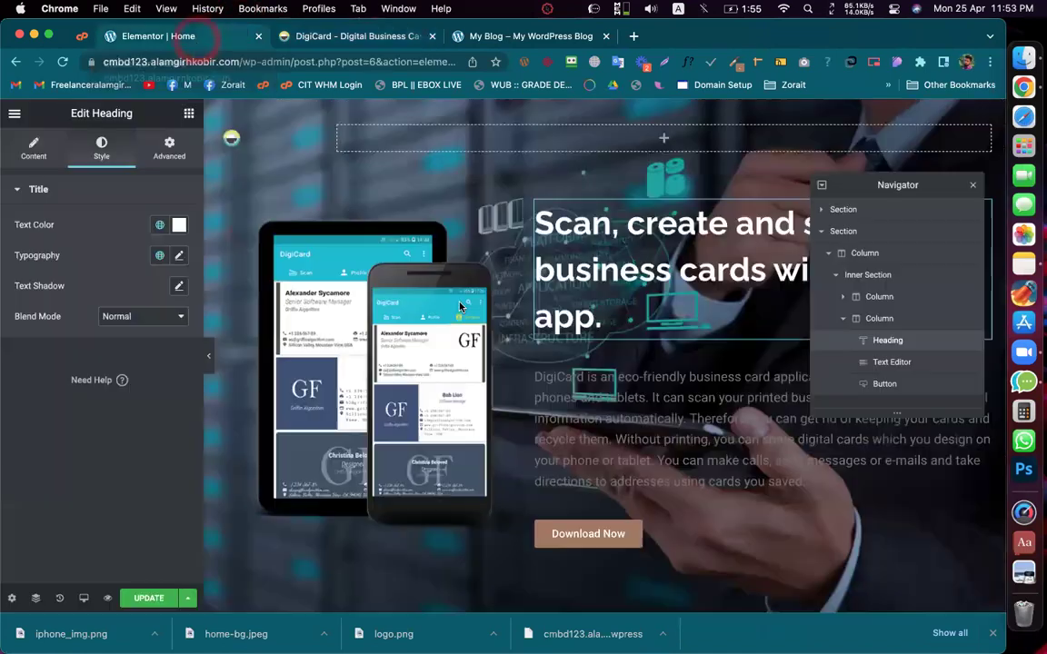
pyautogui.click(196, 42)
# Step: Make the DigiCard description text White with the Secondary global font
pyautogui.click(638, 403)
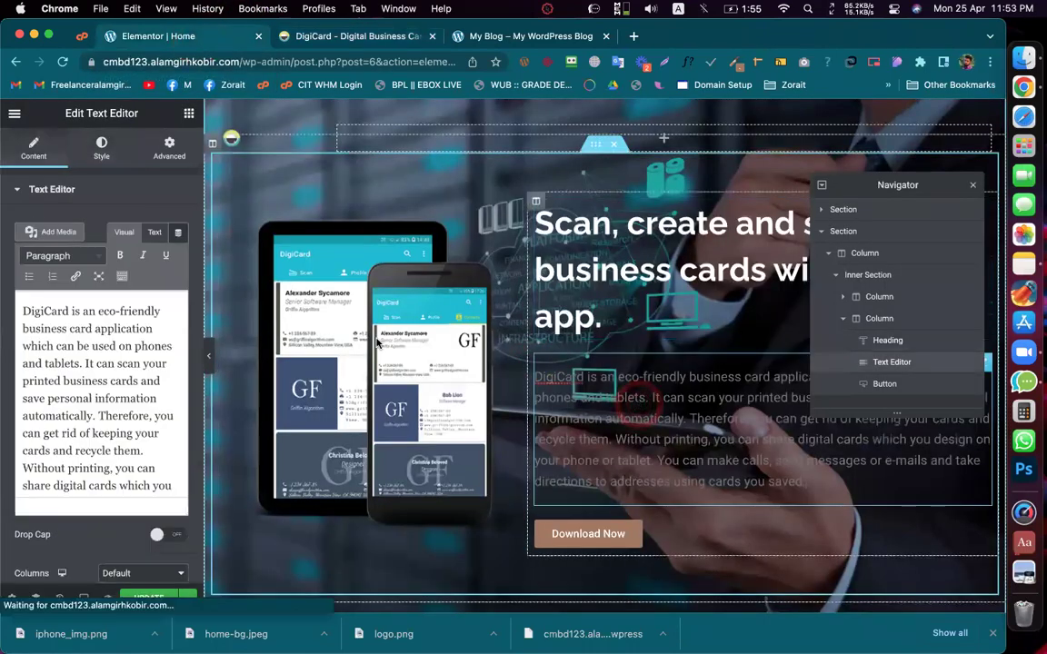
pyautogui.click(101, 152)
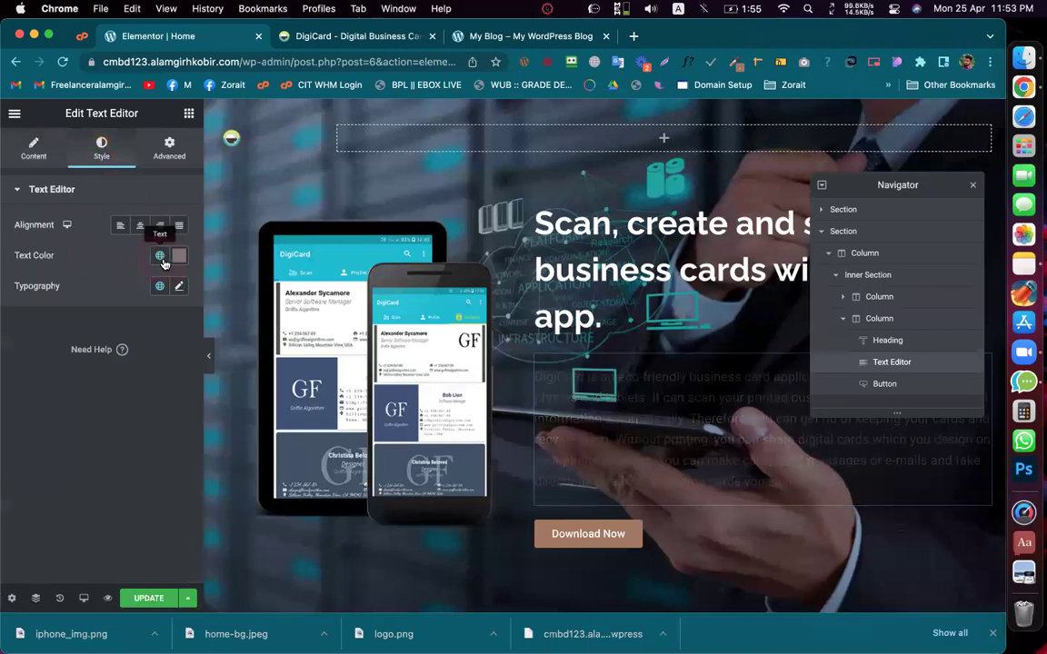
pyautogui.click(160, 255)
pyautogui.click(56, 434)
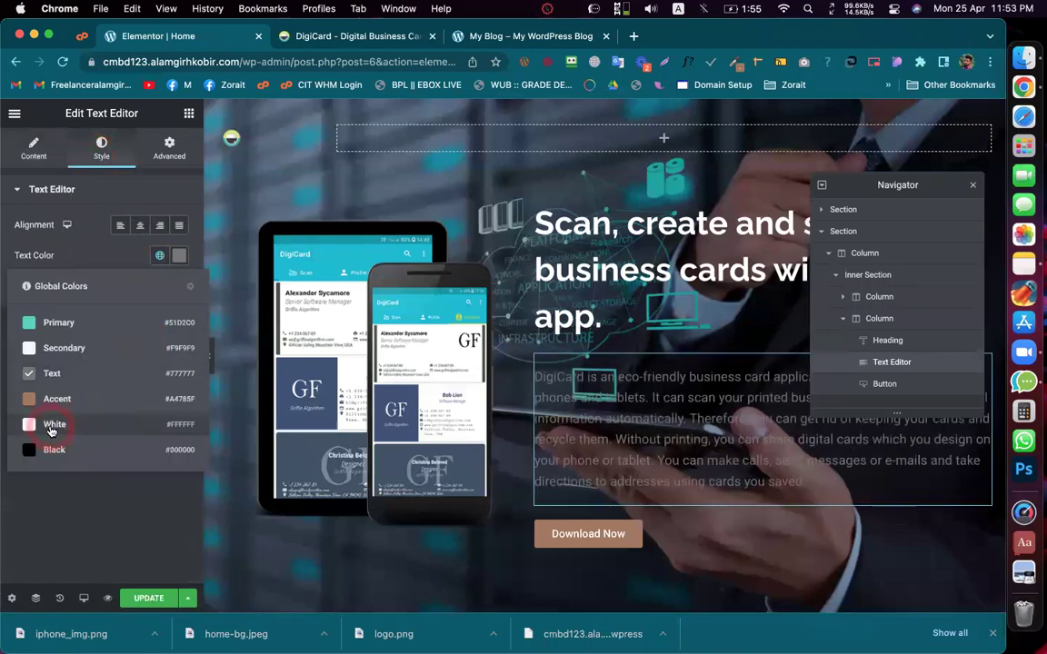
pyautogui.click(329, 40)
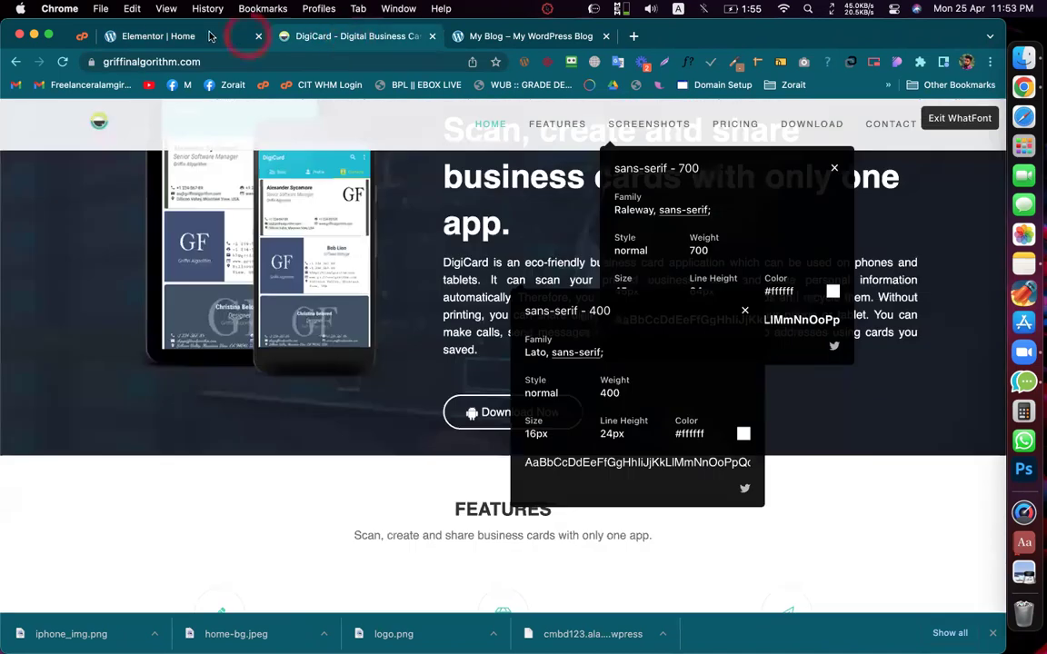
pyautogui.click(207, 38)
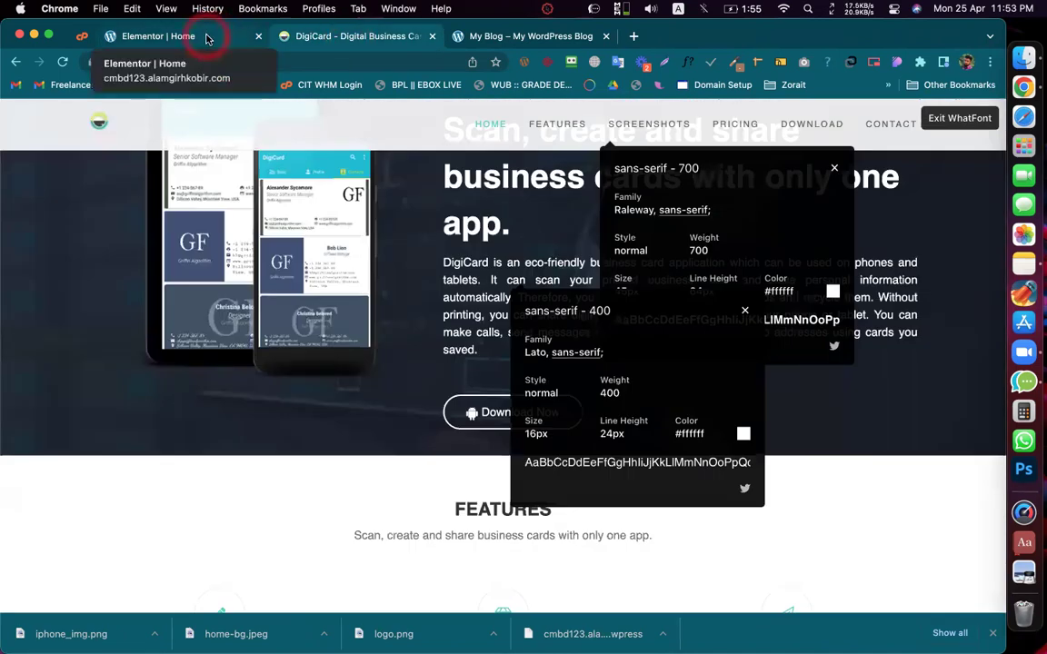
pyautogui.click(159, 288)
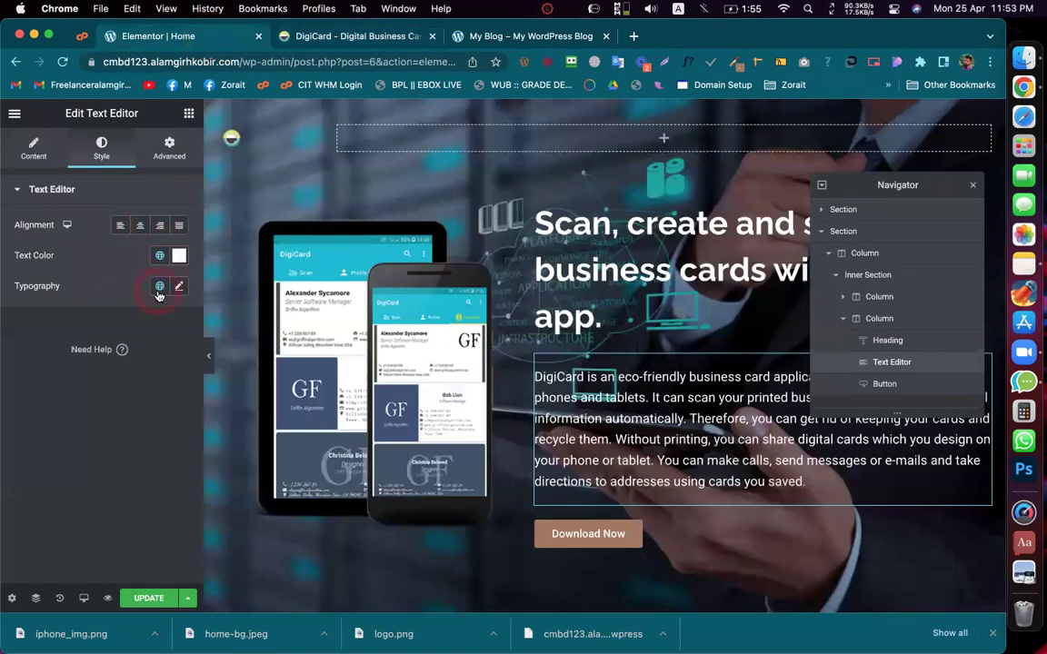
pyautogui.click(66, 404)
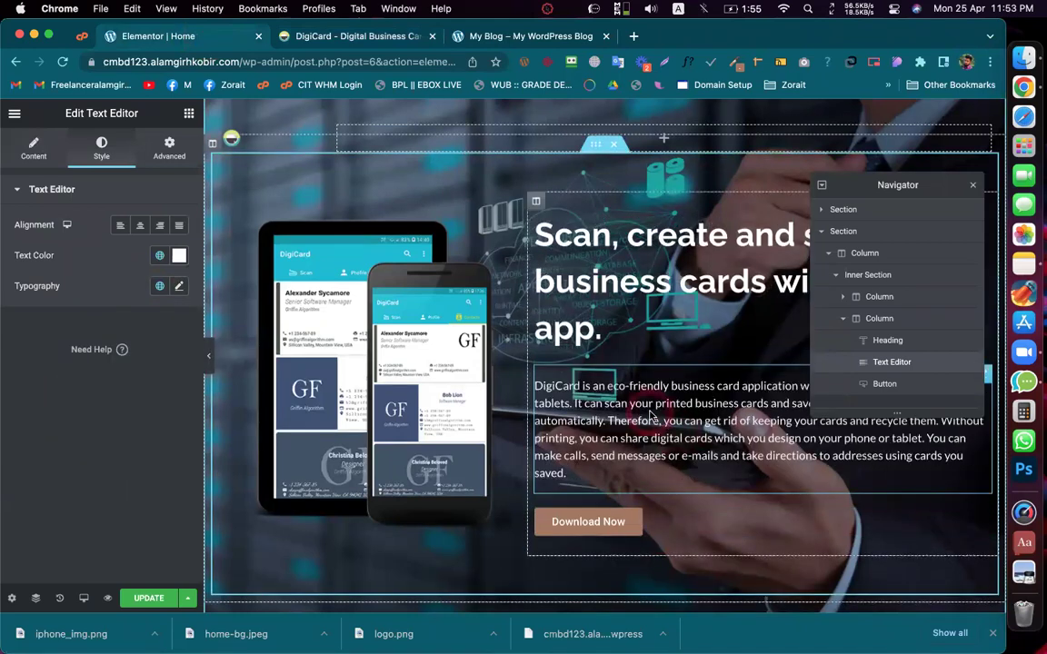
pyautogui.scroll(-5, 650, 415)
pyautogui.click(682, 416)
pyautogui.click(350, 37)
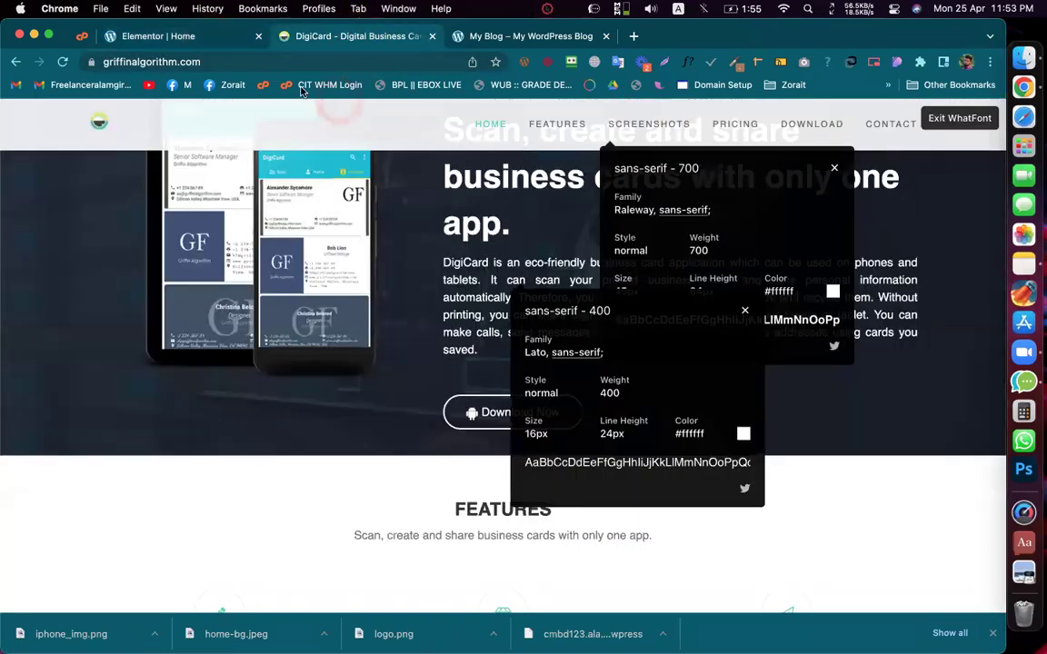
pyautogui.click(200, 36)
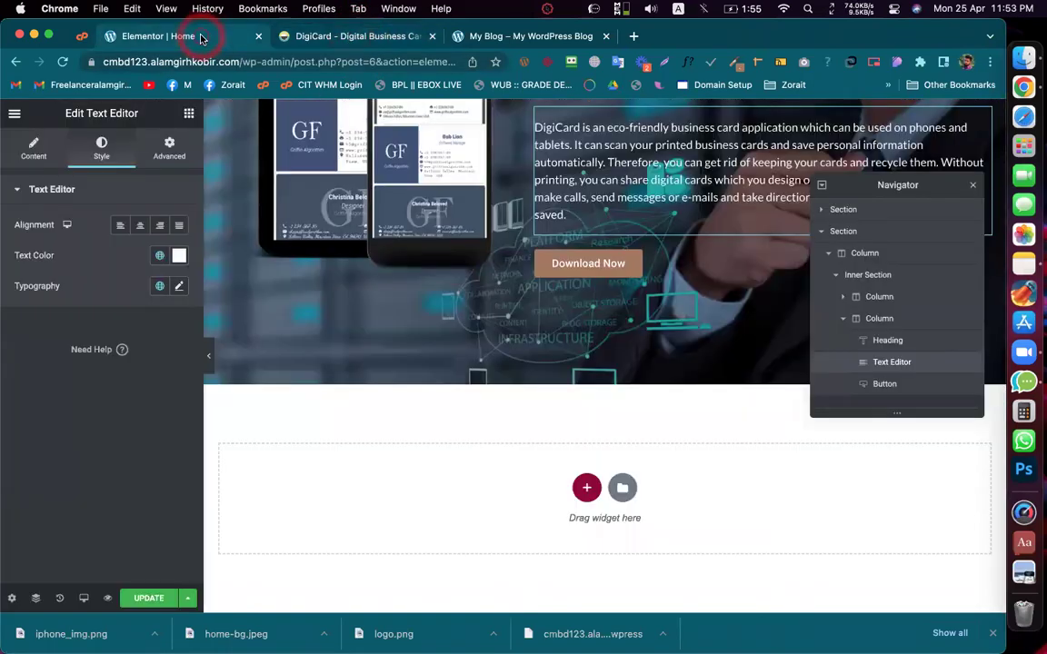
pyautogui.scroll(1, 455, 382)
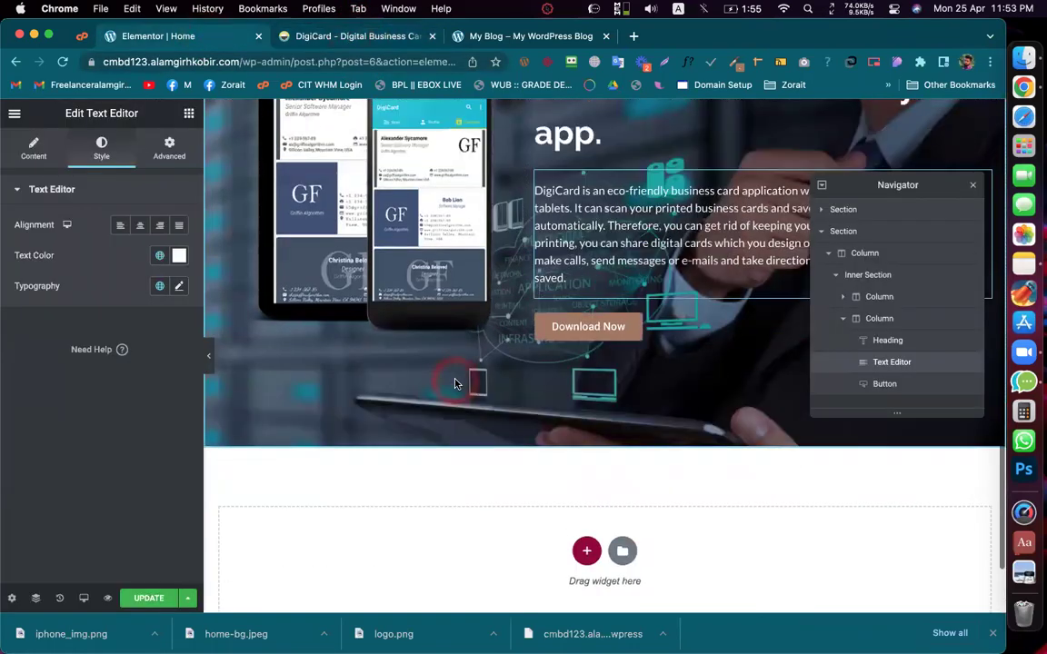
pyautogui.scroll(1, 456, 383)
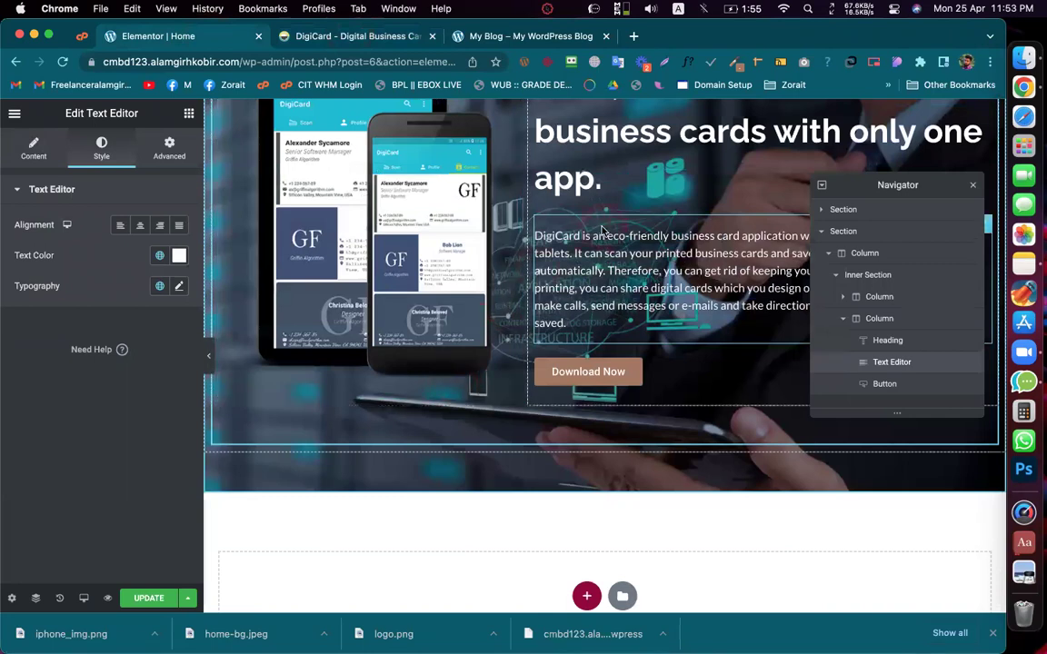
# Step: Add a heading above Download Now with White colour and the Primary global font
pyautogui.click(189, 114)
pyautogui.moveTo(151, 264); pyautogui.dragTo(626, 367)
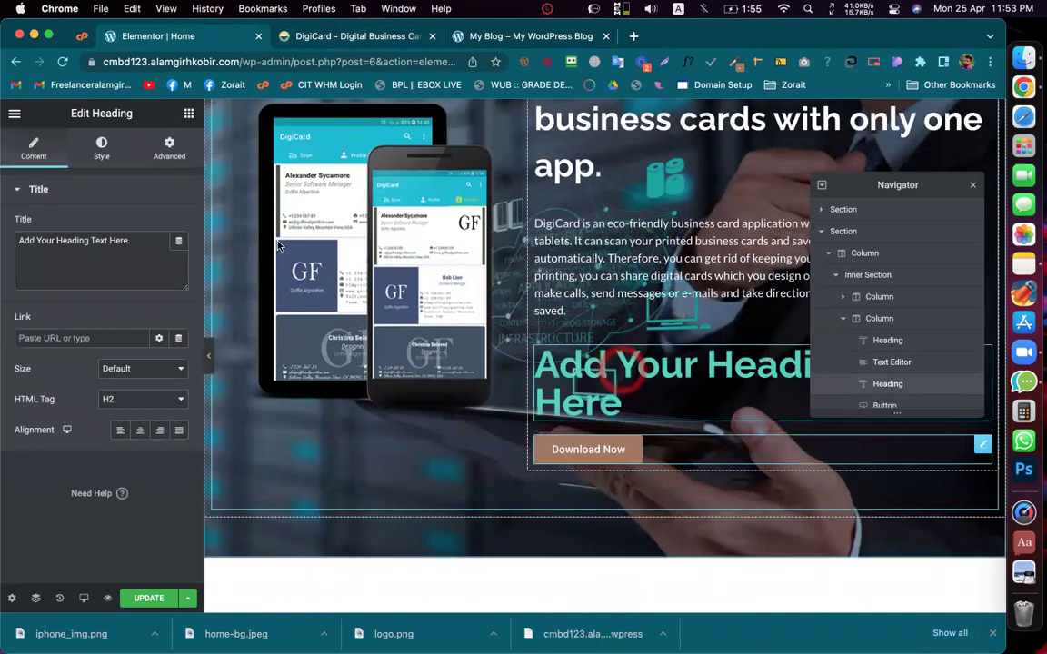
pyautogui.click(100, 150)
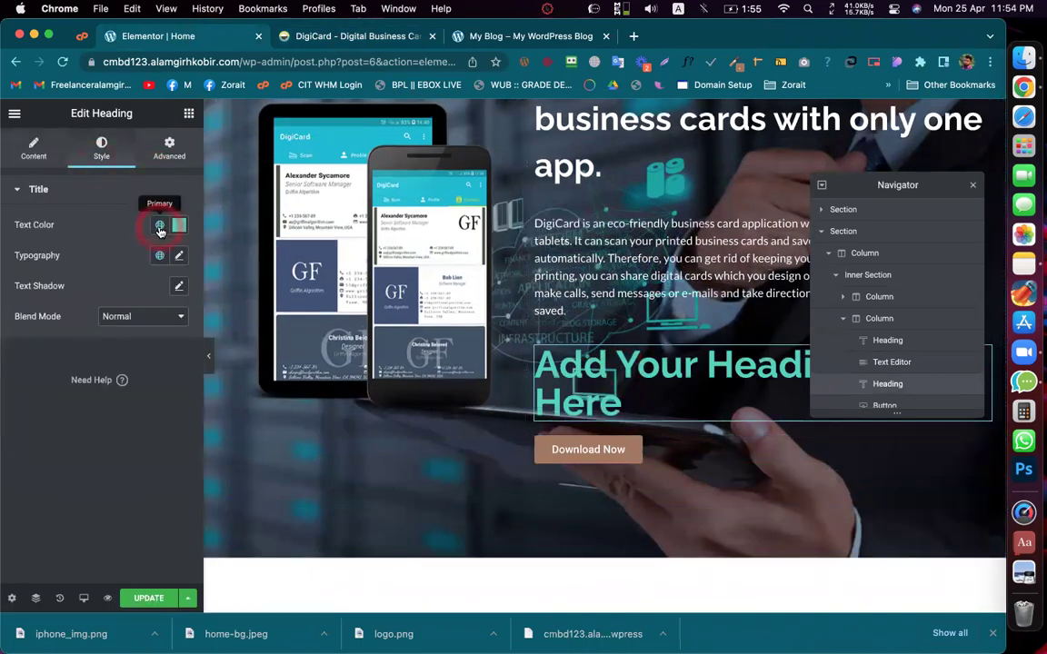
pyautogui.click(159, 224)
pyautogui.click(58, 395)
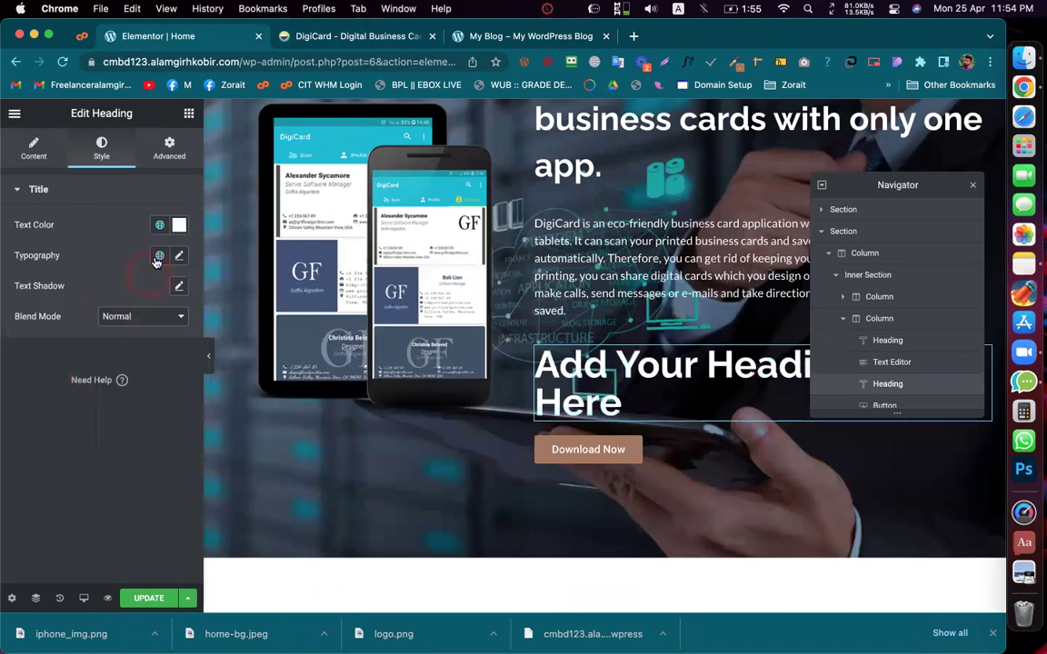
pyautogui.click(159, 256)
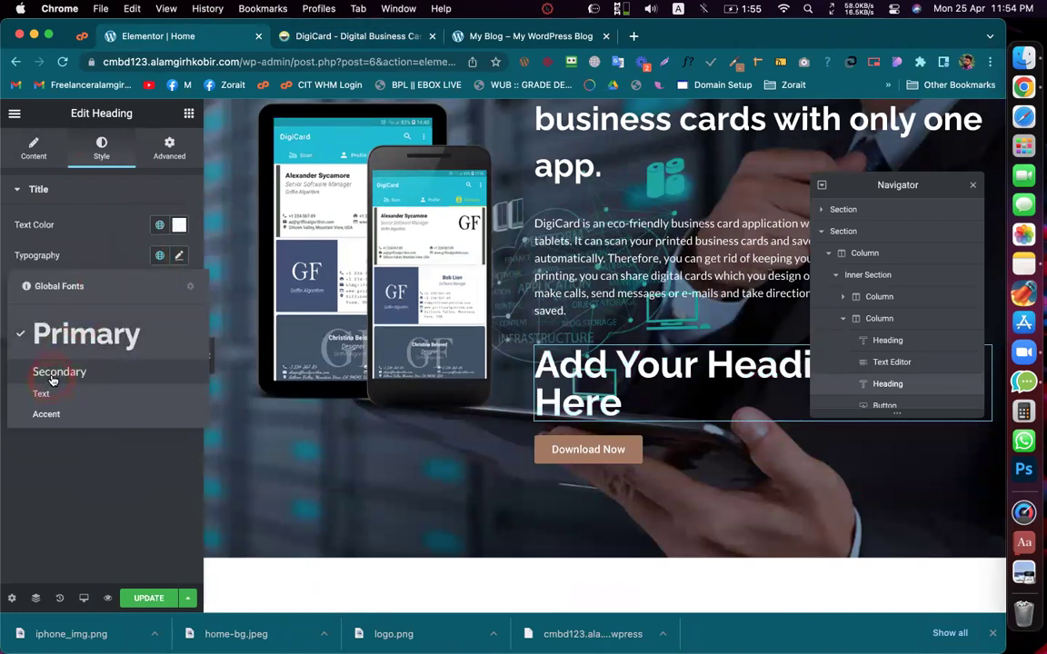
pyautogui.click(52, 378)
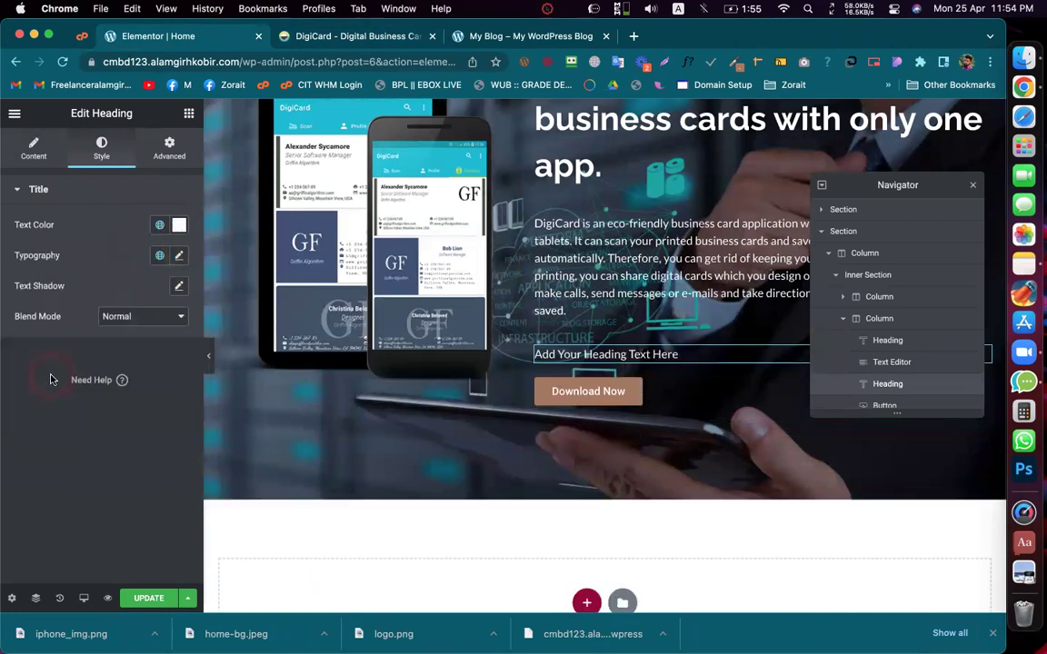
pyautogui.click(159, 255)
pyautogui.click(17, 116)
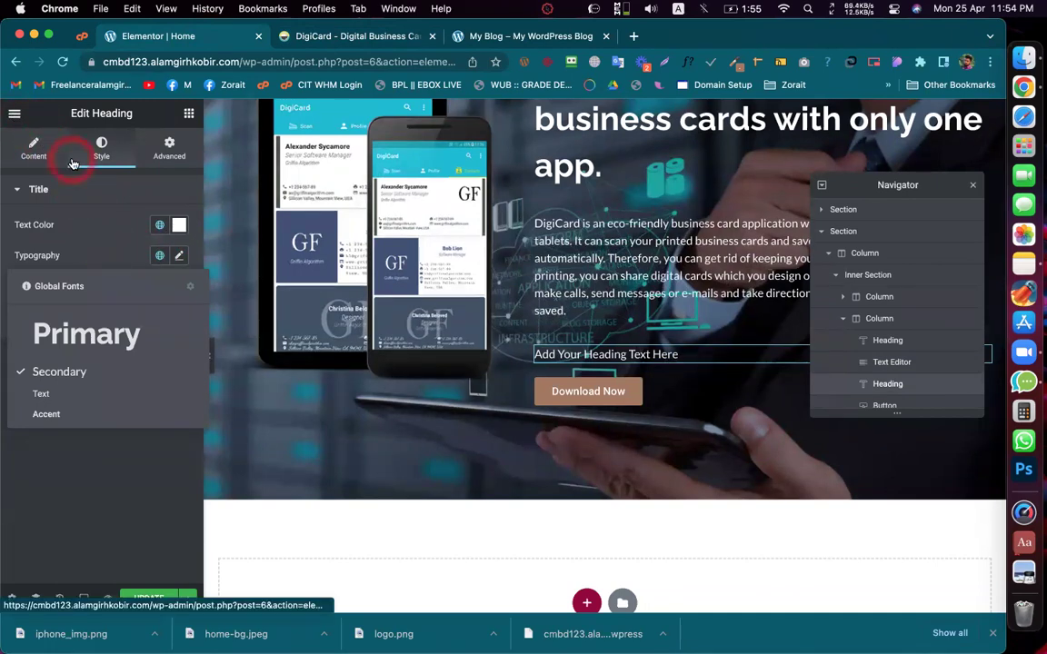
pyautogui.click(83, 334)
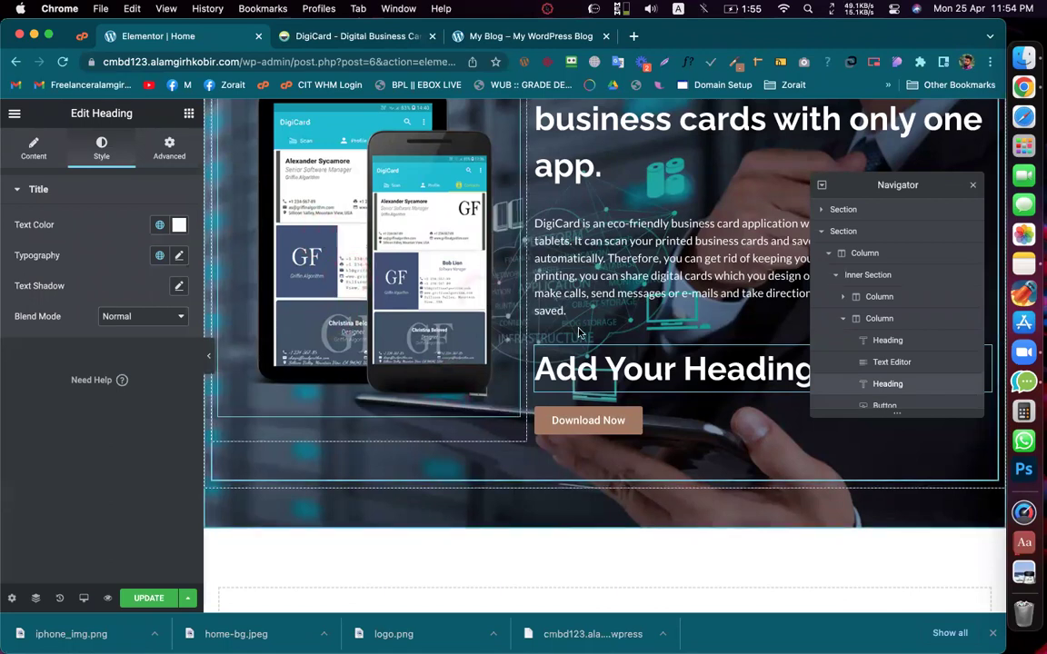
# Step: Check the Scan, create and share heading's Raleway 700 typography and font size
pyautogui.click(626, 381)
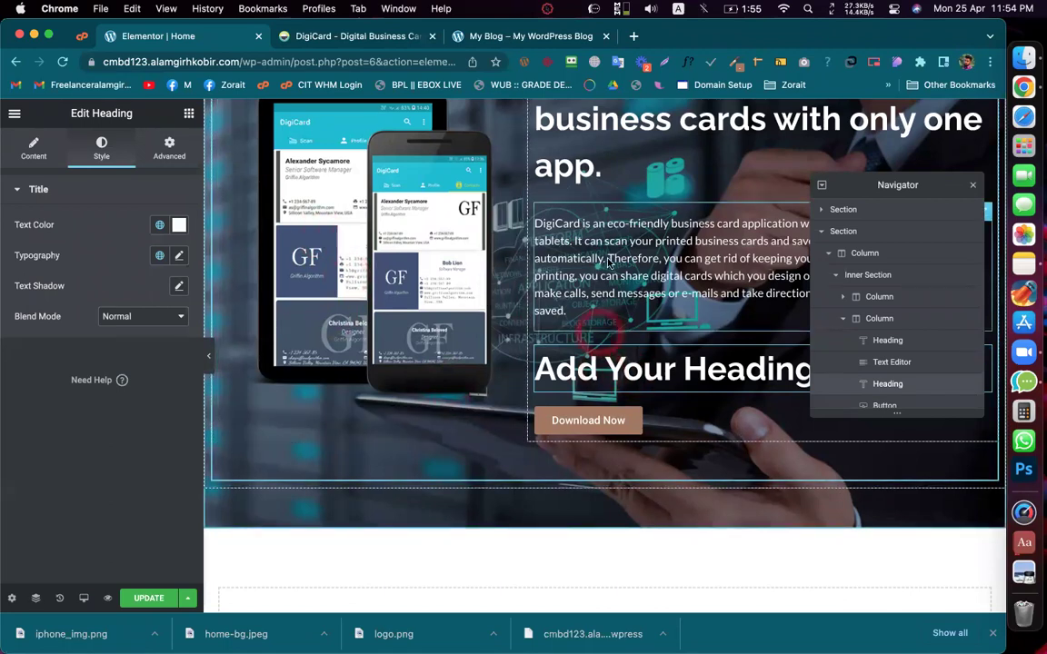
pyautogui.scroll(2, 563, 192)
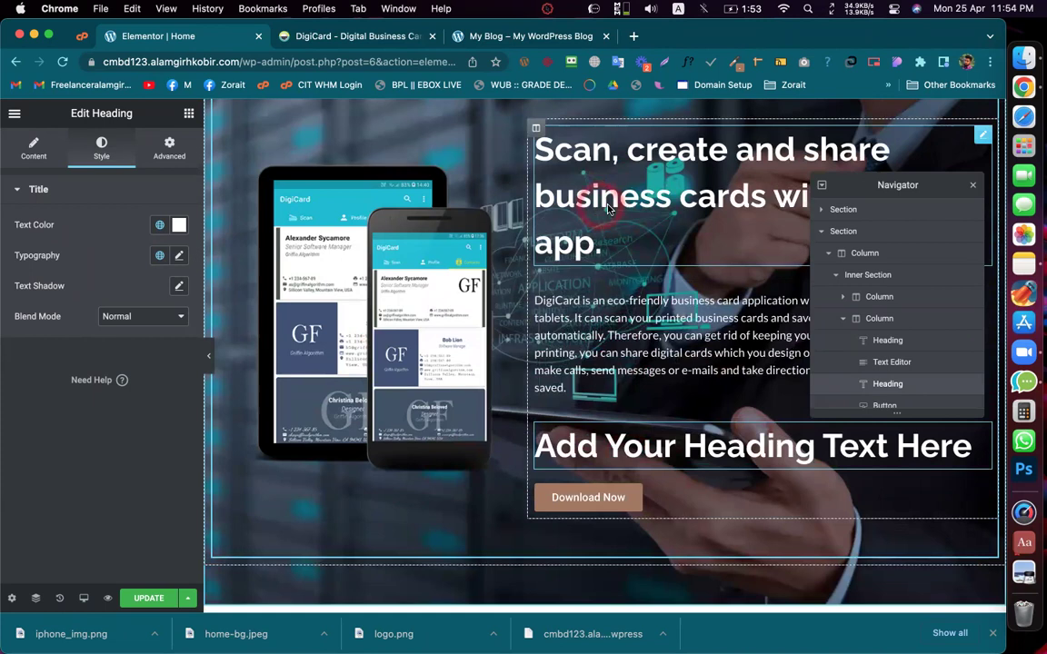
pyautogui.click(661, 200)
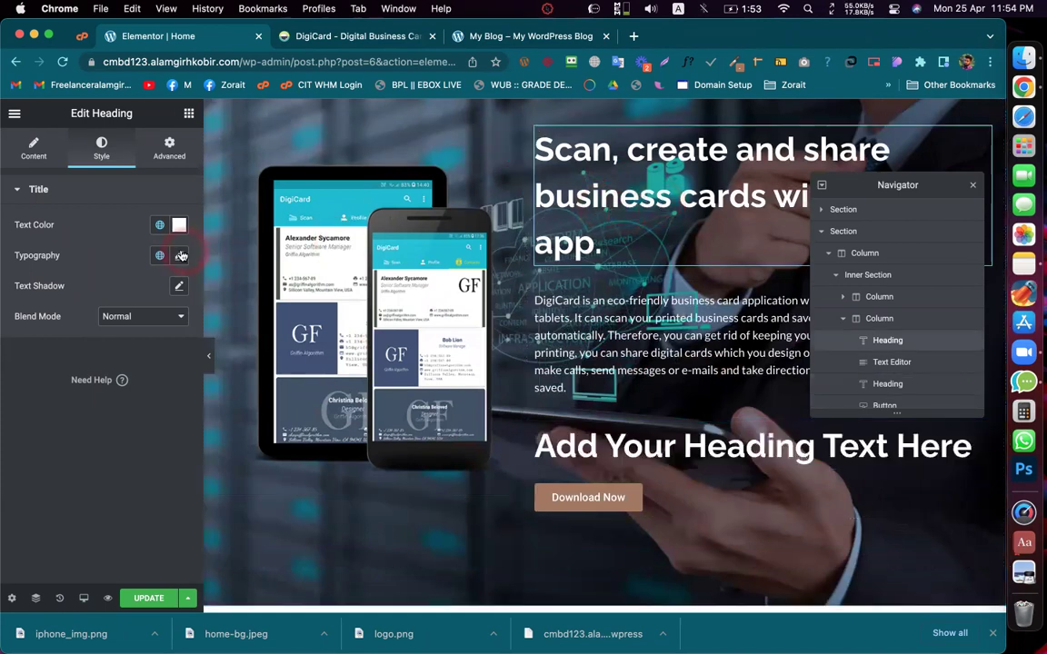
pyautogui.click(179, 257)
pyautogui.click(148, 376)
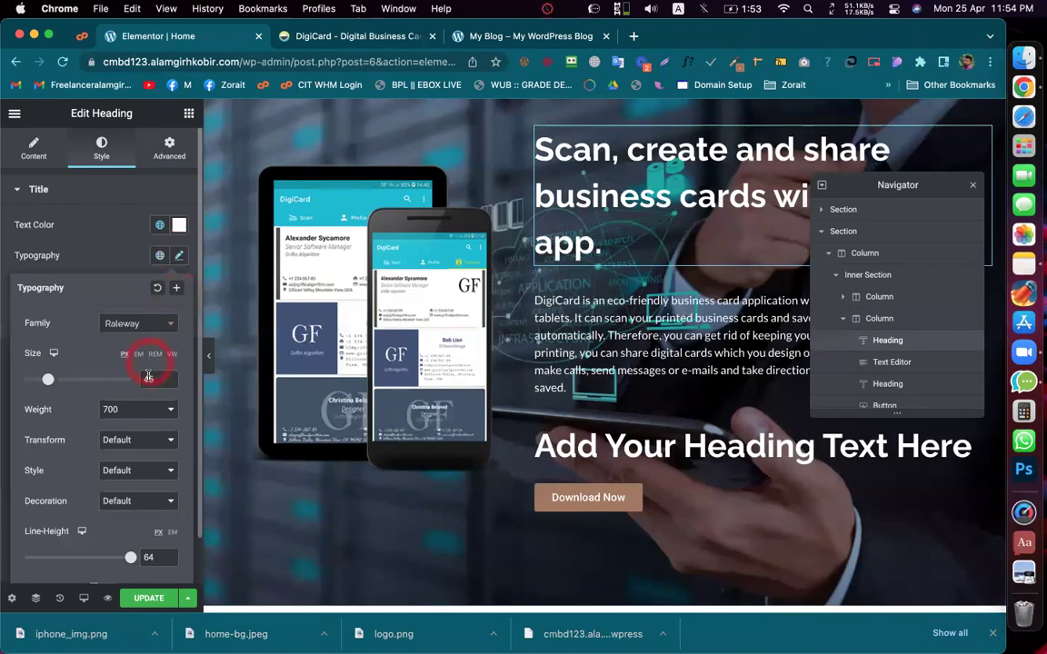
pyautogui.click(127, 248)
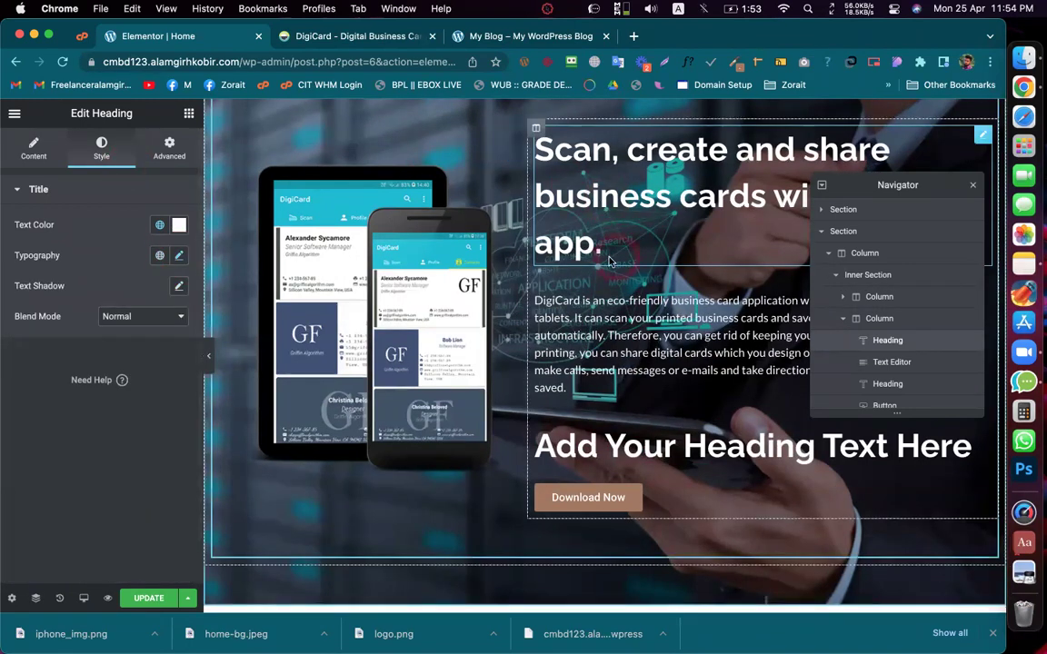
pyautogui.click(15, 115)
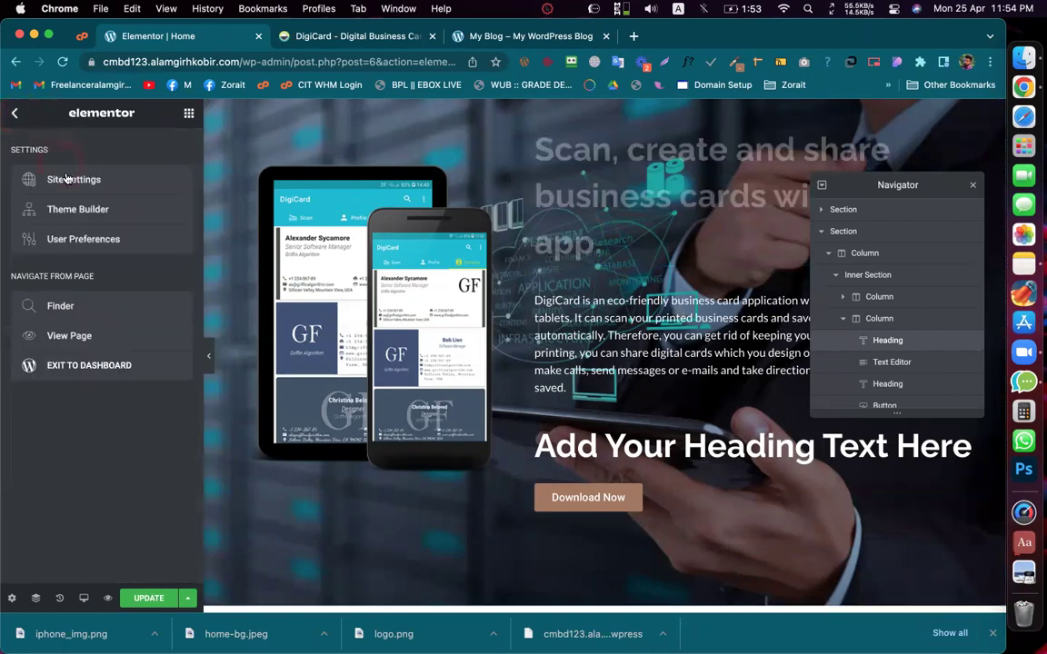
# Step: Raise the Primary global font size to 60, set it back, and close Site Settings
pyautogui.click(67, 179)
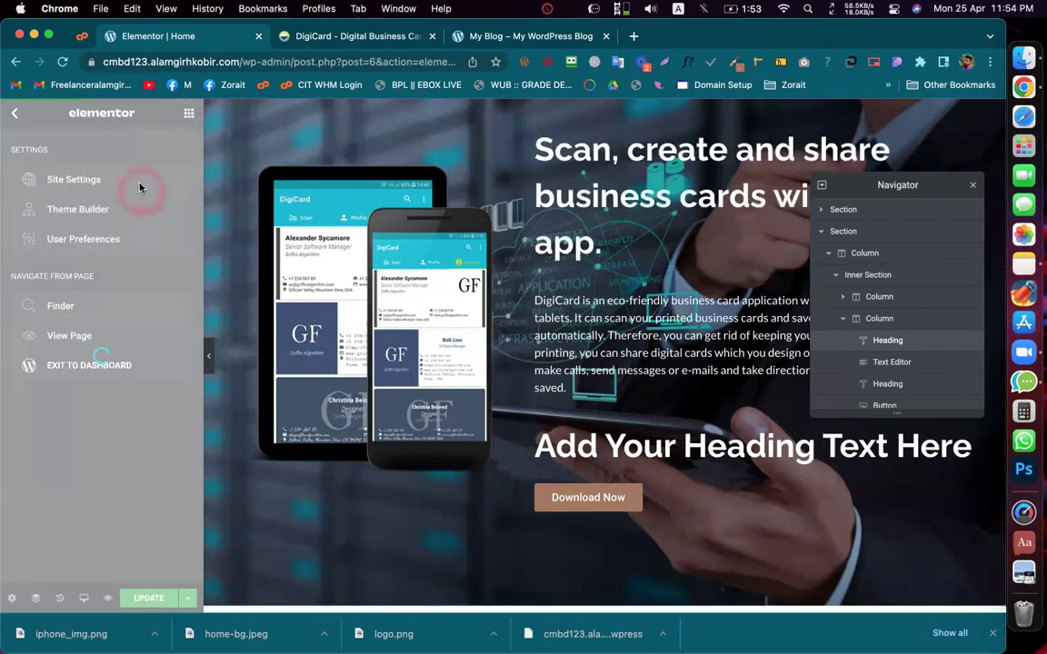
pyautogui.click(141, 182)
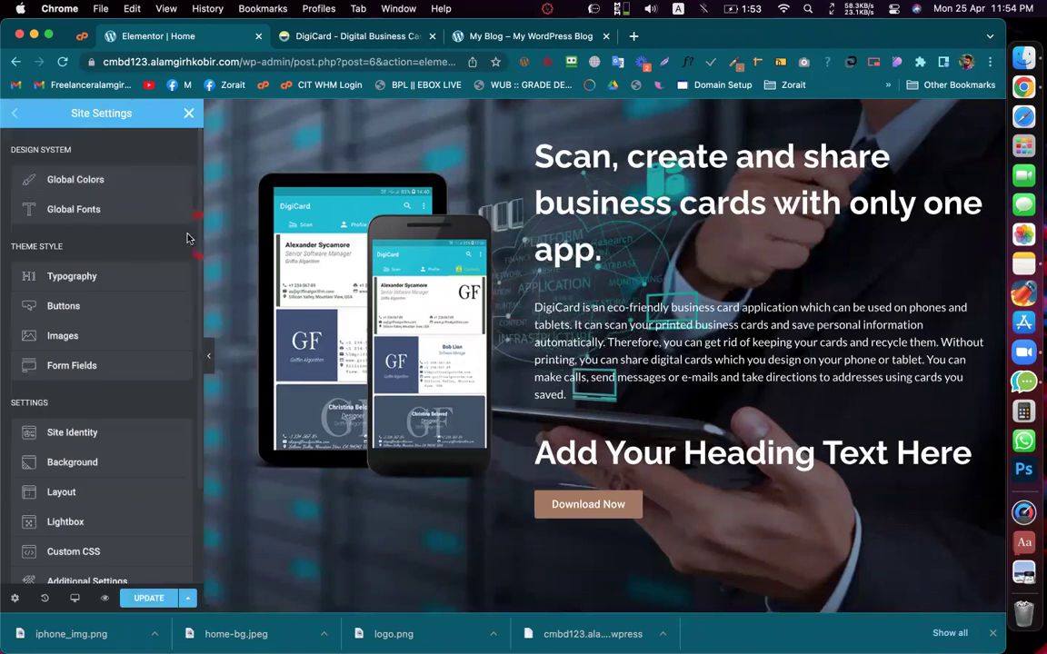
pyautogui.click(99, 179)
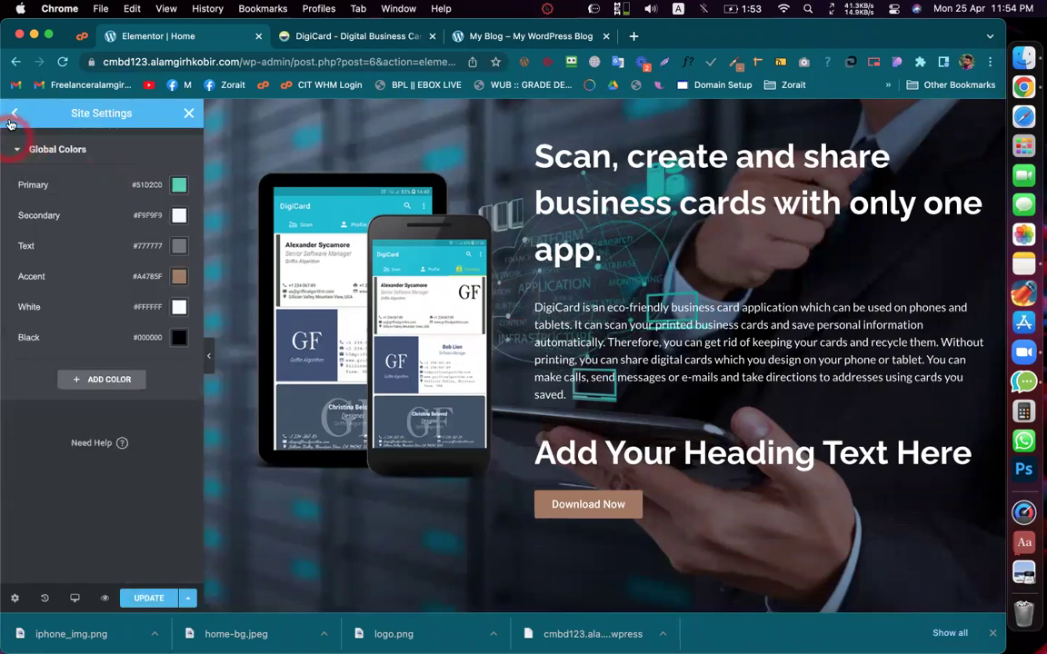
pyautogui.click(15, 118)
pyautogui.click(95, 211)
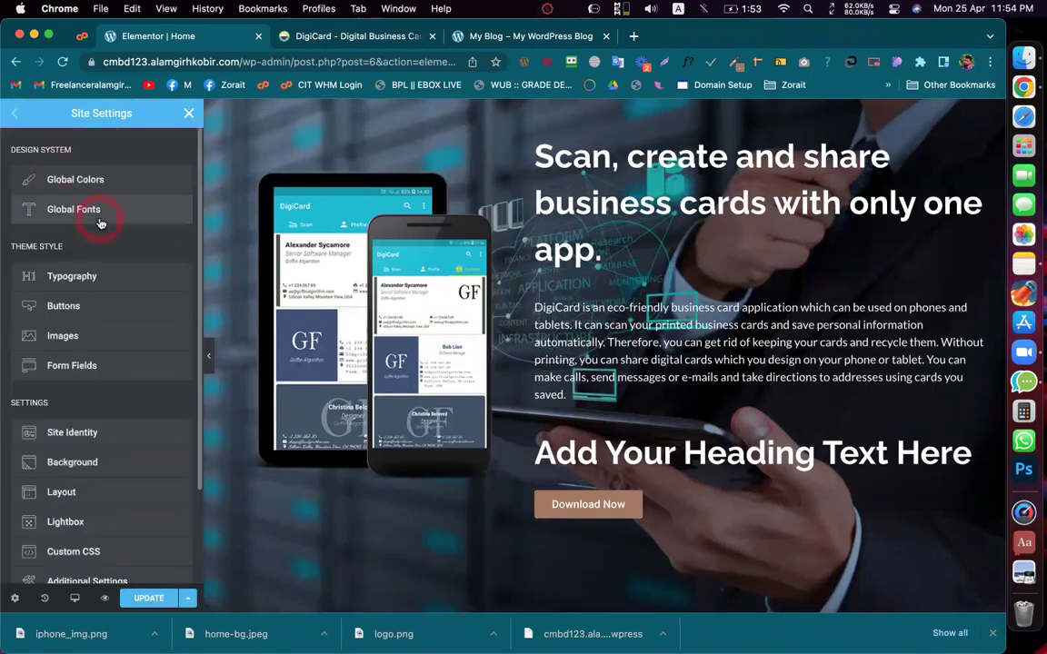
pyautogui.click(179, 185)
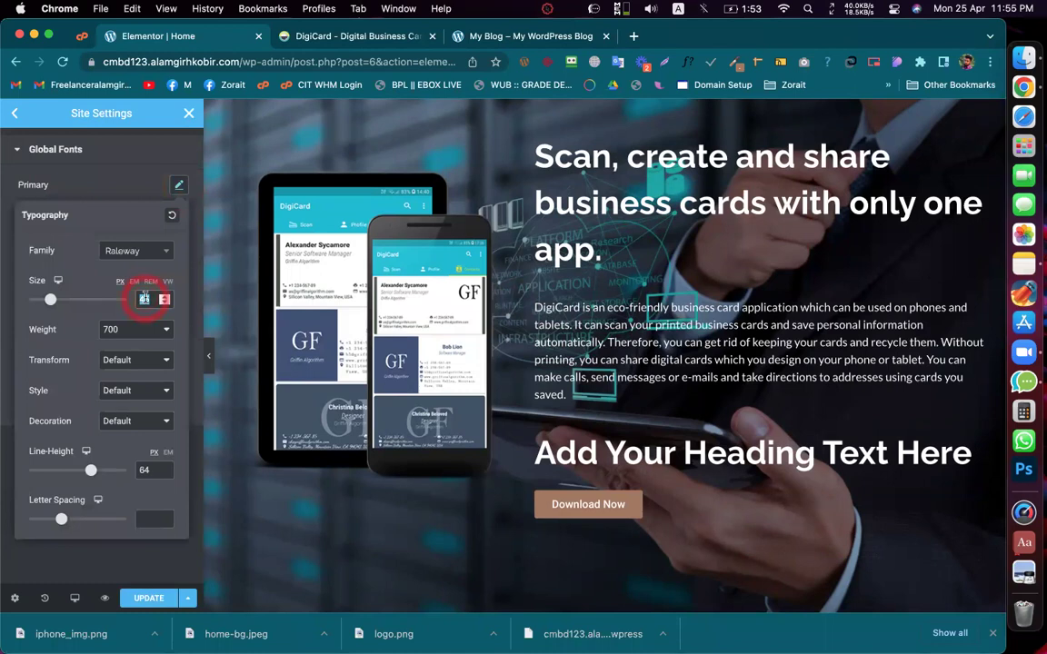
pyautogui.click(164, 297)
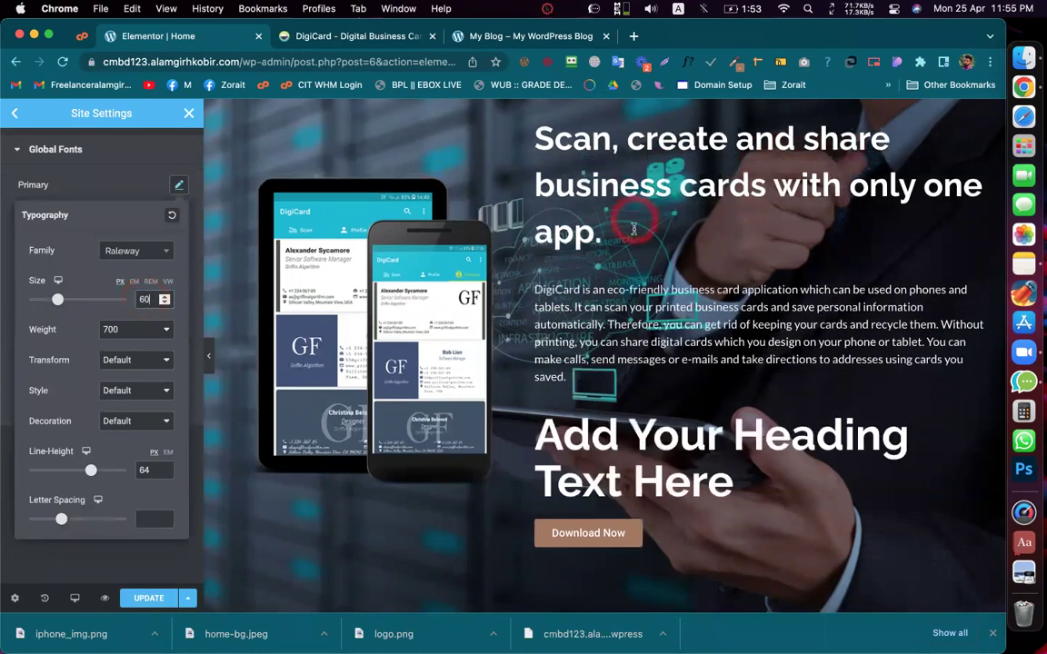
pyautogui.click(165, 297)
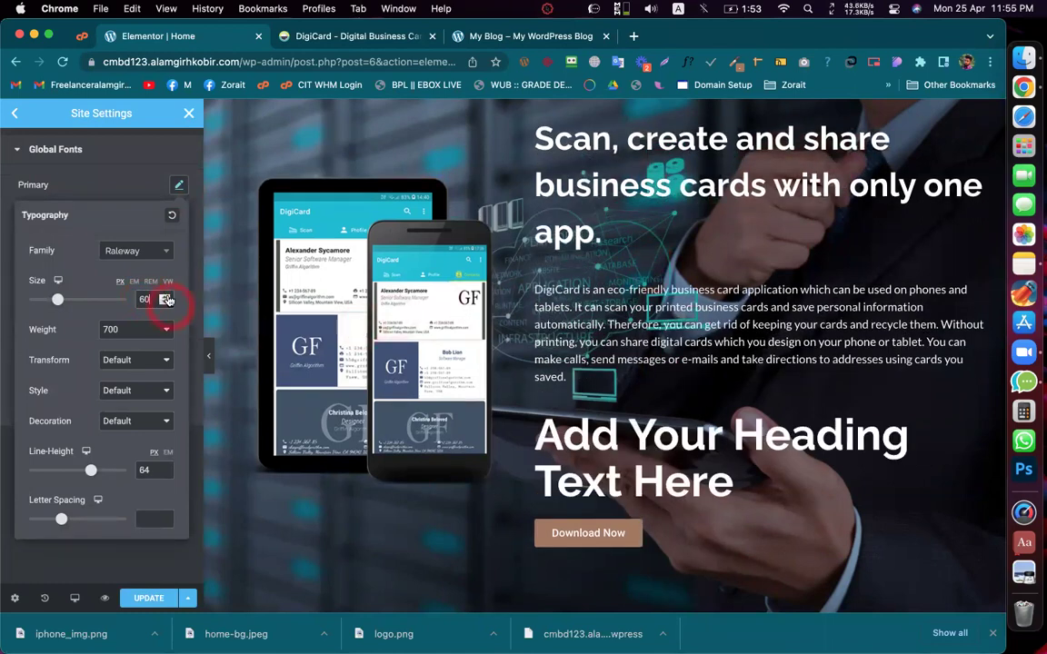
pyautogui.click(145, 299)
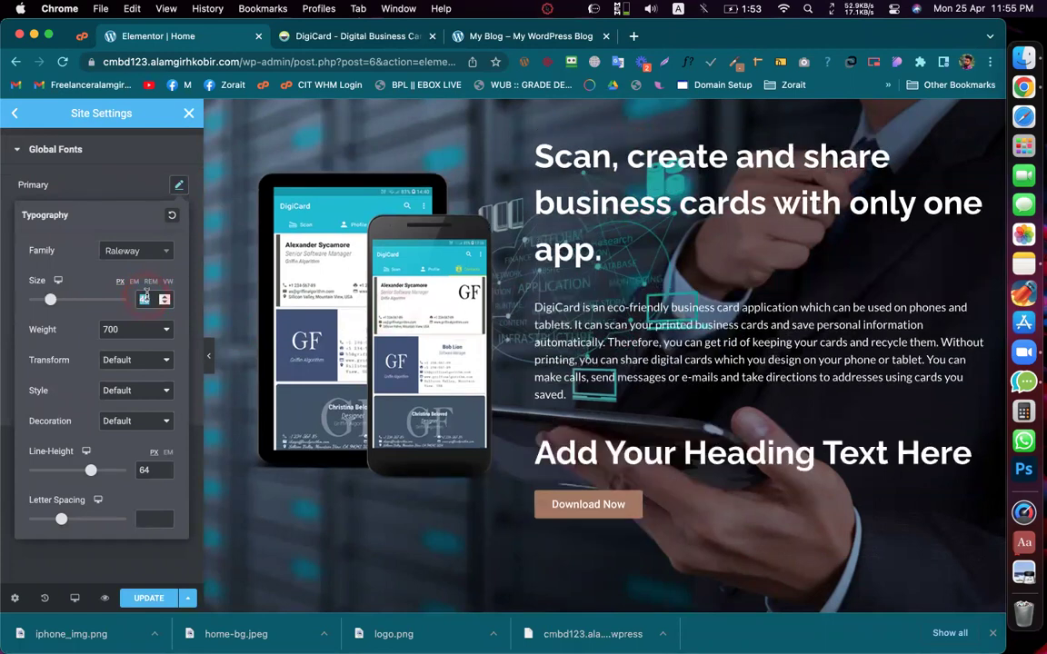
pyautogui.click(94, 199)
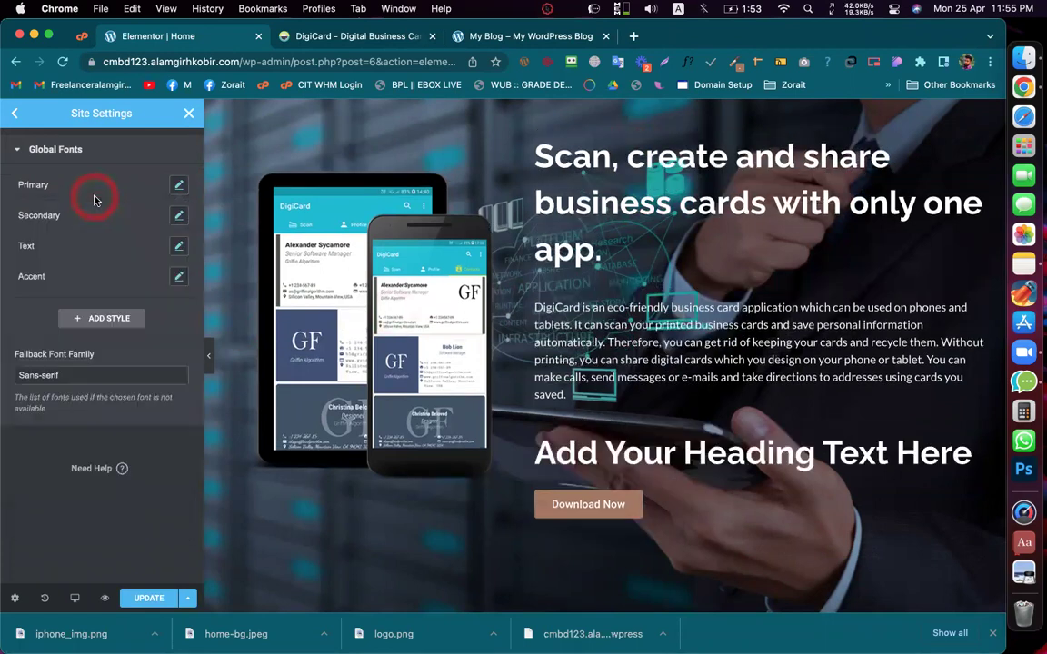
pyautogui.click(189, 113)
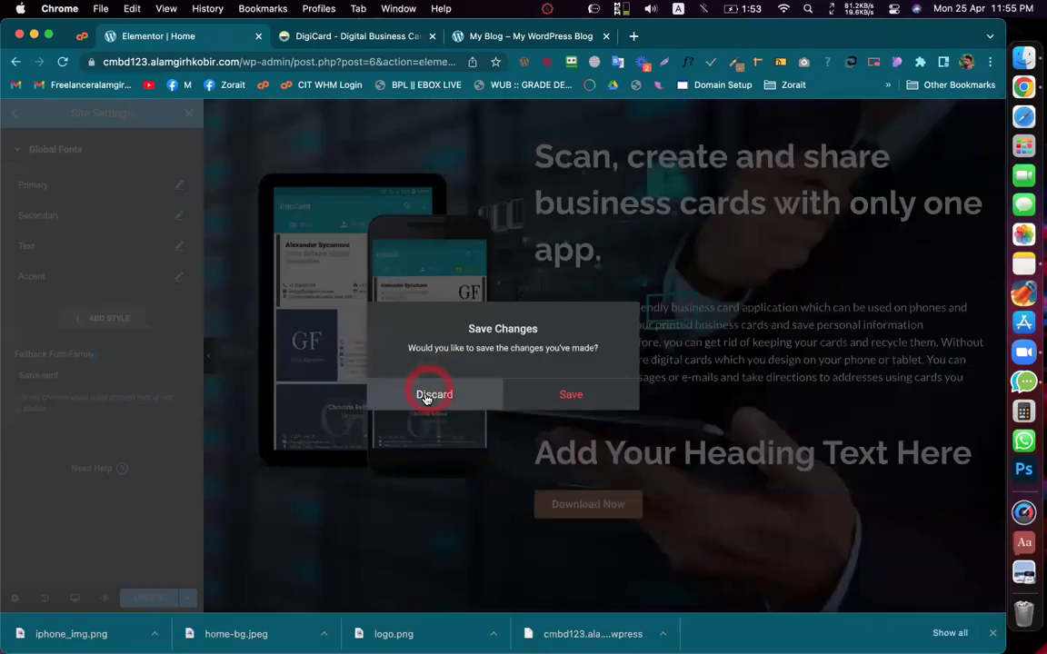
# Step: Discard the font edits, update the page, check the live site's Lato 400 16px body text, and reopen Site Settings
pyautogui.click(425, 396)
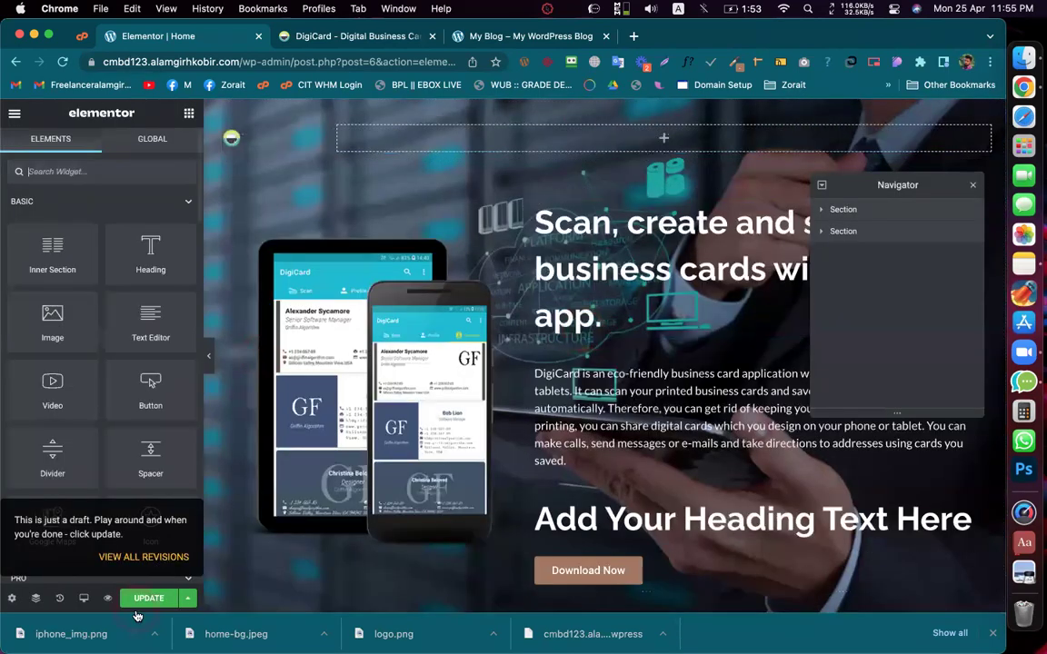
pyautogui.click(149, 600)
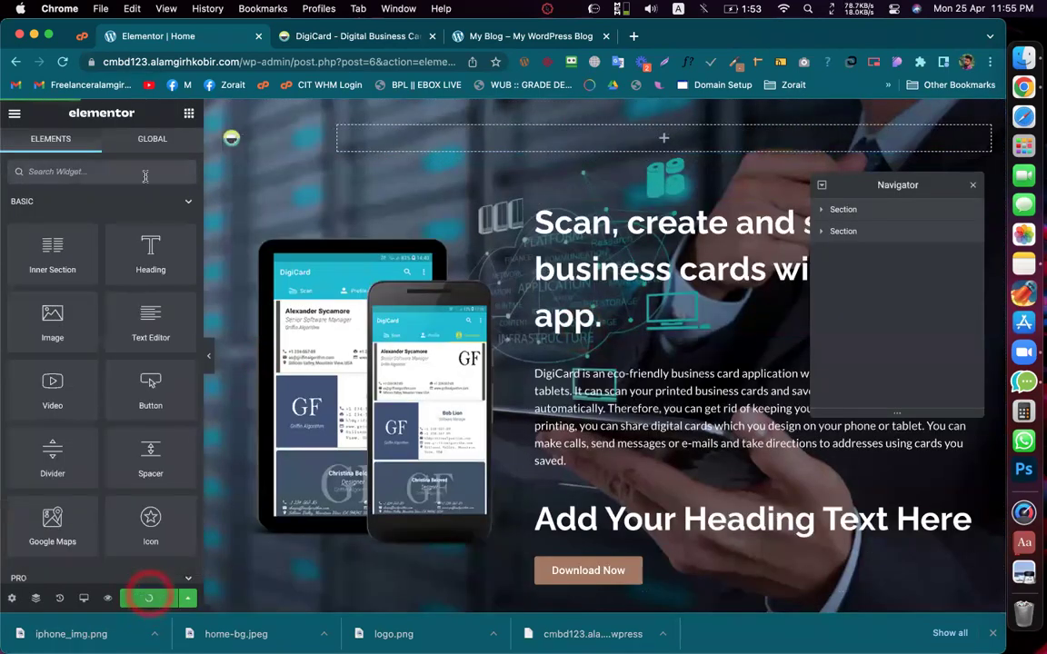
pyautogui.click(340, 40)
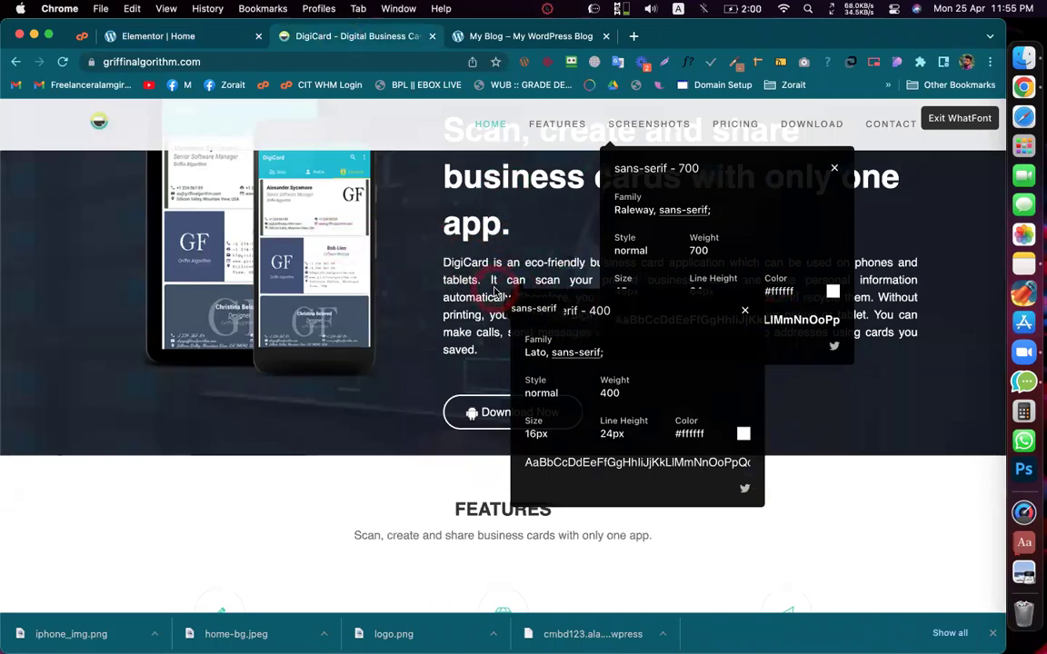
pyautogui.click(142, 38)
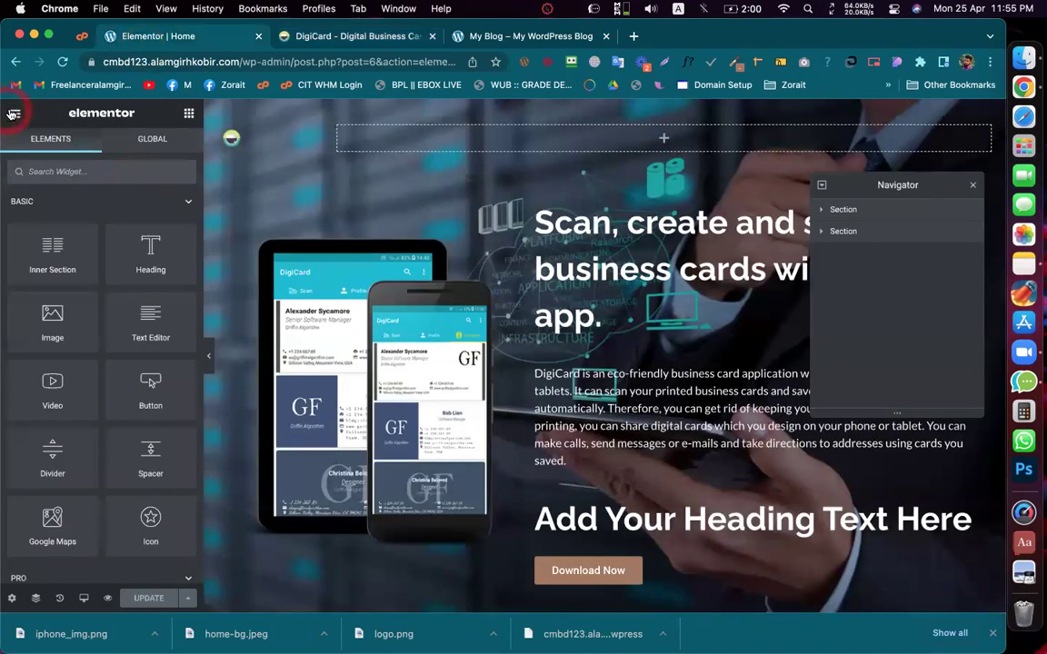
pyautogui.click(13, 111)
pyautogui.click(90, 180)
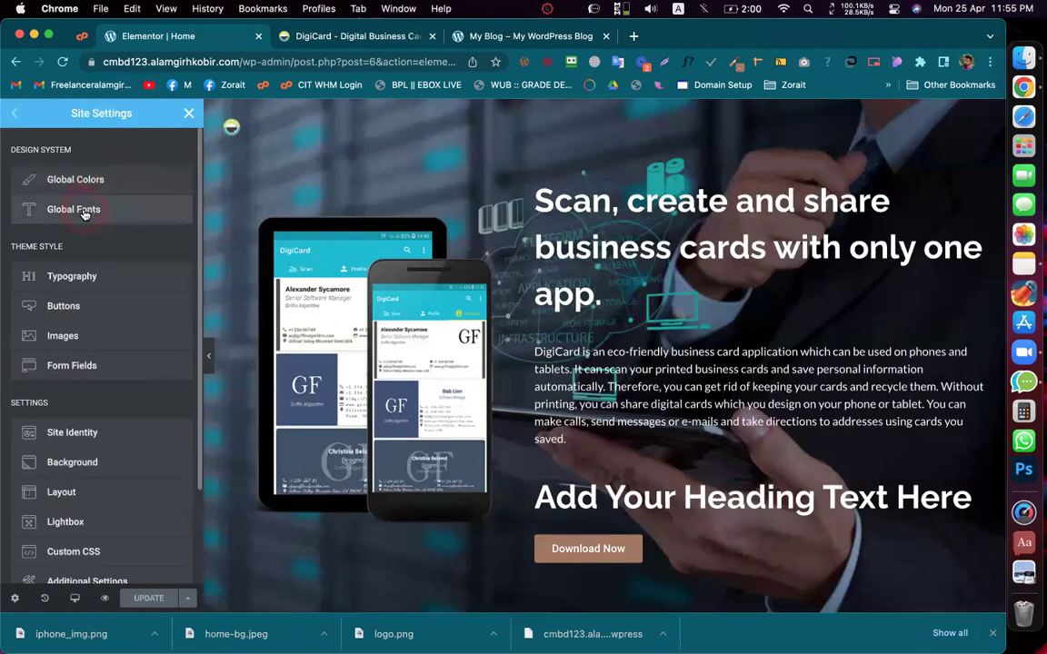
pyautogui.click(83, 211)
pyautogui.click(179, 186)
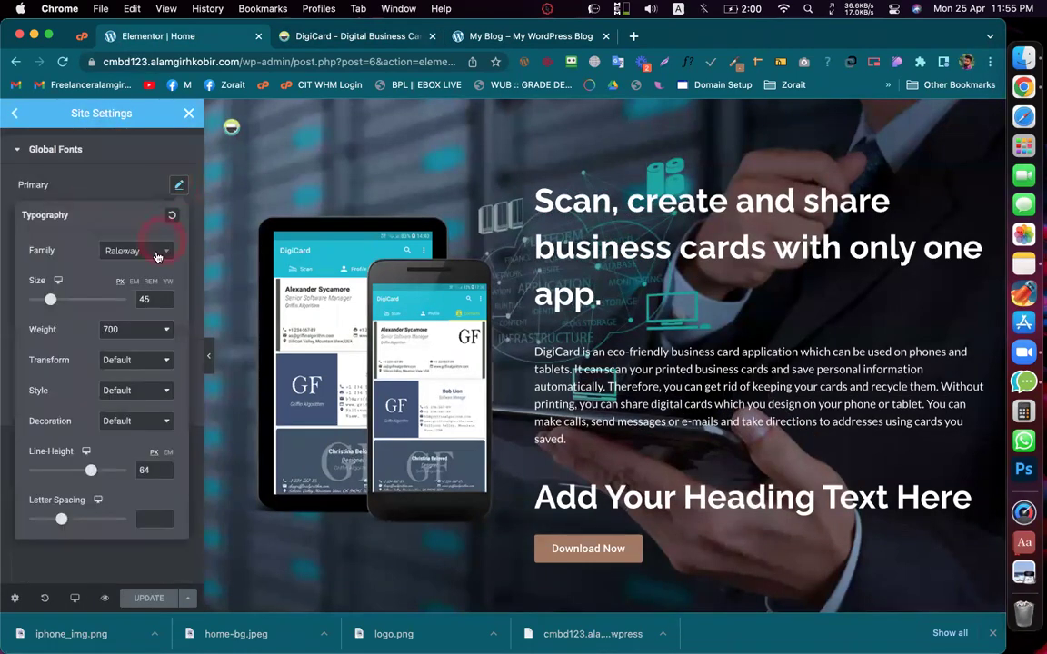
pyautogui.click(58, 283)
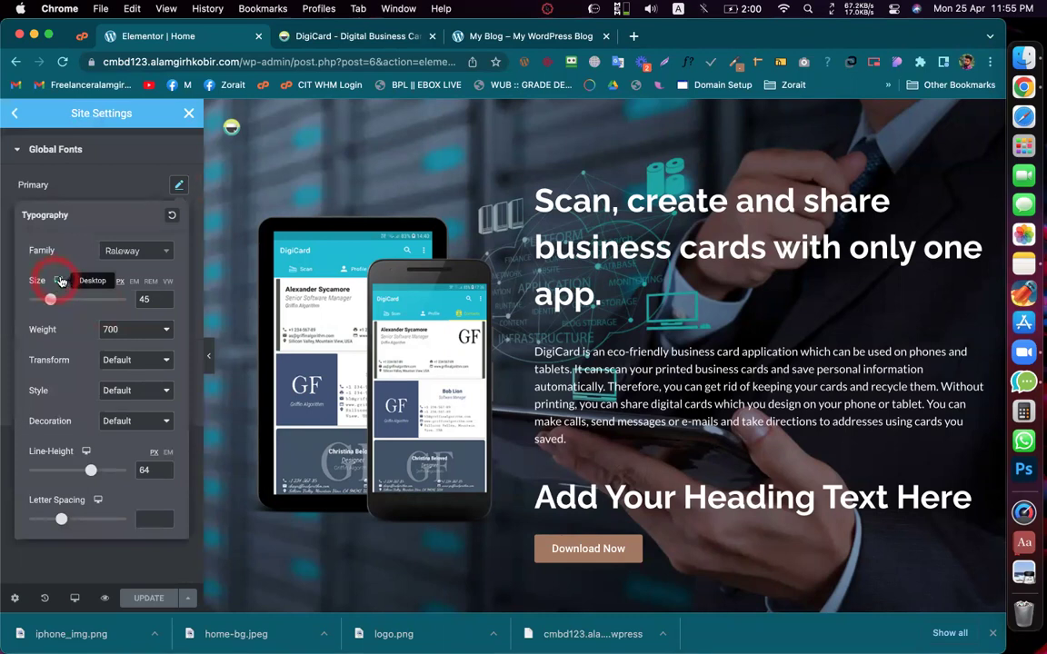
pyautogui.click(93, 185)
pyautogui.click(118, 215)
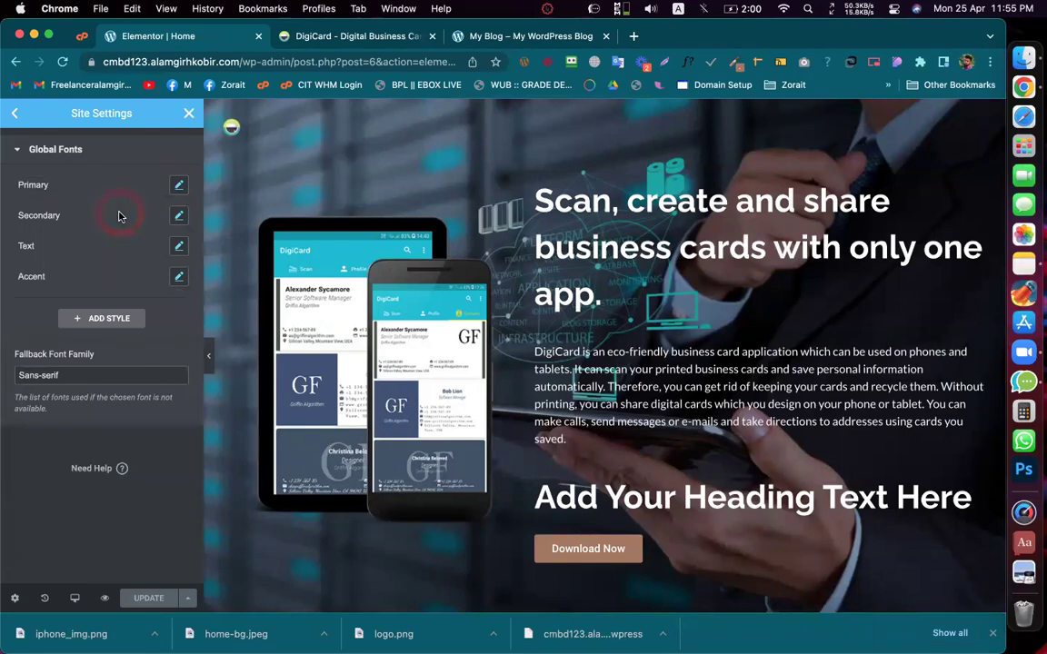
pyautogui.click(15, 114)
pyautogui.click(106, 279)
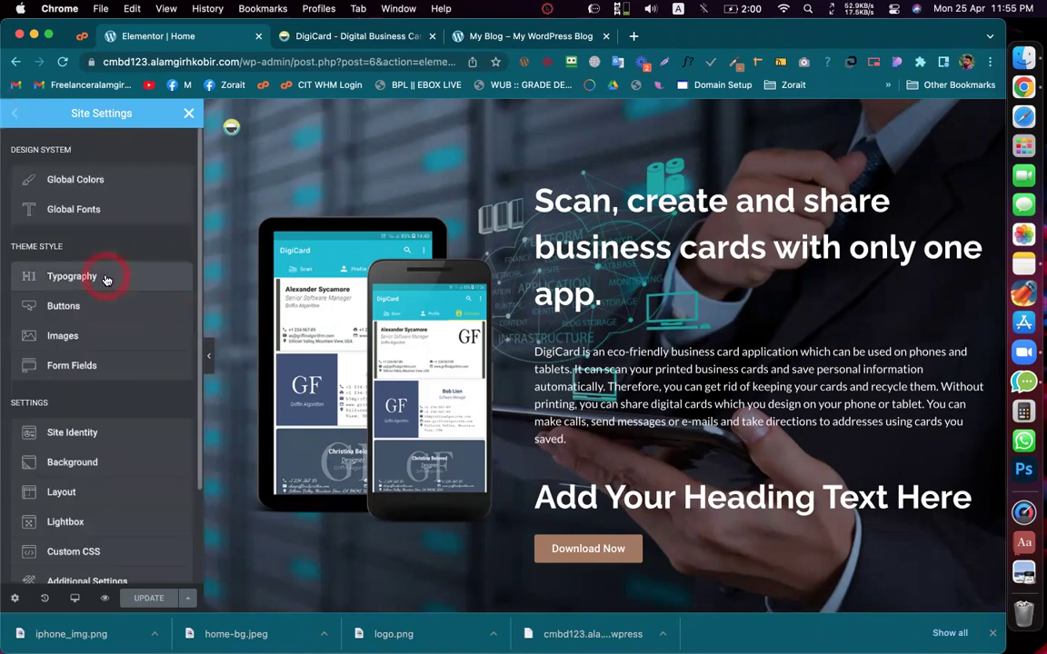
# Step: Set the theme H1 colour to white #FFFFFF
pyautogui.click(15, 114)
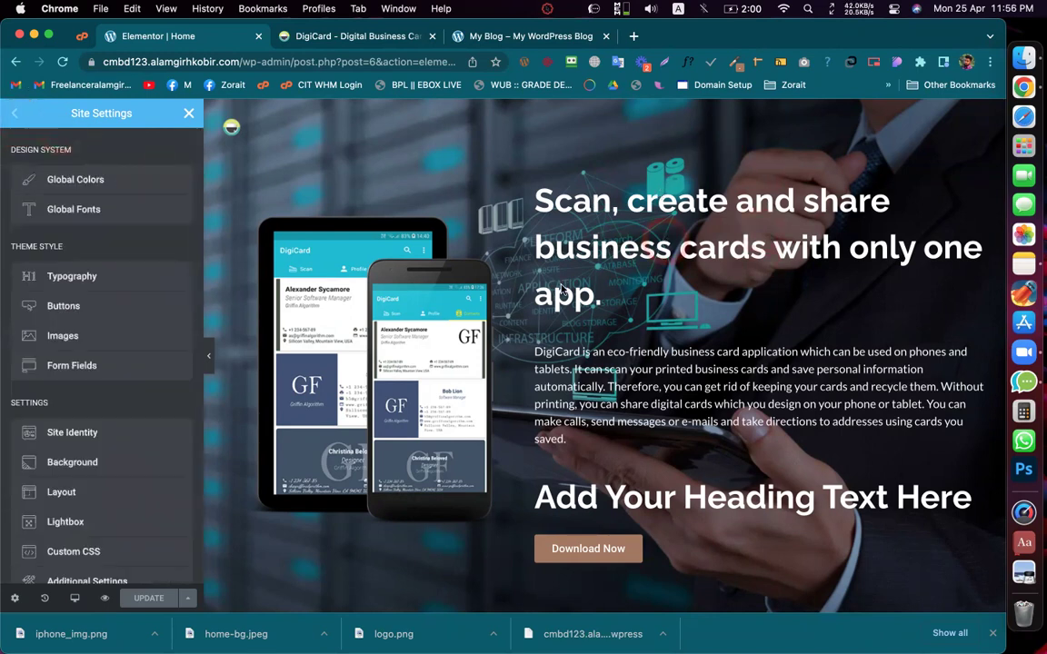
pyautogui.click(61, 281)
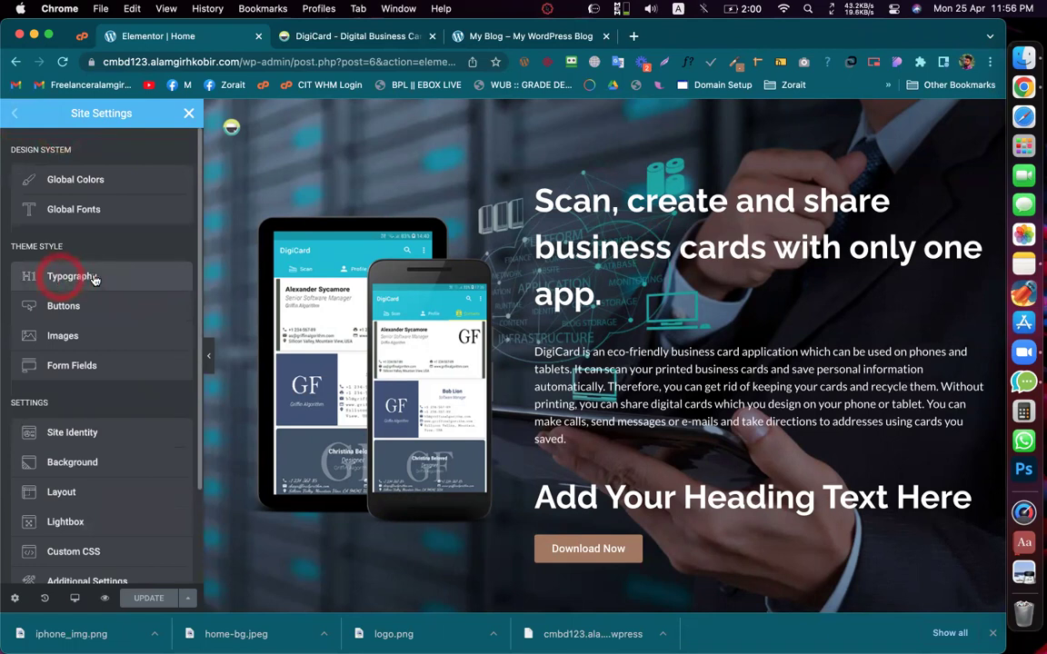
pyautogui.click(179, 292)
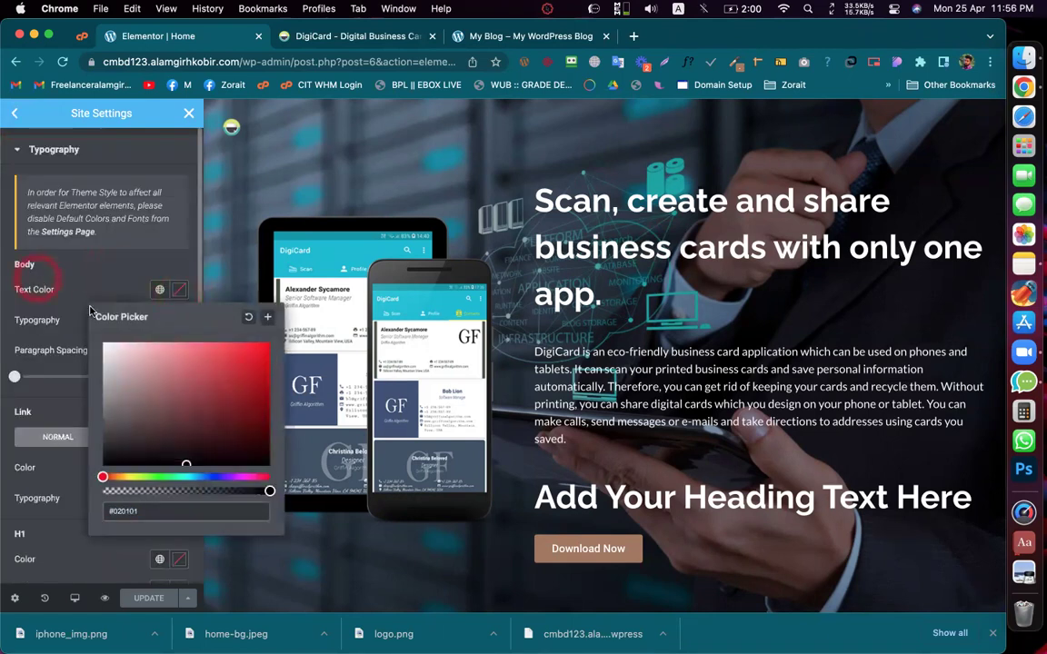
pyautogui.click(84, 291)
pyautogui.scroll(-5, 89, 307)
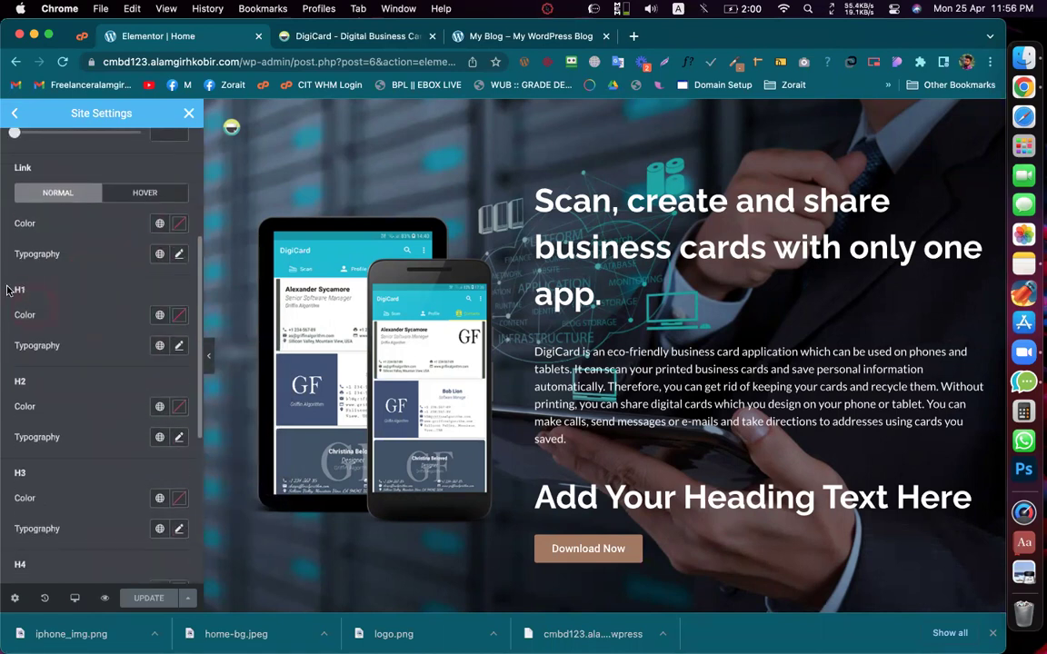
pyautogui.click(179, 314)
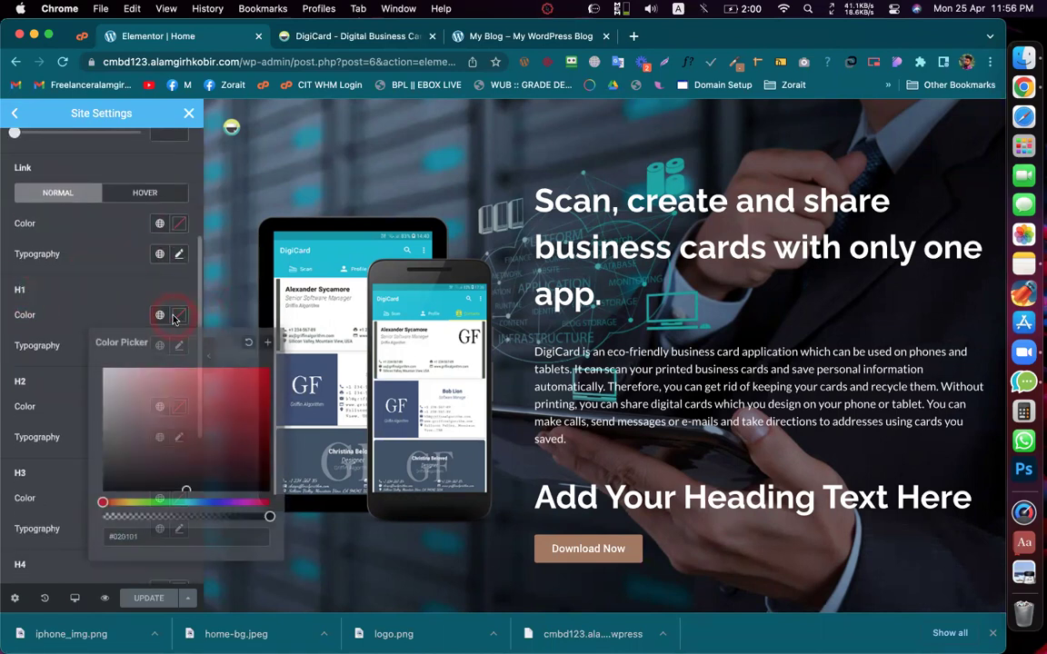
pyautogui.moveTo(144, 380); pyautogui.dragTo(98, 353)
pyautogui.click(69, 316)
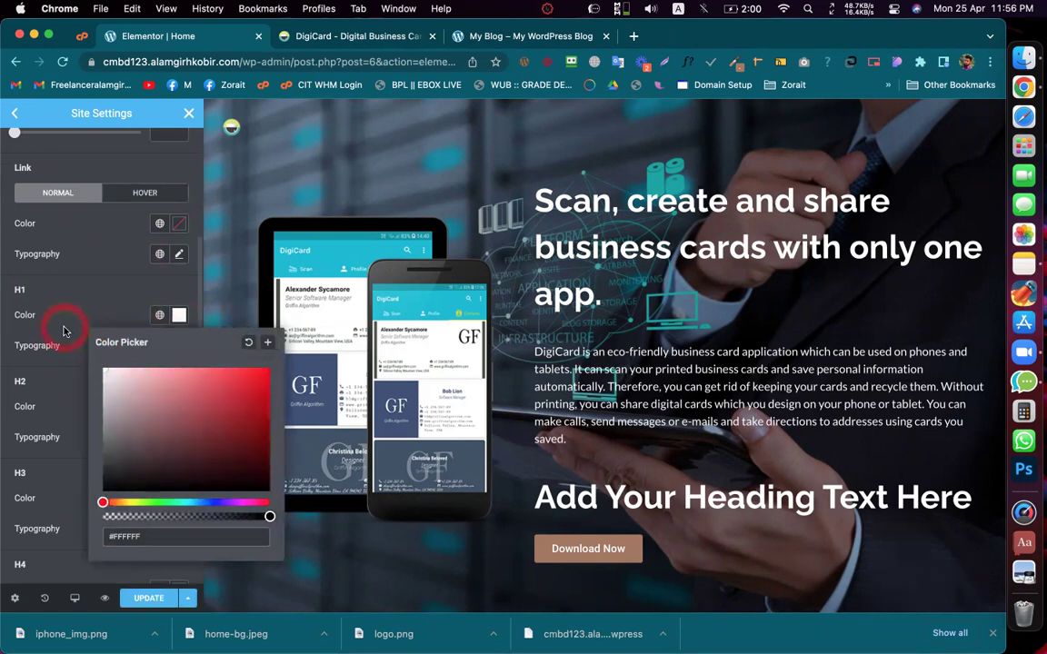
# Step: Give H1 Raleway, size 45, weight 700, line height 64, and update the site settings
pyautogui.click(179, 346)
pyautogui.click(144, 413)
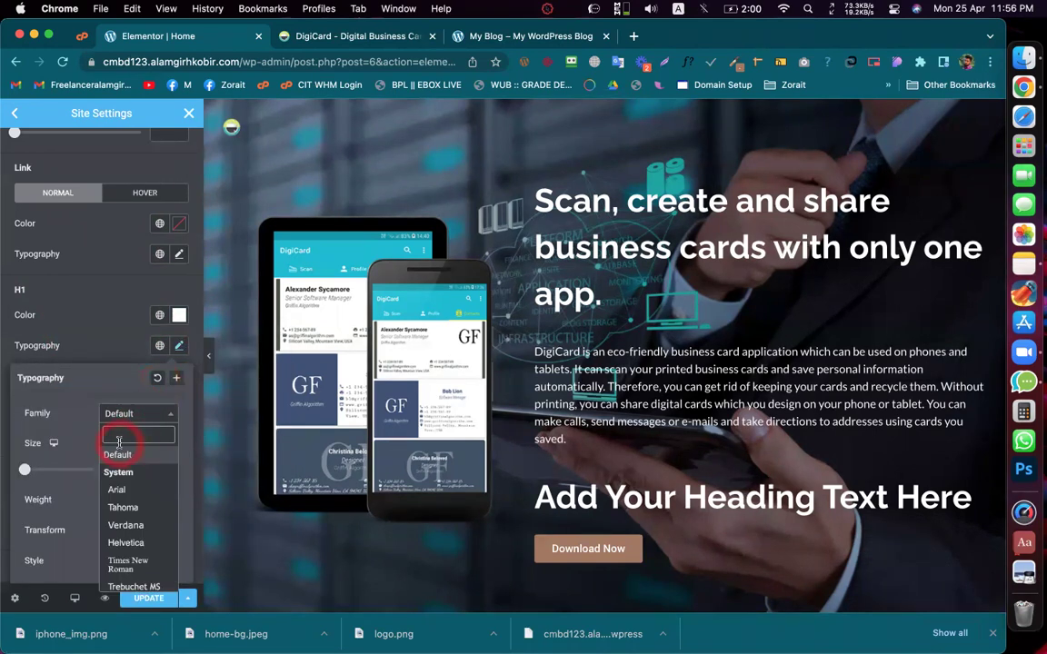
pyautogui.write('Raleway')
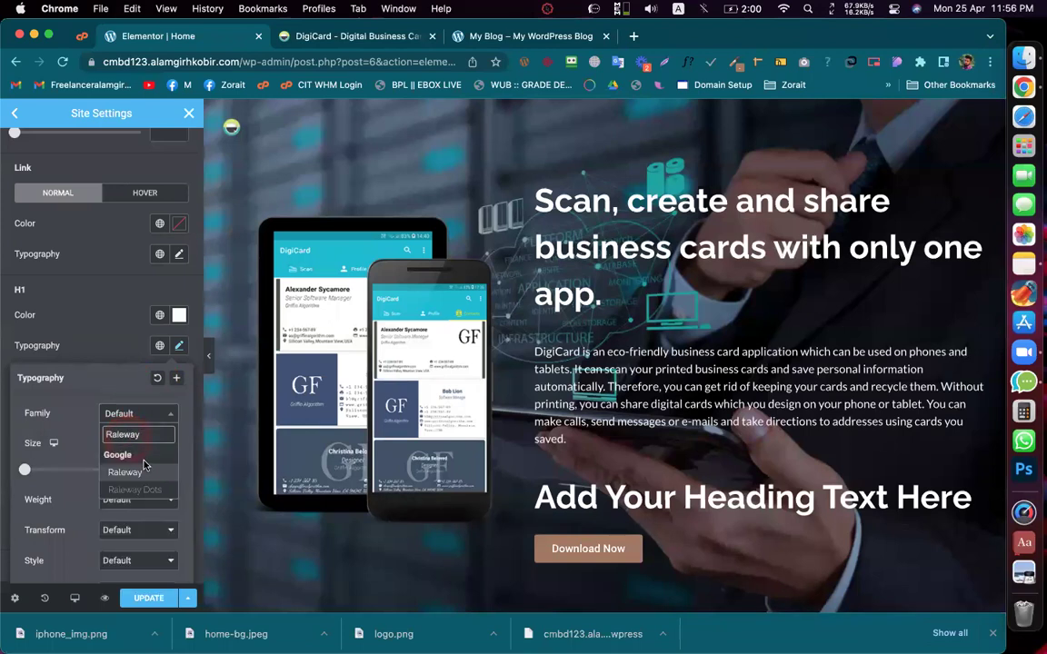
pyautogui.click(147, 474)
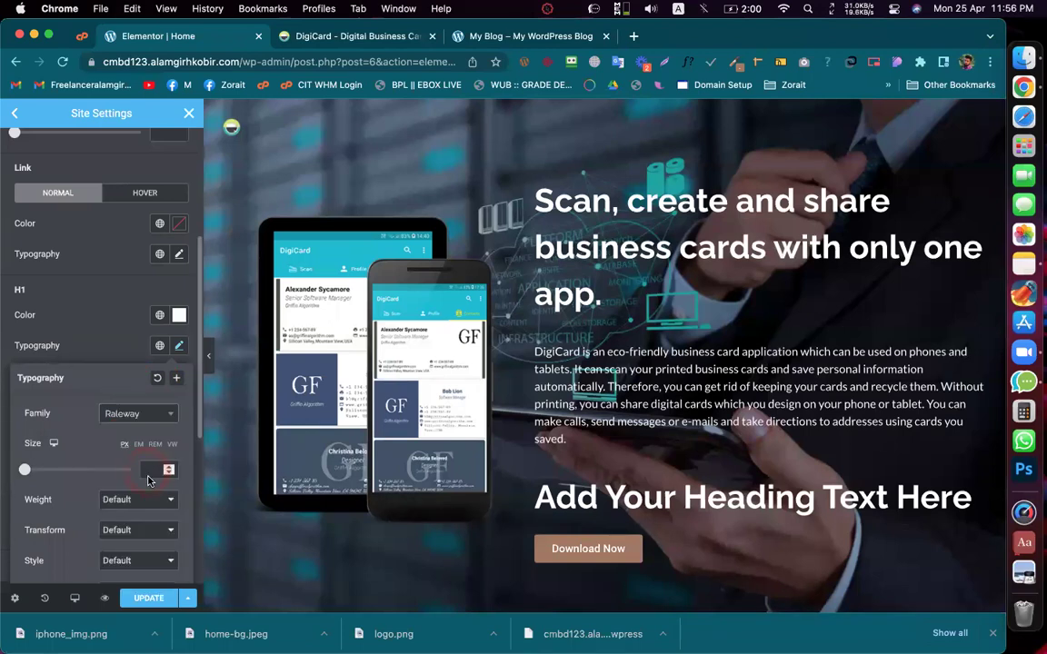
pyautogui.write('45')
pyautogui.scroll(-2, 136, 500)
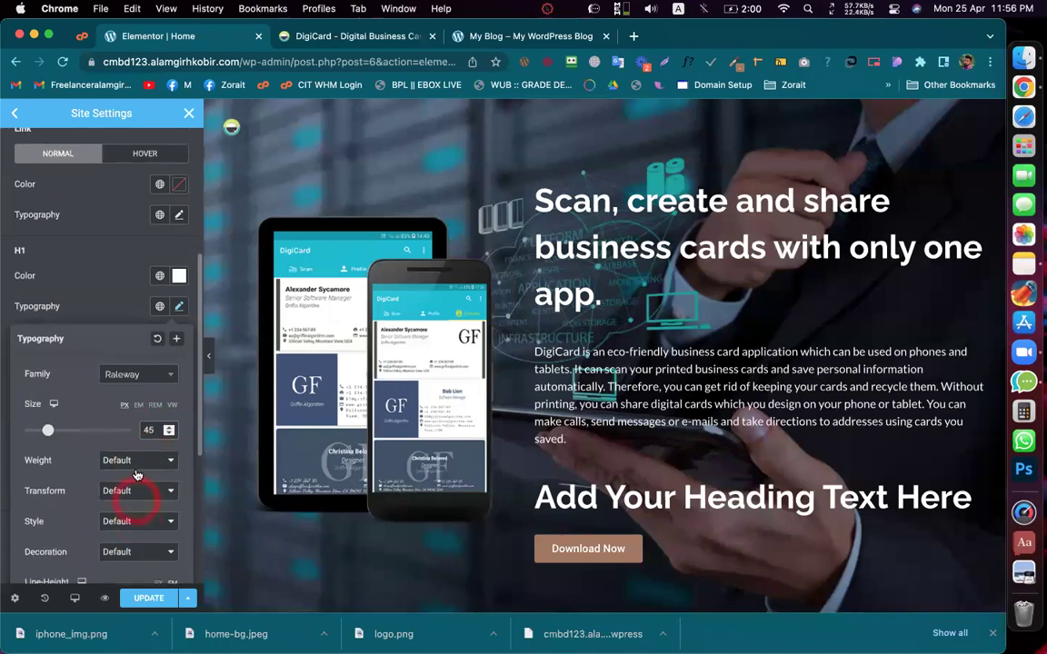
pyautogui.click(141, 443)
pyautogui.click(122, 397)
pyautogui.scroll(-5, 145, 363)
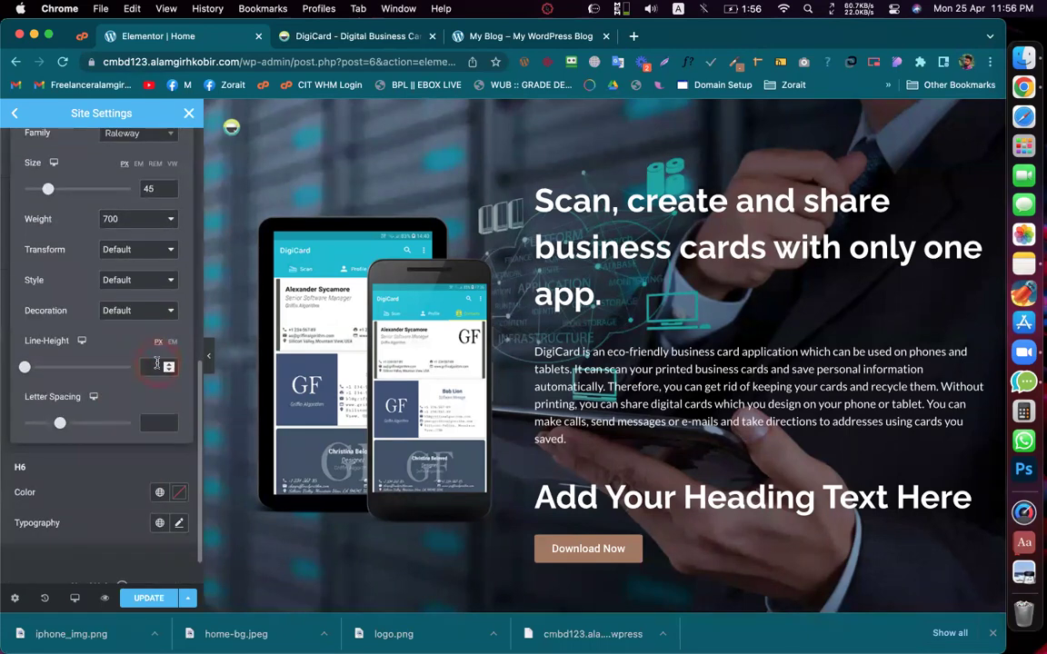
pyautogui.write('64')
pyautogui.scroll(3, 123, 355)
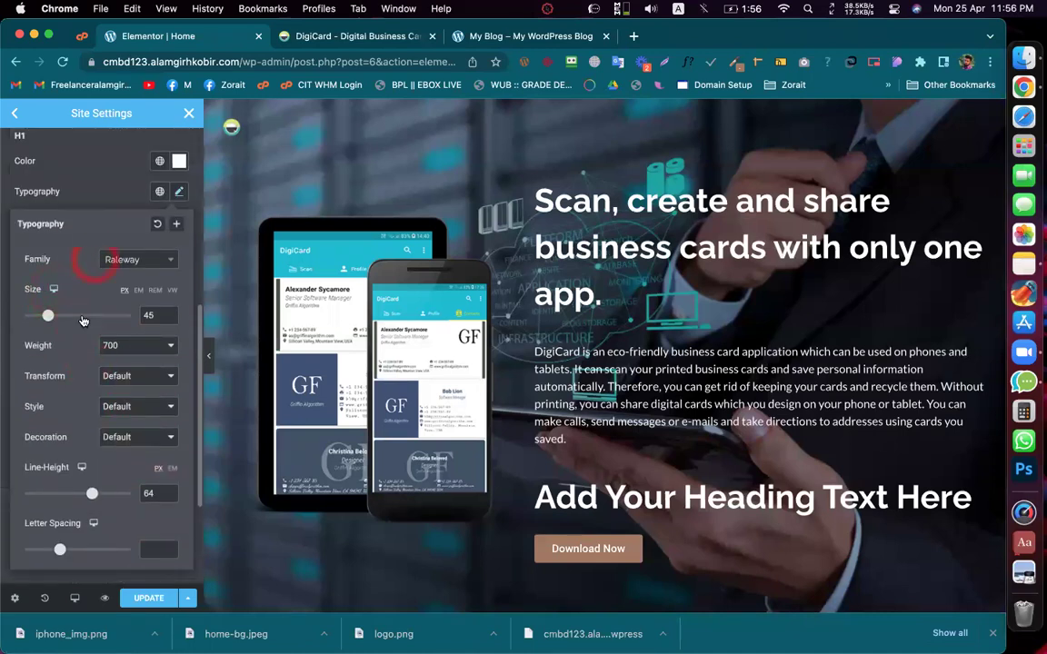
pyautogui.click(149, 598)
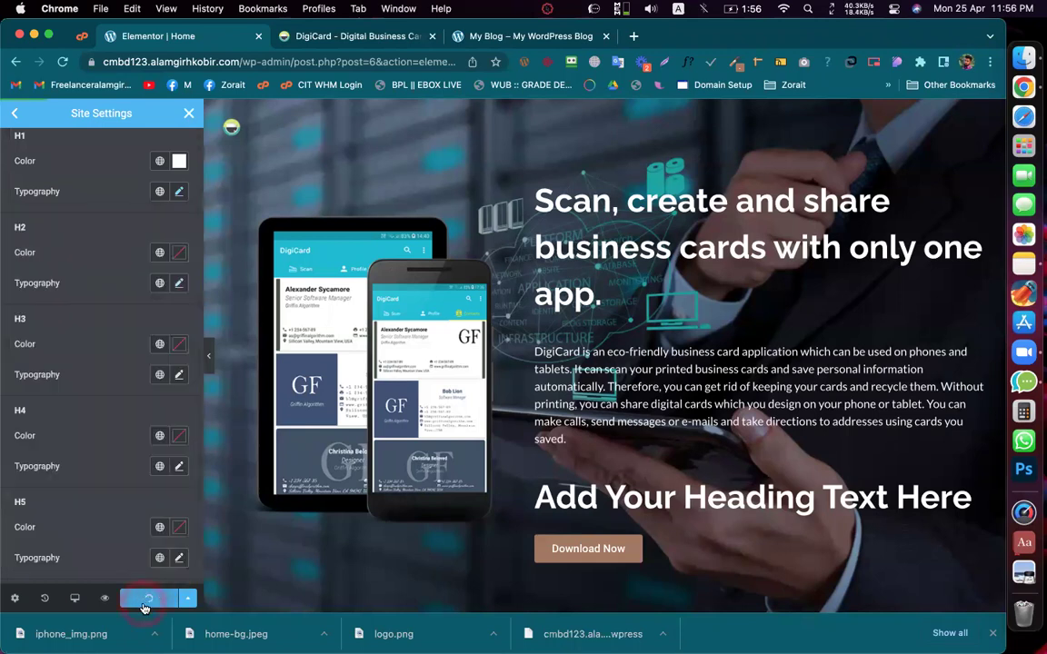
pyautogui.scroll(-3, 100, 364)
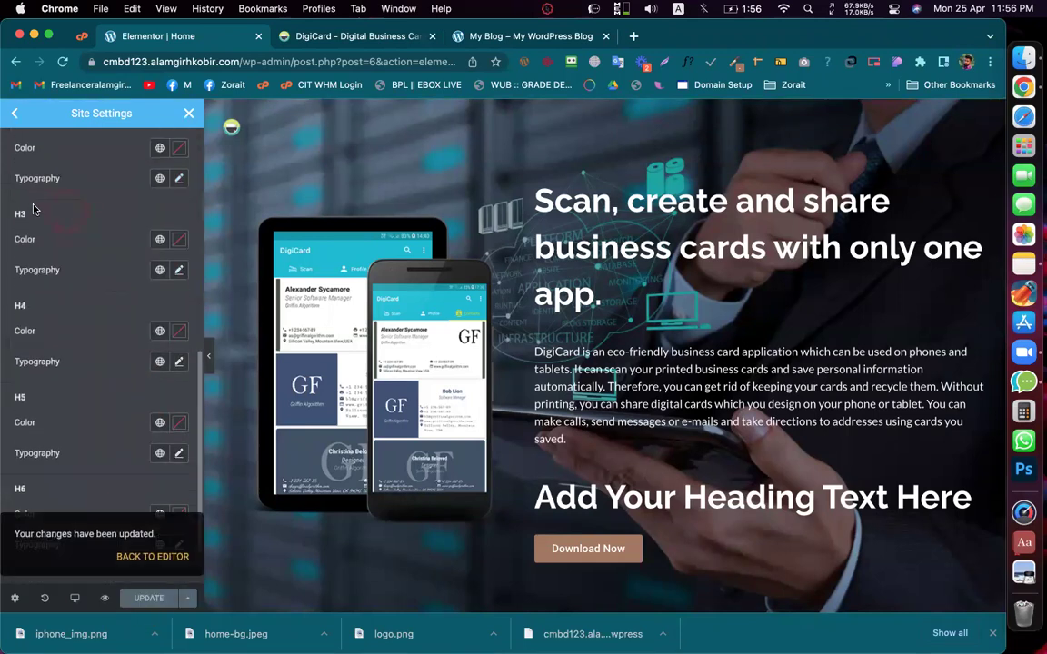
# Step: Close Site Settings and drop a new Heading widget into the empty section below the hero
pyautogui.click(189, 113)
pyautogui.click(252, 200)
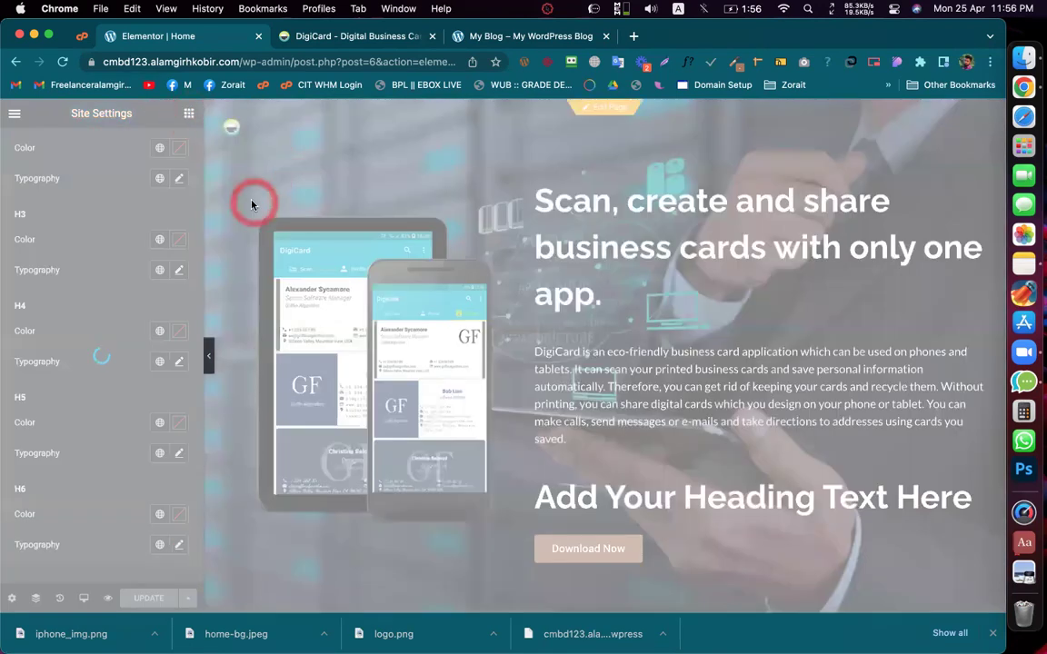
pyautogui.click(420, 234)
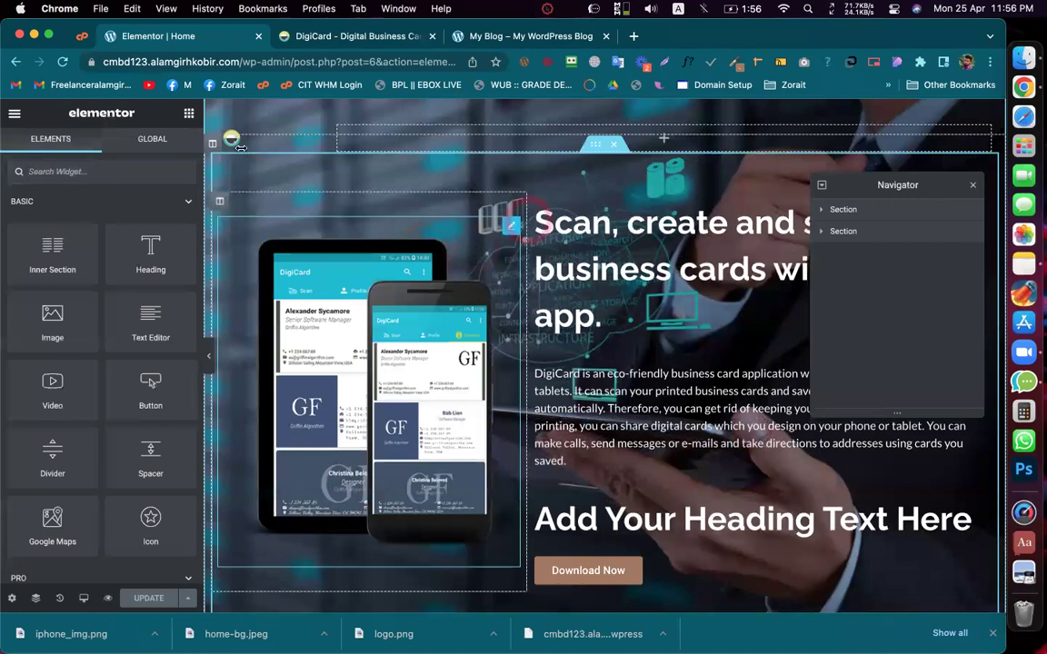
pyautogui.click(152, 184)
pyautogui.click(320, 198)
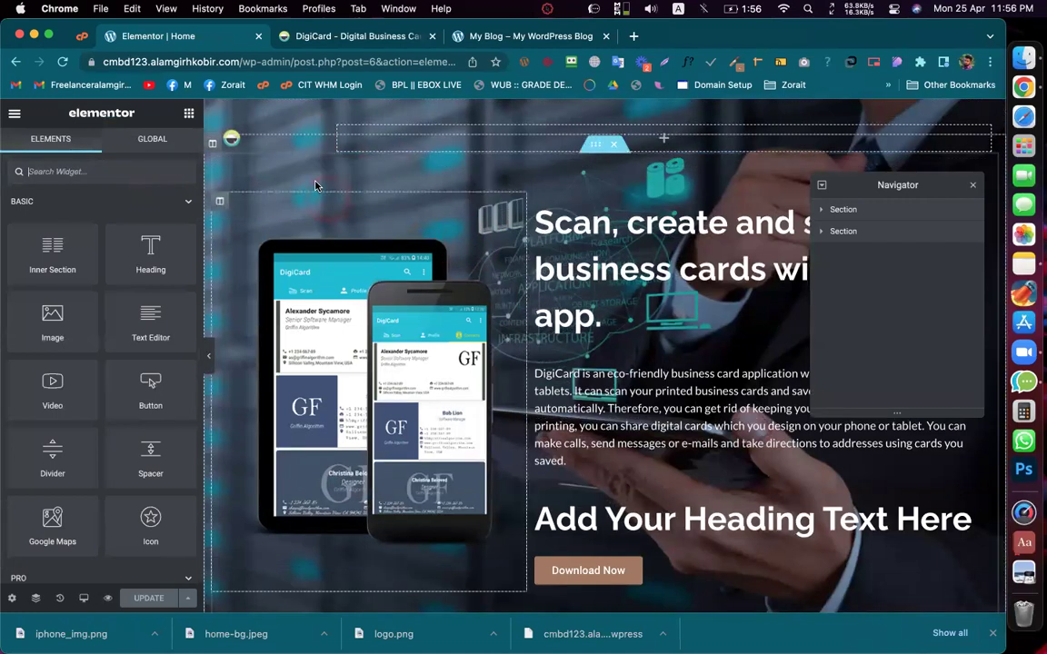
pyautogui.click(83, 600)
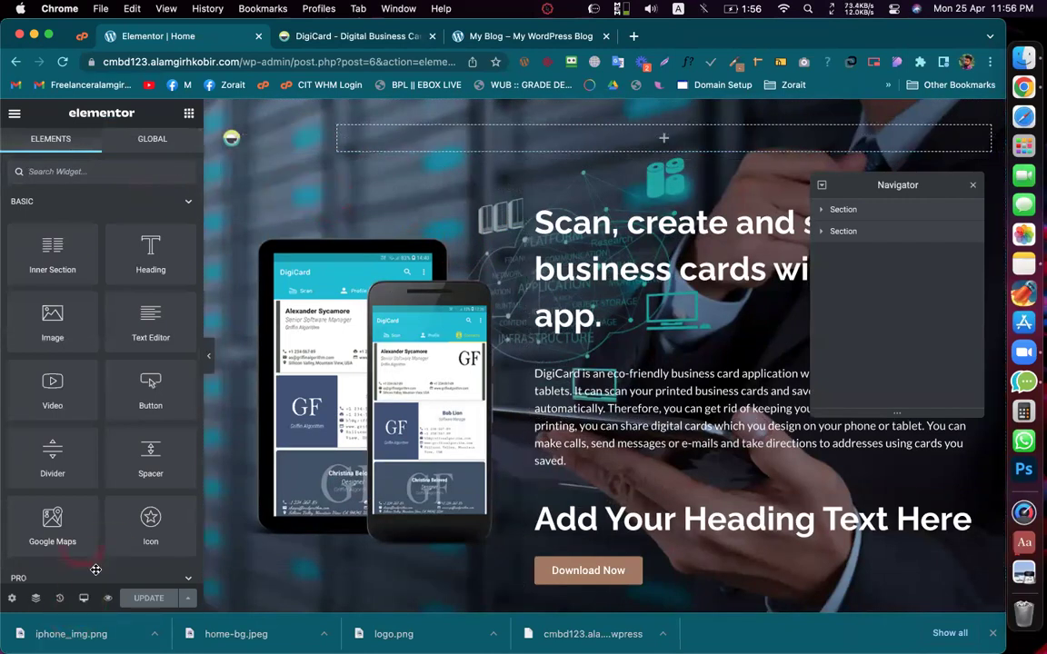
pyautogui.moveTo(151, 262); pyautogui.dragTo(416, 262)
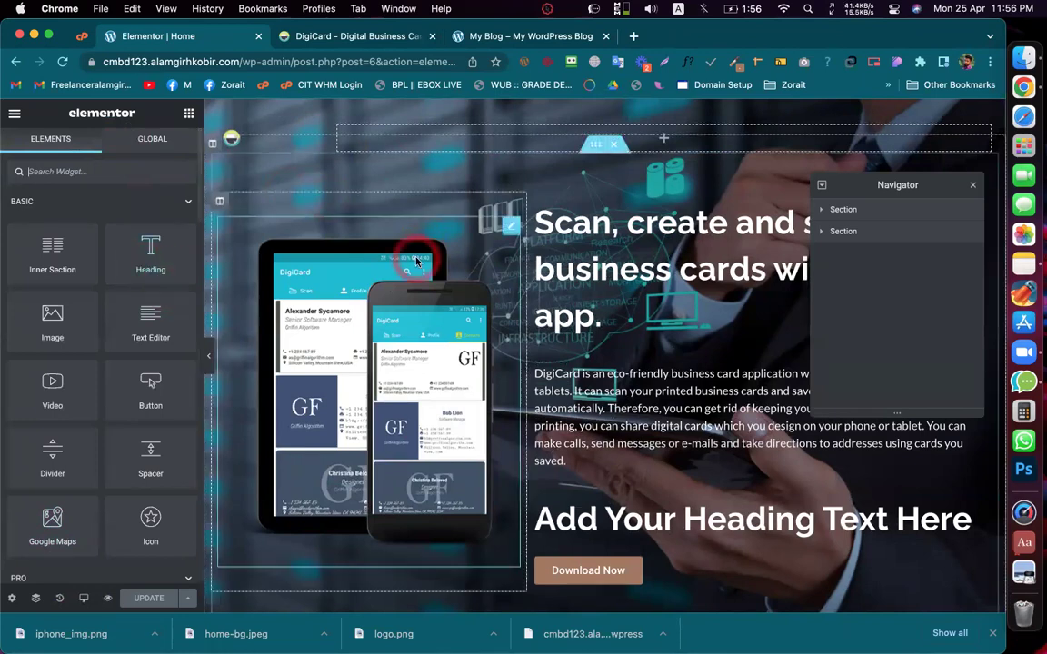
pyautogui.scroll(-4, 416, 262)
pyautogui.moveTo(151, 265); pyautogui.dragTo(554, 503)
# Step: Set the new heading's HTML tag to H1
pyautogui.click(467, 414)
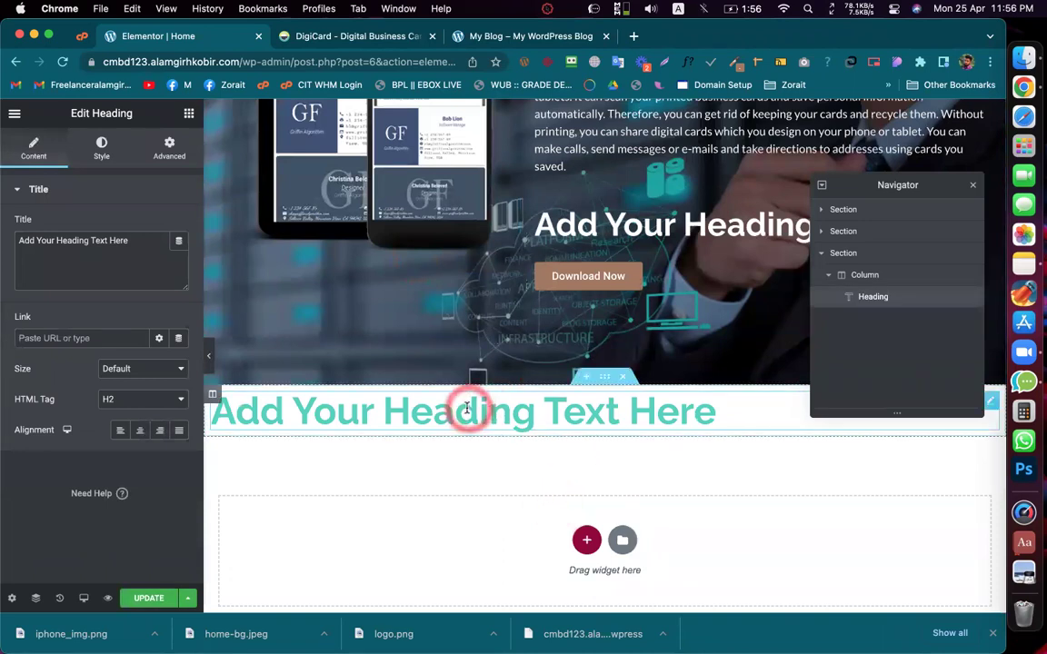
pyautogui.click(115, 401)
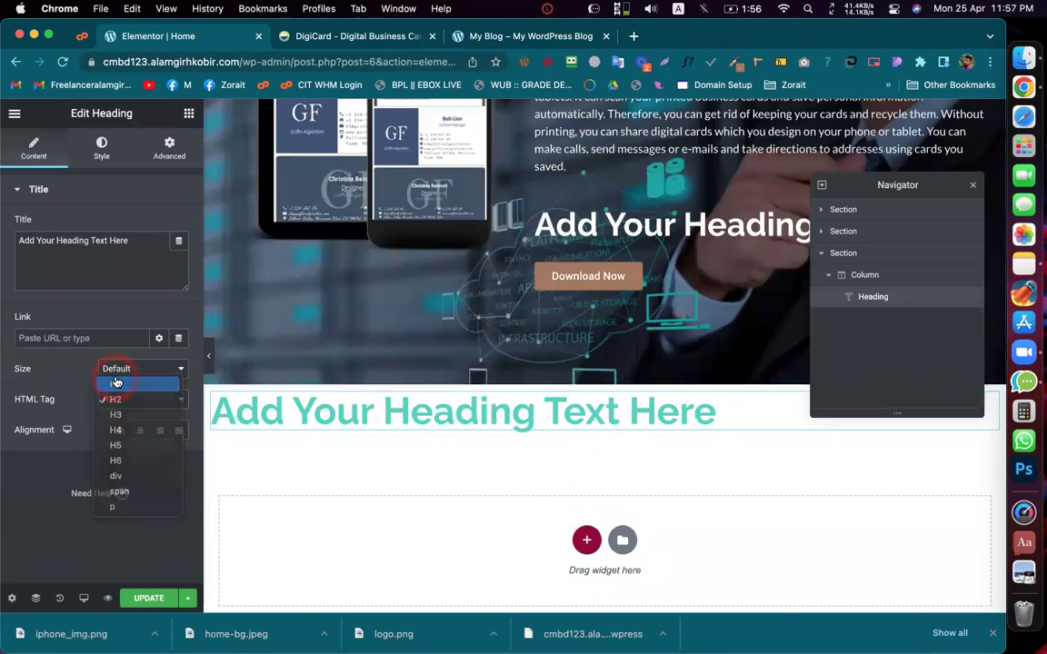
pyautogui.click(121, 385)
pyautogui.click(351, 425)
pyautogui.click(38, 409)
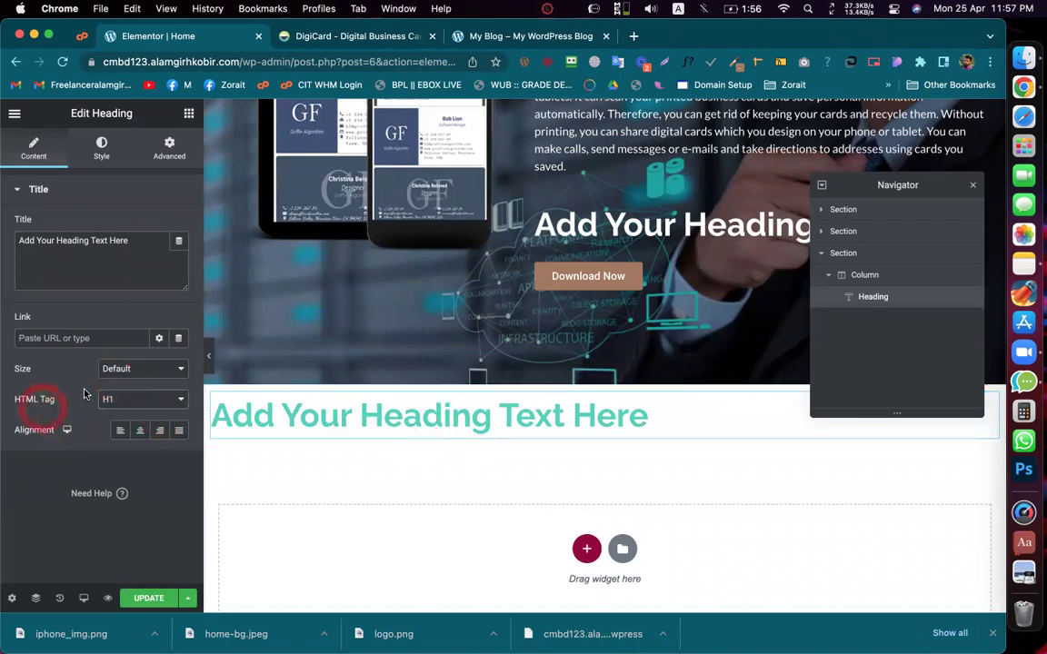
# Step: Apply the Primary global font to the new H1 heading's typography
pyautogui.click(95, 154)
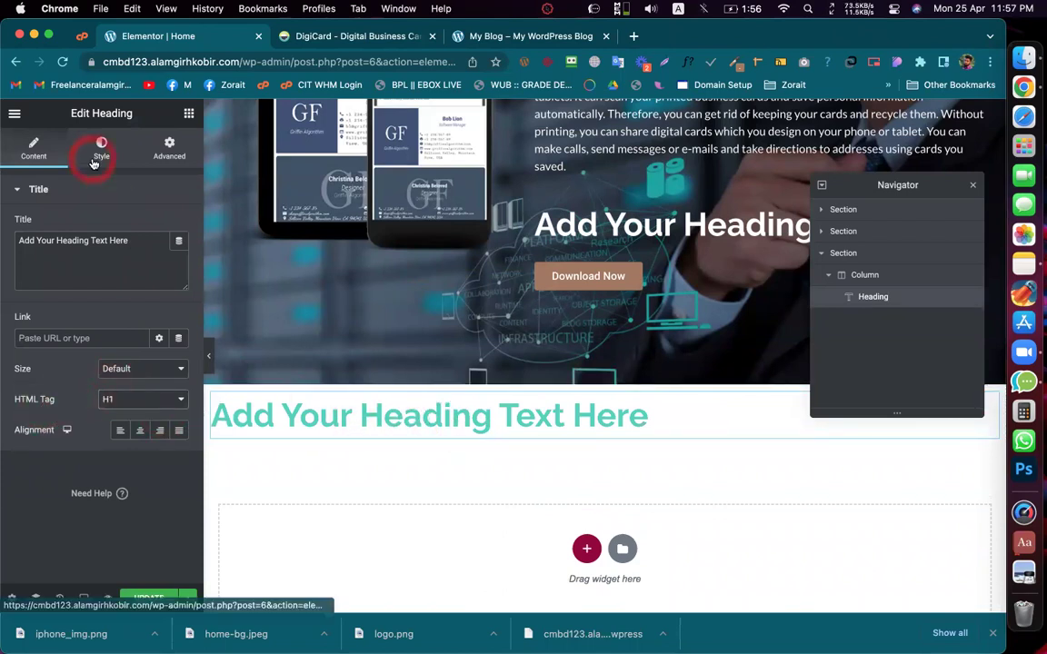
pyautogui.click(160, 257)
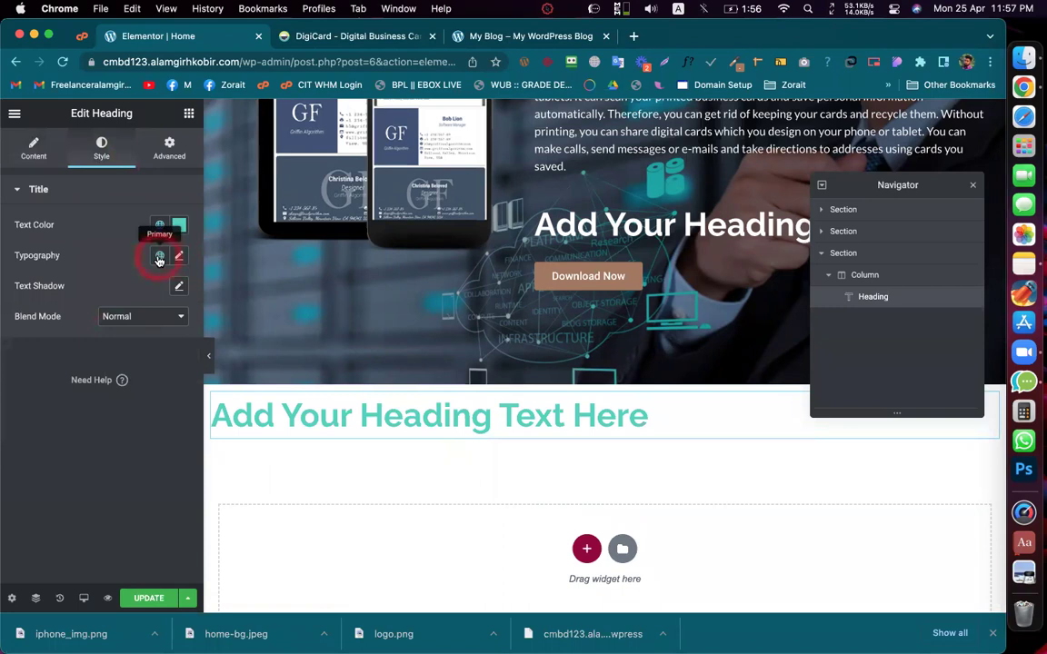
pyautogui.click(121, 325)
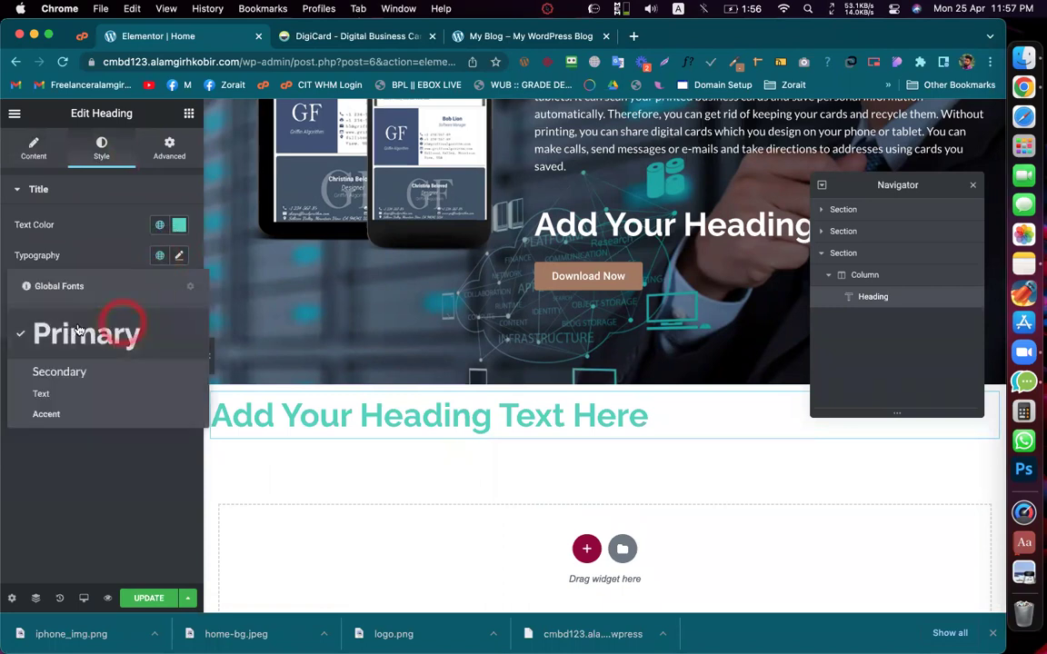
pyautogui.click(104, 255)
pyautogui.click(385, 435)
pyautogui.click(69, 149)
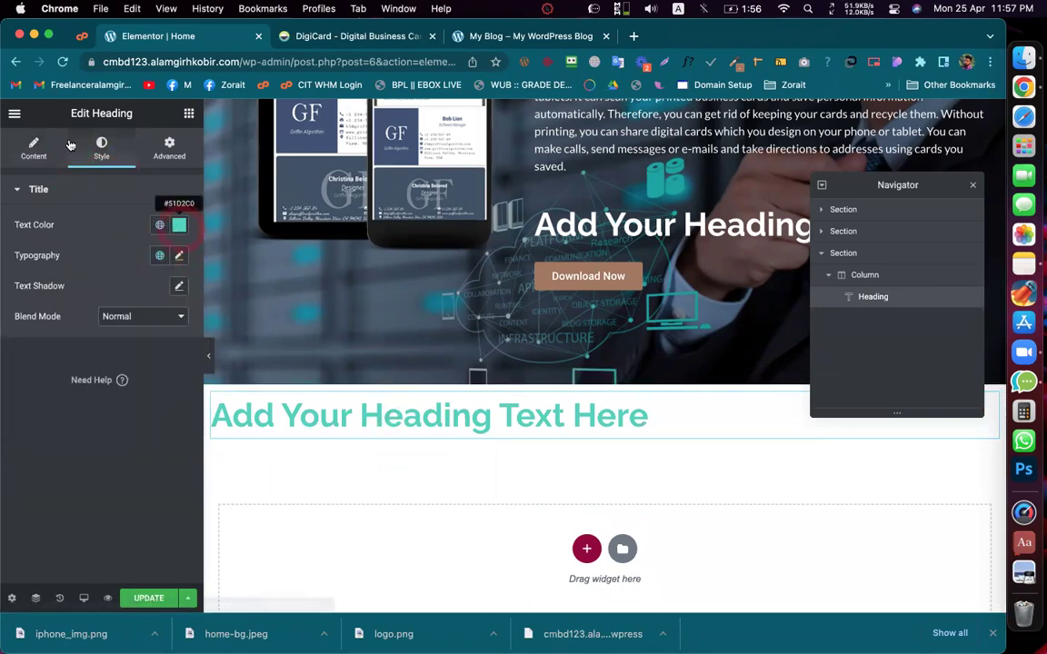
pyautogui.click(33, 147)
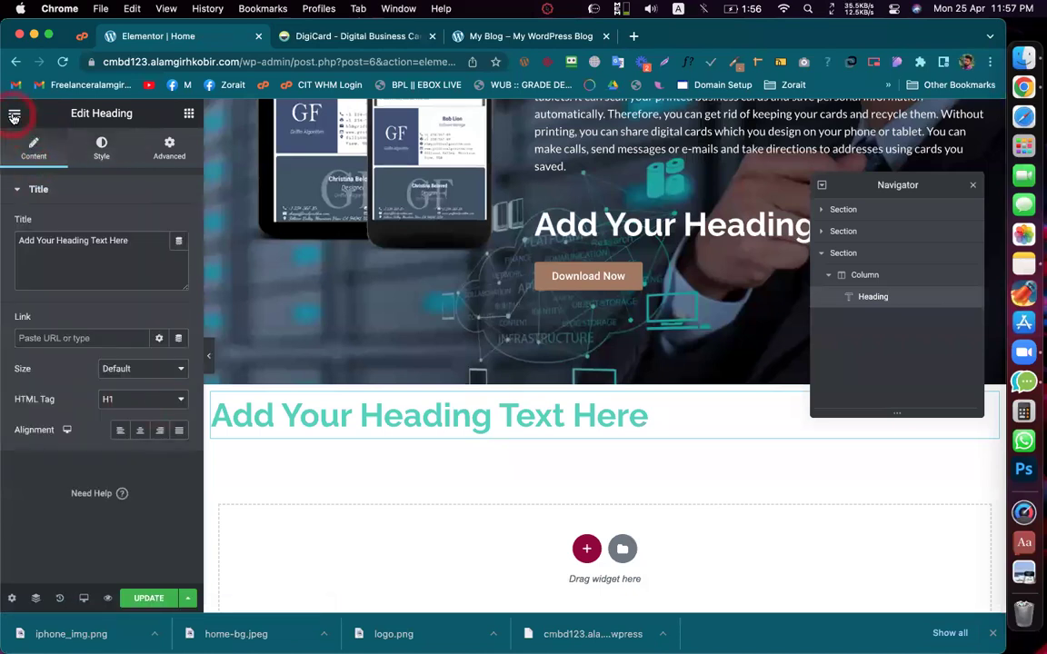
pyautogui.click(14, 116)
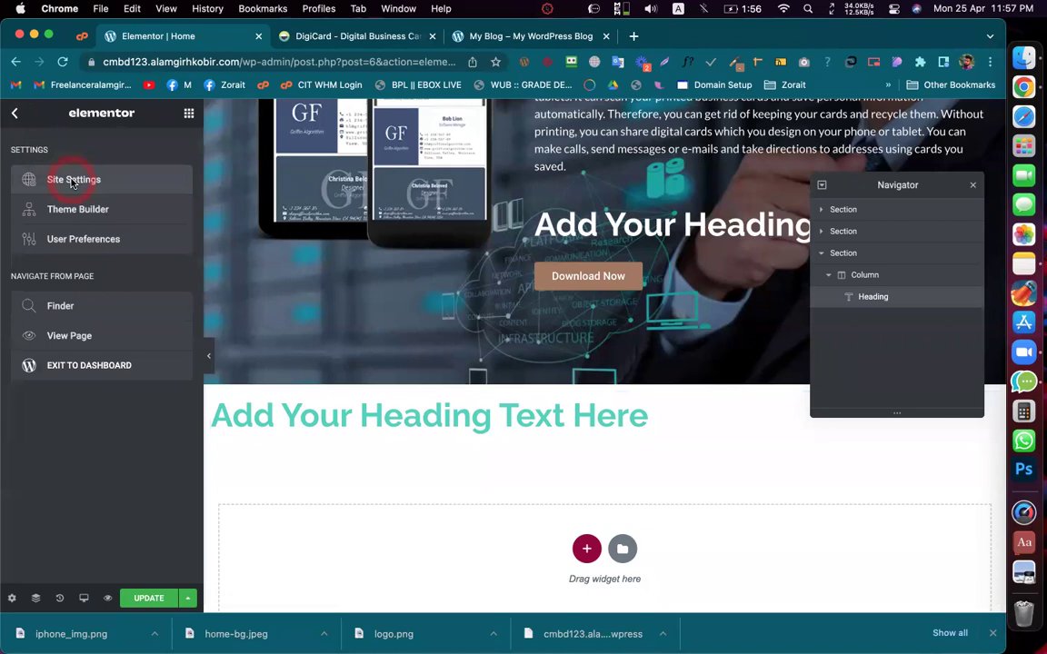
# Step: Confirm H1 is white Raleway 700 at 45px, update the site settings, and close them
pyautogui.click(72, 182)
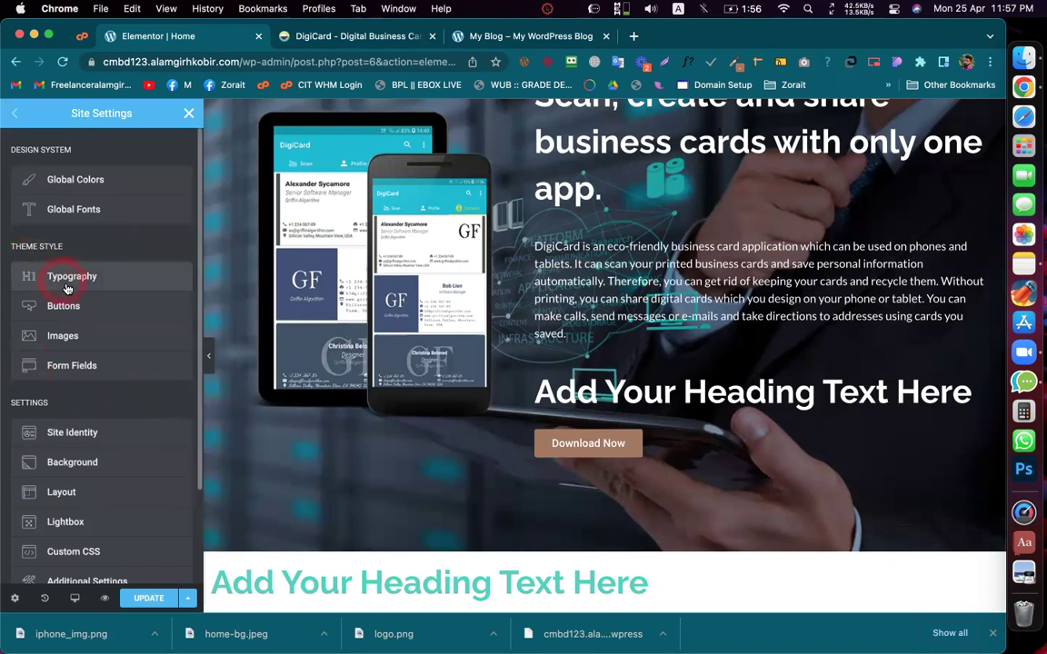
pyautogui.scroll(-6, 94, 318)
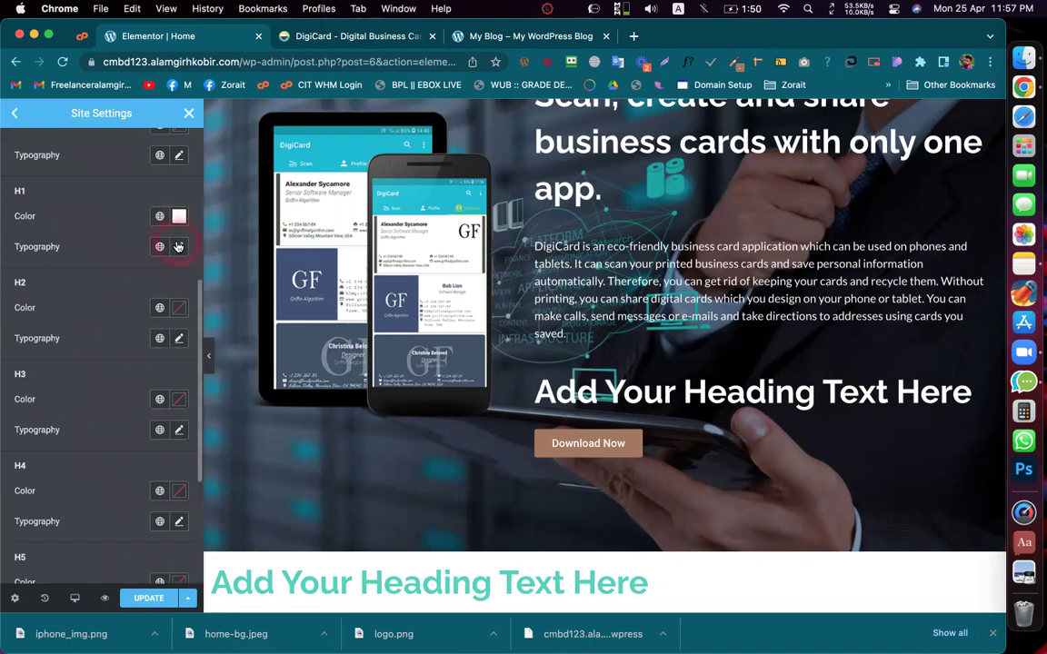
pyautogui.click(178, 246)
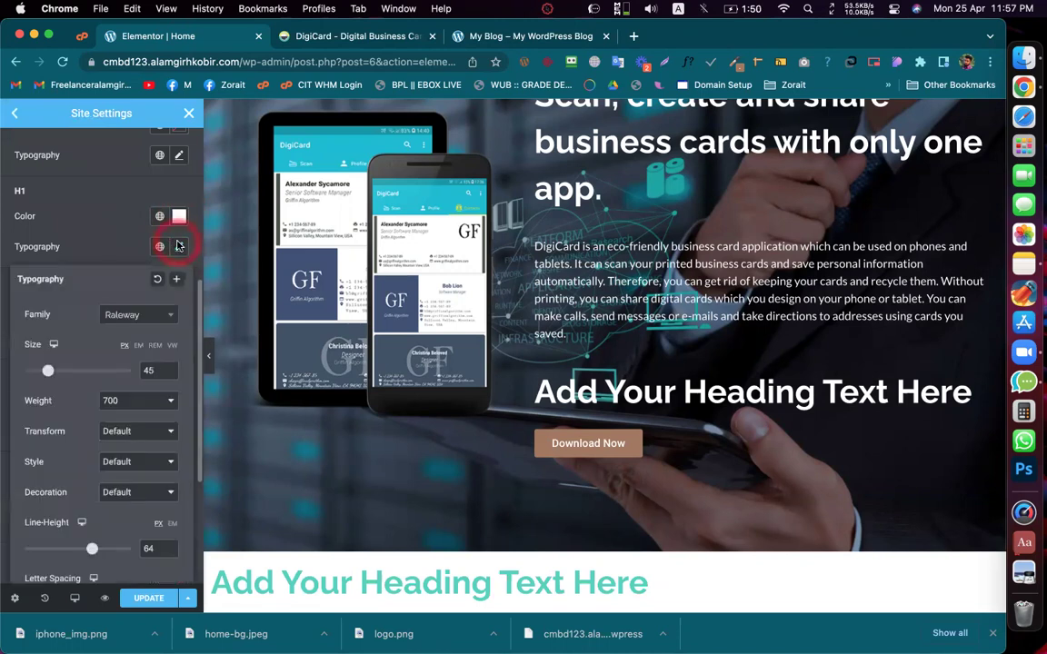
pyautogui.click(105, 248)
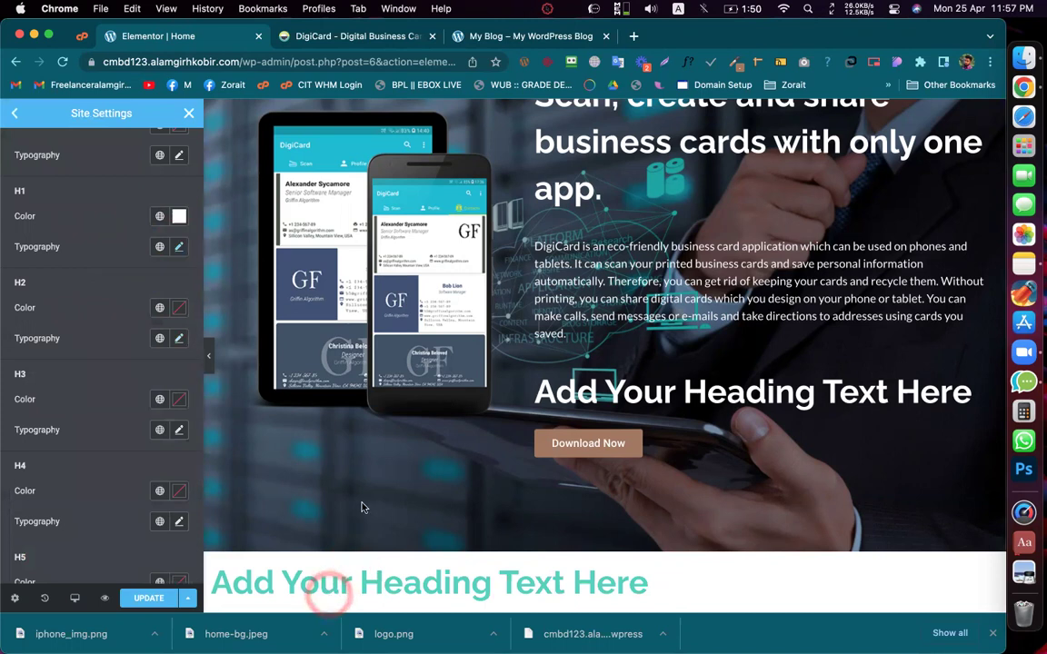
pyautogui.click(142, 600)
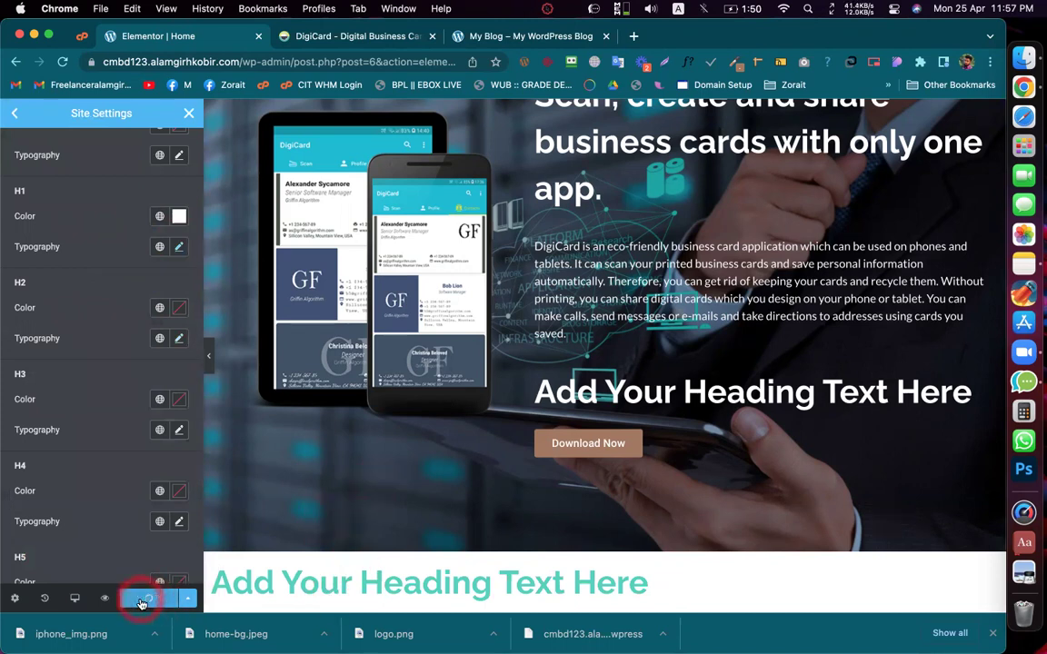
pyautogui.scroll(-5, 128, 437)
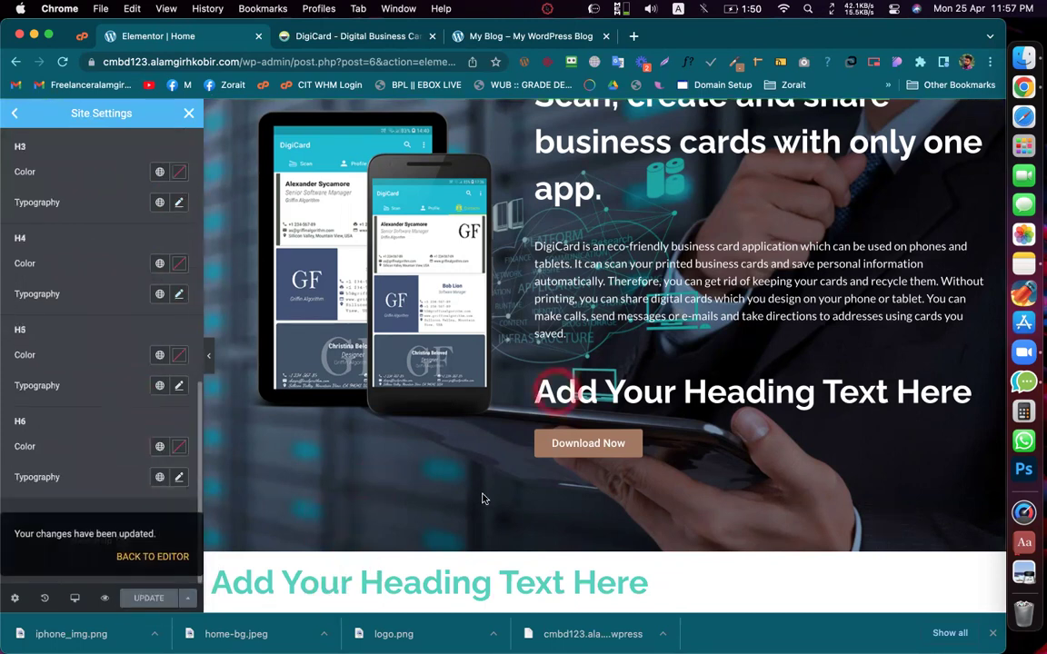
pyautogui.click(187, 113)
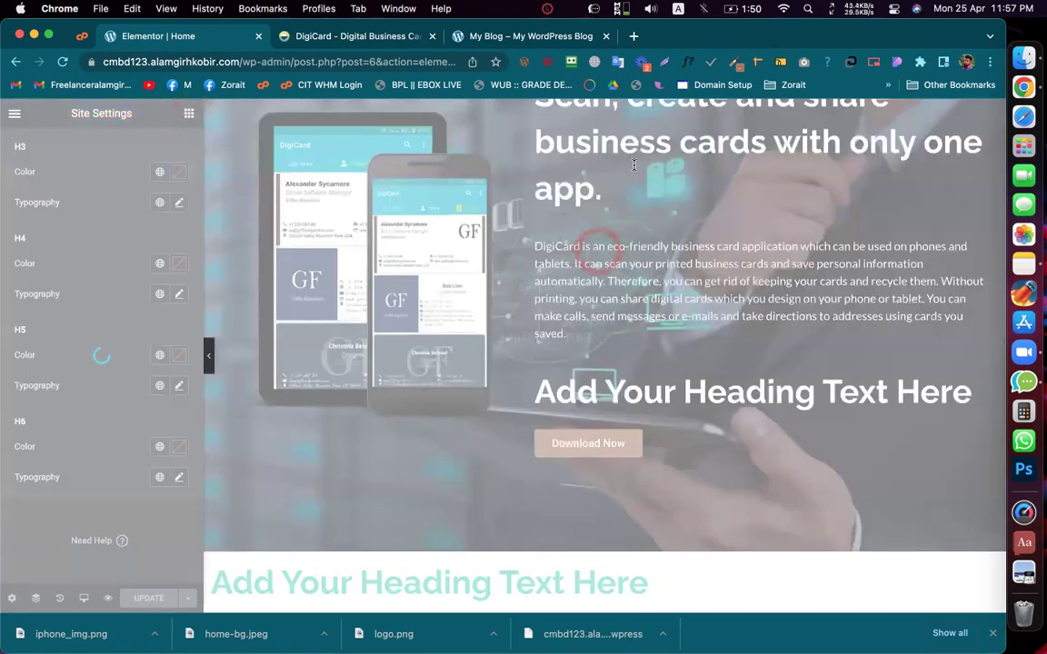
# Step: Confirm the live DigiCard headings use Raleway 700 and body text Lato 400, then exit WhatFont
pyautogui.click(358, 36)
pyautogui.click(441, 263)
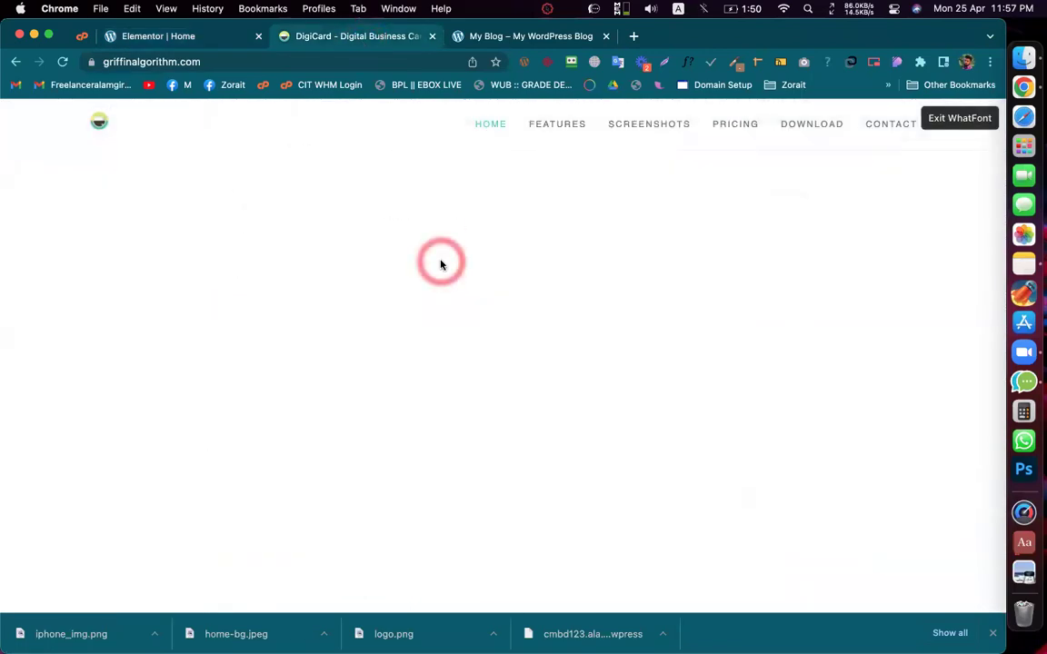
pyautogui.click(441, 264)
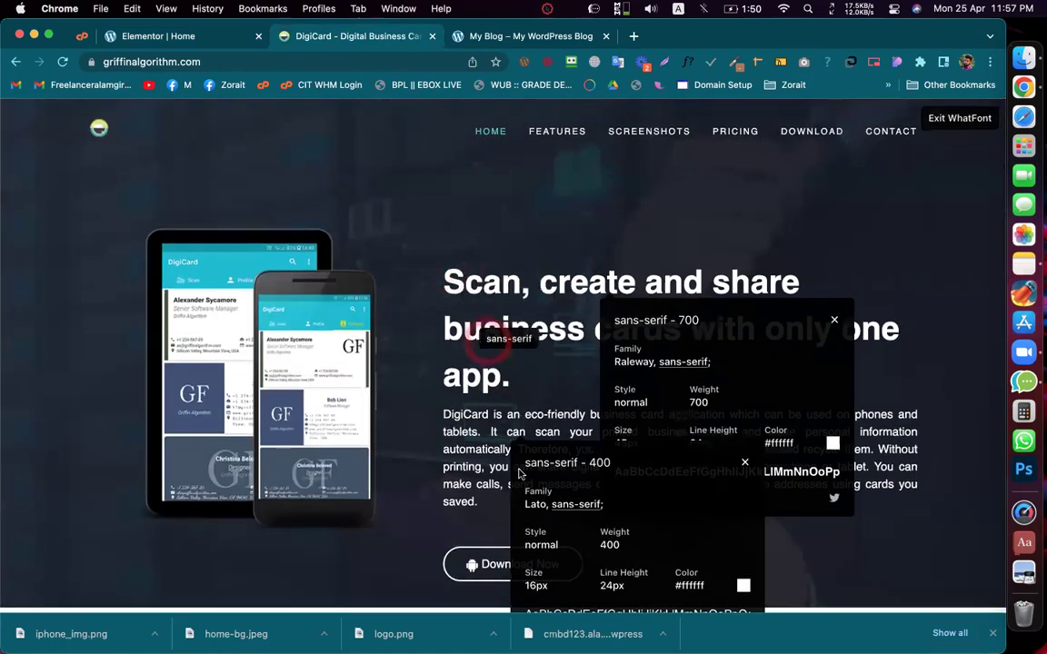
pyautogui.scroll(-5, 495, 527)
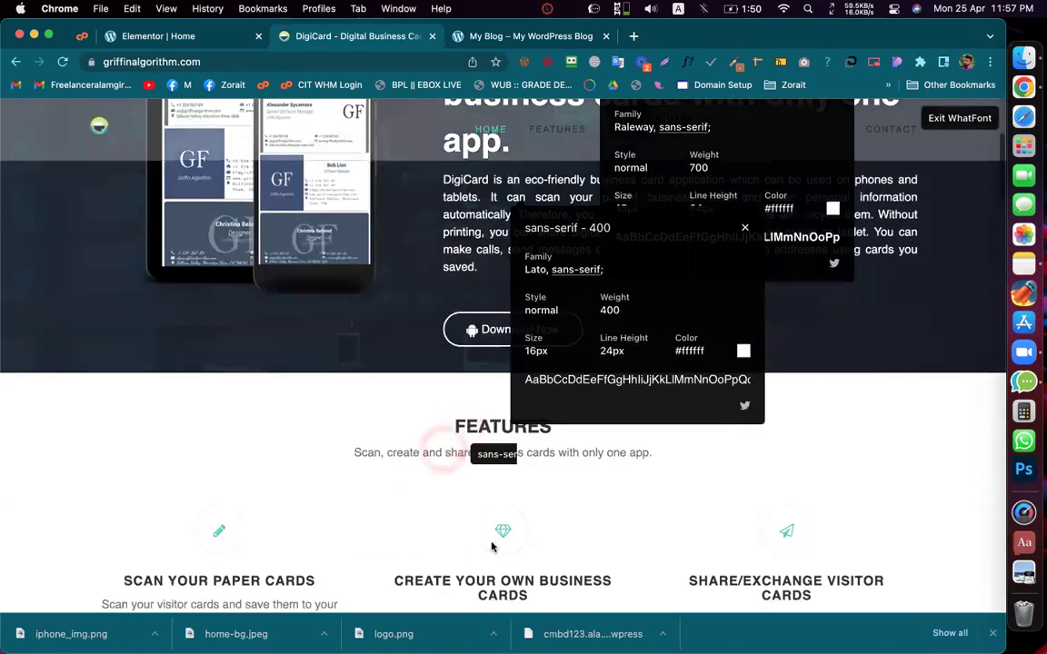
pyautogui.click(745, 229)
pyautogui.scroll(5, 744, 229)
pyautogui.click(835, 322)
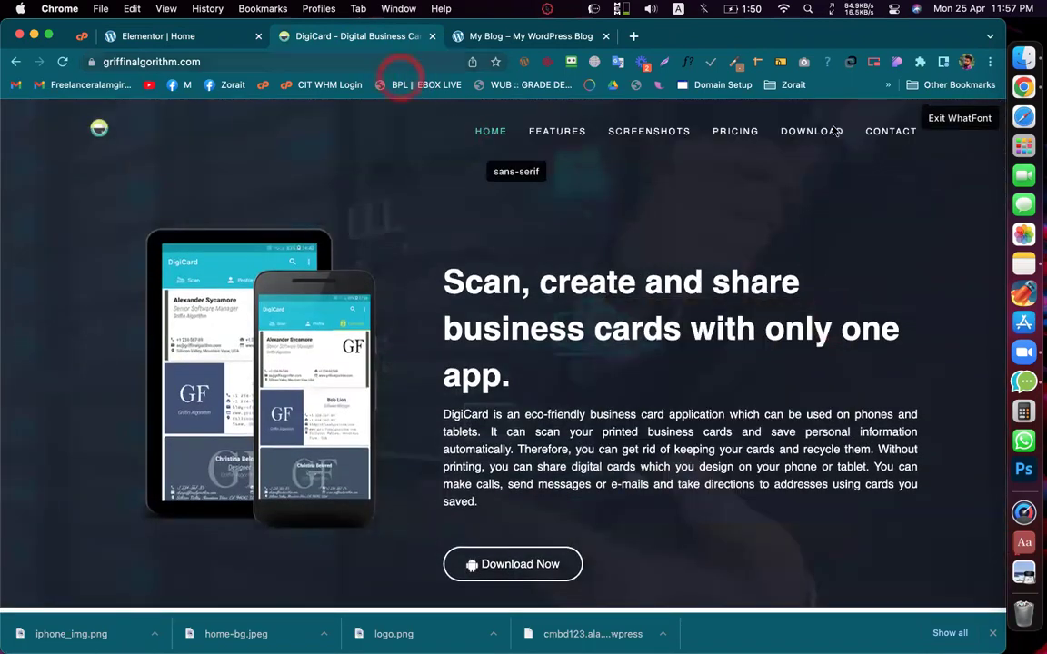
pyautogui.click(941, 118)
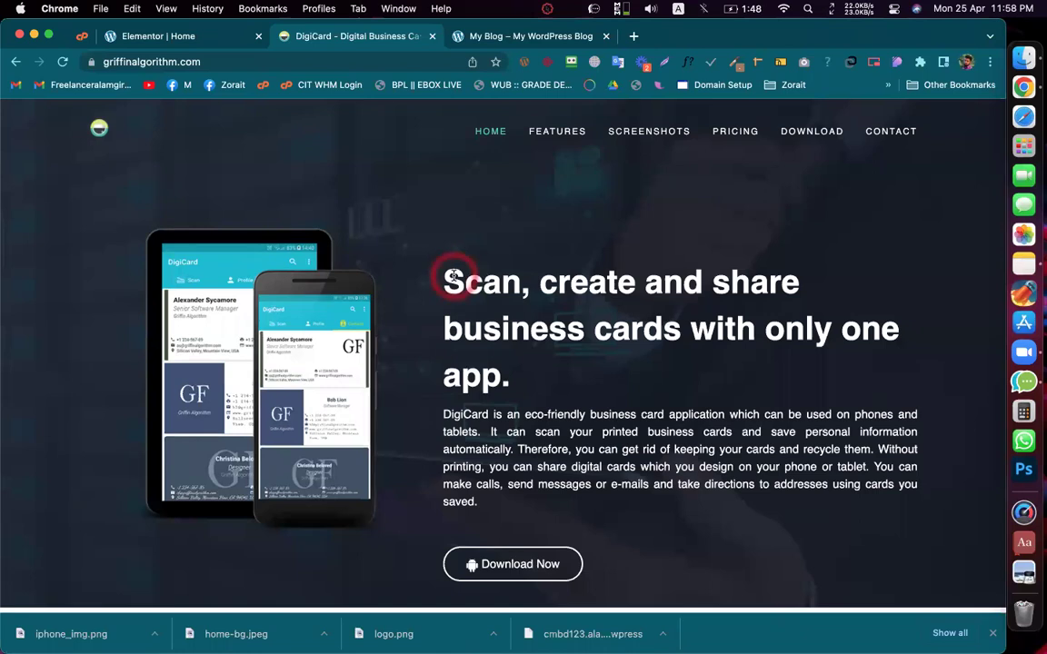
# Step: Check with the browser extension whether the live DigiCard site is built on WordPress
pyautogui.click(524, 64)
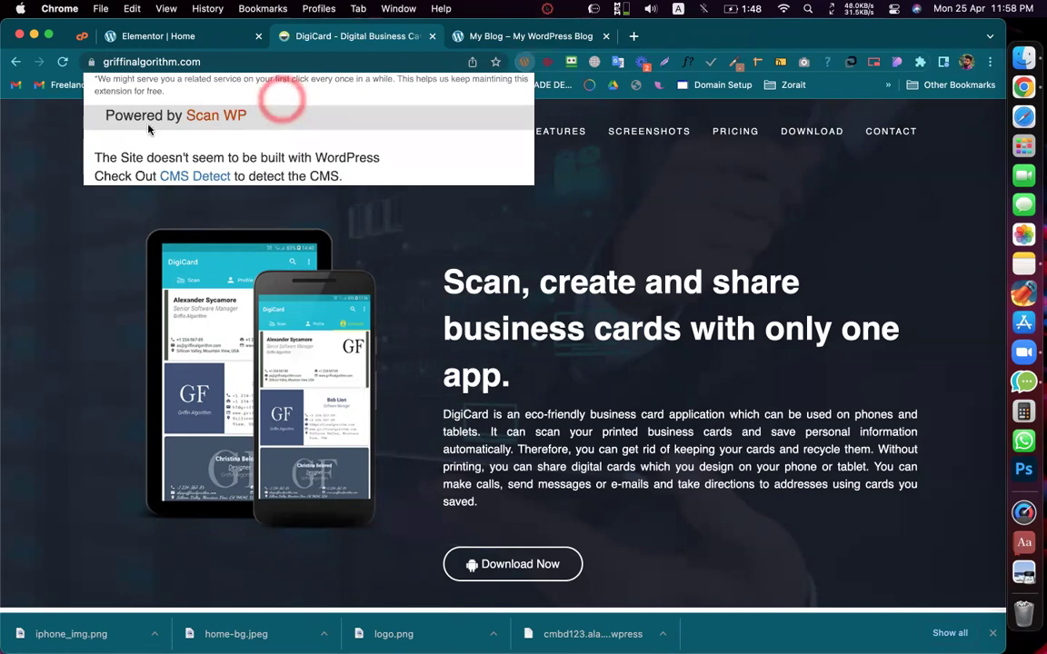
pyautogui.click(222, 113)
pyautogui.click(197, 167)
pyautogui.click(152, 166)
pyautogui.click(248, 150)
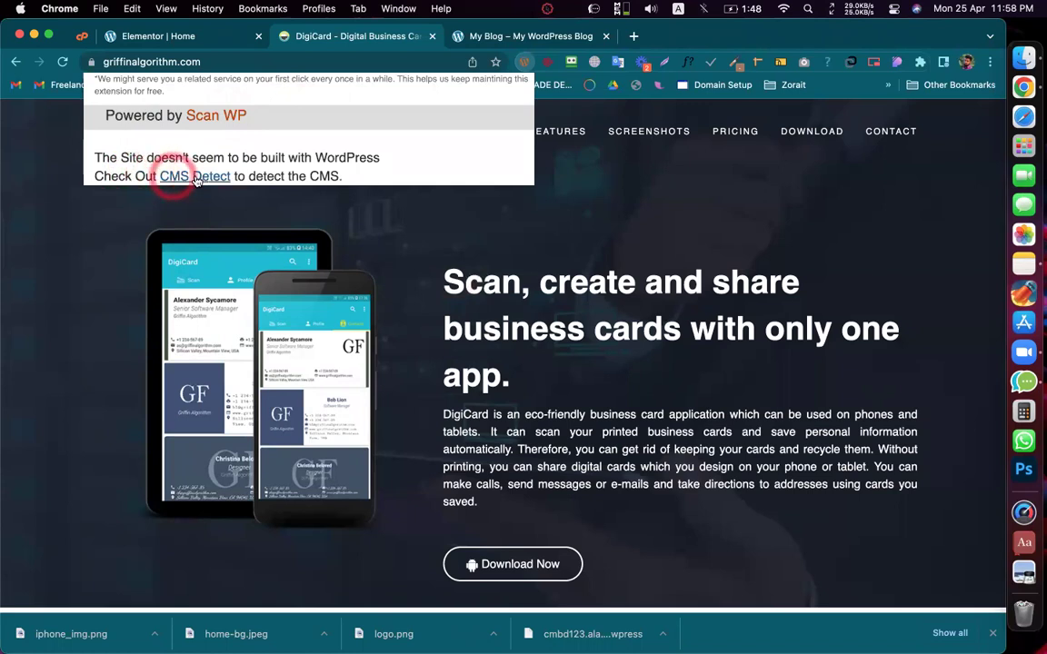
pyautogui.click(445, 306)
# Step: Select the contact email address on the live site, then return to the Elementor Home editor
pyautogui.scroll(-15, 450, 309)
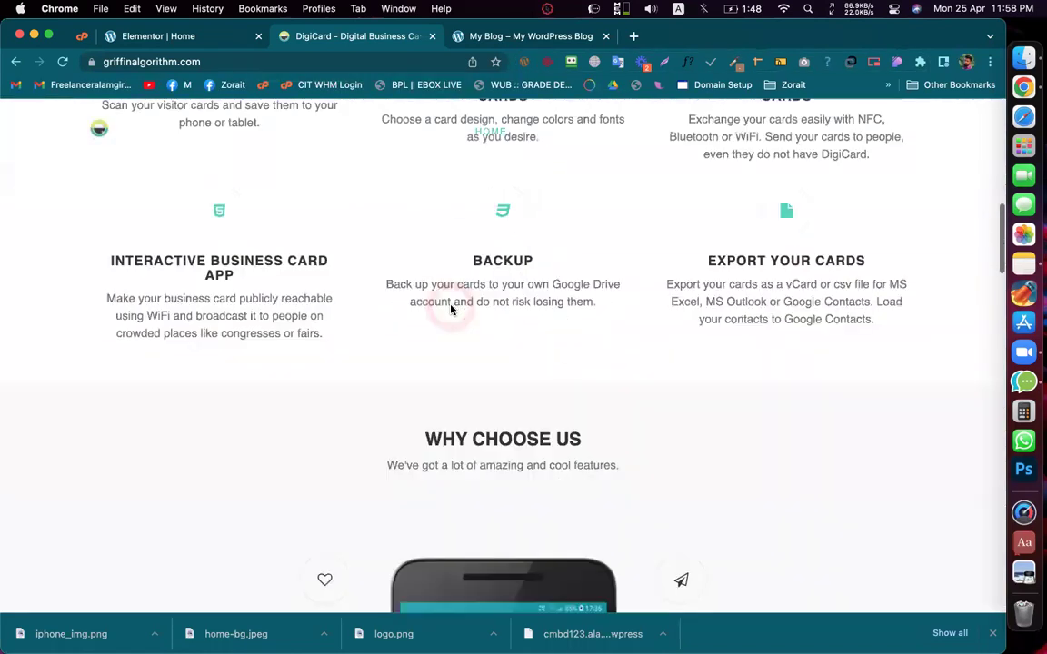
pyautogui.scroll(15, 451, 310)
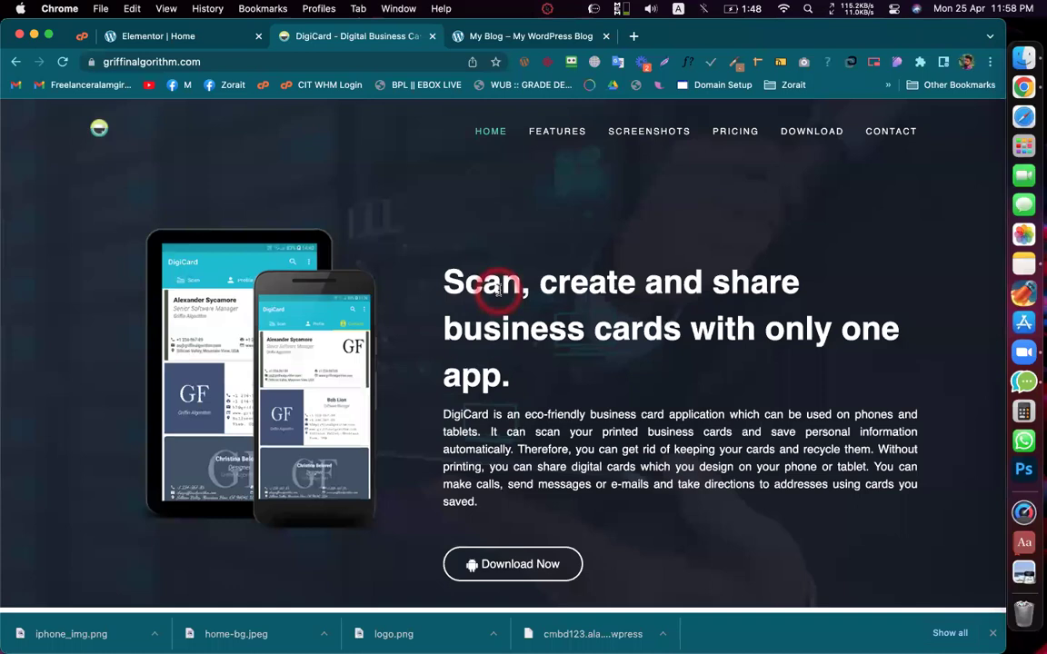
pyautogui.scroll(-20, 682, 236)
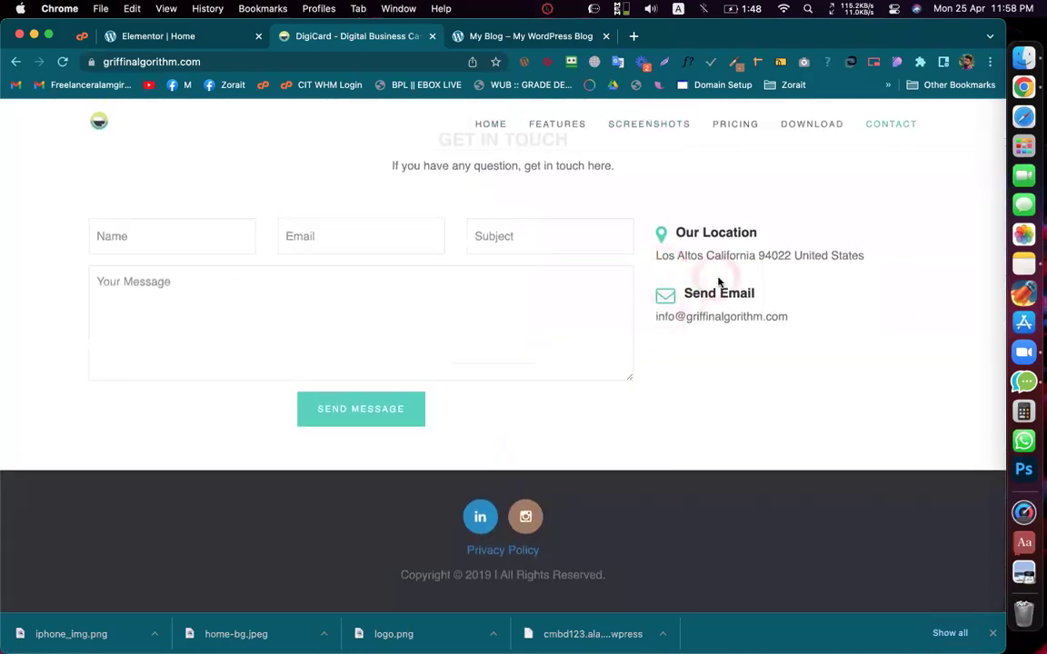
pyautogui.doubleClick(721, 317)
pyautogui.rightClick(721, 318)
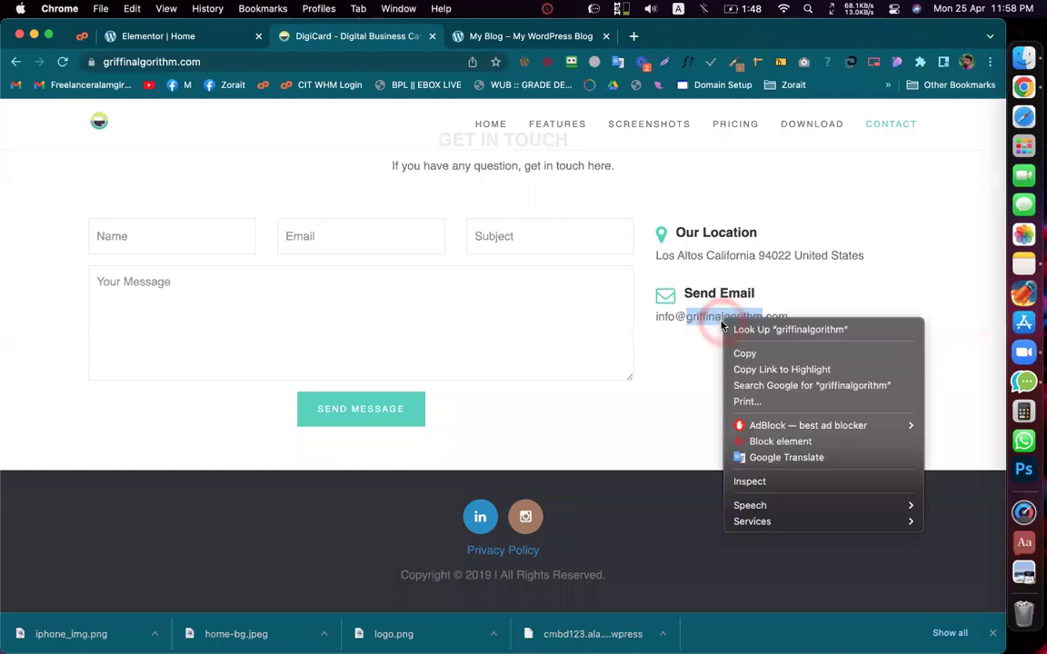
pyautogui.click(700, 316)
pyautogui.tripleClick(704, 317)
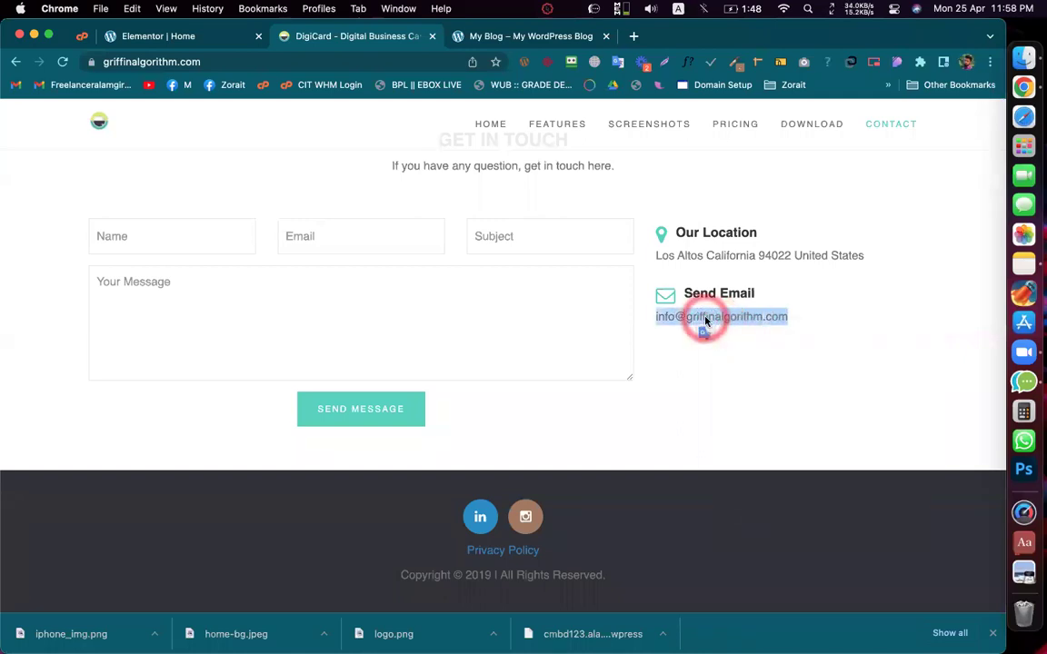
pyautogui.rightClick(705, 321)
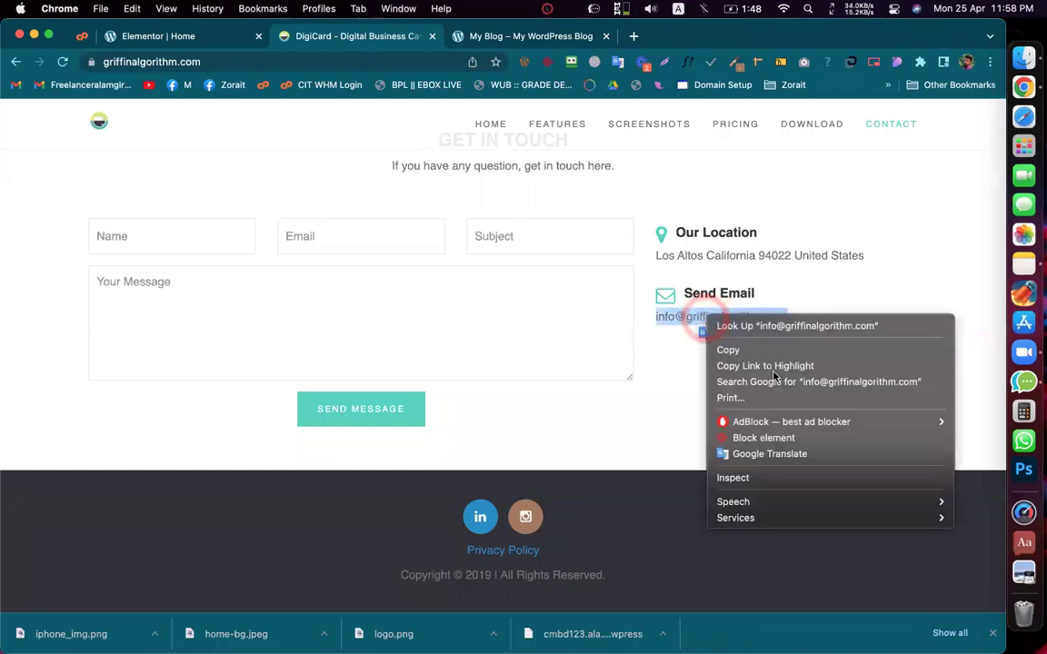
pyautogui.click(660, 400)
pyautogui.click(666, 363)
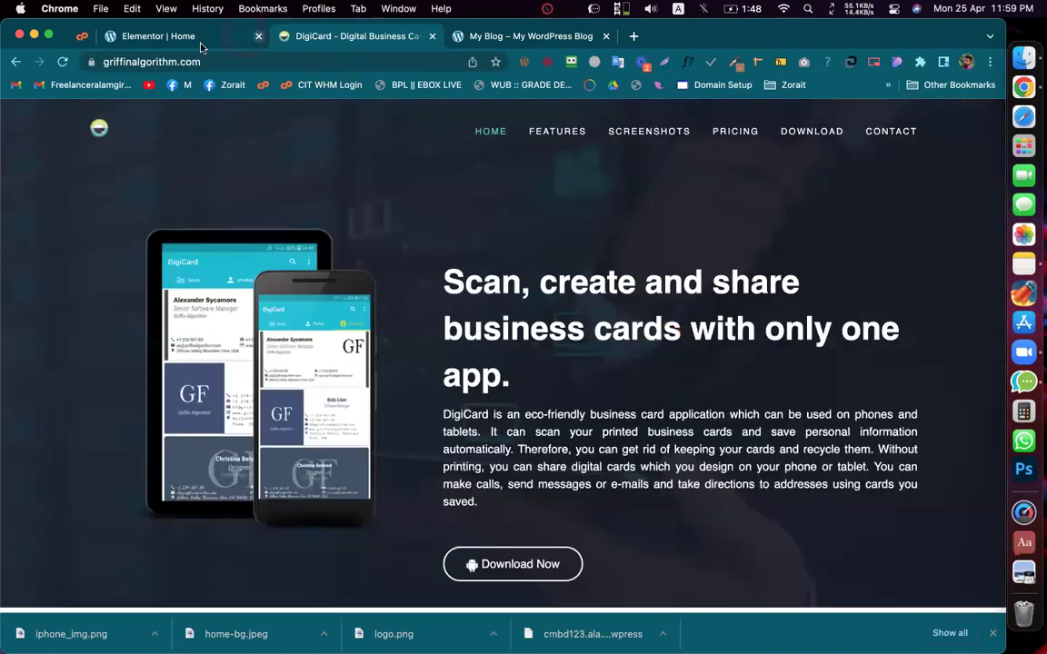
pyautogui.click(200, 42)
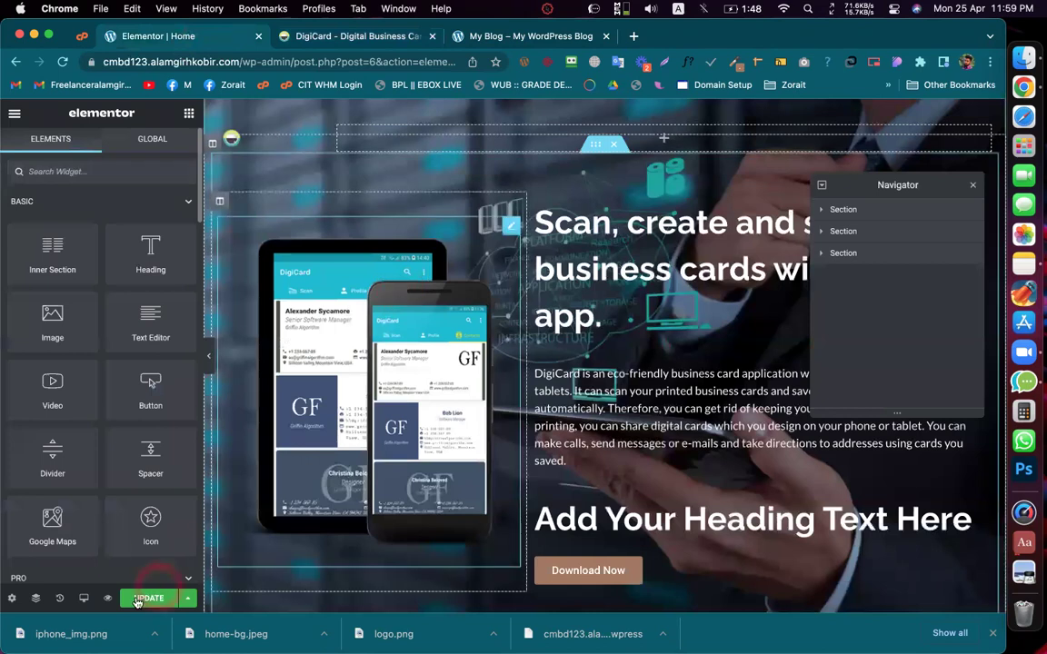
# Step: Update the Elementor Home page and reload the live DigiCard site from its hero
pyautogui.click(141, 598)
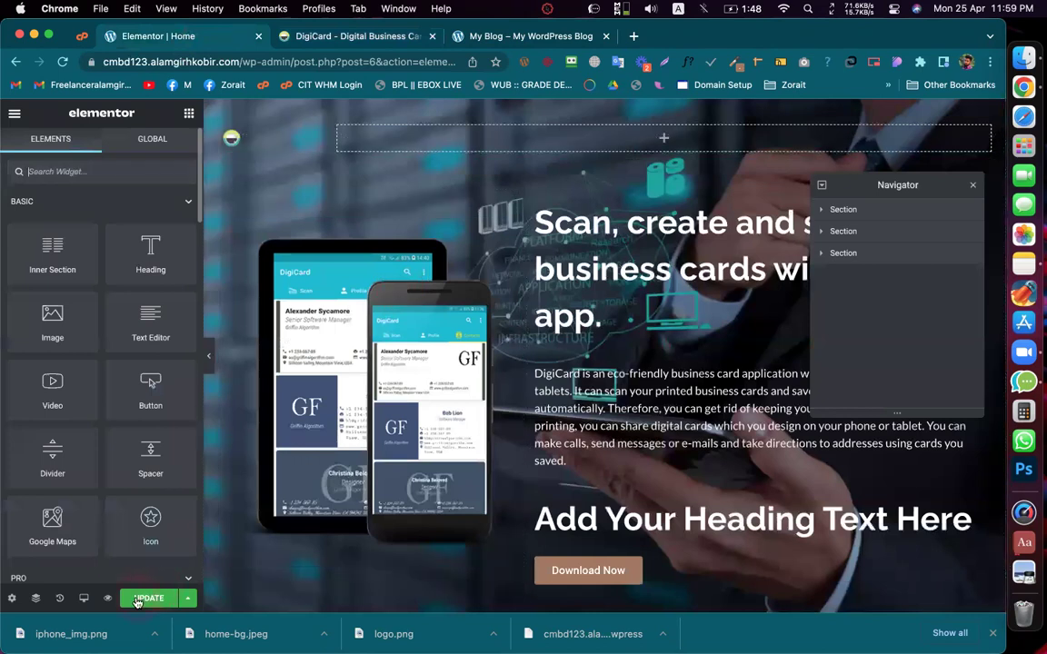
pyautogui.click(402, 40)
pyautogui.click(680, 258)
pyautogui.press('super+r')
pyautogui.scroll(15, 610, 262)
pyautogui.press('super+r')
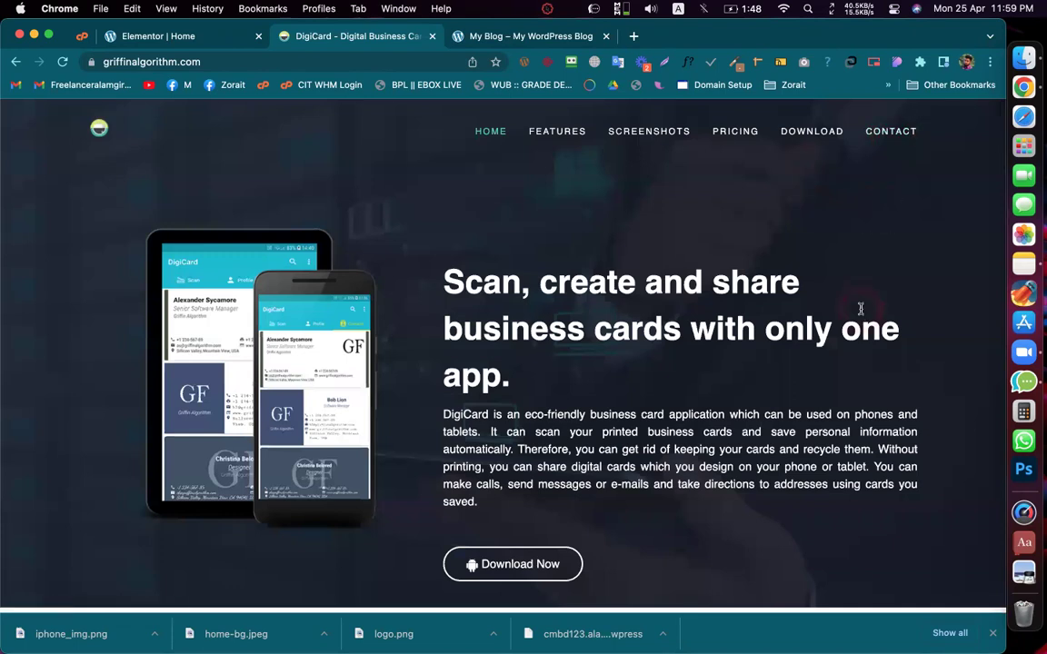
pyautogui.scroll(-2, 863, 306)
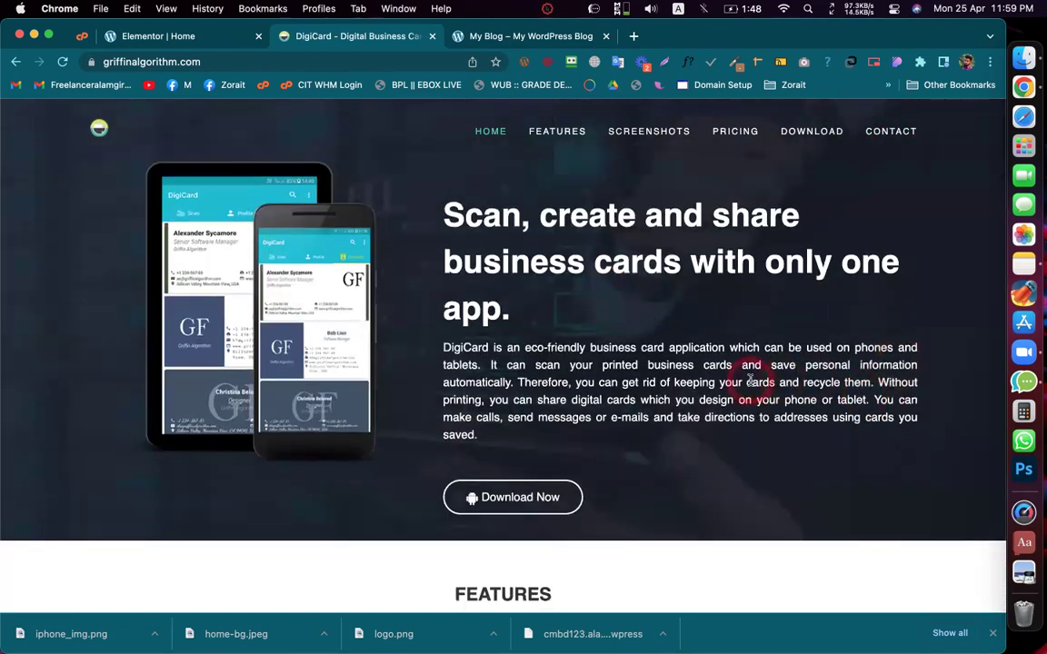
pyautogui.scroll(2, 748, 373)
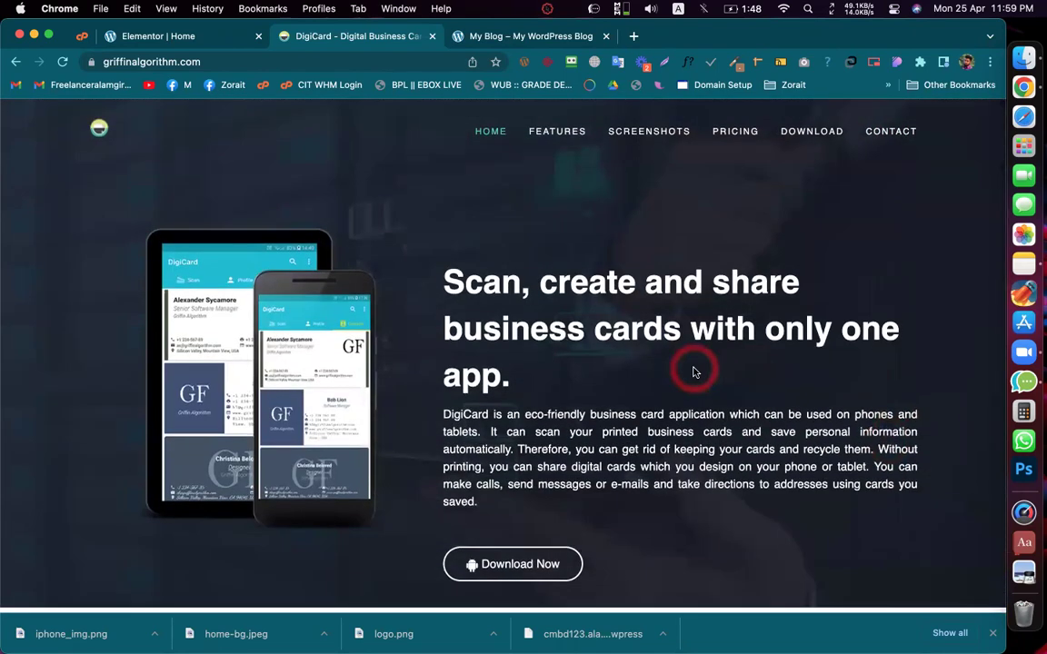
pyautogui.click(694, 372)
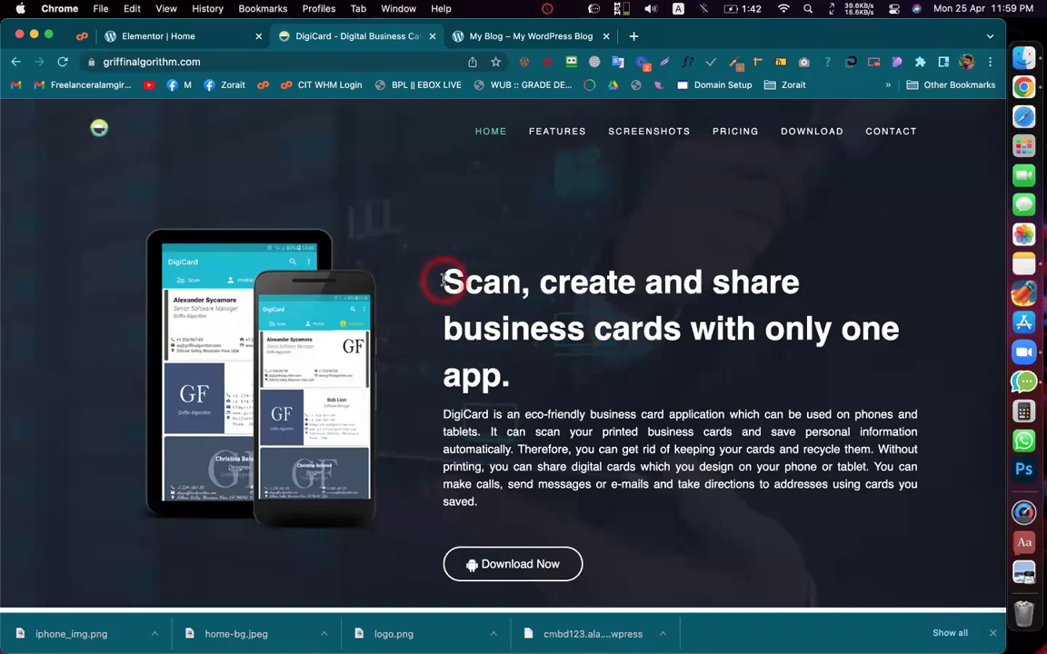
pyautogui.click(443, 281)
pyautogui.click(442, 282)
pyautogui.click(443, 281)
pyautogui.click(442, 280)
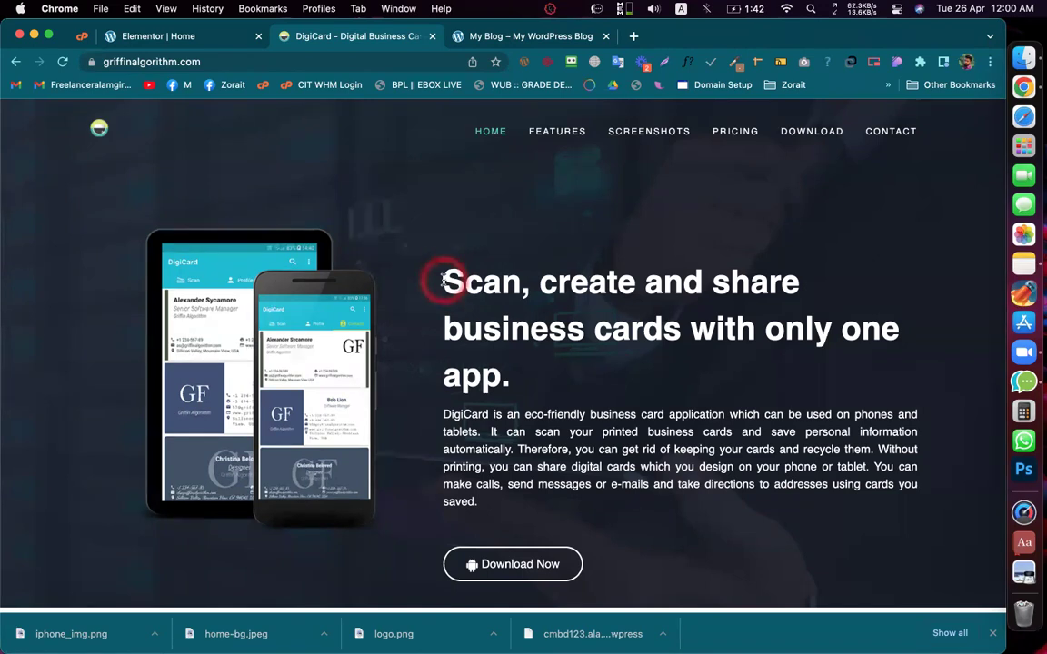
pyautogui.hotkey('ctrl', 'Up')
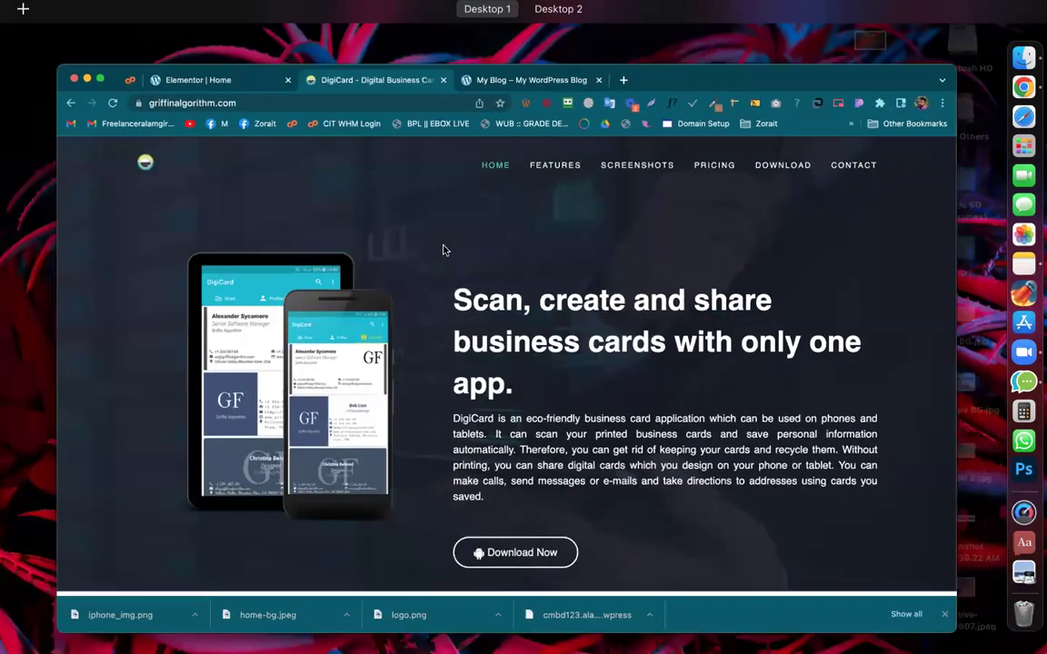
# Step: Review the live site's contact email via the CONTACT and HOME links, then return to Elementor Home
pyautogui.click(444, 248)
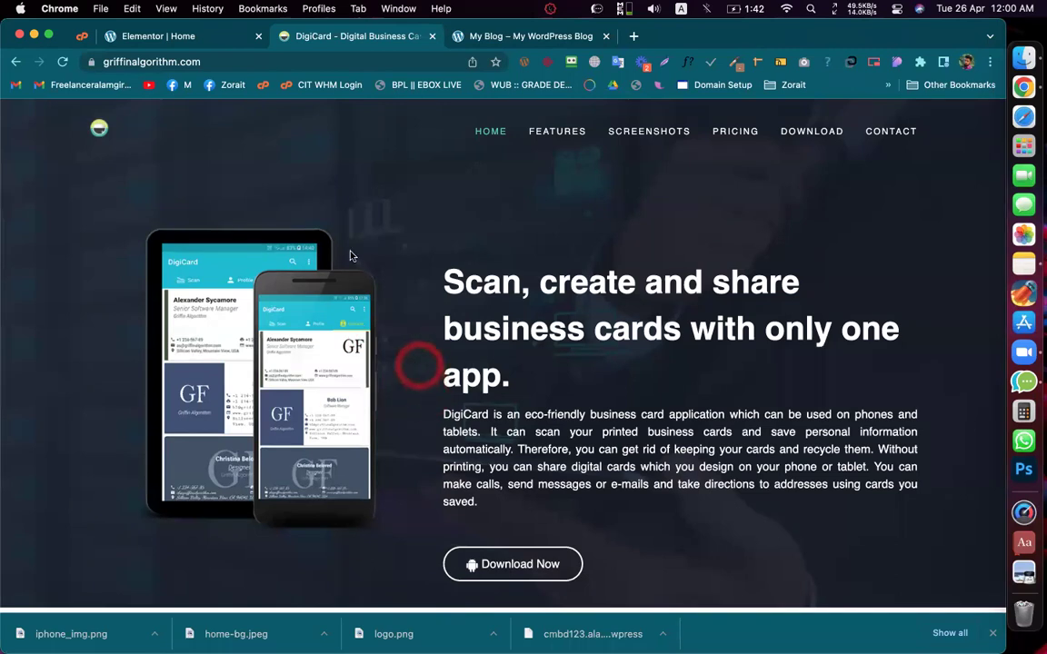
pyautogui.click(872, 133)
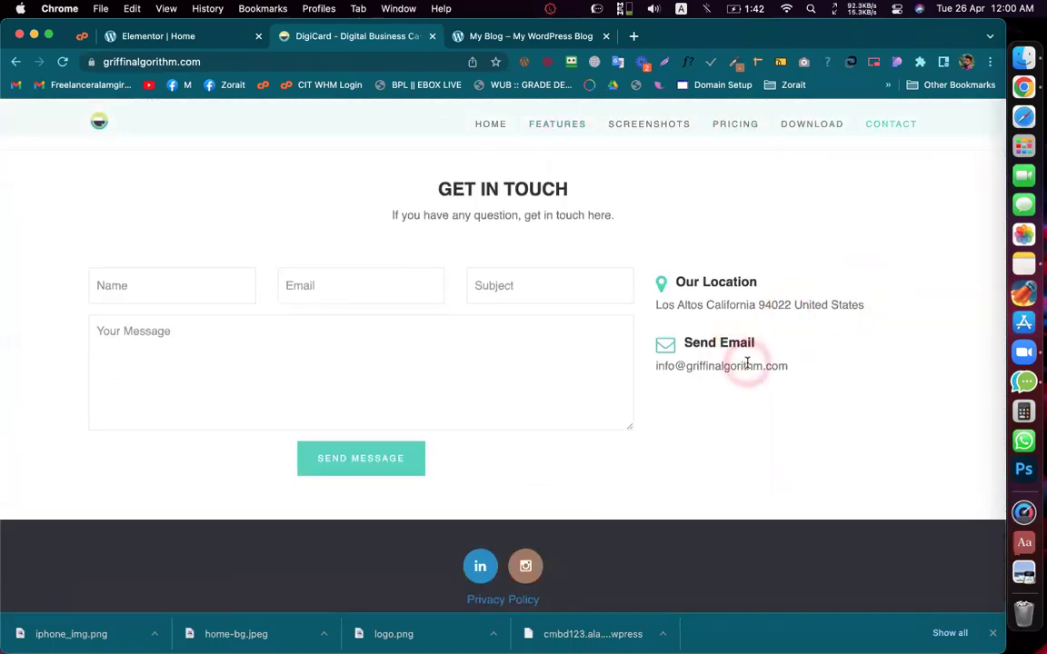
pyautogui.tripleClick(745, 363)
pyautogui.click(801, 373)
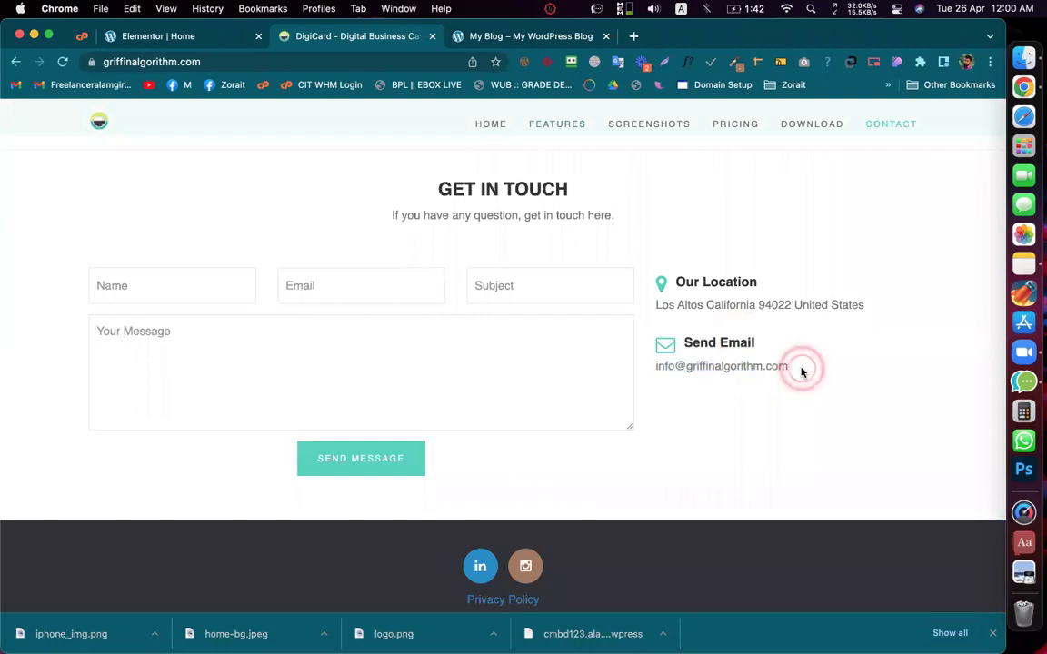
pyautogui.scroll(1, 795, 313)
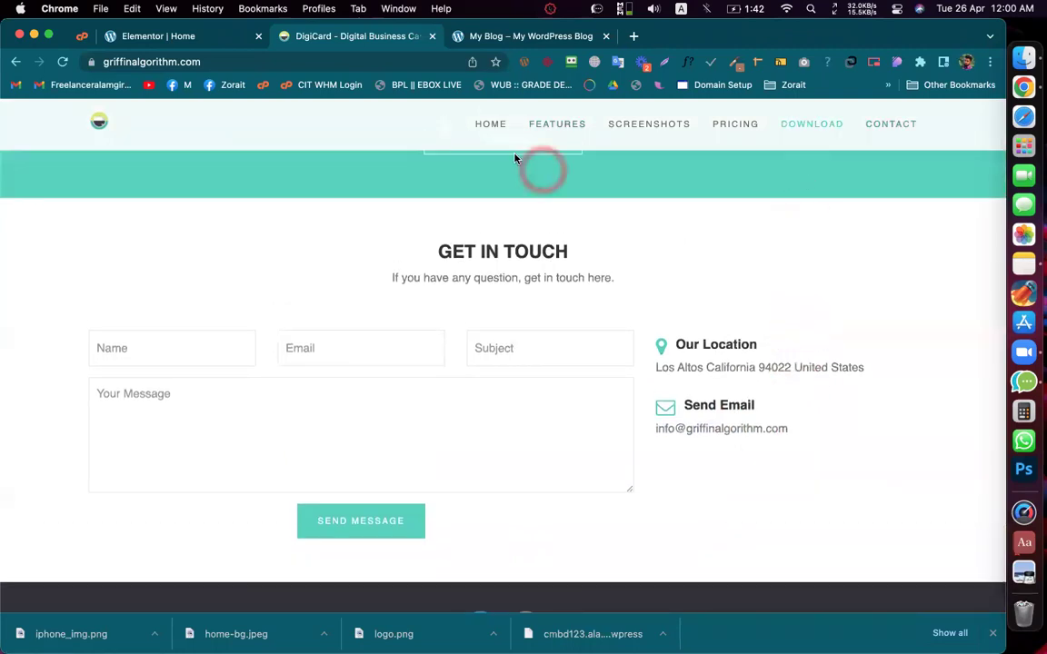
pyautogui.click(488, 124)
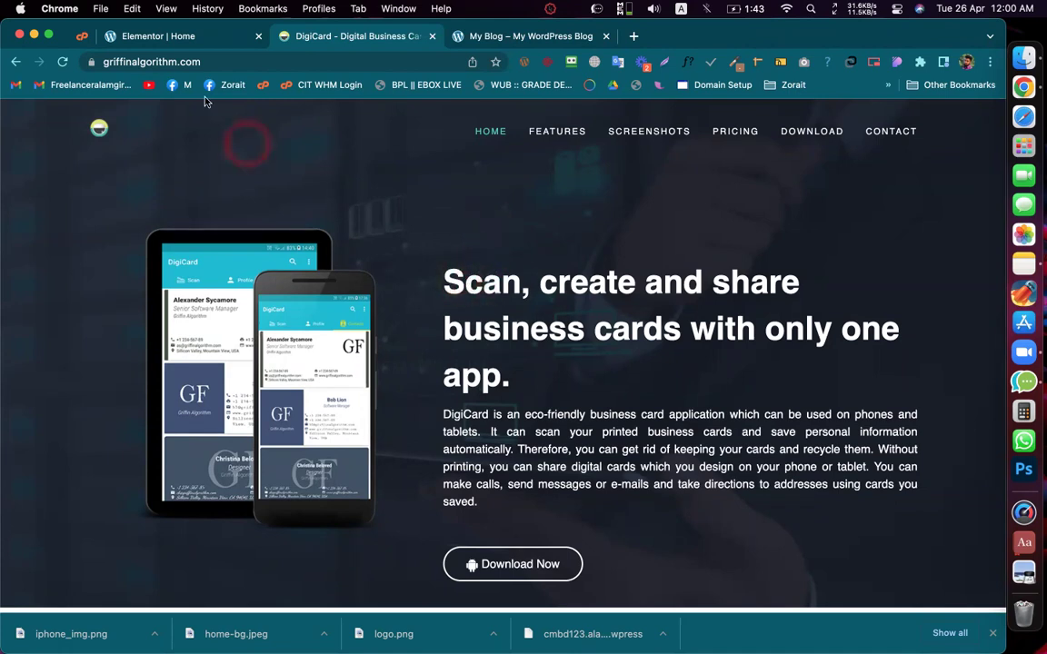
pyautogui.click(143, 41)
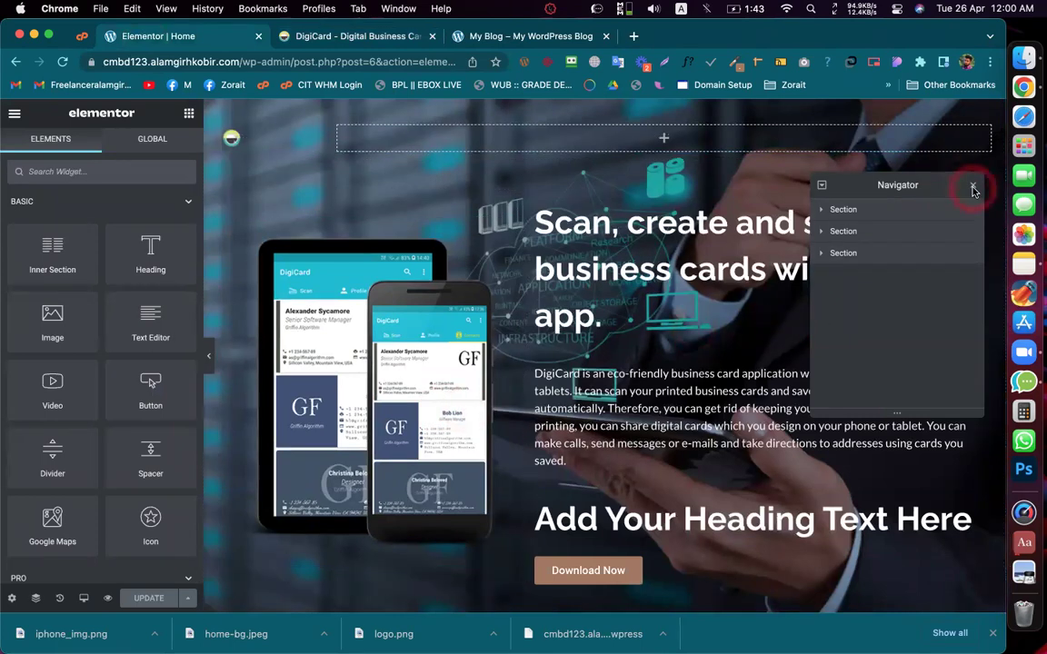
# Step: Close the Navigator panel so the Home hero with its Download Now button shows fully
pyautogui.click(972, 187)
pyautogui.scroll(-5, 697, 257)
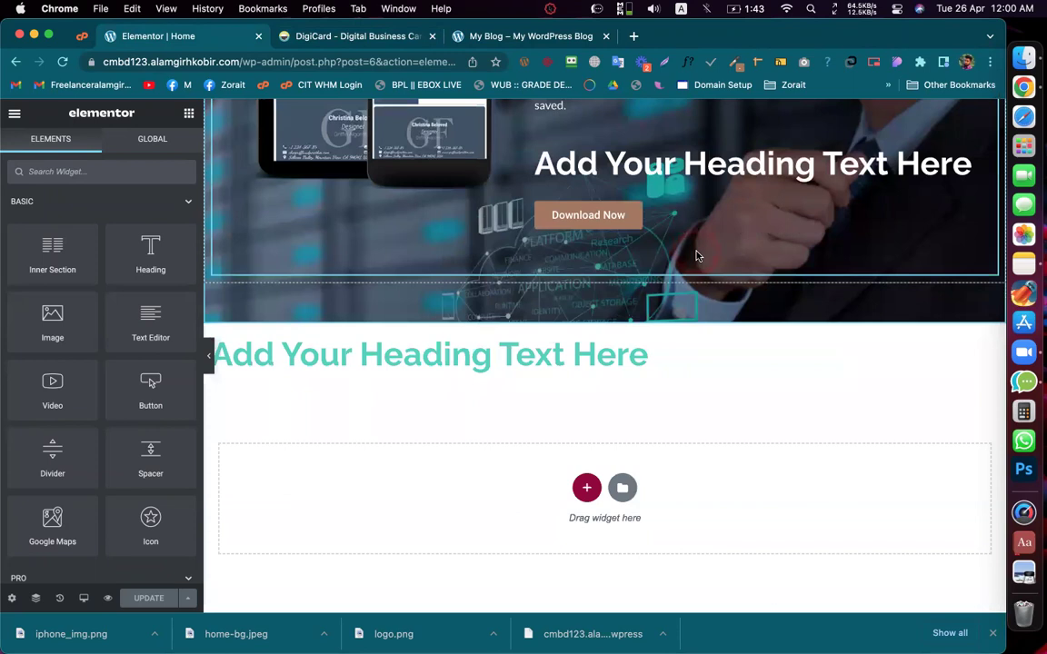
pyautogui.scroll(5, 697, 256)
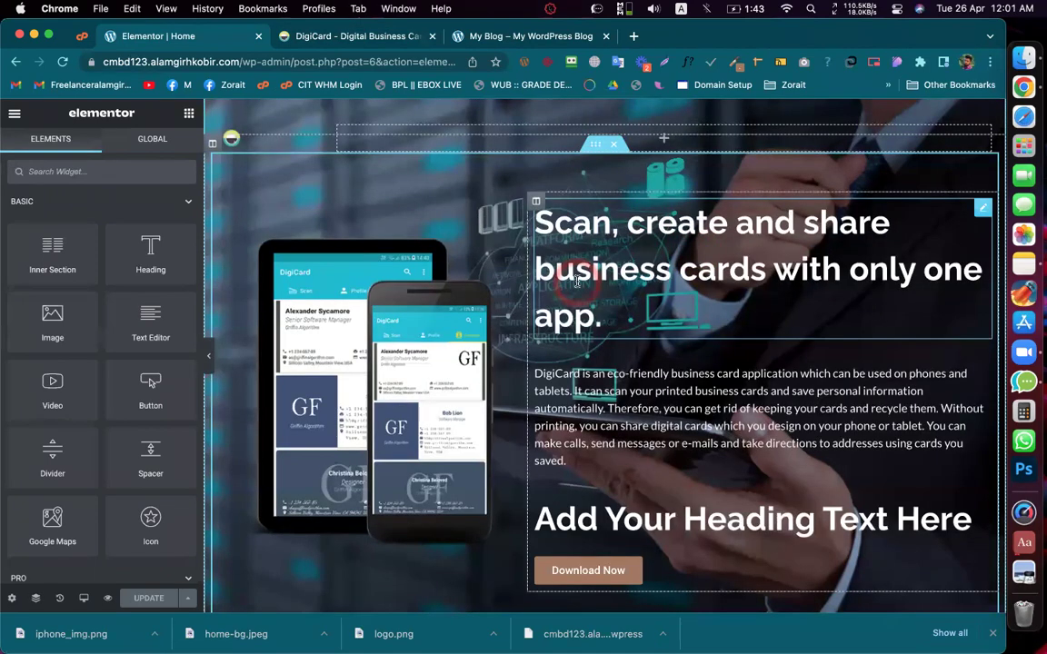
pyautogui.click(215, 40)
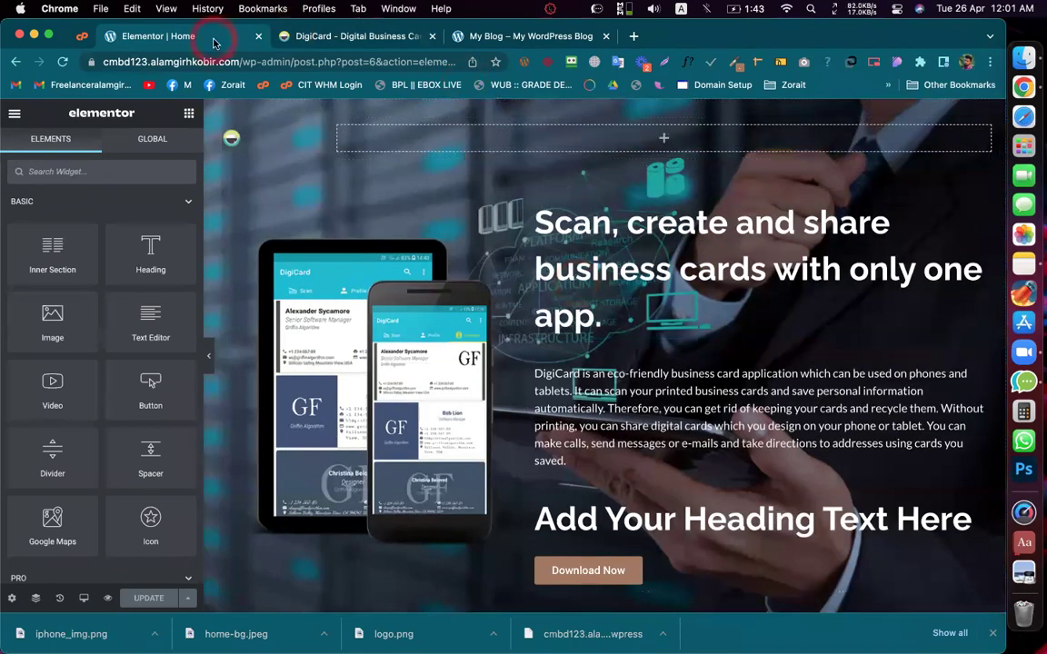
# Step: Scroll the live DigiCard site down to its Screenshots section
pyautogui.click(357, 37)
pyautogui.scroll(-8, 460, 219)
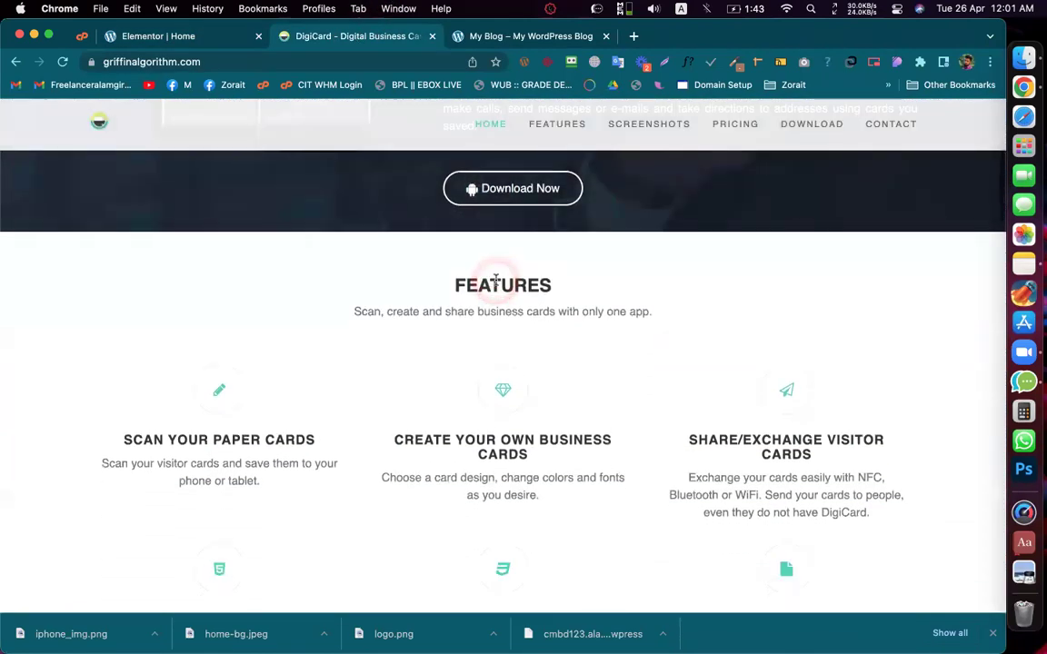
pyautogui.scroll(8, 495, 280)
pyautogui.scroll(-9, 496, 280)
pyautogui.scroll(-11, 496, 279)
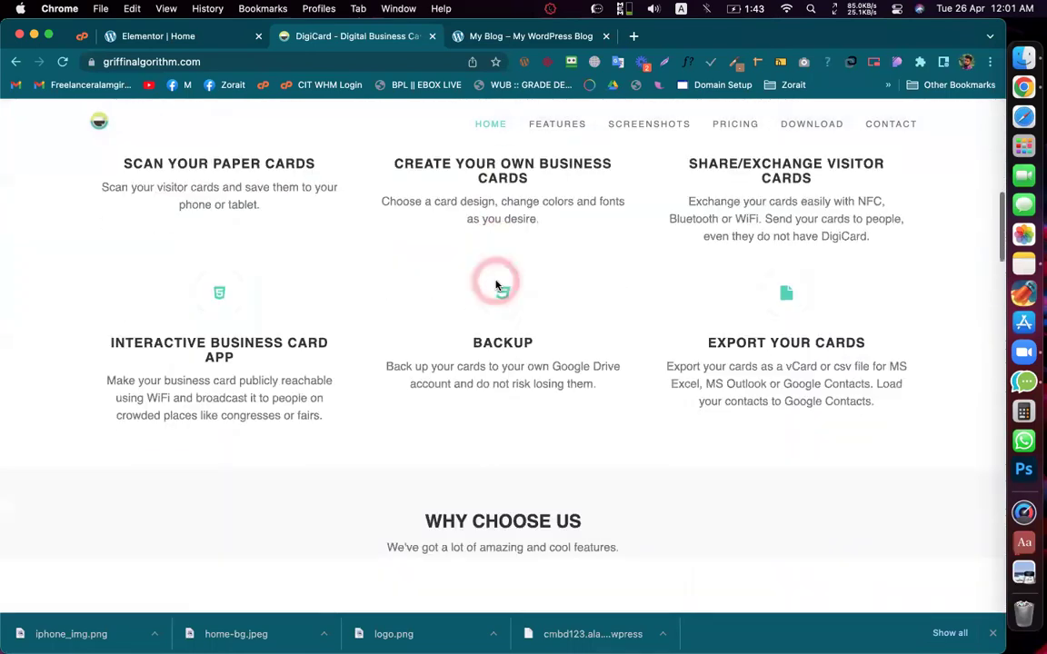
pyautogui.scroll(-12, 533, 374)
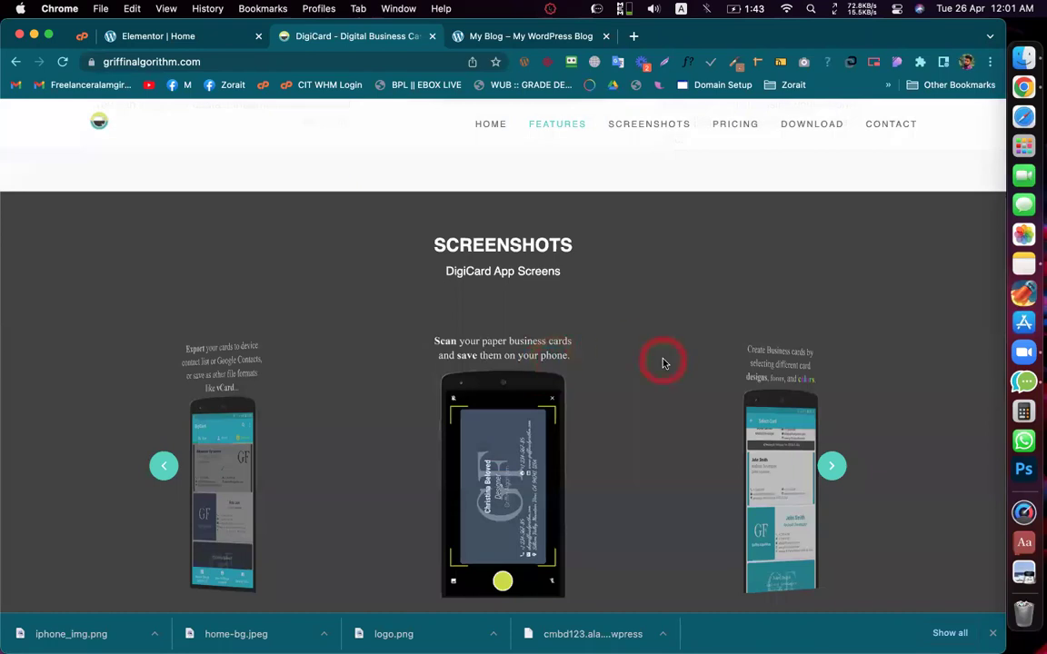
pyautogui.scroll(-3, 664, 364)
# Step: Step the DigiCard App Screens carousel through Broadcast, Add more information and Make a call to Back up
pyautogui.click(833, 352)
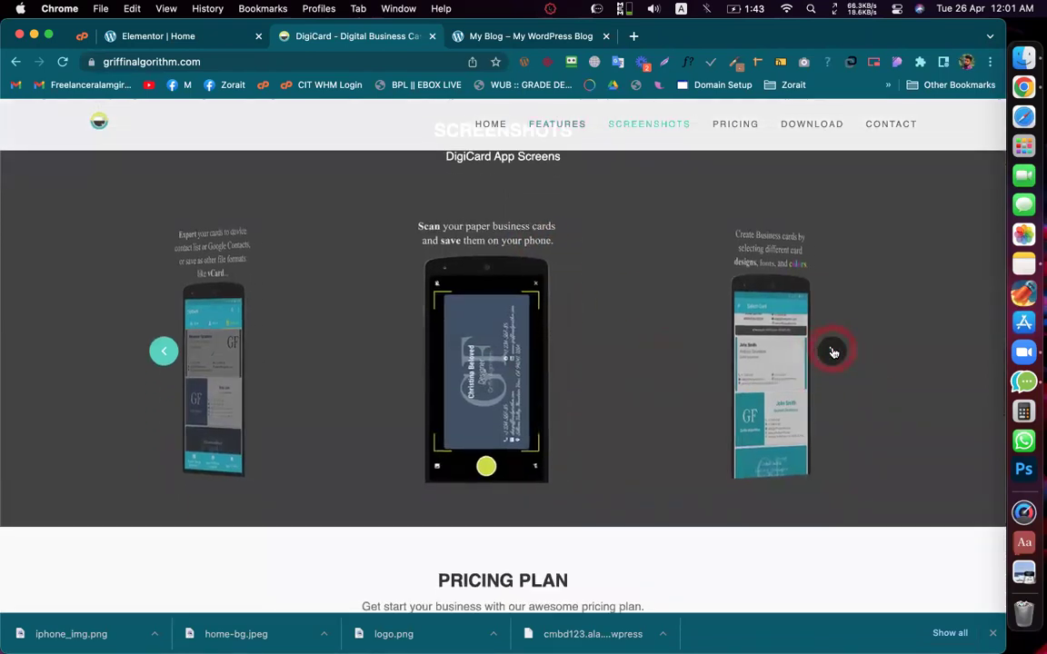
pyautogui.click(834, 352)
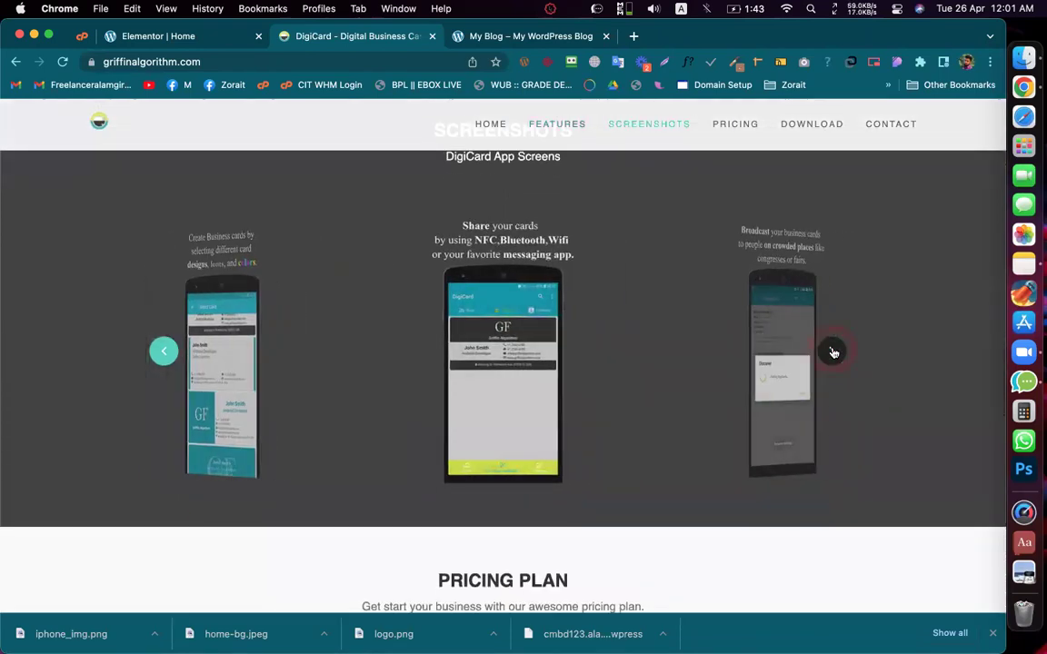
pyautogui.click(833, 353)
pyautogui.scroll(2, 834, 353)
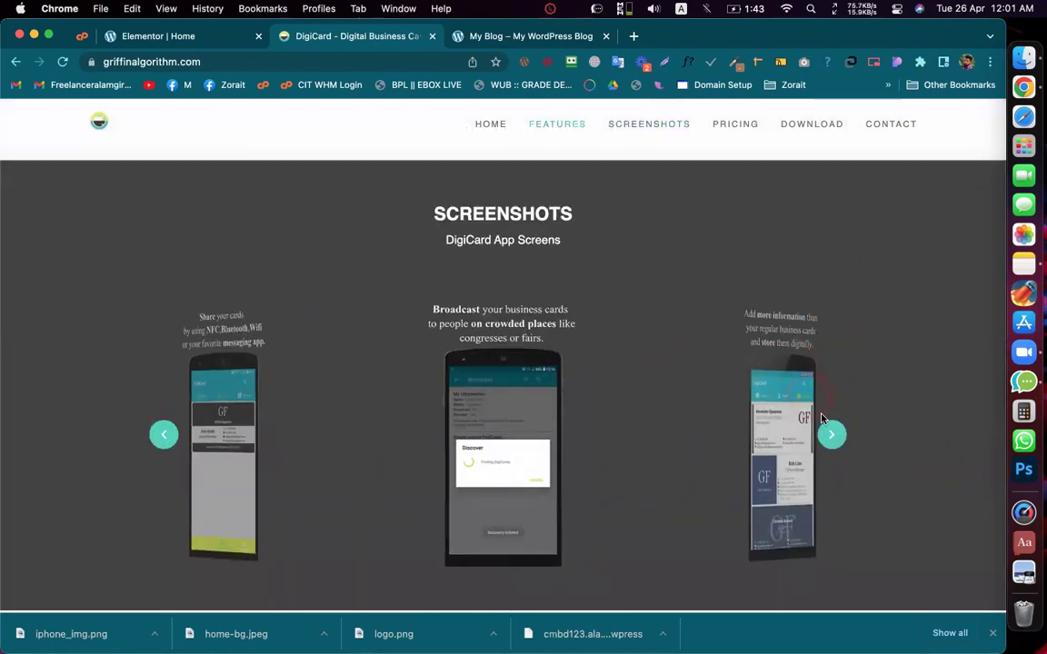
pyautogui.click(828, 436)
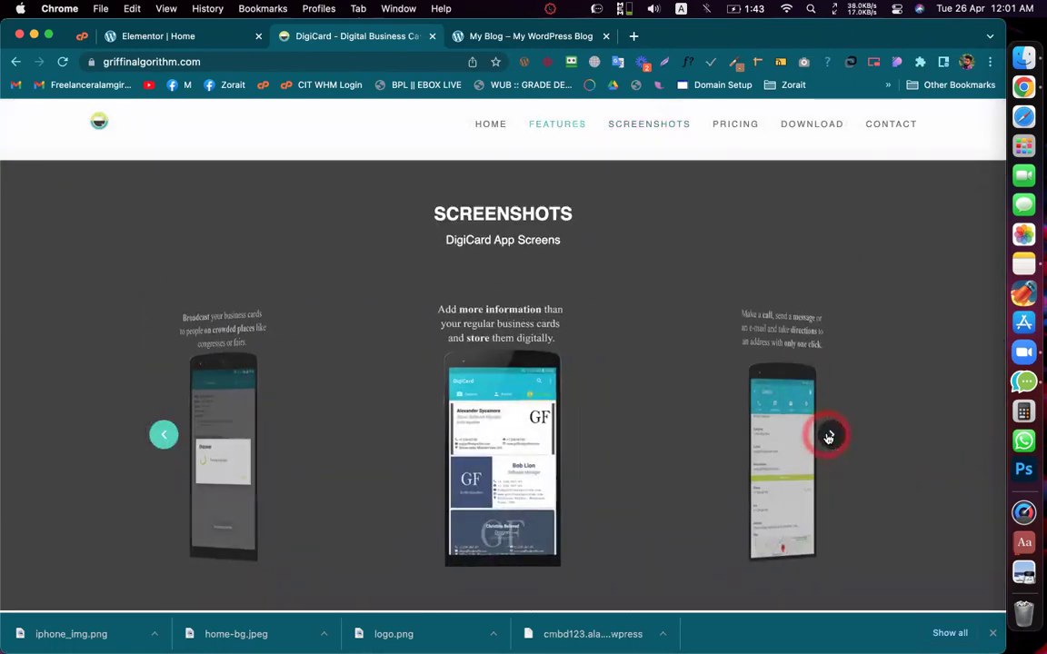
pyautogui.click(829, 437)
pyautogui.click(829, 436)
pyautogui.scroll(-2, 828, 436)
pyautogui.scroll(1, 829, 413)
pyautogui.click(828, 413)
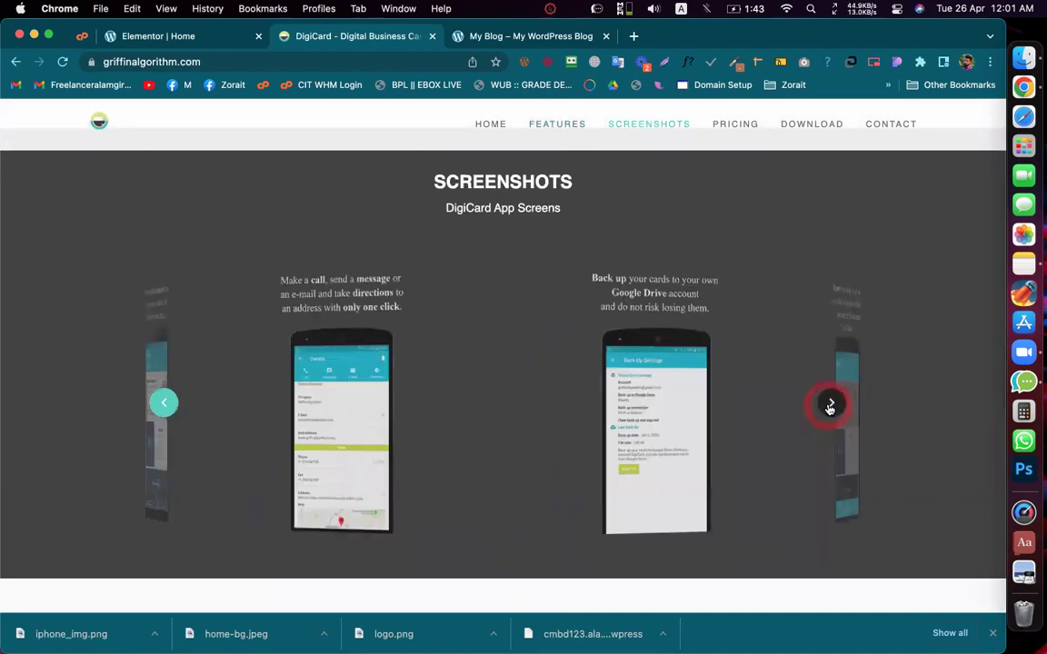
pyautogui.moveTo(509, 315); pyautogui.dragTo(718, 282)
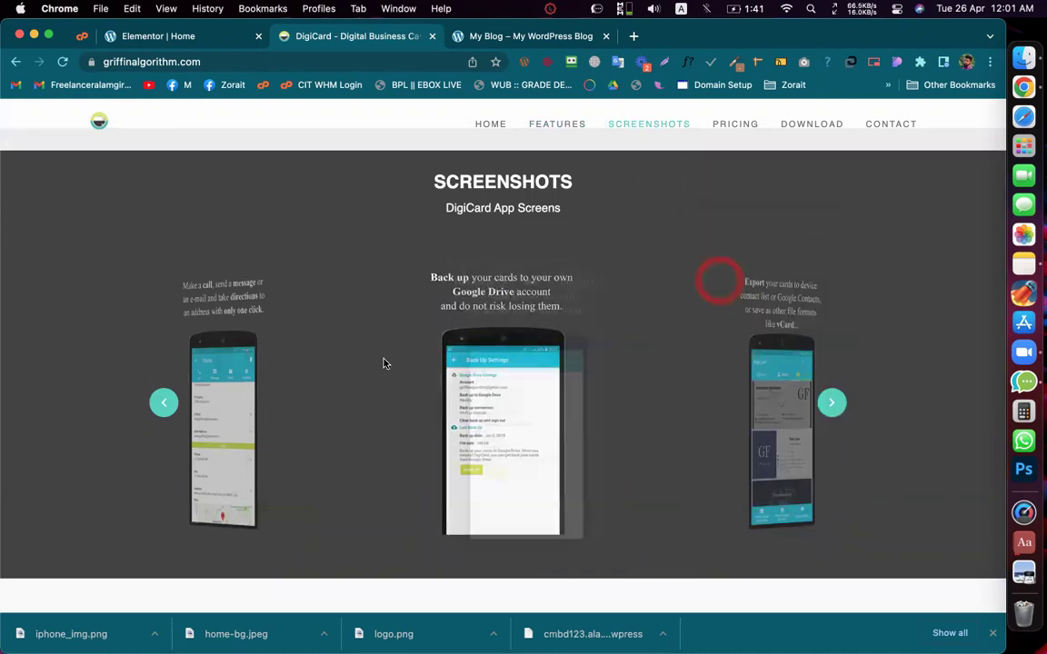
pyautogui.moveTo(778, 364); pyautogui.dragTo(602, 303)
pyautogui.scroll(-5, 602, 304)
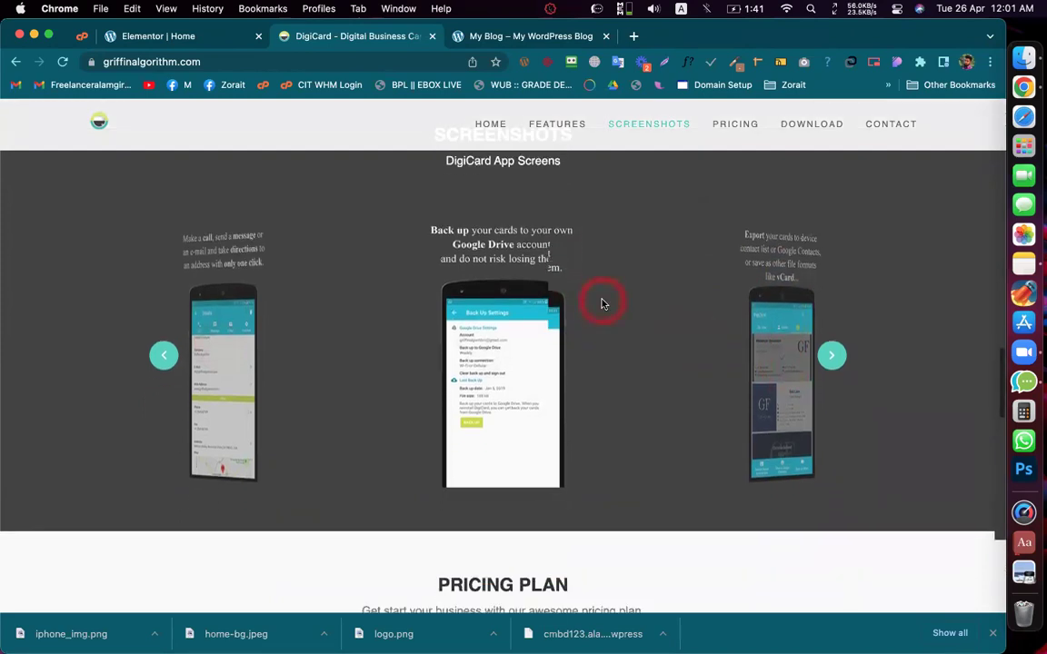
pyautogui.scroll(6, 545, 263)
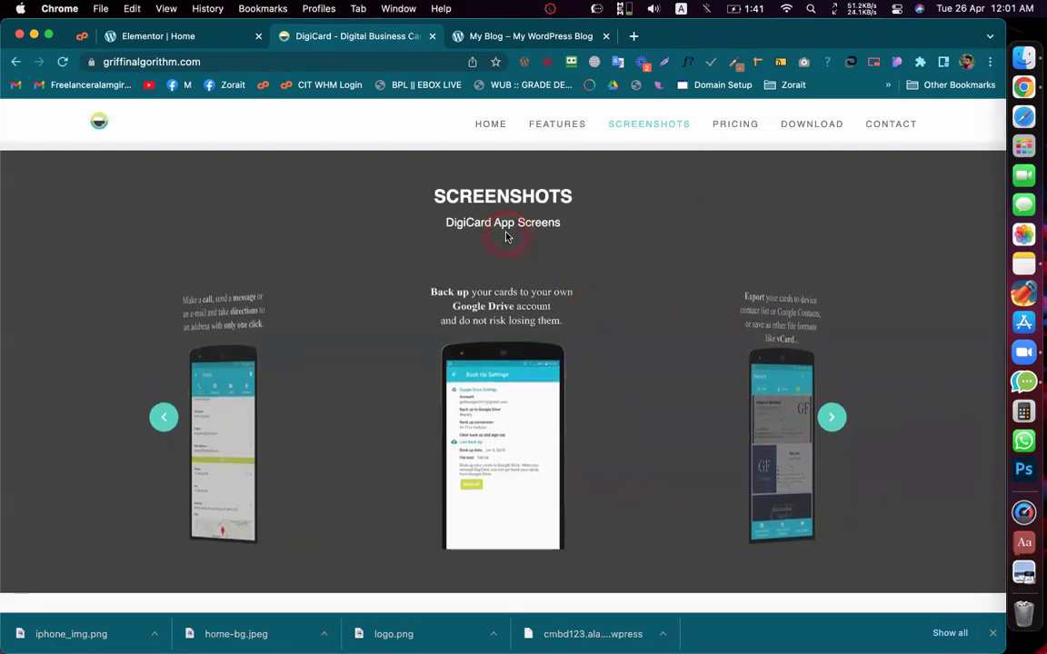
# Step: Compare the Elementor page against the live DigiCard hero by switching between their tabs
pyautogui.click(193, 35)
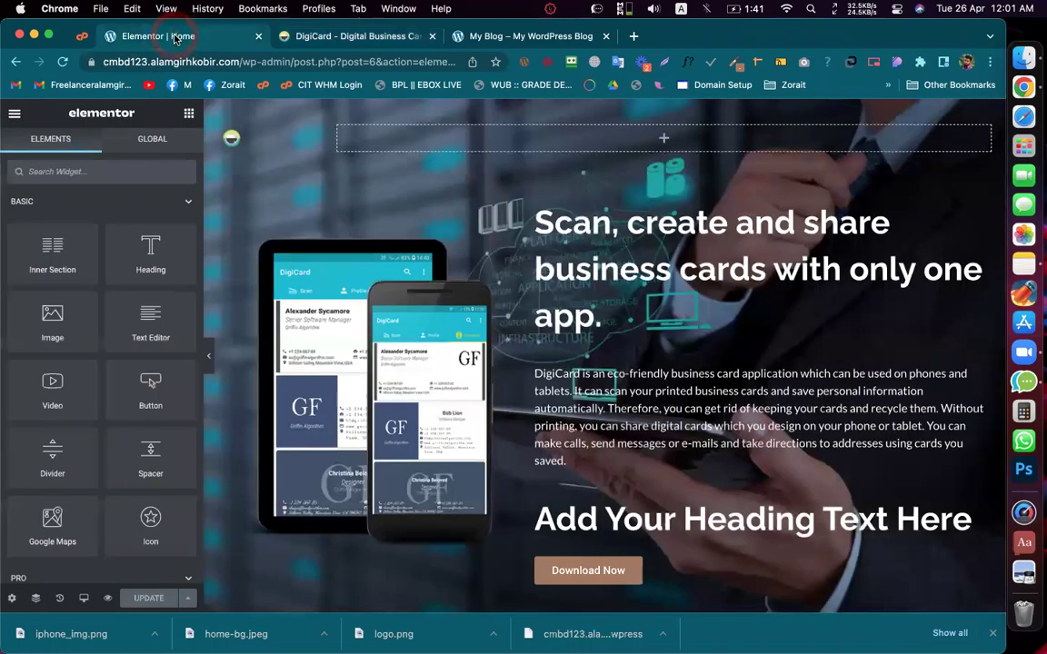
pyautogui.scroll(-5, 517, 337)
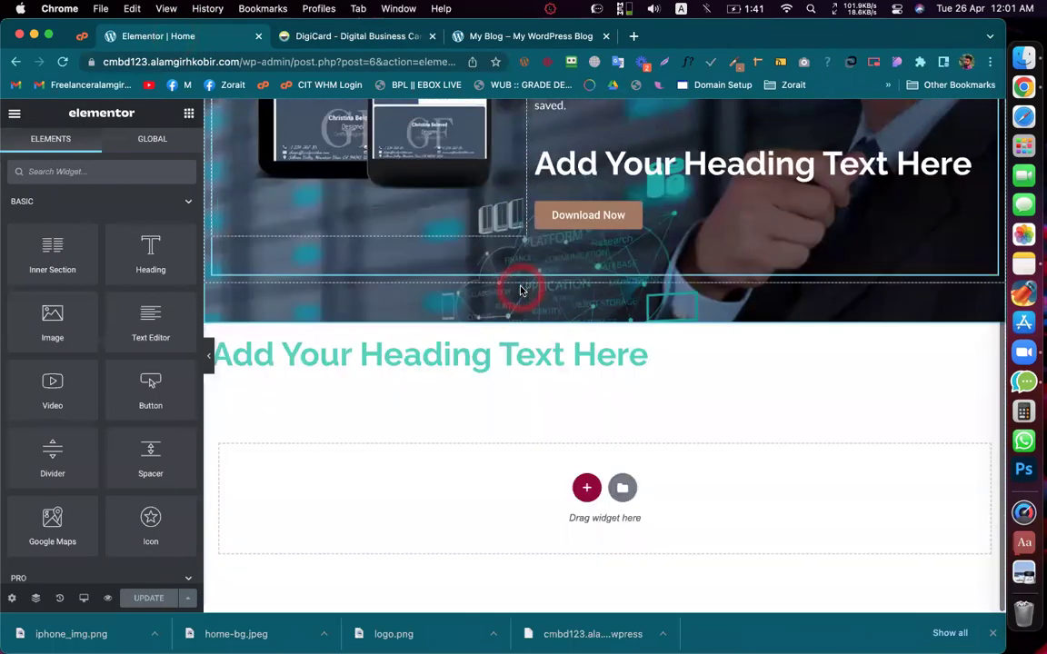
pyautogui.click(348, 36)
pyautogui.scroll(5, 394, 222)
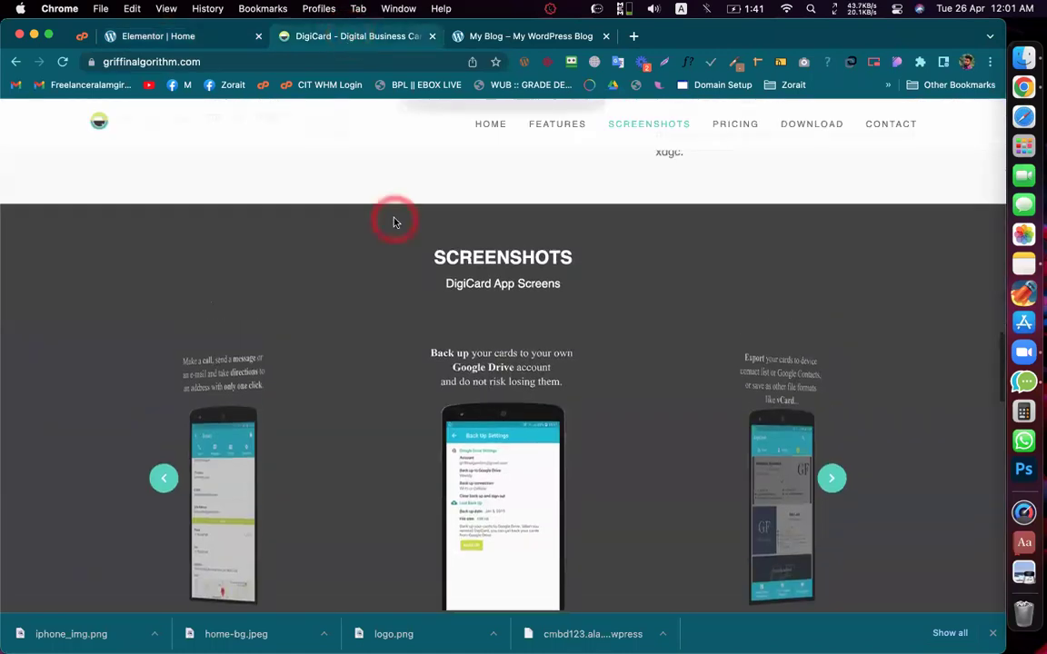
pyautogui.scroll(10, 394, 222)
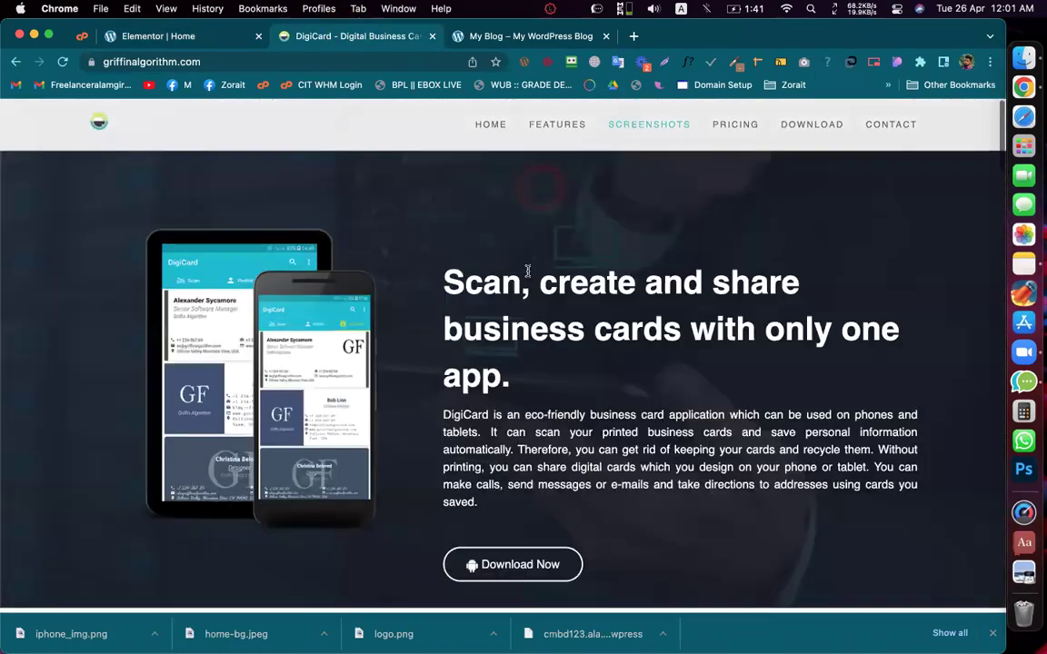
pyautogui.scroll(-2, 527, 271)
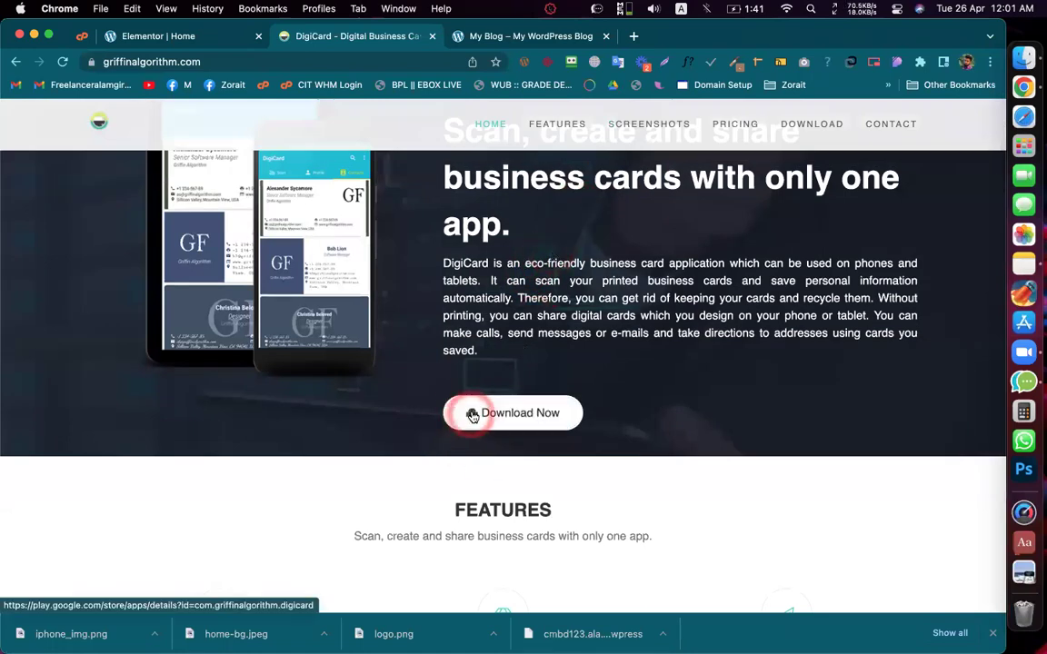
# Step: Open a new blank tab to the right of the DigiCard tab
pyautogui.click(178, 38)
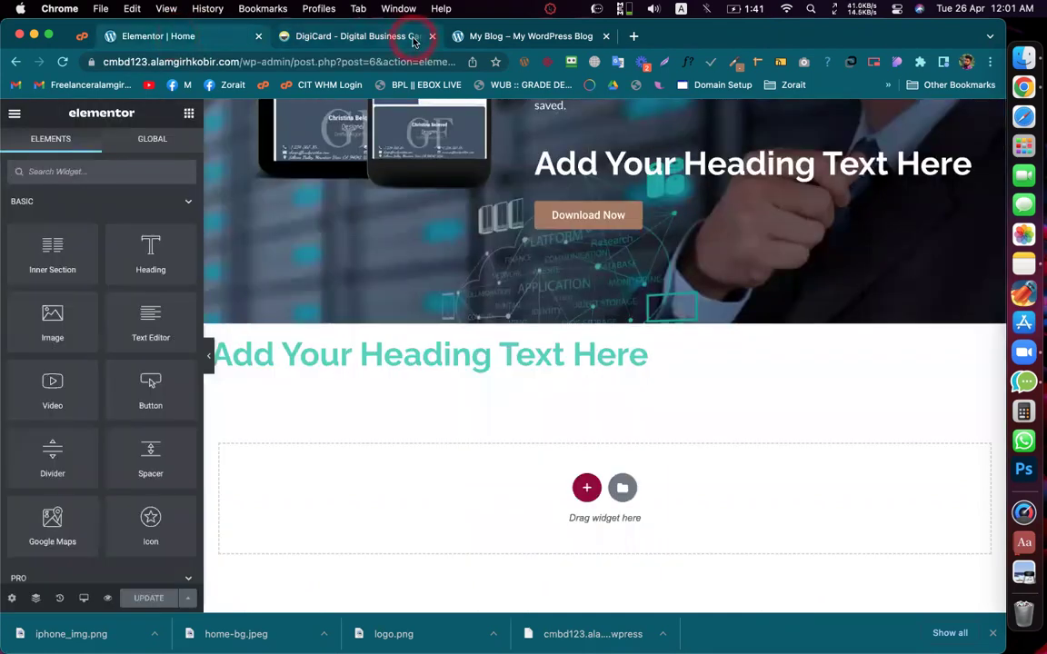
pyautogui.rightClick(414, 40)
pyautogui.click(442, 45)
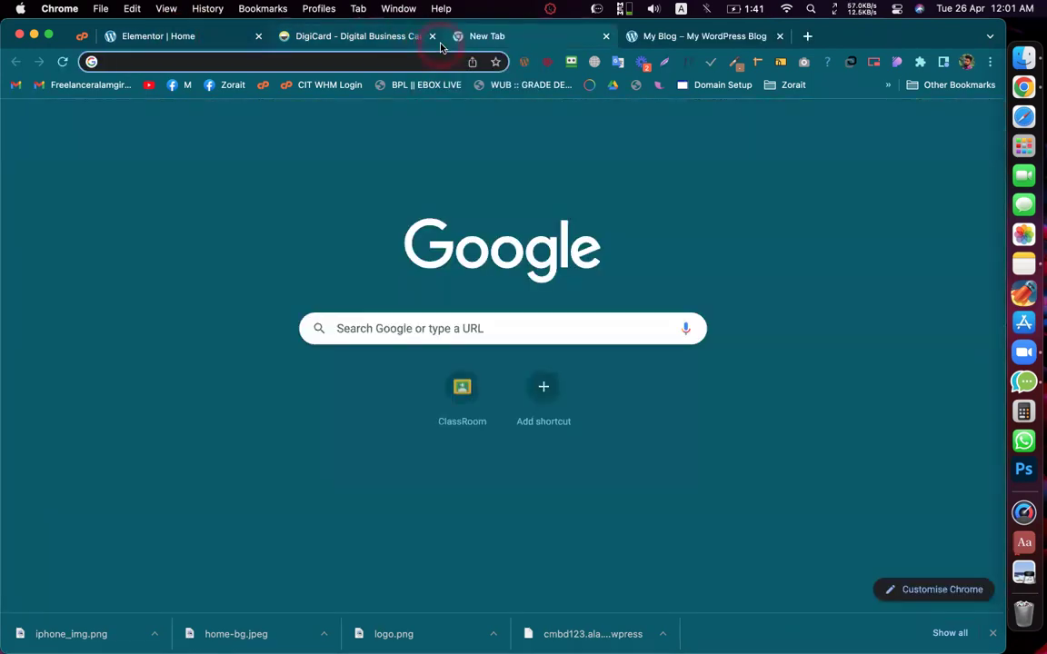
# Step: Search Google for 'font awesome' and open the fontawesome.com result
pyautogui.write('fon')
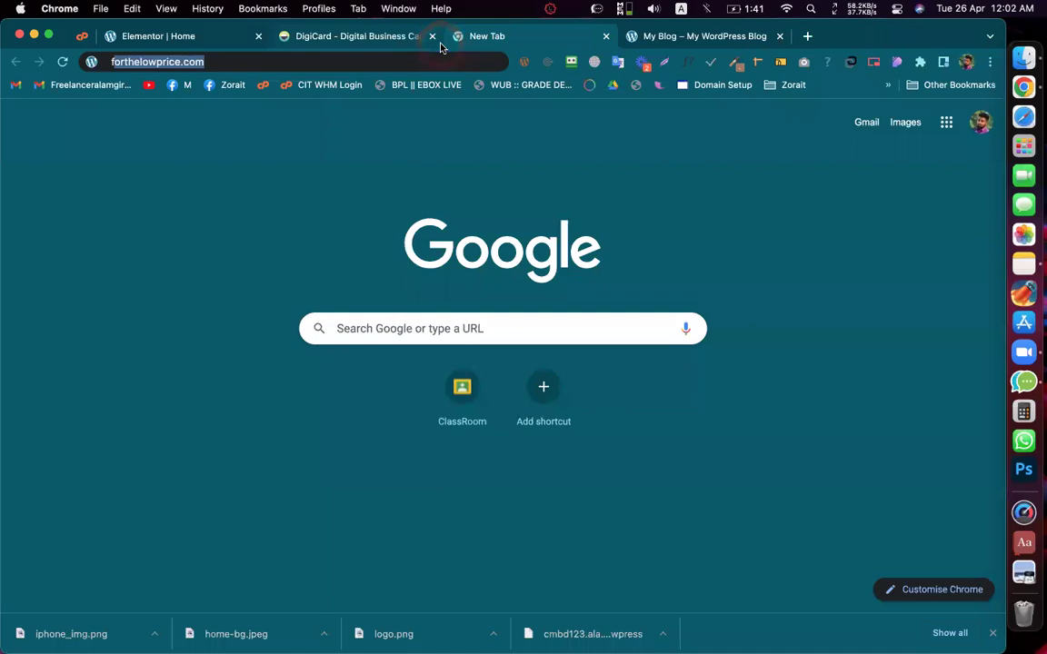
pyautogui.write('t a')
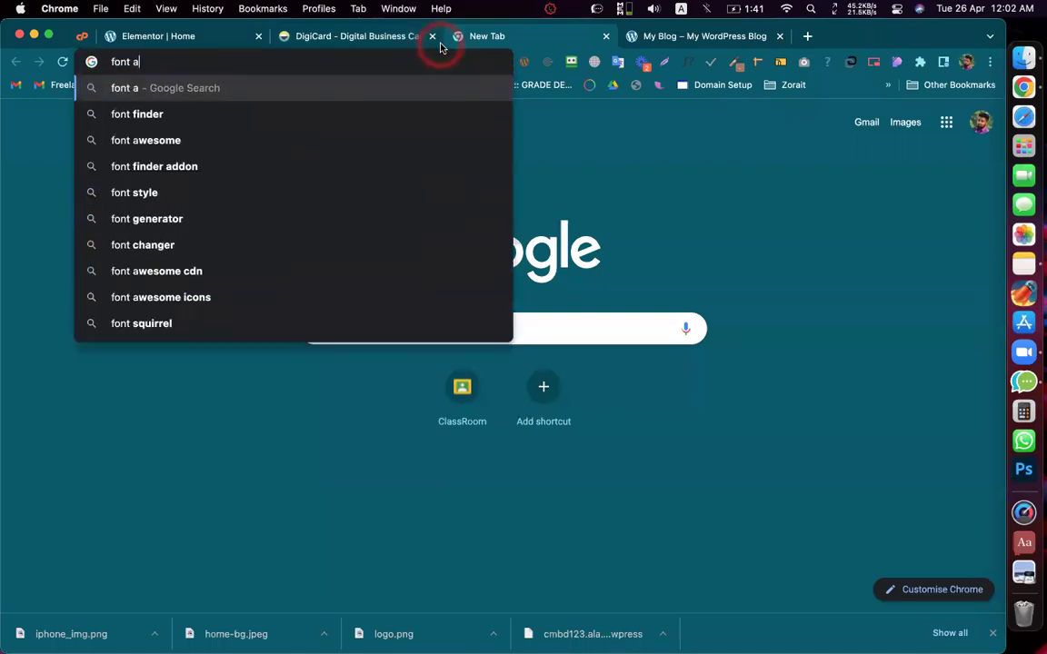
pyautogui.write('wesome')
pyautogui.press('Return')
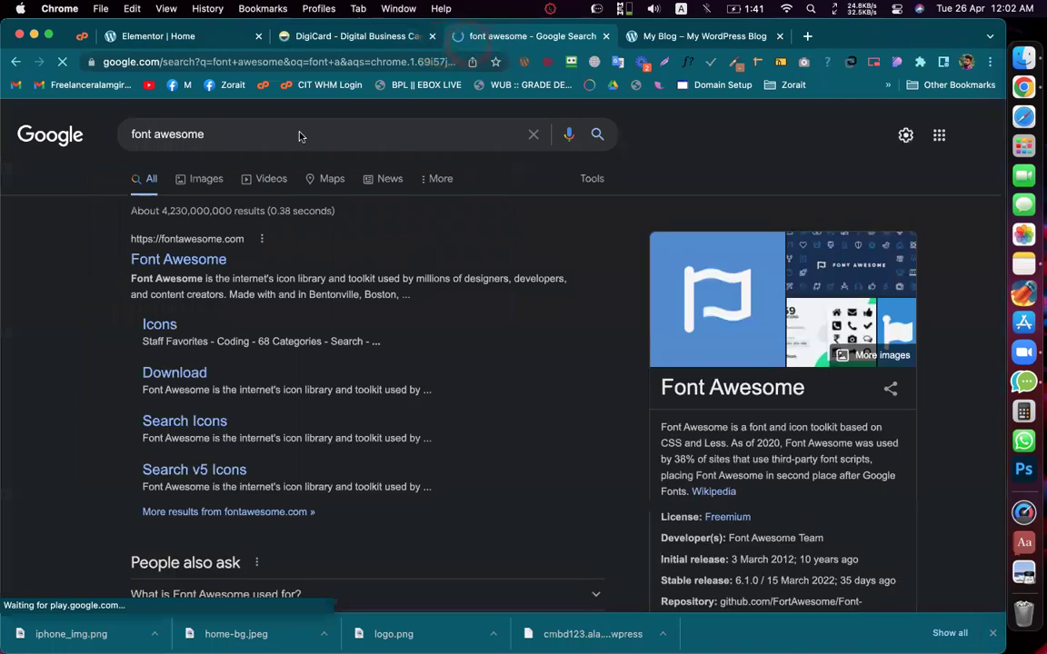
pyautogui.click(159, 260)
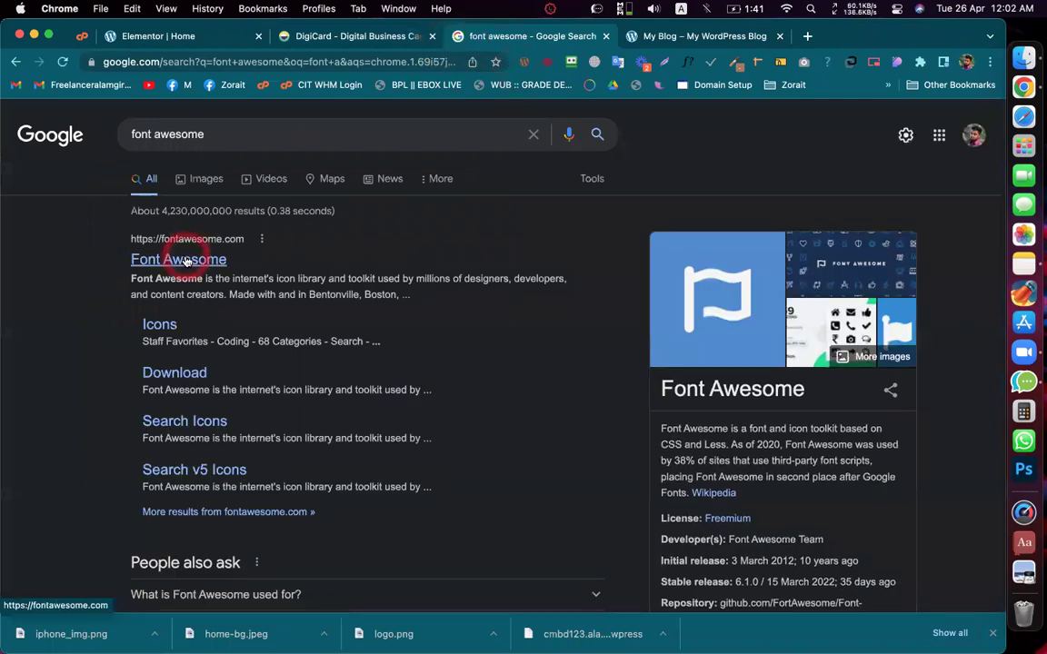
# Step: Open Font Awesome's free getting-started page
pyautogui.click(525, 35)
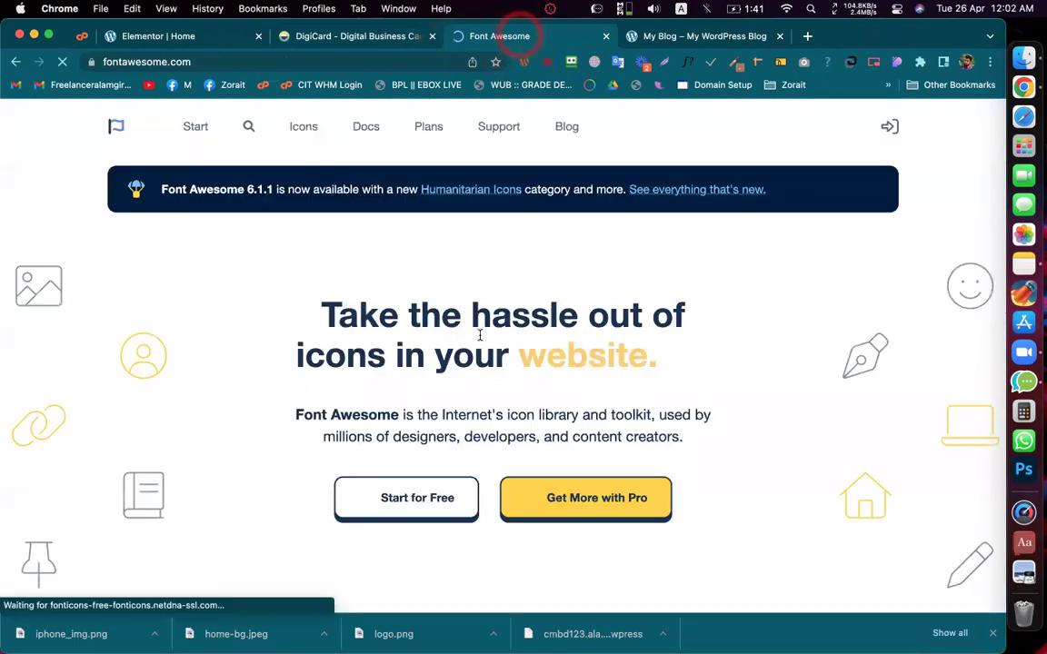
pyautogui.scroll(-1, 468, 349)
pyautogui.click(457, 363)
pyautogui.scroll(1, 459, 382)
pyautogui.click(407, 497)
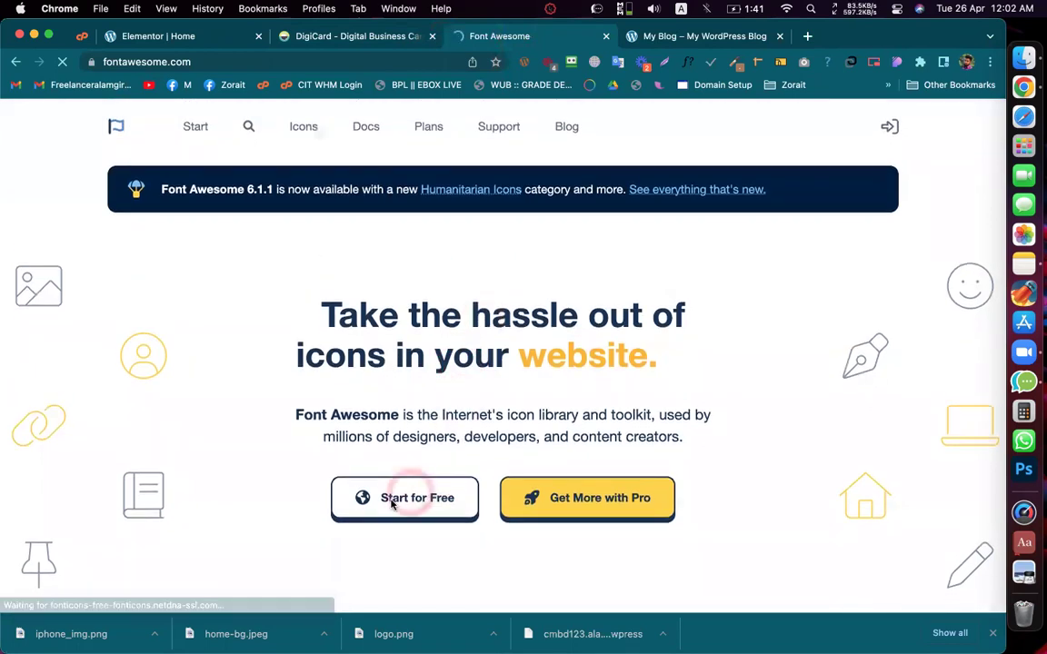
# Step: Open the Font Awesome icon library search, then switch back to the DigiCard tab
pyautogui.click(309, 127)
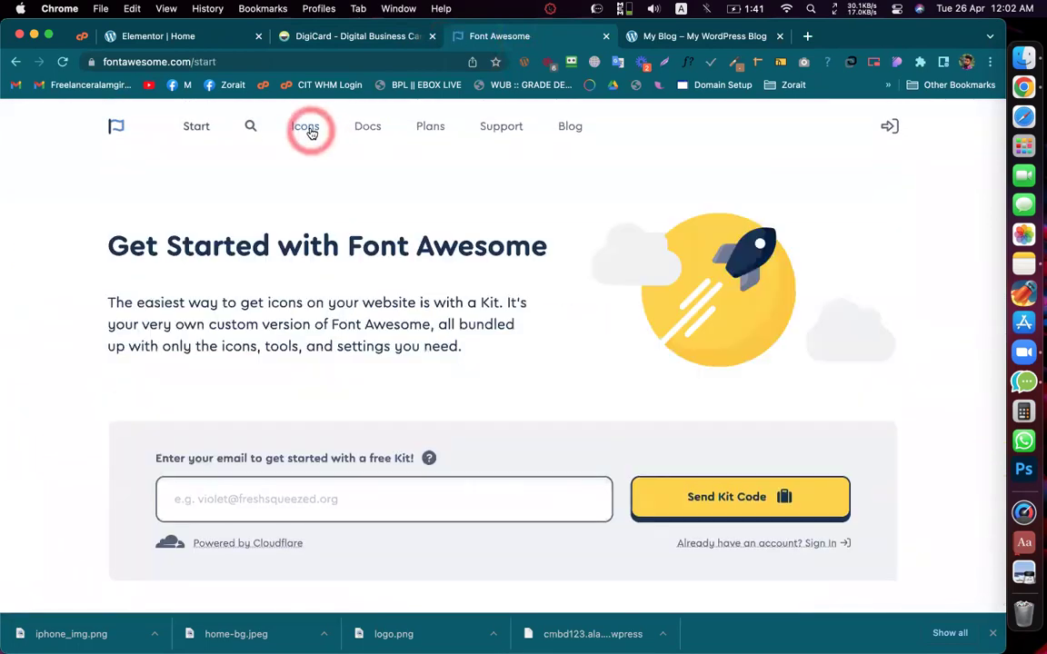
pyautogui.click(402, 418)
pyautogui.scroll(-2, 405, 416)
pyautogui.scroll(2, 404, 416)
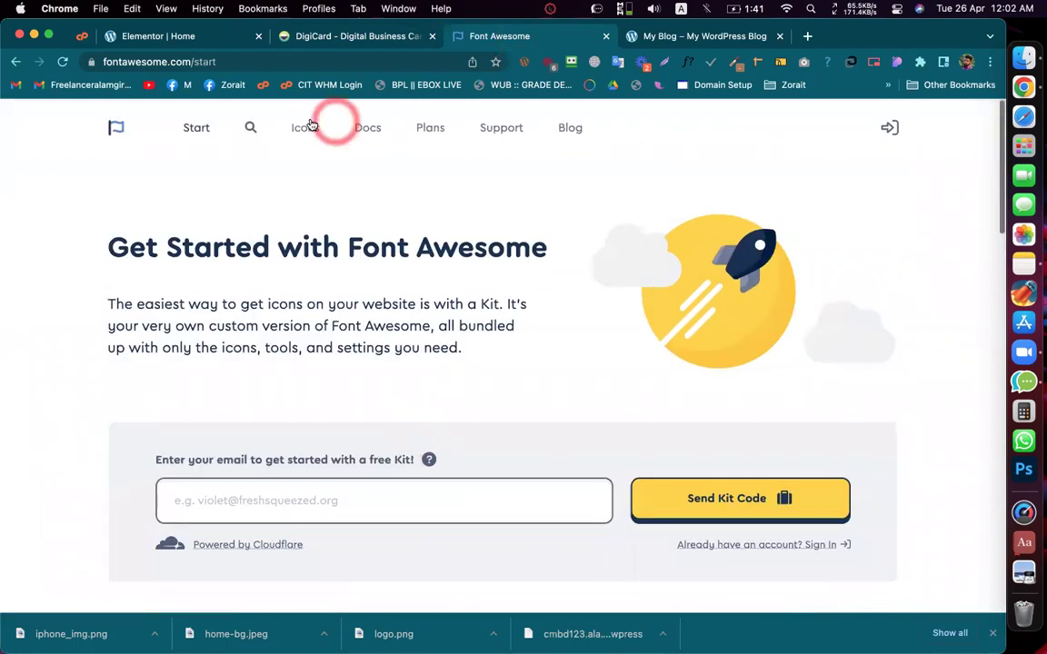
pyautogui.click(300, 125)
pyautogui.click(305, 198)
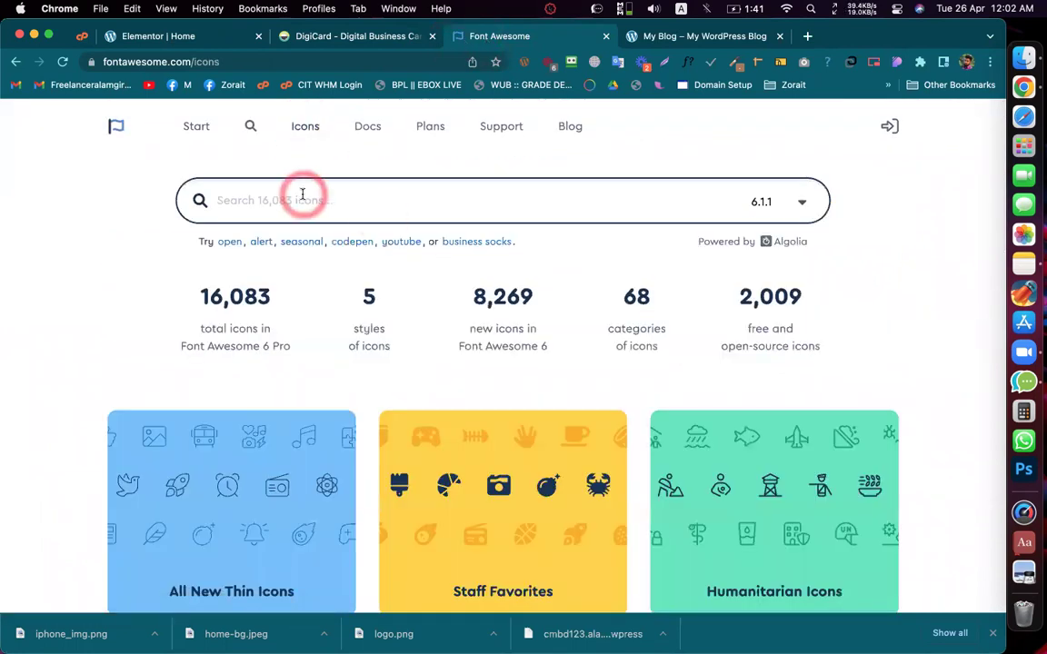
pyautogui.click(320, 38)
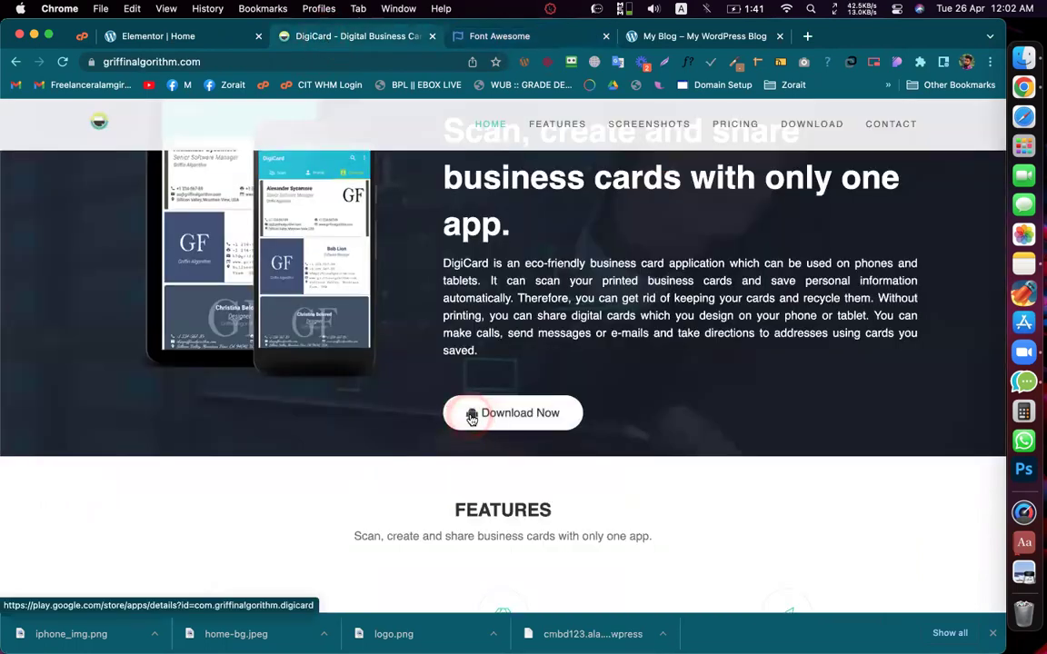
# Step: Inspect the Download Now button in DevTools and copy its 'fa fa-android' icon class
pyautogui.rightClick(472, 418)
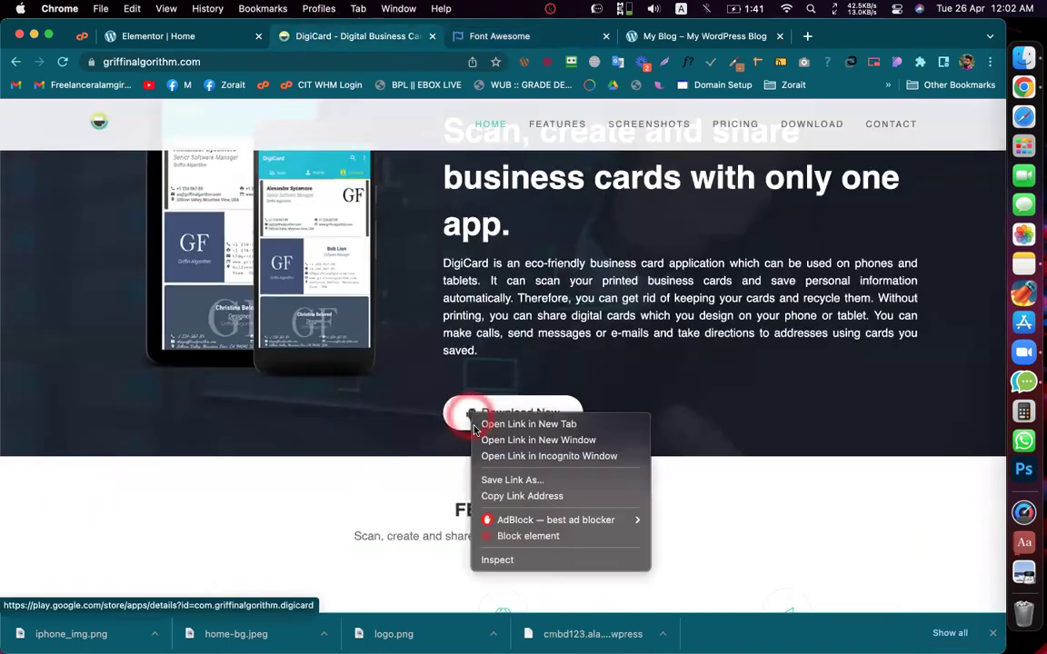
pyautogui.click(513, 561)
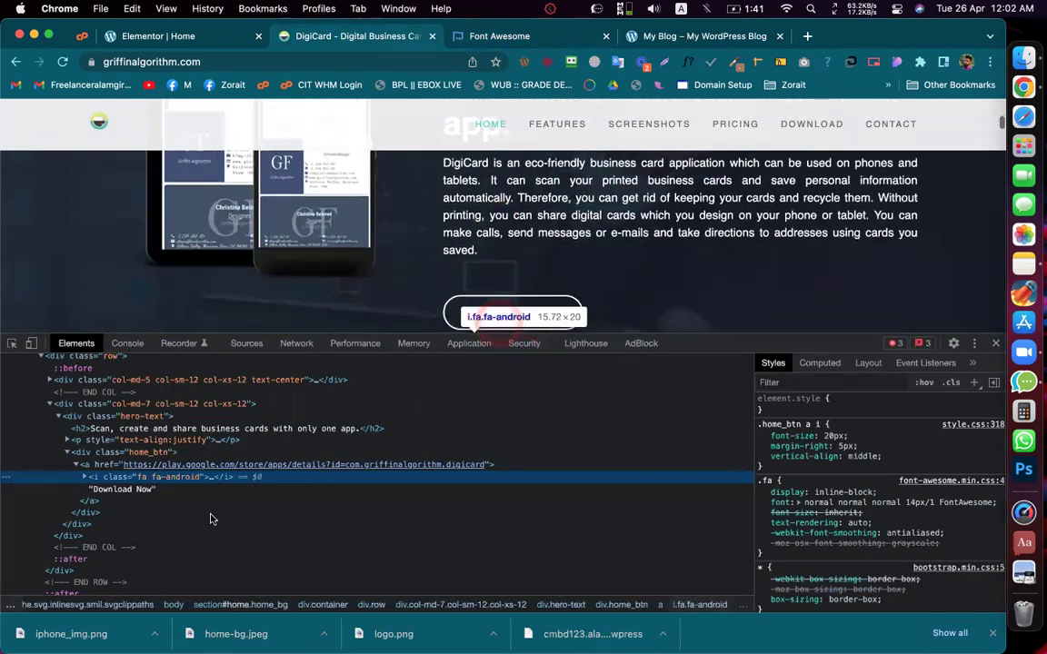
pyautogui.doubleClick(185, 480)
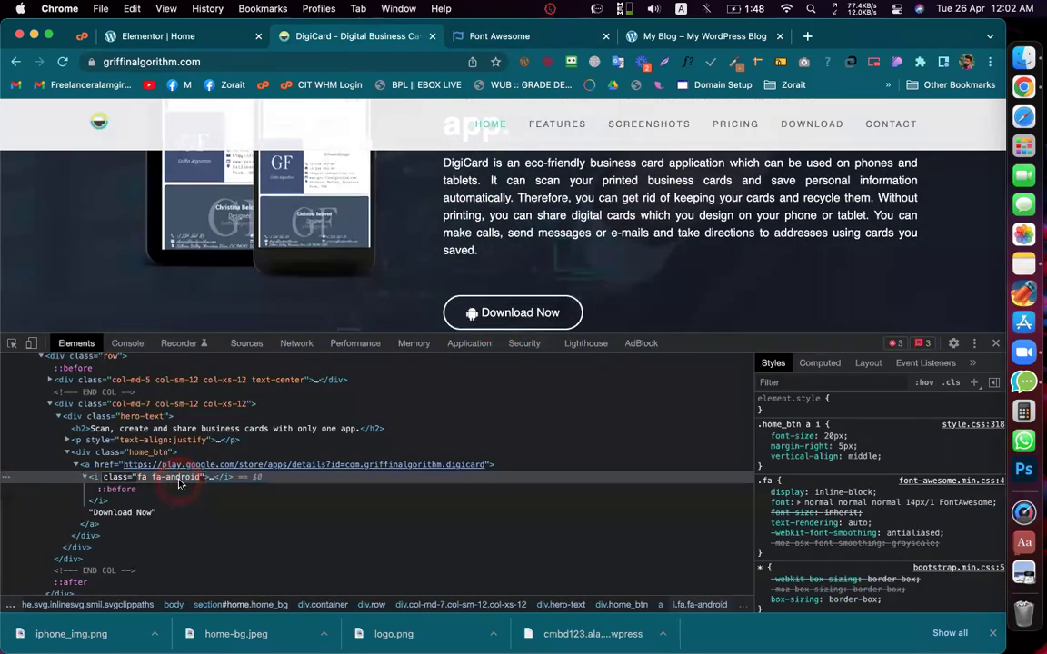
# Step: Paste the copied icon class into the Font Awesome search and trim off the fa fa- prefix
pyautogui.click(479, 36)
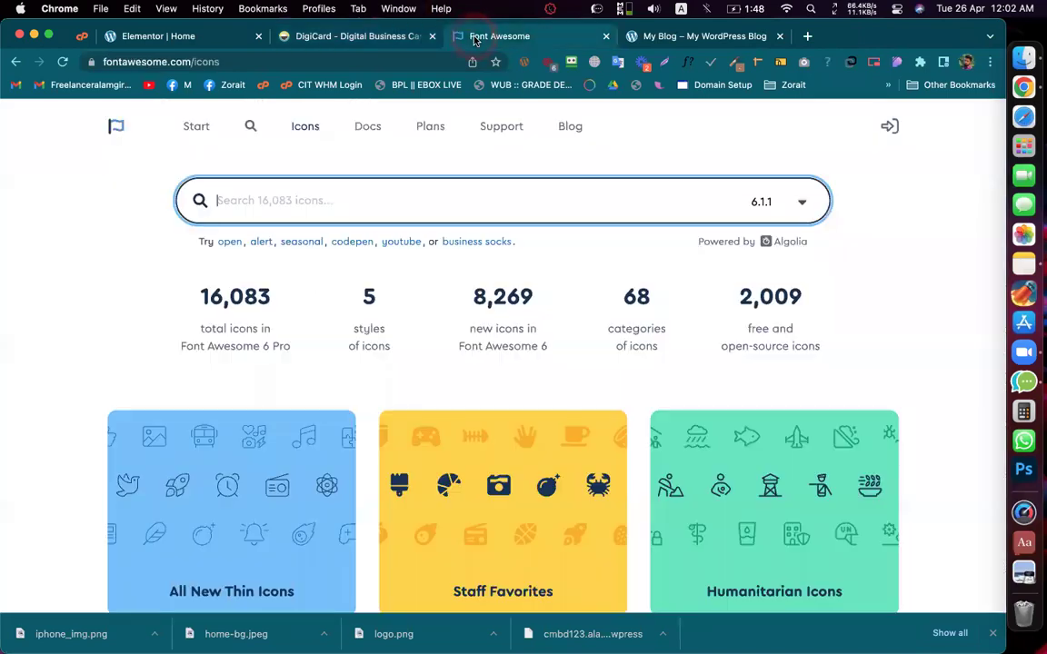
pyautogui.write('fa fa-android')
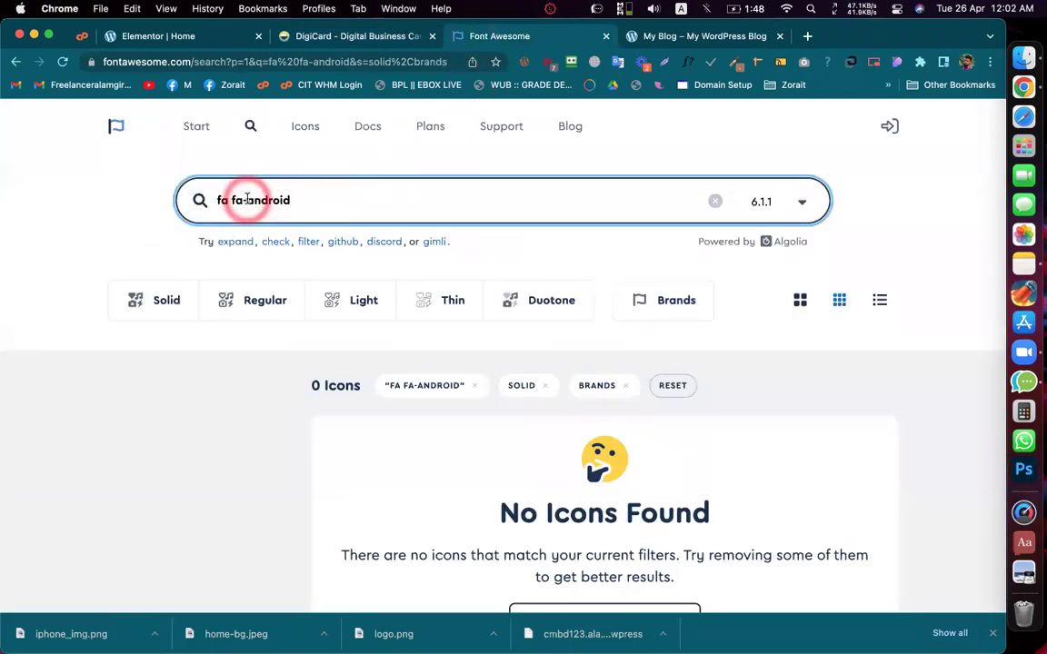
pyautogui.moveTo(247, 199); pyautogui.dragTo(209, 198)
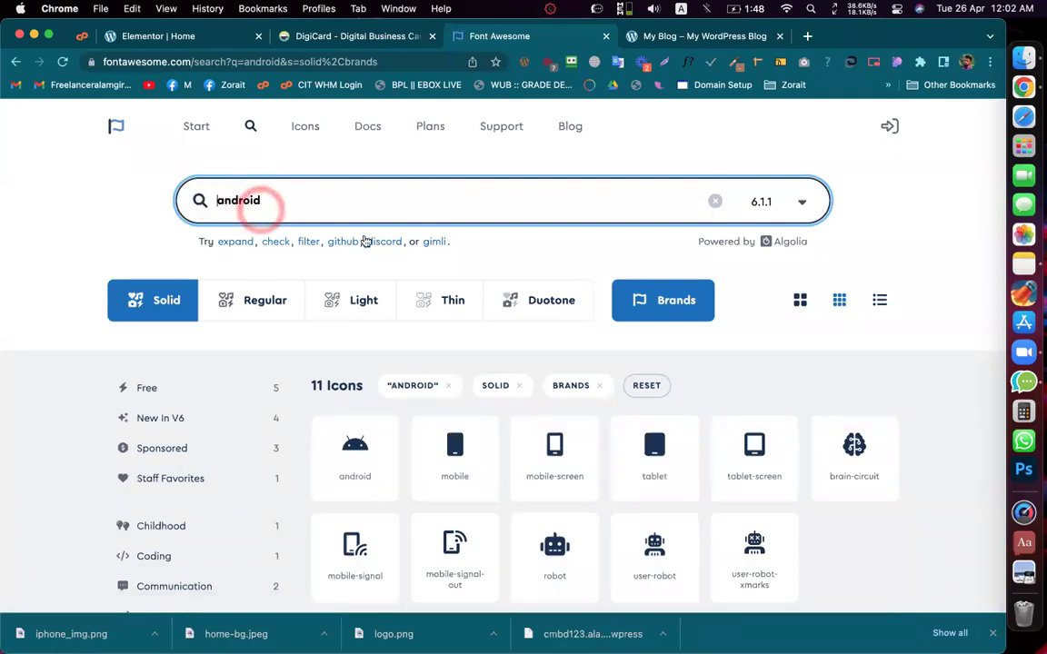
# Step: Filter the android icon results to the Solid and Brands styles, showing 11 icons
pyautogui.scroll(-2, 401, 250)
pyautogui.scroll(-1, 764, 369)
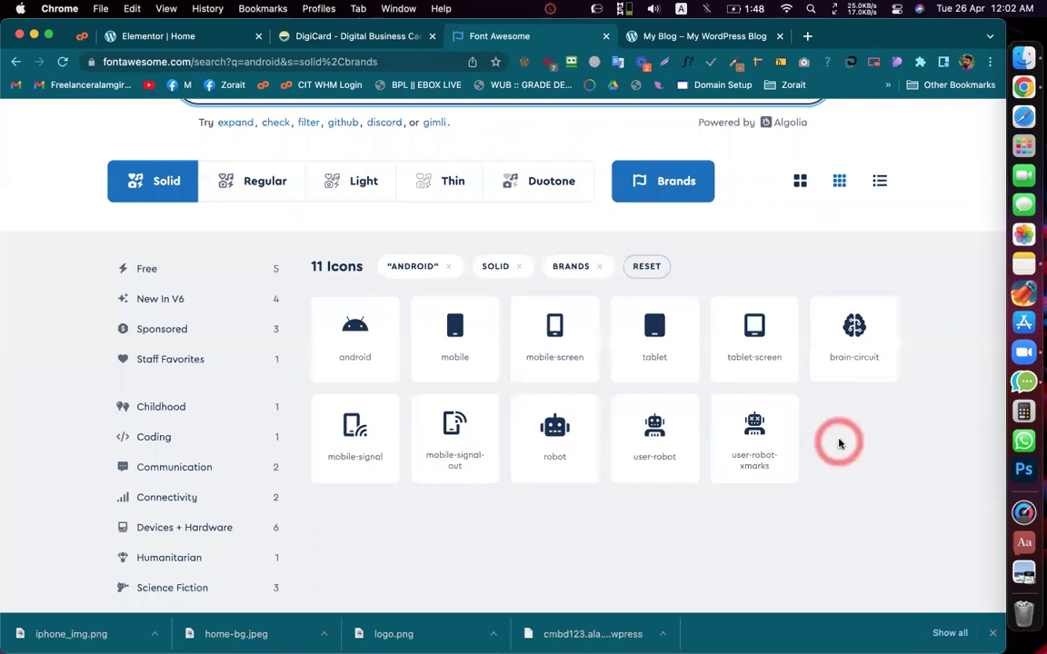
pyautogui.scroll(1, 837, 439)
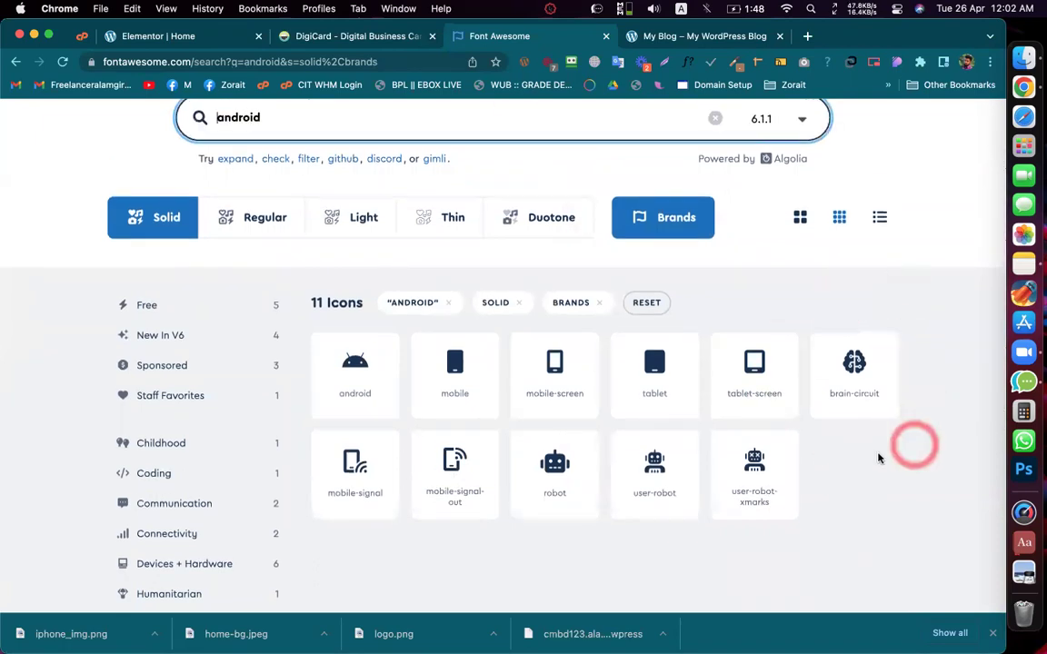
pyautogui.click(854, 462)
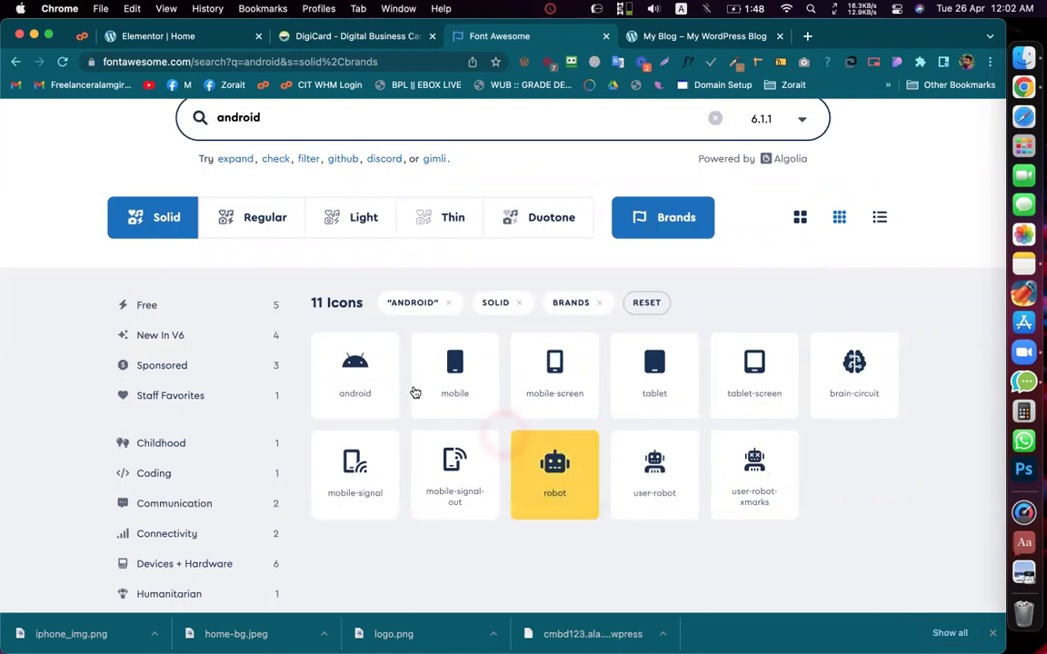
pyautogui.click(360, 378)
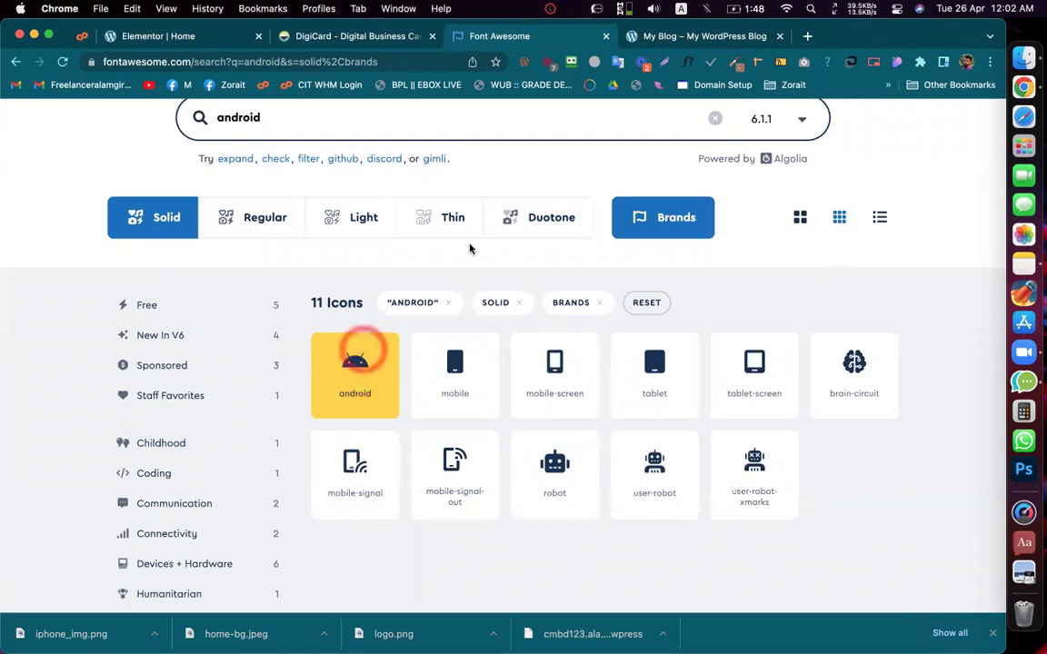
pyautogui.click(526, 286)
pyautogui.click(709, 285)
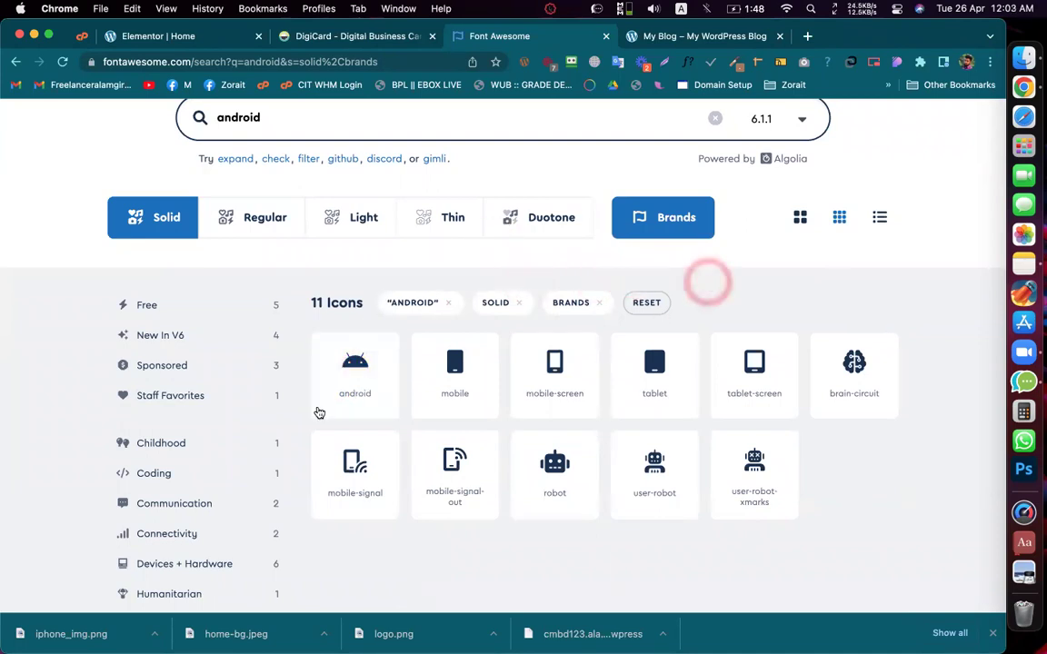
pyautogui.click(829, 473)
pyautogui.scroll(-3, 828, 473)
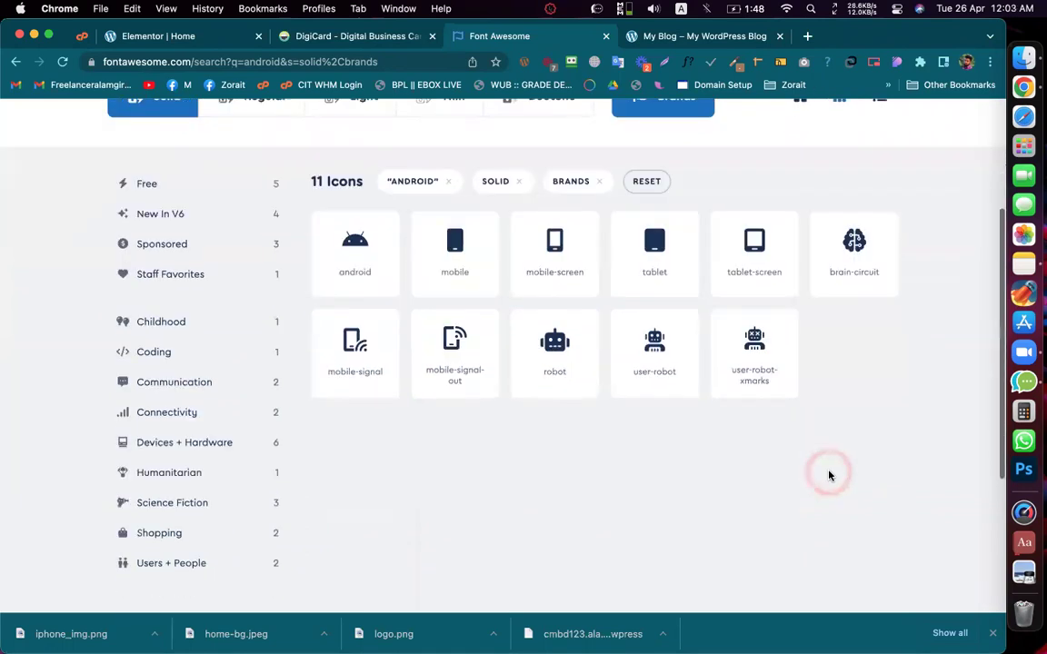
pyautogui.scroll(-5, 827, 475)
pyautogui.scroll(8, 827, 474)
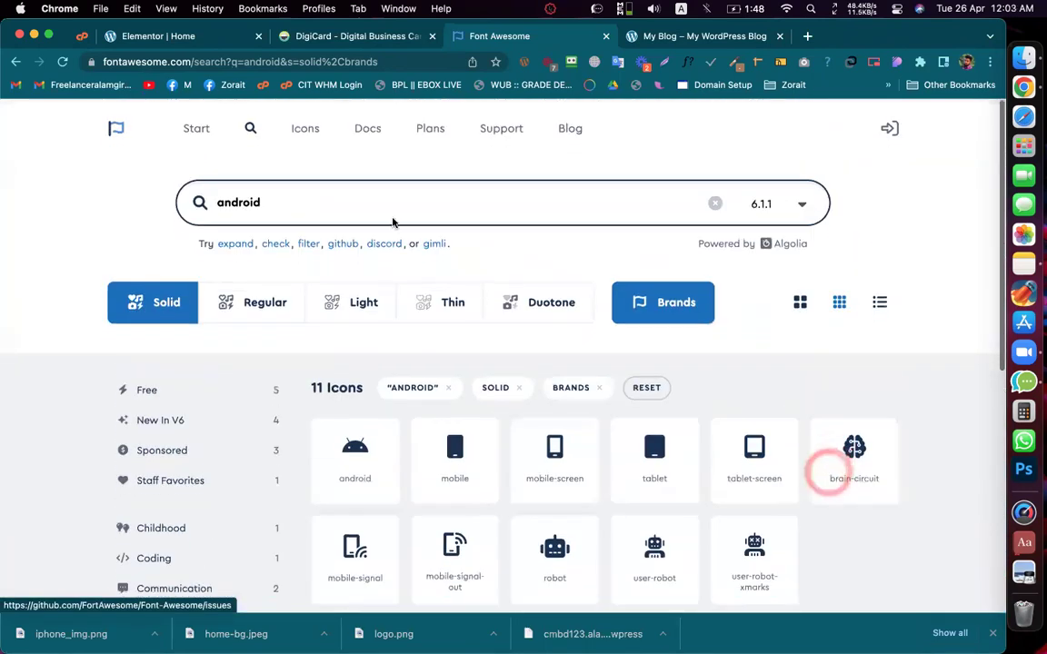
# Step: Copy the search term 'android' from the Font Awesome search box
pyautogui.click(273, 211)
pyautogui.rightClick(218, 201)
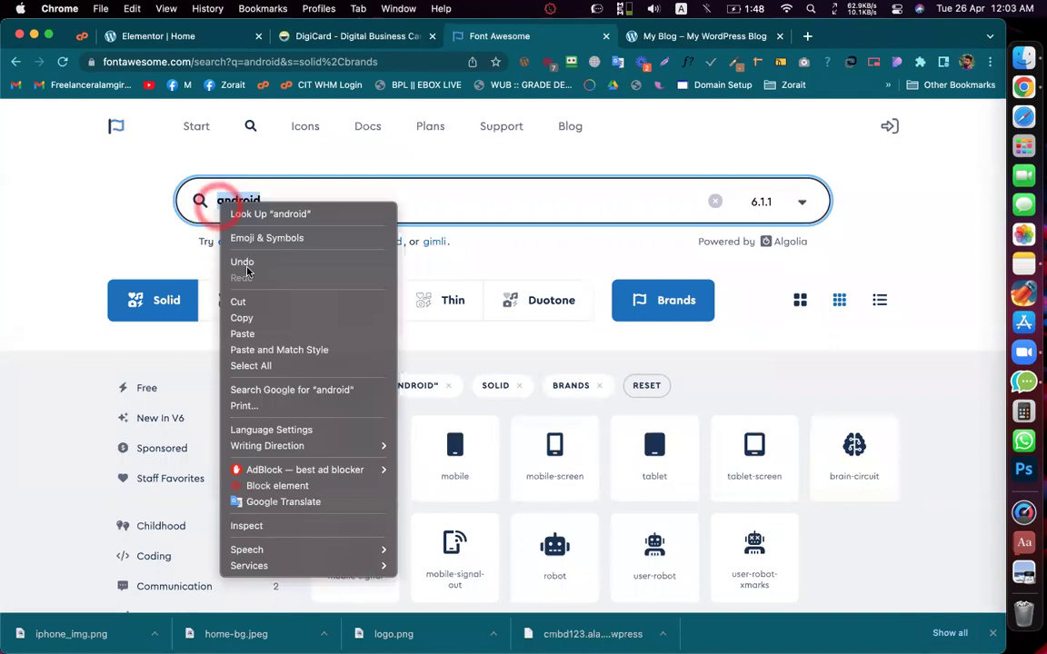
pyautogui.click(246, 318)
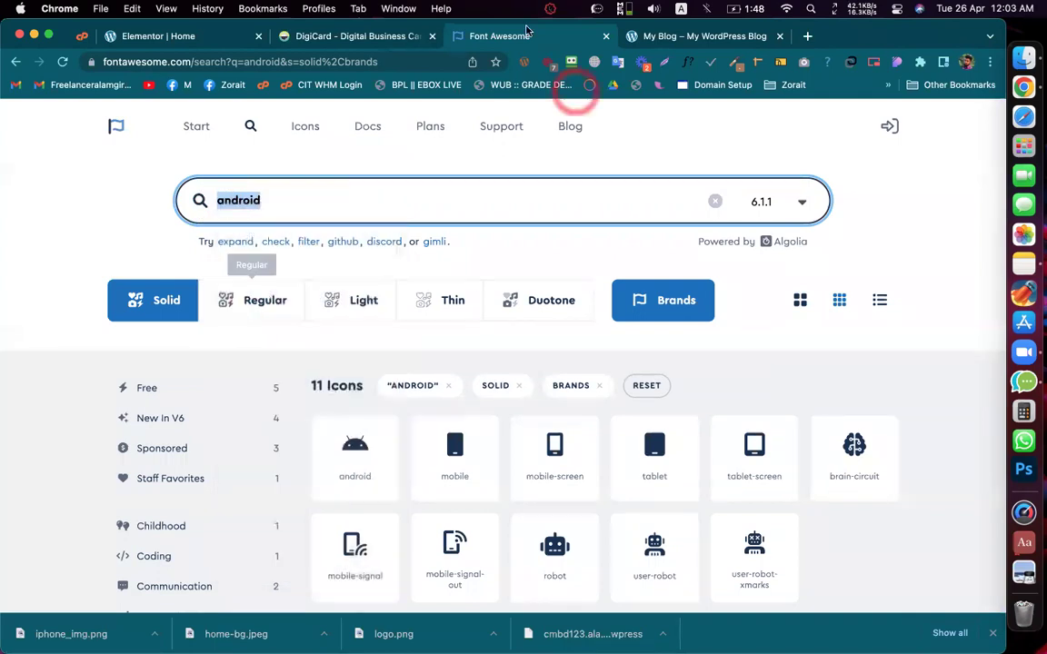
pyautogui.rightClick(509, 45)
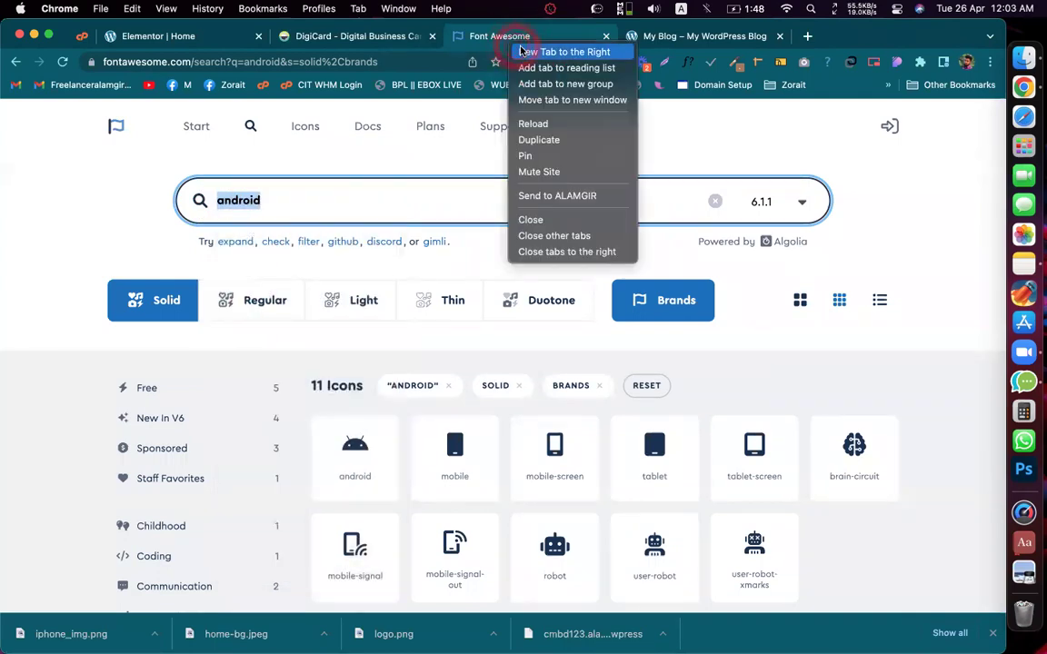
# Step: In a new tab, search Google for 'best website for custom icons'
pyautogui.click(564, 52)
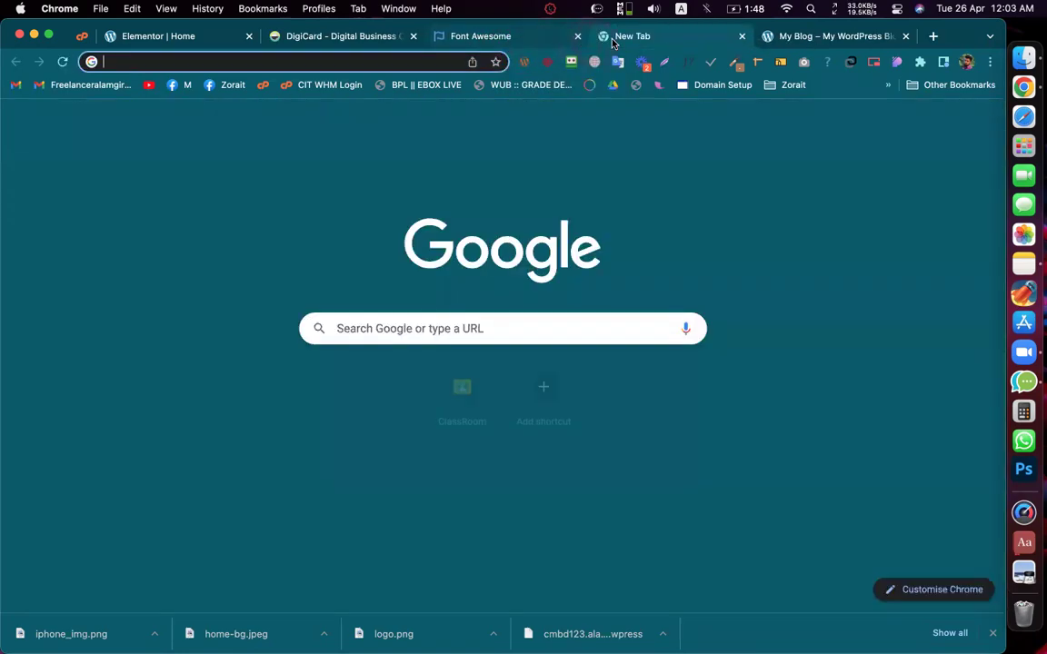
pyautogui.click(395, 62)
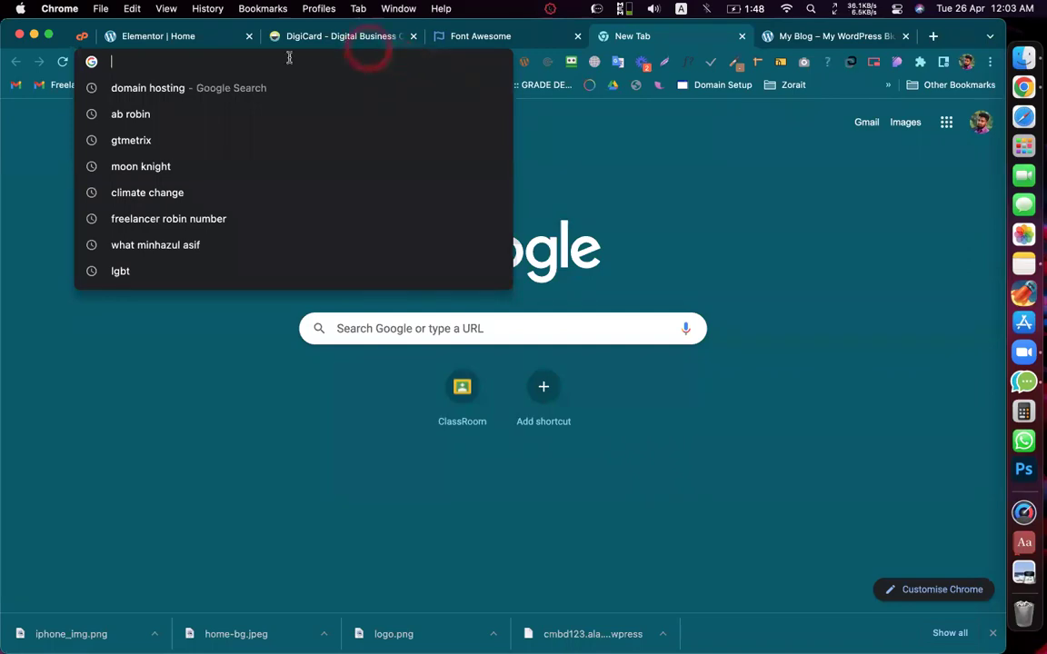
pyautogui.write('best ')
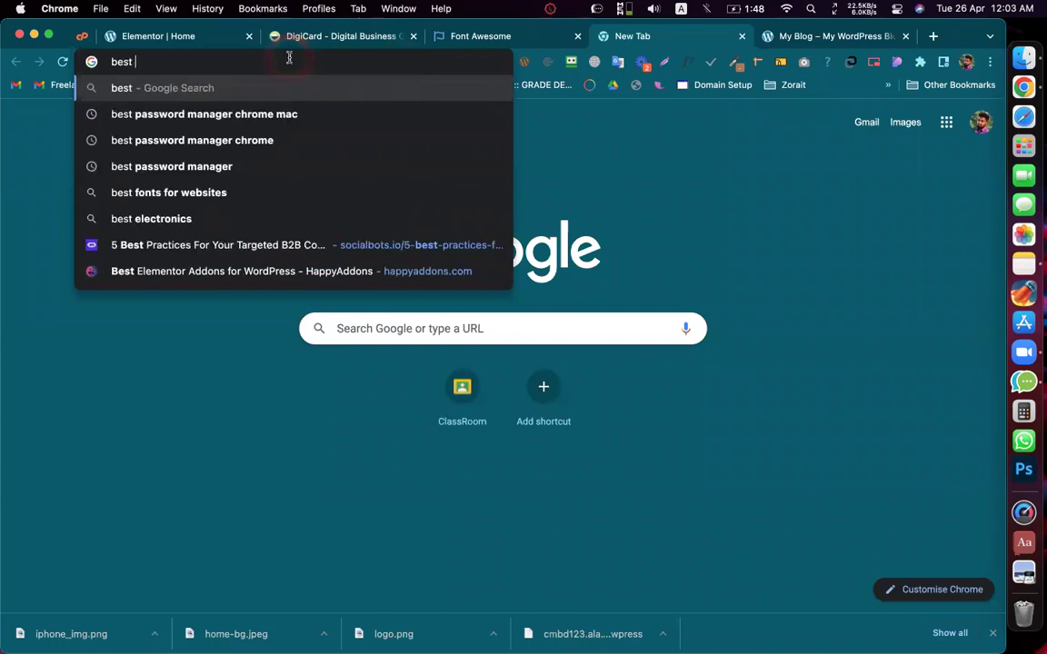
pyautogui.write('website')
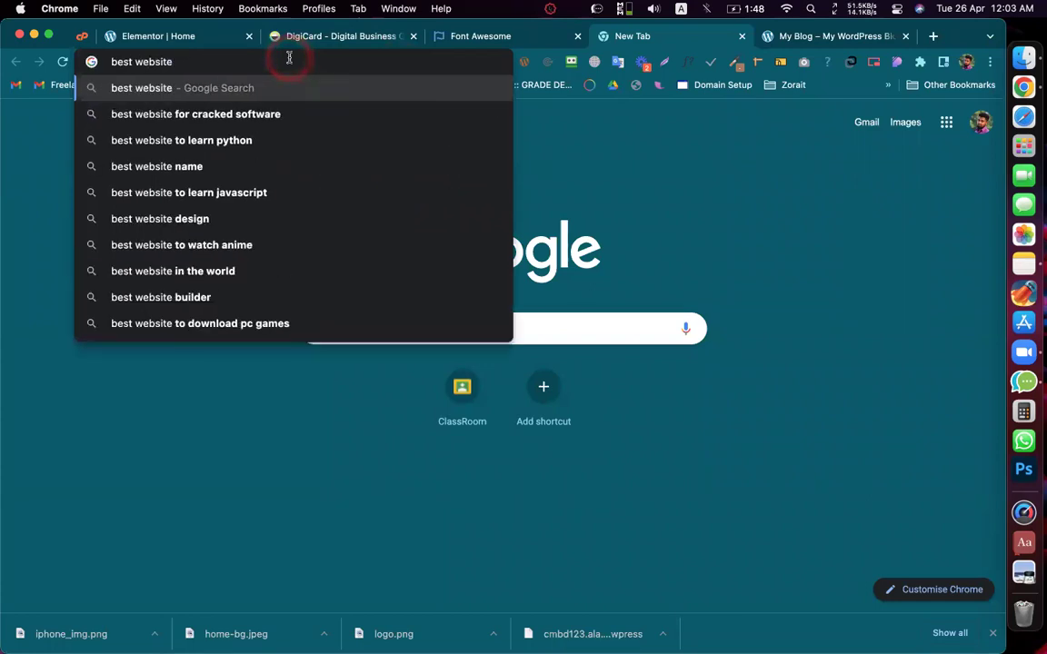
pyautogui.write(' for cus')
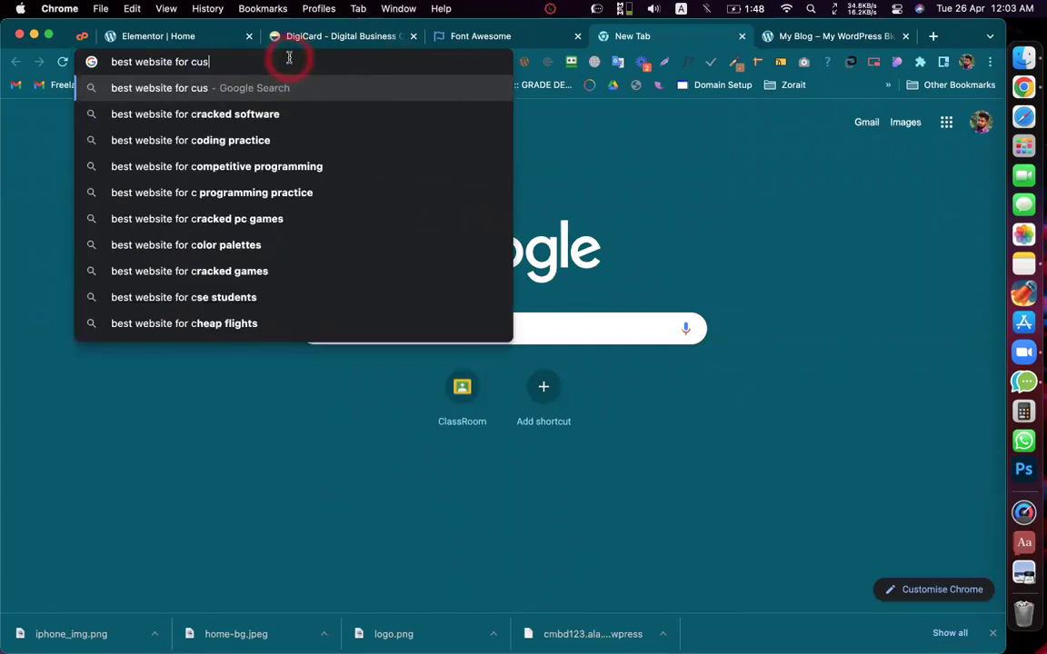
pyautogui.write('tom icons')
pyautogui.press('Return')
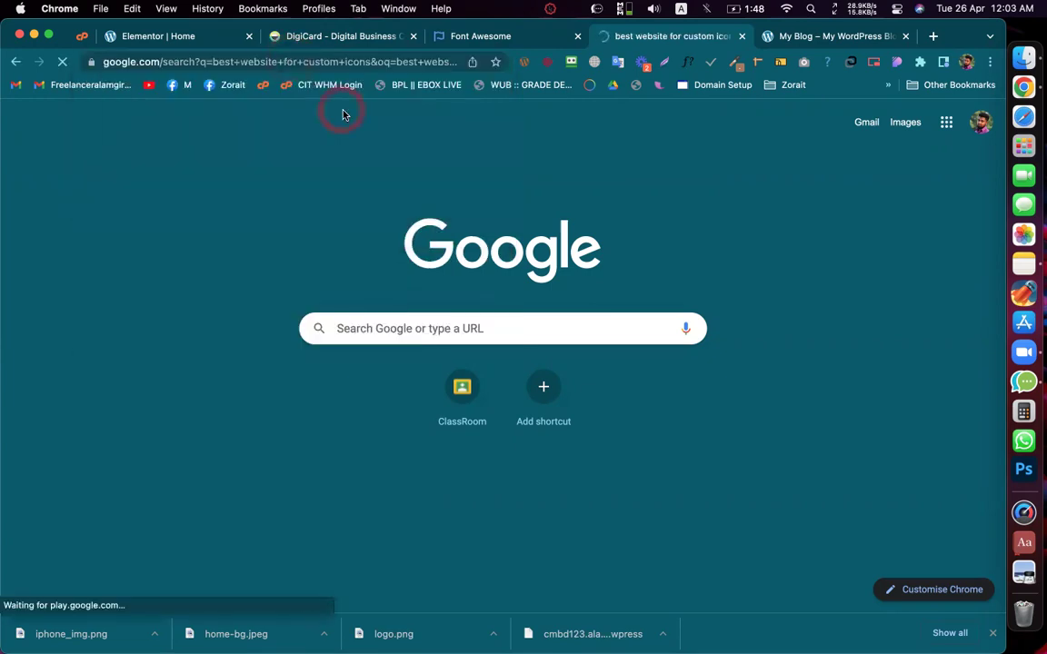
# Step: Open the Stylemix article on 15 best icon sites and launch Iconfinder from its list
pyautogui.scroll(-6, 299, 288)
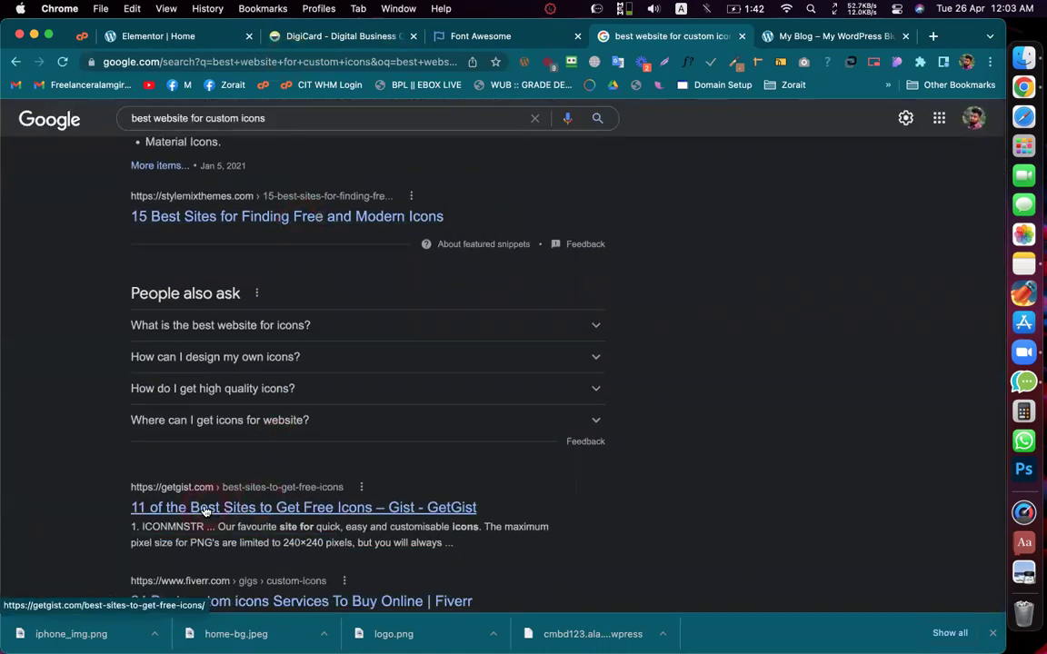
pyautogui.keyDown('super'); pyautogui.click(203, 508); pyautogui.keyUp('super')
pyautogui.click(278, 218)
pyautogui.click(579, 37)
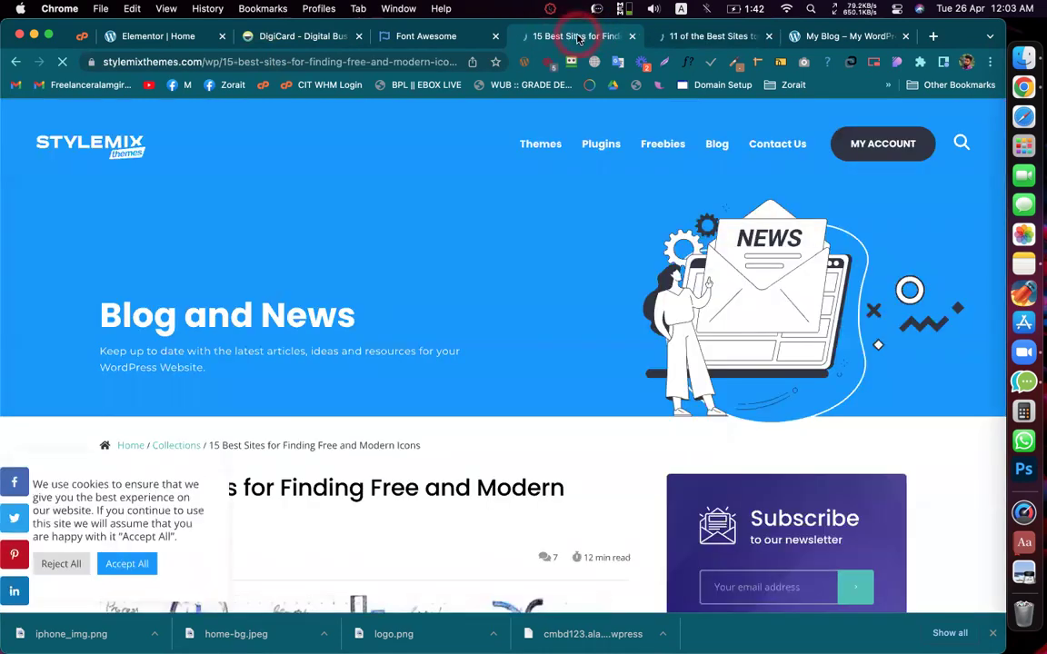
pyautogui.scroll(-5, 505, 263)
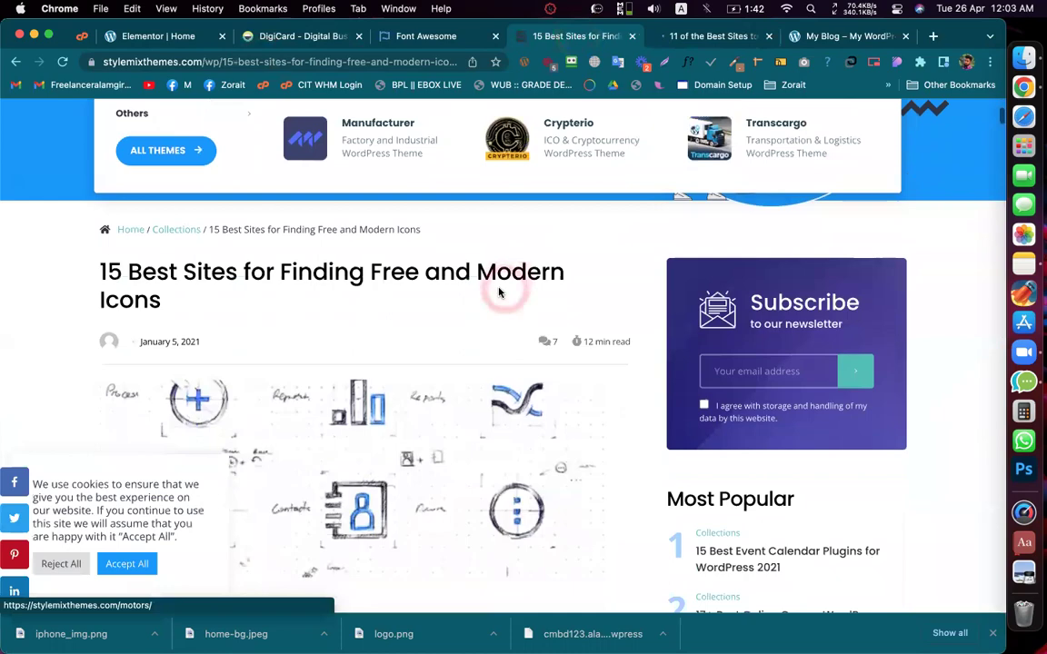
pyautogui.scroll(-10, 499, 291)
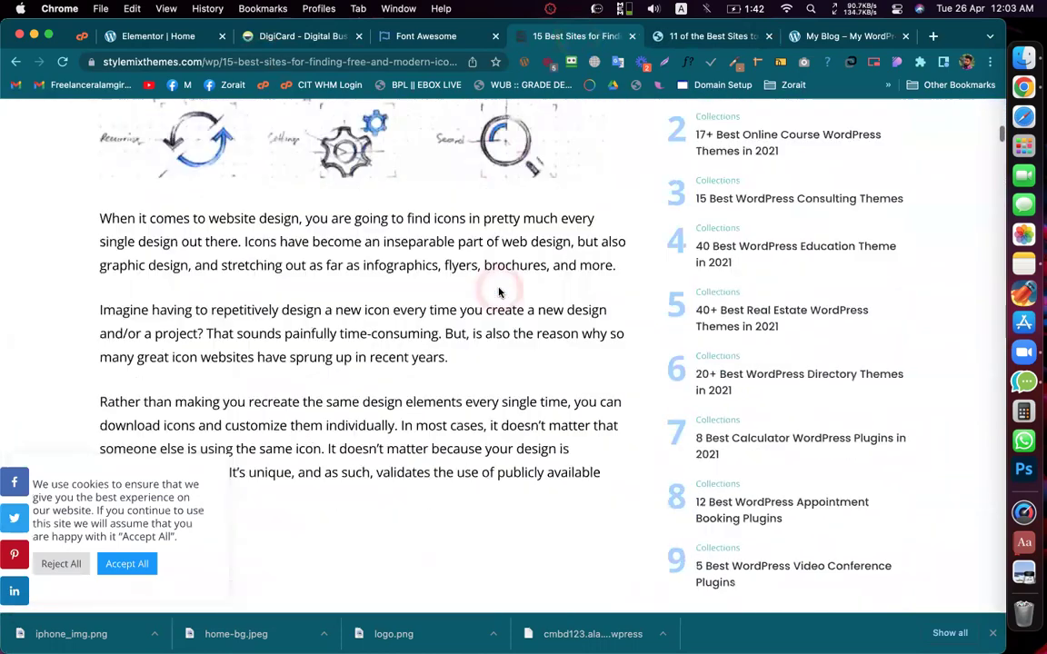
pyautogui.scroll(-15, 499, 291)
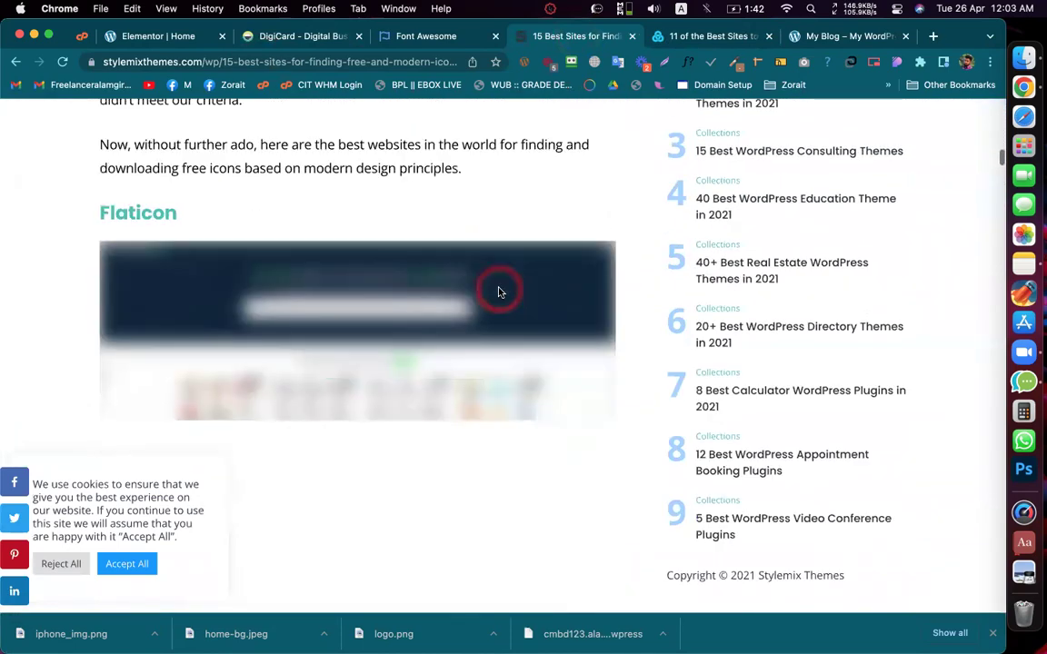
pyautogui.scroll(-10, 499, 291)
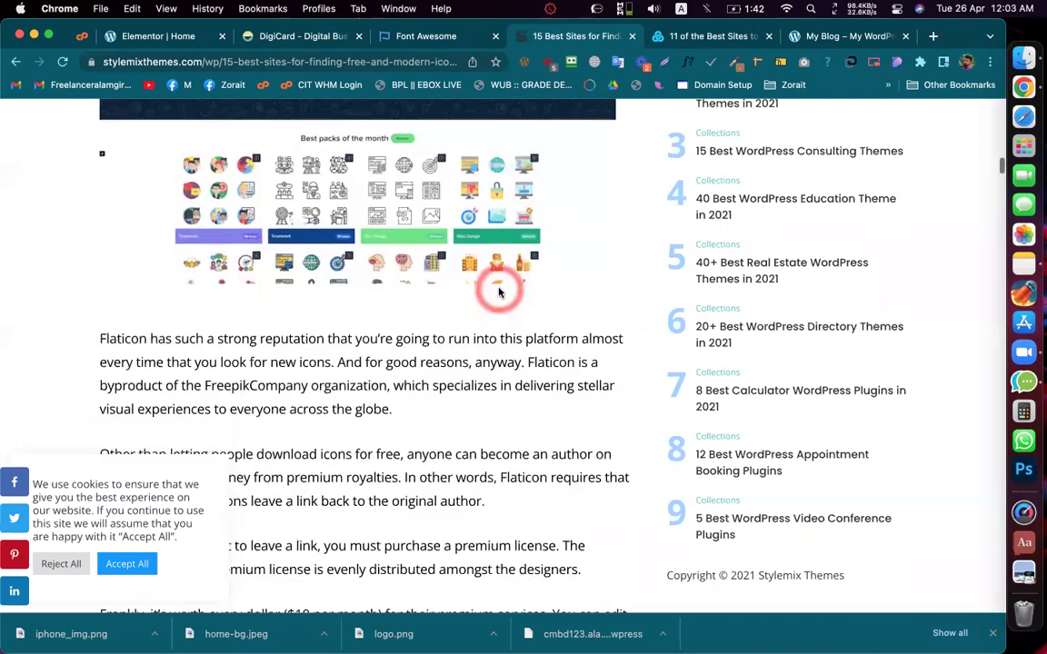
pyautogui.scroll(-5, 498, 290)
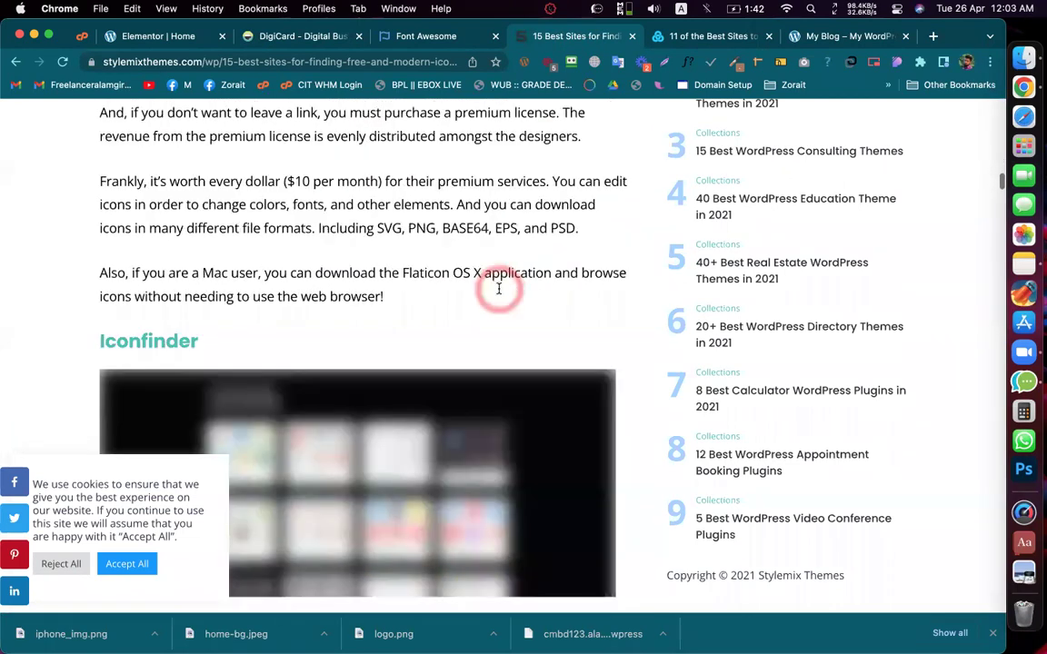
pyautogui.click(159, 177)
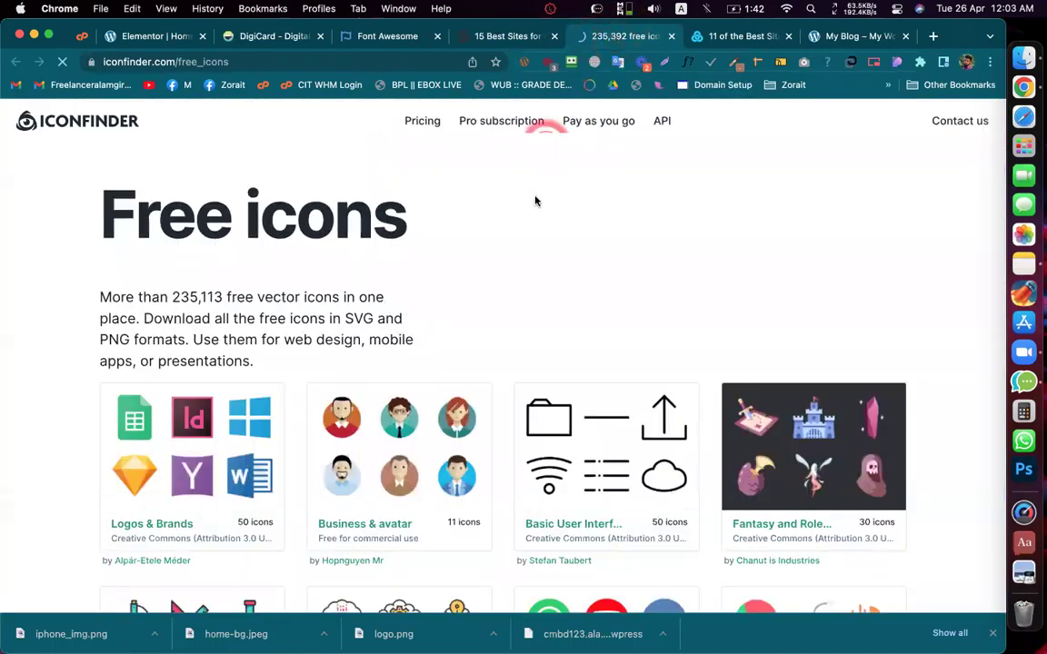
# Step: Search Iconfinder's free icons for 'android'
pyautogui.click(535, 200)
pyautogui.scroll(-1, 535, 200)
pyautogui.scroll(-1, 538, 200)
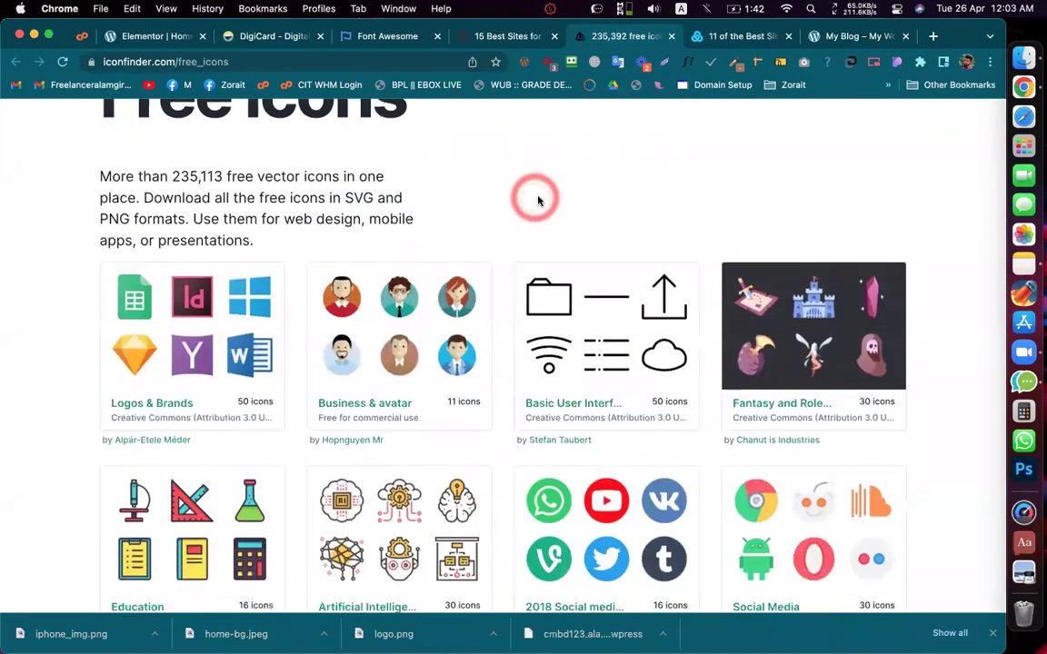
pyautogui.scroll(-1, 505, 201)
pyautogui.scroll(-1, 504, 206)
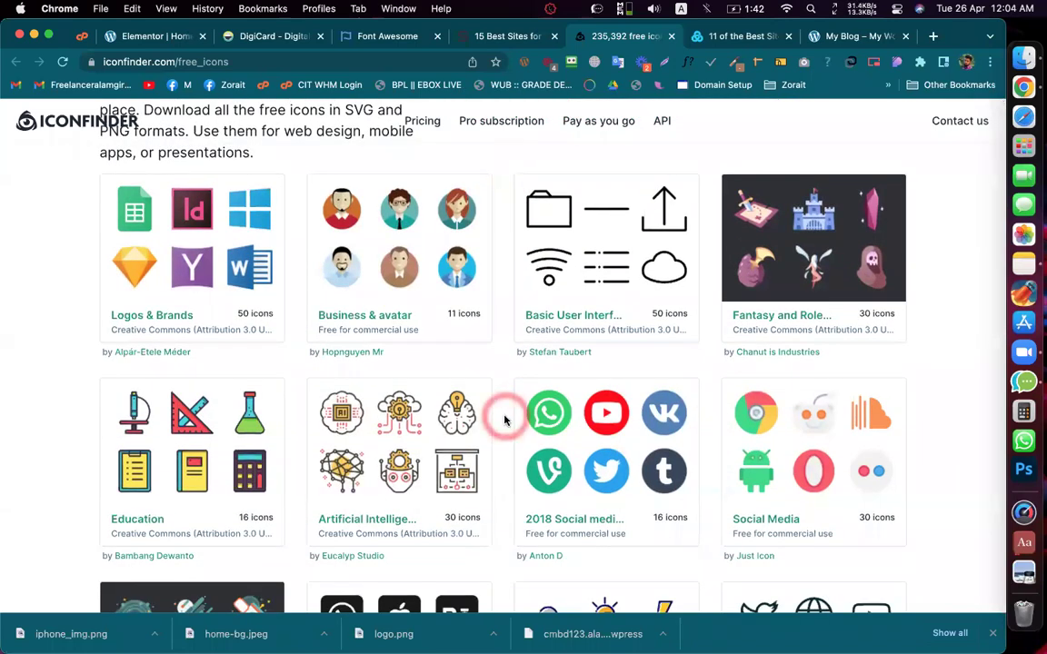
pyautogui.scroll(-1, 500, 400)
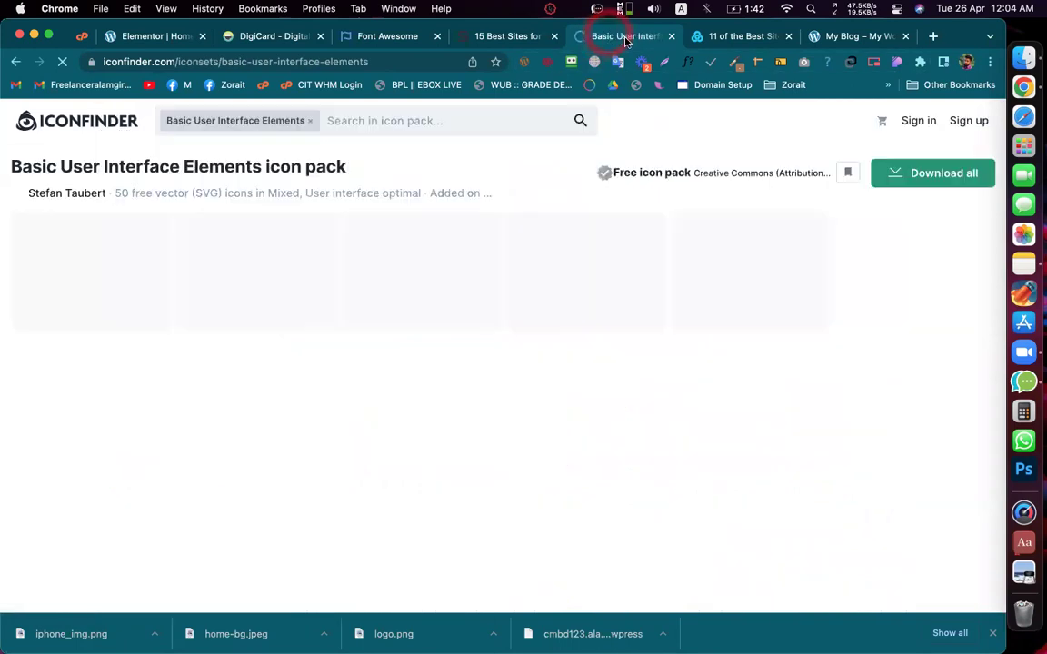
pyautogui.click(399, 126)
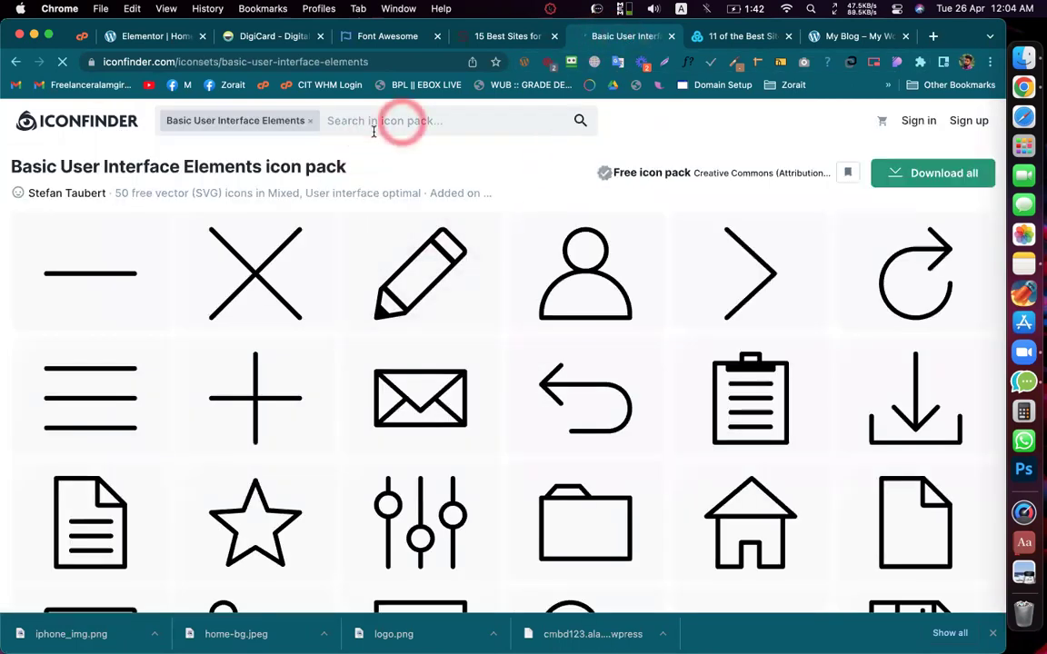
pyautogui.write('android')
pyautogui.press('Return')
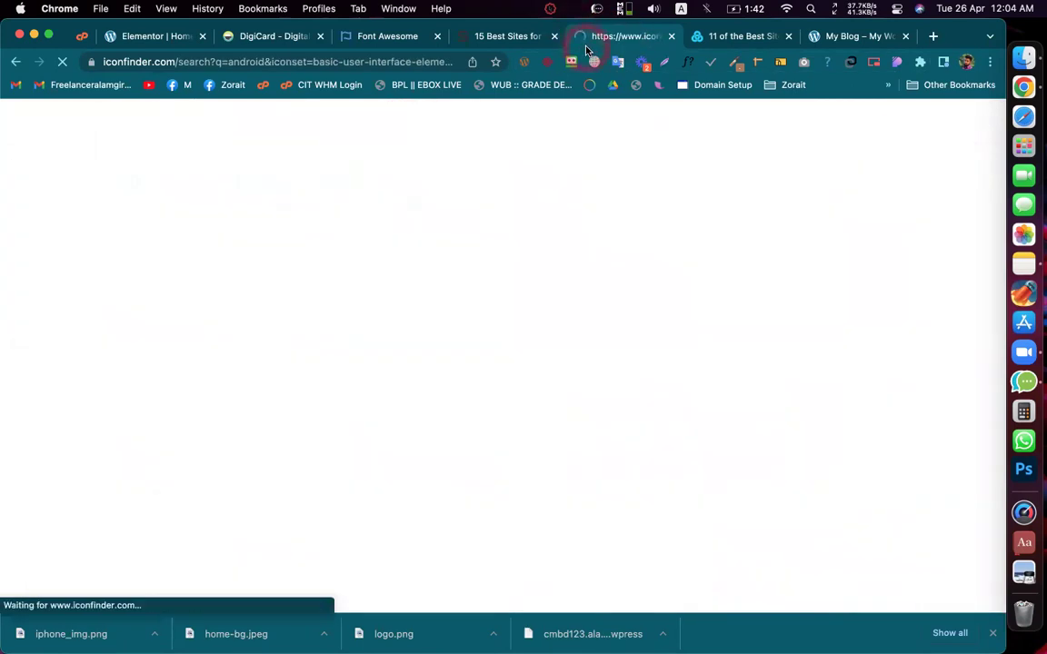
pyautogui.scroll(-5, 473, 262)
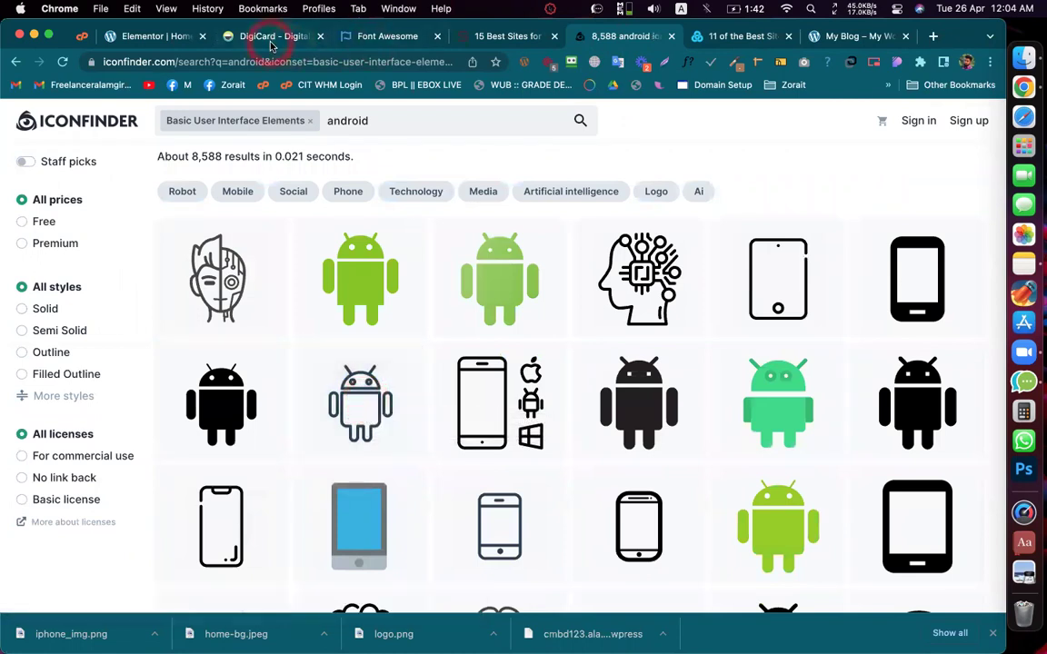
# Step: Compare the Android icon results against the icon on the DigiCard reference page
pyautogui.click(271, 38)
pyautogui.click(625, 40)
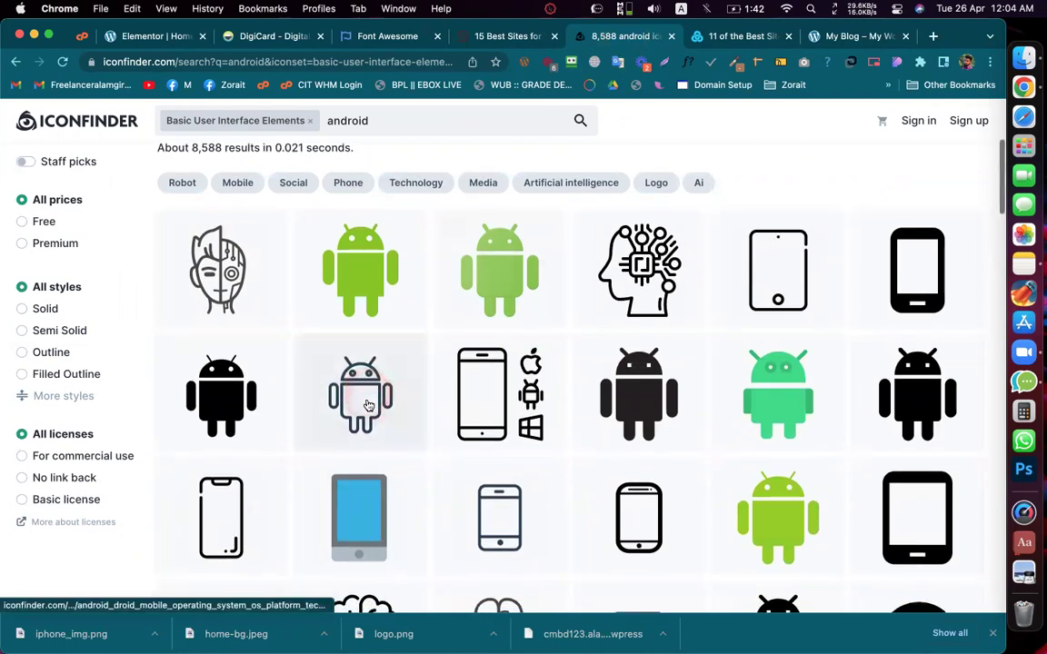
pyautogui.scroll(-2, 373, 399)
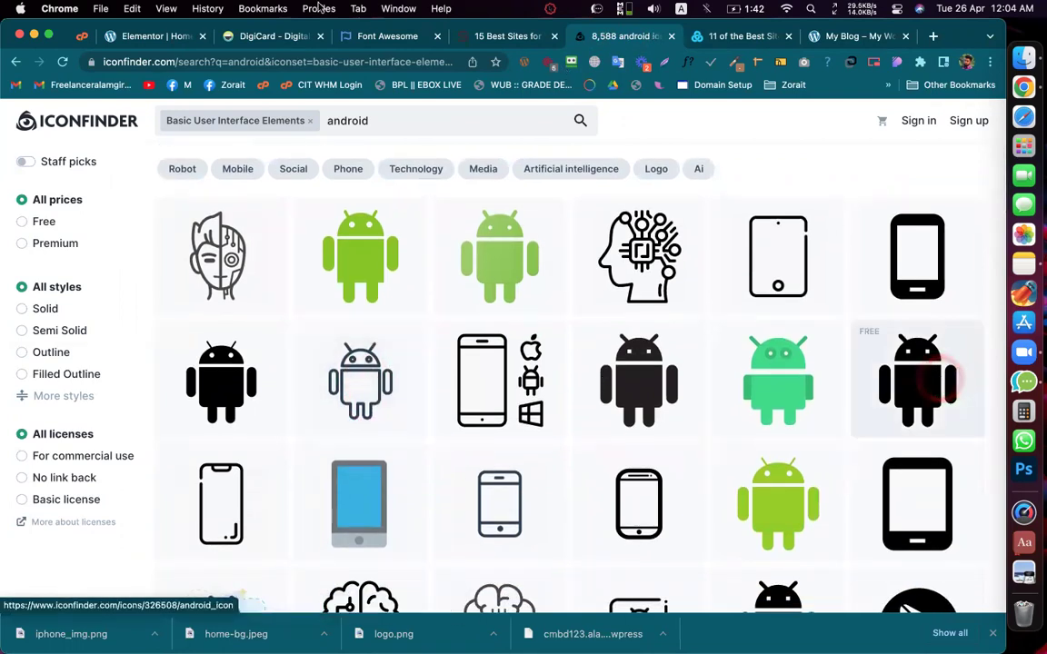
pyautogui.click(272, 36)
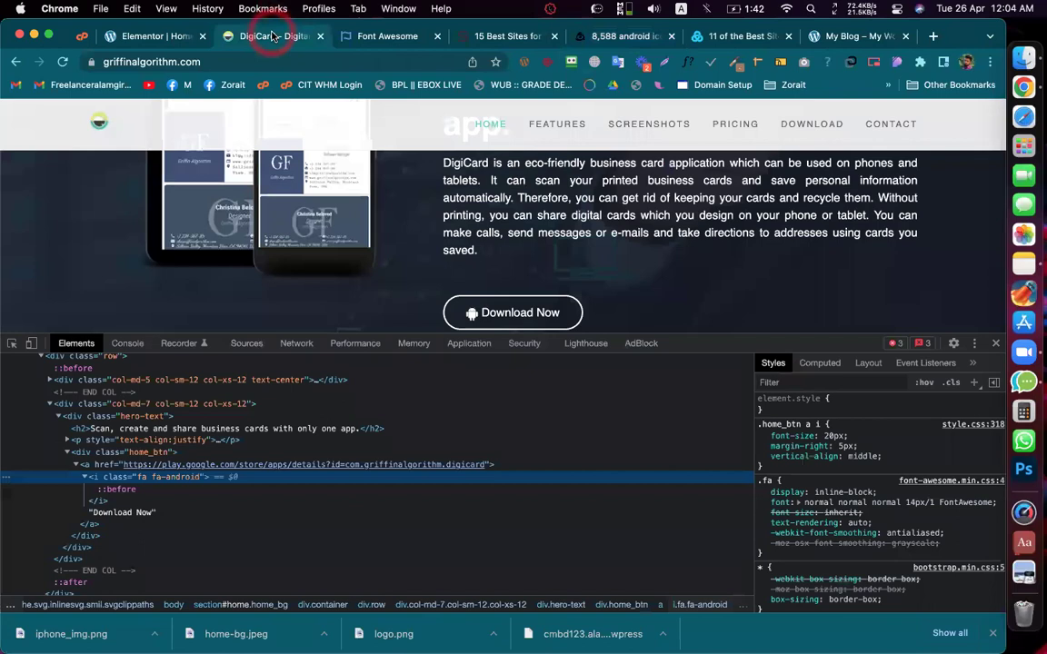
pyautogui.click(604, 41)
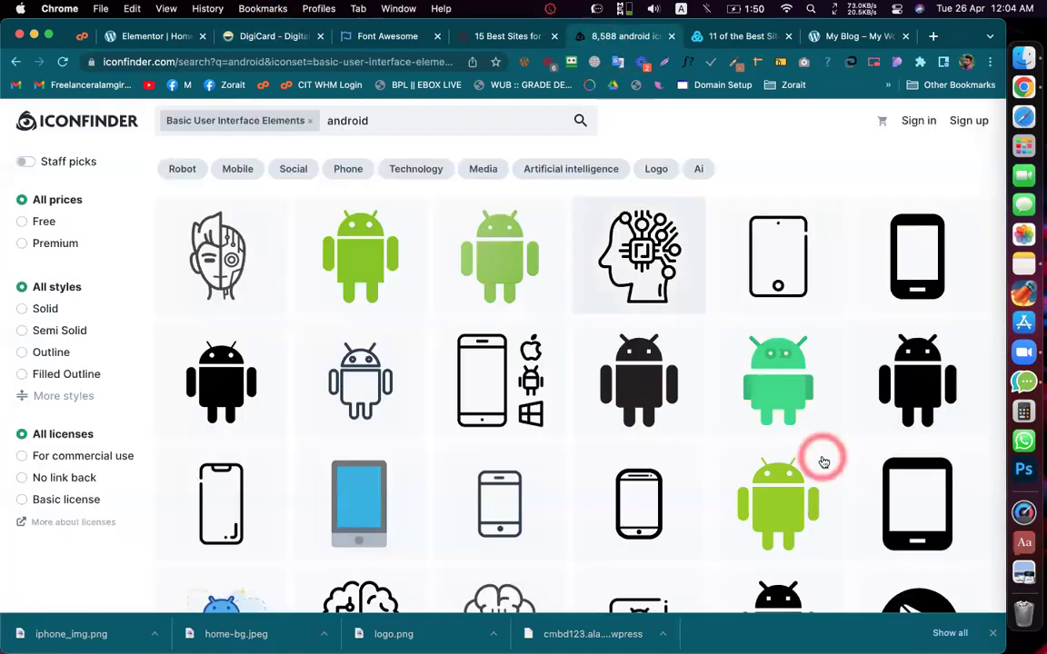
pyautogui.scroll(-1, 822, 463)
pyautogui.scroll(1, 822, 459)
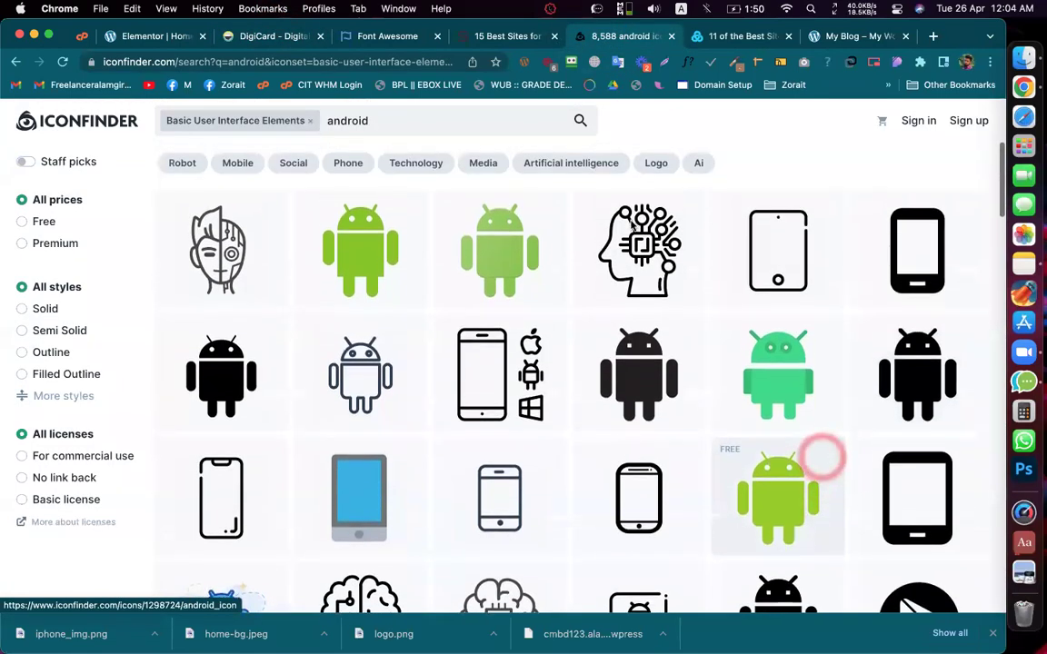
pyautogui.click(272, 39)
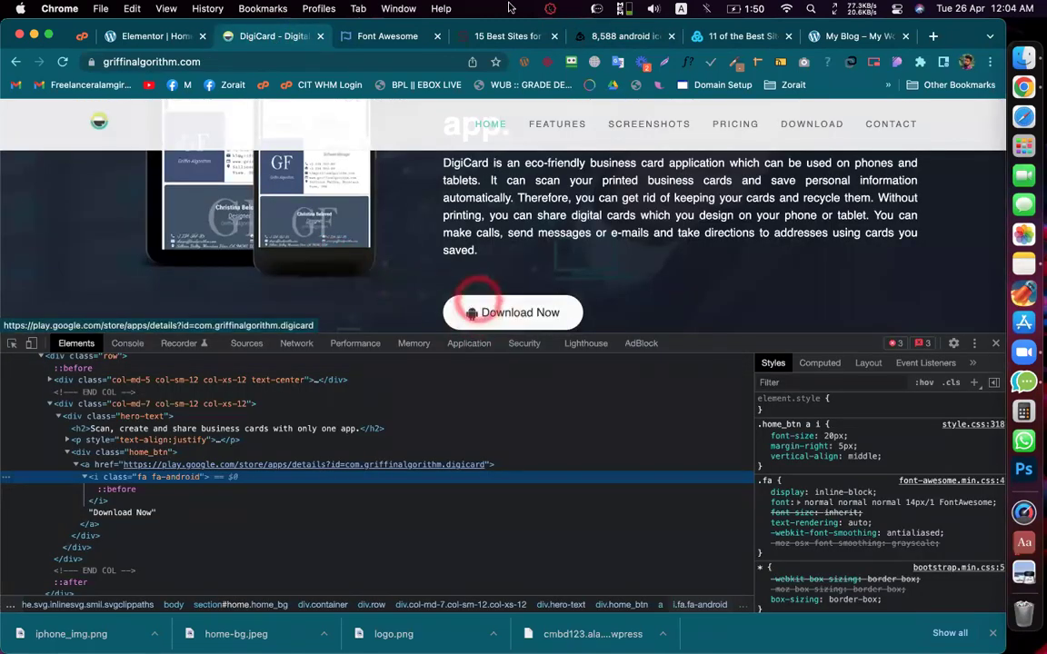
pyautogui.click(522, 41)
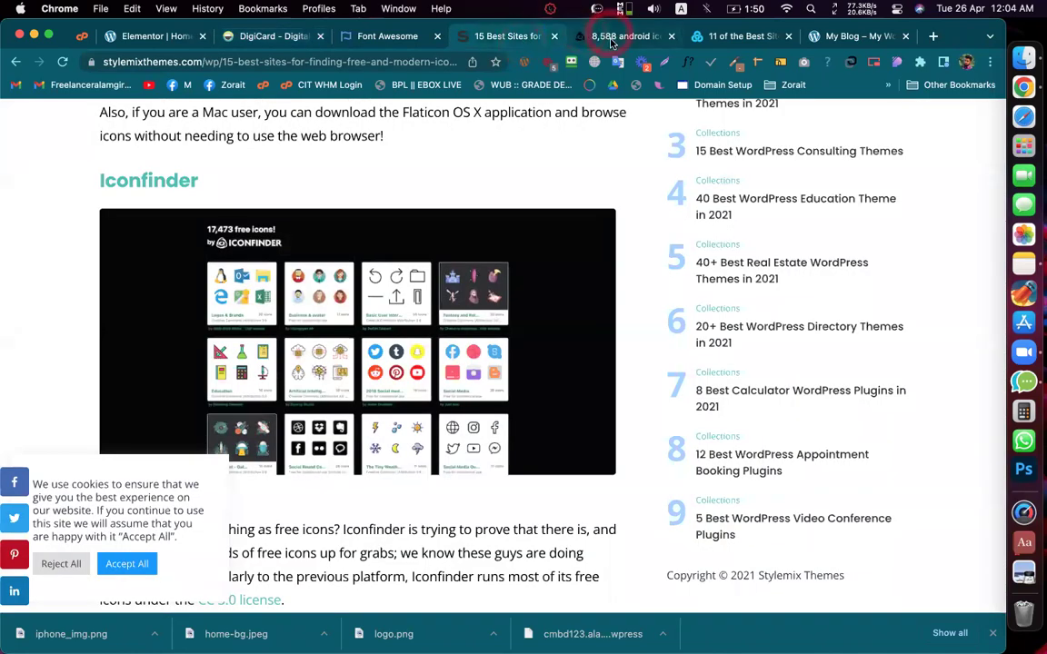
pyautogui.click(611, 41)
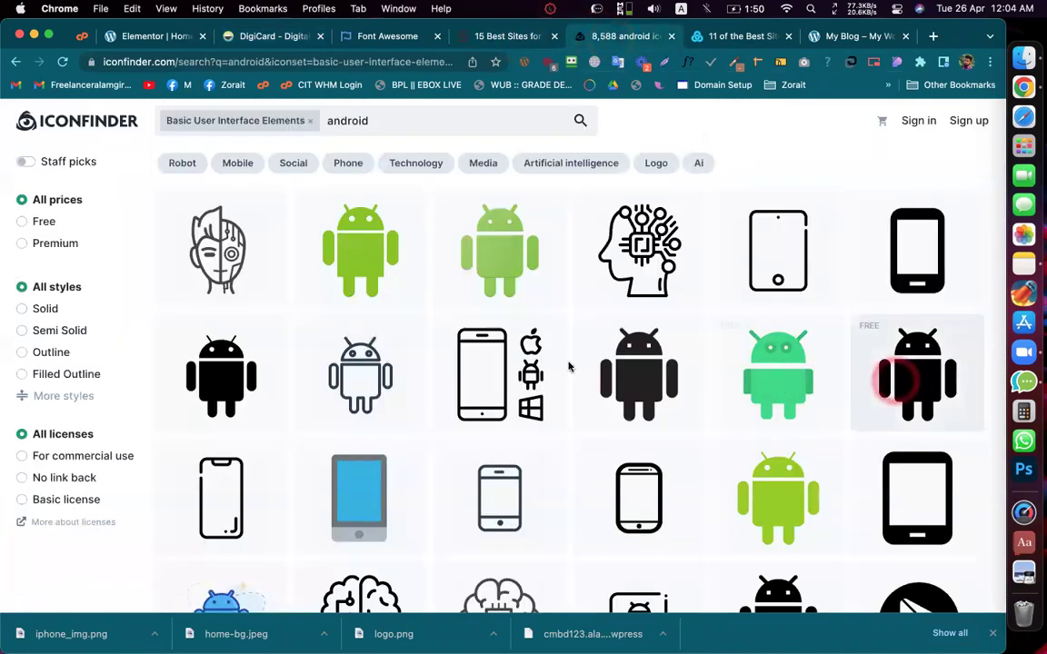
# Step: Download the solid black Android icon as an SVG, then return to the Elementor editor
pyautogui.click(890, 384)
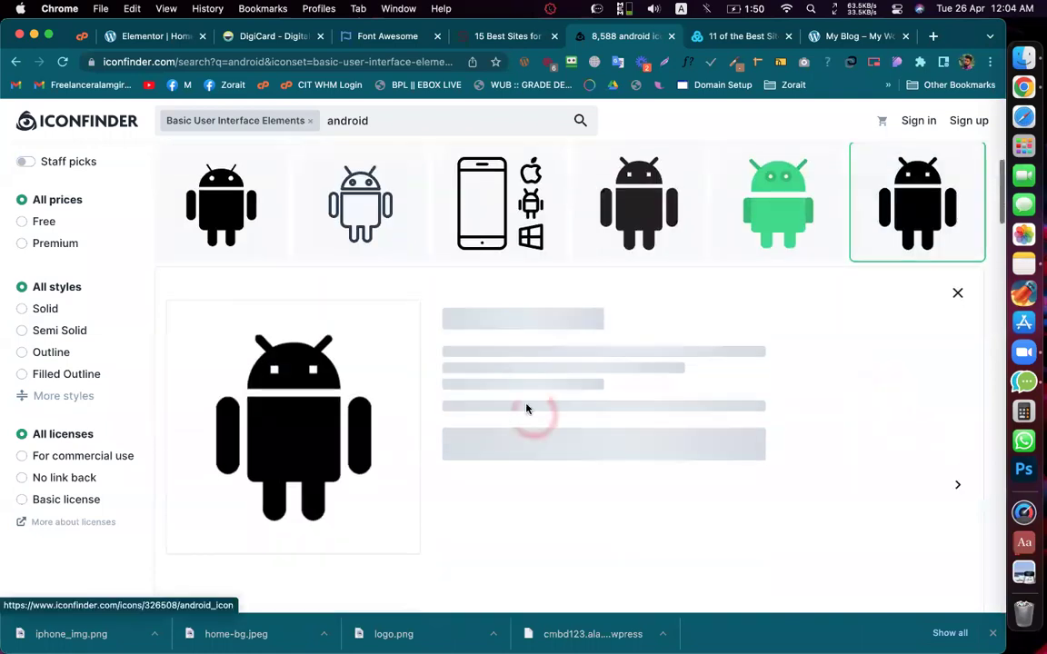
pyautogui.click(488, 211)
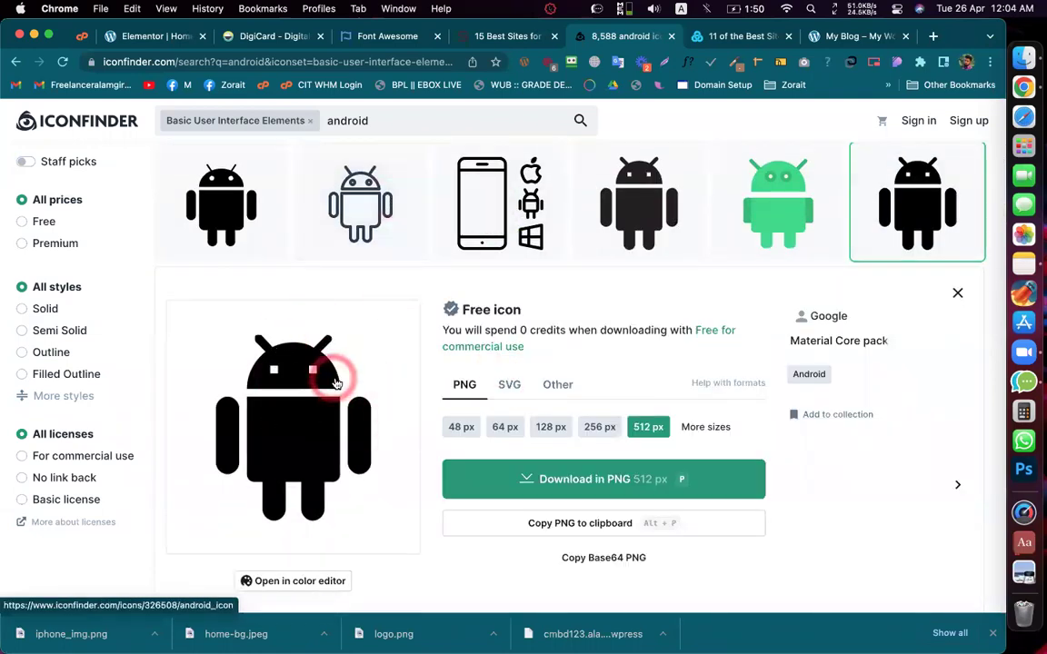
pyautogui.click(512, 386)
pyautogui.scroll(-1, 600, 373)
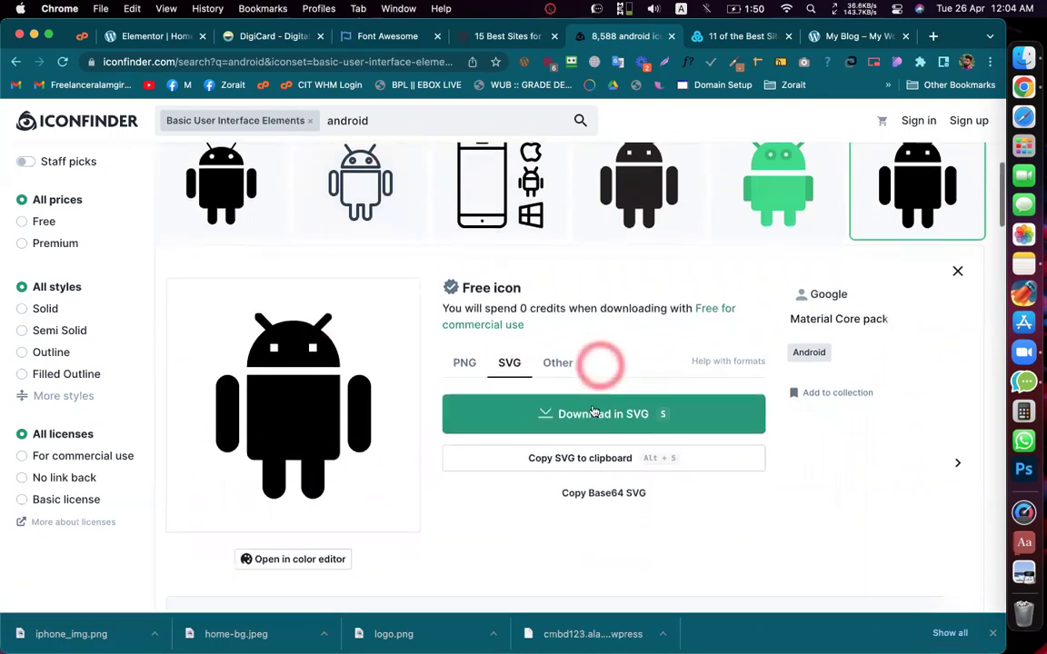
pyautogui.click(592, 415)
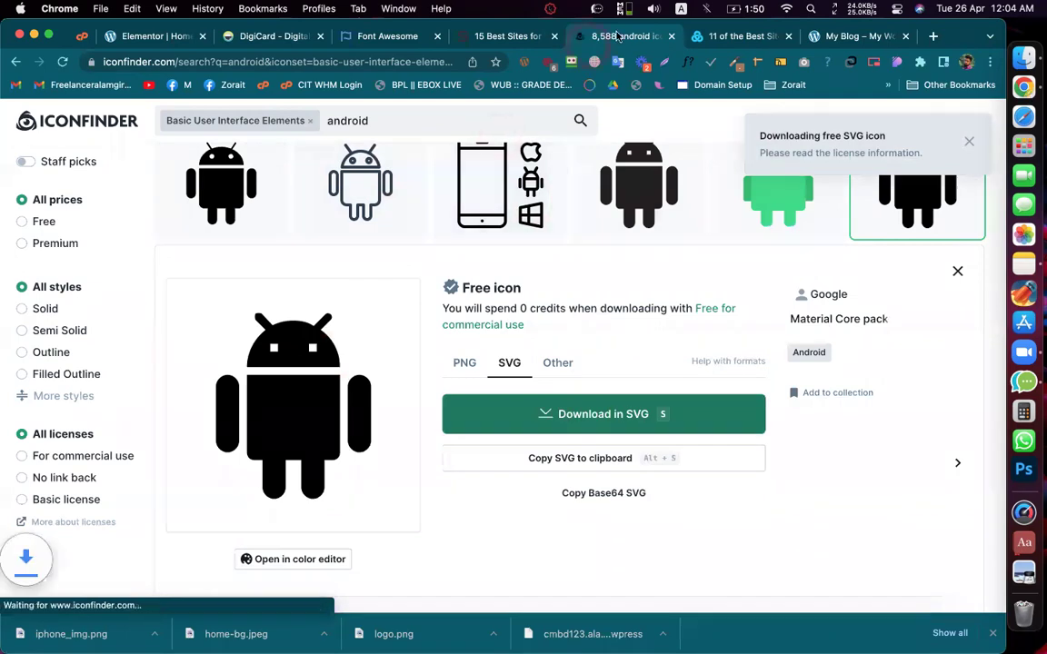
pyautogui.click(604, 40)
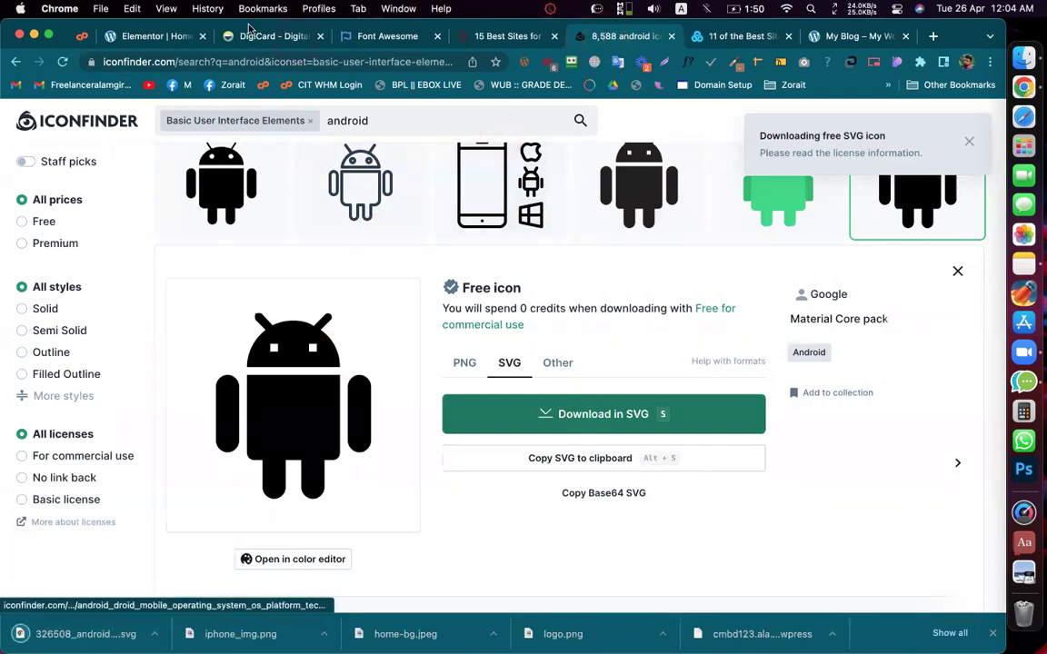
pyautogui.click(178, 41)
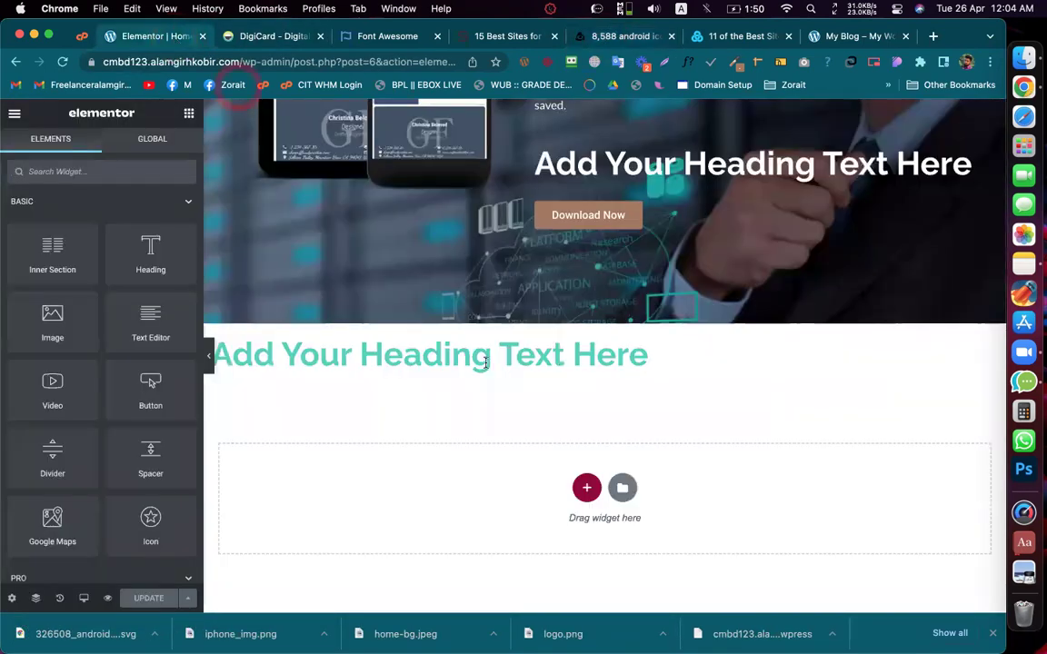
# Step: Exit the Elementor editor to the WordPress dashboard and open the Pages list
pyautogui.click(13, 112)
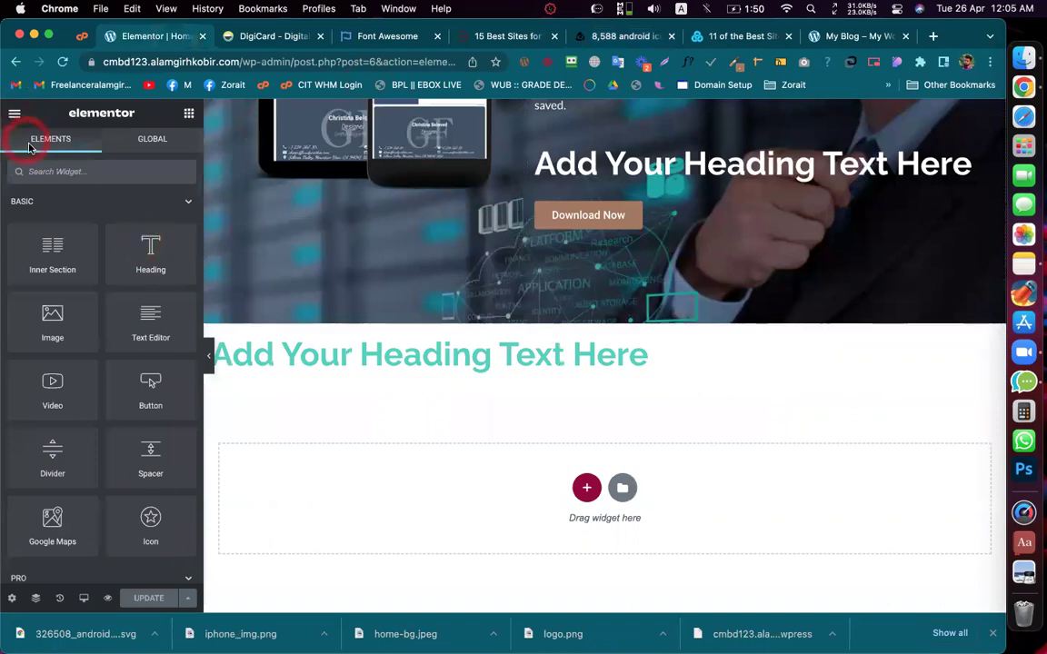
pyautogui.click(613, 215)
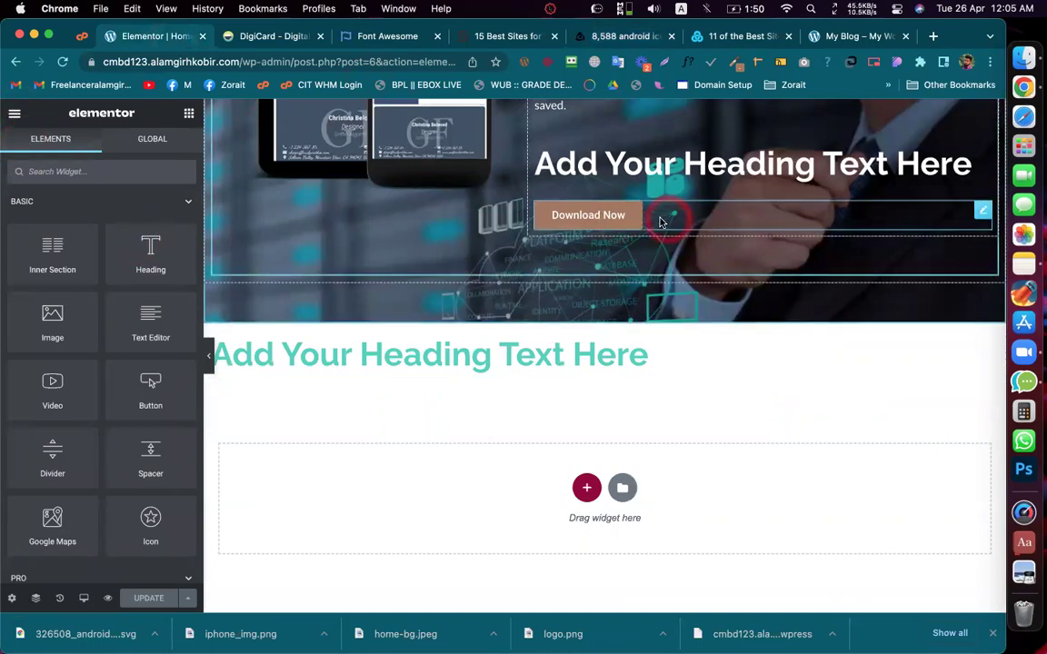
pyautogui.click(128, 280)
pyautogui.click(141, 37)
pyautogui.click(14, 114)
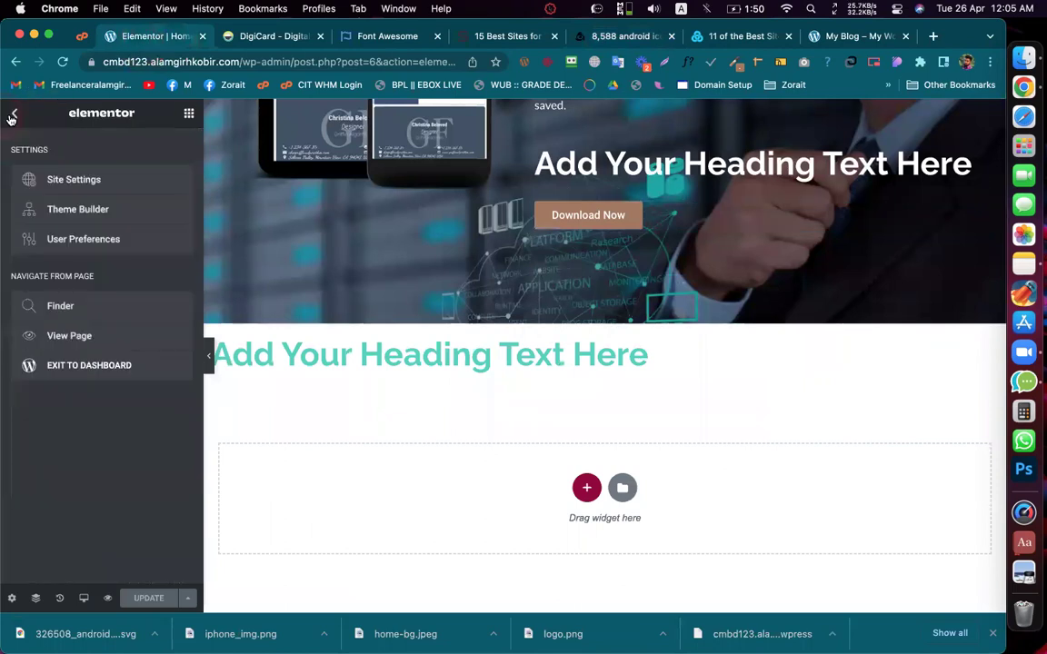
pyautogui.click(89, 366)
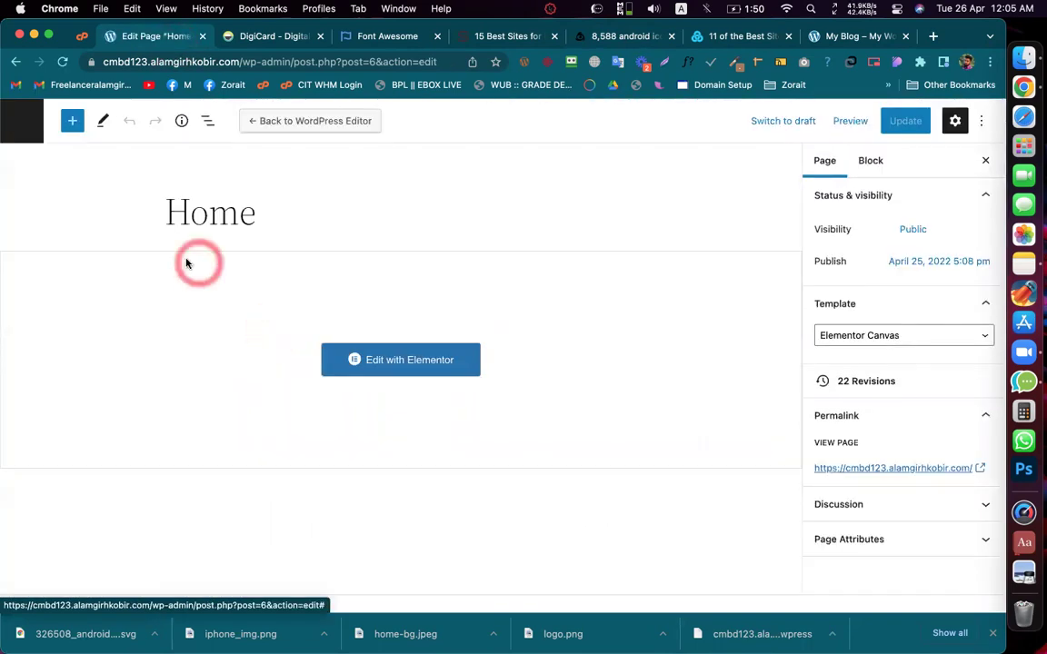
pyautogui.click(21, 130)
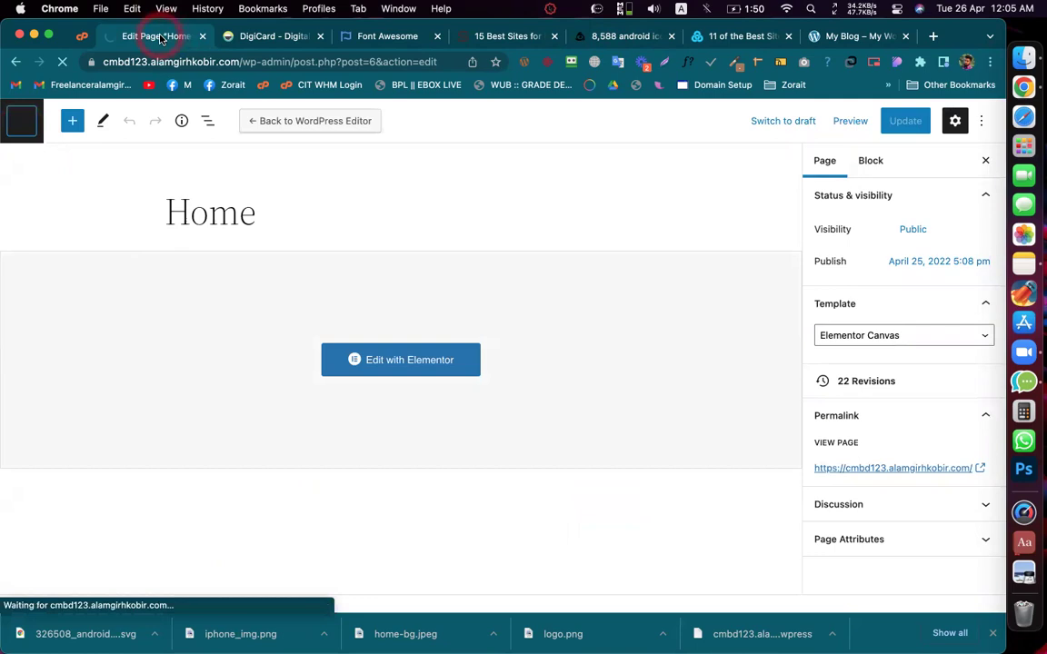
pyautogui.click(176, 471)
pyautogui.click(143, 501)
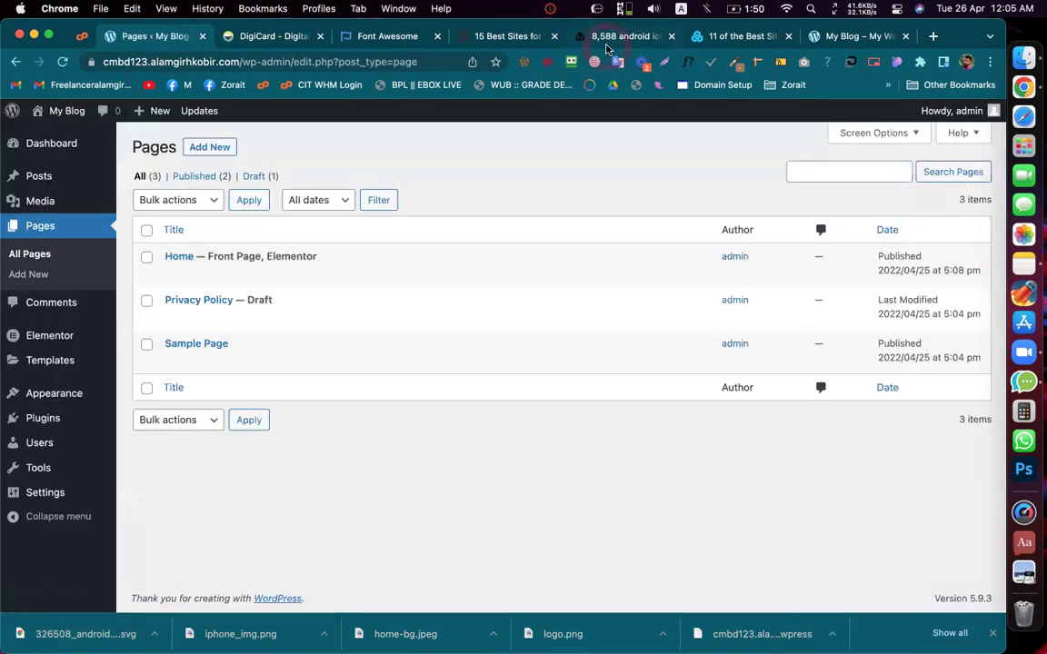
# Step: Review the Android icon's other download formats on Iconfinder, then go back to the Pages admin
pyautogui.click(618, 36)
pyautogui.click(609, 289)
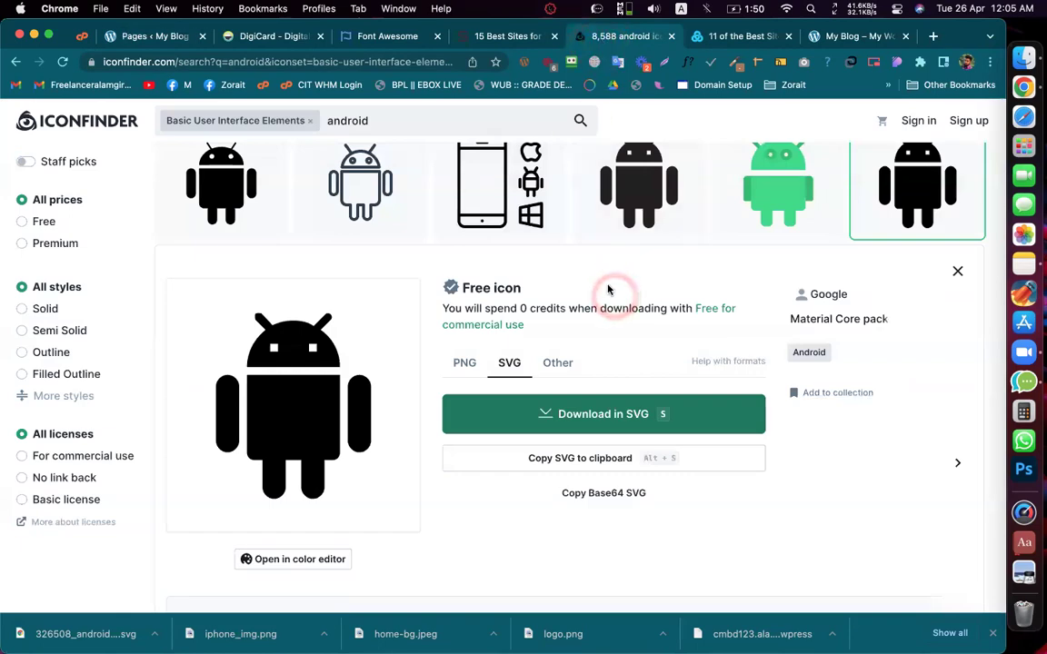
pyautogui.click(556, 362)
pyautogui.click(503, 406)
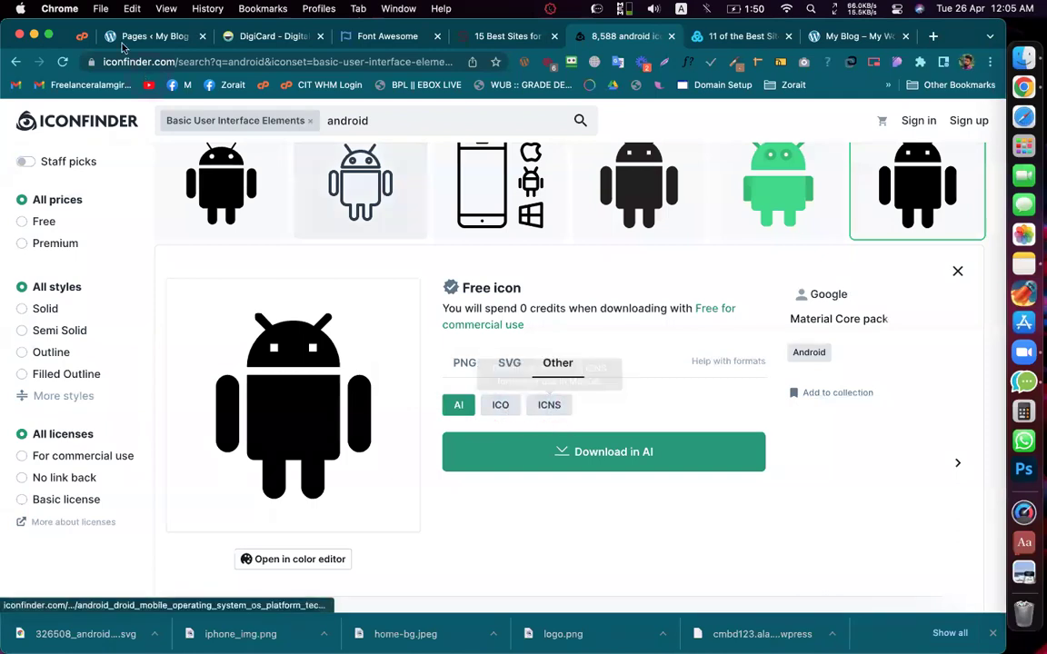
pyautogui.click(121, 40)
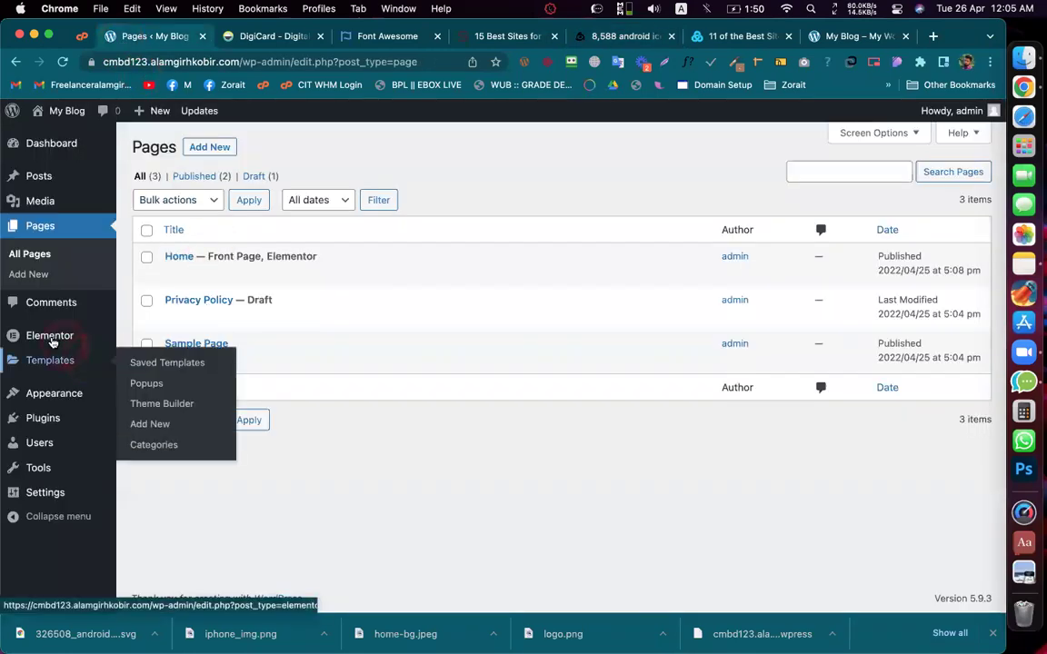
# Step: Add a new Elementor Custom Icons set titled 'android New' and scroll down to its zip upload box
pyautogui.moveTo(54, 335)
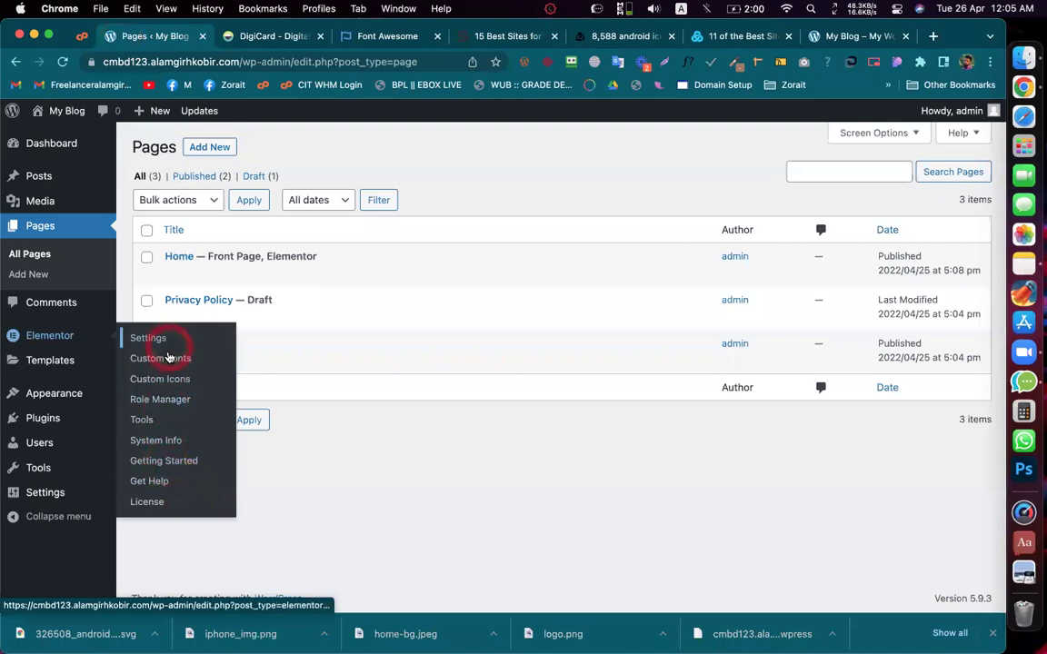
pyautogui.click(146, 386)
pyautogui.moveTo(85, 361)
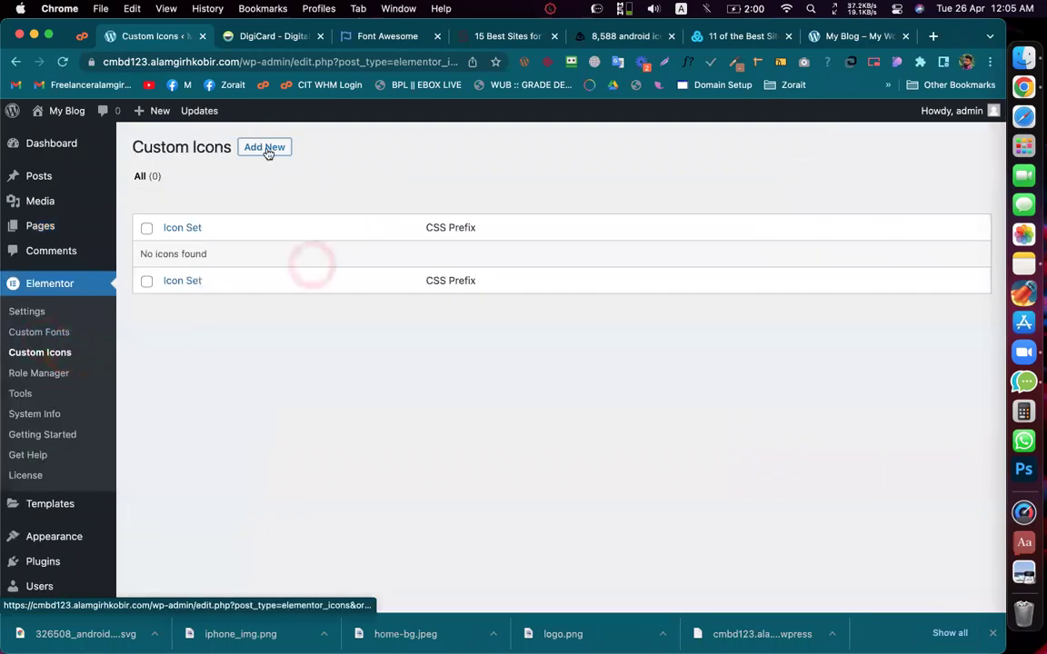
pyautogui.click(260, 147)
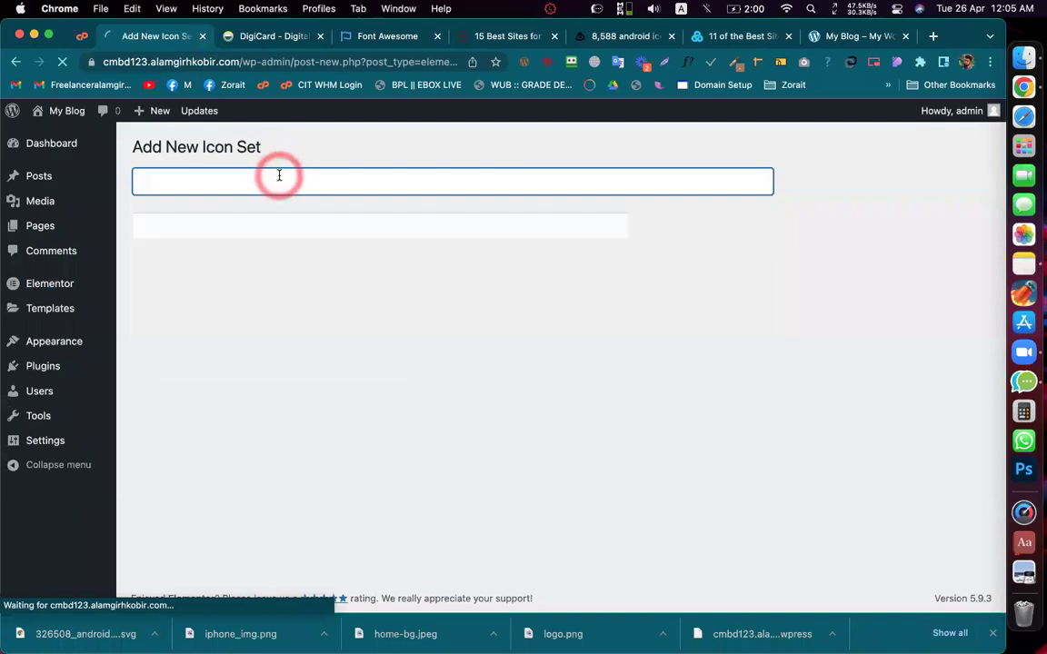
pyautogui.write('android')
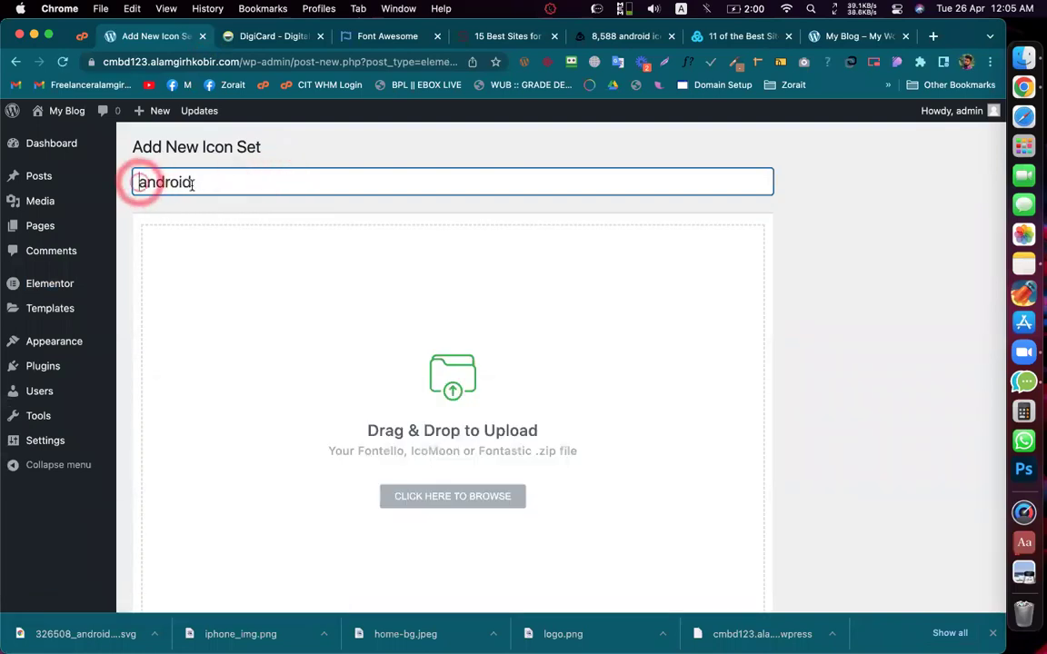
pyautogui.click(250, 187)
pyautogui.press('ctrl+super+space')
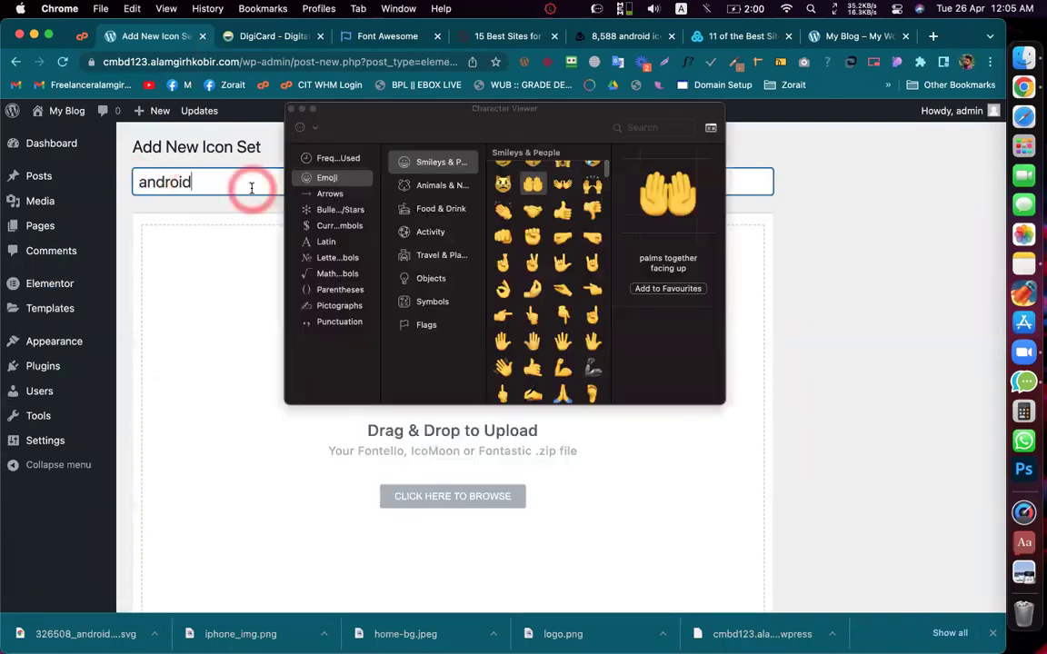
pyautogui.click(292, 109)
pyautogui.write('New')
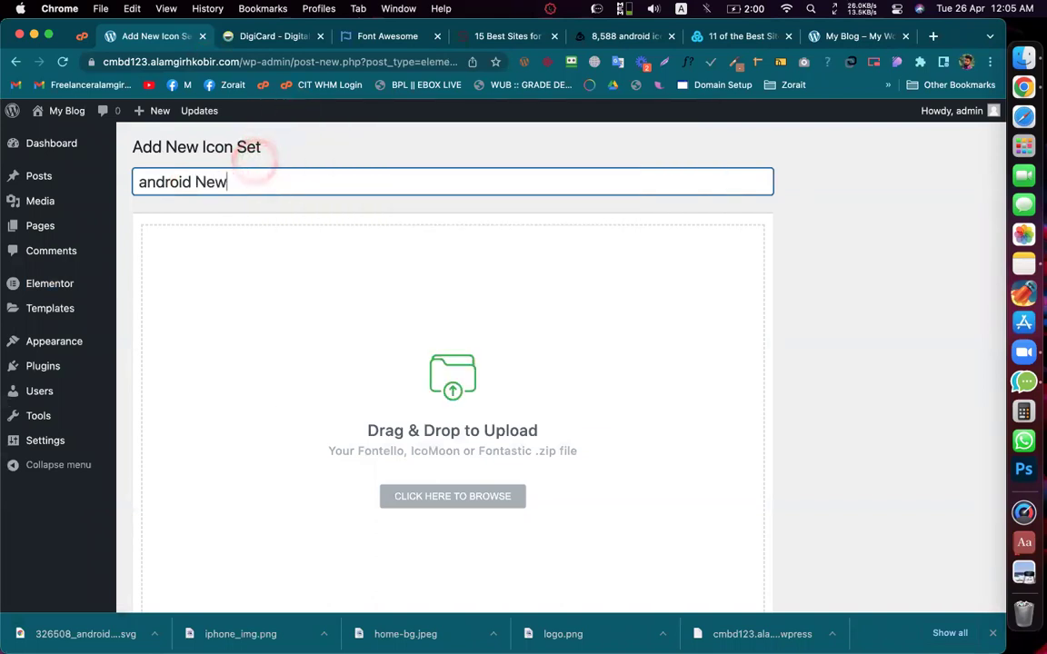
pyautogui.scroll(-2, 519, 423)
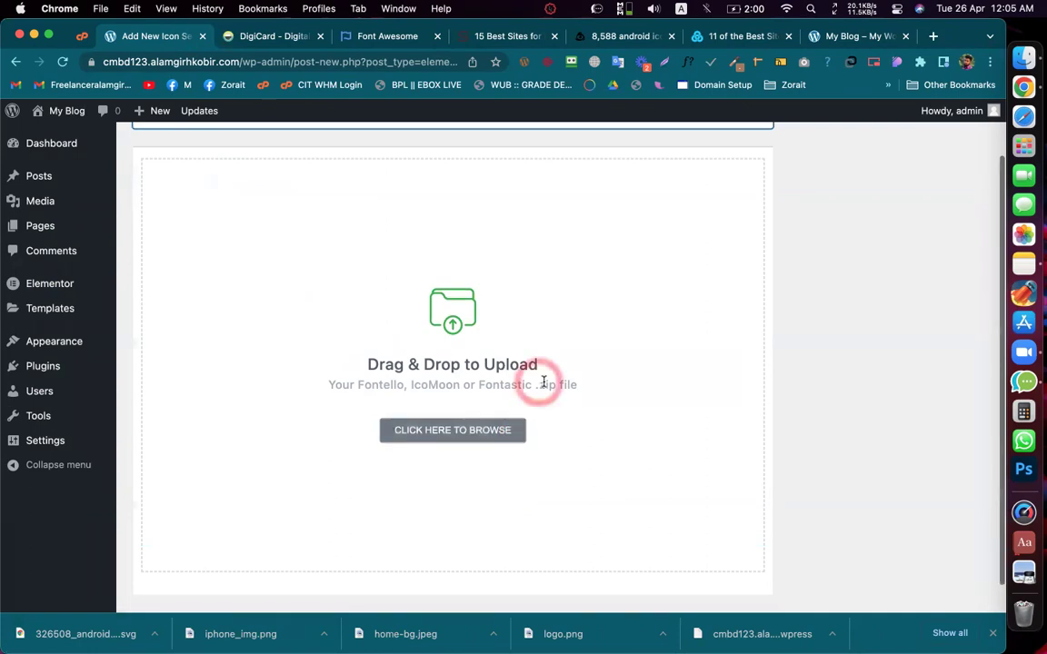
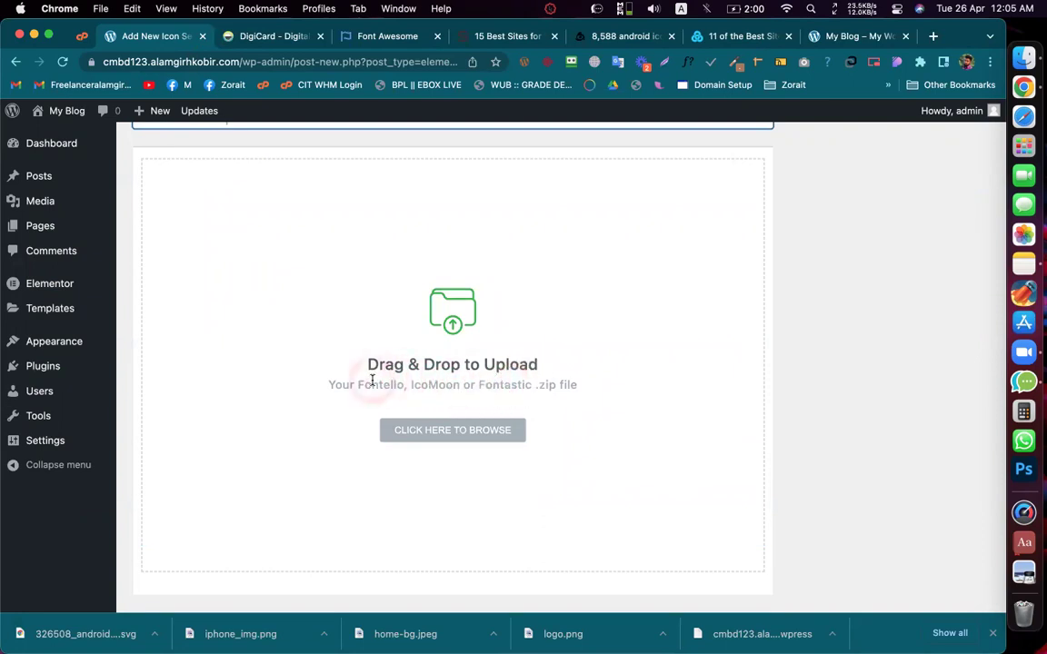
# Step: Search Google for 'Fontello' and open the fontello.com icon generator
pyautogui.doubleClick(373, 385)
pyautogui.rightClick(373, 385)
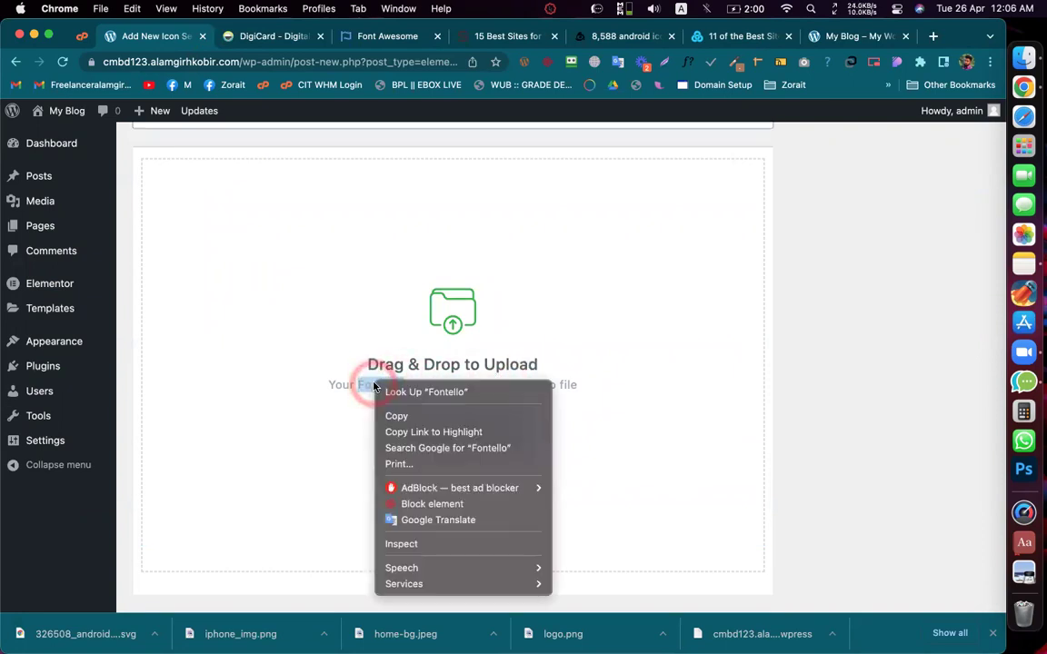
pyautogui.click(460, 447)
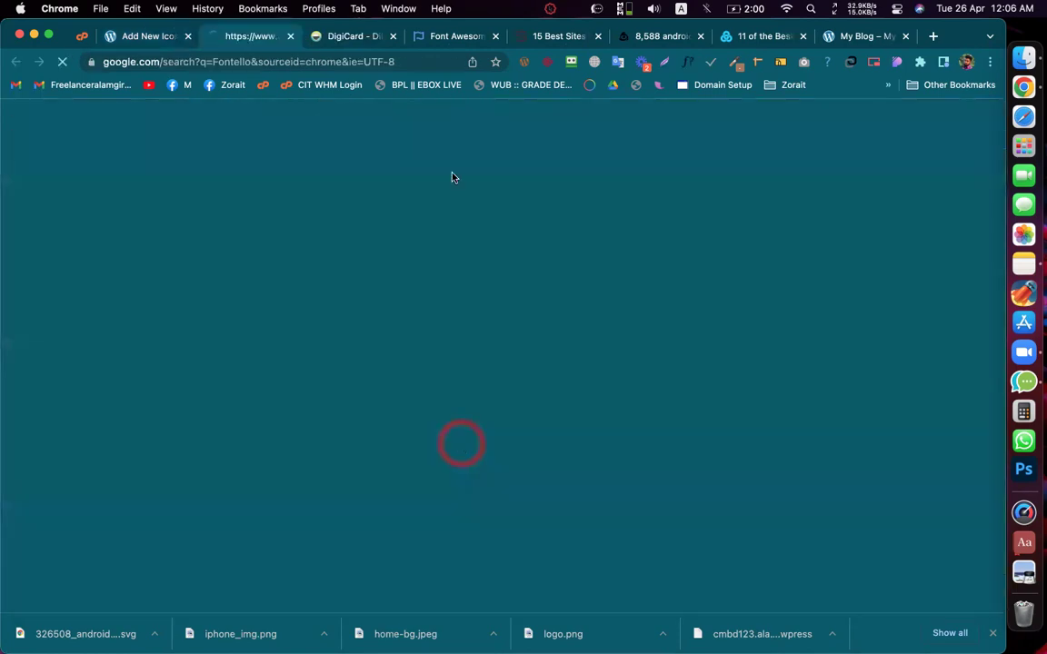
pyautogui.click(177, 259)
pyautogui.click(241, 39)
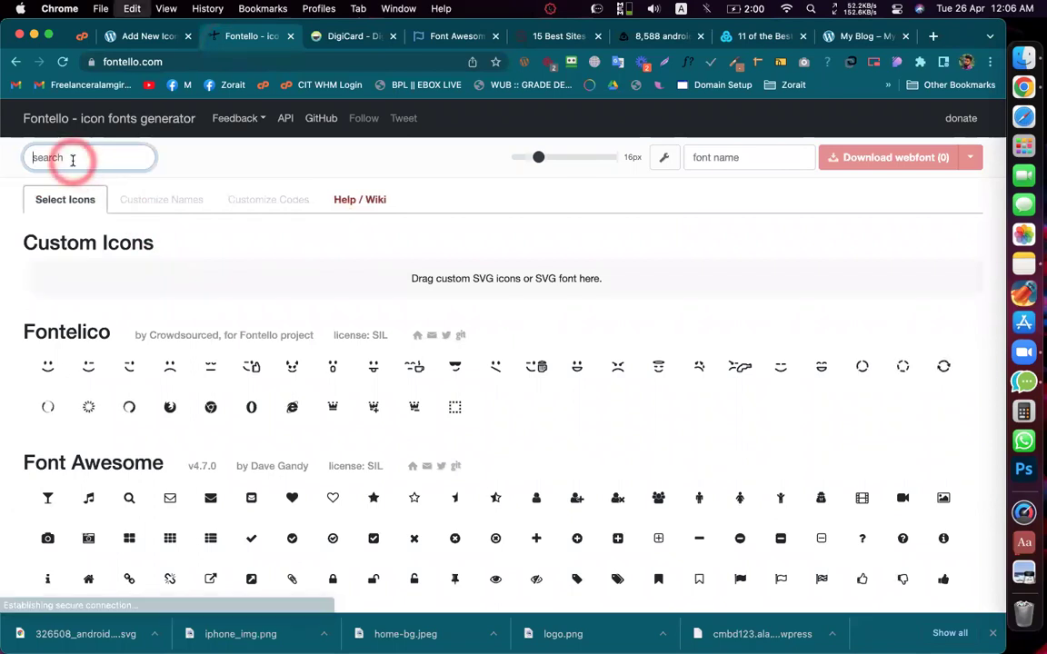
# Step: Search Fontello for 'android' and select only the Zocial android icon
pyautogui.write('android')
pyautogui.click(60, 189)
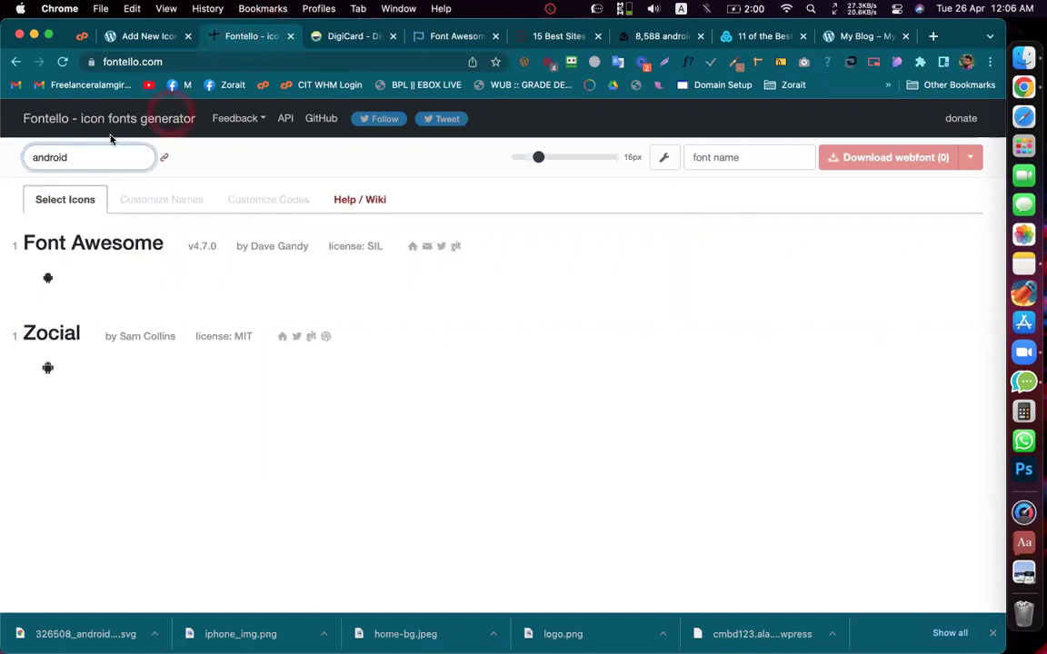
pyautogui.click(84, 157)
pyautogui.click(129, 153)
pyautogui.click(102, 179)
pyautogui.click(84, 164)
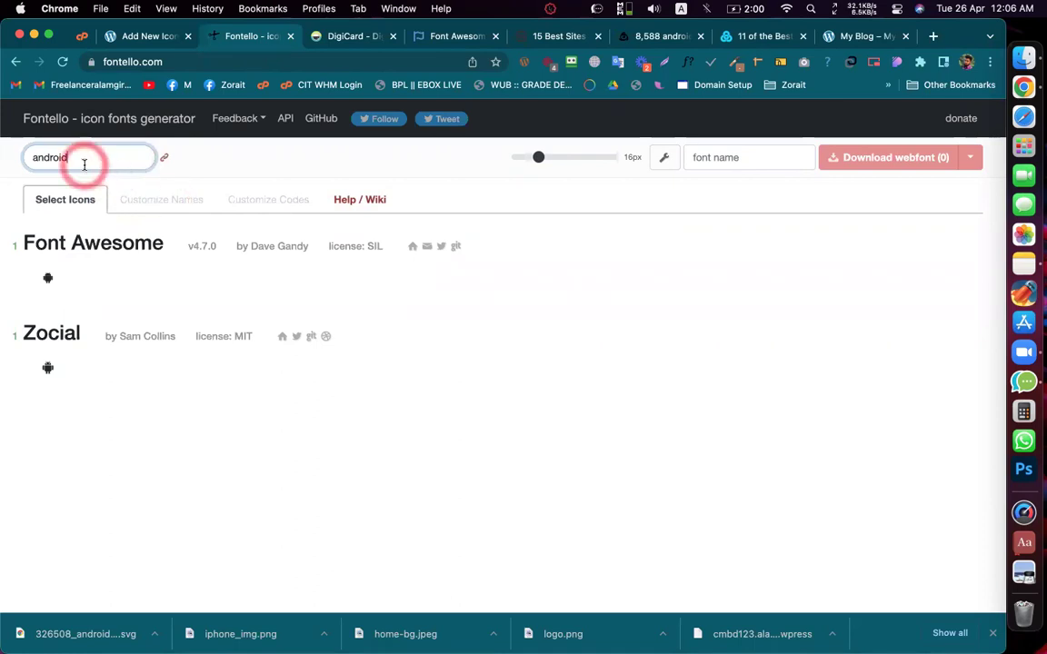
pyautogui.click(48, 367)
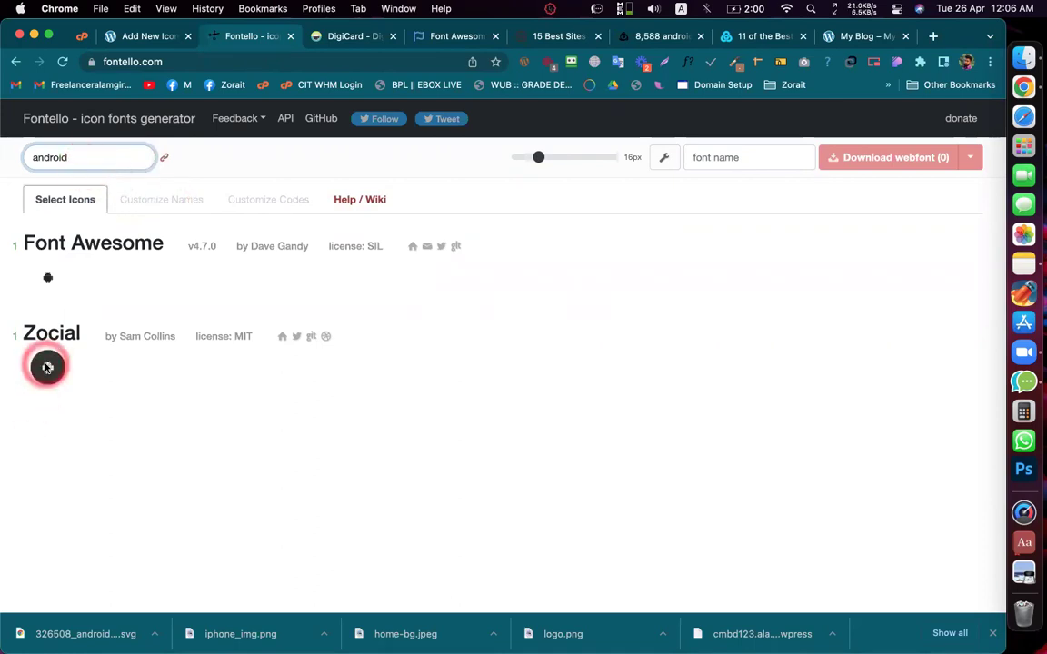
pyautogui.click(47, 281)
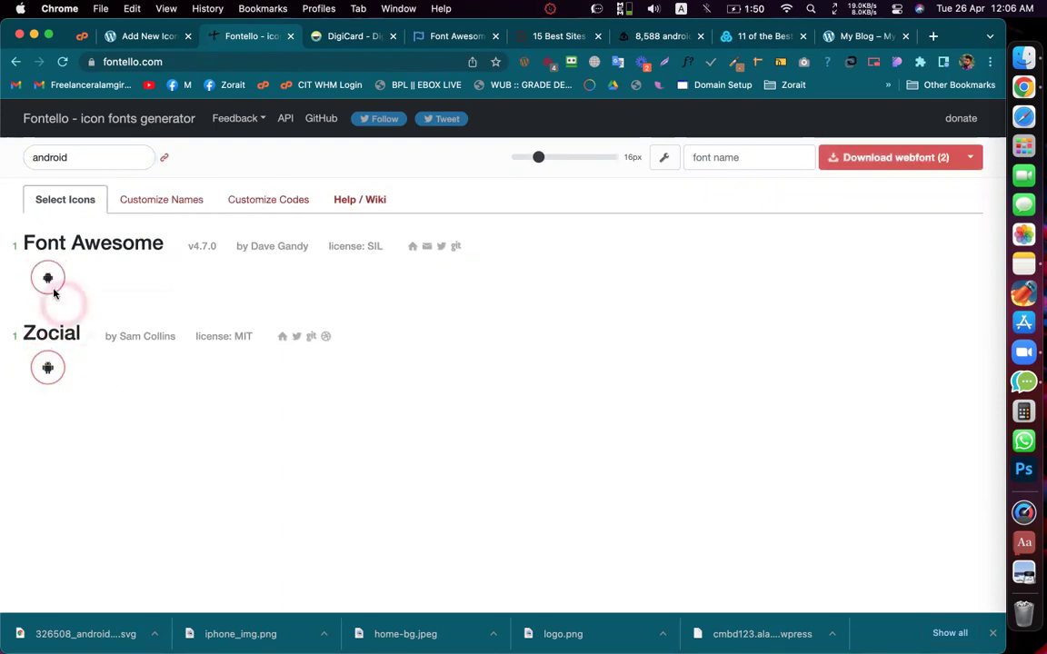
pyautogui.click(48, 281)
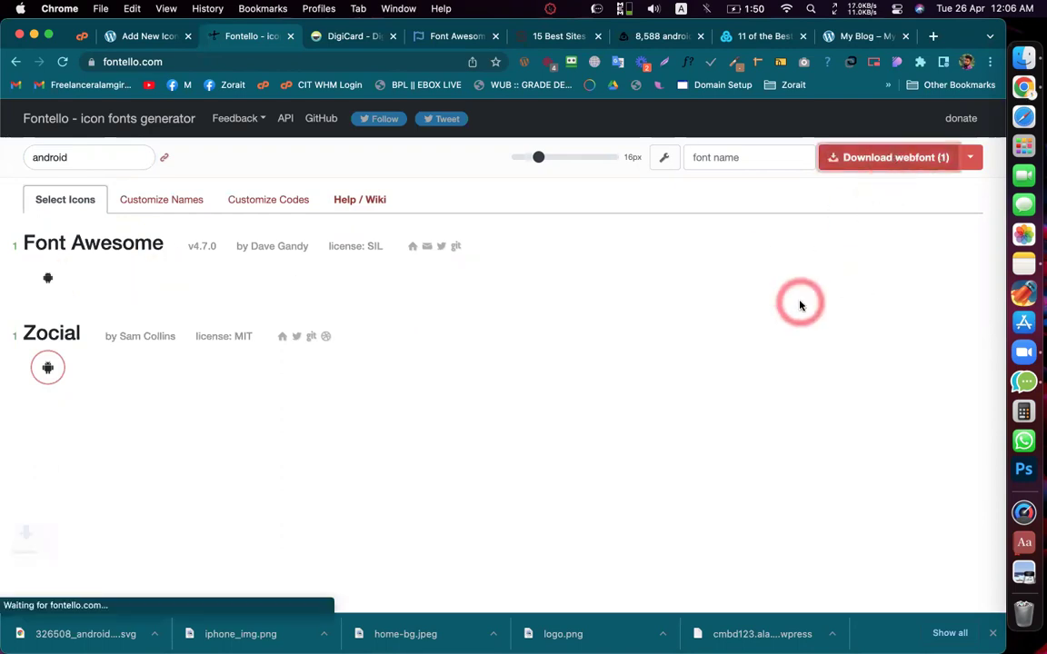
# Step: Drop the downloaded Fontello webfont zip onto the WordPress icon-set upload area
pyautogui.click(87, 636)
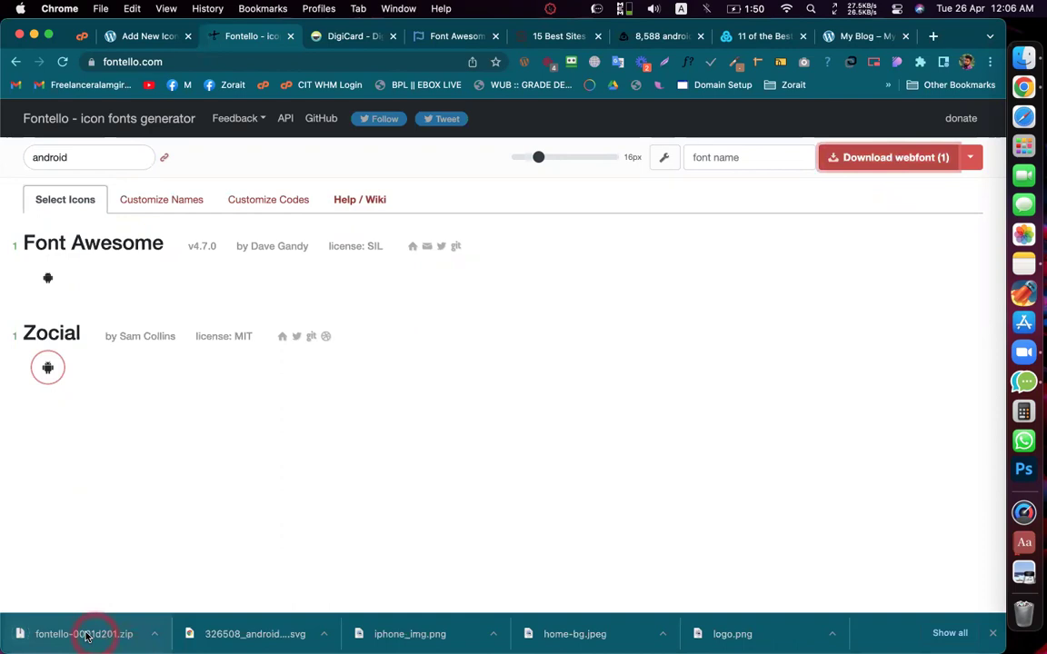
pyautogui.click(43, 371)
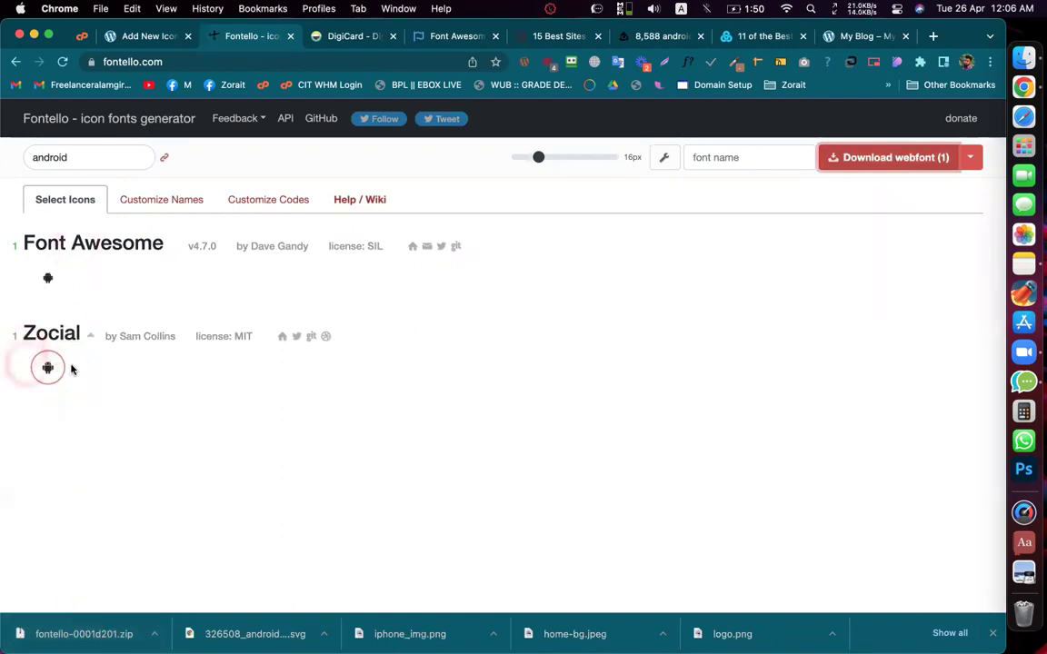
pyautogui.click(57, 639)
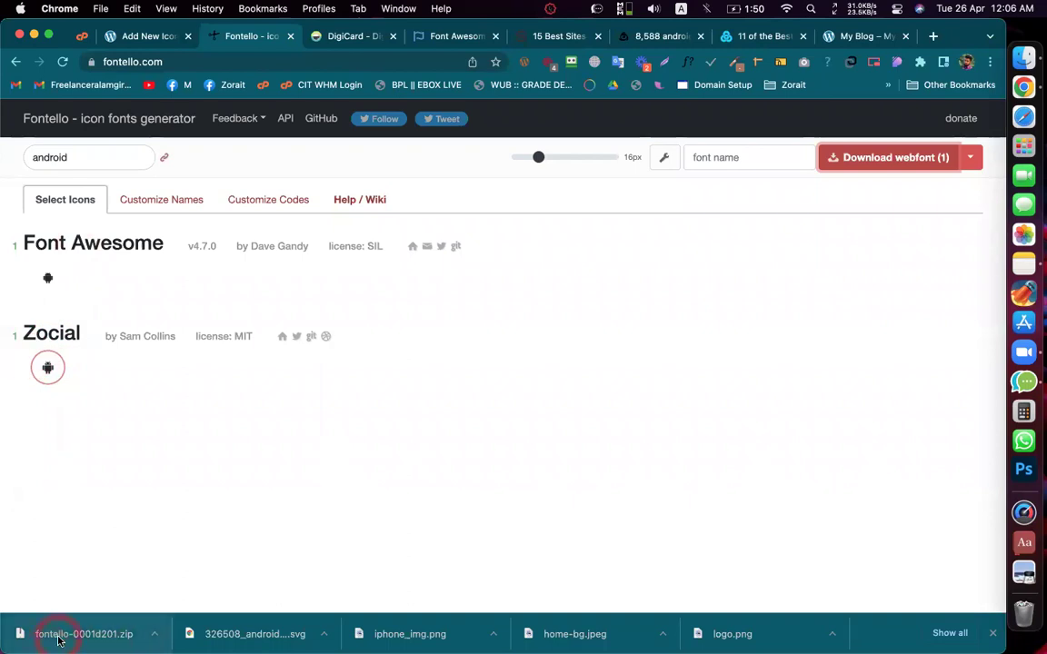
pyautogui.click(137, 36)
pyautogui.moveTo(77, 633); pyautogui.dragTo(482, 433)
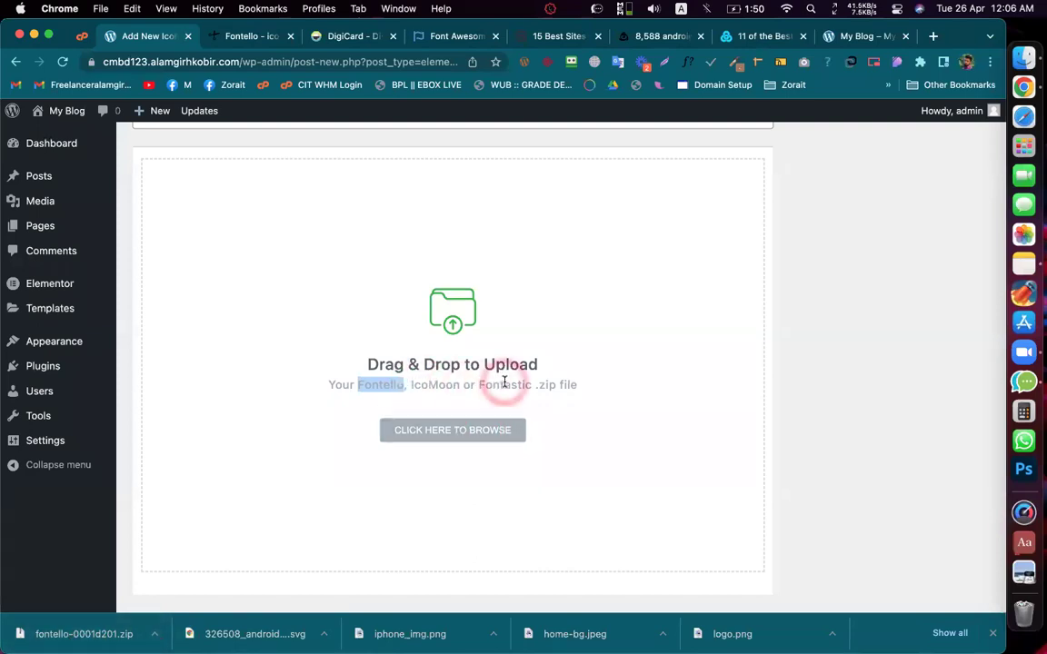
# Step: Update the 'android New' icon set so it saves with its one Android icon
pyautogui.scroll(-1, 503, 400)
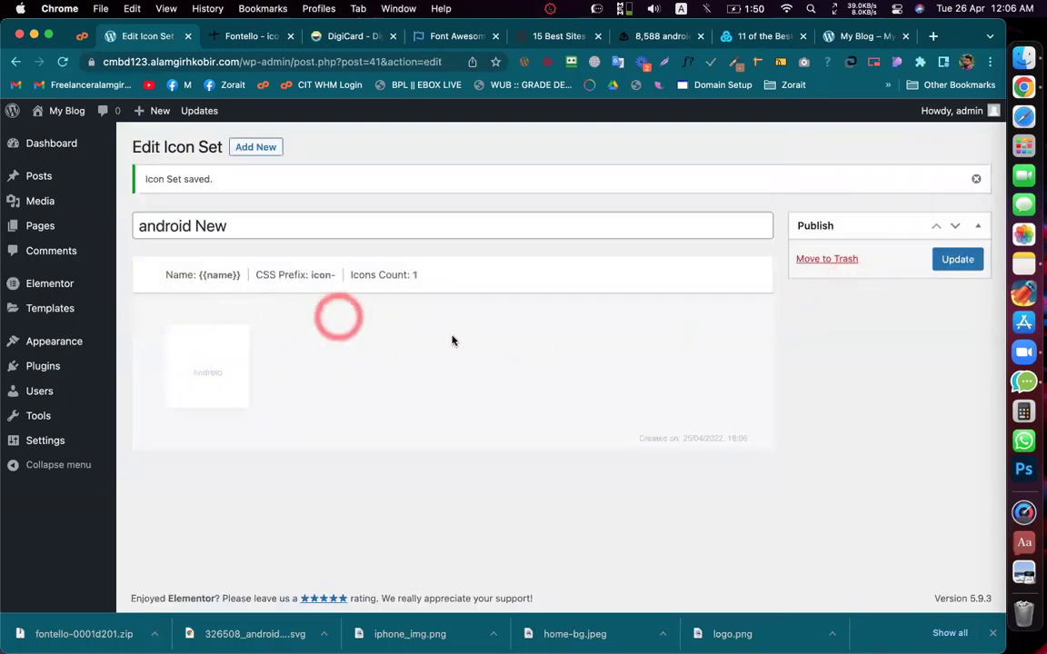
pyautogui.click(954, 260)
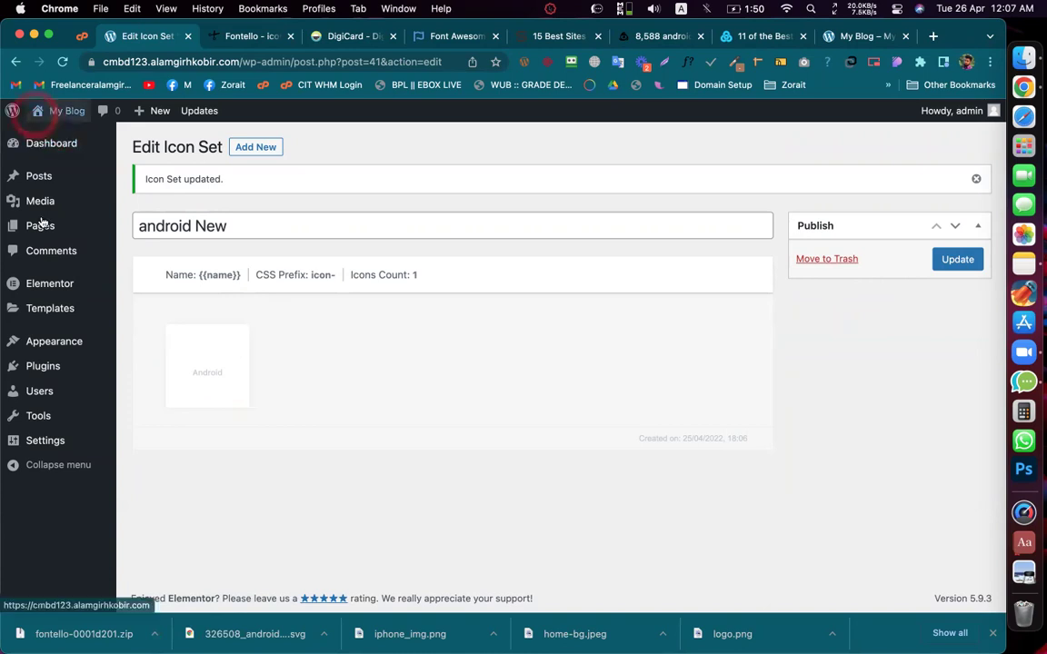
# Step: Open the Pages list in a new tab and edit the Home page with Elementor
pyautogui.rightClick(37, 233)
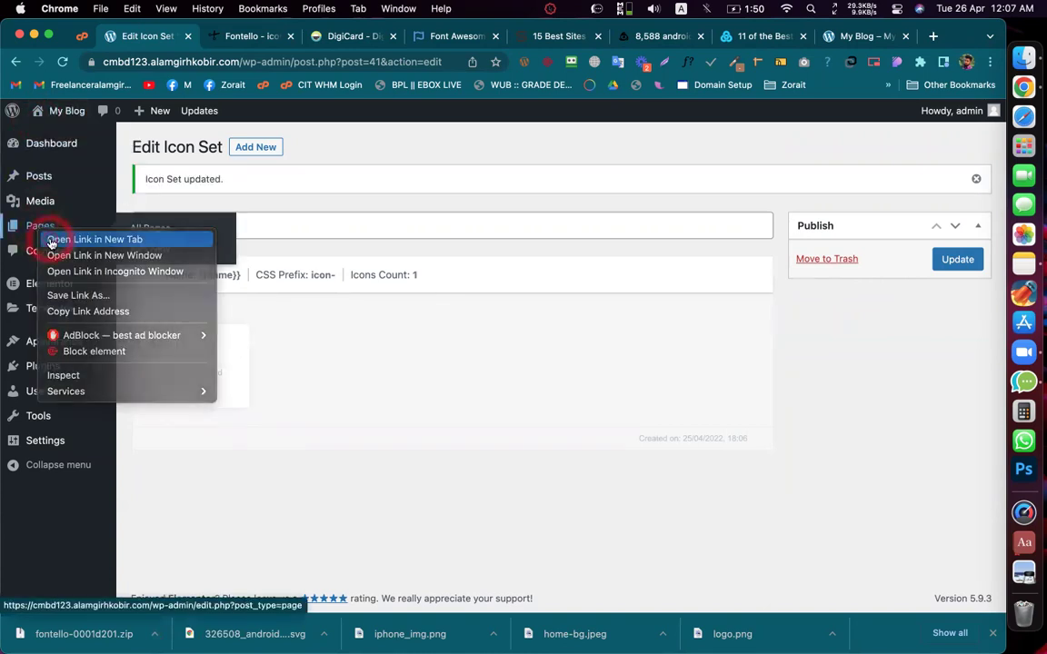
pyautogui.click(50, 239)
pyautogui.moveTo(305, 34); pyautogui.dragTo(204, 32)
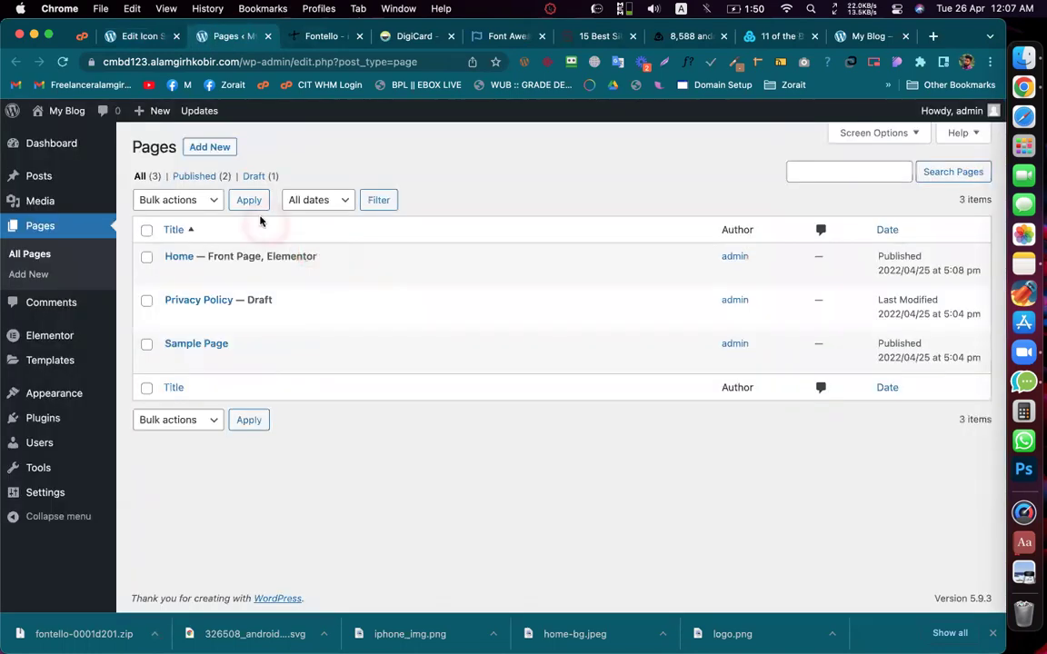
pyautogui.click(357, 275)
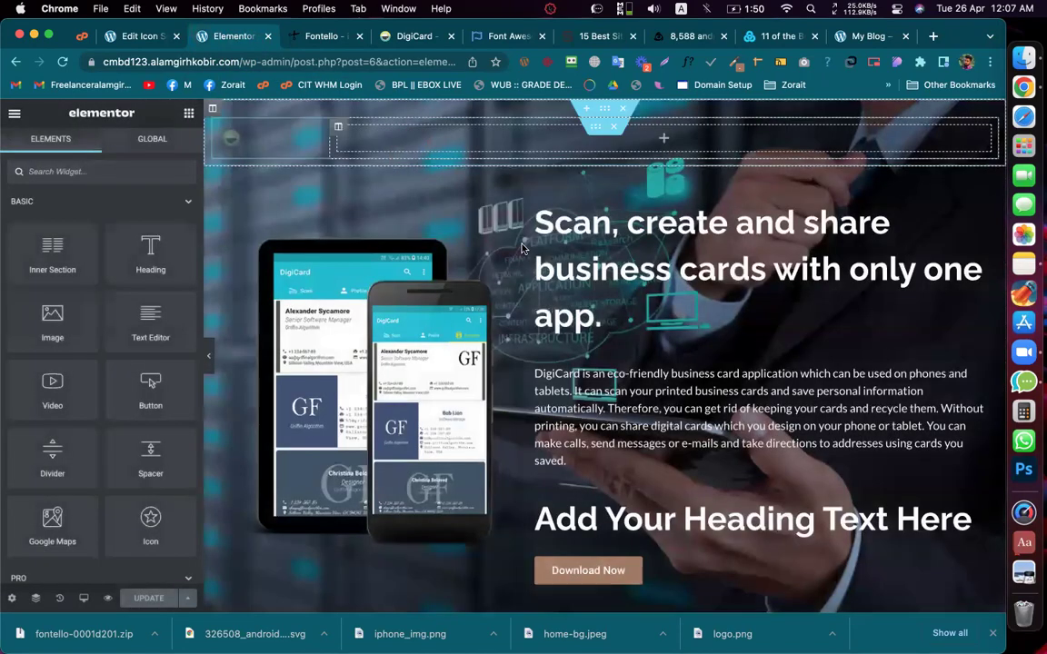
# Step: Select the Download Now button and open the Icon Library for its icon
pyautogui.scroll(-5, 626, 296)
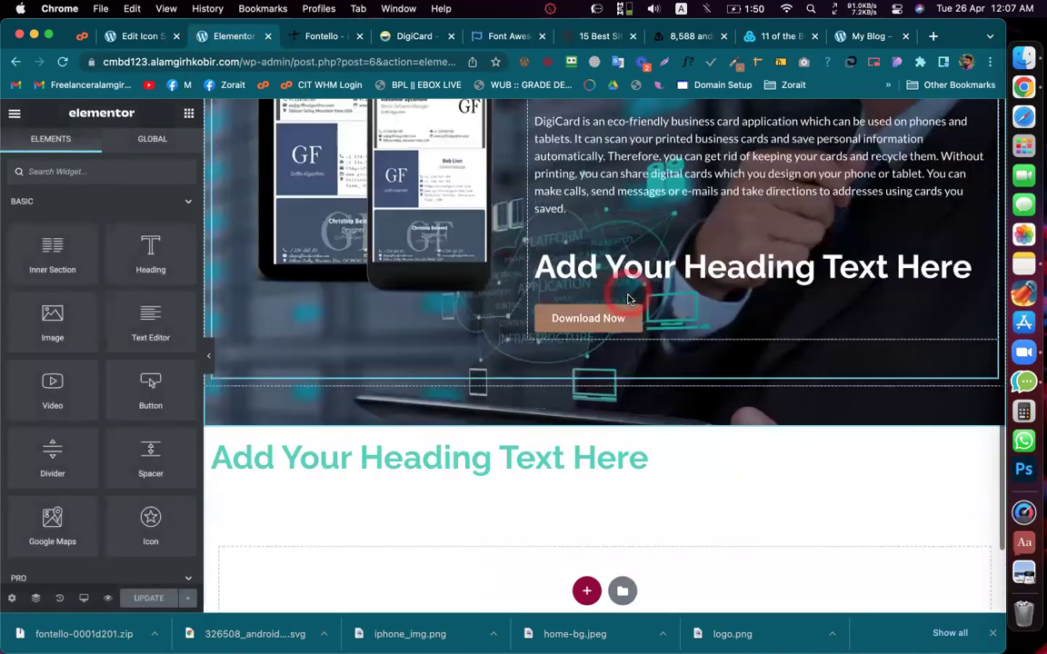
pyautogui.click(668, 318)
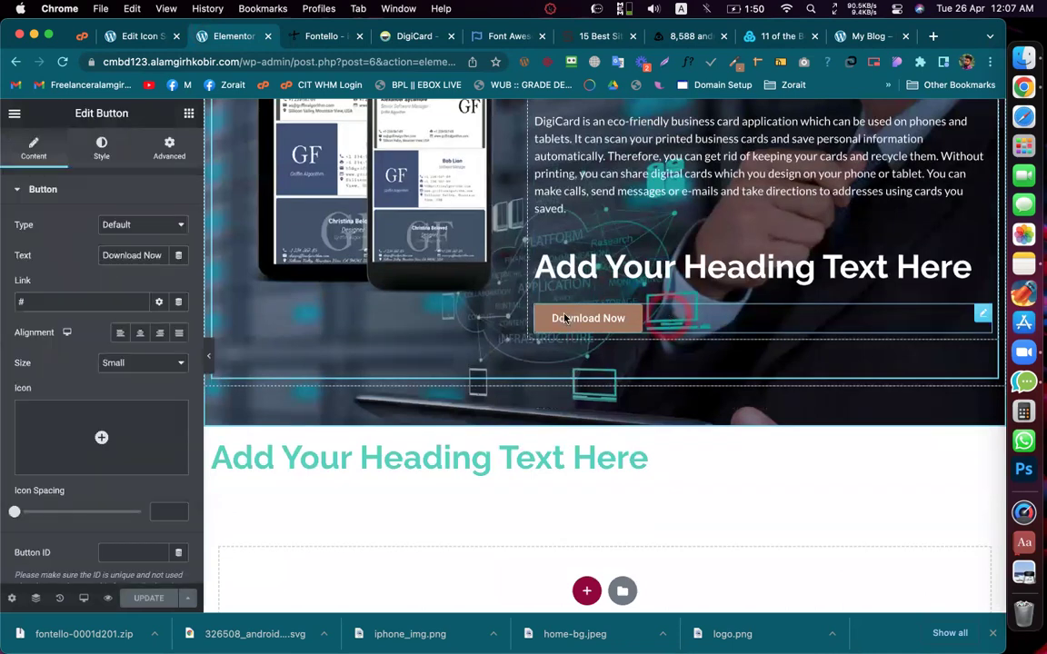
pyautogui.click(99, 145)
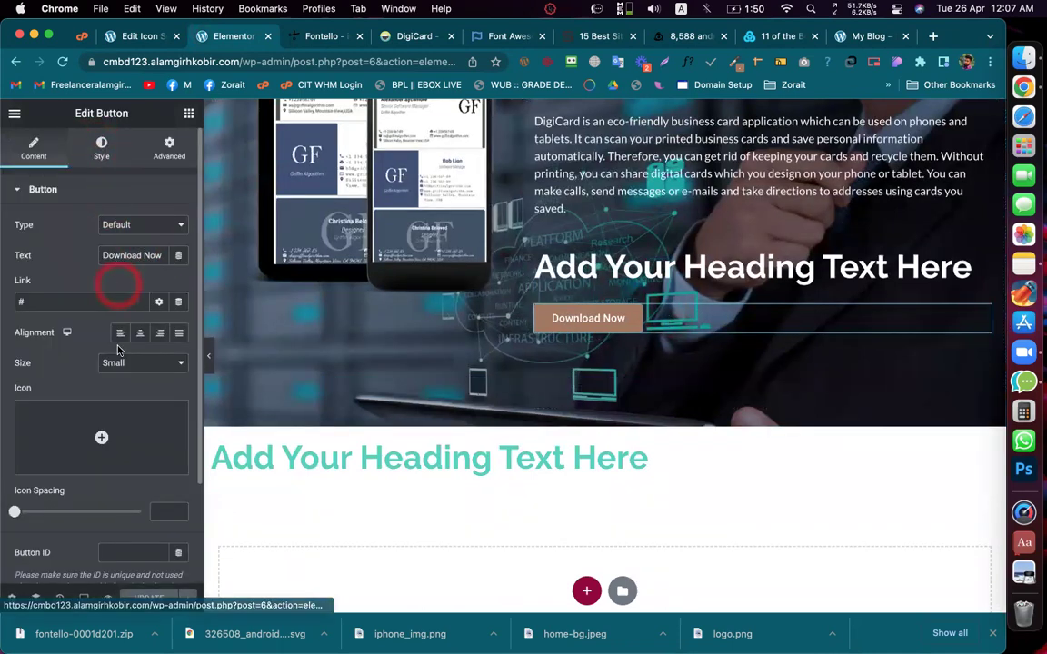
pyautogui.scroll(-3, 122, 379)
pyautogui.click(101, 310)
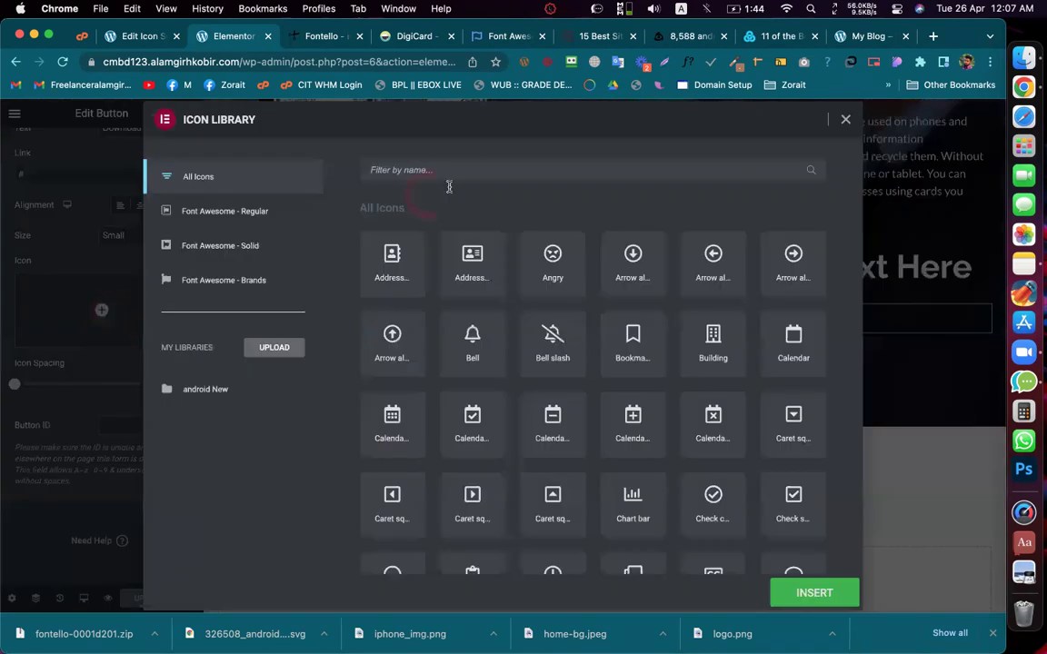
# Step: Search the Icon Library for 'android', pick the android New set and insert its icon
pyautogui.click(450, 173)
pyautogui.write('android')
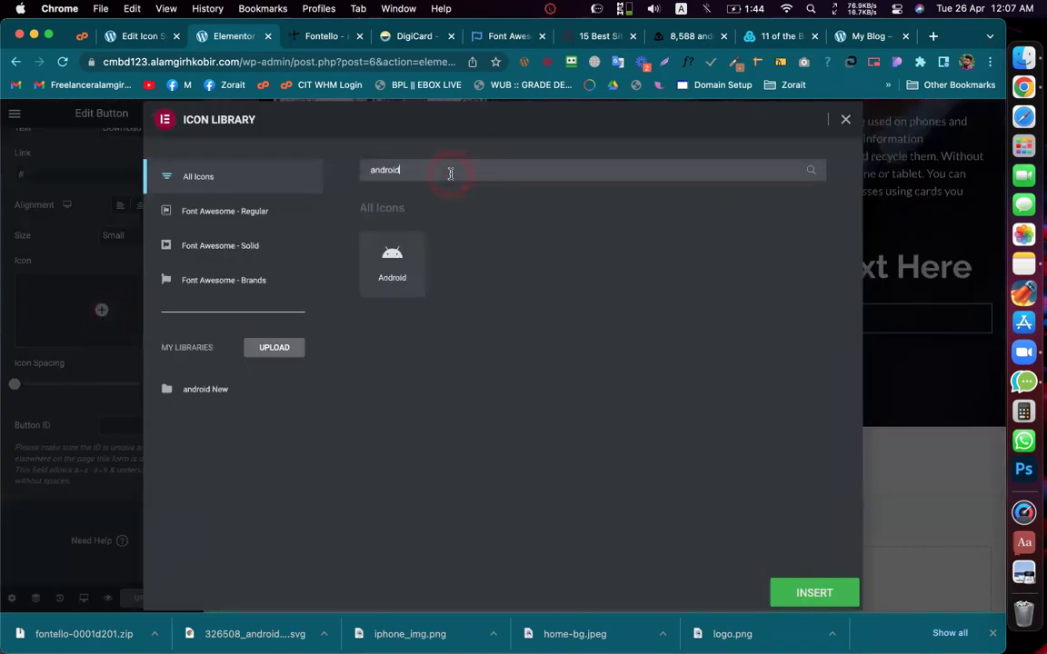
pyautogui.click(496, 253)
pyautogui.click(242, 210)
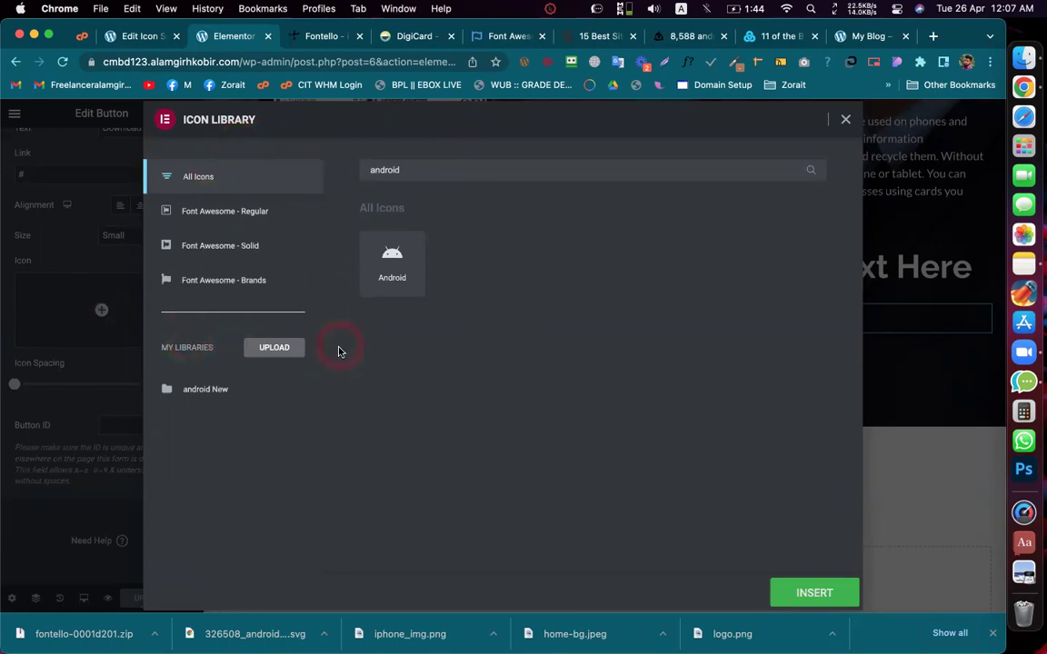
pyautogui.click(178, 396)
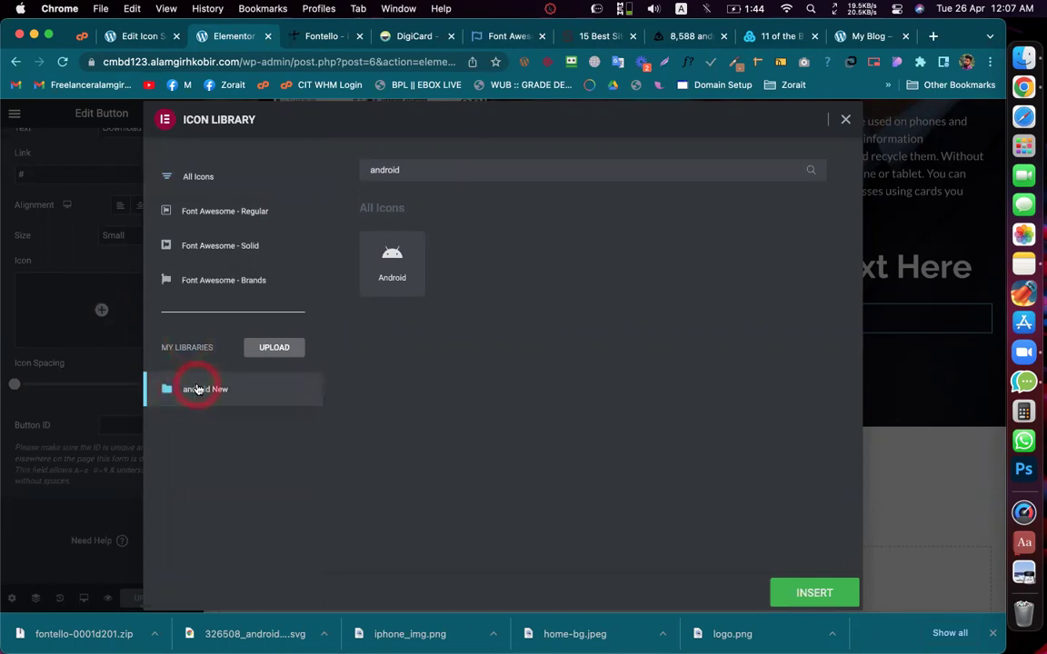
pyautogui.click(818, 593)
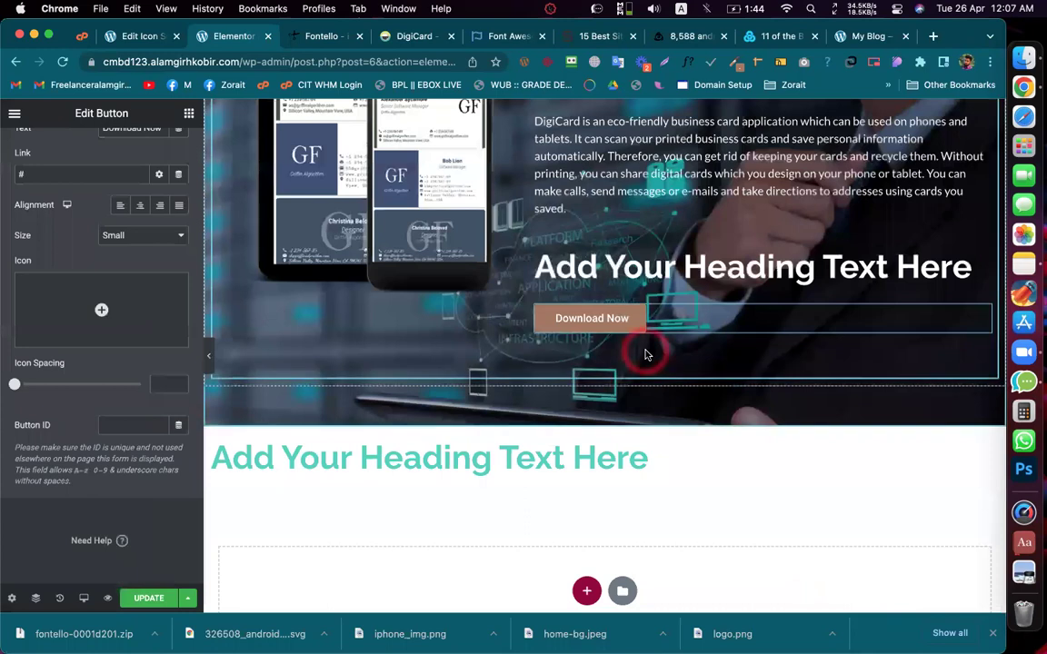
# Step: Reopen the Icon Library for the button and insert the android New icon again
pyautogui.click(98, 339)
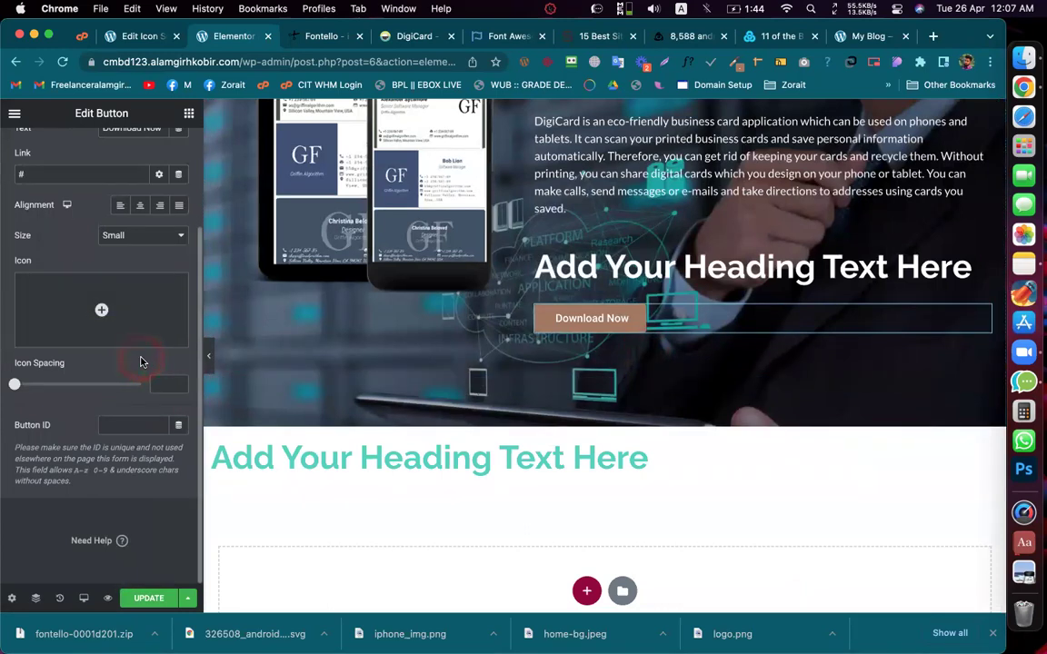
pyautogui.click(101, 311)
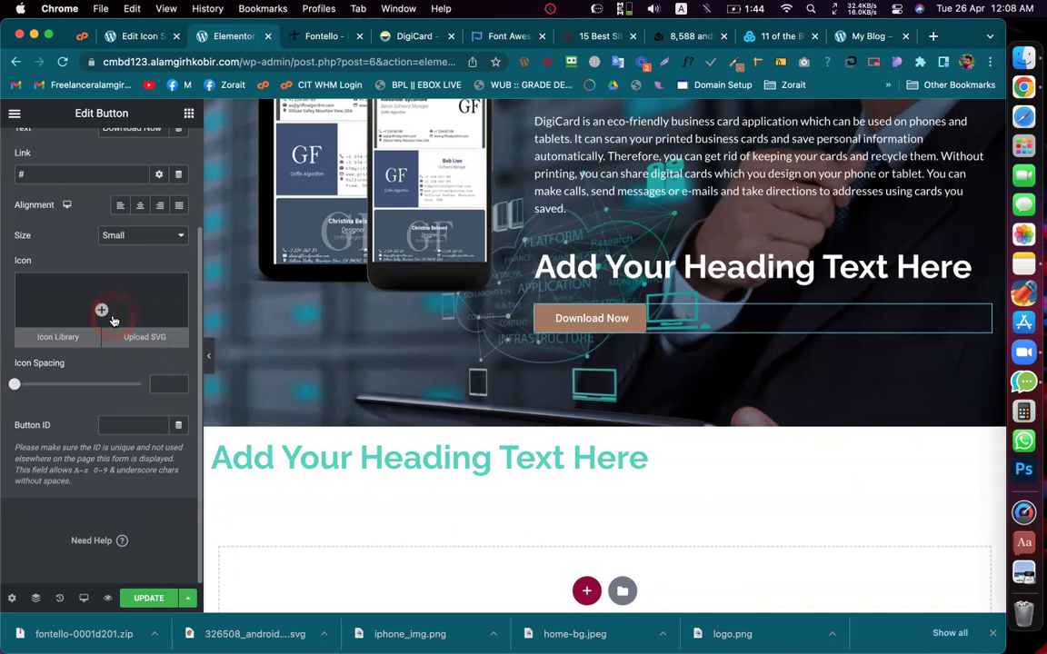
pyautogui.click(103, 312)
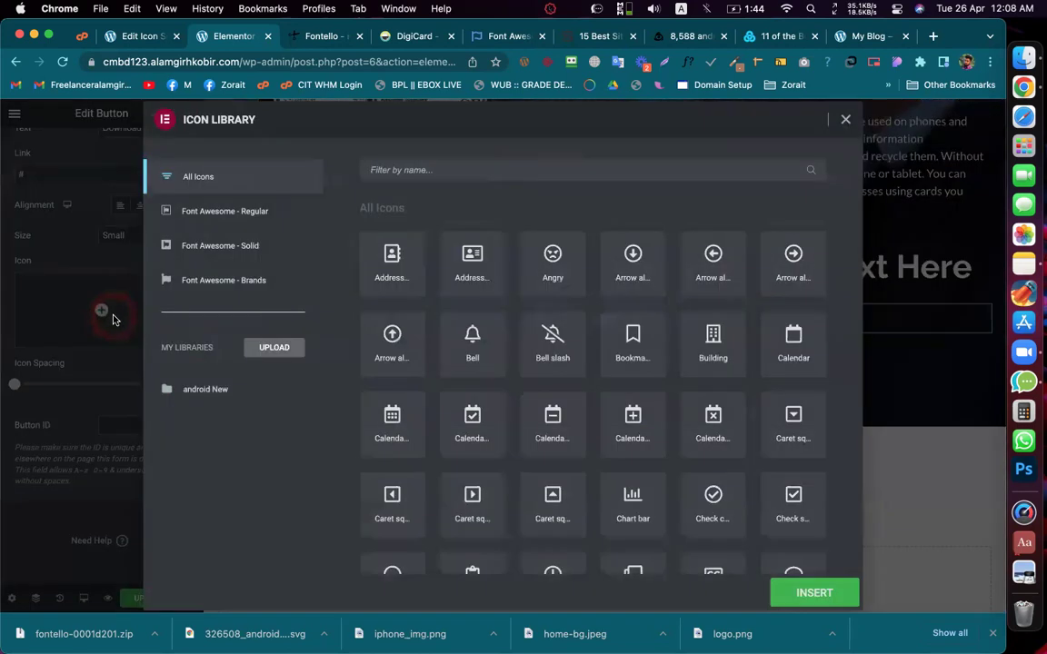
pyautogui.click(204, 391)
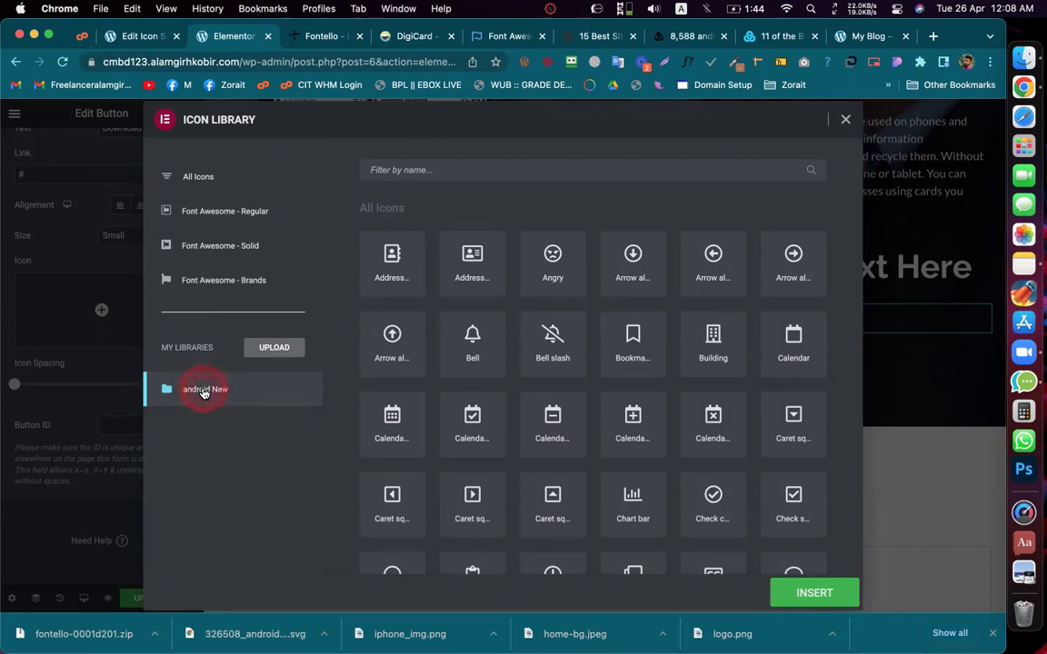
pyautogui.click(268, 351)
pyautogui.click(834, 592)
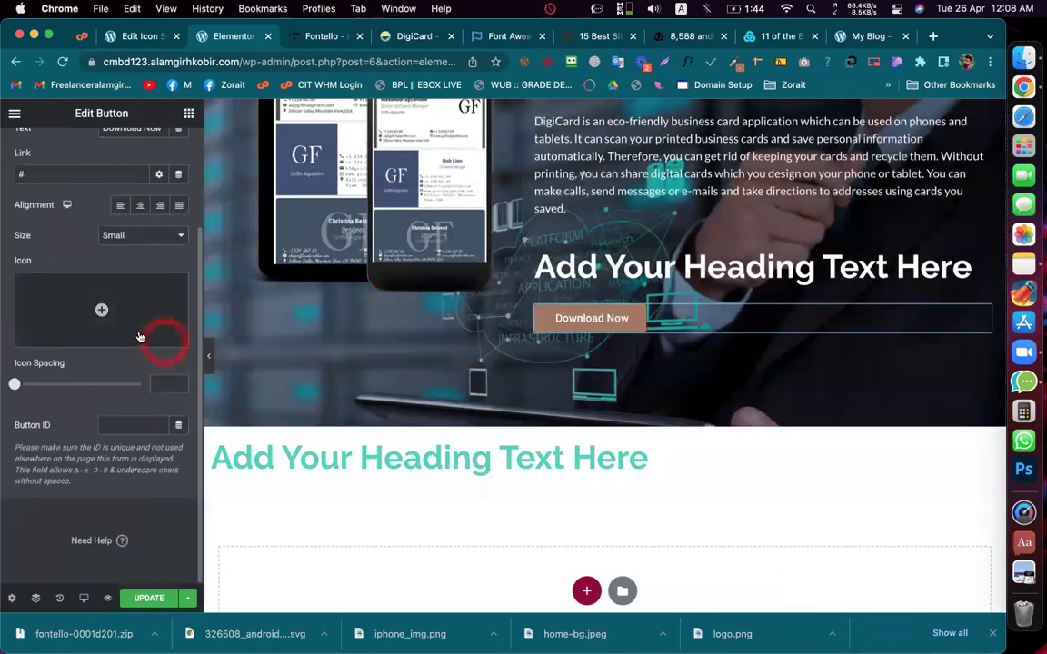
# Step: Drag an Icon widget below the hero heading and try inserting an android New icon into it
pyautogui.click(189, 114)
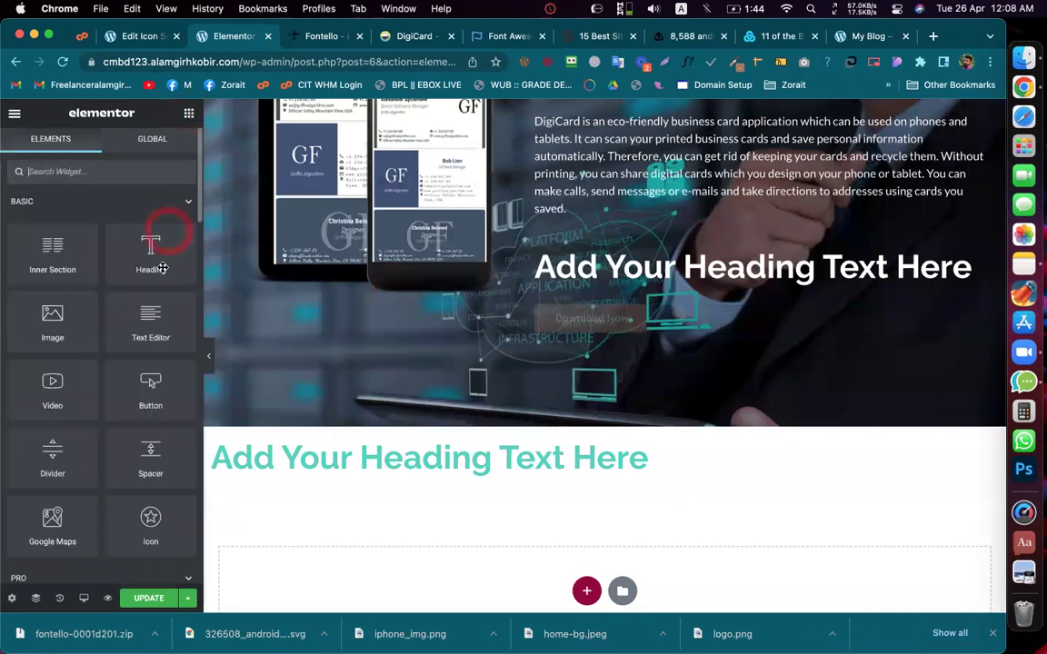
pyautogui.moveTo(291, 452); pyautogui.dragTo(589, 318)
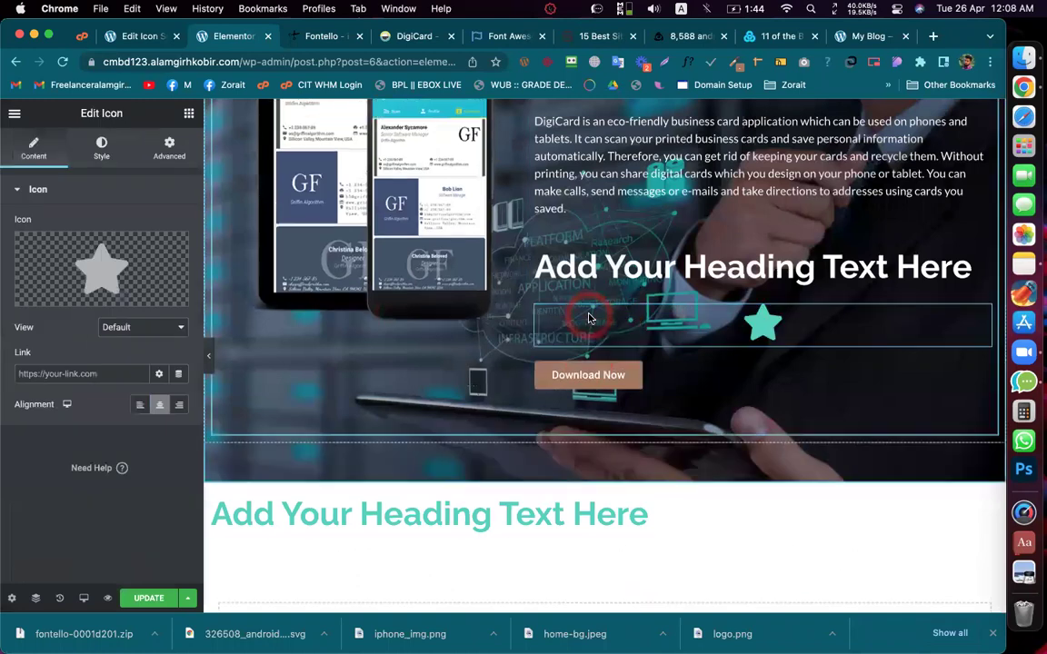
pyautogui.click(82, 259)
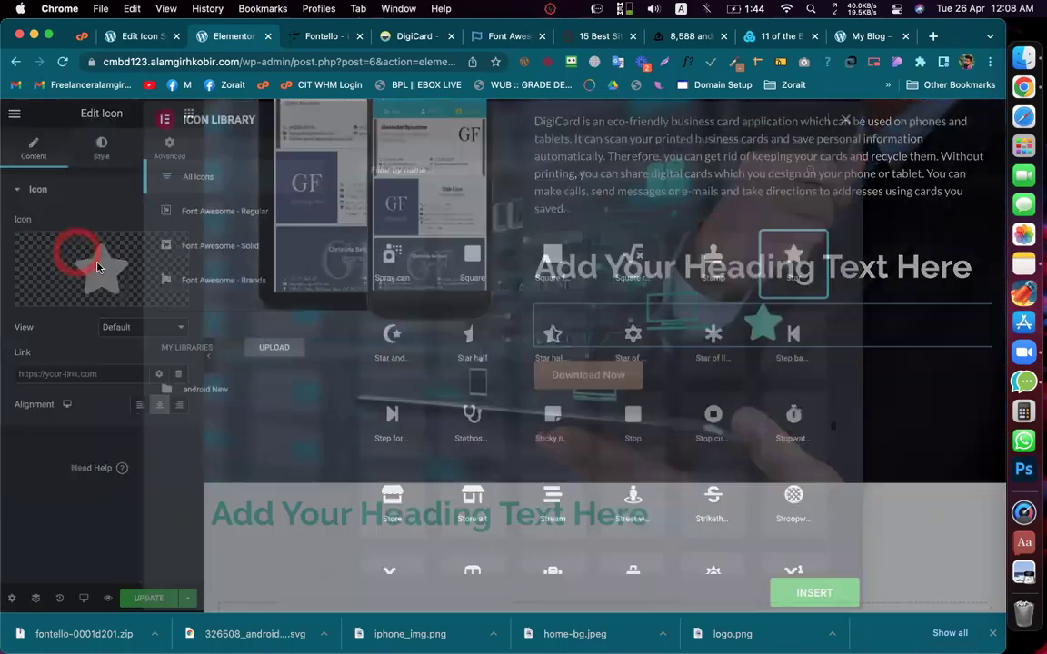
pyautogui.click(207, 389)
pyautogui.click(207, 389)
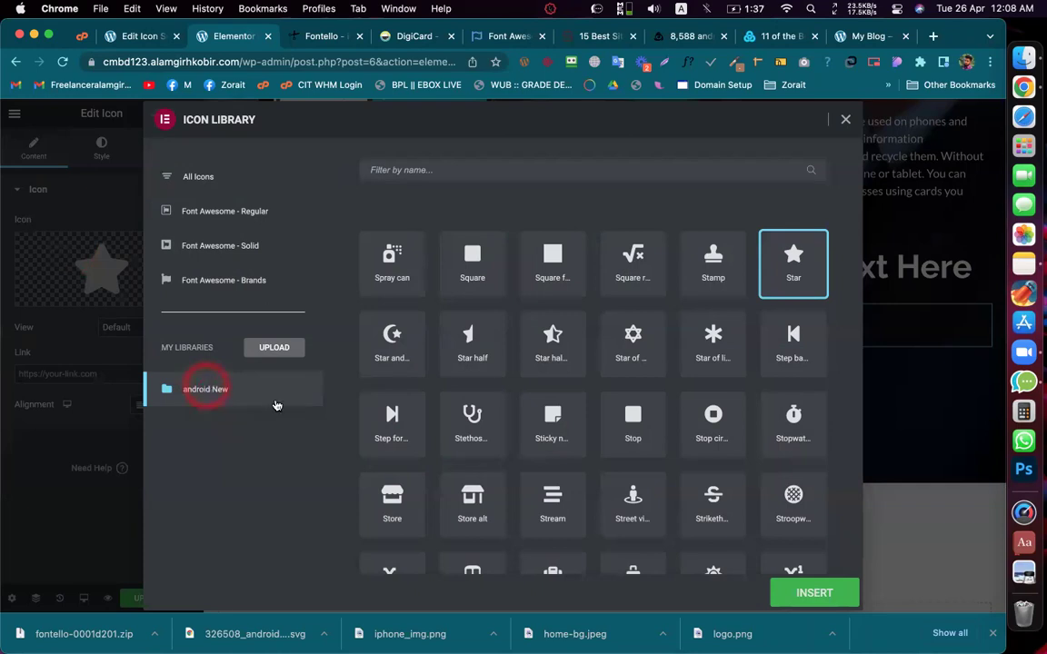
pyautogui.click(799, 592)
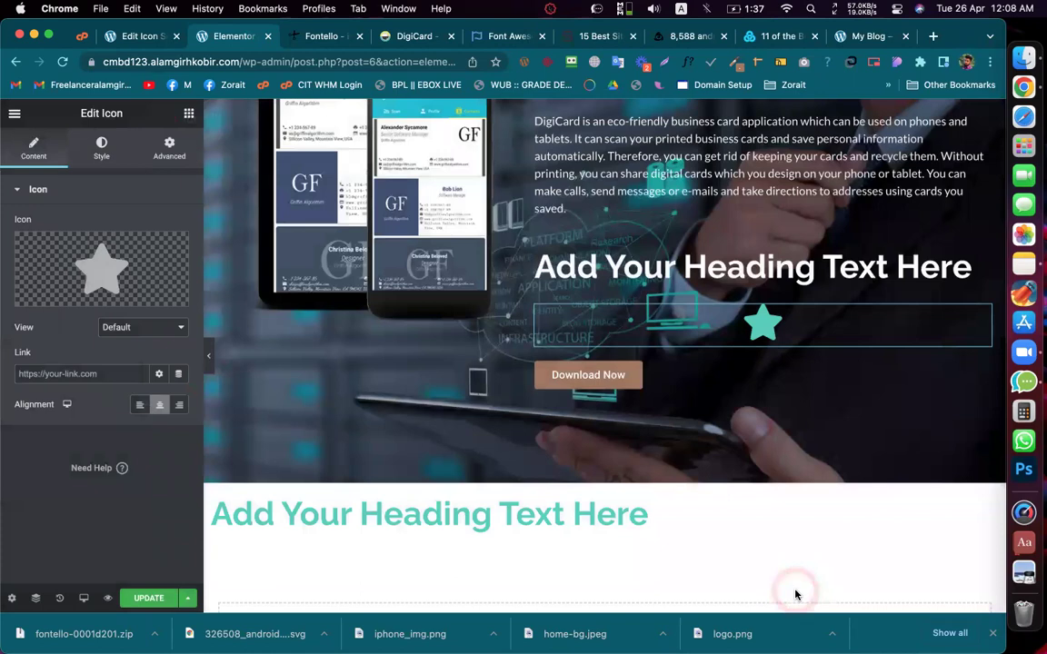
pyautogui.click(795, 594)
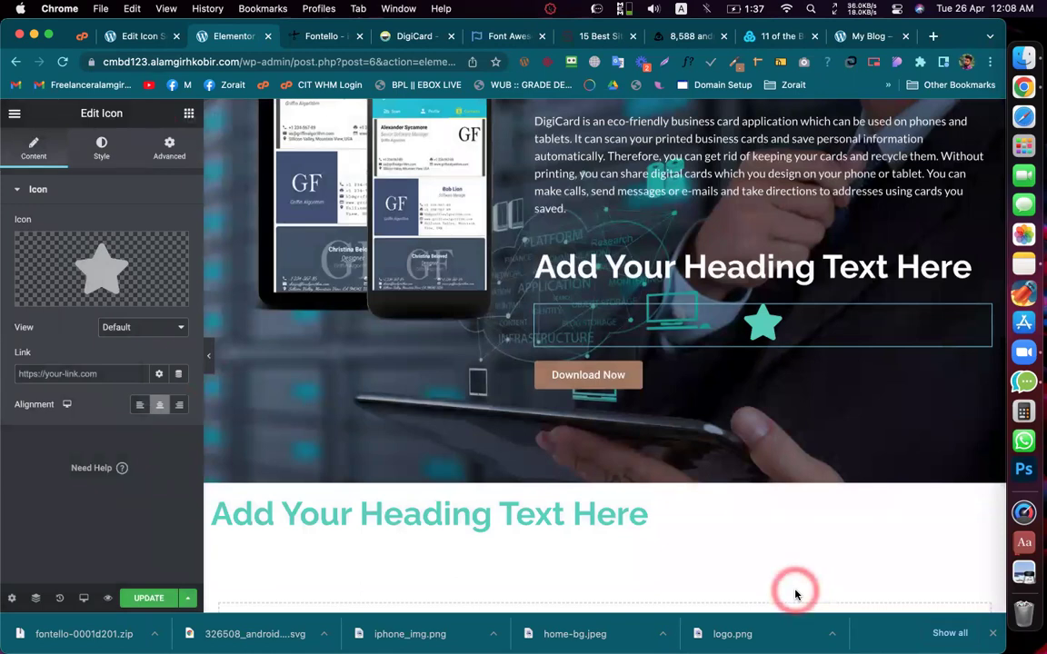
pyautogui.click(585, 41)
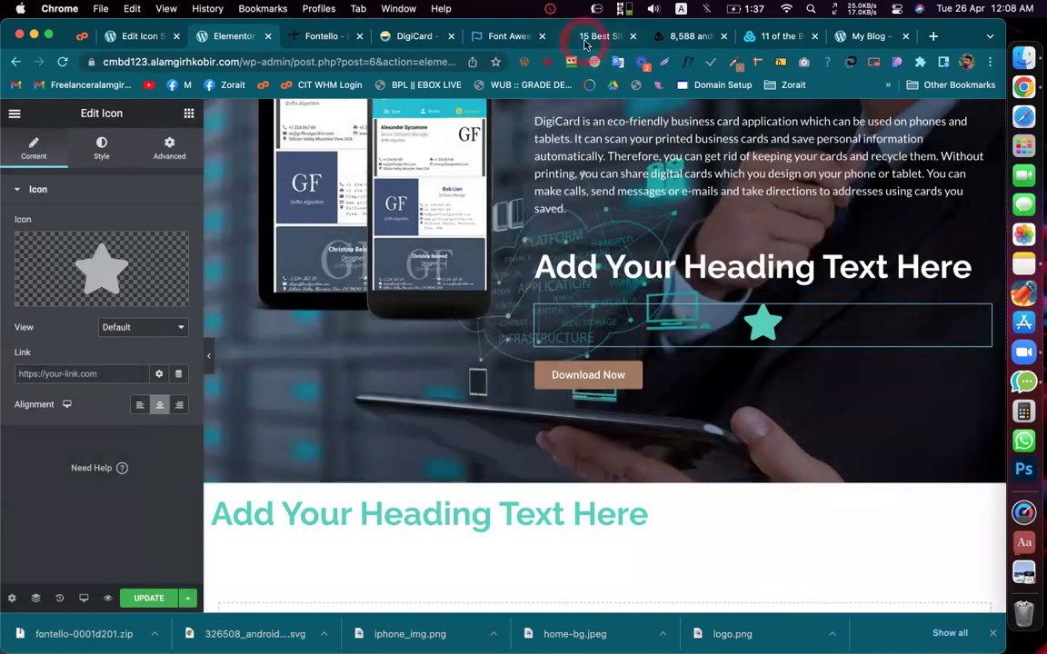
# Step: Select the Flaticon Mac-app sentence in the 15 Best Sites article
pyautogui.click(585, 41)
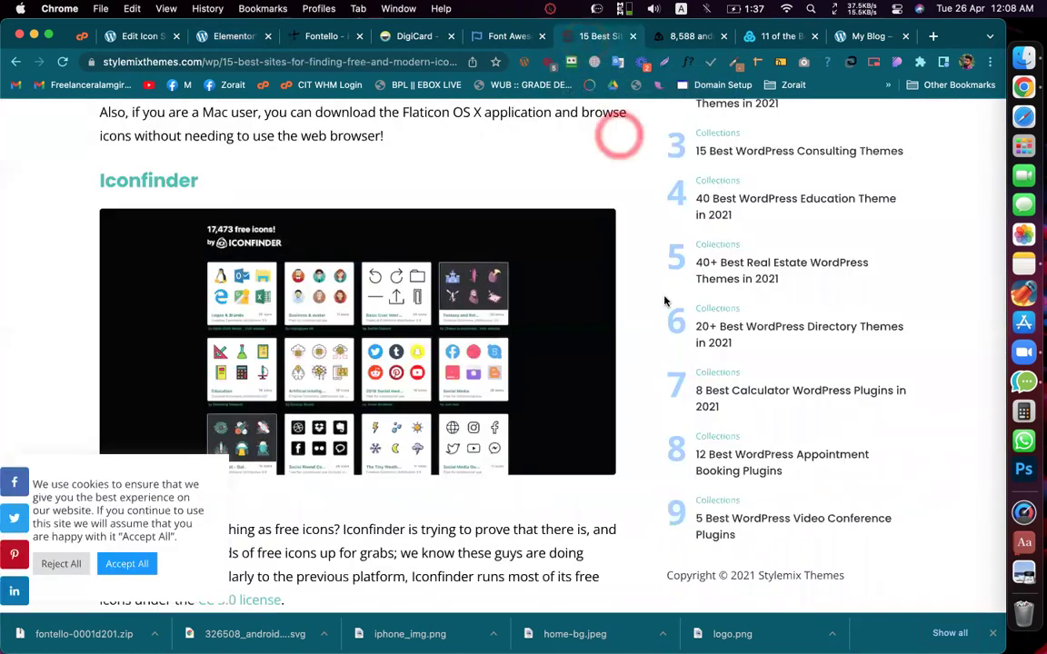
pyautogui.scroll(3, 663, 298)
pyautogui.moveTo(385, 253); pyautogui.dragTo(97, 231)
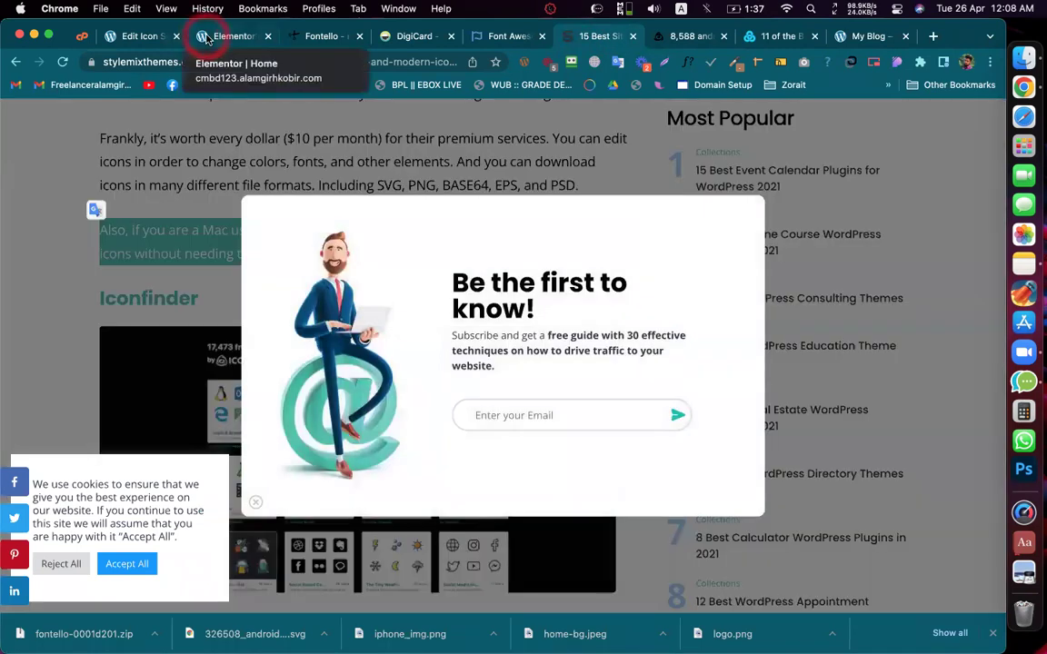
# Step: Update the android New icon set, then reload the Elementor editor discarding unsaved changes
pyautogui.click(207, 36)
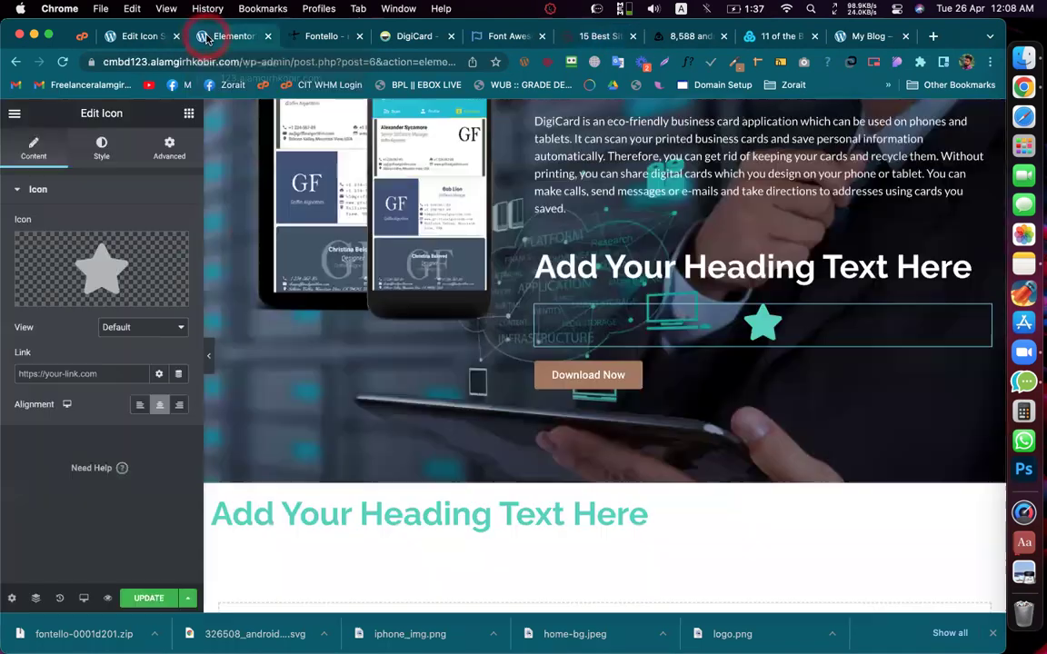
pyautogui.click(121, 37)
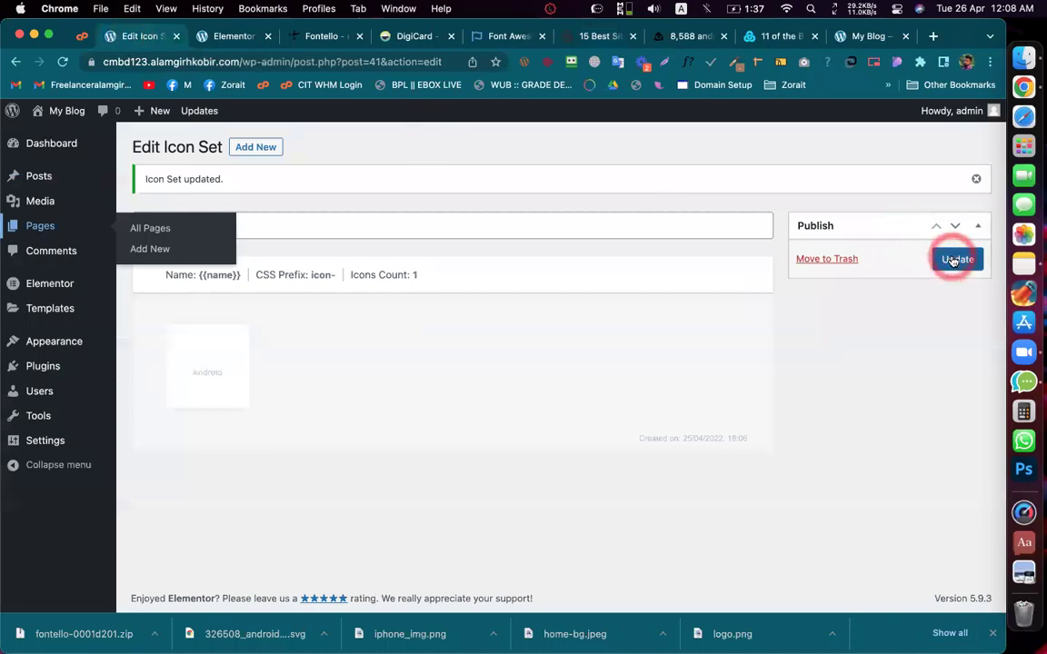
pyautogui.click(953, 260)
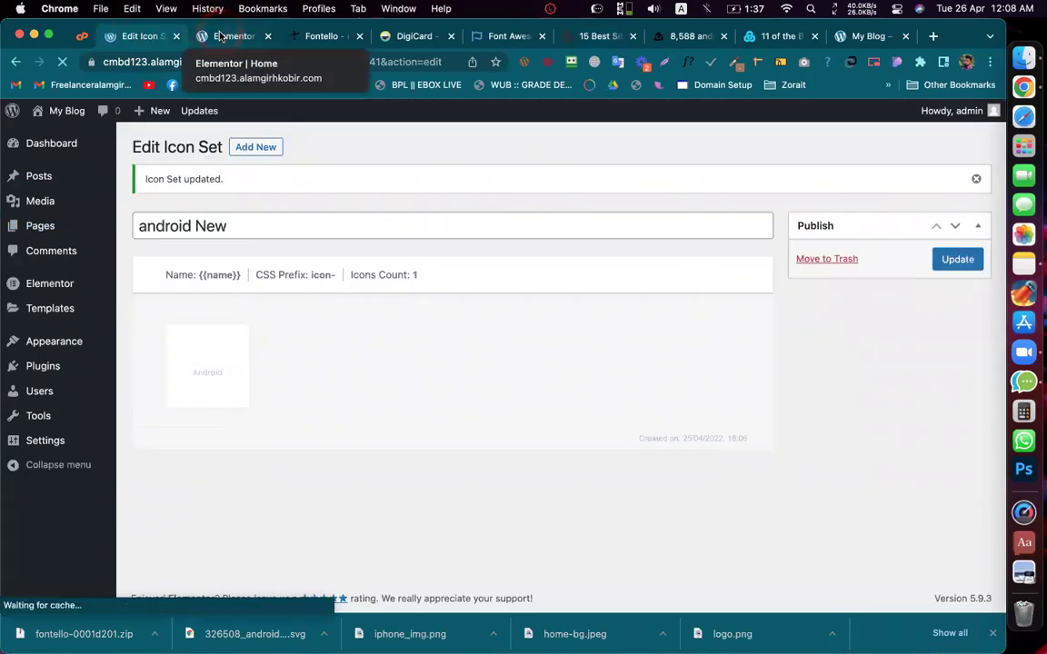
pyautogui.click(220, 36)
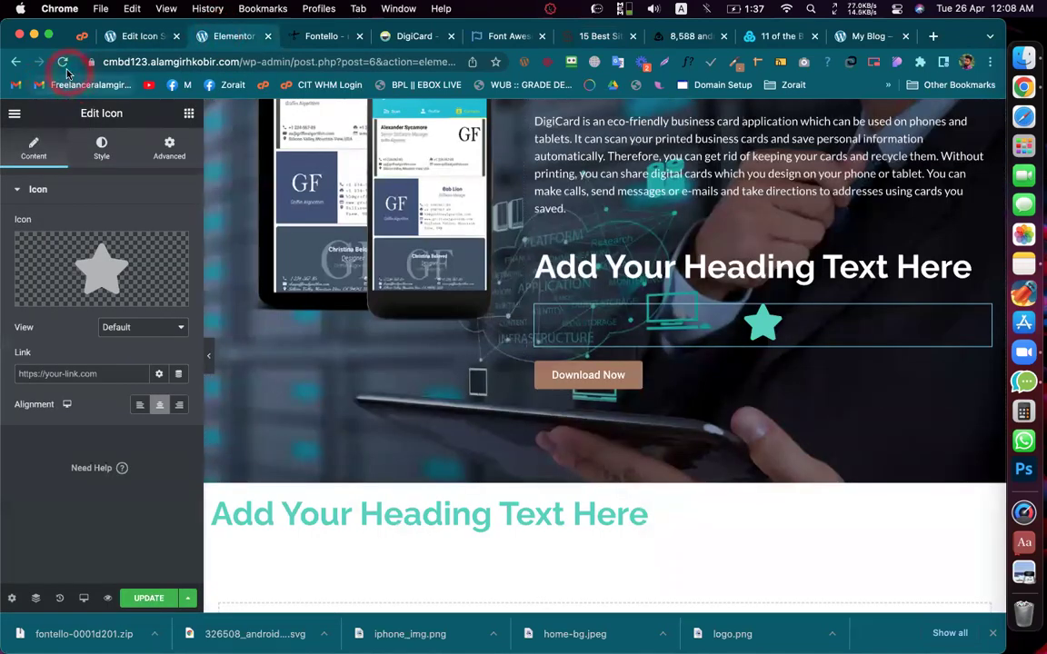
pyautogui.click(63, 62)
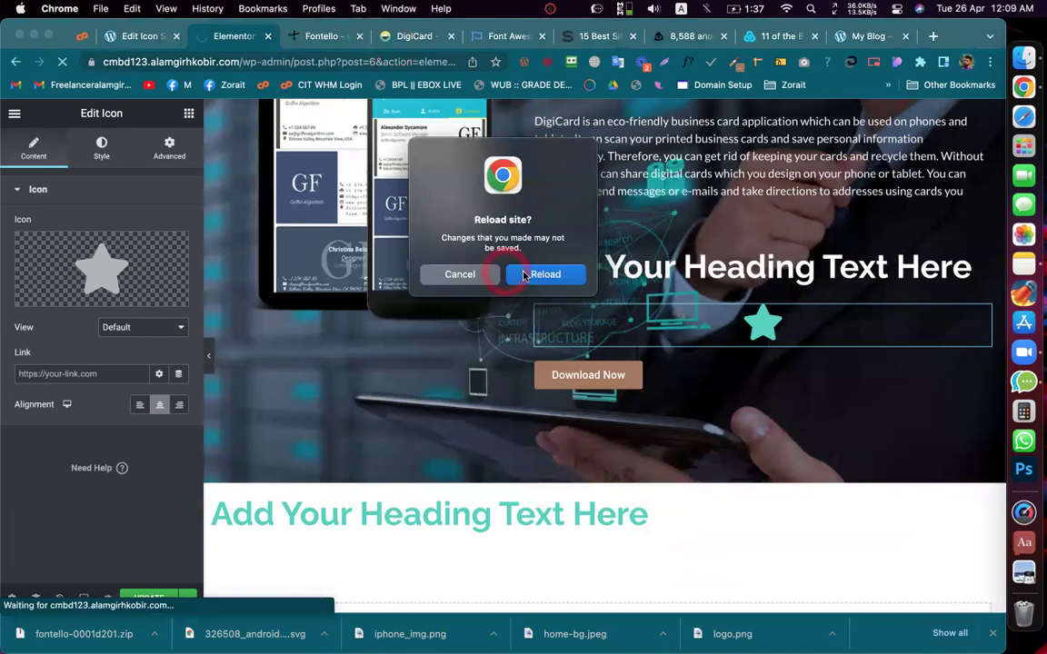
pyautogui.click(538, 275)
# Step: Close the article's subscribe pop-up and reselect the Flaticon paragraph for its text actions
pyautogui.click(586, 36)
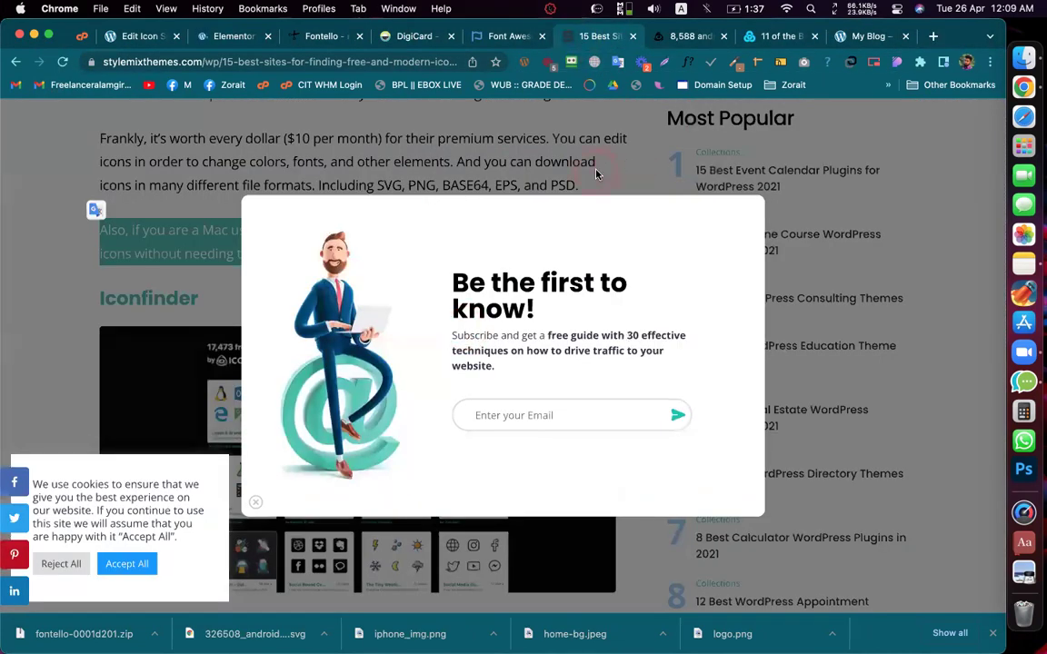
pyautogui.click(596, 173)
pyautogui.moveTo(383, 254); pyautogui.dragTo(101, 231)
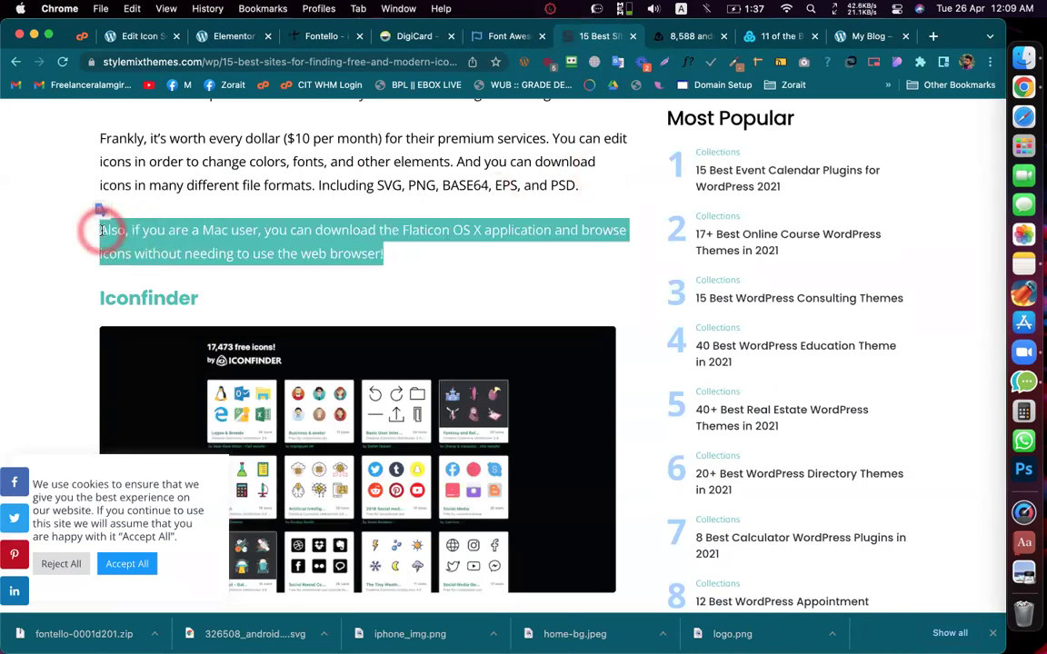
pyautogui.rightClick(127, 236)
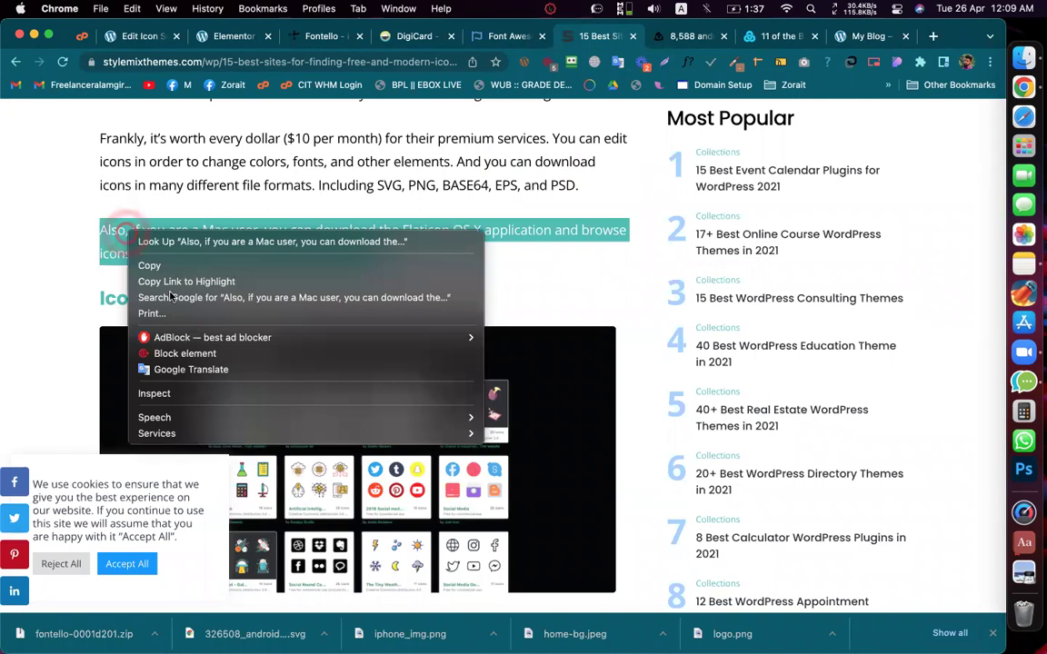
# Step: Google the selected paragraph, then copy a link that highlights that paragraph
pyautogui.click(235, 301)
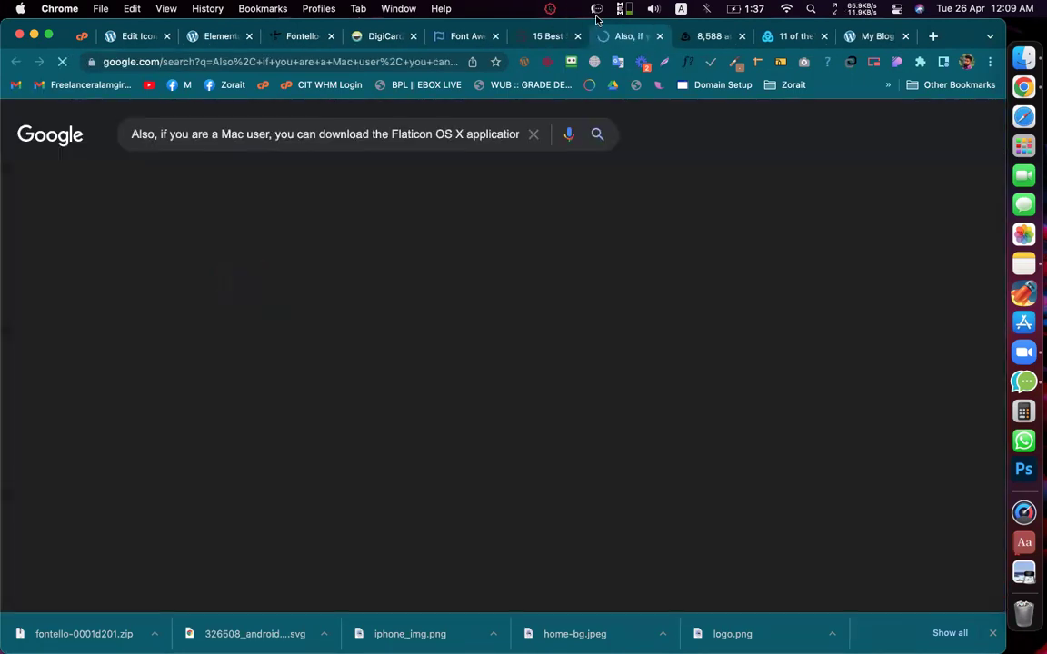
pyautogui.click(659, 36)
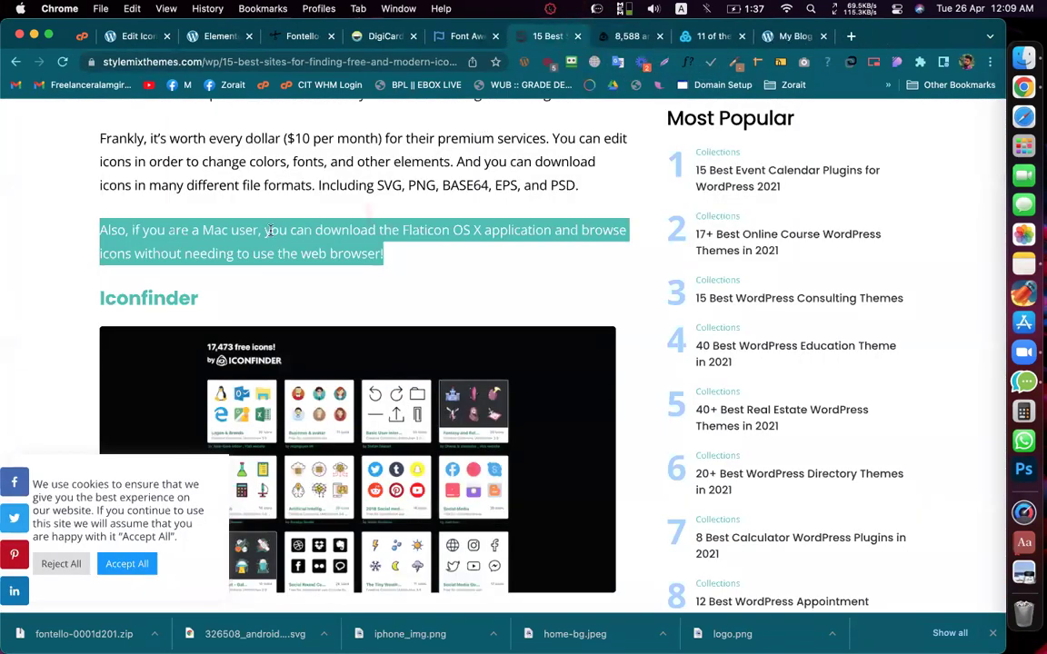
pyautogui.rightClick(269, 231)
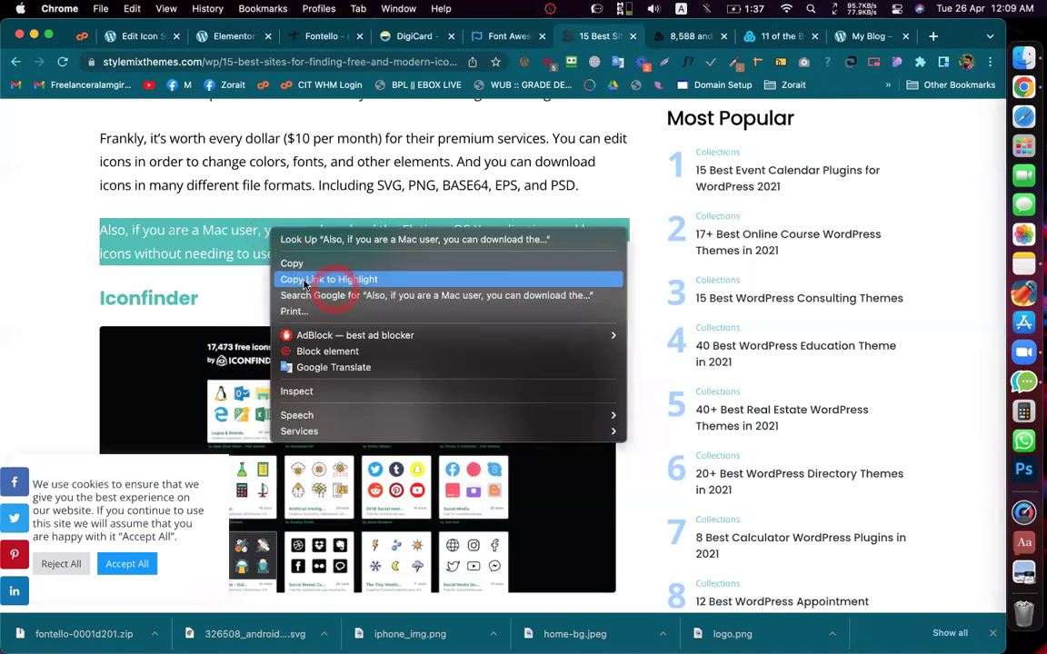
pyautogui.click(306, 281)
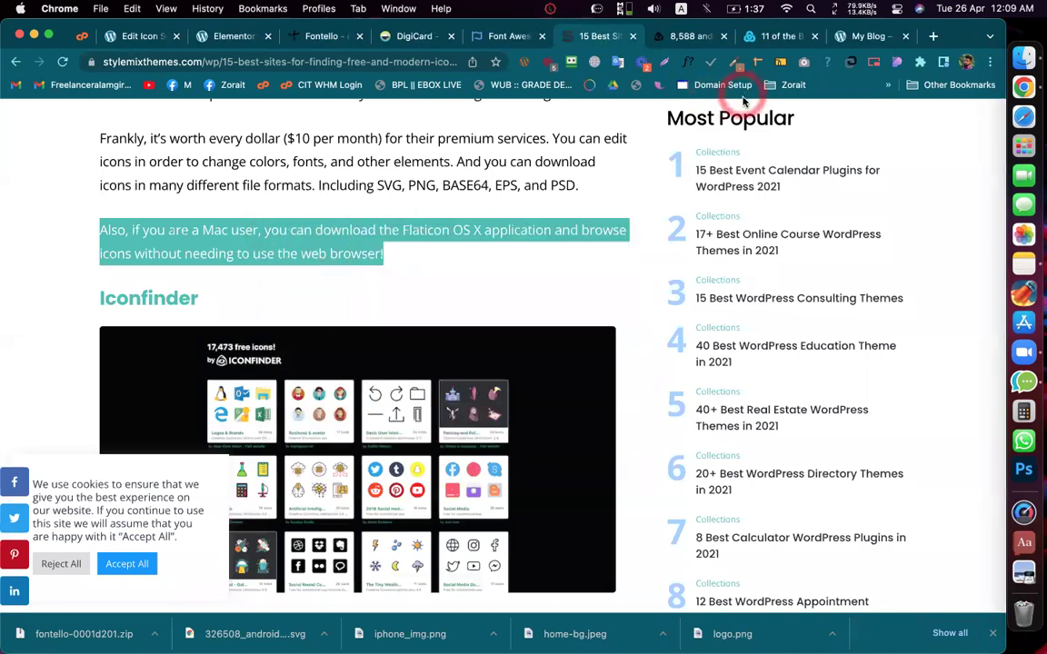
# Step: Load the highlight link in an incognito window and copy the Flaticon paragraph's highlight link again
pyautogui.press('super+shift+n')
pyautogui.press('super+v')
pyautogui.press('Return')
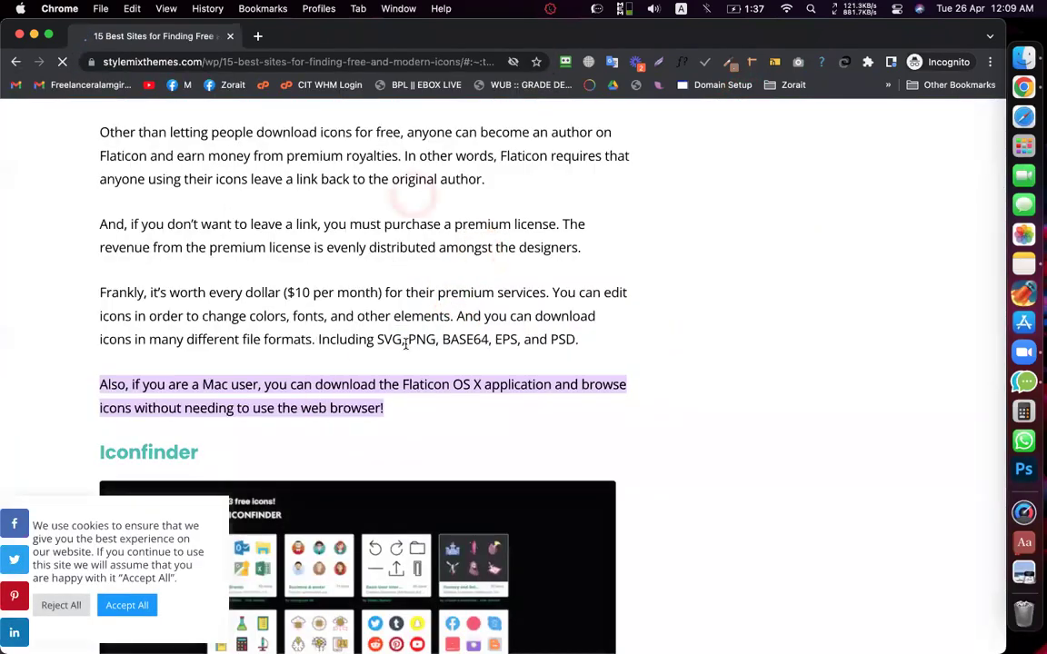
pyautogui.moveTo(97, 382); pyautogui.dragTo(374, 408)
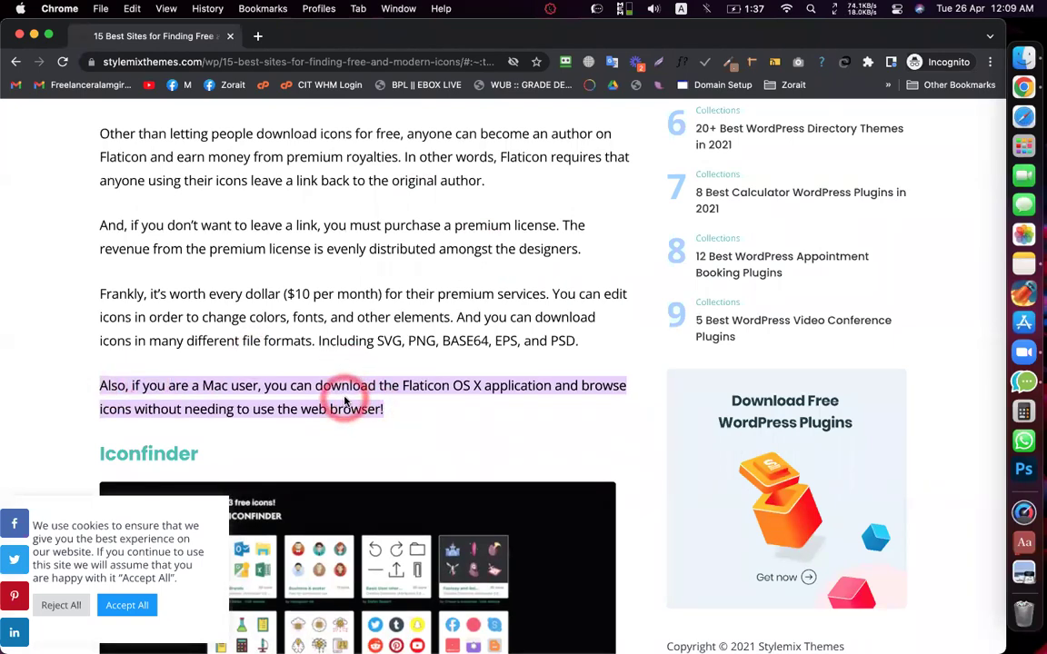
pyautogui.rightClick(360, 387)
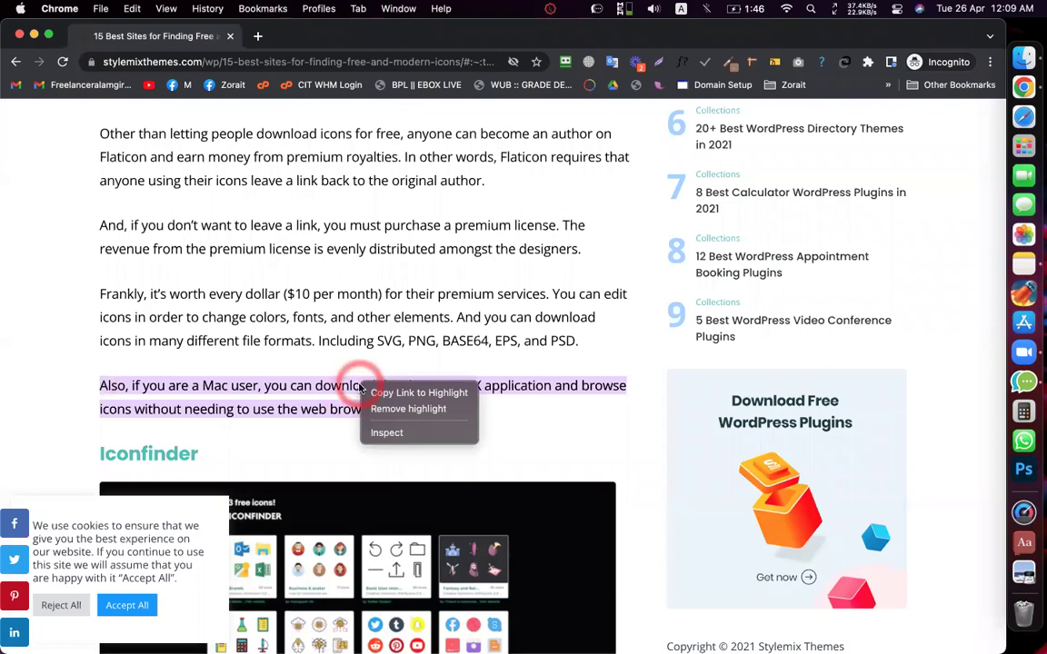
pyautogui.click(333, 391)
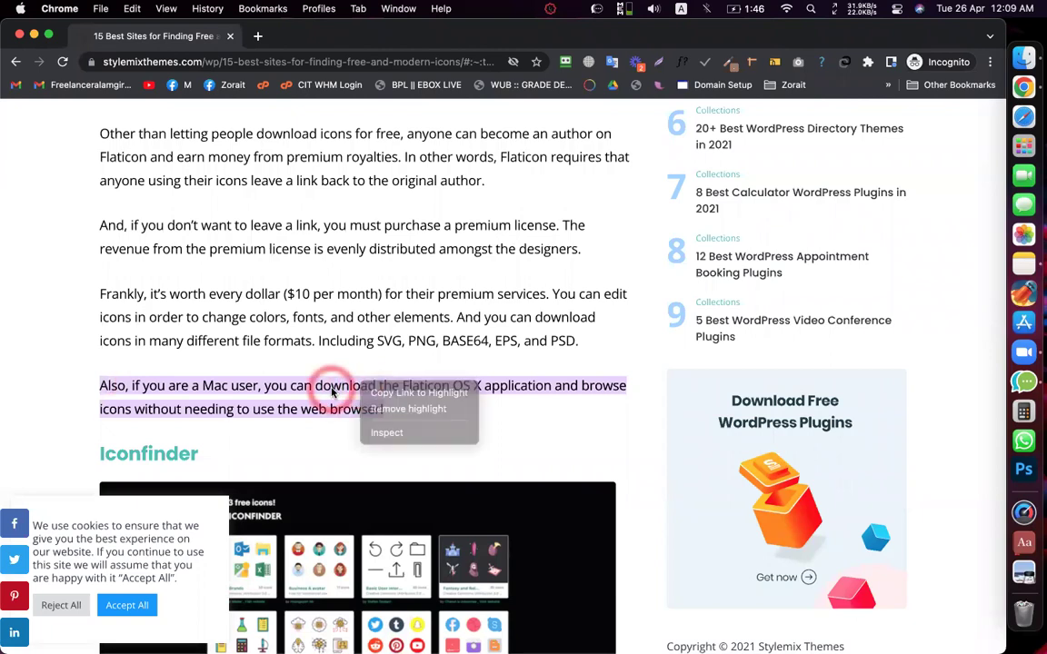
pyautogui.moveTo(385, 410); pyautogui.dragTo(95, 382)
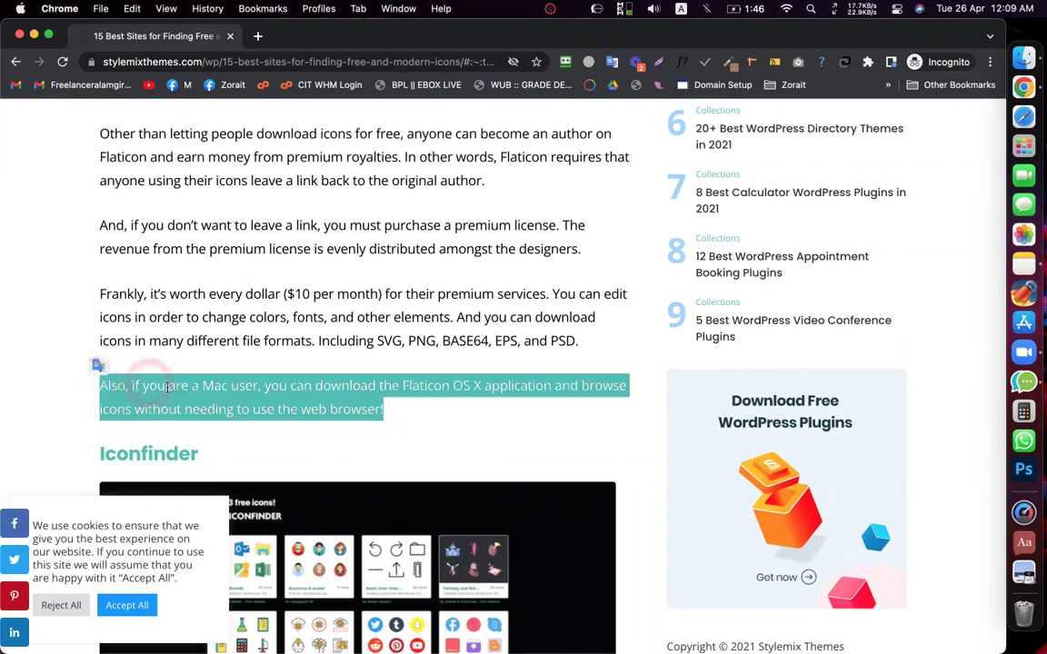
pyautogui.rightClick(168, 391)
pyautogui.click(266, 438)
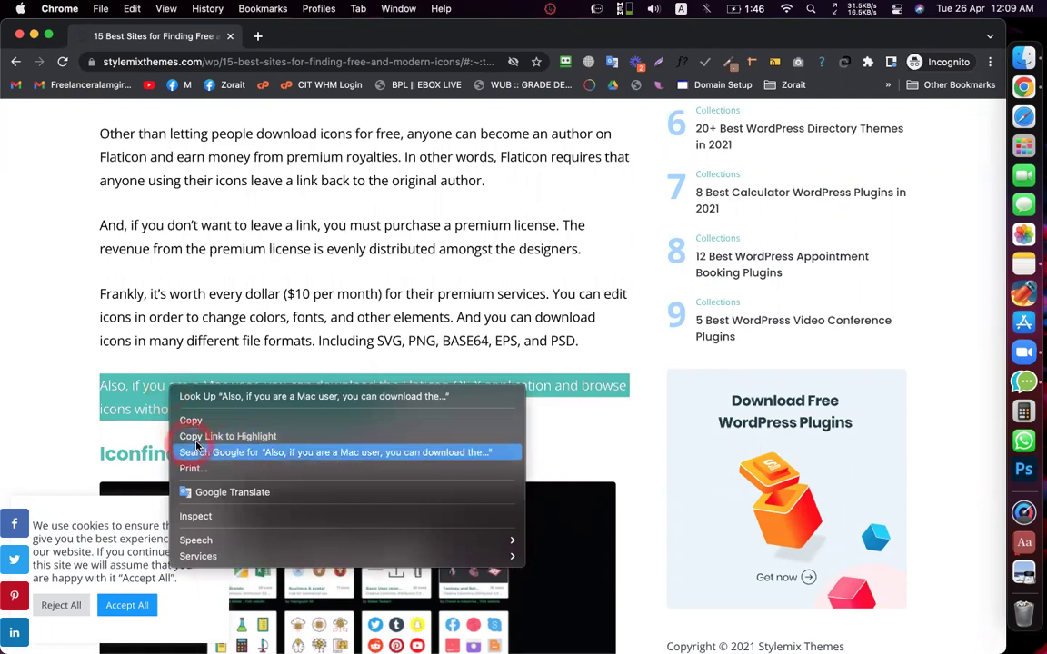
pyautogui.click(371, 327)
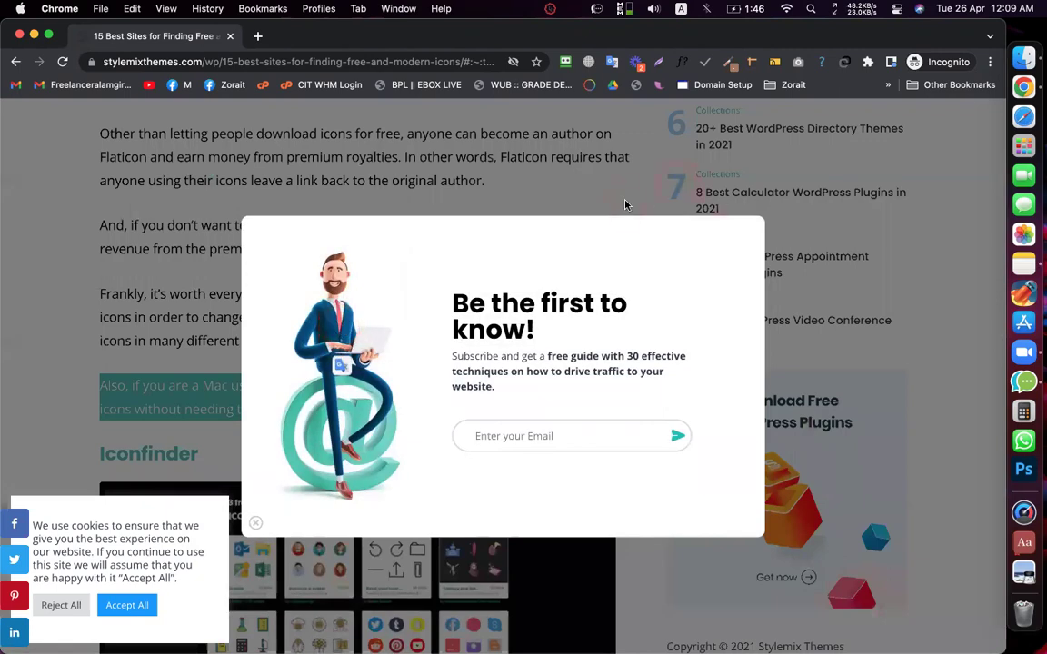
# Step: Close the email signup pop-up, reselect the Mac user paragraph, then close the incognito window
pyautogui.click(625, 204)
pyautogui.click(380, 371)
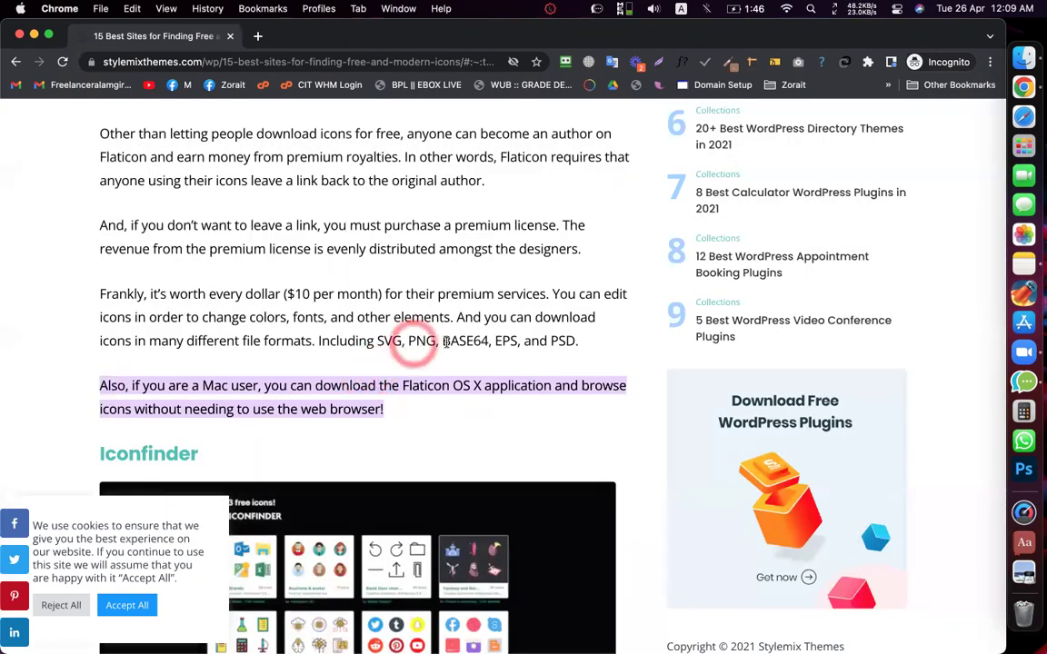
pyautogui.rightClick(385, 411)
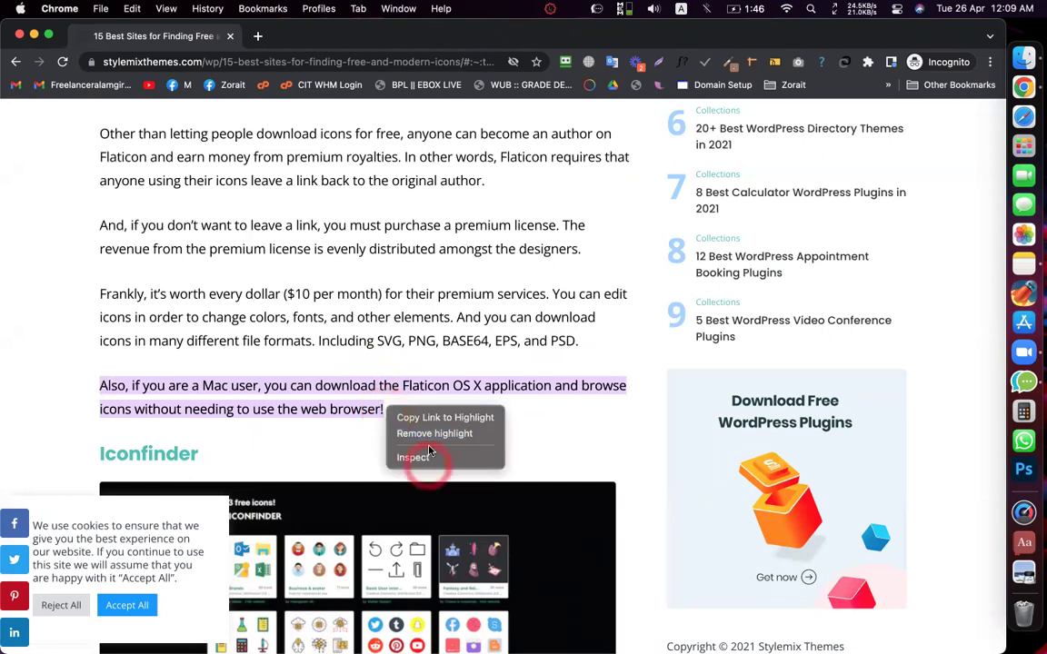
pyautogui.click(390, 409)
pyautogui.moveTo(385, 410); pyautogui.dragTo(110, 385)
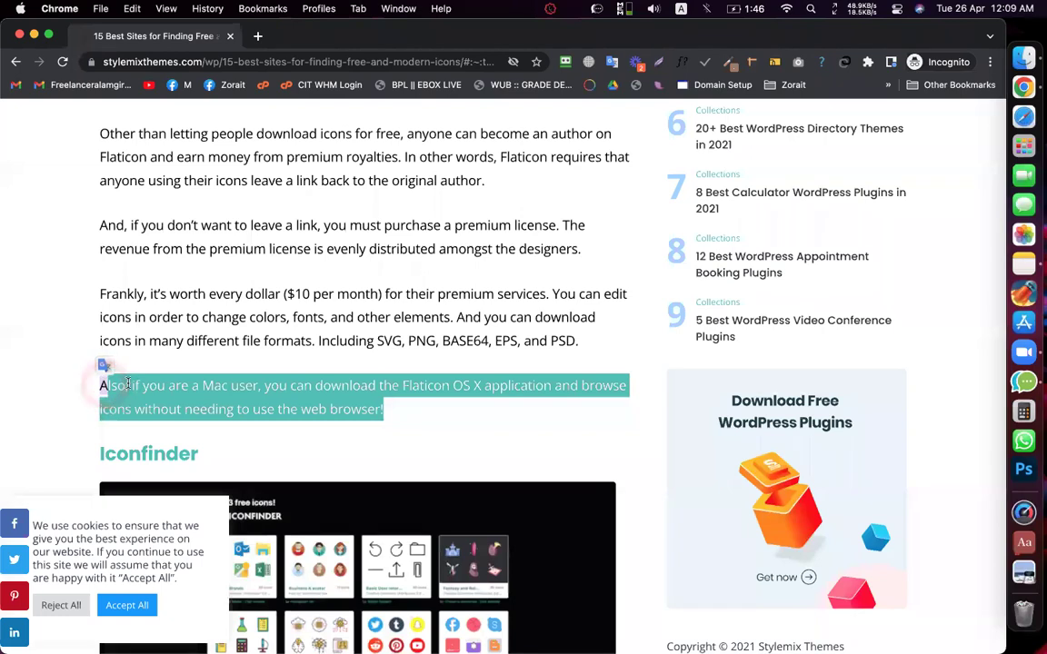
pyautogui.rightClick(136, 389)
pyautogui.click(298, 264)
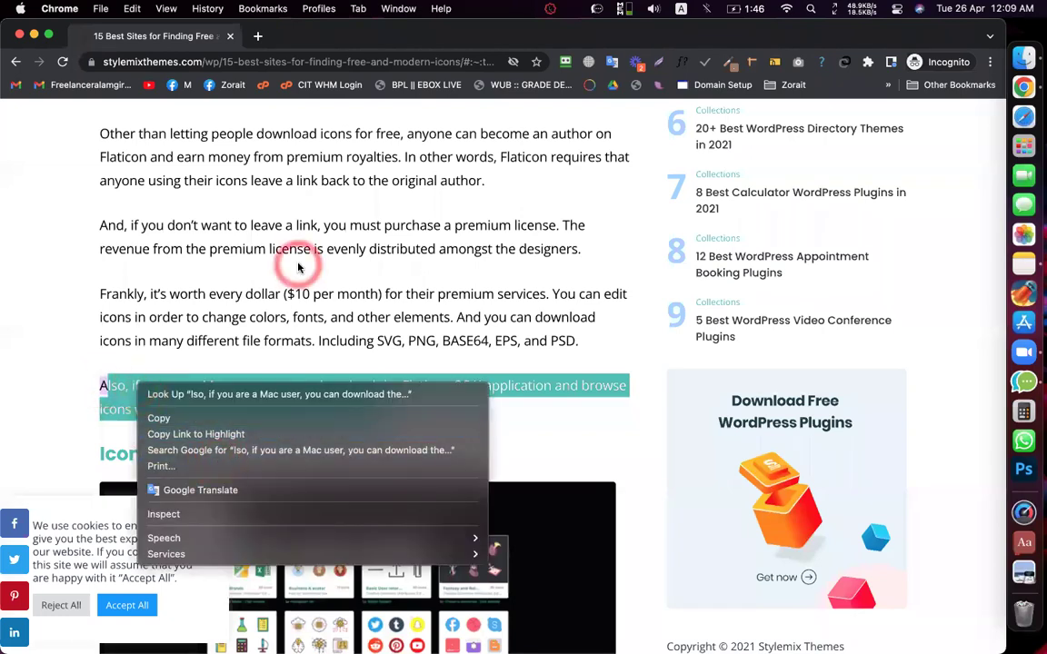
pyautogui.click(230, 37)
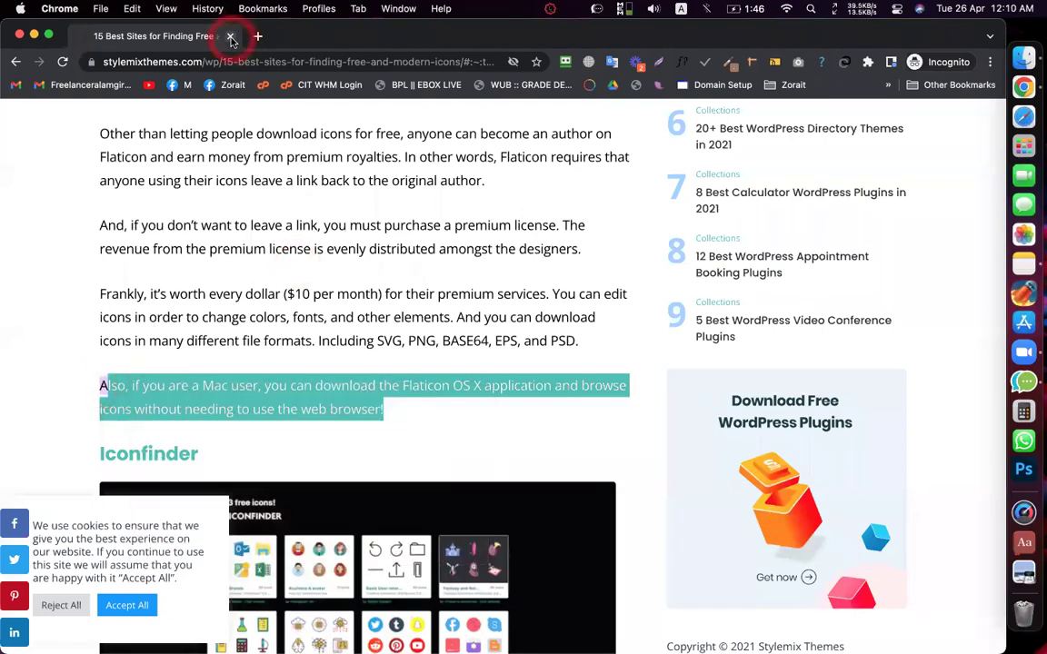
pyautogui.click(364, 238)
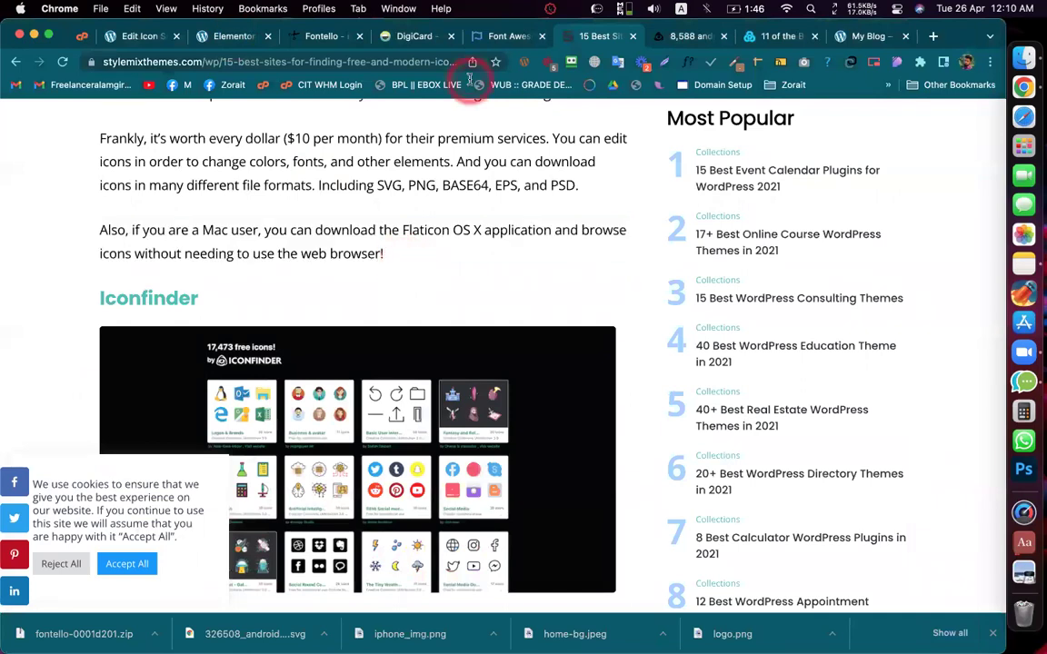
# Step: Add an Icon widget below the hero heading and choose from the android New icon set
pyautogui.click(396, 39)
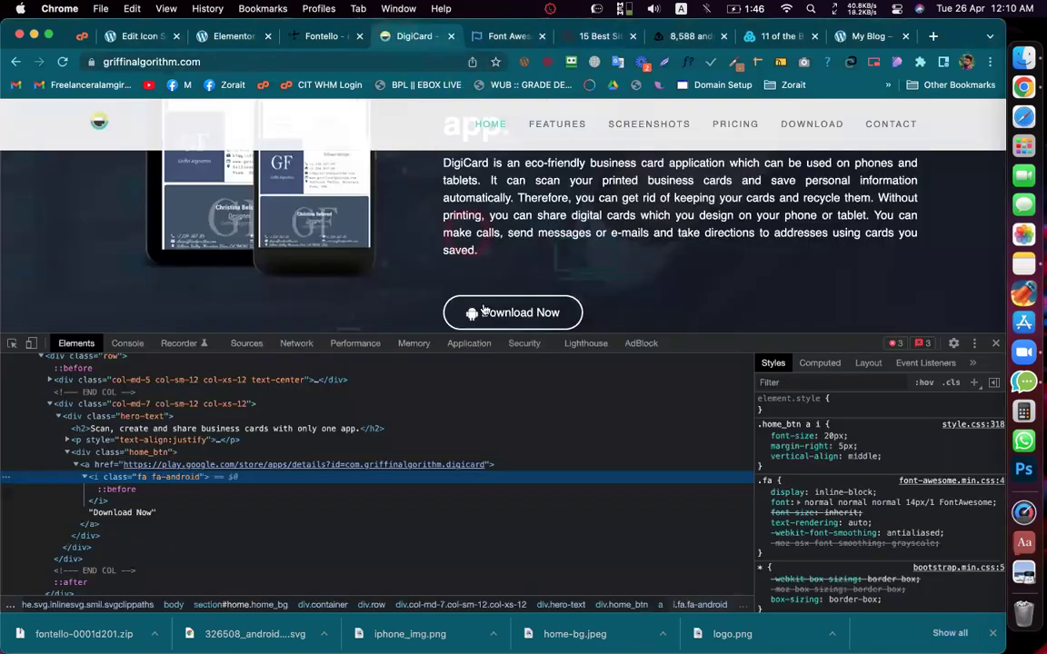
pyautogui.click(223, 36)
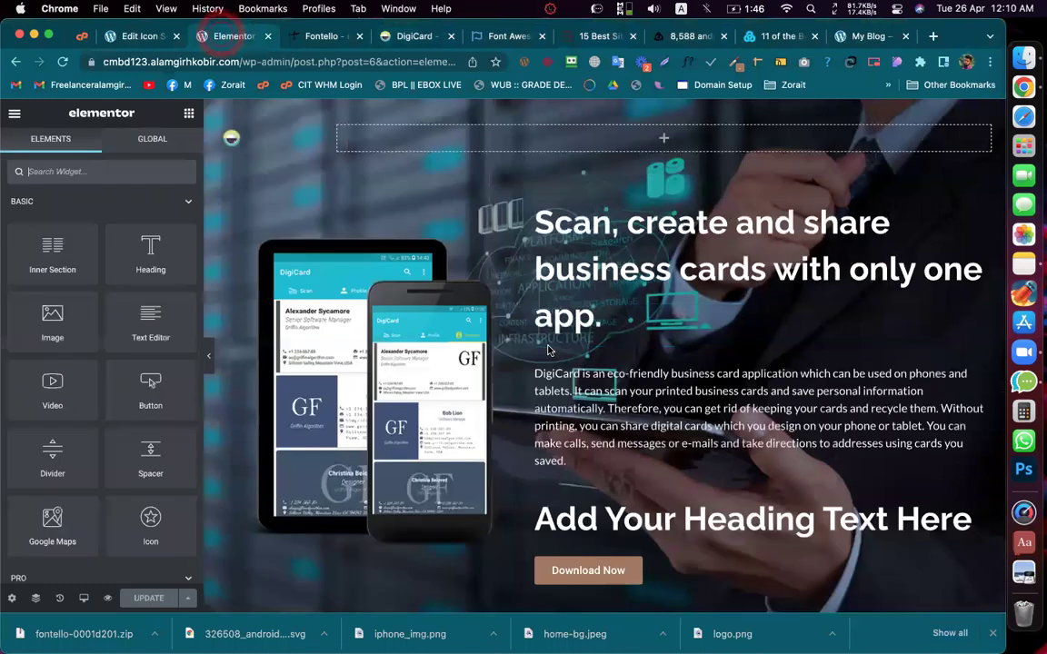
pyautogui.scroll(-3, 545, 409)
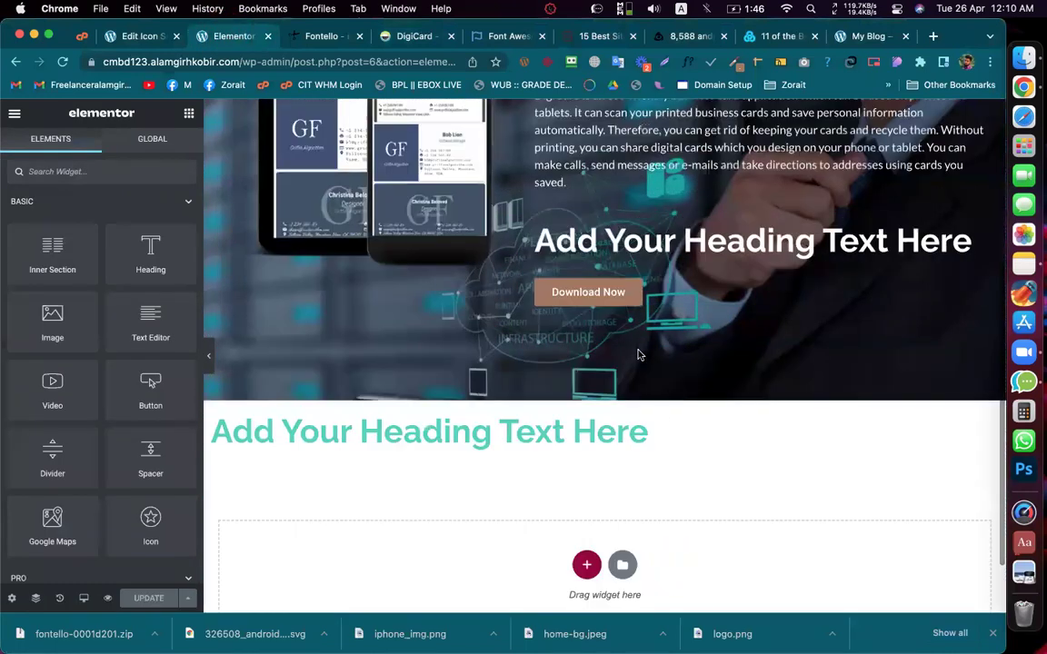
pyautogui.moveTo(150, 446); pyautogui.dragTo(578, 289)
pyautogui.click(88, 287)
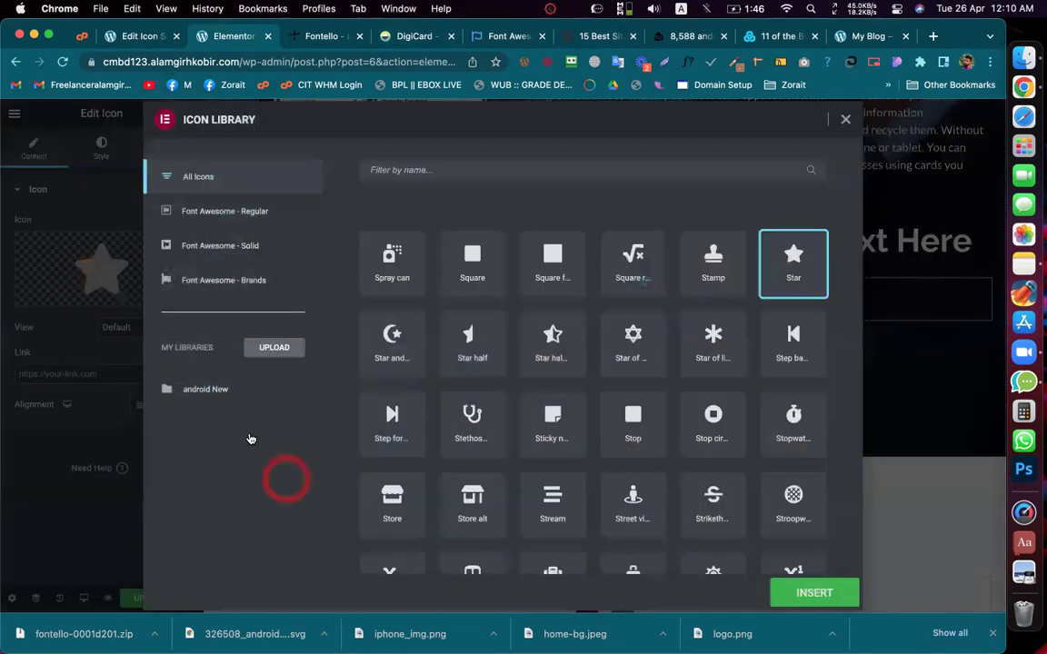
pyautogui.click(206, 389)
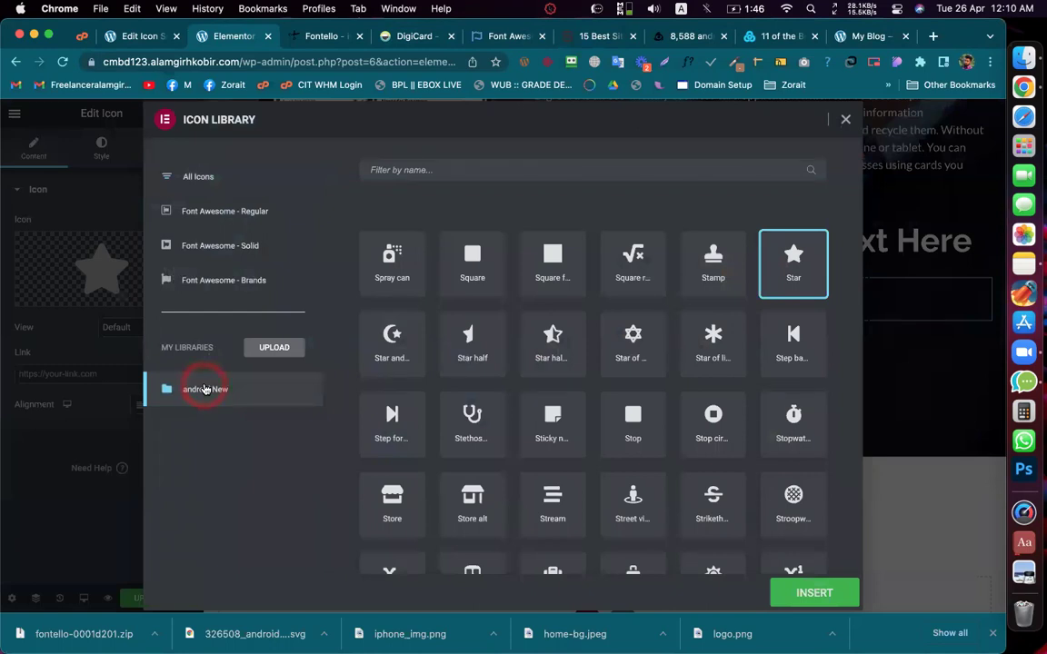
pyautogui.click(806, 595)
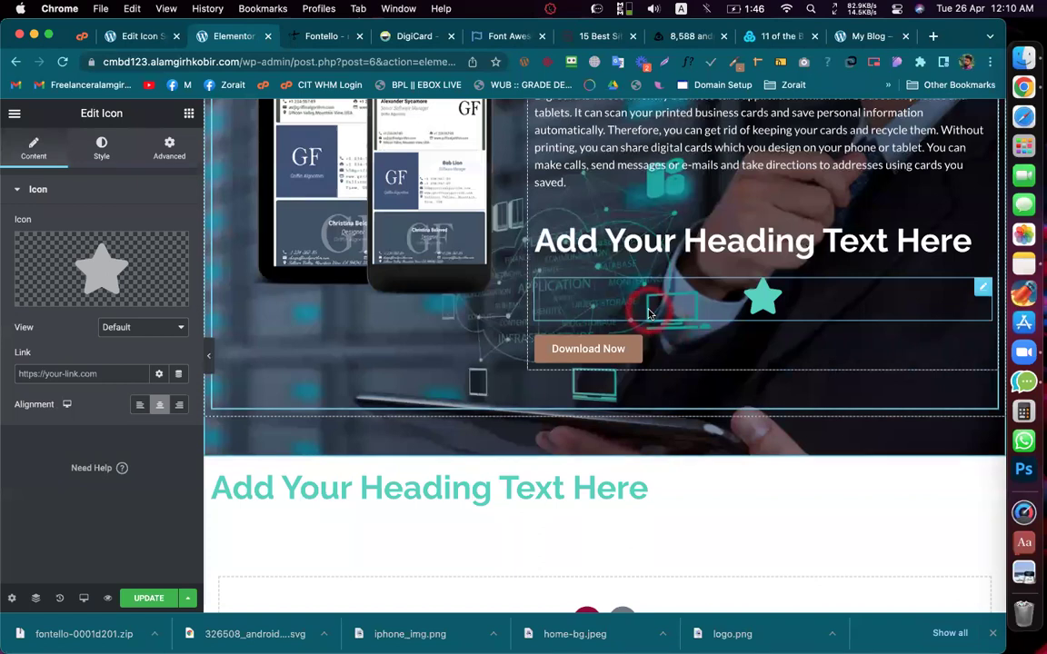
# Step: Allow unfiltered uploads, upload the Android SVG, and insert it as the icon
pyautogui.click(141, 295)
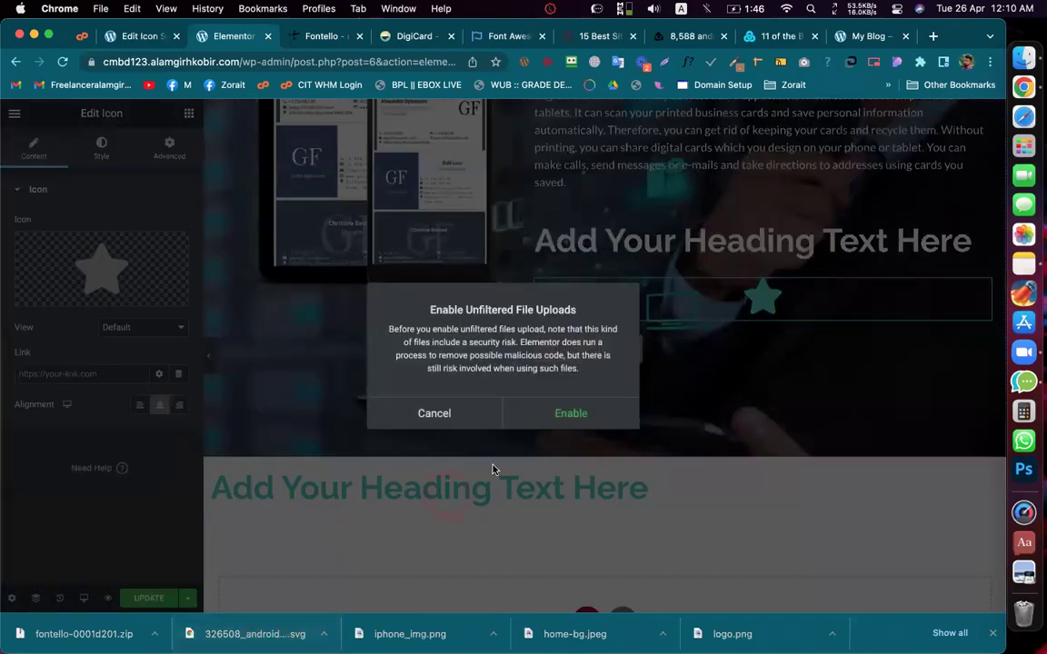
pyautogui.click(560, 417)
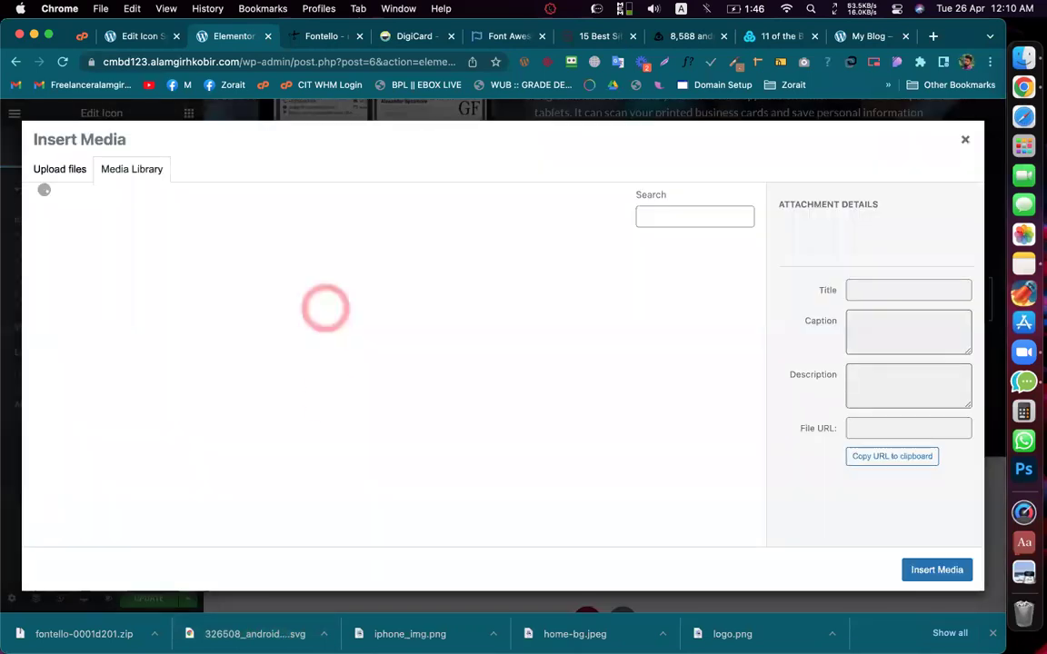
pyautogui.moveTo(273, 633); pyautogui.dragTo(460, 427)
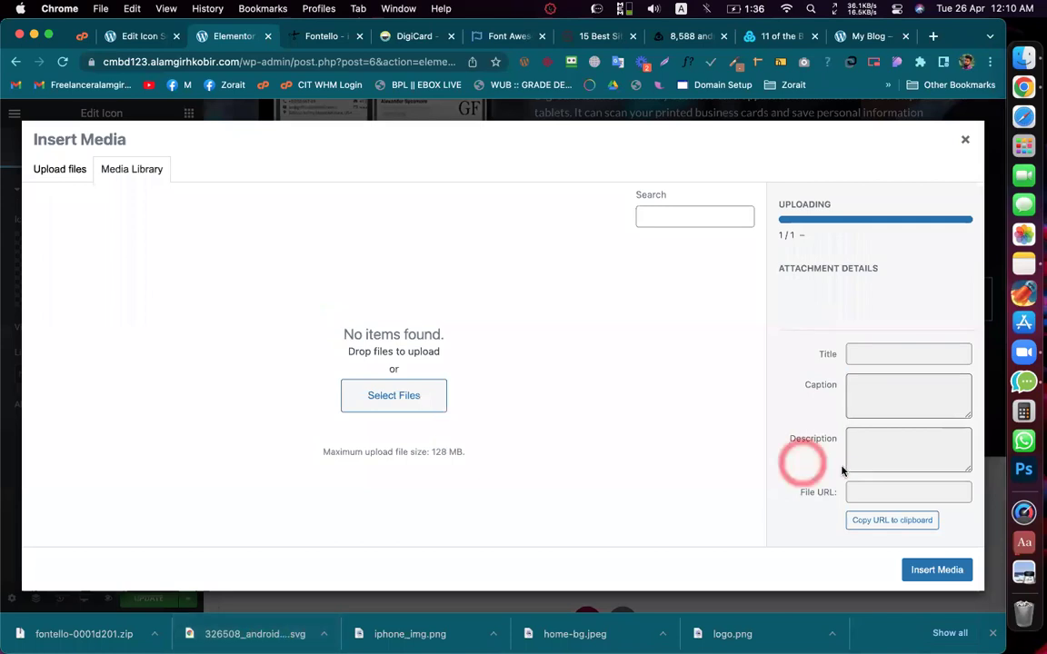
pyautogui.click(937, 570)
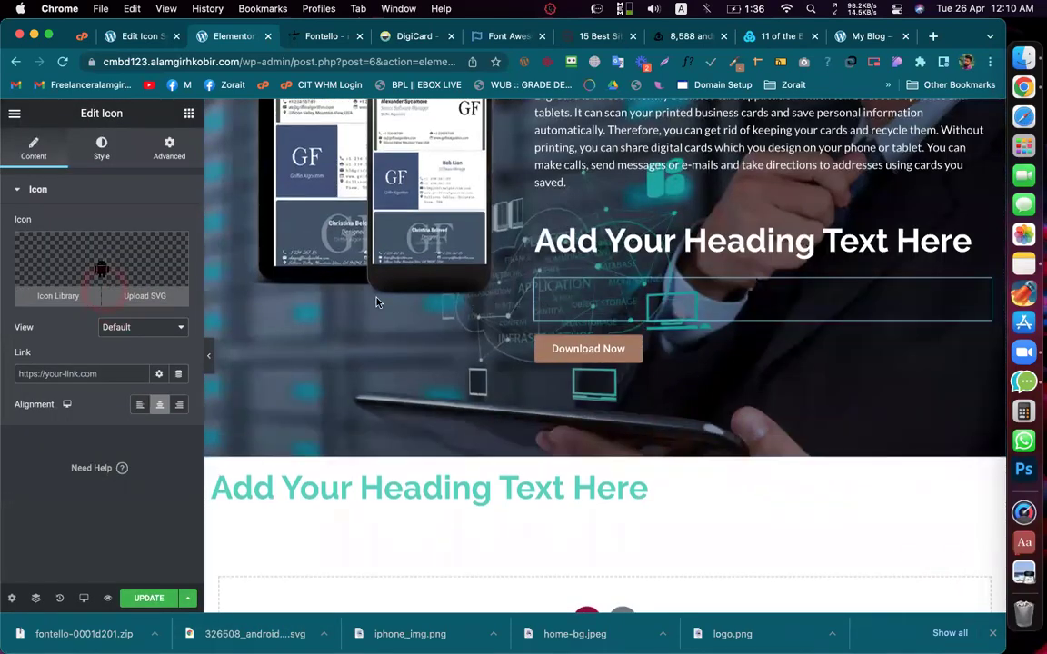
# Step: Set the icon's Primary Color to #FFFFFF for both Normal and Hover states
pyautogui.click(96, 151)
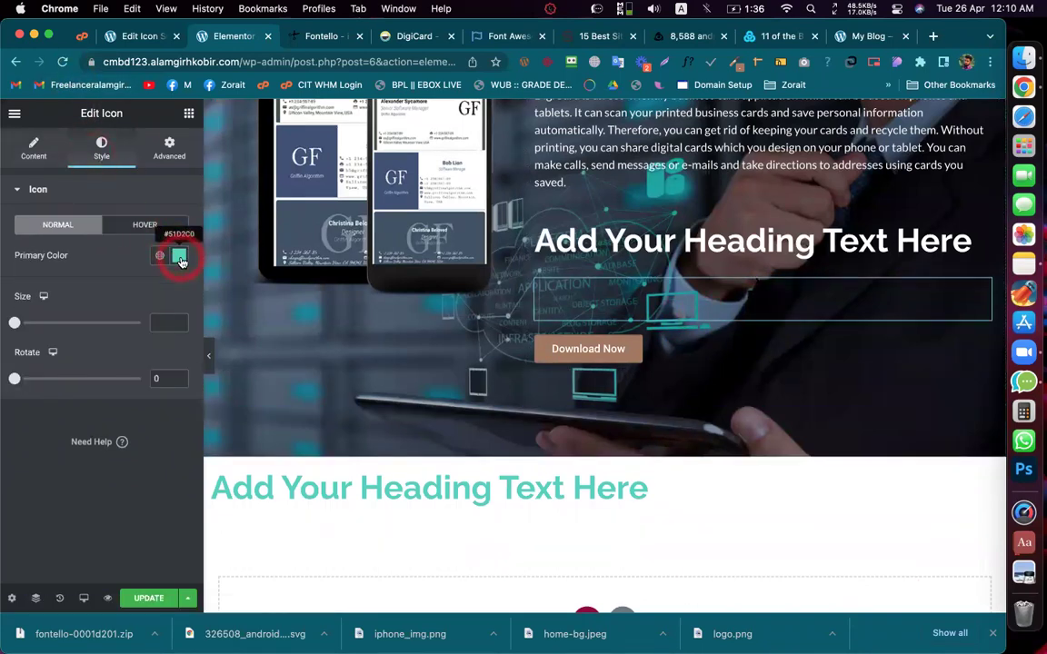
pyautogui.click(179, 259)
pyautogui.moveTo(152, 313); pyautogui.dragTo(68, 301)
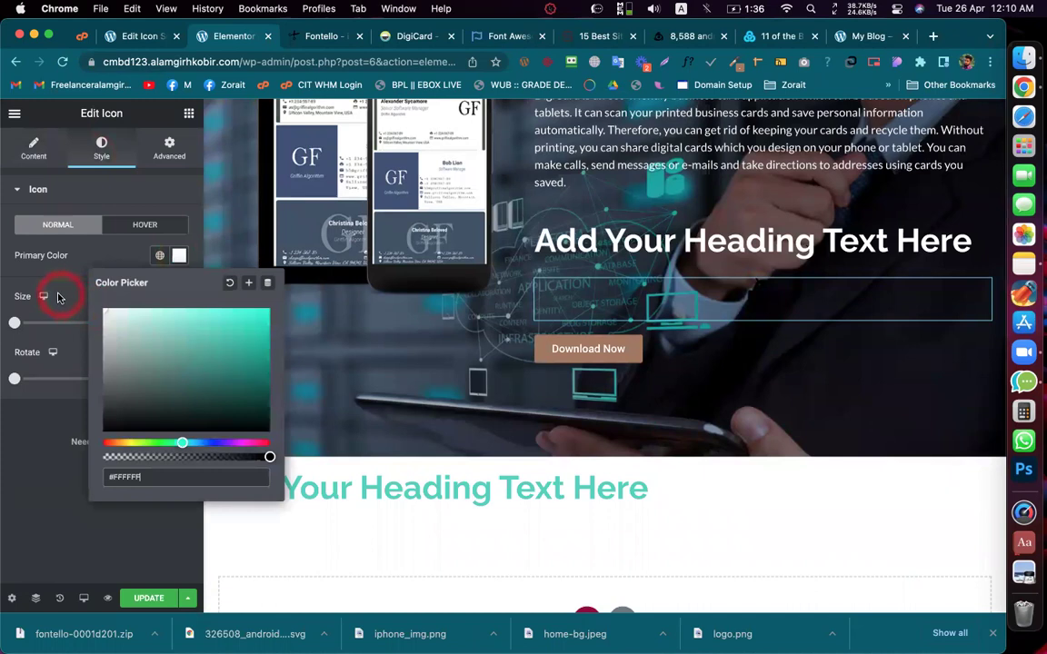
pyautogui.click(91, 260)
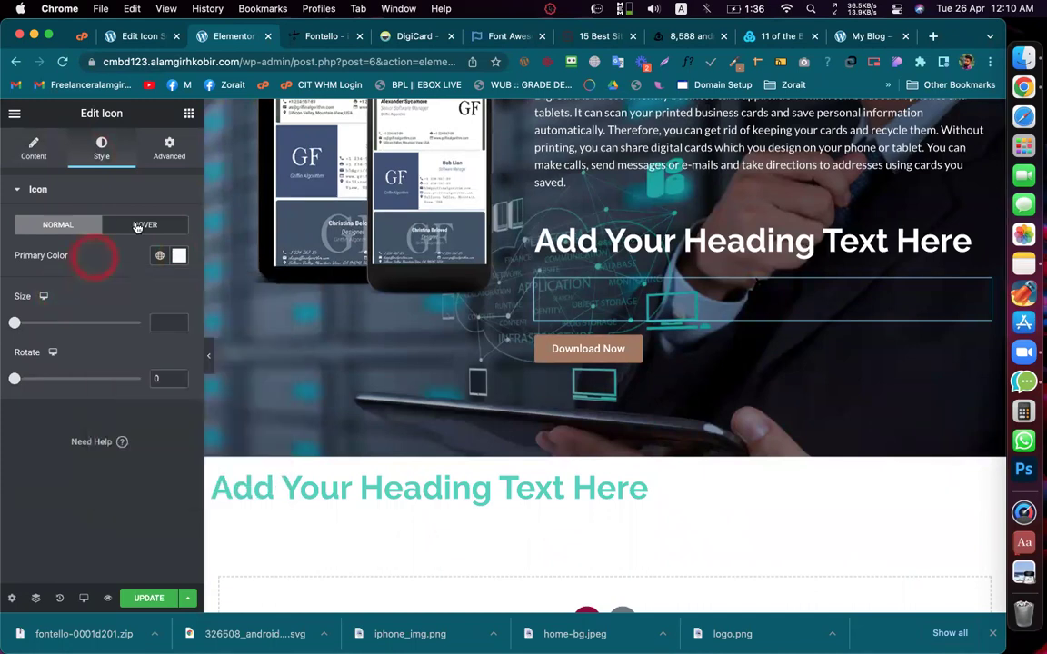
pyautogui.click(137, 226)
pyautogui.click(181, 258)
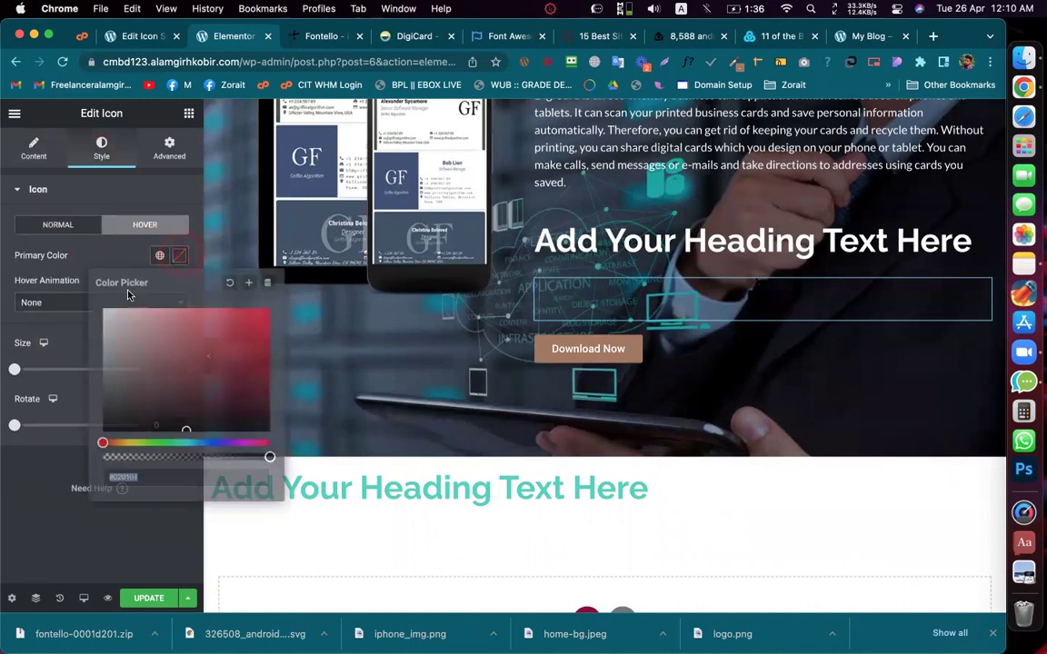
pyautogui.moveTo(122, 323); pyautogui.dragTo(88, 309)
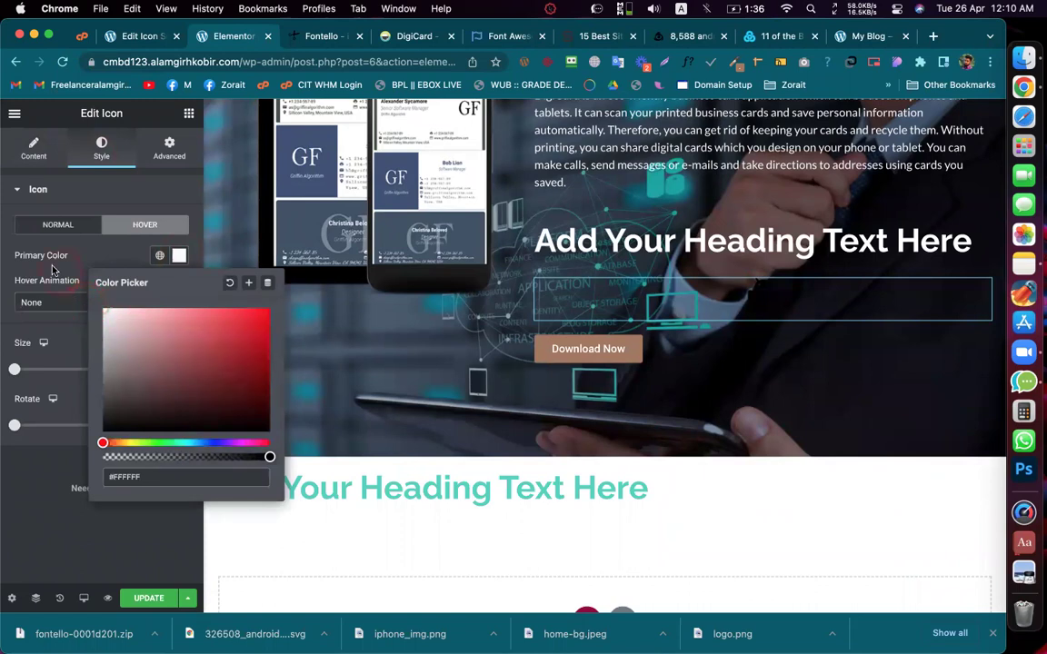
pyautogui.click(77, 262)
pyautogui.click(59, 230)
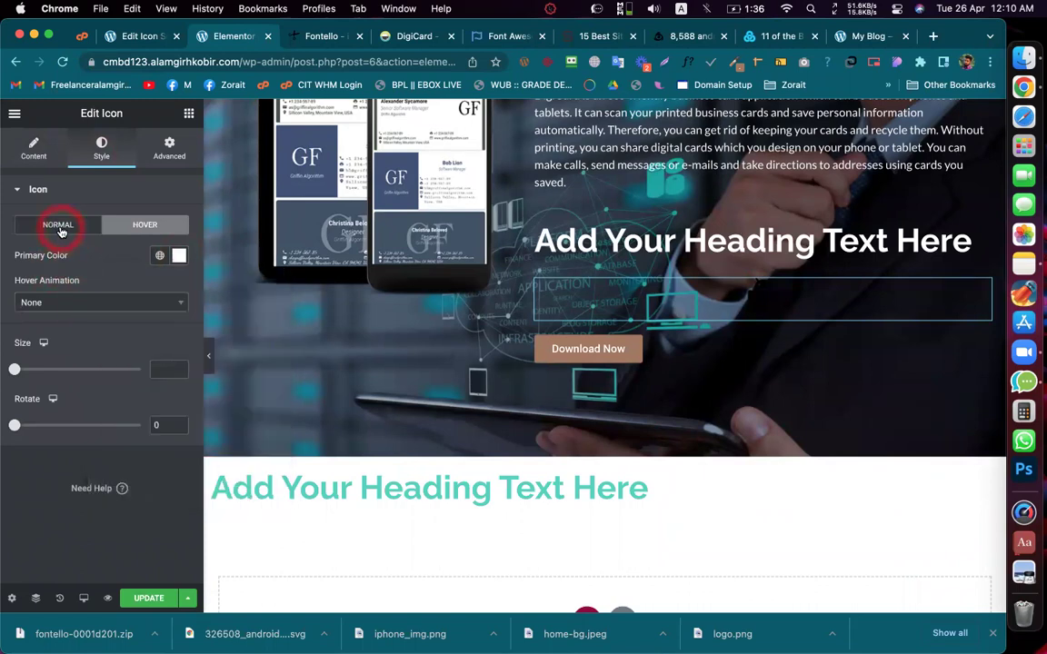
pyautogui.click(33, 149)
pyautogui.click(82, 238)
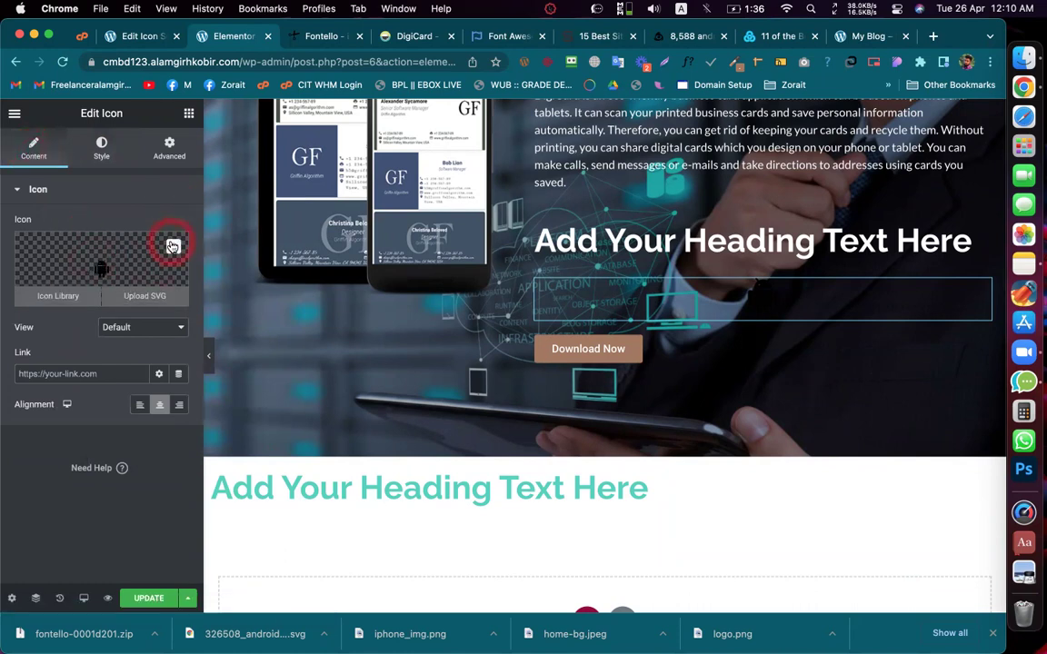
# Step: Remove the Android SVG icon and open the Custom Icons page from the Icon Library's upload link
pyautogui.click(173, 247)
pyautogui.click(60, 297)
pyautogui.click(193, 389)
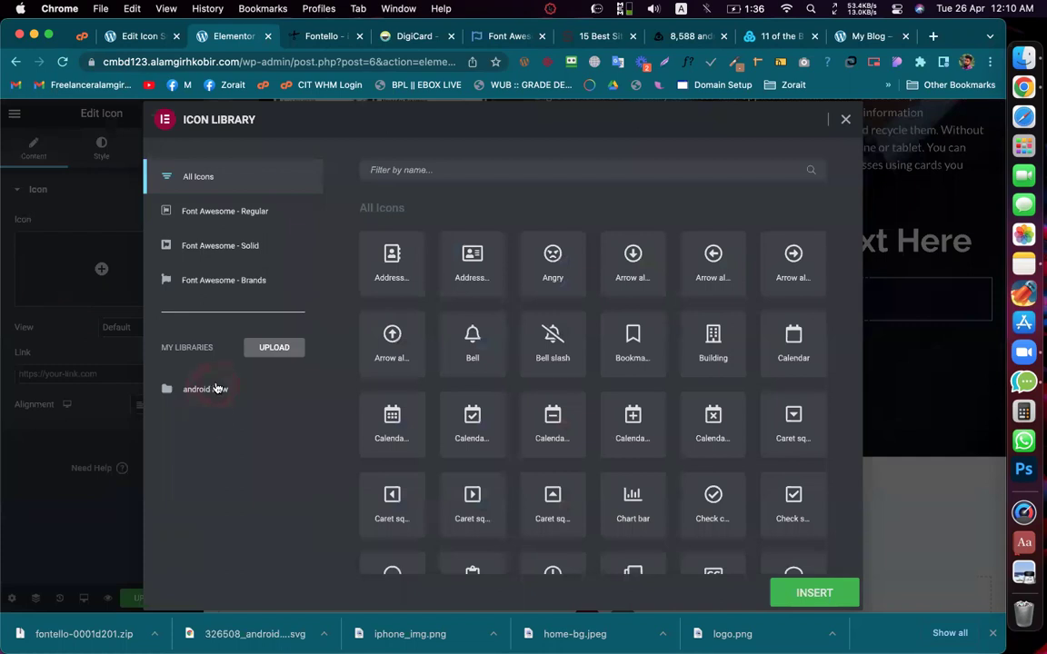
pyautogui.click(274, 347)
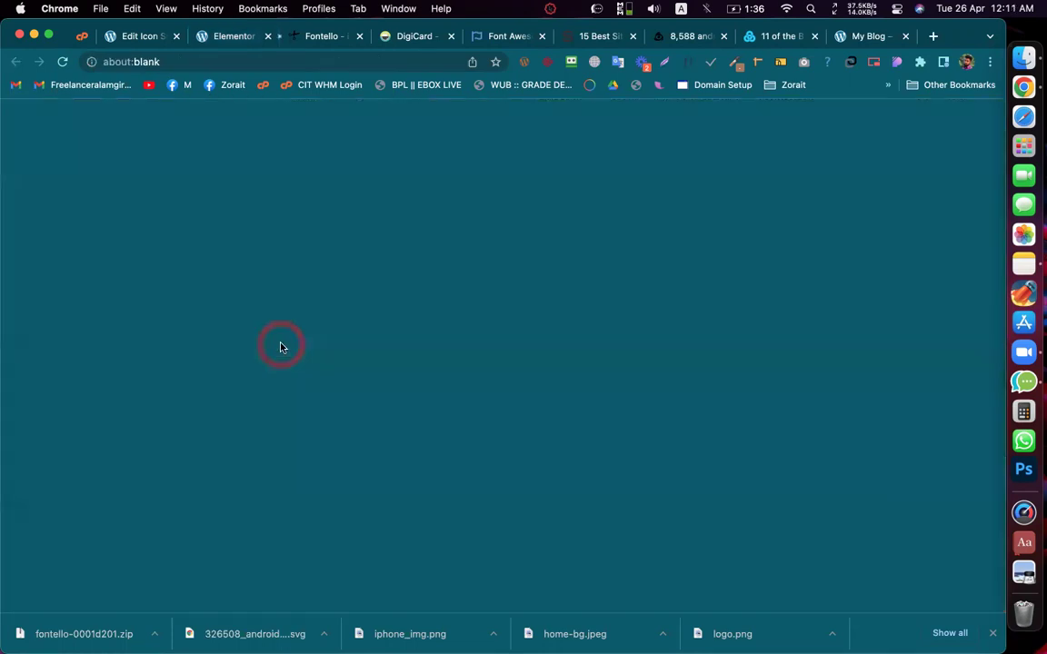
pyautogui.click(283, 47)
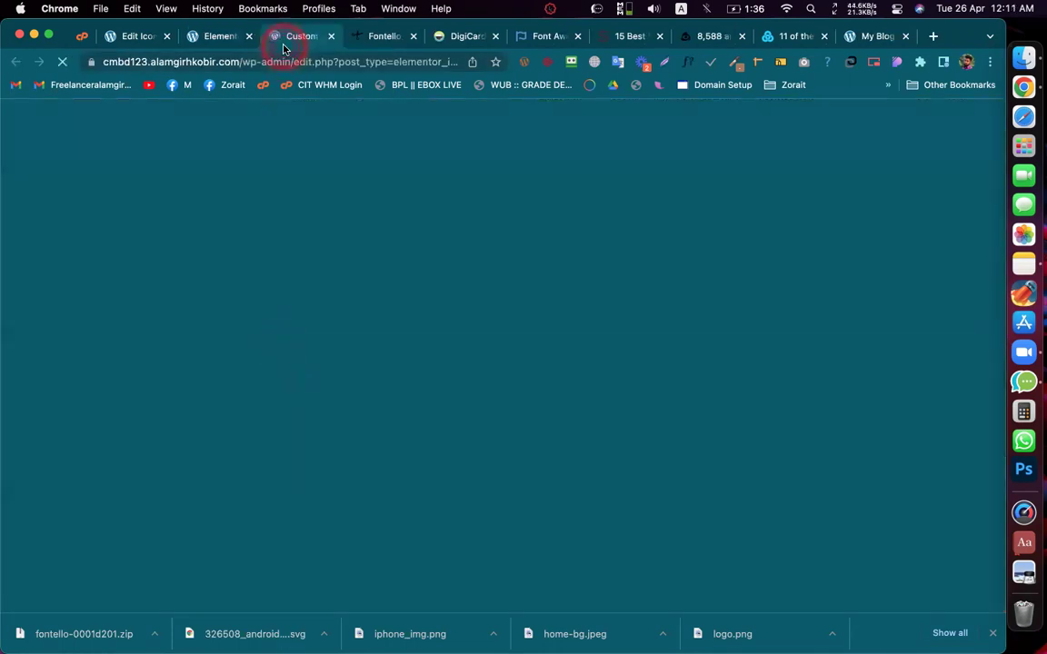
# Step: Reveal the downloaded fontello zip in Finder
pyautogui.click(155, 634)
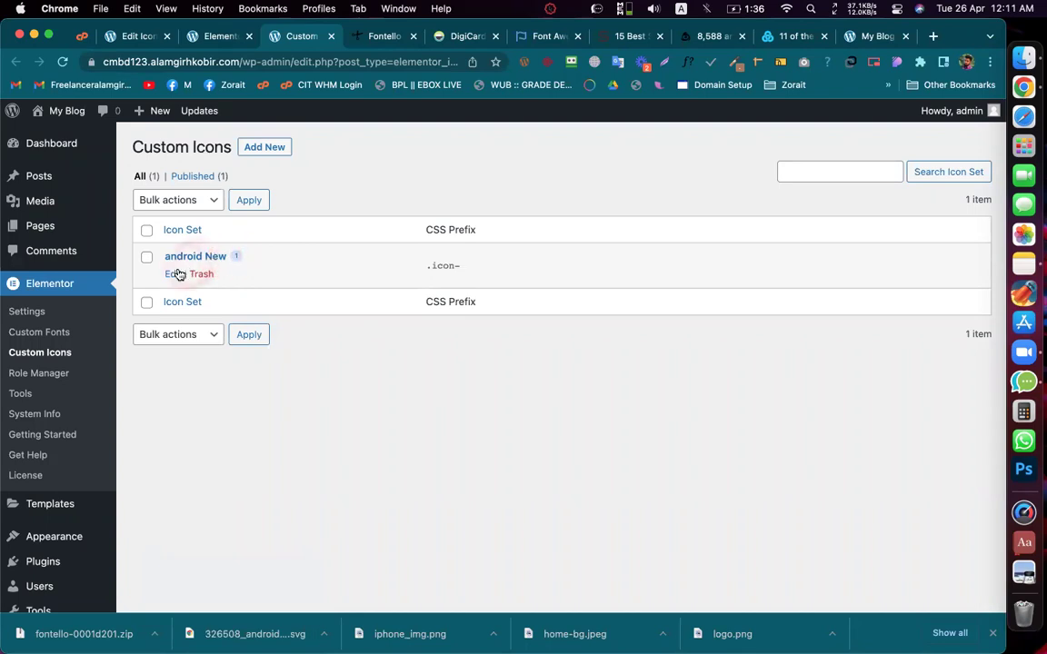
pyautogui.click(156, 636)
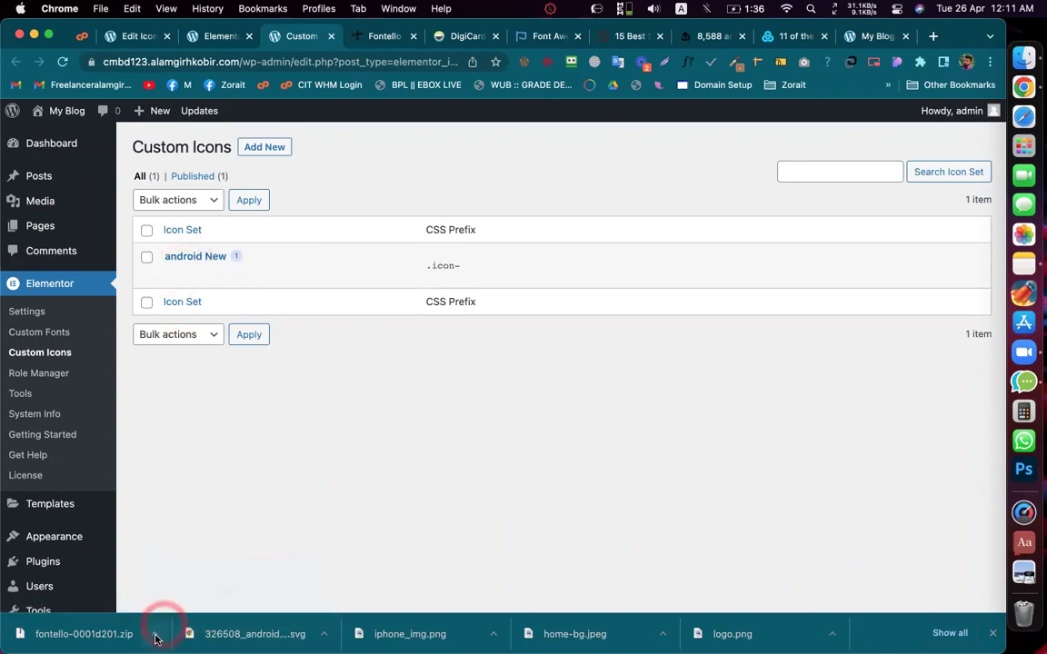
pyautogui.click(196, 611)
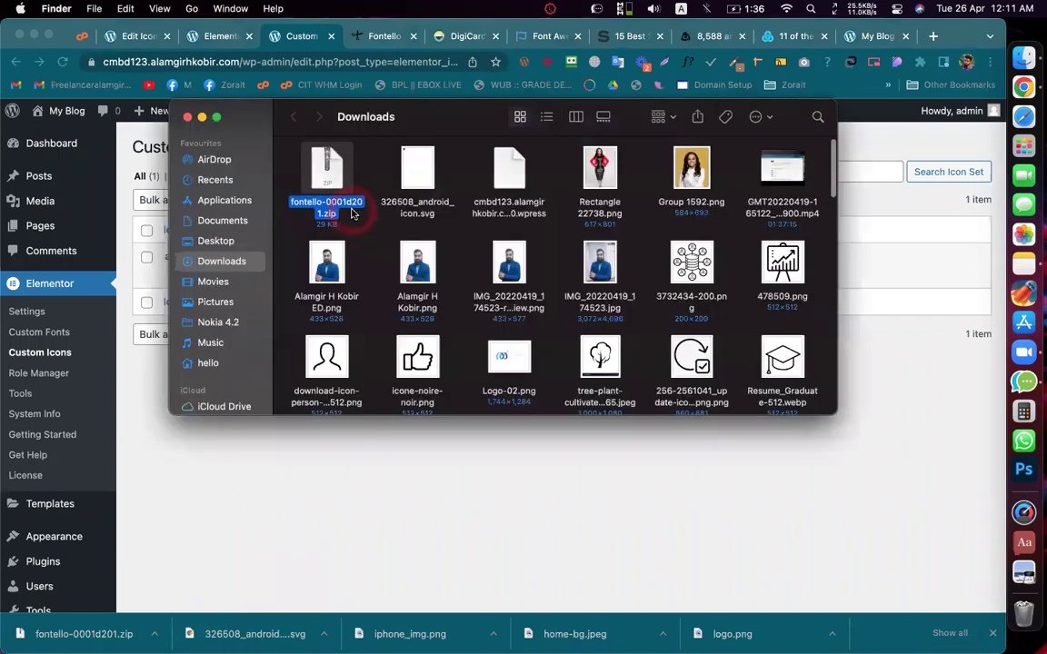
# Step: Extract the Fontello zip, open fontello-0001d201 down to its font files, then return to Chrome
pyautogui.moveTo(318, 179); pyautogui.dragTo(320, 176)
pyautogui.doubleClick(320, 176)
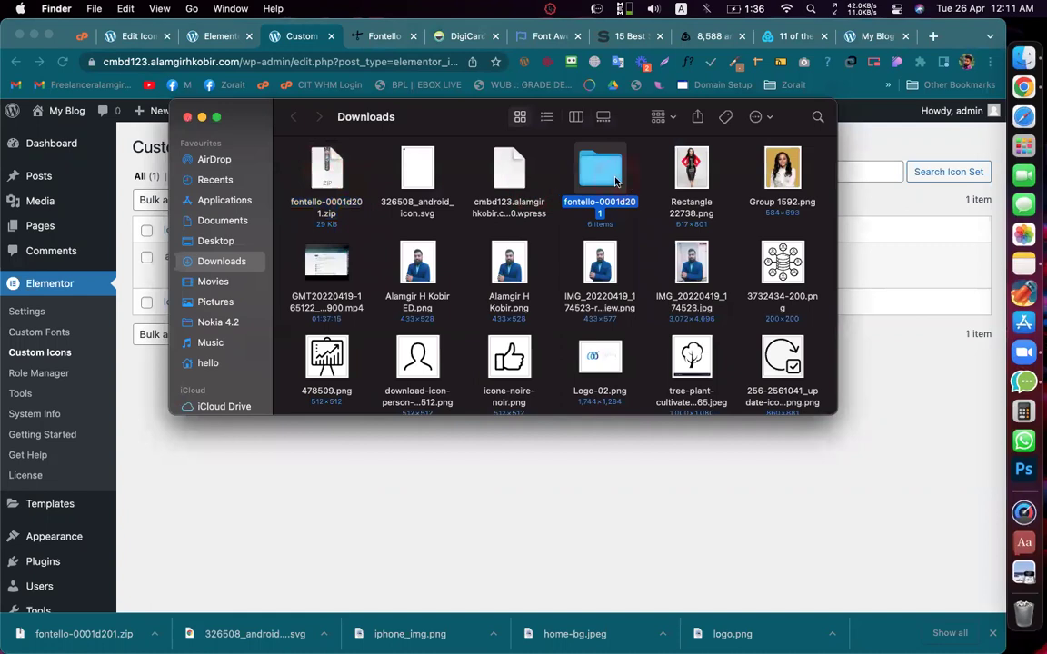
pyautogui.doubleClick(616, 182)
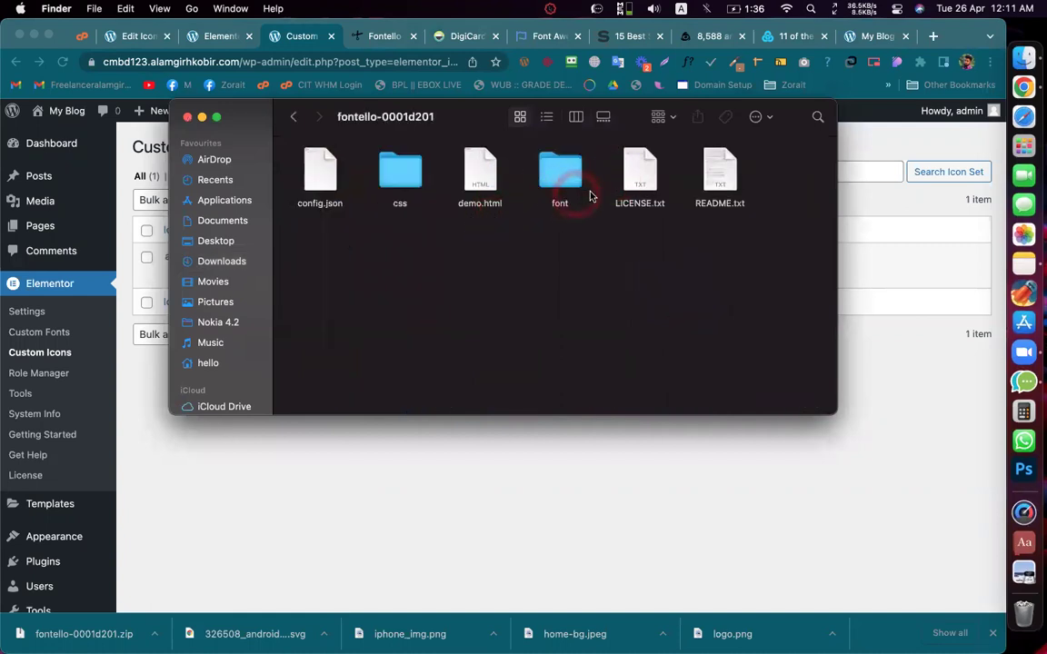
pyautogui.doubleClick(556, 182)
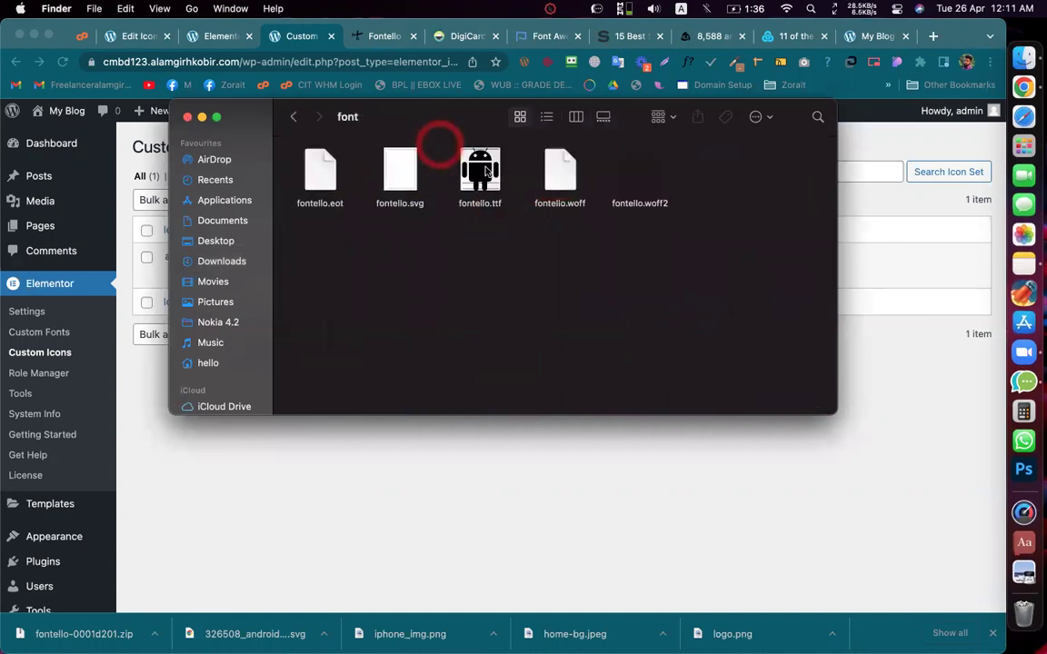
pyautogui.click(269, 113)
pyautogui.click(403, 455)
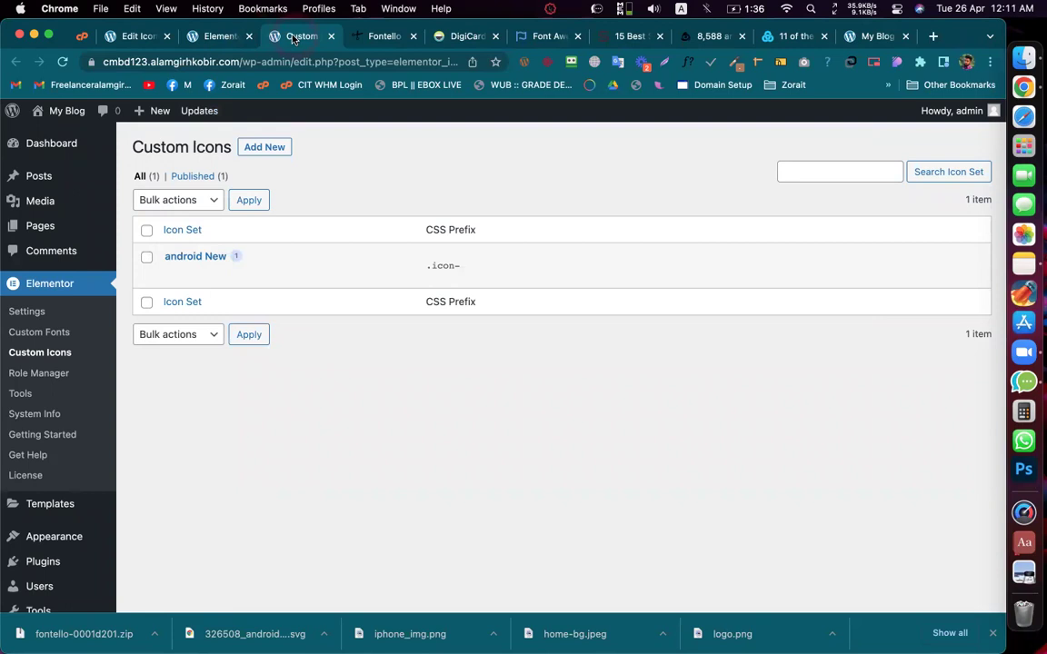
# Step: In the Elementor Icon Library, filter the icons by 'andr'
pyautogui.click(211, 36)
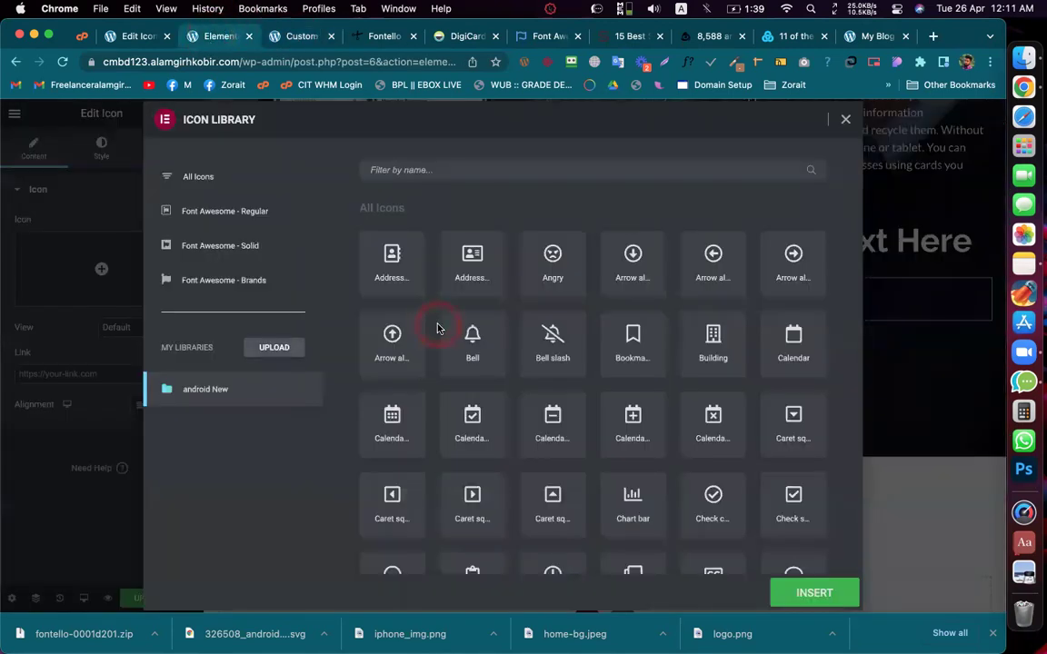
pyautogui.click(450, 177)
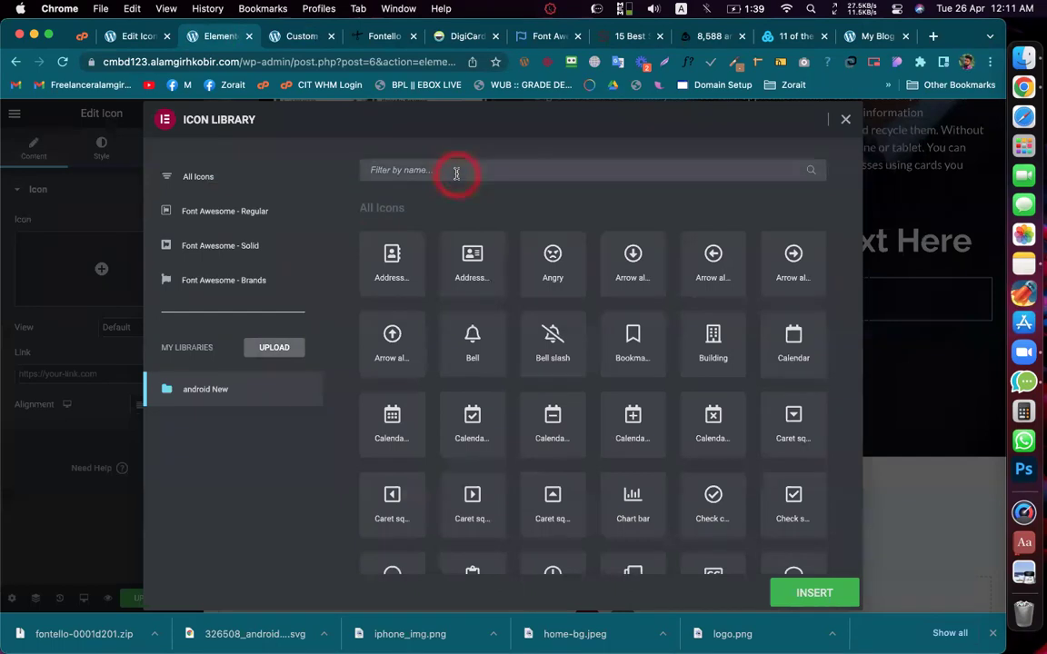
pyautogui.press('super+v')
pyautogui.tripleClick(465, 174)
pyautogui.write('a')
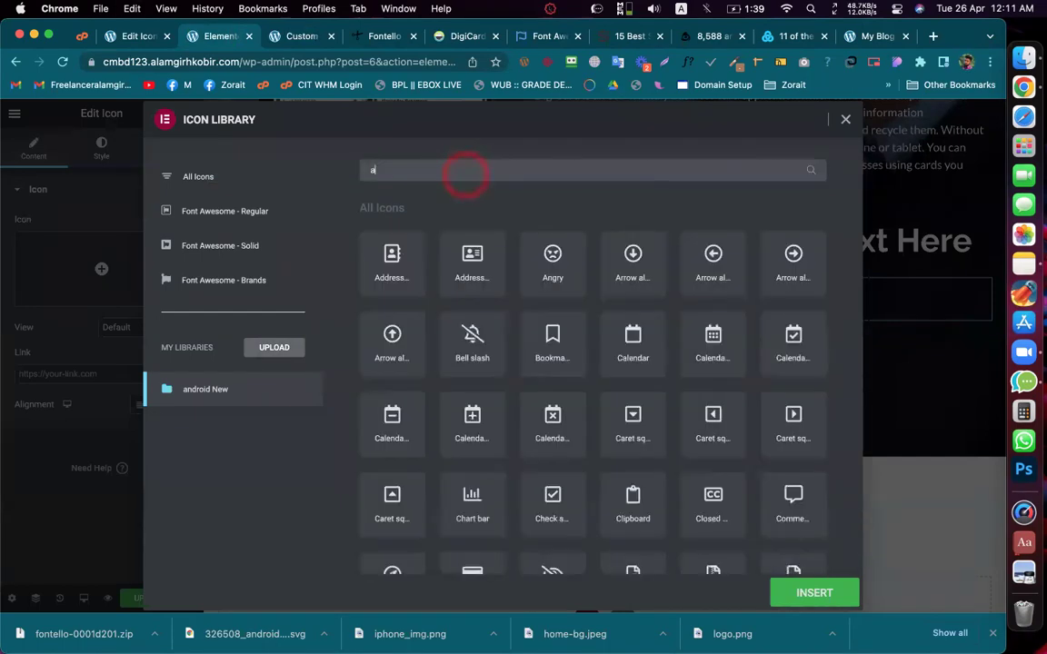
pyautogui.write('ndr')
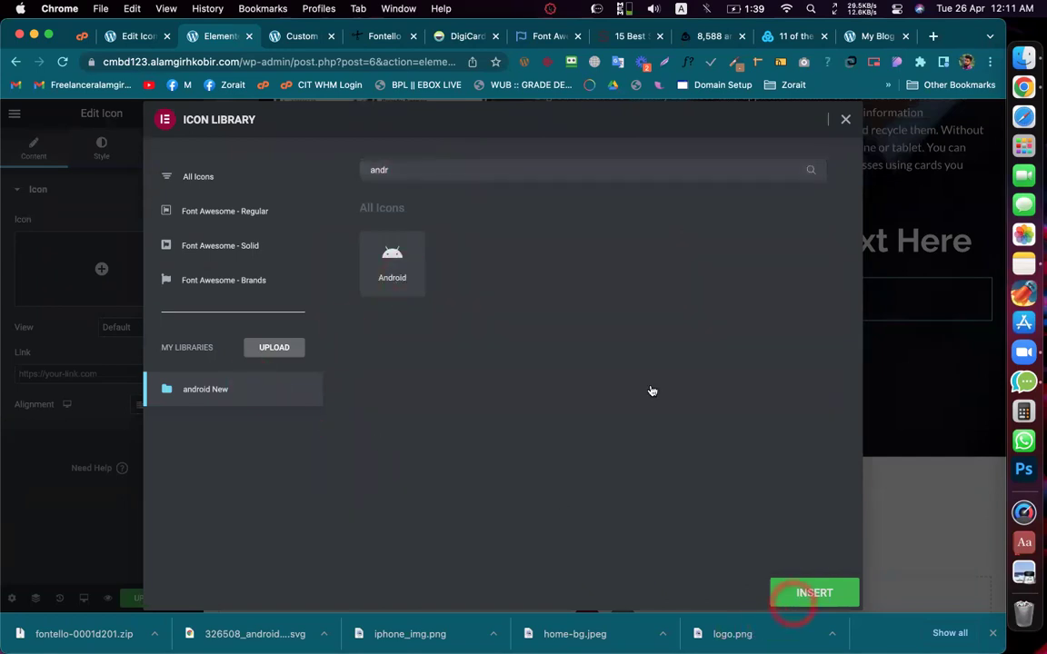
# Step: Insert from the android New library, then reveal the Icon box's icon source choices
pyautogui.click(476, 272)
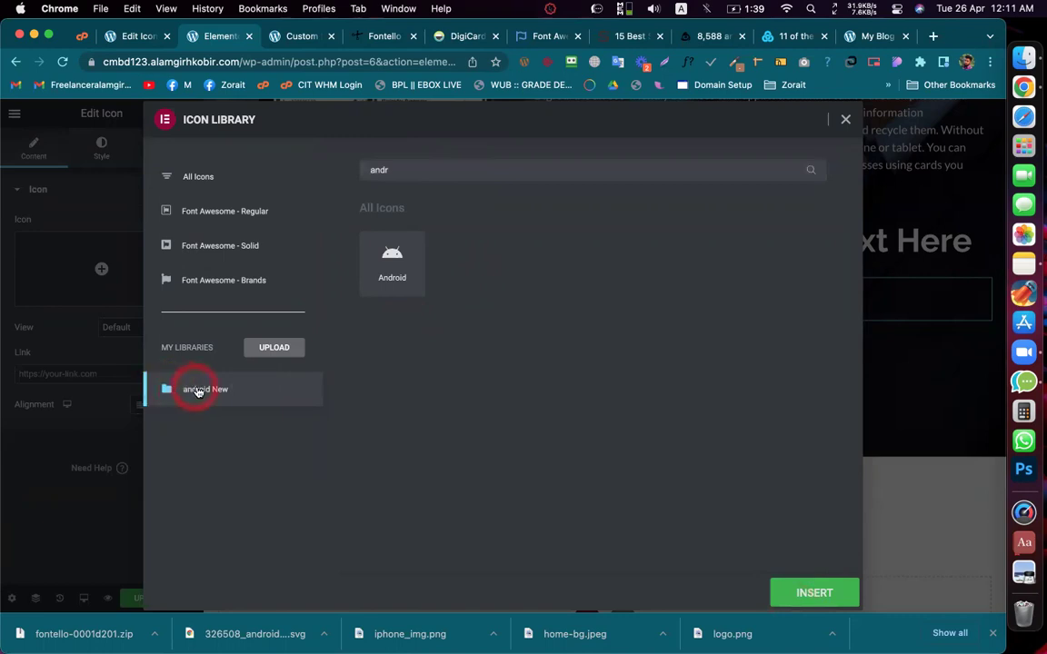
pyautogui.click(799, 591)
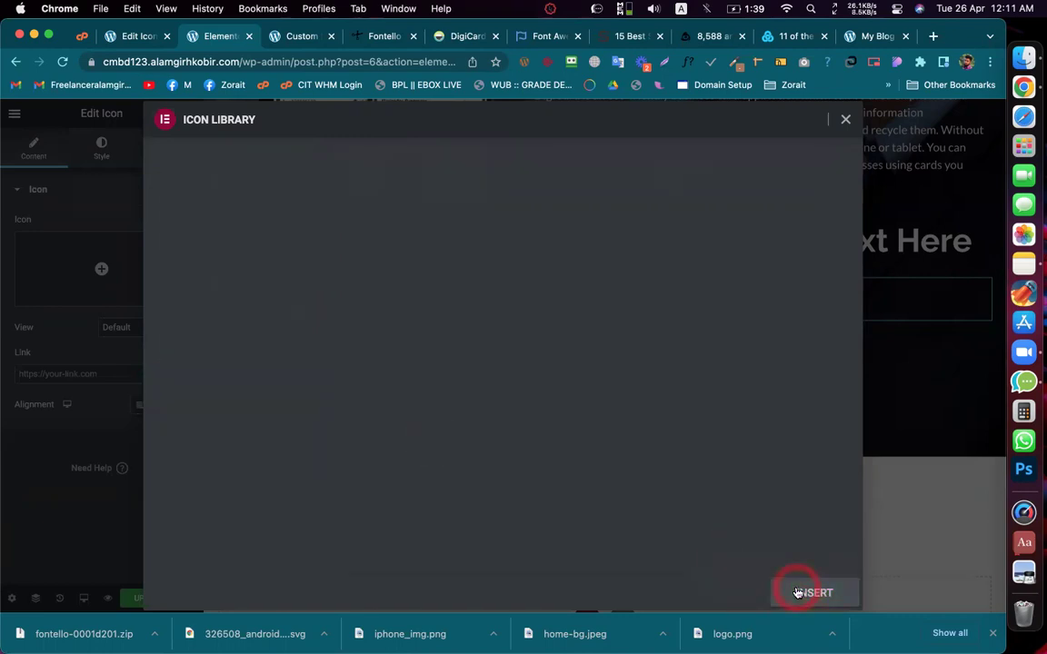
pyautogui.click(778, 519)
pyautogui.click(75, 340)
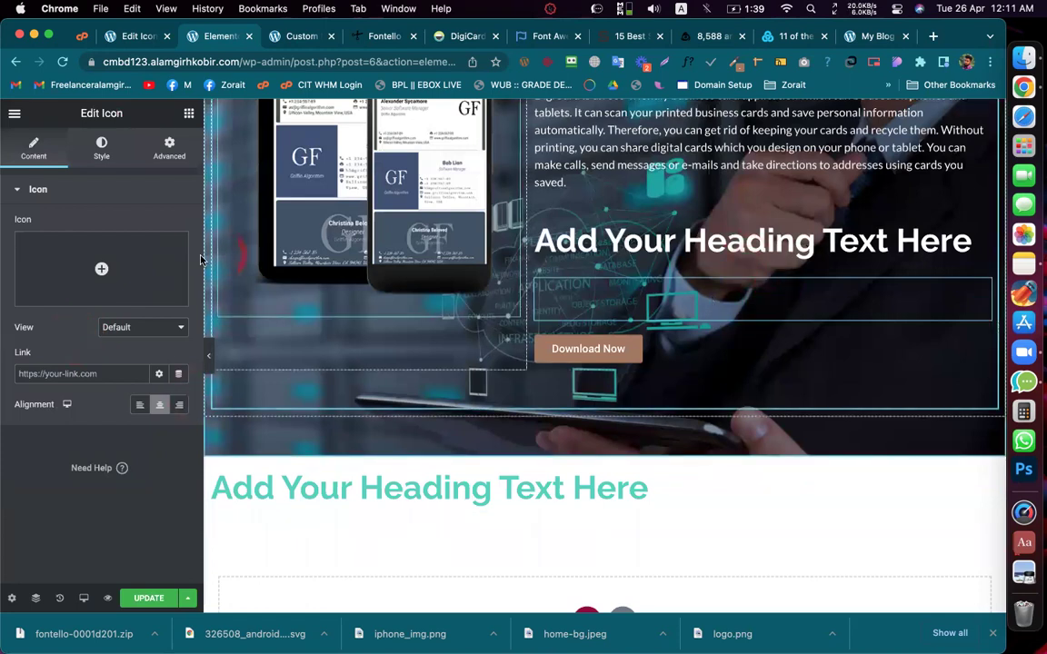
pyautogui.click(100, 270)
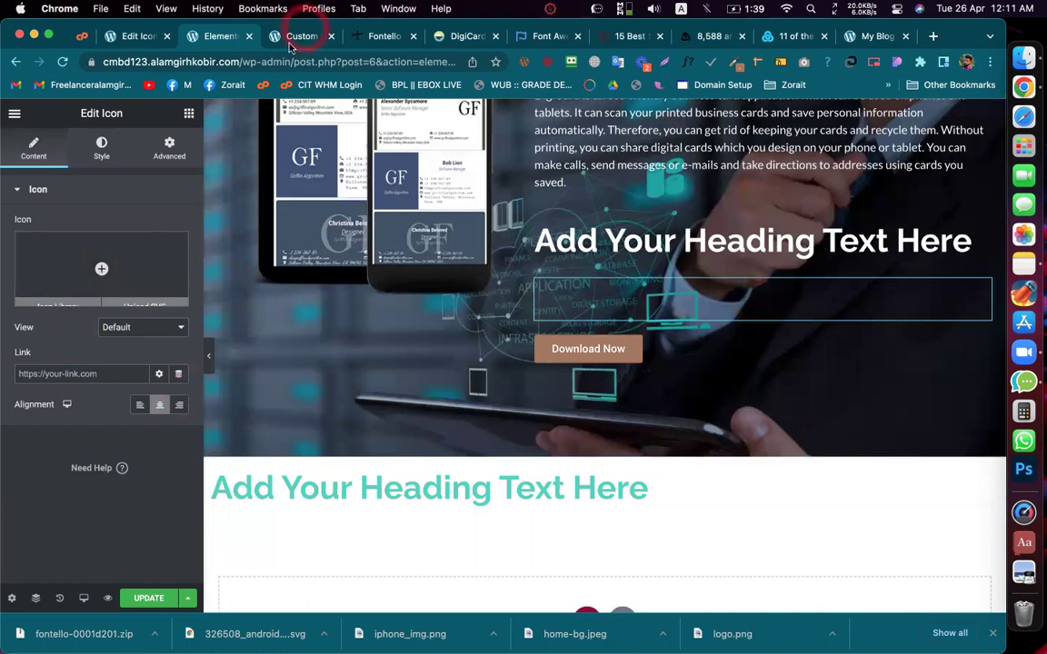
# Step: Add a new custom icon set named 'a 2' from the Custom Icons page
pyautogui.click(372, 38)
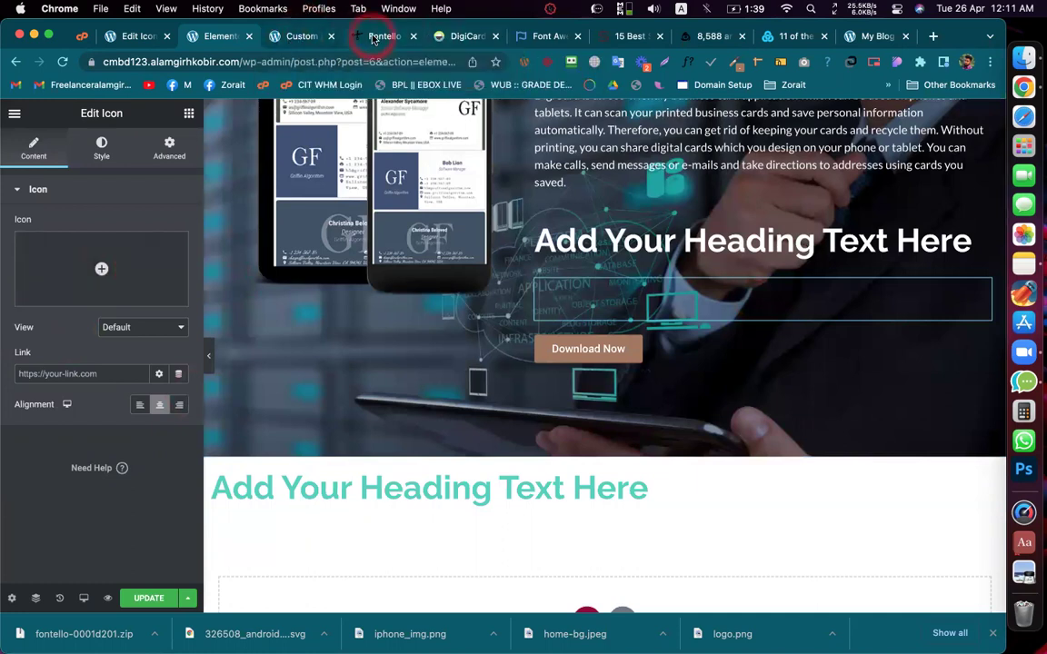
pyautogui.click(300, 38)
pyautogui.click(265, 146)
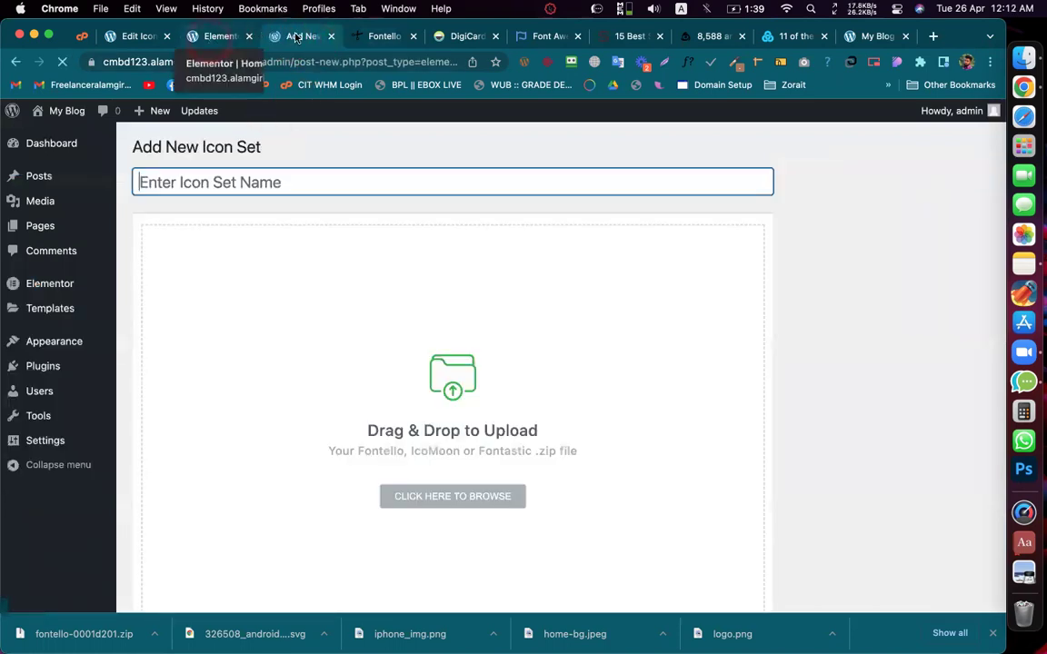
pyautogui.click(298, 37)
pyautogui.click(273, 209)
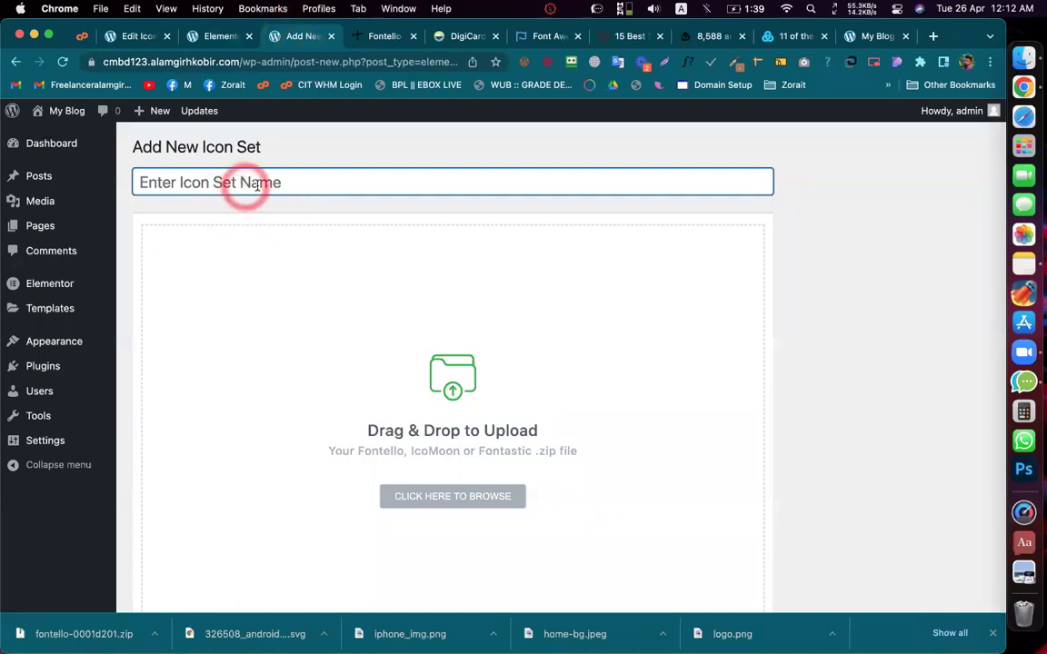
pyautogui.write('a')
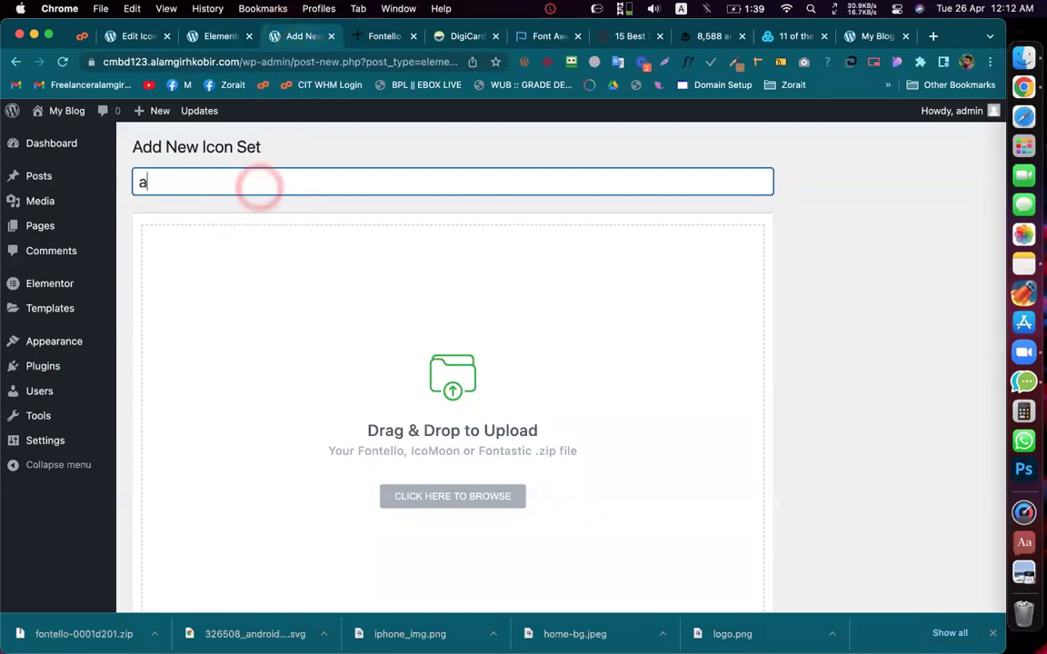
pyautogui.write(' 2')
# Step: Recheck the Fontello generator, then select the word IcoMoon in the upload hint
pyautogui.scroll(-3, 336, 300)
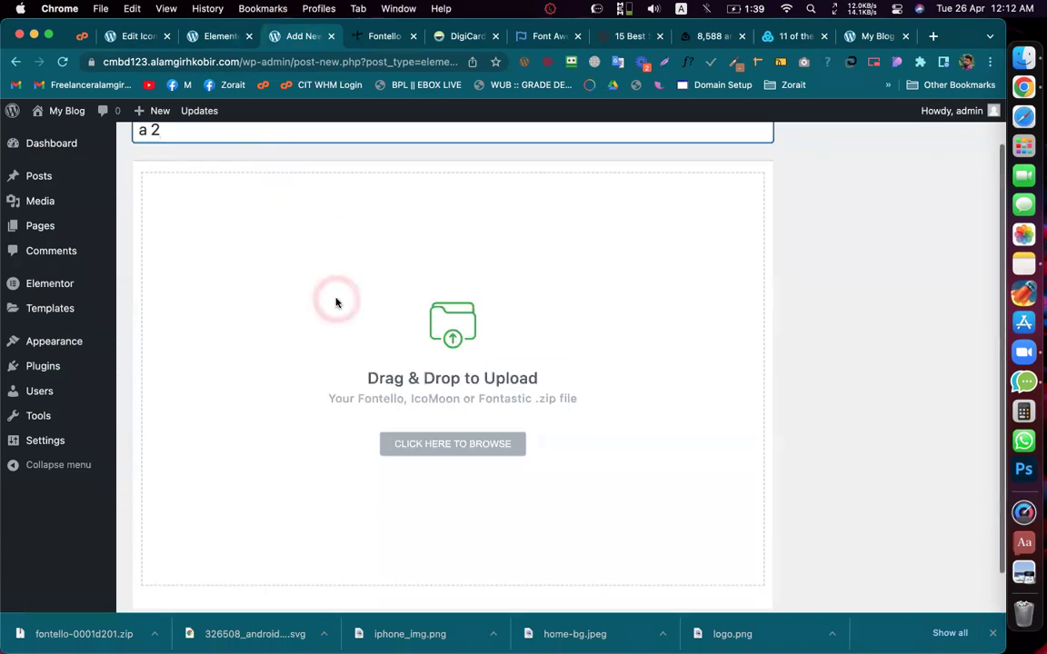
pyautogui.scroll(3, 336, 300)
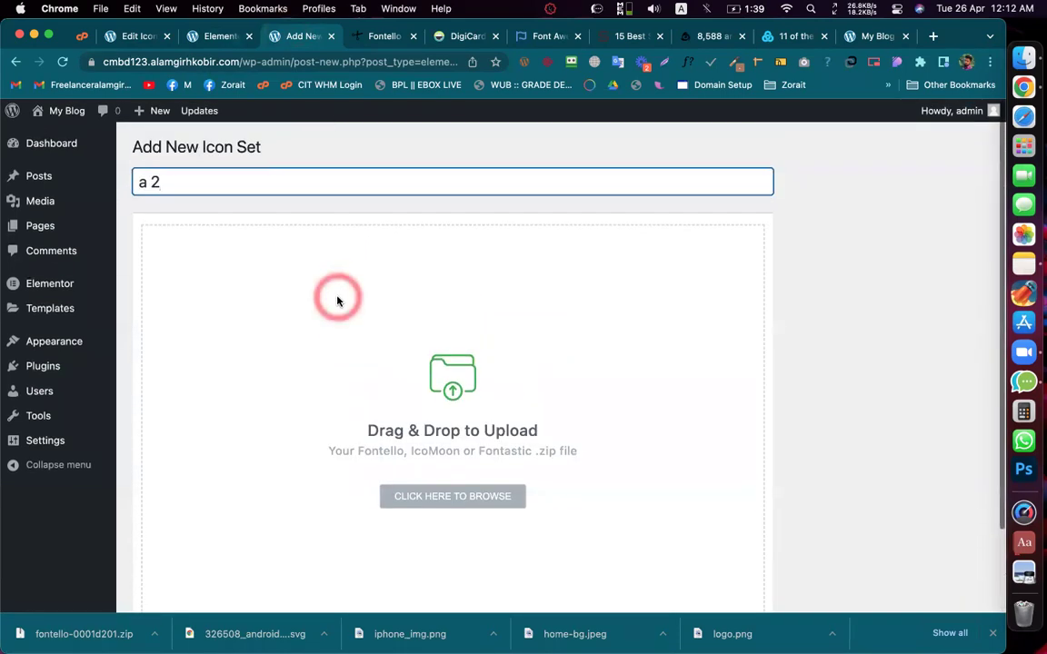
pyautogui.click(365, 36)
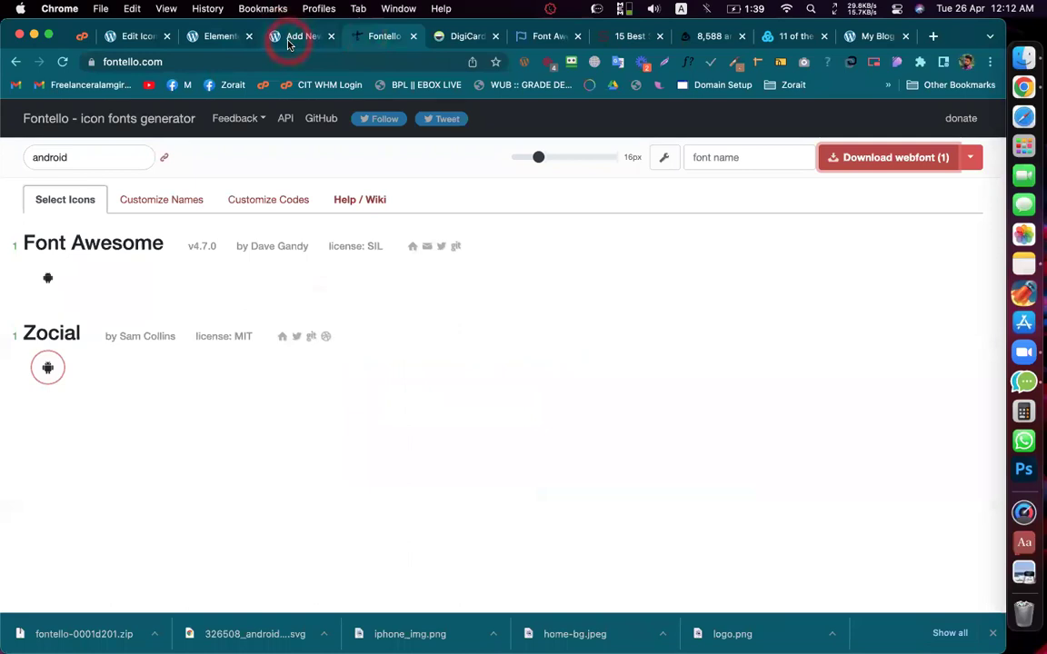
pyautogui.click(294, 36)
pyautogui.click(423, 450)
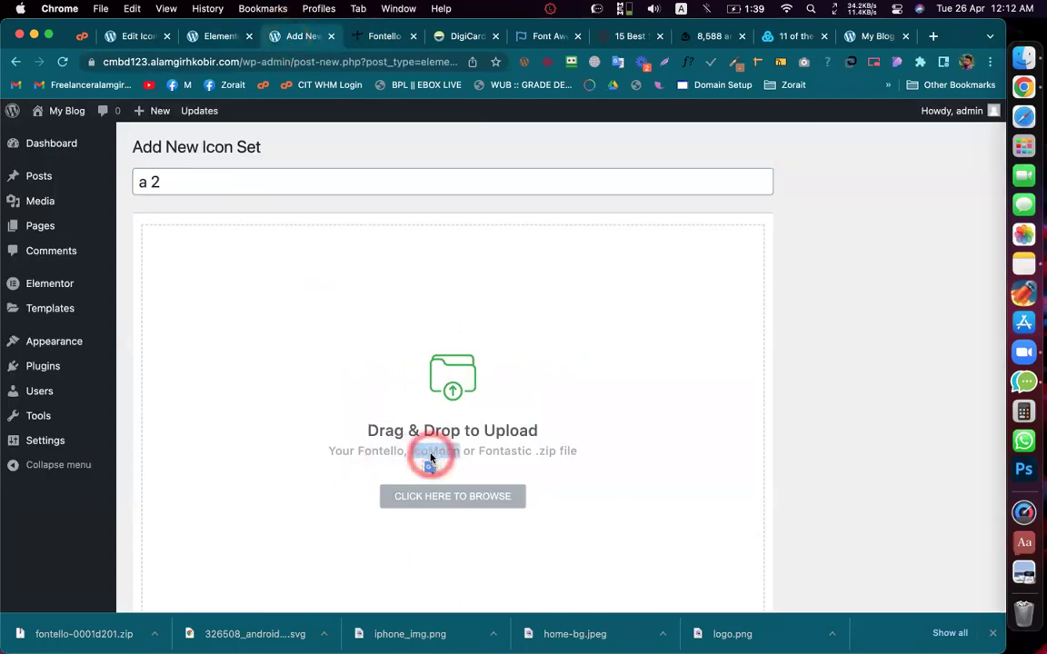
# Step: Search the web for IcoMoon and browse the results
pyautogui.rightClick(430, 454)
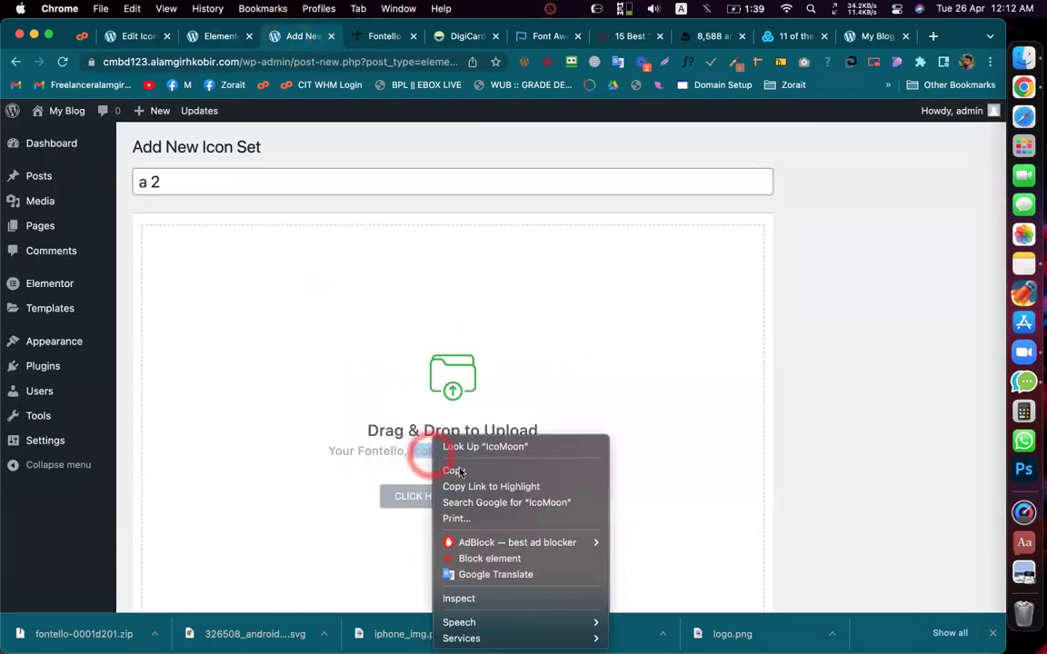
pyautogui.click(509, 503)
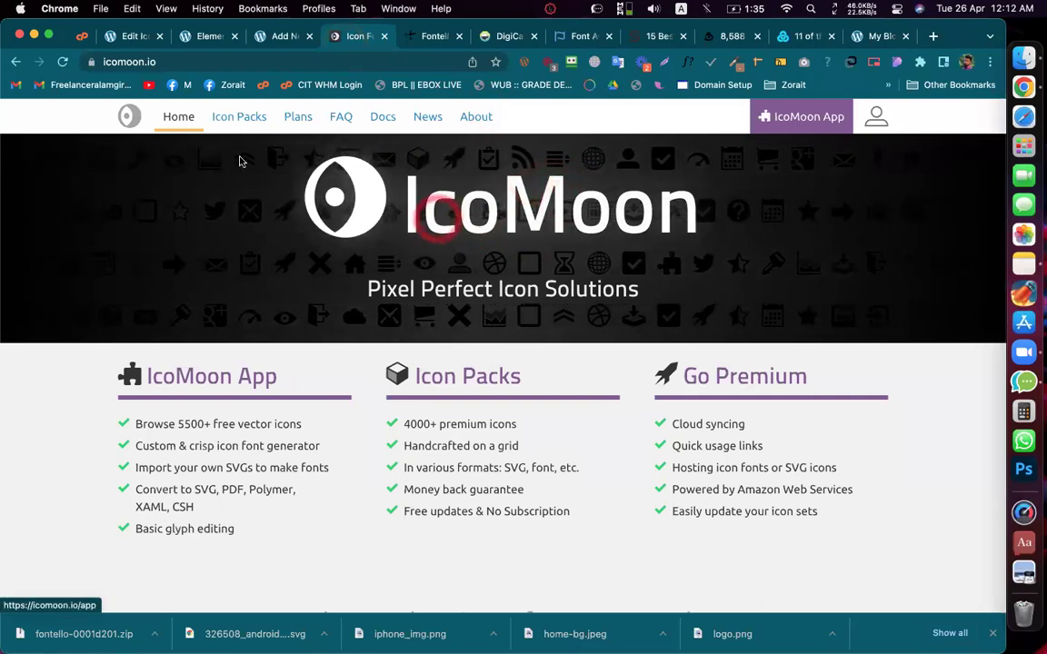
pyautogui.scroll(-4, 317, 342)
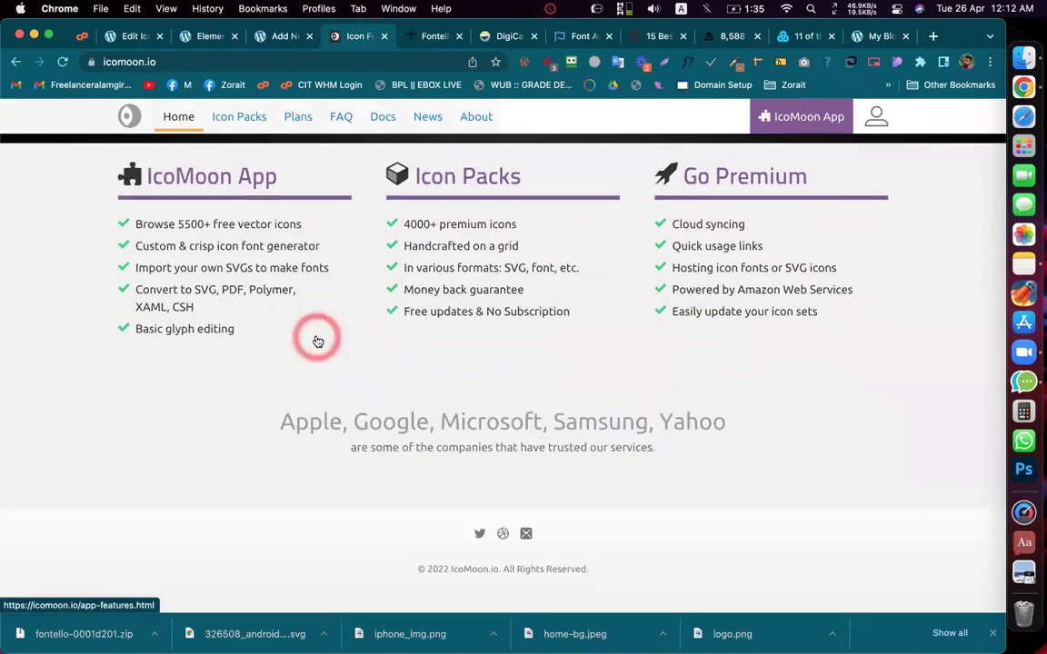
pyautogui.scroll(5, 317, 341)
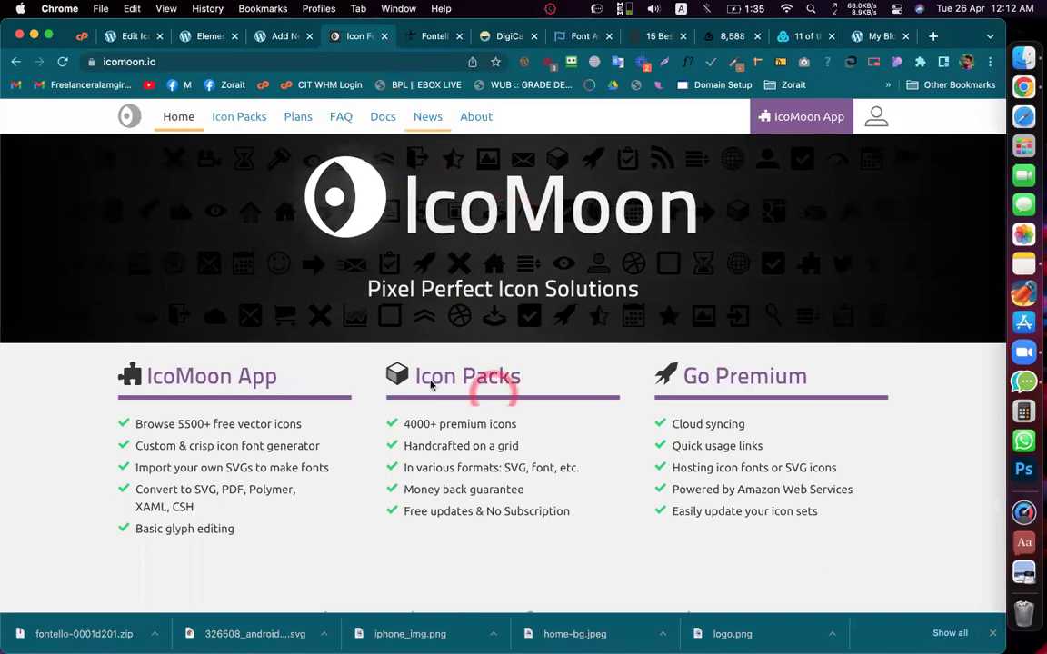
pyautogui.scroll(-2, 451, 293)
pyautogui.scroll(2, 450, 294)
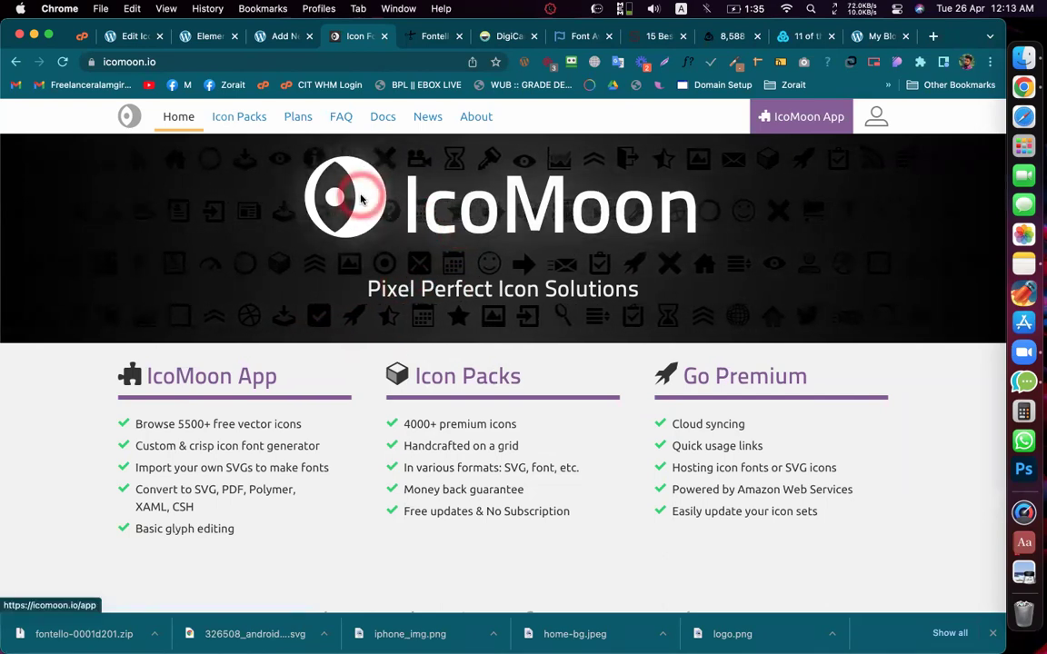
pyautogui.scroll(-3, 378, 241)
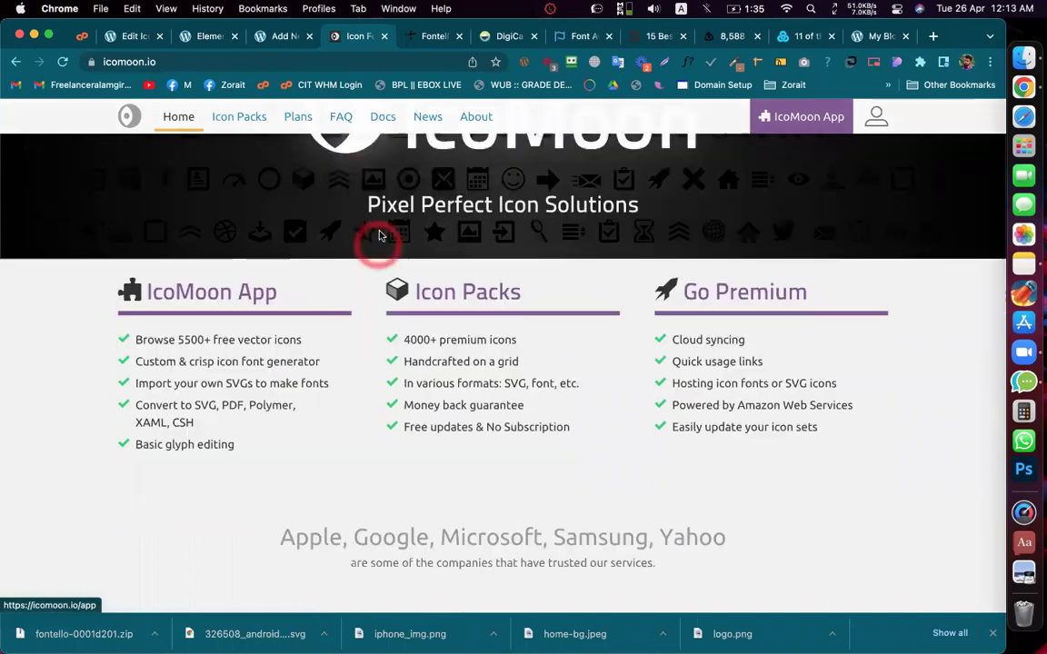
pyautogui.scroll(3, 370, 427)
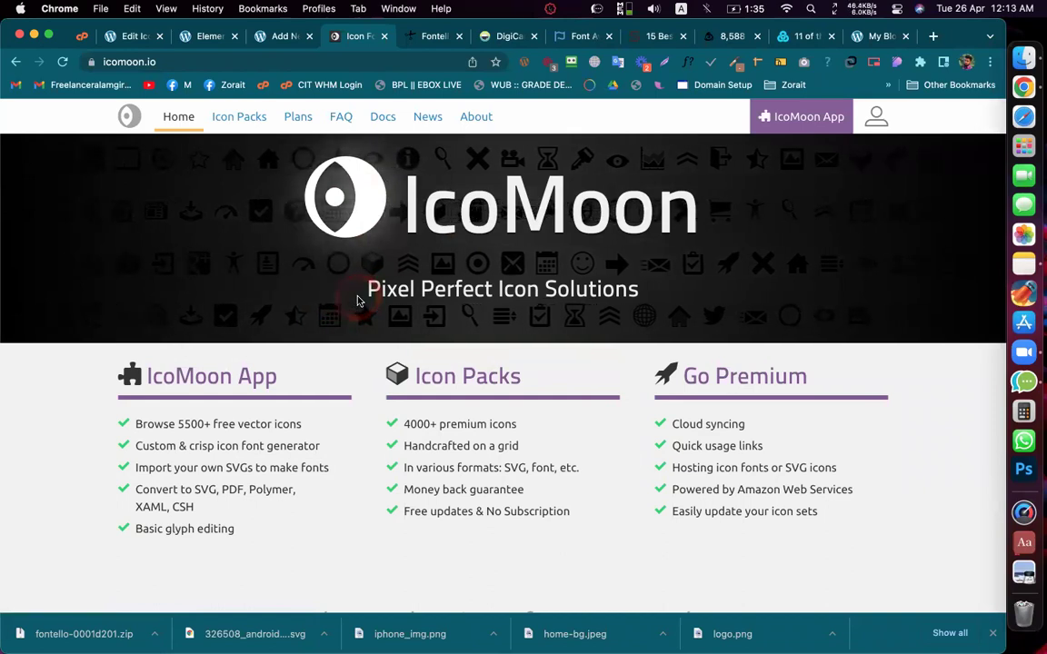
# Step: View the IcoMoon pack's Free, Essential and Ultimate versions, then return to WordPress
pyautogui.click(234, 122)
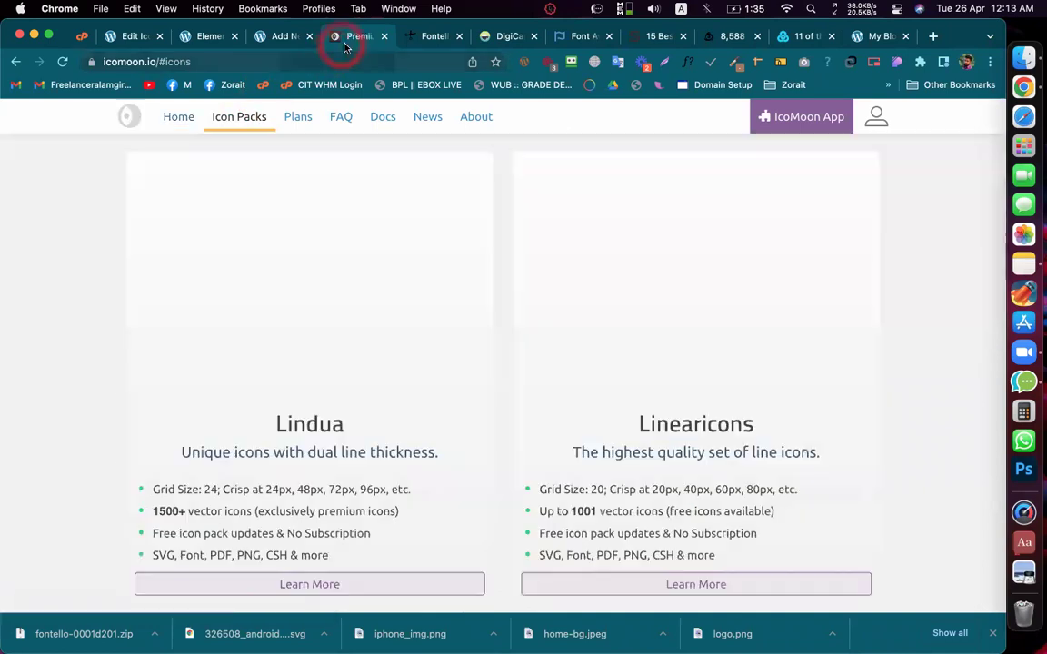
pyautogui.scroll(-5, 393, 278)
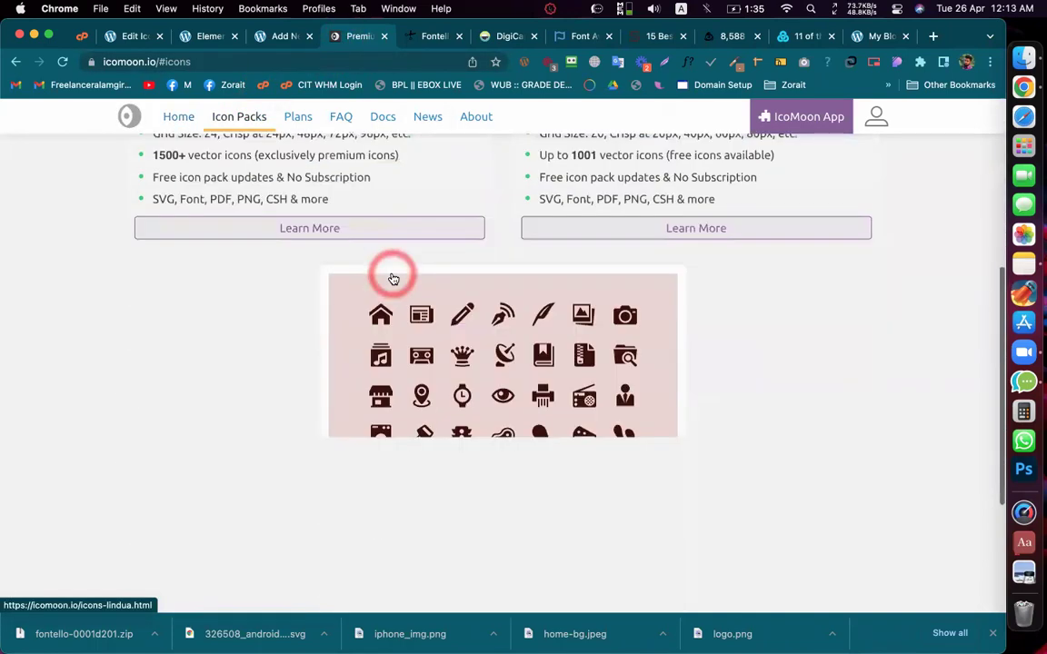
pyautogui.scroll(5, 391, 277)
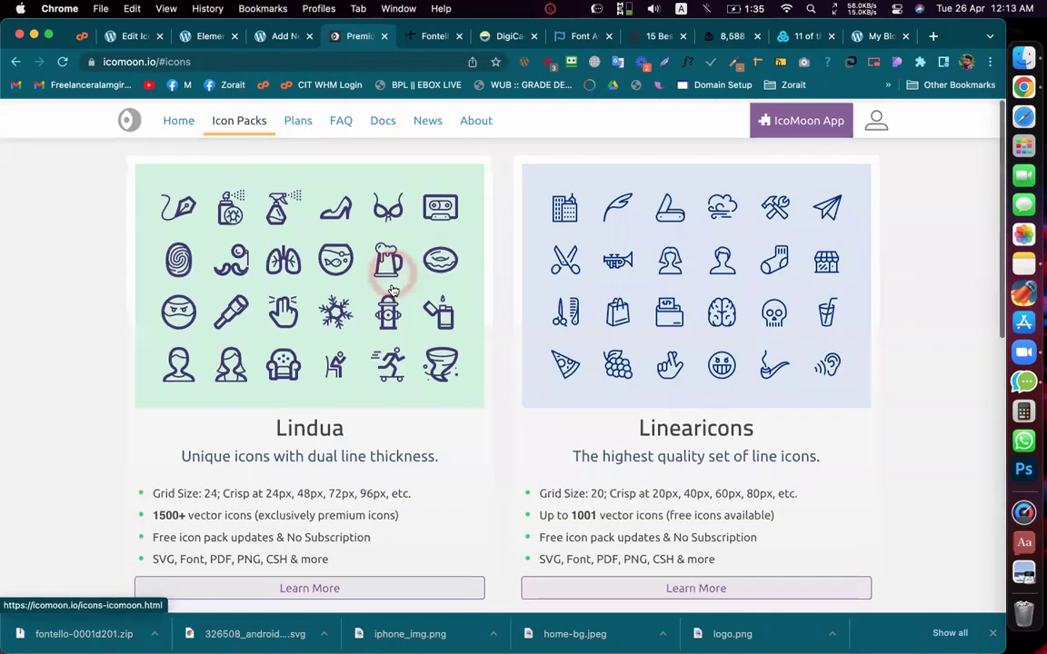
pyautogui.scroll(-5, 381, 395)
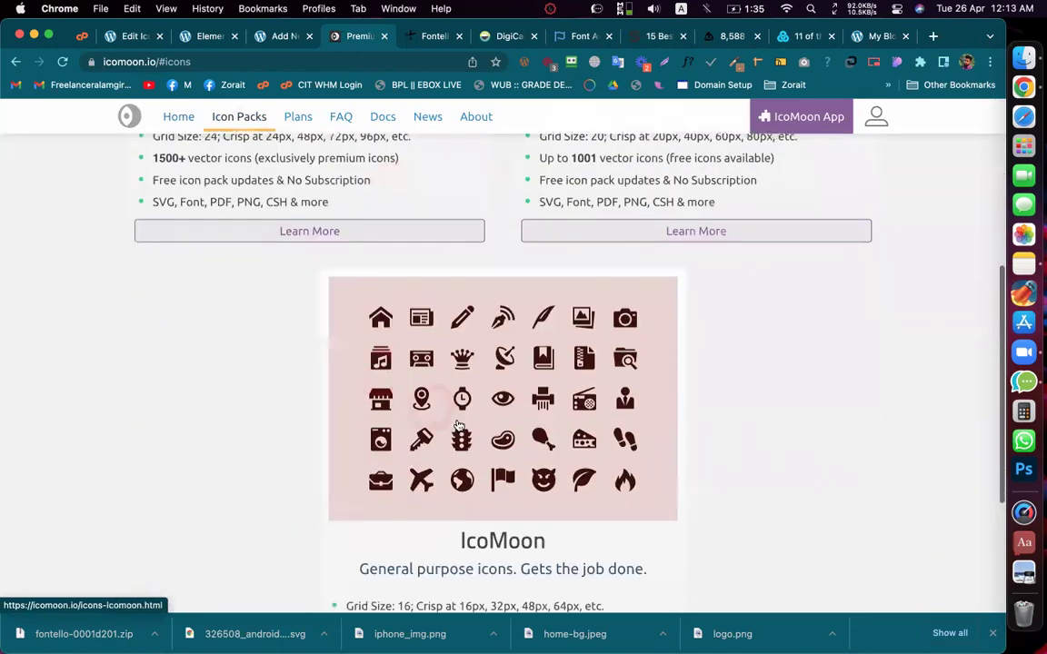
pyautogui.click(457, 420)
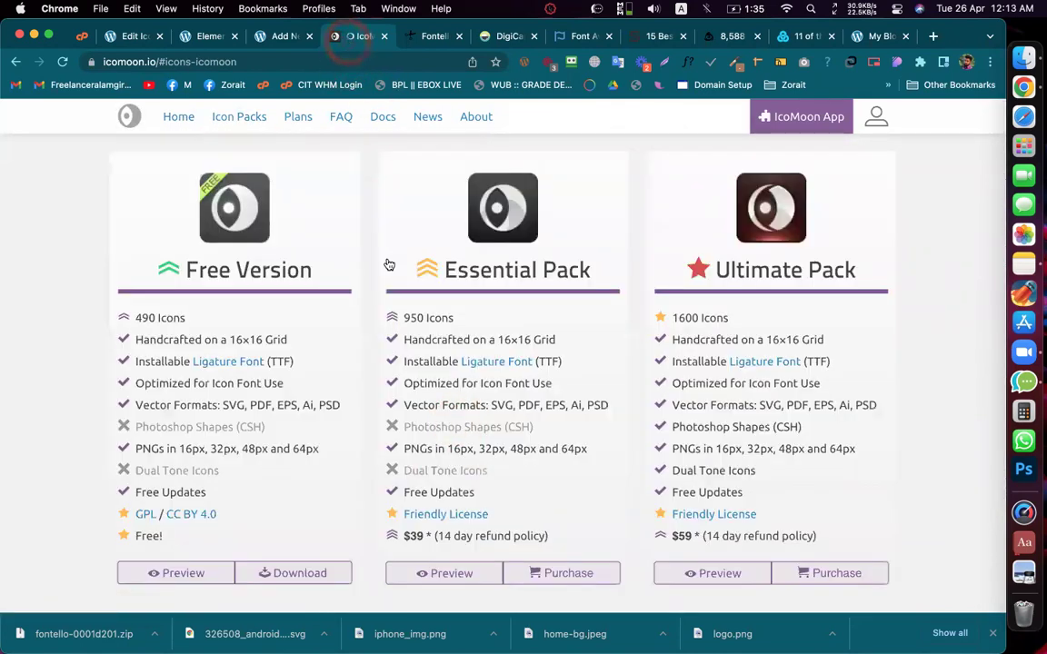
pyautogui.click(271, 44)
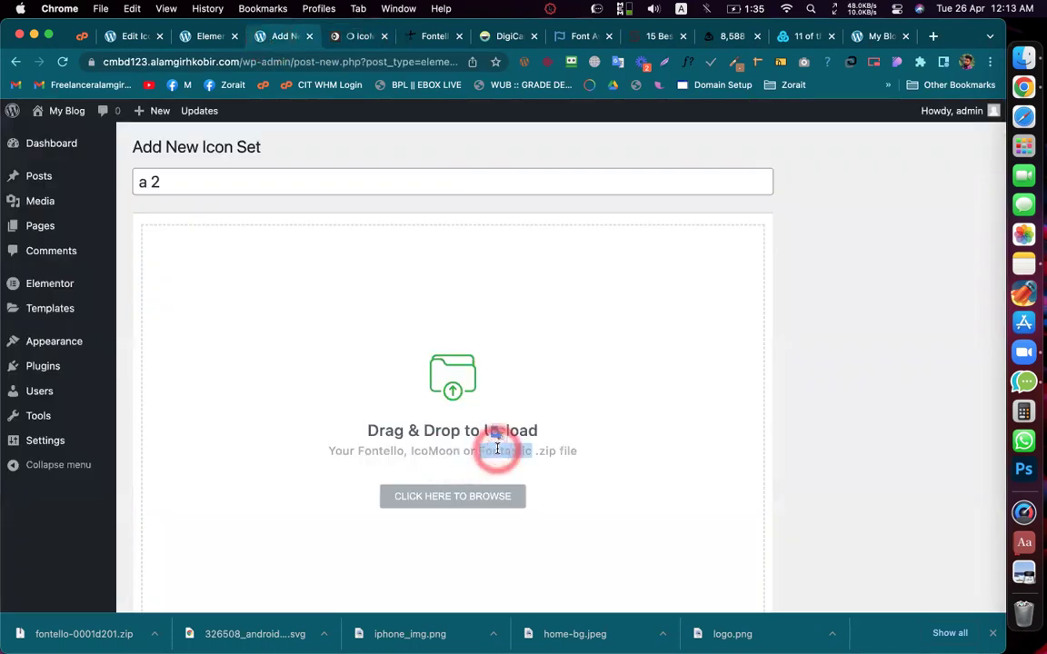
# Step: Search Google for Fontastic, close the IcoMoon tab, and browse the fontastic.me homepage
pyautogui.rightClick(497, 448)
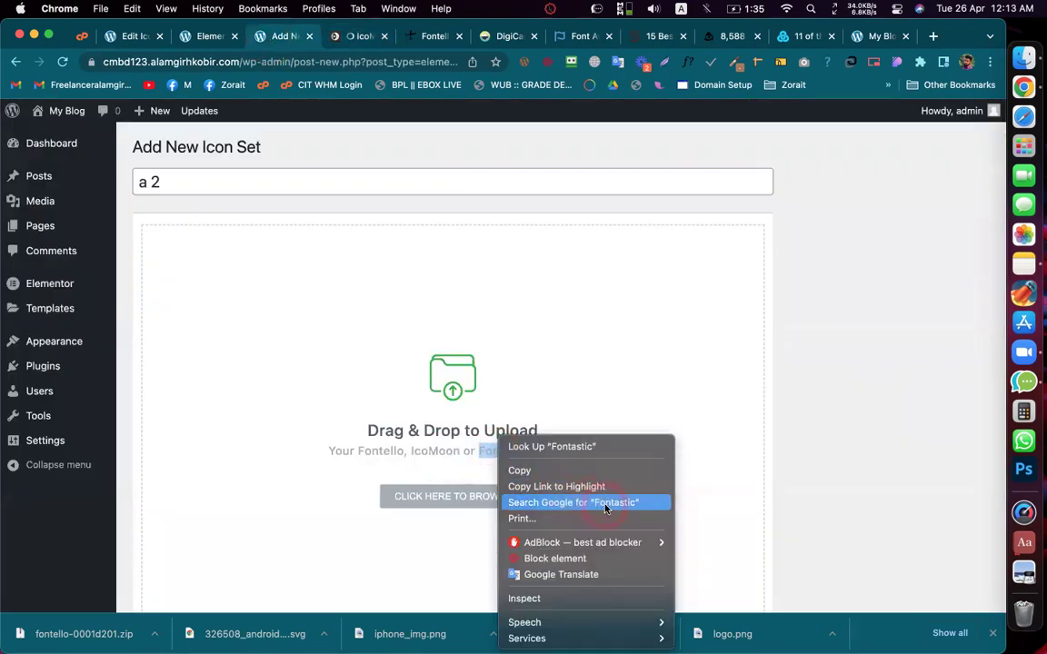
pyautogui.click(603, 505)
pyautogui.click(427, 37)
pyautogui.click(145, 262)
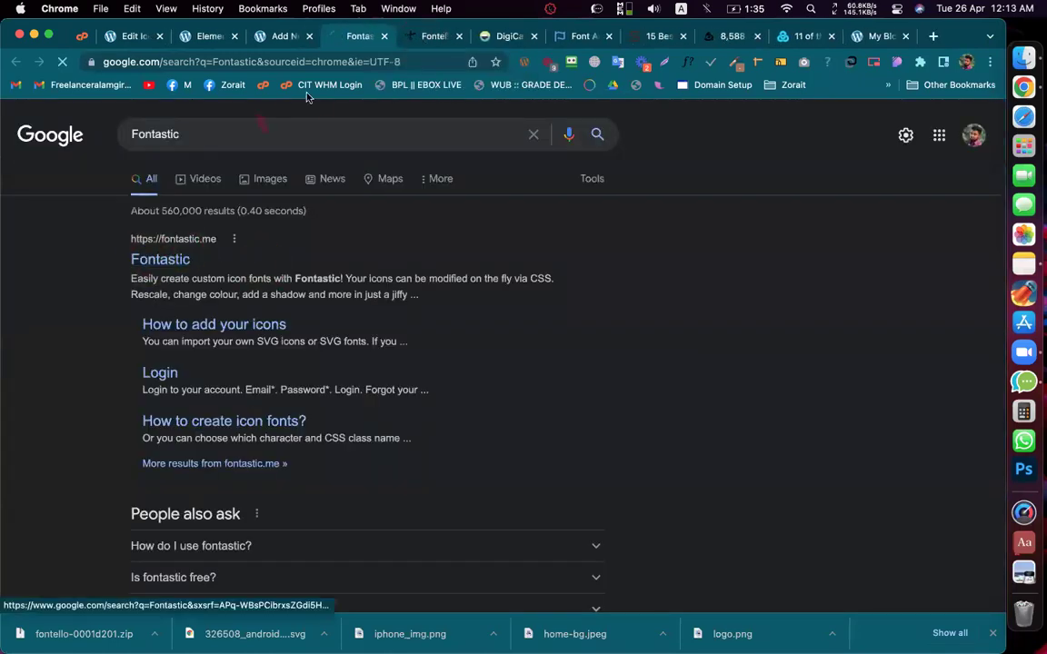
pyautogui.click(347, 36)
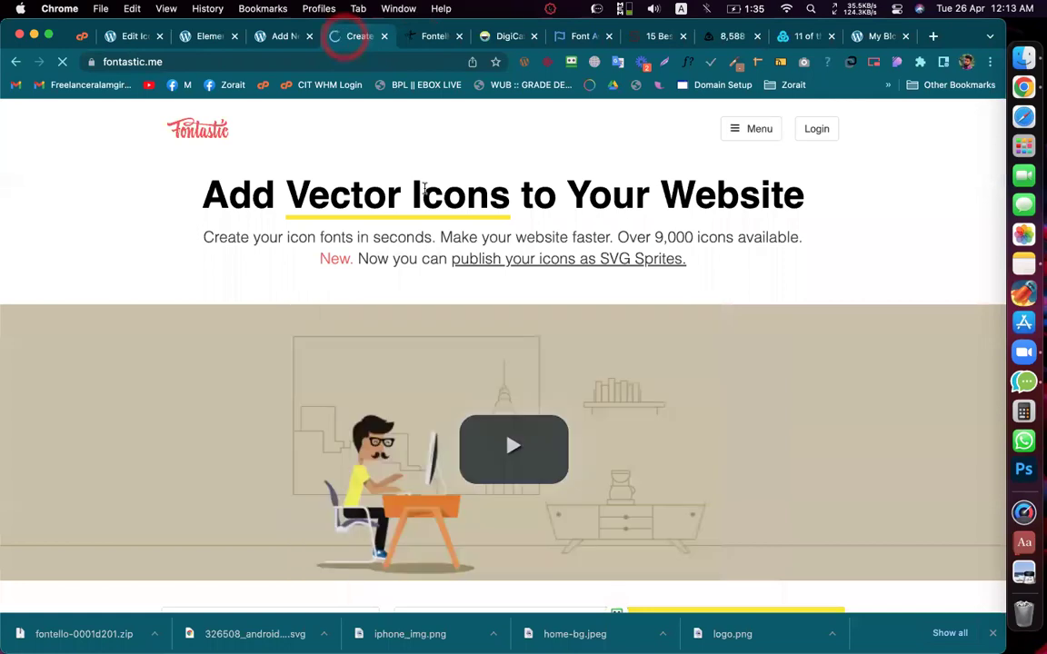
pyautogui.scroll(-5, 422, 182)
pyautogui.scroll(-10, 423, 418)
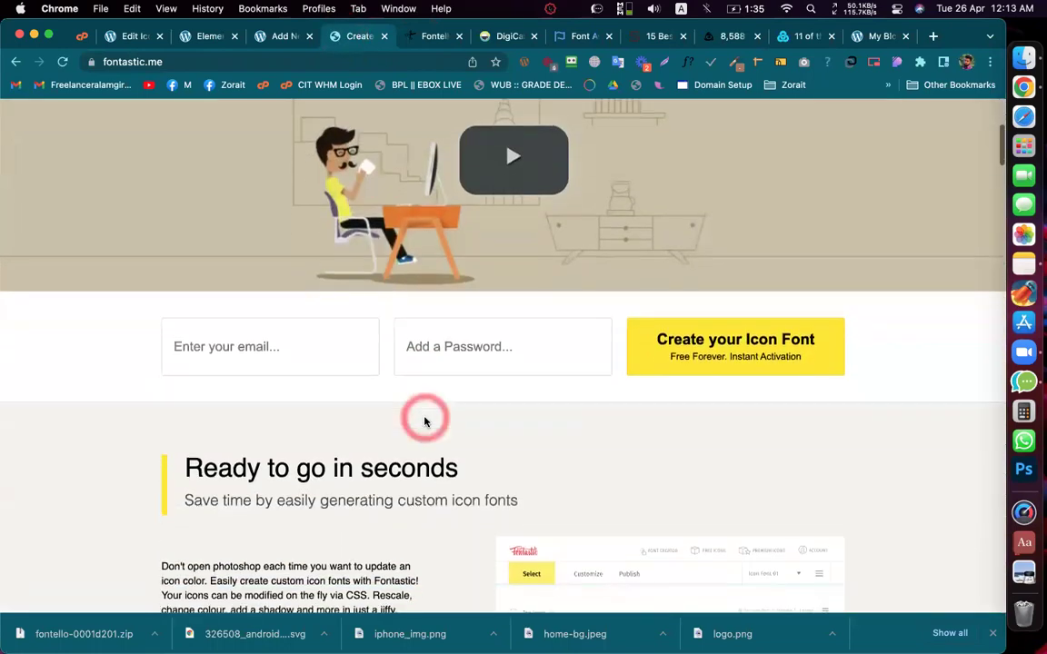
pyautogui.scroll(2, 397, 377)
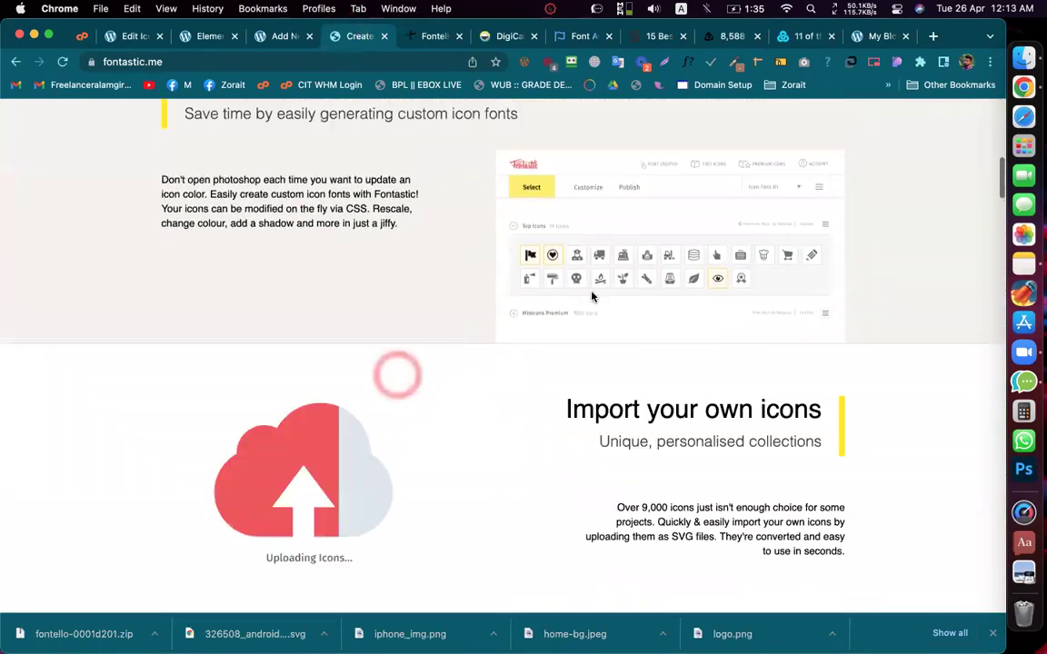
pyautogui.scroll(2, 536, 271)
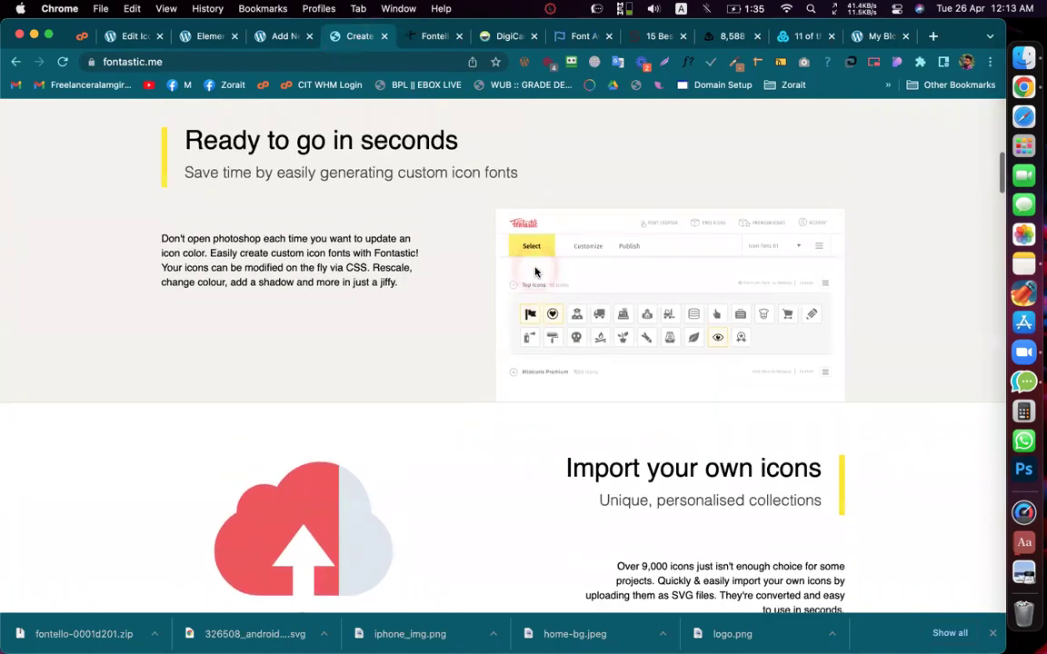
pyautogui.scroll(-8, 535, 270)
pyautogui.scroll(20, 535, 270)
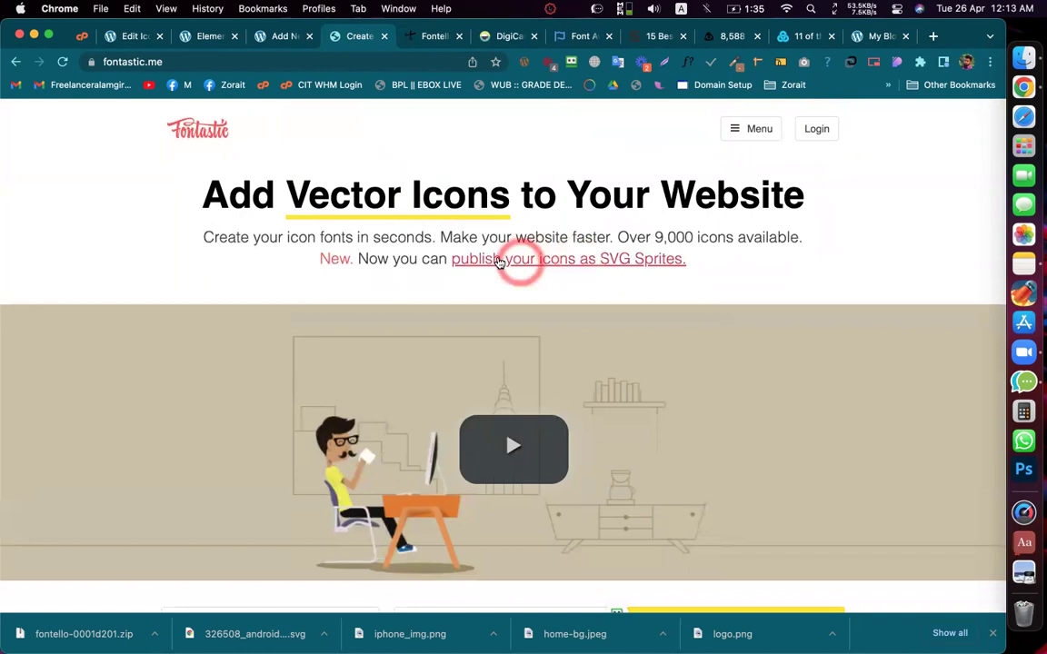
# Step: Search Google for Fontello, close the Fontastic tab, and open fontello.com
pyautogui.click(269, 40)
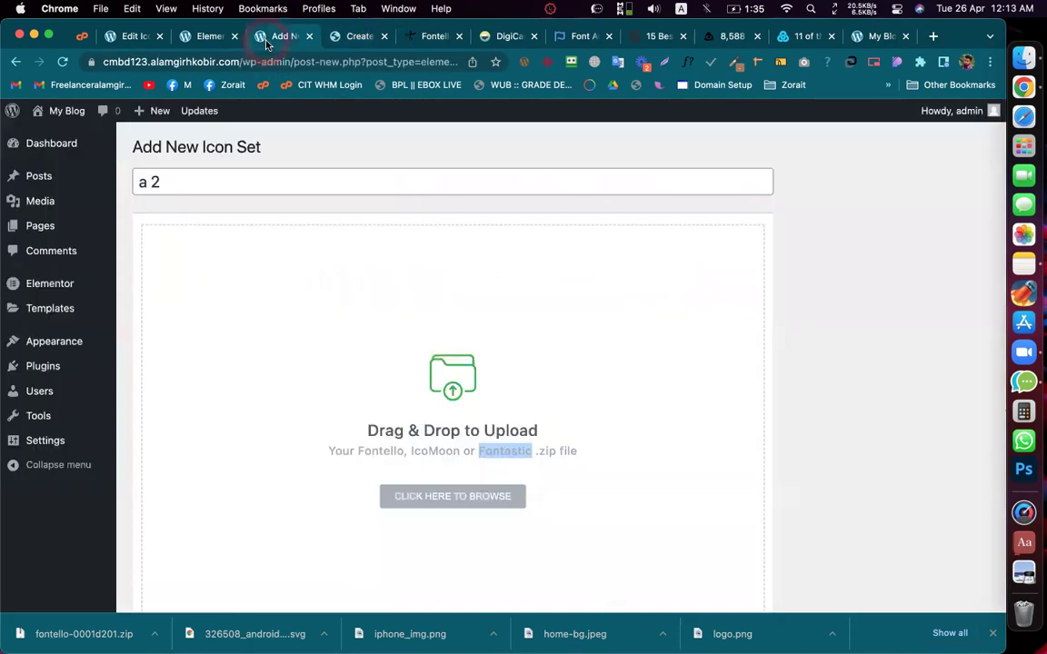
pyautogui.rightClick(371, 448)
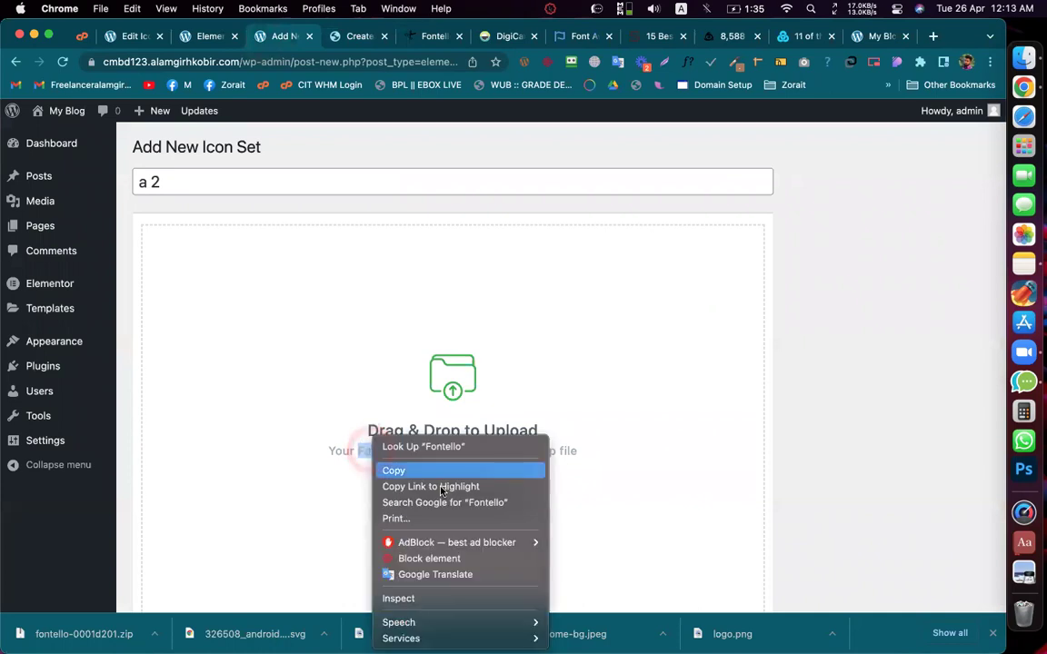
pyautogui.click(458, 505)
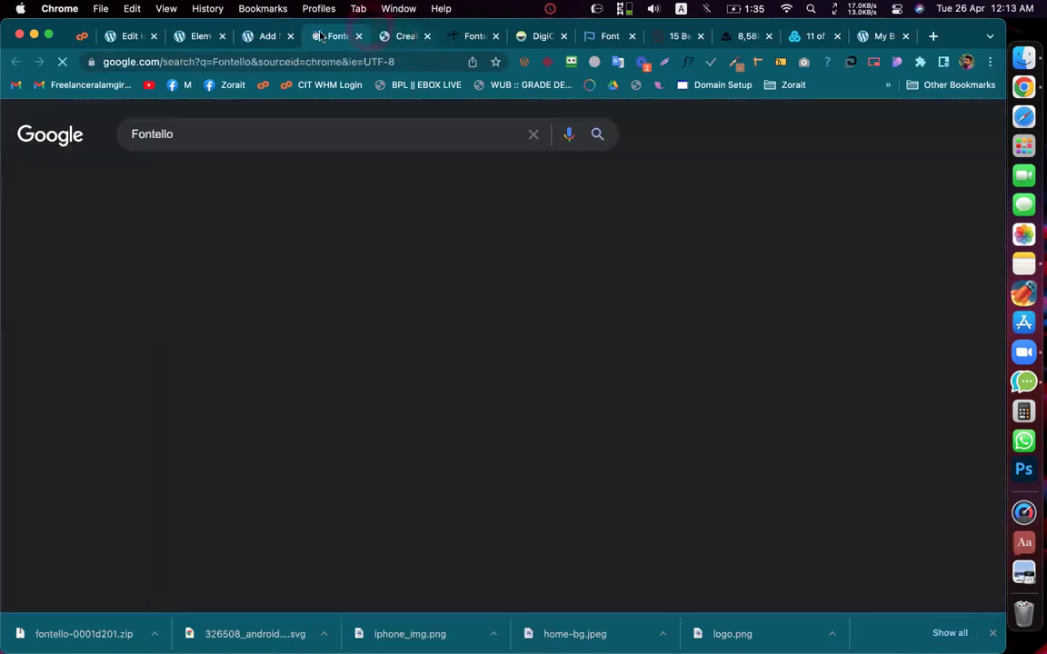
pyautogui.click(427, 37)
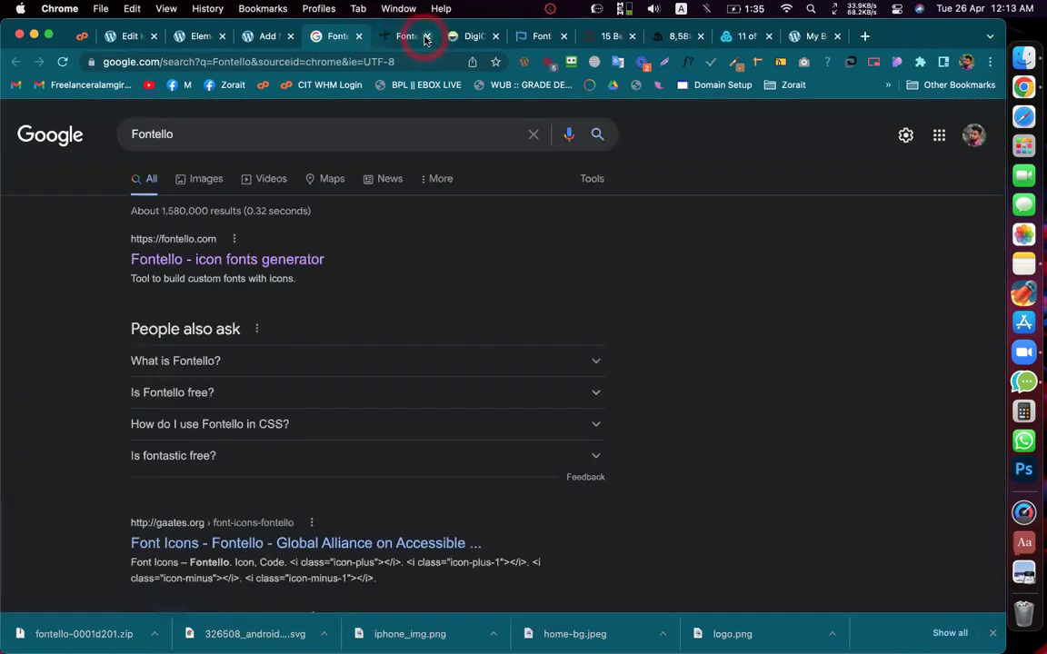
pyautogui.click(176, 259)
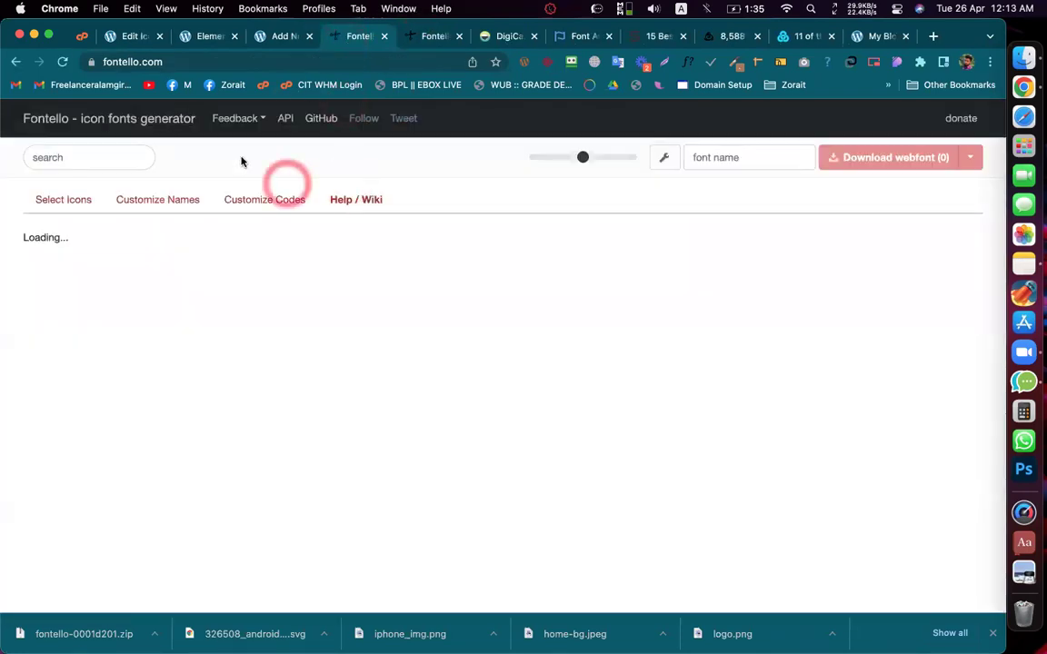
# Step: Search Fontello for 'andr' and keep only the Font Awesome android icon selected
pyautogui.click(71, 157)
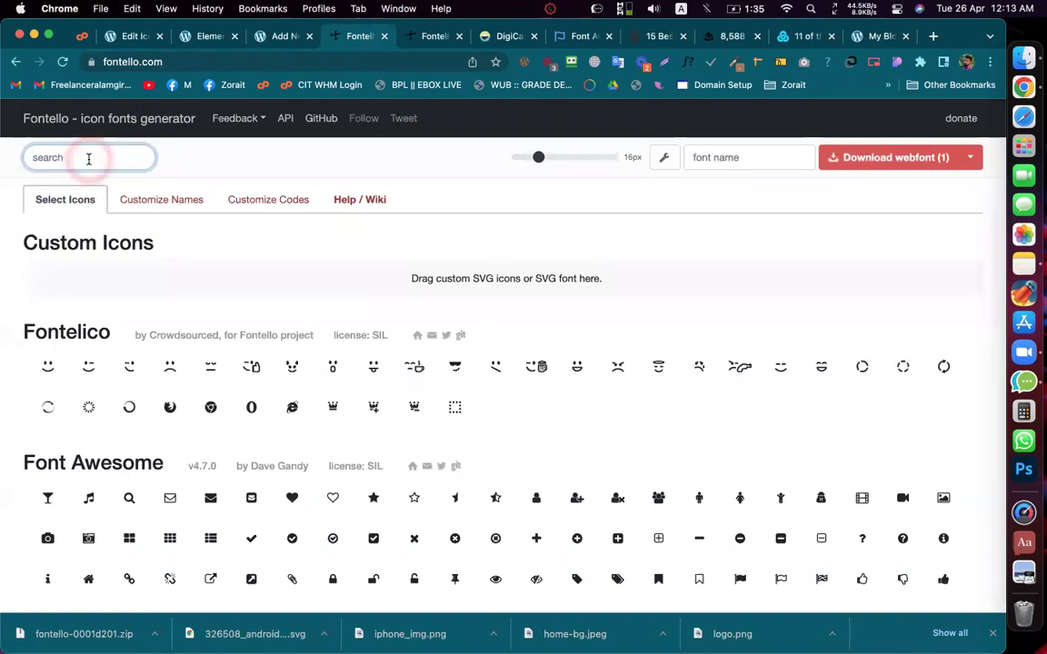
pyautogui.write('andr')
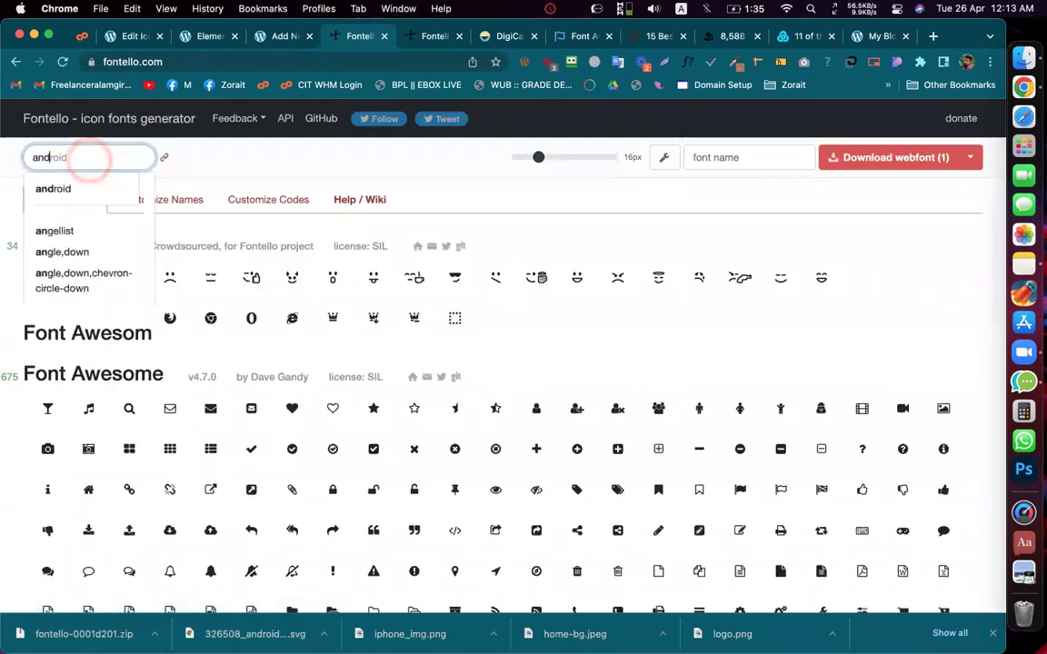
pyautogui.click(51, 187)
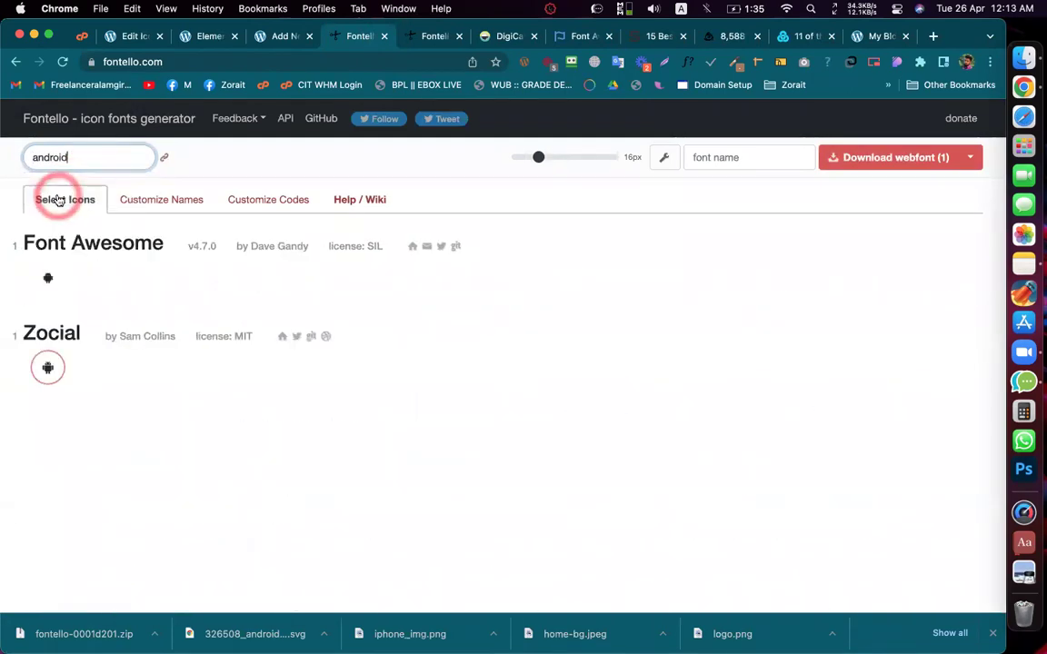
pyautogui.click(48, 278)
pyautogui.click(50, 365)
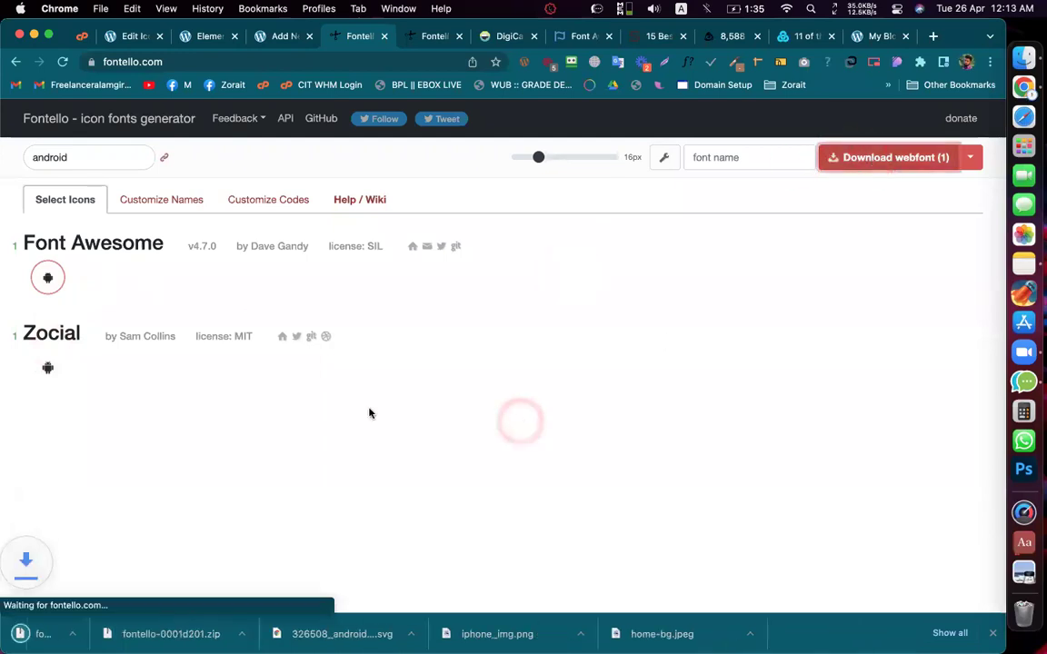
pyautogui.click(208, 36)
# Step: Upload the new Fontello zip into the 'a 2' icon set and accept the prefix warning
pyautogui.click(261, 36)
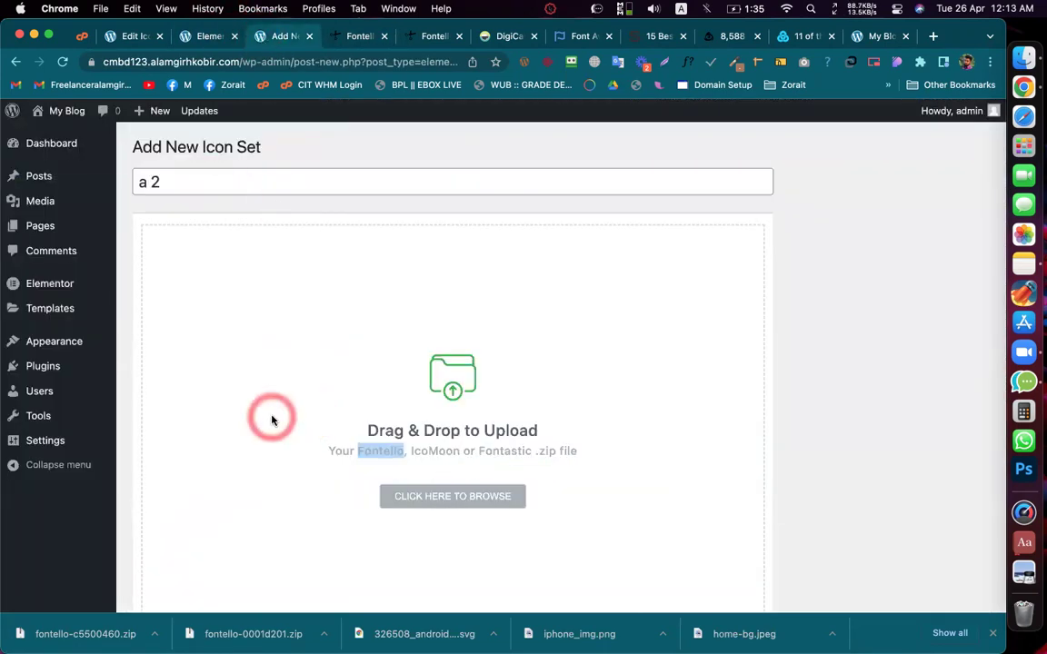
pyautogui.moveTo(157, 624); pyautogui.dragTo(329, 472)
pyautogui.scroll(-2, 590, 350)
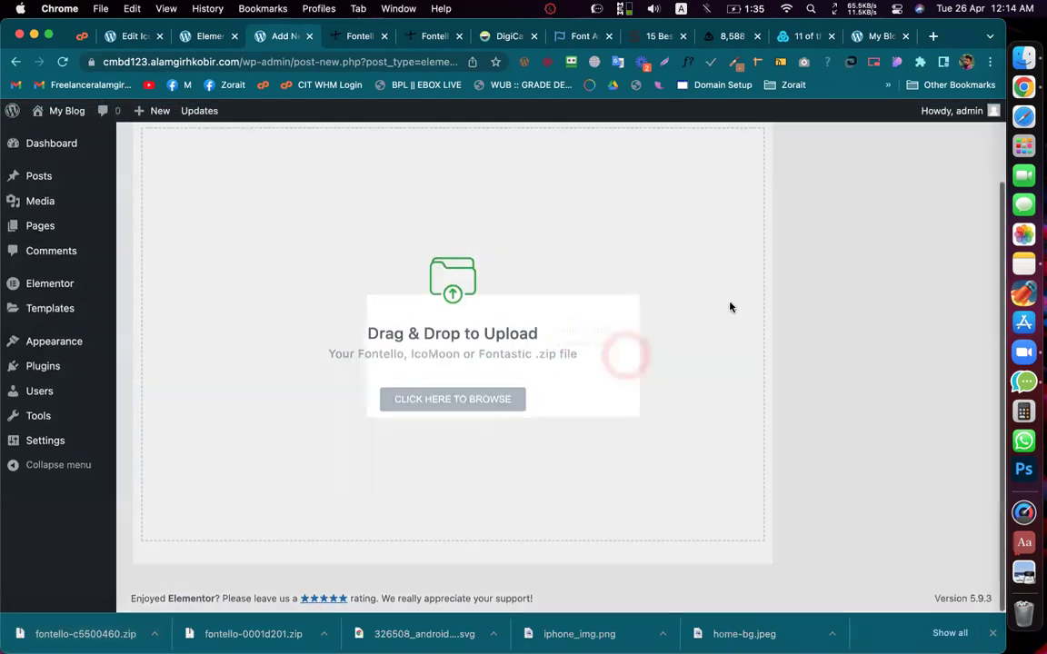
pyautogui.click(502, 402)
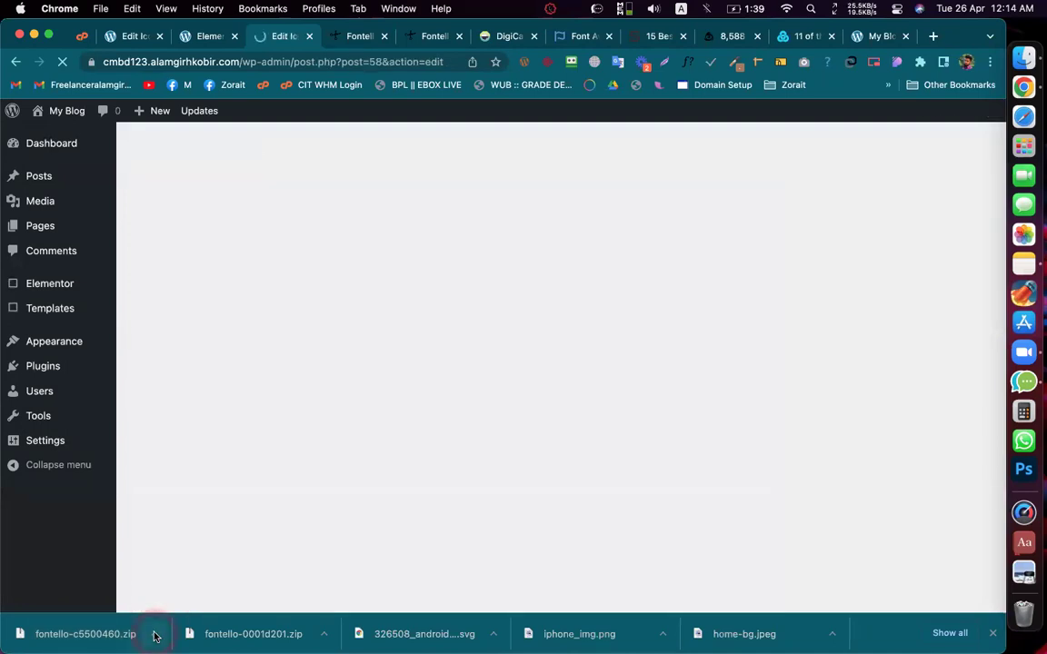
# Step: Update the icon set so it saves with one Android icon
pyautogui.click(154, 634)
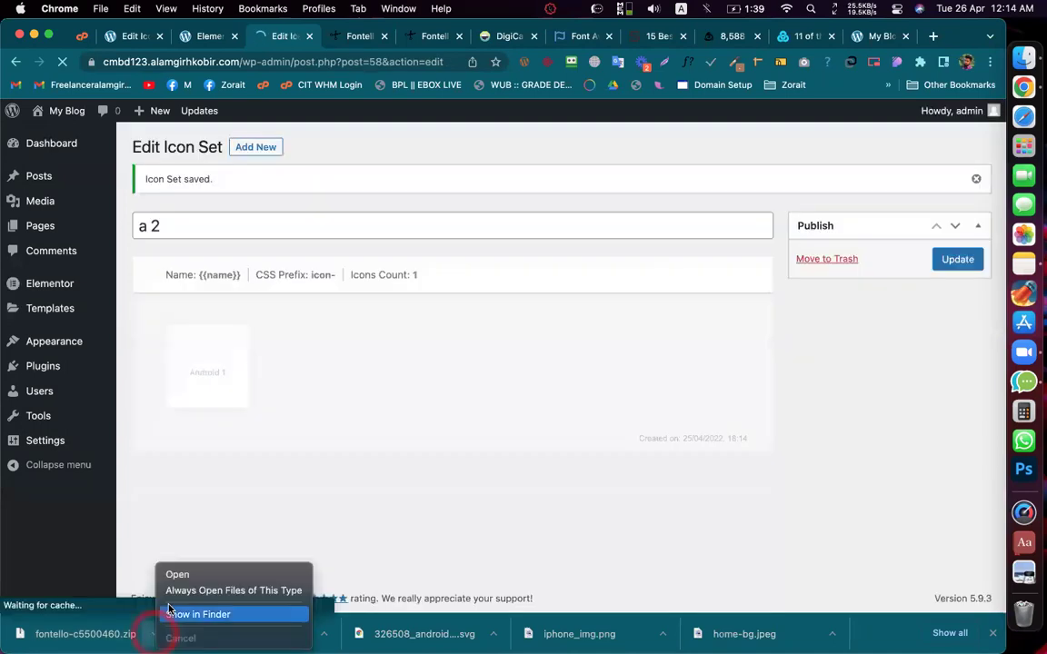
pyautogui.click(444, 418)
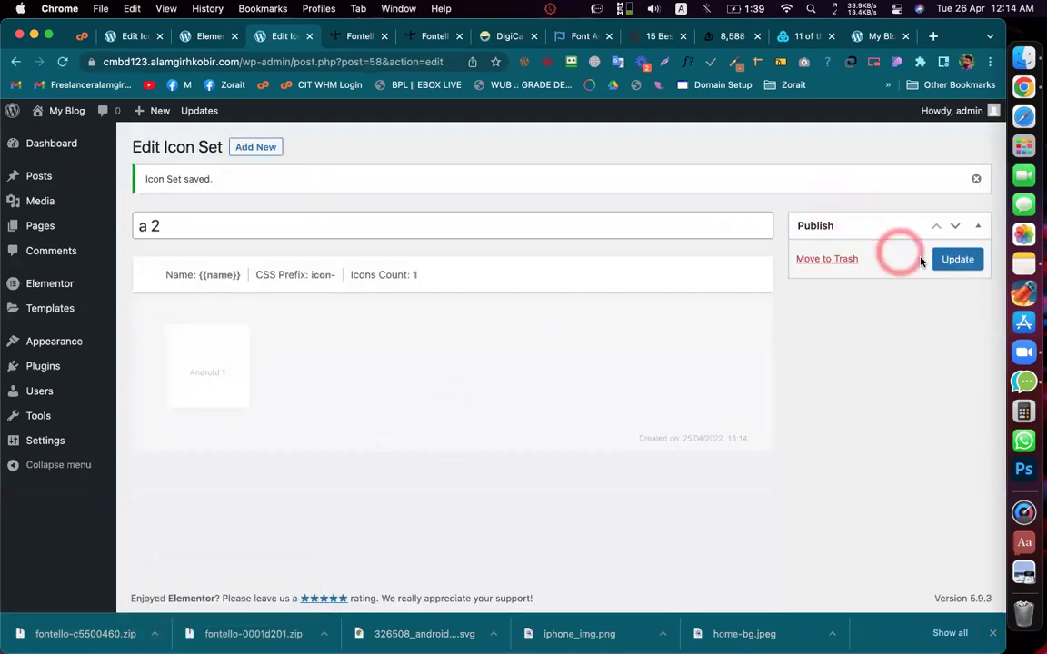
pyautogui.click(954, 259)
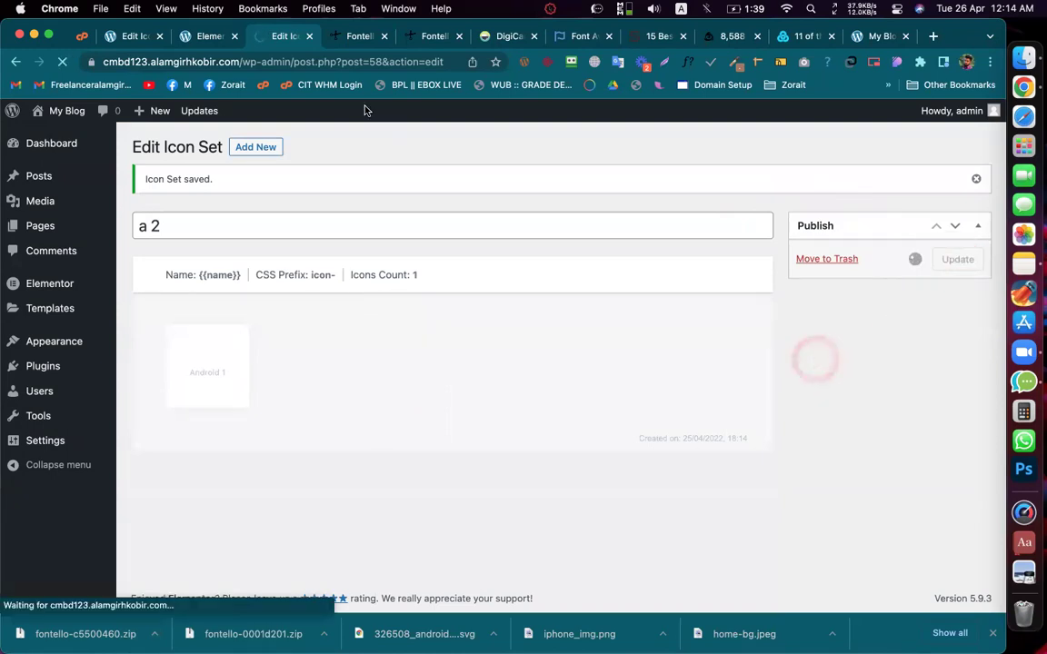
pyautogui.moveTo(203, 41); pyautogui.dragTo(202, 38)
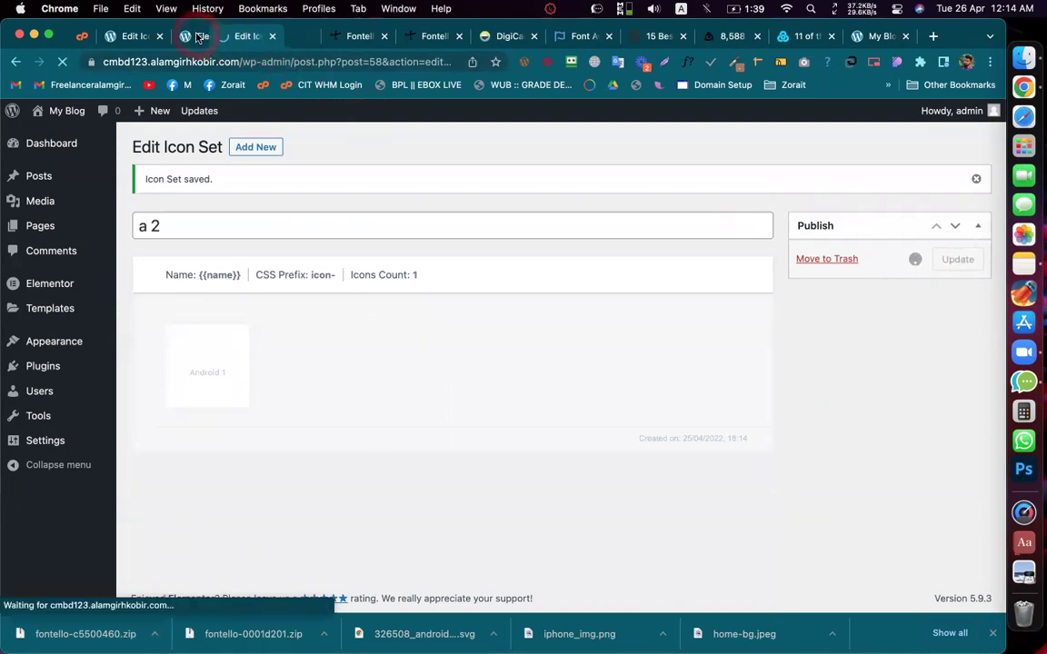
pyautogui.click(381, 240)
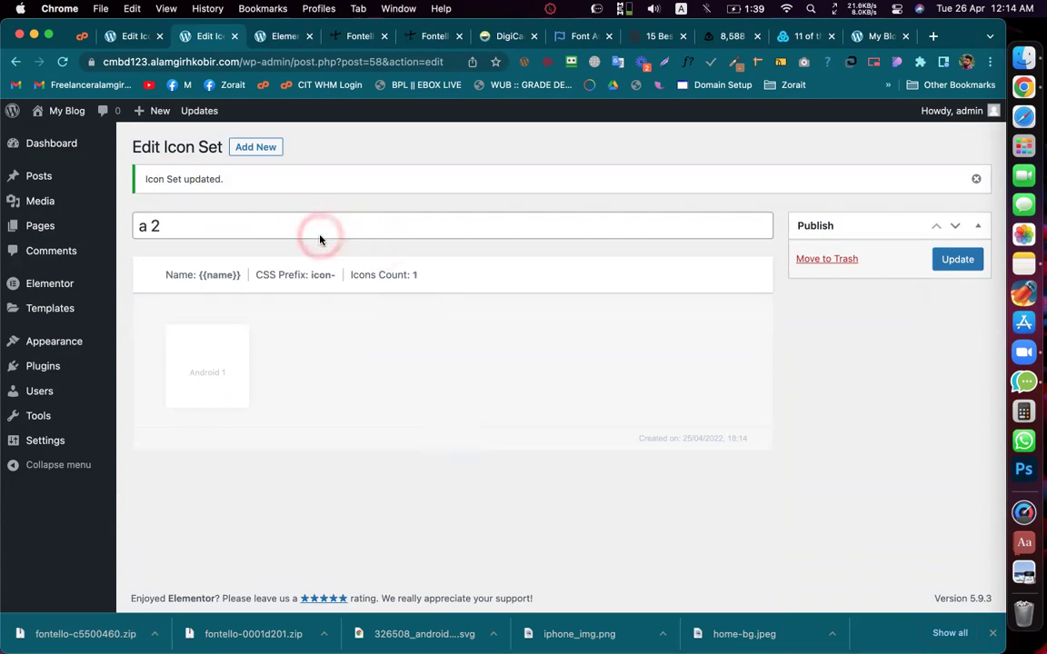
pyautogui.click(959, 261)
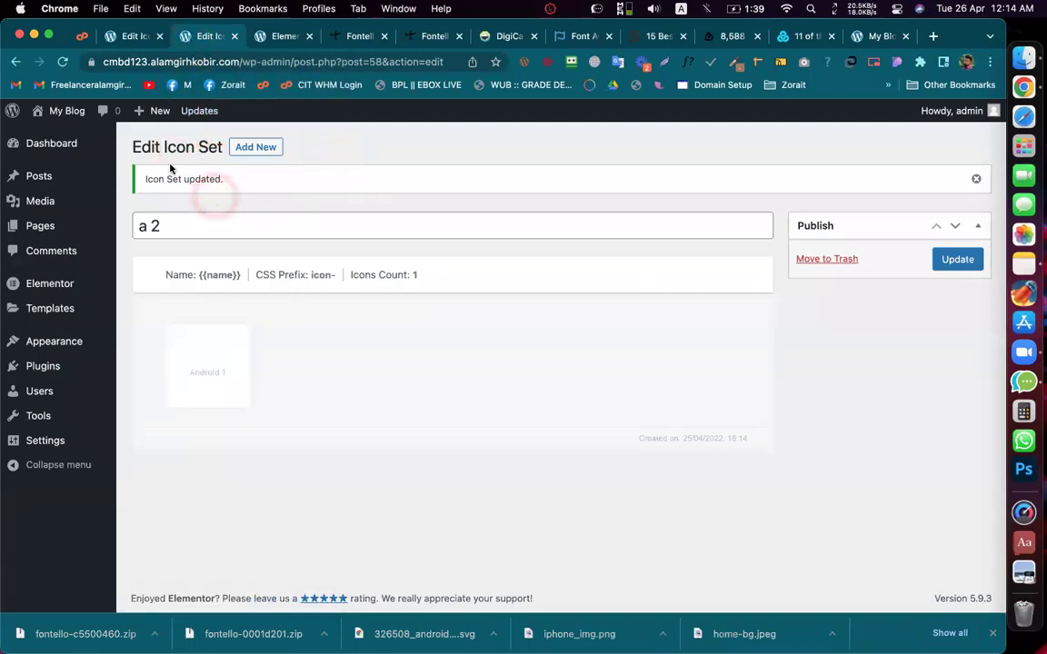
# Step: Reload the Elementor page editor and move its tab to the front
pyautogui.click(277, 41)
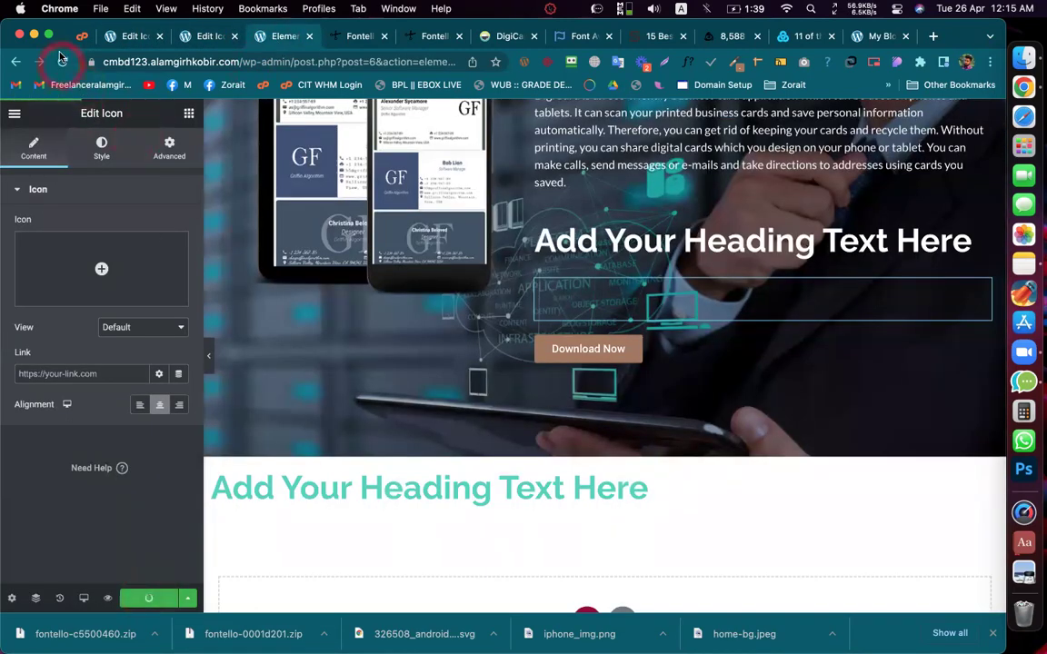
pyautogui.moveTo(227, 43); pyautogui.dragTo(191, 45)
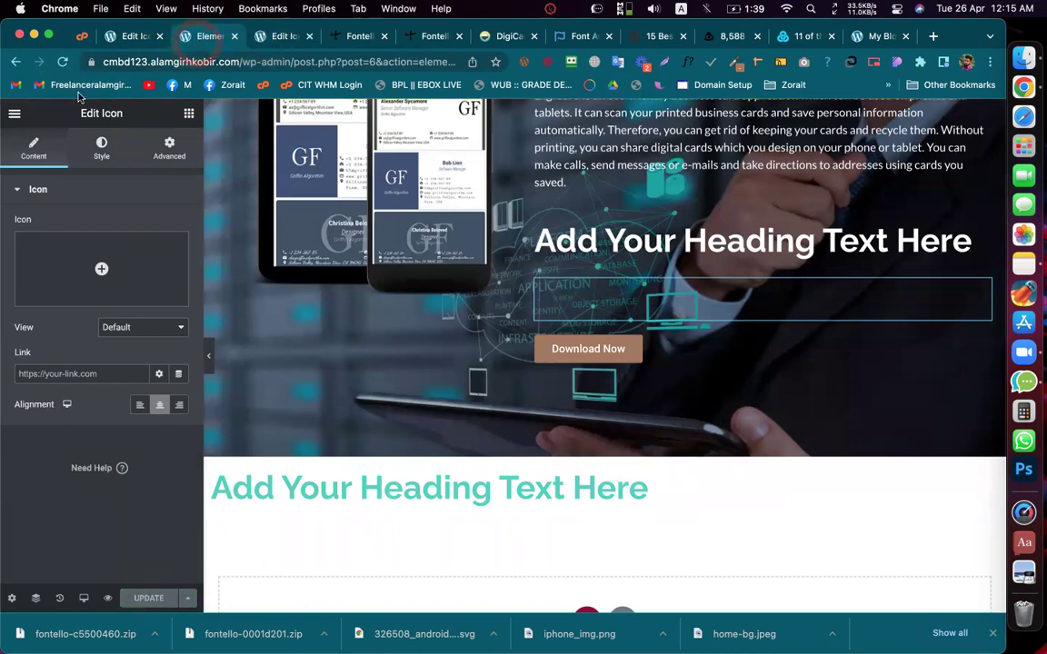
pyautogui.click(202, 40)
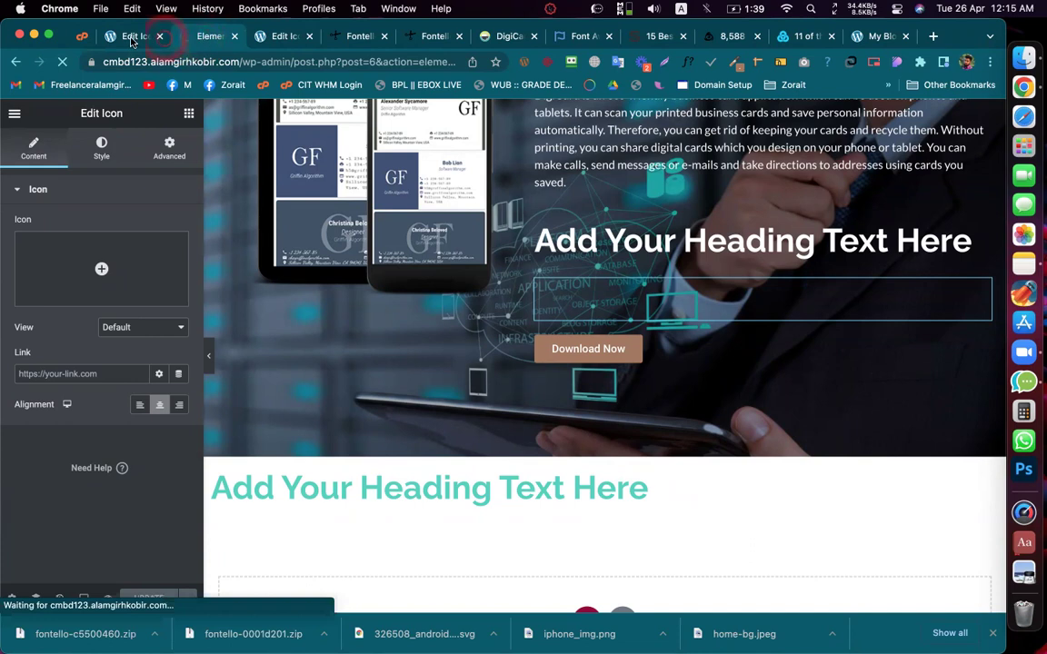
pyautogui.moveTo(132, 41); pyautogui.dragTo(128, 43)
pyautogui.click(269, 267)
pyautogui.click(119, 40)
pyautogui.click(292, 225)
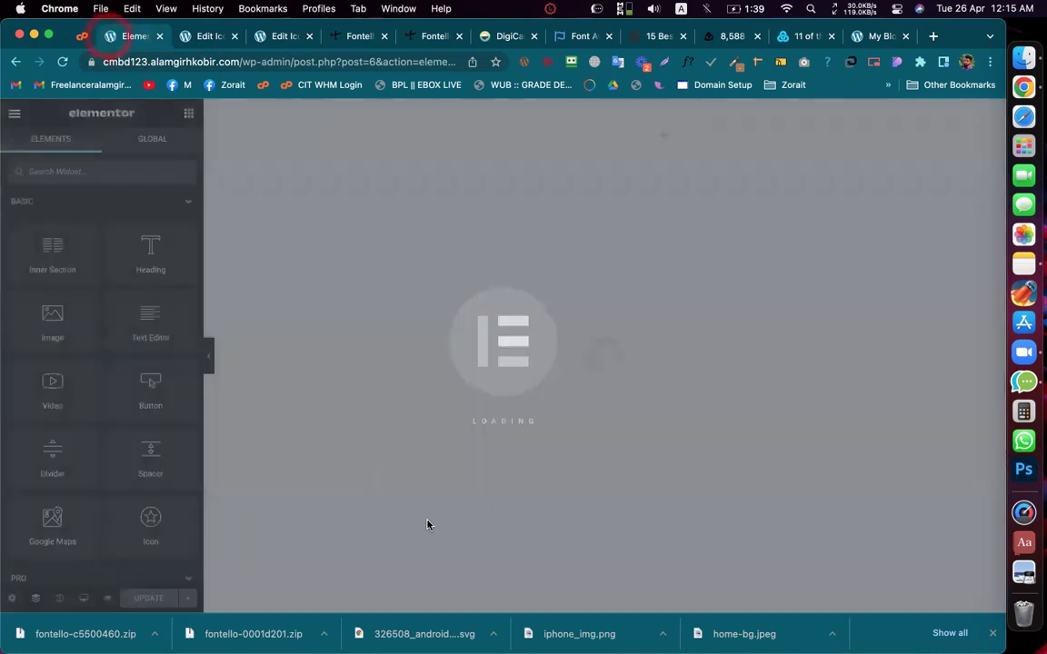
pyautogui.click(380, 463)
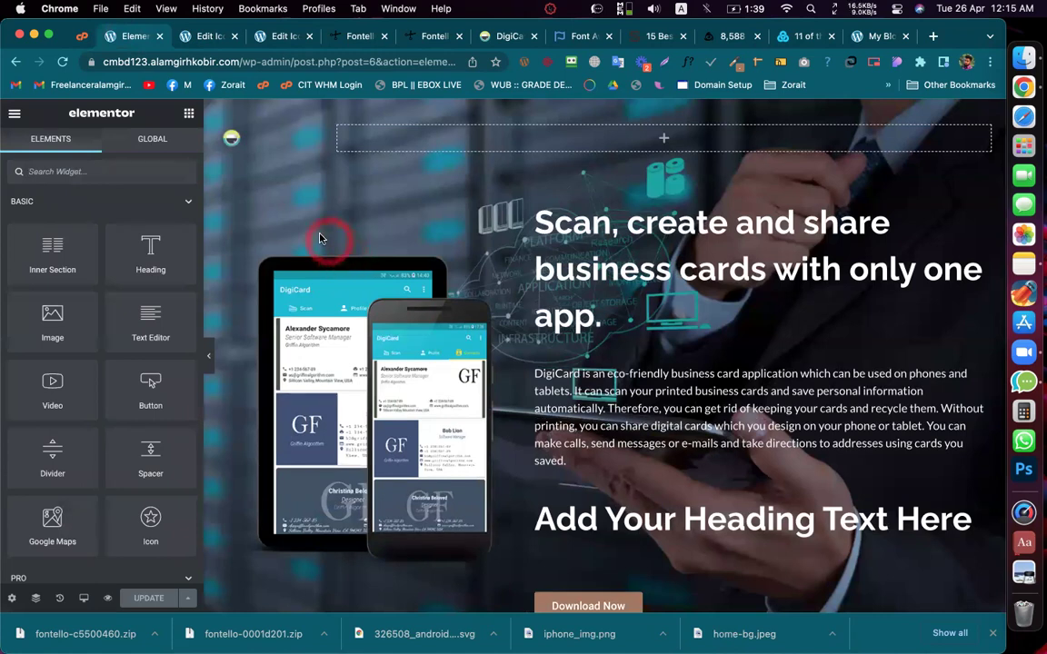
# Step: Place an Icon widget below the heading, then reload the editor discarding unsaved changes
pyautogui.scroll(-5, 627, 234)
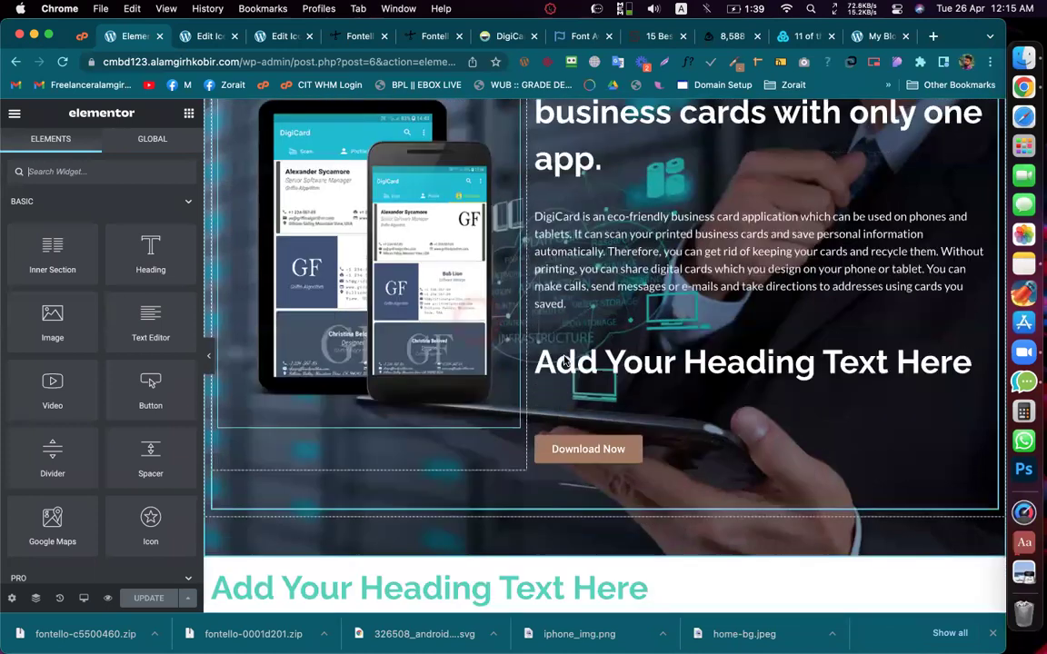
pyautogui.click(189, 114)
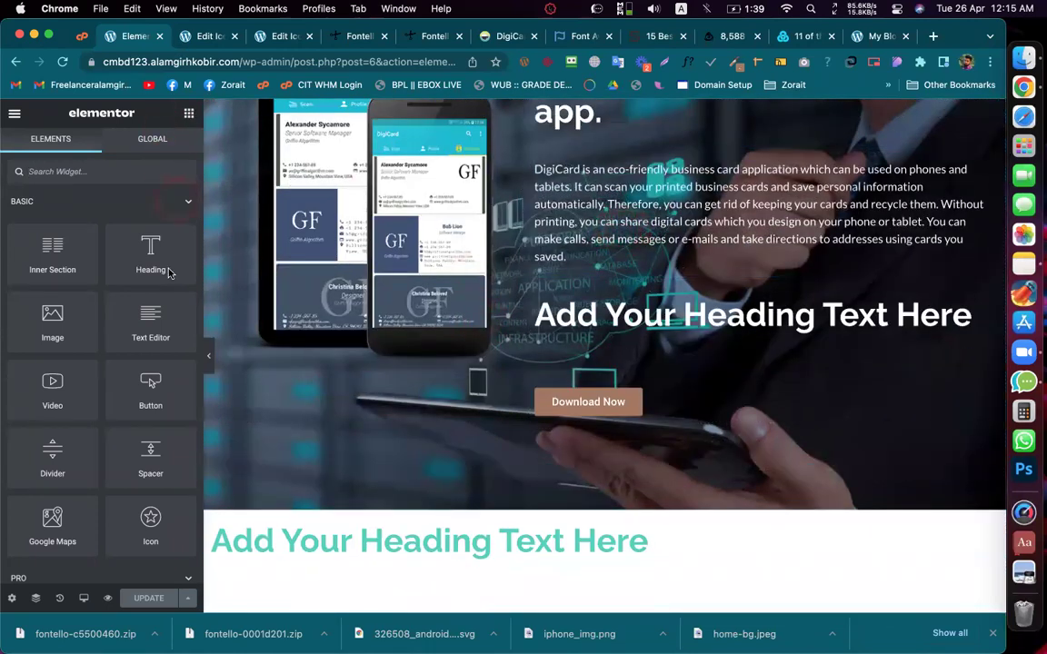
pyautogui.scroll(-2, 166, 297)
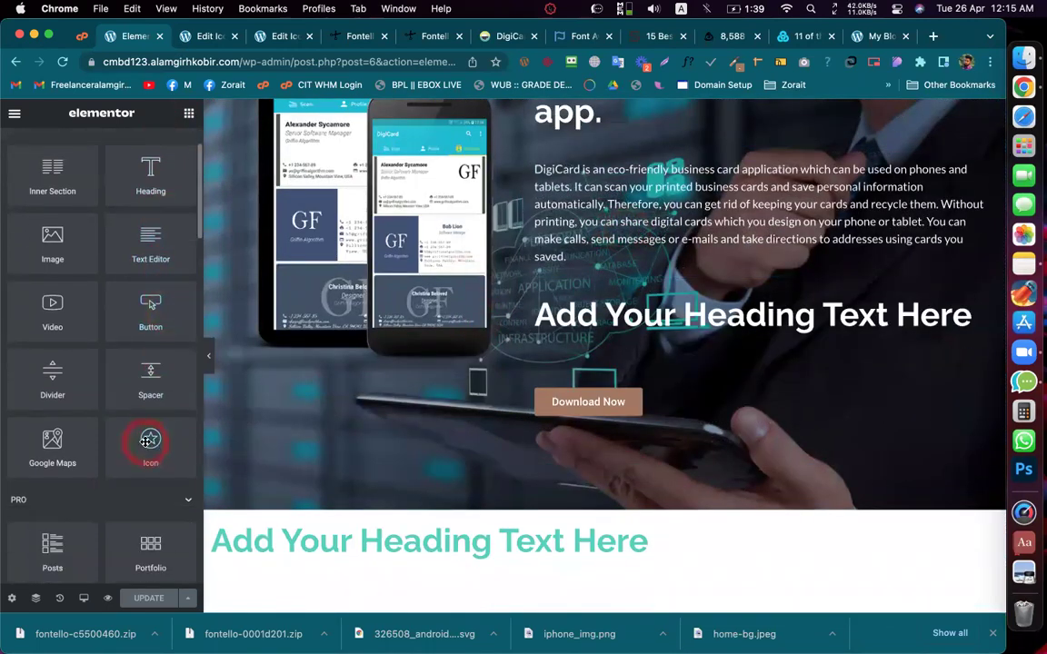
pyautogui.moveTo(662, 341); pyautogui.dragTo(589, 324)
pyautogui.click(87, 273)
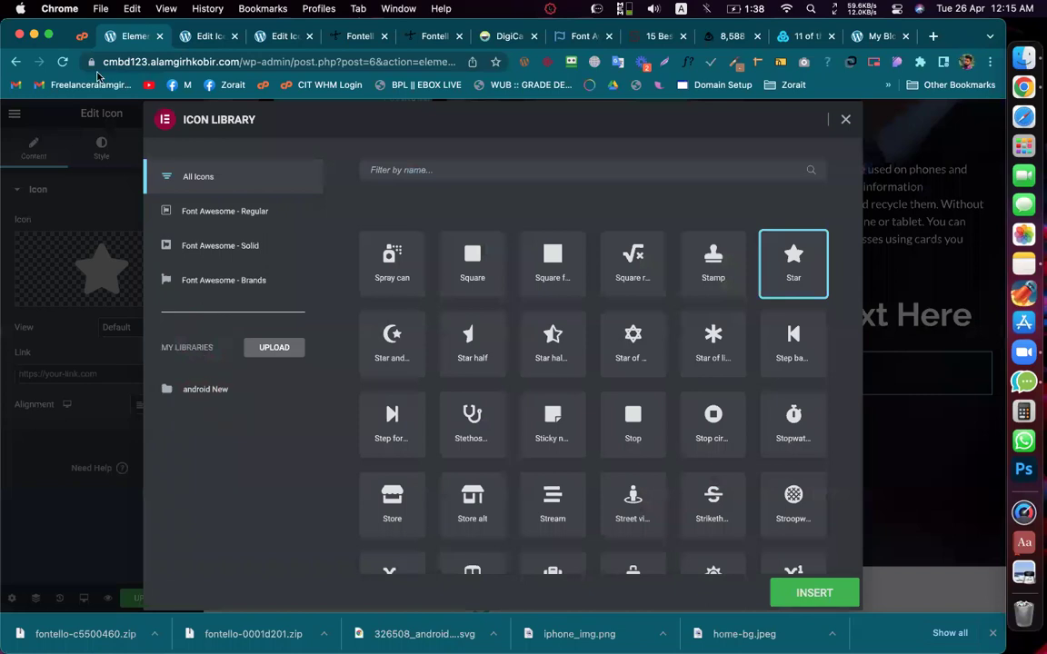
pyautogui.click(64, 62)
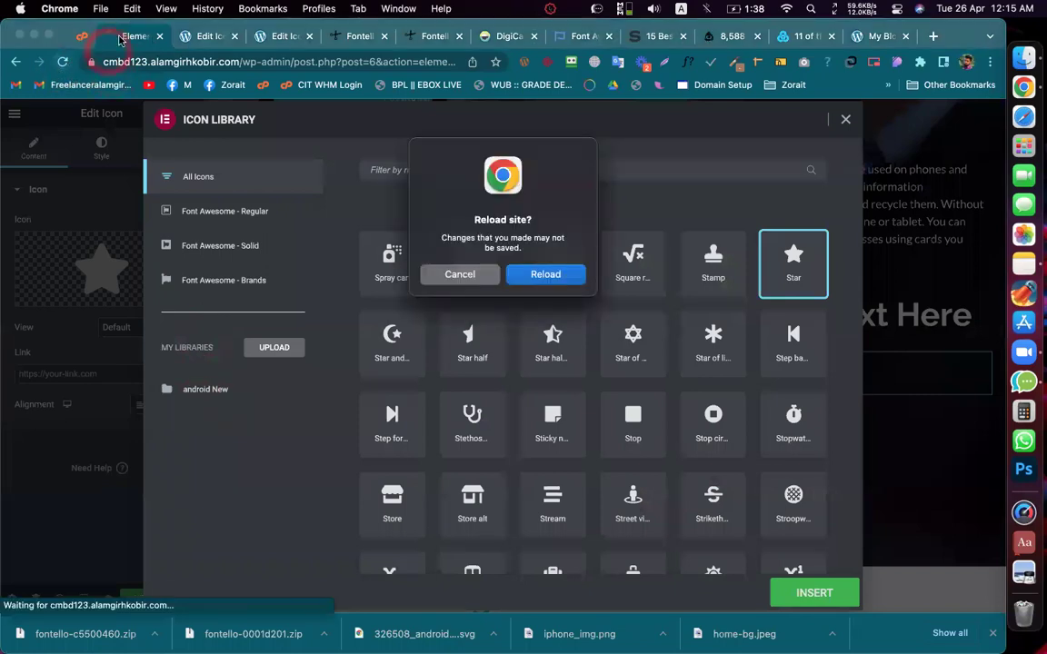
pyautogui.click(544, 274)
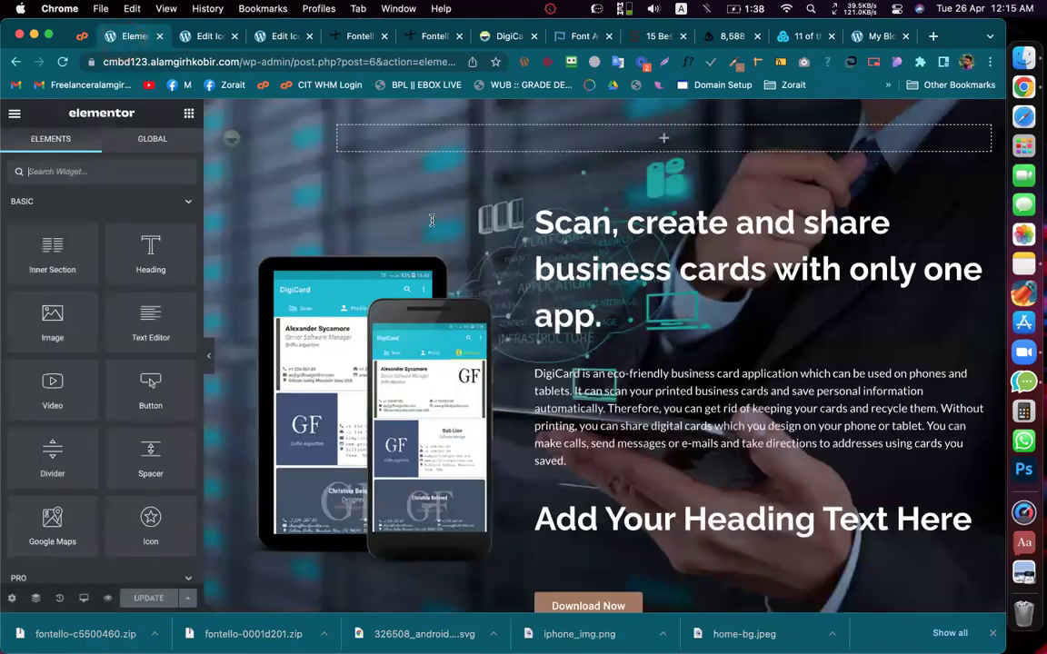
# Step: Place an Icon widget between the heading and Download Now and insert from android New
pyautogui.scroll(-5, 455, 327)
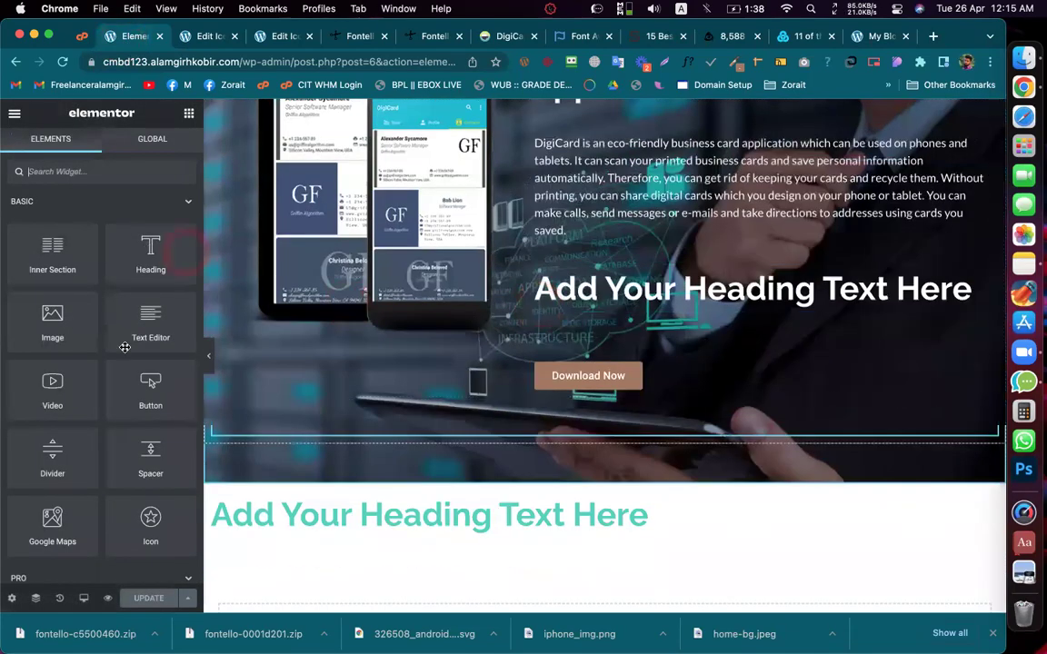
pyautogui.moveTo(581, 338); pyautogui.dragTo(673, 314)
pyautogui.click(762, 344)
pyautogui.click(100, 271)
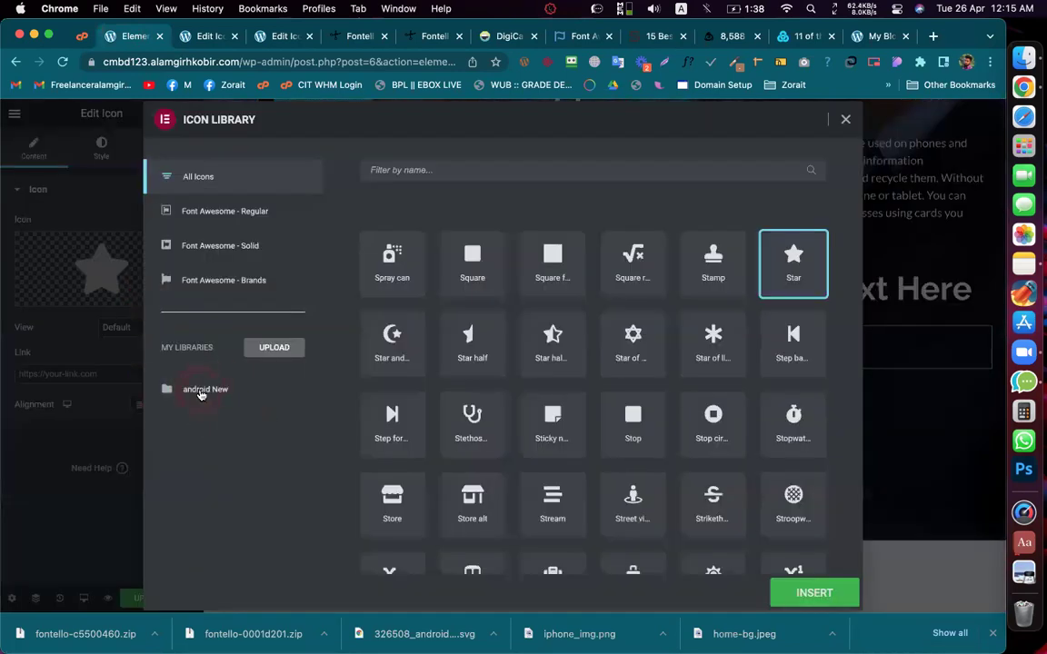
pyautogui.click(201, 393)
pyautogui.click(818, 593)
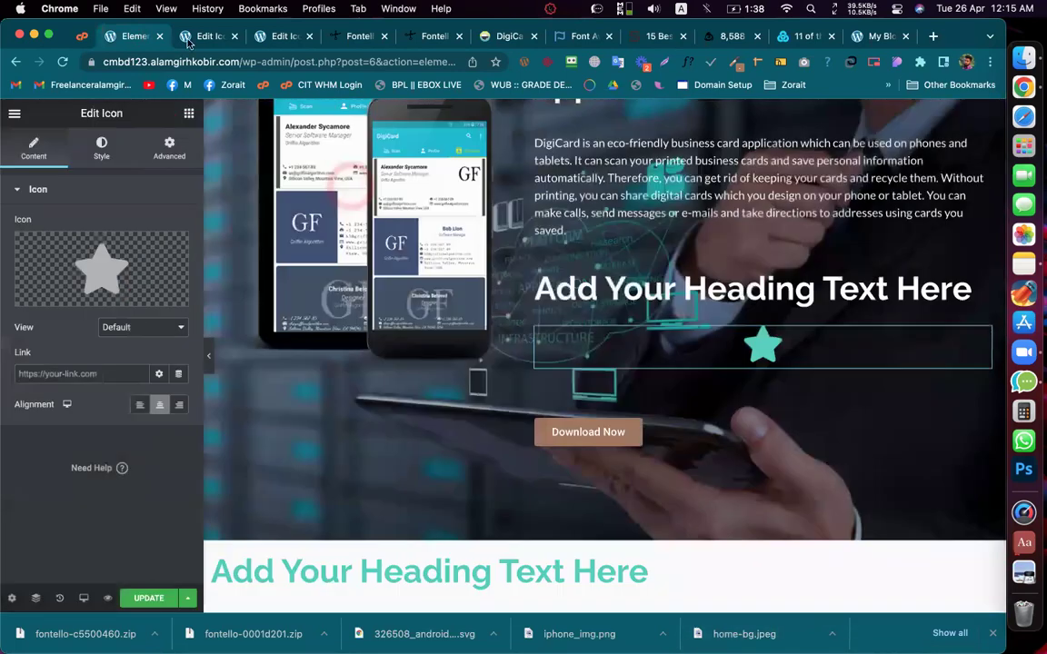
pyautogui.click(199, 37)
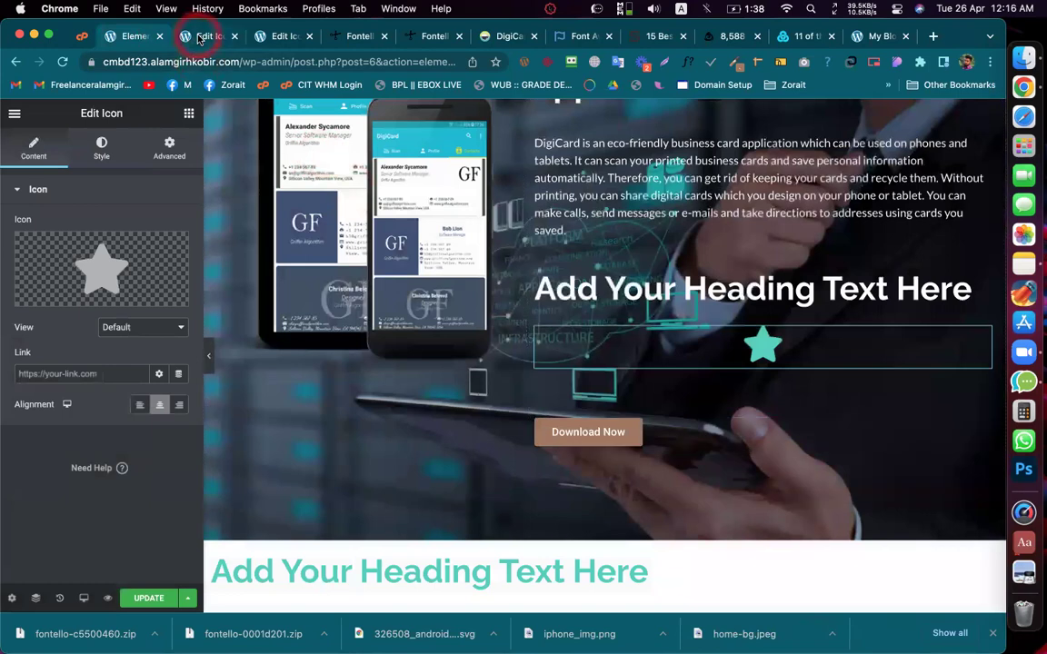
# Step: Update the android New icon set, then reload the Elementor editor despite unsaved changes
pyautogui.click(259, 37)
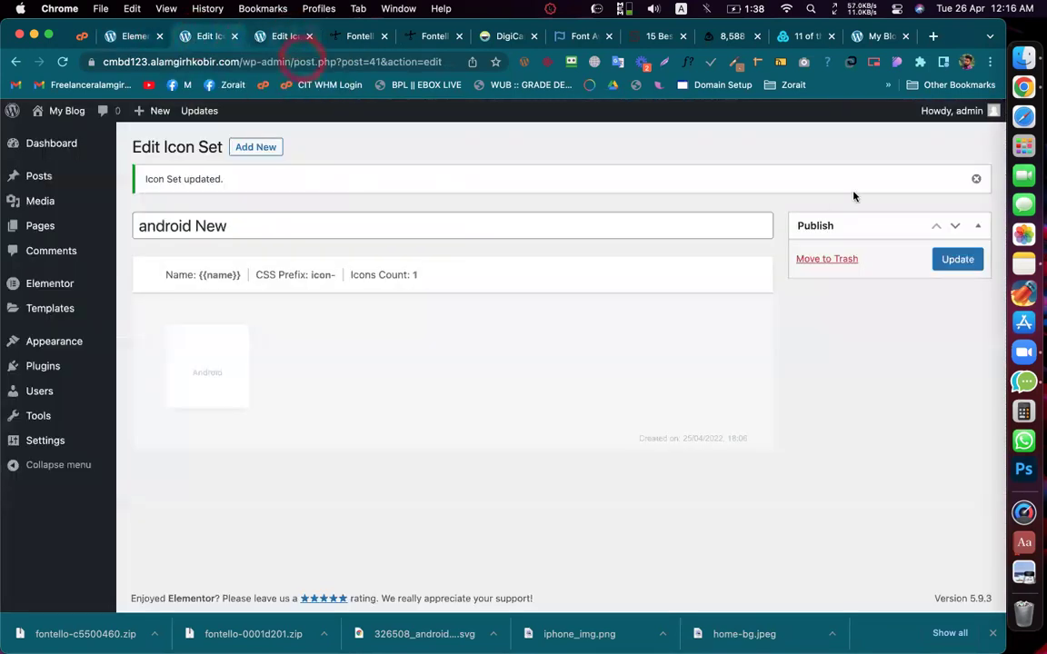
pyautogui.click(974, 262)
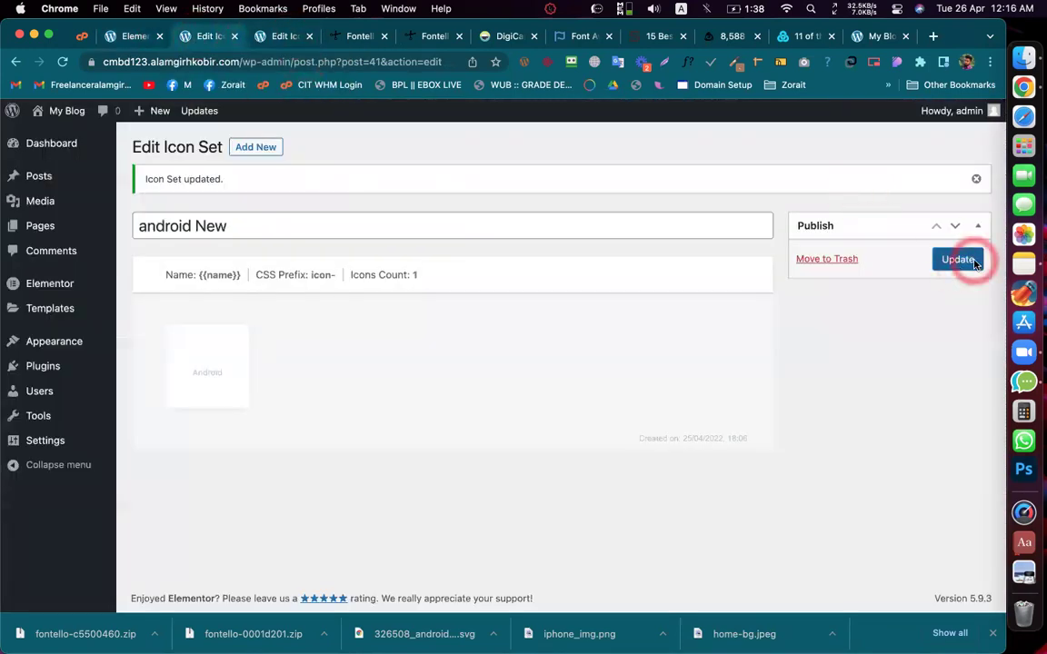
pyautogui.click(577, 166)
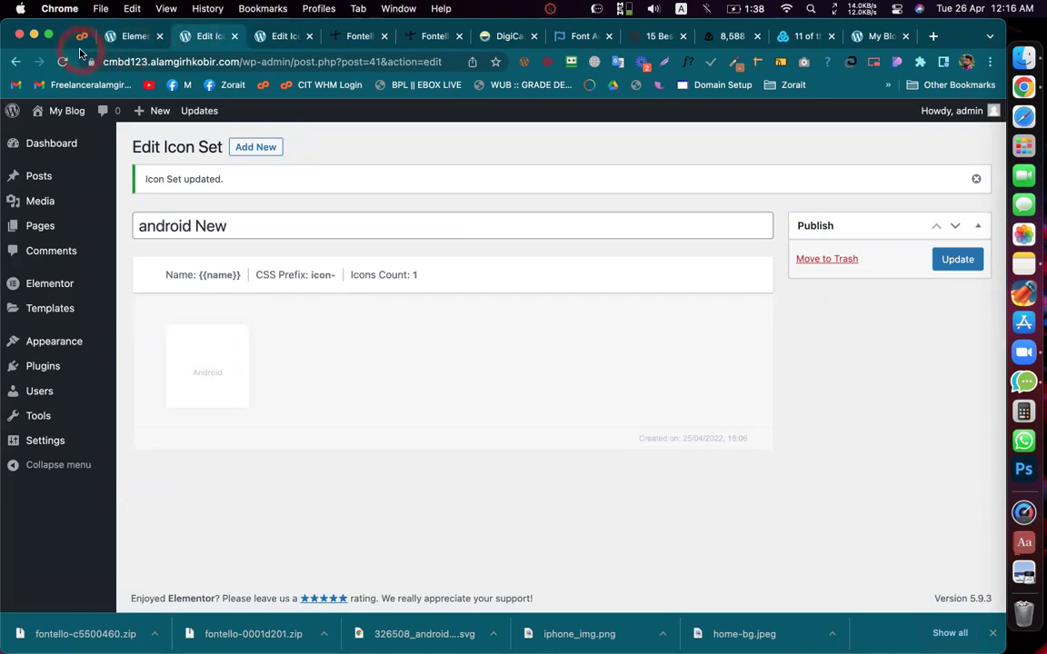
pyautogui.click(128, 37)
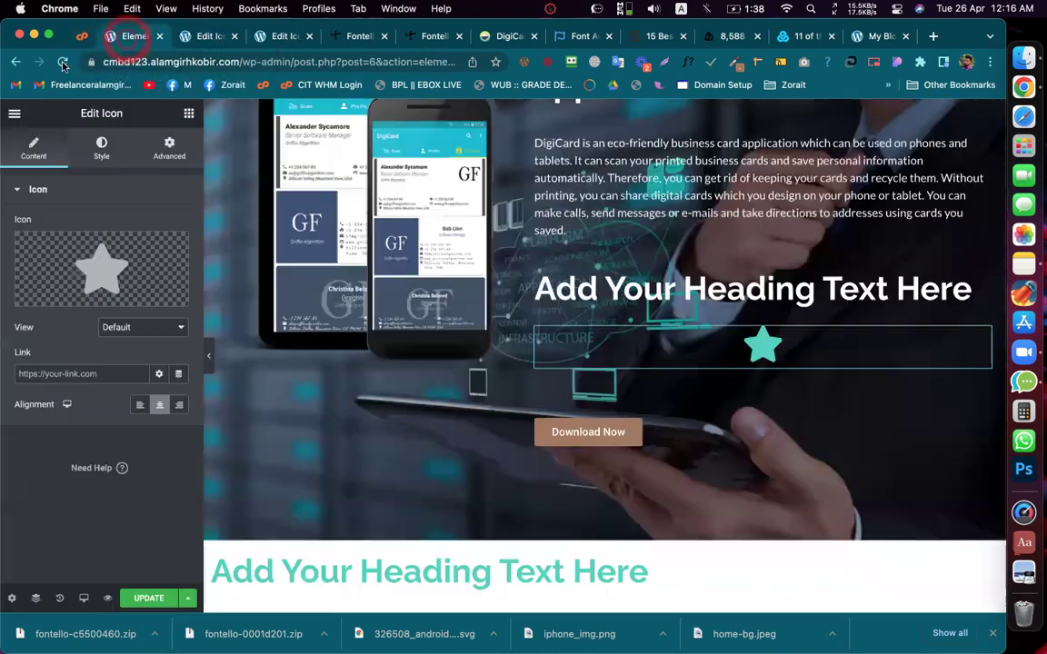
pyautogui.press('super+r')
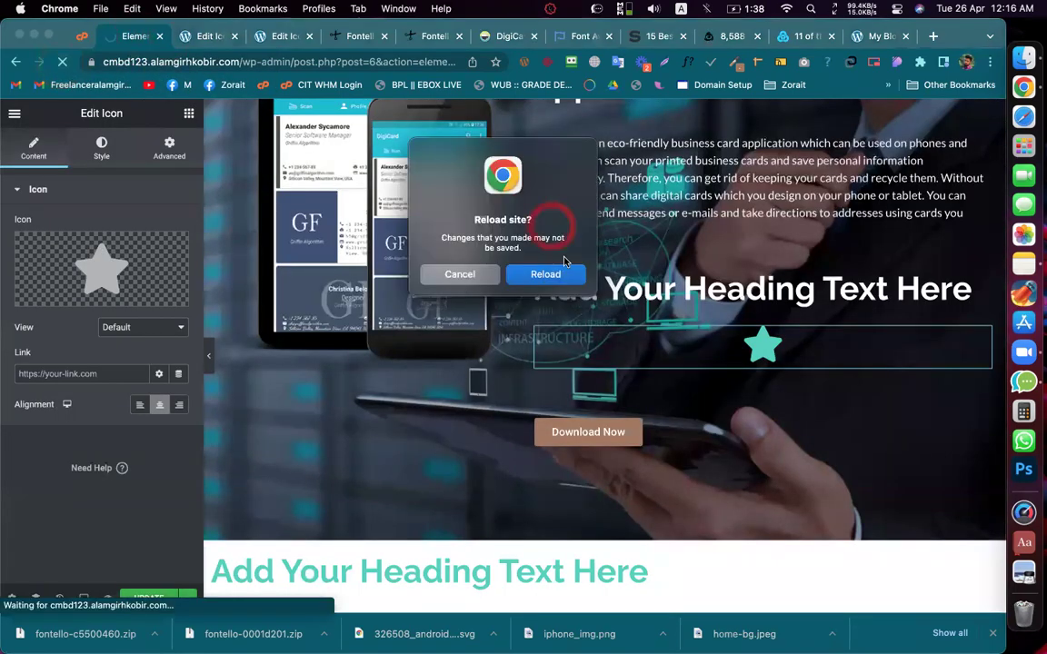
pyautogui.click(546, 273)
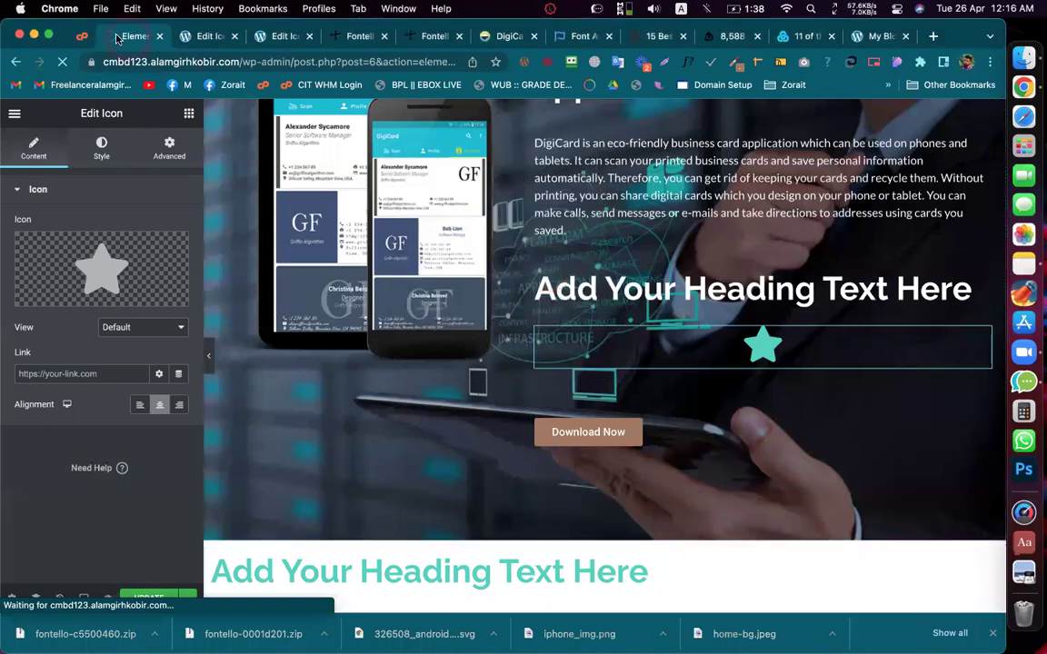
# Step: Return to the android New edit page and select its icon- CSS prefix
pyautogui.click(205, 37)
pyautogui.click(479, 374)
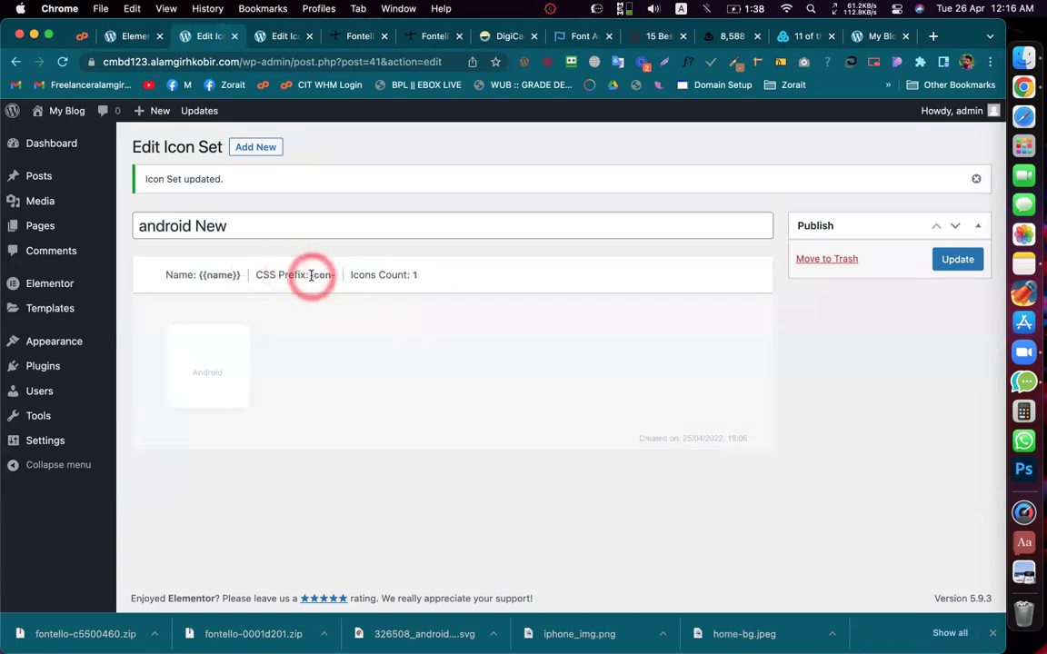
pyautogui.moveTo(309, 274); pyautogui.dragTo(335, 275)
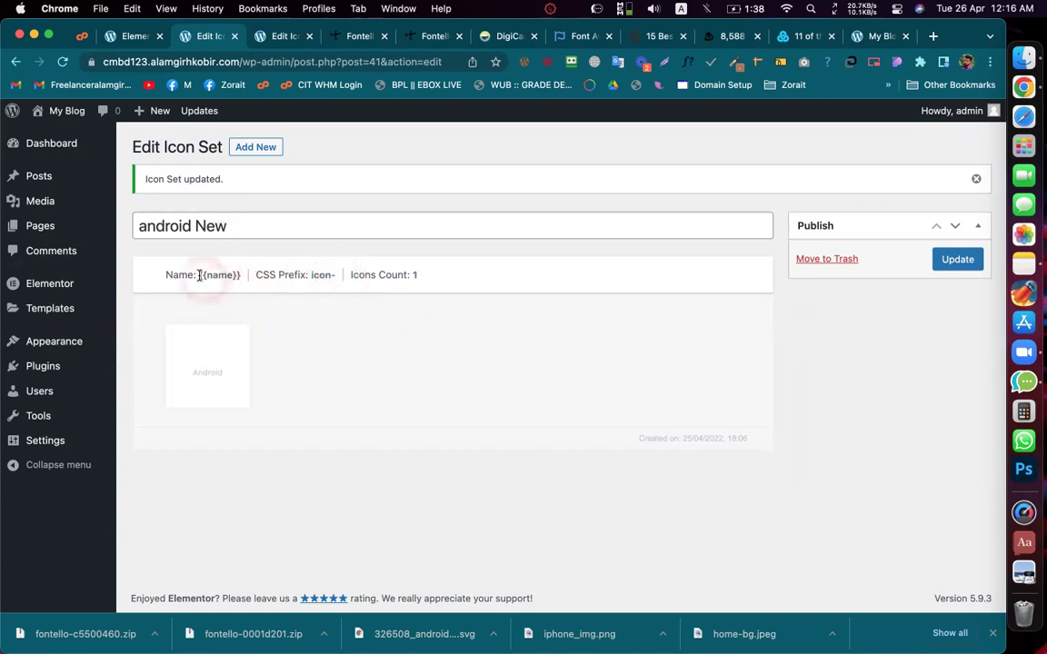
pyautogui.click(125, 36)
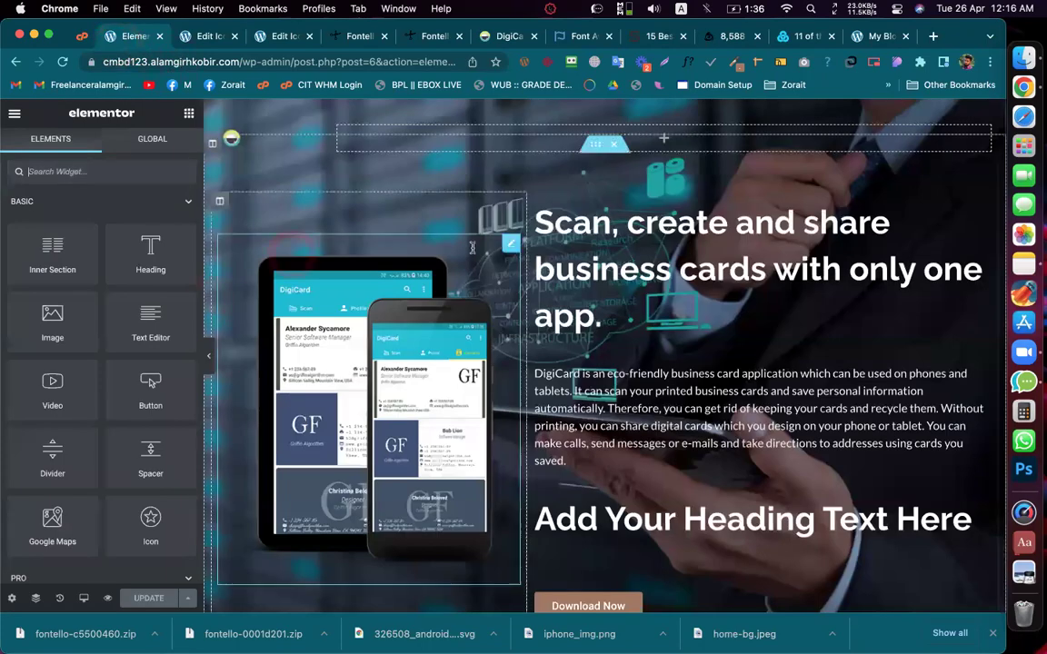
# Step: Place an Icon widget under the heading and insert from the android New set
pyautogui.scroll(-3, 382, 255)
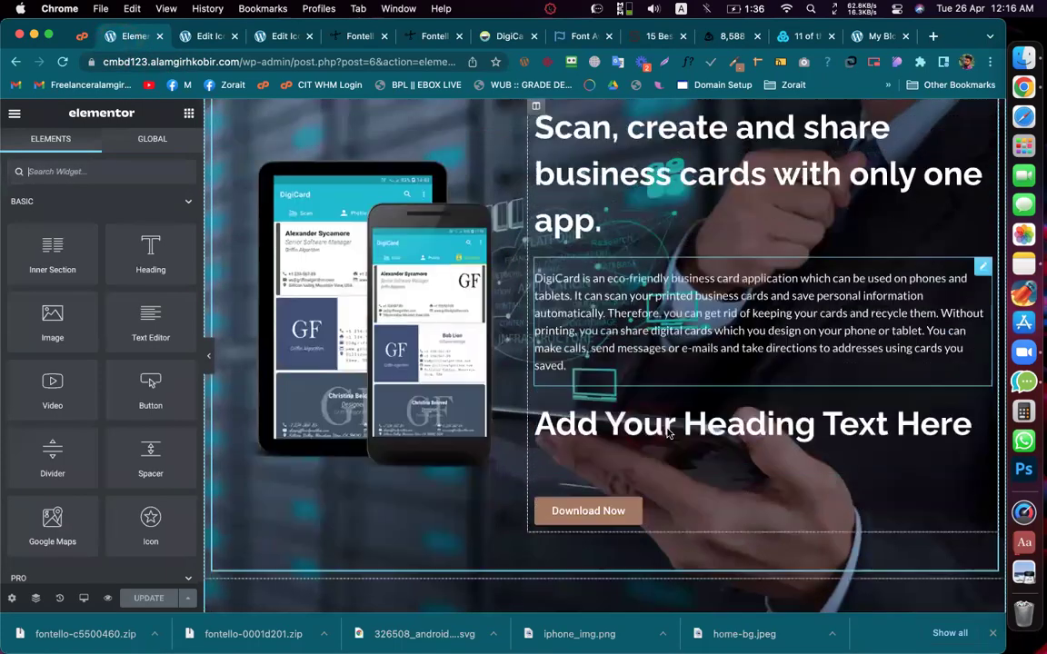
pyautogui.click(146, 515)
pyautogui.moveTo(611, 316); pyautogui.dragTo(635, 400)
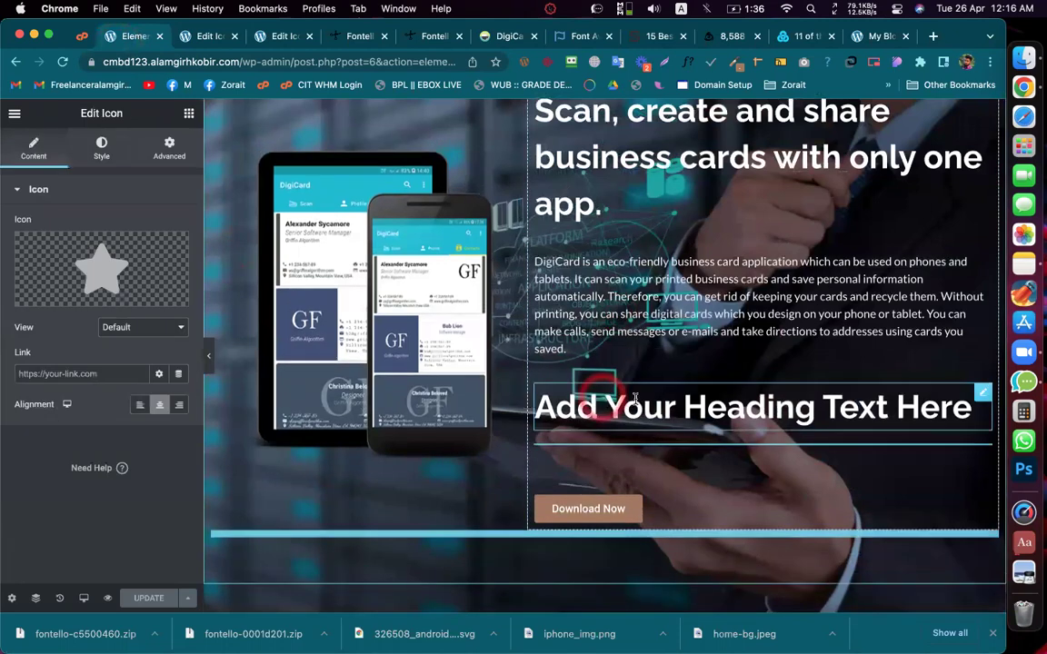
pyautogui.click(92, 280)
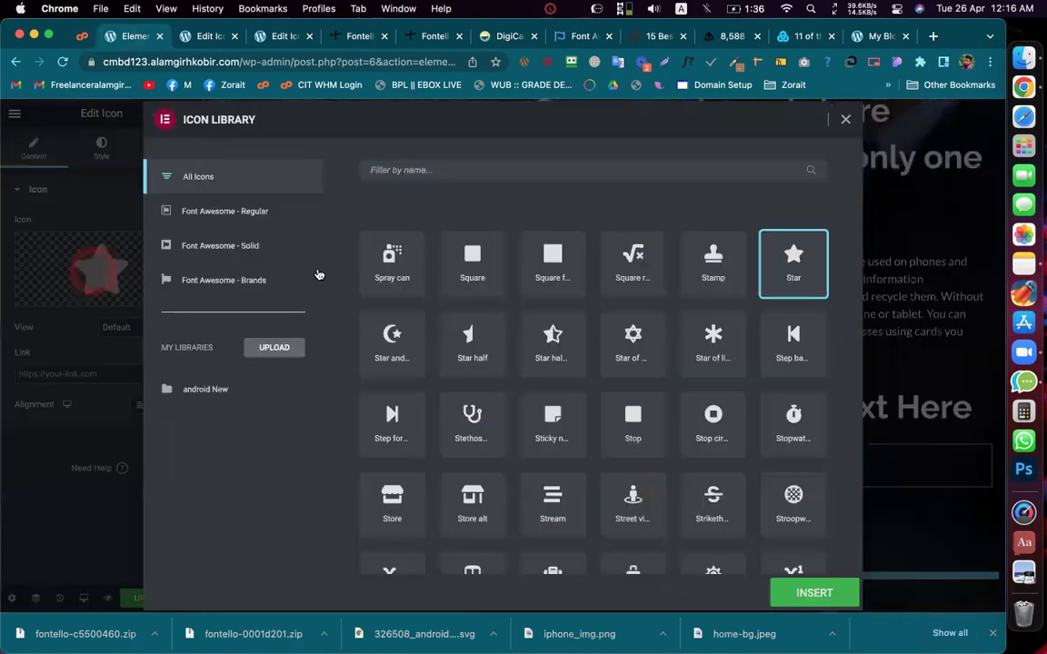
pyautogui.click(211, 389)
pyautogui.click(804, 593)
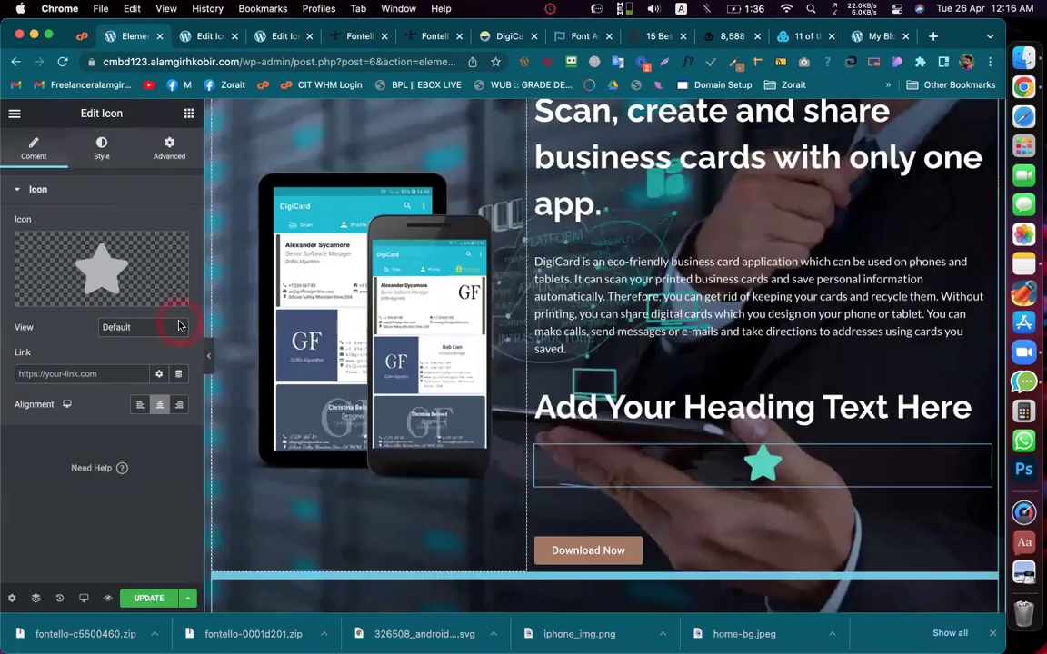
# Step: Inspect the icon widget's content and advanced settings
pyautogui.click(81, 329)
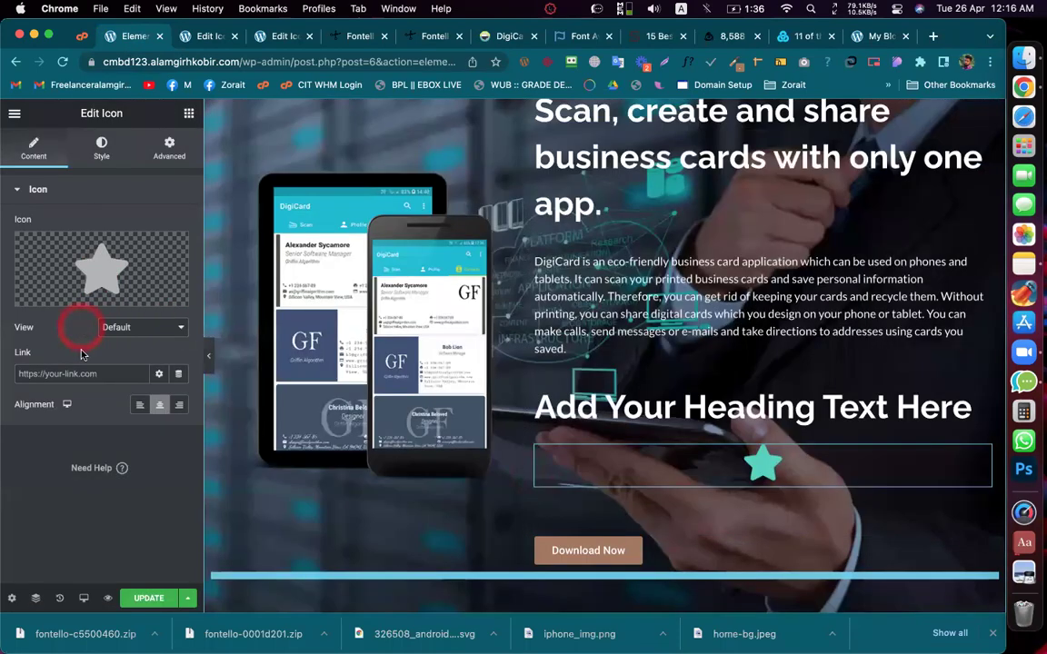
pyautogui.click(127, 349)
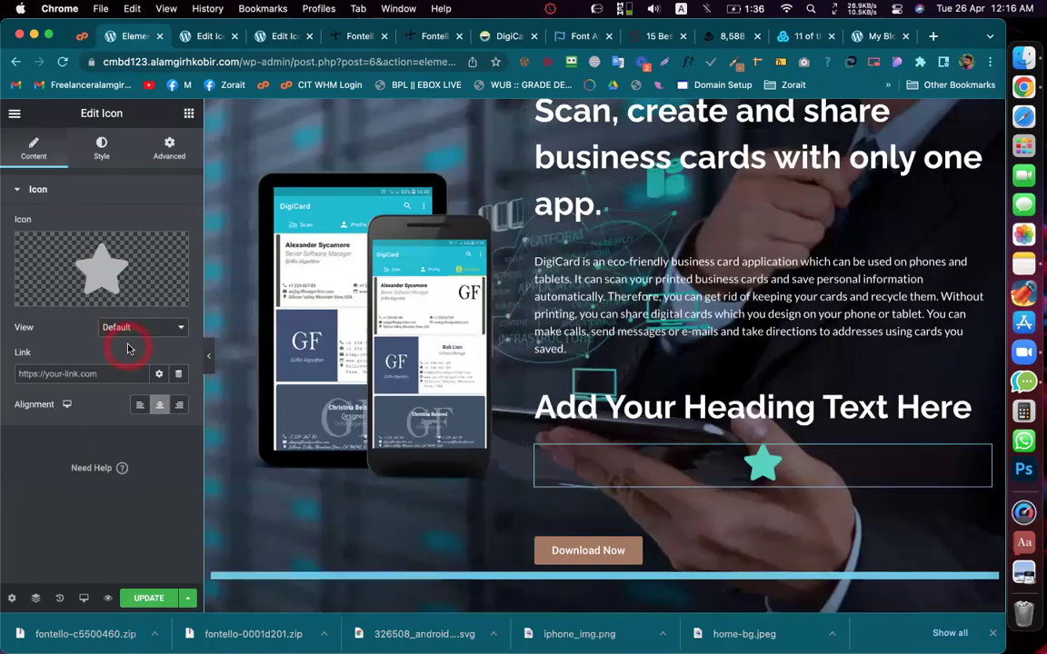
pyautogui.click(102, 168)
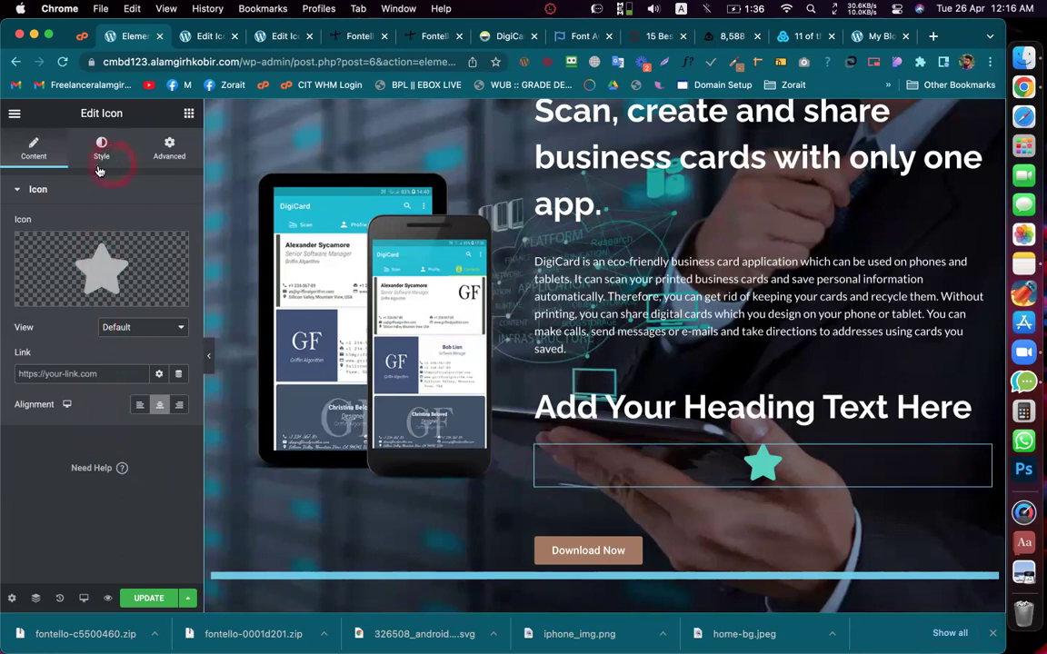
pyautogui.click(169, 168)
pyautogui.click(35, 156)
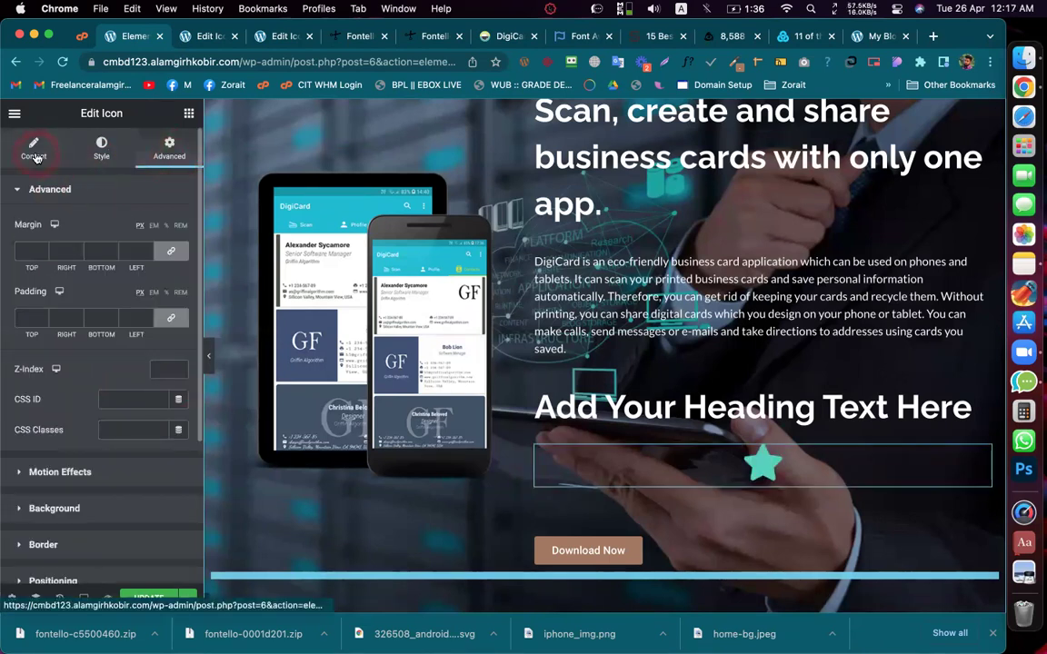
pyautogui.click(174, 331)
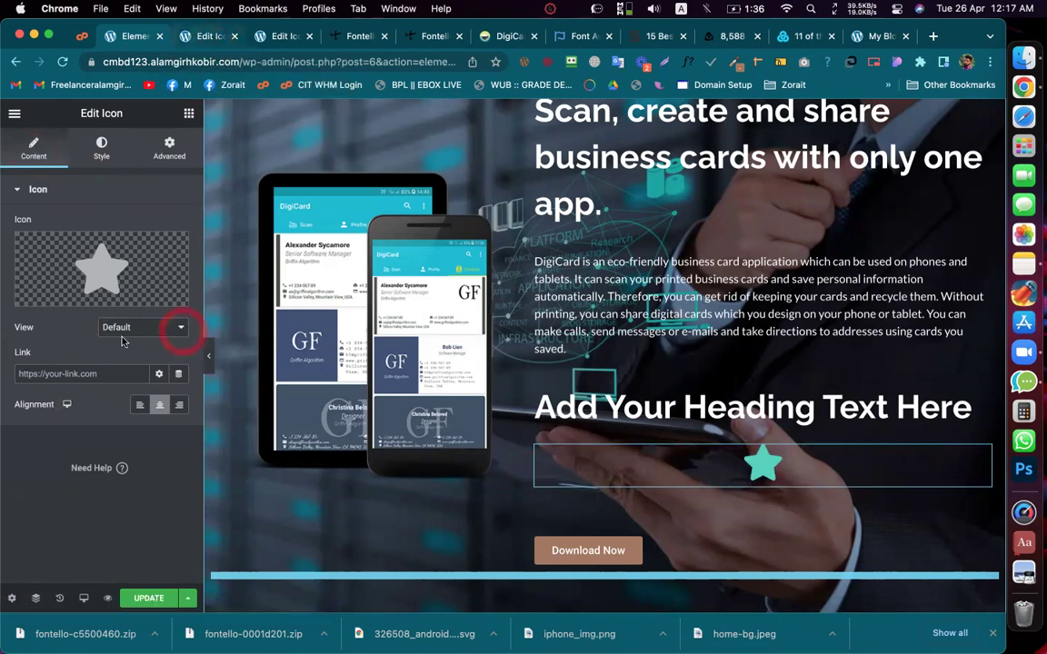
# Step: Reopen the Icon Library, browse the android New set, and confirm the icon
pyautogui.click(126, 238)
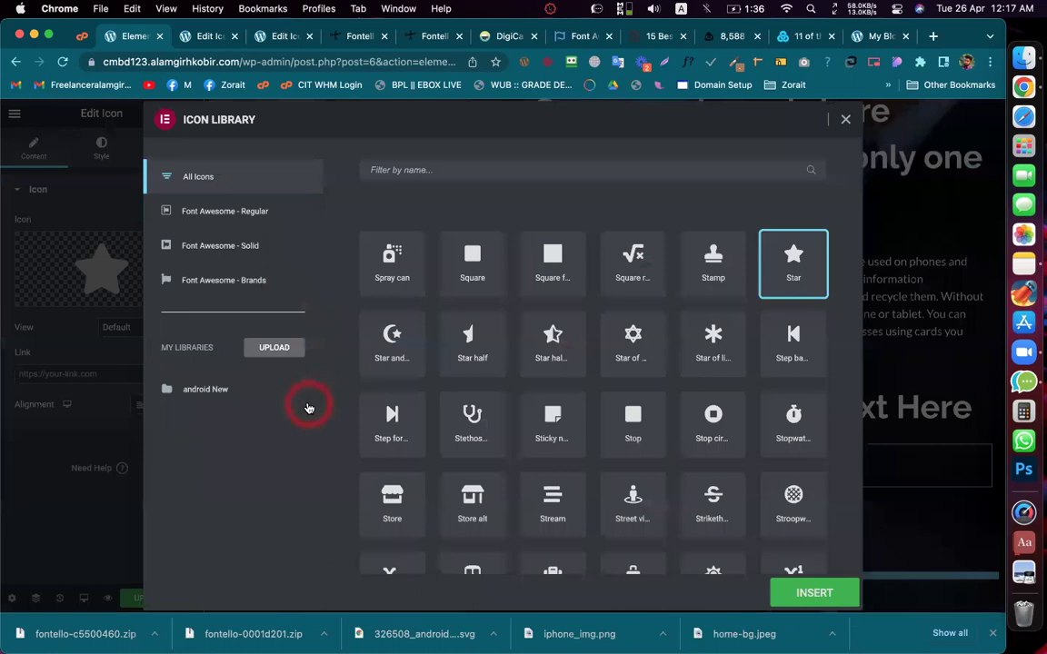
pyautogui.click(191, 389)
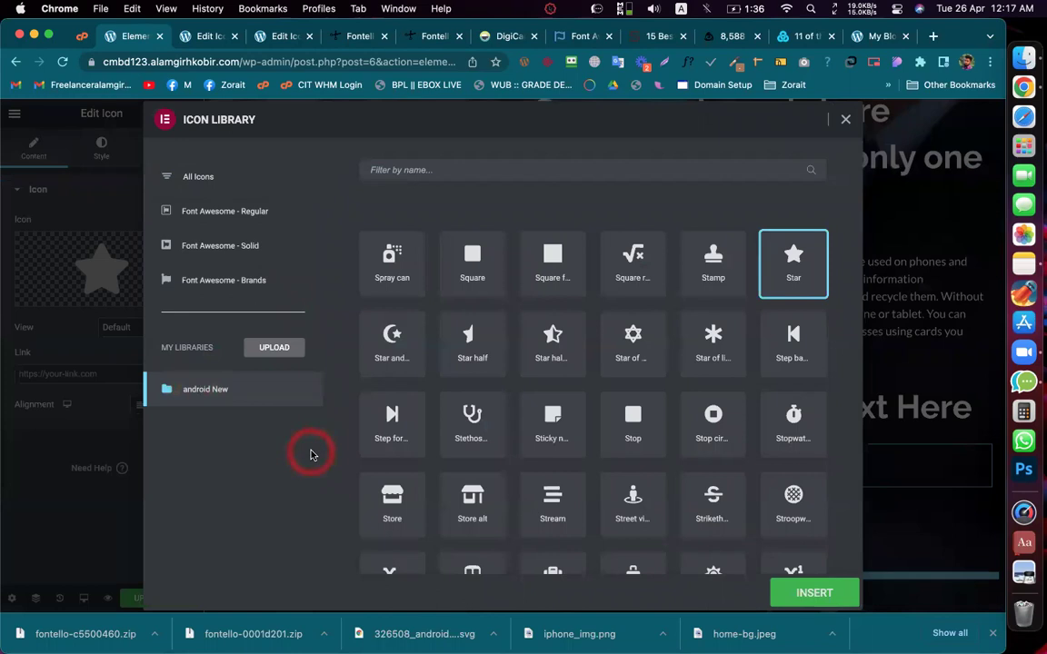
pyautogui.click(192, 182)
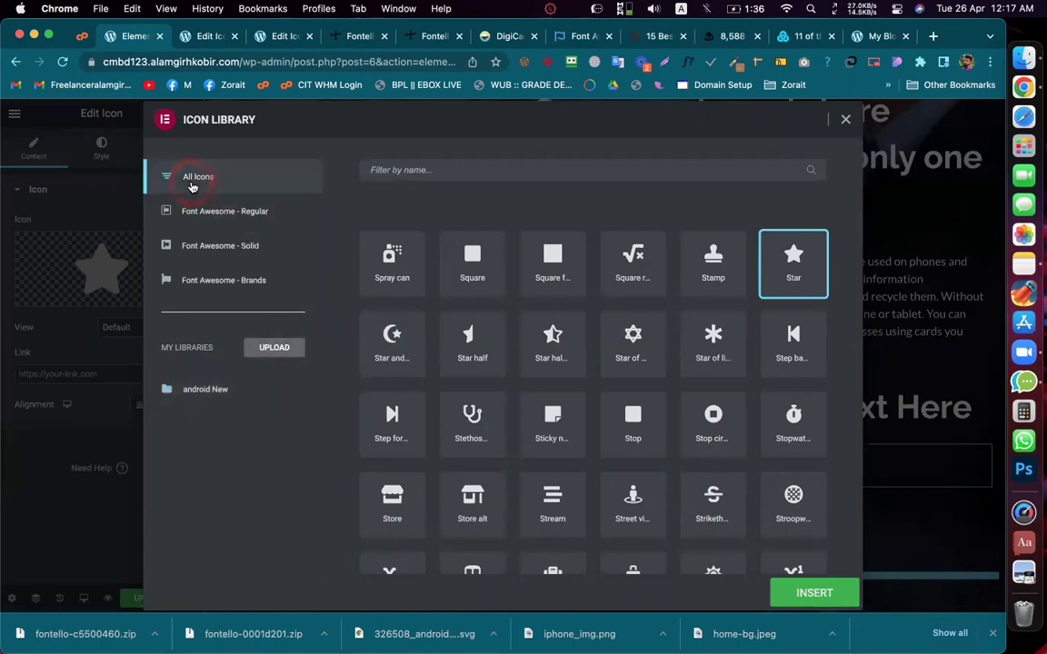
pyautogui.scroll(-4, 592, 241)
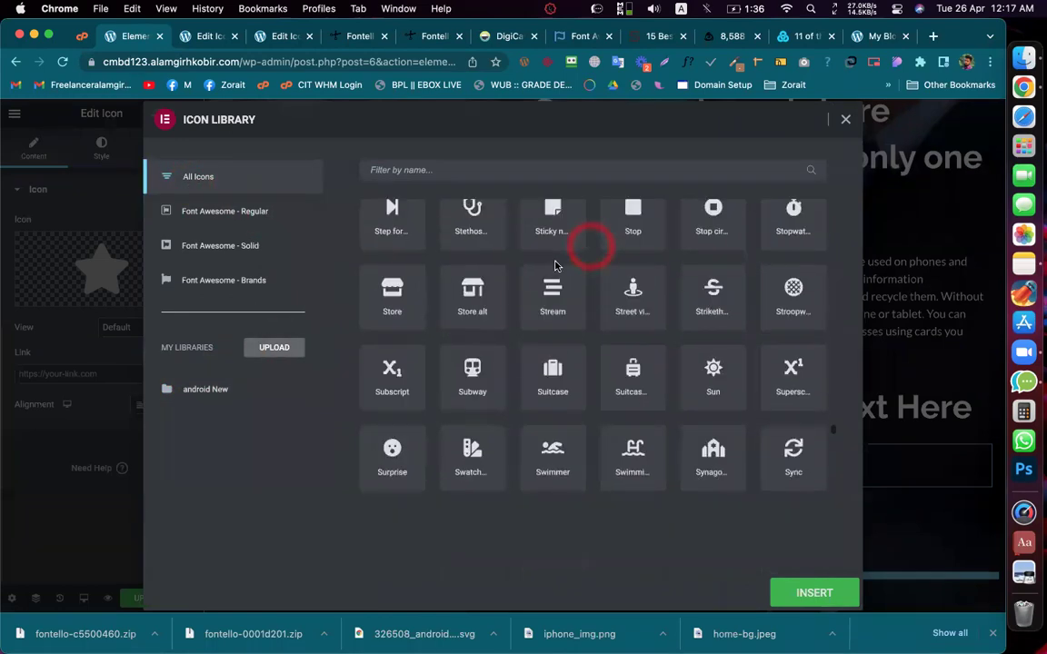
pyautogui.click(206, 392)
pyautogui.click(808, 599)
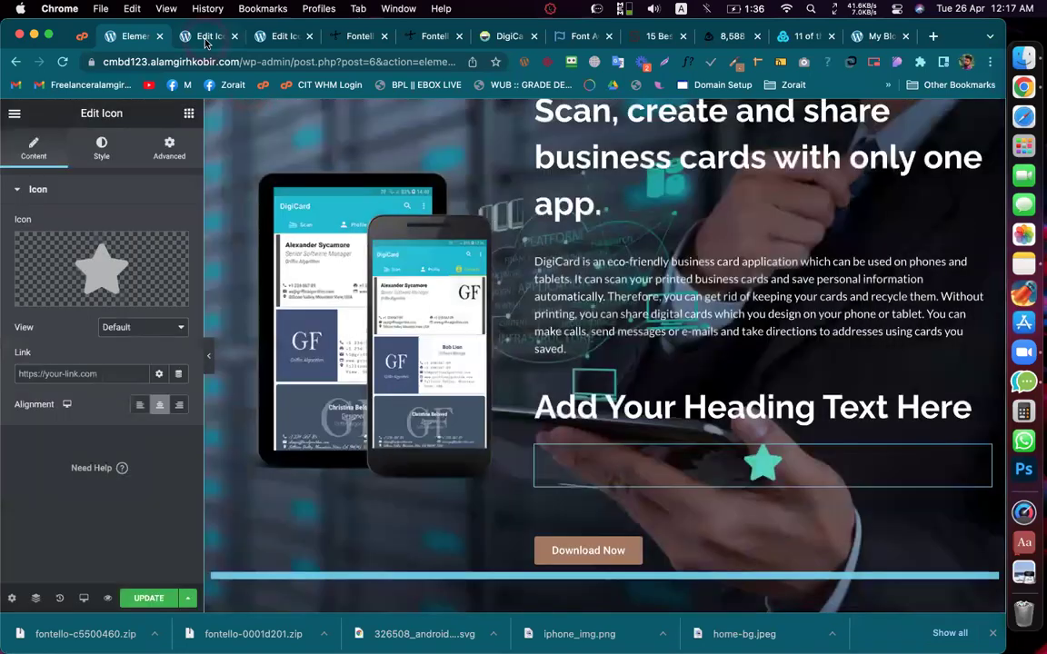
# Step: Check the android New icon set page, then save the DigiCard page
pyautogui.click(206, 40)
pyautogui.click(441, 384)
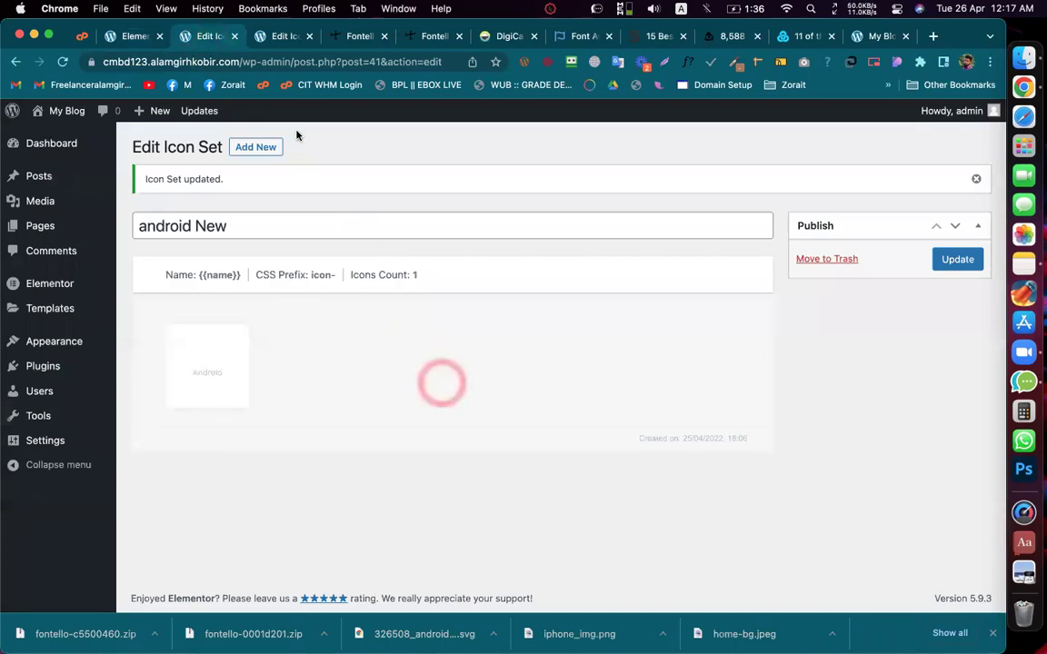
pyautogui.click(126, 38)
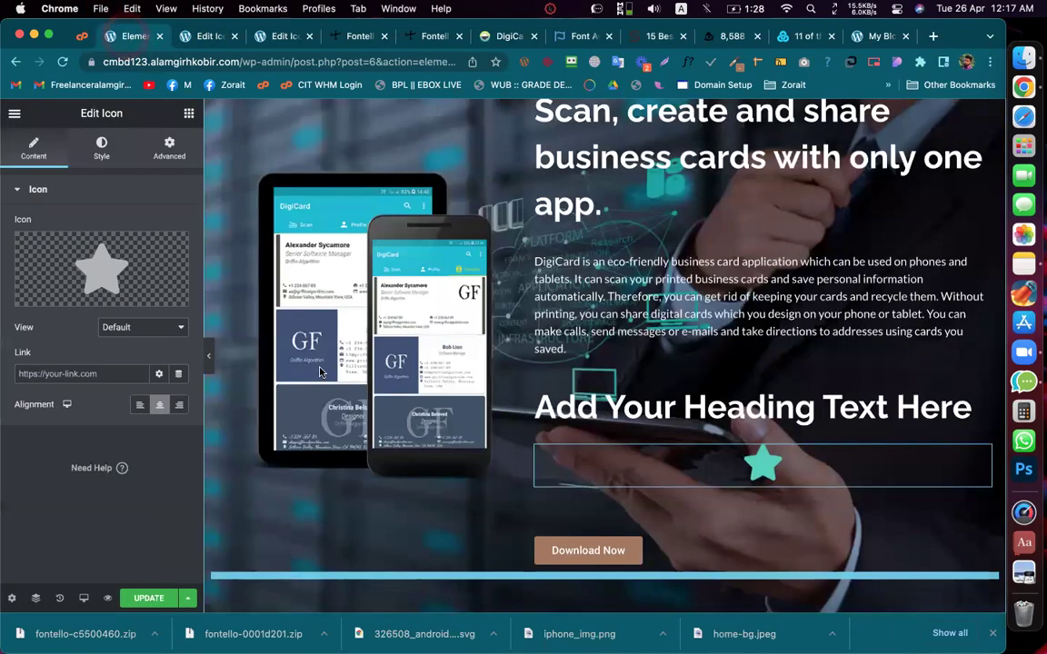
pyautogui.click(148, 598)
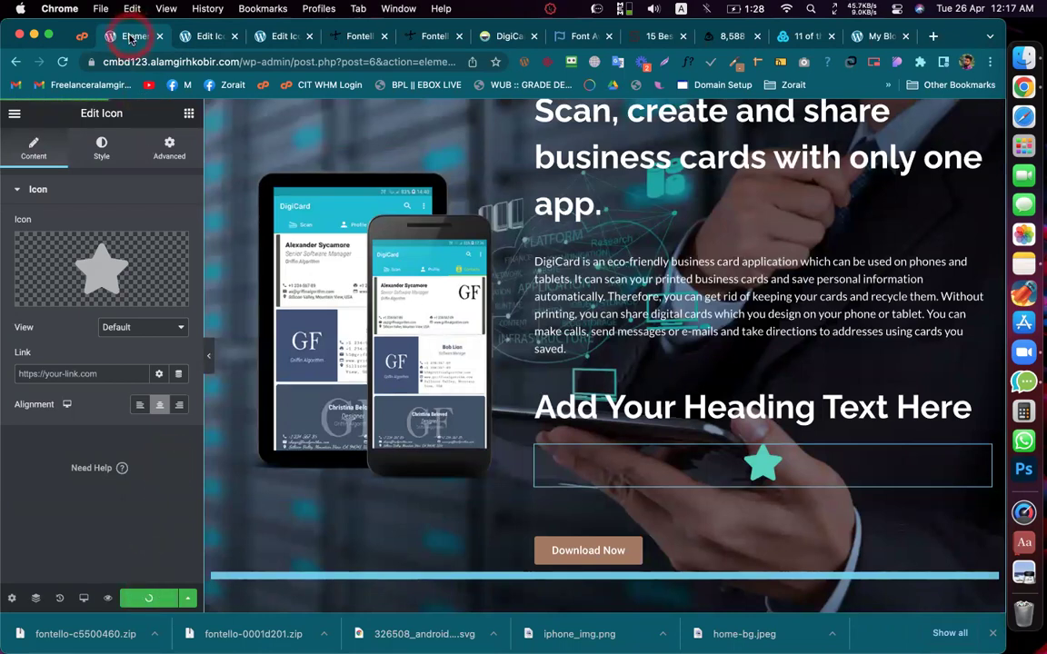
# Step: Revisit the icon set pages, then move to the Fontello tab's address bar
pyautogui.click(205, 37)
pyautogui.click(300, 255)
pyautogui.click(263, 145)
pyautogui.click(289, 36)
pyautogui.click(191, 58)
pyautogui.click(357, 39)
pyautogui.click(355, 62)
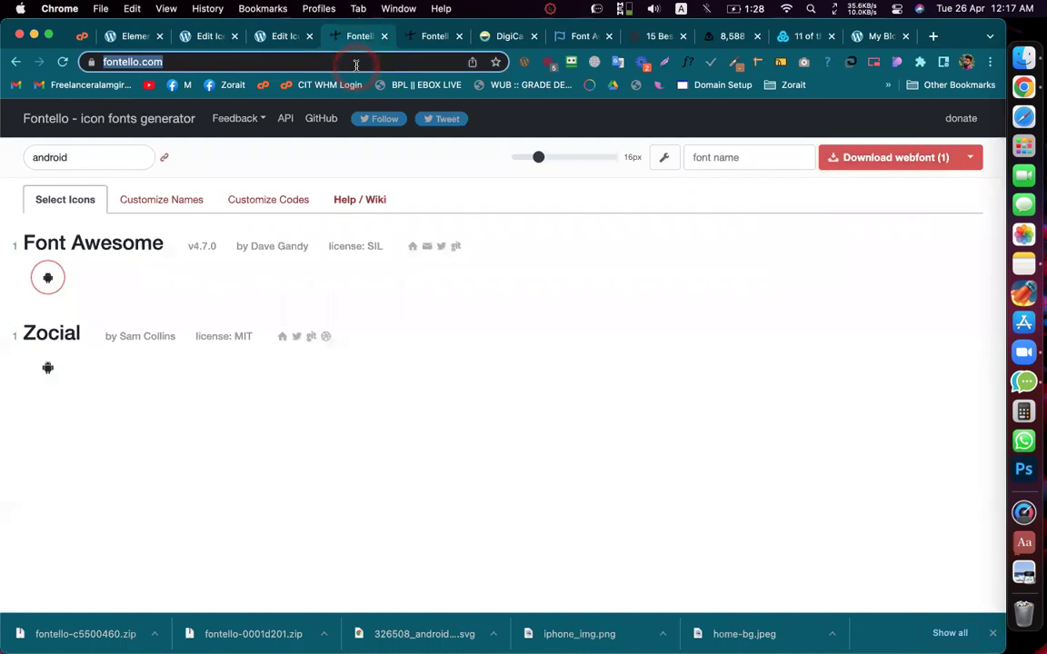
# Step: Search the web for dafont and go to the DaFont font site
pyautogui.write('f')
pyautogui.press('BackSpace')
pyautogui.press('Escape')
pyautogui.write('da')
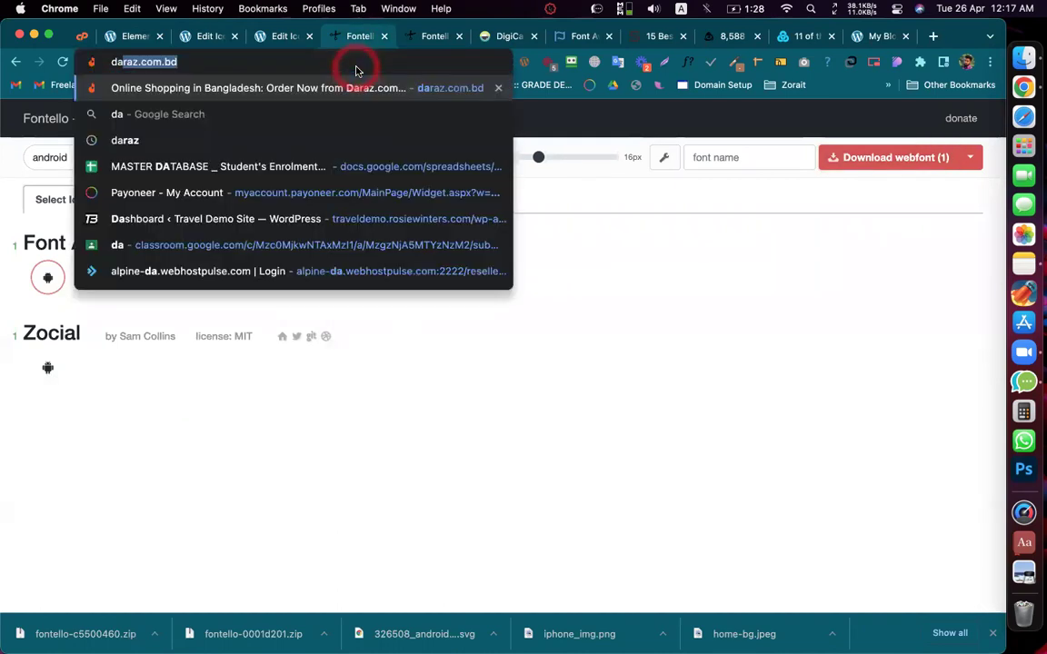
pyautogui.write('font')
pyautogui.press('Return')
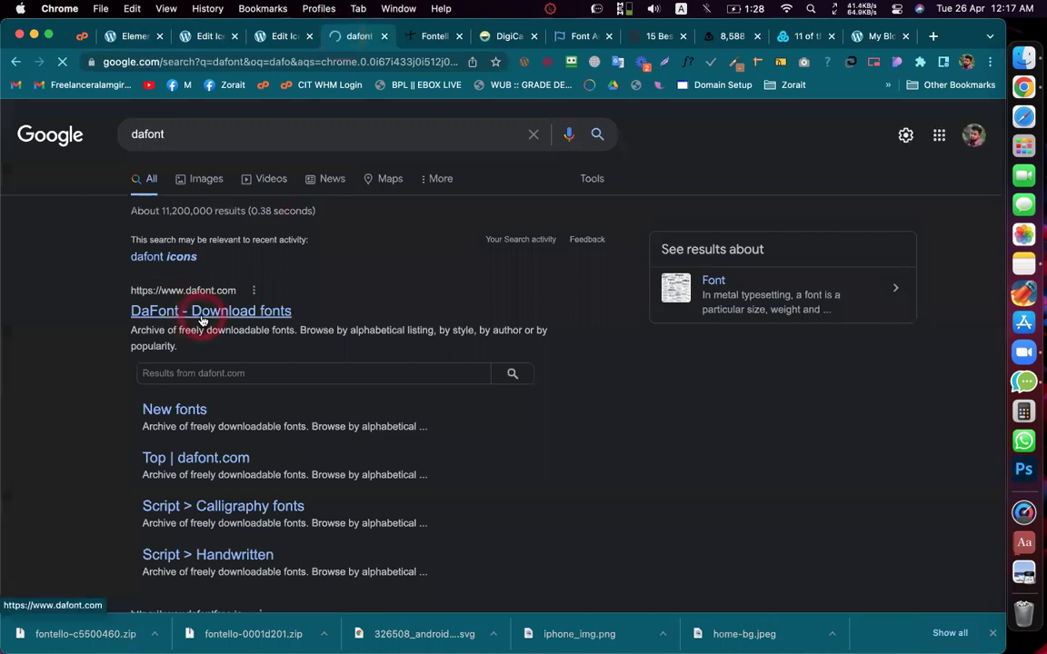
pyautogui.moveTo(345, 40); pyautogui.dragTo(282, 40)
pyautogui.scroll(-5, 309, 222)
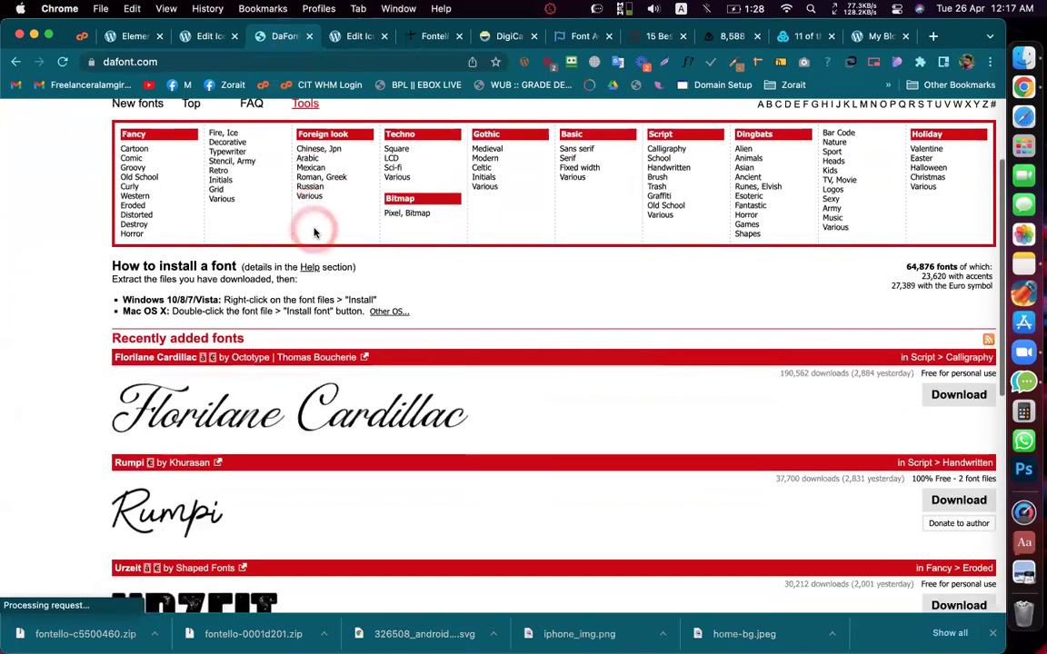
# Step: Download the Florilane Cardillac font as florilane_cardillac.zip, then return to WordPress
pyautogui.click(212, 392)
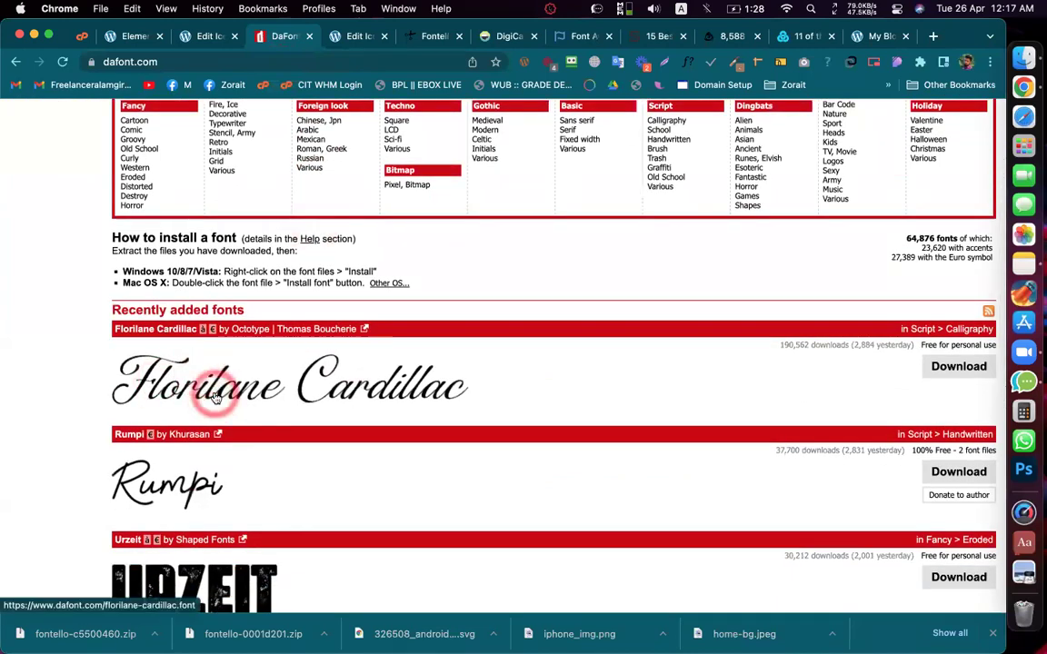
pyautogui.click(309, 347)
pyautogui.click(723, 396)
pyautogui.click(945, 364)
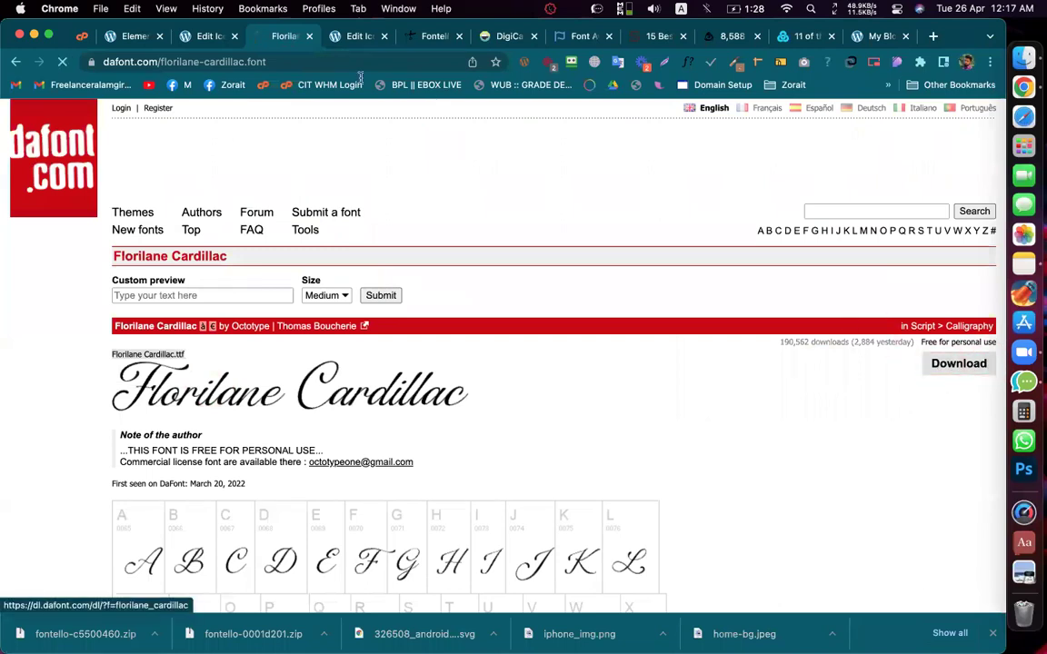
pyautogui.click(97, 545)
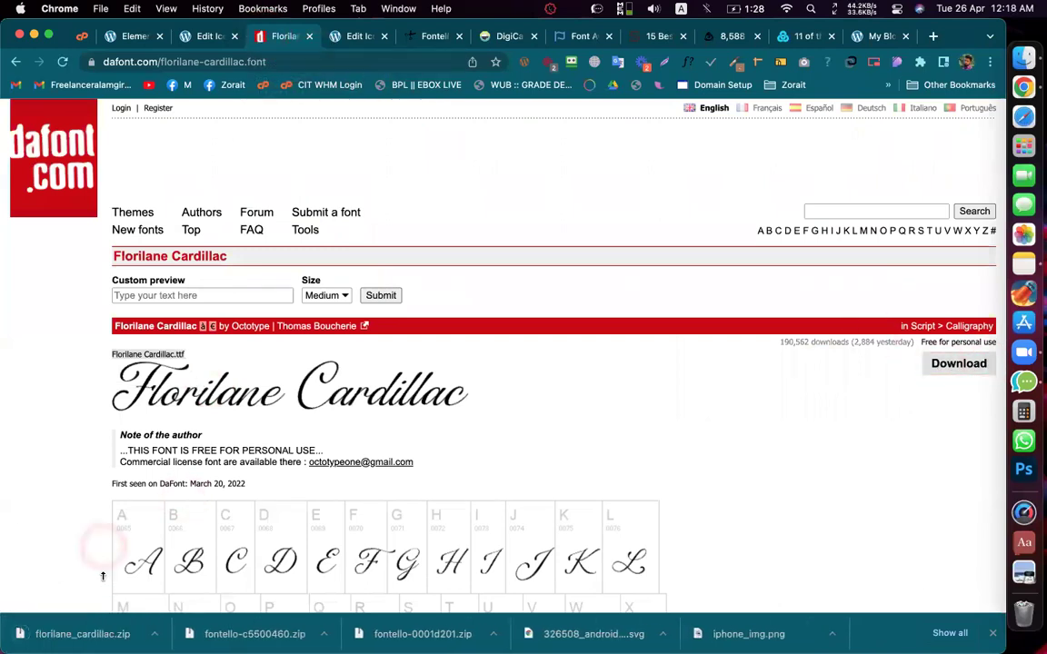
pyautogui.click(53, 635)
pyautogui.click(192, 38)
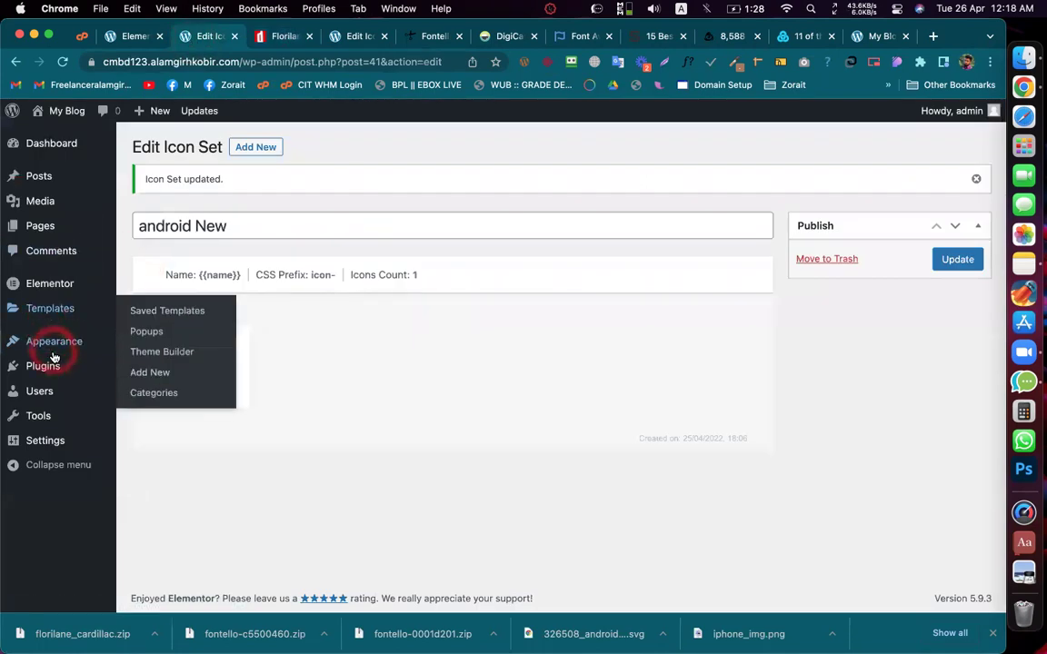
# Step: Start a new entry from the Elementor Custom Fonts list
pyautogui.moveTo(52, 286)
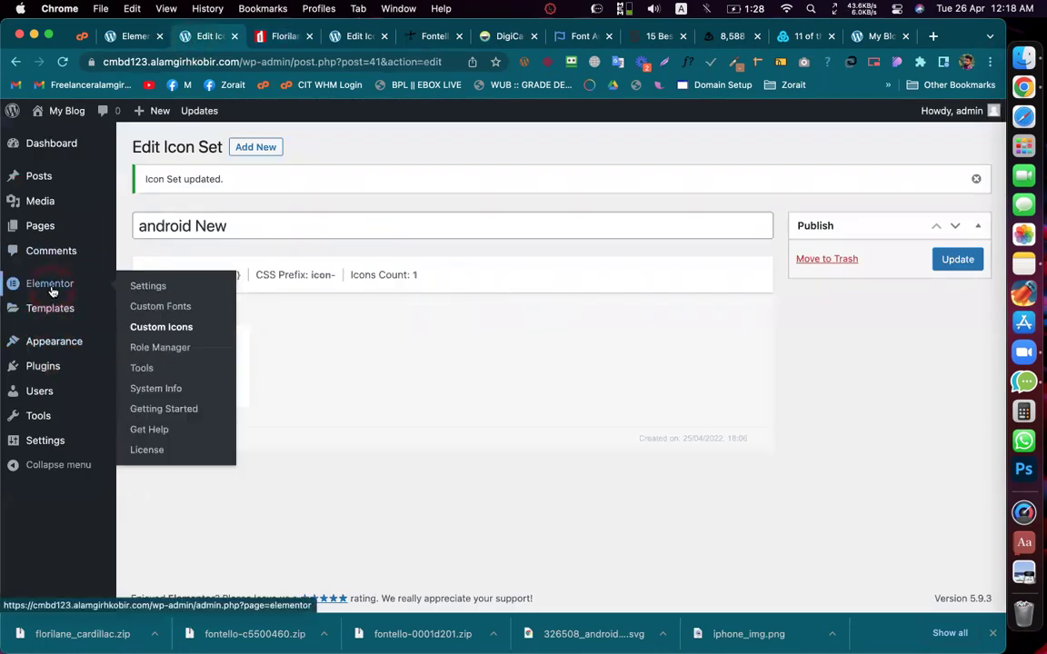
pyautogui.click(166, 314)
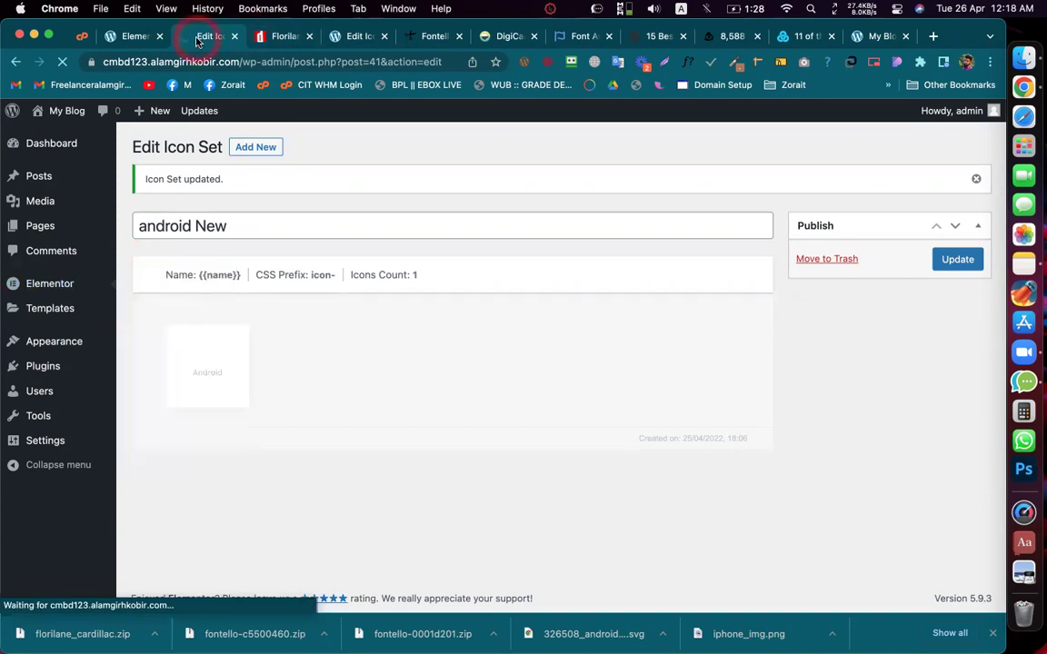
pyautogui.click(276, 36)
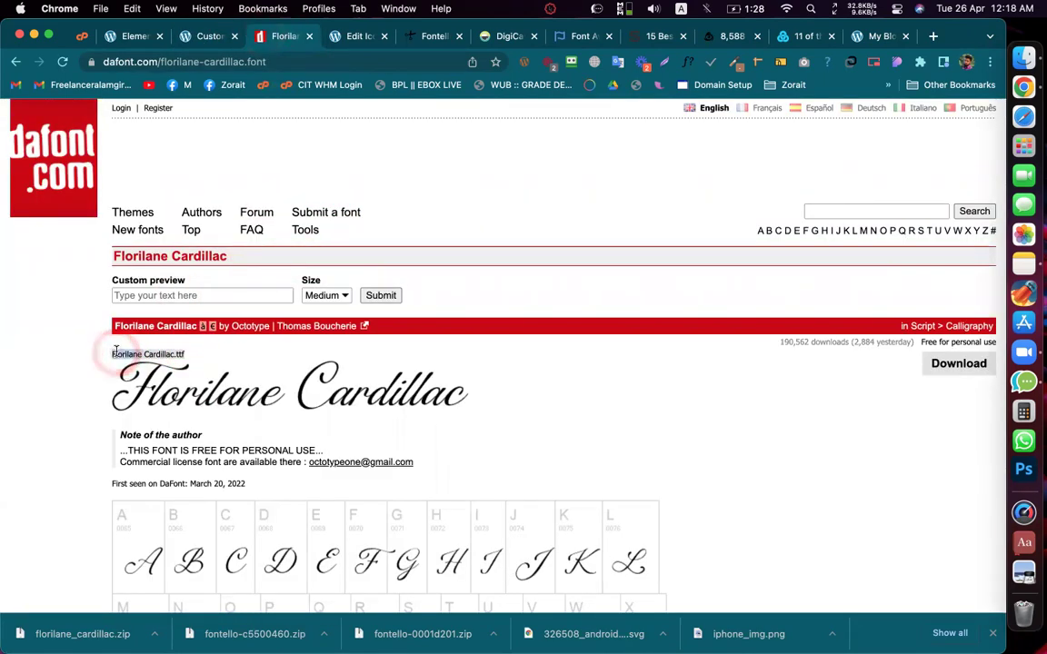
pyautogui.click(209, 36)
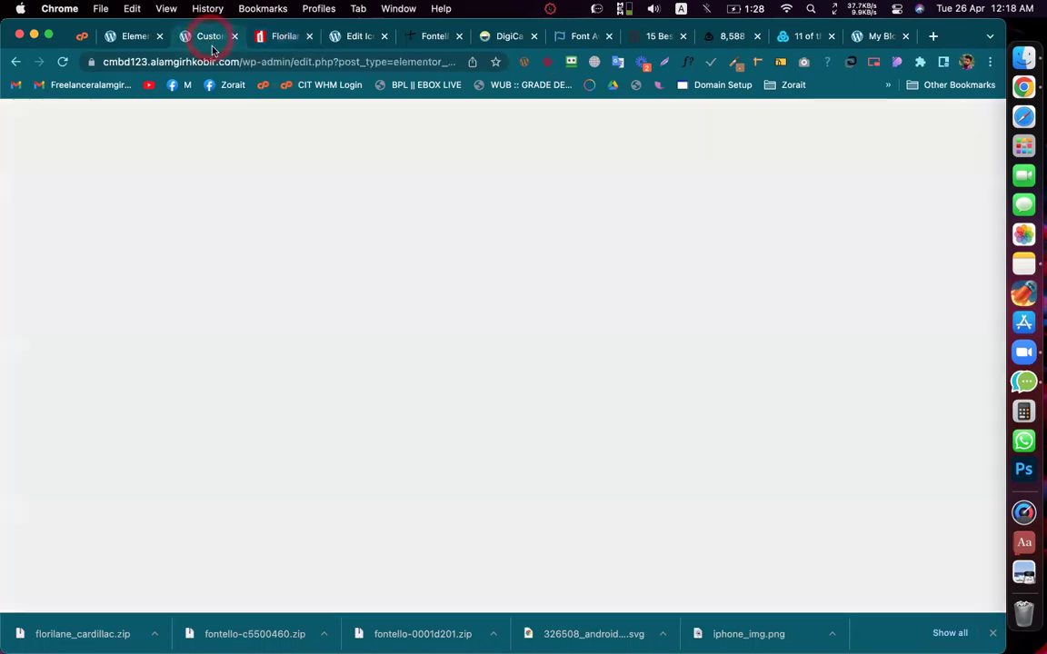
pyautogui.click(264, 146)
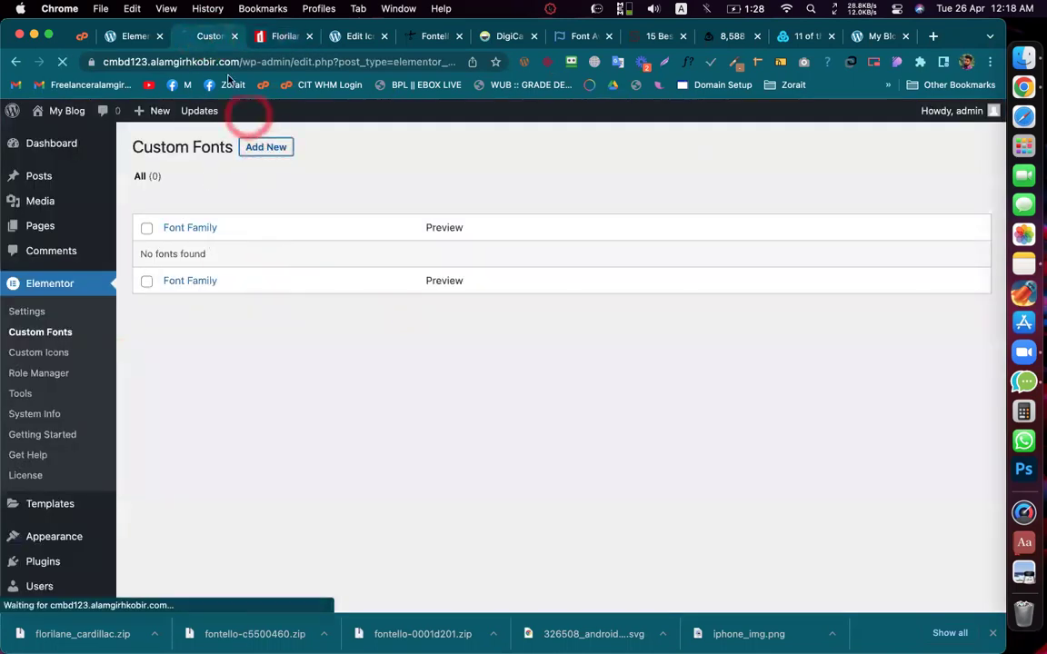
pyautogui.click(249, 156)
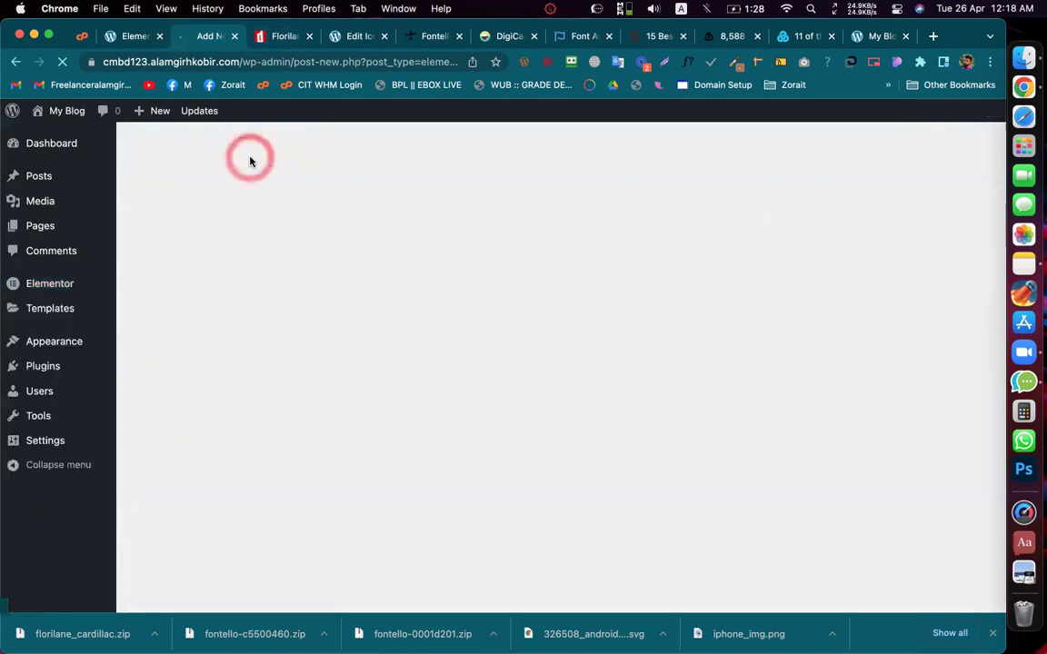
# Step: Name the font 'Florilane Cardillac' without .ttf and add a Normal weight, Normal style variation
pyautogui.click(253, 180)
pyautogui.write('Florilane Cardillac.ttf')
pyautogui.moveTo(259, 185); pyautogui.dragTo(379, 187)
pyautogui.press('BackSpace')
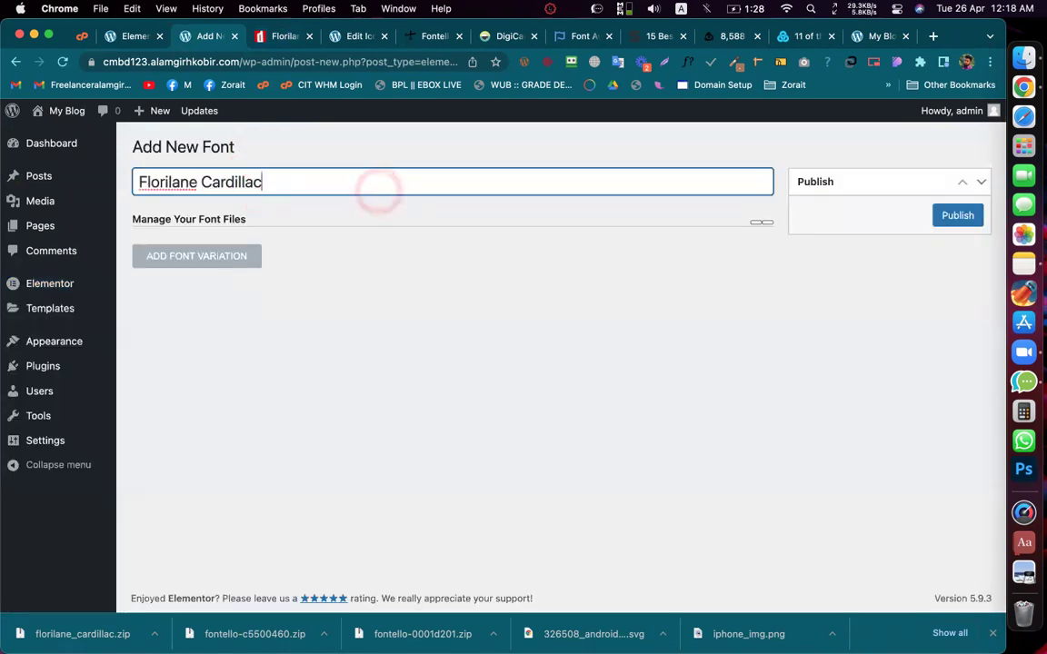
pyautogui.click(956, 216)
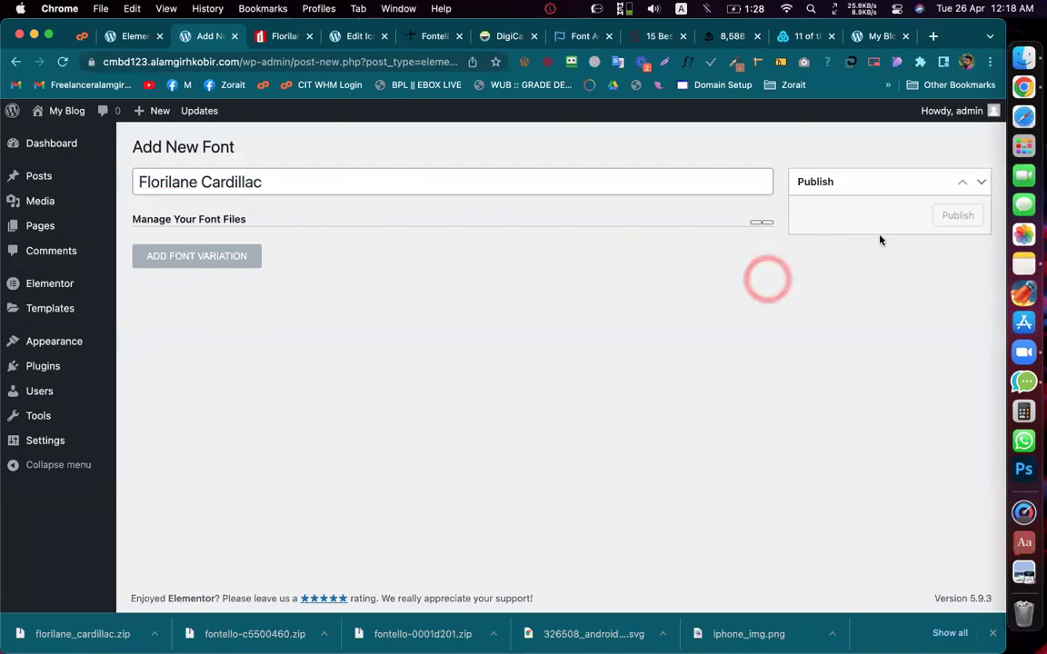
pyautogui.click(223, 263)
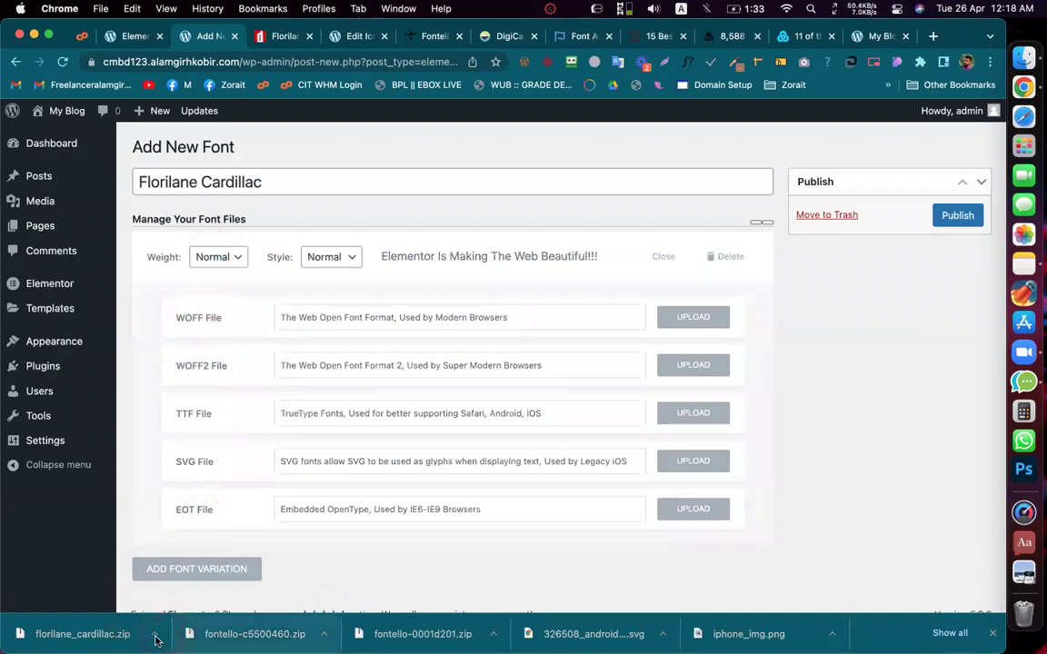
# Step: Extract florilane_cardillac.zip in Finder and locate Florilane Cardillac.ttf
pyautogui.click(155, 636)
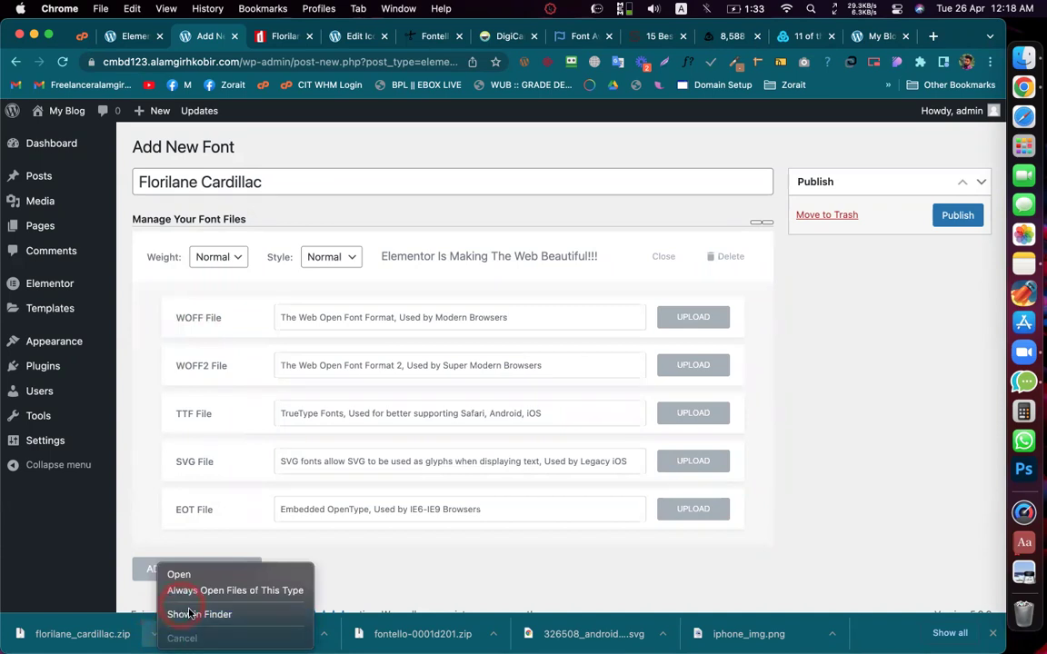
pyautogui.click(199, 614)
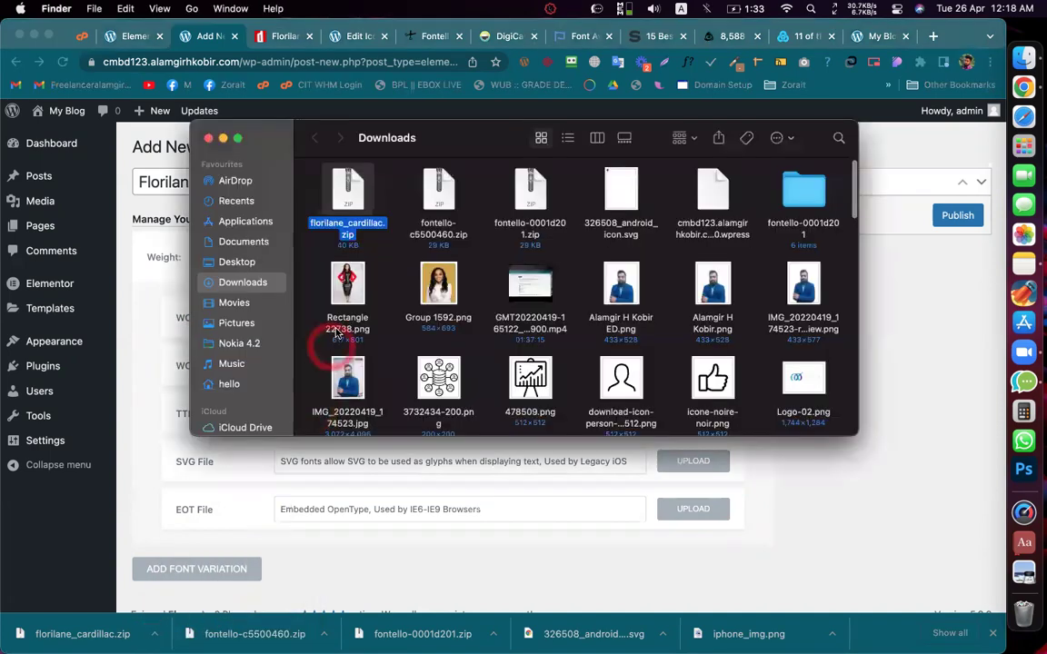
pyautogui.doubleClick(346, 192)
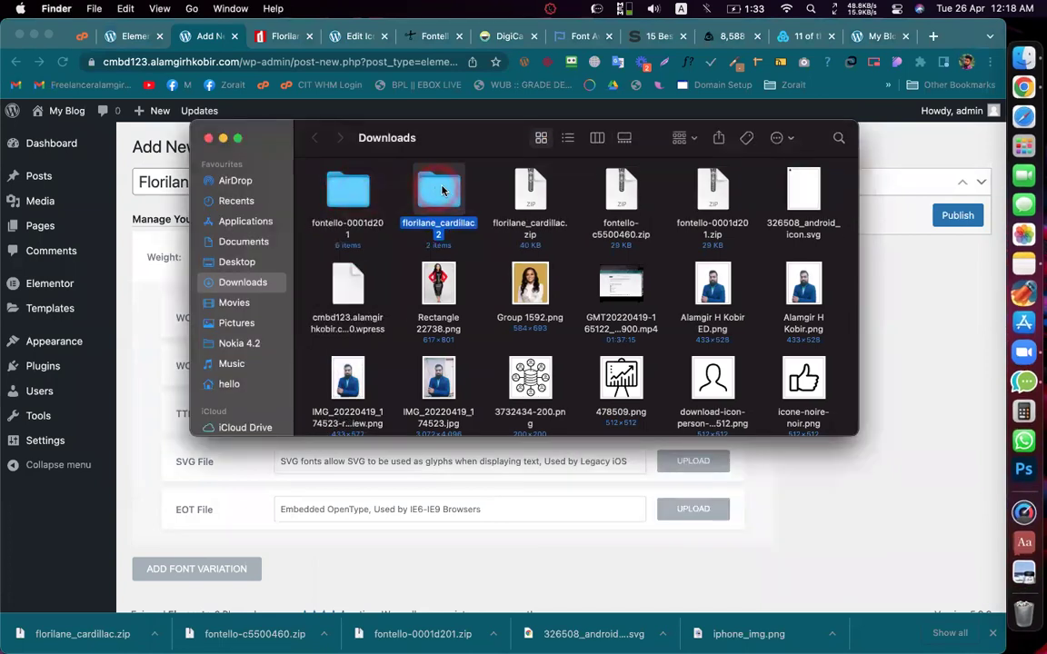
pyautogui.doubleClick(424, 199)
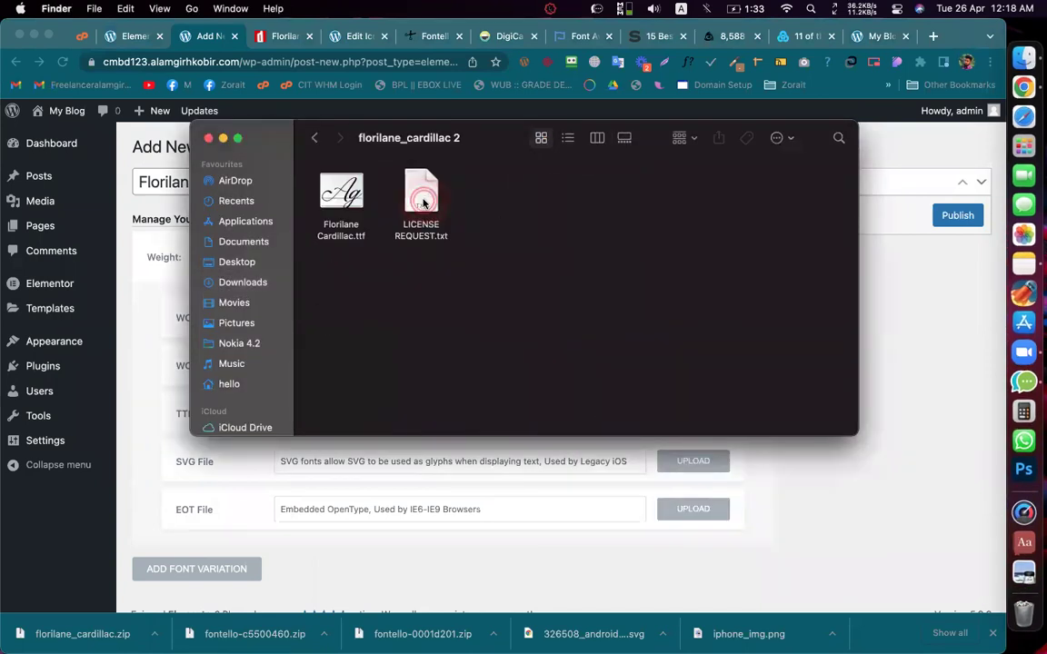
pyautogui.click(349, 237)
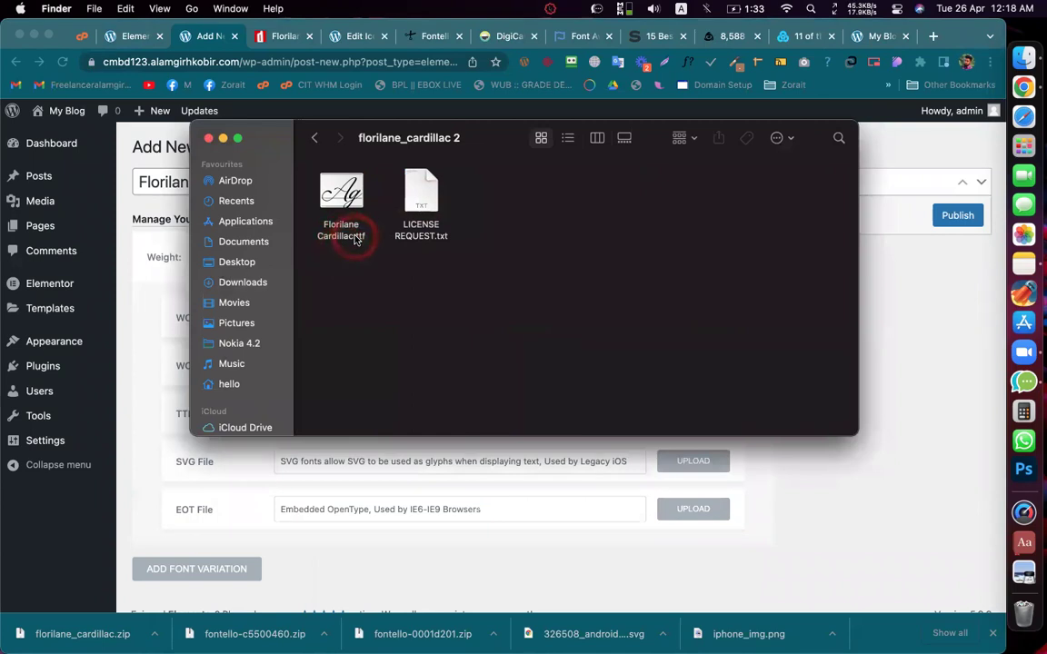
# Step: Upload Florilane Cardillac.ttf as the variation's TTF file
pyautogui.click(160, 291)
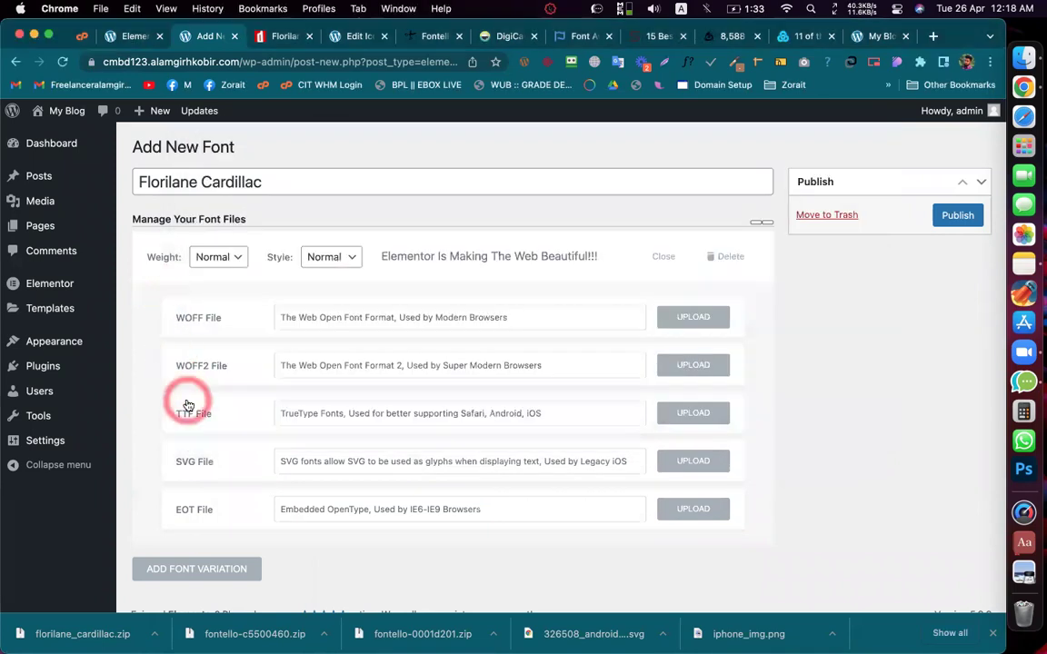
pyautogui.click(682, 413)
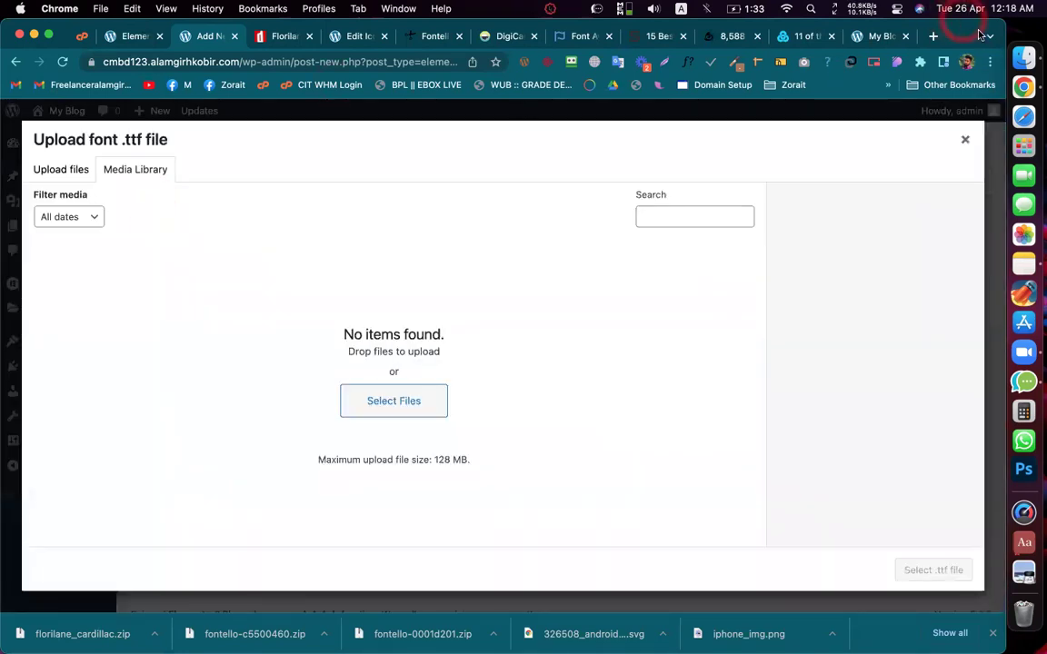
pyautogui.click(1018, 56)
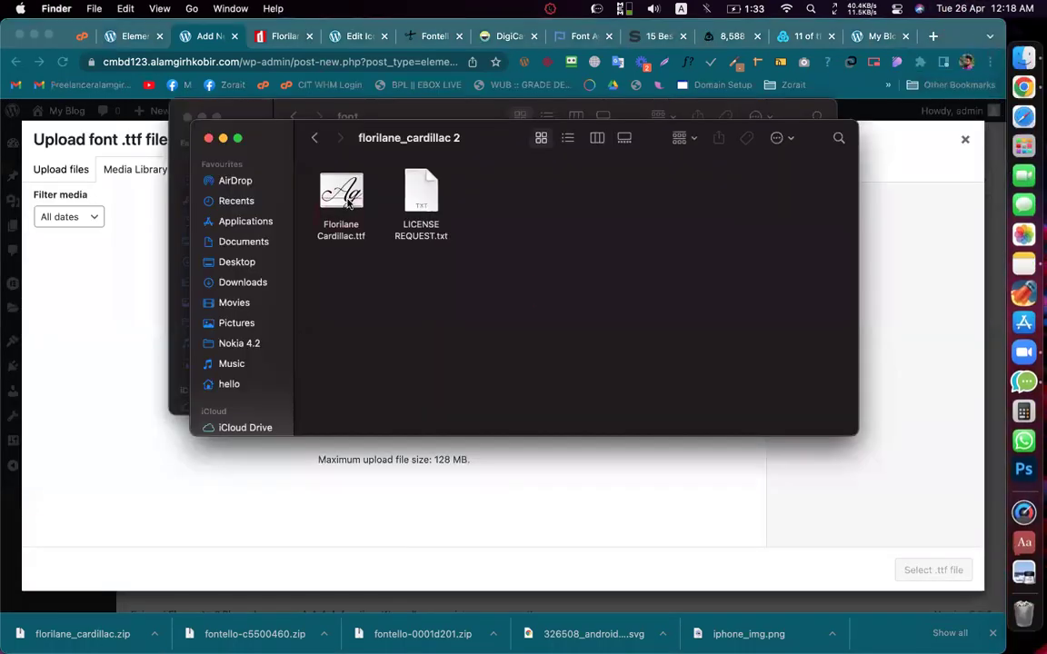
pyautogui.moveTo(200, 262); pyautogui.dragTo(103, 329)
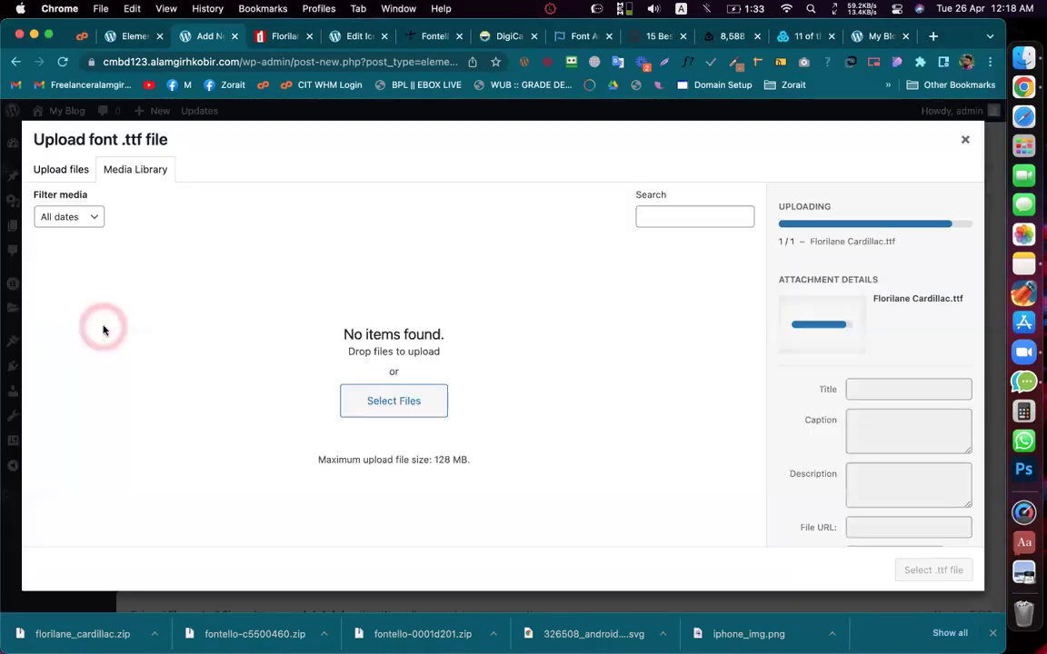
pyautogui.click(932, 570)
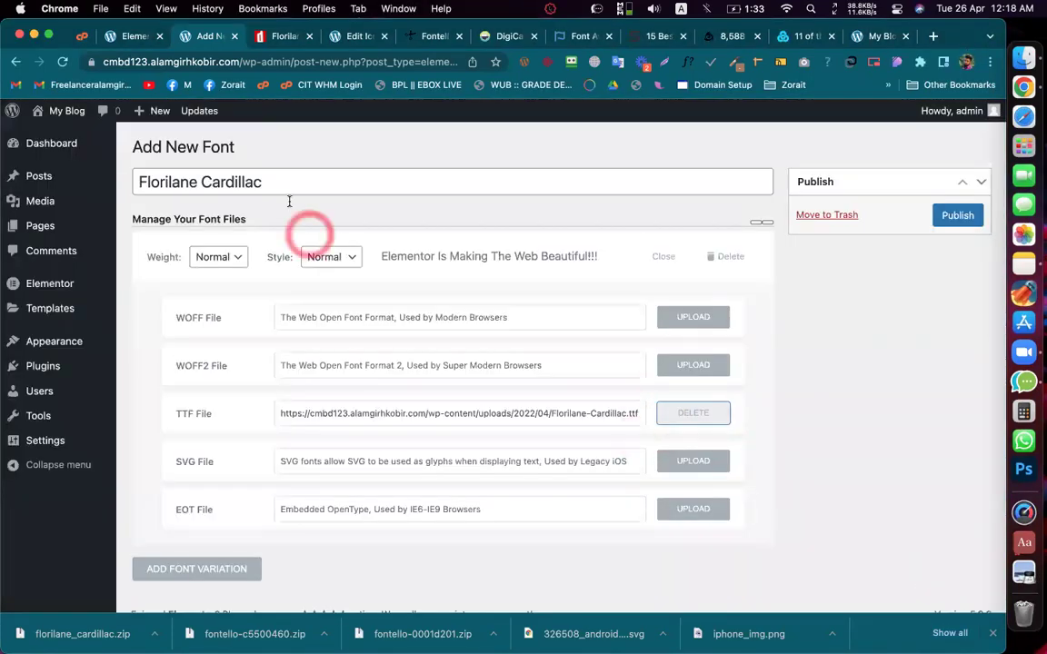
# Step: Publish the Florilane Cardillac custom font and return to the Elementor | Home tab
pyautogui.tripleClick(318, 178)
pyautogui.press('super+c')
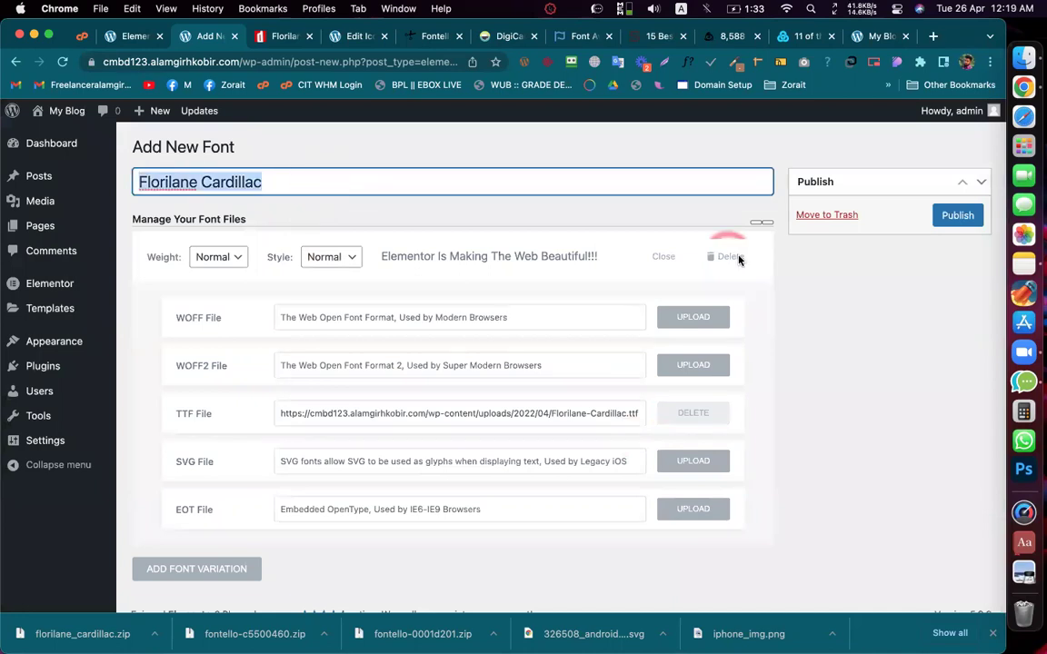
pyautogui.click(962, 216)
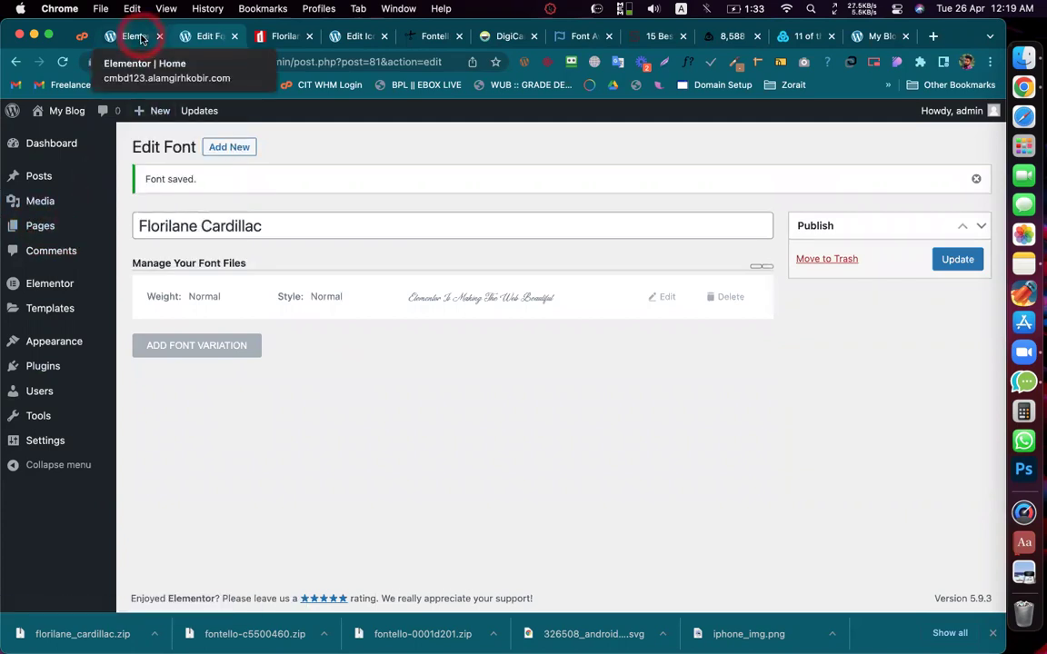
pyautogui.click(122, 37)
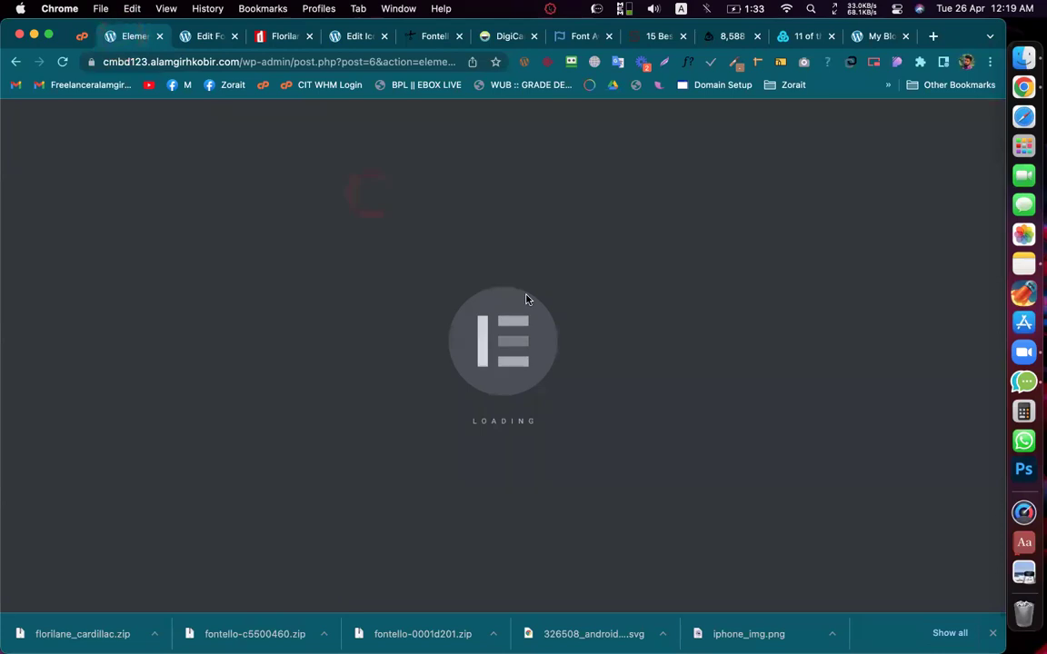
# Step: Set the main heading's typography family to the custom font Florilane Cardillac
pyautogui.click(571, 306)
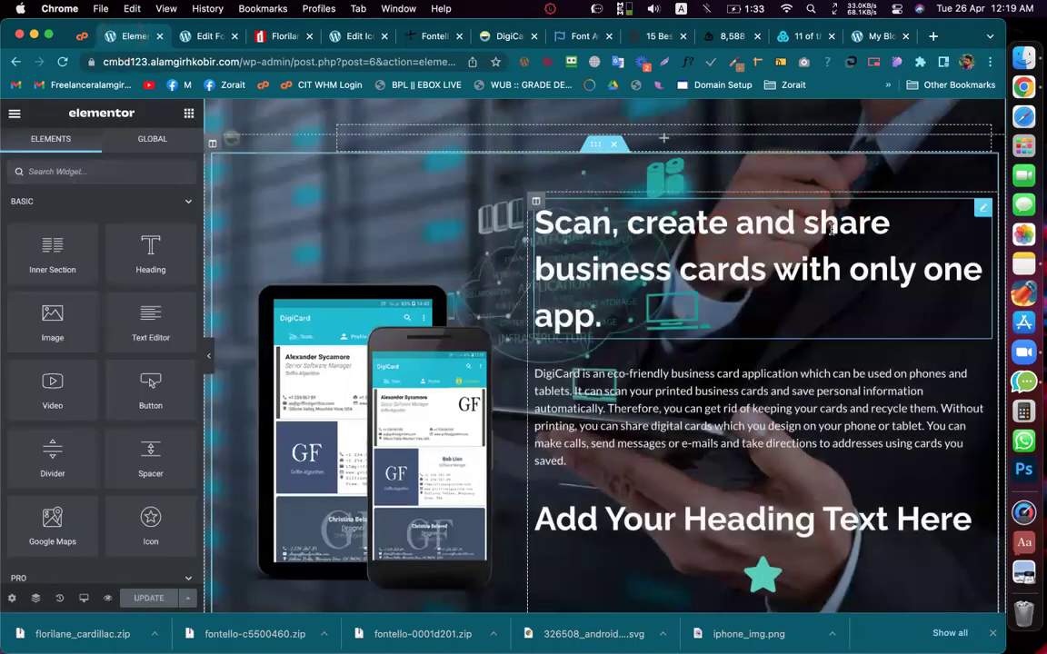
pyautogui.click(839, 204)
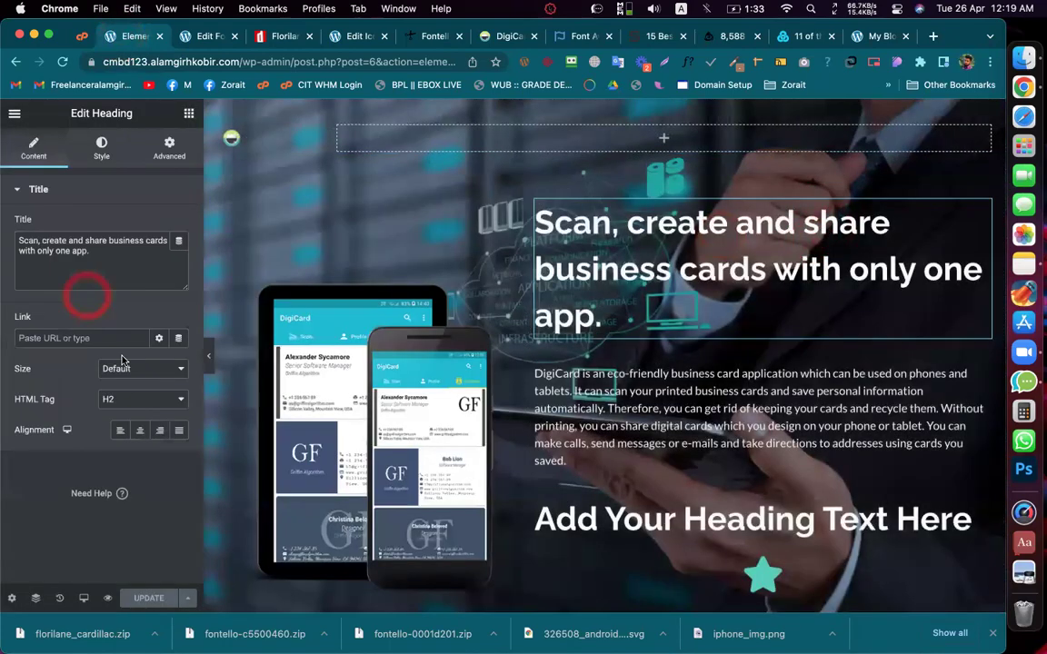
pyautogui.click(101, 150)
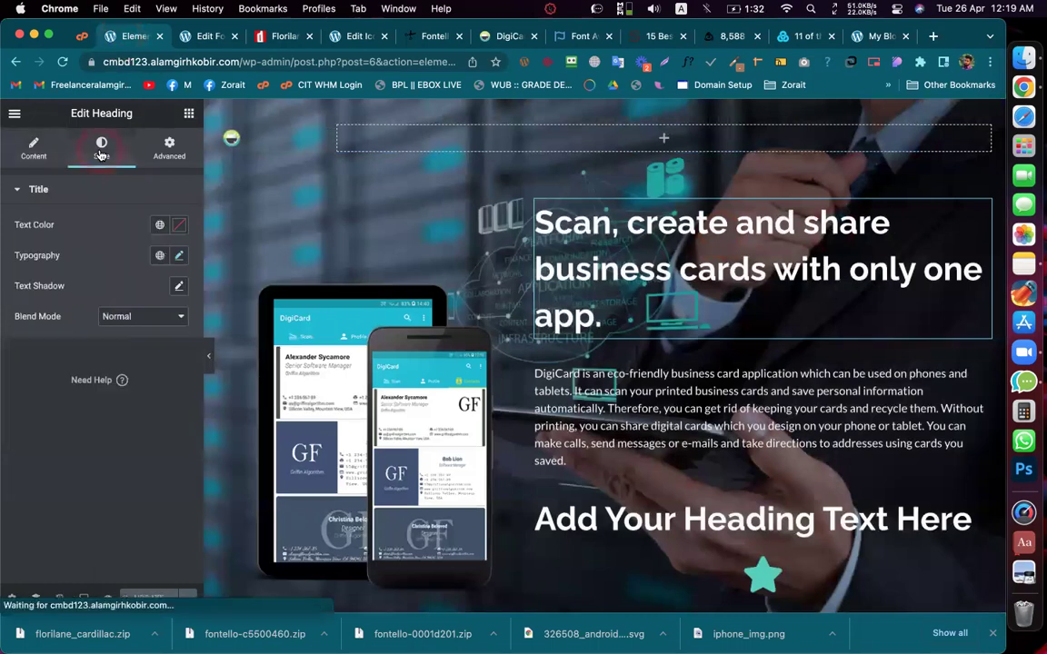
pyautogui.click(178, 256)
pyautogui.click(137, 327)
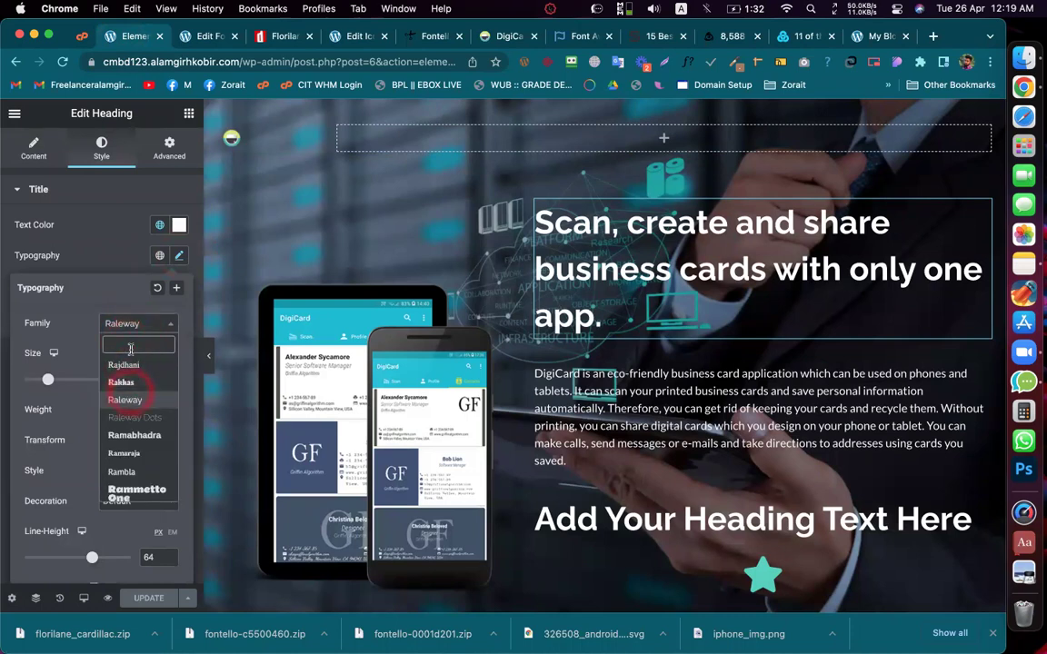
pyautogui.click(131, 338)
pyautogui.press('super+v')
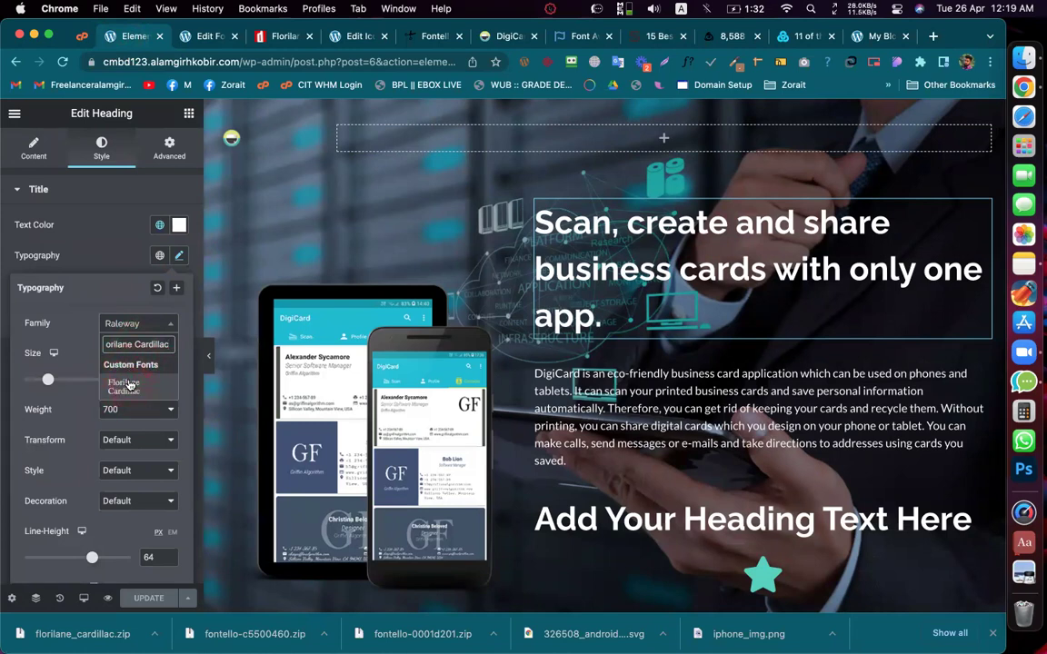
pyautogui.click(124, 385)
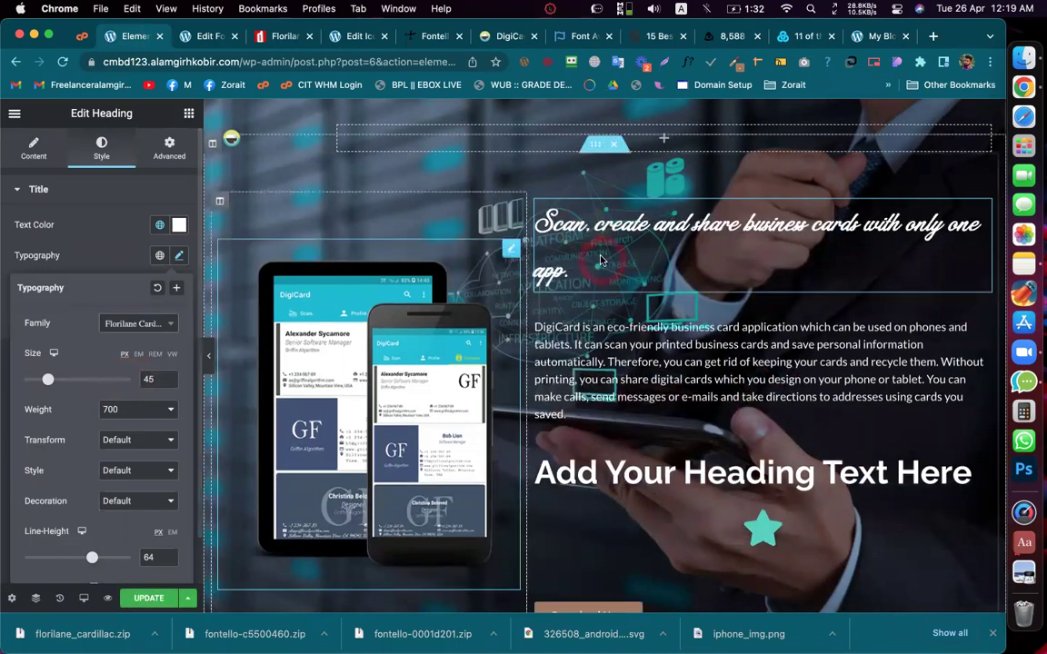
# Step: Save the page and recheck the heading typography: size 45, weight 700, line-height 64
pyautogui.click(144, 600)
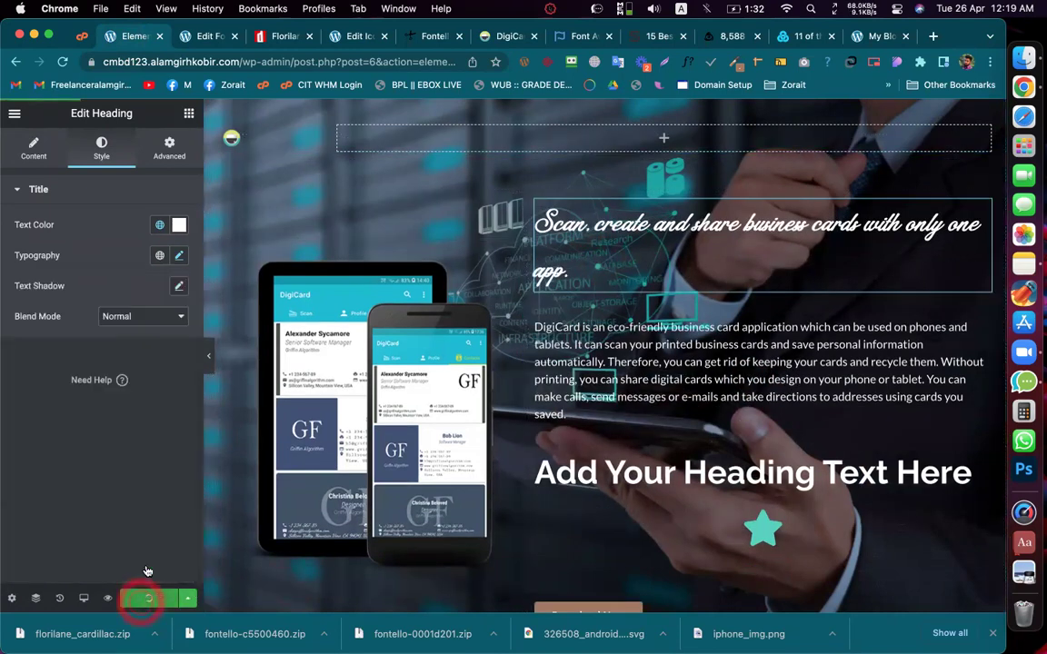
pyautogui.click(180, 258)
pyautogui.click(146, 300)
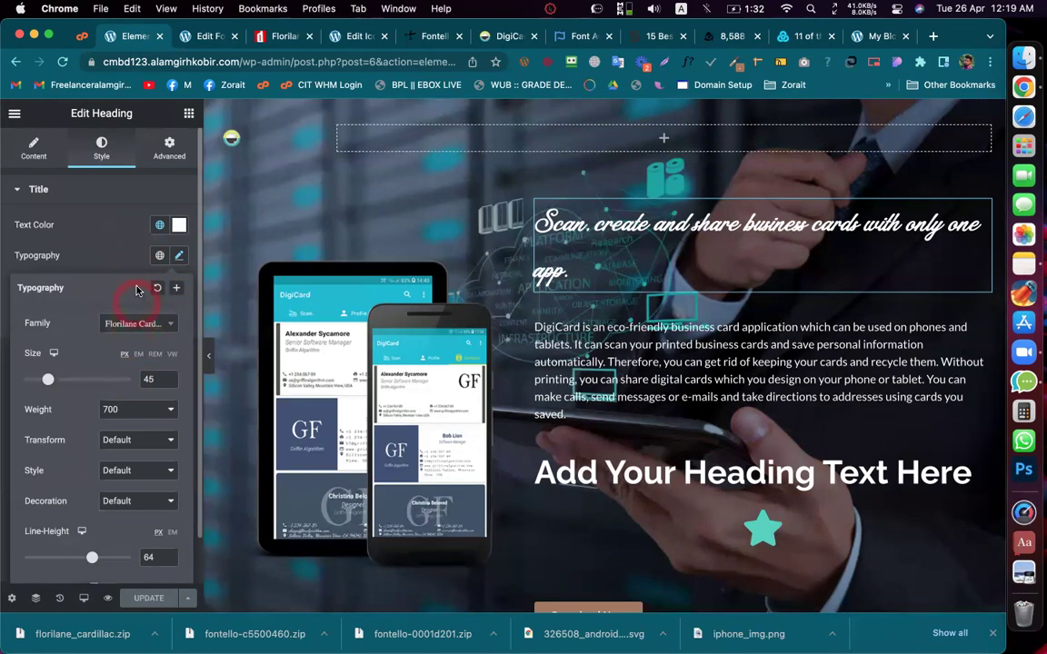
pyautogui.click(113, 257)
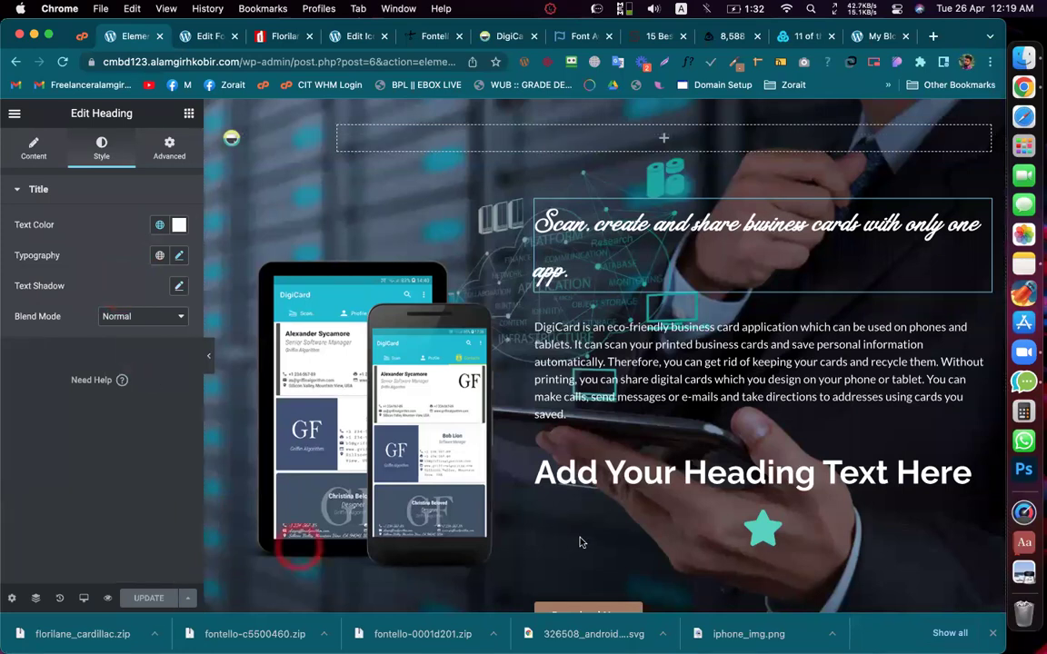
pyautogui.click(554, 556)
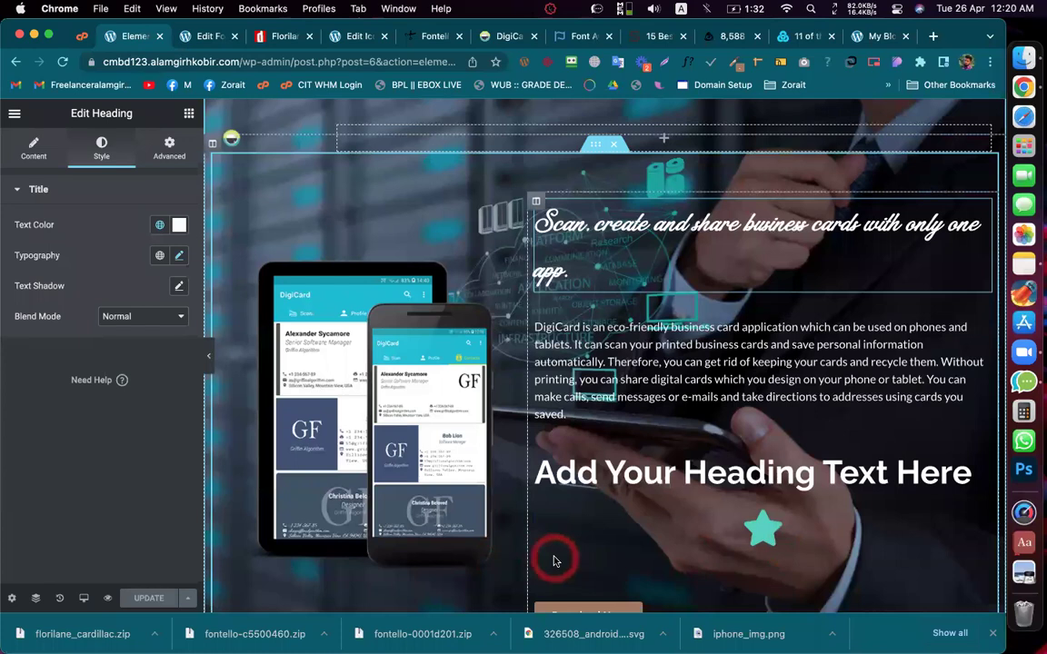
pyautogui.click(865, 101)
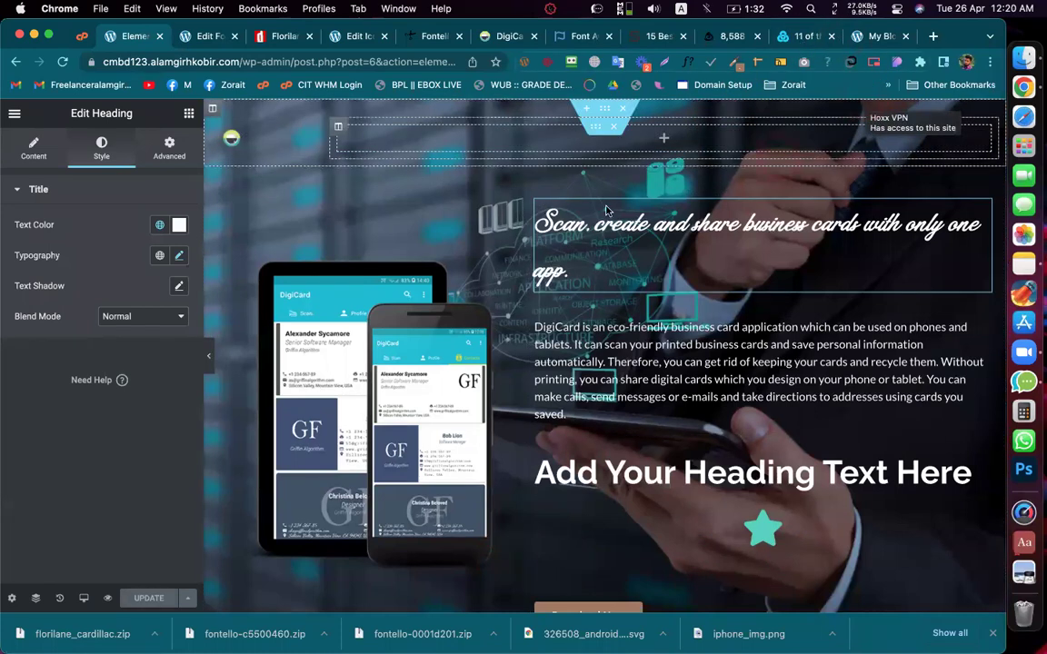